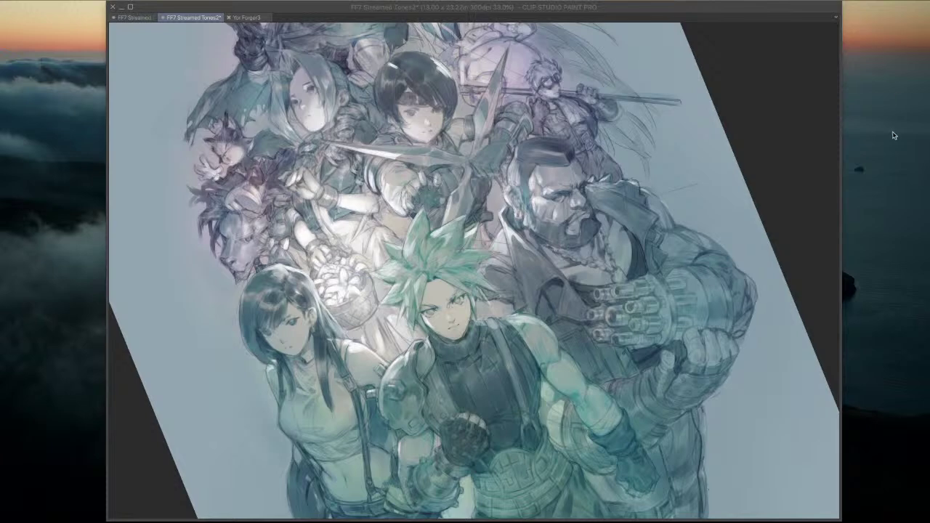
{"action": "left_click", "coordinate": [797, 68]}
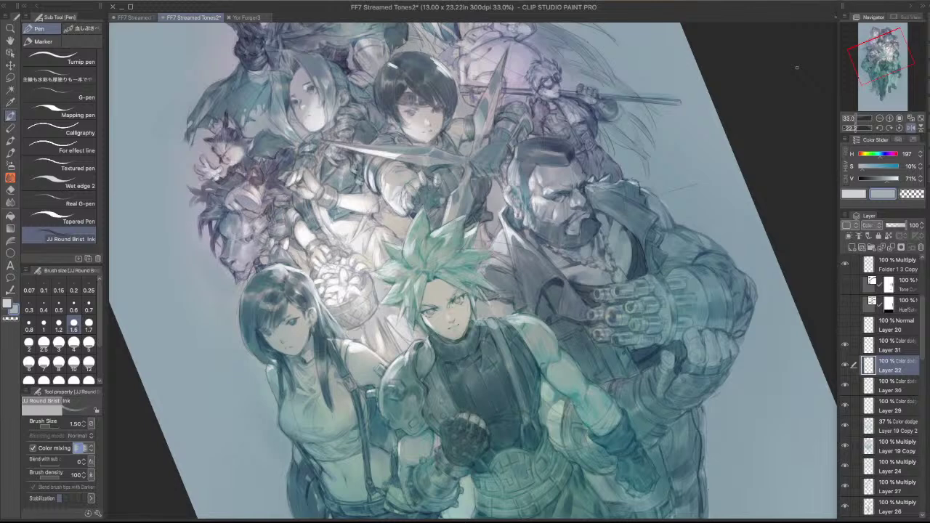
{"action": "key", "text": "Tab"}
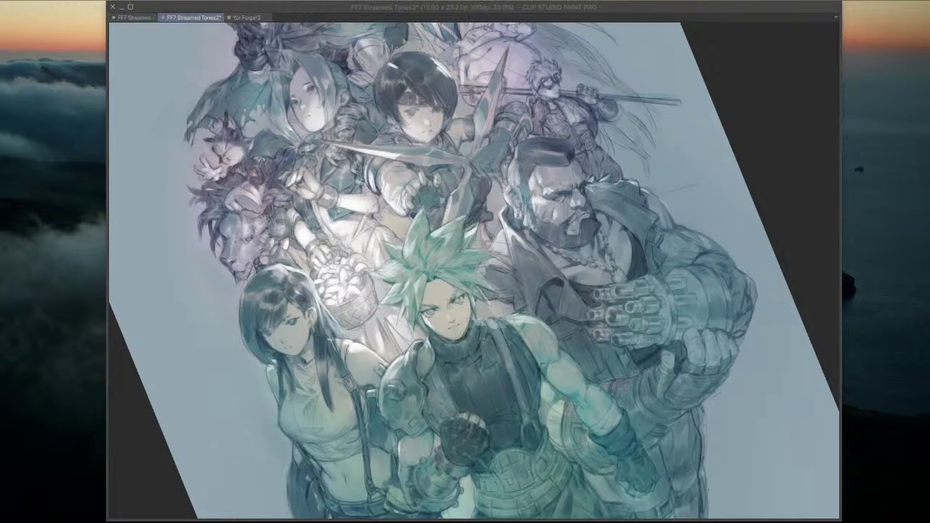
{"action": "key", "text": "Tab"}
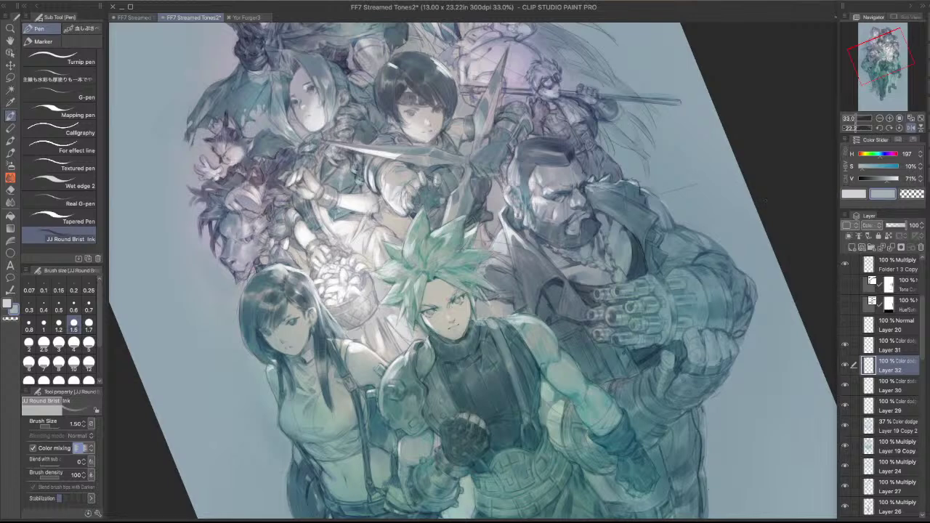
{"action": "key", "text": "Tab"}
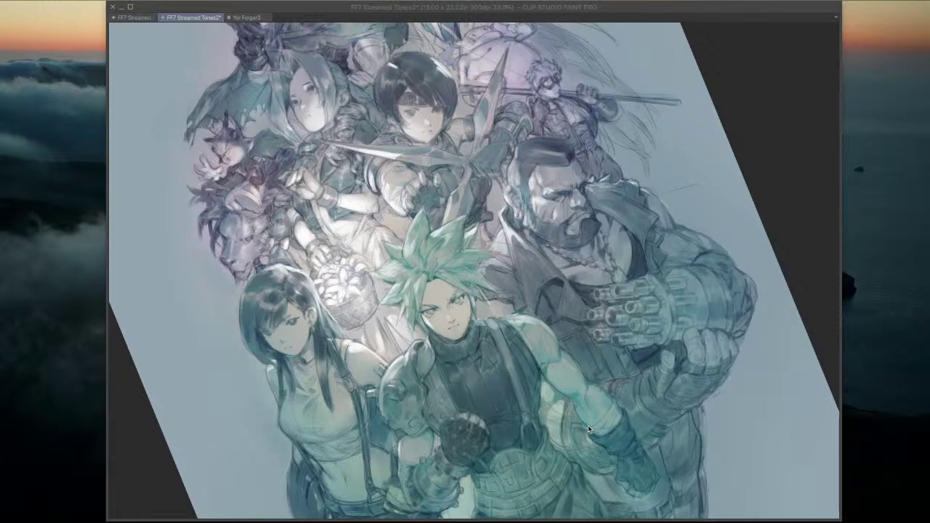
{"action": "key", "text": "Tab"}
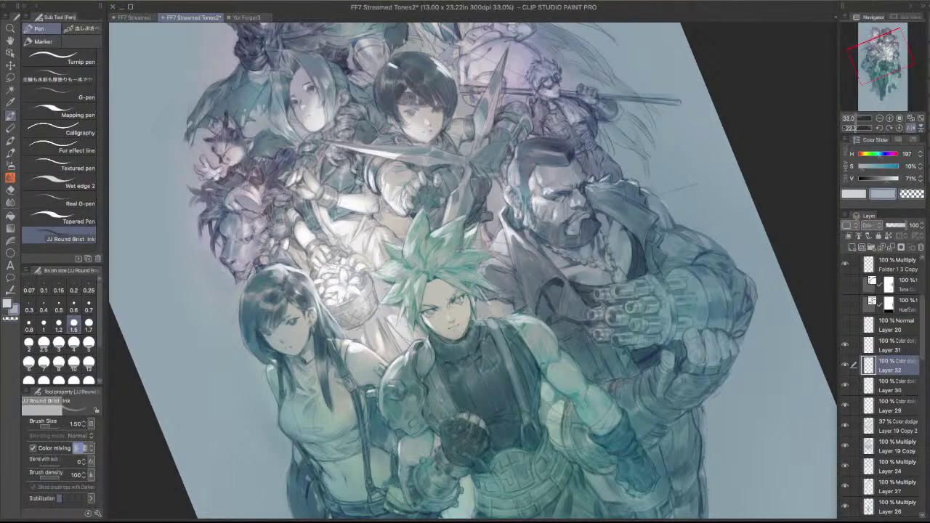
- Make Layer 30 active and add a bright highlight to the bearded man's collar with the blue-grey drawing colour
{"action": "key", "text": "c"}
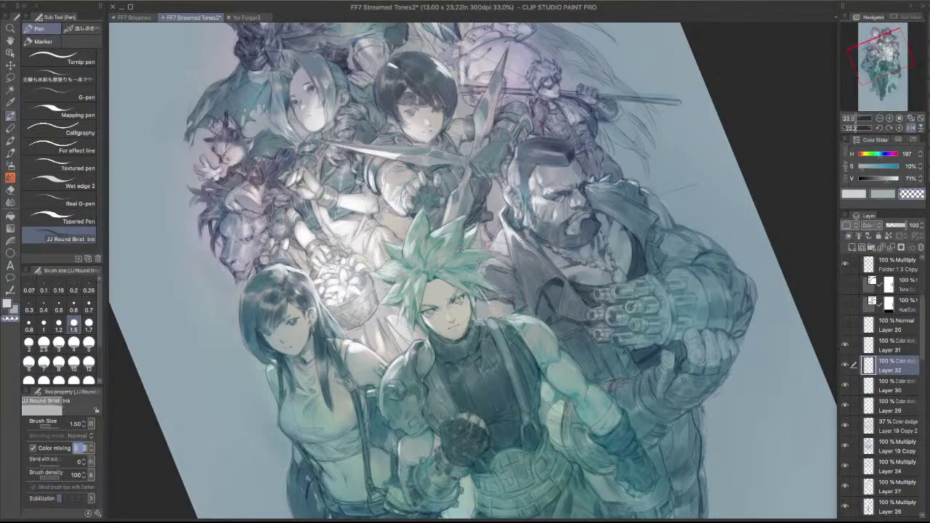
{"action": "key", "text": "alt+bracketleft"}
{"action": "key", "text": "c"}
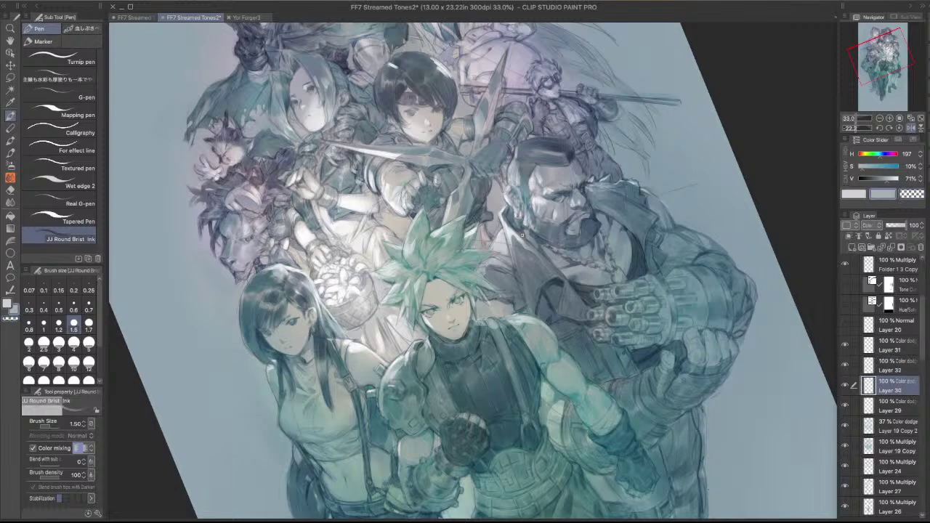
{"action": "key", "text": "c"}
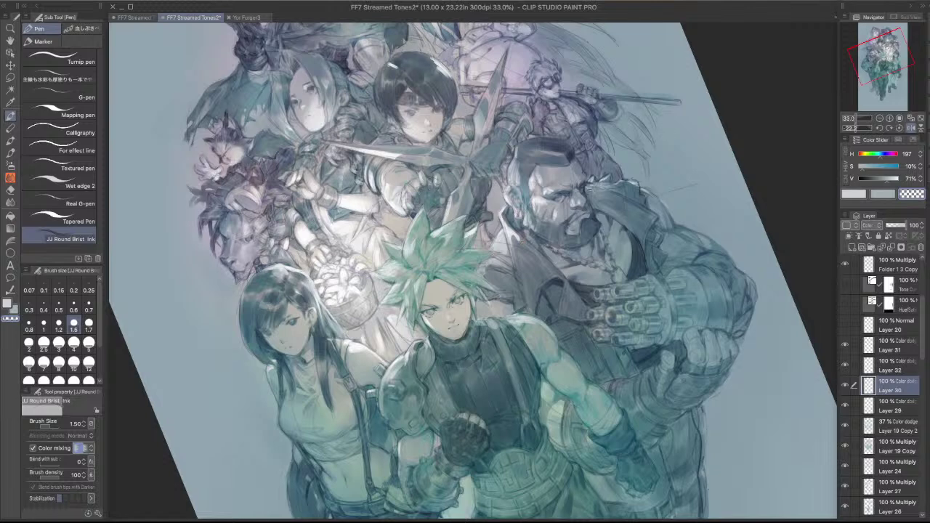
{"action": "key", "text": "c"}
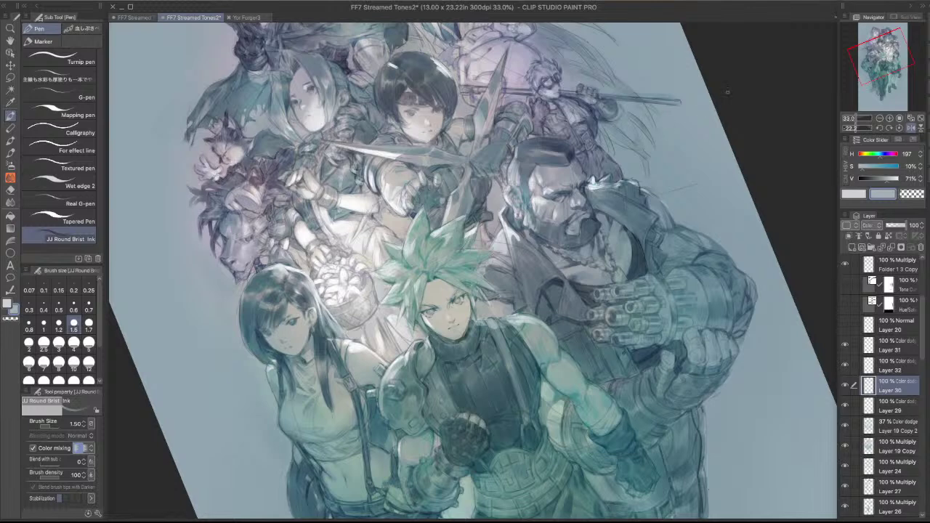
- Paint a bright highlight on the right front lock of the long-haired man's parted hair, just below its peak
{"action": "left_click", "coordinate": [912, 127]}
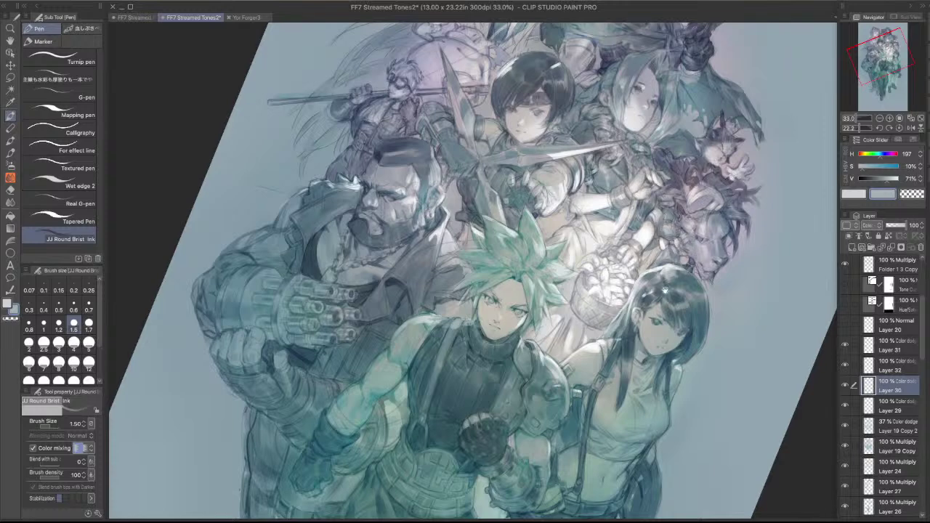
{"action": "left_click", "coordinate": [913, 128]}
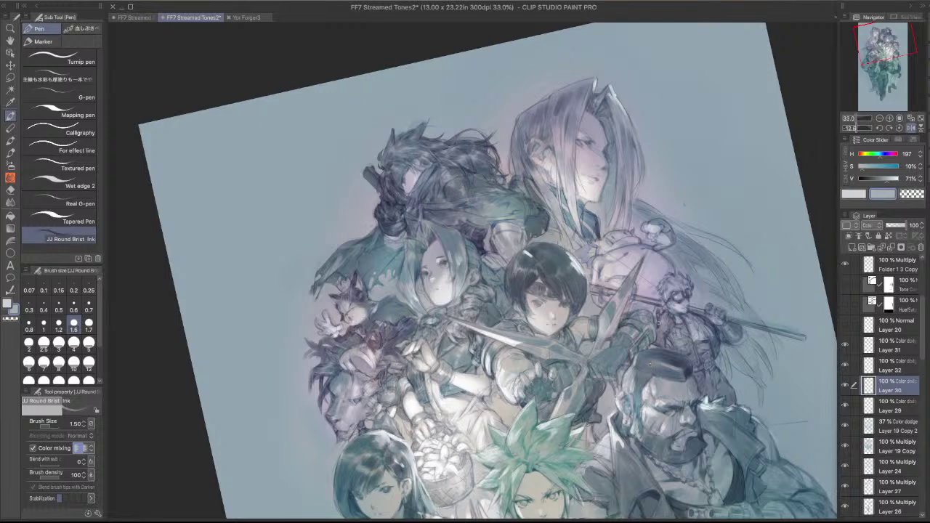
{"action": "left_click_drag", "start_coordinate": [593, 255], "coordinate": [618, 272]}
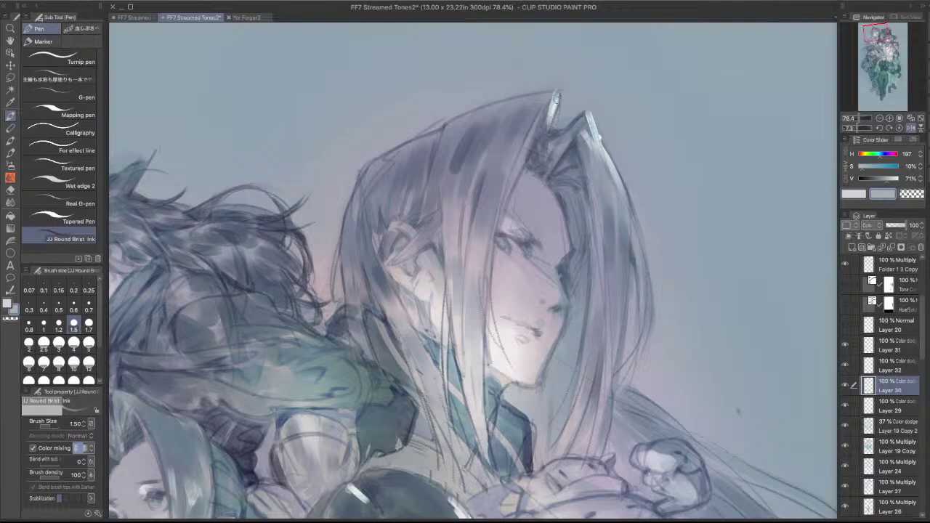
{"action": "left_click_drag", "start_coordinate": [553, 103], "coordinate": [523, 176]}
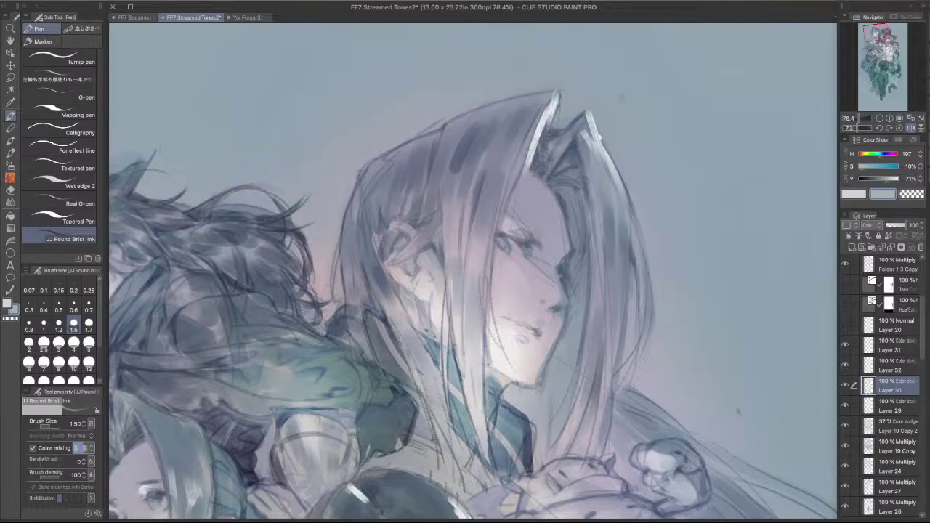
{"action": "key", "text": "super+z"}
{"action": "left_click_drag", "start_coordinate": [587, 134], "coordinate": [606, 173]}
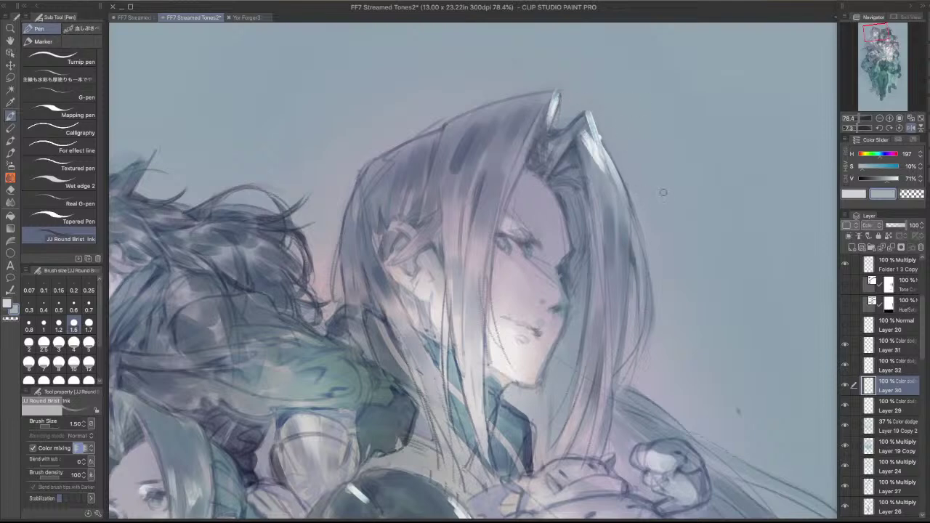
- Set the brush size to 0.8 and paint thin rim highlights along the right outer edge of the long-haired man's hair
{"action": "key", "text": "bracketleft"}
{"action": "key", "text": "bracketleft"}
{"action": "key", "text": "bracketleft"}
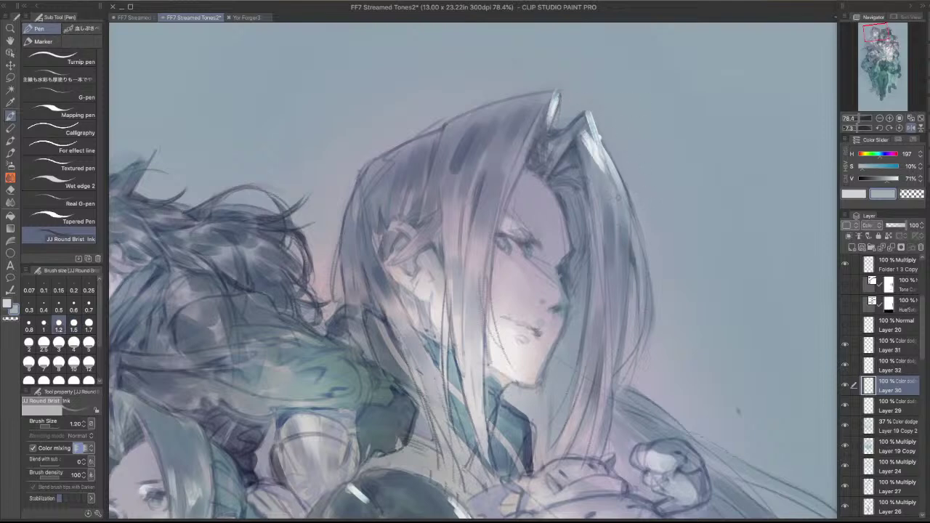
{"action": "left_click_drag", "start_coordinate": [627, 209], "coordinate": [648, 268]}
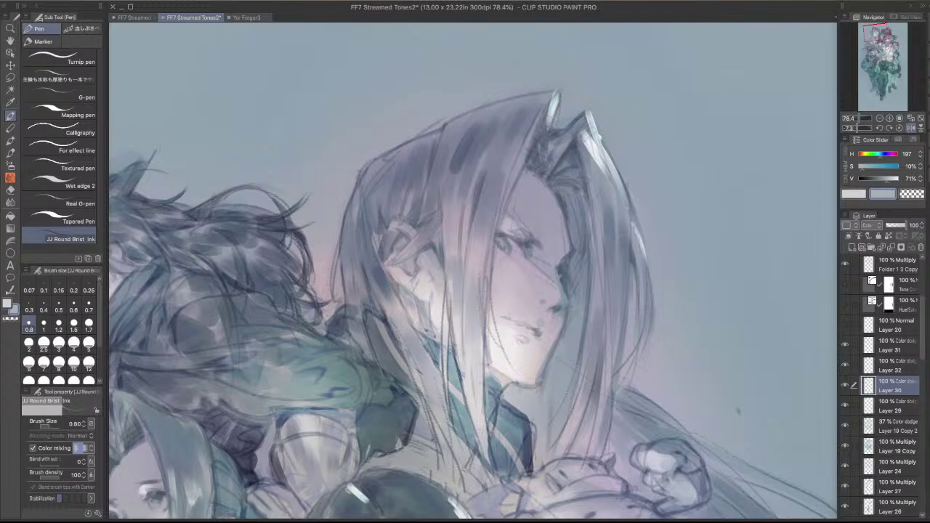
{"action": "left_click_drag", "start_coordinate": [632, 224], "coordinate": [647, 272]}
{"action": "key", "text": "super+z"}
{"action": "left_click_drag", "start_coordinate": [559, 99], "coordinate": [534, 148]}
{"action": "key", "text": "super+z"}
{"action": "left_click_drag", "start_coordinate": [650, 214], "coordinate": [607, 141]}
- Paint a thin rim highlight along the back of the long-haired man's head and a short one at the hair tips near his collar
{"action": "left_click_drag", "start_coordinate": [383, 223], "coordinate": [572, 142]}
{"action": "mouse_move", "coordinate": [535, 198]}
{"action": "left_mouse_down"}
{"action": "mouse_move", "coordinate": [594, 199]}
{"action": "mouse_move", "coordinate": [578, 197]}
{"action": "mouse_move", "coordinate": [593, 243]}
{"action": "left_mouse_up"}
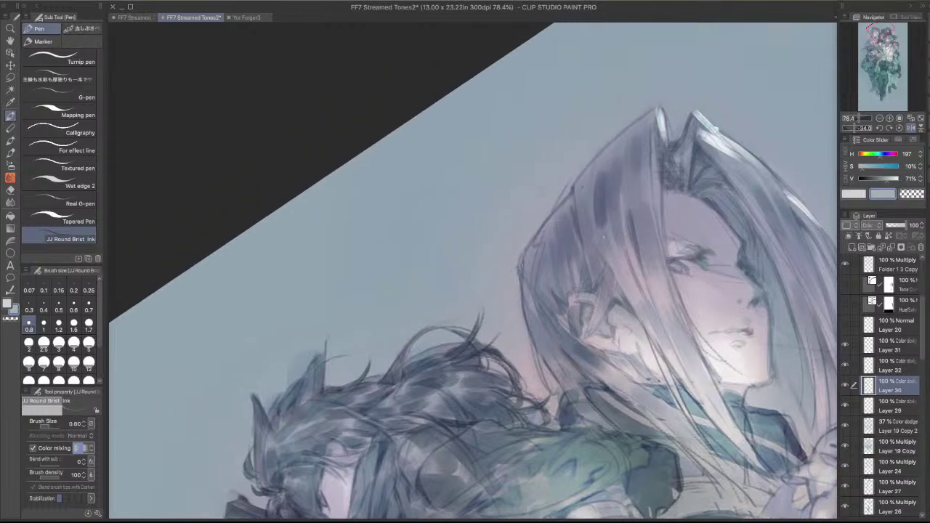
{"action": "left_click_drag", "start_coordinate": [572, 196], "coordinate": [524, 255]}
{"action": "key", "text": "super+z"}
{"action": "left_click_drag", "start_coordinate": [571, 197], "coordinate": [535, 245]}
{"action": "key", "text": "ctrl+z"}
{"action": "left_click_drag", "start_coordinate": [572, 196], "coordinate": [534, 239]}
{"action": "left_click_drag", "start_coordinate": [544, 385], "coordinate": [559, 398]}
- Paint a thin rim highlight from the left peak of the long-haired man's hair down along the crown
{"action": "left_click_drag", "start_coordinate": [662, 107], "coordinate": [600, 148]}
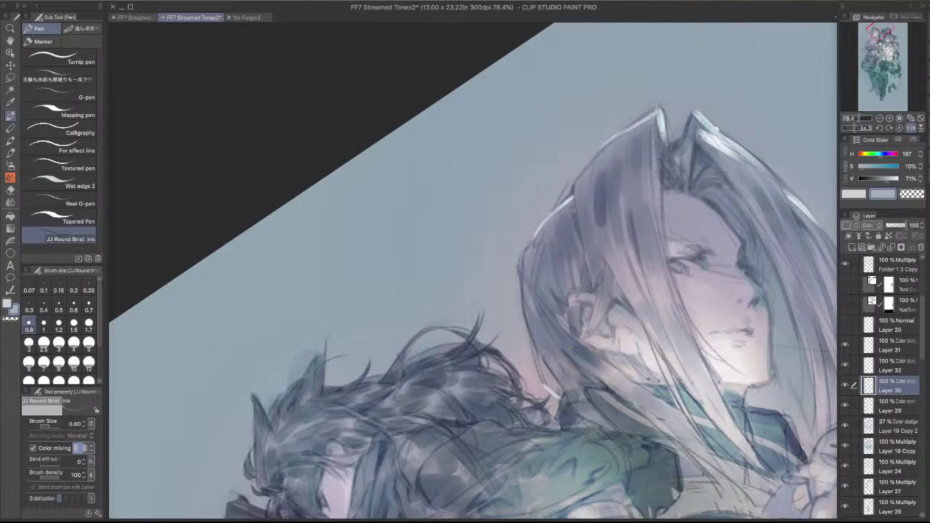
{"action": "key", "text": "ctrl+z"}
{"action": "left_click_drag", "start_coordinate": [659, 107], "coordinate": [603, 153]}
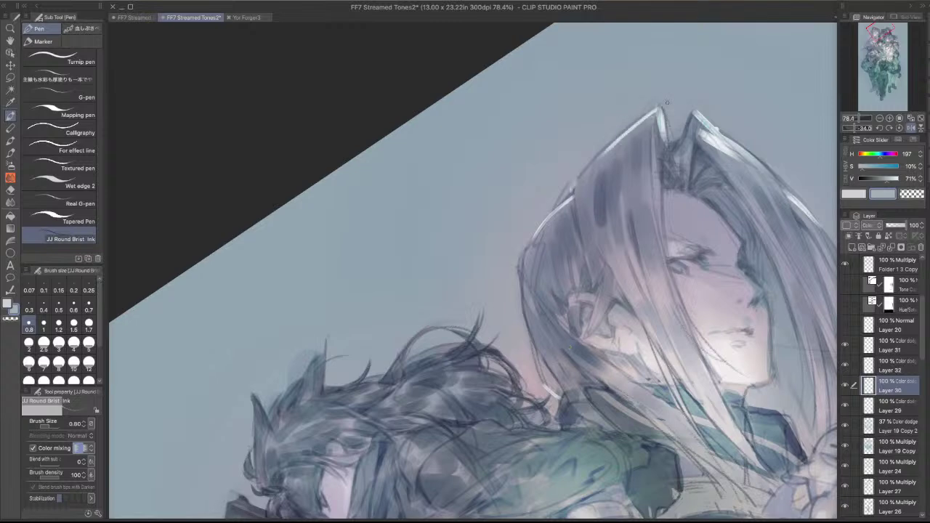
{"action": "left_click_drag", "start_coordinate": [614, 259], "coordinate": [431, 102]}
{"action": "left_click_drag", "start_coordinate": [582, 67], "coordinate": [592, 189]}
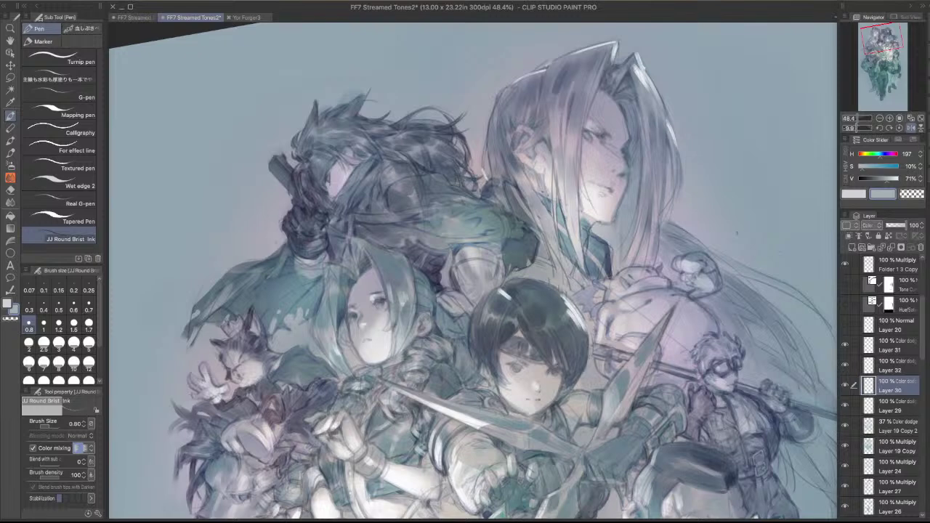
- Set the brush size to 1.2 and paint a short highlight on the right side of the long-haired man's hair
{"action": "key", "text": "Tab"}
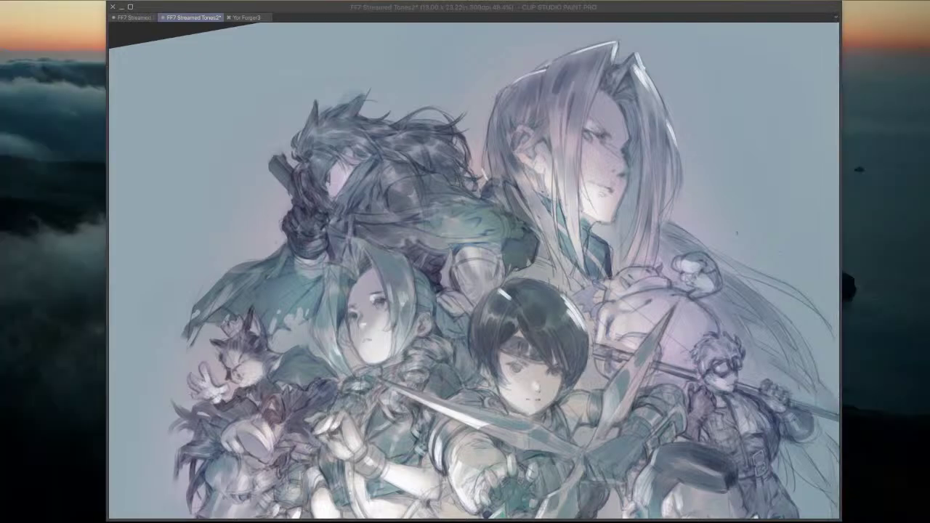
{"action": "key", "text": "Tab"}
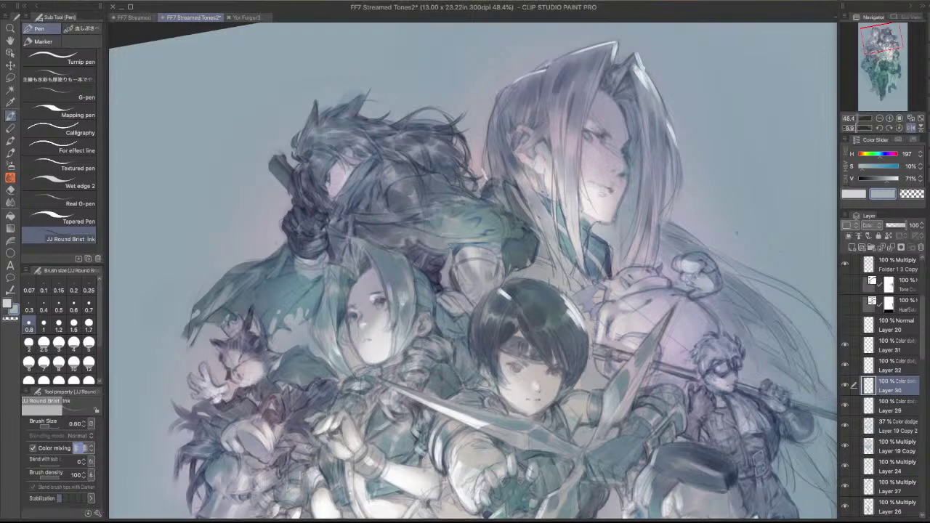
{"action": "key", "text": "bracketright"}
{"action": "key", "text": "bracketright"}
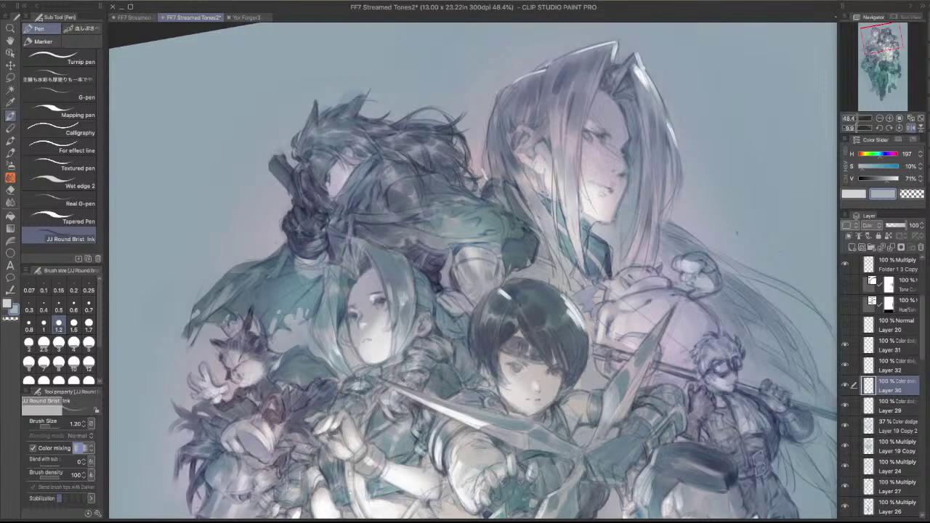
{"action": "left_click_drag", "start_coordinate": [661, 106], "coordinate": [667, 139]}
{"action": "scroll", "coordinate": [690, 147], "scroll_direction": "down", "scroll_amount": 3}
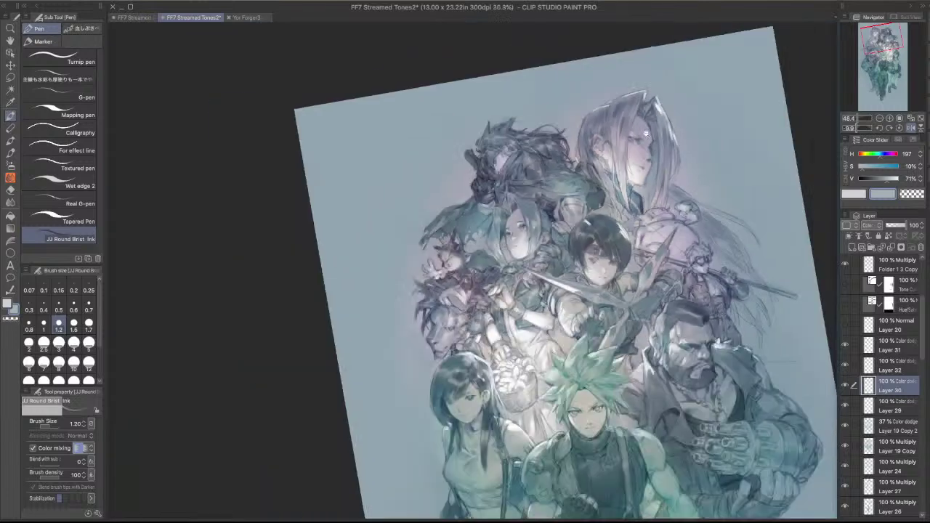
{"action": "left_click_drag", "start_coordinate": [550, 375], "coordinate": [541, 246]}
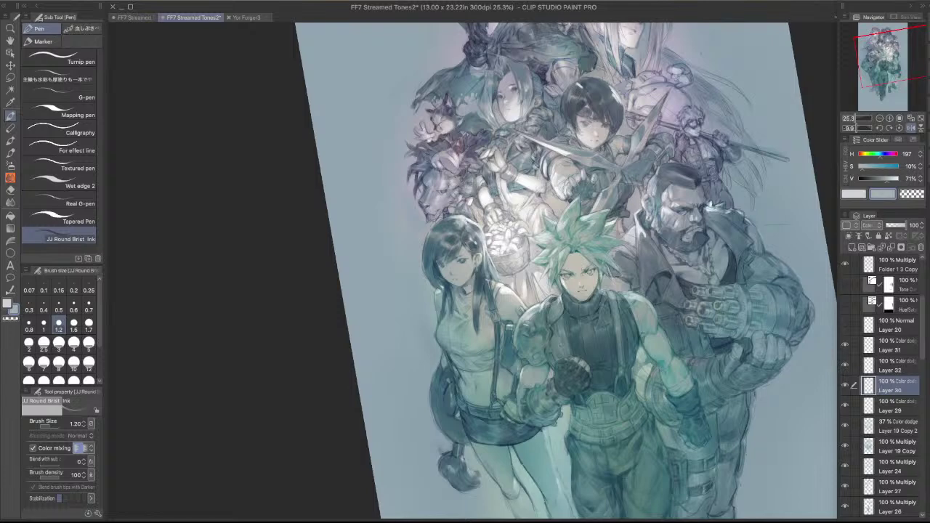
{"action": "key", "text": "Tab"}
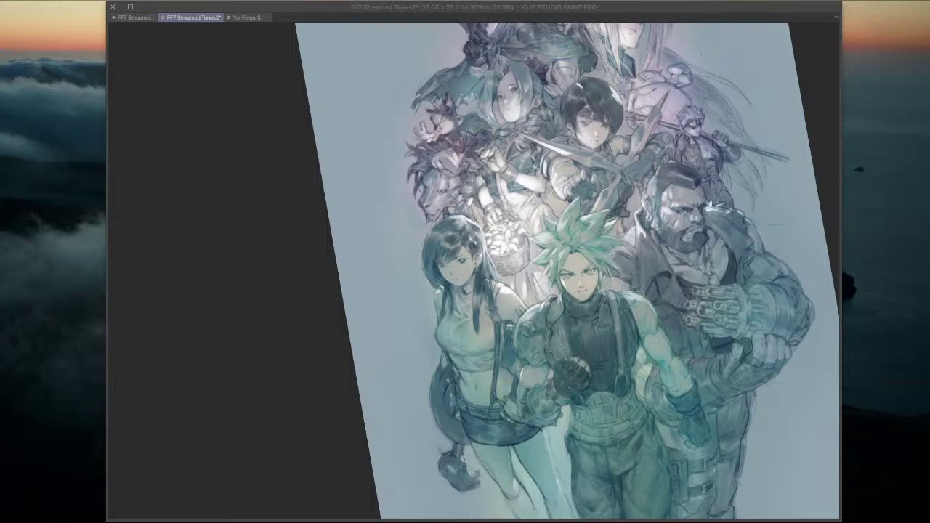
{"action": "key", "text": "Tab"}
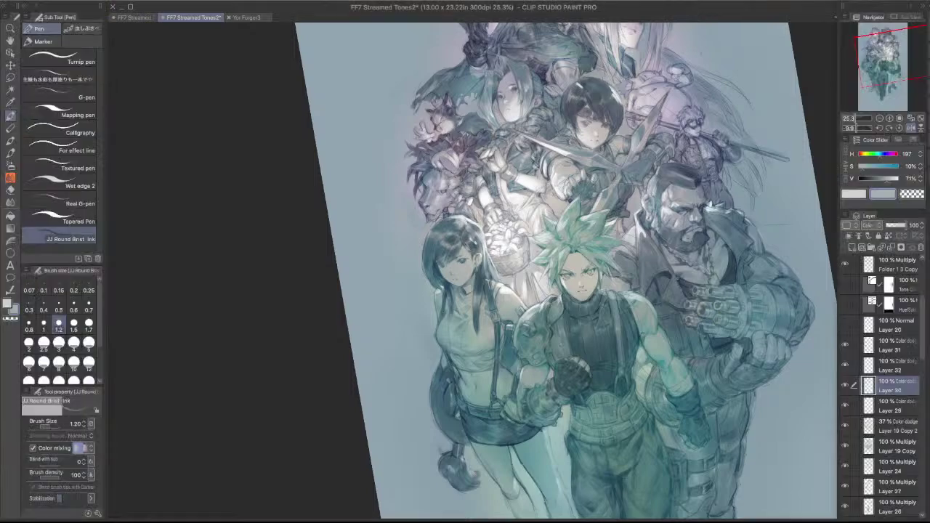
- Brighten the right front lock of the long-haired man's hair with a highlight stroke, redoing the first attempt
{"action": "left_click_drag", "start_coordinate": [662, 194], "coordinate": [514, 303]}
{"action": "left_click_drag", "start_coordinate": [501, 249], "coordinate": [572, 249]}
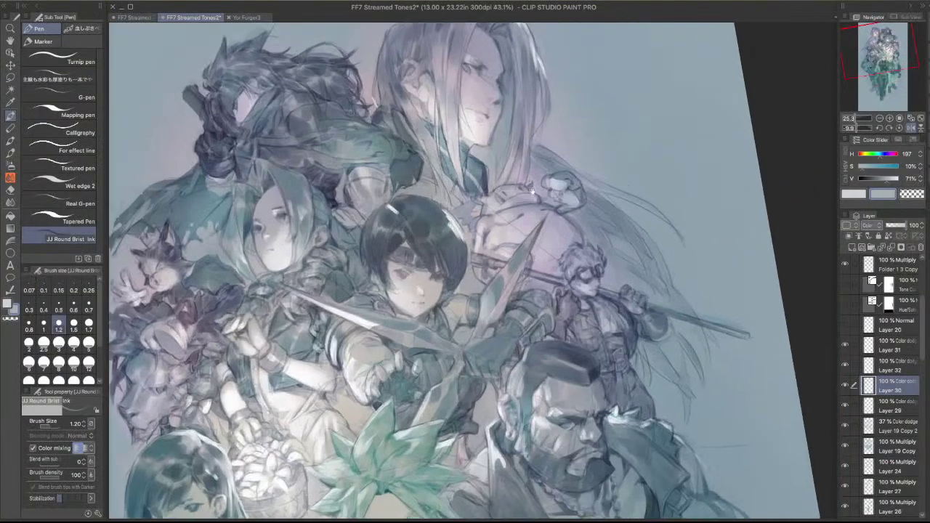
{"action": "left_click_drag", "start_coordinate": [573, 179], "coordinate": [573, 259]}
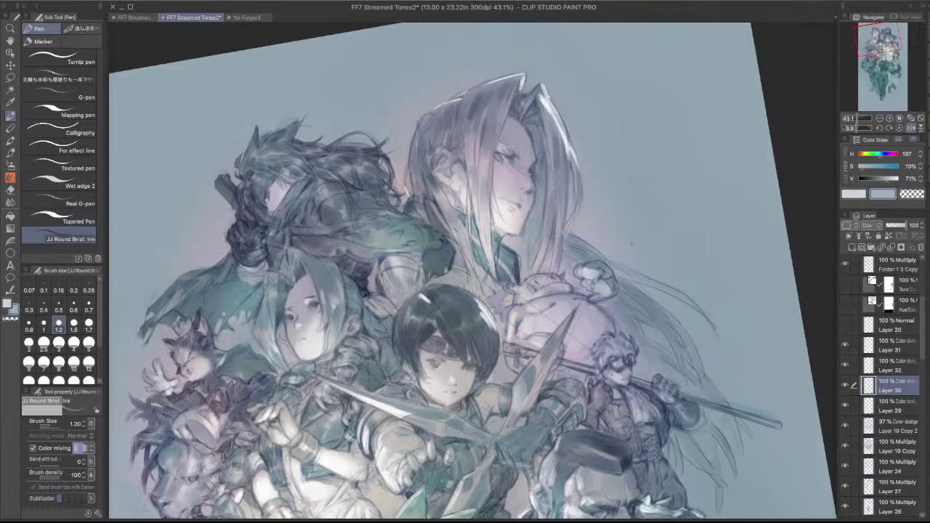
{"action": "left_click_drag", "start_coordinate": [551, 115], "coordinate": [563, 143]}
{"action": "key", "text": "super+z"}
{"action": "left_click_drag", "start_coordinate": [551, 112], "coordinate": [568, 147]}
- Review the overall lighting and highlights across the whole group illustration, from the top figures down to the boots
{"action": "left_click_drag", "start_coordinate": [556, 330], "coordinate": [600, 152]}
{"action": "key", "text": "super+minus"}
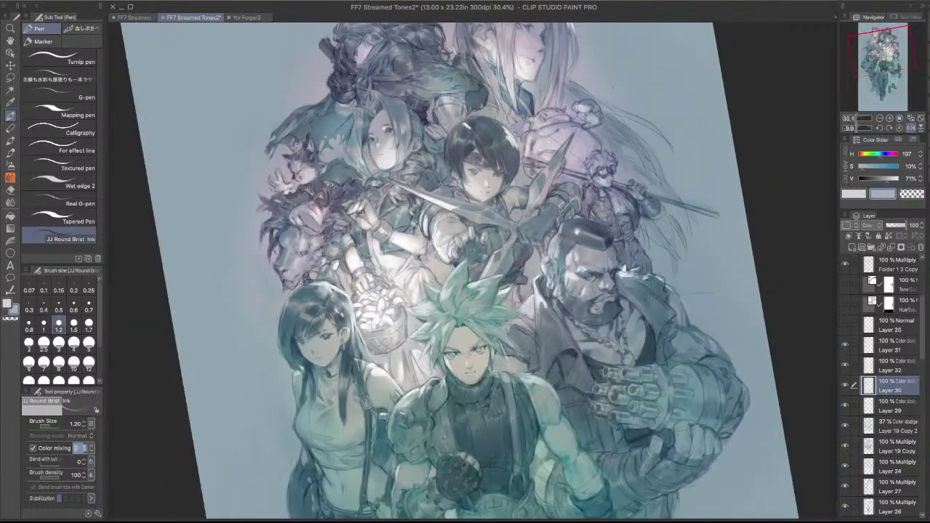
{"action": "left_click_drag", "start_coordinate": [618, 363], "coordinate": [569, 229]}
{"action": "scroll", "coordinate": [569, 229], "scroll_direction": "down", "scroll_amount": 2}
{"action": "scroll", "coordinate": [635, 262], "scroll_direction": "down", "scroll_amount": 3}
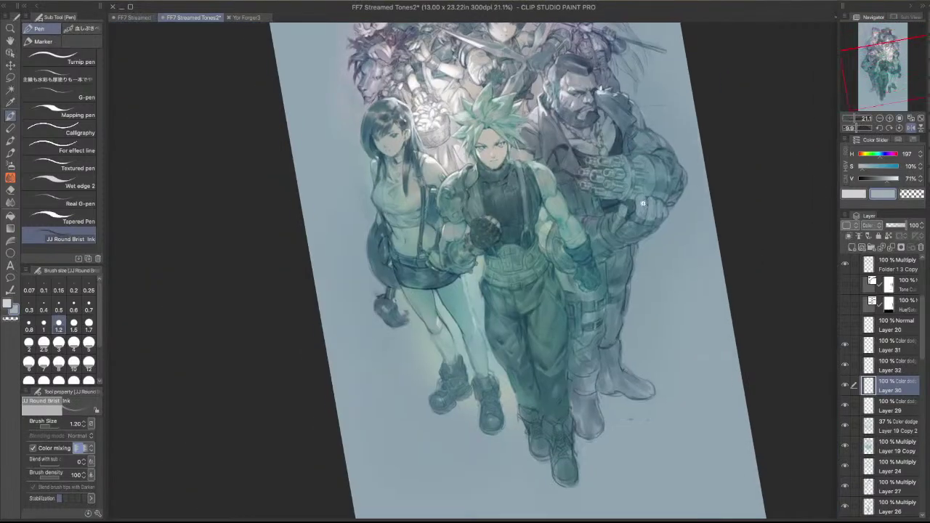
{"action": "scroll", "coordinate": [640, 211], "scroll_direction": "up", "scroll_amount": 1}
{"action": "left_click_drag", "start_coordinate": [654, 308], "coordinate": [667, 443]}
{"action": "left_click_drag", "start_coordinate": [687, 320], "coordinate": [668, 283]}
{"action": "mouse_move", "coordinate": [628, 329]}
{"action": "left_mouse_down"}
{"action": "mouse_move", "coordinate": [625, 322]}
{"action": "mouse_move", "coordinate": [626, 336]}
{"action": "left_mouse_up"}
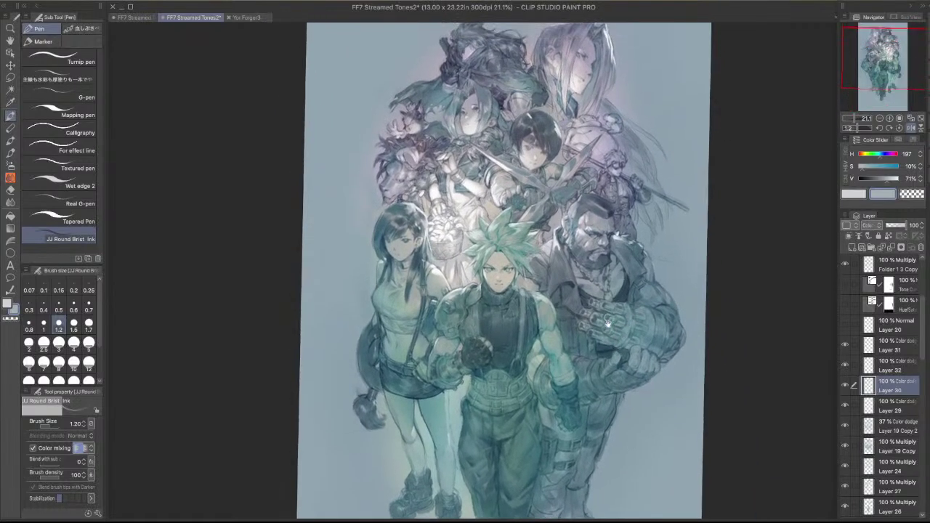
{"action": "left_click_drag", "start_coordinate": [509, 434], "coordinate": [534, 429]}
{"action": "scroll", "coordinate": [574, 369], "scroll_direction": "up", "scroll_amount": 1}
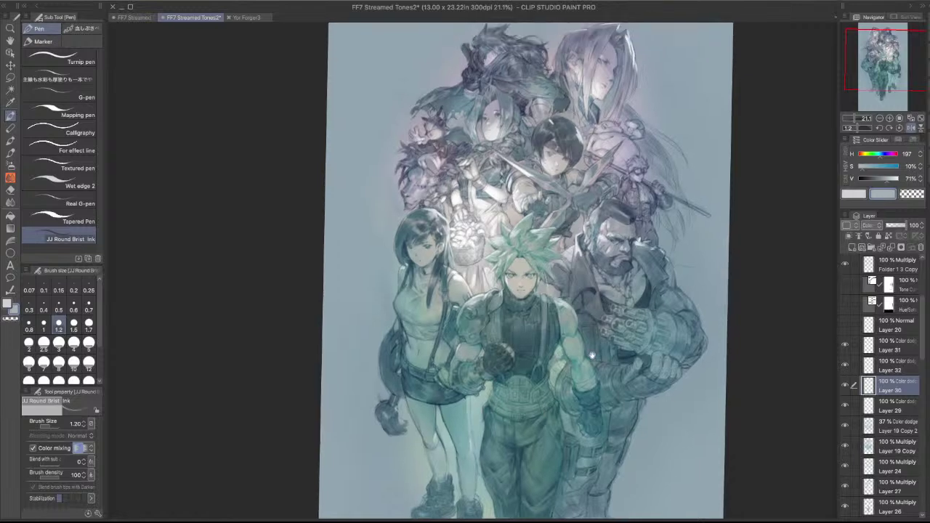
{"action": "scroll", "coordinate": [701, 307], "scroll_direction": "down", "scroll_amount": 2}
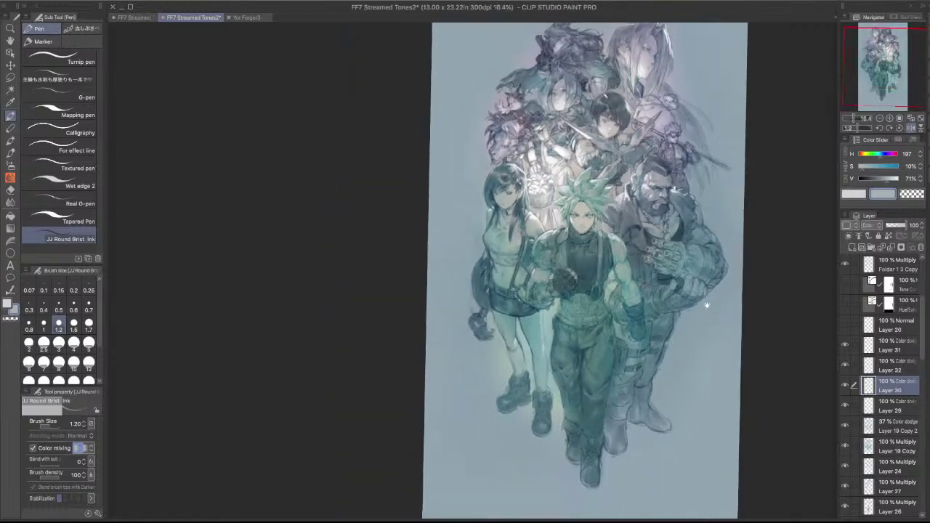
{"action": "left_click_drag", "start_coordinate": [642, 343], "coordinate": [592, 395]}
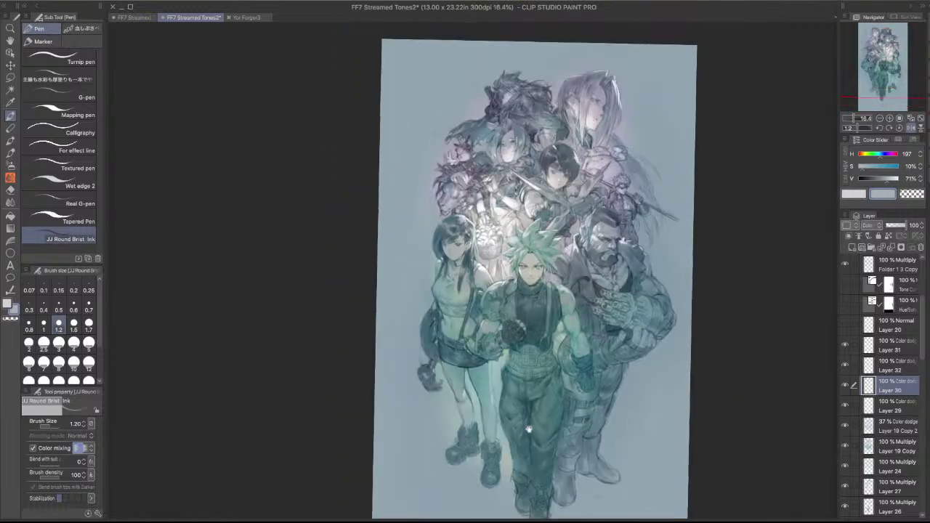
- Erase the stray stroke along the outer edge of the long-haired woman's thigh on Layer 17 Copy, using transparent colour
{"action": "scroll", "coordinate": [618, 289], "scroll_direction": "up", "scroll_amount": 2}
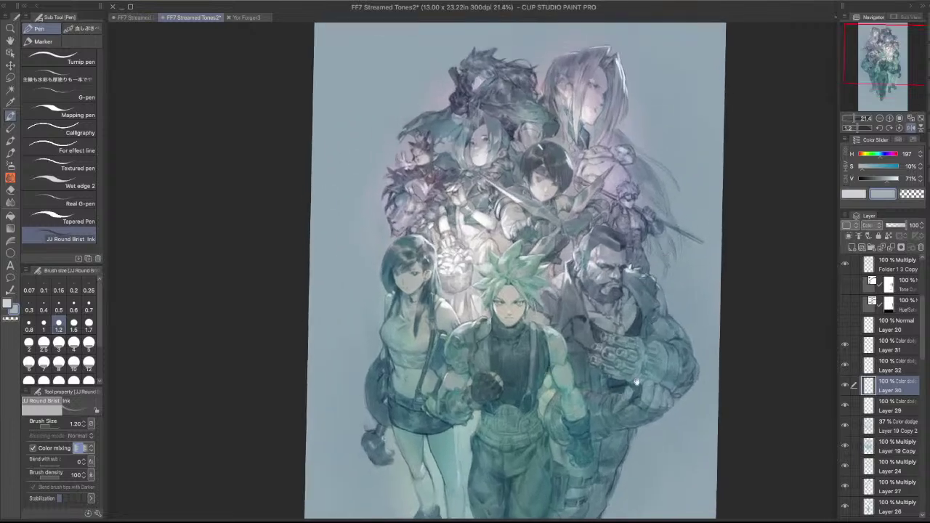
{"action": "left_click_drag", "start_coordinate": [575, 391], "coordinate": [577, 359]}
{"action": "scroll", "coordinate": [575, 360], "scroll_direction": "up", "scroll_amount": 4}
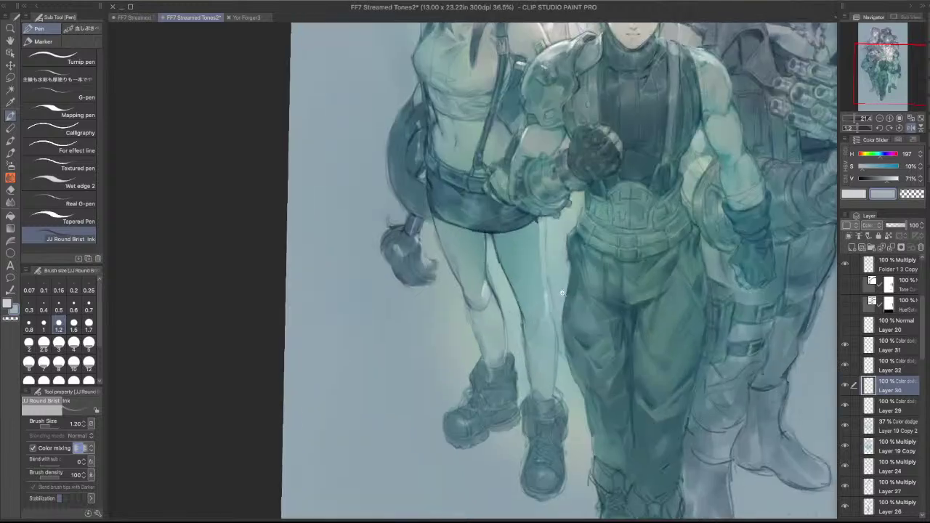
{"action": "scroll", "coordinate": [568, 288], "scroll_direction": "down", "scroll_amount": 2}
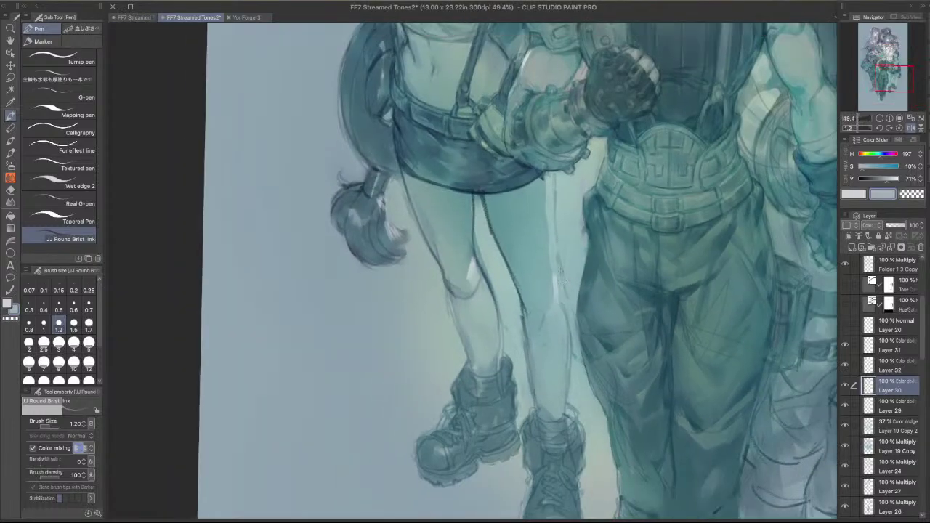
{"action": "left_click", "coordinate": [565, 270], "text": "ctrl+shift"}
{"action": "key", "text": "c"}
{"action": "left_click_drag", "start_coordinate": [564, 260], "coordinate": [567, 306]}
{"action": "key", "text": "c"}
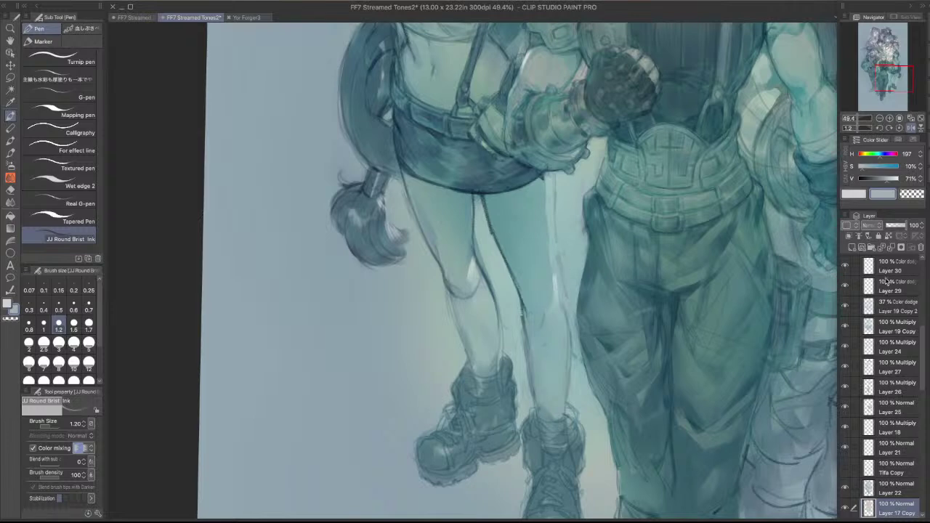
- Compare the figures with the multiply layer Folder 1 3 Copy hidden and shown, and select it with transparent colour active
{"action": "left_click_drag", "start_coordinate": [921, 328], "coordinate": [919, 281]}
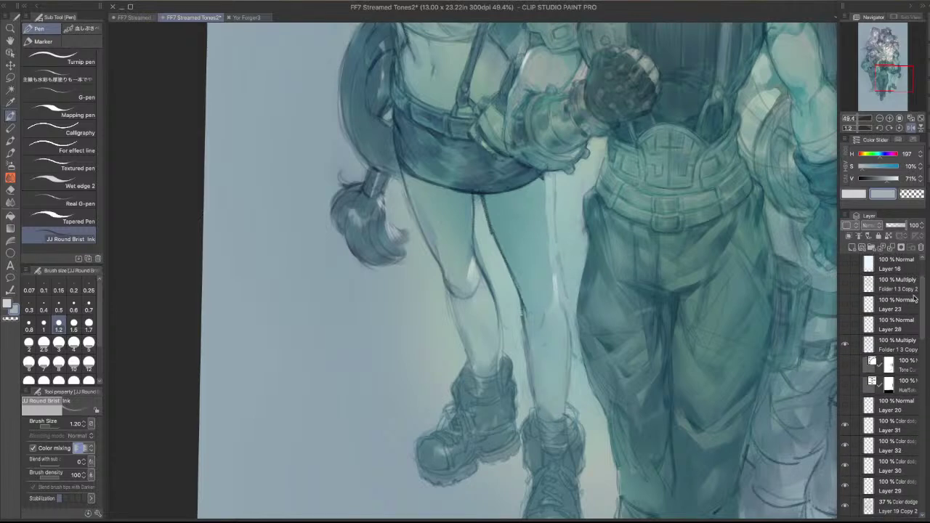
{"action": "left_click", "coordinate": [845, 342]}
{"action": "left_click", "coordinate": [846, 342]}
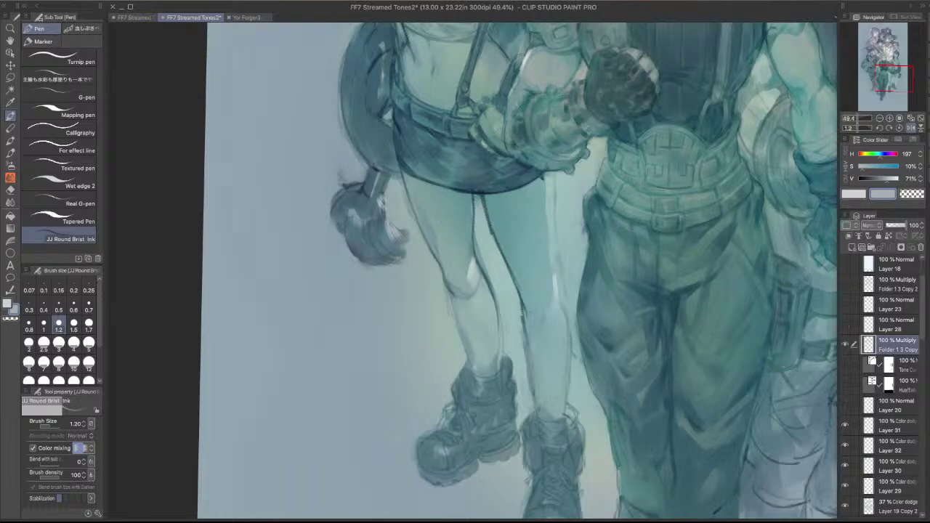
{"action": "key", "text": "c"}
{"action": "scroll", "coordinate": [567, 293], "scroll_direction": "down", "scroll_amount": 4}
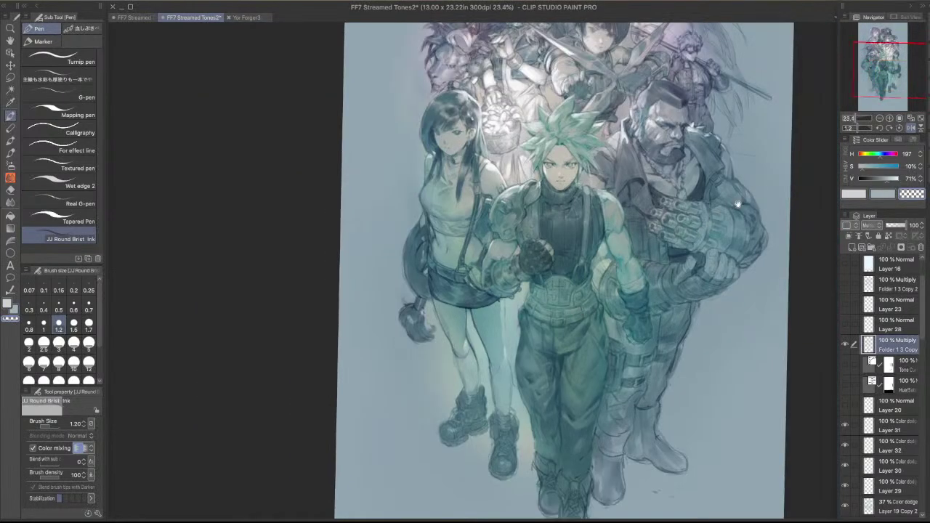
{"action": "left_click_drag", "start_coordinate": [683, 217], "coordinate": [684, 256]}
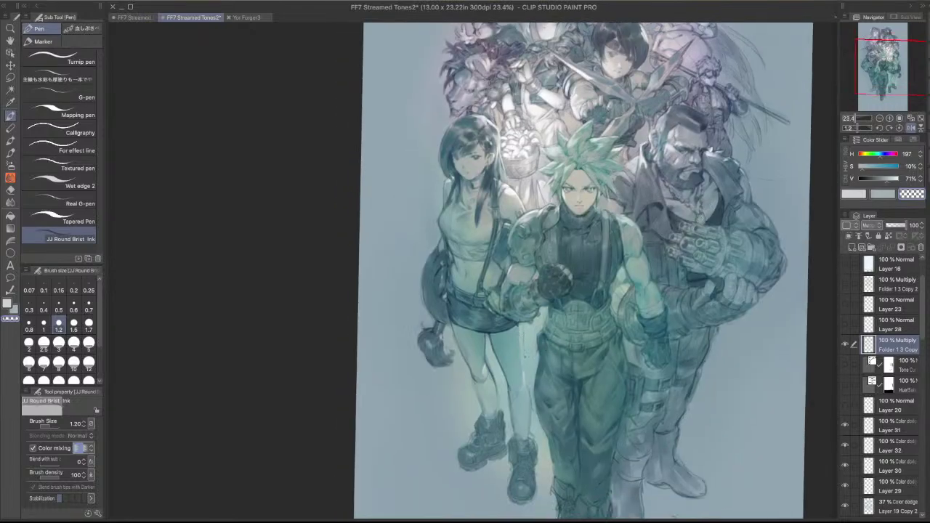
{"action": "scroll", "coordinate": [541, 341], "scroll_direction": "up", "scroll_amount": 1}
{"action": "scroll", "coordinate": [545, 328], "scroll_direction": "up", "scroll_amount": 1}
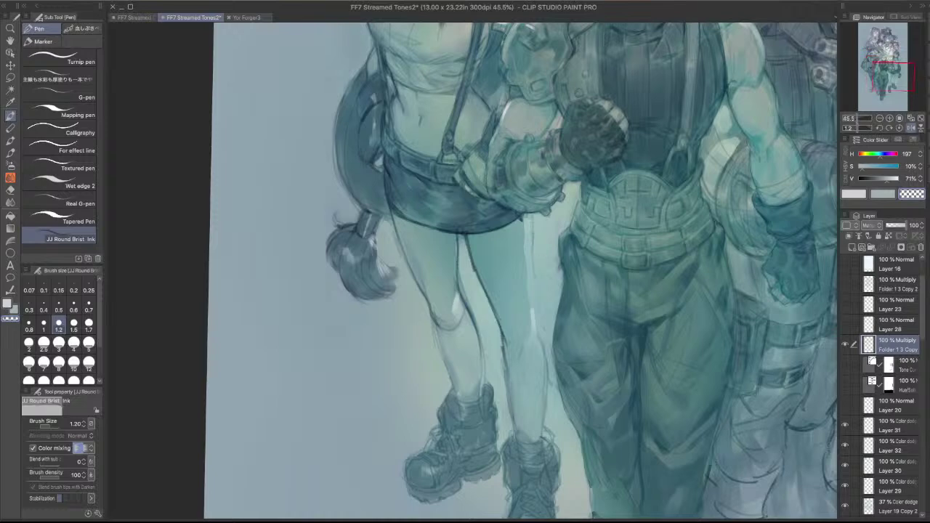
- Toggle Layer 17 Copy, Layer 22 and Layer 19 Copy in turn to find which one holds the leg shading
{"action": "left_click", "coordinate": [899, 507]}
{"action": "left_click", "coordinate": [525, 248], "text": "shift+super"}
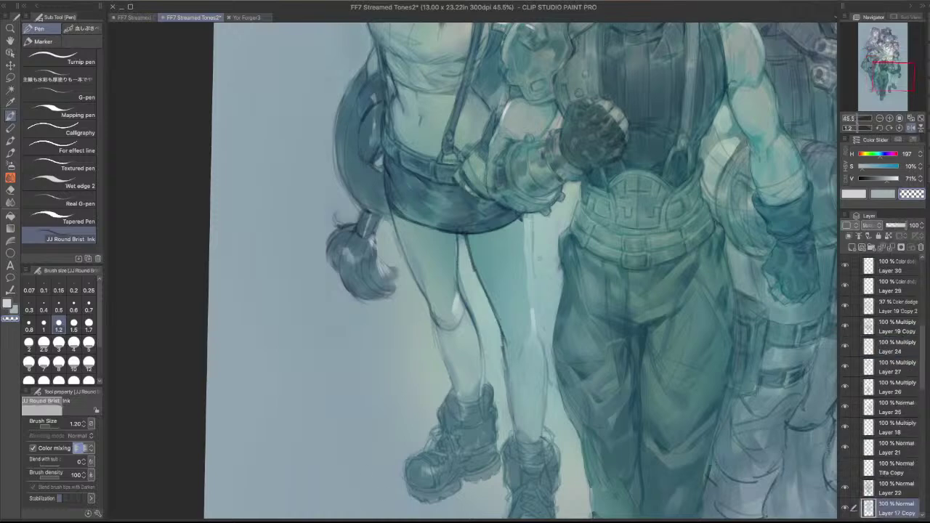
{"action": "left_click", "coordinate": [845, 508]}
{"action": "left_click", "coordinate": [844, 507]}
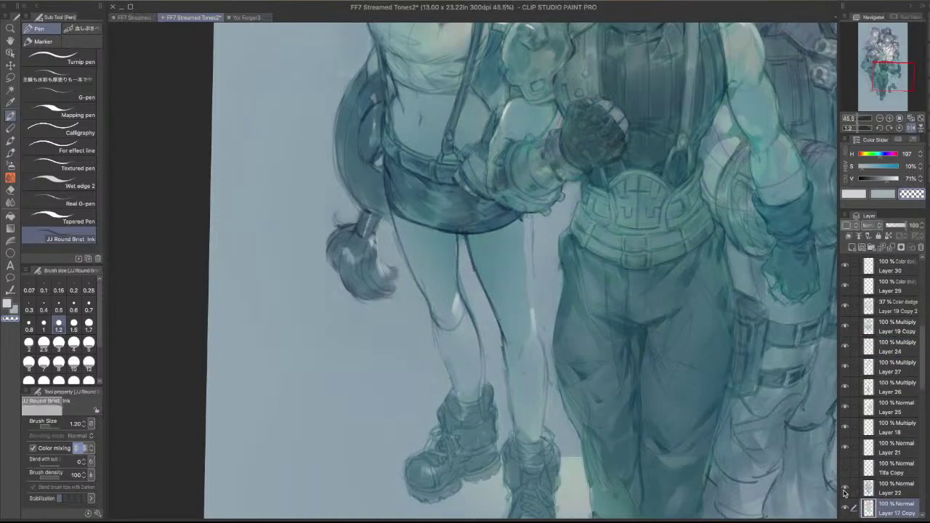
{"action": "left_click", "coordinate": [844, 488]}
{"action": "left_click", "coordinate": [845, 487]}
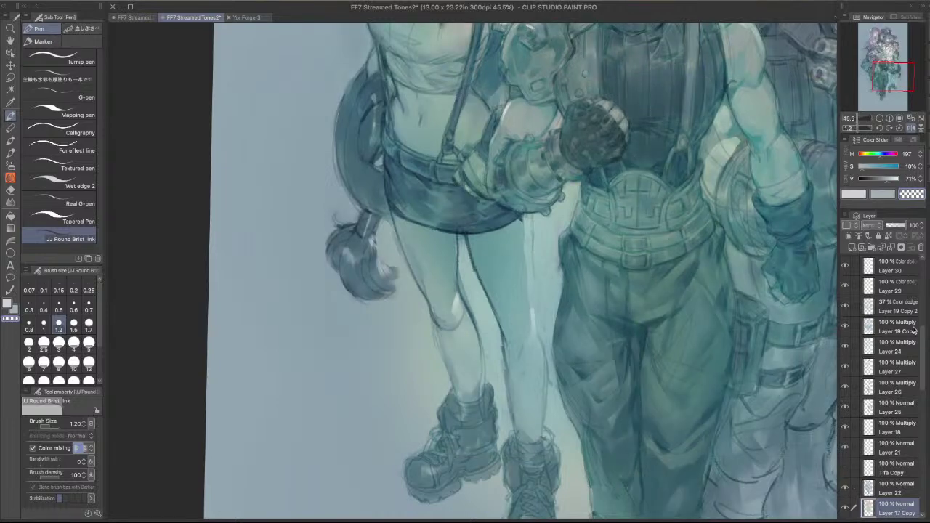
{"action": "left_click", "coordinate": [846, 327]}
{"action": "left_click", "coordinate": [846, 327]}
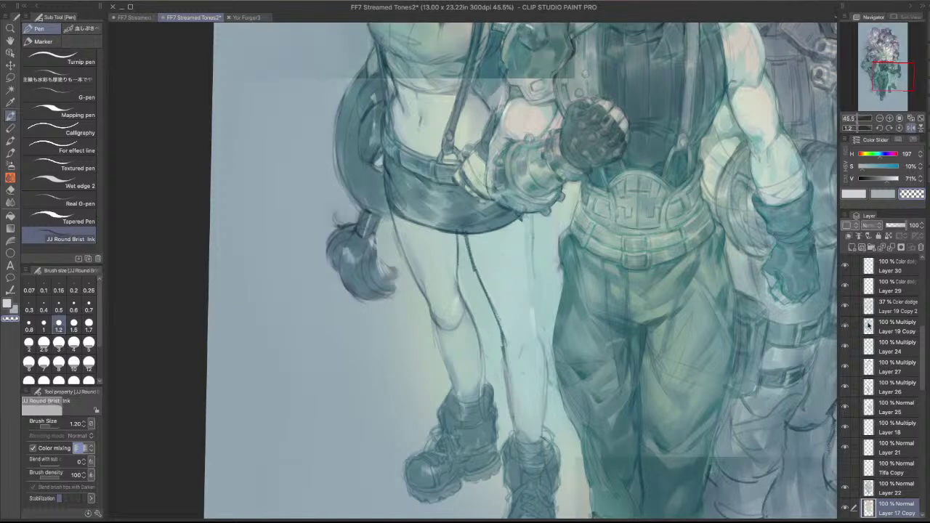
- Soften the shading along the outer edge of the woman's thigh on Layer 19 Copy with the Blend tool
{"action": "left_click", "coordinate": [884, 325]}
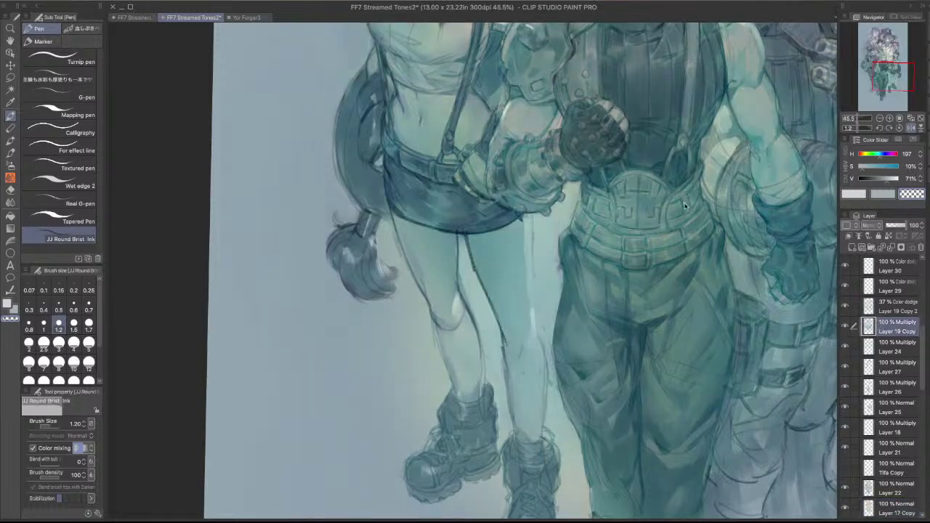
{"action": "key", "text": "j"}
{"action": "left_click_drag", "start_coordinate": [523, 231], "coordinate": [524, 305]}
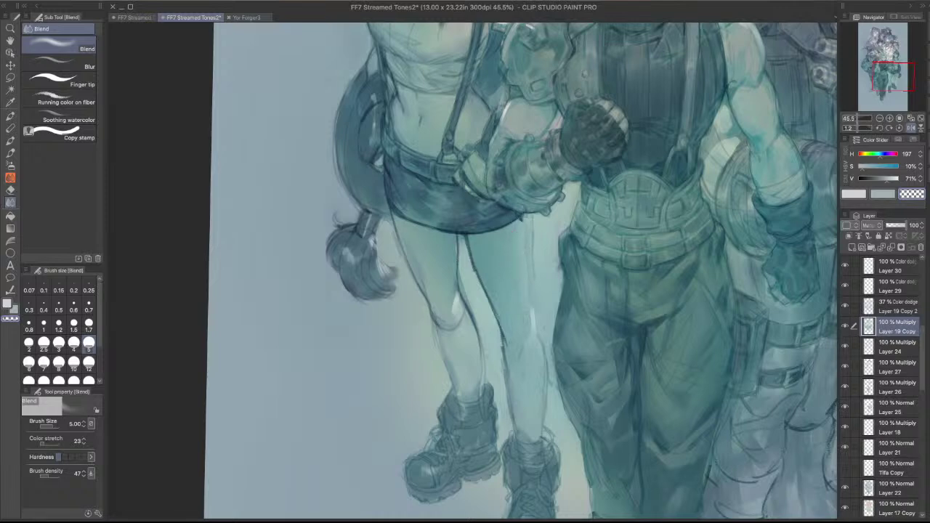
- Inspect the woman's thigh with Layer 19 Copy hidden and shown again, making Layer 19 Copy 2 active
{"action": "left_click", "coordinate": [846, 327]}
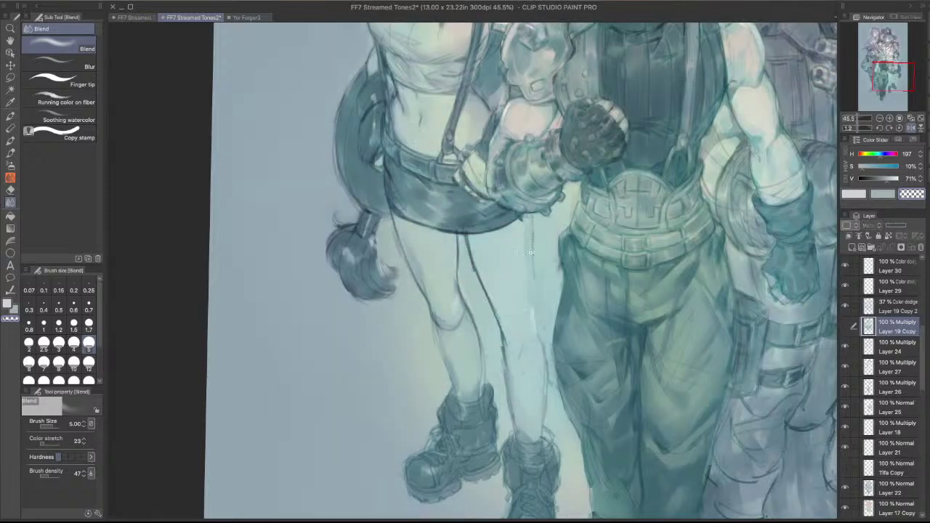
{"action": "scroll", "coordinate": [520, 260], "scroll_direction": "up", "scroll_amount": 4}
{"action": "key", "text": "alt+]"}
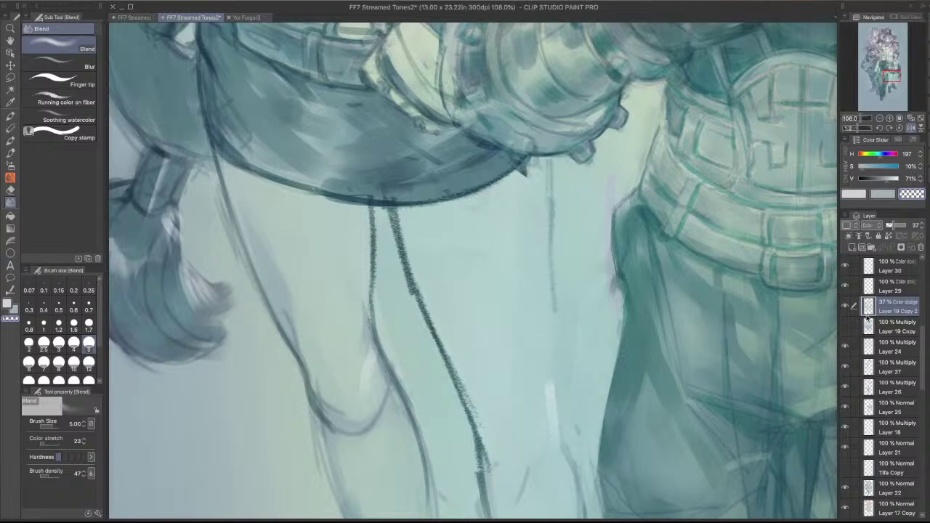
{"action": "left_click", "coordinate": [846, 327]}
{"action": "scroll", "coordinate": [616, 279], "scroll_direction": "down", "scroll_amount": 1}
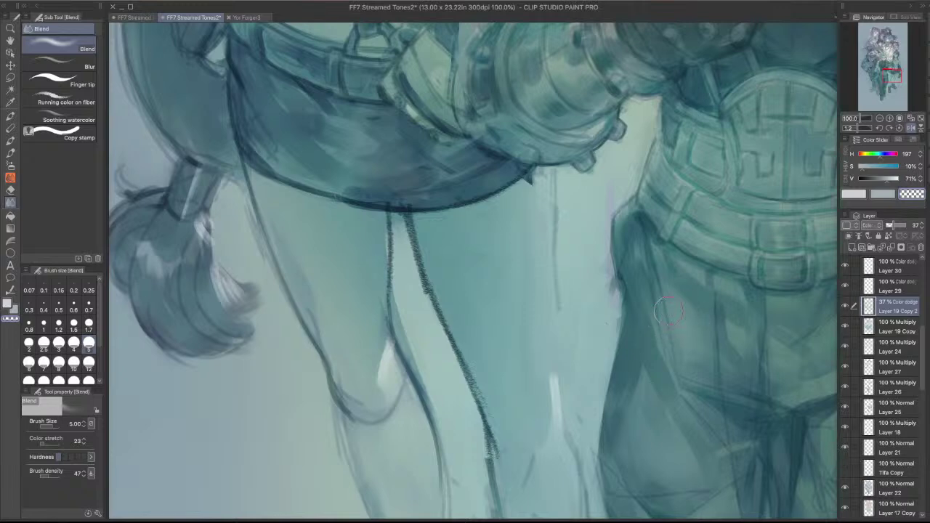
- Review the lighting across the whole group, from the front figures up to the long-haired man, including a view without palettes
{"action": "scroll", "coordinate": [584, 340], "scroll_direction": "down", "scroll_amount": 5}
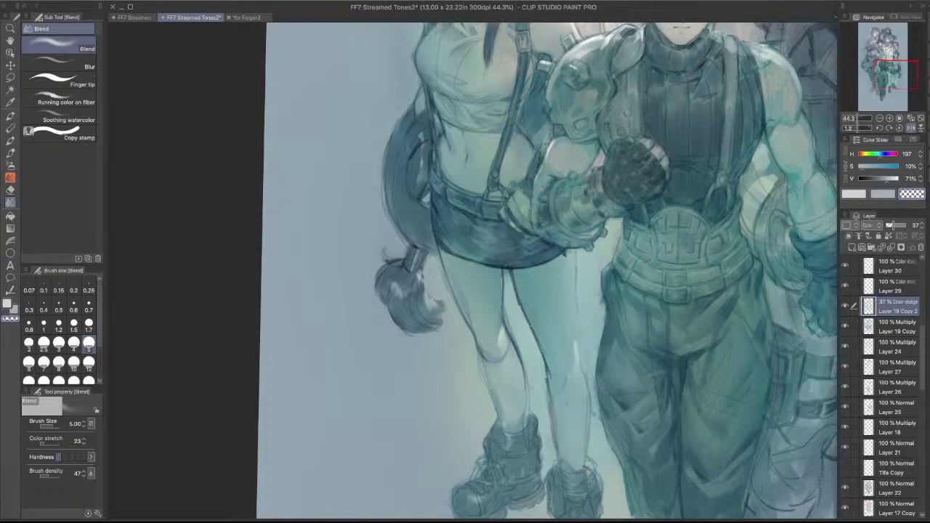
{"action": "left_click_drag", "start_coordinate": [654, 283], "coordinate": [574, 498]}
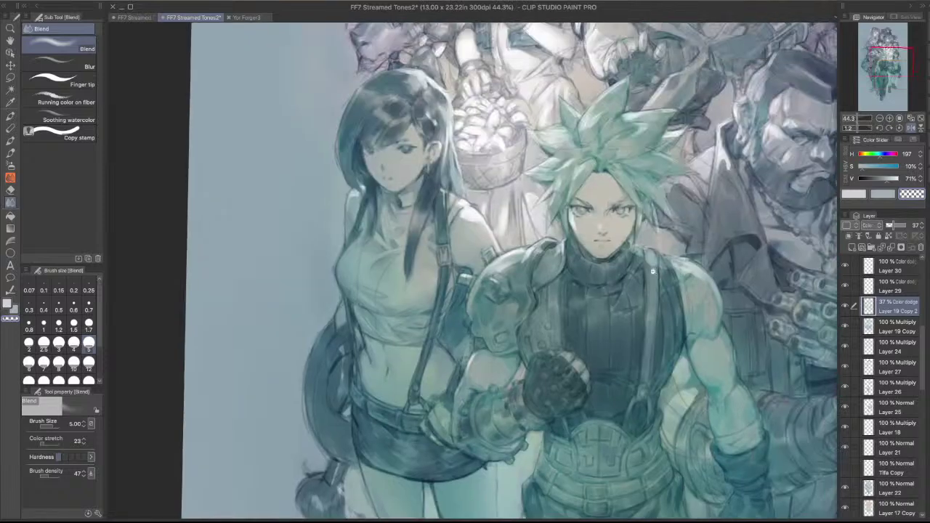
{"action": "scroll", "coordinate": [653, 271], "scroll_direction": "down", "scroll_amount": 3}
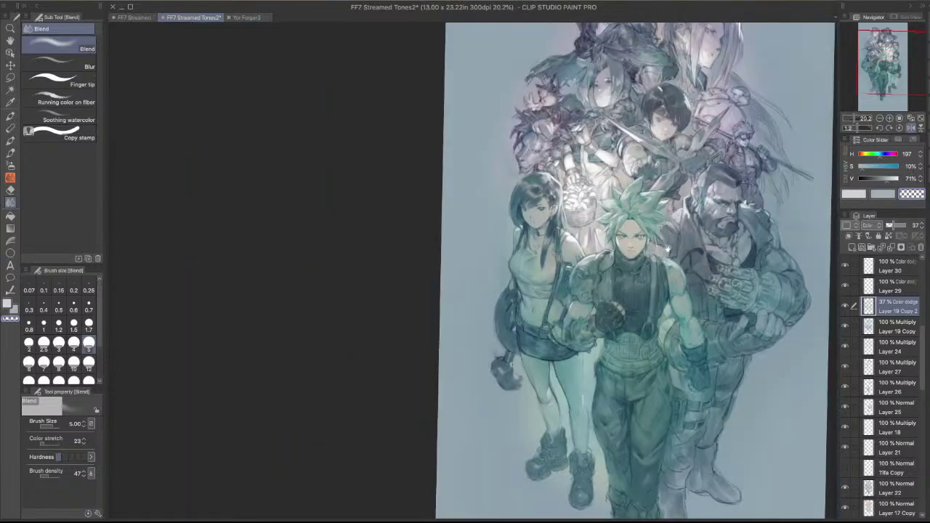
{"action": "scroll", "coordinate": [716, 165], "scroll_direction": "up", "scroll_amount": 1}
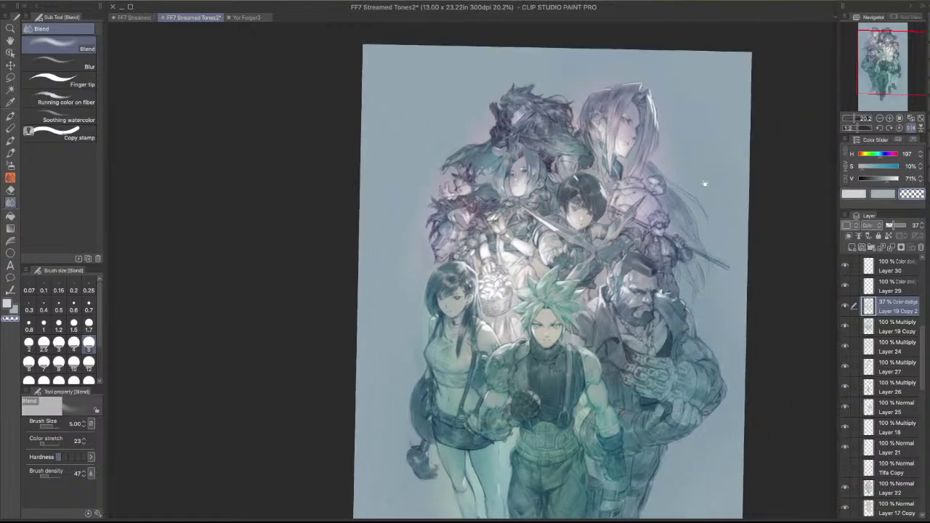
{"action": "scroll", "coordinate": [677, 175], "scroll_direction": "up", "scroll_amount": 2}
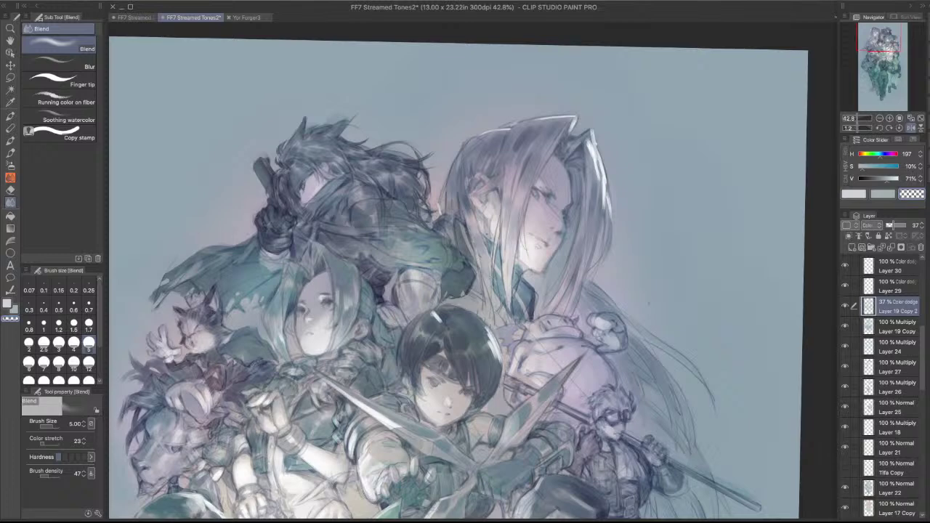
{"action": "key", "text": "Tab"}
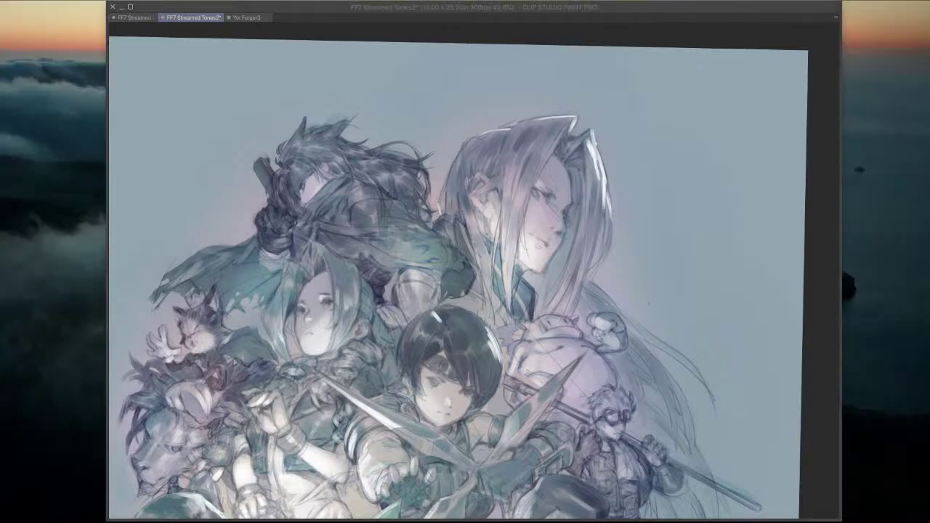
{"action": "key", "text": "Tab"}
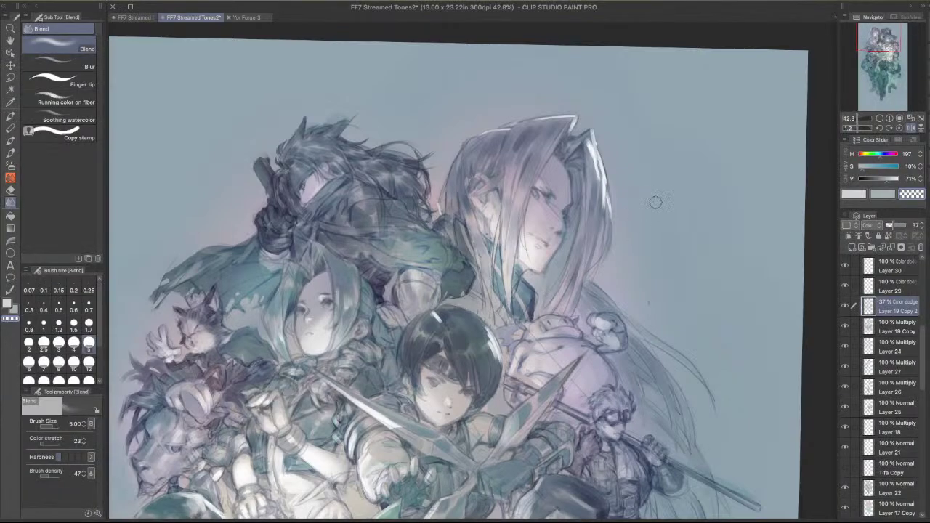
{"action": "left_click_drag", "start_coordinate": [666, 219], "coordinate": [722, 31]}
{"action": "left_click_drag", "start_coordinate": [473, 356], "coordinate": [420, 244]}
{"action": "left_click_drag", "start_coordinate": [522, 204], "coordinate": [545, 337]}
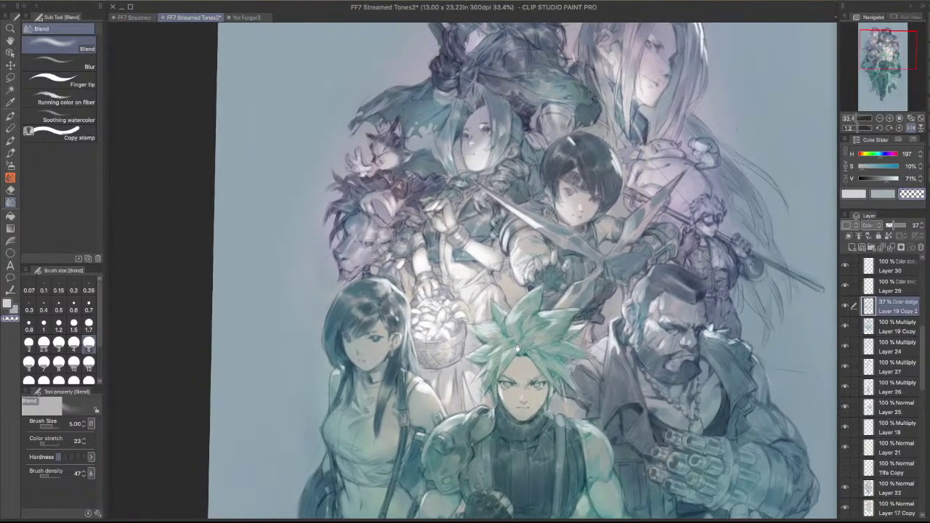
{"action": "left_click_drag", "start_coordinate": [609, 185], "coordinate": [502, 286]}
{"action": "scroll", "coordinate": [609, 134], "scroll_direction": "up", "scroll_amount": 2}
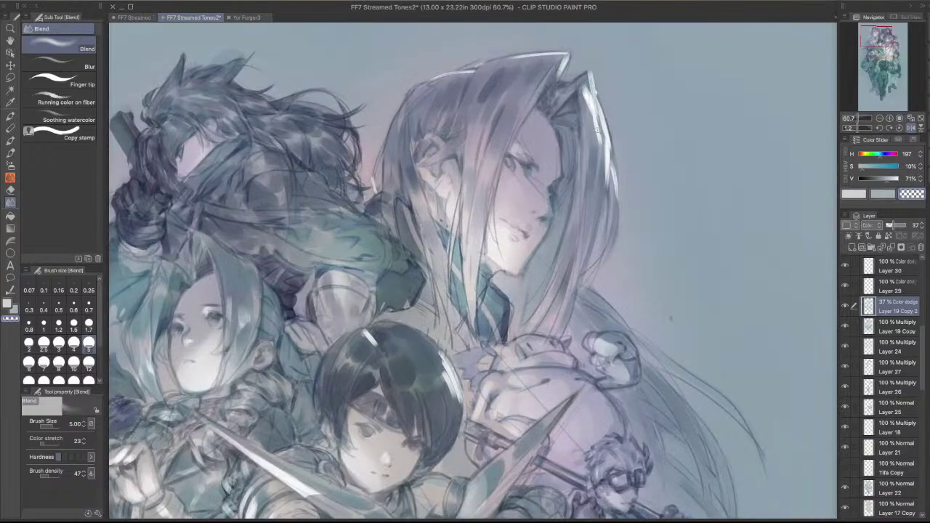
{"action": "scroll", "coordinate": [609, 124], "scroll_direction": "down", "scroll_amount": 5}
{"action": "left_click_drag", "start_coordinate": [663, 126], "coordinate": [600, 249]}
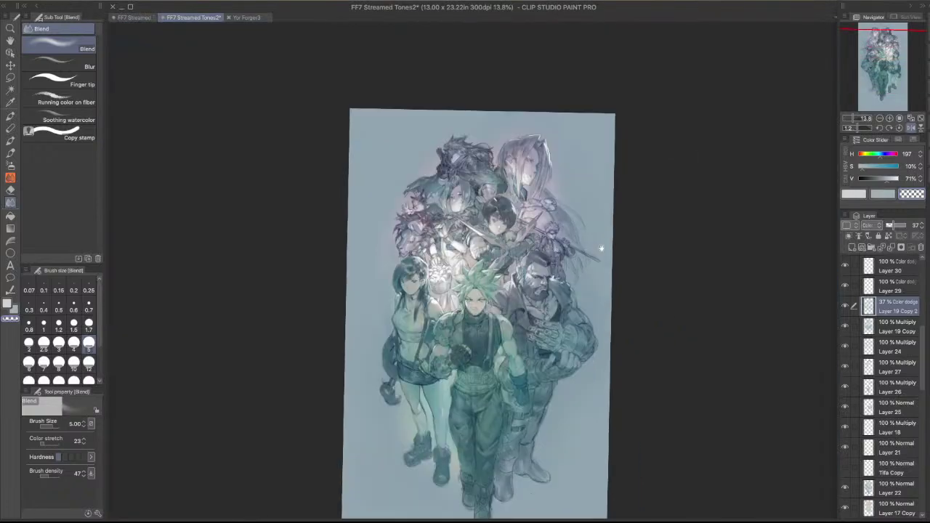
- Select colour dodge Layer 30 and compare the full illustration repeatedly with its highlights hidden and shown
{"action": "left_click", "coordinate": [875, 271]}
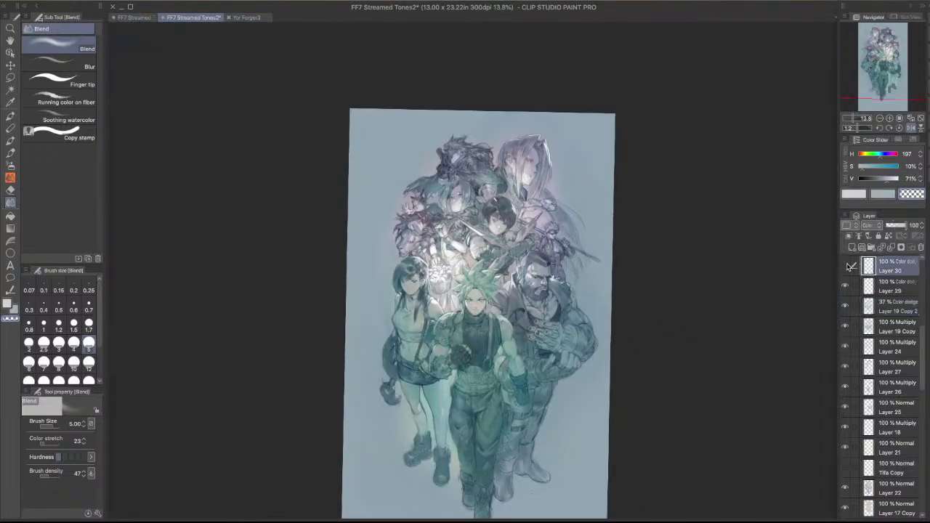
{"action": "left_click", "coordinate": [847, 266]}
{"action": "left_click", "coordinate": [847, 266]}
{"action": "left_click", "coordinate": [847, 266]}
{"action": "left_click", "coordinate": [847, 265]}
{"action": "left_click", "coordinate": [846, 266]}
{"action": "left_click", "coordinate": [846, 266]}
- Switch to the Hard eraser, add Layer 29 to the layer selection and check the upper figures with Layer 30 hidden and shown
{"action": "scroll", "coordinate": [551, 198], "scroll_direction": "up", "scroll_amount": 3}
{"action": "left_click_drag", "start_coordinate": [538, 205], "coordinate": [496, 370]}
{"action": "key", "text": "e"}
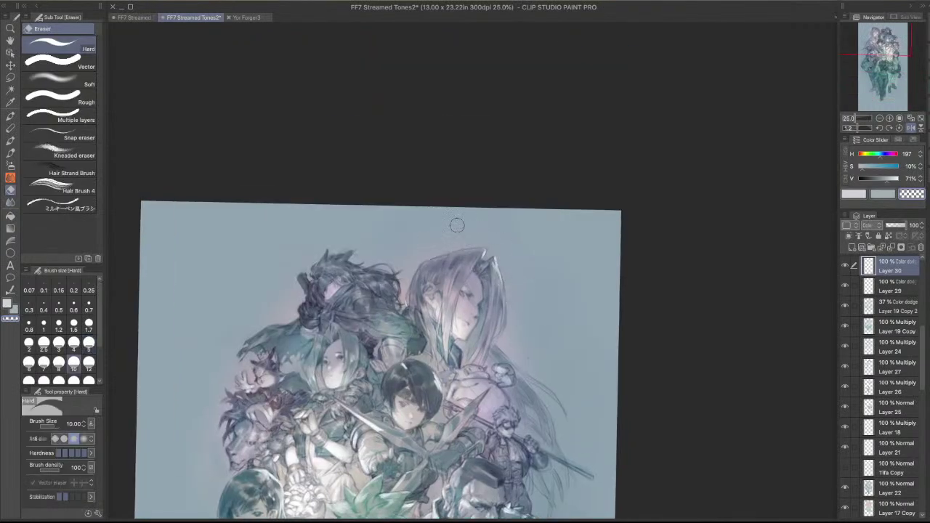
{"action": "left_click", "coordinate": [854, 287]}
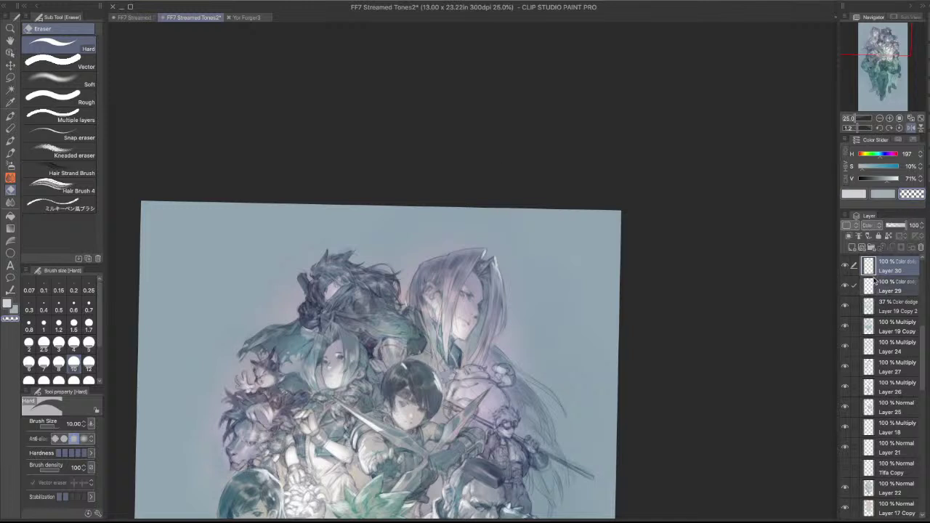
{"action": "left_click", "coordinate": [847, 268]}
{"action": "left_click", "coordinate": [847, 268]}
- Make colour dodge Layer 32 the active layer and compare the upper figures with it hidden and shown
{"action": "scroll", "coordinate": [887, 320], "scroll_direction": "up", "scroll_amount": 5}
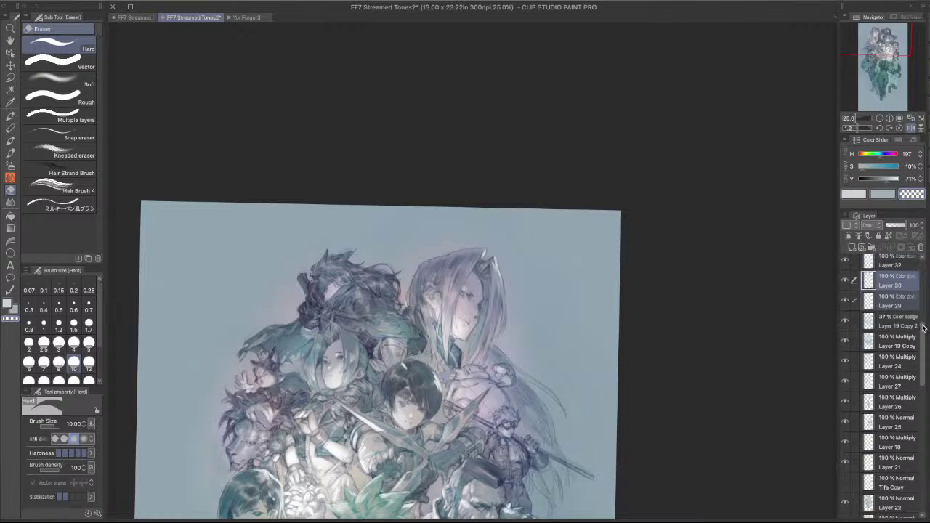
{"action": "left_click", "coordinate": [891, 323]}
{"action": "left_click", "coordinate": [892, 336]}
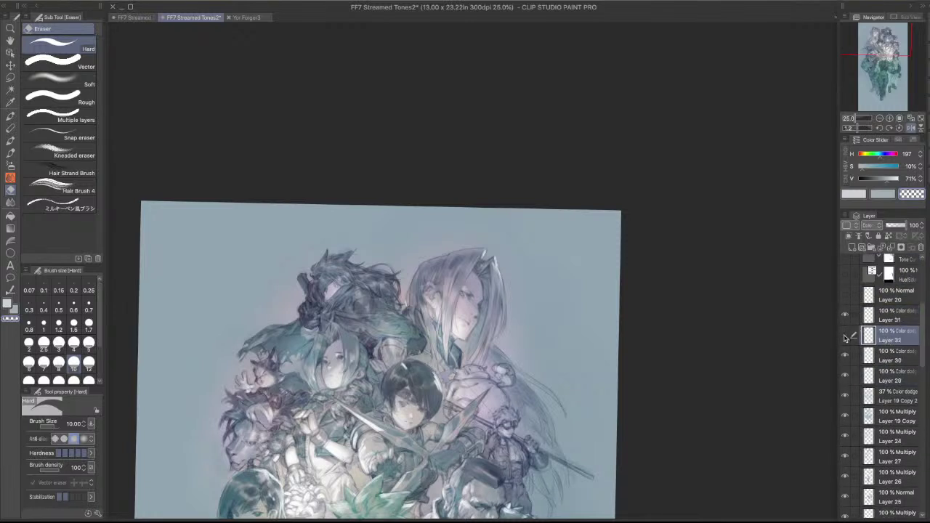
{"action": "left_click", "coordinate": [845, 335]}
{"action": "left_click", "coordinate": [844, 336]}
{"action": "key", "text": "space"}
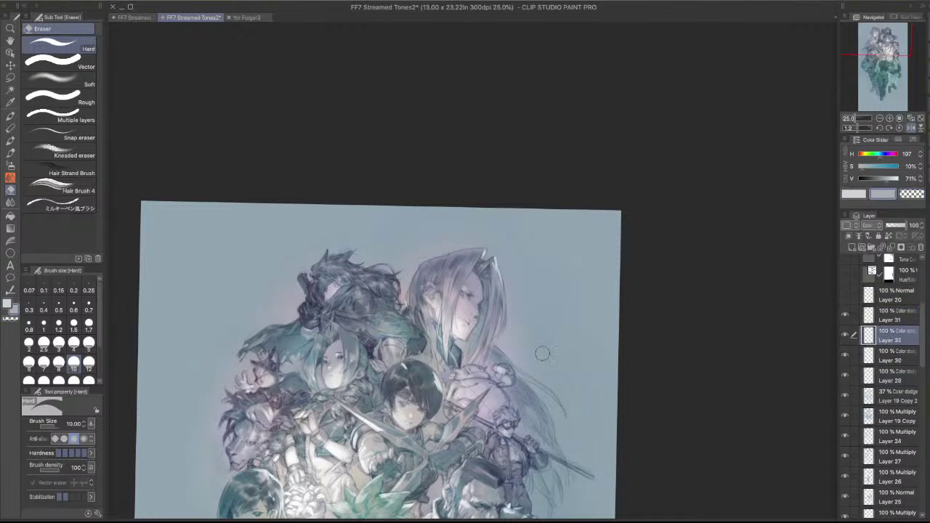
{"action": "left_click_drag", "start_coordinate": [592, 320], "coordinate": [695, 208]}
{"action": "scroll", "coordinate": [574, 275], "scroll_direction": "up", "scroll_amount": 2}
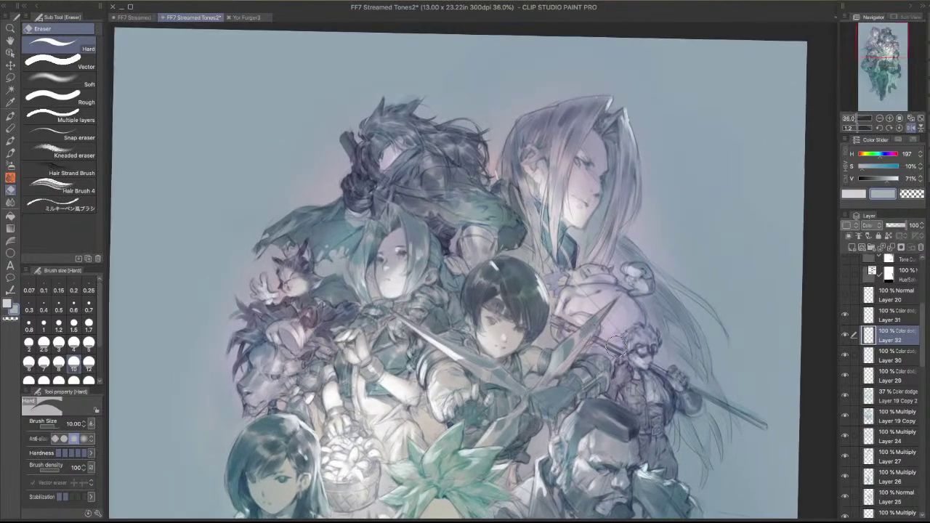
- Shift the colour of the highlights on Layer 32 by setting its hue to -180 and saturation to 100
{"action": "key", "text": "ctrl+u"}
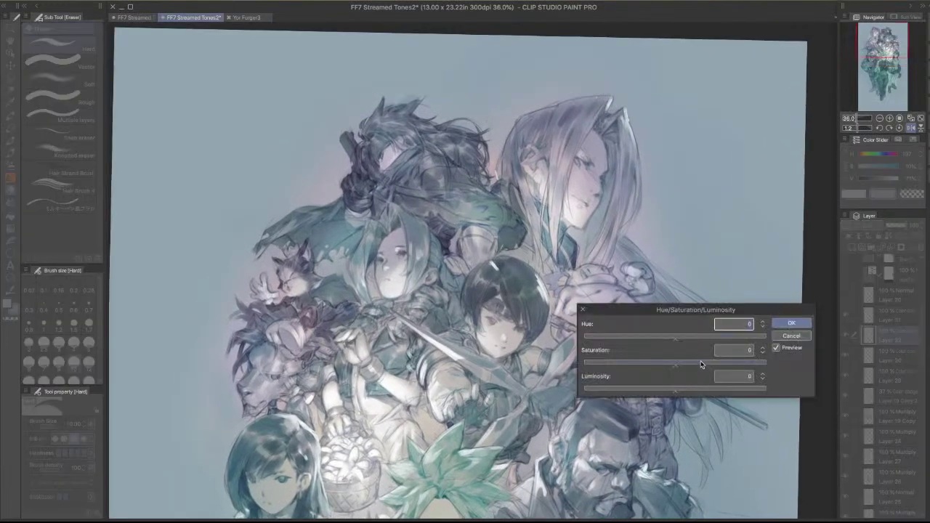
{"action": "left_click", "coordinate": [722, 363]}
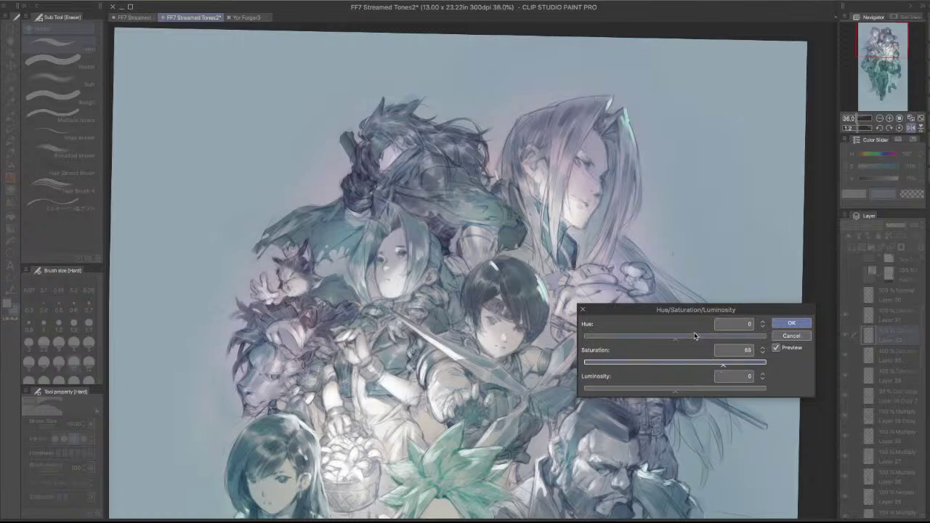
{"action": "left_click", "coordinate": [698, 338]}
{"action": "left_click_drag", "start_coordinate": [702, 340], "coordinate": [598, 340]}
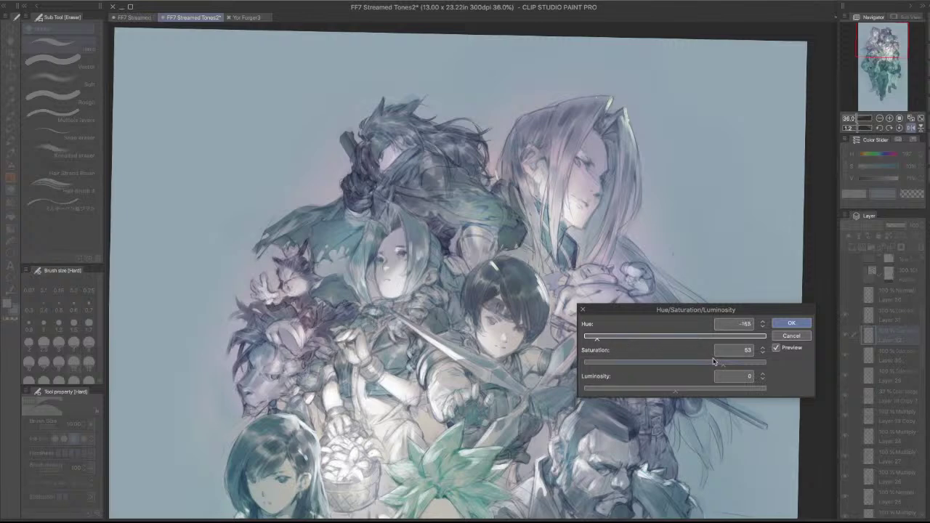
{"action": "left_click_drag", "start_coordinate": [735, 365], "coordinate": [774, 365]}
{"action": "left_click", "coordinate": [610, 337]}
{"action": "left_click", "coordinate": [598, 338]}
{"action": "left_click_drag", "start_coordinate": [599, 338], "coordinate": [580, 336]}
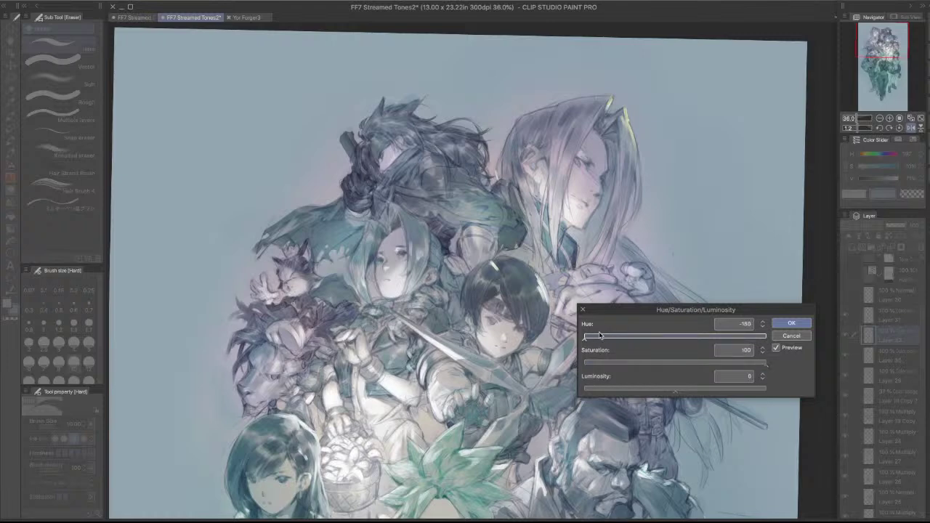
{"action": "left_click", "coordinate": [793, 322]}
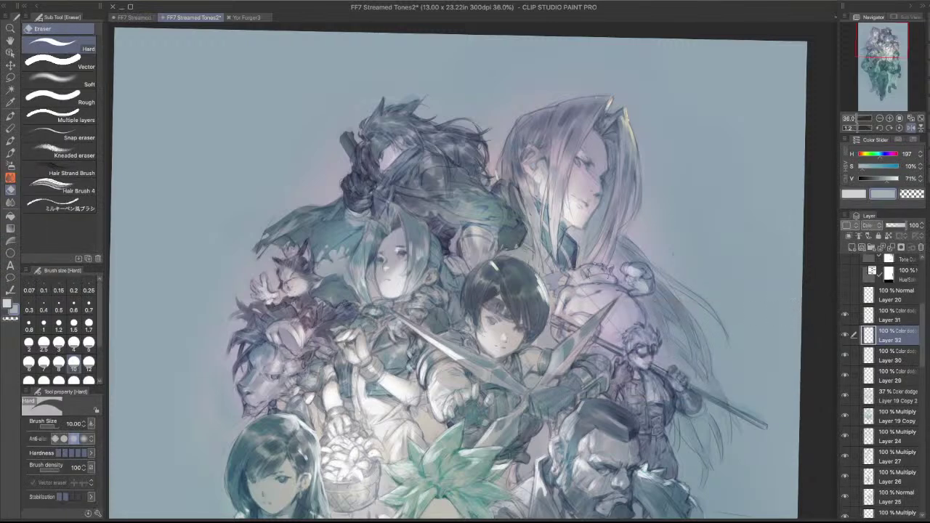
- Set the drawing colour to orange (H 17, S 78%, V 100%) and try a JJ Round Brist Ink pen stroke beside the short-haired girl's hair
{"action": "key", "text": "i"}
{"action": "left_click", "coordinate": [633, 123]}
{"action": "key", "text": "p"}
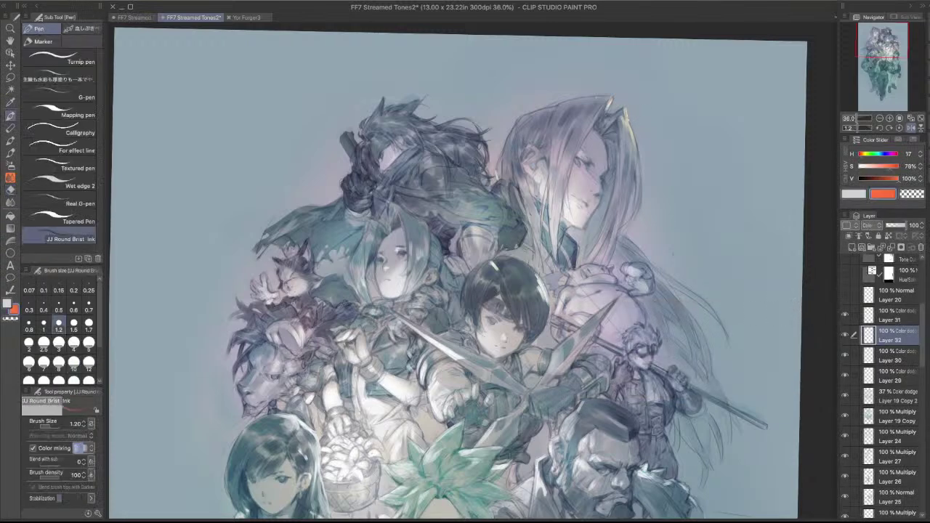
{"action": "left_click_drag", "start_coordinate": [535, 271], "coordinate": [547, 306]}
{"action": "key", "text": "super+z"}
- Lock transparent pixels on Layer 32 and tint the hair highlights of the short-haired girl and long-haired man orange with a size 12 pen
{"action": "left_click", "coordinate": [889, 236]}
{"action": "key", "text": "bracketright"}
{"action": "key", "text": "bracketright"}
{"action": "key", "text": "bracketright"}
{"action": "key", "text": "bracketright"}
{"action": "key", "text": "bracketright"}
{"action": "key", "text": "bracketright"}
{"action": "key", "text": "bracketright"}
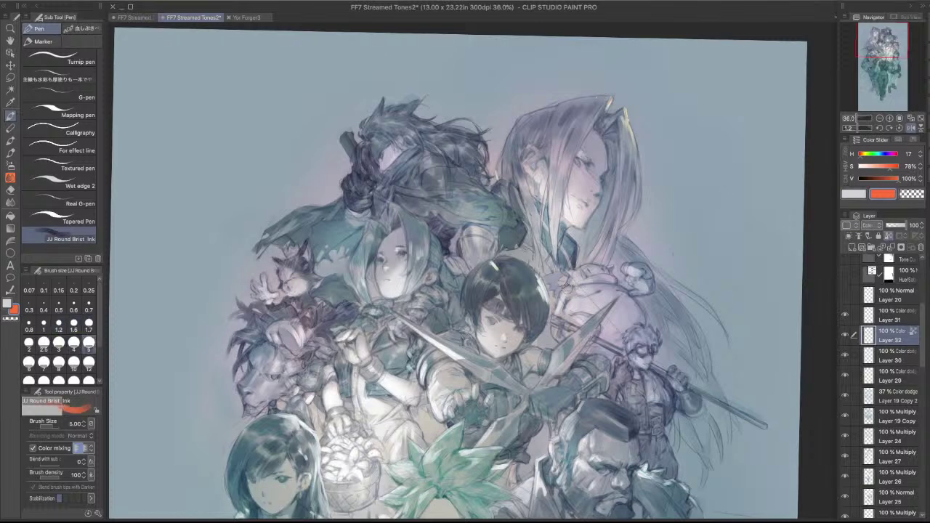
{"action": "key", "text": "bracketright"}
{"action": "key", "text": "bracketright"}
{"action": "key", "text": "bracketright"}
{"action": "key", "text": "bracketright"}
{"action": "key", "text": "bracketright"}
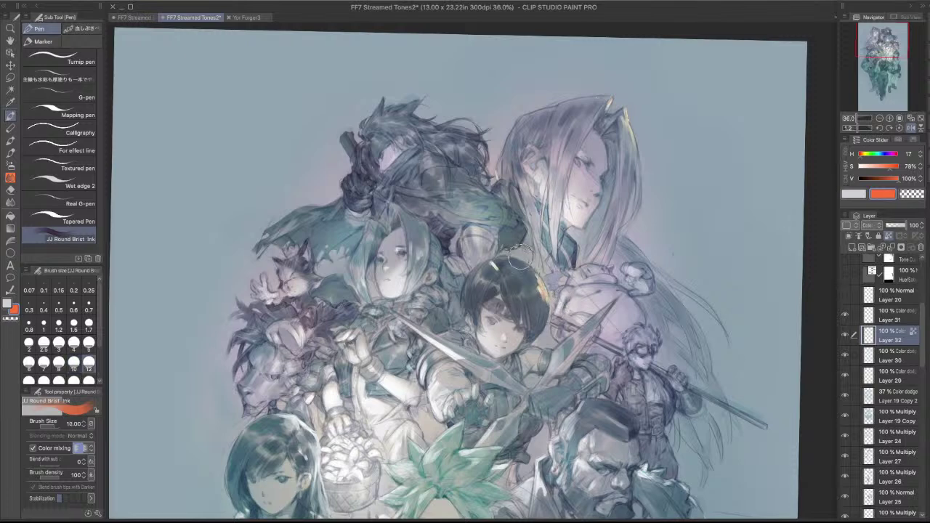
{"action": "left_click_drag", "start_coordinate": [497, 272], "coordinate": [492, 260]}
{"action": "mouse_move", "coordinate": [607, 109]}
{"action": "left_mouse_down"}
{"action": "mouse_move", "coordinate": [628, 85]}
{"action": "mouse_move", "coordinate": [632, 141]}
{"action": "left_mouse_up"}
- Switch to the JJ Round Brist watercolour brush at size 1, flip the canvas view horizontally and check the figures without palettes
{"action": "key", "text": "b"}
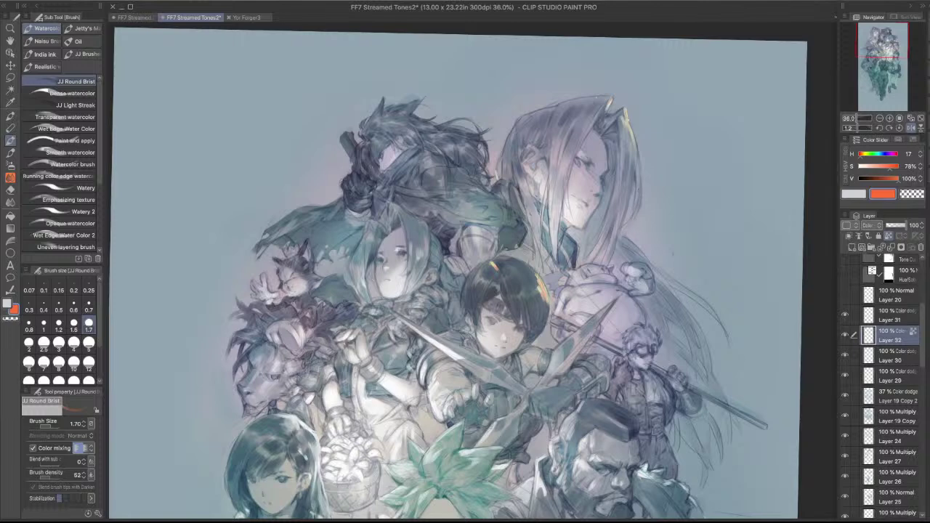
{"action": "scroll", "coordinate": [634, 252], "scroll_direction": "up", "scroll_amount": 2}
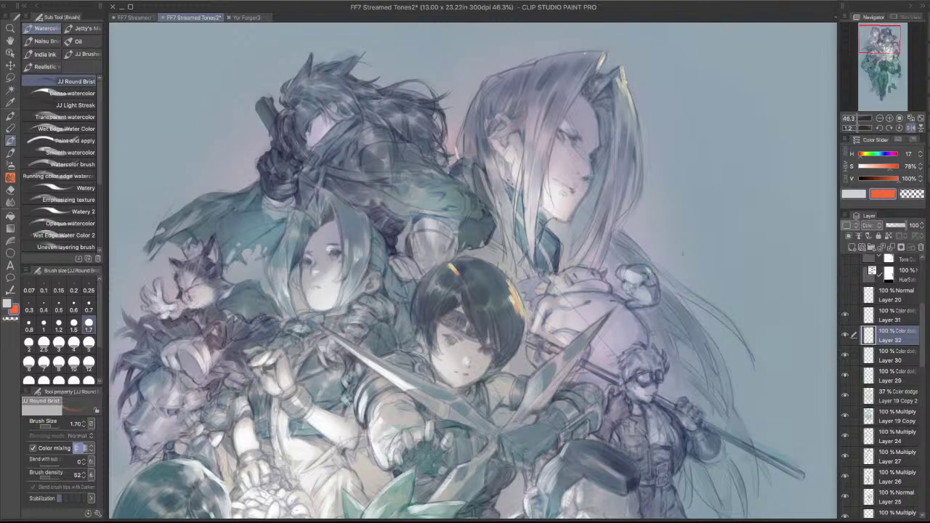
{"action": "key", "text": "bracketleft"}
{"action": "key", "text": "bracketleft"}
{"action": "key", "text": "bracketleft"}
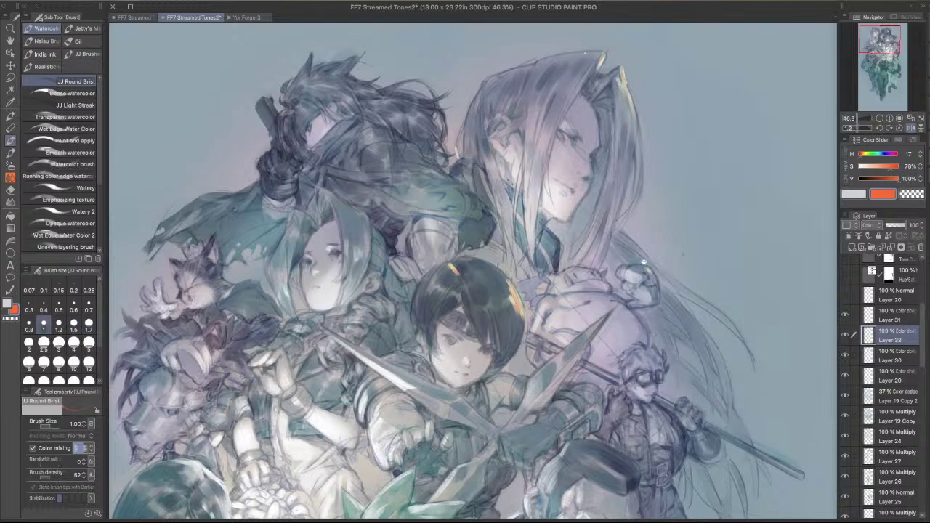
{"action": "scroll", "coordinate": [637, 271], "scroll_direction": "up", "scroll_amount": 2}
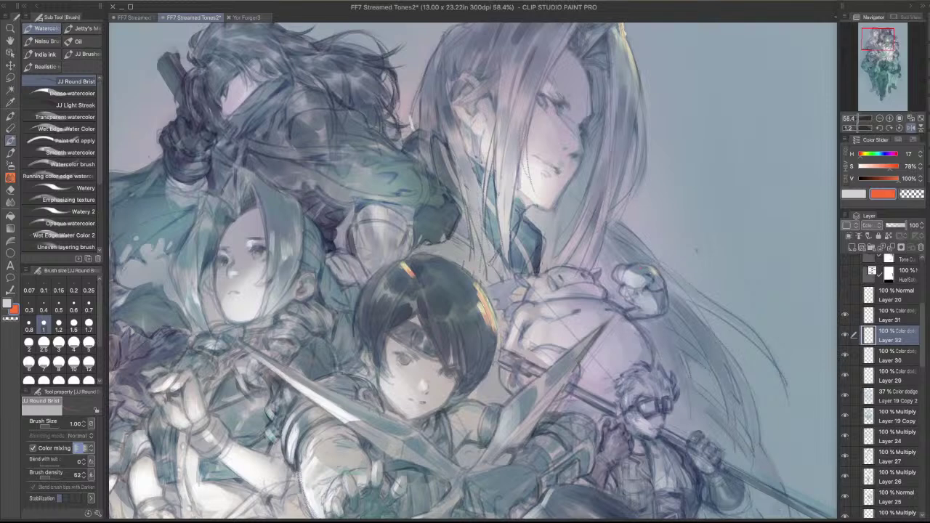
{"action": "left_click", "coordinate": [911, 128]}
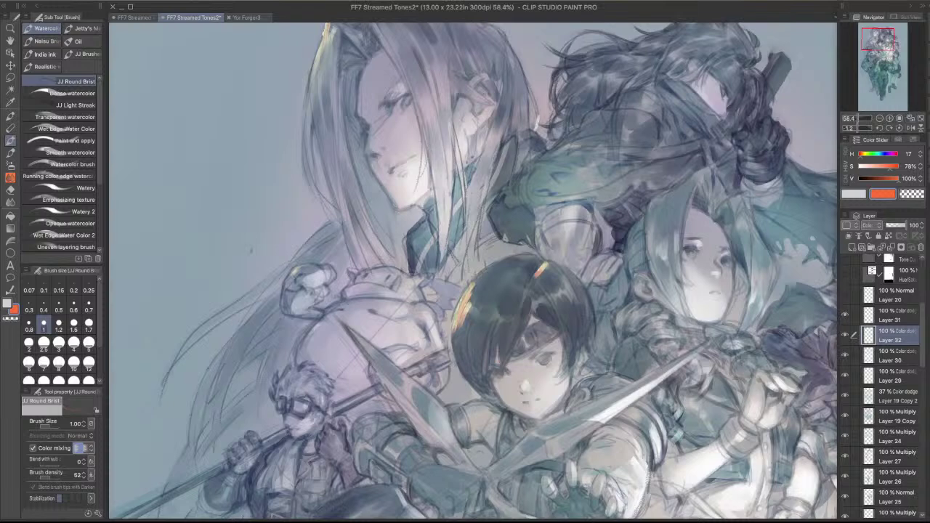
{"action": "key", "text": "Tab"}
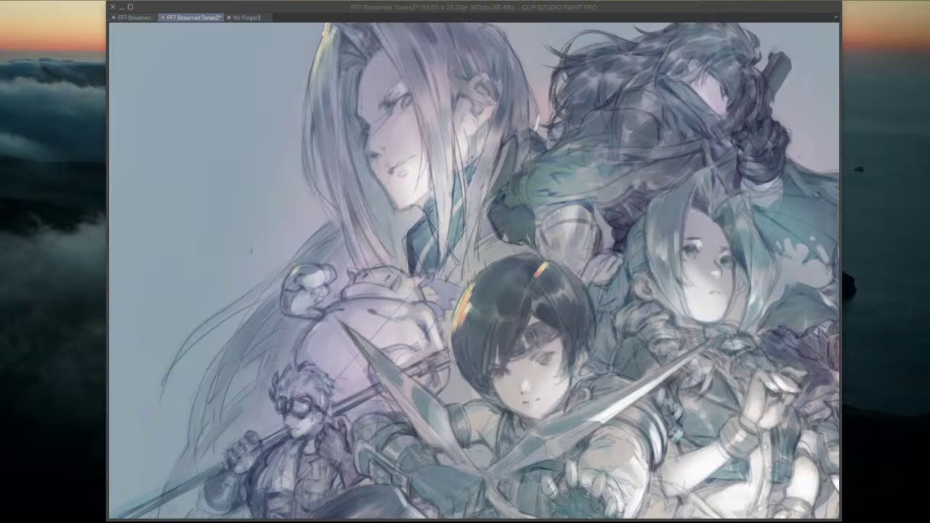
{"action": "key", "text": "Tab"}
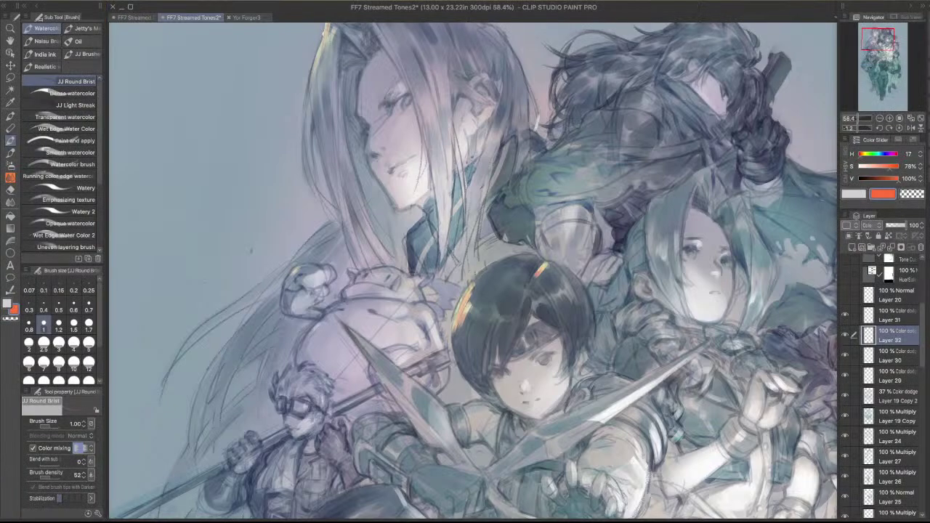
- Paint thin warm highlights along the front hair edge and bangs of the long-haired man, and touch up the short-haired girl's hair rim
{"action": "mouse_move", "coordinate": [557, 274]}
{"action": "left_mouse_down"}
{"action": "mouse_move", "coordinate": [690, 412]}
{"action": "mouse_move", "coordinate": [694, 402]}
{"action": "left_mouse_up"}
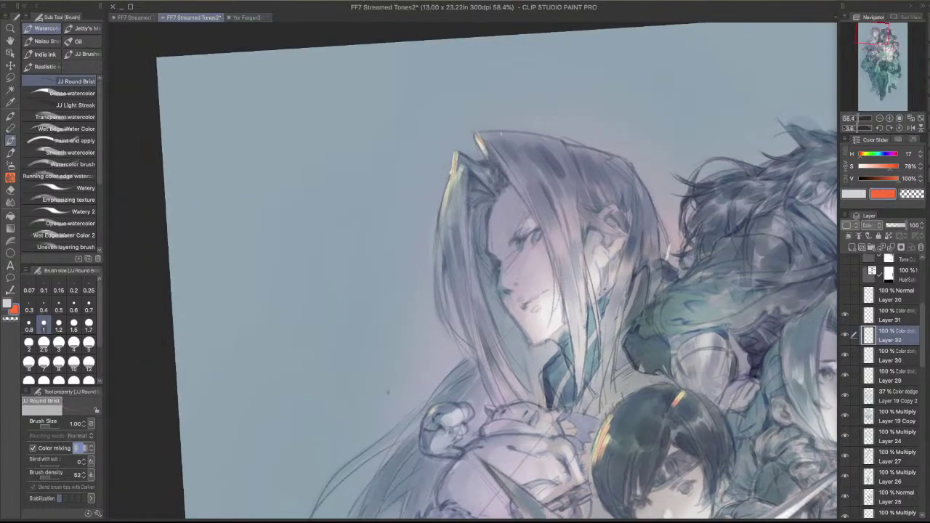
{"action": "left_click_drag", "start_coordinate": [448, 211], "coordinate": [443, 255]}
{"action": "key", "text": "ctrl+z"}
{"action": "mouse_move", "coordinate": [440, 223]}
{"action": "left_mouse_down"}
{"action": "mouse_move", "coordinate": [435, 290]}
{"action": "mouse_move", "coordinate": [441, 260]}
{"action": "left_mouse_up"}
{"action": "key", "text": "ctrl+z"}
{"action": "mouse_move", "coordinate": [447, 214]}
{"action": "left_mouse_down"}
{"action": "mouse_move", "coordinate": [442, 252]}
{"action": "mouse_move", "coordinate": [441, 230]}
{"action": "left_mouse_up"}
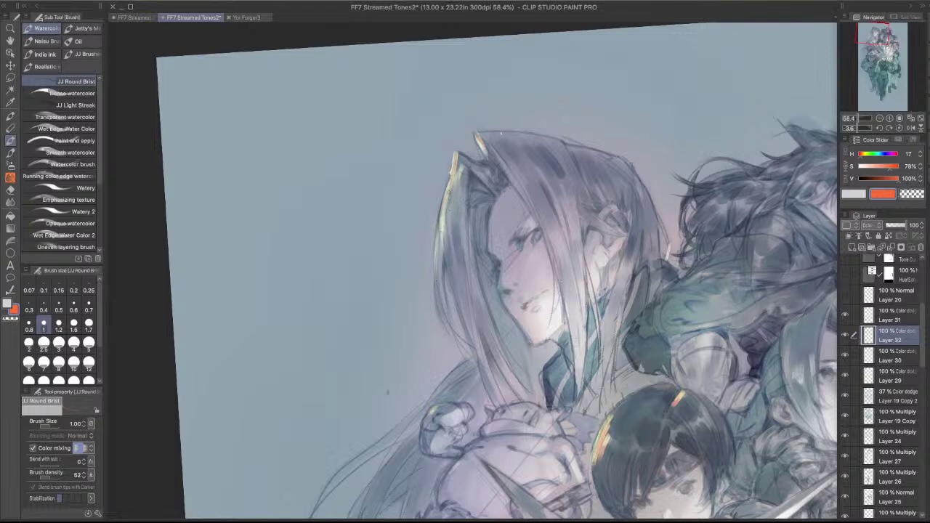
{"action": "left_click_drag", "start_coordinate": [457, 156], "coordinate": [455, 178]}
{"action": "left_click_drag", "start_coordinate": [488, 136], "coordinate": [497, 153]}
{"action": "scroll", "coordinate": [542, 142], "scroll_direction": "down", "scroll_amount": 3}
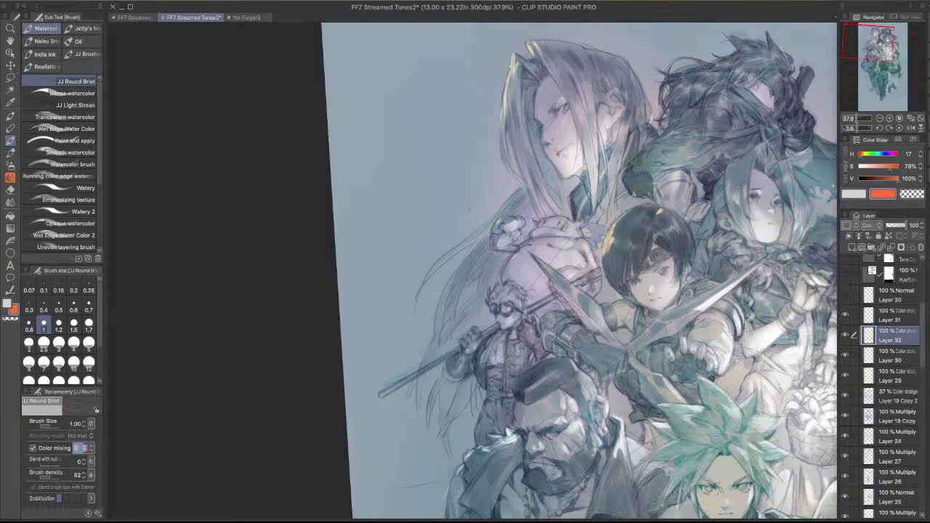
{"action": "left_click_drag", "start_coordinate": [615, 239], "coordinate": [609, 251]}
- Paint thin rim highlights along the long-haired man's trailing hair strands beside the round creature's raised paw
{"action": "scroll", "coordinate": [696, 222], "scroll_direction": "down", "scroll_amount": 3}
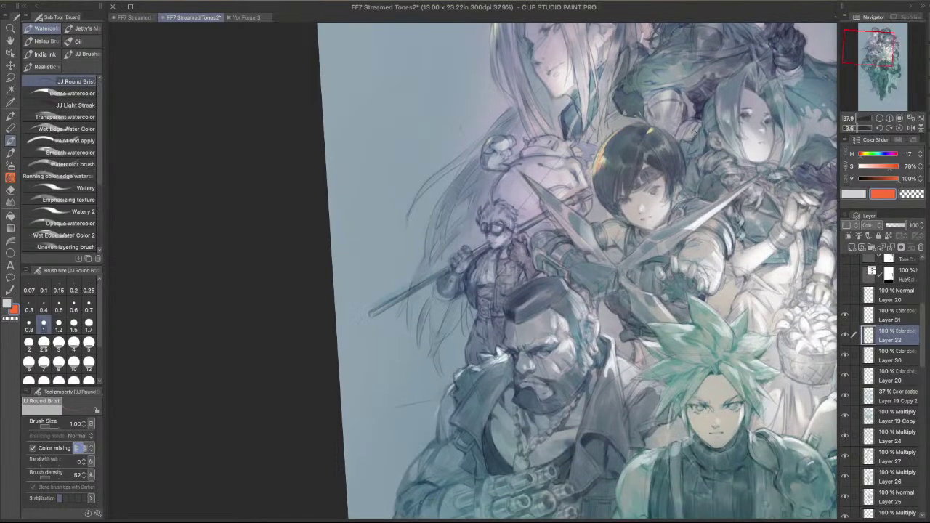
{"action": "left_click_drag", "start_coordinate": [517, 230], "coordinate": [512, 301]}
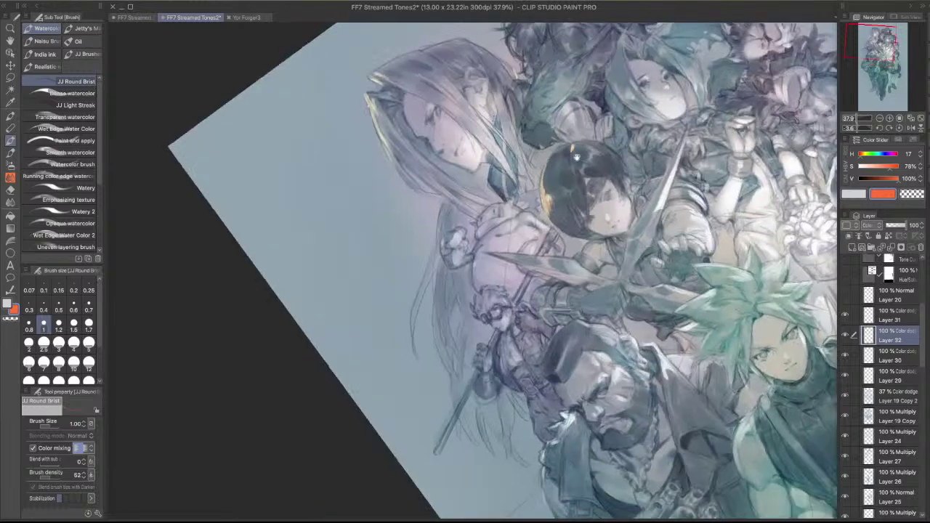
{"action": "mouse_move", "coordinate": [458, 269]}
{"action": "left_mouse_down"}
{"action": "mouse_move", "coordinate": [451, 221]}
{"action": "mouse_move", "coordinate": [500, 217]}
{"action": "mouse_move", "coordinate": [495, 243]}
{"action": "left_mouse_up"}
{"action": "key", "text": "super+z"}
{"action": "left_click_drag", "start_coordinate": [503, 197], "coordinate": [484, 303]}
{"action": "left_click_drag", "start_coordinate": [492, 260], "coordinate": [471, 324]}
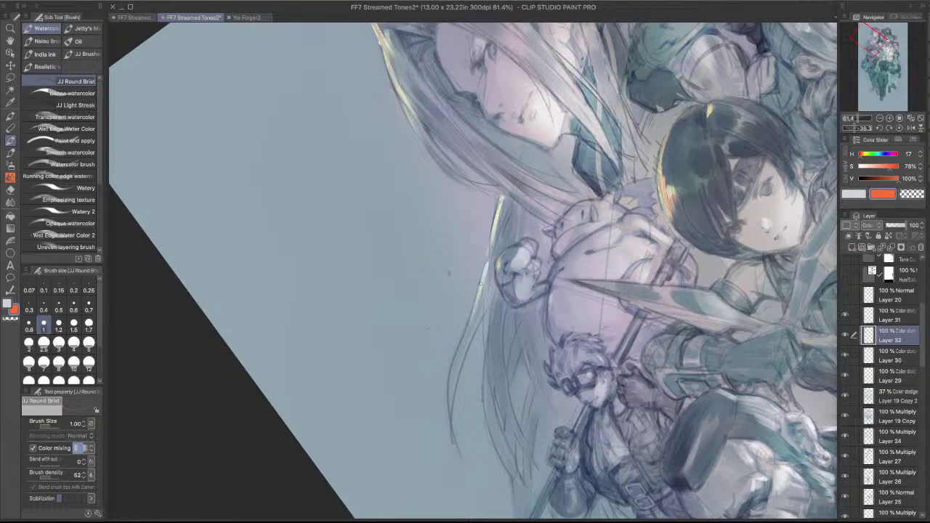
{"action": "left_click_drag", "start_coordinate": [486, 277], "coordinate": [461, 346]}
{"action": "left_click_drag", "start_coordinate": [493, 282], "coordinate": [453, 362]}
{"action": "left_click_drag", "start_coordinate": [488, 298], "coordinate": [449, 406]}
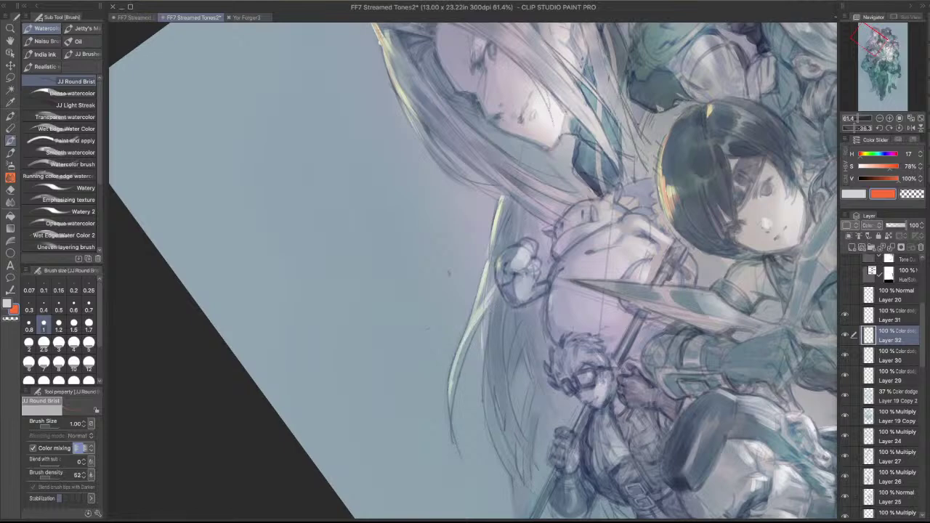
{"action": "left_click_drag", "start_coordinate": [487, 314], "coordinate": [492, 400]}
{"action": "mouse_move", "coordinate": [489, 336]}
{"action": "left_mouse_down"}
{"action": "mouse_move", "coordinate": [503, 417]}
{"action": "mouse_move", "coordinate": [503, 403]}
{"action": "left_mouse_up"}
{"action": "left_click_drag", "start_coordinate": [485, 366], "coordinate": [489, 409]}
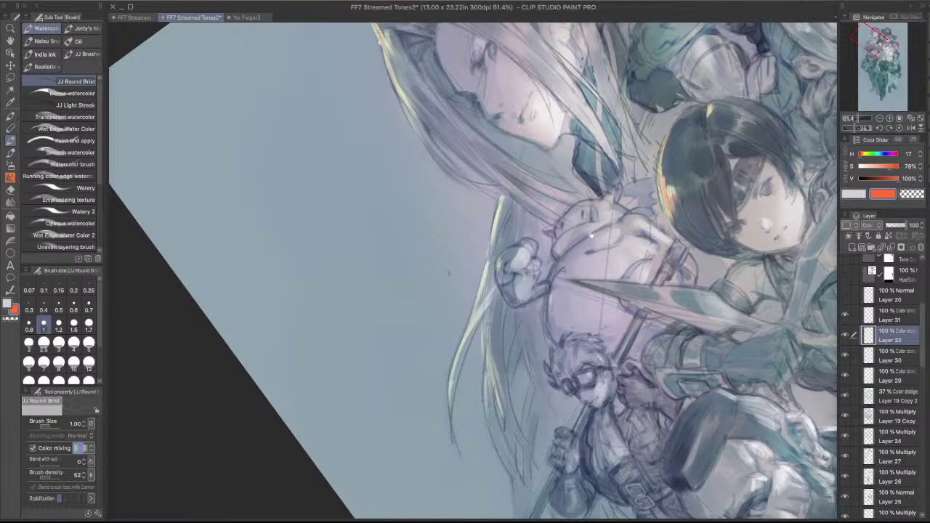
- Examine the lighting of the whole mirrored group at a reduced zoom, with the palettes hidden and shown
{"action": "mouse_move", "coordinate": [678, 185]}
{"action": "left_mouse_down"}
{"action": "mouse_move", "coordinate": [655, 253]}
{"action": "mouse_move", "coordinate": [530, 258]}
{"action": "left_mouse_up"}
{"action": "scroll", "coordinate": [654, 247], "scroll_direction": "down", "scroll_amount": 5}
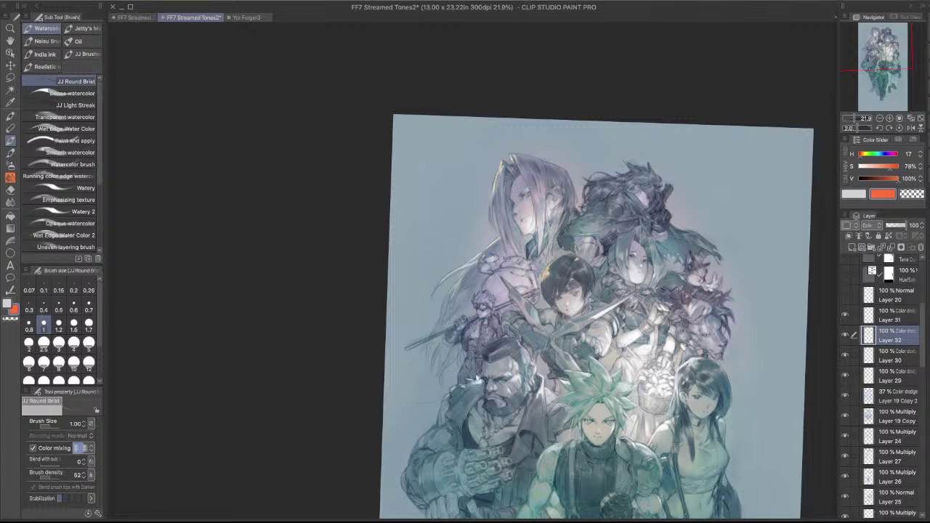
{"action": "key", "text": "Tab"}
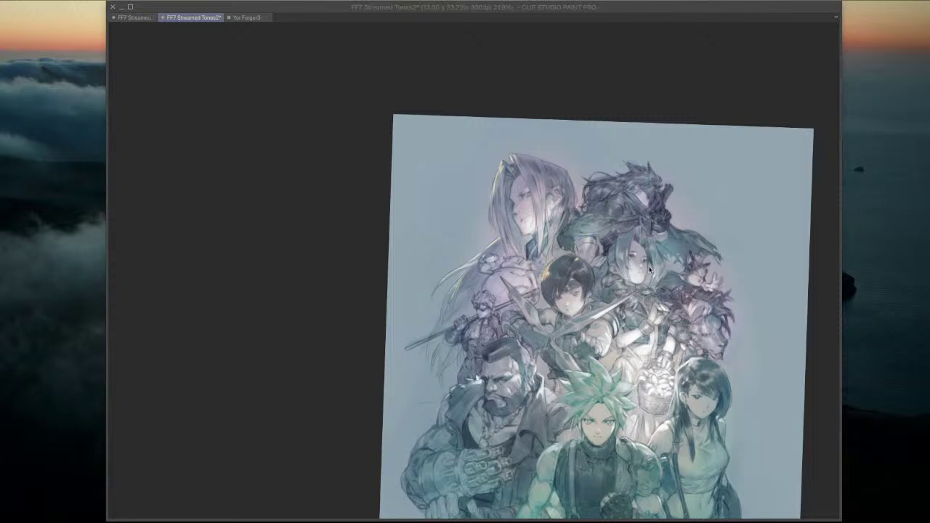
{"action": "key", "text": "Tab"}
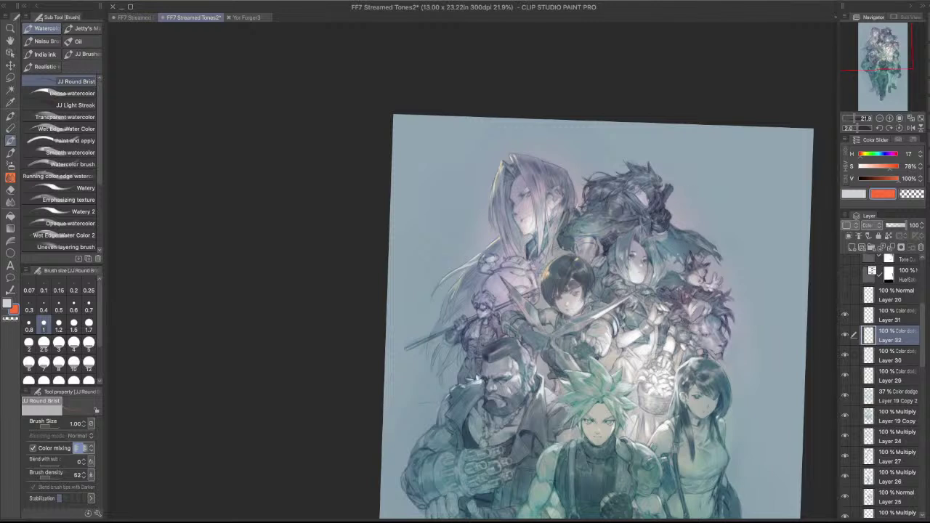
{"action": "key", "text": "Tab"}
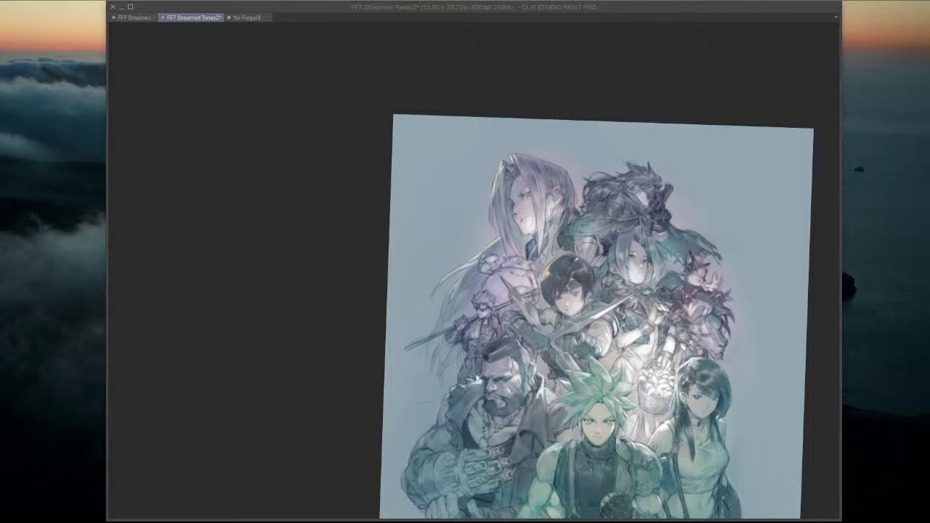
{"action": "key", "text": "Tab"}
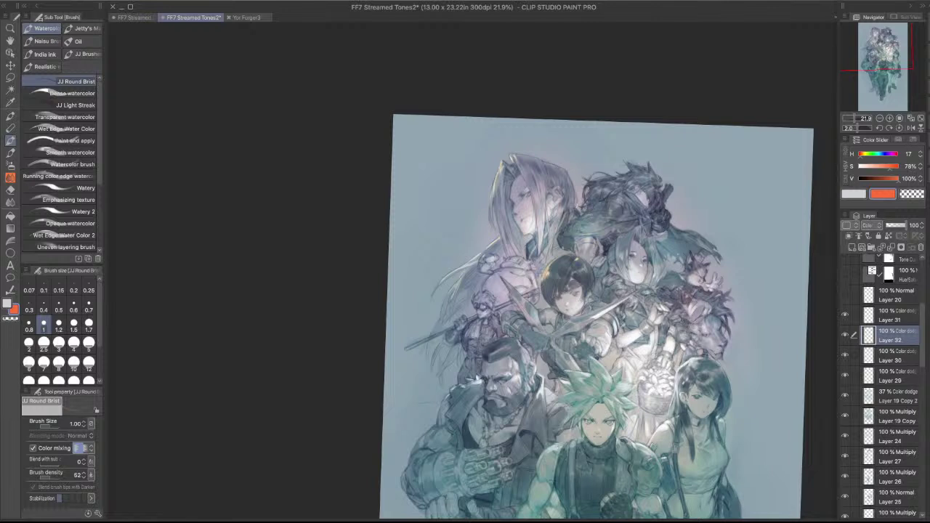
{"action": "key", "text": "Tab"}
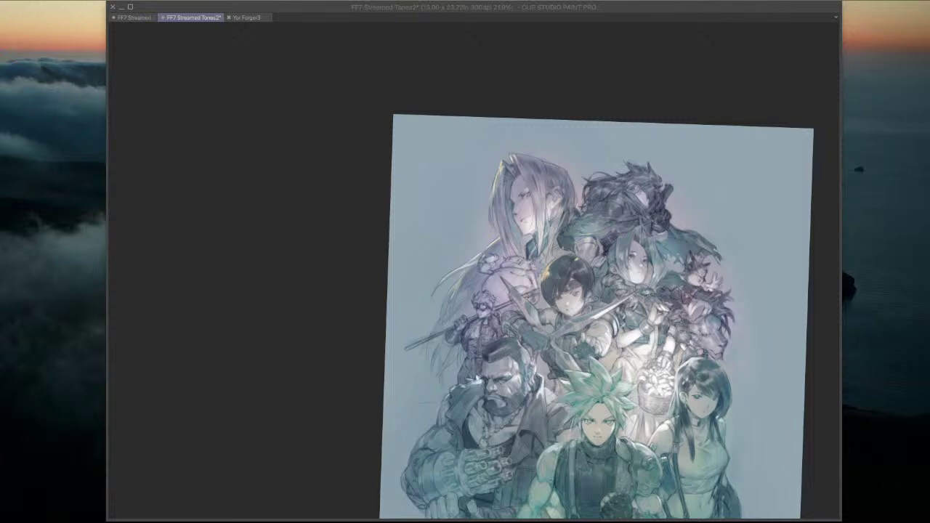
{"action": "left_click", "coordinate": [598, 269]}
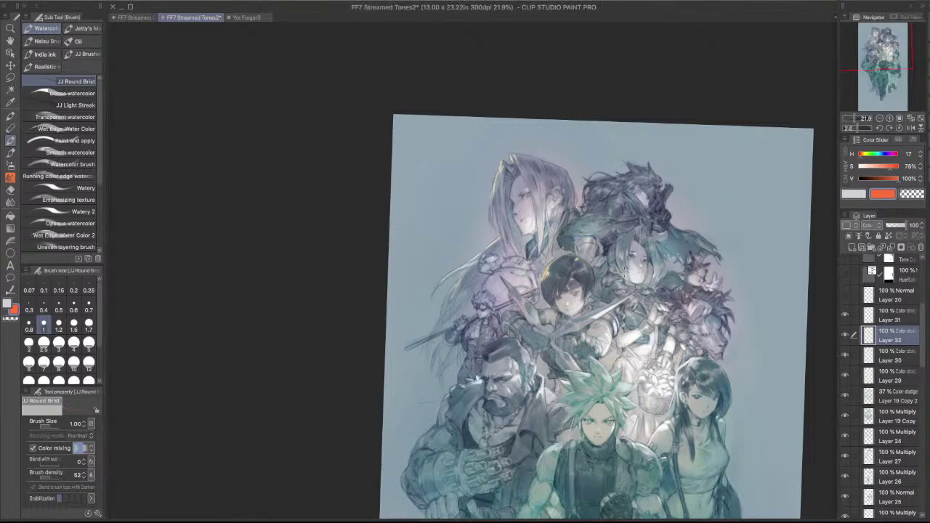
- Touch up the rim highlight on the short-haired girl's hair and add small highlights along the round creature's head and ear
{"action": "left_click_drag", "start_coordinate": [649, 263], "coordinate": [617, 166]}
{"action": "scroll", "coordinate": [559, 226], "scroll_direction": "up", "scroll_amount": 5}
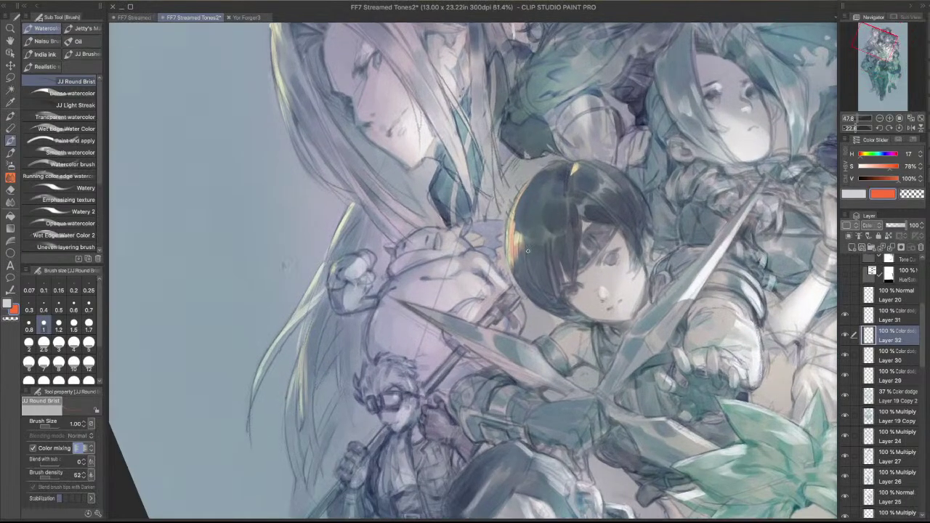
{"action": "mouse_move", "coordinate": [515, 239]}
{"action": "left_mouse_down"}
{"action": "mouse_move", "coordinate": [528, 294]}
{"action": "mouse_move", "coordinate": [511, 270]}
{"action": "left_mouse_up"}
{"action": "key", "text": "super+z"}
{"action": "key", "text": "super+z"}
{"action": "left_click_drag", "start_coordinate": [418, 289], "coordinate": [570, 316]}
{"action": "scroll", "coordinate": [549, 363], "scroll_direction": "up", "scroll_amount": 2}
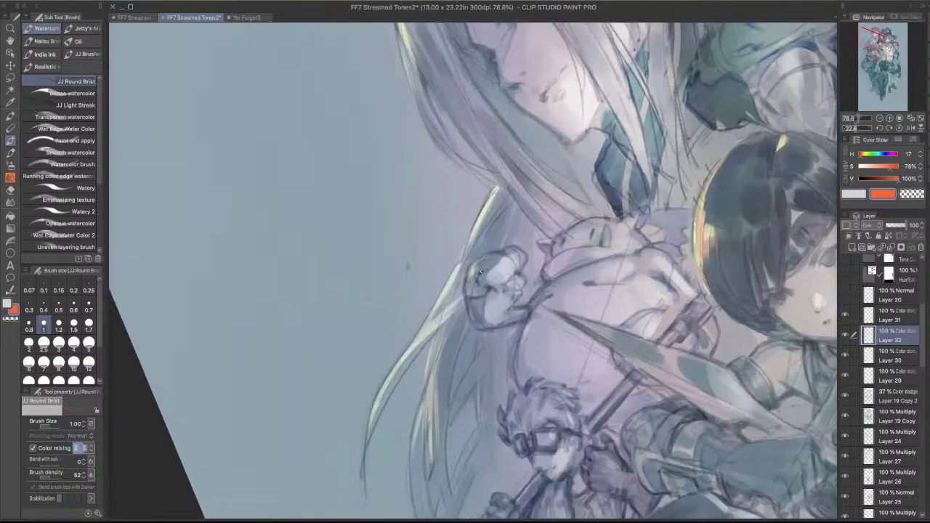
{"action": "left_click_drag", "start_coordinate": [551, 256], "coordinate": [574, 226]}
{"action": "key", "text": "super+z"}
{"action": "mouse_move", "coordinate": [546, 274]}
{"action": "left_mouse_down"}
{"action": "mouse_move", "coordinate": [577, 248]}
{"action": "mouse_move", "coordinate": [557, 237]}
{"action": "left_mouse_up"}
{"action": "key", "text": "super+z"}
{"action": "key", "text": "super+z"}
- Strengthen the highlights on the front hair strands of the long-haired man and check them against the whole group
{"action": "mouse_move", "coordinate": [626, 216]}
{"action": "left_mouse_down"}
{"action": "mouse_move", "coordinate": [646, 208]}
{"action": "mouse_move", "coordinate": [639, 342]}
{"action": "left_mouse_up"}
{"action": "scroll", "coordinate": [644, 219], "scroll_direction": "down", "scroll_amount": 4}
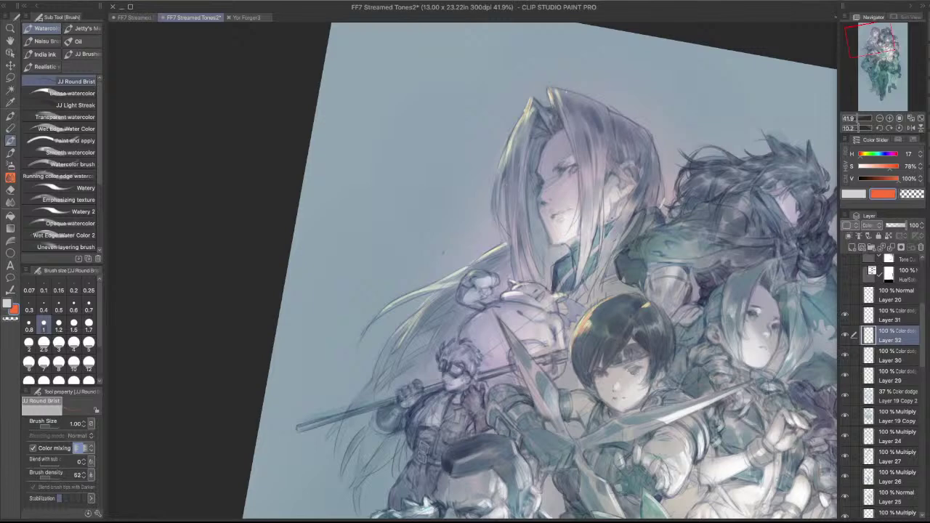
{"action": "left_click_drag", "start_coordinate": [522, 123], "coordinate": [494, 194]}
{"action": "left_click_drag", "start_coordinate": [546, 149], "coordinate": [538, 175]}
{"action": "key", "text": "super+z"}
{"action": "left_click_drag", "start_coordinate": [552, 142], "coordinate": [545, 157]}
{"action": "left_click_drag", "start_coordinate": [725, 173], "coordinate": [710, 105]}
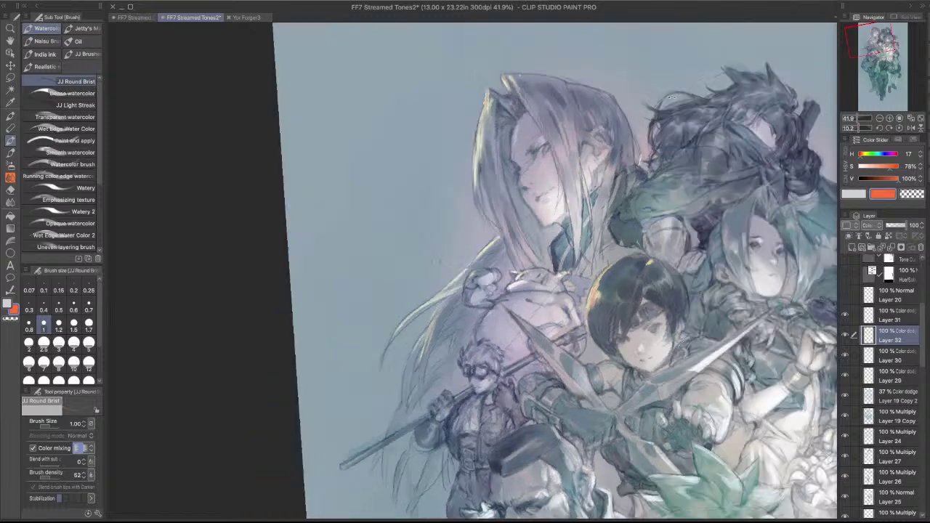
{"action": "left_click_drag", "start_coordinate": [664, 320], "coordinate": [668, 371]}
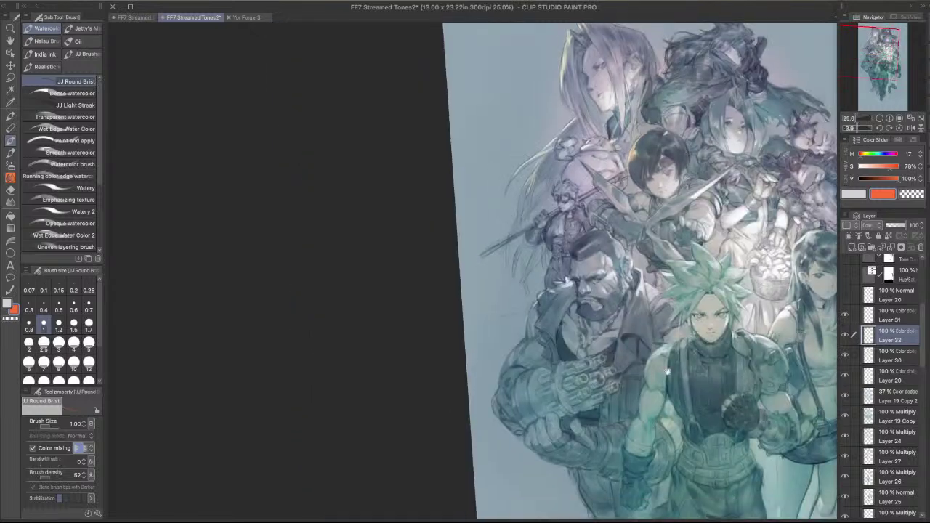
- Try a broader highlight stroke at brush size 2 between the short-haired girl and the long-haired man's collar
{"action": "left_click", "coordinate": [912, 127]}
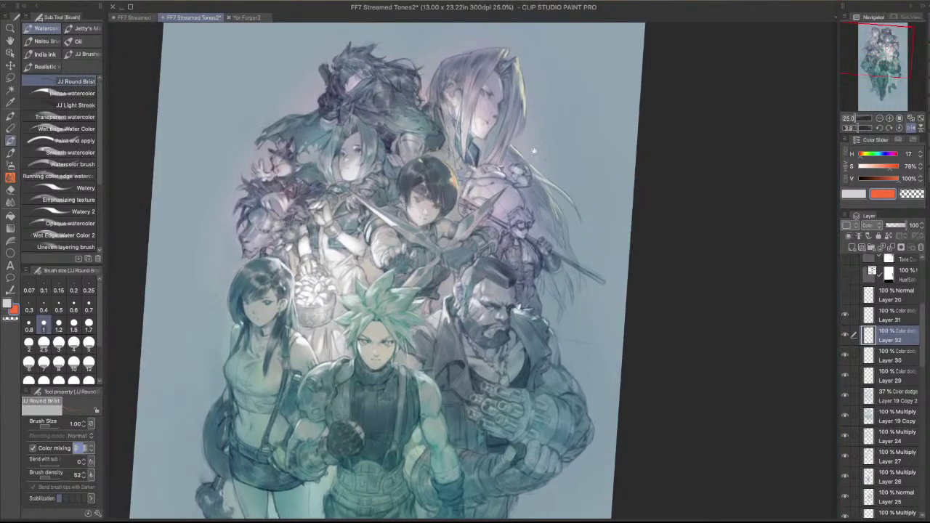
{"action": "scroll", "coordinate": [534, 151], "scroll_direction": "up", "scroll_amount": 3}
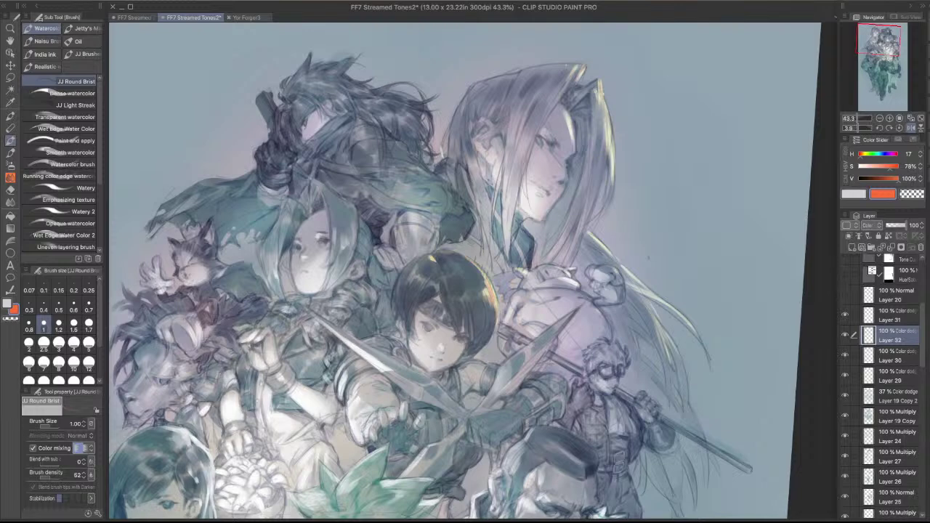
{"action": "key", "text": "bracketright"}
{"action": "key", "text": "bracketright"}
{"action": "key", "text": "bracketright"}
{"action": "key", "text": "bracketright"}
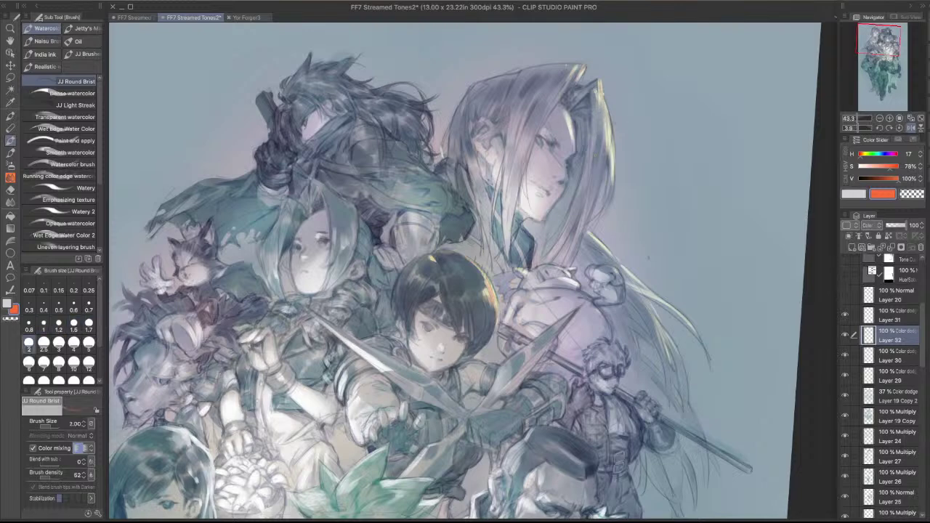
{"action": "key", "text": "super+z"}
{"action": "key", "text": "super+z"}
{"action": "key", "text": "super+z"}
{"action": "left_click_drag", "start_coordinate": [469, 281], "coordinate": [538, 199]}
{"action": "key", "text": "super+z"}
- Paint thin highlights at brush size 1.2 along the long-haired man's front hair lock beside his chin
{"action": "key", "text": "bracketleft"}
{"action": "key", "text": "bracketleft"}
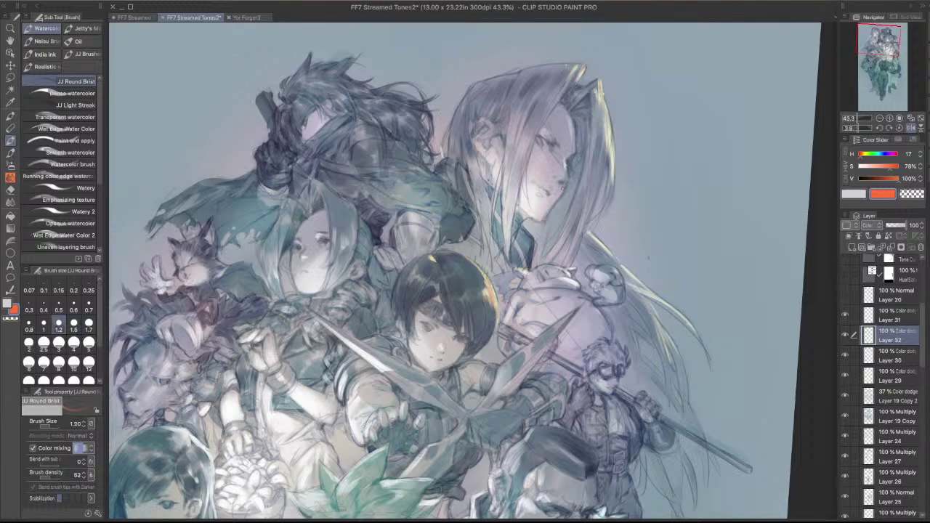
{"action": "key", "text": "Tab"}
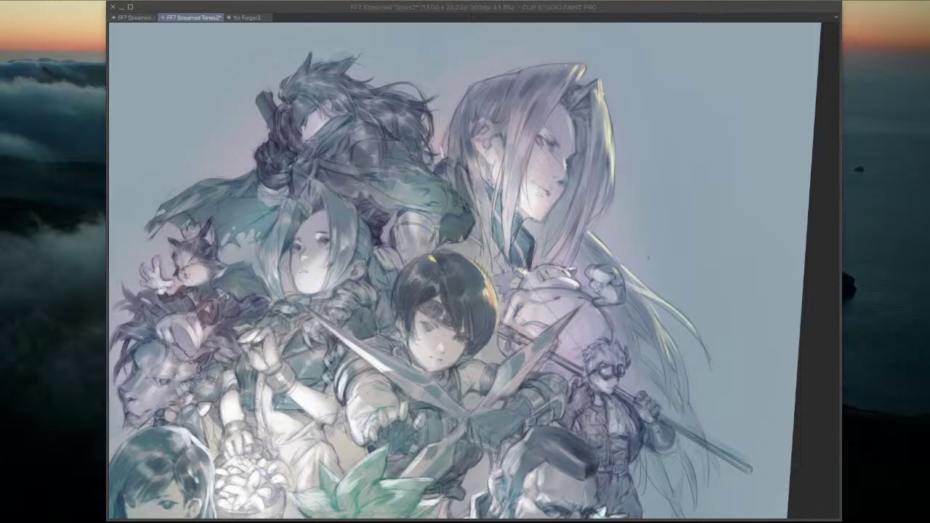
{"action": "key", "text": "Tab"}
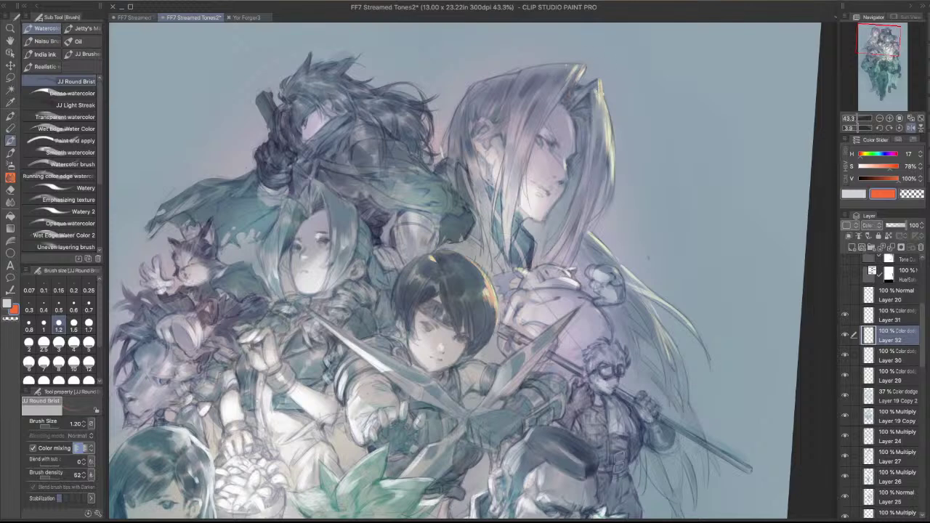
{"action": "left_click_drag", "start_coordinate": [593, 177], "coordinate": [585, 228]}
{"action": "left_click_drag", "start_coordinate": [601, 179], "coordinate": [580, 241]}
{"action": "left_click_drag", "start_coordinate": [589, 200], "coordinate": [578, 246]}
{"action": "key", "text": "super+z"}
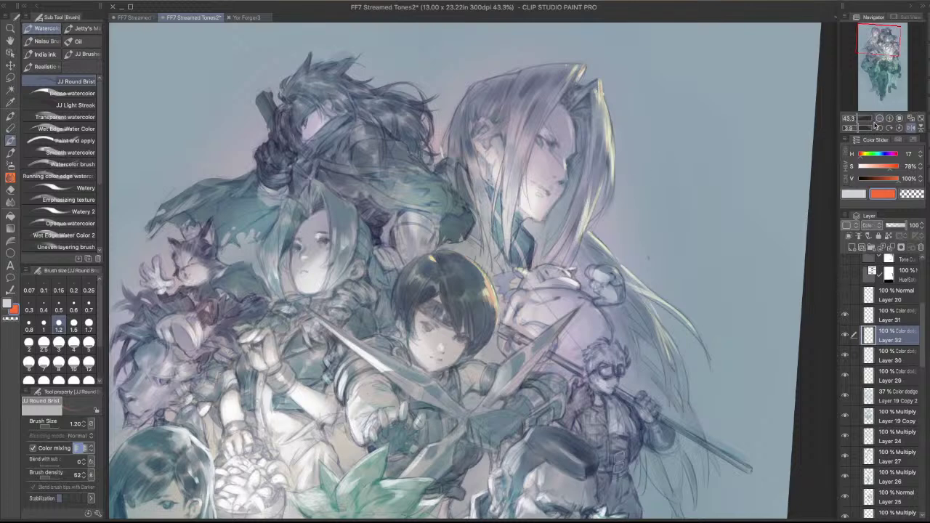
{"action": "key", "text": "super+z"}
- Add highlights along the hair strand crossing the long-haired man's face and a small one on the edge of his forehead
{"action": "mouse_move", "coordinate": [573, 74]}
{"action": "left_mouse_down"}
{"action": "mouse_move", "coordinate": [534, 135]}
{"action": "mouse_move", "coordinate": [554, 108]}
{"action": "mouse_move", "coordinate": [484, 88]}
{"action": "mouse_move", "coordinate": [507, 165]}
{"action": "left_mouse_up"}
{"action": "left_click_drag", "start_coordinate": [529, 122], "coordinate": [516, 190]}
{"action": "key", "text": "super+z"}
{"action": "key", "text": "super+z"}
{"action": "mouse_move", "coordinate": [521, 152]}
{"action": "left_mouse_down"}
{"action": "mouse_move", "coordinate": [514, 216]}
{"action": "mouse_move", "coordinate": [511, 198]}
{"action": "left_mouse_up"}
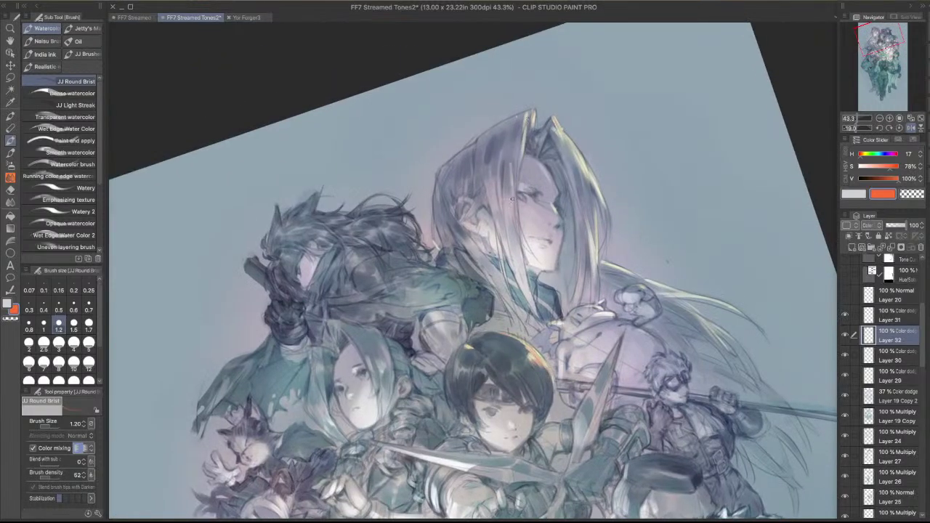
{"action": "left_click_drag", "start_coordinate": [515, 163], "coordinate": [518, 225]}
{"action": "left_click_drag", "start_coordinate": [540, 165], "coordinate": [548, 181]}
{"action": "key", "text": "super+z"}
{"action": "key", "text": "super+z"}
{"action": "left_click_drag", "start_coordinate": [795, 161], "coordinate": [804, 183]}
- Paint an orange rim highlight along the shoulder edge of the caped man's cloak behind the long-haired man
{"action": "left_click", "coordinate": [911, 127]}
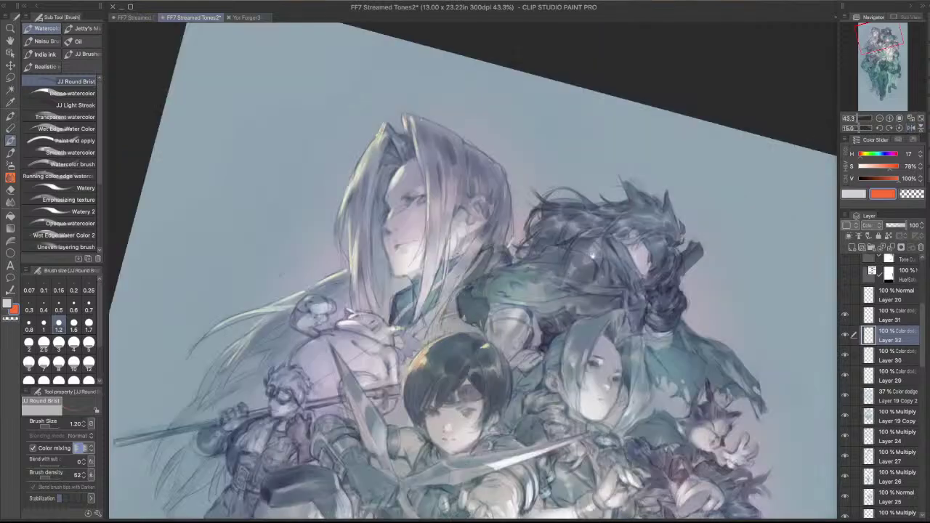
{"action": "left_click_drag", "start_coordinate": [539, 284], "coordinate": [643, 240]}
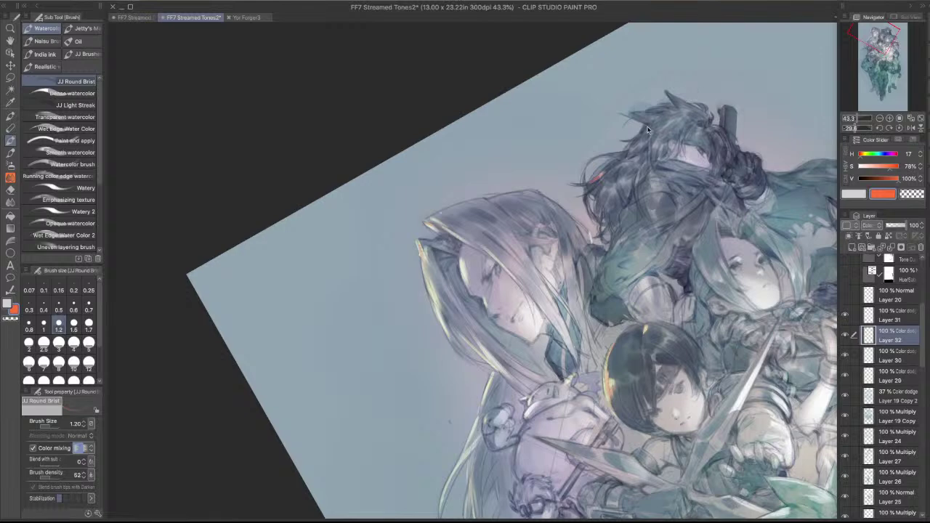
{"action": "left_click_drag", "start_coordinate": [700, 102], "coordinate": [693, 224]}
{"action": "left_click_drag", "start_coordinate": [614, 297], "coordinate": [667, 165]}
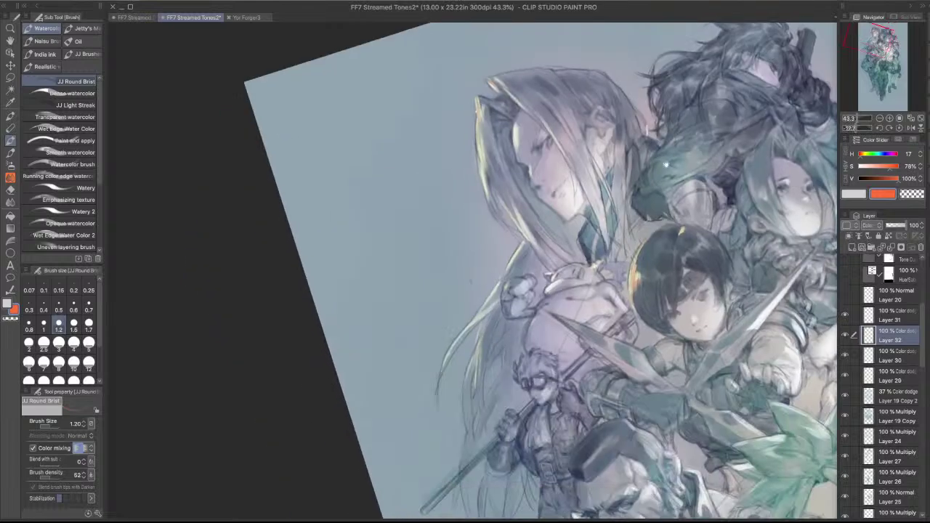
{"action": "left_click_drag", "start_coordinate": [614, 206], "coordinate": [695, 150]}
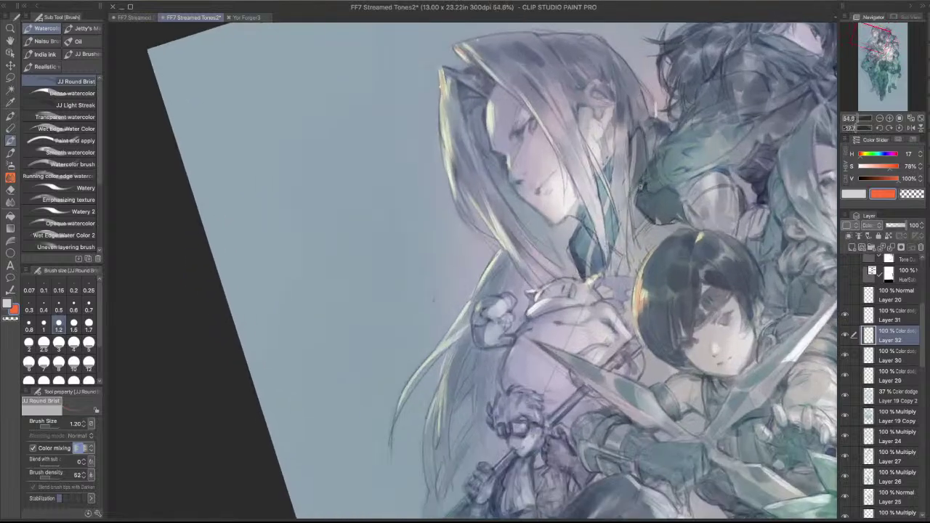
{"action": "mouse_move", "coordinate": [641, 187]}
{"action": "left_mouse_down"}
{"action": "mouse_move", "coordinate": [663, 146]}
{"action": "mouse_move", "coordinate": [704, 109]}
{"action": "mouse_move", "coordinate": [687, 122]}
{"action": "mouse_move", "coordinate": [707, 84]}
{"action": "mouse_move", "coordinate": [716, 84]}
{"action": "left_mouse_up"}
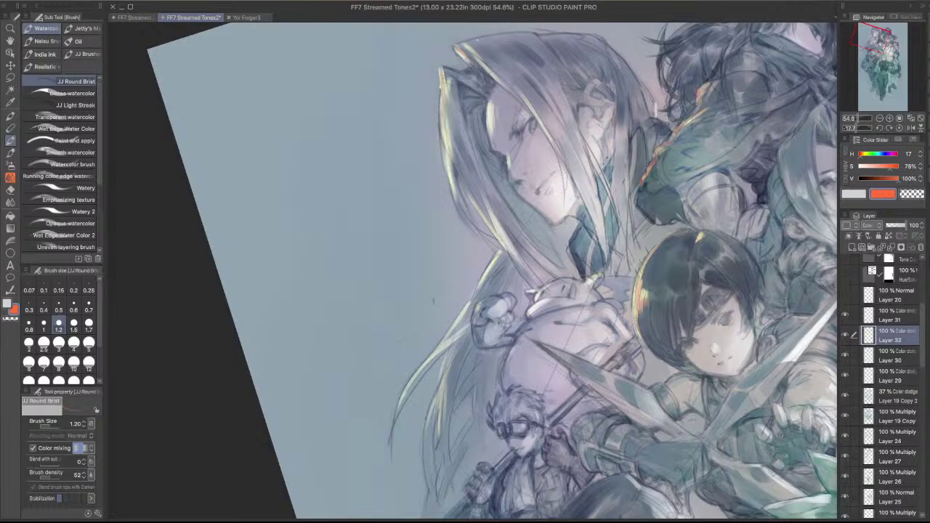
- Paint orange rim highlights along the outer locks and upper spikes of the caped man's dark hair
{"action": "left_click_drag", "start_coordinate": [781, 48], "coordinate": [676, 125]}
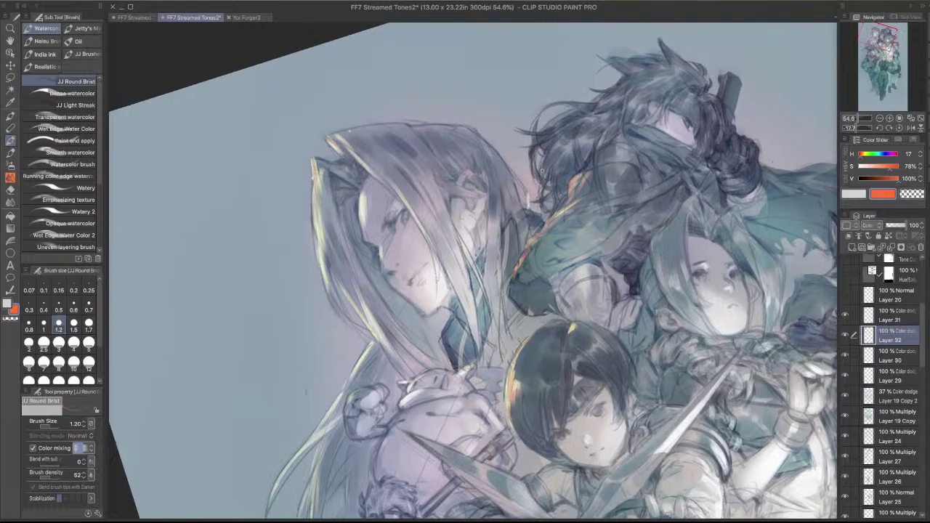
{"action": "left_click_drag", "start_coordinate": [543, 171], "coordinate": [552, 161]}
{"action": "key", "text": "super+z"}
{"action": "left_click_drag", "start_coordinate": [548, 129], "coordinate": [560, 118]}
{"action": "mouse_move", "coordinate": [604, 96]}
{"action": "left_mouse_down"}
{"action": "mouse_move", "coordinate": [532, 60]}
{"action": "mouse_move", "coordinate": [598, 175]}
{"action": "mouse_move", "coordinate": [592, 186]}
{"action": "left_mouse_up"}
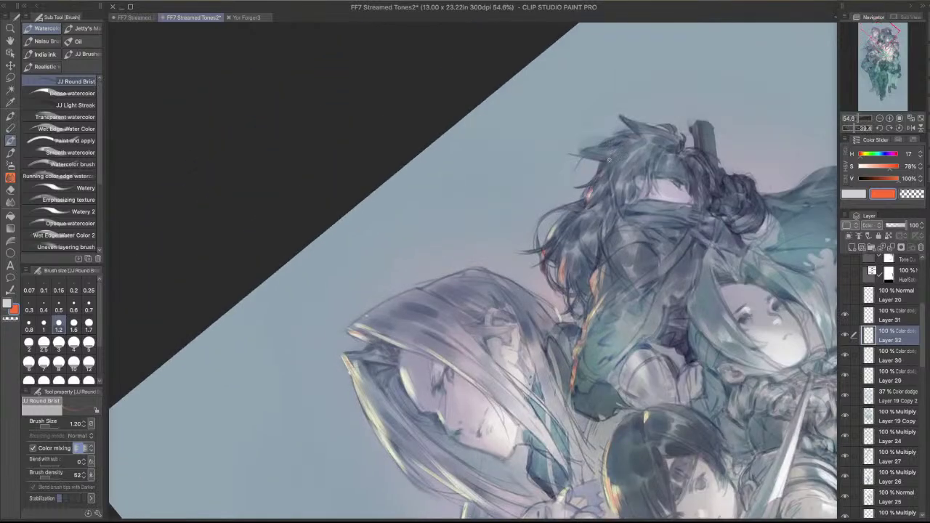
{"action": "left_click_drag", "start_coordinate": [598, 147], "coordinate": [610, 142]}
{"action": "mouse_move", "coordinate": [669, 101]}
{"action": "left_mouse_down"}
{"action": "mouse_move", "coordinate": [629, 286]}
{"action": "mouse_move", "coordinate": [656, 169]}
{"action": "left_mouse_up"}
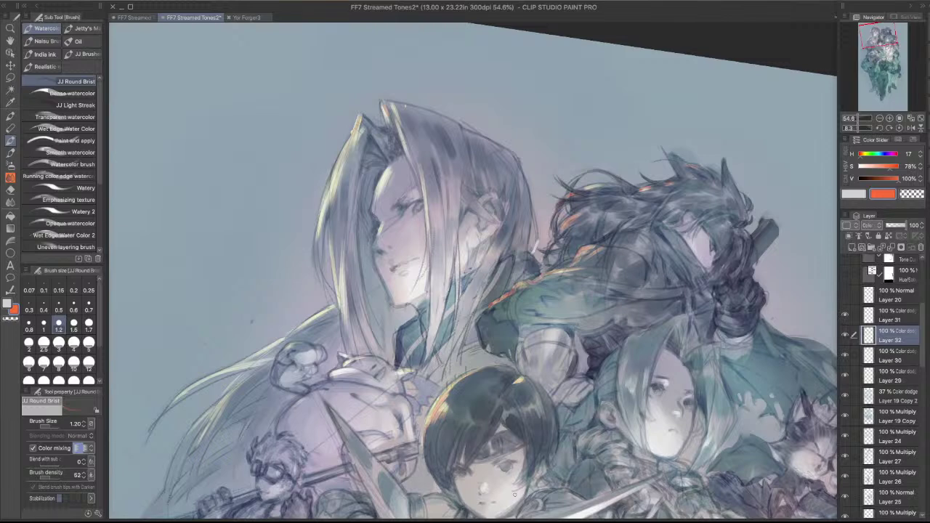
- Add broader orange highlights at brush size 2.5 to the inner locks of the caped man's hair
{"action": "mouse_move", "coordinate": [618, 240]}
{"action": "left_mouse_down"}
{"action": "mouse_move", "coordinate": [555, 148]}
{"action": "mouse_move", "coordinate": [550, 232]}
{"action": "mouse_move", "coordinate": [537, 247]}
{"action": "left_mouse_up"}
{"action": "key", "text": "super+z"}
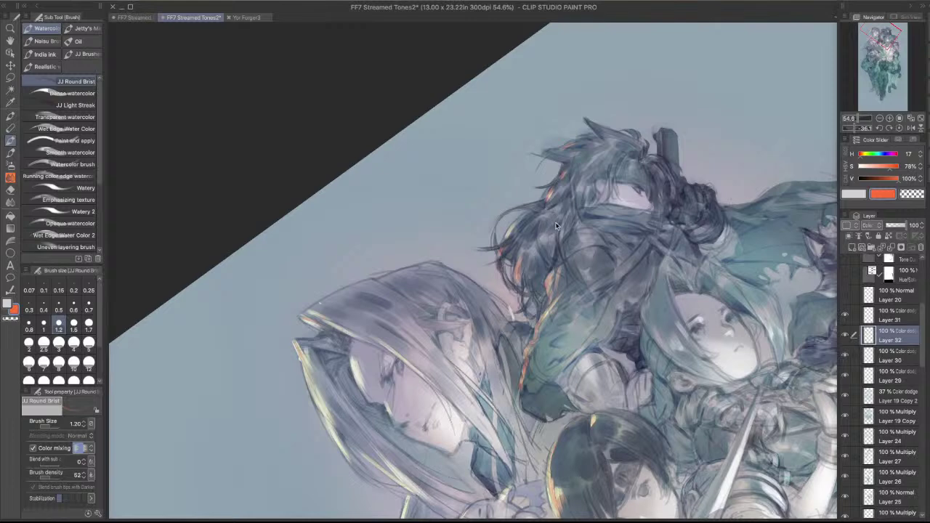
{"action": "key", "text": "bracketright"}
{"action": "key", "text": "bracketright"}
{"action": "key", "text": "bracketright"}
{"action": "key", "text": "bracketright"}
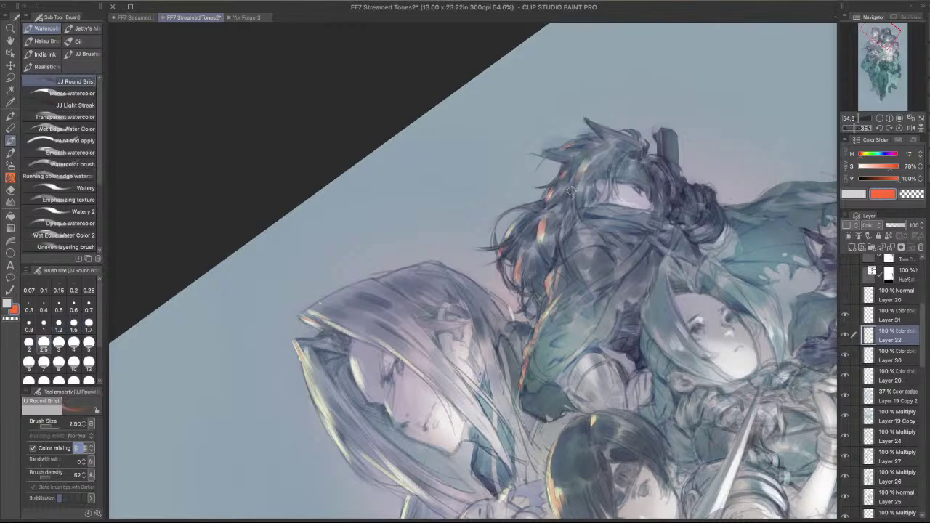
{"action": "mouse_move", "coordinate": [587, 156]}
{"action": "left_mouse_down"}
{"action": "mouse_move", "coordinate": [601, 144]}
{"action": "mouse_move", "coordinate": [591, 152]}
{"action": "left_mouse_up"}
{"action": "key", "text": "super+z"}
- Paint fine highlights at brush size 0.8 on the loose strands and spiky tips of the caped man's hair
{"action": "key", "text": "bracketleft"}
{"action": "key", "text": "bracketleft"}
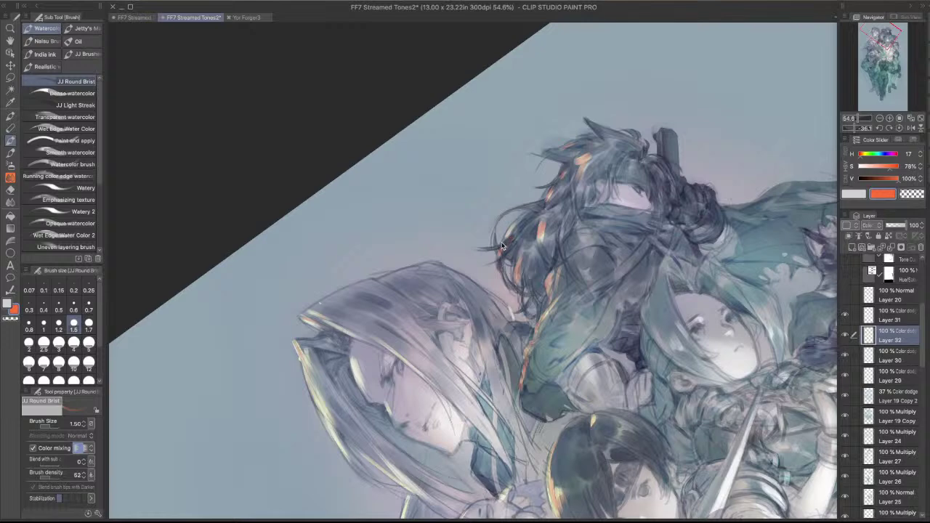
{"action": "key", "text": "bracketleft"}
{"action": "key", "text": "bracketleft"}
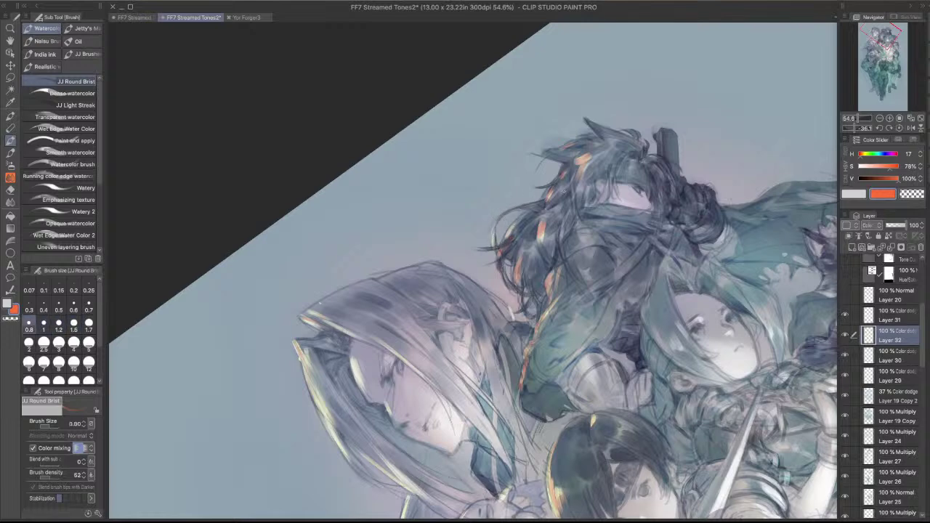
{"action": "left_click_drag", "start_coordinate": [640, 143], "coordinate": [531, 69]}
{"action": "left_click_drag", "start_coordinate": [486, 218], "coordinate": [549, 253]}
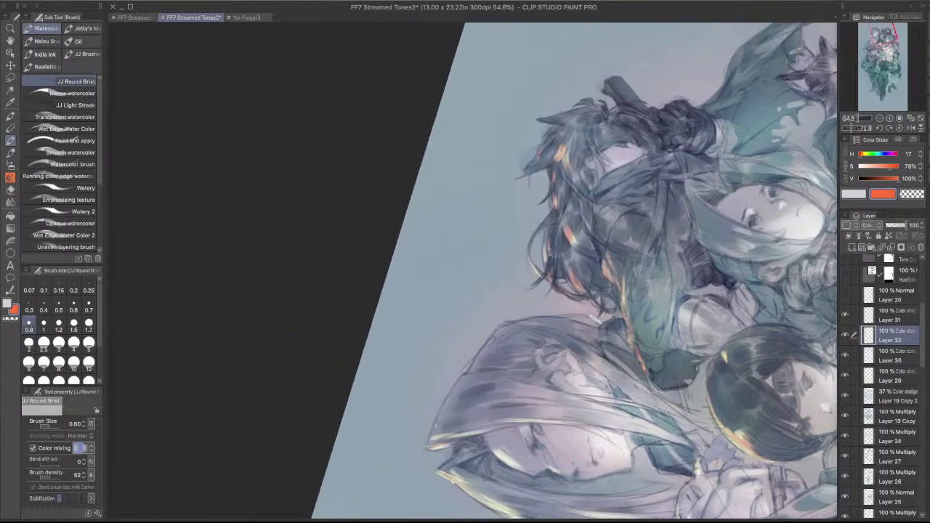
{"action": "left_click_drag", "start_coordinate": [702, 181], "coordinate": [518, 509]}
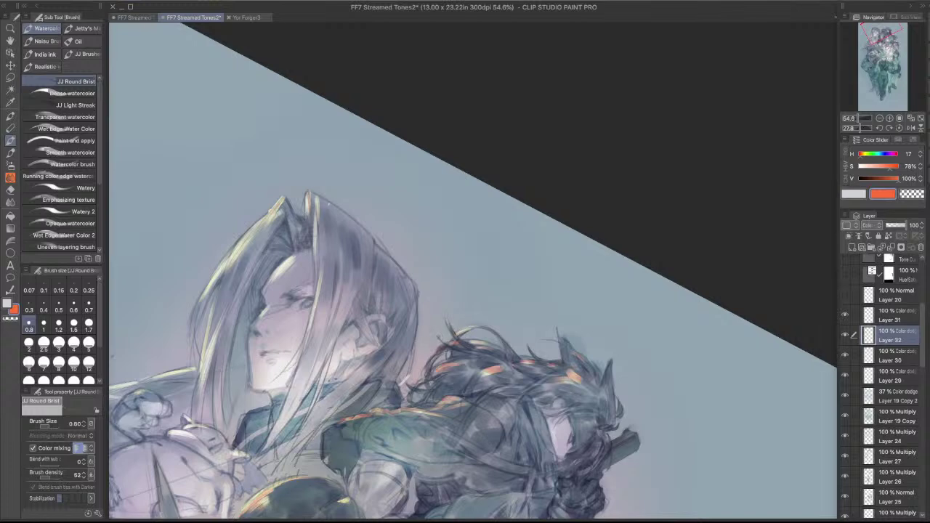
{"action": "mouse_move", "coordinate": [547, 339]}
{"action": "left_mouse_down"}
{"action": "mouse_move", "coordinate": [560, 349]}
{"action": "mouse_move", "coordinate": [563, 336]}
{"action": "left_mouse_up"}
{"action": "key", "text": "super+z"}
{"action": "key", "text": "super+z"}
{"action": "left_click_drag", "start_coordinate": [571, 156], "coordinate": [389, 144]}
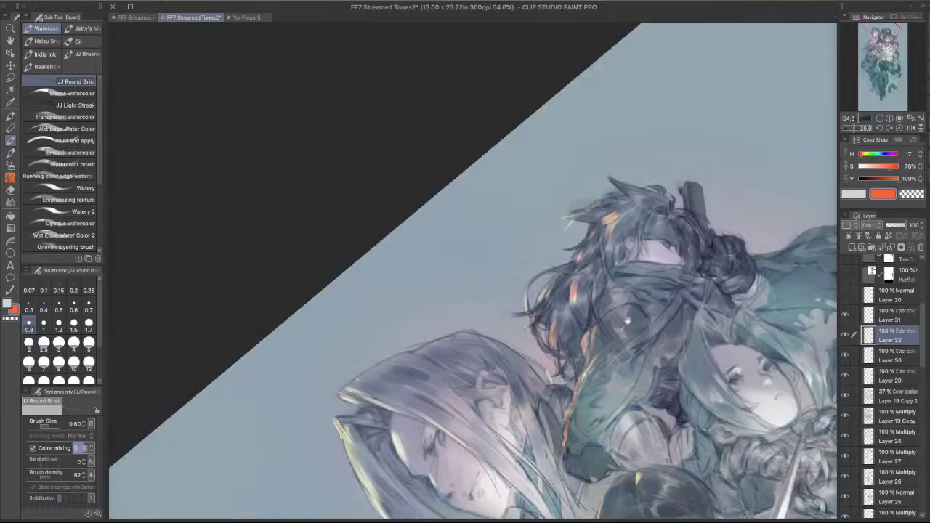
{"action": "left_click_drag", "start_coordinate": [569, 294], "coordinate": [574, 319]}
{"action": "key", "text": "super+z"}
{"action": "key", "text": "super+z"}
{"action": "left_click_drag", "start_coordinate": [552, 283], "coordinate": [545, 302]}
- Strengthen the highlight on the long-haired man's front hair lock with strokes at brush size 1.2
{"action": "left_click_drag", "start_coordinate": [622, 295], "coordinate": [707, 143]}
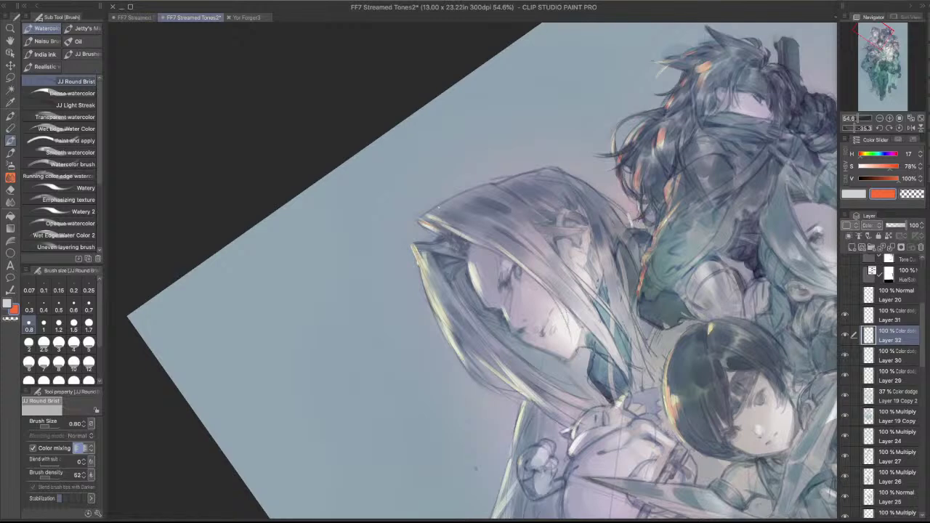
{"action": "left_click_drag", "start_coordinate": [664, 185], "coordinate": [668, 309]}
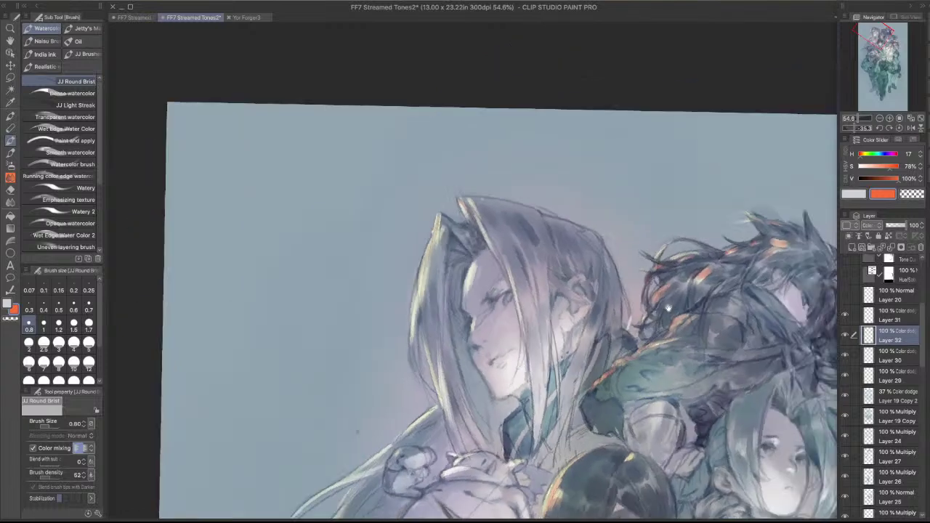
{"action": "key", "text": "]"}
{"action": "key", "text": "]"}
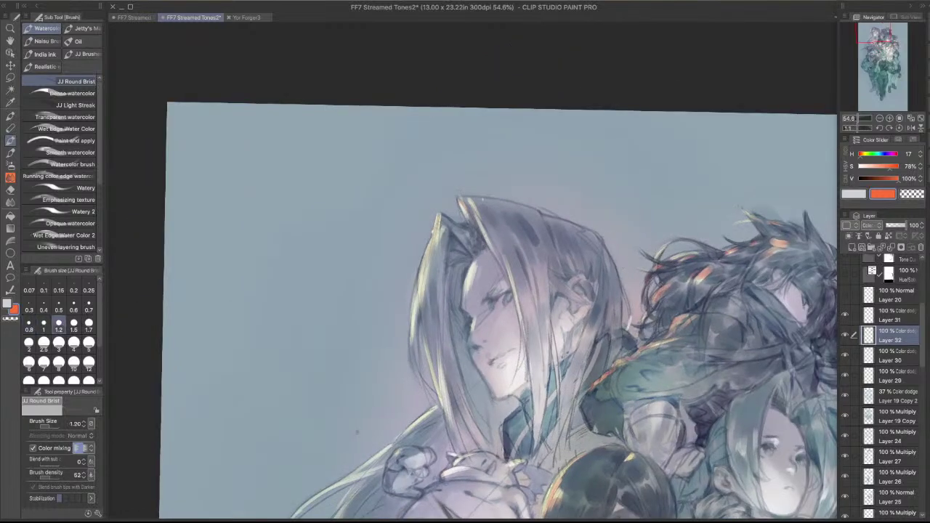
{"action": "left_click_drag", "start_coordinate": [612, 244], "coordinate": [670, 119]}
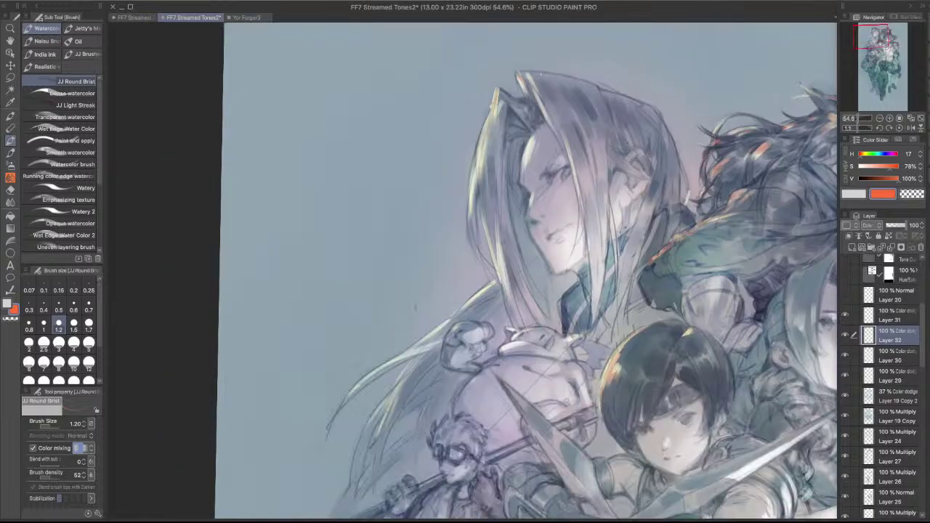
{"action": "left_click_drag", "start_coordinate": [500, 242], "coordinate": [507, 299]}
{"action": "left_click_drag", "start_coordinate": [500, 247], "coordinate": [507, 302]}
- Try a highlight at brush size 1.2 along the edge of the round creature's raised paw
{"action": "left_click", "coordinate": [912, 128]}
{"action": "left_click_drag", "start_coordinate": [604, 264], "coordinate": [640, 251]}
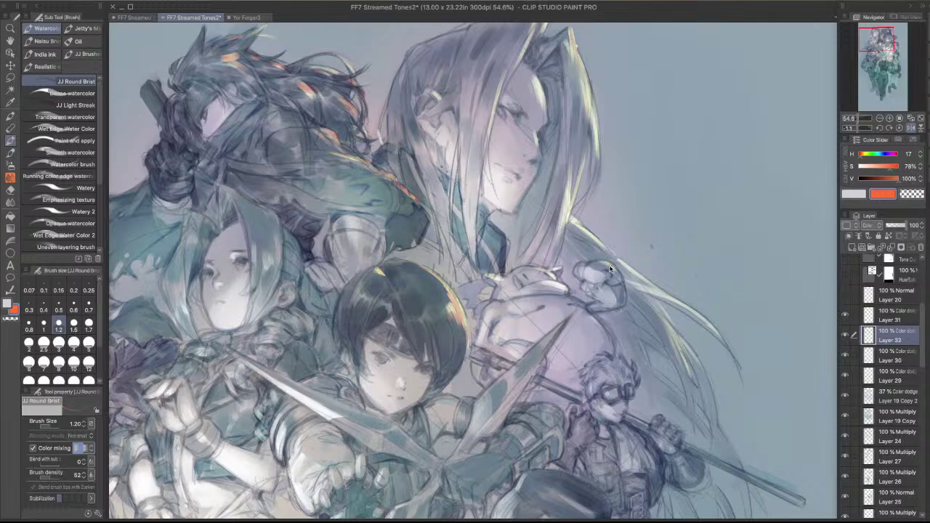
{"action": "key", "text": "ctrl+z"}
- Paint a thin rim highlight at brush size 0.7 along the top of the round creature's head
{"action": "key", "text": "["}
{"action": "key", "text": "["}
{"action": "key", "text": "["}
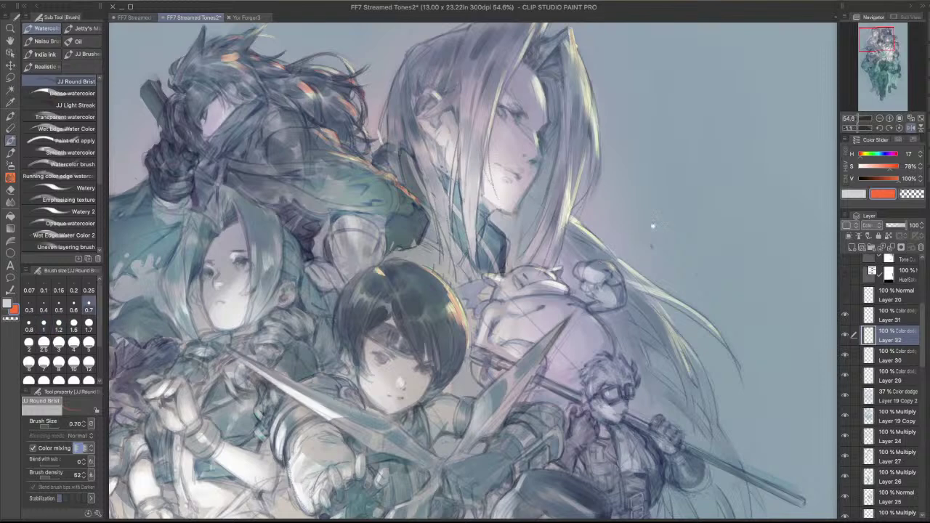
{"action": "key", "text": "^"}
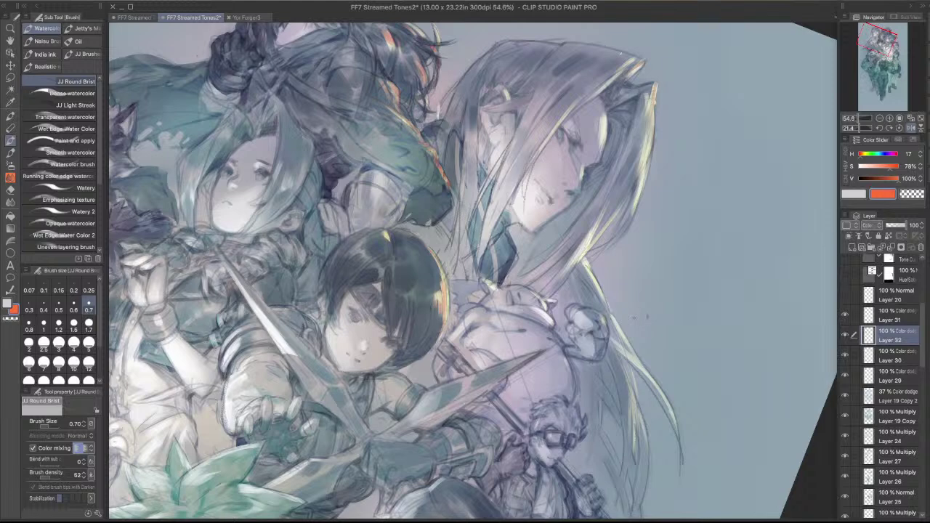
{"action": "scroll", "coordinate": [539, 309], "scroll_direction": "up", "scroll_amount": 4}
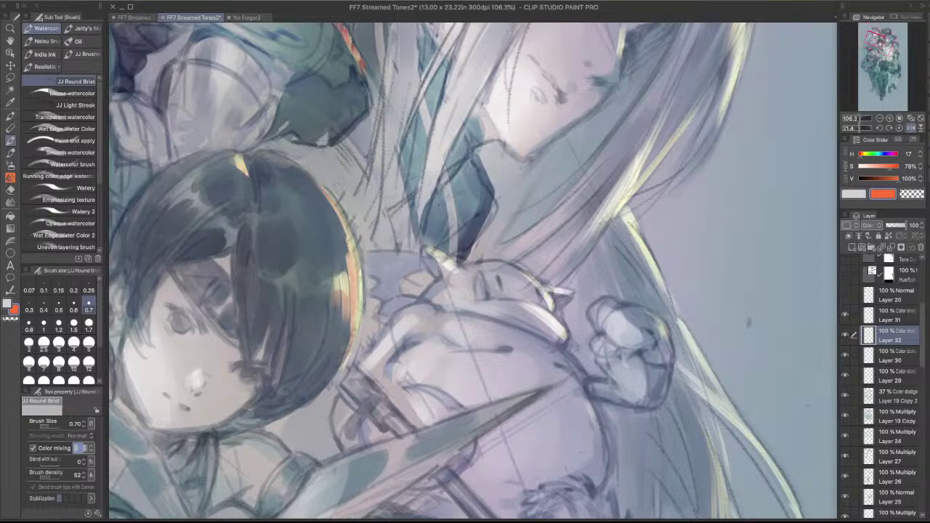
{"action": "left_click_drag", "start_coordinate": [508, 263], "coordinate": [528, 278]}
- Paint a thin rim highlight along the outer edge of the round creature's raised paw
{"action": "mouse_move", "coordinate": [618, 236]}
{"action": "left_mouse_down"}
{"action": "mouse_move", "coordinate": [540, 138]}
{"action": "mouse_move", "coordinate": [478, 246]}
{"action": "left_mouse_up"}
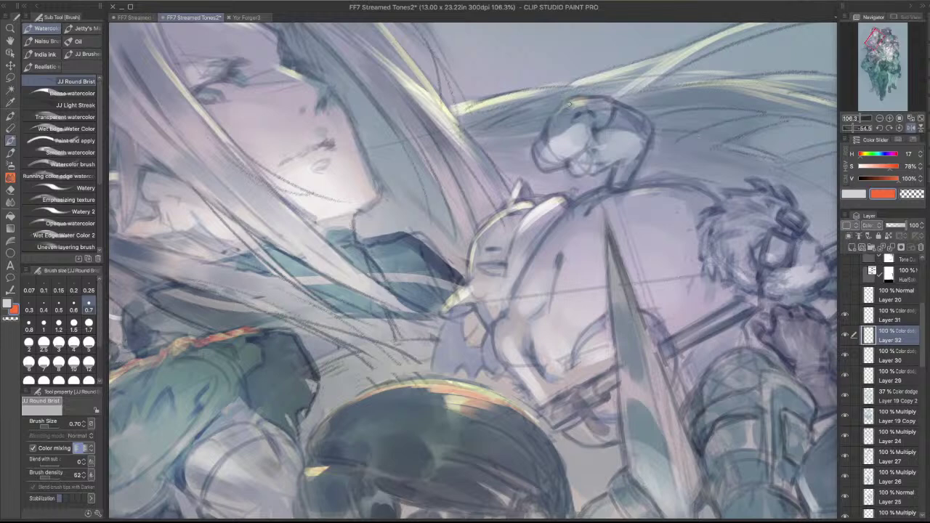
{"action": "left_click_drag", "start_coordinate": [567, 106], "coordinate": [535, 147]}
{"action": "key", "text": "super+z"}
{"action": "left_click_drag", "start_coordinate": [676, 201], "coordinate": [686, 290]}
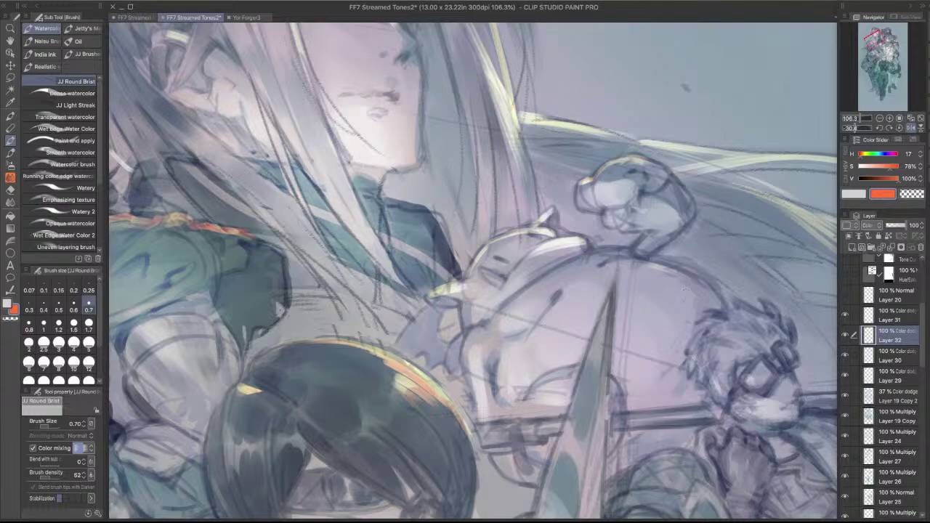
- Try a rim highlight at brush size 1 along the edge behind the round creature's head
{"action": "left_click_drag", "start_coordinate": [683, 289], "coordinate": [607, 137]}
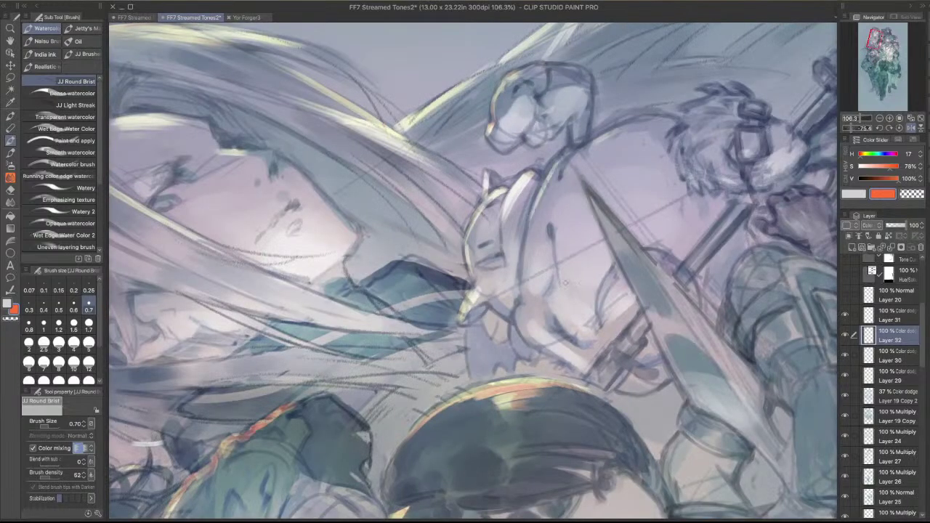
{"action": "key", "text": "bracketright"}
{"action": "key", "text": "bracketright"}
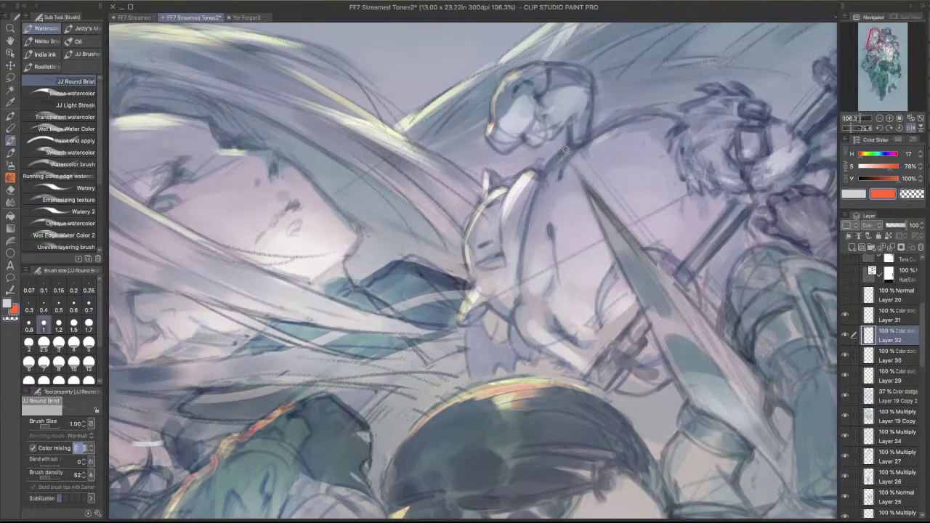
{"action": "left_click_drag", "start_coordinate": [567, 151], "coordinate": [544, 208]}
{"action": "key", "text": "super+z"}
{"action": "left_click_drag", "start_coordinate": [567, 153], "coordinate": [534, 216]}
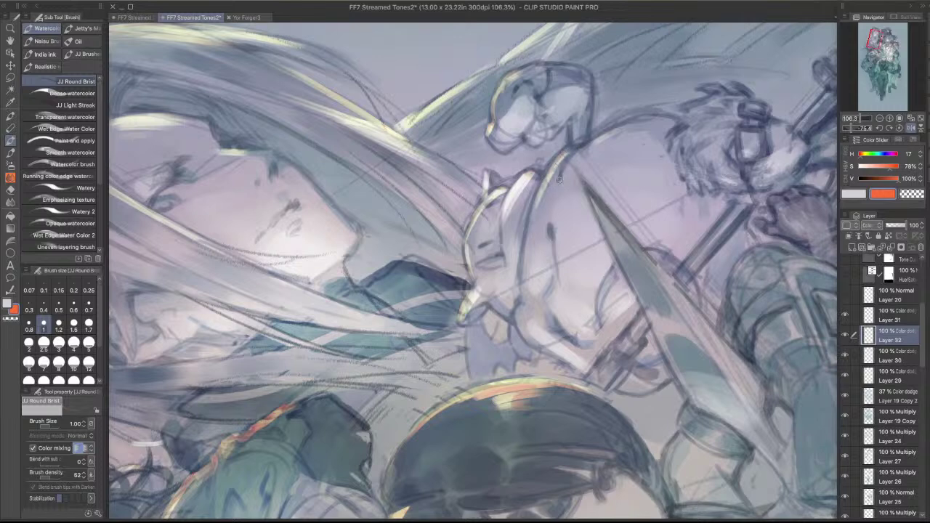
{"action": "key", "text": "super+z"}
- Paint a thin rim highlight along the upper edge of the round creature's body, beneath its raised paw
{"action": "left_click_drag", "start_coordinate": [561, 180], "coordinate": [589, 146]}
{"action": "key", "text": "super+z"}
{"action": "left_click_drag", "start_coordinate": [566, 180], "coordinate": [596, 144]}
{"action": "key", "text": "super+z"}
{"action": "left_click_drag", "start_coordinate": [567, 178], "coordinate": [602, 142]}
{"action": "left_click_drag", "start_coordinate": [570, 175], "coordinate": [603, 133]}
{"action": "mouse_move", "coordinate": [564, 185]}
{"action": "left_mouse_down"}
{"action": "mouse_move", "coordinate": [567, 173]}
{"action": "mouse_move", "coordinate": [536, 328]}
{"action": "left_mouse_up"}
{"action": "key", "text": "super+z"}
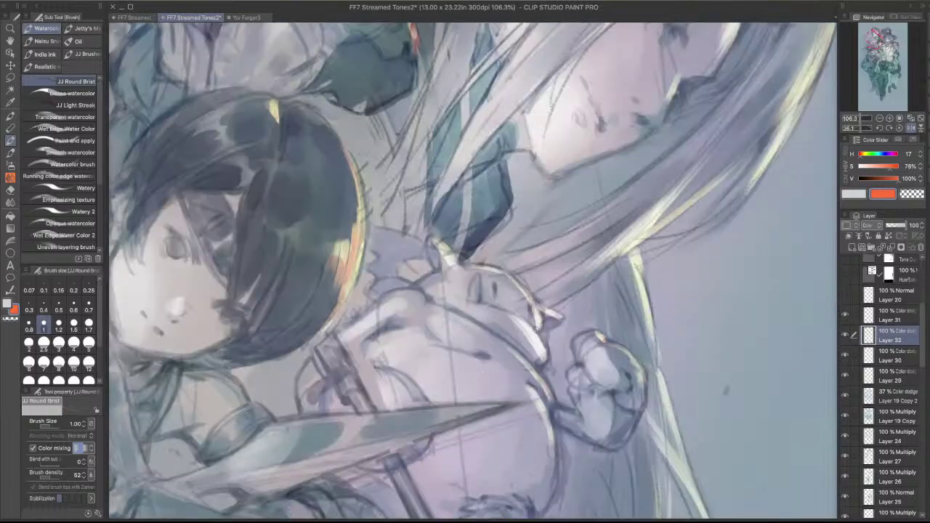
- Add a new normal layer above Layer 31 and darken the drawing colour to brown with 23% value
{"action": "scroll", "coordinate": [525, 210], "scroll_direction": "down", "scroll_amount": 2}
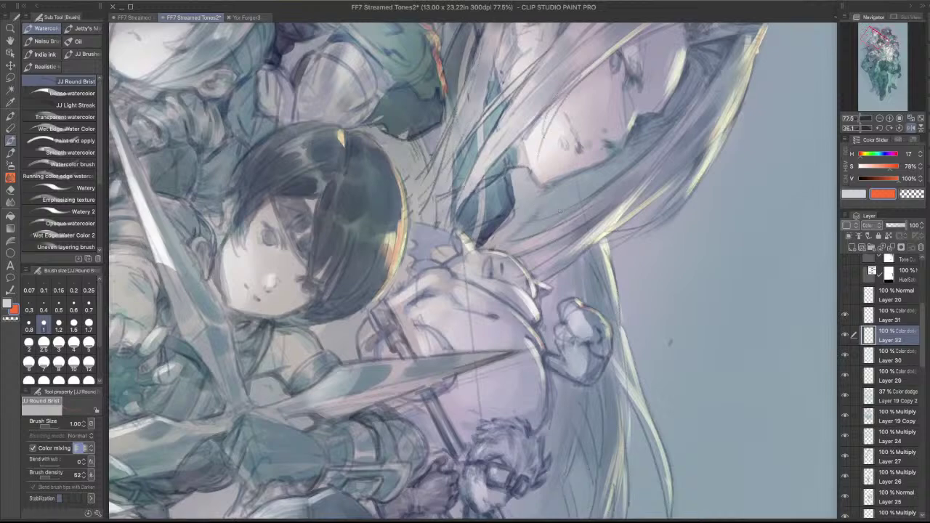
{"action": "key", "text": "p"}
{"action": "mouse_move", "coordinate": [527, 211]}
{"action": "left_mouse_down"}
{"action": "mouse_move", "coordinate": [649, 215]}
{"action": "mouse_move", "coordinate": [582, 128]}
{"action": "left_mouse_up"}
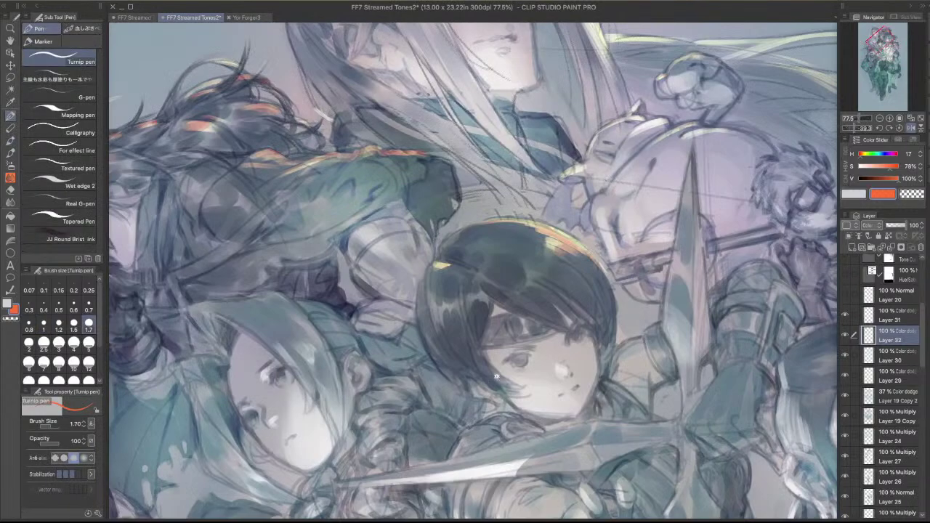
{"action": "left_click_drag", "start_coordinate": [497, 377], "coordinate": [547, 353]}
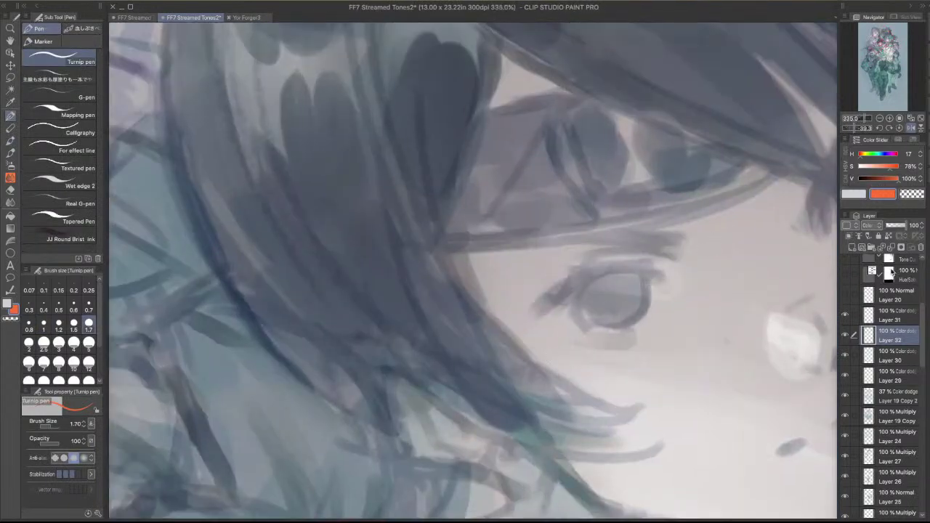
{"action": "left_click", "coordinate": [901, 317]}
{"action": "left_click", "coordinate": [853, 247]}
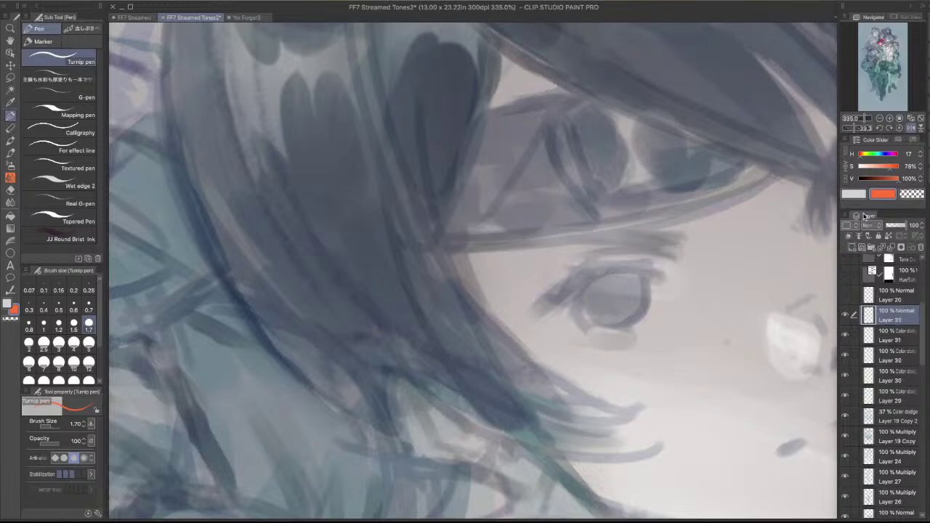
{"action": "left_click", "coordinate": [872, 179]}
- Try brown hair-strand lines beside the dark-haired girl's cheek with the Colored pencil at brush size 0.7
{"action": "key", "text": "p"}
{"action": "left_click_drag", "start_coordinate": [661, 259], "coordinate": [659, 222]}
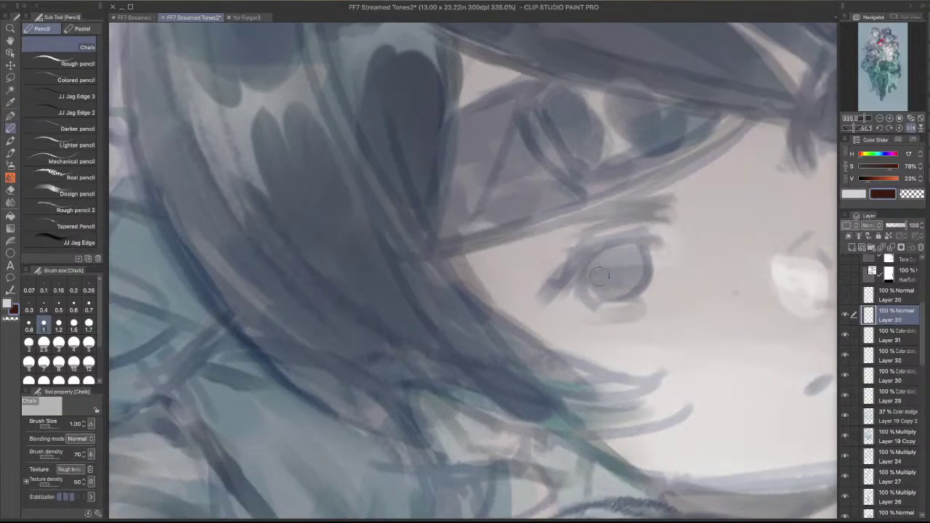
{"action": "left_click_drag", "start_coordinate": [716, 260], "coordinate": [715, 272]}
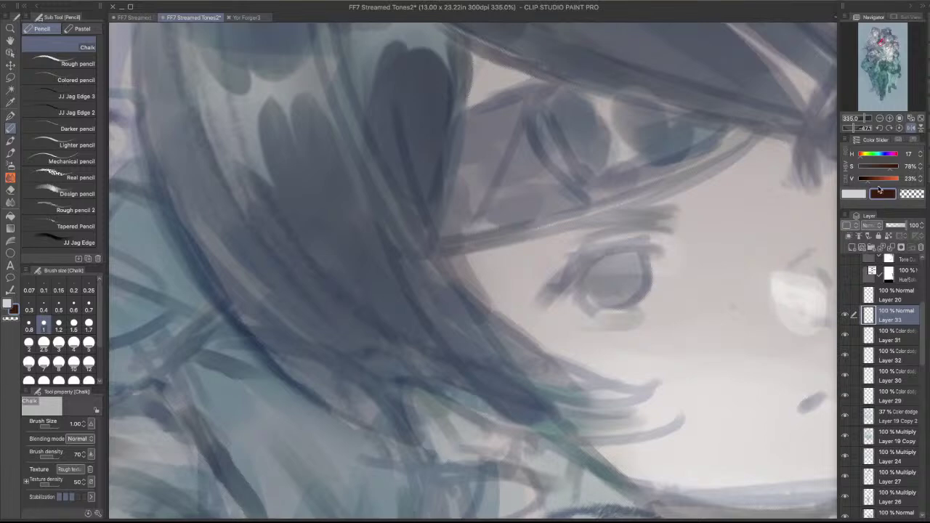
{"action": "key", "text": "period"}
{"action": "key", "text": "period"}
{"action": "left_click_drag", "start_coordinate": [597, 210], "coordinate": [604, 313]}
{"action": "left_click_drag", "start_coordinate": [551, 324], "coordinate": [558, 291]}
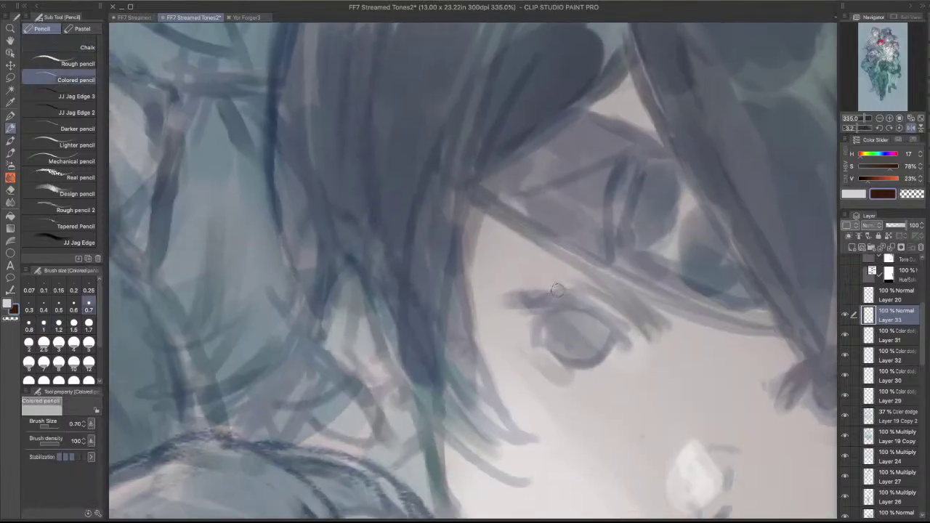
{"action": "left_click_drag", "start_coordinate": [449, 289], "coordinate": [457, 236]}
{"action": "mouse_move", "coordinate": [457, 170]}
{"action": "left_mouse_down"}
{"action": "mouse_move", "coordinate": [507, 342]}
{"action": "mouse_move", "coordinate": [541, 392]}
{"action": "mouse_move", "coordinate": [490, 374]}
{"action": "left_mouse_up"}
{"action": "key", "text": "super+z"}
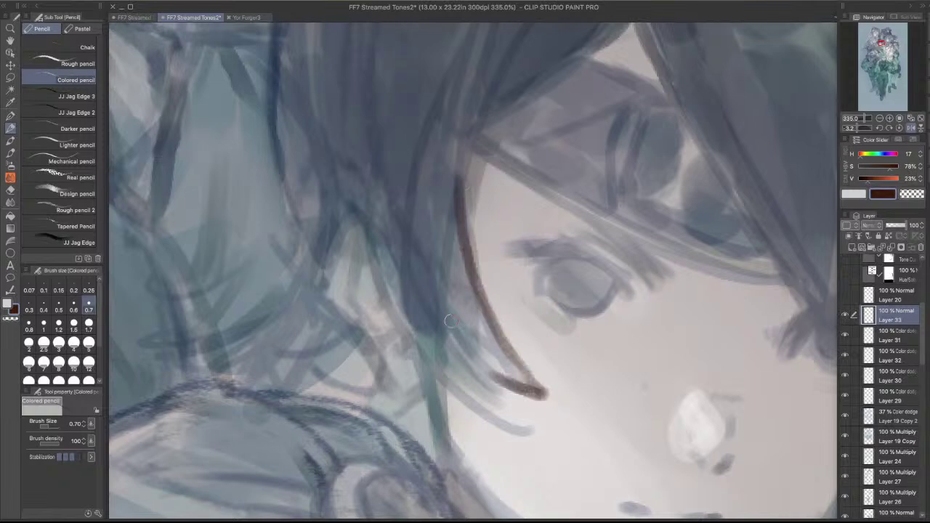
{"action": "left_click_drag", "start_coordinate": [440, 314], "coordinate": [499, 380]}
{"action": "key", "text": "super+z"}
{"action": "key", "text": "super+z"}
{"action": "key", "text": "ctrl+z"}
- Ink the hair strands framing the dark-haired girl's cheek in dark brown with the Turnip pen at brush size 0.4
{"action": "key", "text": "p"}
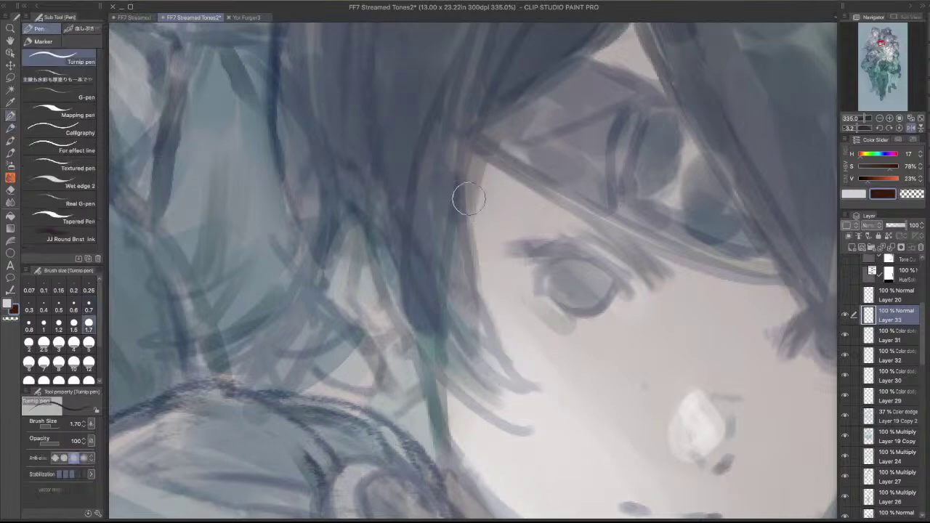
{"action": "key", "text": "["}
{"action": "key", "text": "["}
{"action": "key", "text": "["}
{"action": "key", "text": "["}
{"action": "key", "text": "["}
{"action": "key", "text": "["}
{"action": "key", "text": "["}
{"action": "key", "text": "["}
{"action": "key", "text": "["}
{"action": "key", "text": "["}
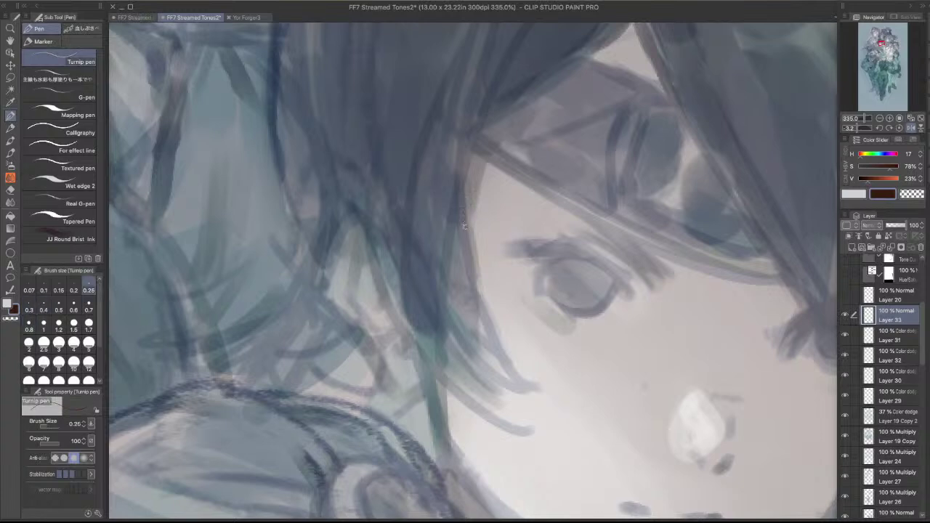
{"action": "key", "text": "]"}
{"action": "key", "text": "]"}
{"action": "key", "text": "]"}
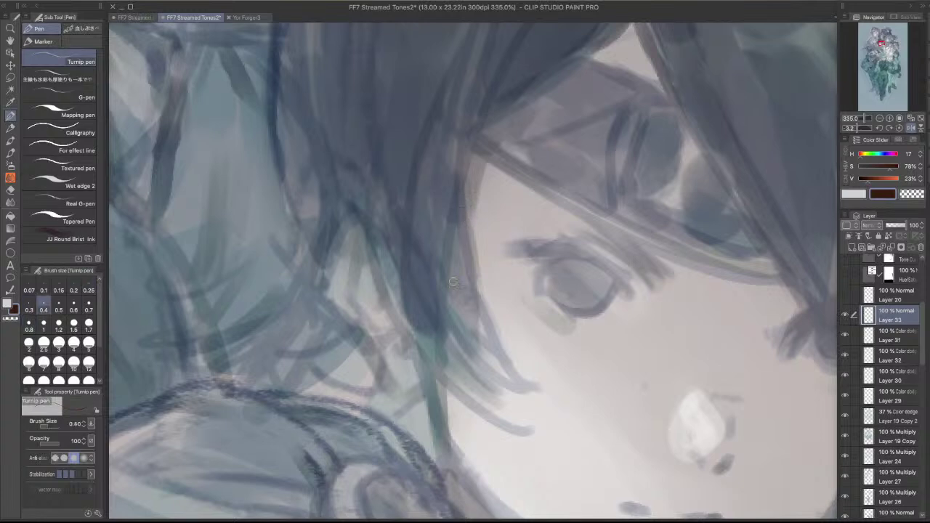
{"action": "key", "text": "bracketleft"}
{"action": "scroll", "coordinate": [490, 244], "scroll_direction": "down", "scroll_amount": 2}
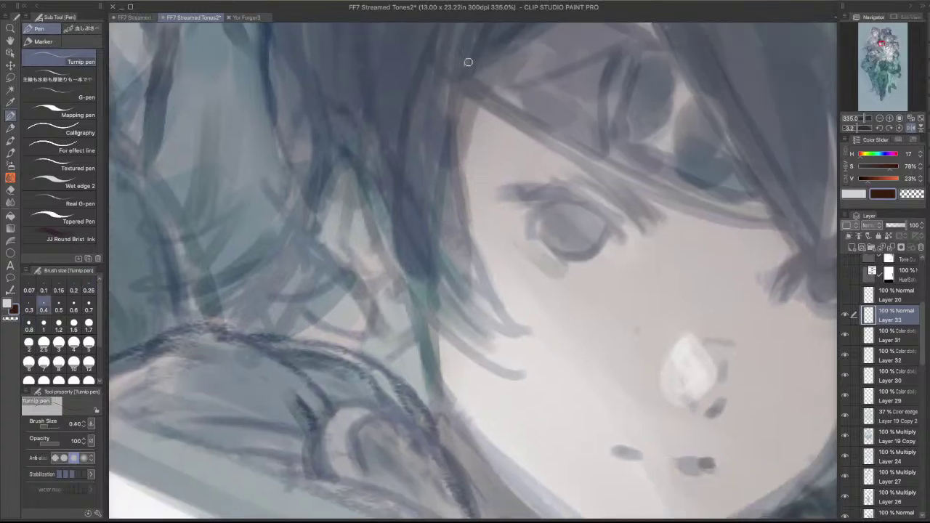
{"action": "mouse_move", "coordinate": [465, 78]}
{"action": "left_mouse_down"}
{"action": "mouse_move", "coordinate": [456, 138]}
{"action": "mouse_move", "coordinate": [501, 319]}
{"action": "left_mouse_up"}
{"action": "left_click_drag", "start_coordinate": [430, 262], "coordinate": [542, 336]}
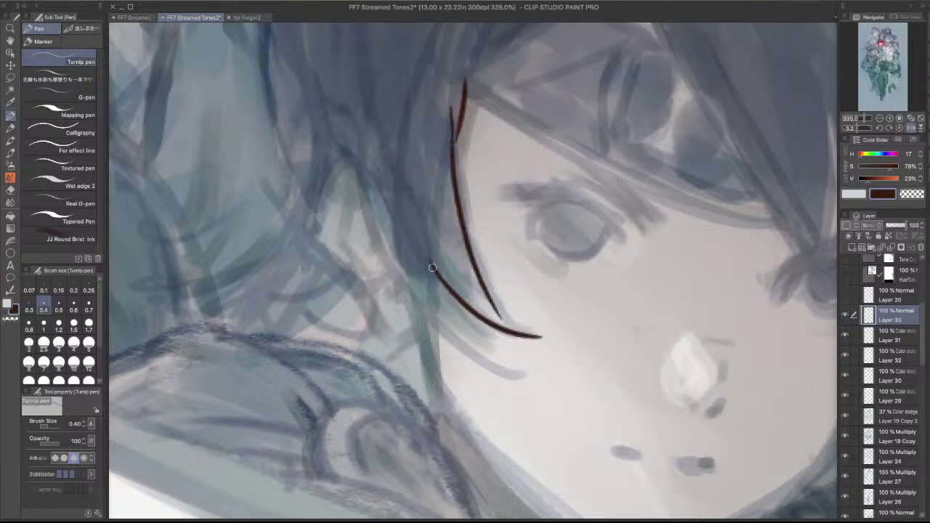
{"action": "left_click_drag", "start_coordinate": [432, 263], "coordinate": [492, 362]}
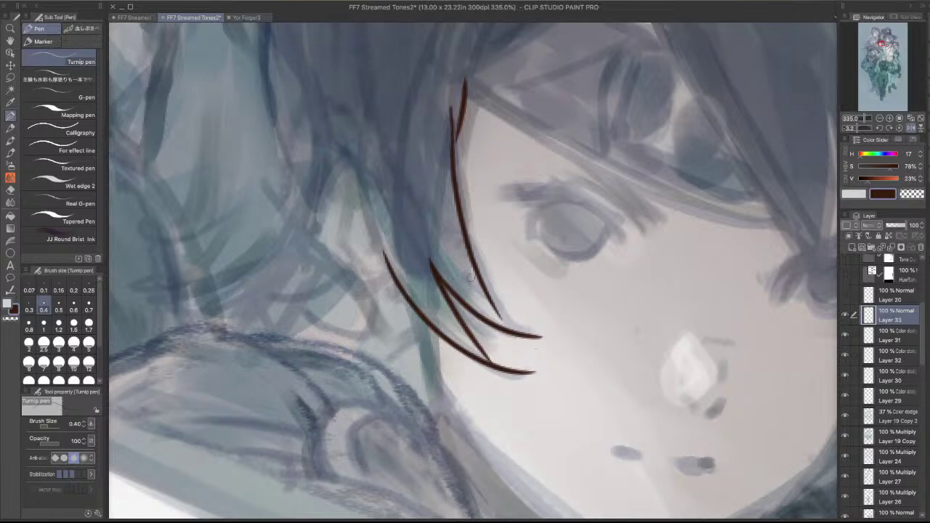
- Ink the upper eyelid line and outer-corner lashes of the girl's eye nearest the inked strands
{"action": "mouse_move", "coordinate": [623, 208]}
{"action": "left_mouse_down"}
{"action": "mouse_move", "coordinate": [463, 181]}
{"action": "mouse_move", "coordinate": [489, 178]}
{"action": "mouse_move", "coordinate": [466, 218]}
{"action": "mouse_move", "coordinate": [440, 235]}
{"action": "mouse_move", "coordinate": [471, 260]}
{"action": "left_mouse_up"}
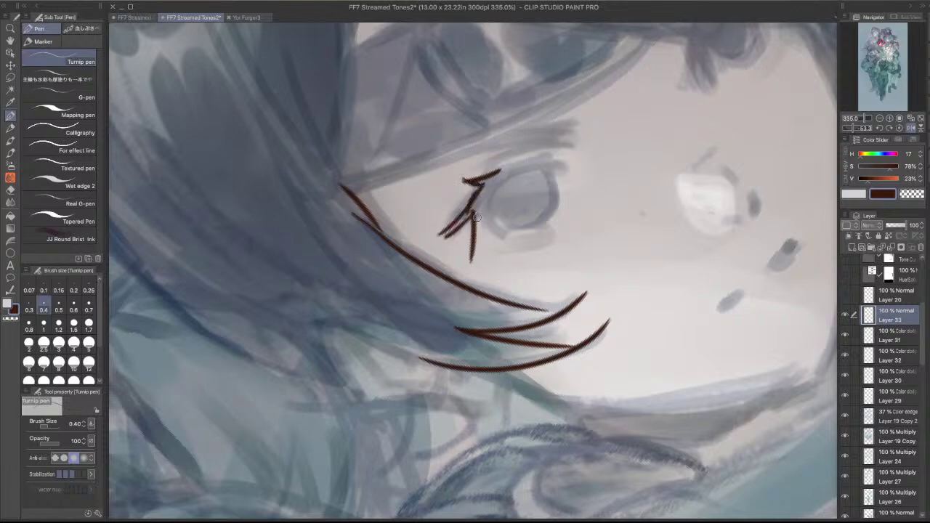
{"action": "left_click_drag", "start_coordinate": [480, 213], "coordinate": [469, 261]}
{"action": "left_click_drag", "start_coordinate": [503, 188], "coordinate": [474, 223]}
{"action": "mouse_move", "coordinate": [502, 163]}
{"action": "left_mouse_down"}
{"action": "mouse_move", "coordinate": [581, 133]}
{"action": "mouse_move", "coordinate": [547, 173]}
{"action": "left_mouse_up"}
{"action": "mouse_move", "coordinate": [491, 210]}
{"action": "left_mouse_down"}
{"action": "mouse_move", "coordinate": [481, 239]}
{"action": "mouse_move", "coordinate": [504, 231]}
{"action": "mouse_move", "coordinate": [530, 271]}
{"action": "left_mouse_up"}
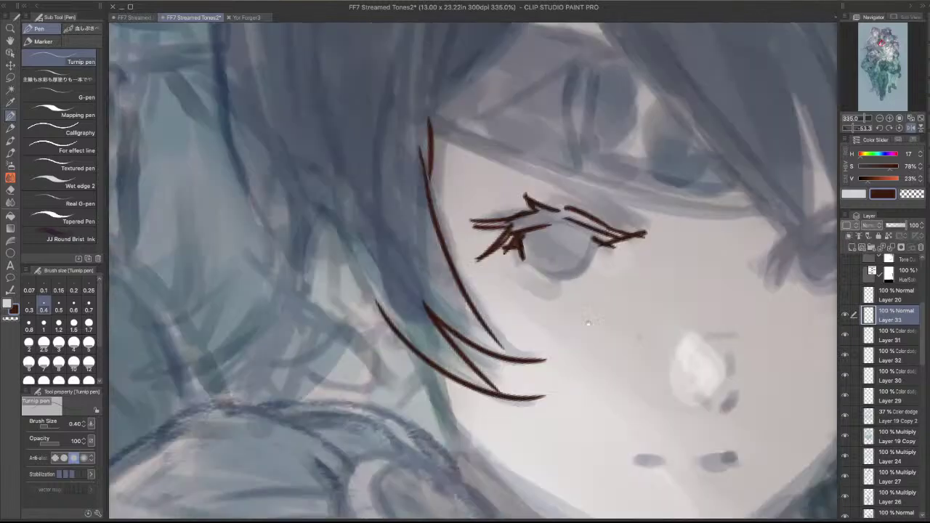
- Add finer lashes along the girl's upper eyelid and a short line at the lower edge of the eye
{"action": "left_click_drag", "start_coordinate": [490, 248], "coordinate": [510, 244]}
{"action": "left_click_drag", "start_coordinate": [565, 212], "coordinate": [554, 196]}
{"action": "left_click_drag", "start_coordinate": [495, 222], "coordinate": [463, 218]}
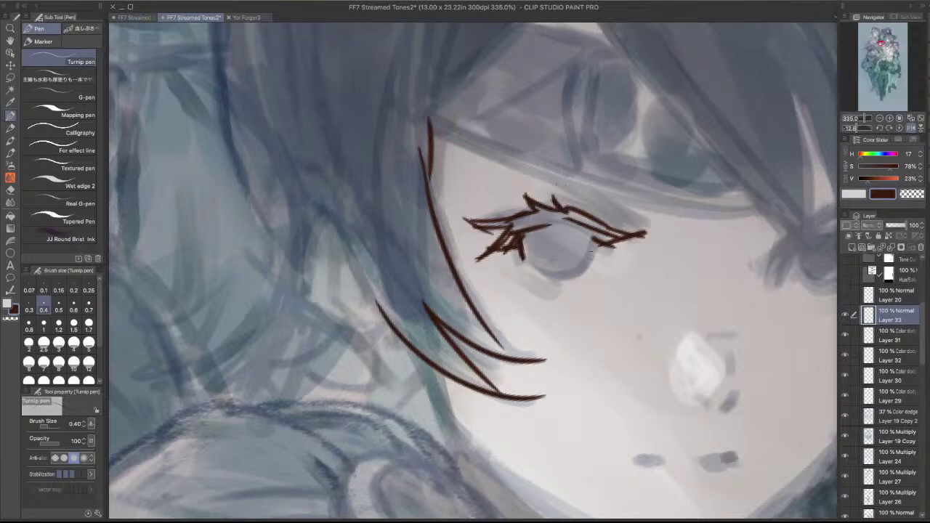
{"action": "mouse_move", "coordinate": [518, 244]}
{"action": "left_mouse_down"}
{"action": "mouse_move", "coordinate": [531, 276]}
{"action": "mouse_move", "coordinate": [587, 259]}
{"action": "left_mouse_up"}
- Remove the brown line art from the dark-haired girl's hair and eye
{"action": "scroll", "coordinate": [667, 207], "scroll_direction": "down", "scroll_amount": 3}
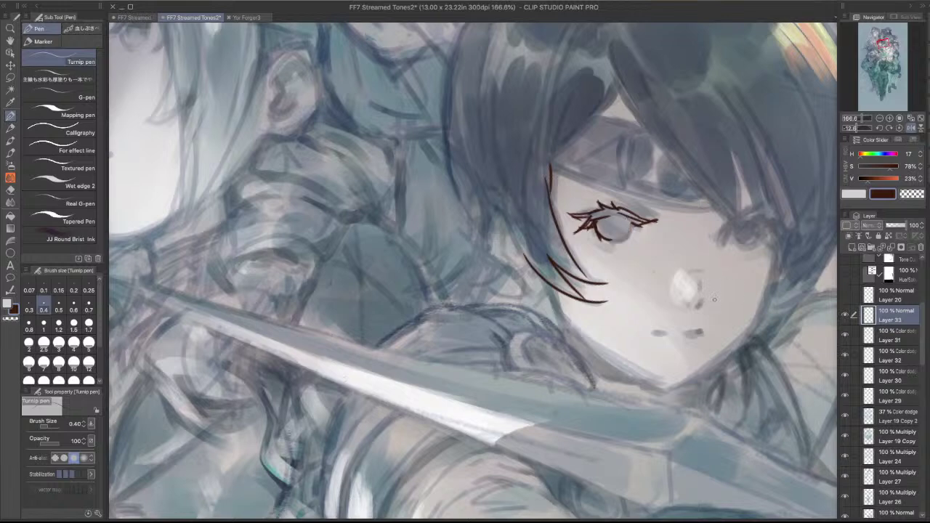
{"action": "key", "text": "e"}
{"action": "mouse_move", "coordinate": [634, 269]}
{"action": "left_mouse_down"}
{"action": "mouse_move", "coordinate": [620, 241]}
{"action": "mouse_move", "coordinate": [577, 286]}
{"action": "mouse_move", "coordinate": [573, 176]}
{"action": "mouse_move", "coordinate": [577, 191]}
{"action": "mouse_move", "coordinate": [624, 204]}
{"action": "mouse_move", "coordinate": [631, 244]}
{"action": "left_mouse_up"}
{"action": "key", "text": "p"}
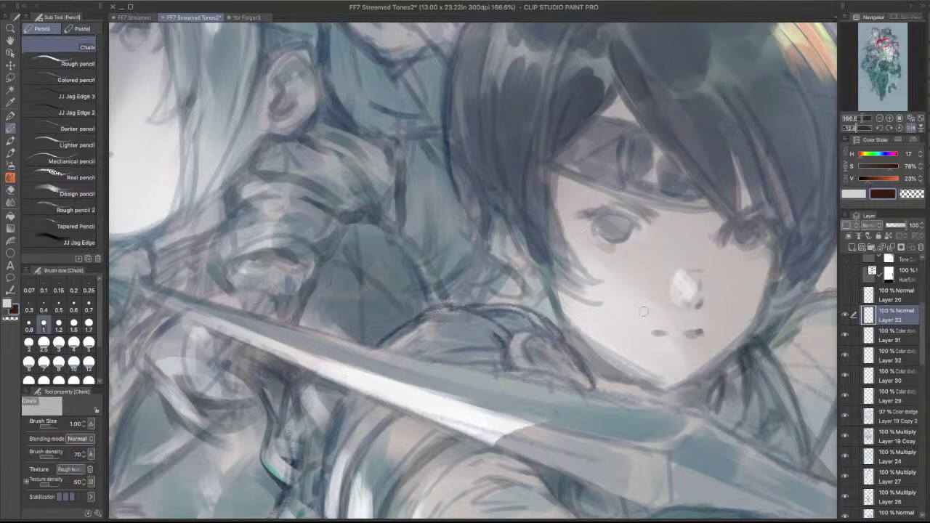
- Toggle the visibility of the colour dodge highlight layers to compare the figures with and without rim light
{"action": "scroll", "coordinate": [643, 312], "scroll_direction": "down", "scroll_amount": 6}
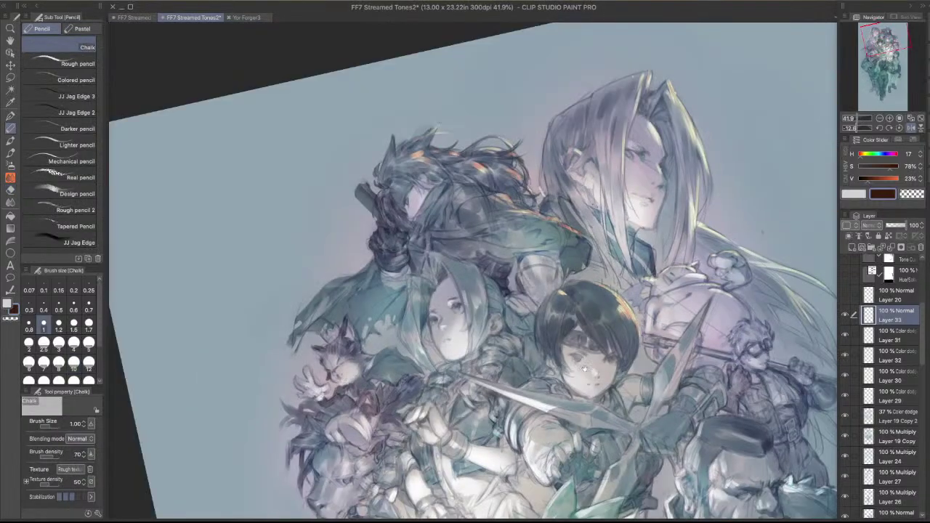
{"action": "left_click_drag", "start_coordinate": [618, 356], "coordinate": [552, 418]}
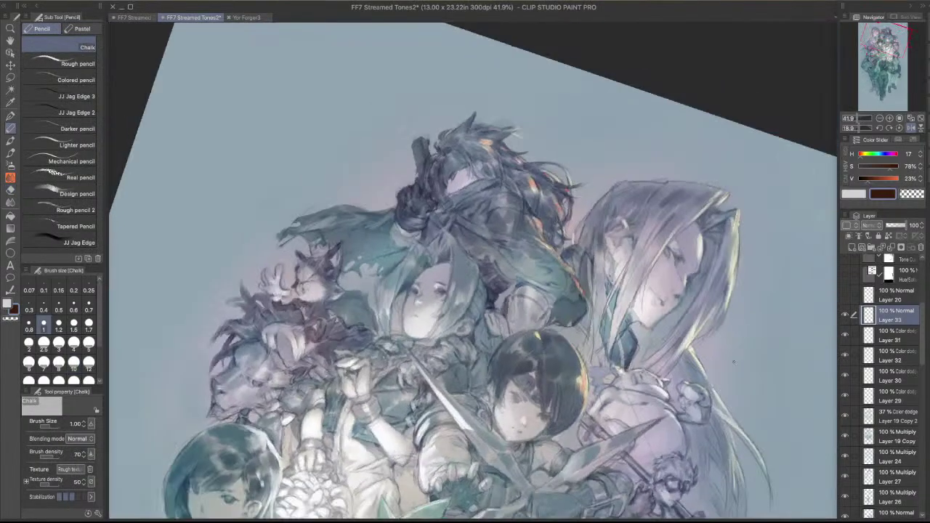
{"action": "left_click_drag", "start_coordinate": [713, 382], "coordinate": [696, 237]}
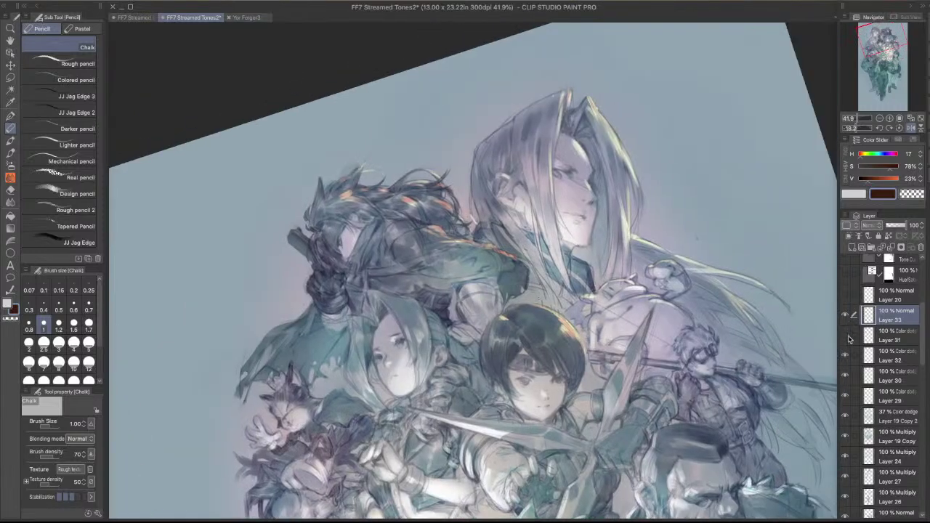
{"action": "left_click", "coordinate": [846, 355]}
{"action": "left_click", "coordinate": [846, 356]}
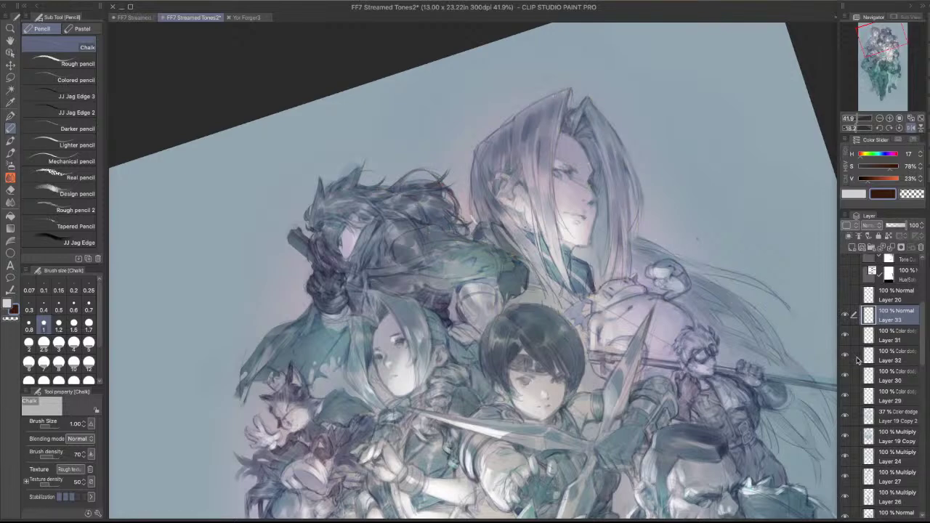
- Make Layer 32 active and sample the bright orange highlight colour at the long-haired man's front hair lock for the JJ Round Brist Ink pen
{"action": "left_click", "coordinate": [872, 356]}
{"action": "key", "text": "p"}
{"action": "left_click_drag", "start_coordinate": [700, 277], "coordinate": [658, 149]}
{"action": "left_click_drag", "start_coordinate": [495, 128], "coordinate": [588, 212]}
{"action": "scroll", "coordinate": [534, 157], "scroll_direction": "up", "scroll_amount": 5}
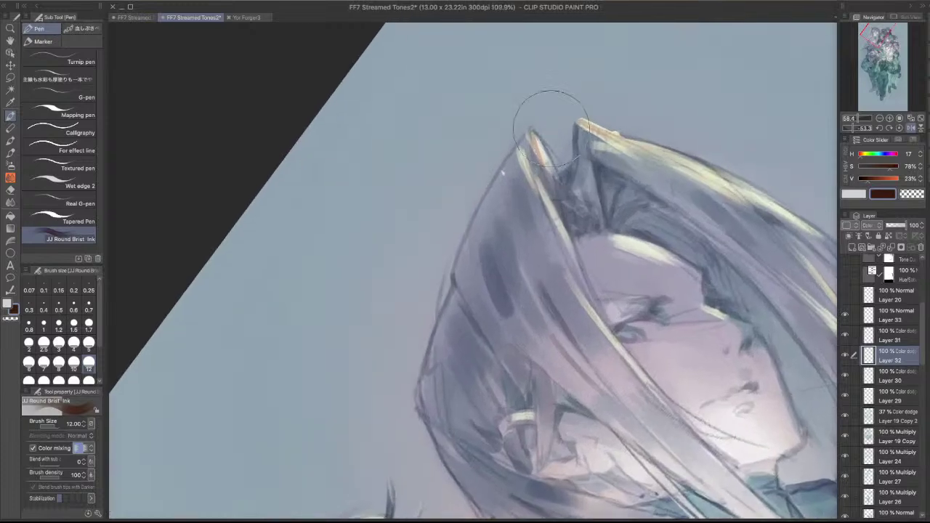
{"action": "left_click", "coordinate": [556, 205], "text": "alt"}
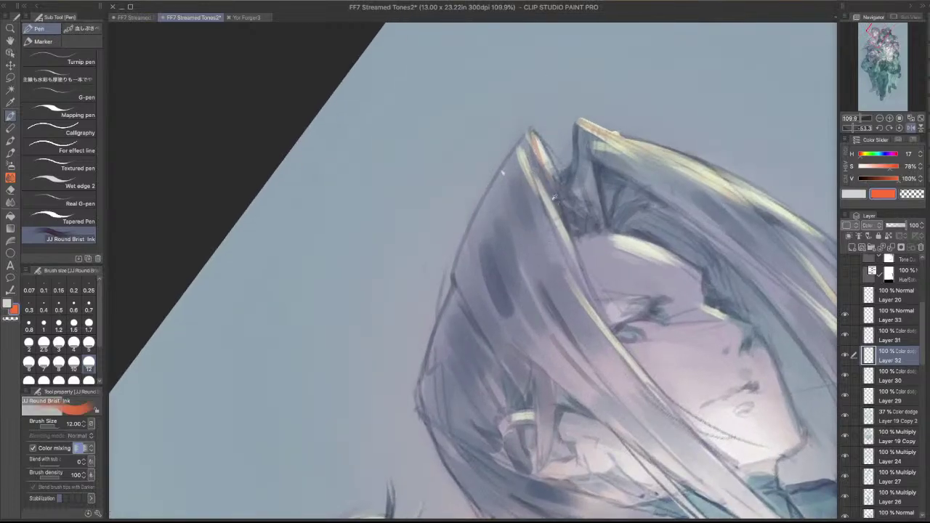
- Try a highlight along the outer contour of the long-haired man's crown with the Turnip pen at brush size 0.7
{"action": "key", "text": "p"}
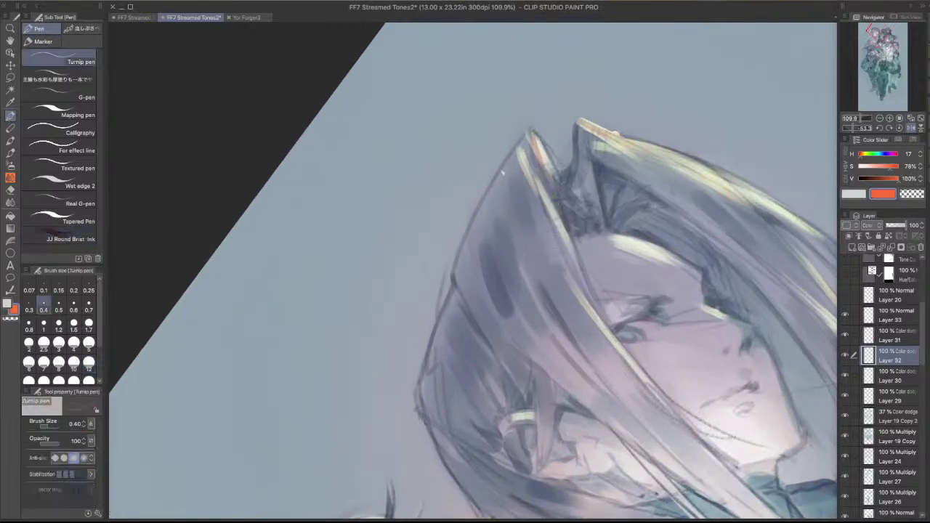
{"action": "key", "text": "bracketright"}
{"action": "key", "text": "bracketright"}
{"action": "key", "text": "bracketright"}
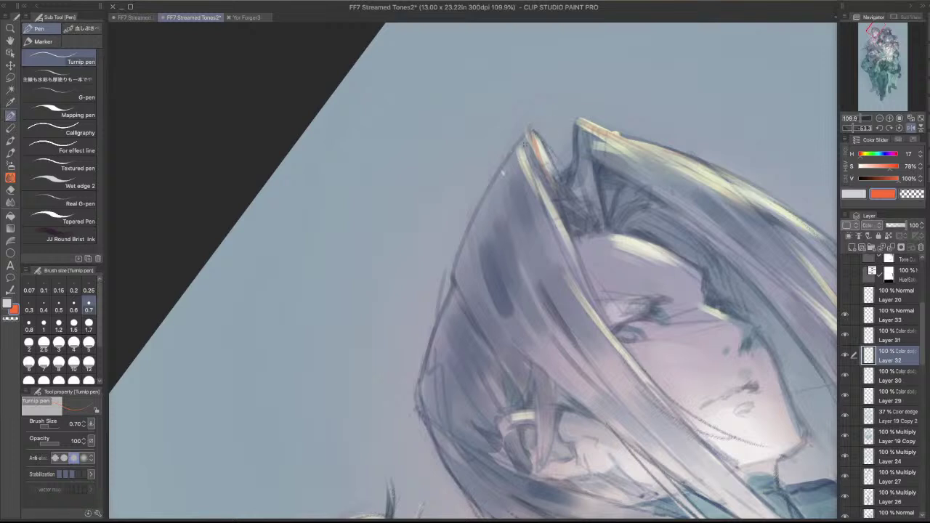
{"action": "left_click_drag", "start_coordinate": [525, 142], "coordinate": [449, 267]}
{"action": "key", "text": "super+z"}
- Try highlights on the tip of the man's front hair lock with JJ Round Brist Ink, reducing the brush size to 1.5
{"action": "key", "text": "p"}
{"action": "mouse_move", "coordinate": [517, 137]}
{"action": "left_mouse_down"}
{"action": "mouse_move", "coordinate": [460, 319]}
{"action": "mouse_move", "coordinate": [531, 160]}
{"action": "mouse_move", "coordinate": [520, 187]}
{"action": "mouse_move", "coordinate": [529, 182]}
{"action": "mouse_move", "coordinate": [530, 137]}
{"action": "mouse_move", "coordinate": [509, 166]}
{"action": "left_mouse_up"}
{"action": "key", "text": "super+z"}
{"action": "key", "text": "bracketleft"}
{"action": "key", "text": "bracketleft"}
{"action": "key", "text": "bracketleft"}
{"action": "key", "text": "bracketleft"}
{"action": "key", "text": "bracketleft"}
{"action": "key", "text": "bracketleft"}
{"action": "key", "text": "bracketleft"}
{"action": "key", "text": "bracketleft"}
{"action": "key", "text": "bracketleft"}
{"action": "key", "text": "bracketleft"}
{"action": "key", "text": "bracketleft"}
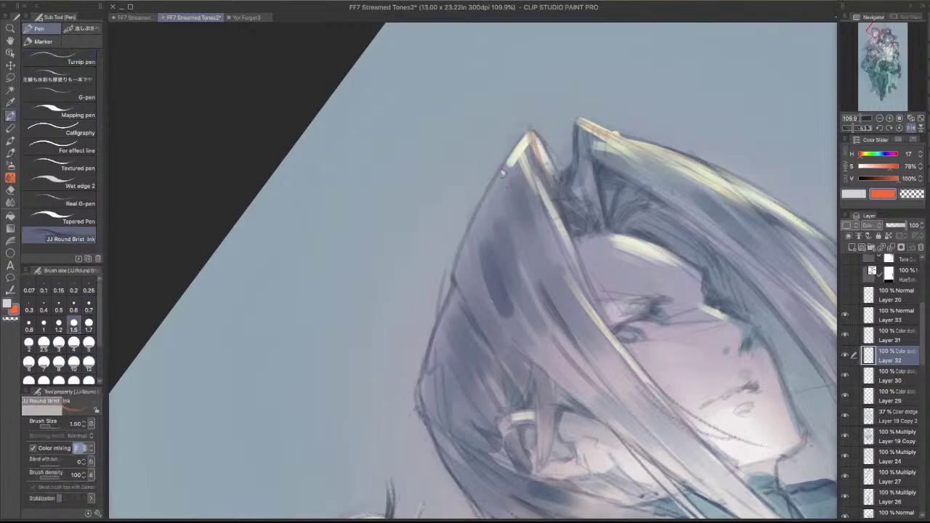
{"action": "key", "text": "super+z"}
{"action": "left_click_drag", "start_coordinate": [531, 134], "coordinate": [539, 157]}
{"action": "key", "text": "super+z"}
- Set the brush size to 1.7 and review the rim highlights across the upper figure group
{"action": "mouse_move", "coordinate": [696, 155]}
{"action": "left_mouse_down"}
{"action": "mouse_move", "coordinate": [605, 333]}
{"action": "mouse_move", "coordinate": [569, 228]}
{"action": "mouse_move", "coordinate": [578, 301]}
{"action": "left_mouse_up"}
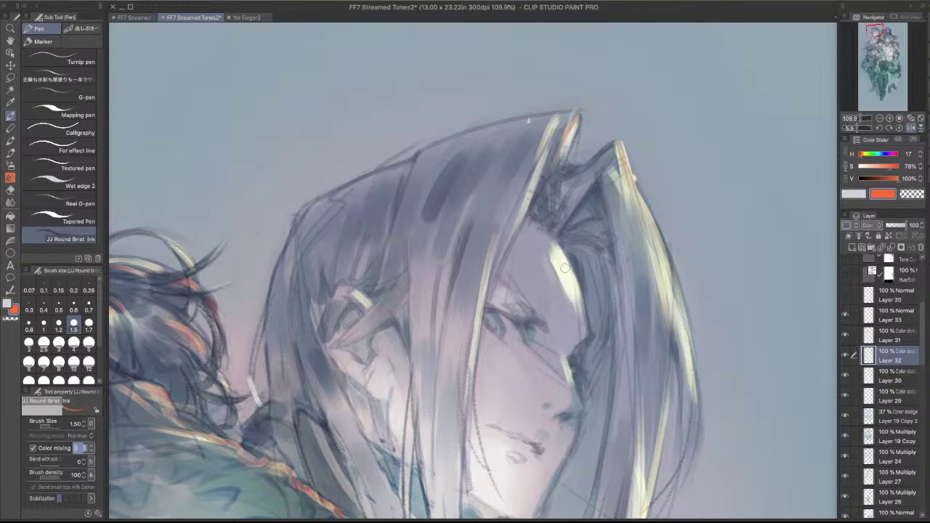
{"action": "key", "text": "bracketright"}
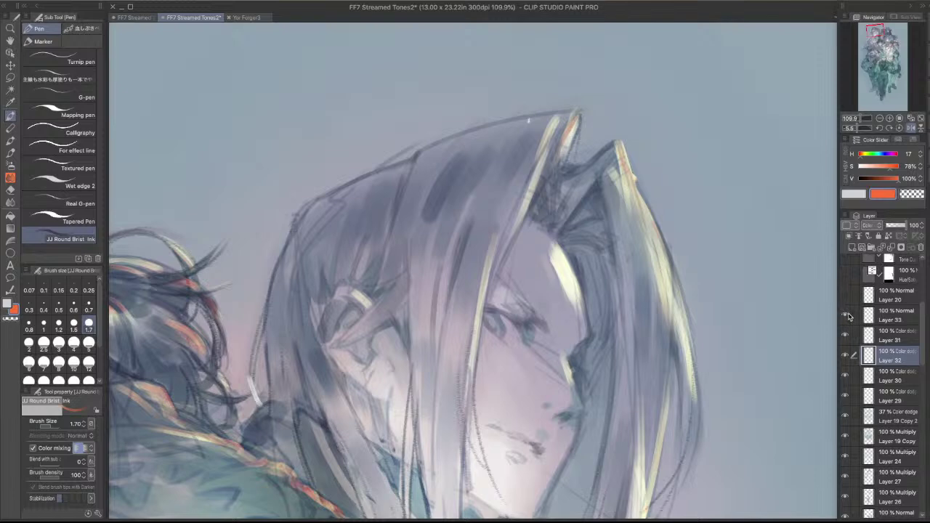
{"action": "scroll", "coordinate": [589, 203], "scroll_direction": "down", "scroll_amount": 3}
{"action": "left_click_drag", "start_coordinate": [595, 309], "coordinate": [695, 174]}
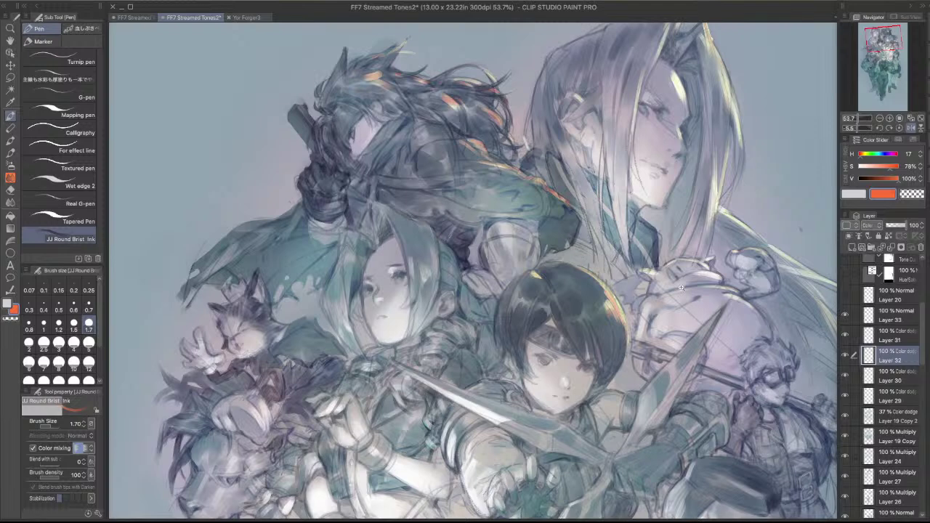
- Trim the highlight at the tip of the long-haired man's front hair lock with JJ Round Brist Ink in transparent colour
{"action": "left_click_drag", "start_coordinate": [684, 175], "coordinate": [557, 314]}
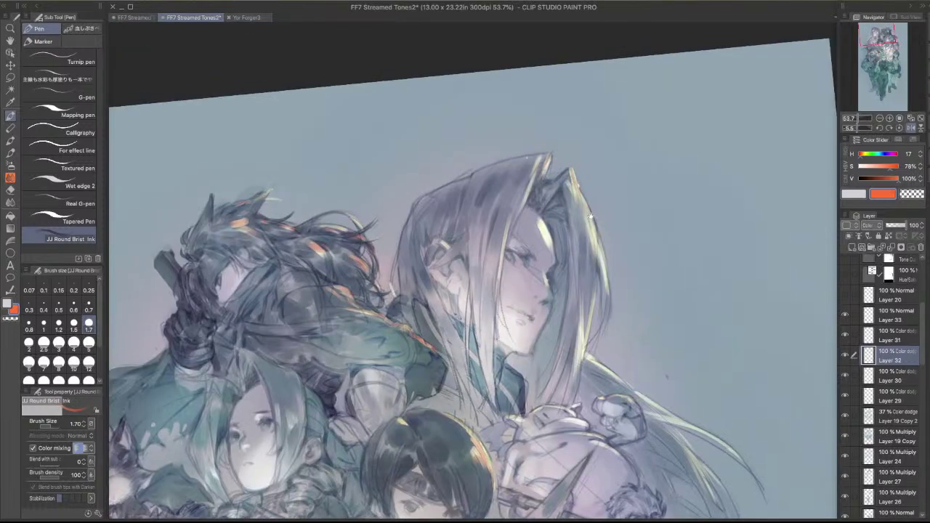
{"action": "left_click", "coordinate": [612, 180], "text": "super"}
{"action": "key", "text": "c"}
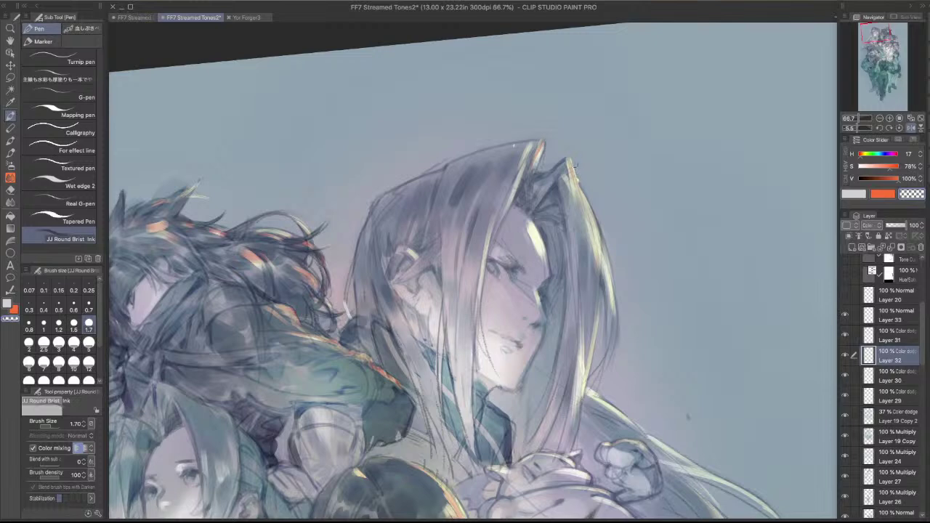
{"action": "left_click_drag", "start_coordinate": [574, 163], "coordinate": [587, 191]}
{"action": "left_click_drag", "start_coordinate": [570, 151], "coordinate": [583, 181]}
{"action": "key", "text": "super+z"}
- Mirror the canvas view and switch to the Dense watercolor brush at size 0.8
{"action": "left_click", "coordinate": [911, 128]}
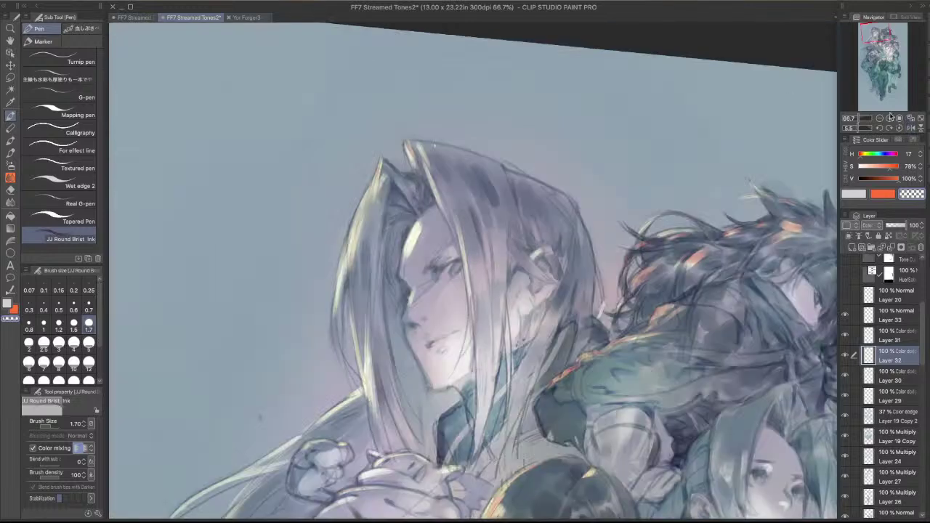
{"action": "key", "text": "b"}
{"action": "left_click_drag", "start_coordinate": [549, 279], "coordinate": [696, 219]}
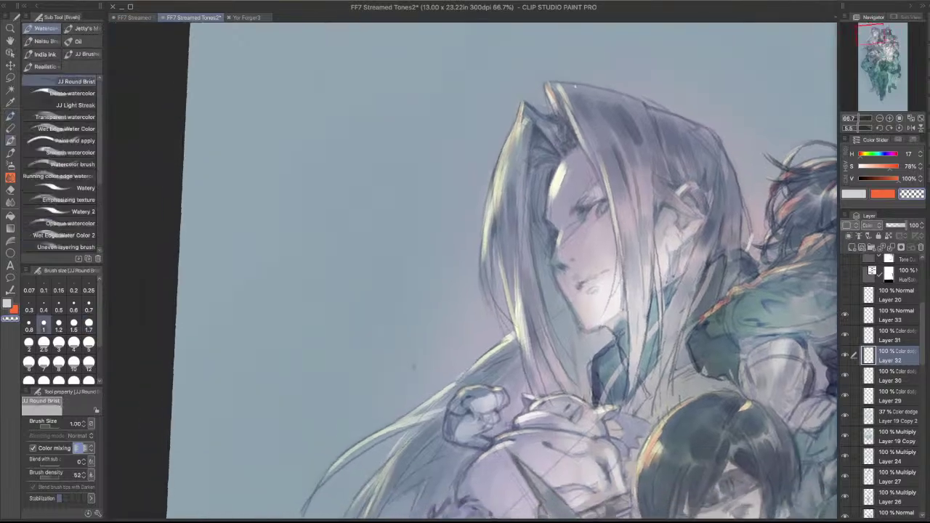
{"action": "key", "text": "."}
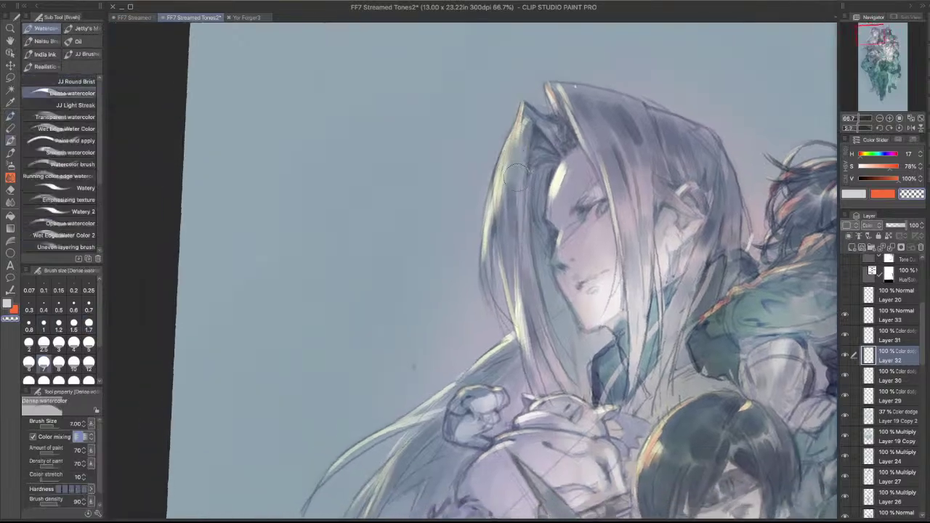
{"action": "key", "text": "["}
{"action": "key", "text": "bracketleft"}
{"action": "key", "text": "bracketleft"}
{"action": "key", "text": "bracketleft"}
{"action": "key", "text": "bracketleft"}
{"action": "key", "text": "bracketleft"}
{"action": "key", "text": "bracketleft"}
{"action": "key", "text": "bracketleft"}
{"action": "key", "text": "bracketleft"}
{"action": "key", "text": "bracketleft"}
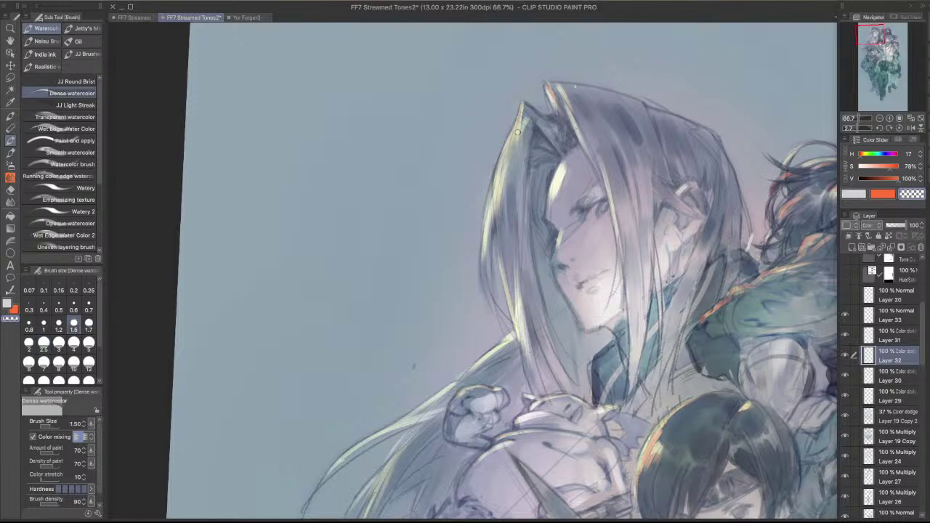
{"action": "key", "text": "bracketleft"}
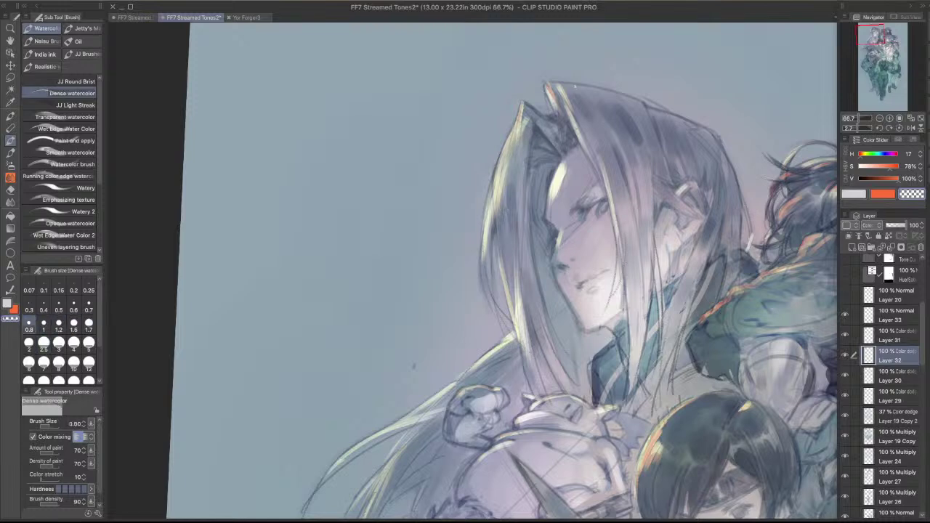
- Paint orange highlight strokes down the long-haired man's front hair lock with Dense watercolor, raising the brush size to 1.5
{"action": "key", "text": "c"}
{"action": "left_click_drag", "start_coordinate": [521, 139], "coordinate": [517, 186]}
{"action": "key", "text": "super+z"}
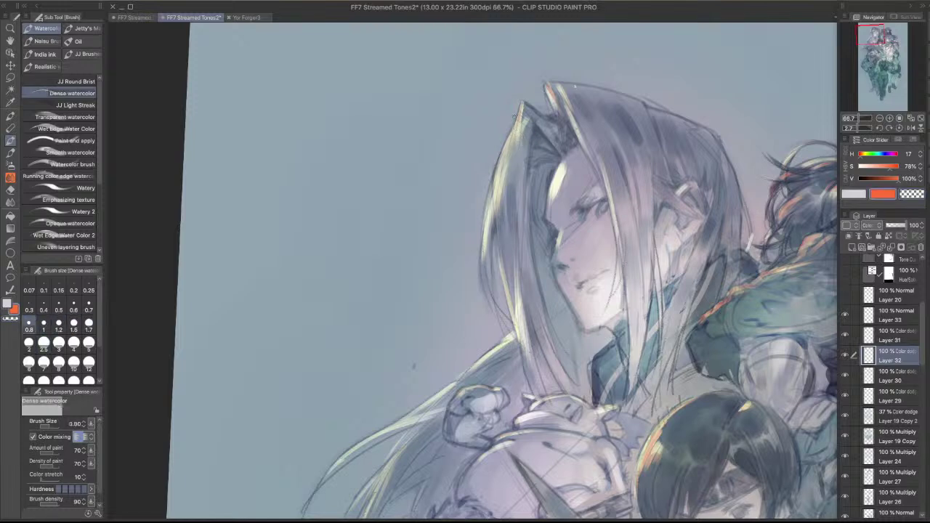
{"action": "key", "text": "bracketright"}
{"action": "key", "text": "bracketright"}
{"action": "key", "text": "bracketright"}
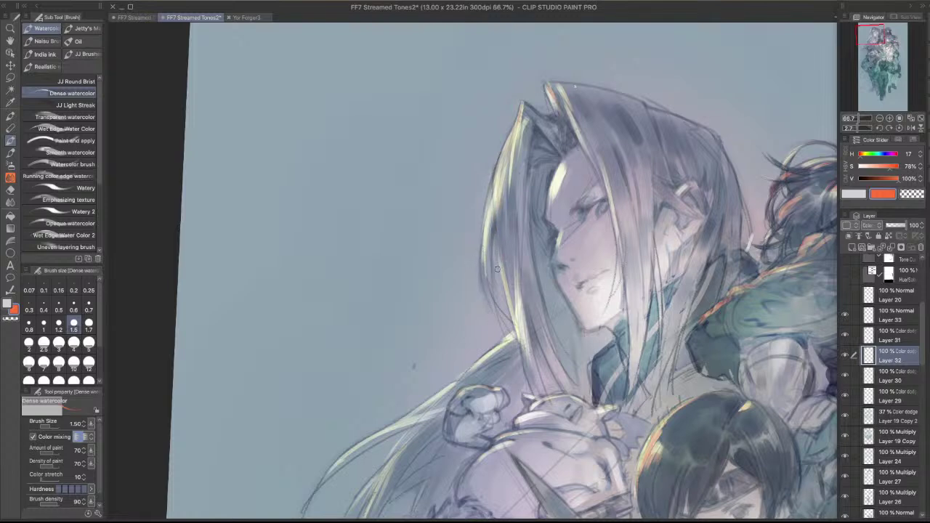
- Try a rim highlight along the lower outer edge of the front hair lock with Dense watercolor
{"action": "key", "text": "super+z"}
{"action": "left_click_drag", "start_coordinate": [486, 237], "coordinate": [483, 304]}
{"action": "key", "text": "super+z"}
{"action": "left_click_drag", "start_coordinate": [488, 227], "coordinate": [484, 300]}
{"action": "key", "text": "super+z"}
- Paint thin highlights on the front lock's outer edge and the strand crossing the forehead with Transparent watercolor at size 1
{"action": "key", "text": "period"}
{"action": "key", "text": "period"}
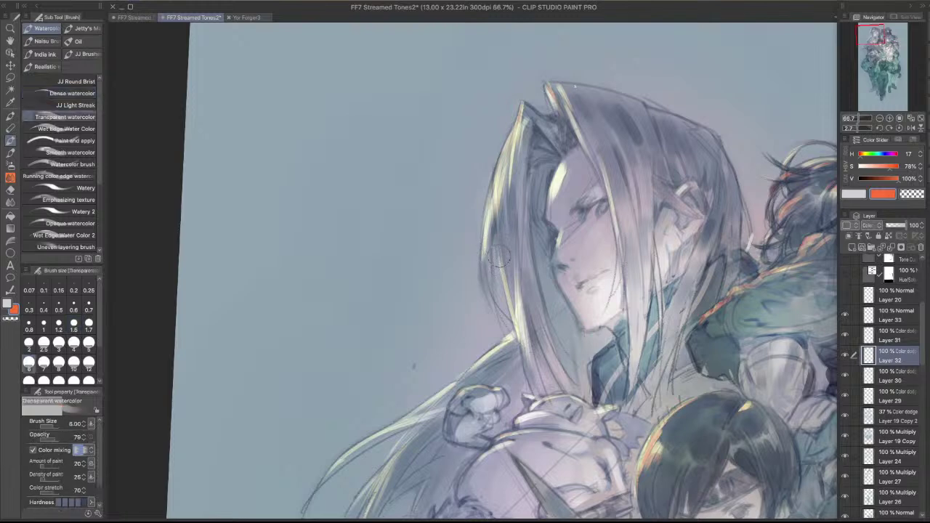
{"action": "key", "text": "bracketleft"}
{"action": "key", "text": "bracketleft"}
{"action": "key", "text": "bracketleft"}
{"action": "key", "text": "bracketleft"}
{"action": "key", "text": "bracketleft"}
{"action": "key", "text": "bracketleft"}
{"action": "key", "text": "bracketleft"}
{"action": "key", "text": "bracketleft"}
{"action": "key", "text": "bracketleft"}
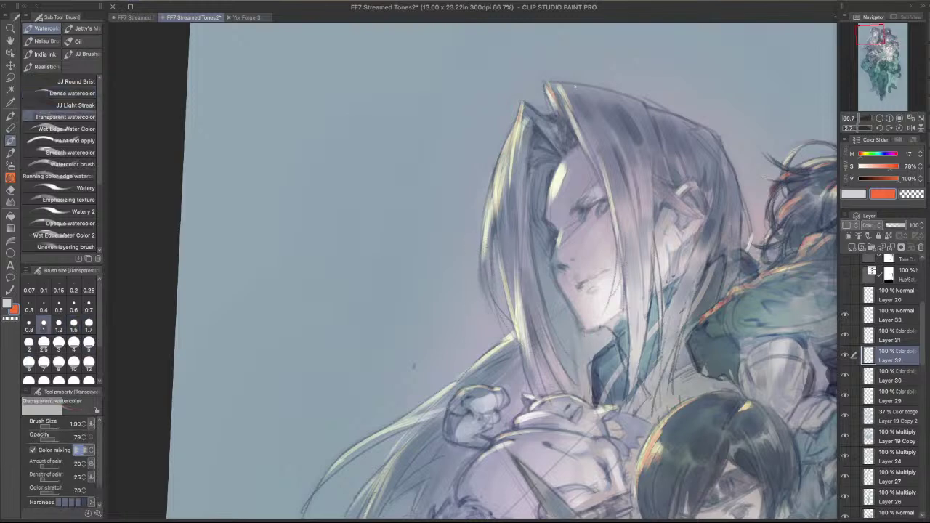
{"action": "left_click_drag", "start_coordinate": [484, 257], "coordinate": [481, 294]}
{"action": "key", "text": "super+z"}
{"action": "left_click_drag", "start_coordinate": [485, 258], "coordinate": [486, 296]}
{"action": "left_click_drag", "start_coordinate": [585, 123], "coordinate": [614, 188]}
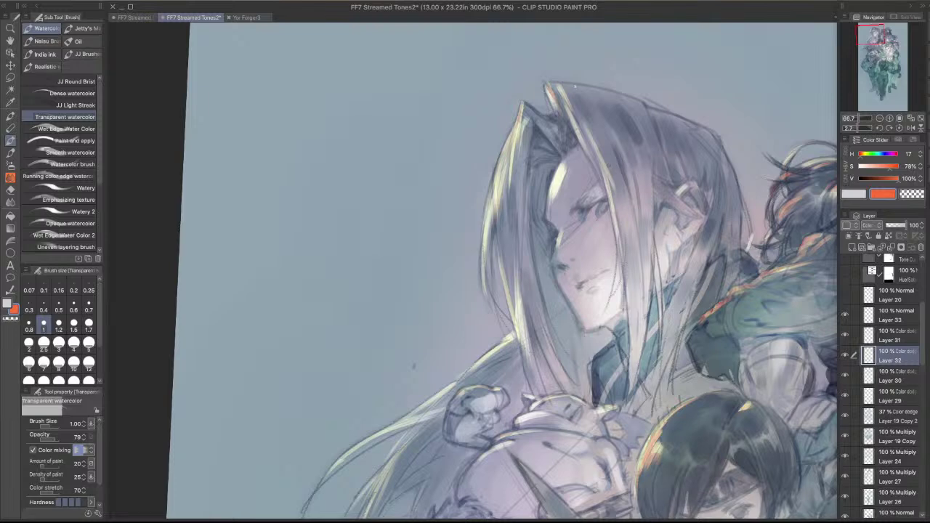
- Try a rim highlight along the front contour of the long-haired man's crown, raising the Transparent watercolor brush size to 1.7
{"action": "left_click_drag", "start_coordinate": [609, 166], "coordinate": [538, 216]}
{"action": "key", "text": "c"}
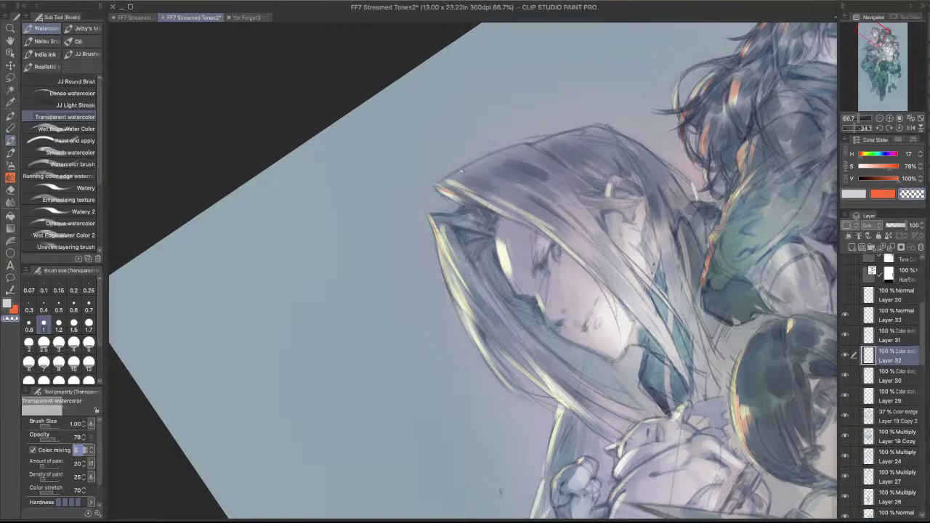
{"action": "key", "text": "c"}
{"action": "left_click_drag", "start_coordinate": [462, 172], "coordinate": [451, 179]}
{"action": "key", "text": "super+z"}
{"action": "left_click_drag", "start_coordinate": [599, 181], "coordinate": [542, 270]}
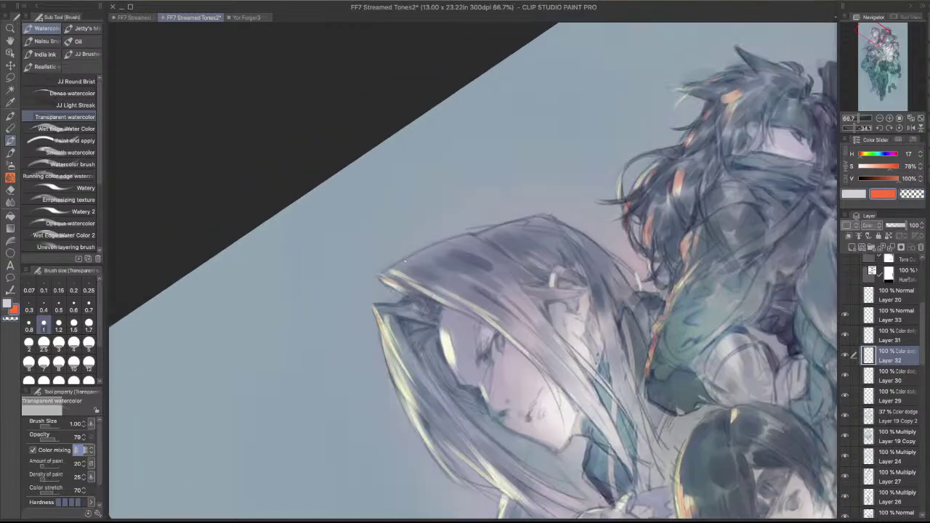
{"action": "key", "text": "bracketright"}
{"action": "key", "text": "bracketright"}
{"action": "key", "text": "bracketright"}
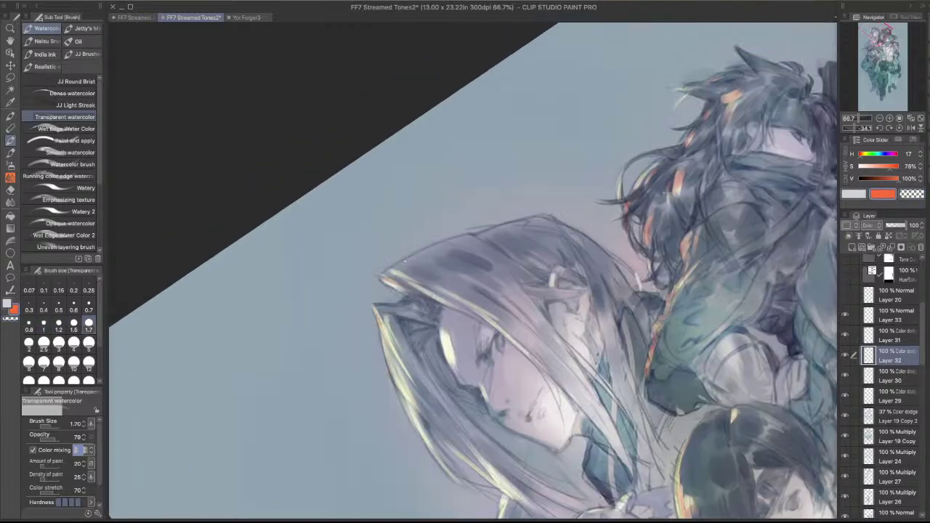
{"action": "mouse_move", "coordinate": [405, 261]}
{"action": "left_mouse_down"}
{"action": "mouse_move", "coordinate": [507, 156]}
{"action": "mouse_move", "coordinate": [512, 105]}
{"action": "mouse_move", "coordinate": [520, 174]}
{"action": "left_mouse_up"}
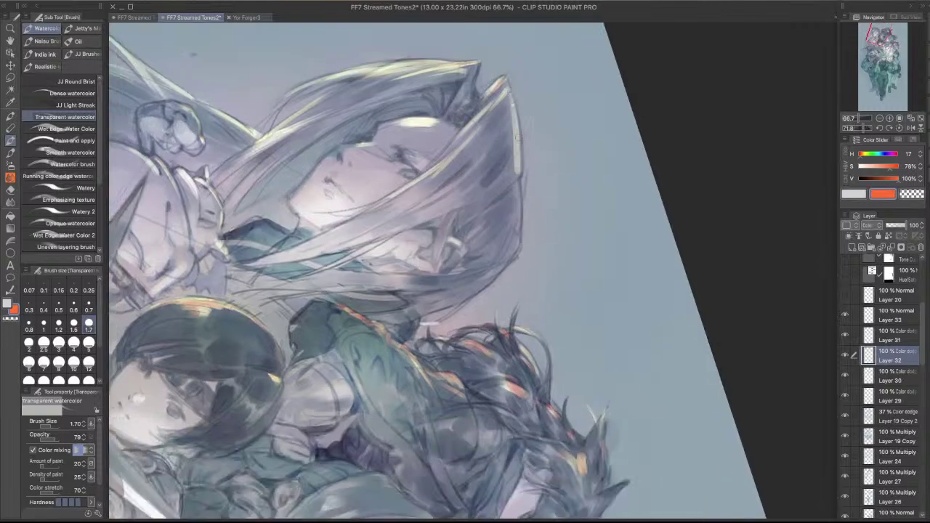
{"action": "key", "text": "super+z"}
- Add small orange highlights to the loose wisps of the dark-haired gunman's hair with Transparent watercolor, reducing the brush size to 0.6
{"action": "mouse_move", "coordinate": [618, 342]}
{"action": "left_mouse_down"}
{"action": "mouse_move", "coordinate": [617, 196]}
{"action": "mouse_move", "coordinate": [559, 134]}
{"action": "left_mouse_up"}
{"action": "key", "text": "c"}
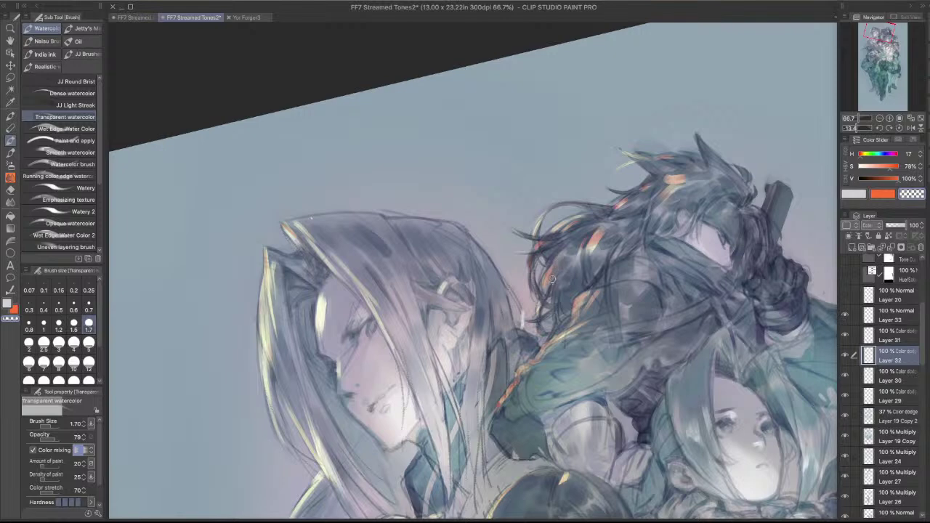
{"action": "key", "text": "c"}
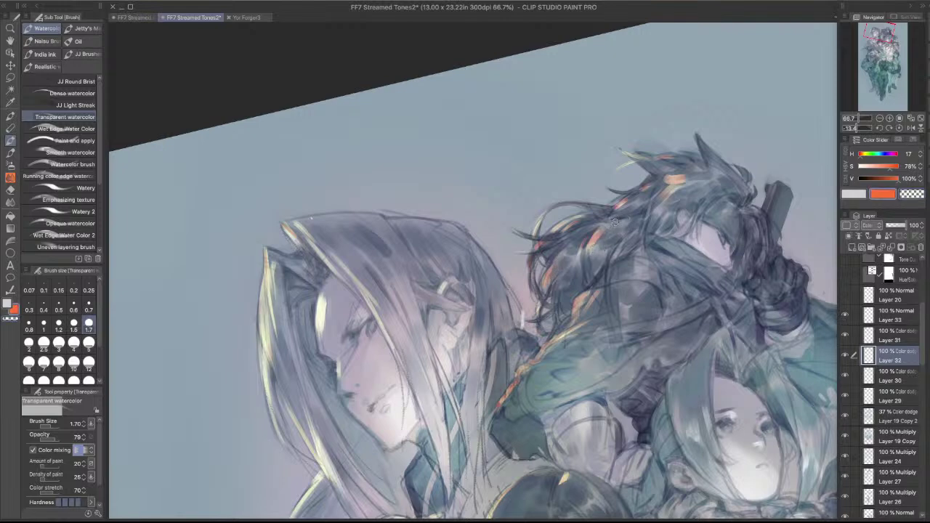
{"action": "key", "text": "bracketleft"}
{"action": "key", "text": "bracketleft"}
{"action": "key", "text": "bracketleft"}
{"action": "key", "text": "bracketleft"}
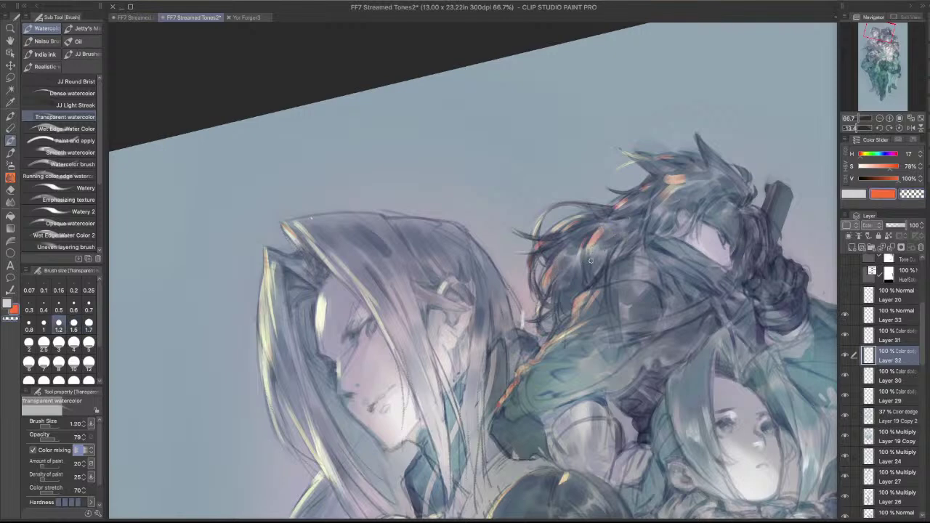
{"action": "left_click_drag", "start_coordinate": [581, 275], "coordinate": [484, 373]}
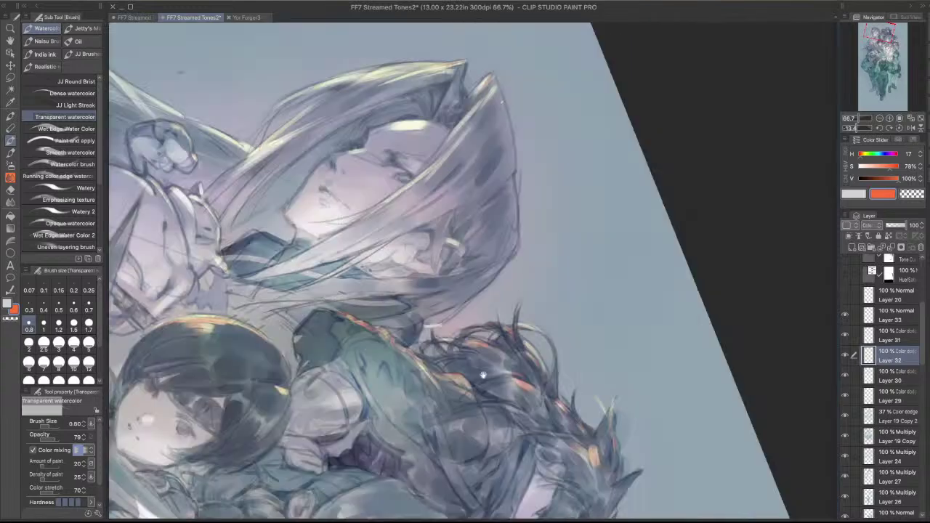
{"action": "left_click_drag", "start_coordinate": [530, 255], "coordinate": [537, 182]}
{"action": "key", "text": "bracketleft"}
{"action": "key", "text": "bracketleft"}
{"action": "key", "text": "bracketleft"}
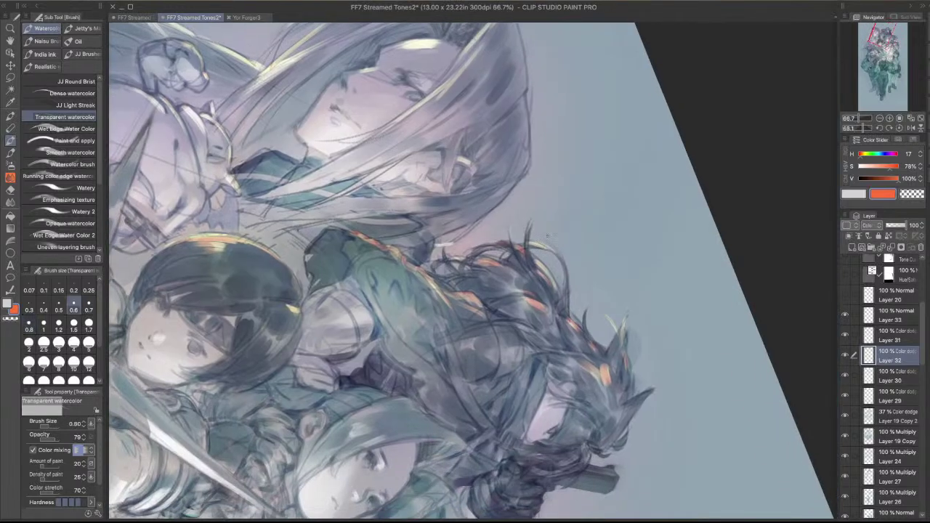
{"action": "key", "text": "bracketright"}
{"action": "key", "text": "bracketright"}
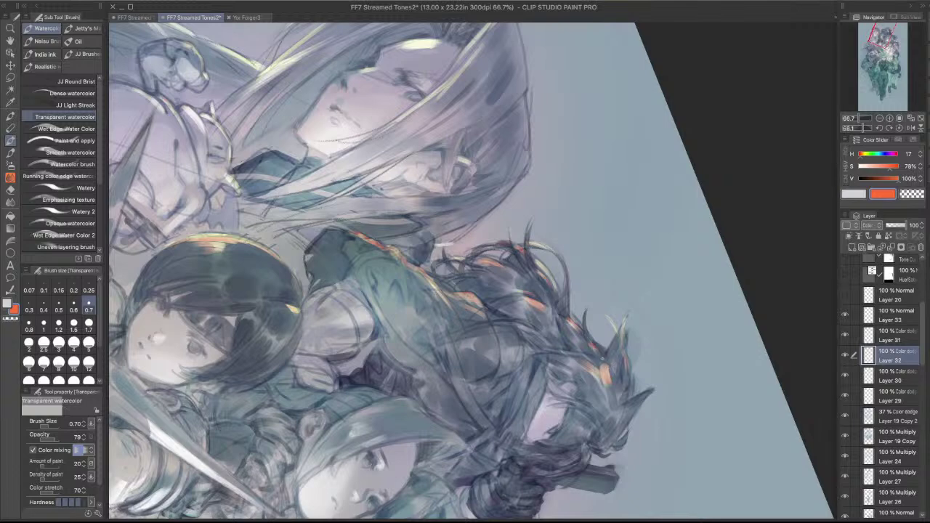
{"action": "key", "text": "bracketright"}
{"action": "key", "text": "bracketleft"}
{"action": "key", "text": "bracketleft"}
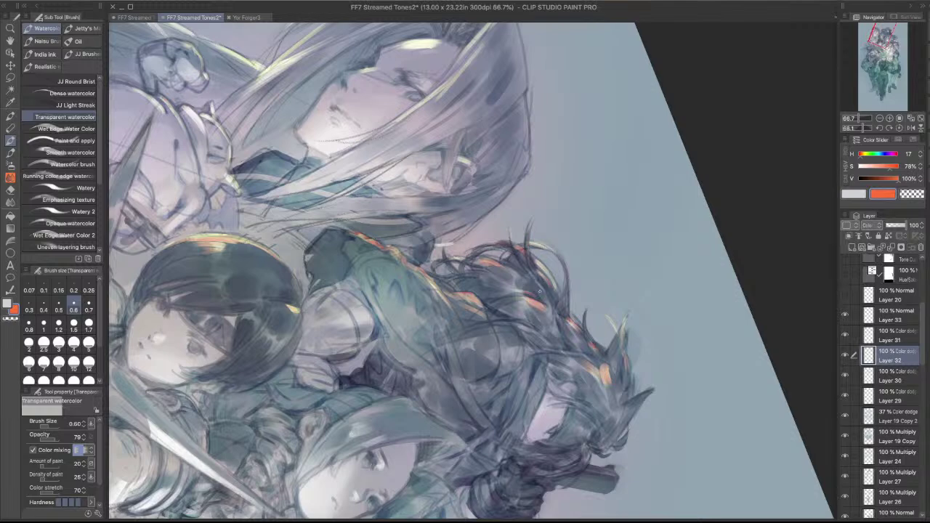
- Refine the orange highlights on the gunman's crown and hair strands with JJ Brush at size 0.8
{"action": "left_click_drag", "start_coordinate": [434, 424], "coordinate": [642, 296]}
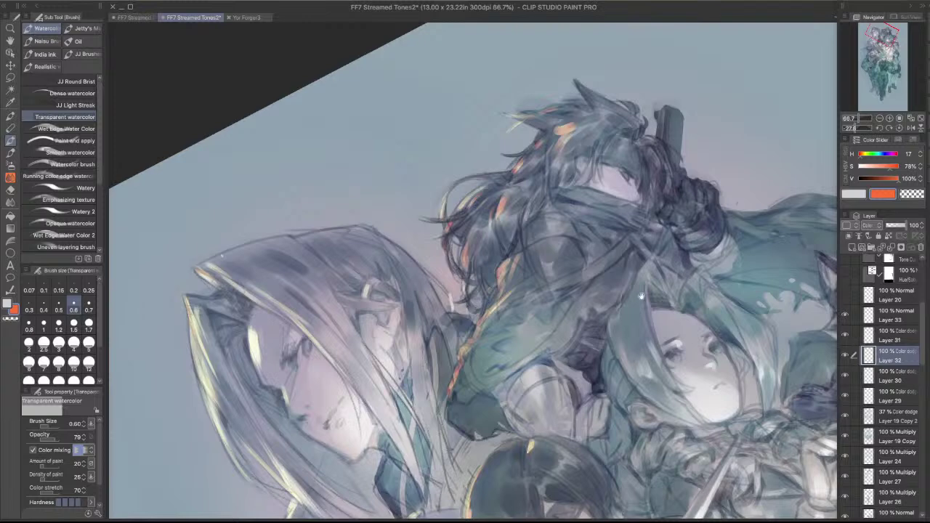
{"action": "key", "text": "b"}
{"action": "key", "text": "c"}
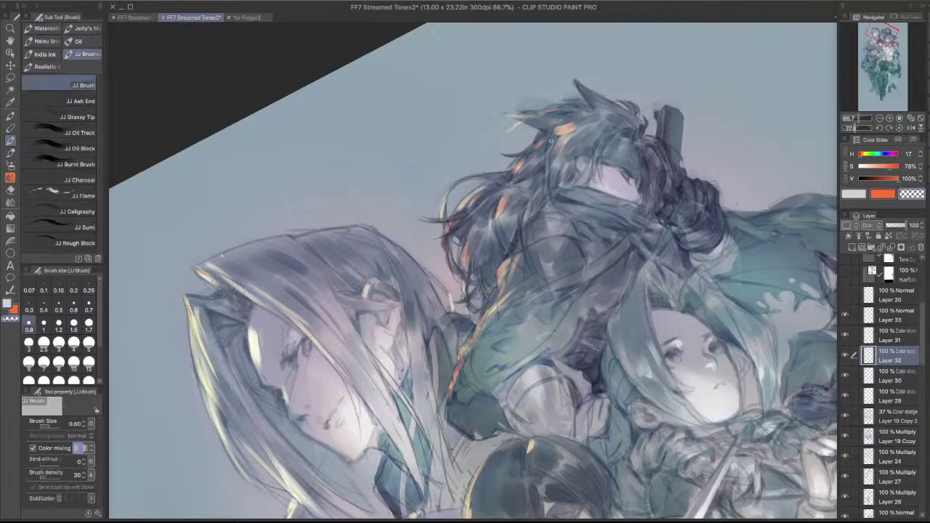
{"action": "key", "text": "c"}
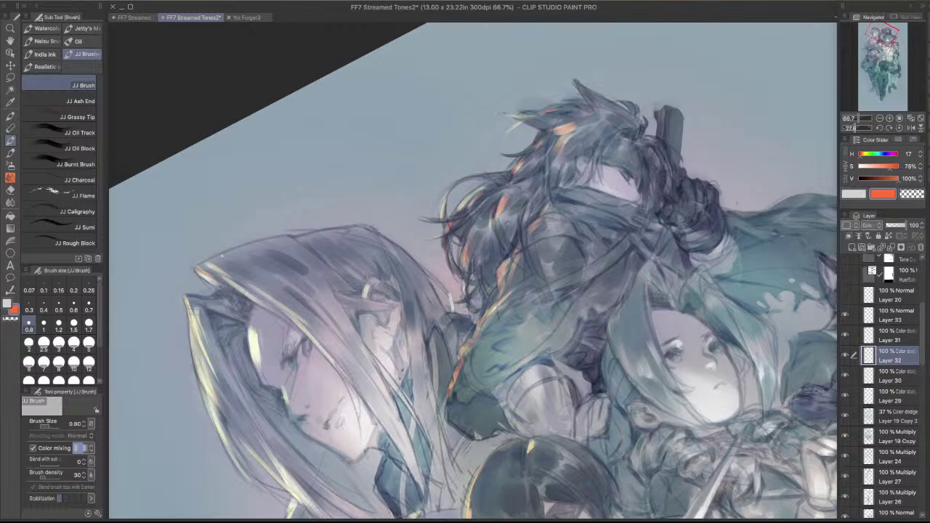
- Rework the gunman's crown highlight by alternating transparent and orange colour, and undo the last three strokes
{"action": "key", "text": "c"}
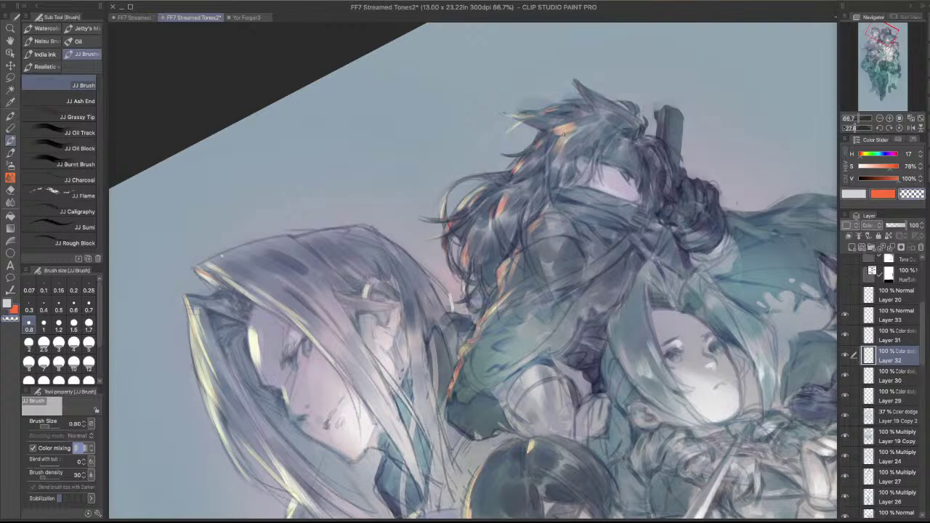
{"action": "mouse_move", "coordinate": [561, 136]}
{"action": "left_mouse_down"}
{"action": "mouse_move", "coordinate": [577, 127]}
{"action": "mouse_move", "coordinate": [561, 122]}
{"action": "mouse_move", "coordinate": [532, 154]}
{"action": "mouse_move", "coordinate": [641, 237]}
{"action": "left_mouse_up"}
{"action": "key", "text": "c"}
{"action": "key", "text": "c"}
{"action": "key", "text": "c"}
{"action": "key", "text": "super+z"}
{"action": "key", "text": "super+z"}
{"action": "key", "text": "super+z"}
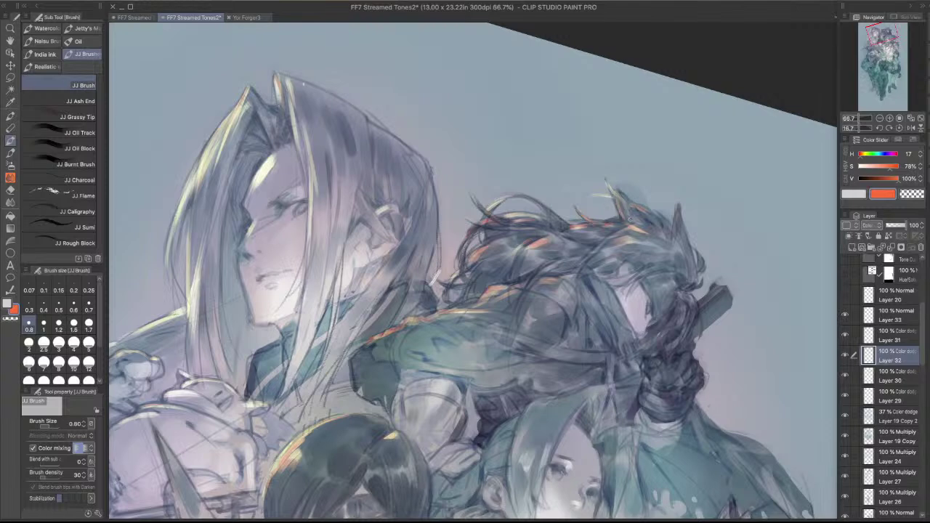
- Extend the orange rim highlight along the gunman's shoulder and adjoining hair strands, raising the JJ Brush size to 1.2
{"action": "mouse_move", "coordinate": [716, 434]}
{"action": "left_mouse_down"}
{"action": "mouse_move", "coordinate": [727, 127]}
{"action": "mouse_move", "coordinate": [714, 103]}
{"action": "left_mouse_up"}
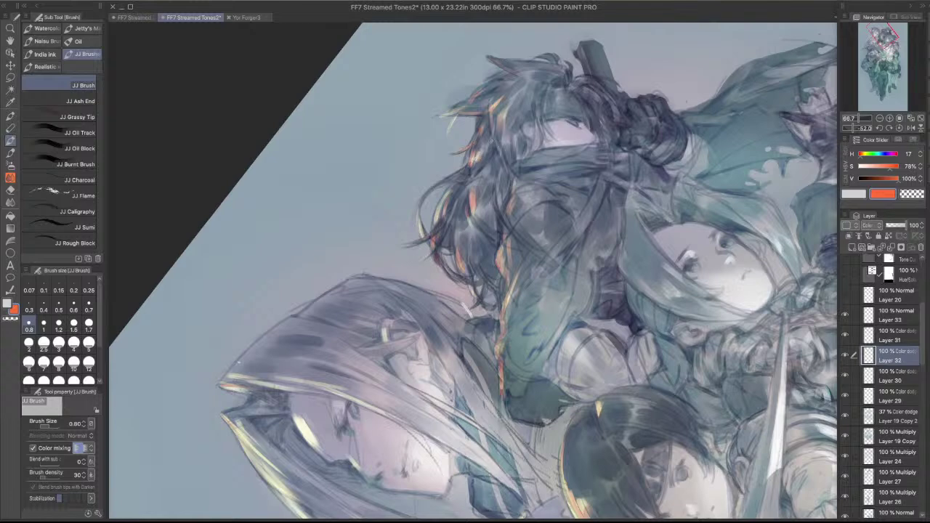
{"action": "left_click_drag", "start_coordinate": [607, 295], "coordinate": [609, 387]}
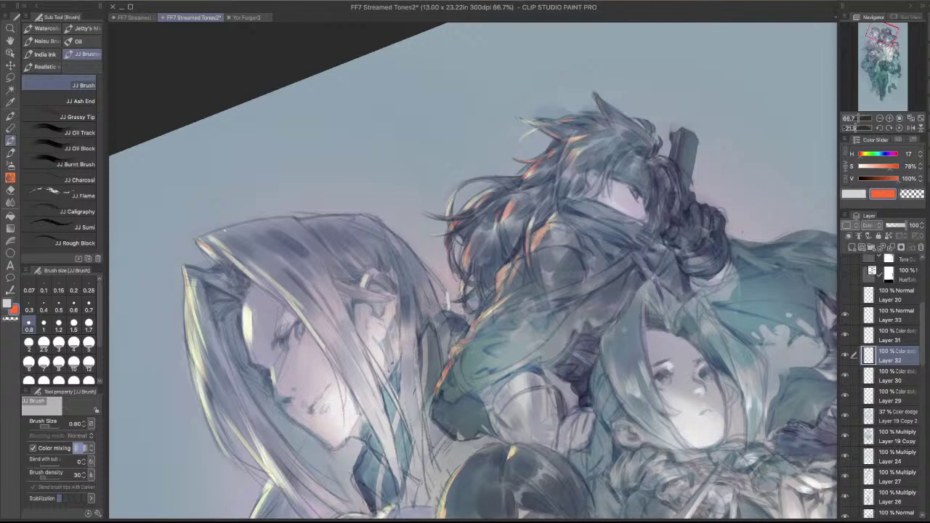
{"action": "left_click", "coordinate": [59, 324]}
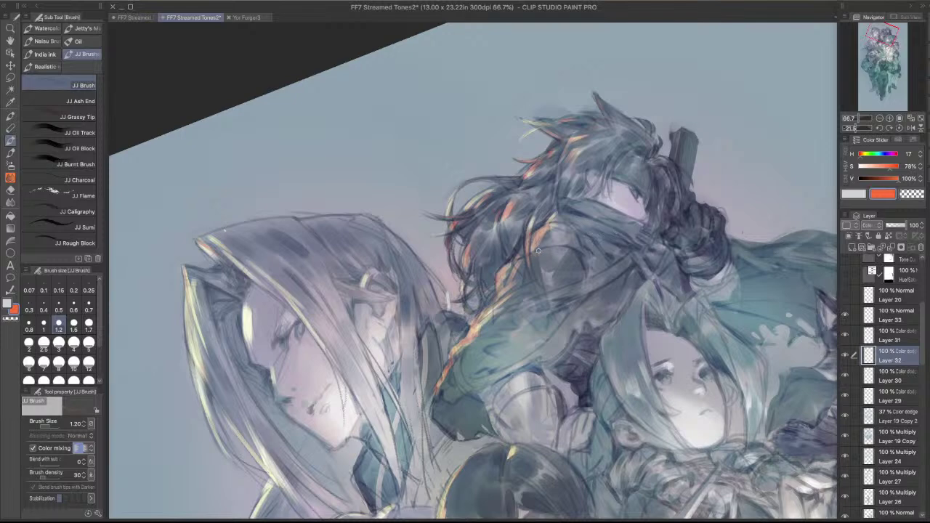
{"action": "left_click_drag", "start_coordinate": [687, 238], "coordinate": [689, 247]}
{"action": "left_click_drag", "start_coordinate": [575, 322], "coordinate": [602, 290]}
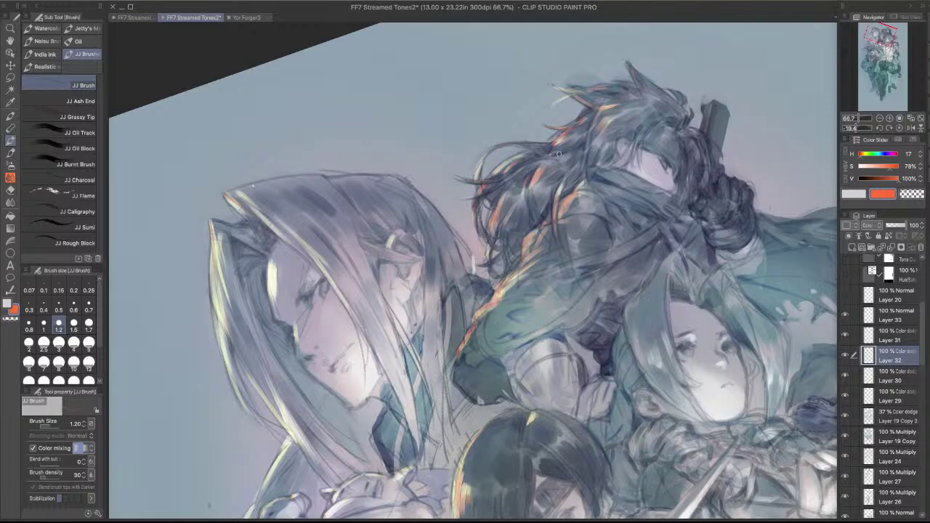
- Add an orange rim highlight to the loose outer strand at the back of the gunman's hair, trying JJ Round Brist Ink
{"action": "left_click_drag", "start_coordinate": [558, 159], "coordinate": [595, 98]}
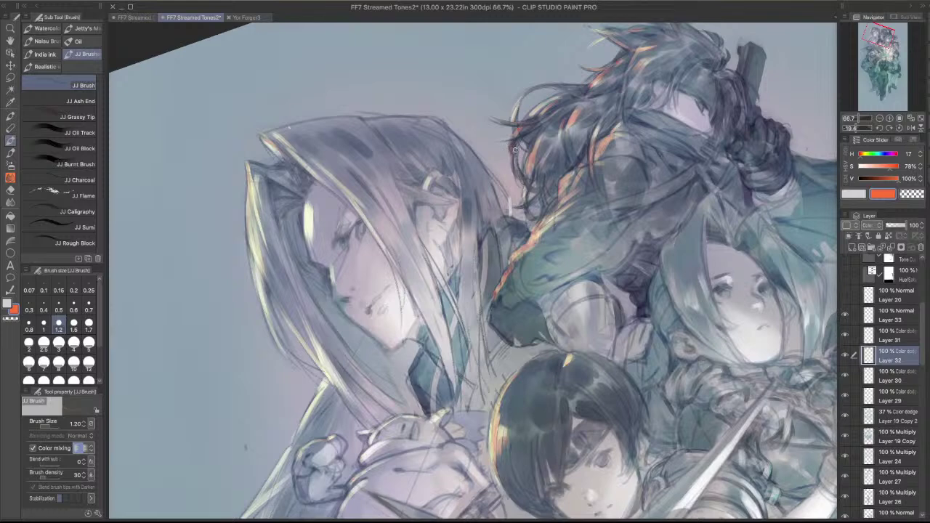
{"action": "key", "text": "p"}
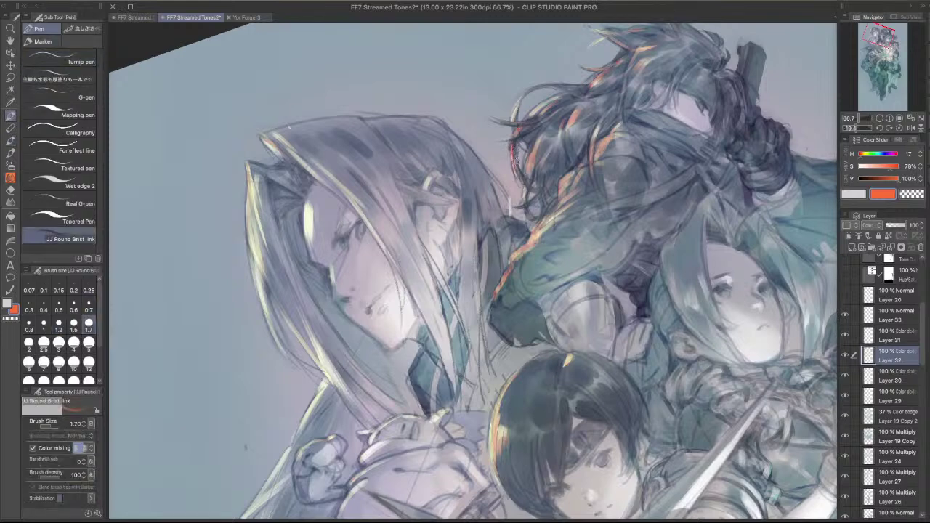
{"action": "left_click_drag", "start_coordinate": [513, 162], "coordinate": [520, 135]}
{"action": "key", "text": "super+z"}
- Rework the orange highlight on the long-haired man's outer front lock, undoing unsatisfactory strokes
{"action": "mouse_move", "coordinate": [257, 222]}
{"action": "left_mouse_down"}
{"action": "mouse_move", "coordinate": [361, 175]}
{"action": "mouse_move", "coordinate": [369, 218]}
{"action": "left_mouse_up"}
{"action": "key", "text": "super+z"}
{"action": "left_click_drag", "start_coordinate": [356, 164], "coordinate": [369, 223]}
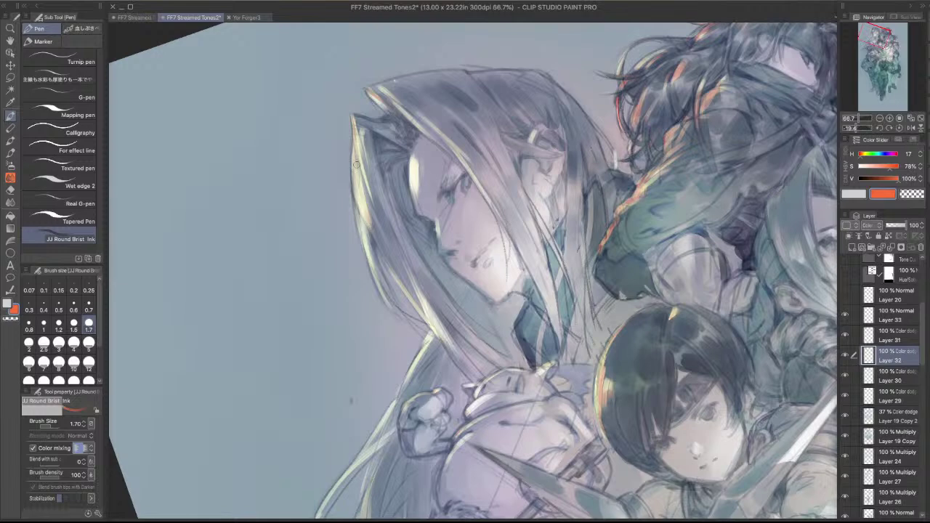
{"action": "key", "text": "c"}
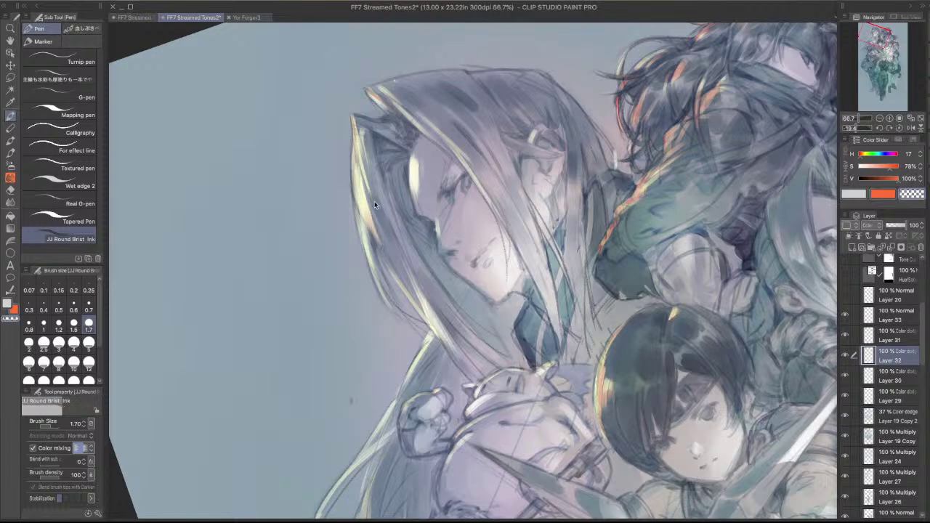
{"action": "key", "text": "super+z"}
{"action": "left_click_drag", "start_coordinate": [371, 230], "coordinate": [364, 213]}
{"action": "left_click_drag", "start_coordinate": [509, 154], "coordinate": [466, 153]}
{"action": "left_click_drag", "start_coordinate": [552, 188], "coordinate": [587, 253]}
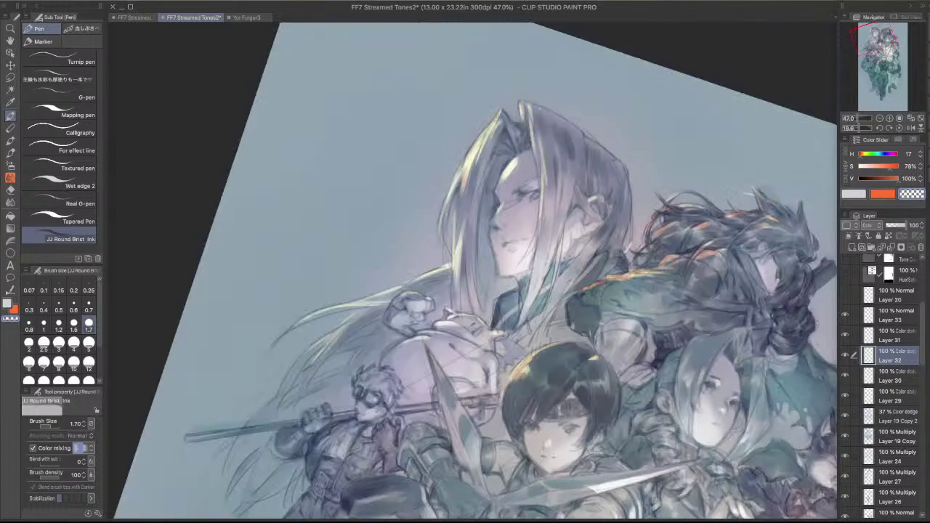
- Paint orange highlights on the long-haired man's forelock beside the parting and on his crown, undoing and redrawing trial strokes
{"action": "key", "text": "c"}
{"action": "left_click_drag", "start_coordinate": [532, 129], "coordinate": [543, 194]}
{"action": "key", "text": "super+z"}
{"action": "mouse_move", "coordinate": [526, 122]}
{"action": "left_mouse_down"}
{"action": "mouse_move", "coordinate": [538, 157]}
{"action": "mouse_move", "coordinate": [533, 148]}
{"action": "left_mouse_up"}
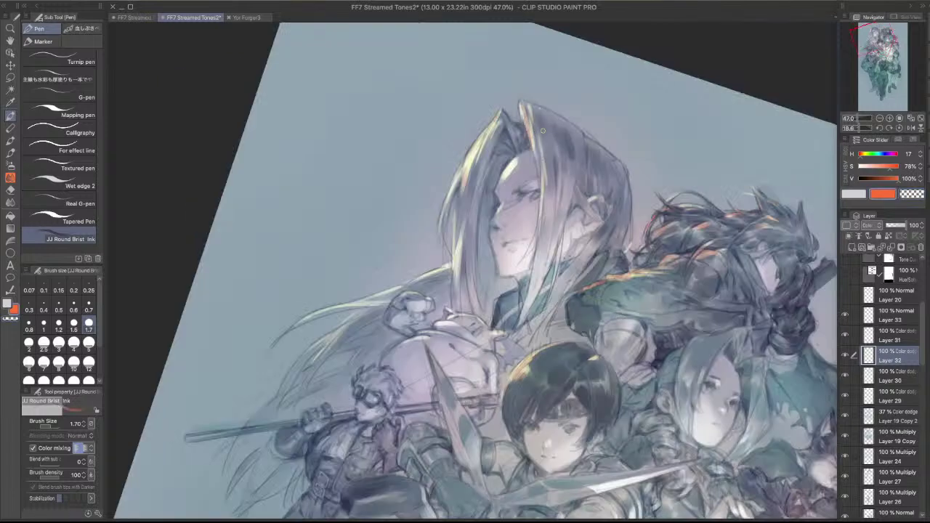
{"action": "key", "text": "super+z"}
{"action": "mouse_move", "coordinate": [522, 107]}
{"action": "left_mouse_down"}
{"action": "mouse_move", "coordinate": [532, 138]}
{"action": "mouse_move", "coordinate": [542, 133]}
{"action": "mouse_move", "coordinate": [546, 180]}
{"action": "left_mouse_up"}
{"action": "key", "text": "super+z"}
{"action": "mouse_move", "coordinate": [543, 135]}
{"action": "left_mouse_down"}
{"action": "mouse_move", "coordinate": [548, 182]}
{"action": "mouse_move", "coordinate": [555, 160]}
{"action": "mouse_move", "coordinate": [560, 171]}
{"action": "left_mouse_up"}
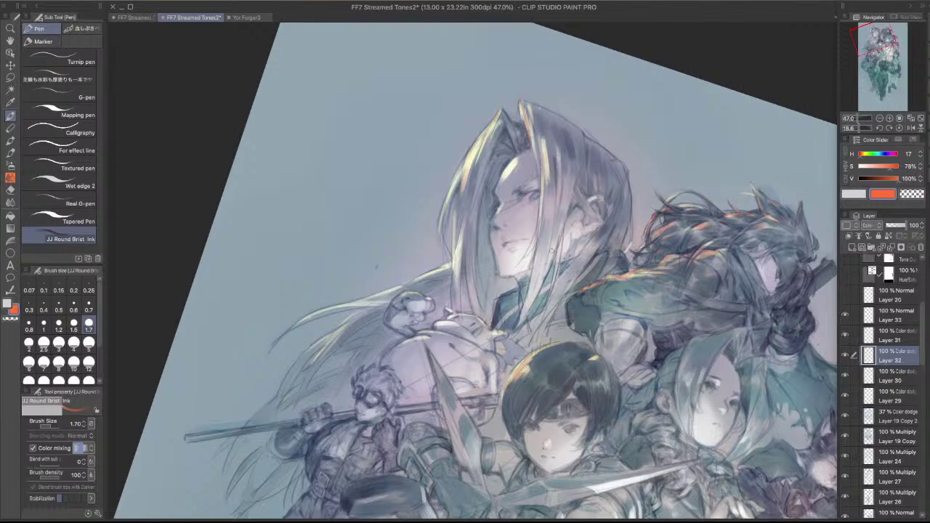
{"action": "key", "text": "super+z"}
{"action": "left_click_drag", "start_coordinate": [590, 136], "coordinate": [631, 197]}
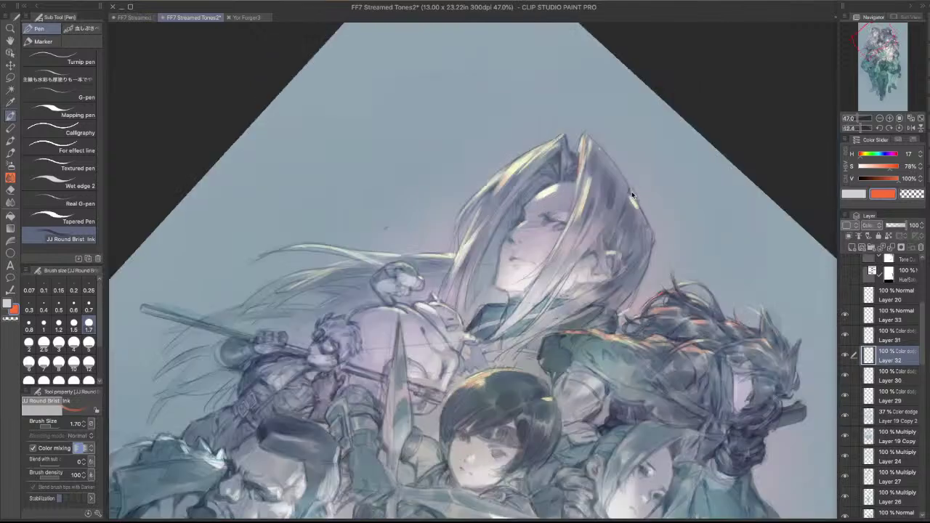
- Erase the bright highlight on the crown of the bob-haired girl's hair with transparent colour
{"action": "key", "text": "c"}
{"action": "left_click_drag", "start_coordinate": [646, 165], "coordinate": [436, 218]}
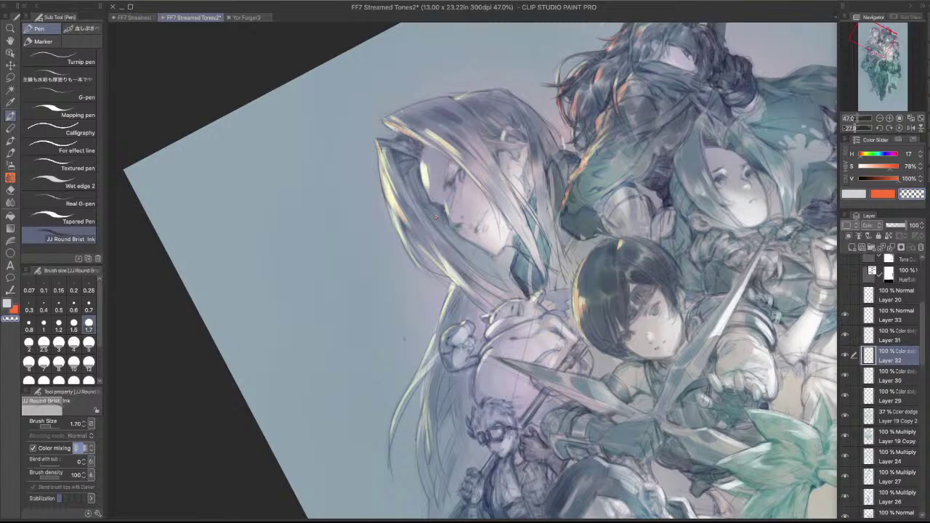
{"action": "key", "text": "c"}
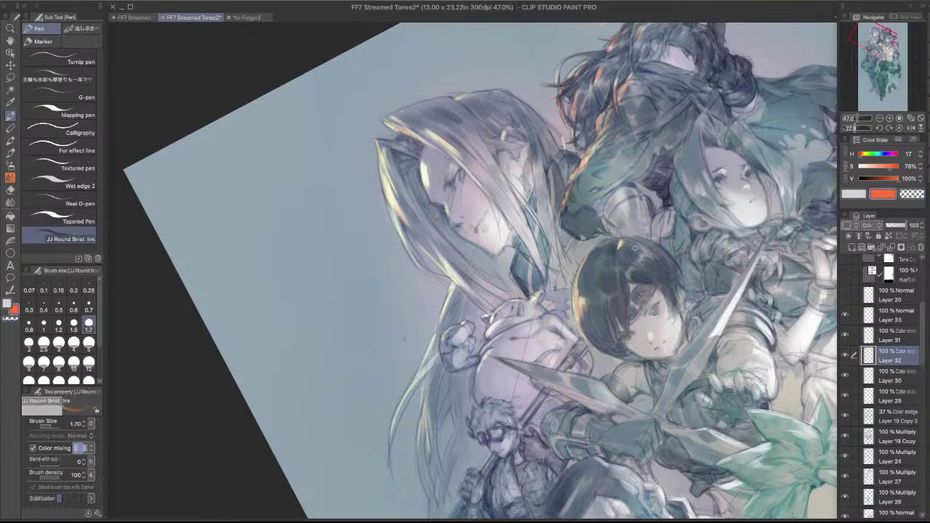
{"action": "key", "text": "c"}
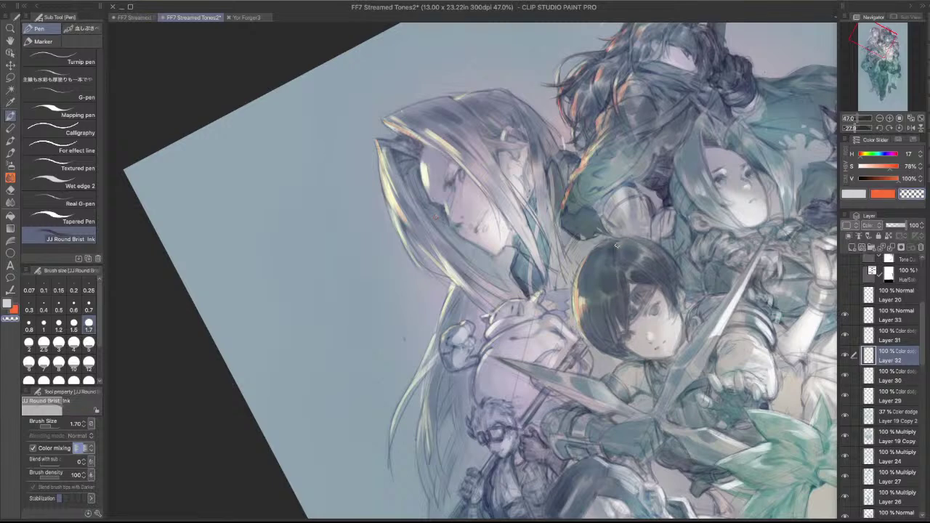
{"action": "key", "text": "c"}
- Reduce the brush size to 1 and paint a thin warm rim along the outline of the bob-haired girl's hair
{"action": "key", "text": "bracketleft"}
{"action": "key", "text": "bracketleft"}
{"action": "key", "text": "bracketleft"}
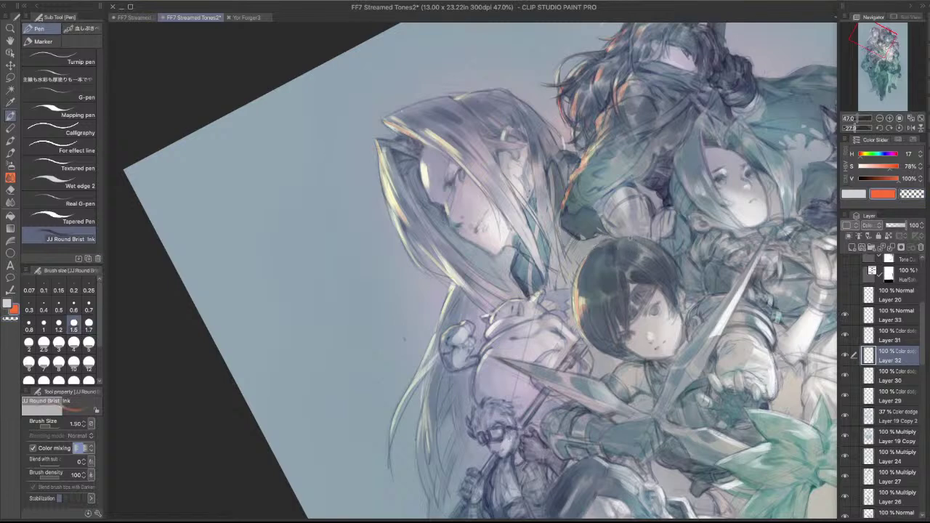
{"action": "scroll", "coordinate": [586, 258], "scroll_direction": "up", "scroll_amount": 2}
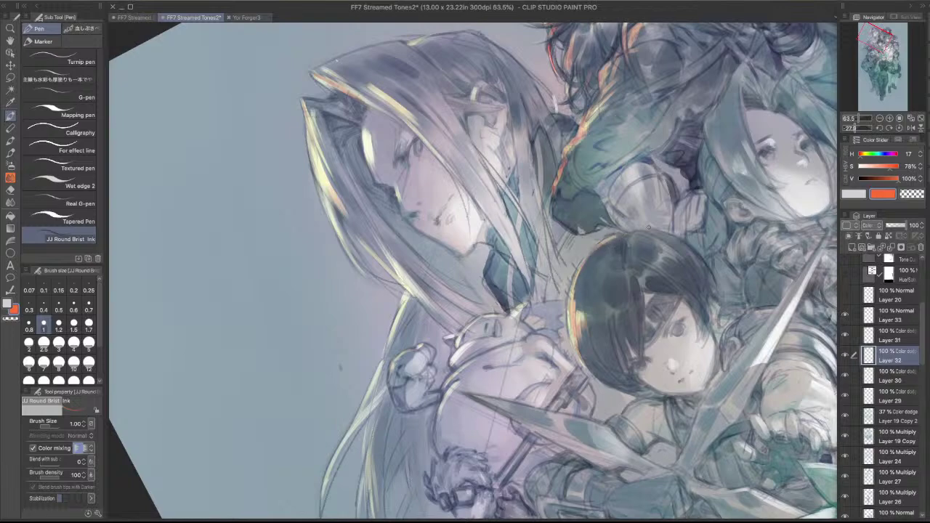
{"action": "left_click_drag", "start_coordinate": [596, 407], "coordinate": [591, 184]}
{"action": "scroll", "coordinate": [606, 257], "scroll_direction": "down", "scroll_amount": 3}
{"action": "scroll", "coordinate": [470, 192], "scroll_direction": "up", "scroll_amount": 4}
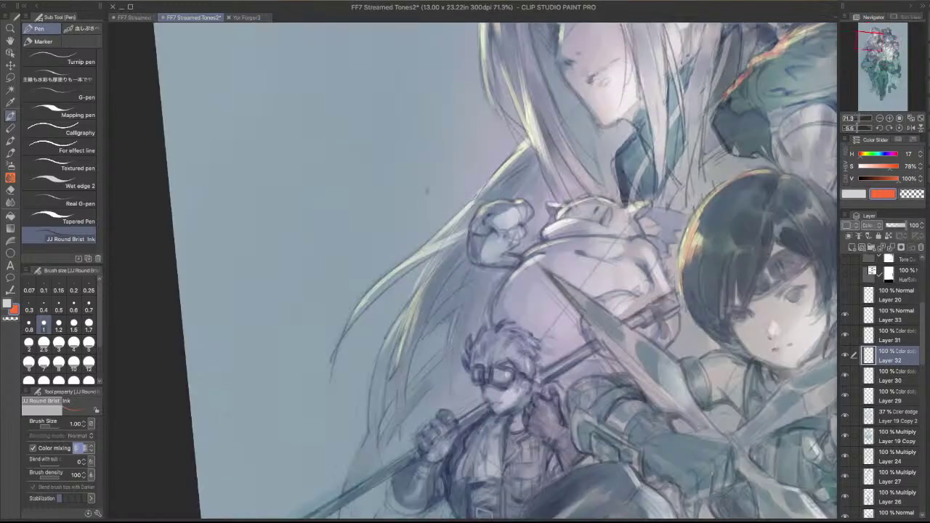
- Brighten the long-haired man's strands flowing behind his shoulder with warm highlights, and undo the last stroke
{"action": "left_click_drag", "start_coordinate": [469, 207], "coordinate": [529, 158]}
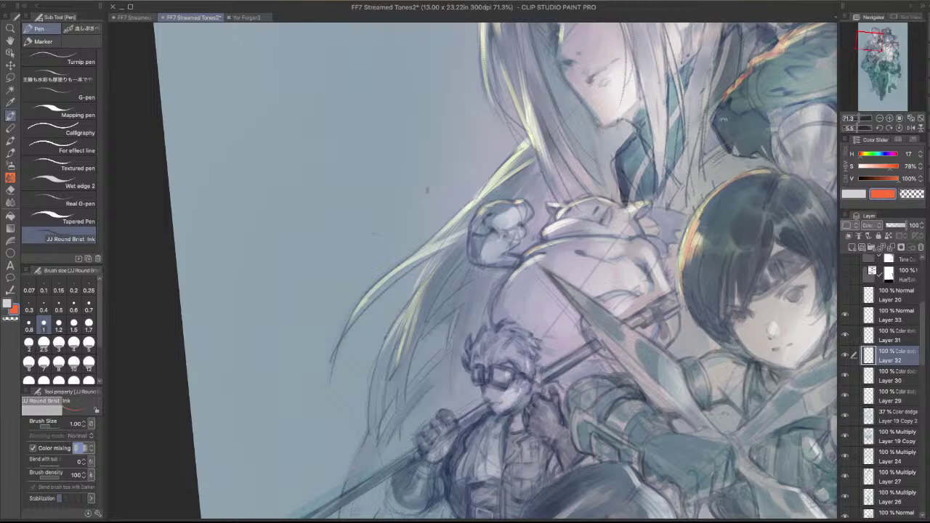
{"action": "left_click_drag", "start_coordinate": [724, 120], "coordinate": [677, 222]}
{"action": "scroll", "coordinate": [676, 222], "scroll_direction": "down", "scroll_amount": 3}
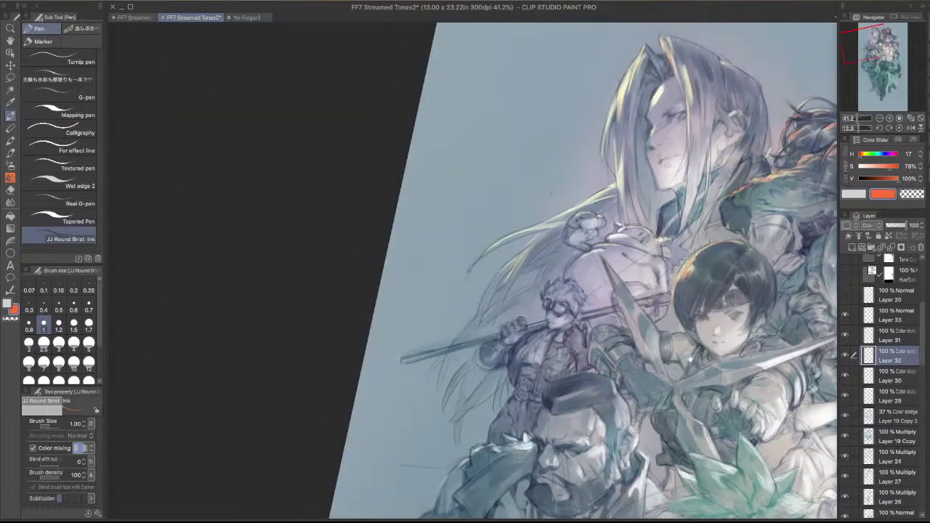
{"action": "left_click_drag", "start_coordinate": [660, 382], "coordinate": [680, 322]}
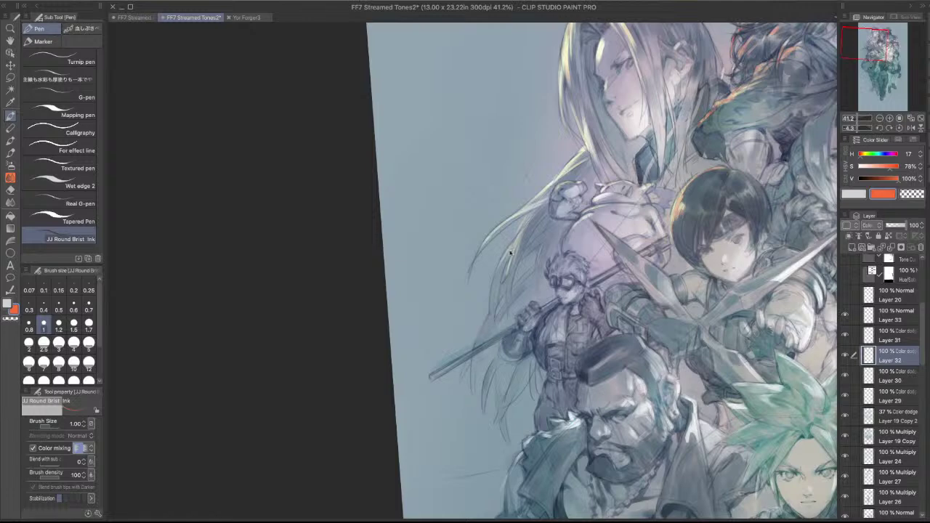
{"action": "left_click_drag", "start_coordinate": [511, 250], "coordinate": [498, 283]}
{"action": "key", "text": "super+z"}
{"action": "left_click_drag", "start_coordinate": [633, 83], "coordinate": [621, 197]}
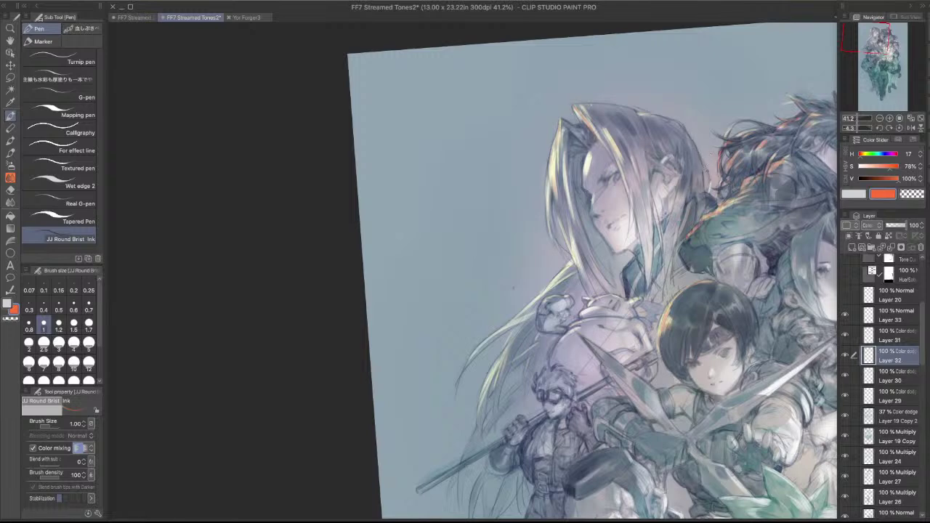
{"action": "left_click_drag", "start_coordinate": [708, 149], "coordinate": [654, 149]}
{"action": "left_click_drag", "start_coordinate": [770, 212], "coordinate": [678, 213]}
{"action": "left_click_drag", "start_coordinate": [626, 264], "coordinate": [612, 205]}
{"action": "scroll", "coordinate": [611, 203], "scroll_direction": "up", "scroll_amount": 4}
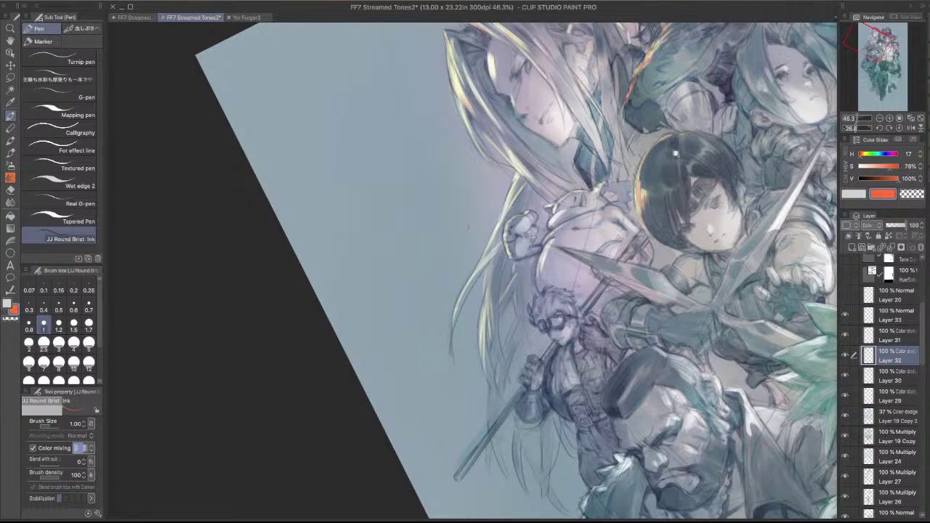
{"action": "left_click_drag", "start_coordinate": [679, 155], "coordinate": [673, 220]}
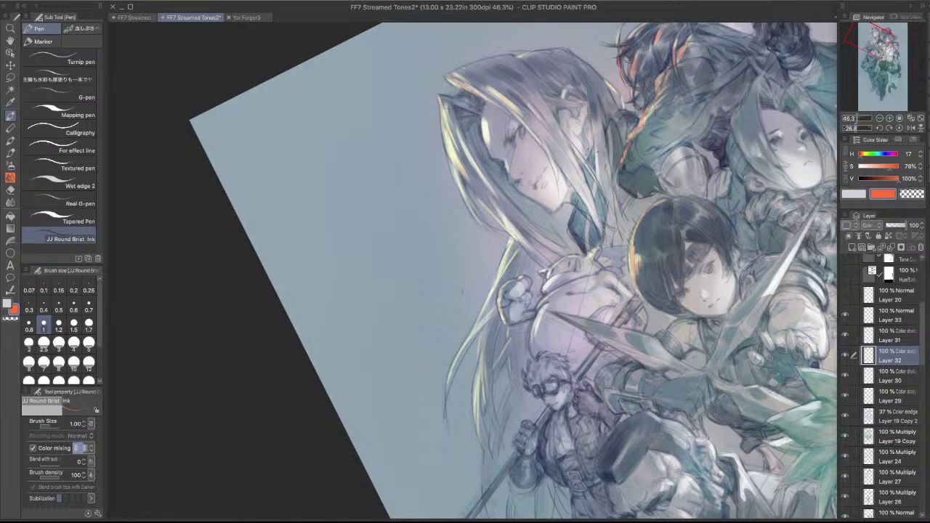
{"action": "key", "text": "super+z"}
- Mirror the canvas view and extend the orange rim highlight around the tip of the gunman's cape, undoing one stroke
{"action": "left_click", "coordinate": [911, 128]}
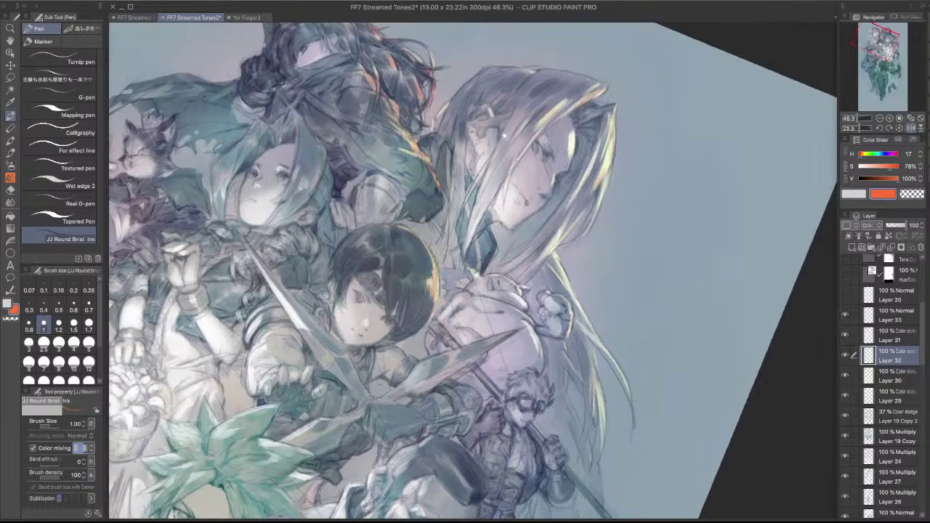
{"action": "left_click_drag", "start_coordinate": [504, 134], "coordinate": [549, 144]}
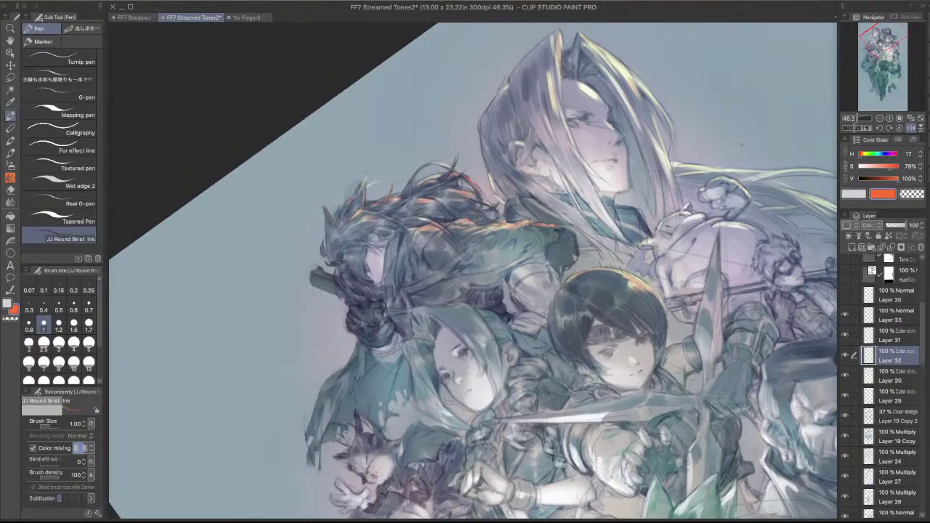
{"action": "mouse_move", "coordinate": [525, 227]}
{"action": "left_mouse_down"}
{"action": "mouse_move", "coordinate": [504, 237]}
{"action": "mouse_move", "coordinate": [490, 228]}
{"action": "mouse_move", "coordinate": [505, 213]}
{"action": "left_mouse_up"}
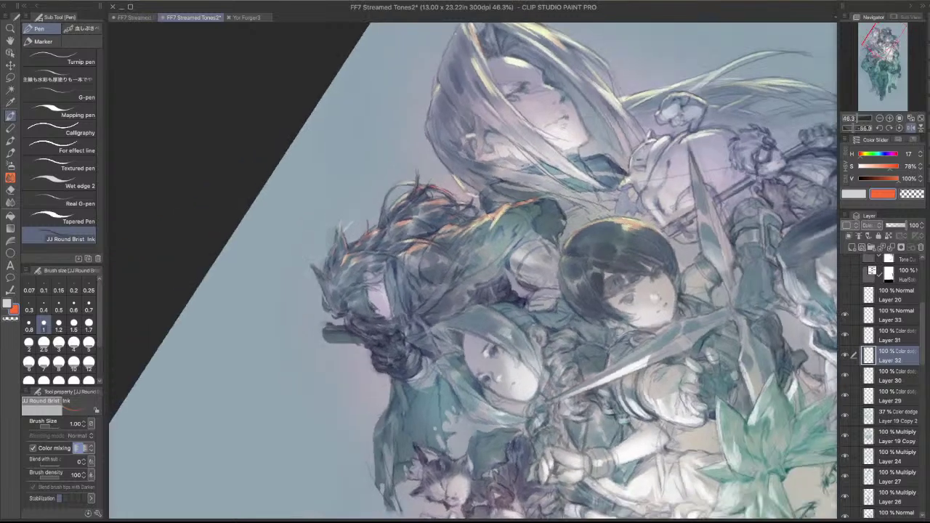
{"action": "left_click_drag", "start_coordinate": [619, 258], "coordinate": [608, 325]}
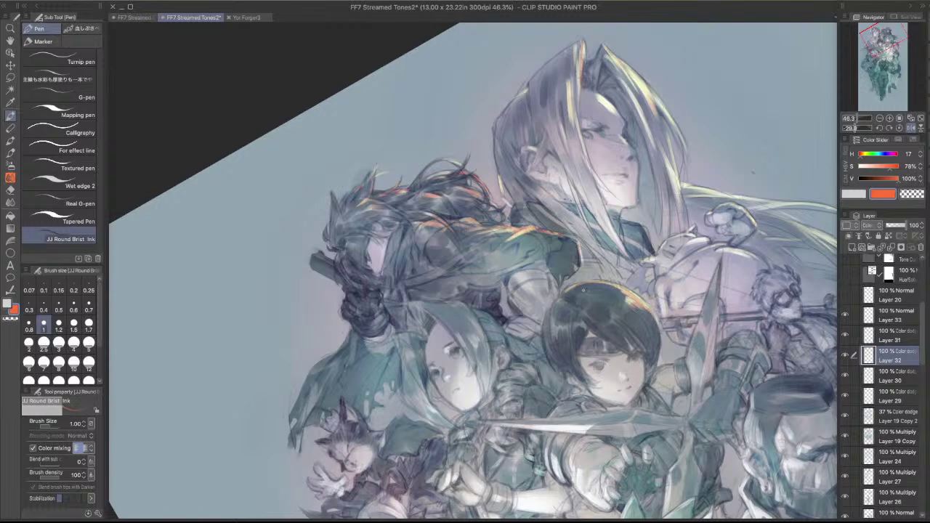
{"action": "left_click_drag", "start_coordinate": [701, 286], "coordinate": [667, 390]}
{"action": "scroll", "coordinate": [628, 278], "scroll_direction": "up", "scroll_amount": 3}
{"action": "left_click_drag", "start_coordinate": [558, 299], "coordinate": [552, 324]}
{"action": "key", "text": "super+z"}
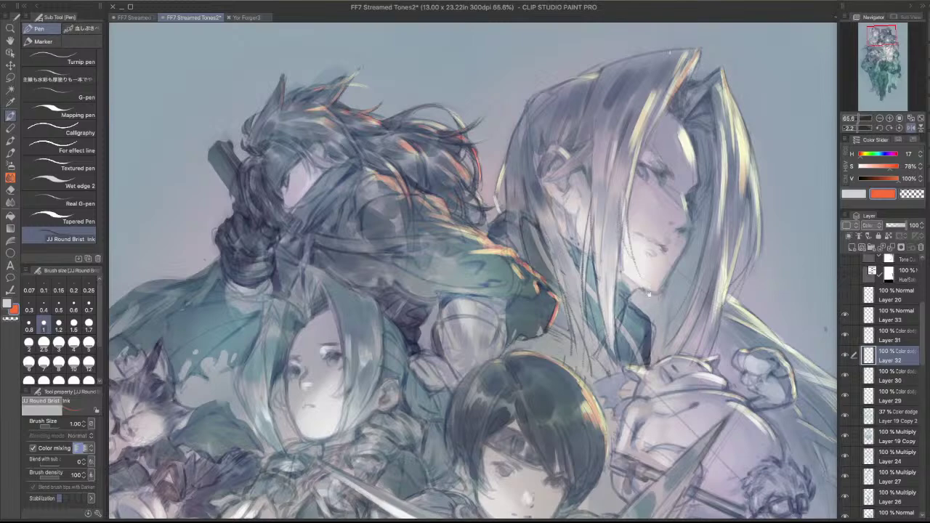
{"action": "left_click_drag", "start_coordinate": [444, 233], "coordinate": [490, 235]}
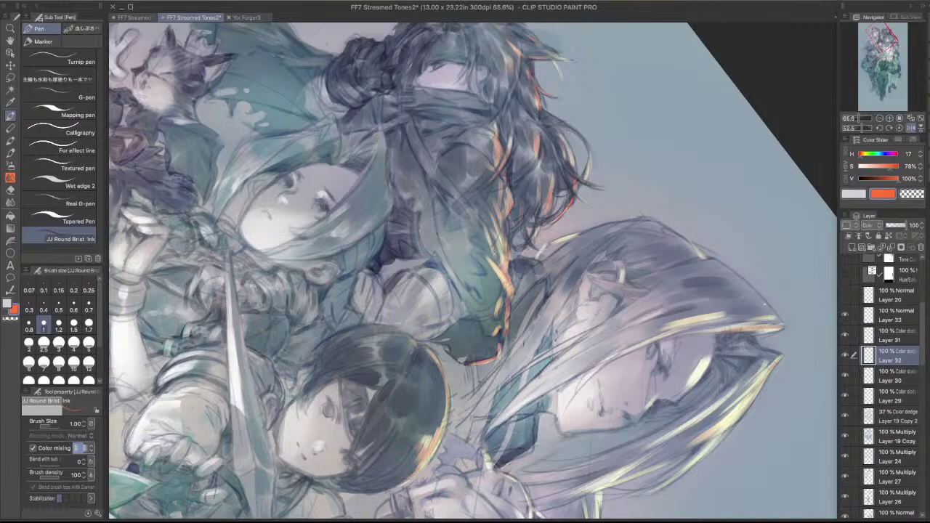
{"action": "left_click_drag", "start_coordinate": [617, 126], "coordinate": [406, 206]}
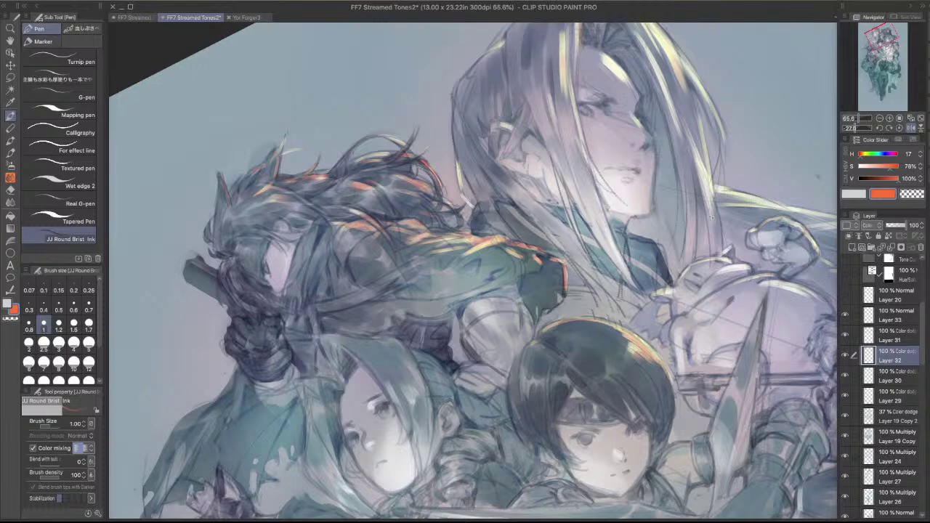
{"action": "left_click_drag", "start_coordinate": [710, 217], "coordinate": [576, 417]}
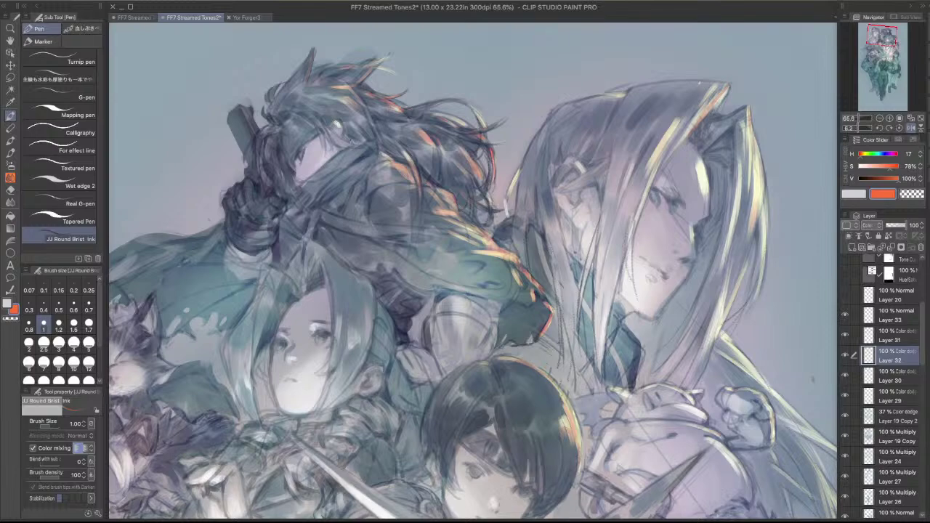
- Paint a warm rim highlight along the round pale creature's back at brush size 1.7, undoing and repeating the stroke
{"action": "scroll", "coordinate": [564, 138], "scroll_direction": "down", "scroll_amount": 3}
{"action": "scroll", "coordinate": [619, 170], "scroll_direction": "up", "scroll_amount": 2}
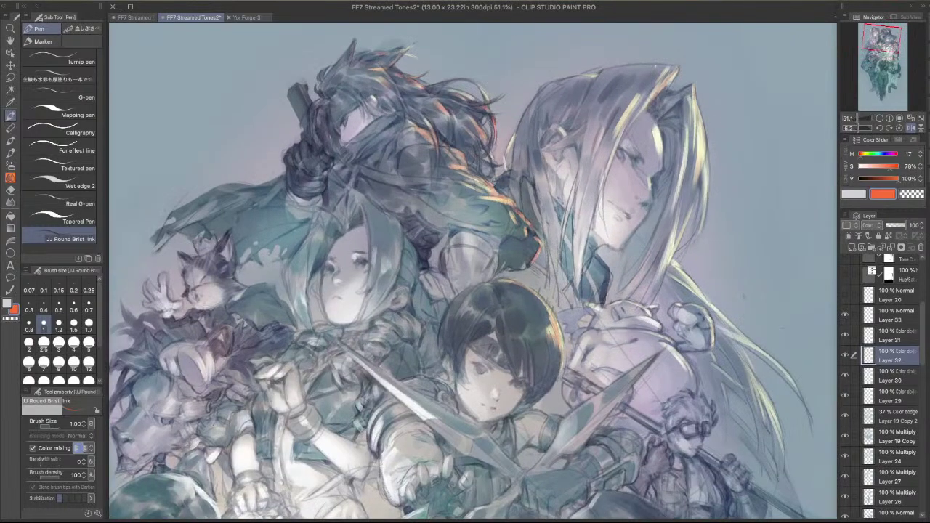
{"action": "left_click_drag", "start_coordinate": [720, 282], "coordinate": [696, 179]}
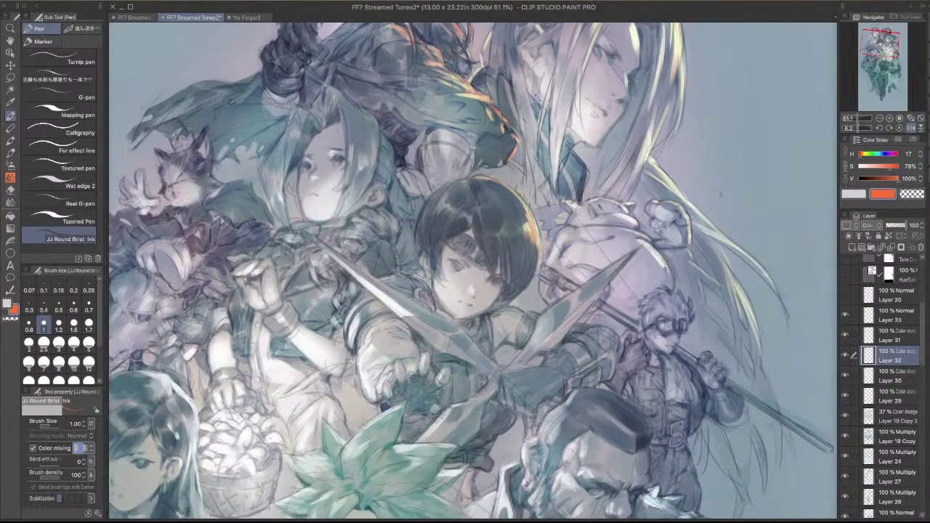
{"action": "key", "text": "bracketright"}
{"action": "key", "text": "bracketright"}
{"action": "key", "text": "bracketright"}
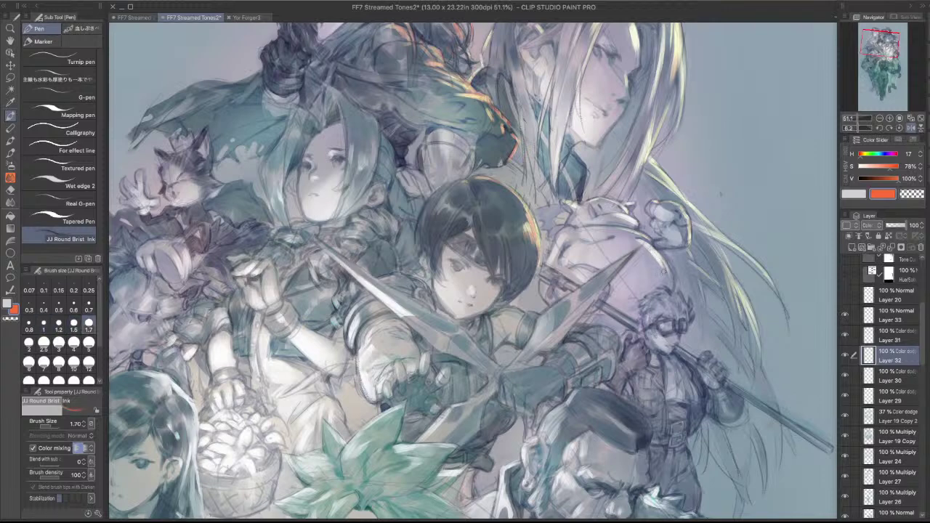
{"action": "left_click_drag", "start_coordinate": [652, 249], "coordinate": [669, 282]}
{"action": "key", "text": "super+z"}
{"action": "key", "text": "super+z"}
{"action": "left_click_drag", "start_coordinate": [652, 250], "coordinate": [669, 282]}
- Touch up the warm highlights around the creature's back and the gunman's cape, and restore the unmirrored canvas view
{"action": "key", "text": "c"}
{"action": "key", "text": "c"}
{"action": "mouse_move", "coordinate": [634, 238]}
{"action": "left_mouse_down"}
{"action": "mouse_move", "coordinate": [655, 262]}
{"action": "mouse_move", "coordinate": [603, 149]}
{"action": "mouse_move", "coordinate": [512, 109]}
{"action": "mouse_move", "coordinate": [505, 136]}
{"action": "left_mouse_up"}
{"action": "key", "text": "super+z"}
{"action": "left_click_drag", "start_coordinate": [527, 97], "coordinate": [517, 112]}
{"action": "mouse_move", "coordinate": [676, 107]}
{"action": "left_mouse_down"}
{"action": "mouse_move", "coordinate": [604, 279]}
{"action": "mouse_move", "coordinate": [637, 395]}
{"action": "left_mouse_up"}
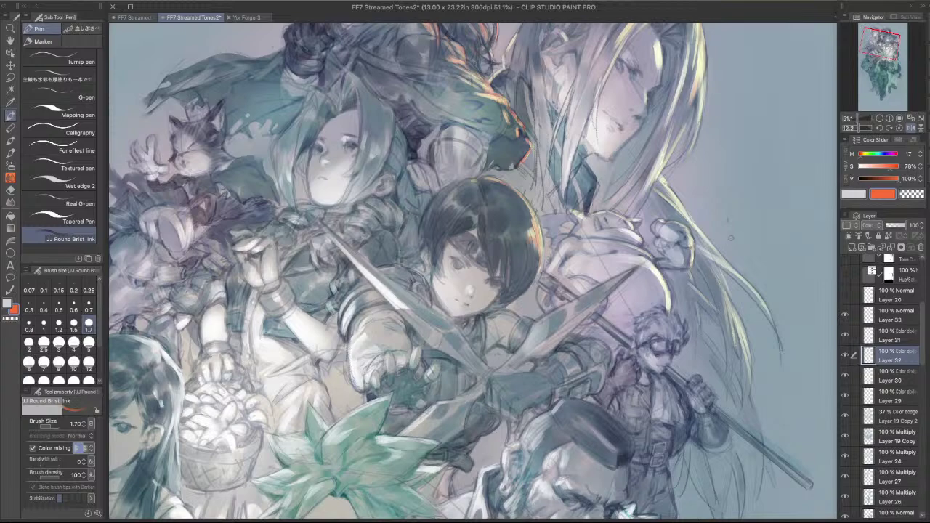
{"action": "left_click", "coordinate": [910, 127]}
{"action": "left_click_drag", "start_coordinate": [515, 327], "coordinate": [578, 404]}
{"action": "left_click_drag", "start_coordinate": [605, 260], "coordinate": [777, 130]}
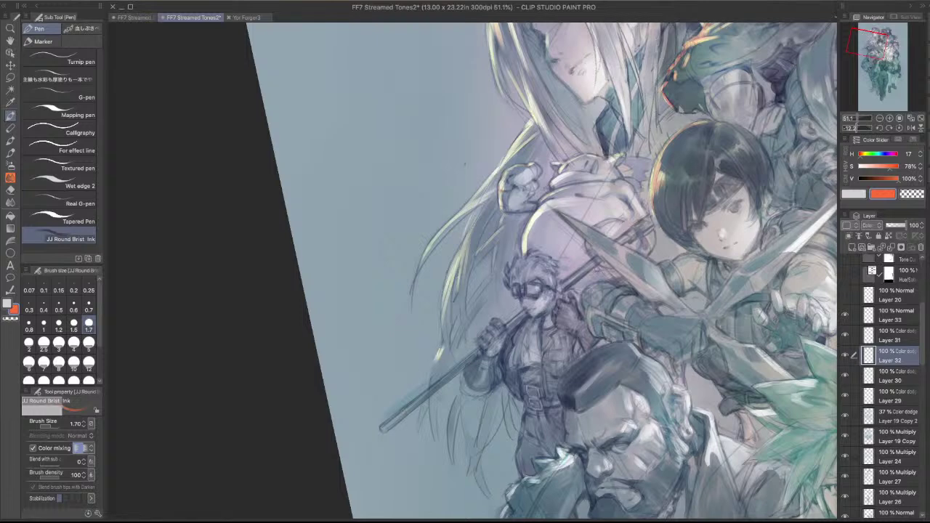
- Reduce the brush size to 1, try a highlight stroke above the goggled figure's shoulder, and undo the last two strokes
{"action": "key", "text": "bracketleft"}
{"action": "key", "text": "bracketleft"}
{"action": "key", "text": "bracketleft"}
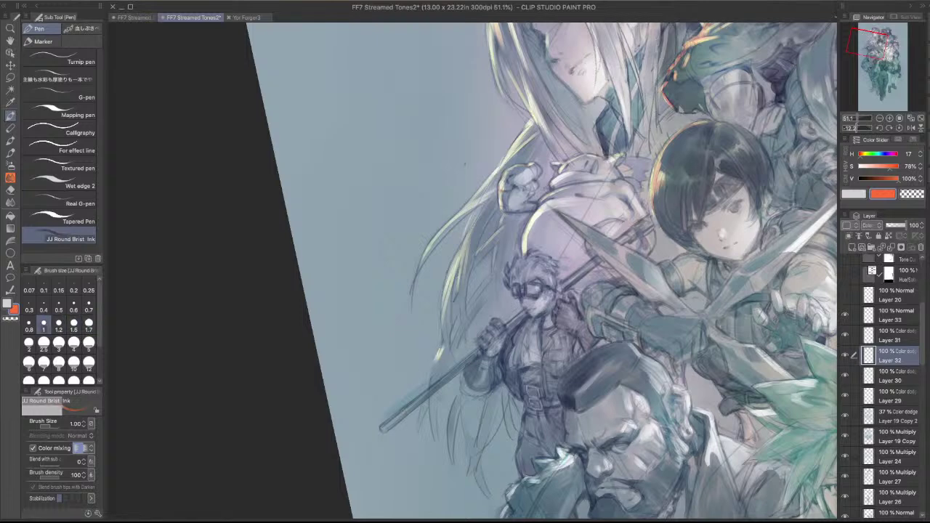
{"action": "mouse_move", "coordinate": [492, 274]}
{"action": "left_mouse_down"}
{"action": "mouse_move", "coordinate": [473, 300]}
{"action": "mouse_move", "coordinate": [486, 282]}
{"action": "left_mouse_up"}
{"action": "key", "text": "super+z"}
{"action": "key", "text": "super+z"}
{"action": "scroll", "coordinate": [657, 177], "scroll_direction": "down", "scroll_amount": 3}
{"action": "left_click_drag", "start_coordinate": [811, 141], "coordinate": [549, 180]}
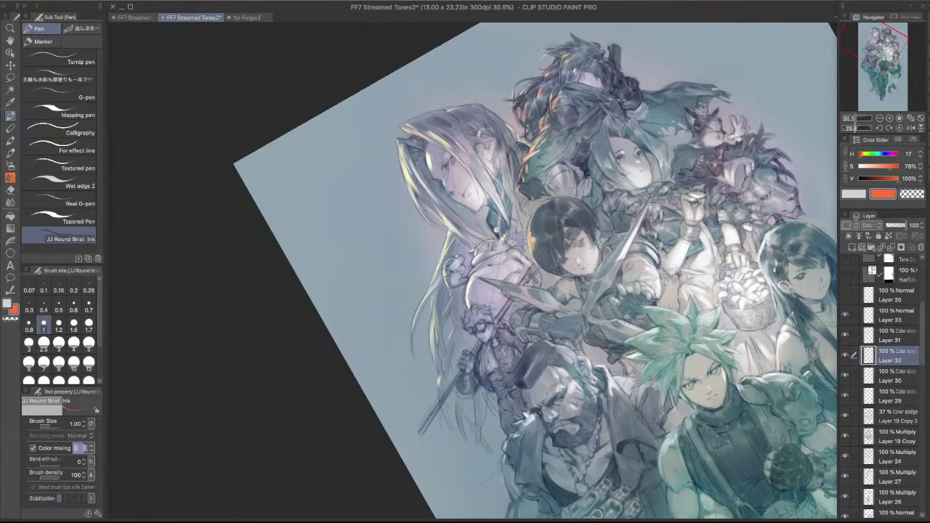
- Trim the orange highlight along the edge of the gunman's cape near its tip with transparent colour, and undo one further stroke
{"action": "scroll", "coordinate": [496, 224], "scroll_direction": "up", "scroll_amount": 3}
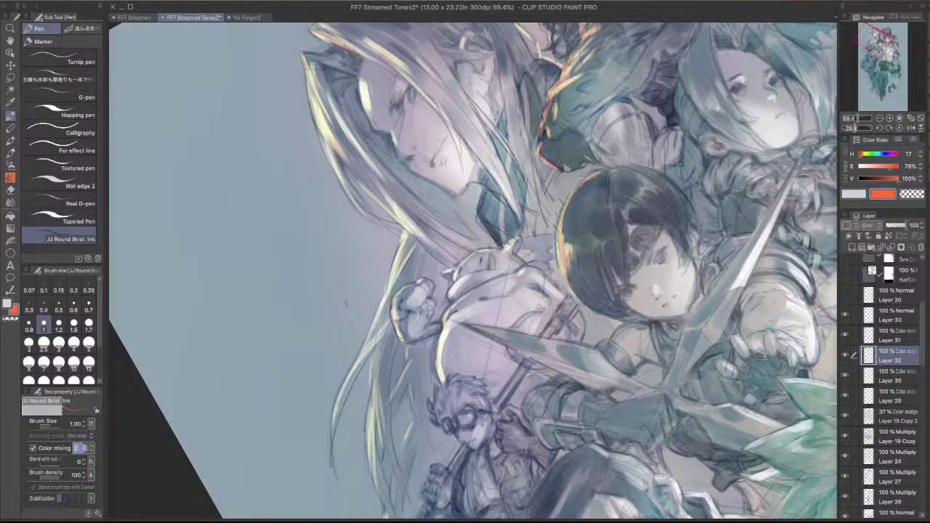
{"action": "left_click_drag", "start_coordinate": [694, 171], "coordinate": [710, 221]}
{"action": "left_click_drag", "start_coordinate": [583, 155], "coordinate": [543, 237]}
{"action": "key", "text": "c"}
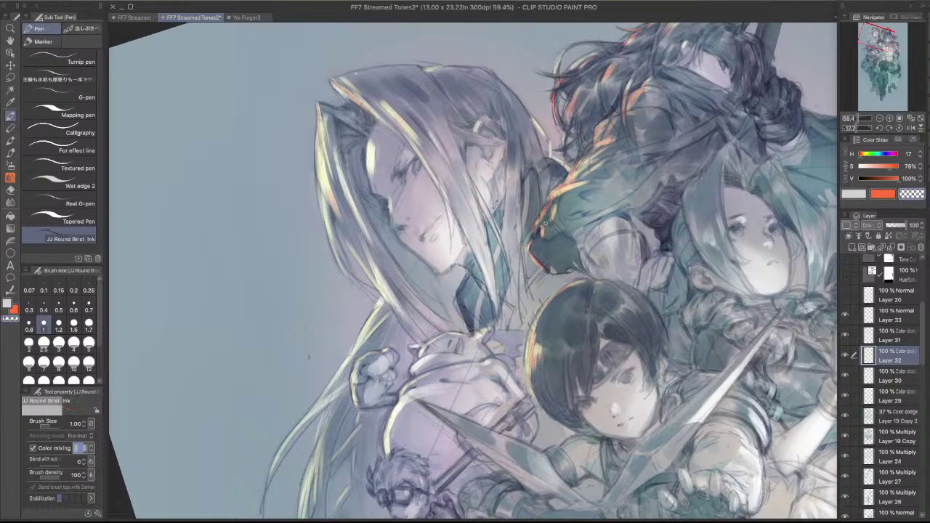
{"action": "mouse_move", "coordinate": [533, 231]}
{"action": "left_mouse_down"}
{"action": "mouse_move", "coordinate": [556, 194]}
{"action": "mouse_move", "coordinate": [551, 215]}
{"action": "left_mouse_up"}
{"action": "key", "text": "c"}
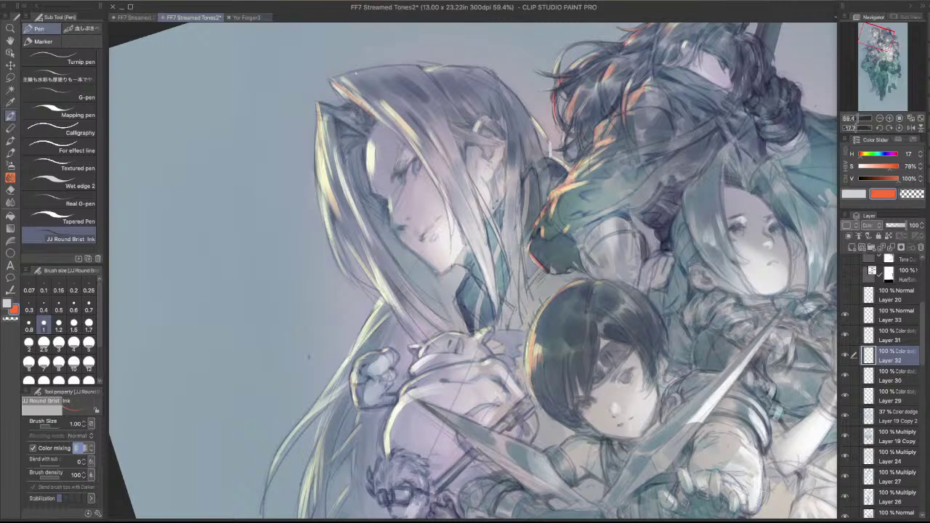
{"action": "mouse_move", "coordinate": [654, 143]}
{"action": "left_mouse_down"}
{"action": "mouse_move", "coordinate": [611, 163]}
{"action": "mouse_move", "coordinate": [632, 213]}
{"action": "left_mouse_up"}
{"action": "key", "text": "super+z"}
- Extend the pale highlight across the silver-haired figure's forehead at brush size 2.5, undoing and repeating strokes, and preview the canvas without the interface
{"action": "left_click_drag", "start_coordinate": [600, 274], "coordinate": [672, 225]}
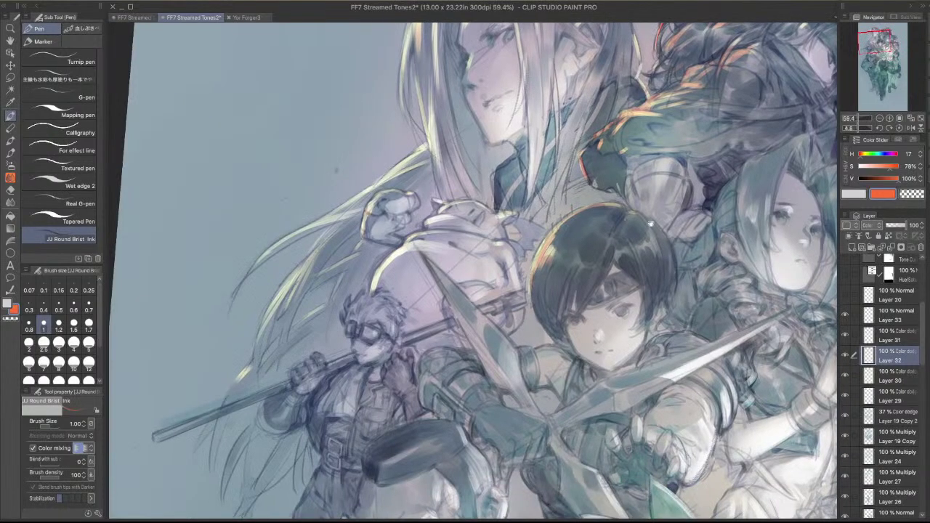
{"action": "left_click_drag", "start_coordinate": [618, 149], "coordinate": [527, 261]}
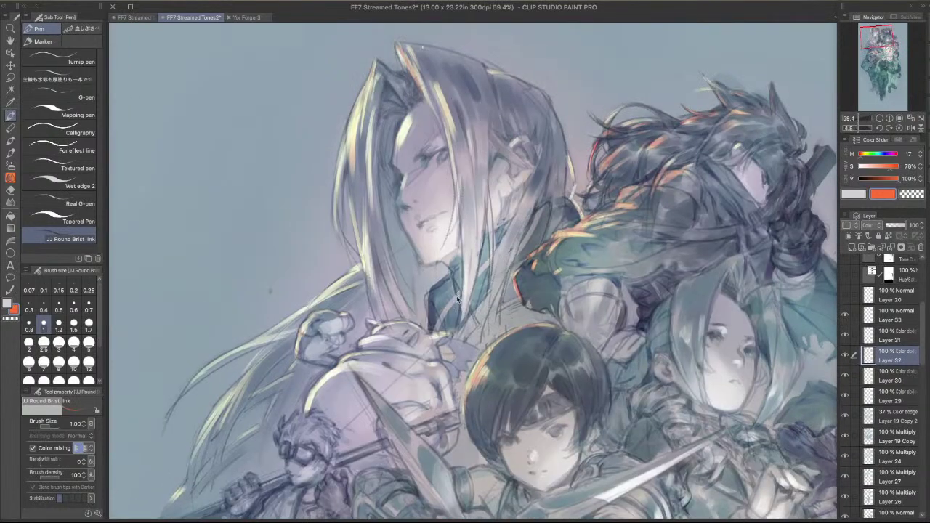
{"action": "left_click_drag", "start_coordinate": [431, 335], "coordinate": [460, 294]}
{"action": "key", "text": "bracketright"}
{"action": "key", "text": "bracketright"}
{"action": "key", "text": "bracketright"}
{"action": "key", "text": "bracketright"}
{"action": "key", "text": "bracketright"}
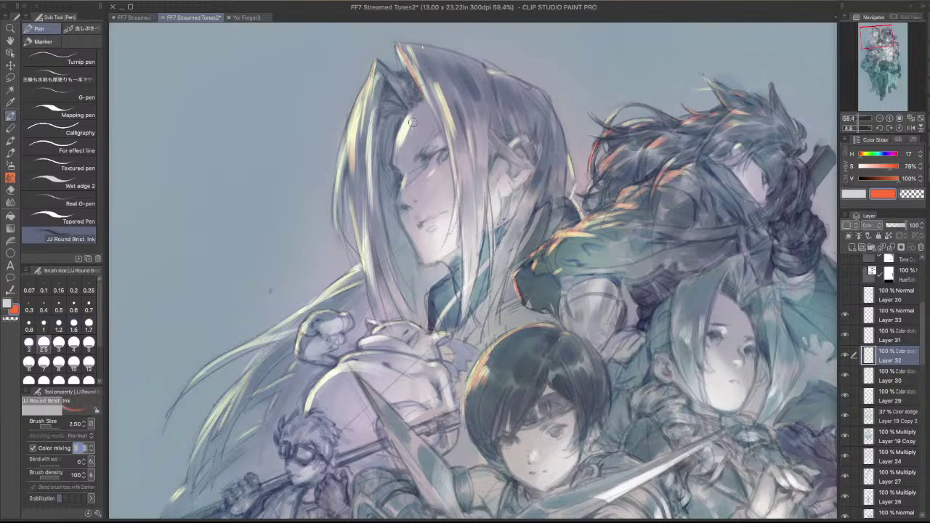
{"action": "key", "text": "super+z"}
{"action": "left_click_drag", "start_coordinate": [406, 134], "coordinate": [428, 109]}
{"action": "key", "text": "super+z"}
{"action": "mouse_move", "coordinate": [404, 142]}
{"action": "left_mouse_down"}
{"action": "mouse_move", "coordinate": [455, 86]}
{"action": "mouse_move", "coordinate": [414, 124]}
{"action": "left_mouse_up"}
{"action": "key", "text": "c"}
{"action": "key", "text": "super+z"}
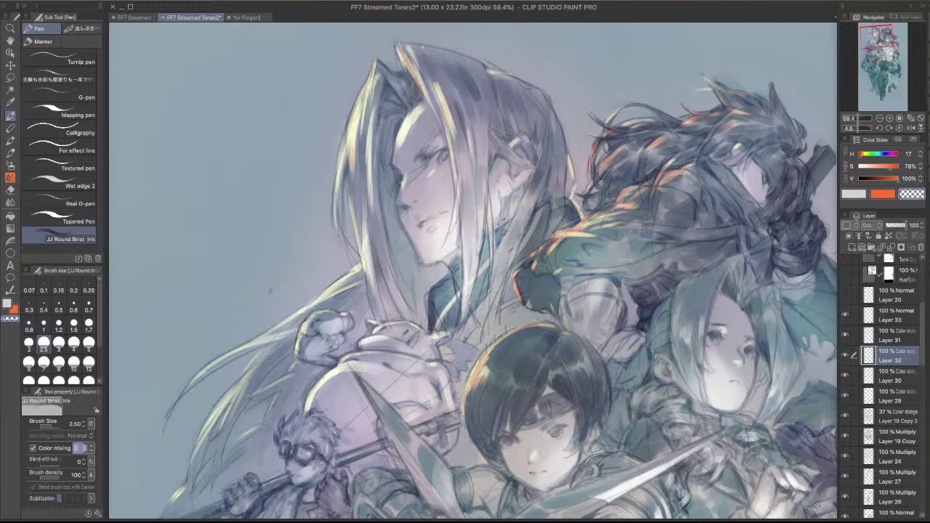
{"action": "key", "text": "Tab"}
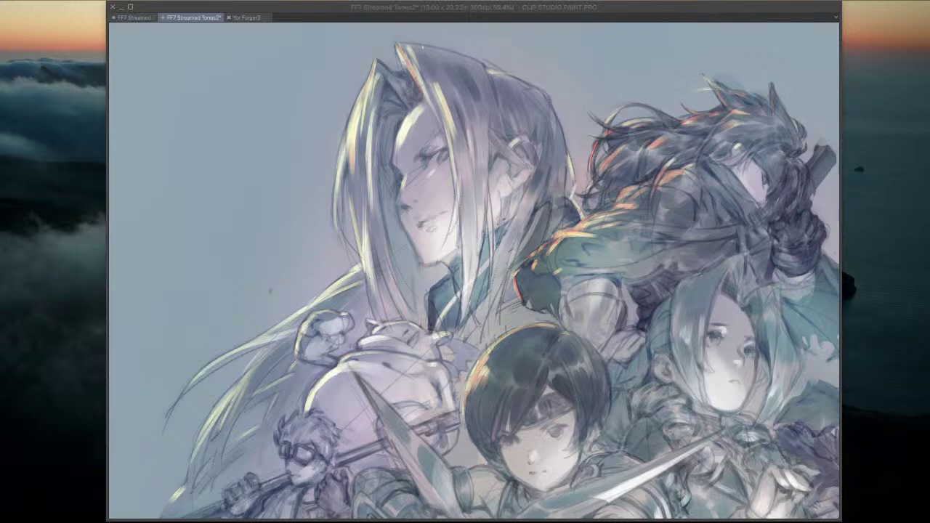
{"action": "key", "text": "Tab"}
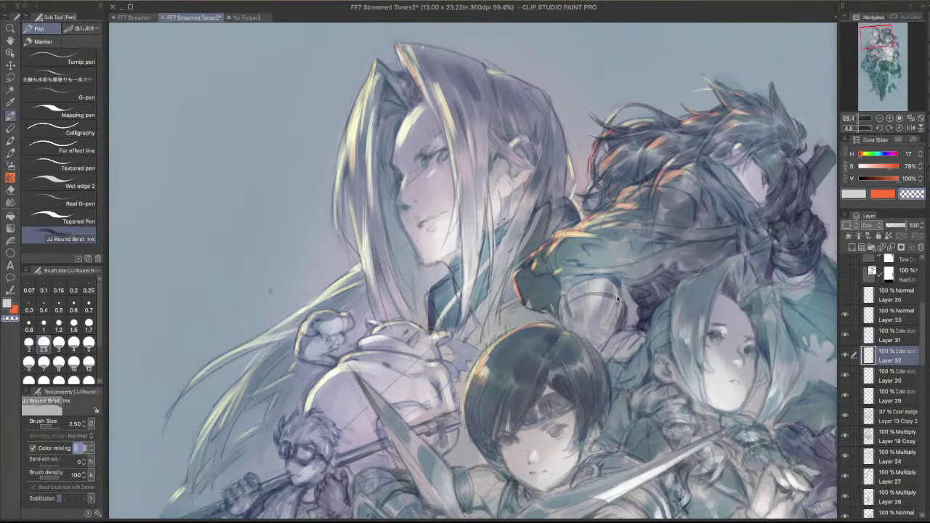
- Reduce the brush size to 0.7 and add fine warm highlights to the short-haired headband figure's dark hair
{"action": "key", "text": "bracketleft"}
{"action": "key", "text": "bracketleft"}
{"action": "key", "text": "bracketleft"}
{"action": "key", "text": "bracketleft"}
{"action": "key", "text": "bracketleft"}
{"action": "key", "text": "bracketleft"}
{"action": "key", "text": "bracketleft"}
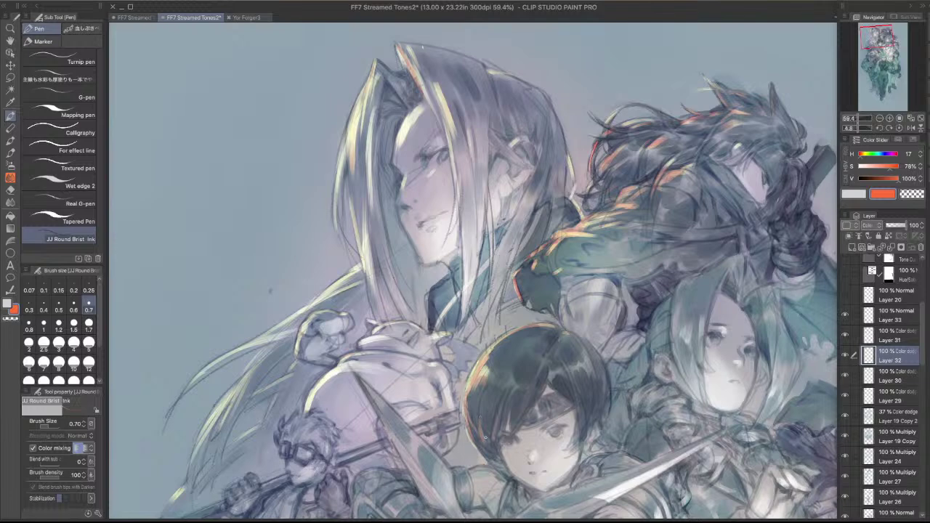
{"action": "left_click_drag", "start_coordinate": [476, 441], "coordinate": [489, 456]}
{"action": "left_click_drag", "start_coordinate": [549, 363], "coordinate": [566, 347]}
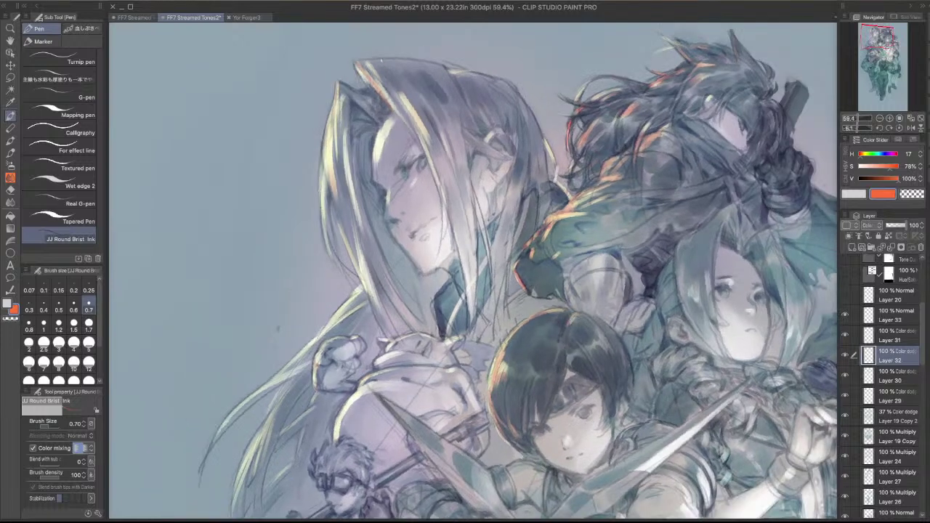
{"action": "left_click_drag", "start_coordinate": [711, 264], "coordinate": [626, 274]}
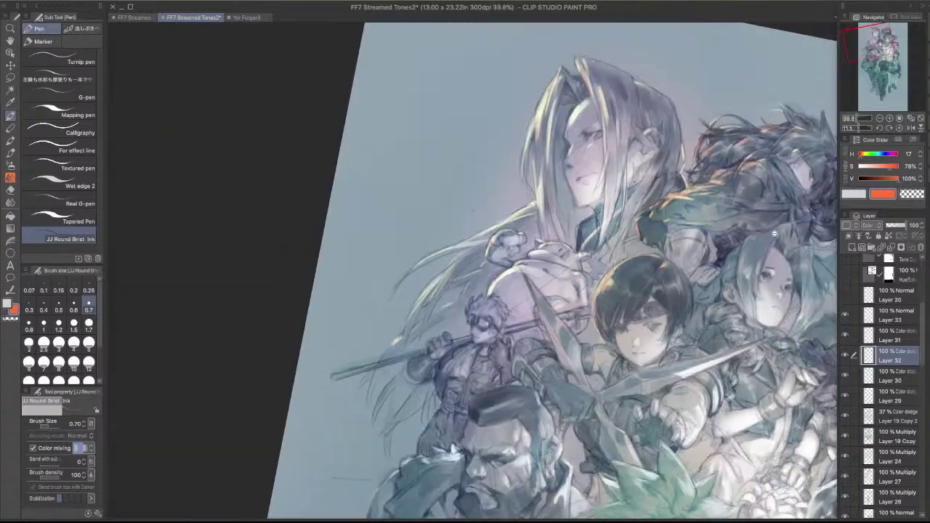
- Mirror the canvas view and toggle Layer 32 off and on to compare the illustration with and without its warm highlights
{"action": "left_click", "coordinate": [912, 128]}
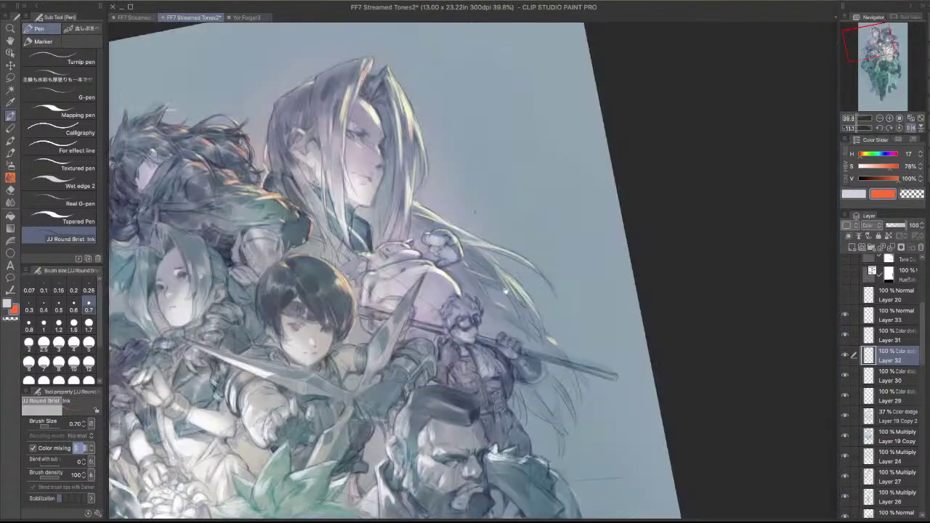
{"action": "left_click_drag", "start_coordinate": [490, 306], "coordinate": [610, 375]}
{"action": "key", "text": "c"}
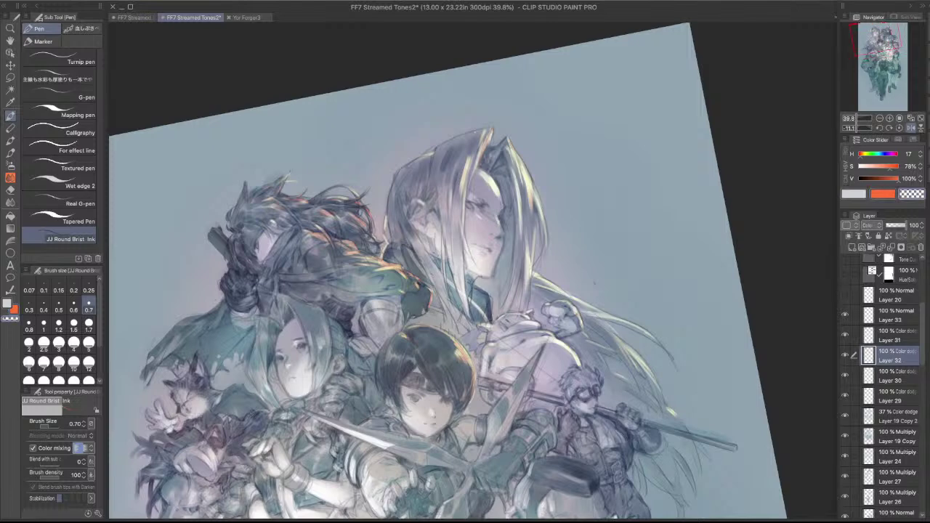
{"action": "left_click", "coordinate": [845, 355]}
{"action": "left_click", "coordinate": [845, 355]}
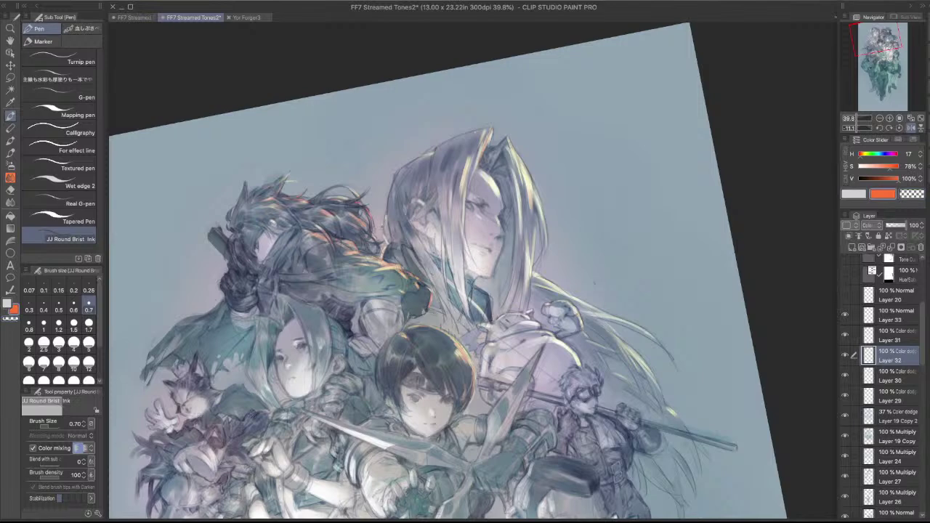
{"action": "key", "text": "c"}
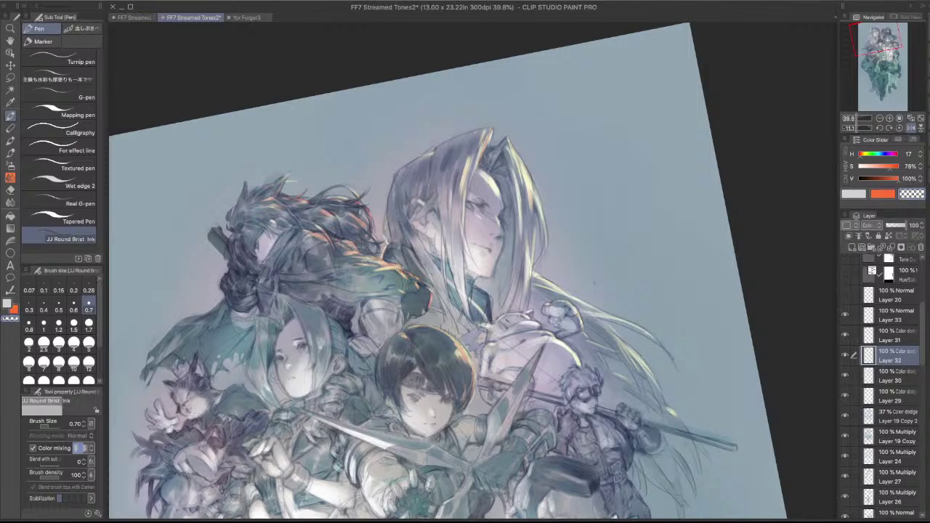
- Erase the stray highlights between the gunman's hair and the silver-haired figure's shoulder on Layers 30 and 32
{"action": "scroll", "coordinate": [389, 227], "scroll_direction": "up", "scroll_amount": 6}
{"action": "left_click", "coordinate": [394, 257], "text": "shift+super"}
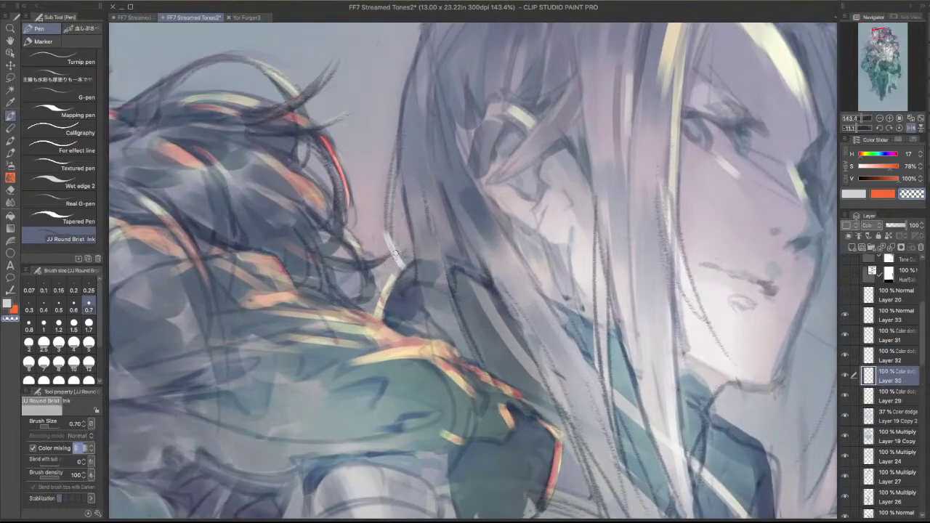
{"action": "key", "text": "c"}
{"action": "mouse_move", "coordinate": [387, 232]}
{"action": "left_mouse_down"}
{"action": "mouse_move", "coordinate": [397, 266]}
{"action": "mouse_move", "coordinate": [384, 234]}
{"action": "left_mouse_up"}
{"action": "key", "text": "super+z"}
{"action": "key", "text": "c"}
{"action": "key", "text": "alt+bracketright"}
{"action": "left_click_drag", "start_coordinate": [381, 308], "coordinate": [394, 277]}
{"action": "mouse_move", "coordinate": [376, 315]}
{"action": "left_mouse_down"}
{"action": "mouse_move", "coordinate": [395, 280]}
{"action": "mouse_move", "coordinate": [387, 224]}
{"action": "left_mouse_up"}
{"action": "key", "text": "c"}
{"action": "key", "text": "super+z"}
{"action": "left_click_drag", "start_coordinate": [405, 268], "coordinate": [391, 212]}
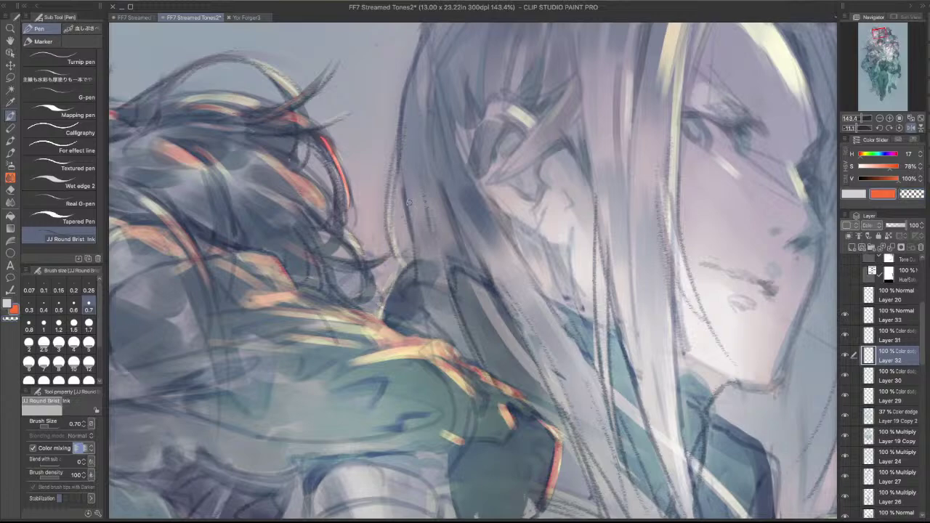
- Examine the upper group of figures in the mirrored view with the interface hidden
{"action": "scroll", "coordinate": [418, 213], "scroll_direction": "down", "scroll_amount": 5}
{"action": "left_click_drag", "start_coordinate": [698, 239], "coordinate": [687, 311]}
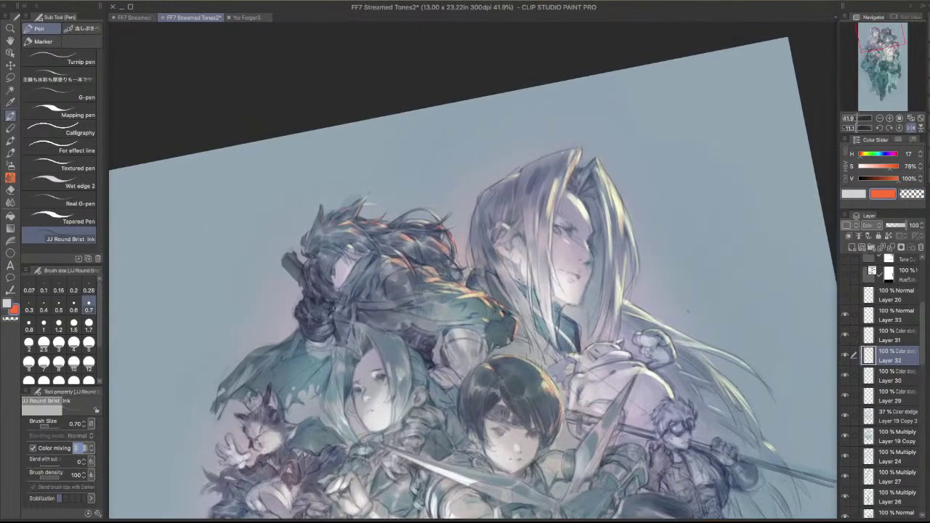
{"action": "key", "text": "Tab"}
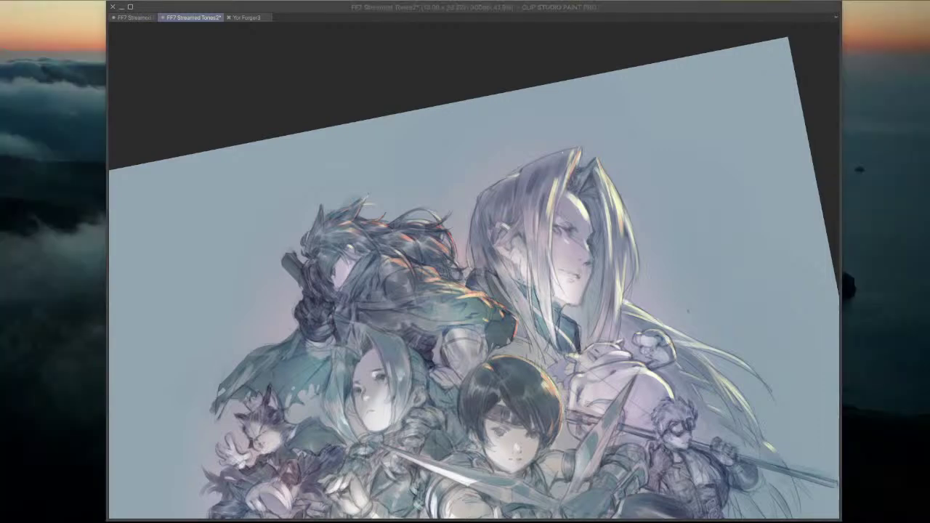
{"action": "key", "text": "Tab"}
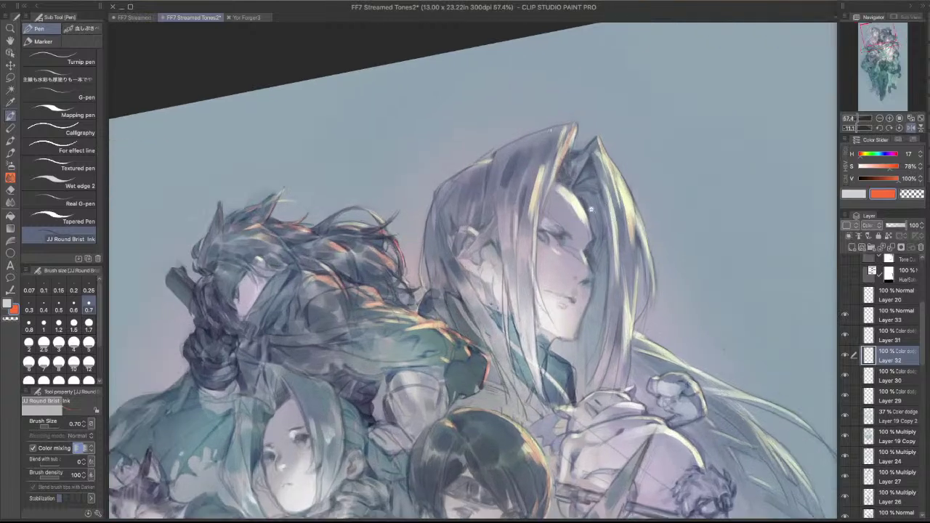
- Touch up the highlight on the bridge of the silver-haired figure's nose and set the brush size to 1.5
{"action": "scroll", "coordinate": [609, 205], "scroll_direction": "up", "scroll_amount": 2}
{"action": "left_click_drag", "start_coordinate": [586, 234], "coordinate": [593, 240]}
{"action": "key", "text": "bracketright"}
{"action": "key", "text": "bracketright"}
{"action": "key", "text": "bracketright"}
{"action": "key", "text": "bracketright"}
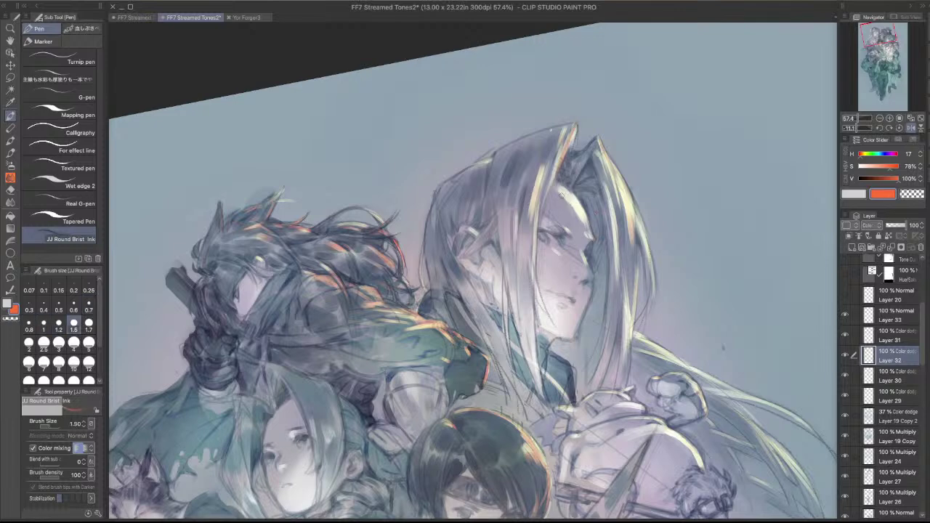
{"action": "left_click_drag", "start_coordinate": [645, 193], "coordinate": [502, 126]}
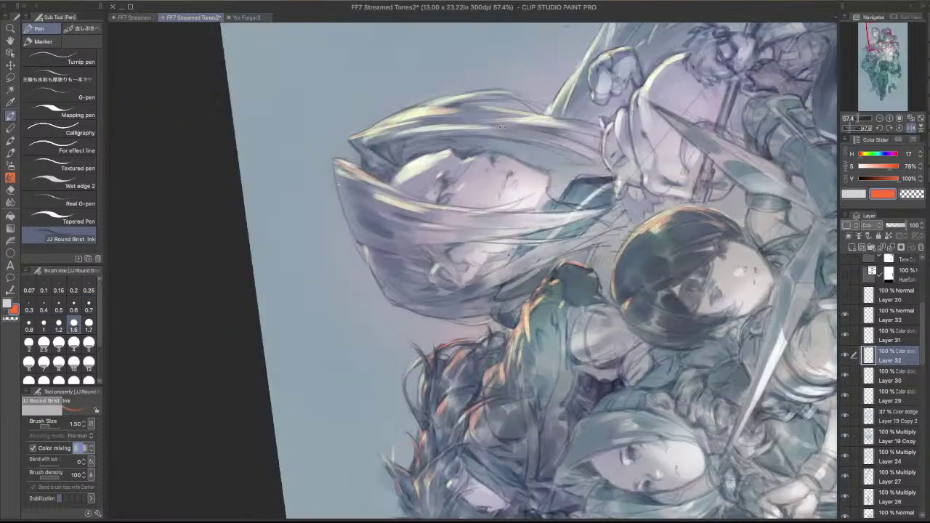
{"action": "left_click_drag", "start_coordinate": [675, 153], "coordinate": [553, 192]}
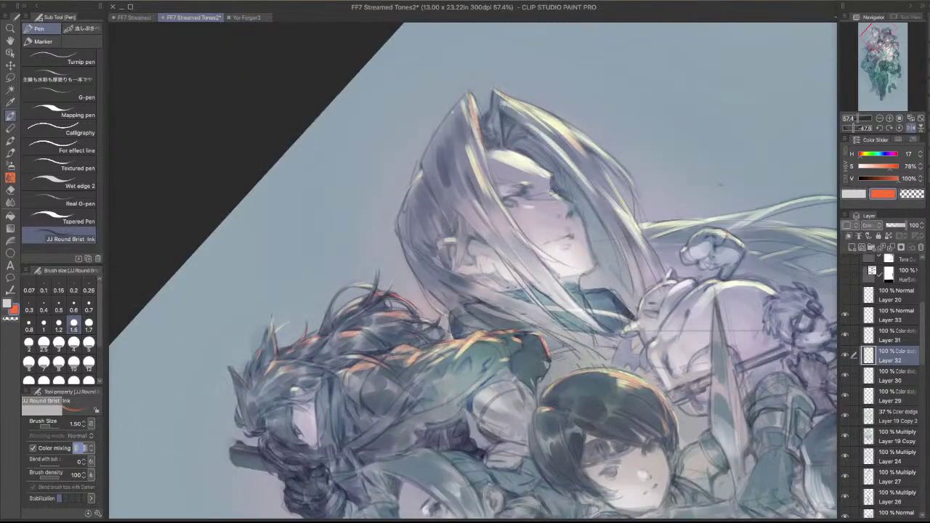
{"action": "mouse_move", "coordinate": [574, 191]}
{"action": "left_mouse_down"}
{"action": "mouse_move", "coordinate": [567, 226]}
{"action": "mouse_move", "coordinate": [586, 262]}
{"action": "left_mouse_up"}
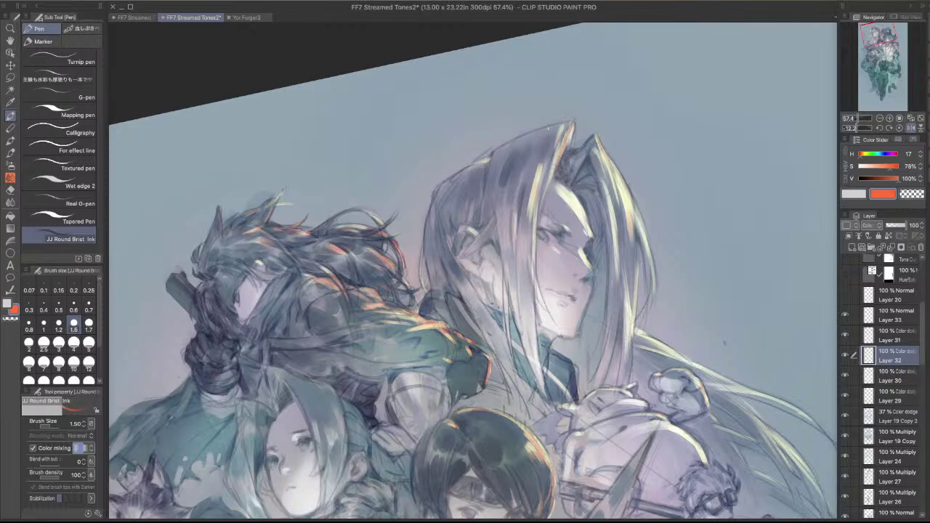
- Review the silver-haired figure's face and hair highlights on the mirrored canvas with the interface hidden
{"action": "key", "text": "Tab"}
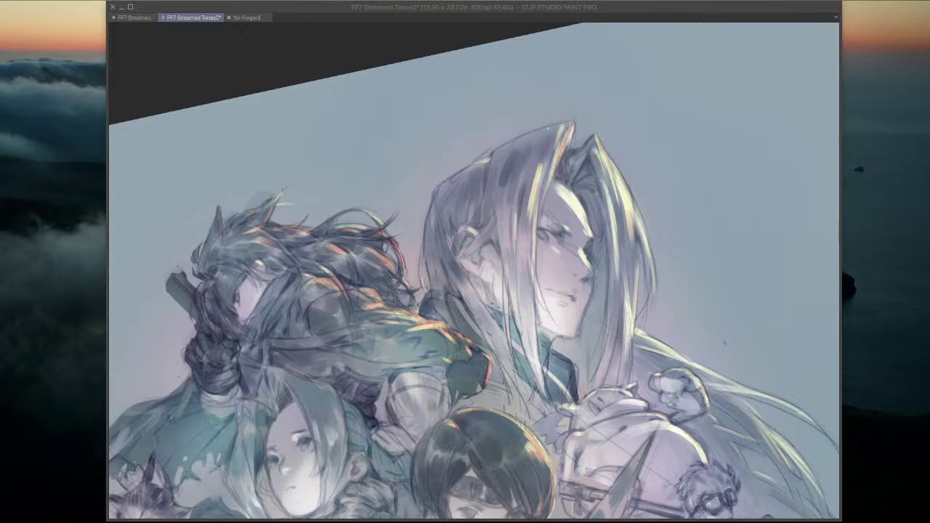
{"action": "key", "text": "Tab"}
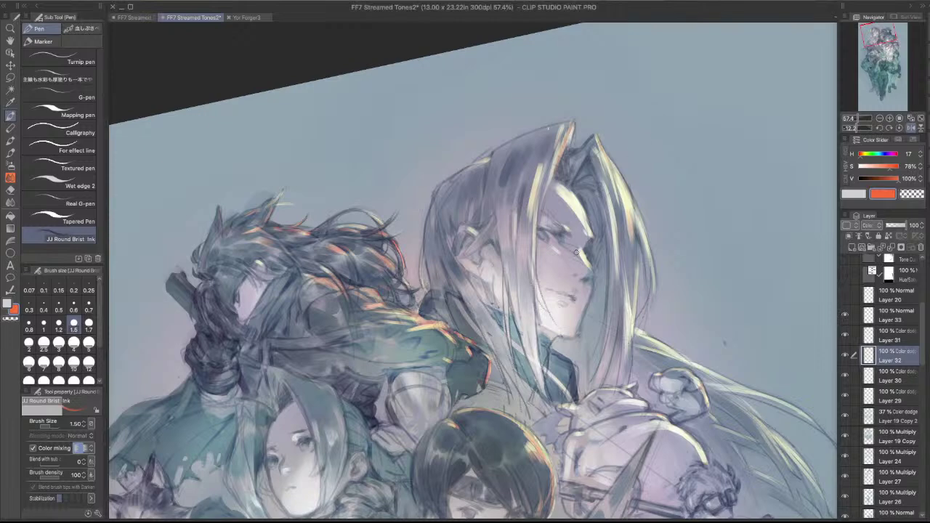
{"action": "key", "text": "c"}
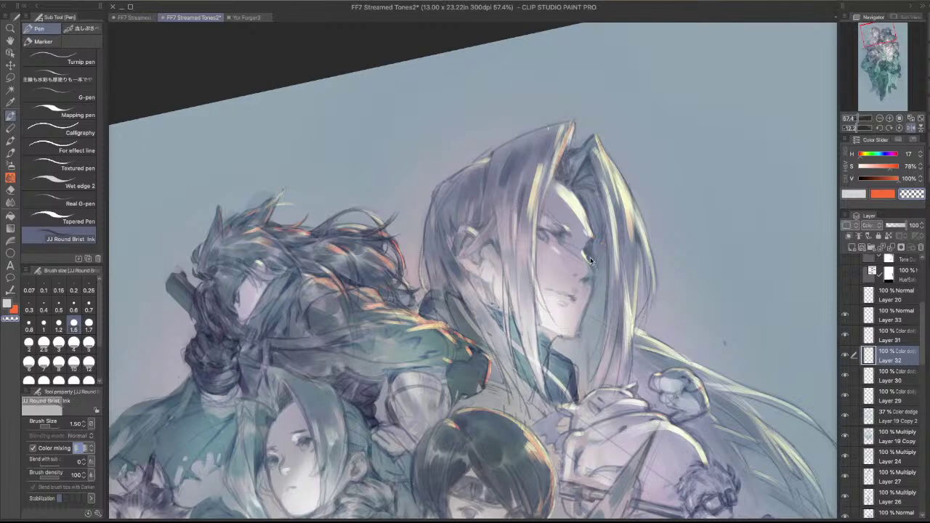
{"action": "key", "text": "c"}
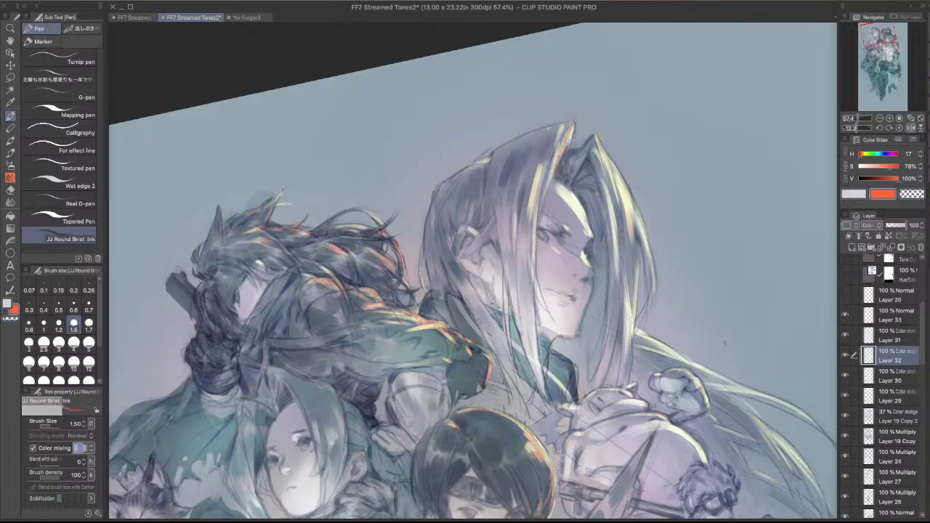
{"action": "key", "text": "Tab"}
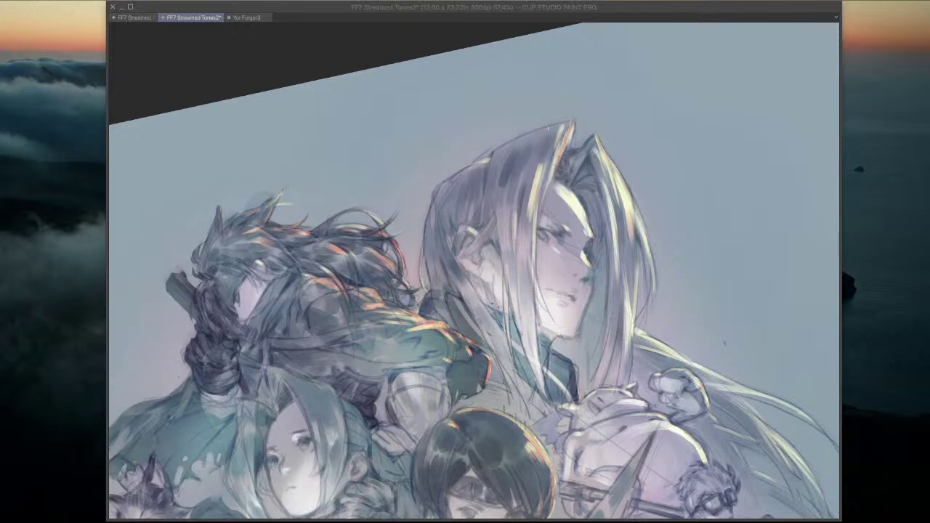
{"action": "left_click", "coordinate": [736, 181]}
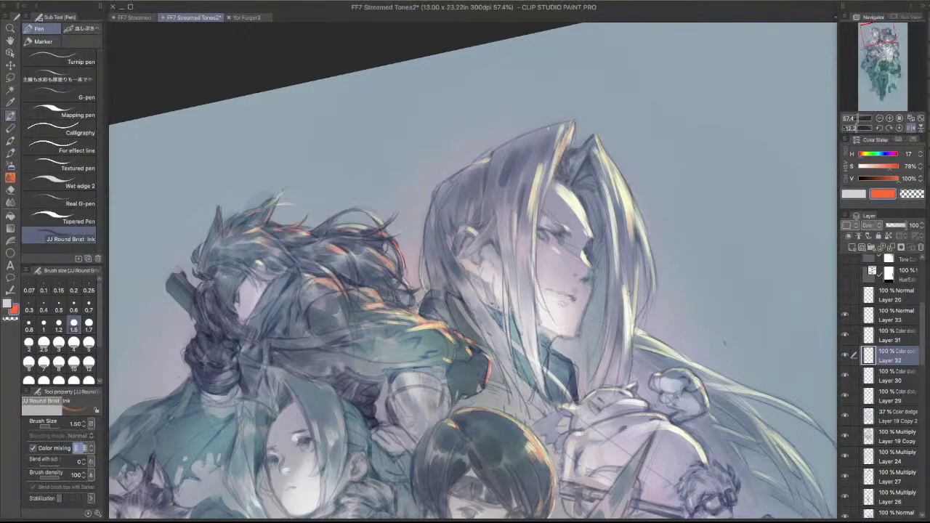
- Restore the unmirrored canvas view and toggle Layer 32's visibility to judge the highlights across the whole group
{"action": "scroll", "coordinate": [618, 283], "scroll_direction": "down", "scroll_amount": 2}
{"action": "left_click_drag", "start_coordinate": [607, 270], "coordinate": [676, 326]}
{"action": "left_click", "coordinate": [912, 128]}
{"action": "left_click_drag", "start_coordinate": [666, 243], "coordinate": [809, 218]}
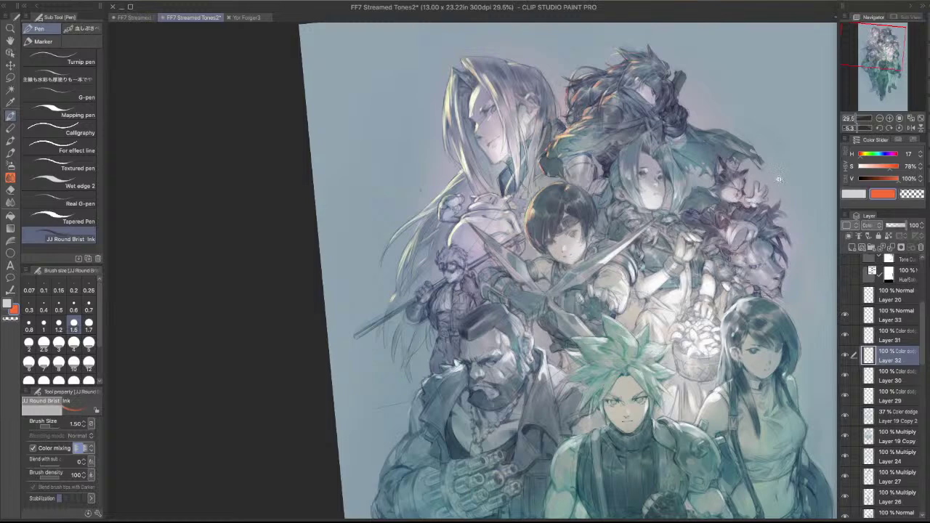
{"action": "left_click", "coordinate": [845, 354]}
{"action": "left_click", "coordinate": [844, 355]}
- Rough in orange rim highlights on the gunman, the woman below him, the maned beast and the long dark-haired woman, and mirror the view
{"action": "left_click_drag", "start_coordinate": [647, 132], "coordinate": [674, 174]}
{"action": "left_click_drag", "start_coordinate": [664, 62], "coordinate": [689, 126]}
{"action": "mouse_move", "coordinate": [732, 210]}
{"action": "left_mouse_down"}
{"action": "mouse_move", "coordinate": [778, 237]}
{"action": "mouse_move", "coordinate": [783, 269]}
{"action": "left_mouse_up"}
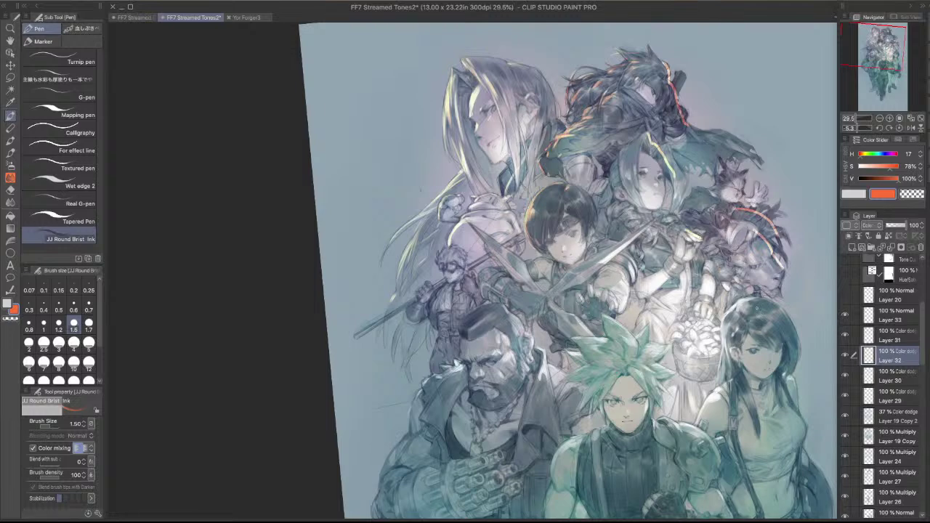
{"action": "mouse_move", "coordinate": [758, 308]}
{"action": "left_mouse_down"}
{"action": "mouse_move", "coordinate": [782, 316]}
{"action": "mouse_move", "coordinate": [793, 347]}
{"action": "left_mouse_up"}
{"action": "key", "text": "super+z"}
{"action": "mouse_move", "coordinate": [776, 311]}
{"action": "left_mouse_down"}
{"action": "mouse_move", "coordinate": [797, 339]}
{"action": "mouse_move", "coordinate": [711, 219]}
{"action": "left_mouse_up"}
{"action": "scroll", "coordinate": [764, 298], "scroll_direction": "down", "scroll_amount": 2}
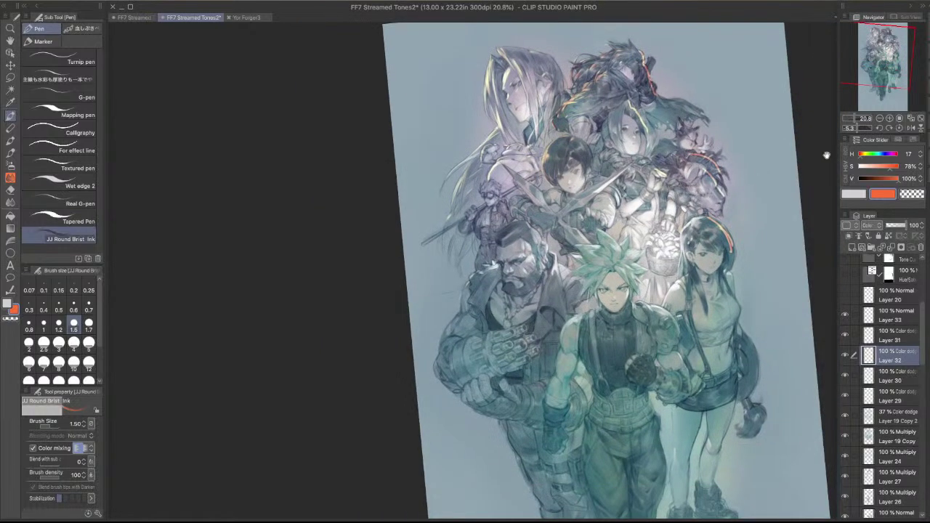
{"action": "left_click", "coordinate": [910, 127]}
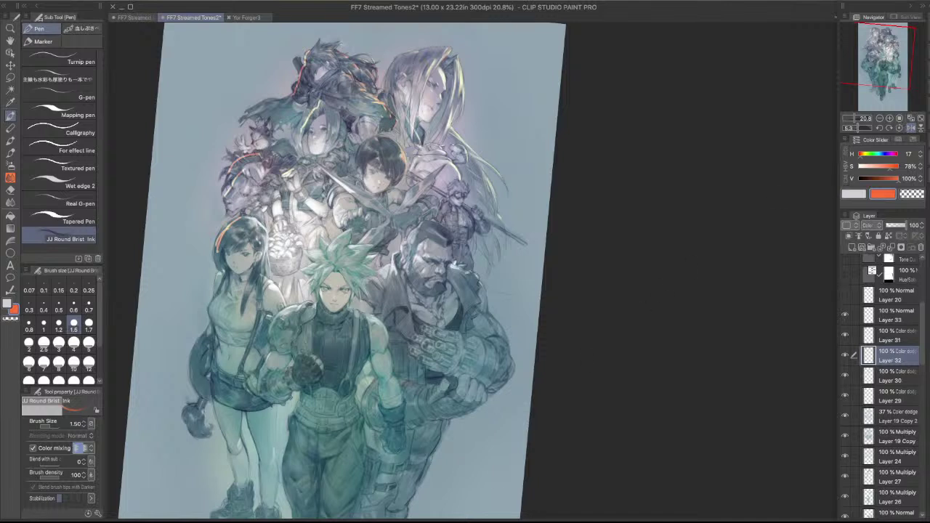
- Undo the rough orange rim highlights on the gunman, the maned beast and the long dark-haired woman
{"action": "key", "text": "ctrl+z"}
{"action": "key", "text": "ctrl+z"}
{"action": "key", "text": "ctrl+z"}
{"action": "key", "text": "ctrl+z"}
{"action": "key", "text": "ctrl+z"}
{"action": "key", "text": "ctrl+z"}
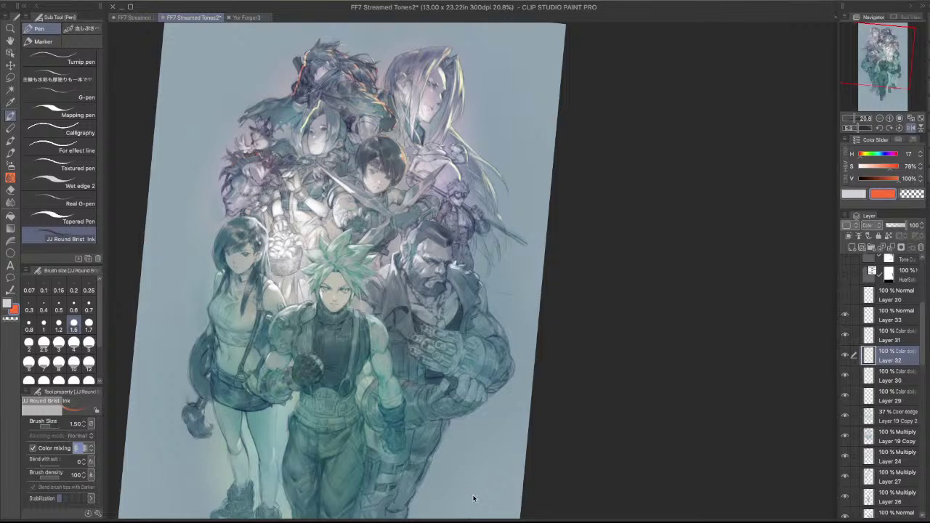
{"action": "key", "text": "ctrl+z"}
- Sketch a guide circle around the flower basket and a sweeping arc over the silver-haired figure, then review and remove them
{"action": "left_click", "coordinate": [477, 152]}
{"action": "left_click_drag", "start_coordinate": [429, 254], "coordinate": [698, 201]}
{"action": "left_click_drag", "start_coordinate": [698, 200], "coordinate": [668, 199]}
{"action": "left_click_drag", "start_coordinate": [551, 179], "coordinate": [493, 211]}
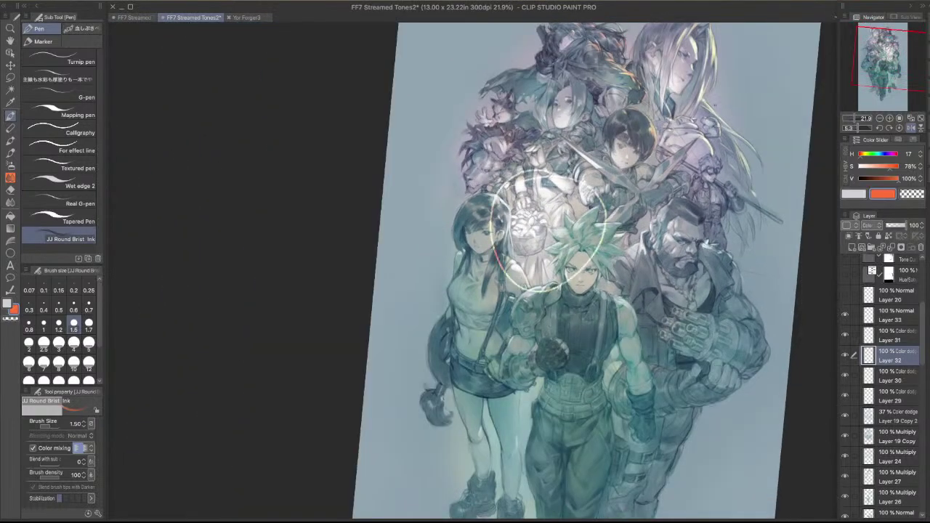
{"action": "left_click_drag", "start_coordinate": [726, 80], "coordinate": [639, 142]}
{"action": "mouse_move", "coordinate": [534, 94]}
{"action": "left_mouse_down"}
{"action": "mouse_move", "coordinate": [567, 105]}
{"action": "mouse_move", "coordinate": [662, 263]}
{"action": "left_mouse_up"}
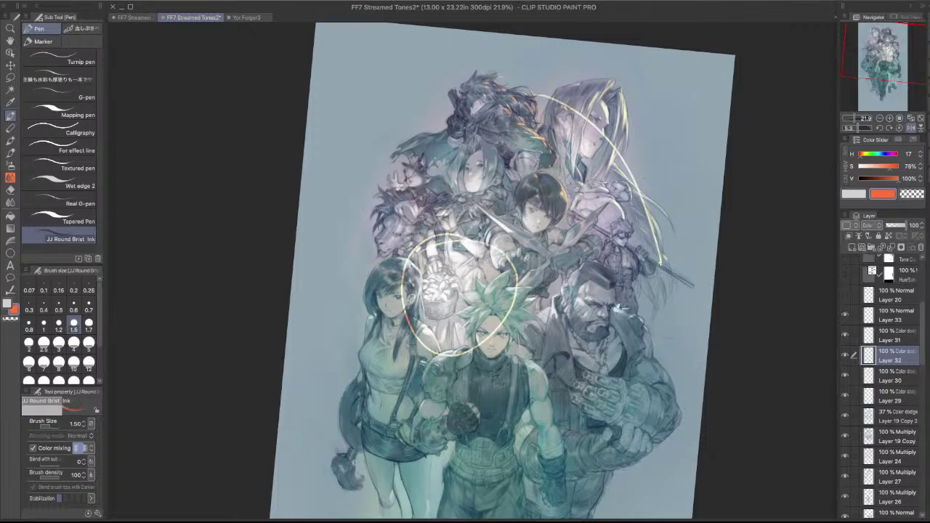
{"action": "mouse_move", "coordinate": [470, 81]}
{"action": "left_mouse_down"}
{"action": "mouse_move", "coordinate": [404, 144]}
{"action": "mouse_move", "coordinate": [371, 358]}
{"action": "left_mouse_up"}
{"action": "left_click_drag", "start_coordinate": [734, 199], "coordinate": [676, 86]}
{"action": "key", "text": "ctrl+z"}
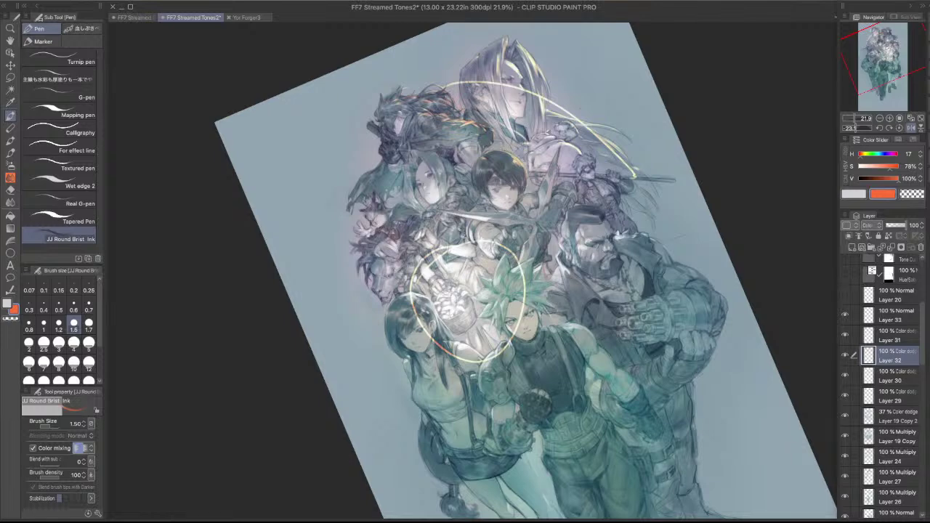
{"action": "key", "text": "Tab"}
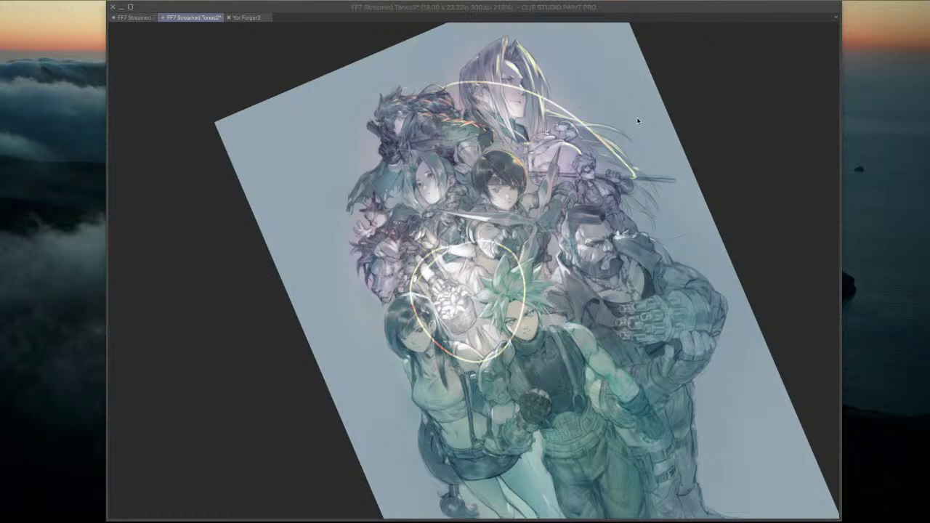
{"action": "key", "text": "Tab"}
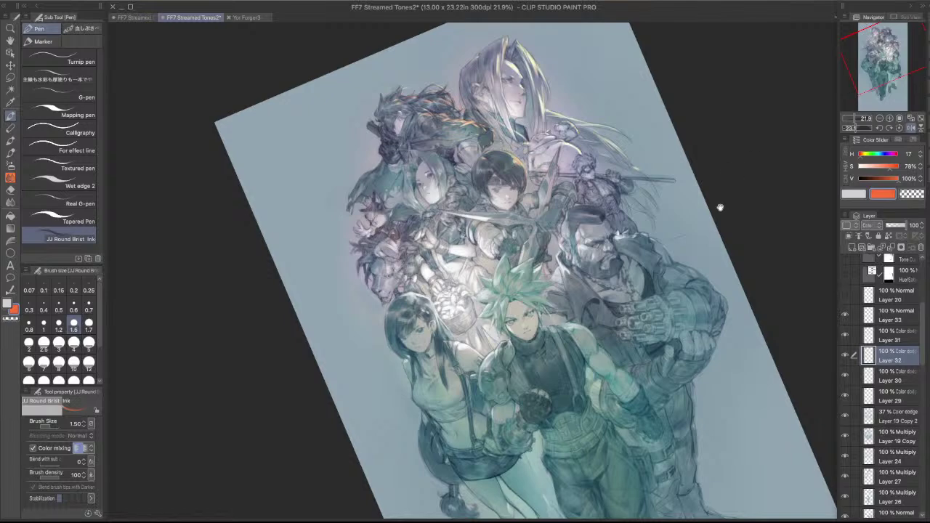
- Paint warm highlights on the silver-haired figure's trailing hair strands above the spear and trim them with transparent colour
{"action": "left_click_drag", "start_coordinate": [721, 208], "coordinate": [691, 259]}
{"action": "mouse_move", "coordinate": [609, 186]}
{"action": "left_mouse_down"}
{"action": "mouse_move", "coordinate": [652, 171]}
{"action": "mouse_move", "coordinate": [682, 212]}
{"action": "left_mouse_up"}
{"action": "key", "text": "super+z"}
{"action": "key", "text": "super+z"}
{"action": "left_click_drag", "start_coordinate": [655, 172], "coordinate": [690, 215]}
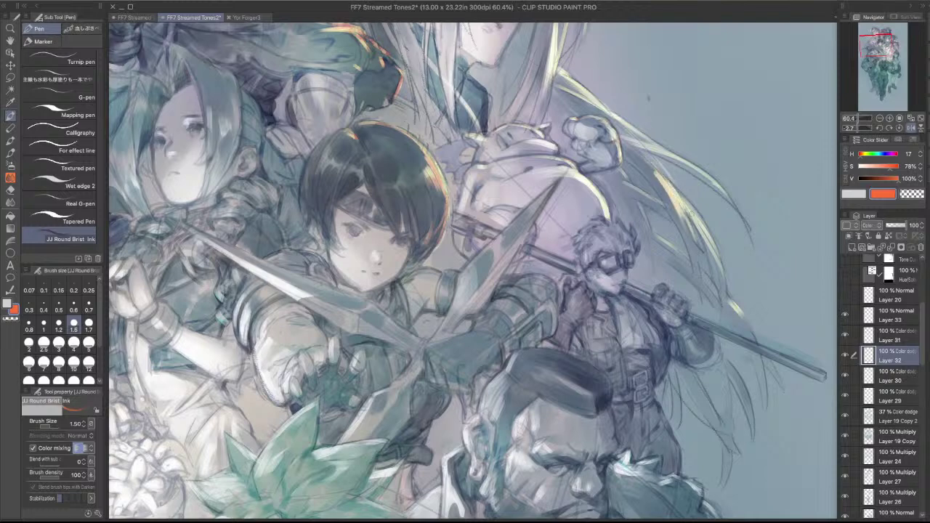
{"action": "left_click_drag", "start_coordinate": [663, 179], "coordinate": [685, 225]}
{"action": "left_click_drag", "start_coordinate": [654, 169], "coordinate": [681, 205]}
{"action": "left_click_drag", "start_coordinate": [644, 155], "coordinate": [671, 195]}
{"action": "key", "text": "super+z"}
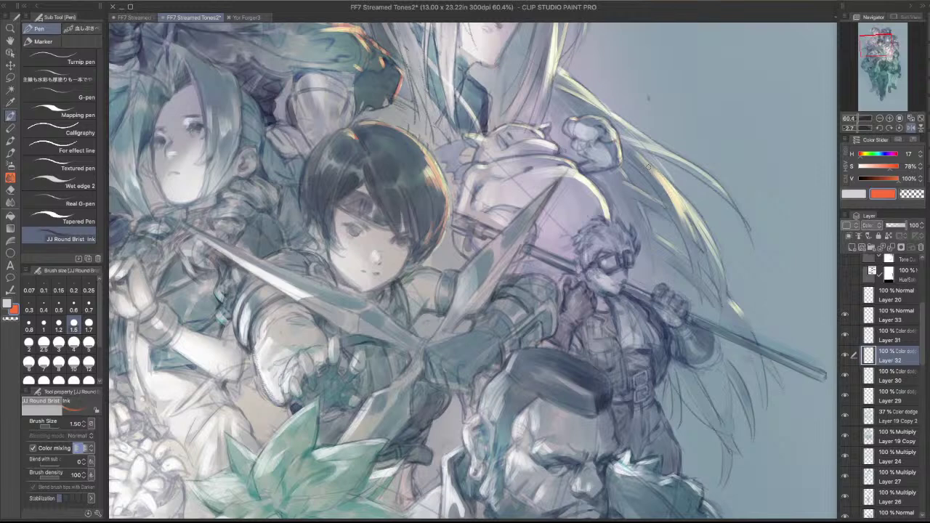
{"action": "key", "text": "c"}
{"action": "left_click_drag", "start_coordinate": [640, 156], "coordinate": [670, 197]}
{"action": "key", "text": "c"}
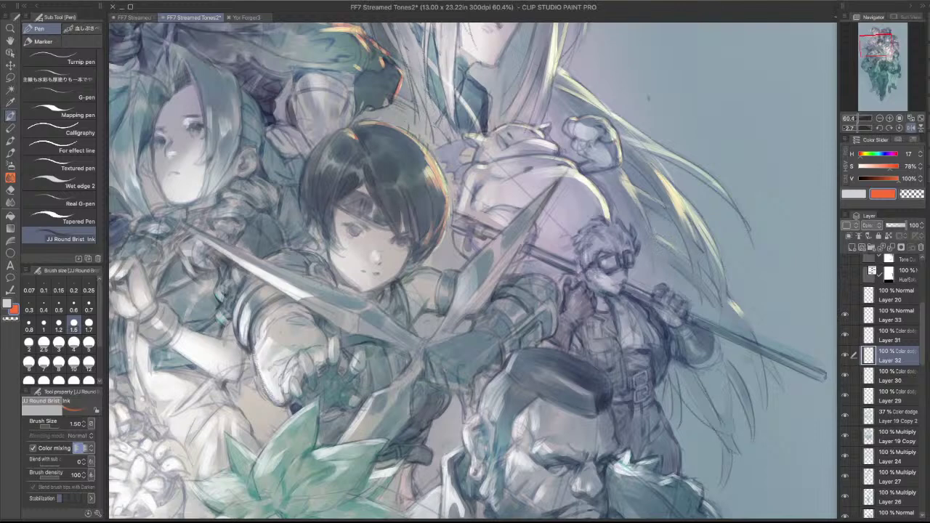
- Set the brush size to 0.8 and paint highlights on the goggled man's hair, gripping fingers and spear shaft
{"action": "left_click_drag", "start_coordinate": [700, 327], "coordinate": [706, 333]}
{"action": "key", "text": "ctrl+z"}
{"action": "key", "text": "bracketleft"}
{"action": "key", "text": "bracketleft"}
{"action": "key", "text": "bracketleft"}
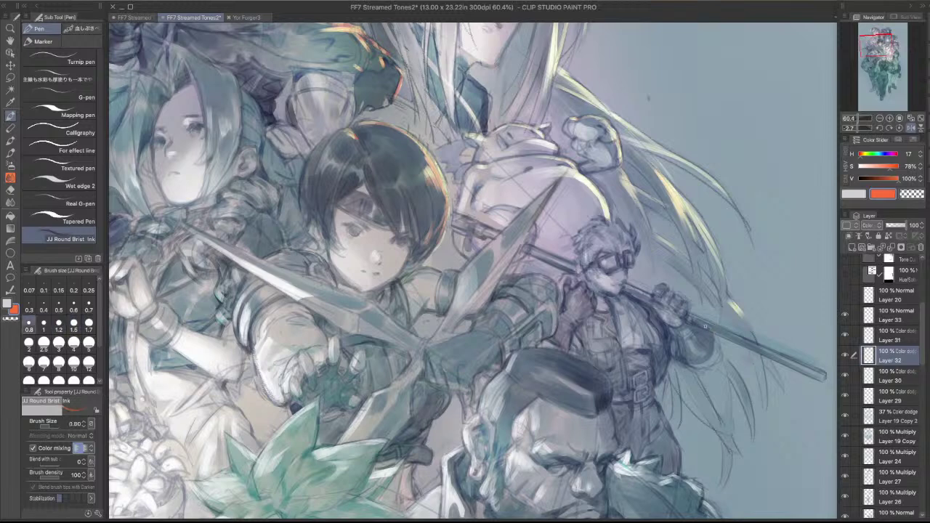
{"action": "mouse_move", "coordinate": [706, 331]}
{"action": "left_mouse_down"}
{"action": "mouse_move", "coordinate": [713, 336]}
{"action": "mouse_move", "coordinate": [623, 303]}
{"action": "mouse_move", "coordinate": [639, 304]}
{"action": "left_mouse_up"}
{"action": "key", "text": "ctrl+z"}
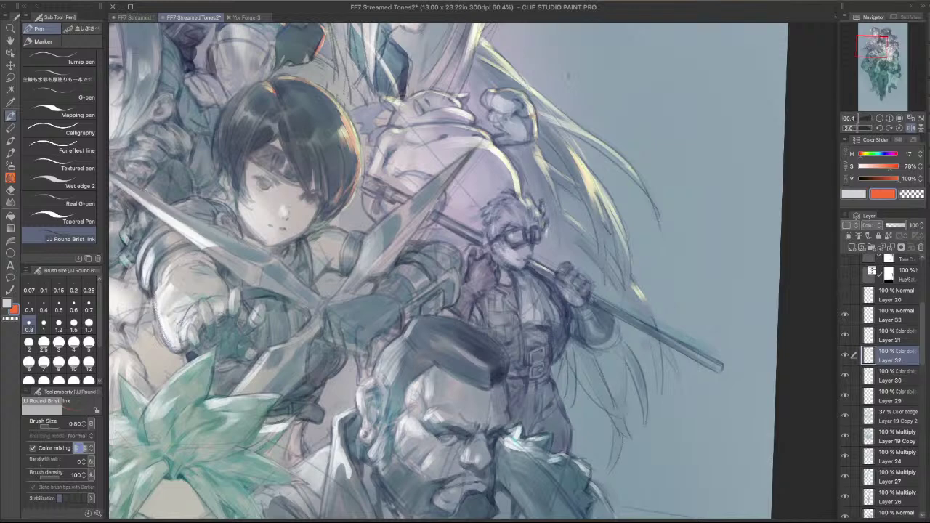
{"action": "left_click_drag", "start_coordinate": [508, 195], "coordinate": [535, 220]}
{"action": "left_click_drag", "start_coordinate": [567, 264], "coordinate": [616, 308]}
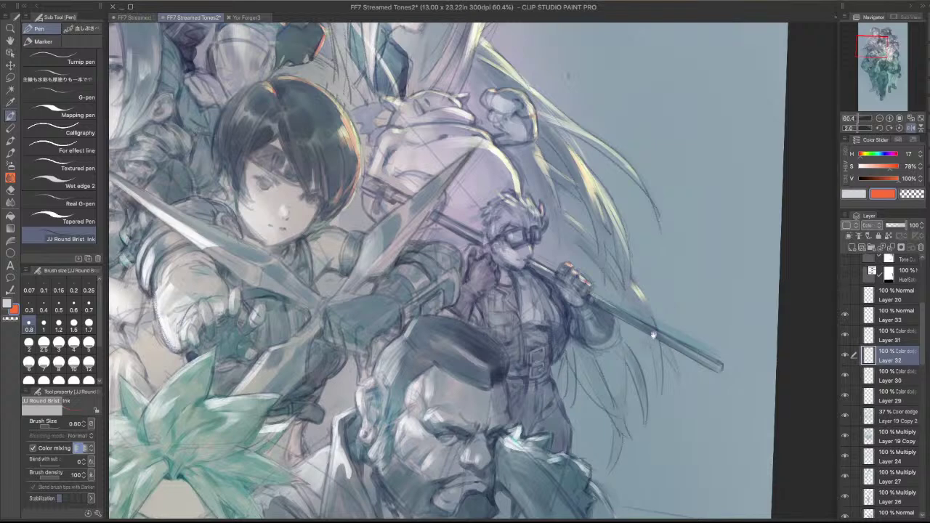
{"action": "left_click_drag", "start_coordinate": [654, 336], "coordinate": [580, 301]}
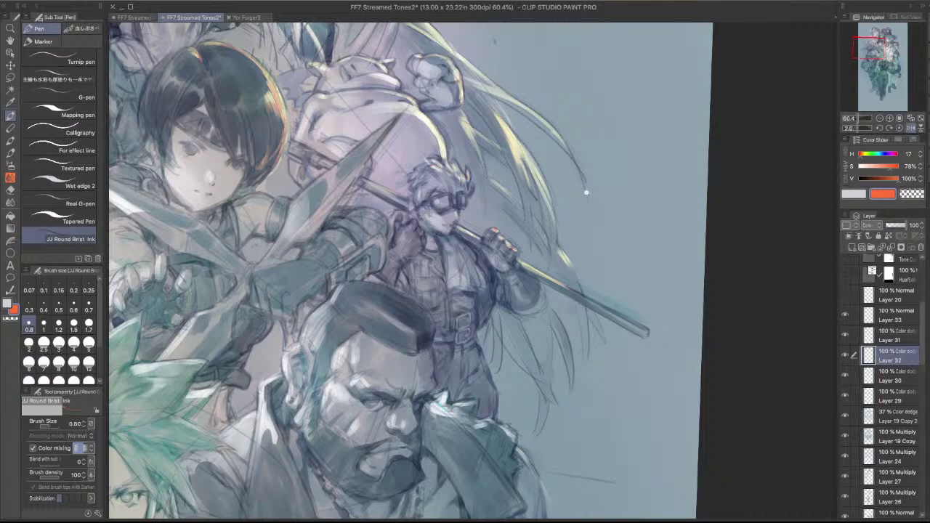
- Paint a yellow rim highlight along the shoulder and upper arm of the short-haired girl with the headband
{"action": "scroll", "coordinate": [592, 193], "scroll_direction": "down", "scroll_amount": 2}
{"action": "scroll", "coordinate": [640, 195], "scroll_direction": "down", "scroll_amount": 2}
{"action": "left_click_drag", "start_coordinate": [640, 194], "coordinate": [597, 113]}
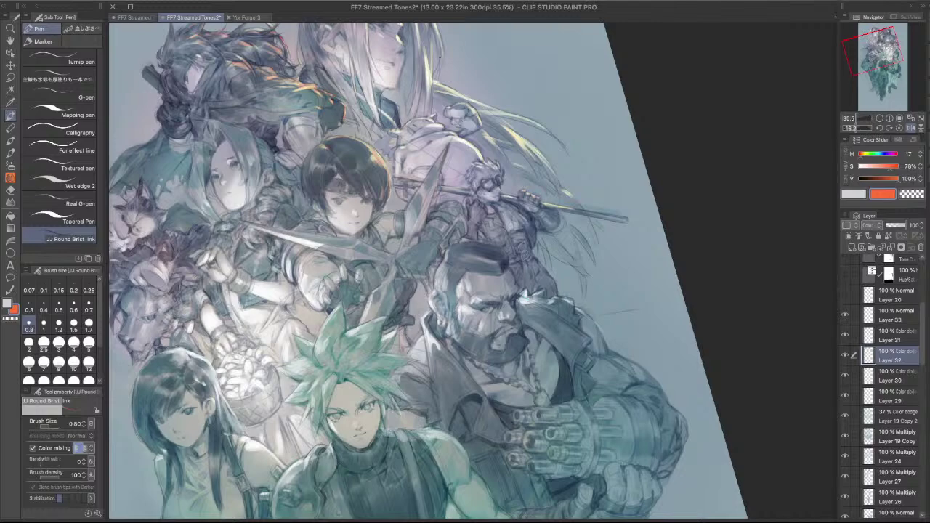
{"action": "left_click_drag", "start_coordinate": [440, 56], "coordinate": [274, 182]}
{"action": "left_click_drag", "start_coordinate": [535, 234], "coordinate": [625, 234]}
{"action": "scroll", "coordinate": [513, 271], "scroll_direction": "up", "scroll_amount": 3}
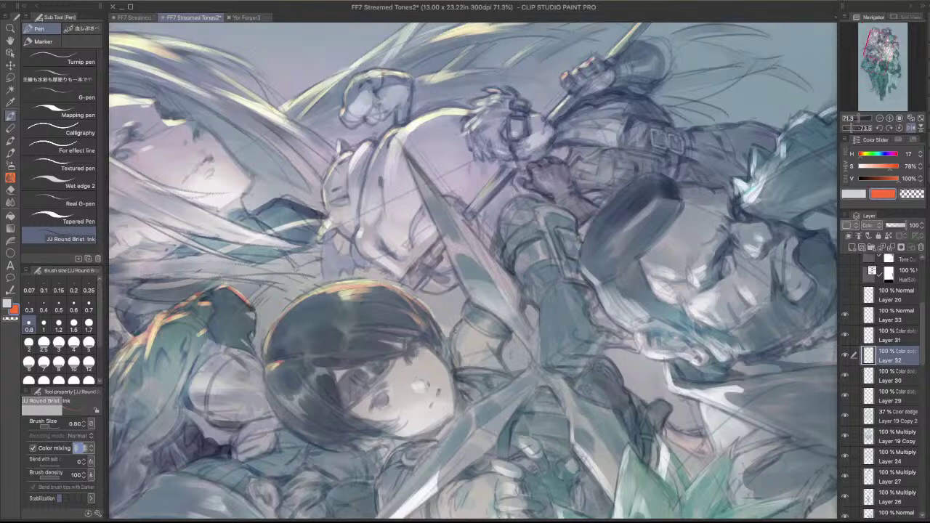
{"action": "mouse_move", "coordinate": [451, 338]}
{"action": "left_mouse_down"}
{"action": "mouse_move", "coordinate": [464, 322]}
{"action": "mouse_move", "coordinate": [453, 342]}
{"action": "mouse_move", "coordinate": [455, 334]}
{"action": "mouse_move", "coordinate": [460, 356]}
{"action": "left_mouse_up"}
{"action": "mouse_move", "coordinate": [678, 188]}
{"action": "left_mouse_down"}
{"action": "mouse_move", "coordinate": [690, 238]}
{"action": "mouse_move", "coordinate": [537, 364]}
{"action": "left_mouse_up"}
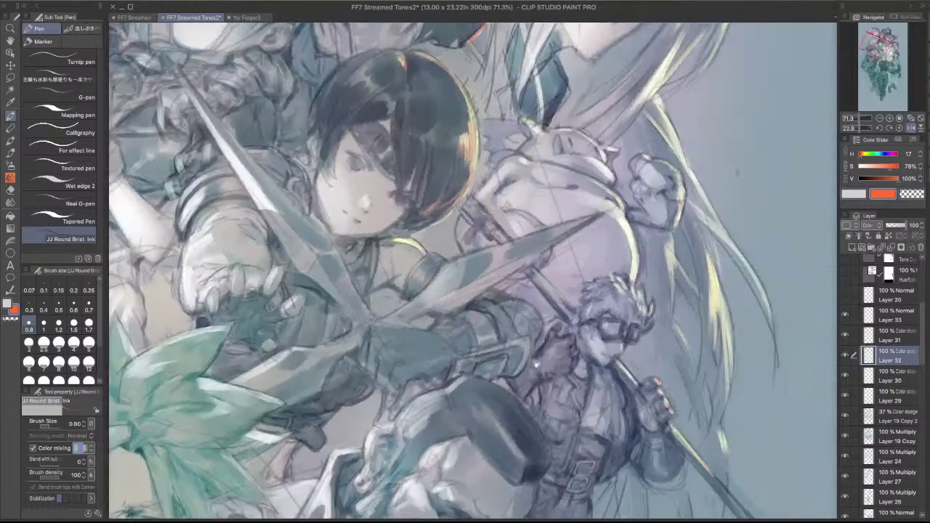
{"action": "left_click_drag", "start_coordinate": [434, 252], "coordinate": [449, 260]}
- Highlight the short-haired girl's forearm and the edge of the throwing star's raised blade beside it
{"action": "scroll", "coordinate": [450, 223], "scroll_direction": "down", "scroll_amount": 3}
{"action": "left_click_drag", "start_coordinate": [449, 224], "coordinate": [545, 206]}
{"action": "scroll", "coordinate": [482, 230], "scroll_direction": "up", "scroll_amount": 1}
{"action": "scroll", "coordinate": [483, 231], "scroll_direction": "up", "scroll_amount": 1}
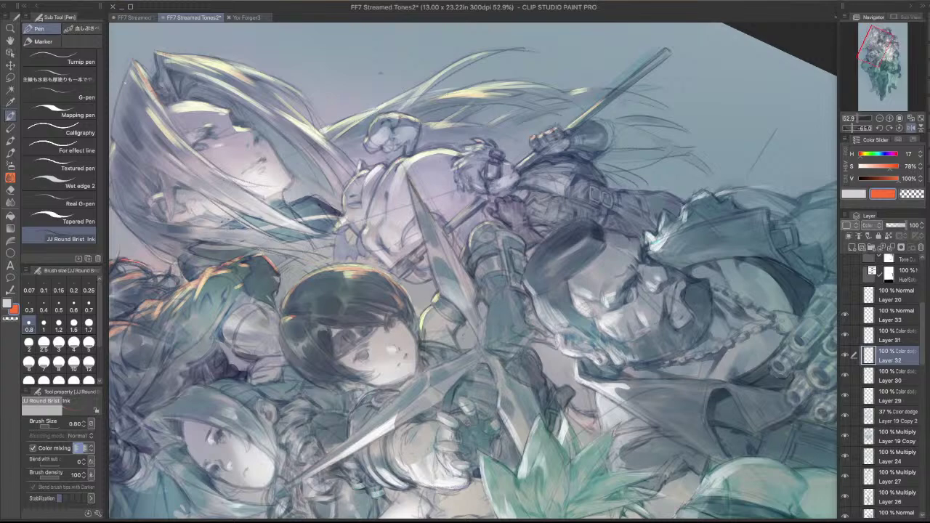
{"action": "left_click_drag", "start_coordinate": [413, 173], "coordinate": [434, 221]}
{"action": "mouse_move", "coordinate": [538, 131]}
{"action": "left_mouse_down"}
{"action": "mouse_move", "coordinate": [639, 240]}
{"action": "mouse_move", "coordinate": [647, 264]}
{"action": "left_mouse_up"}
{"action": "left_click_drag", "start_coordinate": [683, 265], "coordinate": [642, 264]}
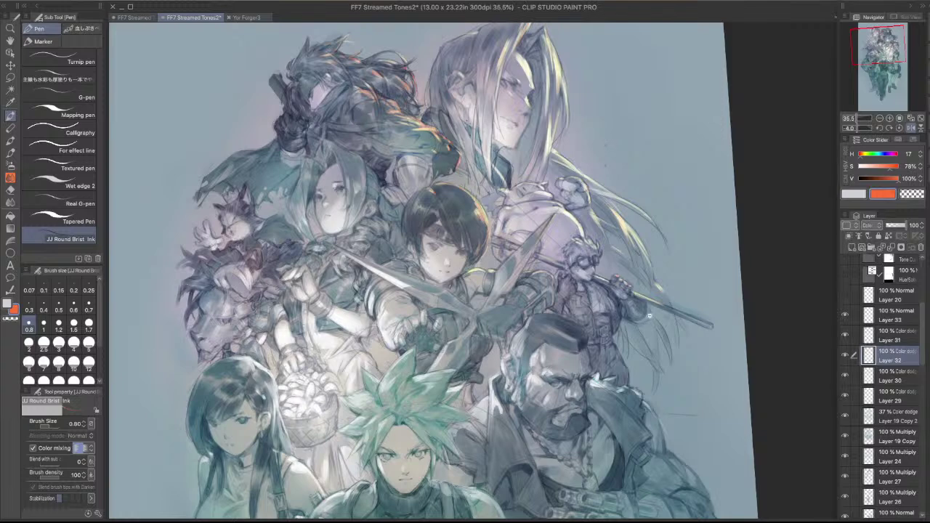
- Paint yellow highlights on the silver-haired figure's hair strands hanging around and below the spear
{"action": "scroll", "coordinate": [652, 316], "scroll_direction": "up", "scroll_amount": 2}
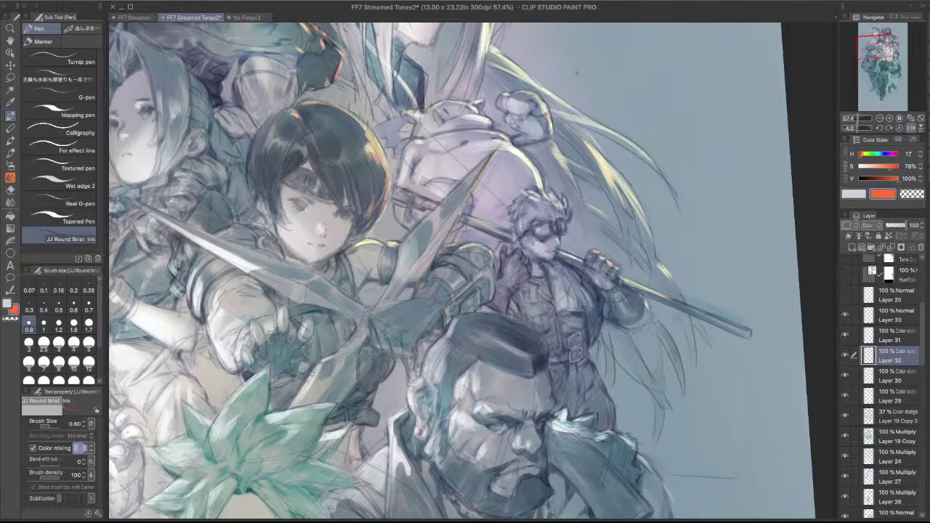
{"action": "left_click_drag", "start_coordinate": [654, 319], "coordinate": [673, 347]}
{"action": "key", "text": "super+z"}
{"action": "left_click_drag", "start_coordinate": [657, 339], "coordinate": [666, 403]}
{"action": "left_click_drag", "start_coordinate": [633, 239], "coordinate": [643, 252]}
- Paint a yellow highlight along the top of the parted fringe of the woman holding the flower basket
{"action": "left_click_drag", "start_coordinate": [495, 157], "coordinate": [564, 222]}
{"action": "left_click_drag", "start_coordinate": [530, 180], "coordinate": [637, 190]}
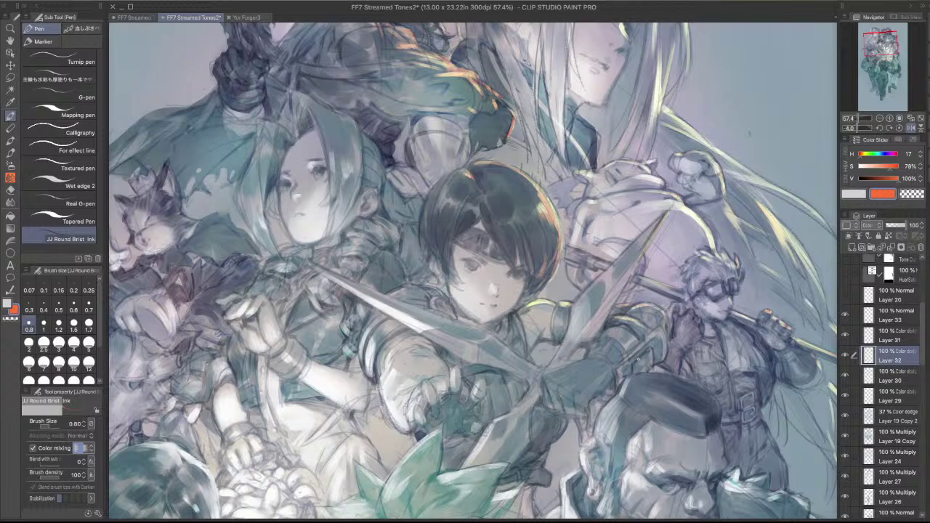
{"action": "left_click_drag", "start_coordinate": [527, 240], "coordinate": [570, 278]}
{"action": "left_click_drag", "start_coordinate": [570, 279], "coordinate": [559, 314]}
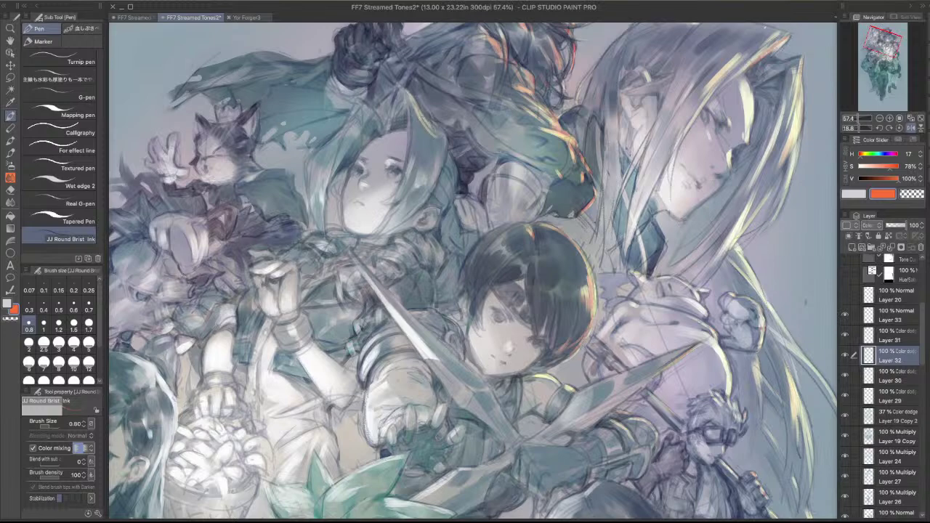
{"action": "left_click_drag", "start_coordinate": [611, 144], "coordinate": [512, 89]}
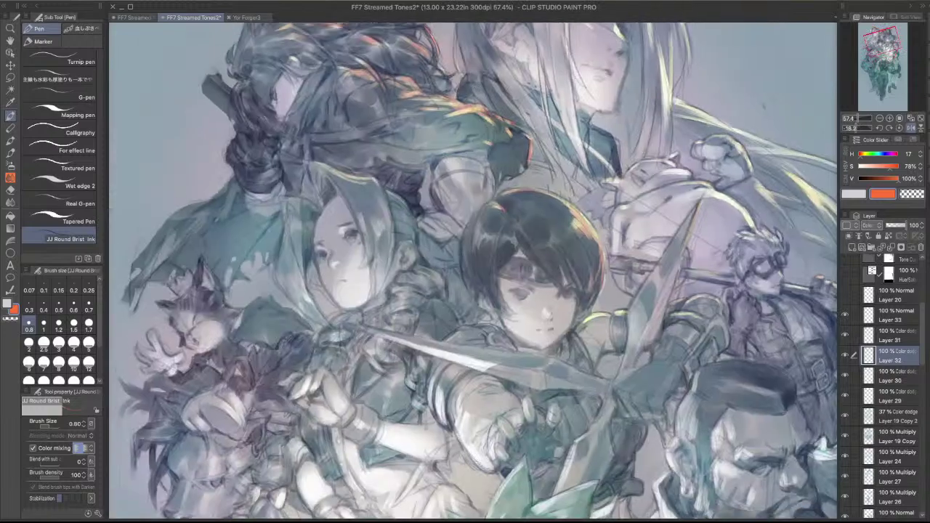
{"action": "left_click_drag", "start_coordinate": [391, 196], "coordinate": [406, 216]}
- Paint an orange and yellow rim highlight down the back of the basket-holding woman's hair, redoing unsatisfactory strokes
{"action": "left_click_drag", "start_coordinate": [643, 305], "coordinate": [801, 296]}
{"action": "scroll", "coordinate": [668, 254], "scroll_direction": "up", "scroll_amount": 3}
{"action": "mouse_move", "coordinate": [536, 177]}
{"action": "left_mouse_down"}
{"action": "mouse_move", "coordinate": [550, 167]}
{"action": "mouse_move", "coordinate": [598, 187]}
{"action": "mouse_move", "coordinate": [603, 208]}
{"action": "mouse_move", "coordinate": [568, 172]}
{"action": "mouse_move", "coordinate": [529, 181]}
{"action": "left_mouse_up"}
{"action": "key", "text": "ctrl+z"}
{"action": "left_click_drag", "start_coordinate": [514, 150], "coordinate": [530, 180]}
{"action": "key", "text": "ctrl+z"}
{"action": "mouse_move", "coordinate": [509, 145]}
{"action": "left_mouse_down"}
{"action": "mouse_move", "coordinate": [531, 182]}
{"action": "mouse_move", "coordinate": [511, 154]}
{"action": "left_mouse_up"}
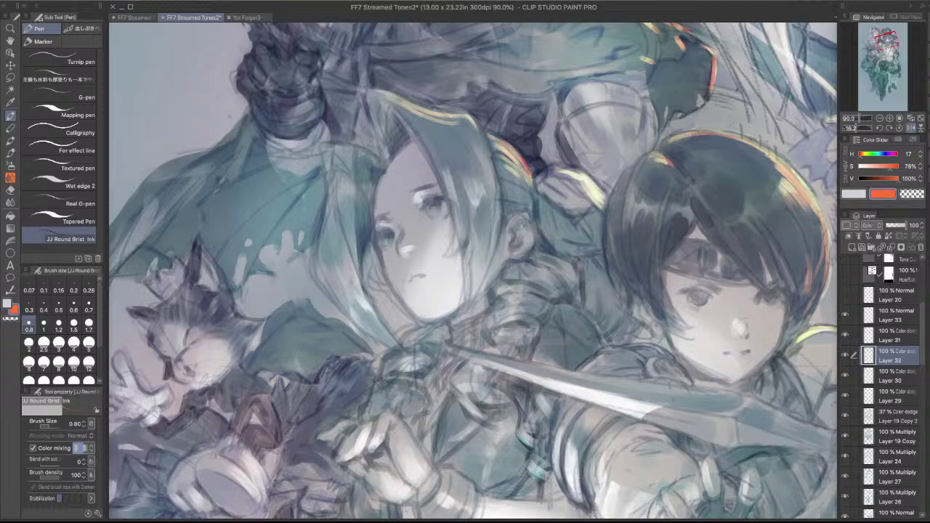
- Add a small yellow rim highlight to the basket-holding woman's collar and shoulder below her ear
{"action": "scroll", "coordinate": [567, 218], "scroll_direction": "down", "scroll_amount": 1}
{"action": "scroll", "coordinate": [566, 226], "scroll_direction": "down", "scroll_amount": 1}
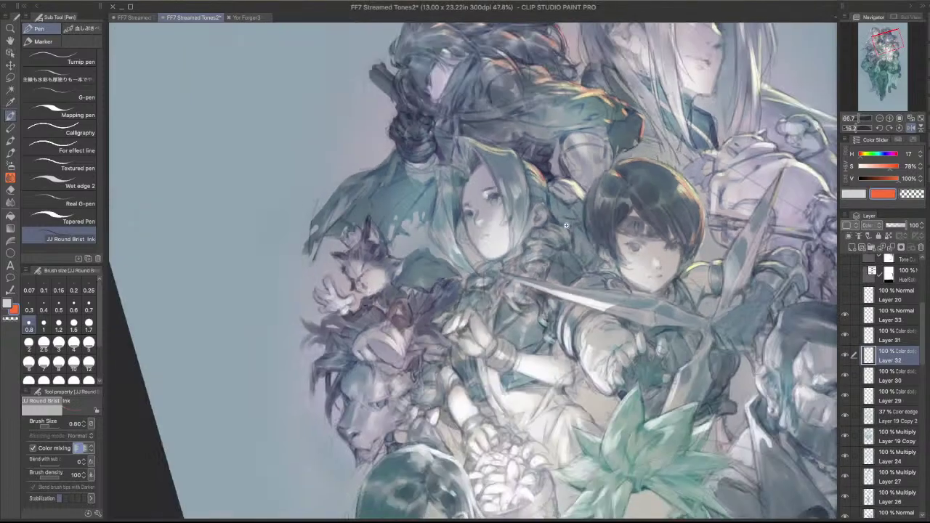
{"action": "scroll", "coordinate": [566, 226], "scroll_direction": "up", "scroll_amount": 2}
{"action": "scroll", "coordinate": [552, 219], "scroll_direction": "down", "scroll_amount": 1}
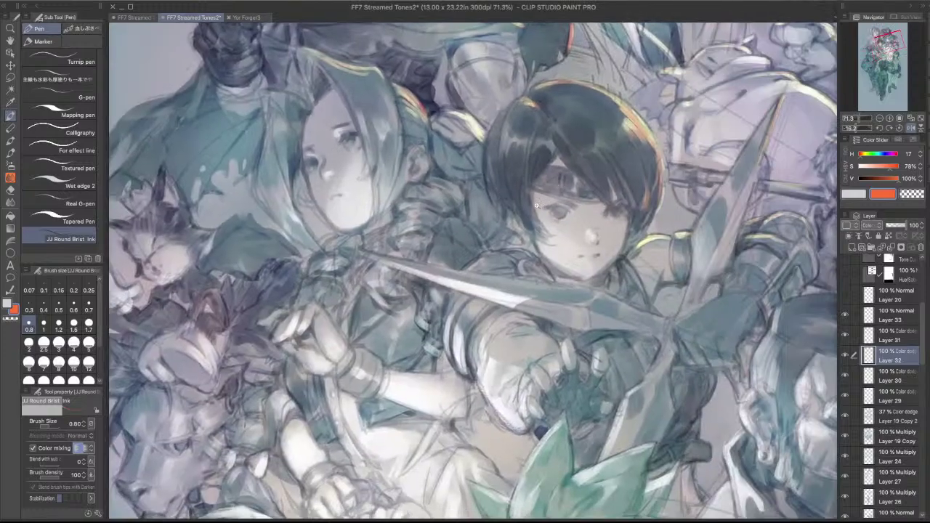
{"action": "scroll", "coordinate": [536, 206], "scroll_direction": "down", "scroll_amount": 1}
{"action": "scroll", "coordinate": [509, 206], "scroll_direction": "up", "scroll_amount": 1}
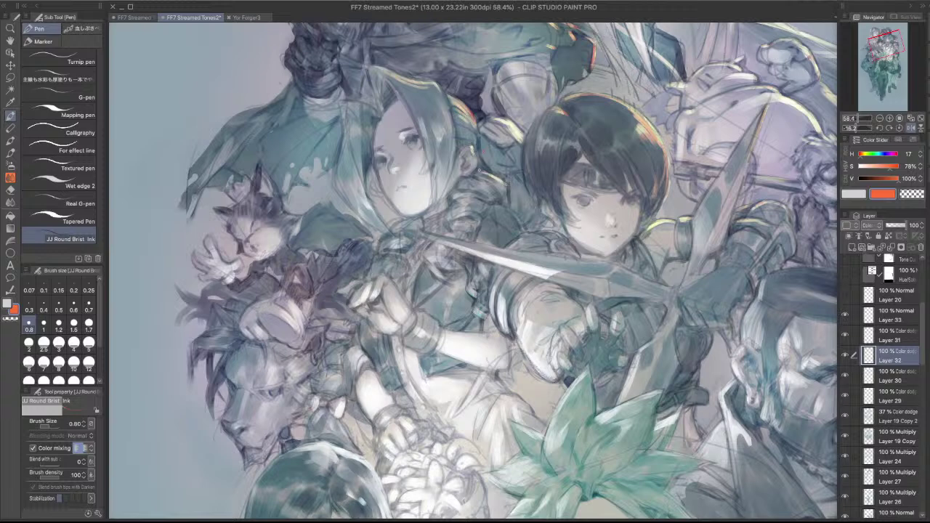
{"action": "mouse_move", "coordinate": [468, 175]}
{"action": "left_mouse_down"}
{"action": "mouse_move", "coordinate": [493, 191]}
{"action": "mouse_move", "coordinate": [481, 189]}
{"action": "left_mouse_up"}
{"action": "key", "text": "ctrl+minus"}
{"action": "left_click_drag", "start_coordinate": [569, 147], "coordinate": [697, 264]}
{"action": "left_click_drag", "start_coordinate": [653, 235], "coordinate": [619, 125]}
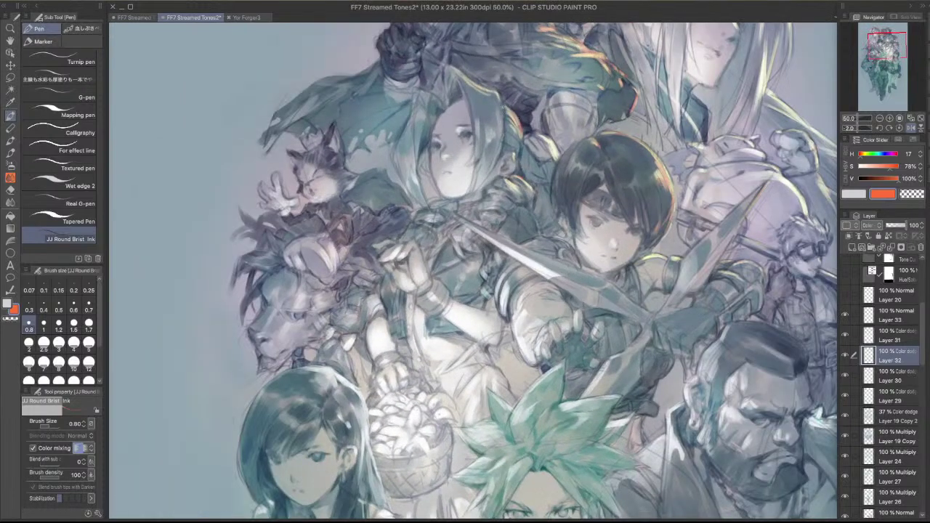
{"action": "left_click_drag", "start_coordinate": [690, 195], "coordinate": [680, 211]}
{"action": "scroll", "coordinate": [679, 211], "scroll_direction": "down", "scroll_amount": 1}
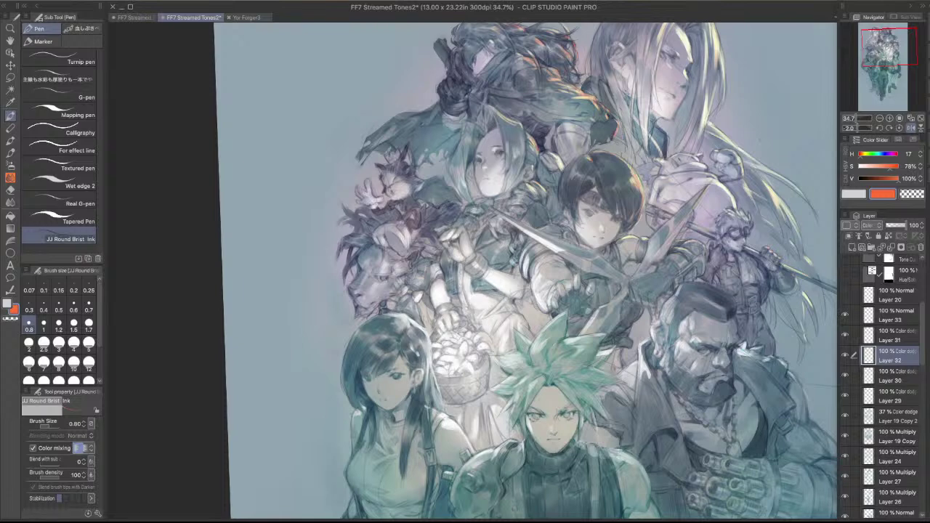
- Review the whole group's highlights with the interface hidden and restored, and flip the canvas view horizontally
{"action": "key", "text": "Tab"}
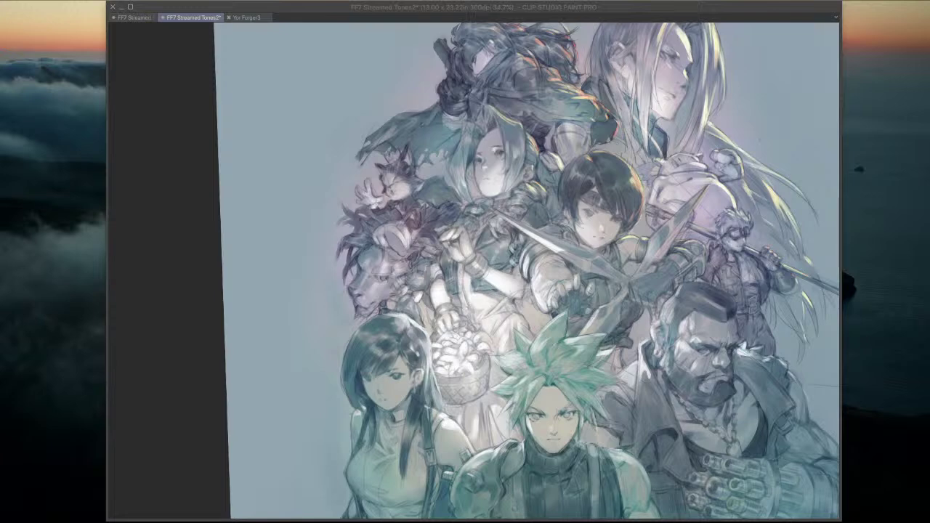
{"action": "key", "text": "Tab"}
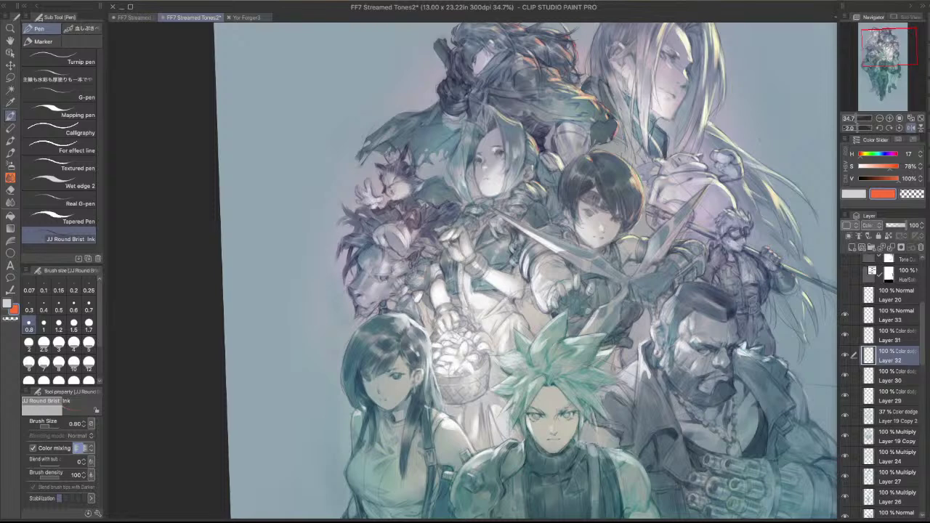
{"action": "key", "text": "Tab"}
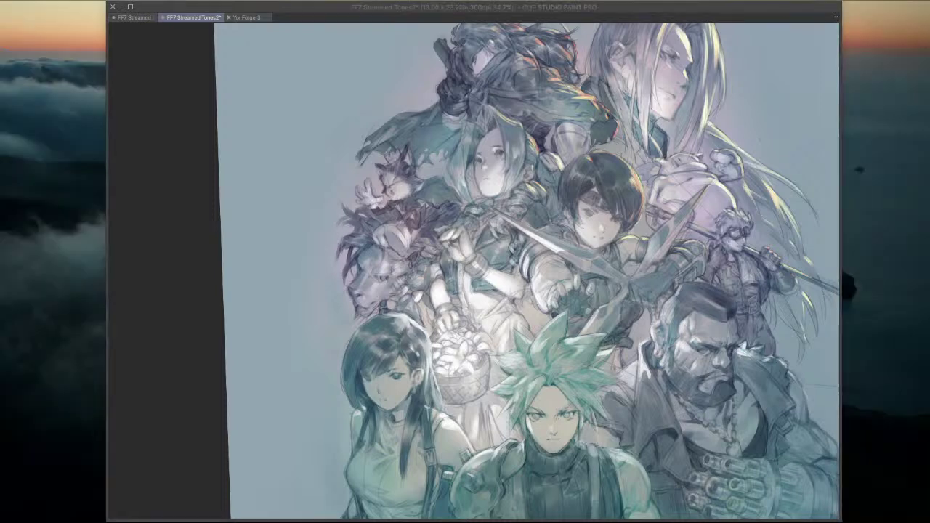
{"action": "key", "text": "Tab"}
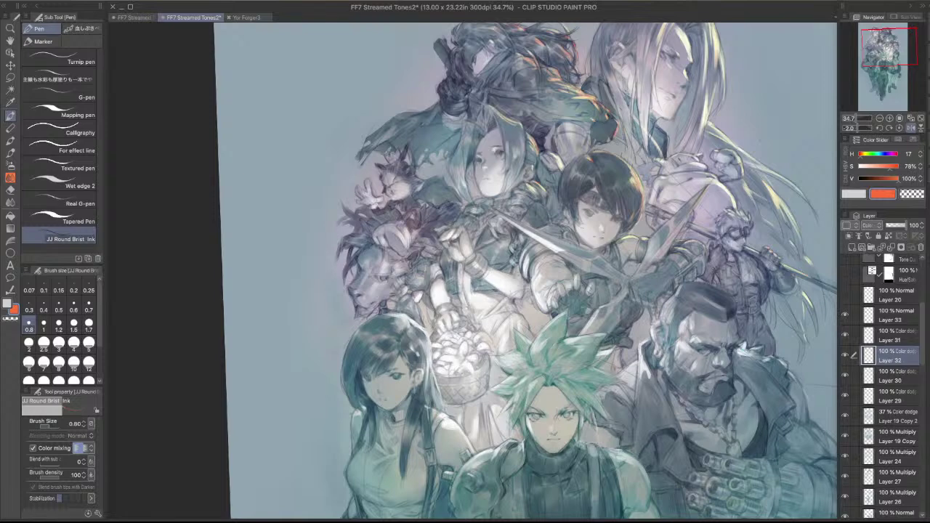
{"action": "scroll", "coordinate": [554, 227], "scroll_direction": "down", "scroll_amount": 3}
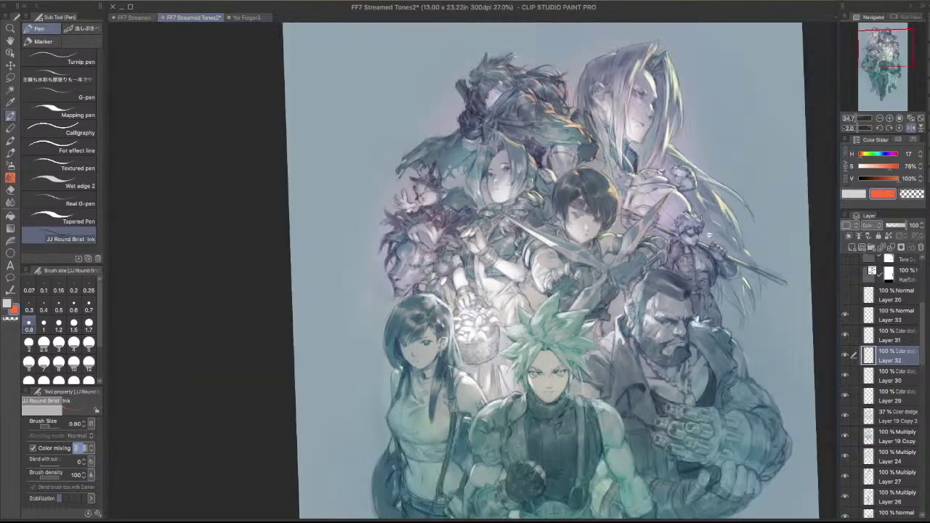
{"action": "left_click", "coordinate": [911, 129]}
- Strengthen the orange-yellow highlight along the edge of the throwing star's raised blade
{"action": "left_click_drag", "start_coordinate": [499, 354], "coordinate": [569, 208]}
{"action": "scroll", "coordinate": [569, 208], "scroll_direction": "up", "scroll_amount": 4}
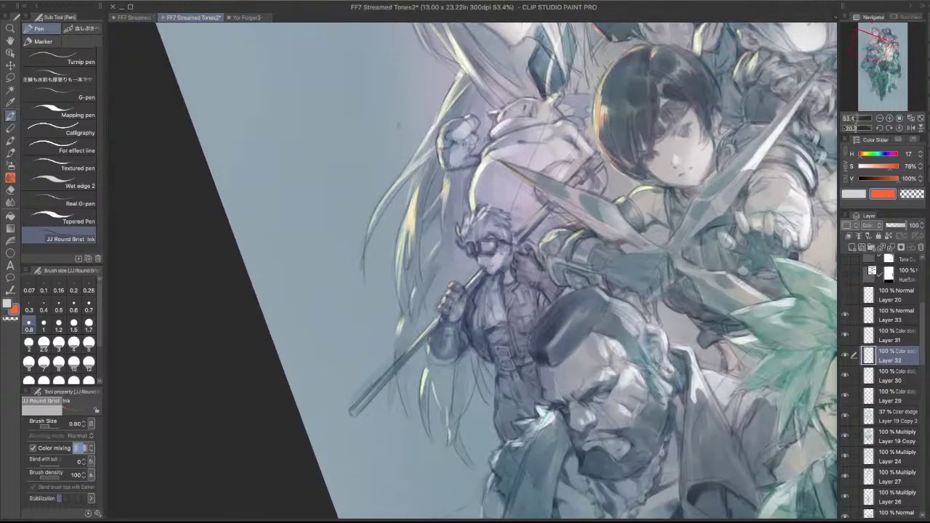
{"action": "left_click_drag", "start_coordinate": [565, 226], "coordinate": [582, 221]}
{"action": "left_click_drag", "start_coordinate": [642, 185], "coordinate": [658, 258]}
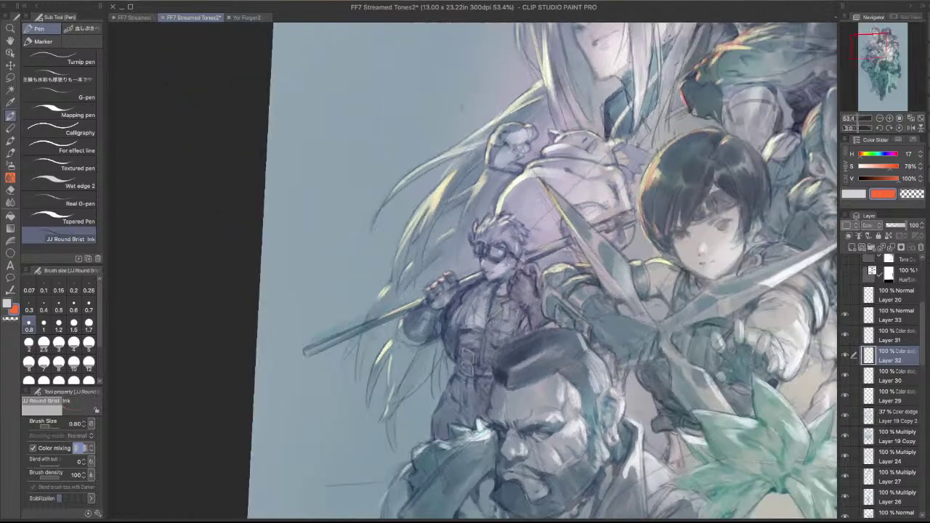
- Repaint the warm highlight down the inner edge of the throwing star's raised blade, undoing unsatisfactory strokes
{"action": "left_click_drag", "start_coordinate": [568, 221], "coordinate": [594, 261]}
{"action": "left_click_drag", "start_coordinate": [547, 187], "coordinate": [590, 263]}
{"action": "key", "text": "super+z"}
{"action": "key", "text": "super+z"}
{"action": "key", "text": "super+z"}
{"action": "left_click_drag", "start_coordinate": [554, 202], "coordinate": [595, 268]}
{"action": "scroll", "coordinate": [586, 145], "scroll_direction": "down", "scroll_amount": 3}
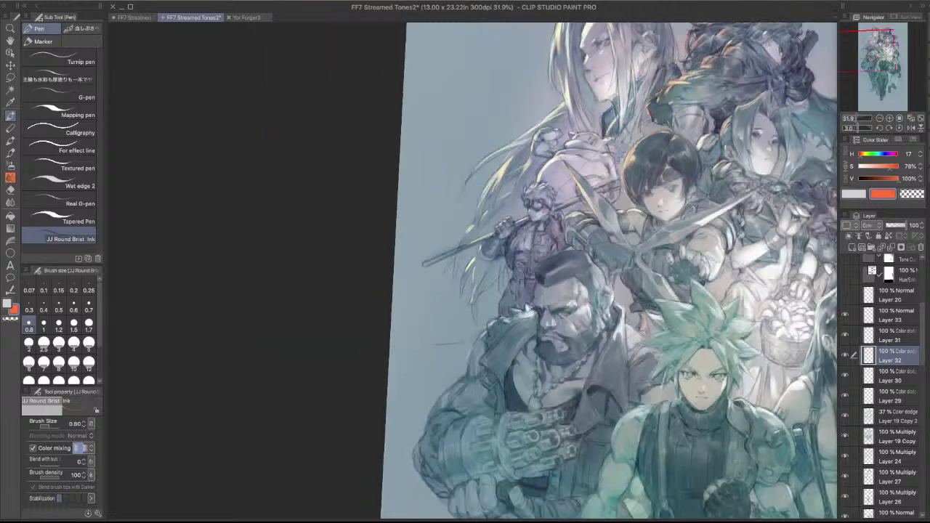
- Paint orange-red rim highlights along the open collar and forearm of the goggled figure carrying the pole, undoing a stray stroke
{"action": "scroll", "coordinate": [683, 166], "scroll_direction": "up", "scroll_amount": 2}
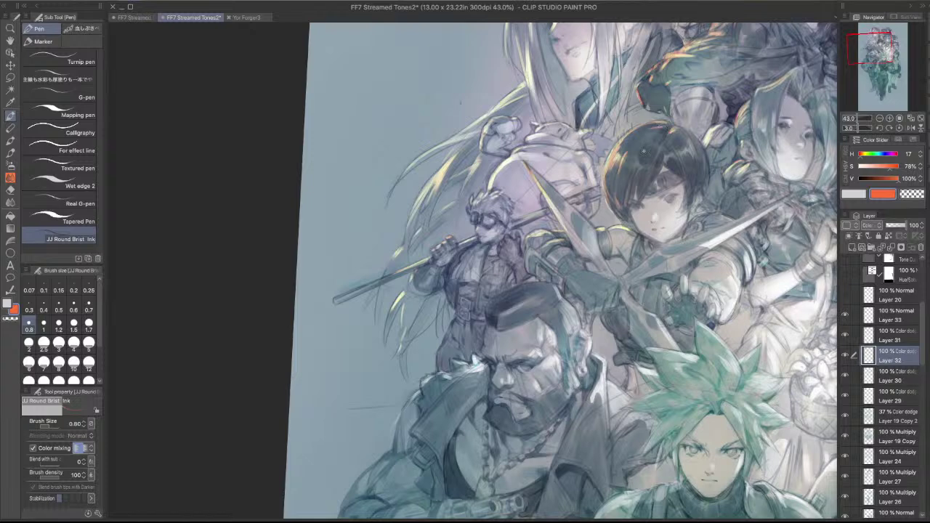
{"action": "mouse_move", "coordinate": [641, 131]}
{"action": "left_mouse_down"}
{"action": "mouse_move", "coordinate": [578, 55]}
{"action": "mouse_move", "coordinate": [637, 146]}
{"action": "left_mouse_up"}
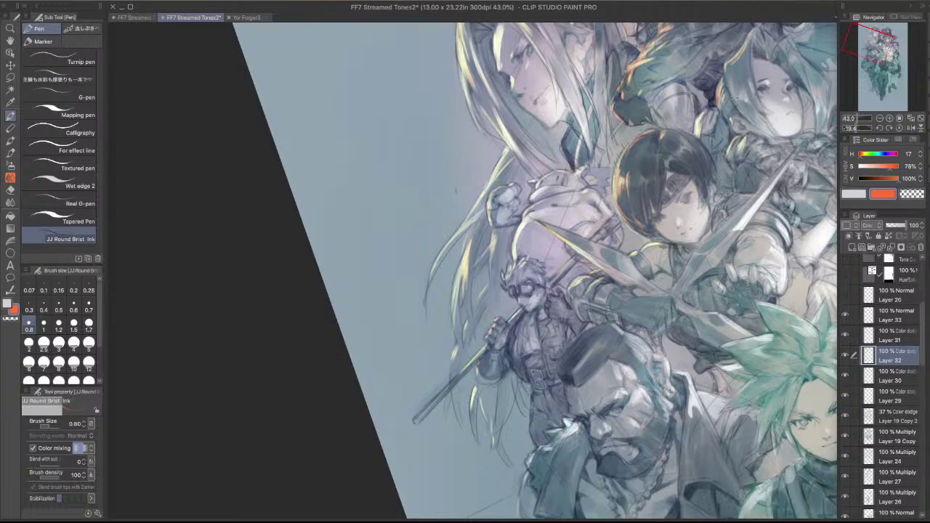
{"action": "left_click_drag", "start_coordinate": [735, 98], "coordinate": [764, 151]}
{"action": "left_click_drag", "start_coordinate": [713, 262], "coordinate": [734, 149]}
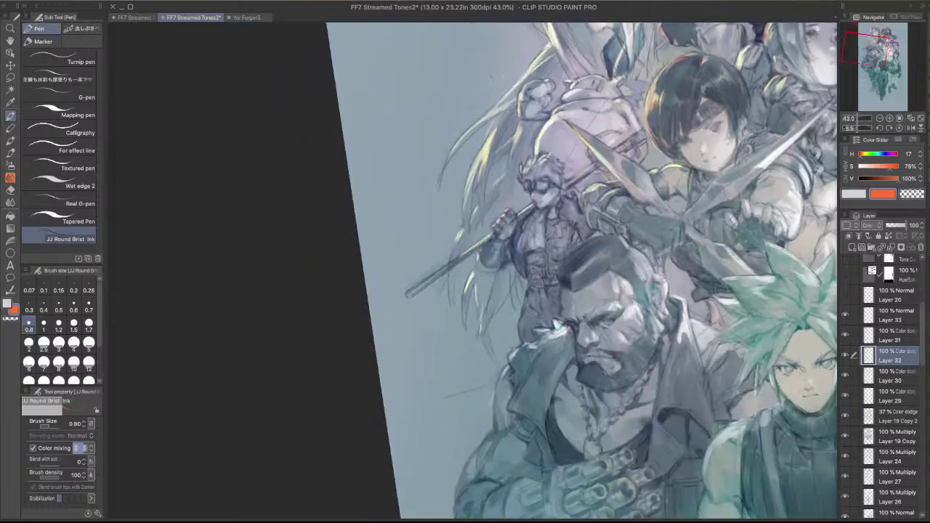
{"action": "left_click_drag", "start_coordinate": [547, 217], "coordinate": [561, 179]}
{"action": "scroll", "coordinate": [520, 164], "scroll_direction": "up", "scroll_amount": 2}
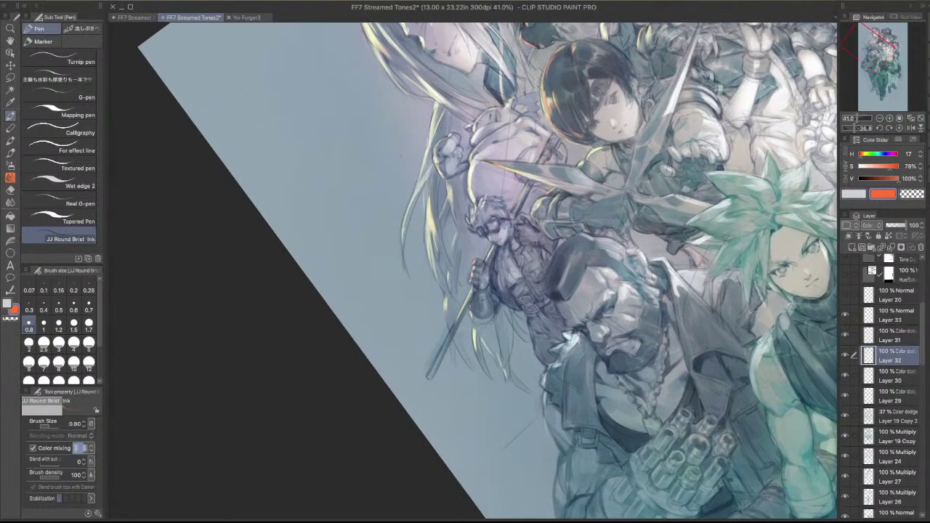
{"action": "scroll", "coordinate": [499, 260], "scroll_direction": "up", "scroll_amount": 3}
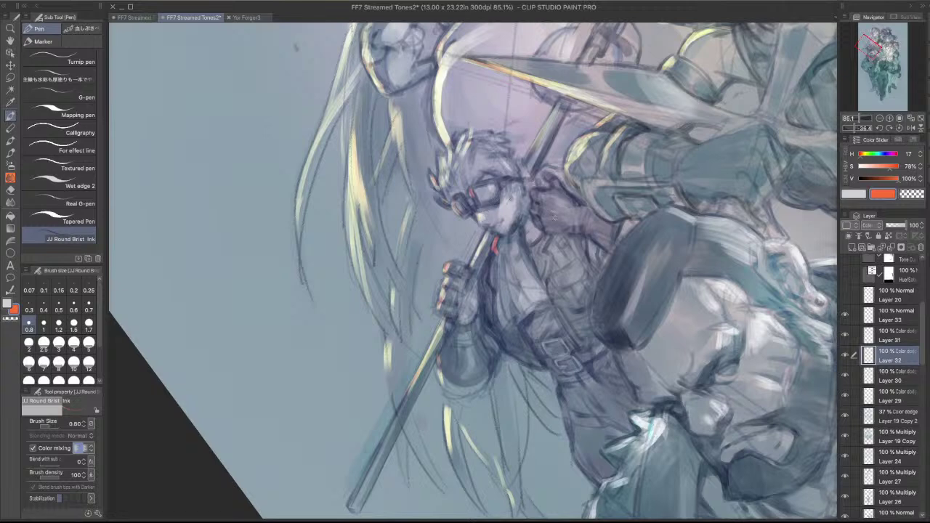
{"action": "left_click_drag", "start_coordinate": [485, 284], "coordinate": [487, 265]}
{"action": "key", "text": "ctrl+z"}
{"action": "mouse_move", "coordinate": [493, 285]}
{"action": "left_mouse_down"}
{"action": "mouse_move", "coordinate": [491, 261]}
{"action": "mouse_move", "coordinate": [502, 323]}
{"action": "left_mouse_up"}
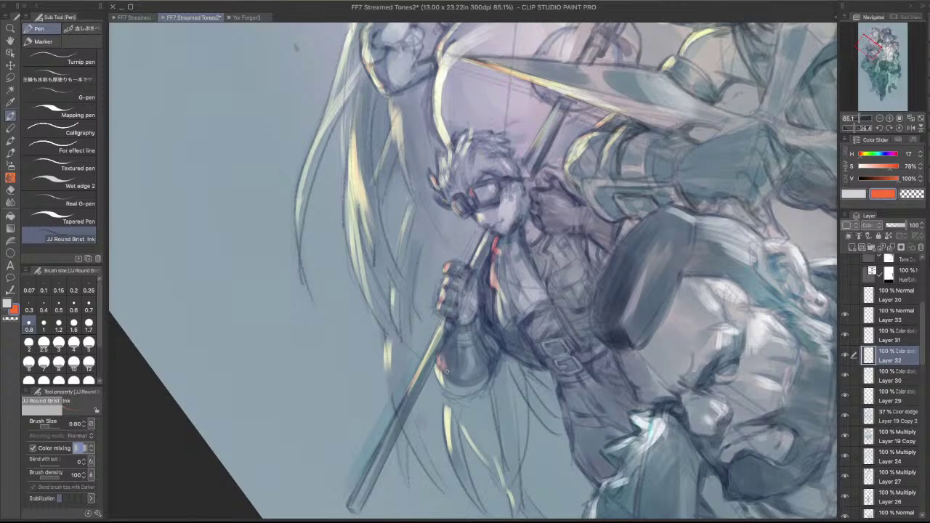
- Reduce the brush size to 0.60 and add small warm rim highlights to the goggled figure's spiky hair
{"action": "left_click_drag", "start_coordinate": [620, 197], "coordinate": [511, 149]}
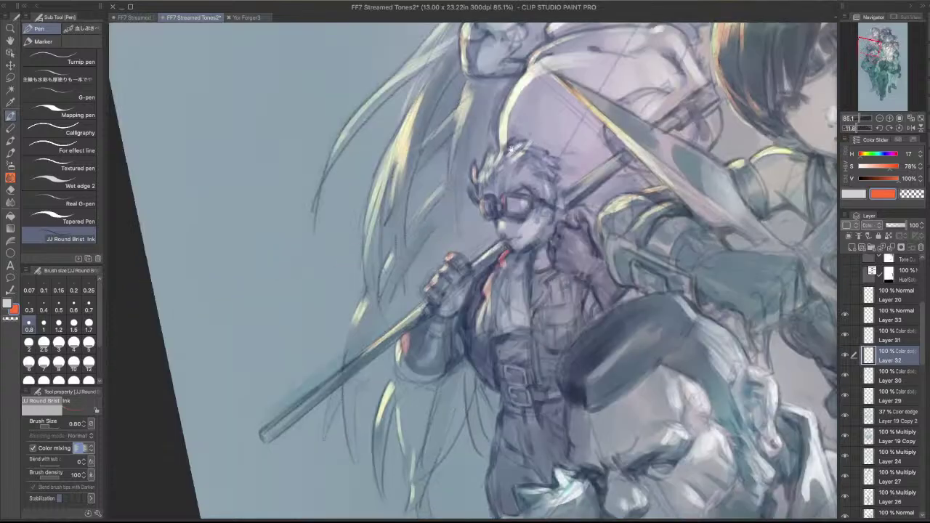
{"action": "key", "text": "bracketleft"}
{"action": "key", "text": "bracketleft"}
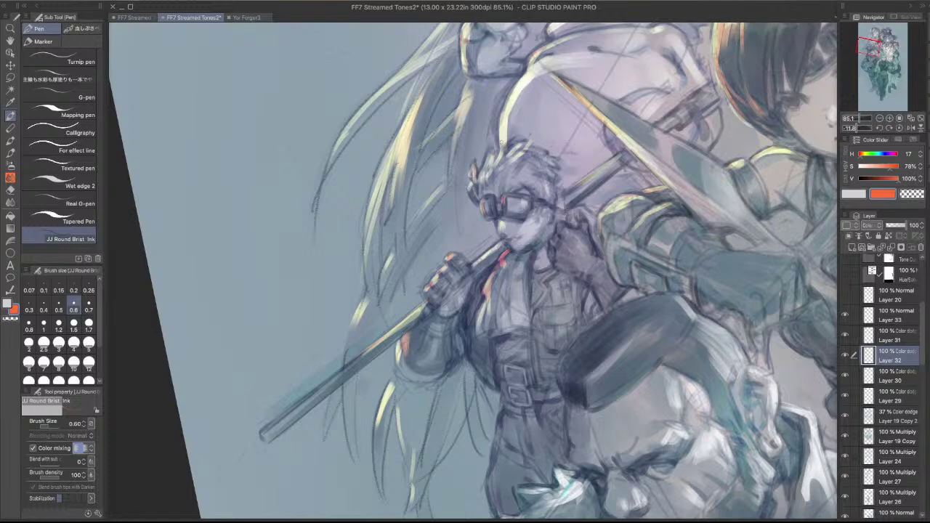
{"action": "left_click_drag", "start_coordinate": [633, 170], "coordinate": [597, 125]}
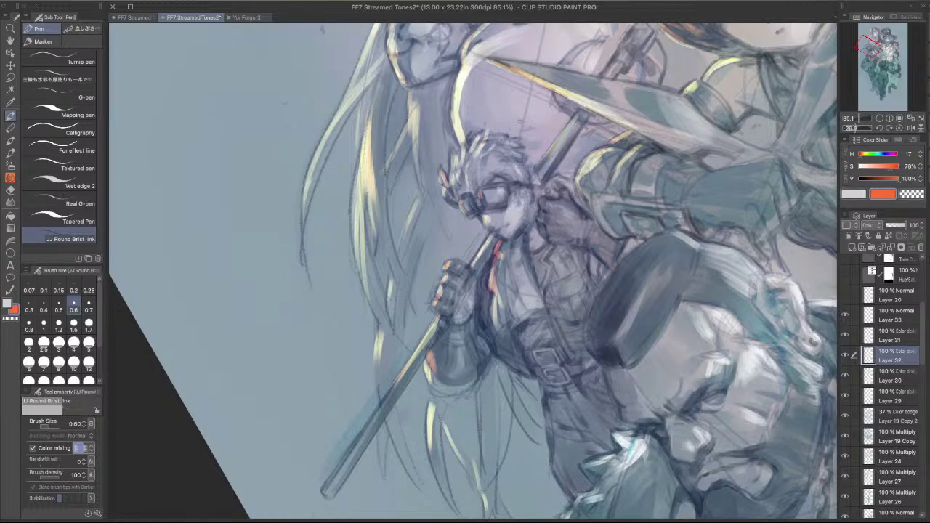
{"action": "left_click_drag", "start_coordinate": [494, 136], "coordinate": [603, 226]}
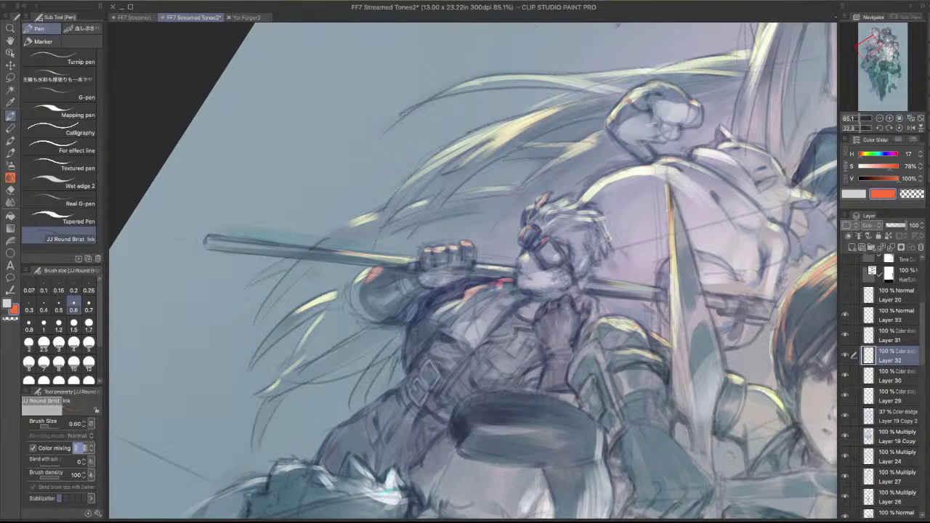
{"action": "left_click_drag", "start_coordinate": [609, 240], "coordinate": [612, 248]}
{"action": "left_click_drag", "start_coordinate": [611, 244], "coordinate": [605, 174]}
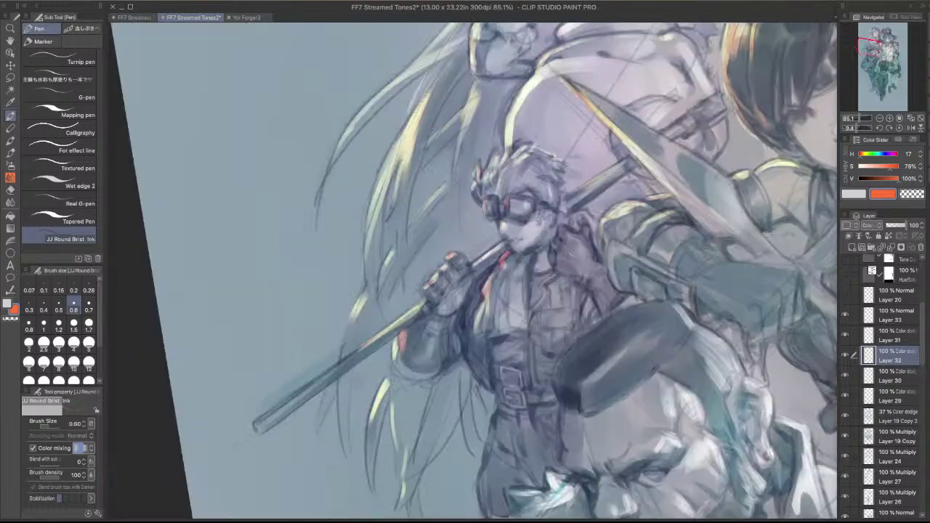
- Flip the canvas view horizontally and refine the highlight on the goggled figure's forearm with a 1.00 brush
{"action": "key", "text": "bracketright"}
{"action": "key", "text": "bracketright"}
{"action": "key", "text": "bracketright"}
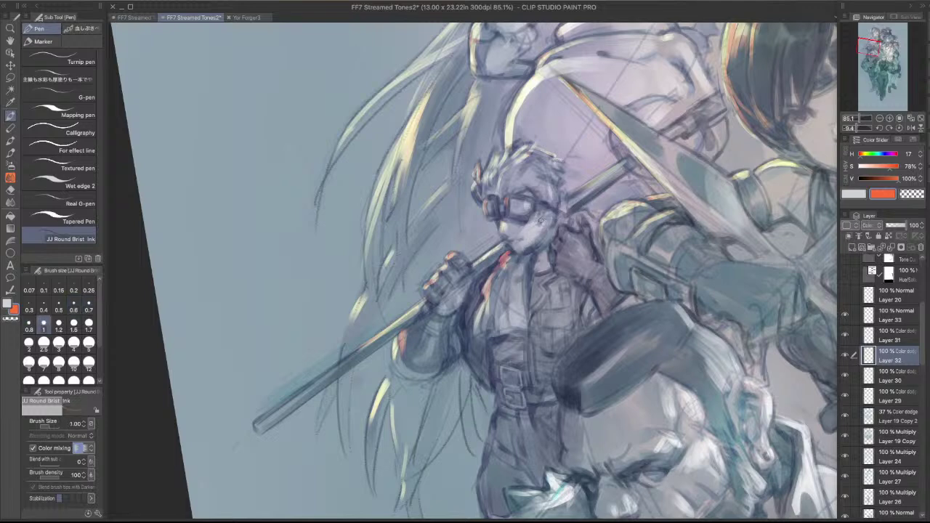
{"action": "mouse_move", "coordinate": [513, 256]}
{"action": "left_mouse_down"}
{"action": "mouse_move", "coordinate": [504, 264]}
{"action": "mouse_move", "coordinate": [514, 255]}
{"action": "left_mouse_up"}
{"action": "key", "text": "super+z"}
{"action": "left_click", "coordinate": [910, 127]}
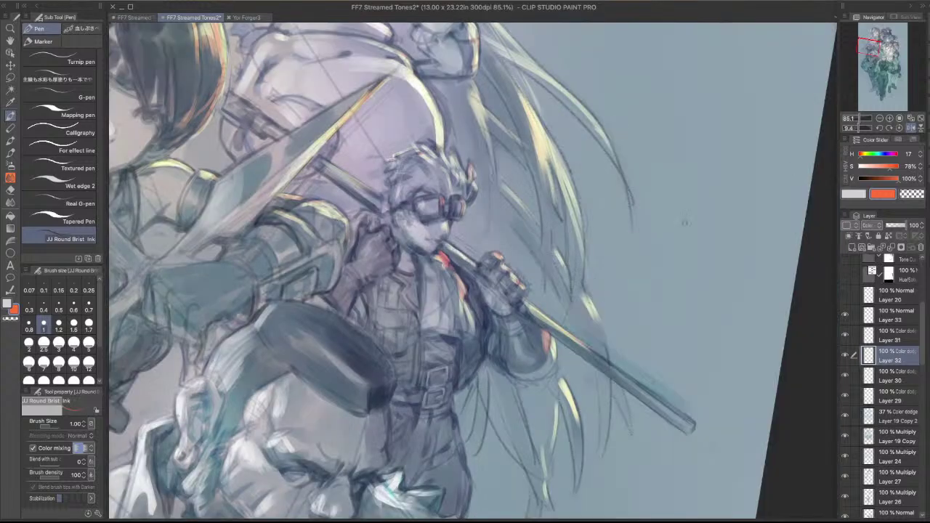
{"action": "left_click_drag", "start_coordinate": [525, 297], "coordinate": [663, 210]}
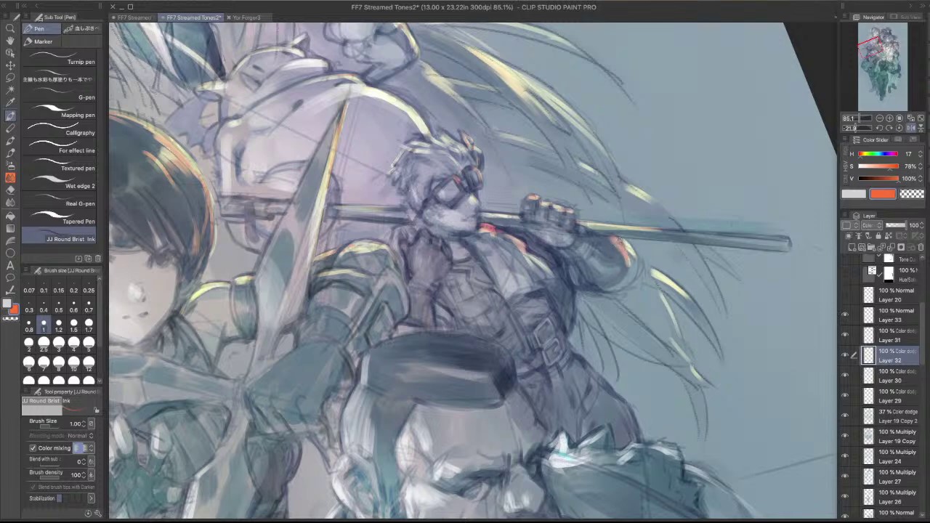
{"action": "mouse_move", "coordinate": [618, 242]}
{"action": "left_mouse_down"}
{"action": "mouse_move", "coordinate": [624, 260]}
{"action": "mouse_move", "coordinate": [633, 257]}
{"action": "left_mouse_up"}
- Paint a thin orange rim highlight down the goggled figure's hip and thigh with the brush size at 0.60
{"action": "key", "text": "bracketleft"}
{"action": "key", "text": "bracketleft"}
{"action": "key", "text": "bracketleft"}
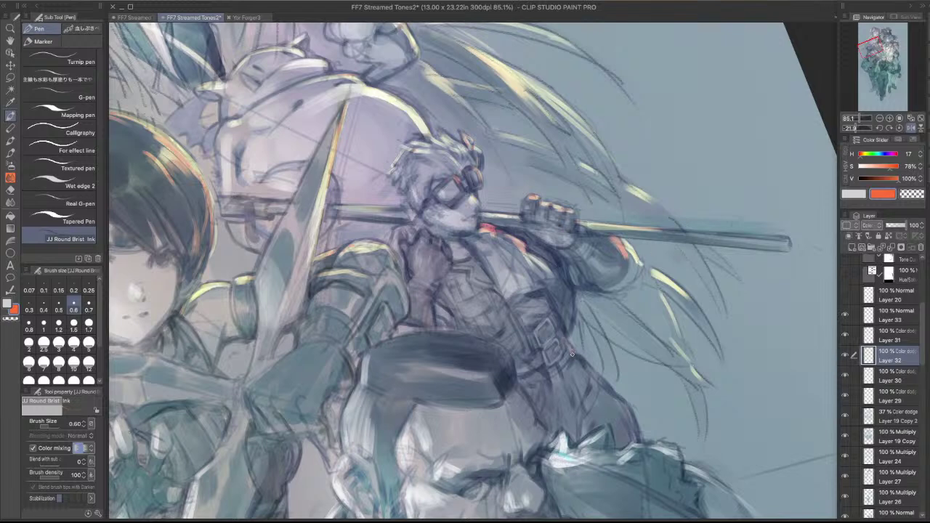
{"action": "left_click_drag", "start_coordinate": [574, 354], "coordinate": [608, 386]}
{"action": "left_click_drag", "start_coordinate": [609, 393], "coordinate": [623, 399]}
{"action": "left_click_drag", "start_coordinate": [662, 205], "coordinate": [671, 298]}
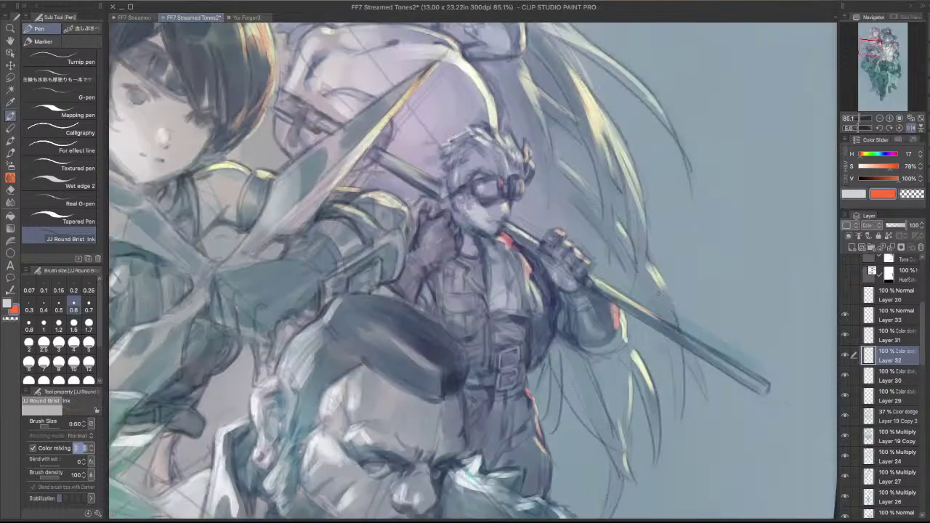
- Set the brush size to 0.70 and build up the orange highlight on the goggled figure's open collar
{"action": "key", "text": "bracketright"}
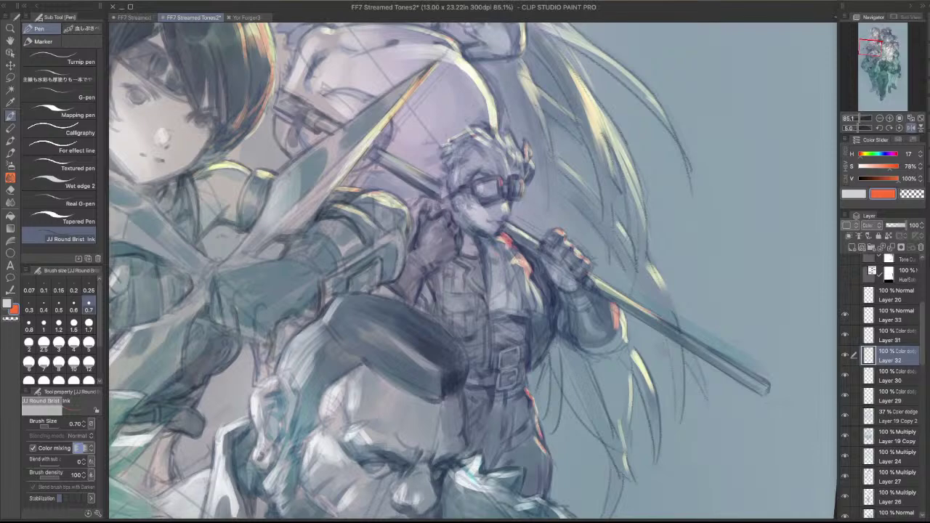
{"action": "scroll", "coordinate": [600, 181], "scroll_direction": "down", "scroll_amount": 3}
{"action": "left_click_drag", "start_coordinate": [600, 181], "coordinate": [605, 122]}
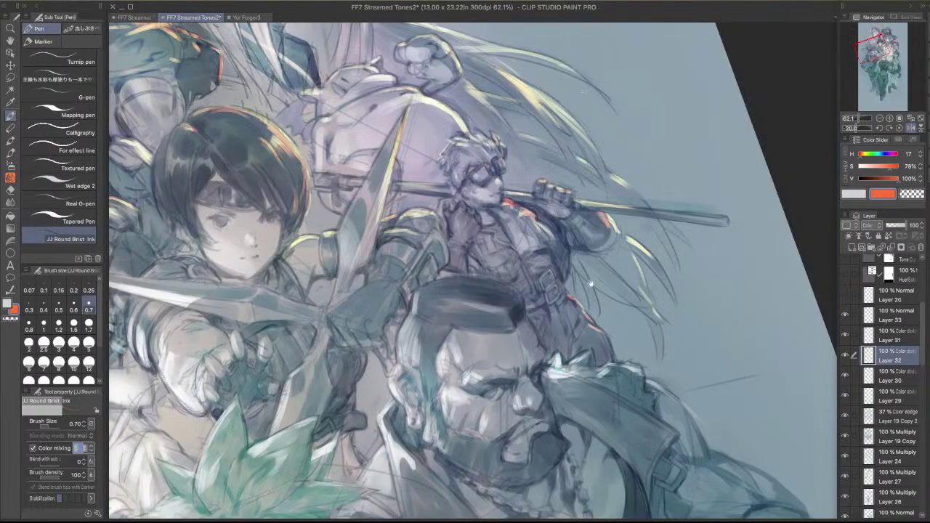
{"action": "scroll", "coordinate": [566, 298], "scroll_direction": "up", "scroll_amount": 1}
{"action": "left_click_drag", "start_coordinate": [599, 192], "coordinate": [675, 305]}
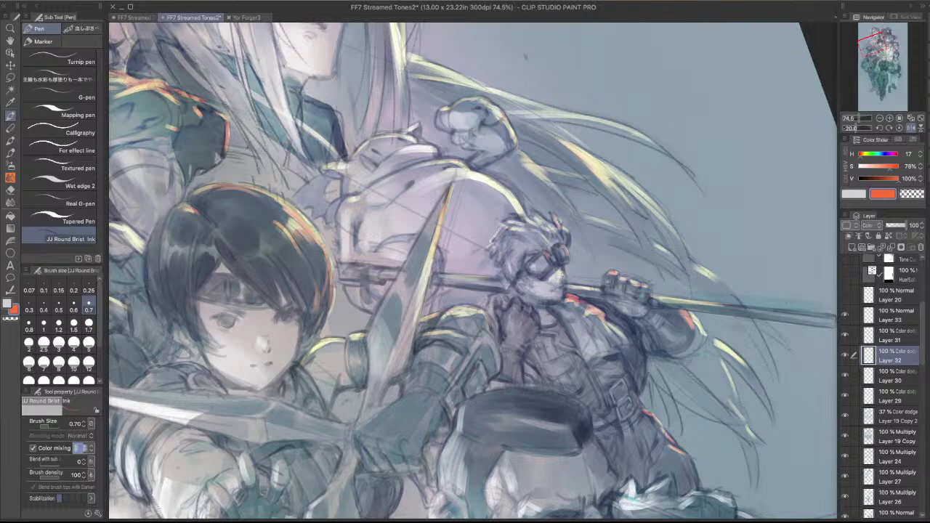
{"action": "key", "text": "c"}
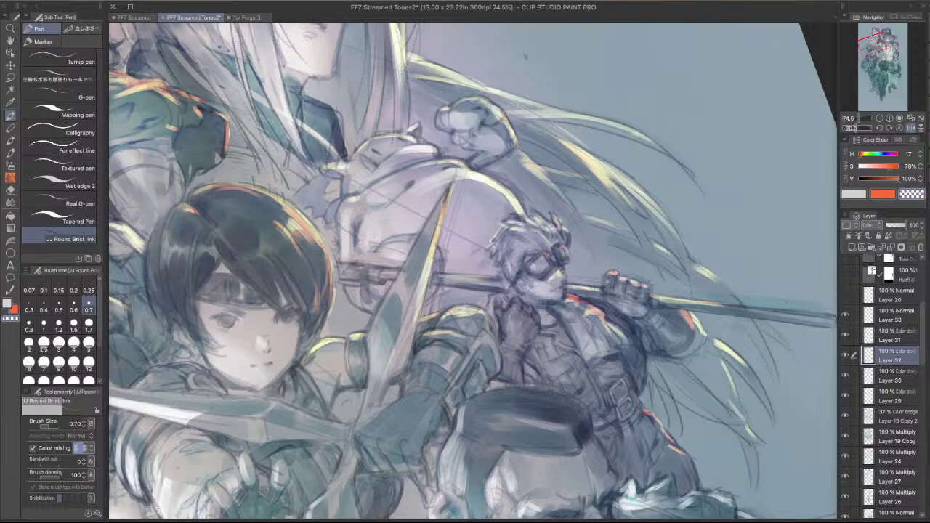
{"action": "key", "text": "c"}
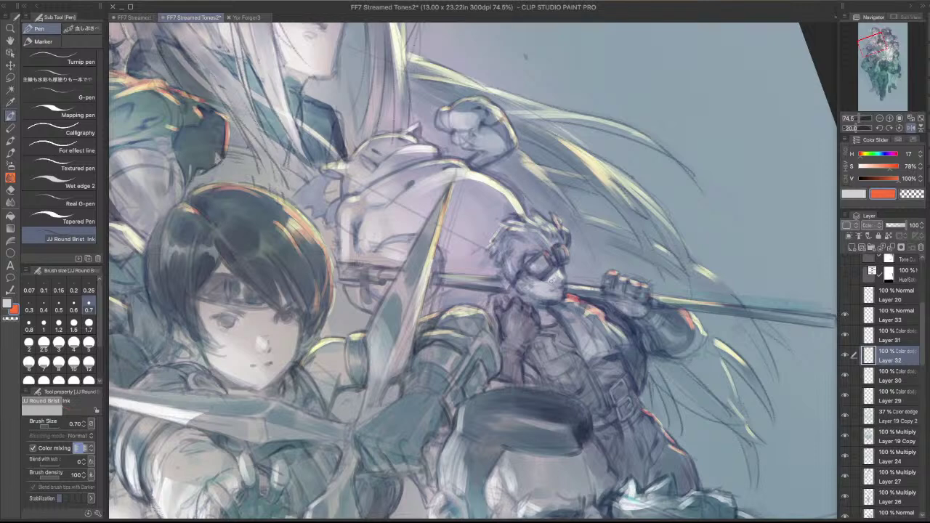
{"action": "key", "text": "c"}
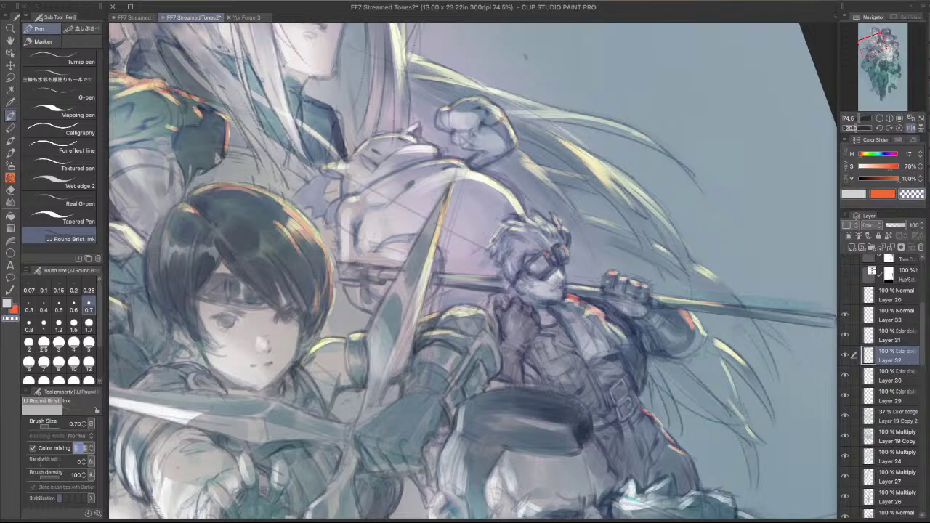
{"action": "key", "text": "c"}
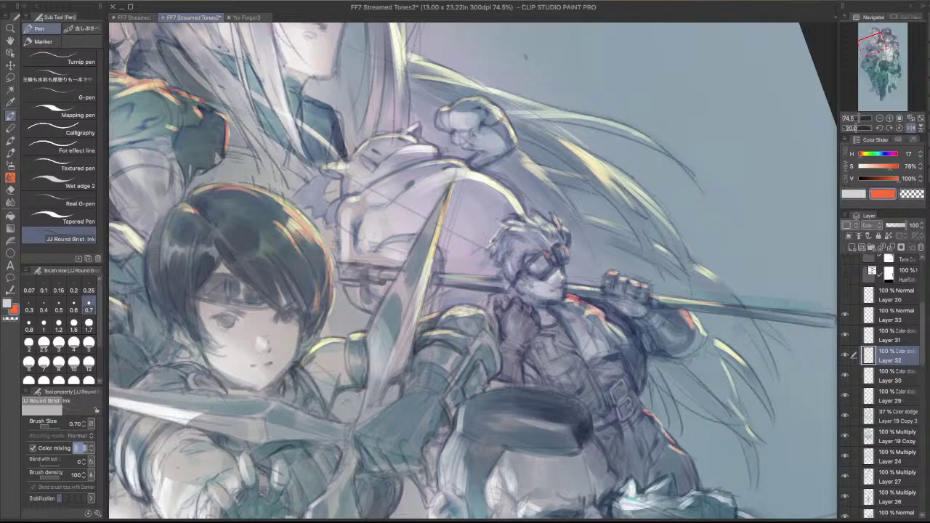
- Trim the goggled figure's collar highlight with the transparent colour and repaint its orange and yellow edge, undoing unsatisfactory strokes
{"action": "left_click_drag", "start_coordinate": [556, 280], "coordinate": [645, 125]}
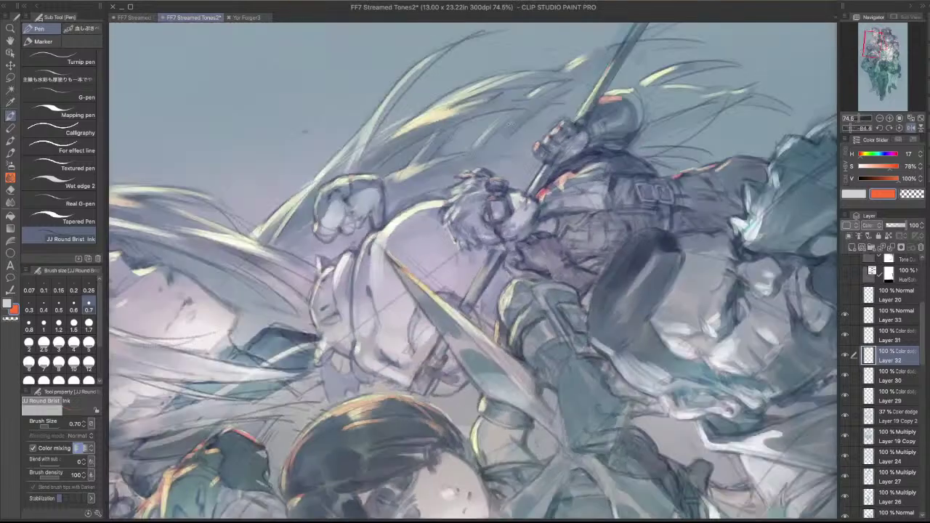
{"action": "left_click_drag", "start_coordinate": [454, 109], "coordinate": [635, 279]}
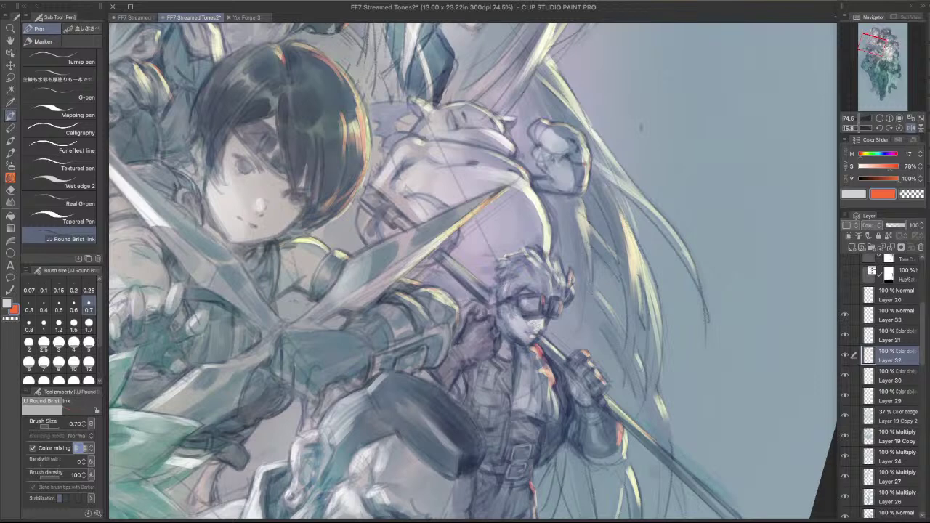
{"action": "key", "text": "c"}
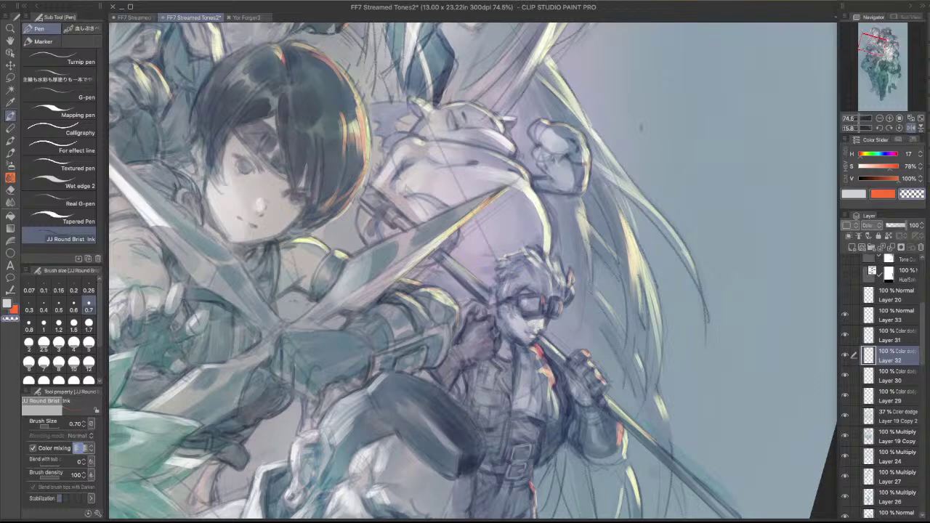
{"action": "left_click_drag", "start_coordinate": [544, 328], "coordinate": [535, 330]}
{"action": "left_click_drag", "start_coordinate": [539, 332], "coordinate": [536, 227]}
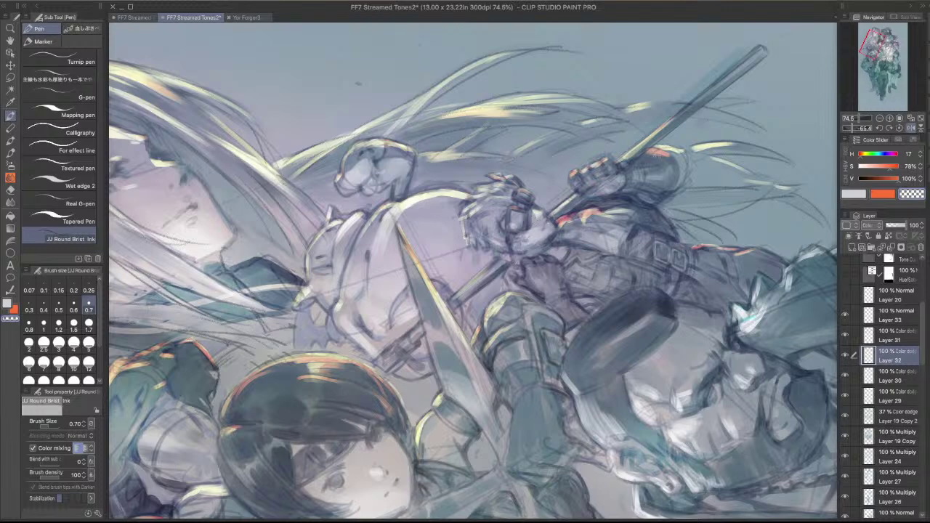
{"action": "left_click_drag", "start_coordinate": [657, 156], "coordinate": [689, 255]}
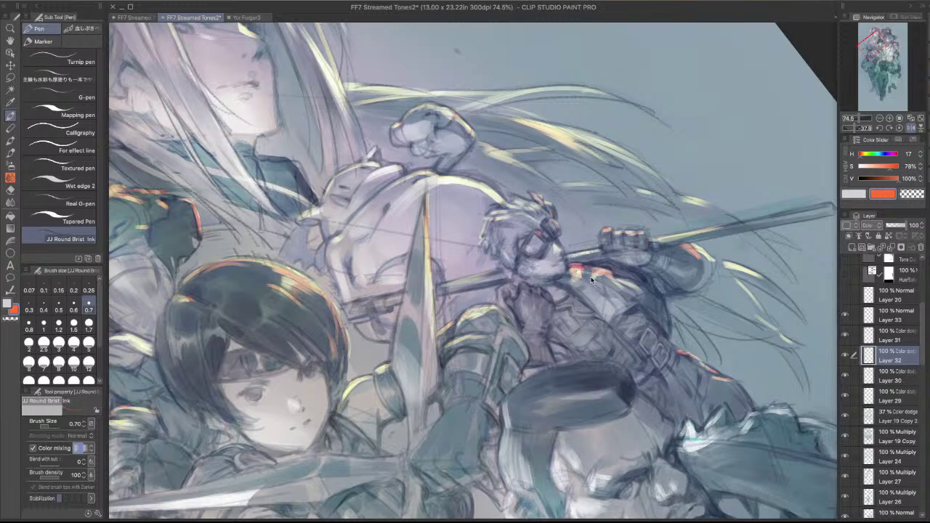
{"action": "mouse_move", "coordinate": [587, 292]}
{"action": "left_mouse_down"}
{"action": "mouse_move", "coordinate": [604, 279]}
{"action": "mouse_move", "coordinate": [624, 294]}
{"action": "mouse_move", "coordinate": [600, 322]}
{"action": "mouse_move", "coordinate": [610, 331]}
{"action": "left_mouse_up"}
{"action": "key", "text": "super+z"}
{"action": "key", "text": "super+z"}
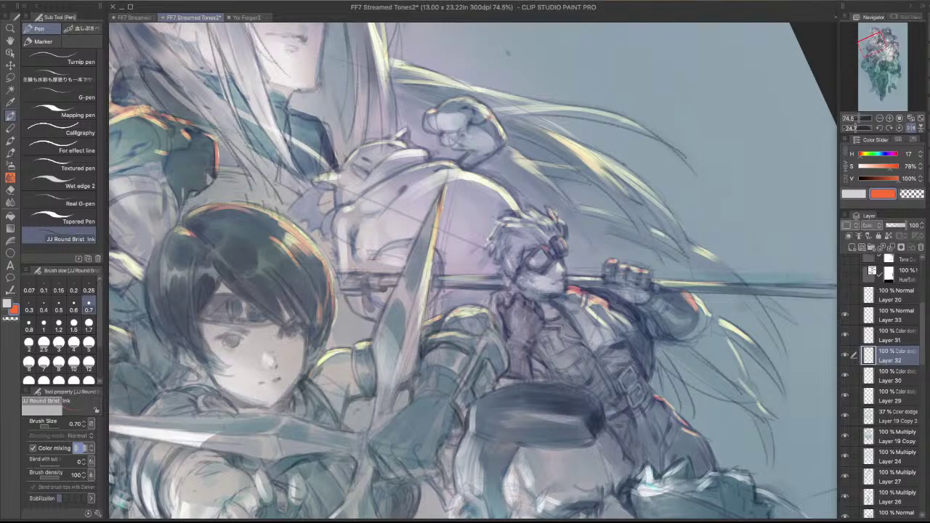
{"action": "left_click_drag", "start_coordinate": [564, 291], "coordinate": [542, 335]}
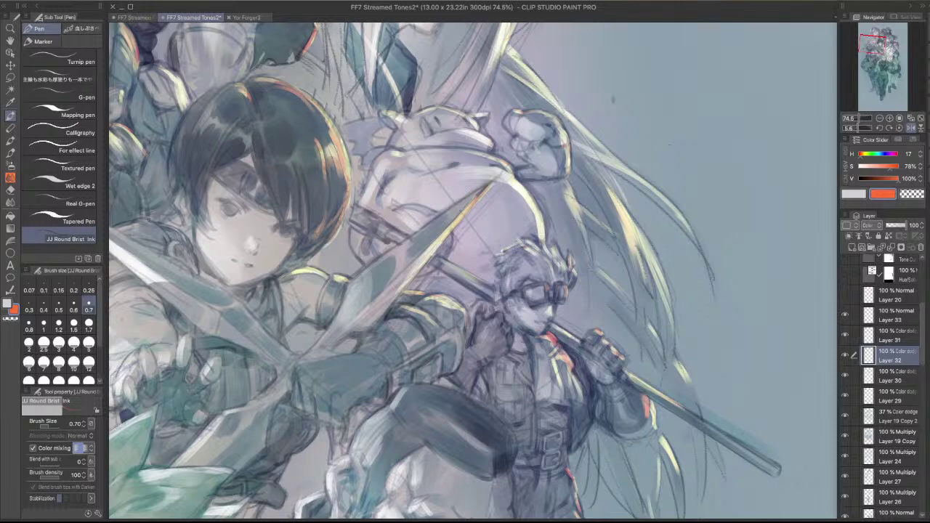
- Review the goggled figure's rim highlights with the interface hidden, and restore the interface
{"action": "key", "text": "Tab"}
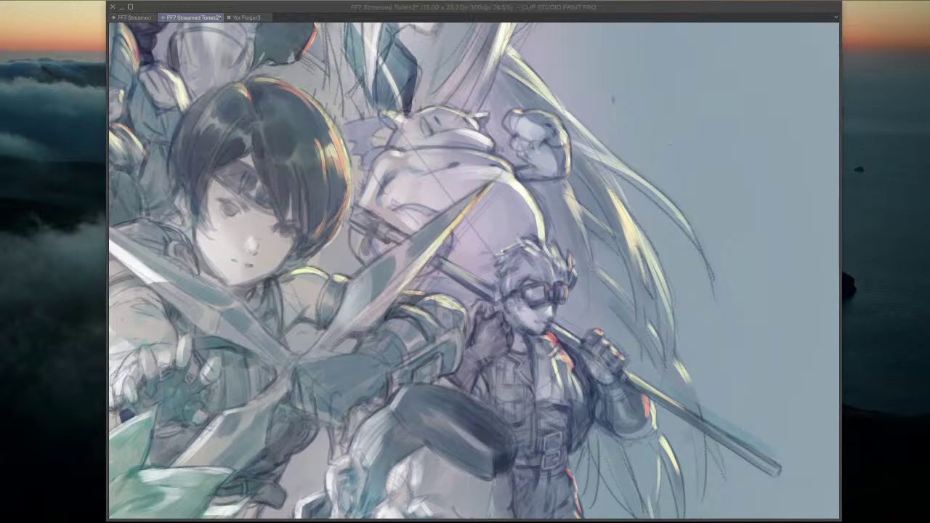
{"action": "key", "text": "Tab"}
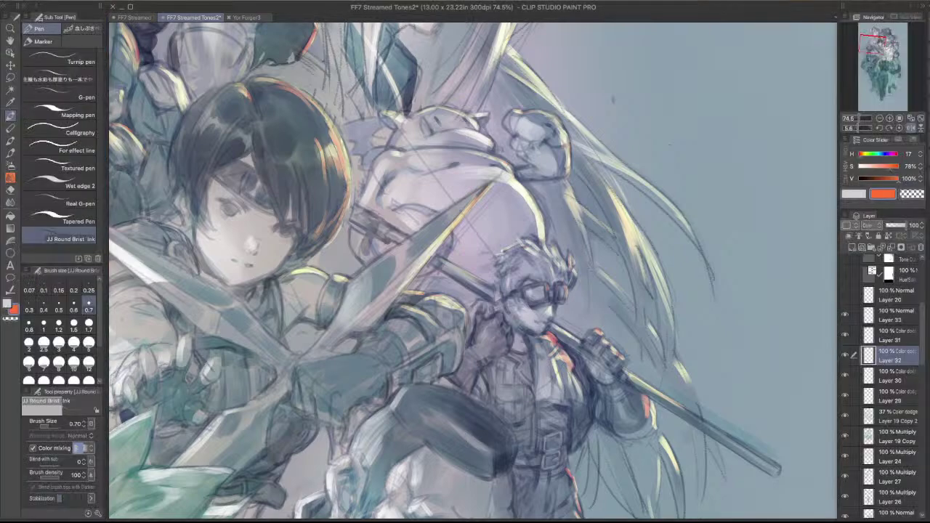
{"action": "key", "text": "c"}
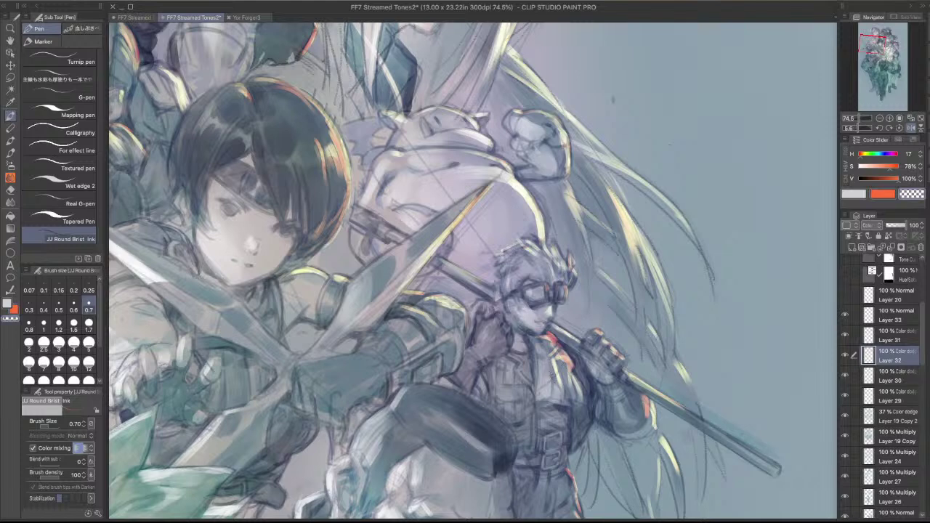
{"action": "key", "text": "c"}
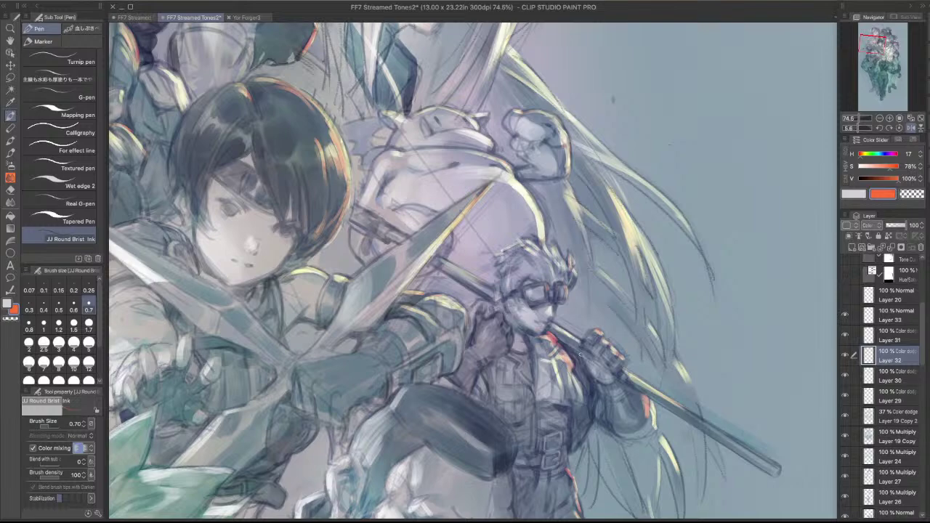
- Compare the goggled figure's highlights with the surrounding figures at several zoom levels, hiding the interface briefly and restoring it
{"action": "mouse_move", "coordinate": [671, 144]}
{"action": "left_mouse_down"}
{"action": "mouse_move", "coordinate": [550, 50]}
{"action": "mouse_move", "coordinate": [627, 95]}
{"action": "left_mouse_up"}
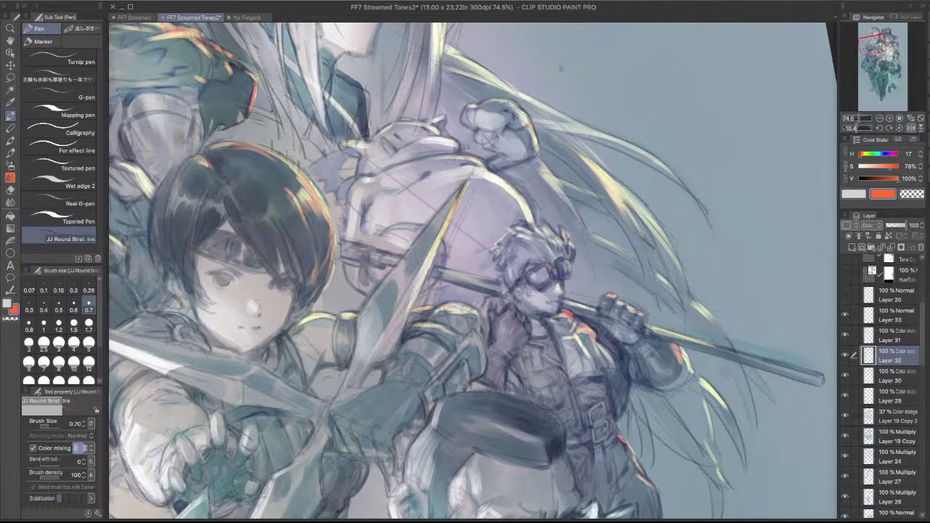
{"action": "mouse_move", "coordinate": [656, 339]}
{"action": "left_mouse_down"}
{"action": "mouse_move", "coordinate": [620, 271]}
{"action": "mouse_move", "coordinate": [647, 271]}
{"action": "mouse_move", "coordinate": [641, 315]}
{"action": "left_mouse_up"}
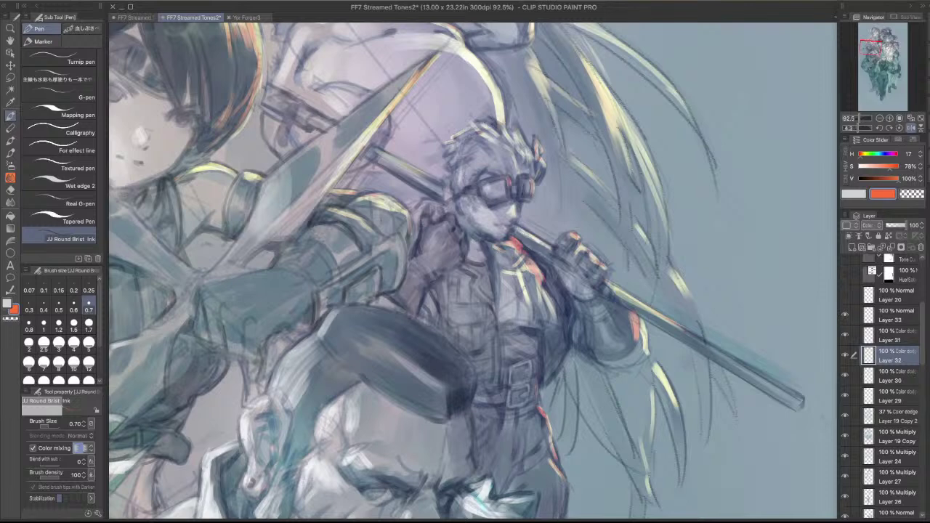
{"action": "key", "text": "Tab"}
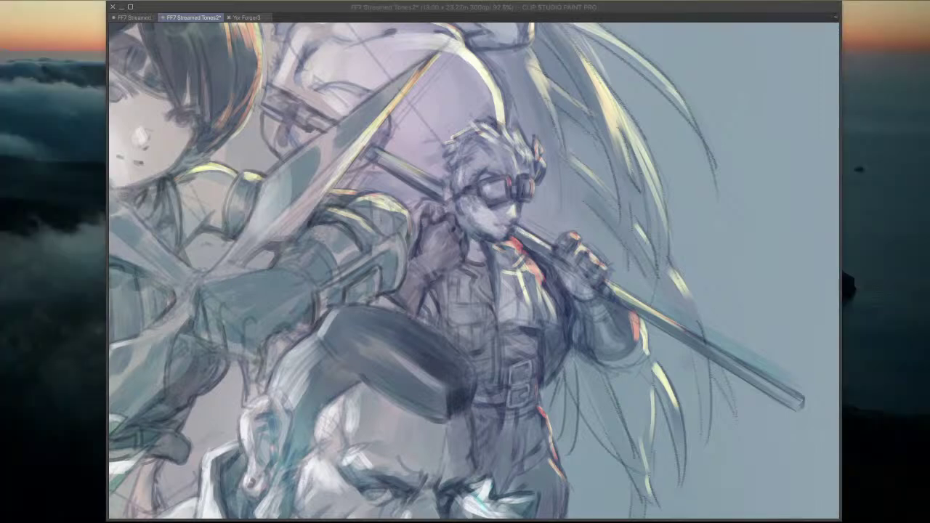
{"action": "key", "text": "Tab"}
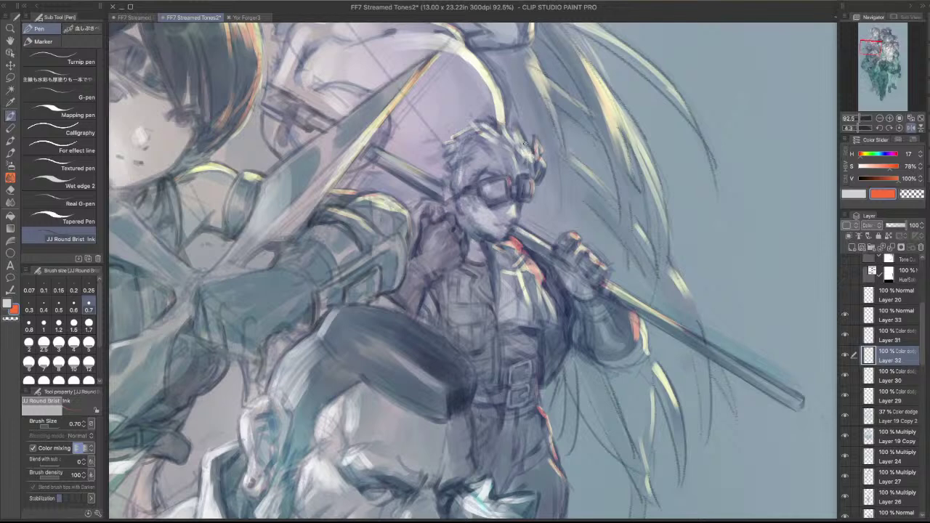
{"action": "mouse_move", "coordinate": [516, 129]}
{"action": "left_mouse_down"}
{"action": "mouse_move", "coordinate": [532, 151]}
{"action": "mouse_move", "coordinate": [515, 125]}
{"action": "left_mouse_up"}
{"action": "scroll", "coordinate": [515, 123], "scroll_direction": "down", "scroll_amount": 5}
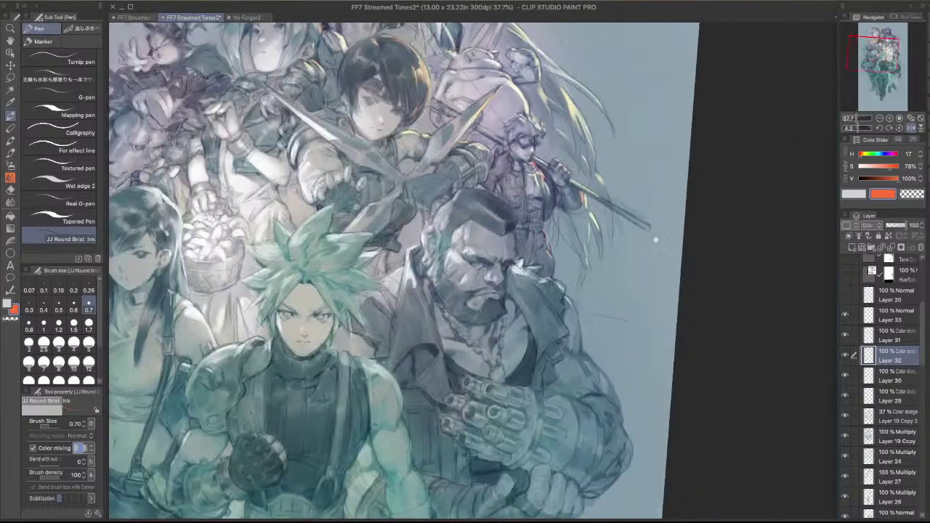
{"action": "scroll", "coordinate": [547, 221], "scroll_direction": "up", "scroll_amount": 4}
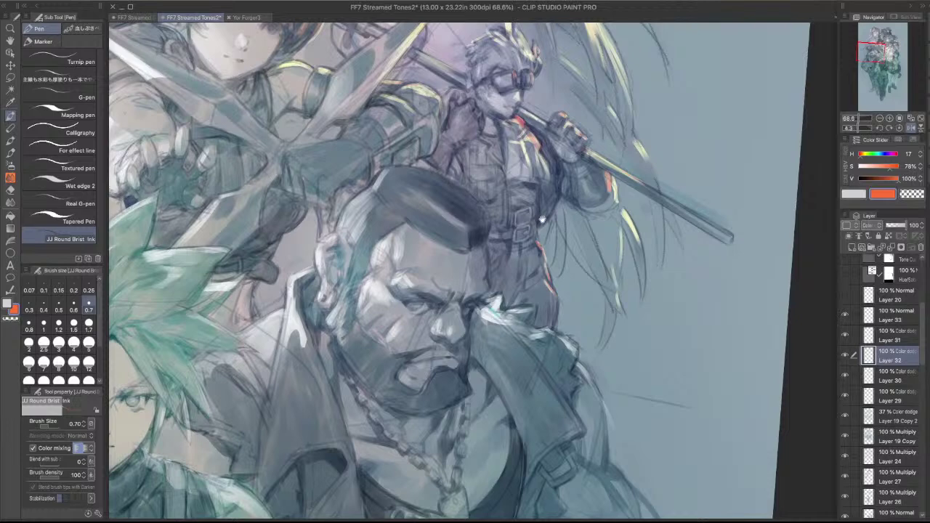
- Set the brush size to 0.80 and paint an orange rim highlight along the far side of the goggled figure's collar
{"action": "left_click_drag", "start_coordinate": [542, 219], "coordinate": [553, 260]}
{"action": "key", "text": "bracketright"}
{"action": "key", "text": "bracketright"}
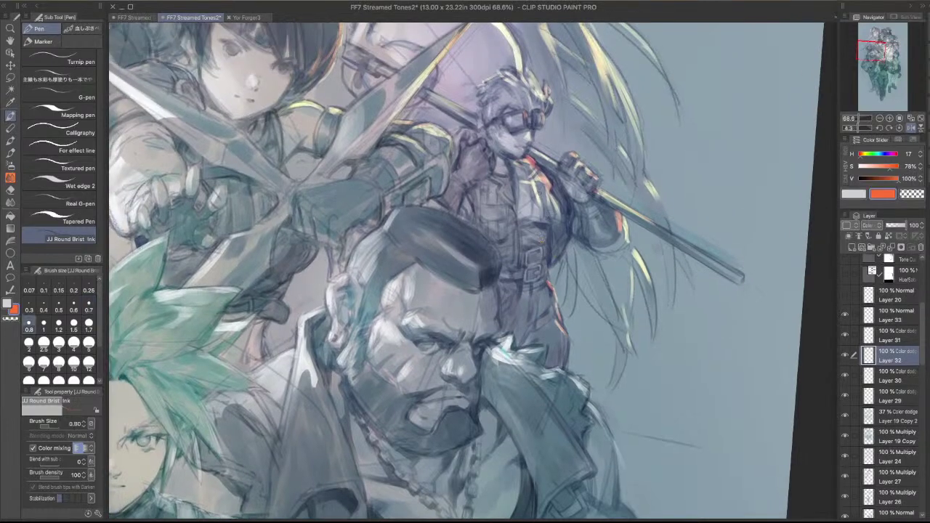
{"action": "left_click_drag", "start_coordinate": [483, 141], "coordinate": [494, 165]}
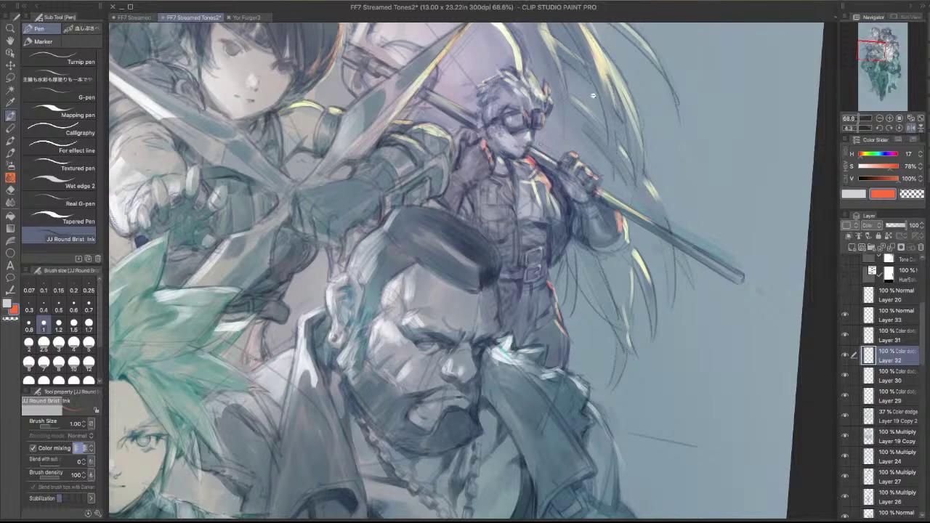
- Touch up the orange highlight on the goggled figure's bent arm and raise the brush size to 2.50
{"action": "left_click_drag", "start_coordinate": [593, 95], "coordinate": [553, 95]}
{"action": "left_click_drag", "start_coordinate": [636, 157], "coordinate": [675, 265]}
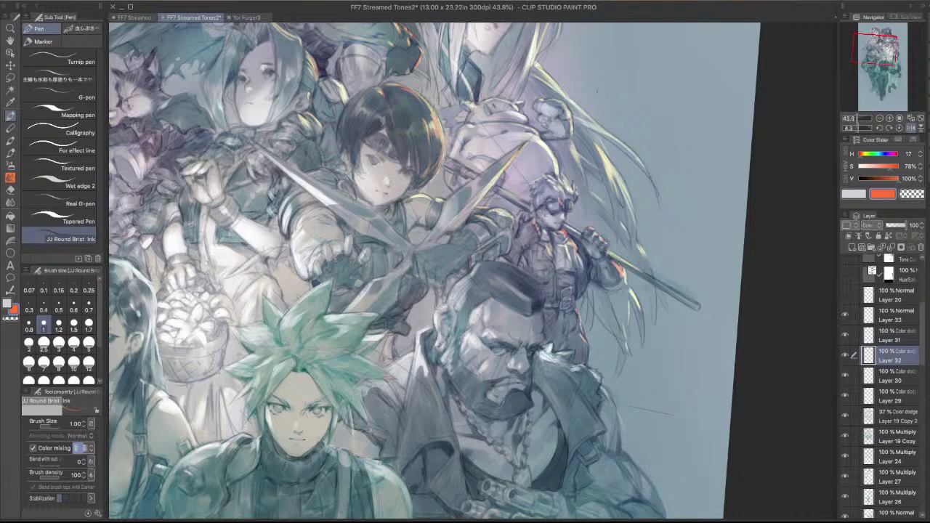
{"action": "left_click_drag", "start_coordinate": [612, 260], "coordinate": [623, 267]}
{"action": "key", "text": "bracketright"}
{"action": "key", "text": "bracketright"}
{"action": "key", "text": "bracketright"}
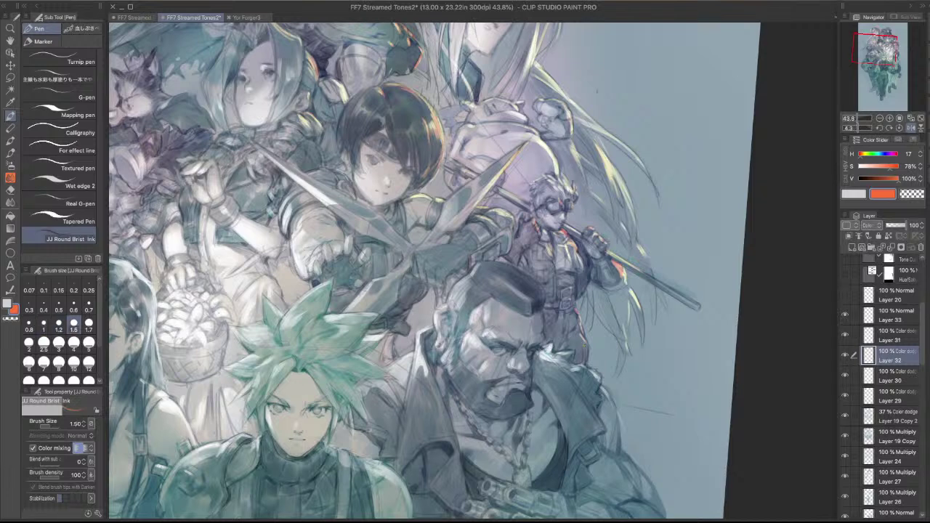
{"action": "key", "text": "bracketright"}
{"action": "key", "text": "bracketright"}
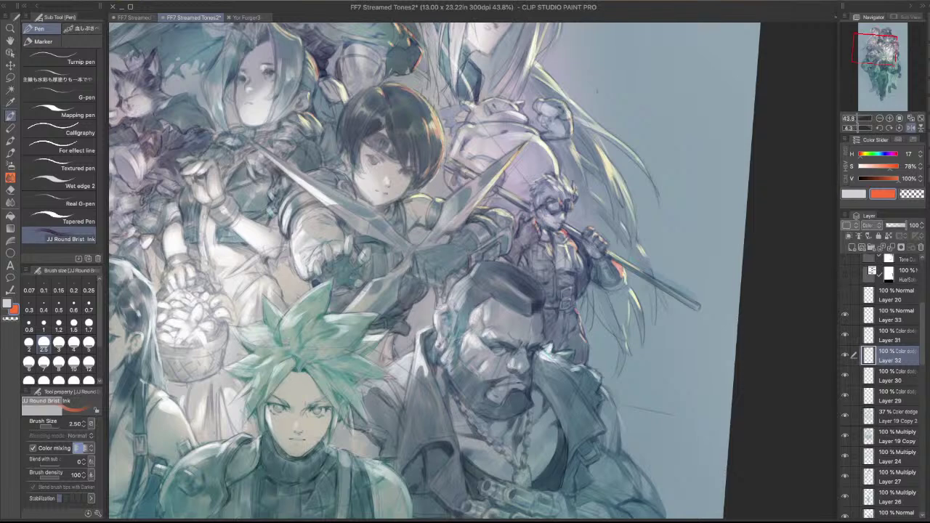
- Examine the upper group of figures as a whole to judge the balance of the rim highlights
{"action": "mouse_move", "coordinate": [421, 255]}
{"action": "left_mouse_down"}
{"action": "mouse_move", "coordinate": [436, 263]}
{"action": "mouse_move", "coordinate": [452, 248]}
{"action": "left_mouse_up"}
{"action": "scroll", "coordinate": [518, 167], "scroll_direction": "down", "scroll_amount": 3}
{"action": "mouse_move", "coordinate": [523, 128]}
{"action": "left_mouse_down"}
{"action": "mouse_move", "coordinate": [603, 140]}
{"action": "mouse_move", "coordinate": [565, 107]}
{"action": "left_mouse_up"}
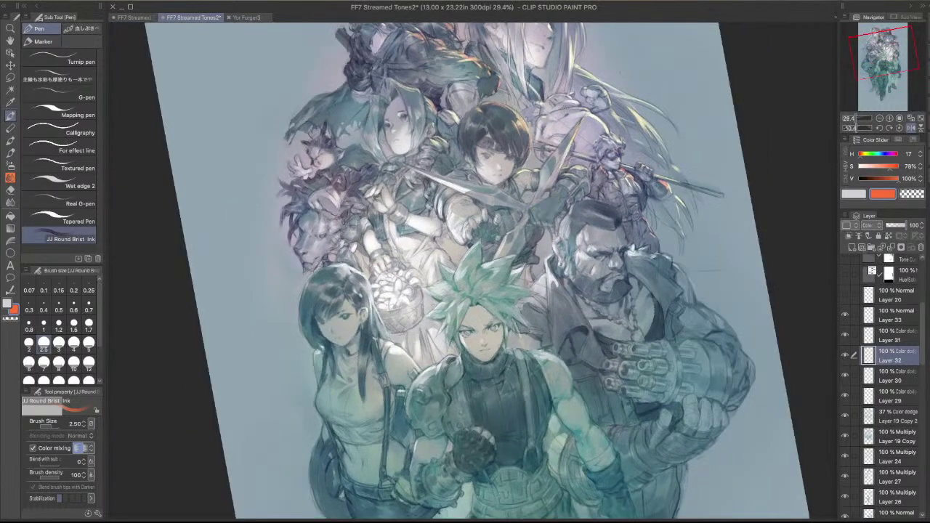
{"action": "left_click_drag", "start_coordinate": [718, 188], "coordinate": [723, 317]}
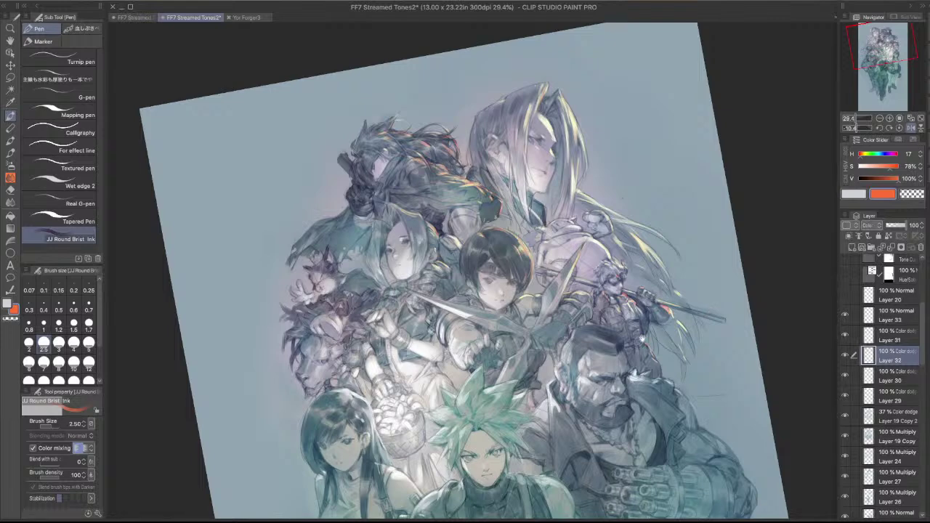
{"action": "scroll", "coordinate": [527, 299], "scroll_direction": "up", "scroll_amount": 2}
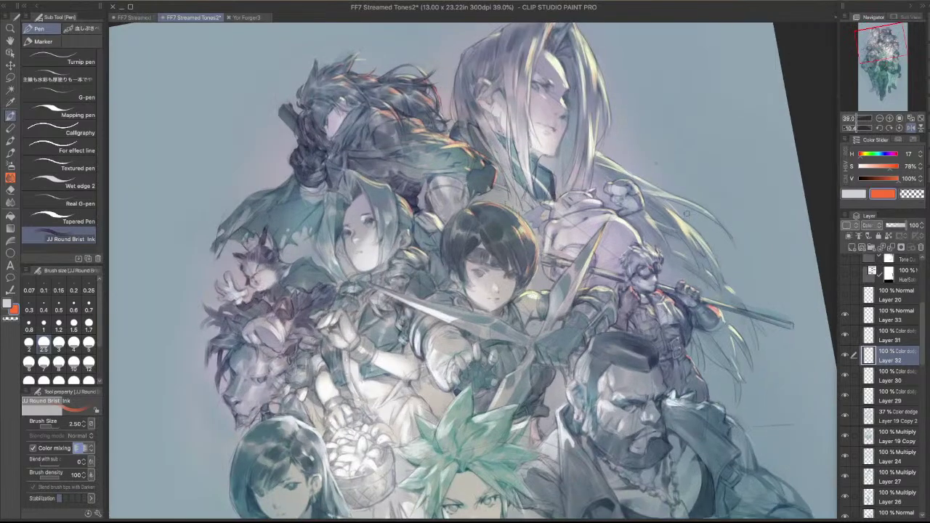
{"action": "left_click_drag", "start_coordinate": [704, 233], "coordinate": [703, 240]}
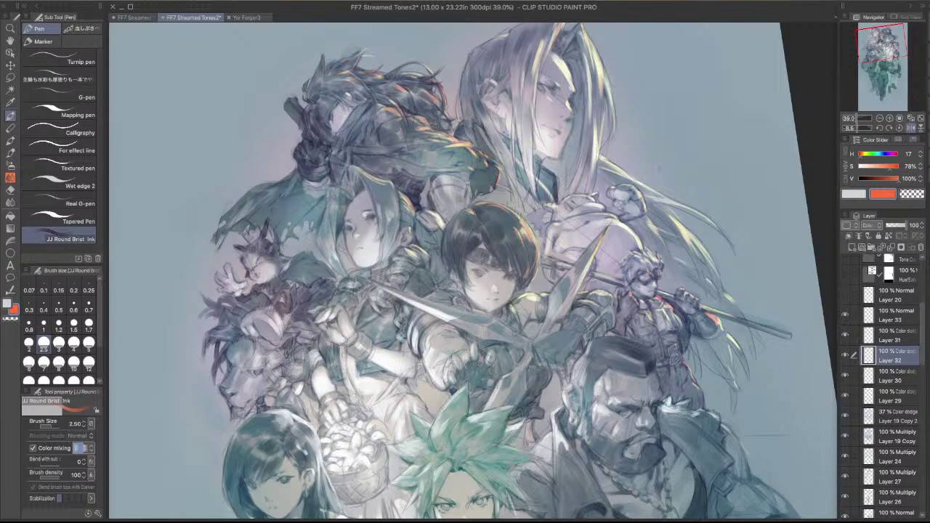
- Mirror the canvas view and paint an orange rim highlight along the bearded man's hair at brush size 1.70, undoing unsatisfactory strokes
{"action": "key", "text": "bracketleft"}
{"action": "key", "text": "bracketleft"}
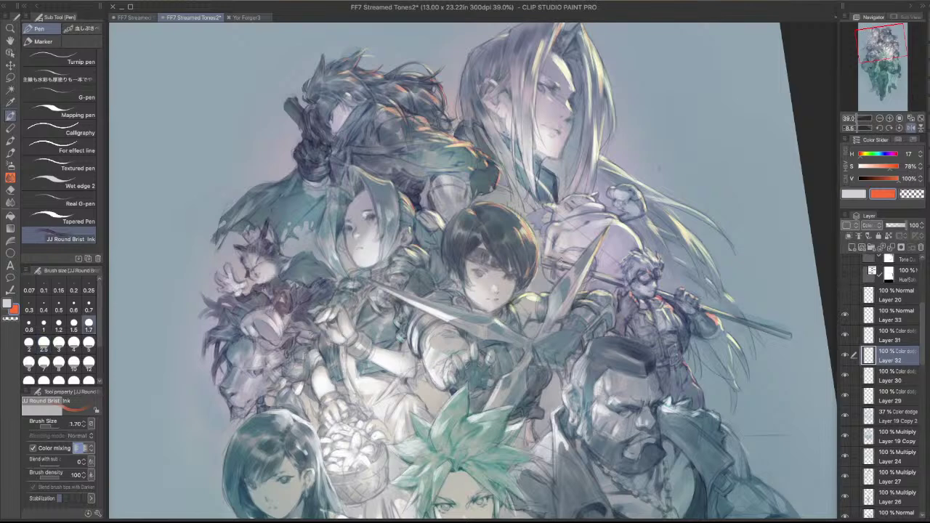
{"action": "left_click_drag", "start_coordinate": [639, 242], "coordinate": [663, 249]}
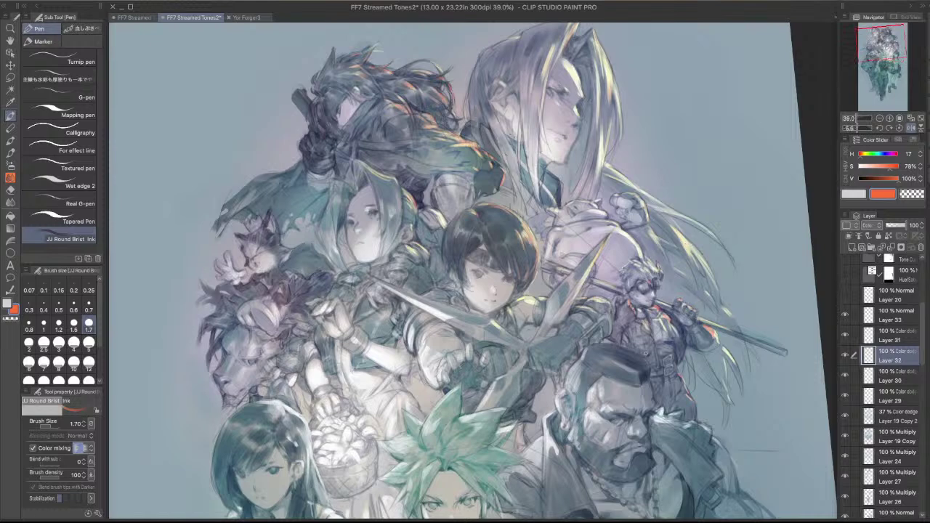
{"action": "mouse_move", "coordinate": [657, 425]}
{"action": "left_mouse_down"}
{"action": "mouse_move", "coordinate": [720, 301]}
{"action": "mouse_move", "coordinate": [711, 283]}
{"action": "mouse_move", "coordinate": [609, 278]}
{"action": "mouse_move", "coordinate": [567, 289]}
{"action": "mouse_move", "coordinate": [559, 322]}
{"action": "left_mouse_up"}
{"action": "key", "text": "super+z"}
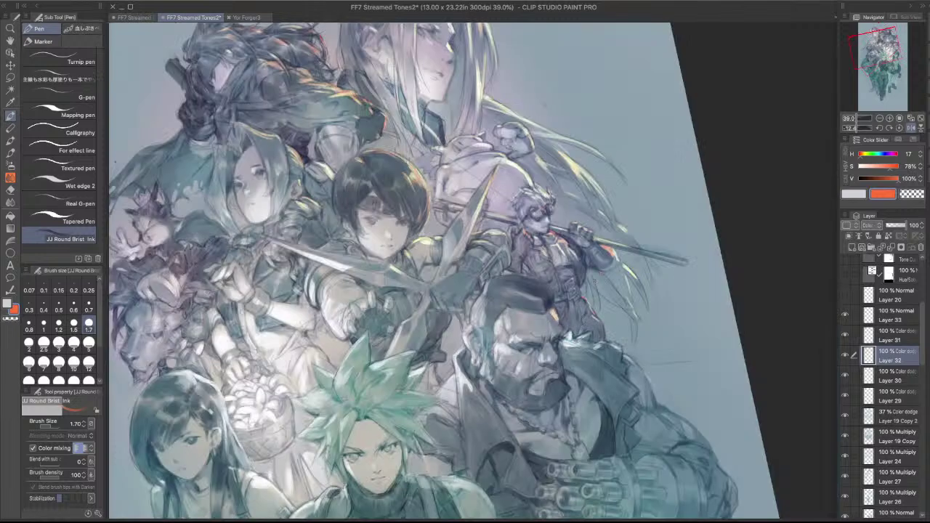
{"action": "left_click_drag", "start_coordinate": [502, 92], "coordinate": [556, 110]}
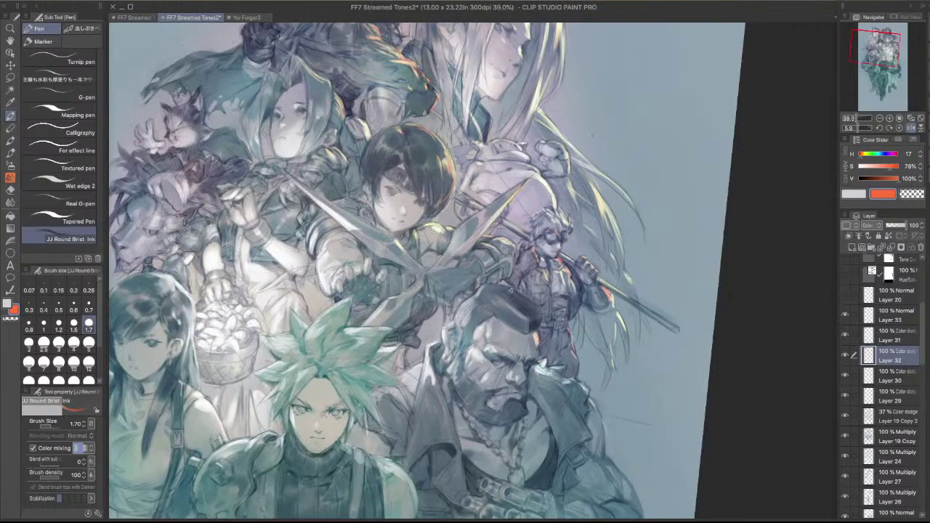
{"action": "mouse_move", "coordinate": [511, 290]}
{"action": "left_mouse_down"}
{"action": "mouse_move", "coordinate": [528, 305]}
{"action": "mouse_move", "coordinate": [531, 269]}
{"action": "left_mouse_up"}
{"action": "left_click", "coordinate": [911, 128]}
{"action": "key", "text": "minus"}
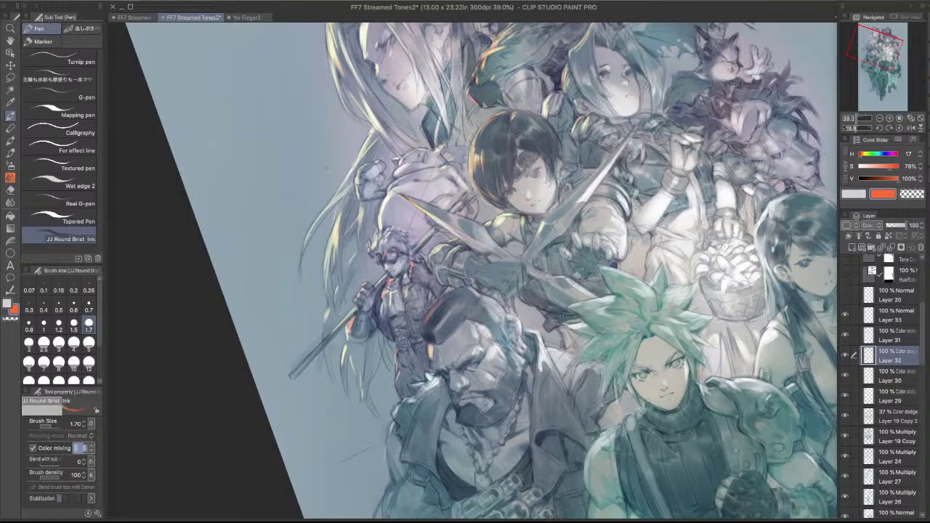
{"action": "key", "text": "super+z"}
{"action": "left_click_drag", "start_coordinate": [426, 329], "coordinate": [439, 297]}
- Refine the orange edge of the bearded man's hair at brush size 1.20 and switch to the transparent colour
{"action": "key", "text": "bracketleft"}
{"action": "key", "text": "bracketleft"}
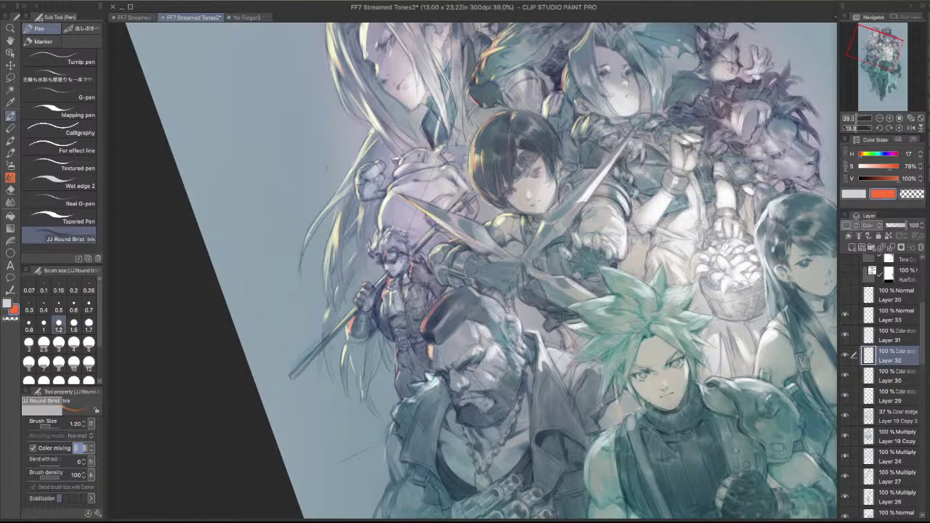
{"action": "key", "text": "c"}
{"action": "key", "text": "c"}
{"action": "left_click_drag", "start_coordinate": [424, 321], "coordinate": [449, 304]}
{"action": "key", "text": "c"}
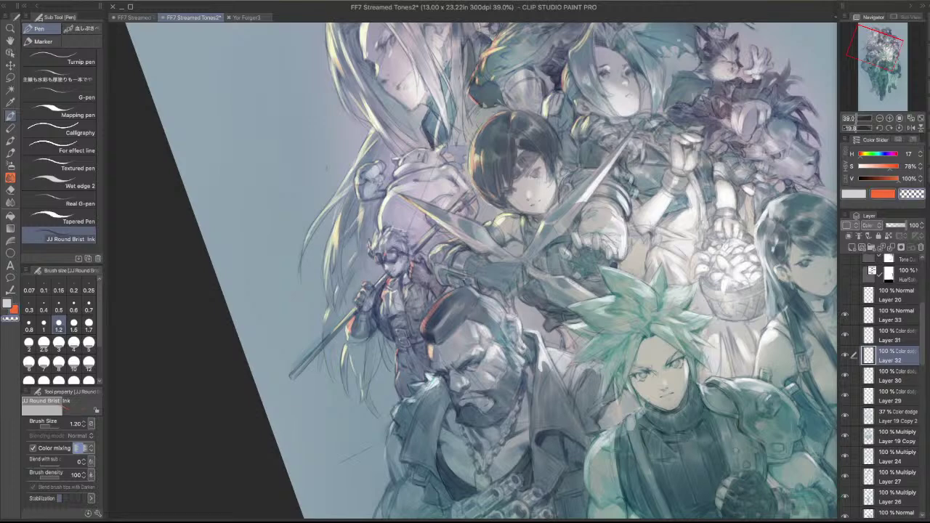
- Erase Layer 30's pale highlight on the bearded man's collar with the transparent colour at brush size 2.50, and check it with the interface hidden
{"action": "left_click_drag", "start_coordinate": [594, 268], "coordinate": [594, 172]}
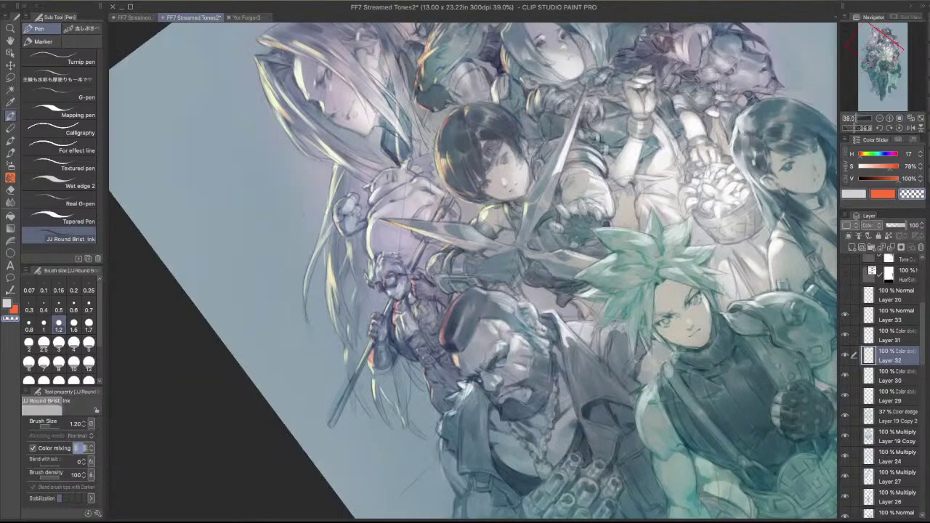
{"action": "key", "text": "bracketright"}
{"action": "key", "text": "bracketright"}
{"action": "key", "text": "bracketright"}
{"action": "key", "text": "bracketright"}
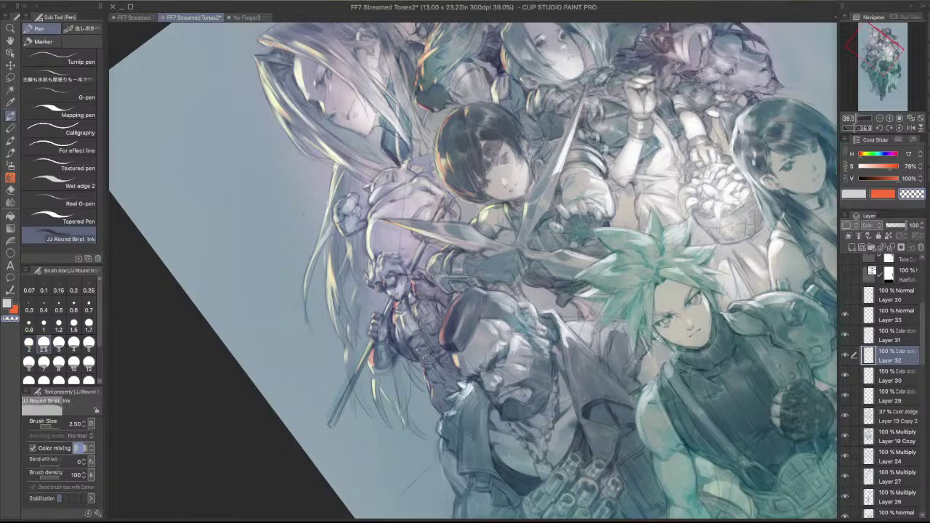
{"action": "left_click_drag", "start_coordinate": [655, 338], "coordinate": [617, 314]}
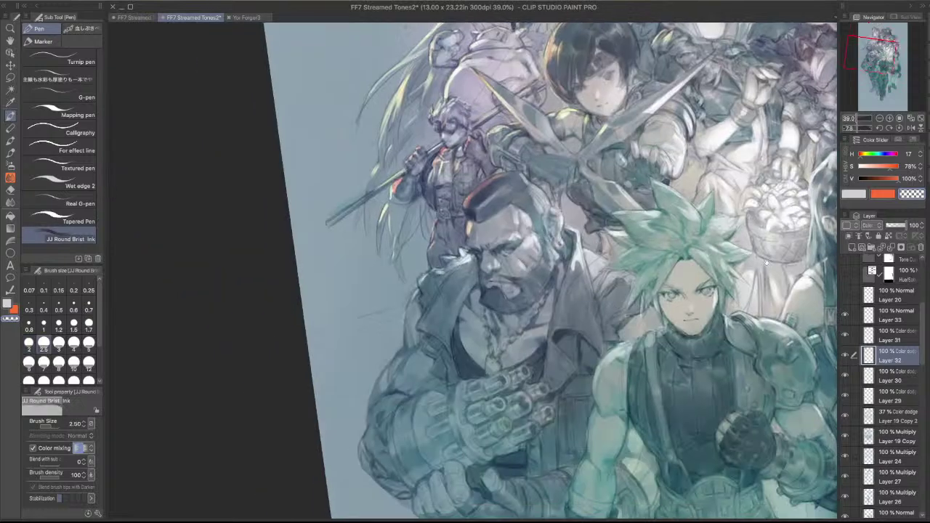
{"action": "left_click_drag", "start_coordinate": [749, 224], "coordinate": [649, 270]}
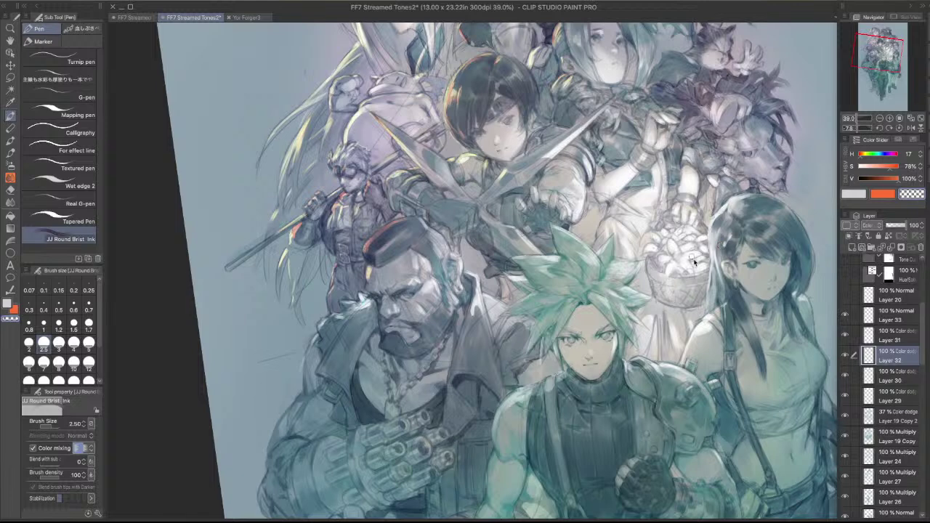
{"action": "key", "text": "alt+bracketleft"}
{"action": "key", "text": "c"}
{"action": "mouse_move", "coordinate": [326, 321]}
{"action": "left_mouse_down"}
{"action": "mouse_move", "coordinate": [353, 311]}
{"action": "mouse_move", "coordinate": [340, 312]}
{"action": "left_mouse_up"}
{"action": "key", "text": "super+z"}
{"action": "key", "text": "c"}
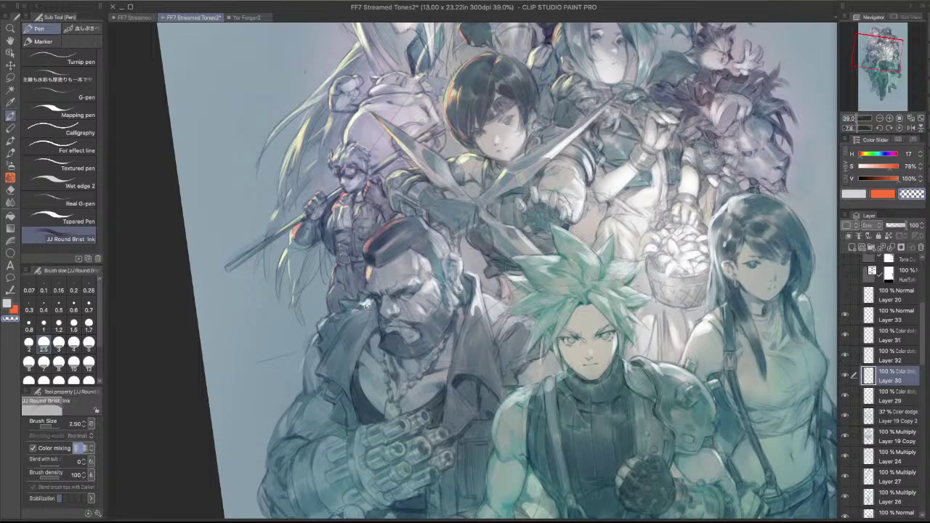
{"action": "mouse_move", "coordinate": [362, 306]}
{"action": "left_mouse_down"}
{"action": "mouse_move", "coordinate": [395, 295]}
{"action": "mouse_move", "coordinate": [369, 294]}
{"action": "left_mouse_up"}
{"action": "key", "text": "c"}
{"action": "key", "text": "super+z"}
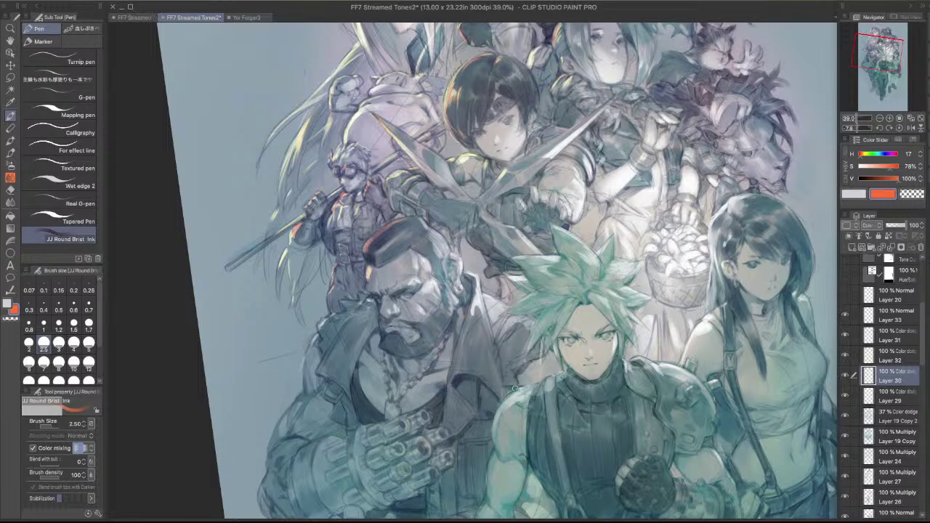
{"action": "key", "text": "Tab"}
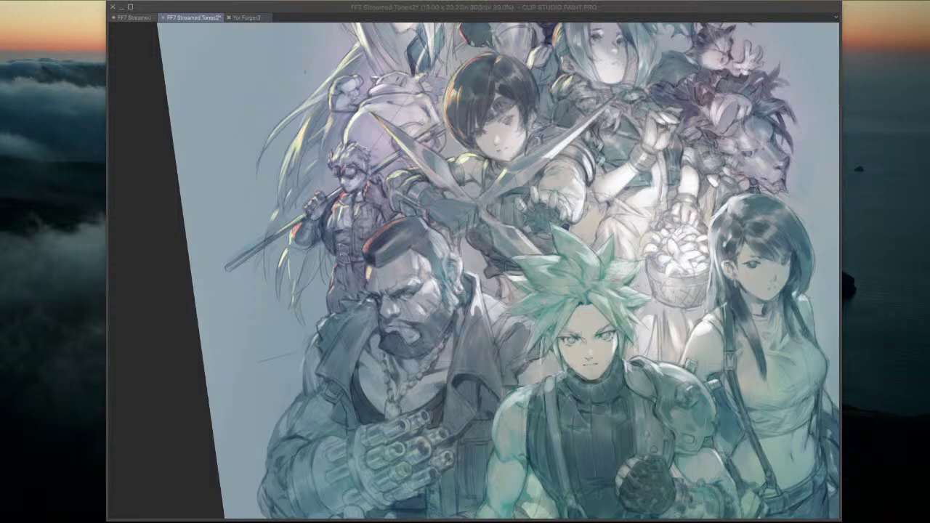
{"action": "key", "text": "Tab"}
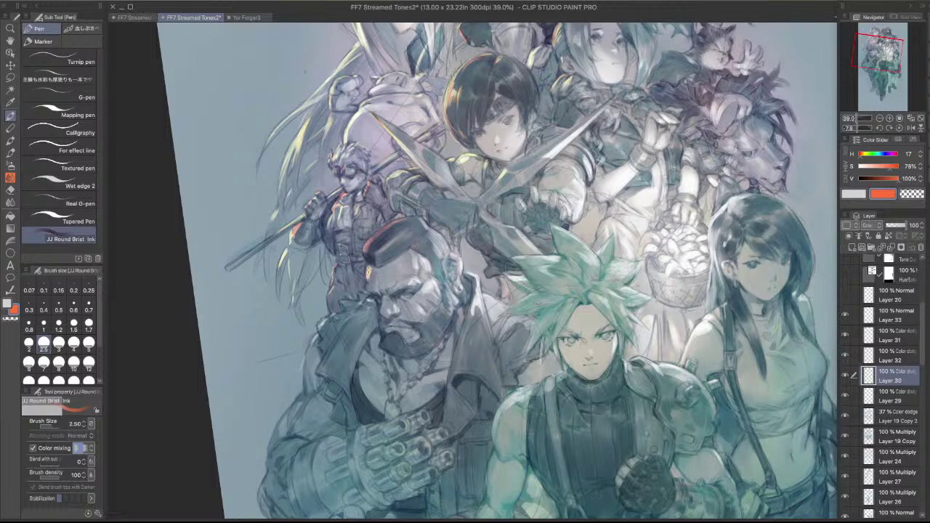
- Return to Layer 32 and extend the orange rim highlight down the bearded man's forehead with the JJ Round Brist Ink brush at 2.50
{"action": "key", "text": "alt+]"}
{"action": "key", "text": "."}
{"action": "scroll", "coordinate": [370, 279], "scroll_direction": "up", "scroll_amount": 2}
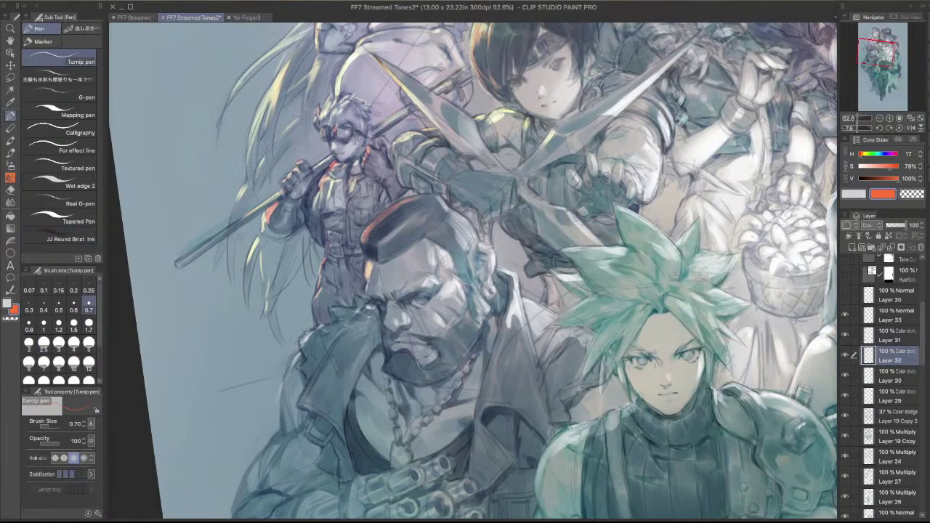
{"action": "left_click_drag", "start_coordinate": [368, 275], "coordinate": [365, 289]}
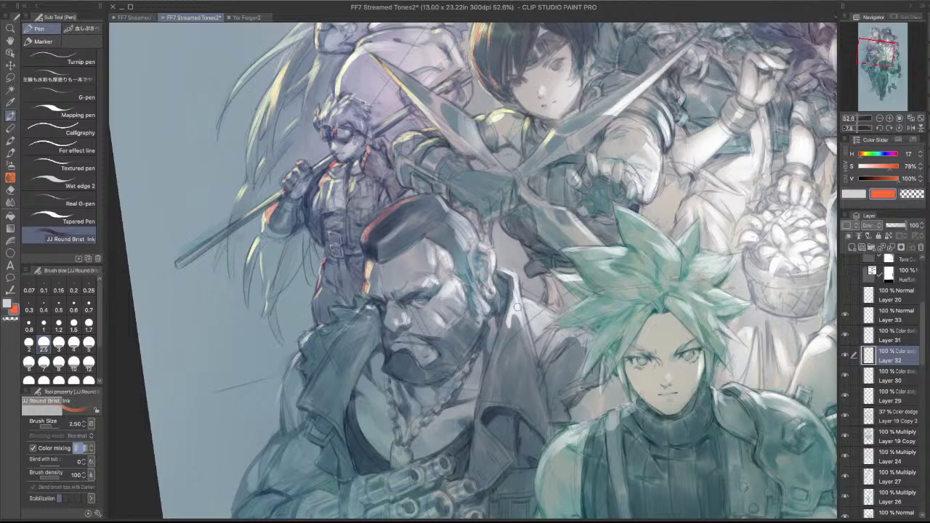
- Set the brush size to 1.20 and add a small warm highlight to the bearded man's nose
{"action": "key", "text": "bracketleft"}
{"action": "key", "text": "bracketleft"}
{"action": "key", "text": "bracketleft"}
{"action": "key", "text": "bracketleft"}
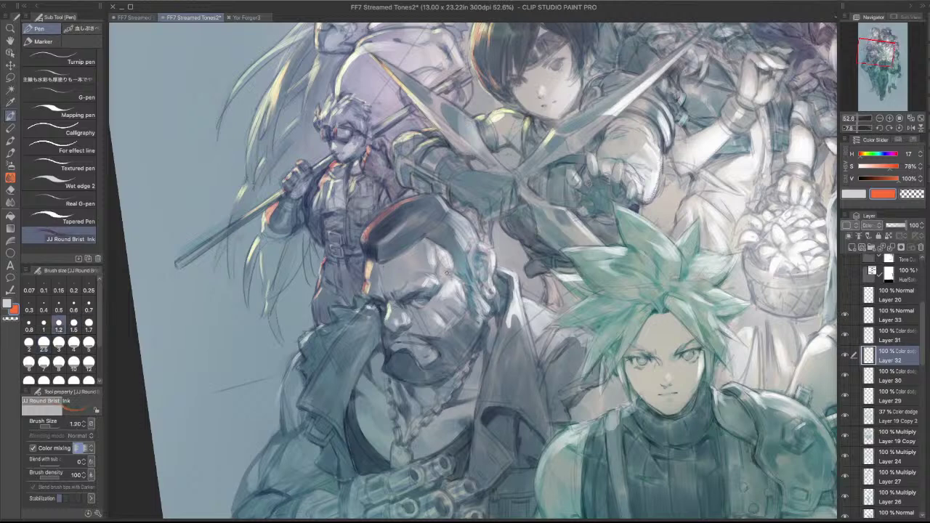
{"action": "scroll", "coordinate": [525, 349], "scroll_direction": "down", "scroll_amount": 3}
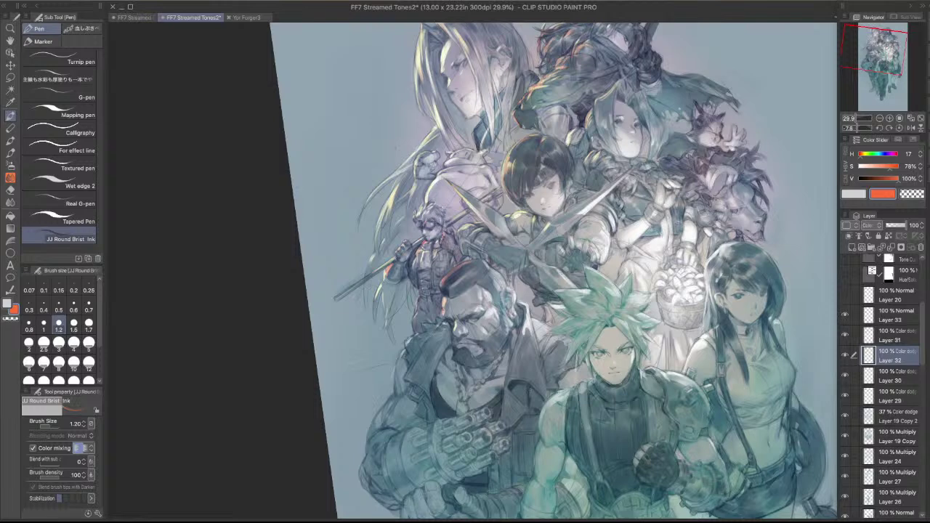
{"action": "scroll", "coordinate": [591, 381], "scroll_direction": "up", "scroll_amount": 5}
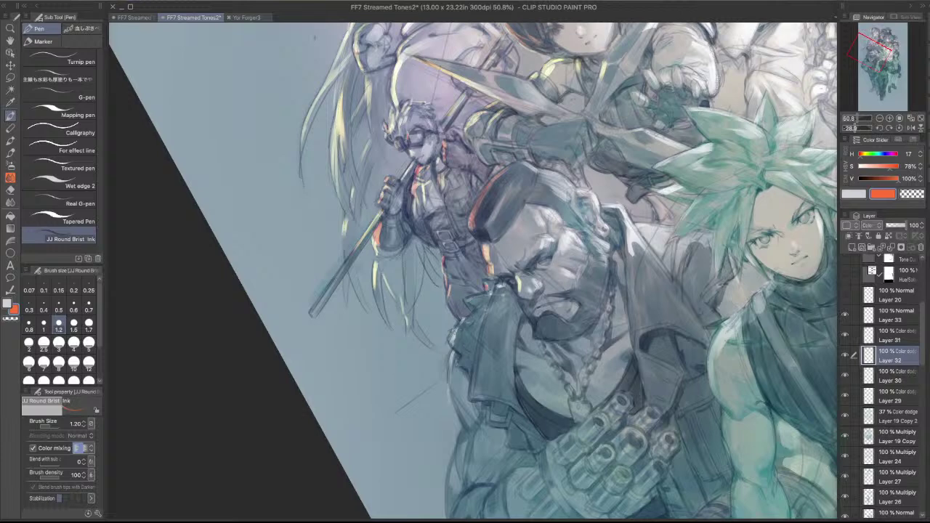
- Paint warm rim highlights along the edges of the bearded man's collar and outer shoulder at brush size 1.20
{"action": "mouse_move", "coordinate": [466, 325]}
{"action": "left_mouse_down"}
{"action": "mouse_move", "coordinate": [482, 311]}
{"action": "mouse_move", "coordinate": [479, 296]}
{"action": "mouse_move", "coordinate": [471, 310]}
{"action": "left_mouse_up"}
{"action": "key", "text": "super+z"}
{"action": "left_click_drag", "start_coordinate": [456, 352], "coordinate": [452, 392]}
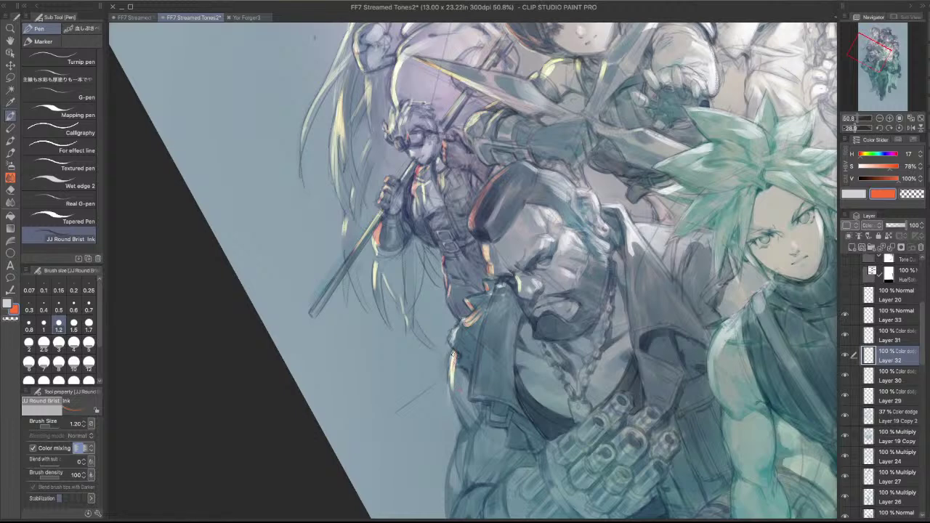
{"action": "left_click_drag", "start_coordinate": [454, 354], "coordinate": [452, 400]}
{"action": "left_click_drag", "start_coordinate": [477, 376], "coordinate": [458, 401]}
{"action": "key", "text": "super+z"}
{"action": "key", "text": "super+z"}
{"action": "key", "text": "super+z"}
- Extend the warm rim highlight down the bearded man's outer arm at brush size 2.00, and return the size to 1.20
{"action": "key", "text": "bracketright"}
{"action": "key", "text": "bracketright"}
{"action": "key", "text": "bracketright"}
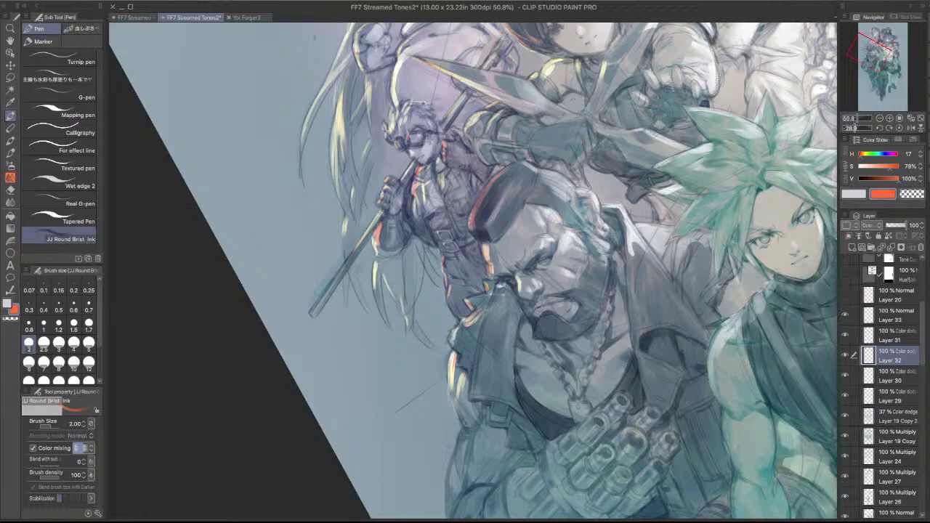
{"action": "left_click_drag", "start_coordinate": [504, 407], "coordinate": [528, 301]}
{"action": "mouse_move", "coordinate": [487, 323]}
{"action": "left_mouse_down"}
{"action": "mouse_move", "coordinate": [476, 358]}
{"action": "mouse_move", "coordinate": [416, 354]}
{"action": "left_mouse_up"}
{"action": "key", "text": "bracketleft"}
{"action": "key", "text": "bracketleft"}
{"action": "key", "text": "bracketleft"}
{"action": "key", "text": "bracketleft"}
- Add pale warm highlights to the spiky-haired swordsman's hair spikes nearest the bearded man, and check them against the whole illustration
{"action": "key", "text": "super+minus"}
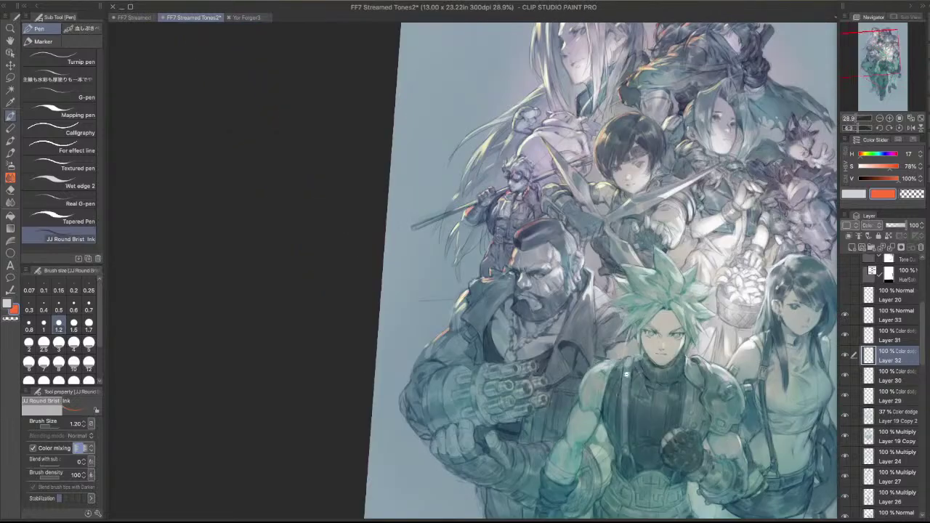
{"action": "key", "text": "super+minus"}
{"action": "left_click_drag", "start_coordinate": [767, 316], "coordinate": [676, 284]}
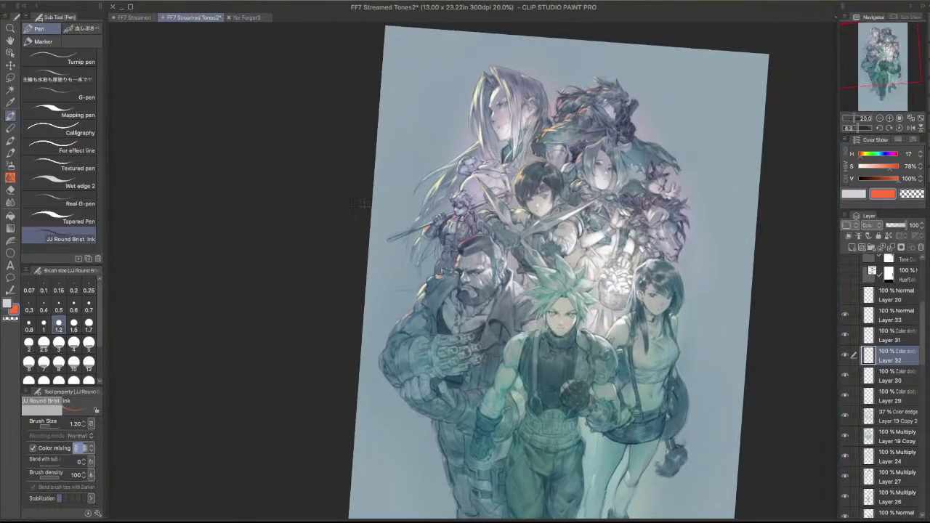
{"action": "mouse_move", "coordinate": [369, 236]}
{"action": "left_mouse_down"}
{"action": "mouse_move", "coordinate": [508, 295]}
{"action": "mouse_move", "coordinate": [362, 359]}
{"action": "left_mouse_up"}
{"action": "key", "text": "ctrl+z"}
{"action": "left_click_drag", "start_coordinate": [669, 266], "coordinate": [661, 220]}
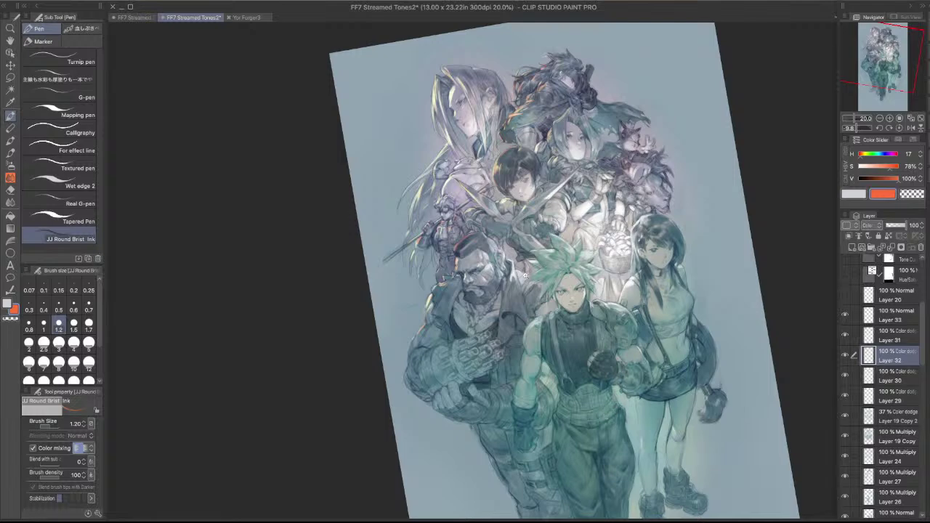
{"action": "scroll", "coordinate": [527, 277], "scroll_direction": "up", "scroll_amount": 6}
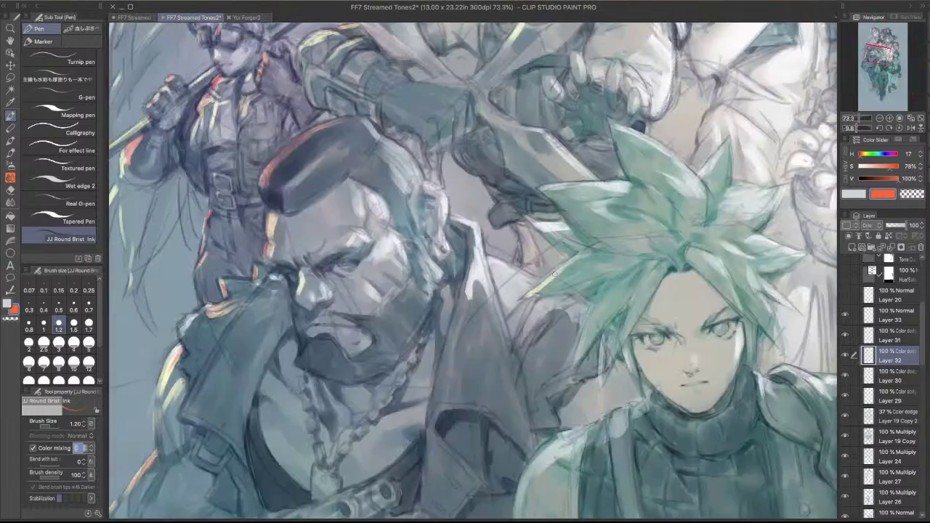
{"action": "left_click_drag", "start_coordinate": [588, 249], "coordinate": [539, 288]}
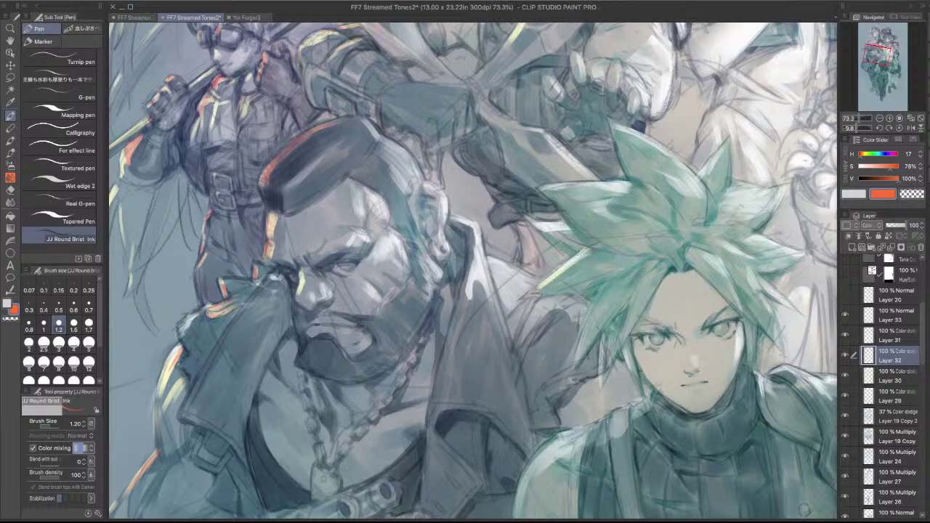
{"action": "mouse_move", "coordinate": [587, 260]}
{"action": "left_mouse_down"}
{"action": "mouse_move", "coordinate": [545, 286]}
{"action": "mouse_move", "coordinate": [568, 269]}
{"action": "left_mouse_up"}
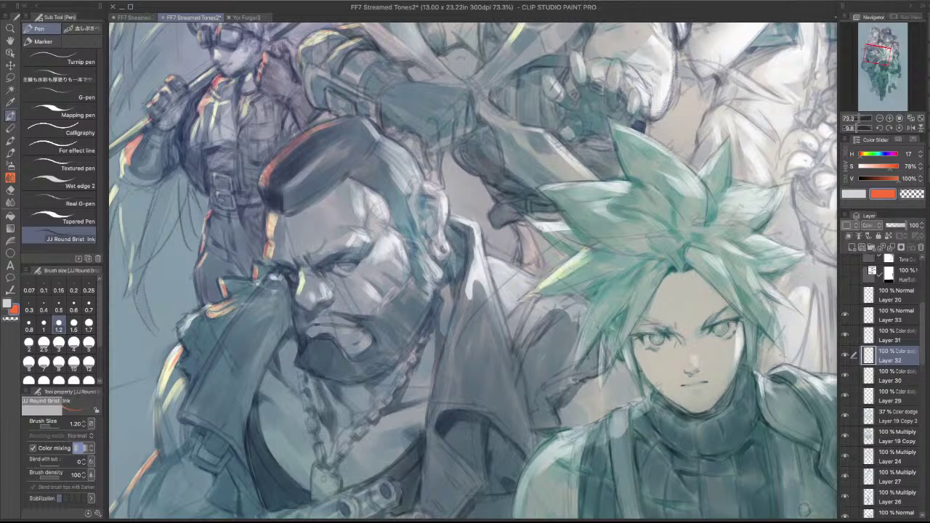
{"action": "left_click_drag", "start_coordinate": [534, 223], "coordinate": [547, 236]}
{"action": "left_click_drag", "start_coordinate": [407, 90], "coordinate": [516, 207]}
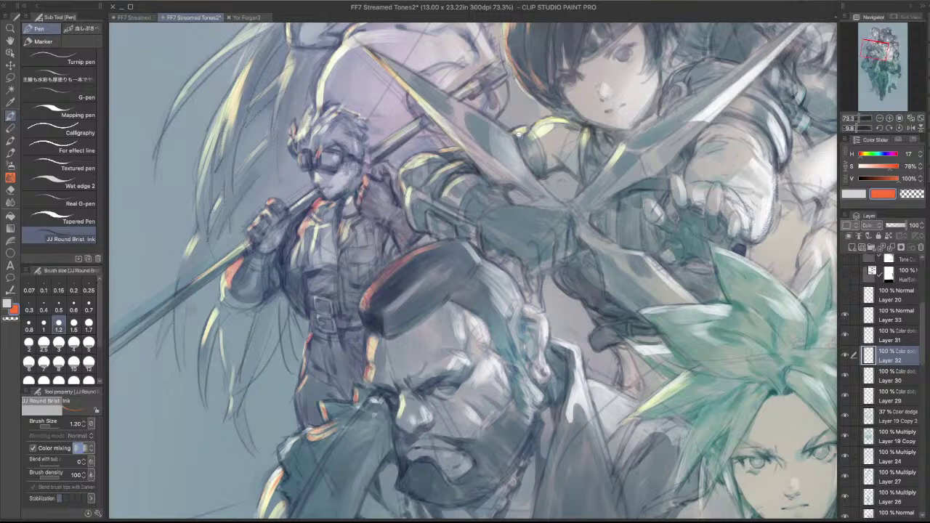
{"action": "key", "text": "super+minus"}
{"action": "key", "text": "super+minus"}
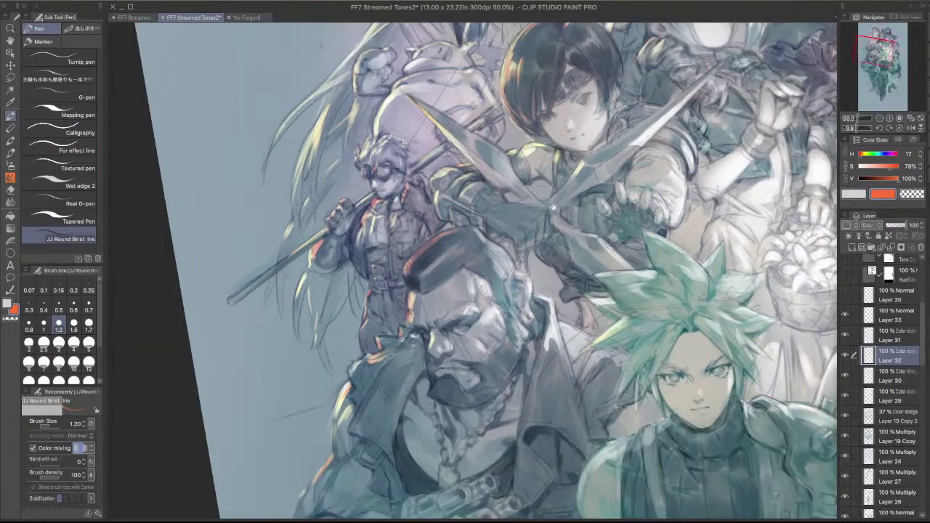
{"action": "left_click_drag", "start_coordinate": [546, 211], "coordinate": [579, 291]}
{"action": "scroll", "coordinate": [579, 290], "scroll_direction": "down", "scroll_amount": 3}
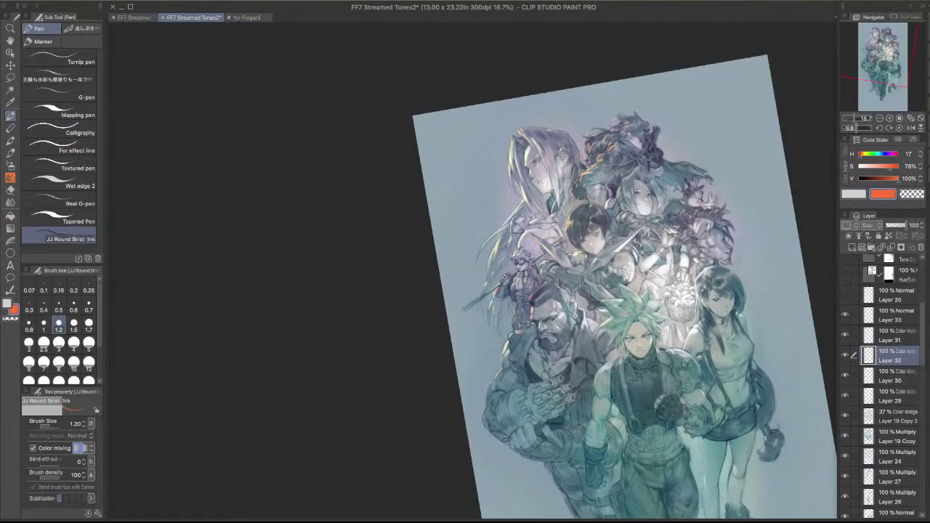
- Try an orange highlight stroke among the upper figures and reduce the brush size to 0.7
{"action": "scroll", "coordinate": [640, 263], "scroll_direction": "up", "scroll_amount": 2}
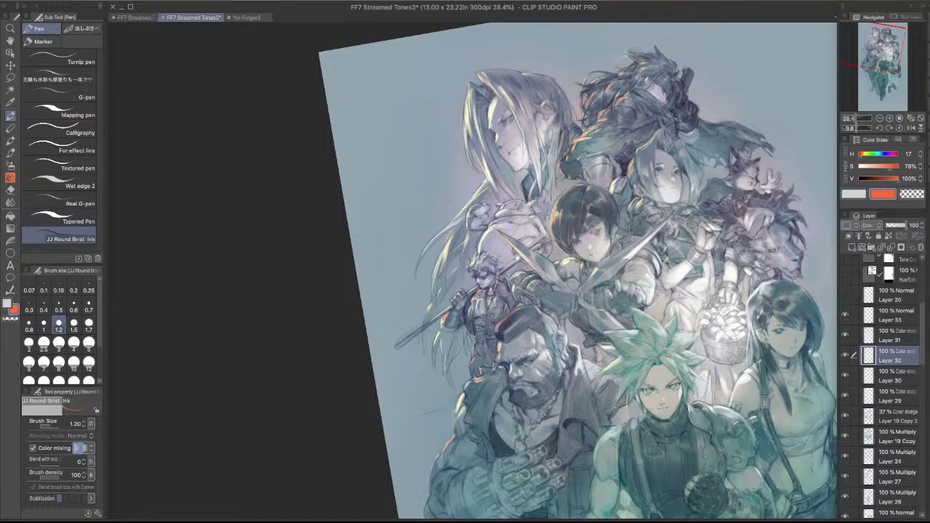
{"action": "left_click_drag", "start_coordinate": [517, 257], "coordinate": [609, 266]}
{"action": "scroll", "coordinate": [582, 287], "scroll_direction": "up", "scroll_amount": 2}
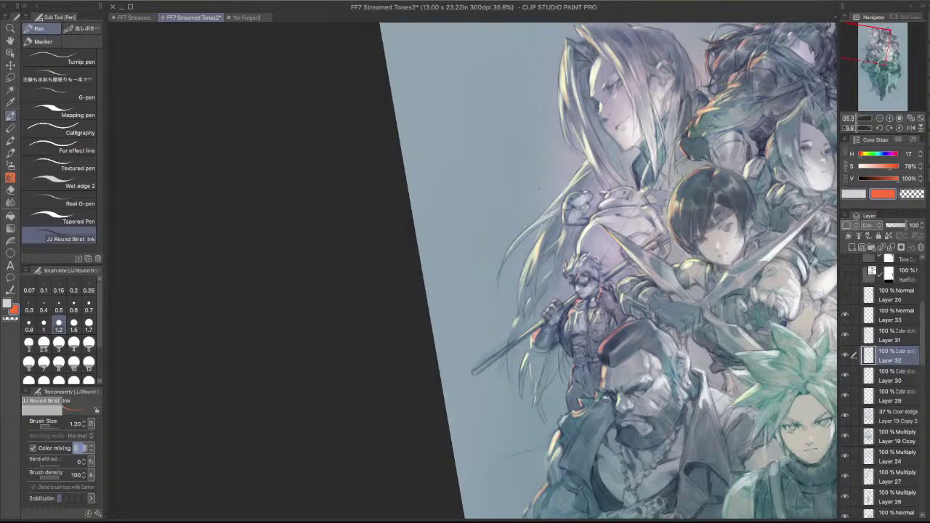
{"action": "left_click_drag", "start_coordinate": [538, 189], "coordinate": [615, 209]}
{"action": "scroll", "coordinate": [615, 209], "scroll_direction": "up", "scroll_amount": 2}
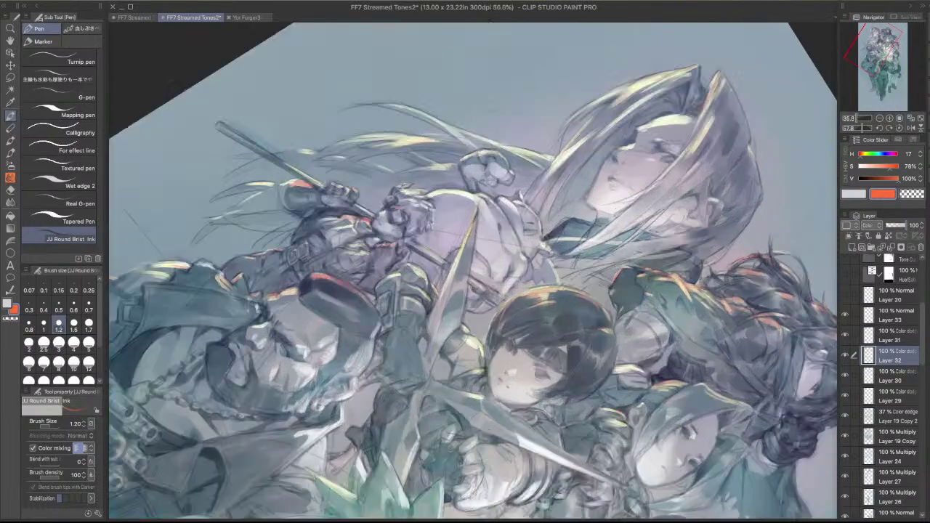
{"action": "scroll", "coordinate": [553, 305], "scroll_direction": "up", "scroll_amount": 1}
{"action": "left_click_drag", "start_coordinate": [556, 276], "coordinate": [543, 254]}
{"action": "key", "text": "ctrl+z"}
{"action": "key", "text": "["}
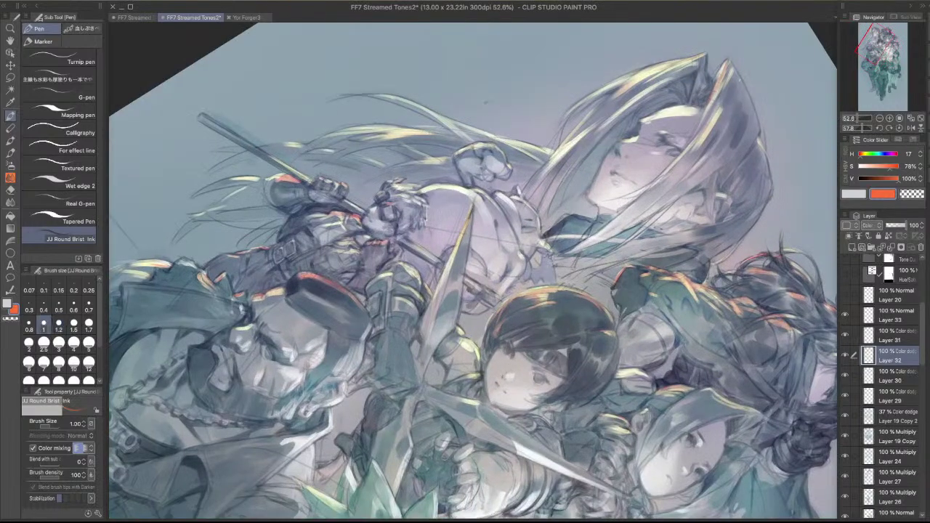
{"action": "key", "text": "bracketleft"}
{"action": "key", "text": "bracketleft"}
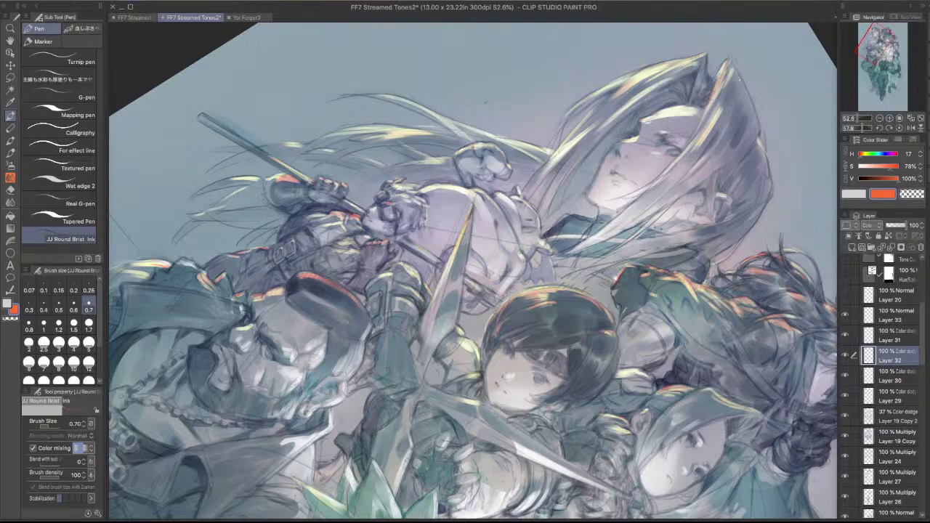
{"action": "left_click_drag", "start_coordinate": [615, 278], "coordinate": [612, 193]}
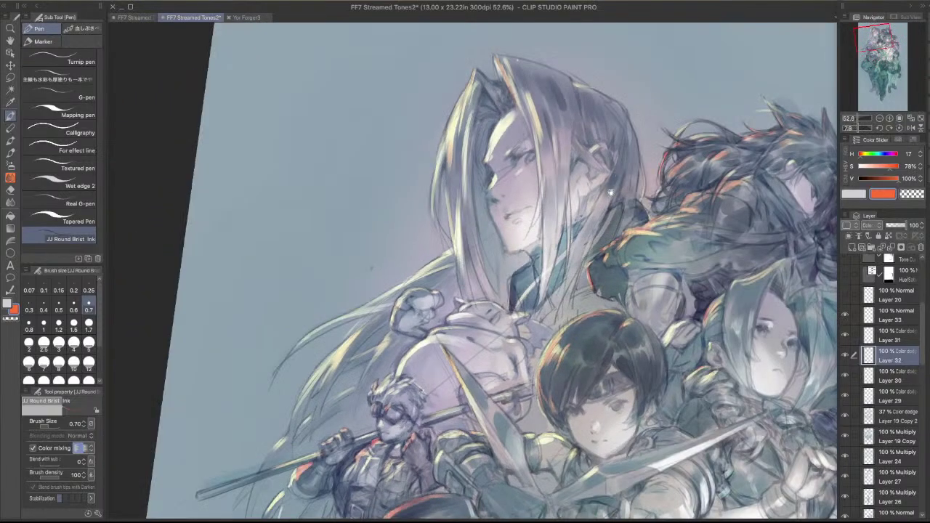
- Set the brush size to 1.2 and paint orange rim light along the caped figure's collar edge
{"action": "key", "text": "bracketright"}
{"action": "key", "text": "bracketright"}
{"action": "key", "text": "bracketright"}
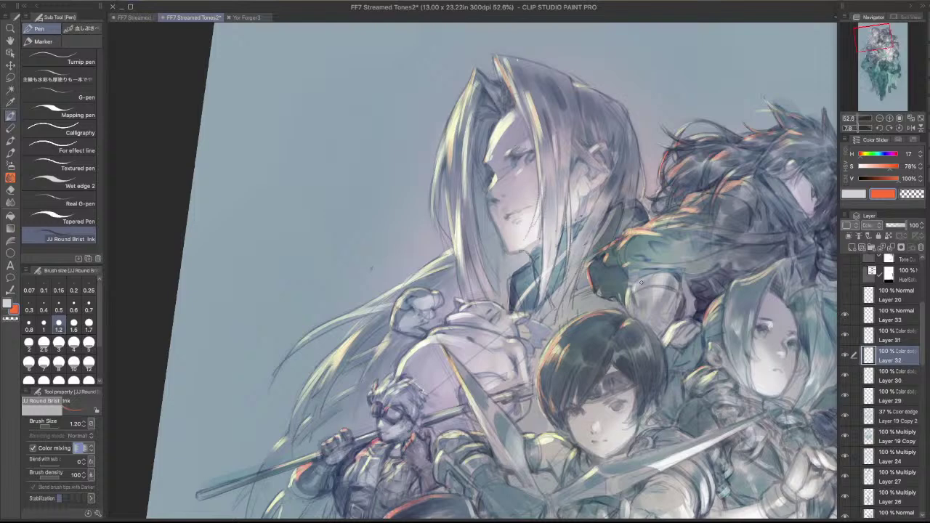
{"action": "left_click_drag", "start_coordinate": [650, 275], "coordinate": [637, 214]}
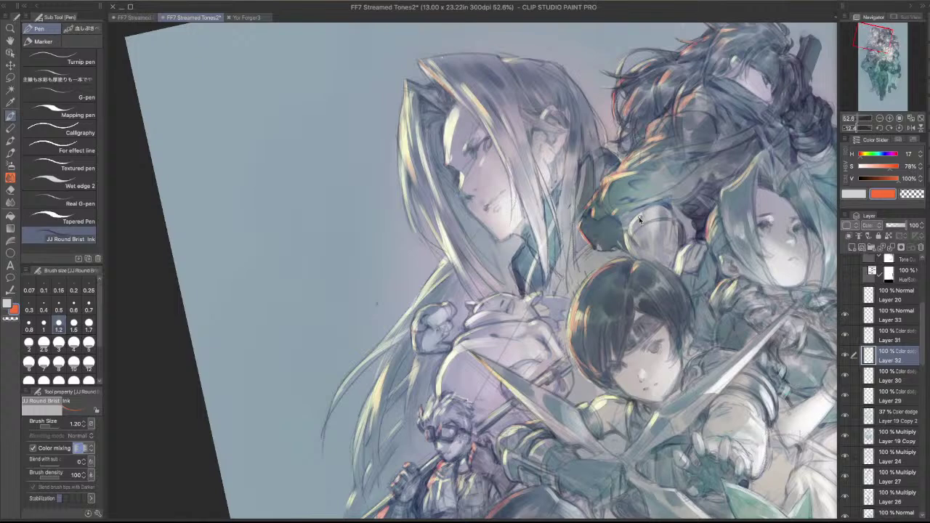
{"action": "mouse_move", "coordinate": [595, 202]}
{"action": "left_mouse_down"}
{"action": "mouse_move", "coordinate": [645, 161]}
{"action": "mouse_move", "coordinate": [638, 145]}
{"action": "mouse_move", "coordinate": [643, 154]}
{"action": "mouse_move", "coordinate": [659, 121]}
{"action": "mouse_move", "coordinate": [672, 127]}
{"action": "mouse_move", "coordinate": [631, 198]}
{"action": "mouse_move", "coordinate": [644, 200]}
{"action": "left_mouse_up"}
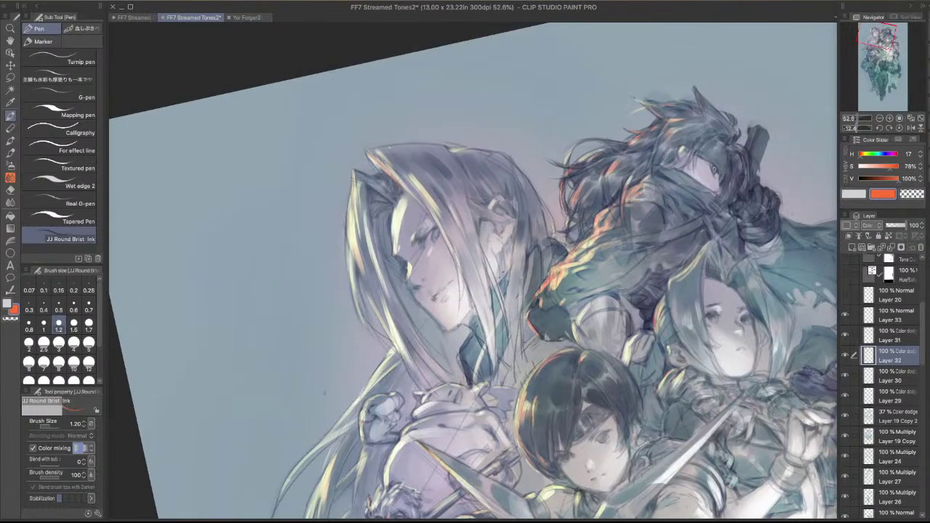
{"action": "key", "text": "super+z"}
{"action": "left_click_drag", "start_coordinate": [529, 316], "coordinate": [549, 294]}
{"action": "scroll", "coordinate": [528, 325], "scroll_direction": "down", "scroll_amount": 3}
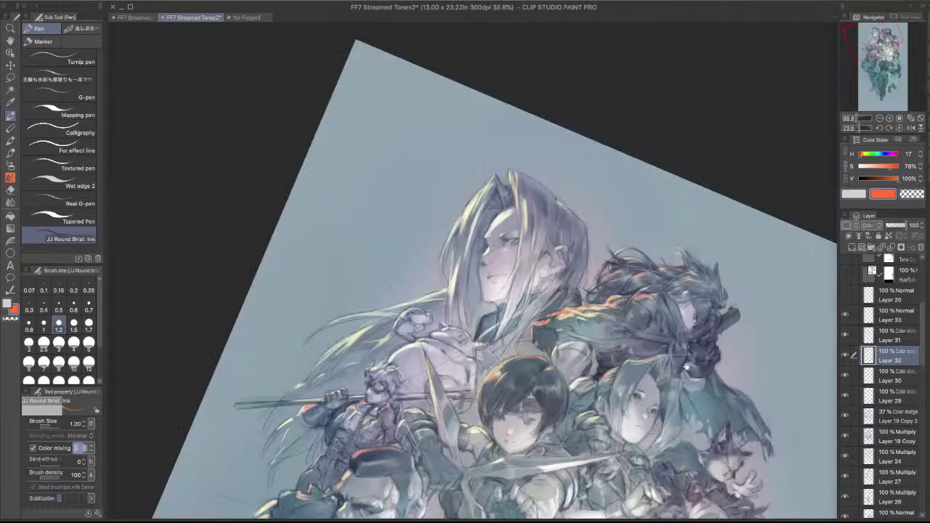
- Reduce the brush size to 0.7 and paint fine orange strands at the lower ends of the caped figure's hair
{"action": "left_click_drag", "start_coordinate": [747, 293], "coordinate": [705, 138]}
{"action": "left_click_drag", "start_coordinate": [702, 230], "coordinate": [695, 197]}
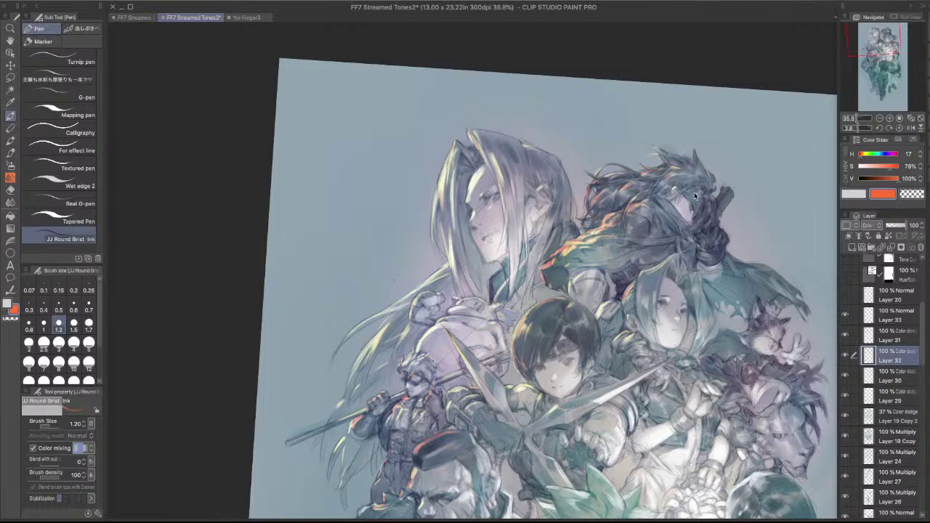
{"action": "left_click_drag", "start_coordinate": [702, 234], "coordinate": [691, 192]}
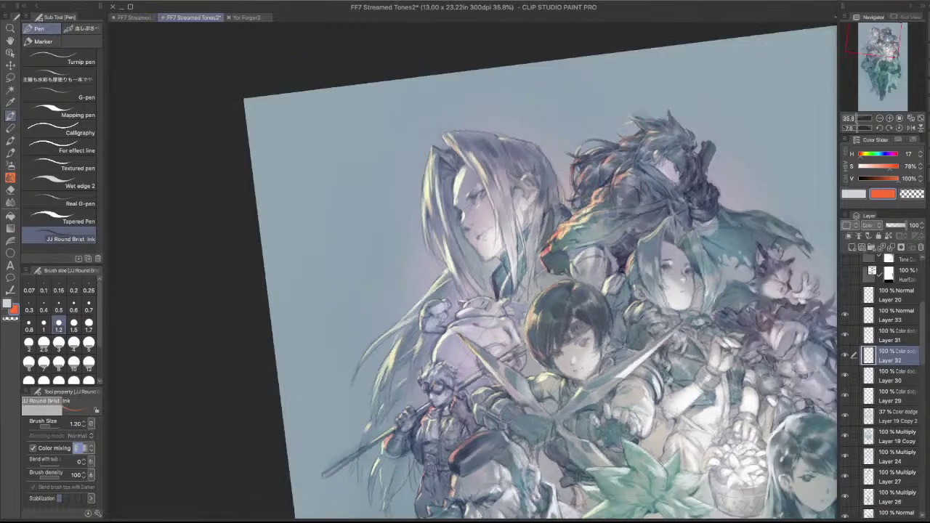
{"action": "scroll", "coordinate": [656, 233], "scroll_direction": "up", "scroll_amount": 2}
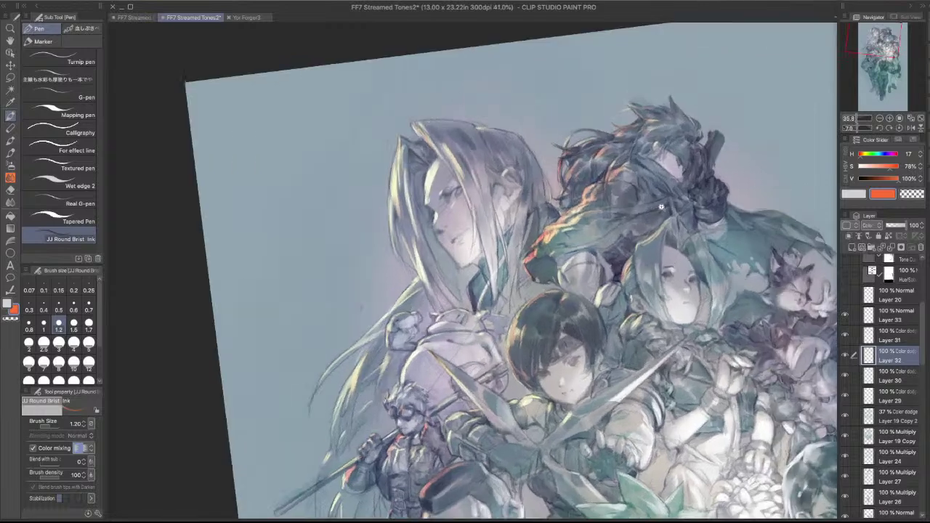
{"action": "left_click_drag", "start_coordinate": [643, 263], "coordinate": [601, 331]}
{"action": "scroll", "coordinate": [622, 286], "scroll_direction": "up", "scroll_amount": 3}
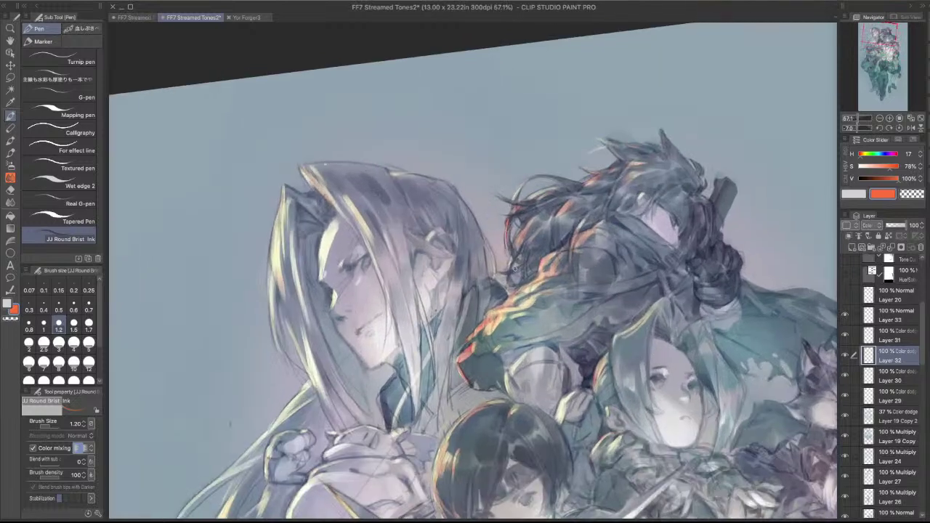
{"action": "key", "text": "bracketleft"}
{"action": "key", "text": "bracketleft"}
{"action": "key", "text": "bracketleft"}
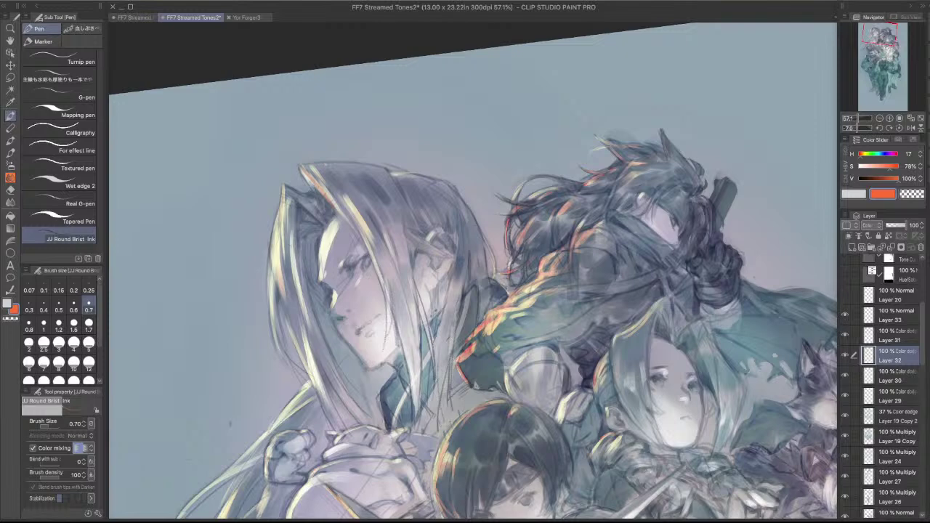
{"action": "left_click_drag", "start_coordinate": [512, 266], "coordinate": [507, 286]}
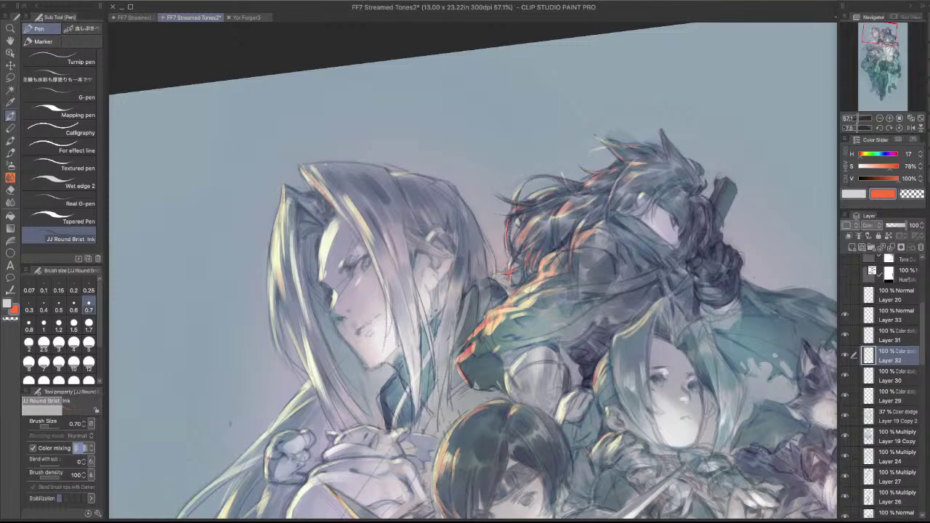
- Strengthen the orange highlights where the caped figure's collar meets the shoulder
{"action": "scroll", "coordinate": [602, 182], "scroll_direction": "down", "scroll_amount": 3}
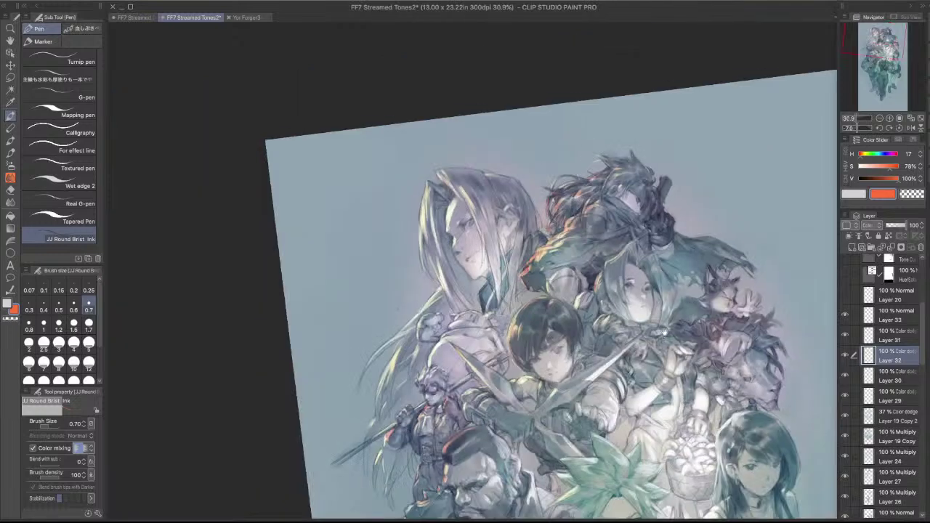
{"action": "scroll", "coordinate": [647, 307], "scroll_direction": "up", "scroll_amount": 3}
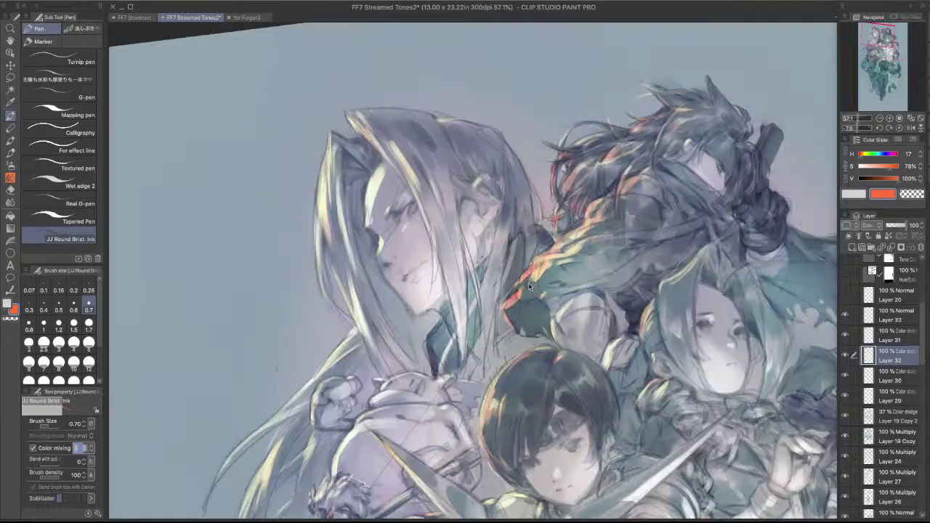
{"action": "left_click_drag", "start_coordinate": [523, 293], "coordinate": [553, 266]}
{"action": "scroll", "coordinate": [665, 225], "scroll_direction": "down", "scroll_amount": 3}
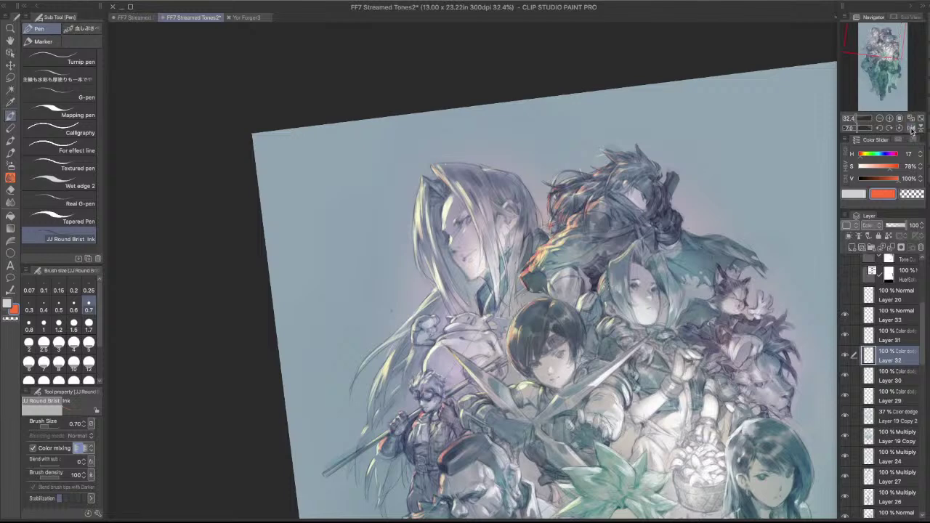
- Mirror the canvas view horizontally, set the brush size to 1.2 and paint highlights on the long-haired man's bare chest
{"action": "left_click", "coordinate": [910, 128]}
{"action": "scroll", "coordinate": [546, 292], "scroll_direction": "up", "scroll_amount": 2}
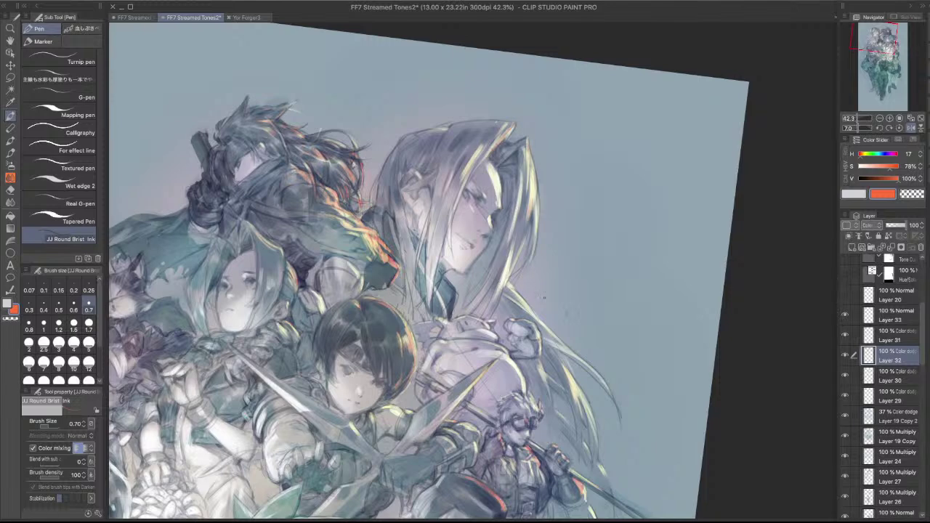
{"action": "key", "text": "bracketright"}
{"action": "key", "text": "bracketright"}
{"action": "key", "text": "bracketright"}
{"action": "left_click_drag", "start_coordinate": [502, 426], "coordinate": [524, 334]}
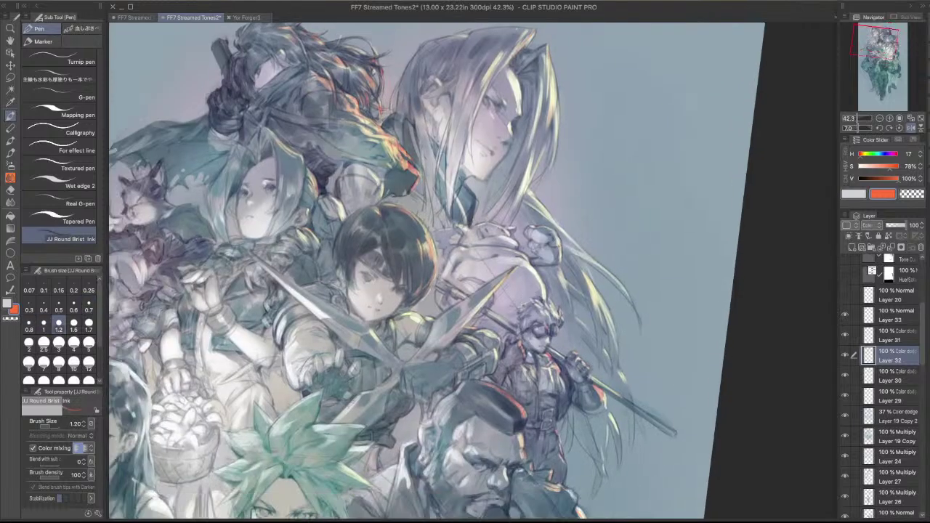
{"action": "left_click_drag", "start_coordinate": [633, 289], "coordinate": [619, 337]}
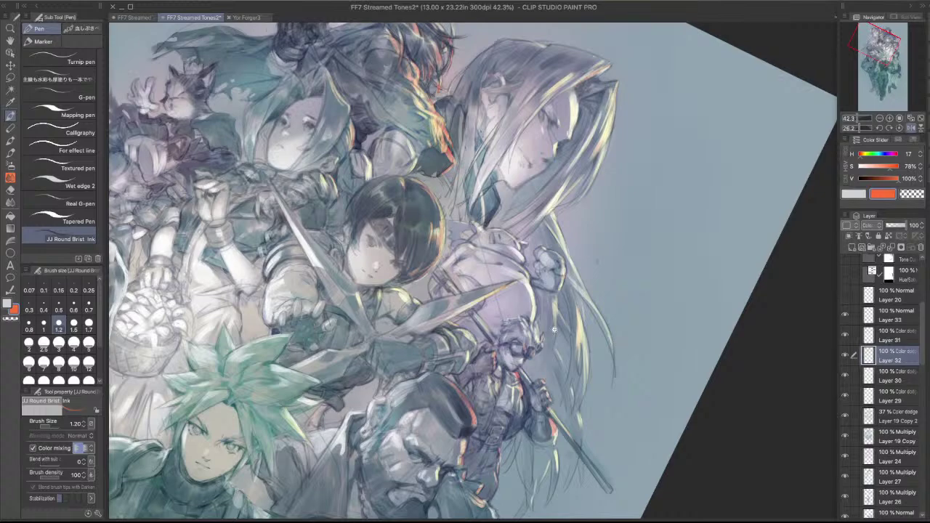
{"action": "scroll", "coordinate": [559, 329], "scroll_direction": "up", "scroll_amount": 3}
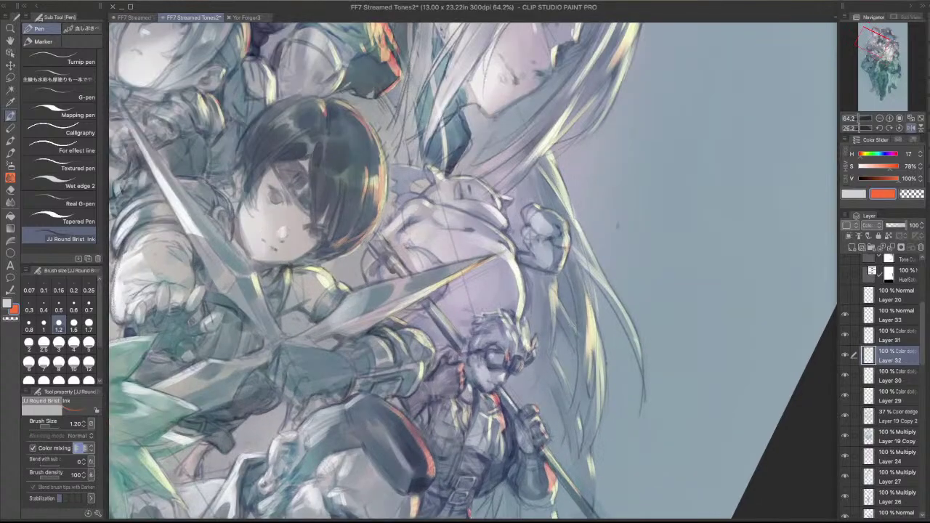
{"action": "mouse_move", "coordinate": [505, 258]}
{"action": "left_mouse_down"}
{"action": "mouse_move", "coordinate": [460, 238]}
{"action": "mouse_move", "coordinate": [443, 261]}
{"action": "left_mouse_up"}
{"action": "key", "text": "super+z"}
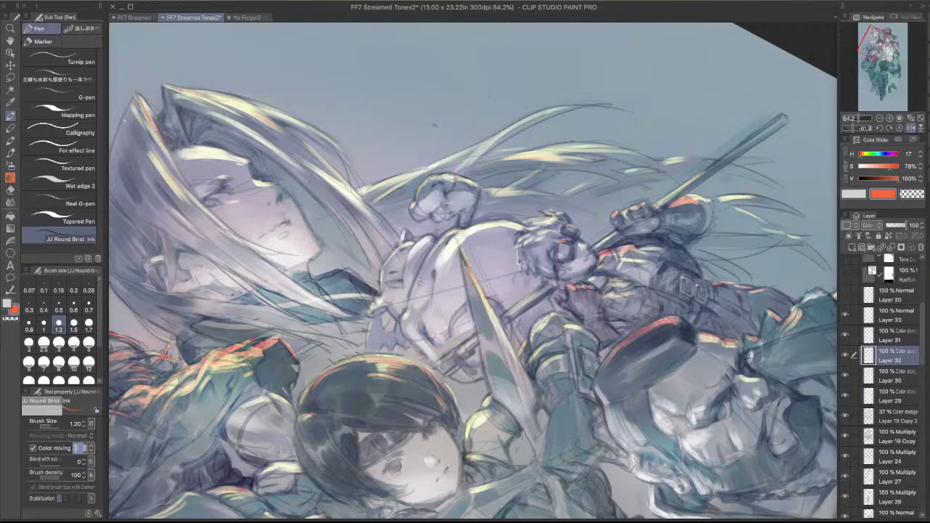
{"action": "left_click_drag", "start_coordinate": [410, 305], "coordinate": [427, 266]}
{"action": "left_click_drag", "start_coordinate": [684, 246], "coordinate": [545, 395]}
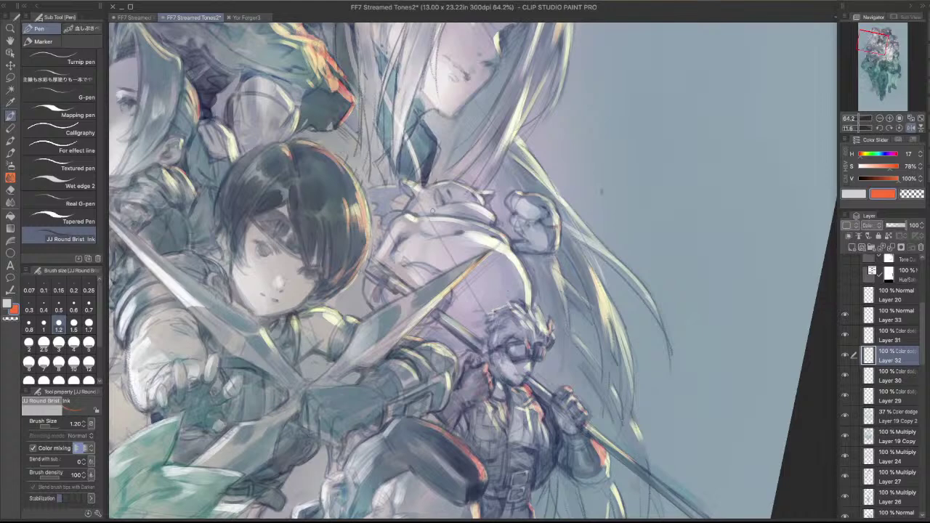
- Add highlights to the small goggled figure's hair and flip the mirrored canvas view back
{"action": "left_click_drag", "start_coordinate": [539, 196], "coordinate": [548, 202]}
{"action": "key", "text": "ctrl+z"}
{"action": "mouse_move", "coordinate": [523, 307]}
{"action": "left_mouse_down"}
{"action": "mouse_move", "coordinate": [529, 301]}
{"action": "mouse_move", "coordinate": [537, 318]}
{"action": "left_mouse_up"}
{"action": "scroll", "coordinate": [622, 231], "scroll_direction": "down", "scroll_amount": 4}
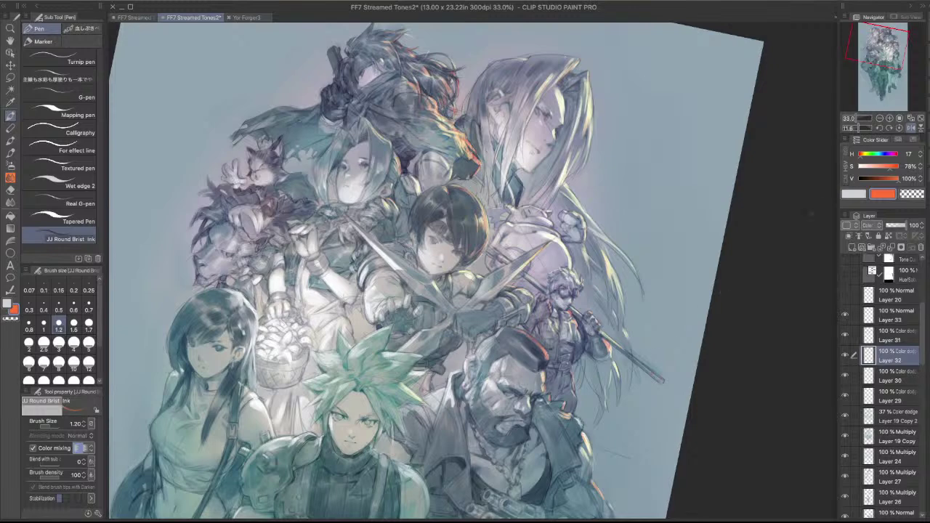
{"action": "left_click", "coordinate": [913, 128]}
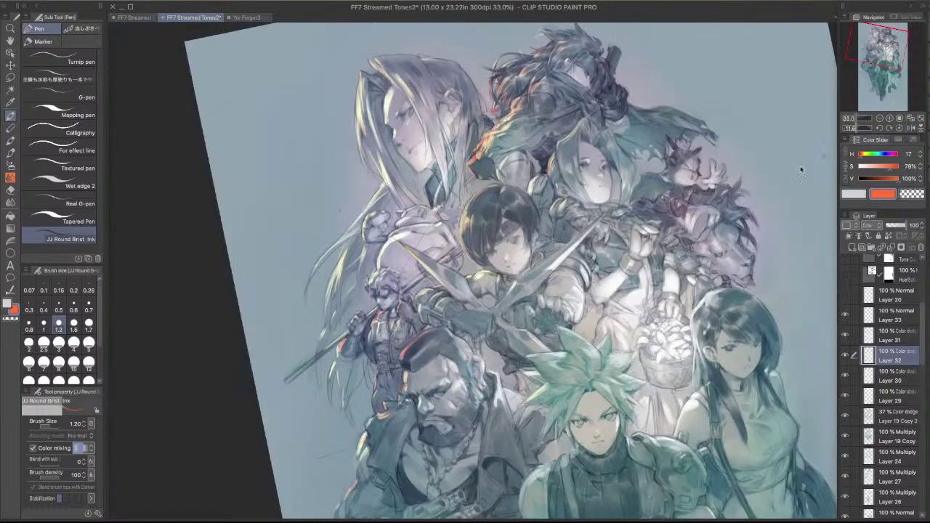
- Reduce the brush size to 0.8 and paint fine highlights on the small goggled figure's clothing
{"action": "scroll", "coordinate": [519, 149], "scroll_direction": "up", "scroll_amount": 2}
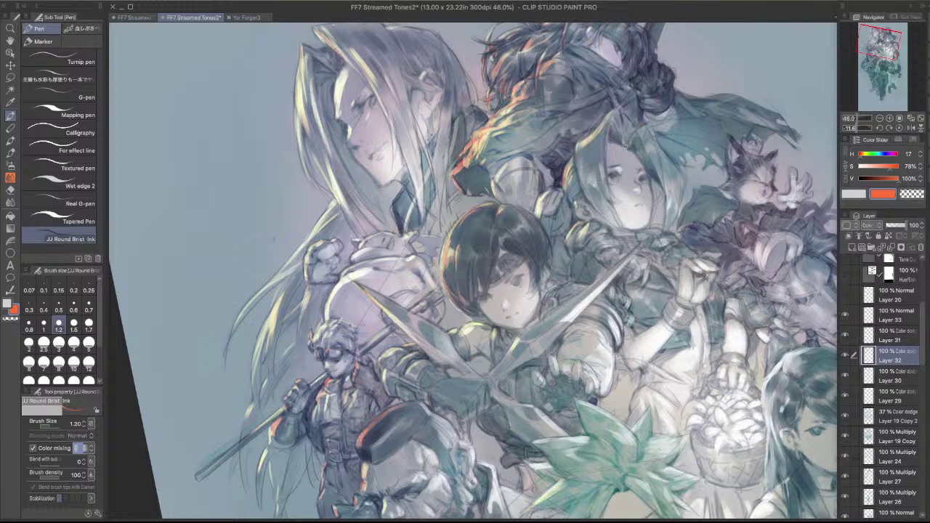
{"action": "key", "text": "bracketleft"}
{"action": "key", "text": "bracketleft"}
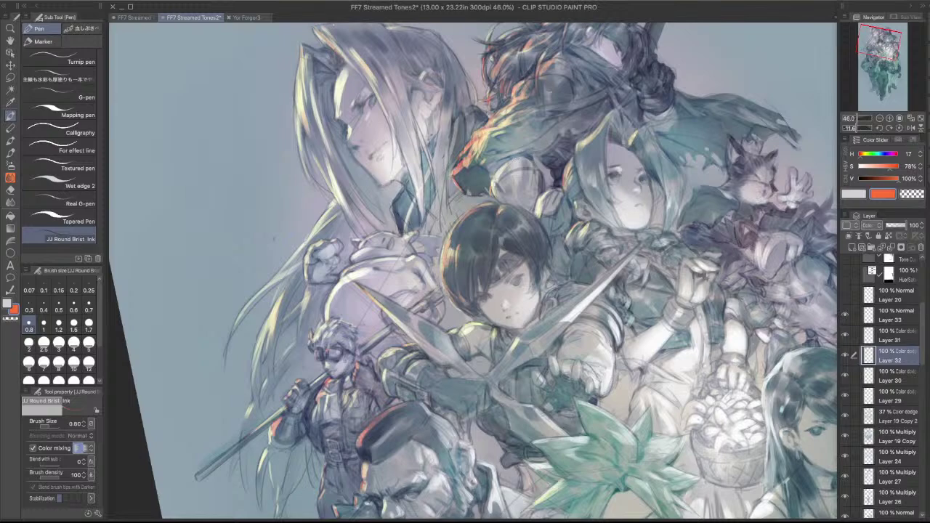
{"action": "left_click_drag", "start_coordinate": [644, 338], "coordinate": [557, 352]}
{"action": "left_click_drag", "start_coordinate": [683, 240], "coordinate": [621, 385]}
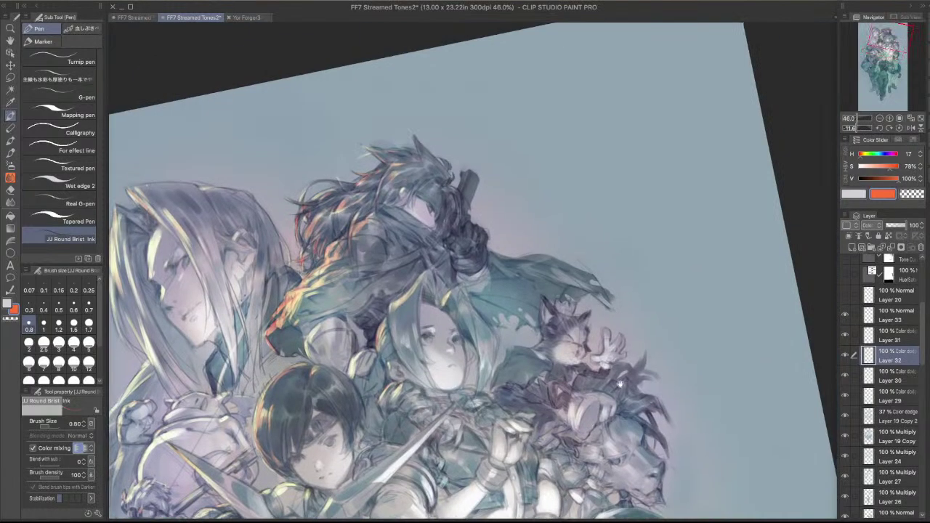
{"action": "left_click_drag", "start_coordinate": [647, 307], "coordinate": [733, 305]}
{"action": "left_click_drag", "start_coordinate": [604, 291], "coordinate": [760, 196]}
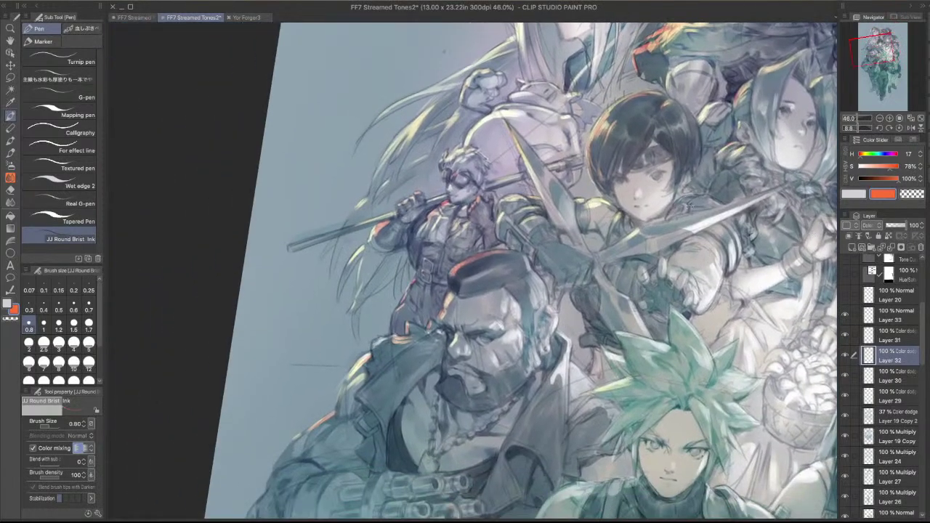
{"action": "left_click_drag", "start_coordinate": [684, 289], "coordinate": [674, 217]}
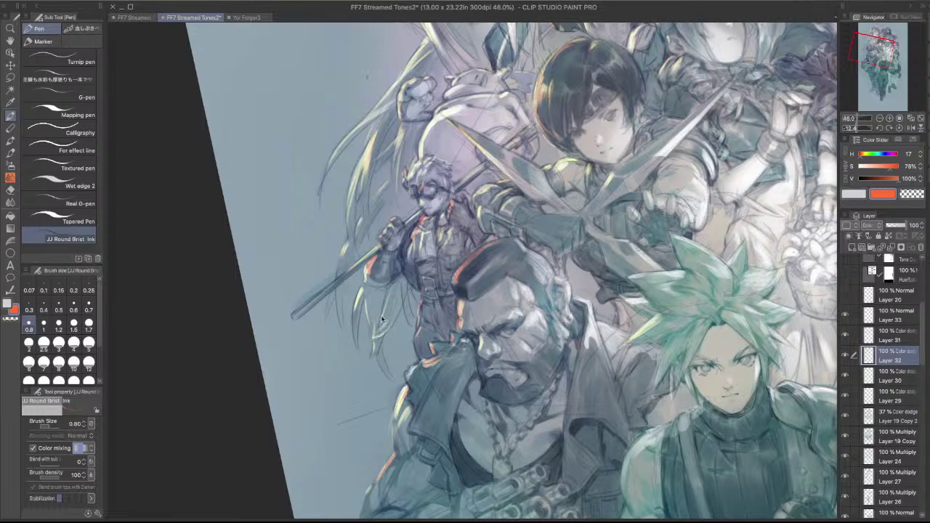
{"action": "key", "text": "super+z"}
{"action": "left_click_drag", "start_coordinate": [403, 282], "coordinate": [406, 311]}
- Add more orange highlights along the caped figure's shoulder below the hair
{"action": "left_click_drag", "start_coordinate": [675, 234], "coordinate": [558, 393]}
{"action": "left_click_drag", "start_coordinate": [639, 149], "coordinate": [609, 254]}
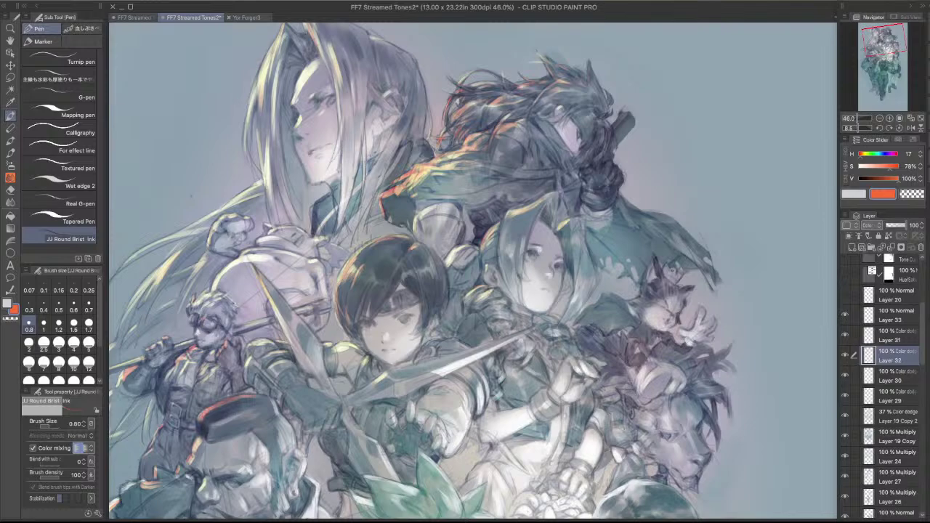
{"action": "left_click_drag", "start_coordinate": [707, 261], "coordinate": [662, 131]}
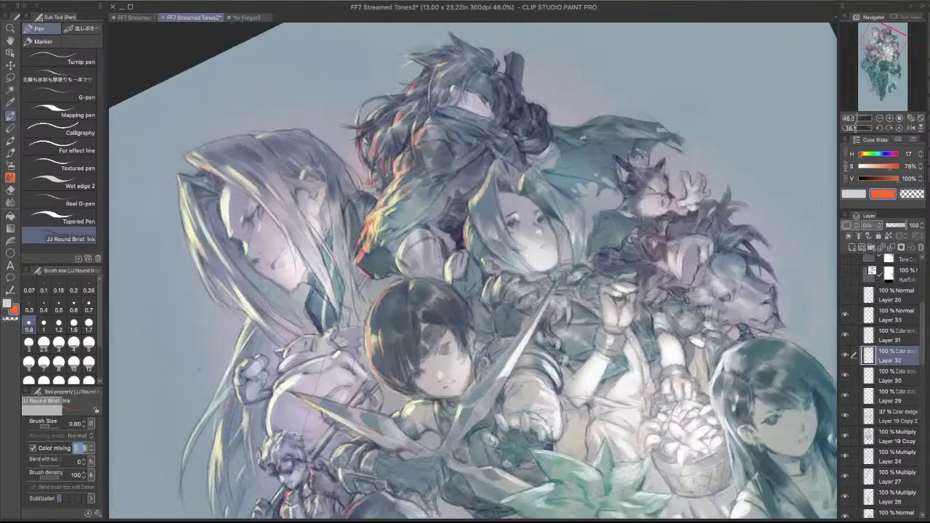
{"action": "mouse_move", "coordinate": [382, 228]}
{"action": "left_mouse_down"}
{"action": "mouse_move", "coordinate": [425, 196]}
{"action": "mouse_move", "coordinate": [428, 181]}
{"action": "left_mouse_up"}
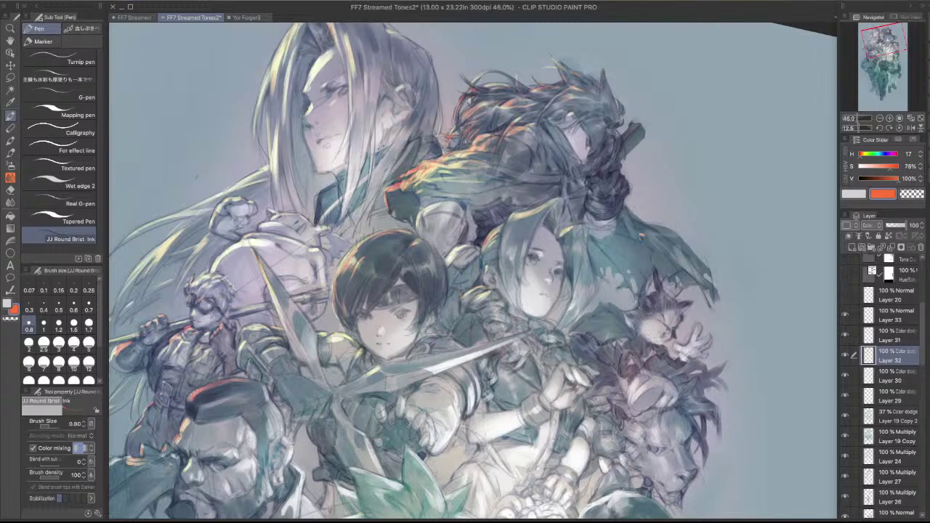
- Examine the highlights across the upper figures of the group at several canvas angles and distances
{"action": "left_click_drag", "start_coordinate": [433, 334], "coordinate": [557, 350]}
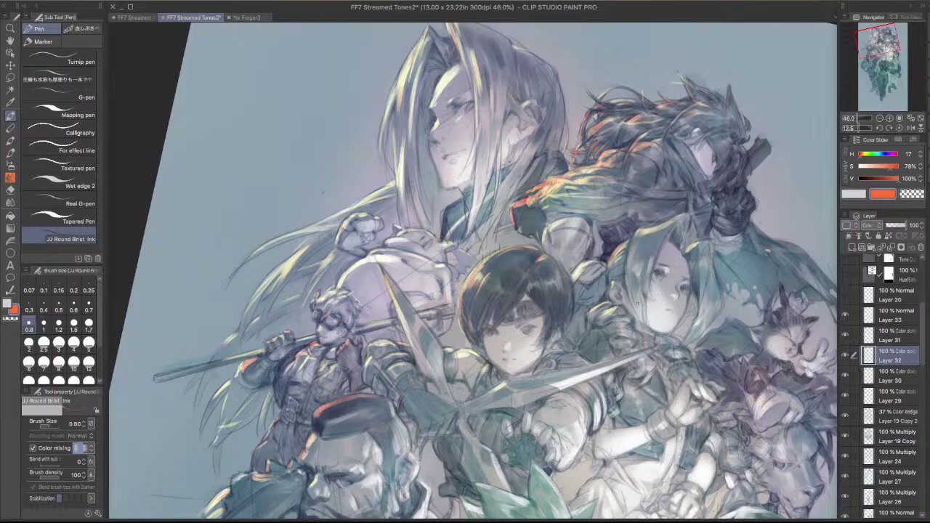
{"action": "left_click_drag", "start_coordinate": [637, 304], "coordinate": [683, 194]}
{"action": "scroll", "coordinate": [466, 307], "scroll_direction": "up", "scroll_amount": 1}
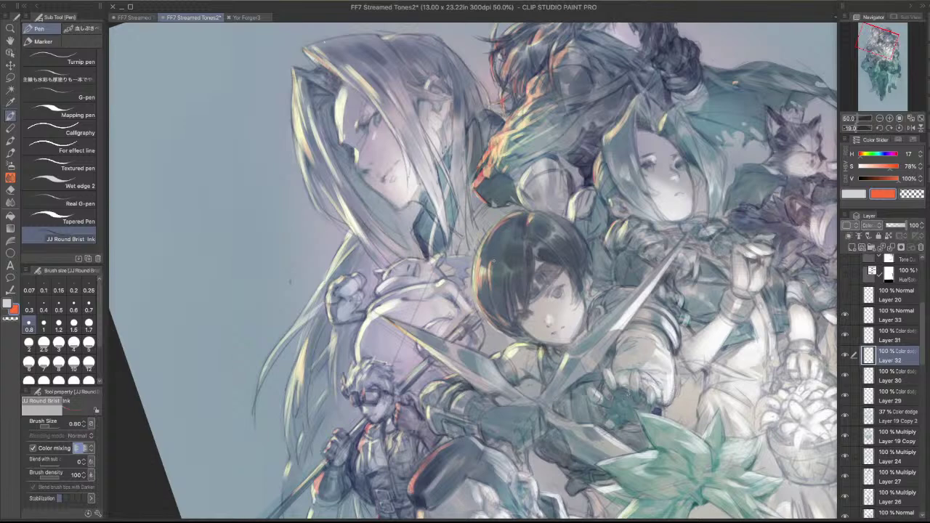
{"action": "left_click_drag", "start_coordinate": [493, 263], "coordinate": [492, 277]}
{"action": "left_click_drag", "start_coordinate": [602, 336], "coordinate": [634, 197]}
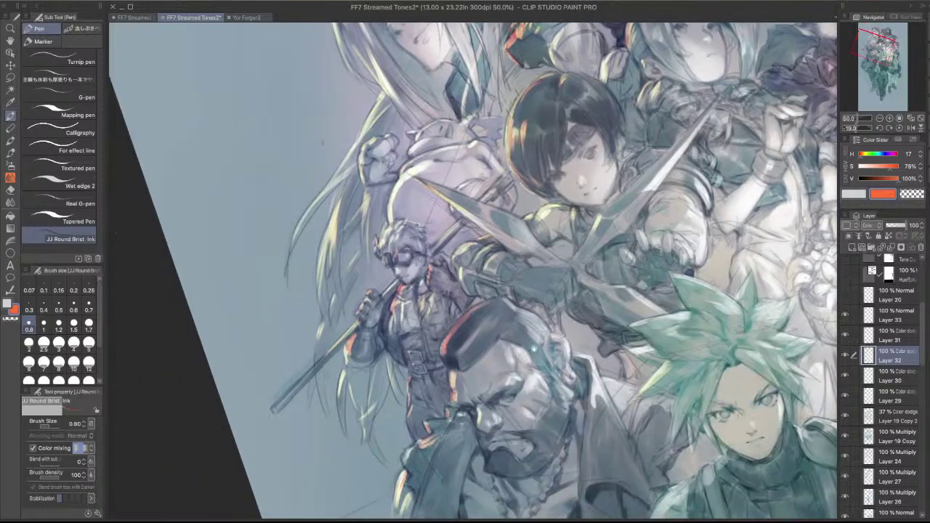
{"action": "left_click_drag", "start_coordinate": [516, 345], "coordinate": [577, 340]}
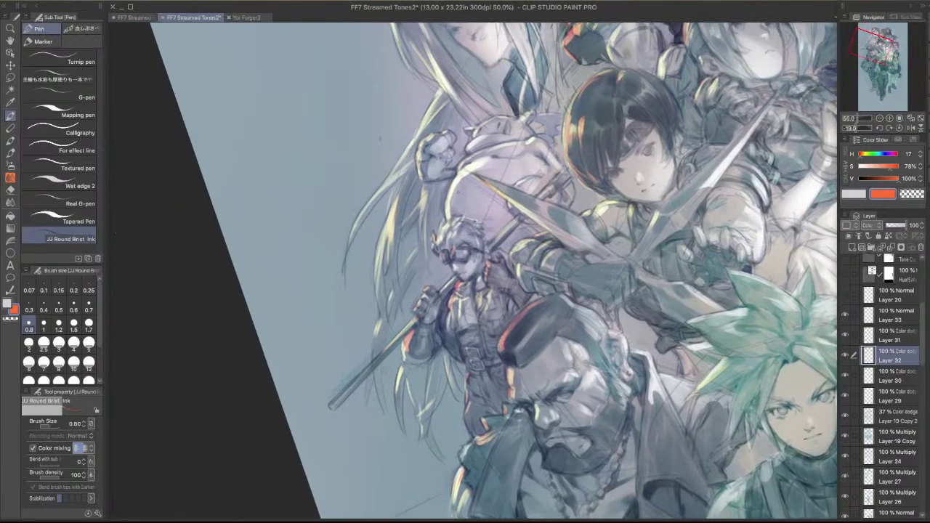
{"action": "left_click_drag", "start_coordinate": [552, 214], "coordinate": [560, 348]}
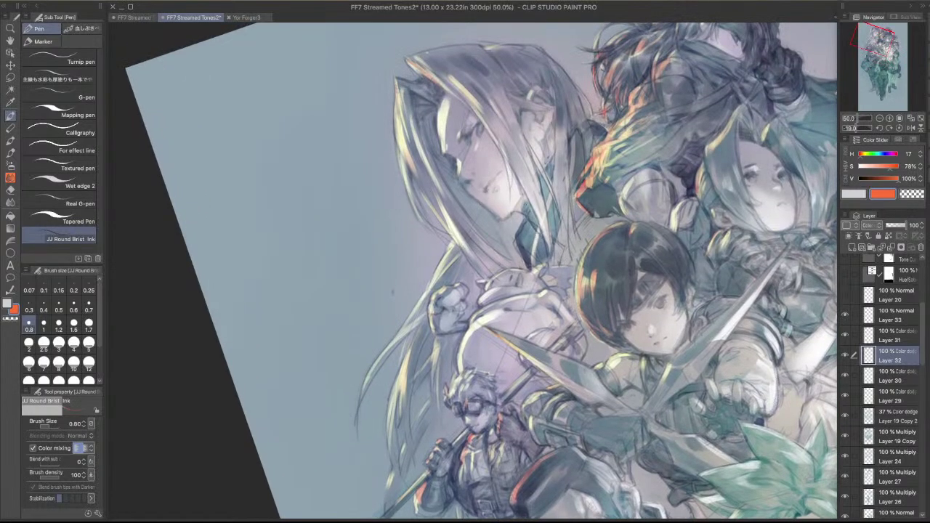
{"action": "left_click_drag", "start_coordinate": [557, 154], "coordinate": [556, 212]}
{"action": "left_click_drag", "start_coordinate": [561, 163], "coordinate": [655, 416]}
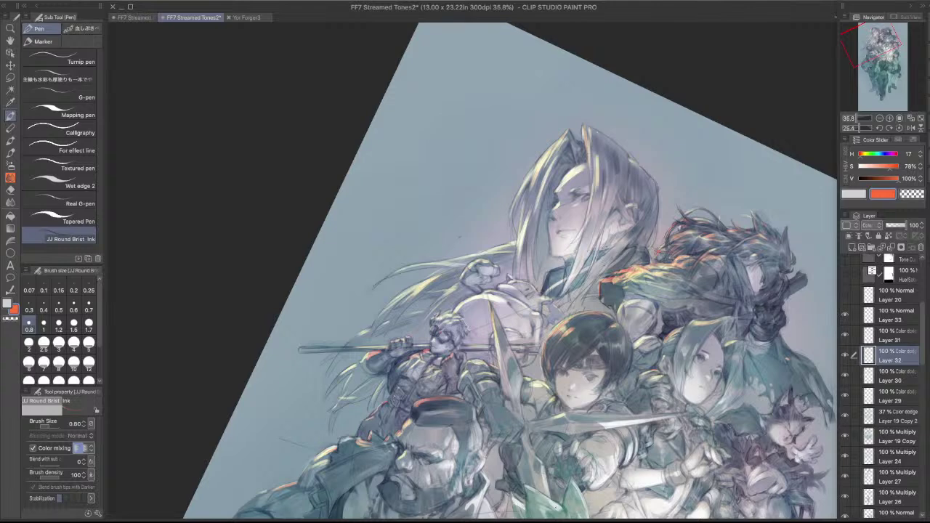
- Refine the highlight along the long-haired man's nose bridge, alternating between the orange and the transparent color
{"action": "scroll", "coordinate": [551, 213], "scroll_direction": "up", "scroll_amount": 5}
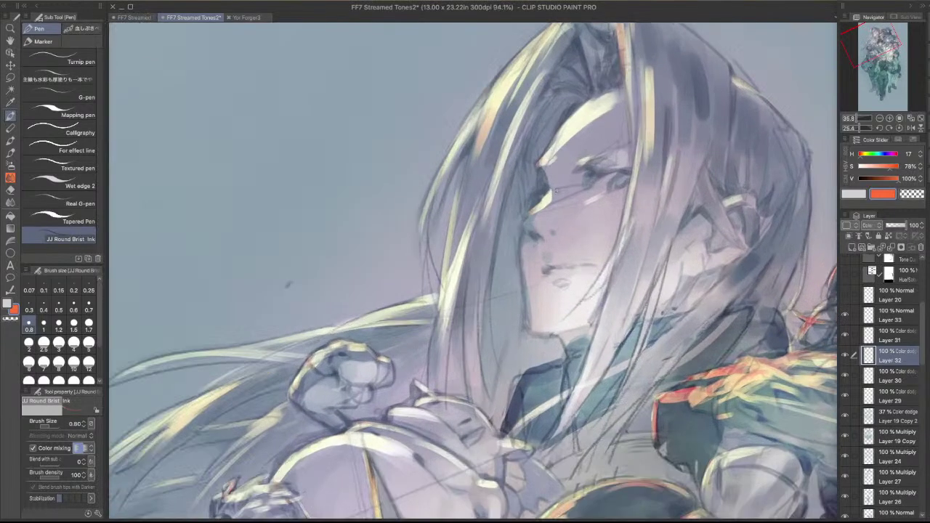
{"action": "key", "text": "c"}
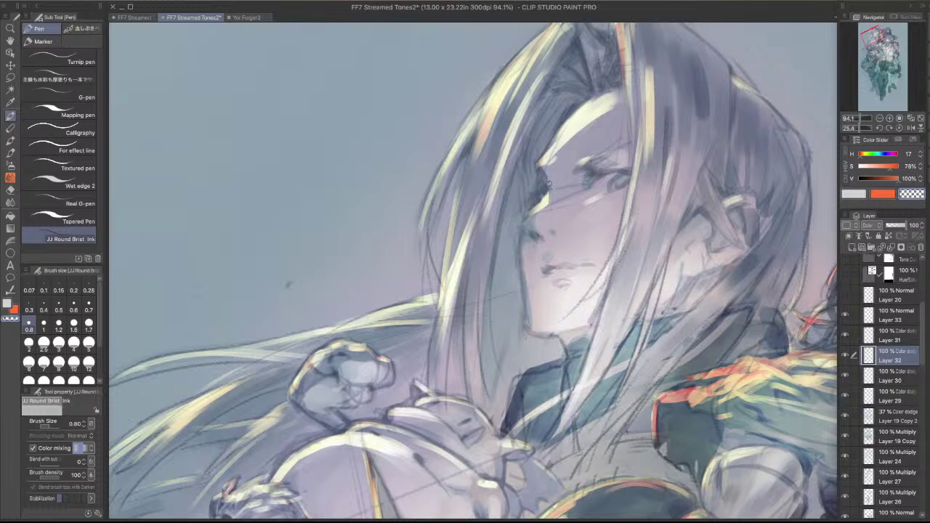
{"action": "key", "text": "c"}
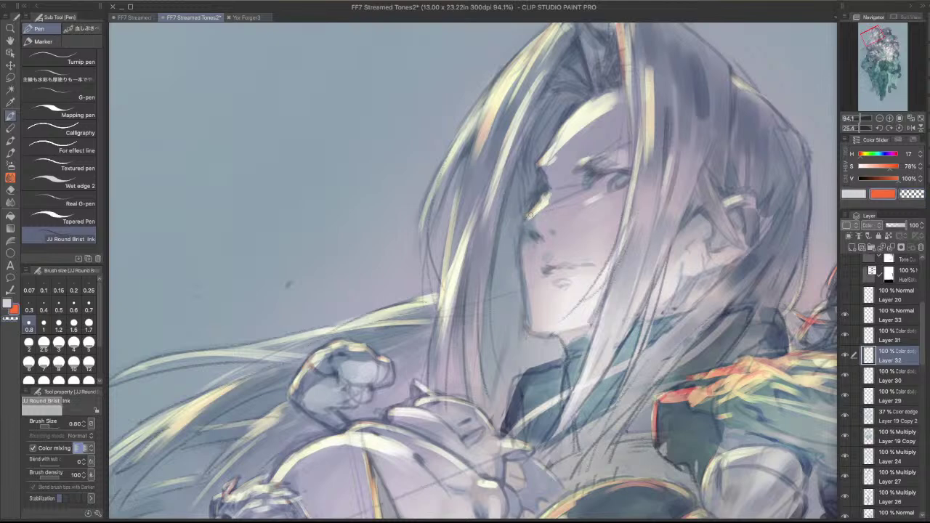
{"action": "key", "text": "c"}
{"action": "key", "text": "c"}
{"action": "key", "text": "c"}
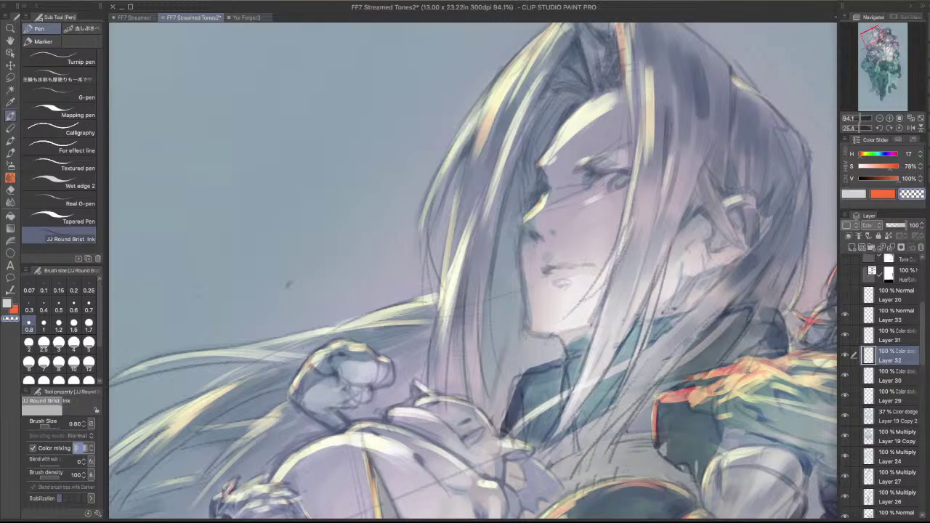
{"action": "key", "text": "c"}
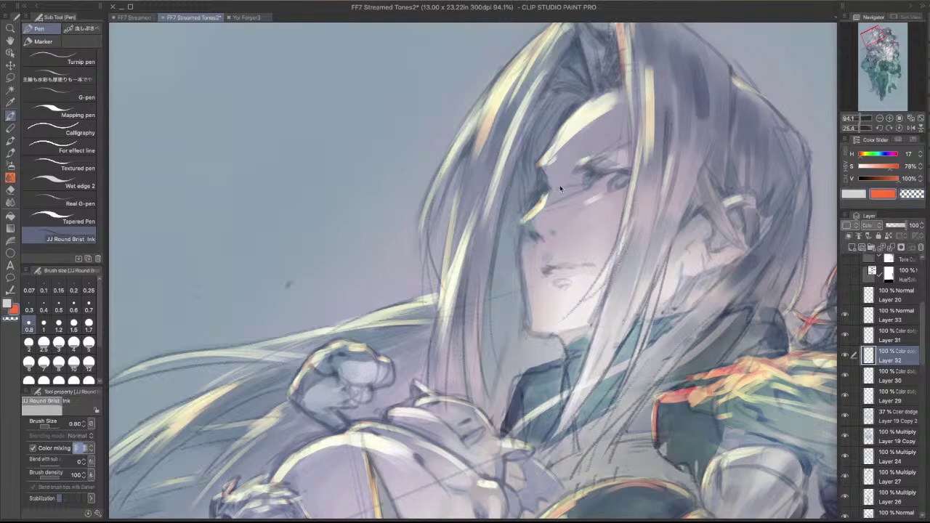
- Mirror the canvas view horizontally, thin the long-haired man's nose highlight and broaden it at the top of the bridge
{"action": "left_click", "coordinate": [912, 128]}
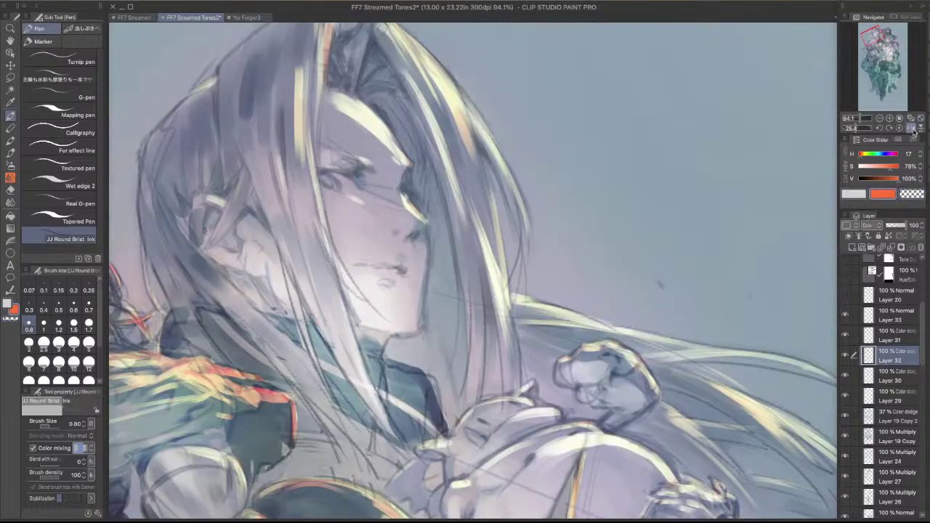
{"action": "key", "text": "c"}
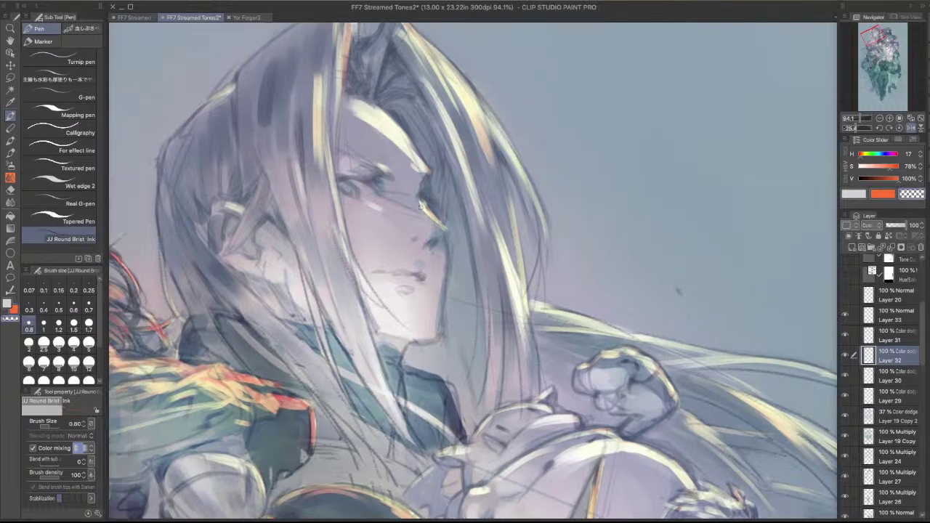
{"action": "key", "text": "c"}
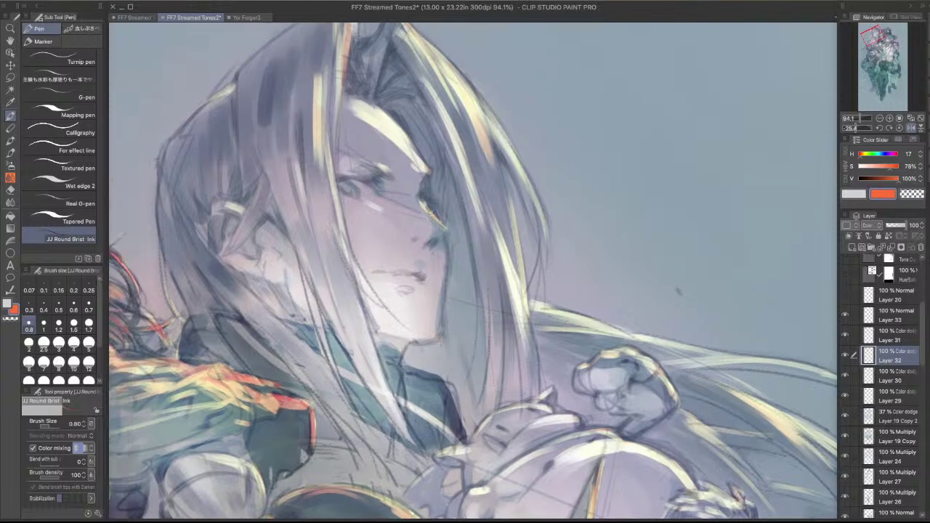
{"action": "mouse_move", "coordinate": [426, 207]}
{"action": "left_mouse_down"}
{"action": "mouse_move", "coordinate": [417, 195]}
{"action": "mouse_move", "coordinate": [433, 209]}
{"action": "mouse_move", "coordinate": [416, 166]}
{"action": "mouse_move", "coordinate": [411, 182]}
{"action": "mouse_move", "coordinate": [393, 149]}
{"action": "mouse_move", "coordinate": [565, 174]}
{"action": "left_mouse_up"}
{"action": "mouse_move", "coordinate": [507, 176]}
{"action": "left_mouse_down"}
{"action": "mouse_move", "coordinate": [505, 187]}
{"action": "mouse_move", "coordinate": [504, 172]}
{"action": "left_mouse_up"}
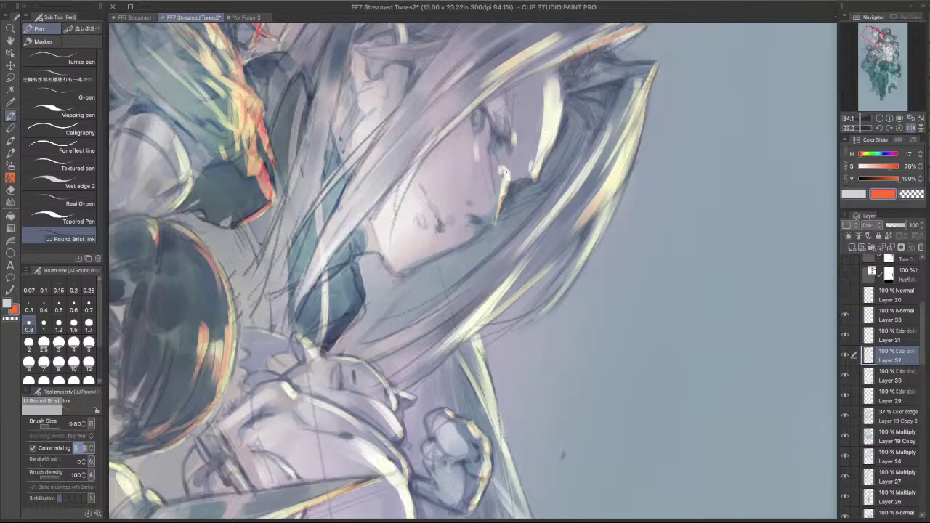
{"action": "mouse_move", "coordinate": [594, 123]}
{"action": "left_mouse_down"}
{"action": "mouse_move", "coordinate": [378, 236]}
{"action": "mouse_move", "coordinate": [426, 231]}
{"action": "mouse_move", "coordinate": [387, 243]}
{"action": "mouse_move", "coordinate": [421, 244]}
{"action": "mouse_move", "coordinate": [411, 186]}
{"action": "left_mouse_up"}
{"action": "key", "text": "c"}
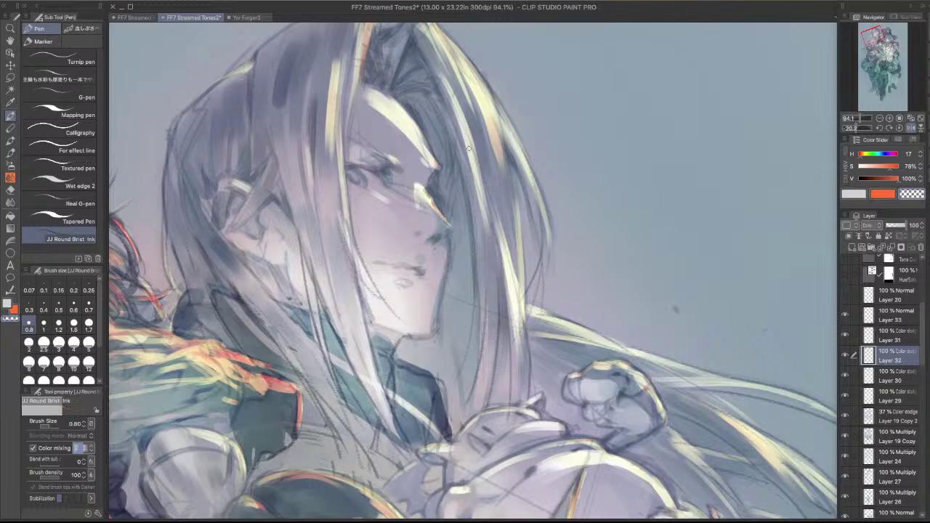
{"action": "mouse_move", "coordinate": [571, 365]}
{"action": "left_mouse_down"}
{"action": "mouse_move", "coordinate": [603, 233]}
{"action": "mouse_move", "coordinate": [591, 338]}
{"action": "mouse_move", "coordinate": [561, 374]}
{"action": "left_mouse_up"}
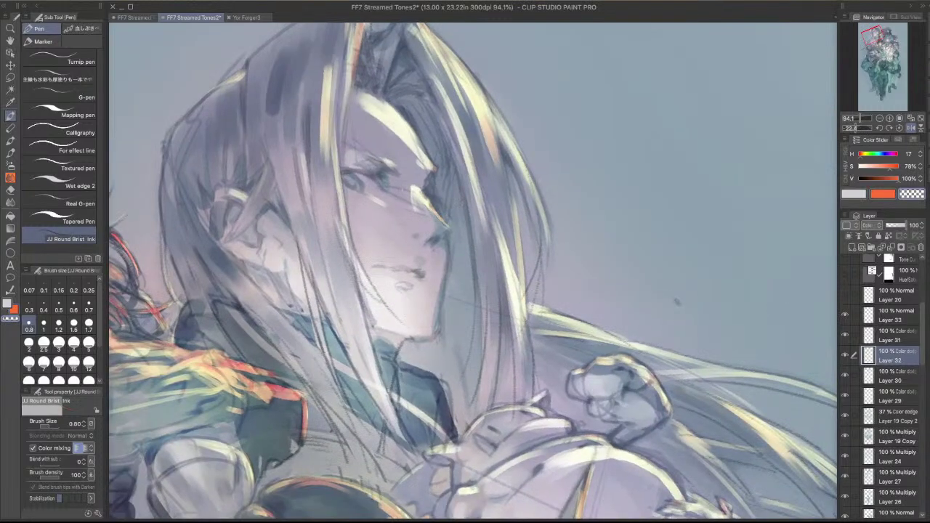
- Switch back to orange, enlarge the brush to 2.5 and widen the highlight across the long-haired man's forehead and brow
{"action": "key", "text": "c"}
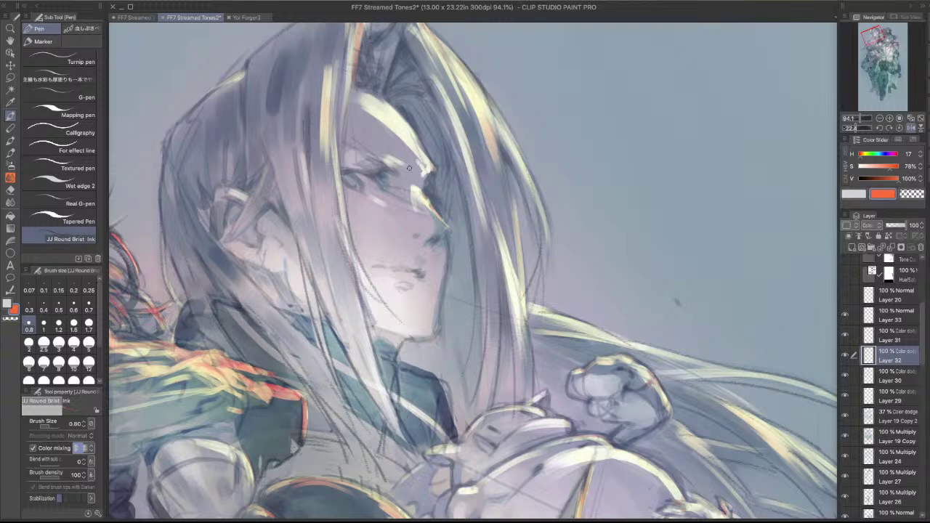
{"action": "key", "text": "bracketright"}
{"action": "key", "text": "bracketright"}
{"action": "key", "text": "bracketright"}
{"action": "key", "text": "bracketright"}
{"action": "key", "text": "bracketright"}
{"action": "key", "text": "bracketright"}
{"action": "mouse_move", "coordinate": [419, 166]}
{"action": "left_mouse_down"}
{"action": "mouse_move", "coordinate": [357, 110]}
{"action": "mouse_move", "coordinate": [403, 159]}
{"action": "mouse_move", "coordinate": [367, 125]}
{"action": "mouse_move", "coordinate": [396, 162]}
{"action": "mouse_move", "coordinate": [412, 150]}
{"action": "mouse_move", "coordinate": [404, 154]}
{"action": "mouse_move", "coordinate": [411, 177]}
{"action": "mouse_move", "coordinate": [416, 142]}
{"action": "left_mouse_up"}
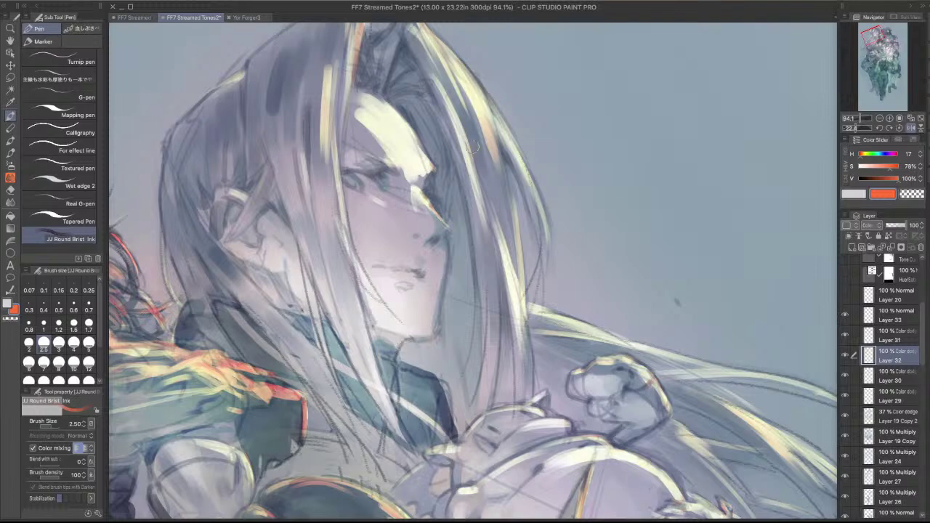
- Reduce the brush size to 1.2, flip the mirrored view back and reshape the nose highlight with orange and transparent strokes
{"action": "mouse_move", "coordinate": [366, 108]}
{"action": "left_mouse_down"}
{"action": "mouse_move", "coordinate": [350, 97]}
{"action": "mouse_move", "coordinate": [265, 322]}
{"action": "left_mouse_up"}
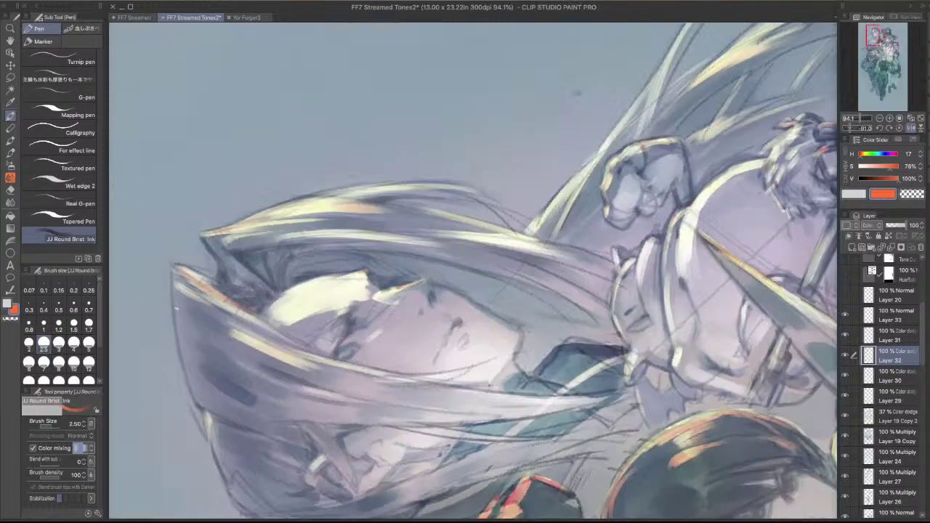
{"action": "left_click_drag", "start_coordinate": [568, 253], "coordinate": [538, 343]}
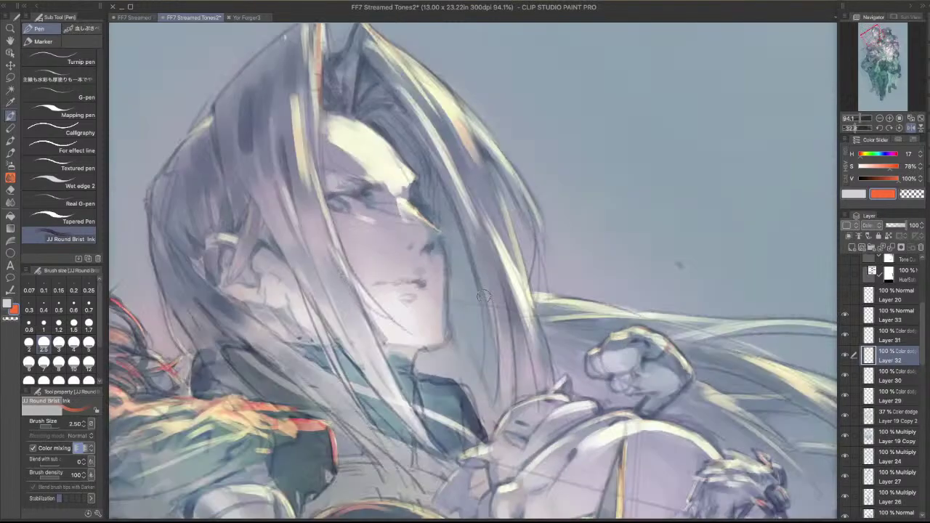
{"action": "key", "text": "bracketleft"}
{"action": "key", "text": "bracketleft"}
{"action": "key", "text": "bracketleft"}
{"action": "key", "text": "bracketleft"}
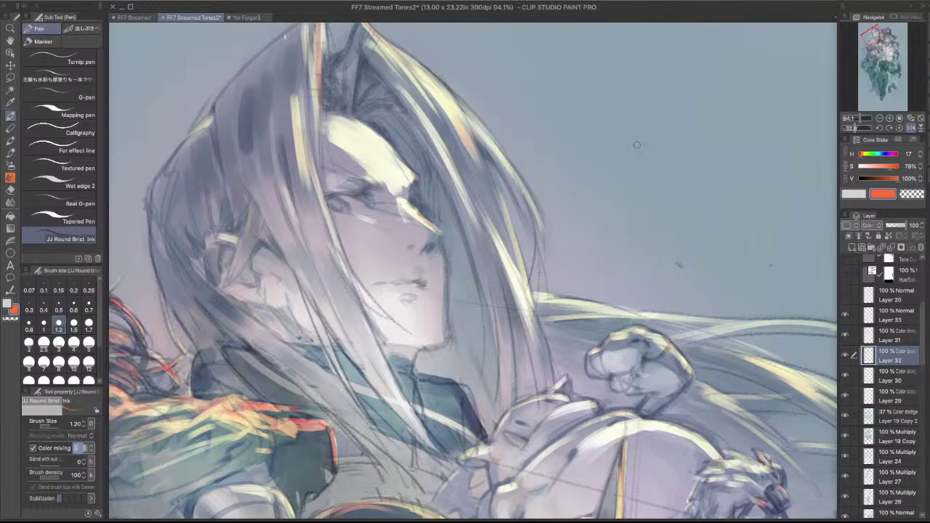
{"action": "left_click", "coordinate": [911, 128]}
{"action": "left_click_drag", "start_coordinate": [582, 199], "coordinate": [541, 158]}
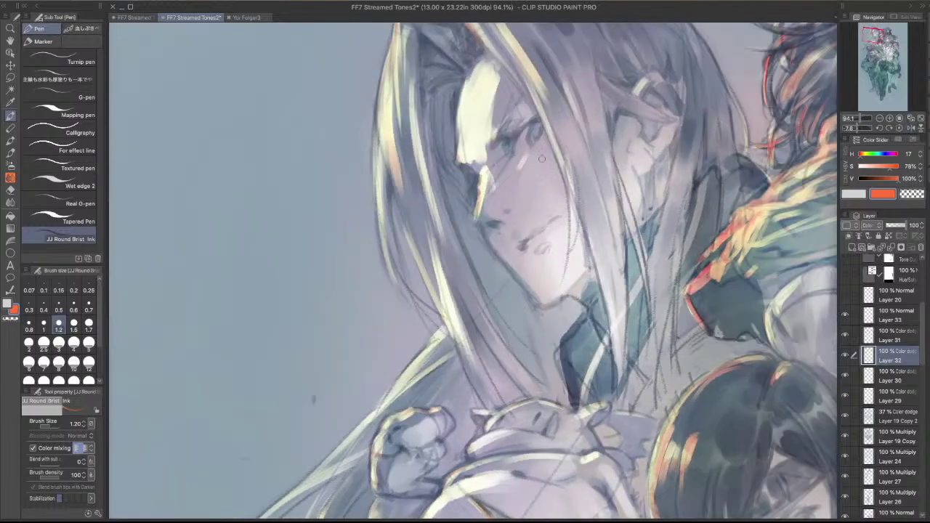
{"action": "left_click_drag", "start_coordinate": [485, 176], "coordinate": [479, 210]}
{"action": "key", "text": "c"}
{"action": "left_click_drag", "start_coordinate": [495, 176], "coordinate": [493, 187]}
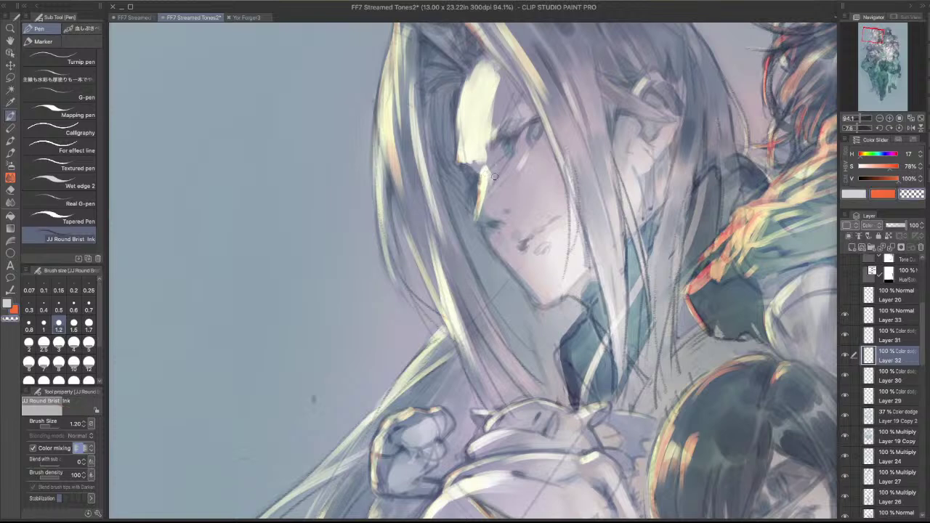
{"action": "key", "text": "c"}
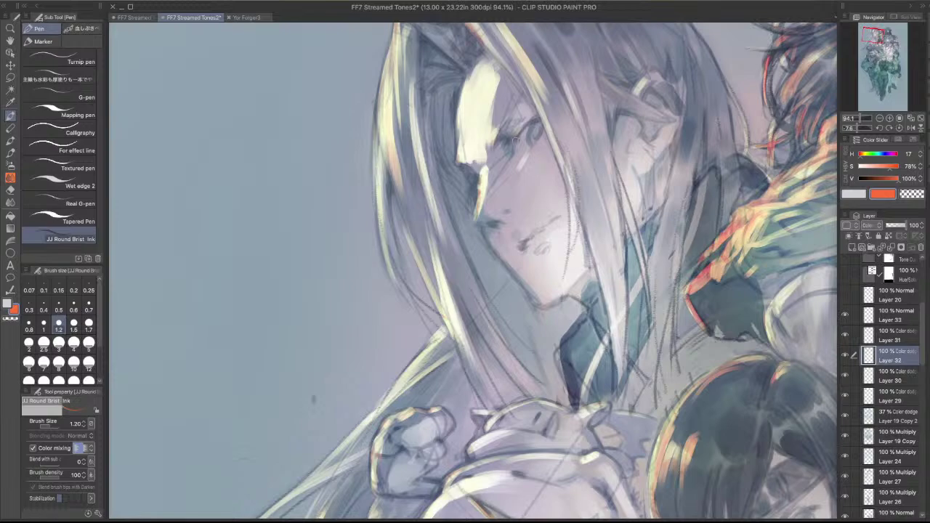
- Paint highlights above and on the long-haired man's lips and soften them with the Blend tool at size 2.5
{"action": "left_click_drag", "start_coordinate": [521, 137], "coordinate": [564, 175]}
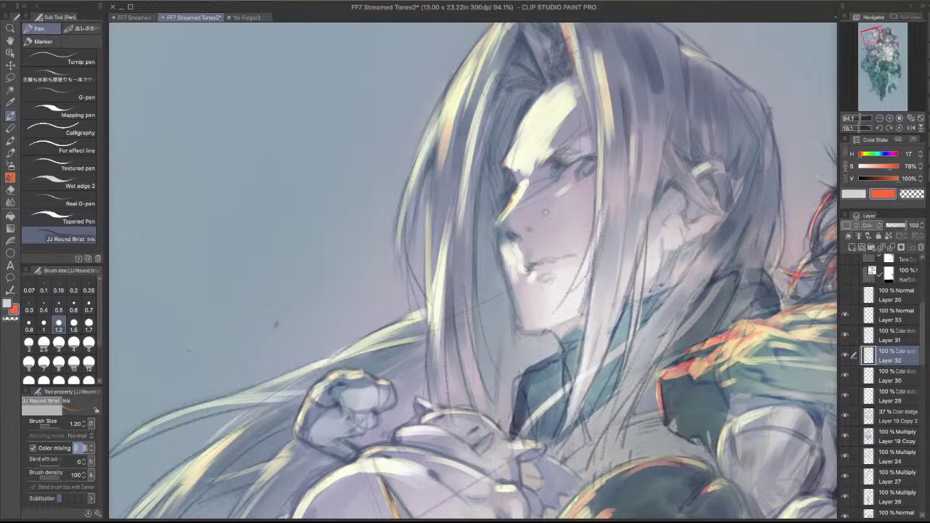
{"action": "left_click_drag", "start_coordinate": [530, 274], "coordinate": [527, 279]}
{"action": "key", "text": "j"}
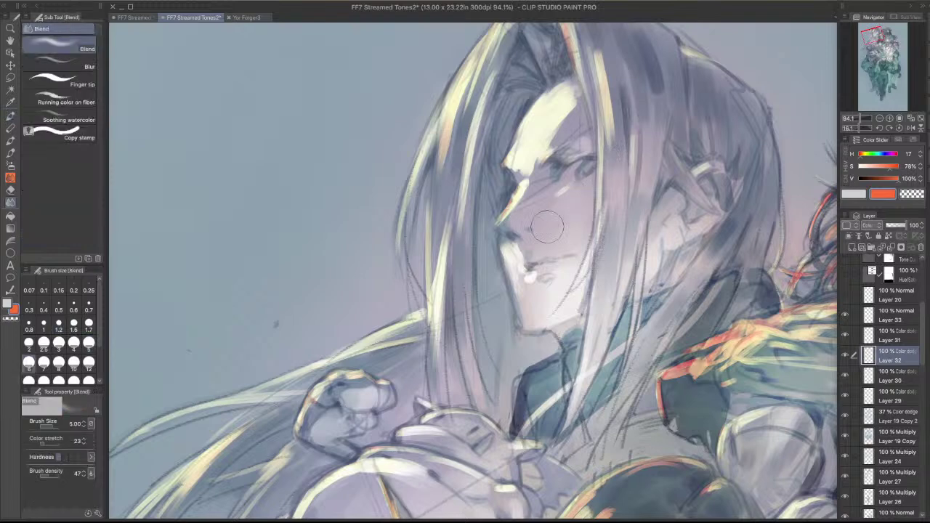
{"action": "key", "text": "bracketleft"}
{"action": "key", "text": "bracketleft"}
{"action": "key", "text": "bracketleft"}
{"action": "key", "text": "bracketleft"}
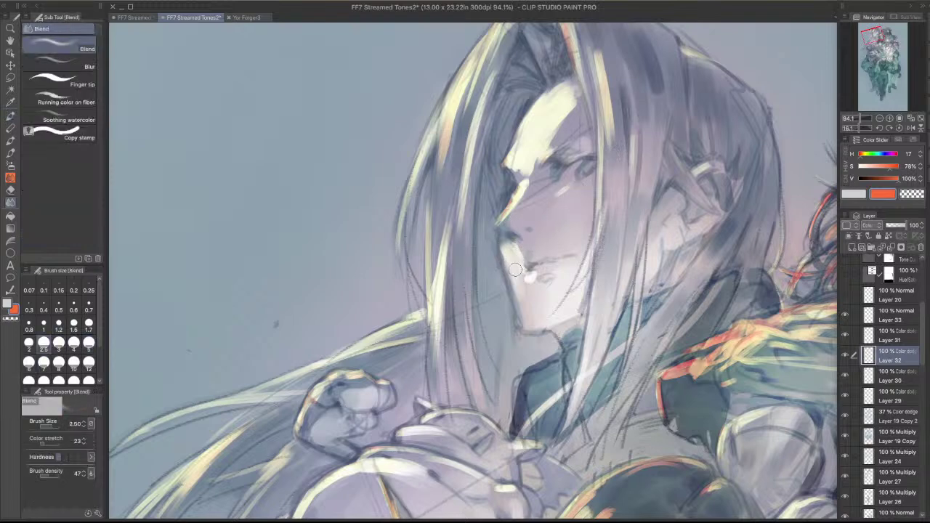
{"action": "left_click_drag", "start_coordinate": [513, 261], "coordinate": [504, 245]}
- Return to the JJ Round Brist Ink pen and paint a wedge-shaped highlight on the cheek below the eye, touching up the upper-lip highlight
{"action": "key", "text": "shift+space"}
{"action": "mouse_move", "coordinate": [624, 323]}
{"action": "left_mouse_down"}
{"action": "mouse_move", "coordinate": [602, 177]}
{"action": "mouse_move", "coordinate": [631, 253]}
{"action": "left_mouse_up"}
{"action": "key", "text": "p"}
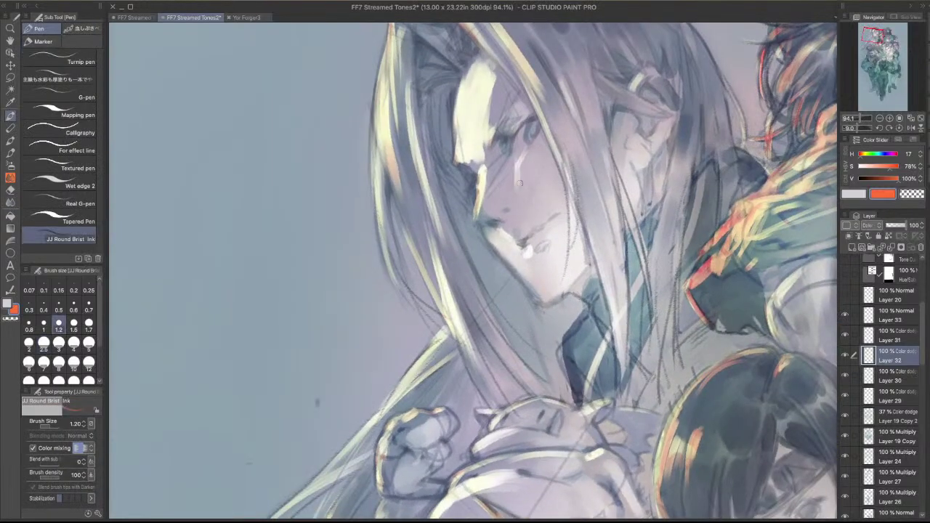
{"action": "mouse_move", "coordinate": [519, 182]}
{"action": "left_mouse_down"}
{"action": "mouse_move", "coordinate": [527, 158]}
{"action": "mouse_move", "coordinate": [521, 188]}
{"action": "left_mouse_up"}
{"action": "key", "text": "c"}
{"action": "key", "text": "shift+space"}
{"action": "left_click_drag", "start_coordinate": [640, 107], "coordinate": [652, 159]}
{"action": "left_click_drag", "start_coordinate": [525, 254], "coordinate": [527, 264]}
{"action": "key", "text": "c"}
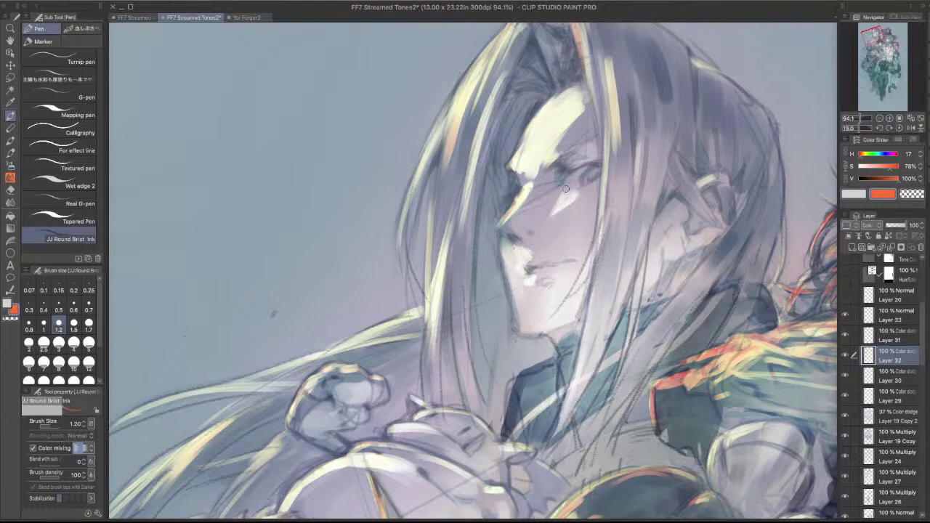
- Extend the highlight down the edge of the long-haired man's nose and refine the brow tip with orange and transparent strokes
{"action": "left_click_drag", "start_coordinate": [619, 169], "coordinate": [568, 183]}
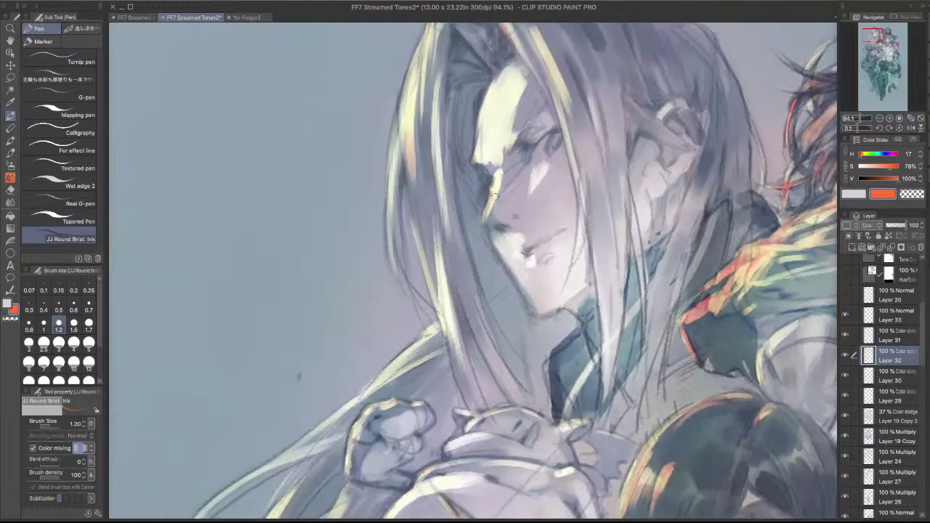
{"action": "mouse_move", "coordinate": [492, 203]}
{"action": "left_mouse_down"}
{"action": "mouse_move", "coordinate": [488, 219]}
{"action": "mouse_move", "coordinate": [494, 182]}
{"action": "mouse_move", "coordinate": [488, 221]}
{"action": "left_mouse_up"}
{"action": "key", "text": "c"}
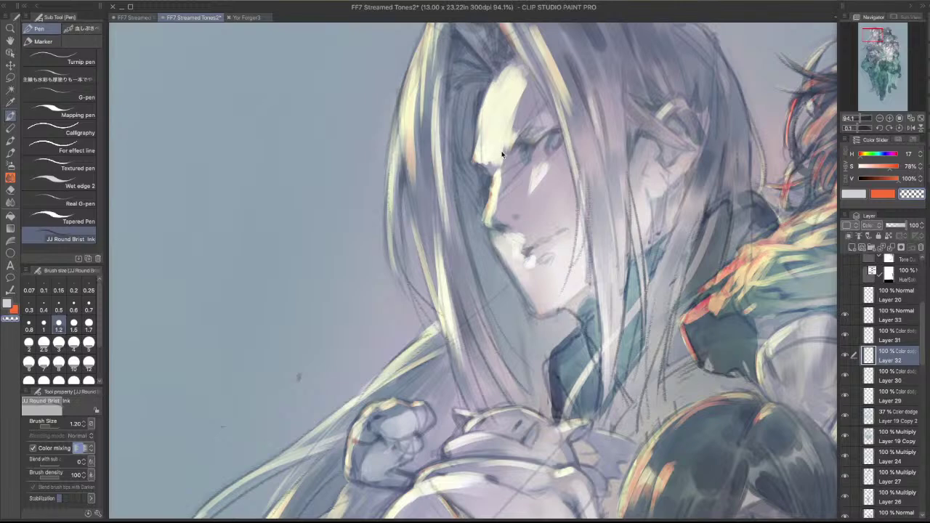
{"action": "key", "text": "c"}
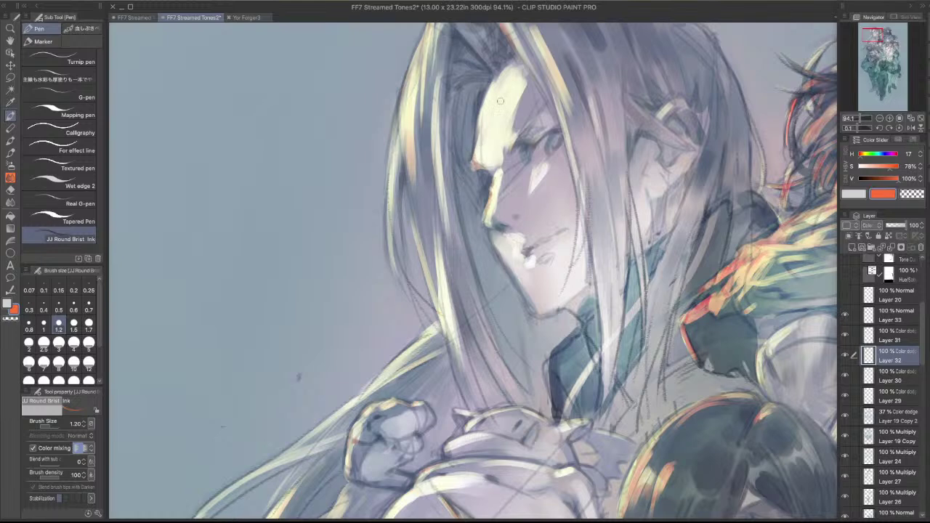
{"action": "left_click_drag", "start_coordinate": [598, 151], "coordinate": [600, 154]}
{"action": "key", "text": "c"}
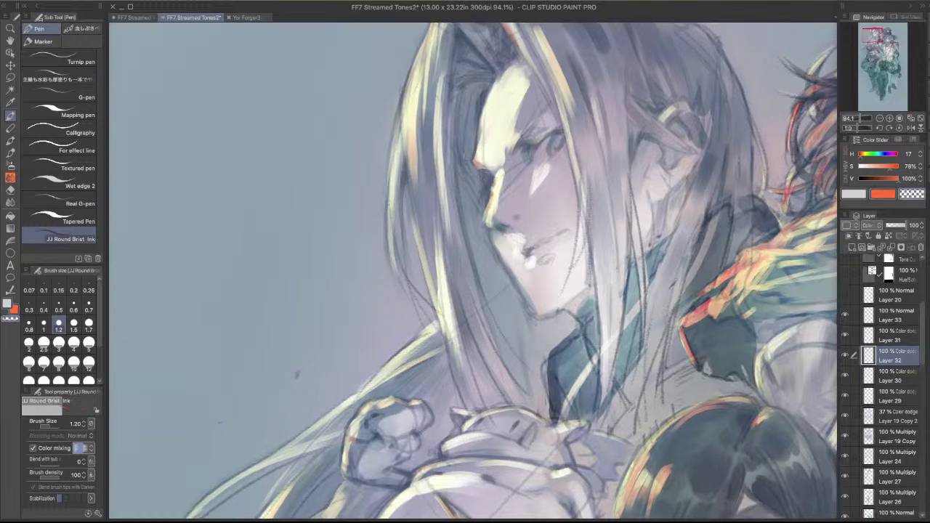
{"action": "scroll", "coordinate": [493, 143], "scroll_direction": "down", "scroll_amount": 1}
{"action": "left_click_drag", "start_coordinate": [669, 272], "coordinate": [671, 285]}
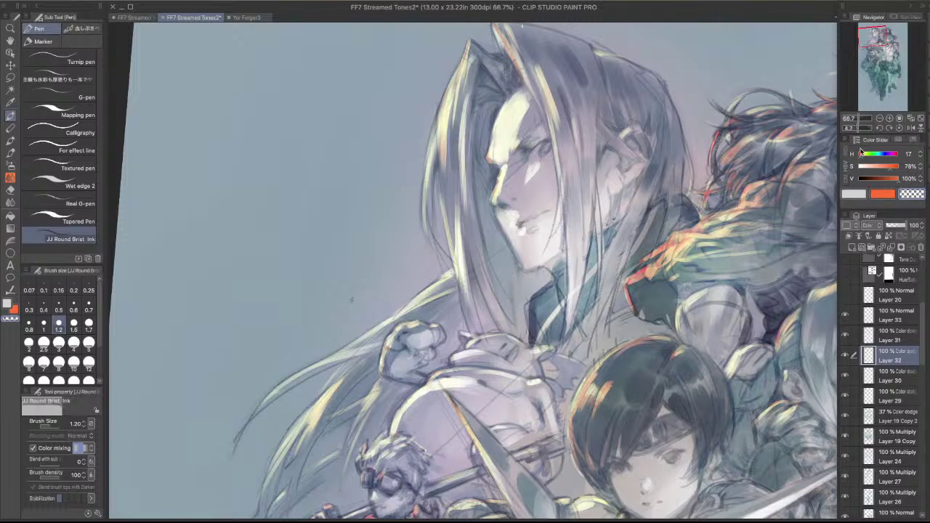
- Mirror the view and refine the highlights on the long-haired man's nose edge and brow with orange and transparent strokes
{"action": "left_click", "coordinate": [911, 127]}
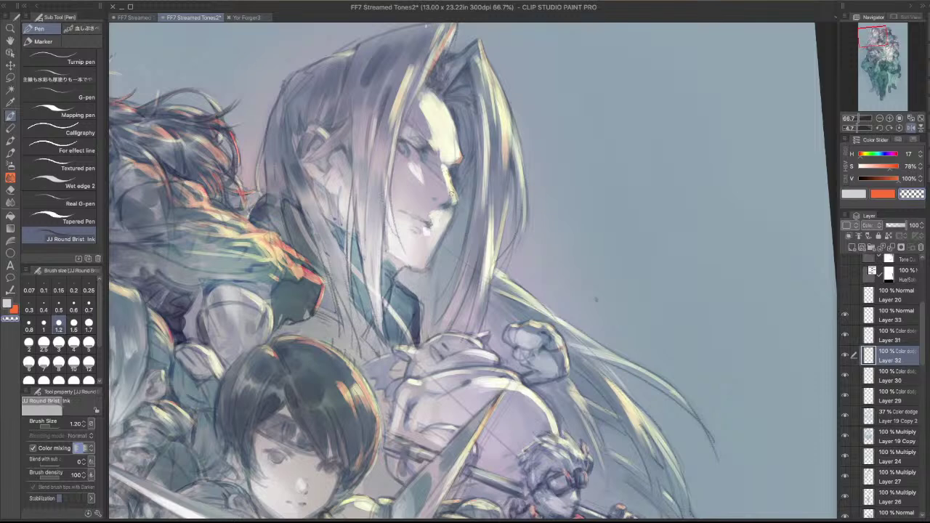
{"action": "key", "text": "x"}
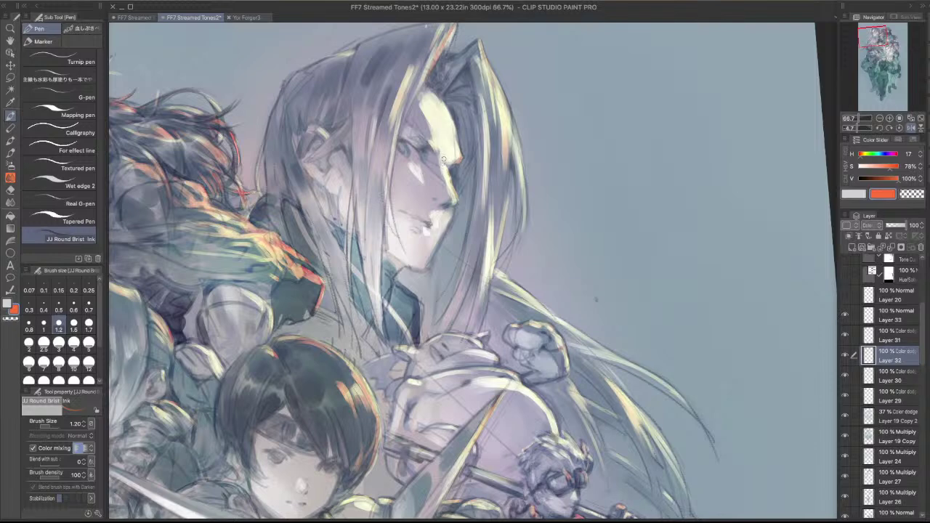
{"action": "key", "text": "c"}
{"action": "left_click_drag", "start_coordinate": [449, 168], "coordinate": [457, 199]}
{"action": "key", "text": "ctrl+z"}
{"action": "key", "text": "c"}
{"action": "key", "text": "c"}
{"action": "key", "text": "c"}
{"action": "left_click_drag", "start_coordinate": [417, 146], "coordinate": [426, 144]}
{"action": "left_click_drag", "start_coordinate": [520, 170], "coordinate": [424, 172]}
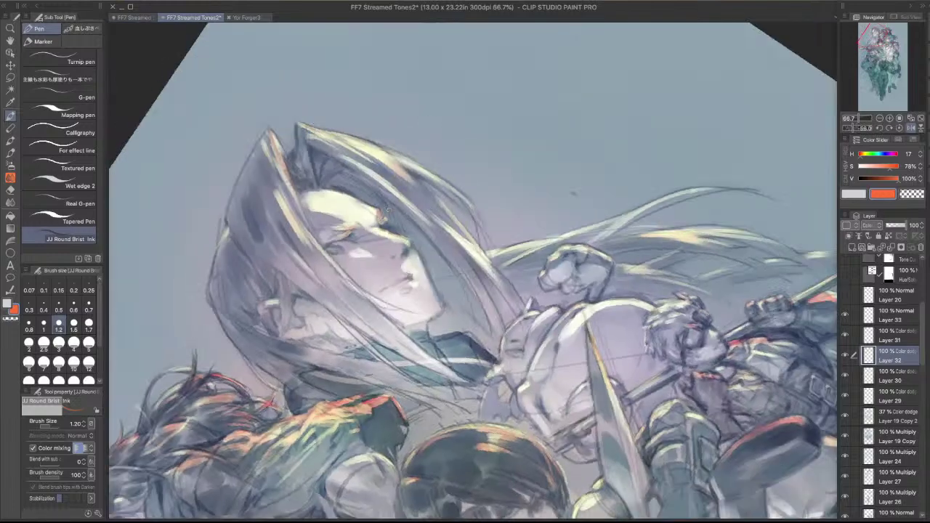
{"action": "left_click_drag", "start_coordinate": [564, 184], "coordinate": [593, 299]}
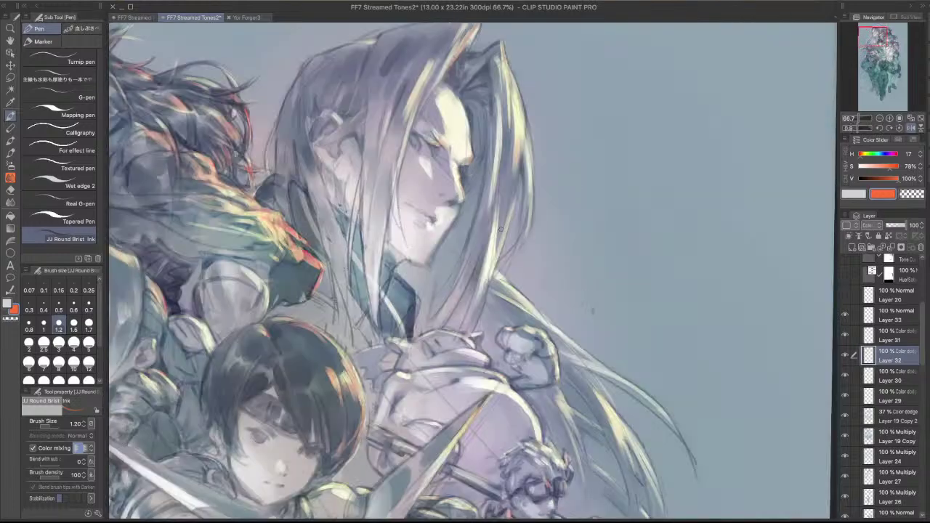
- Reduce the brush size to 0.7 and touch up the cheek highlight below the eye
{"action": "key", "text": "bracketleft"}
{"action": "key", "text": "bracketleft"}
{"action": "key", "text": "bracketleft"}
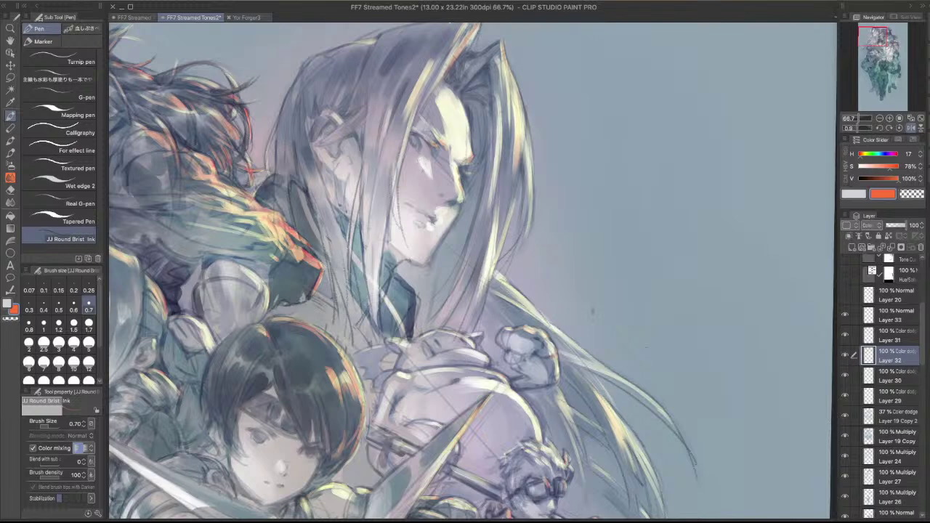
{"action": "left_click_drag", "start_coordinate": [422, 168], "coordinate": [425, 181]}
- Shape the highlights on the lower lip and down the chin with alternating transparent and orange strokes
{"action": "key", "text": "minus"}
{"action": "key", "text": "minus"}
{"action": "key", "text": "minus"}
{"action": "key", "text": "minus"}
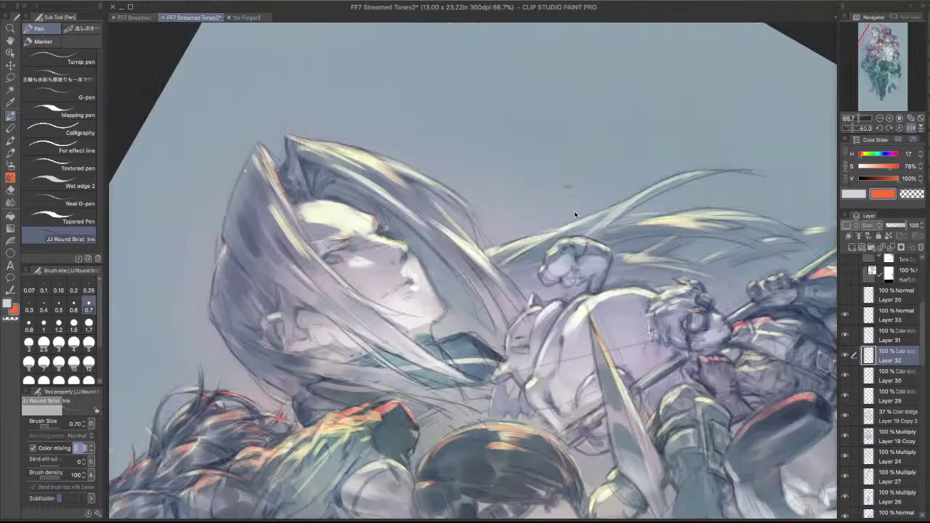
{"action": "scroll", "coordinate": [415, 287], "scroll_direction": "up", "scroll_amount": 2}
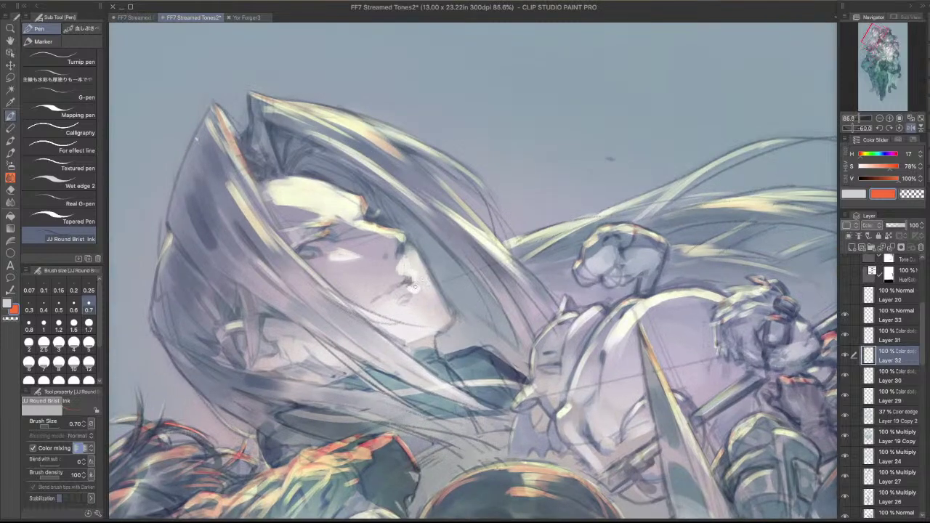
{"action": "key", "text": "c"}
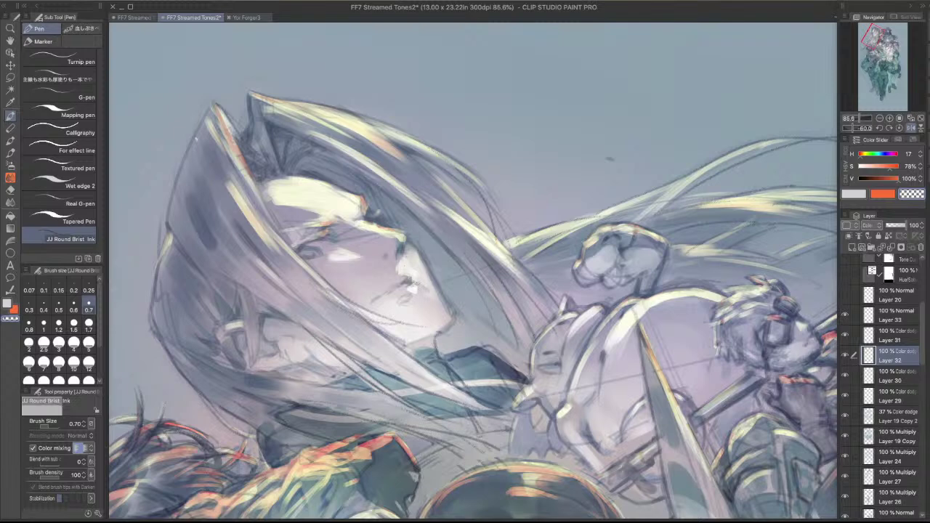
{"action": "left_click_drag", "start_coordinate": [415, 286], "coordinate": [412, 281]}
{"action": "key", "text": "c"}
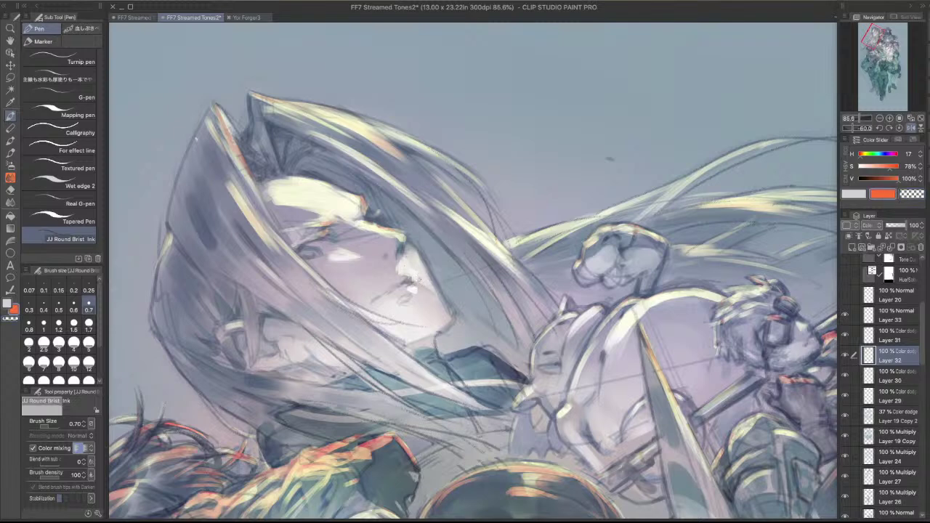
{"action": "mouse_move", "coordinate": [412, 295]}
{"action": "left_mouse_down"}
{"action": "mouse_move", "coordinate": [415, 306]}
{"action": "mouse_move", "coordinate": [429, 302]}
{"action": "mouse_move", "coordinate": [416, 308]}
{"action": "left_mouse_up"}
{"action": "left_click_drag", "start_coordinate": [512, 249], "coordinate": [561, 298]}
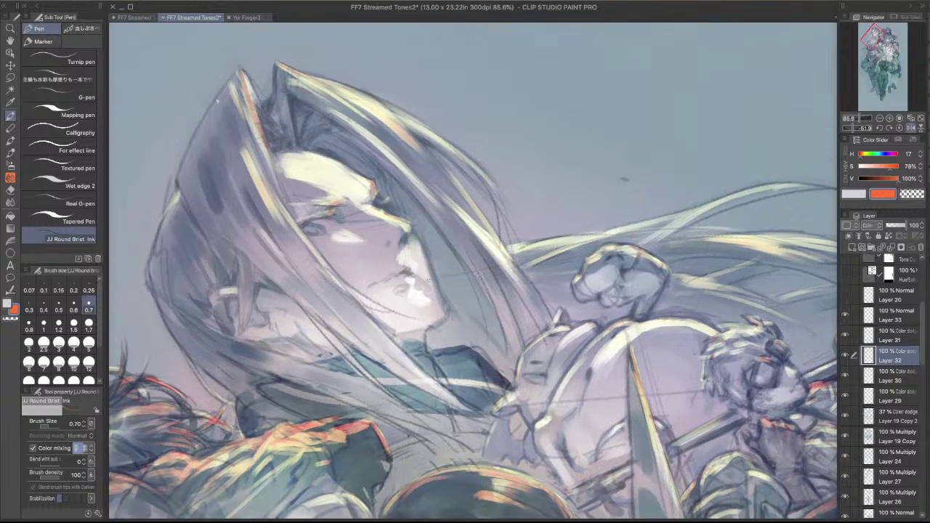
{"action": "left_click_drag", "start_coordinate": [430, 295], "coordinate": [439, 314]}
- Flip the mirrored view back, undo the last two strokes and soften the chin highlight with the Blend tool at size 4
{"action": "left_click", "coordinate": [912, 128]}
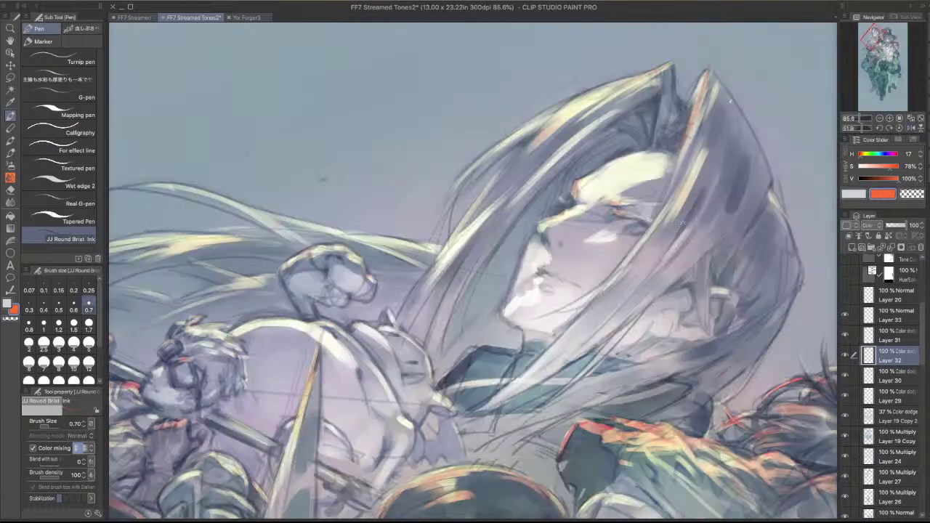
{"action": "mouse_move", "coordinate": [560, 154]}
{"action": "left_mouse_down"}
{"action": "mouse_move", "coordinate": [475, 126]}
{"action": "mouse_move", "coordinate": [530, 167]}
{"action": "left_mouse_up"}
{"action": "mouse_move", "coordinate": [581, 282]}
{"action": "left_mouse_down"}
{"action": "mouse_move", "coordinate": [573, 297]}
{"action": "mouse_move", "coordinate": [570, 288]}
{"action": "left_mouse_up"}
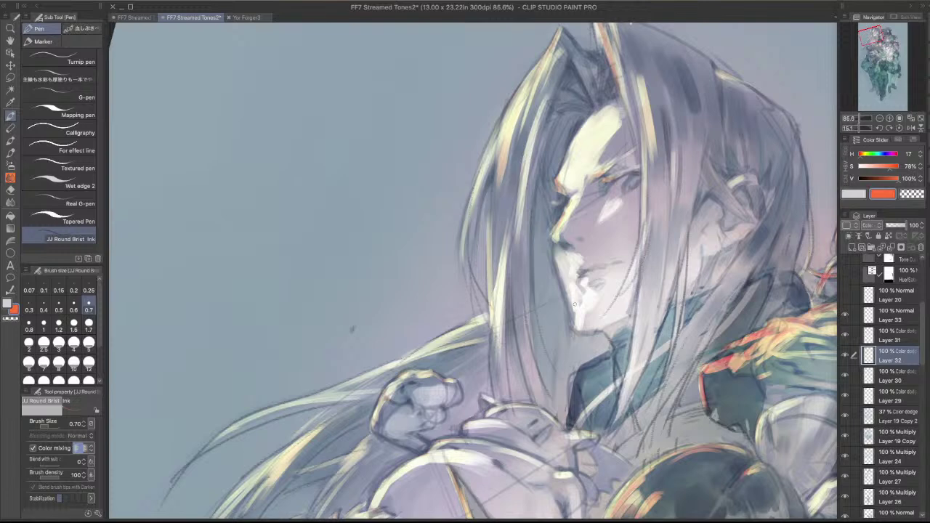
{"action": "key", "text": "ctrl+z"}
{"action": "key", "text": "ctrl+z"}
{"action": "key", "text": "j"}
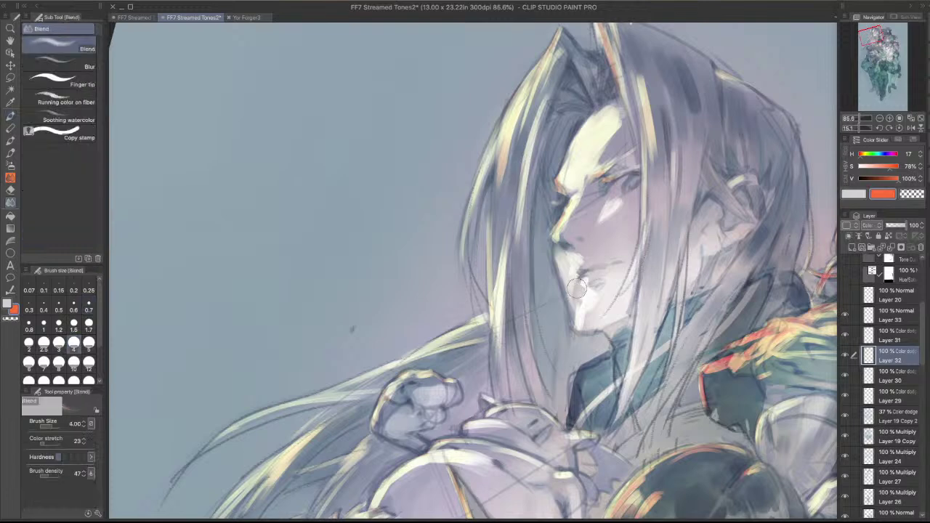
{"action": "mouse_move", "coordinate": [573, 302]}
{"action": "left_mouse_down"}
{"action": "mouse_move", "coordinate": [589, 324]}
{"action": "mouse_move", "coordinate": [586, 306]}
{"action": "mouse_move", "coordinate": [579, 311]}
{"action": "left_mouse_up"}
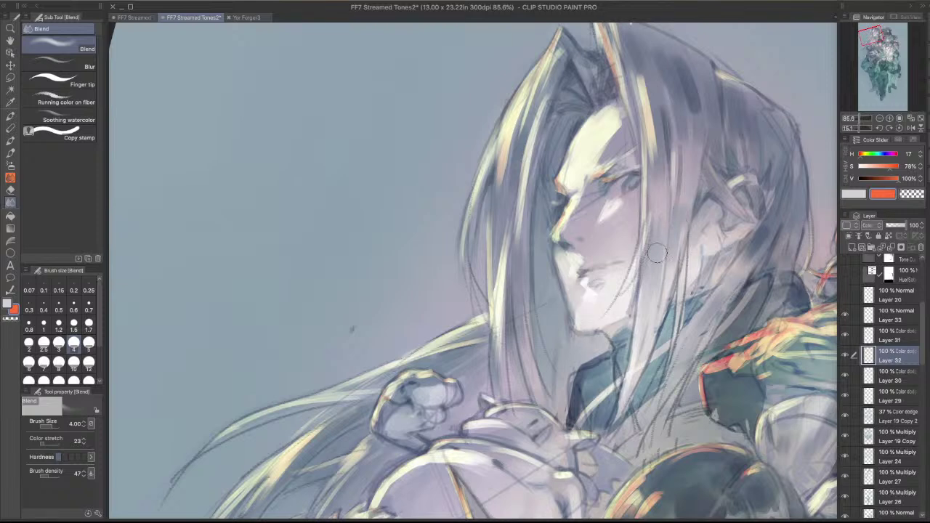
- Return to the JJ Round Brist Ink pen and mirror the view of the group
{"action": "key", "text": "p"}
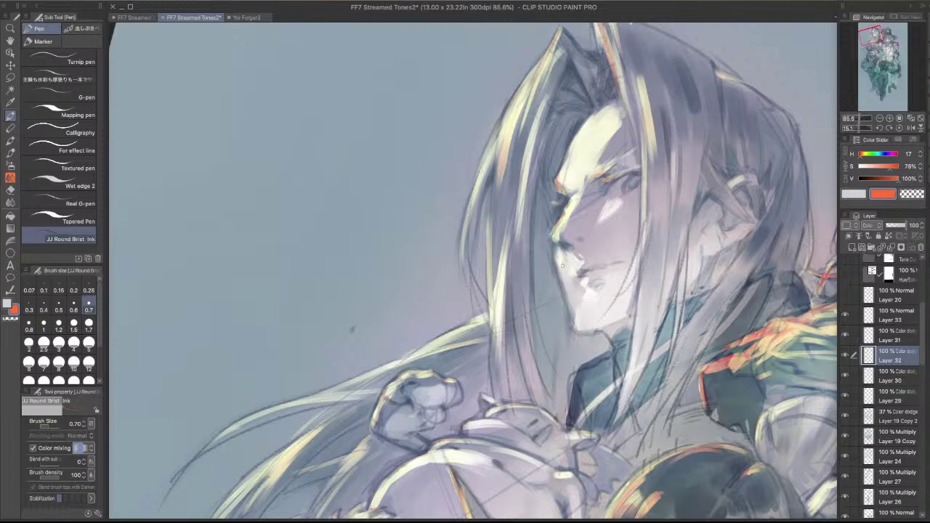
{"action": "scroll", "coordinate": [578, 208], "scroll_direction": "down", "scroll_amount": 4}
{"action": "left_click_drag", "start_coordinate": [714, 179], "coordinate": [729, 244]}
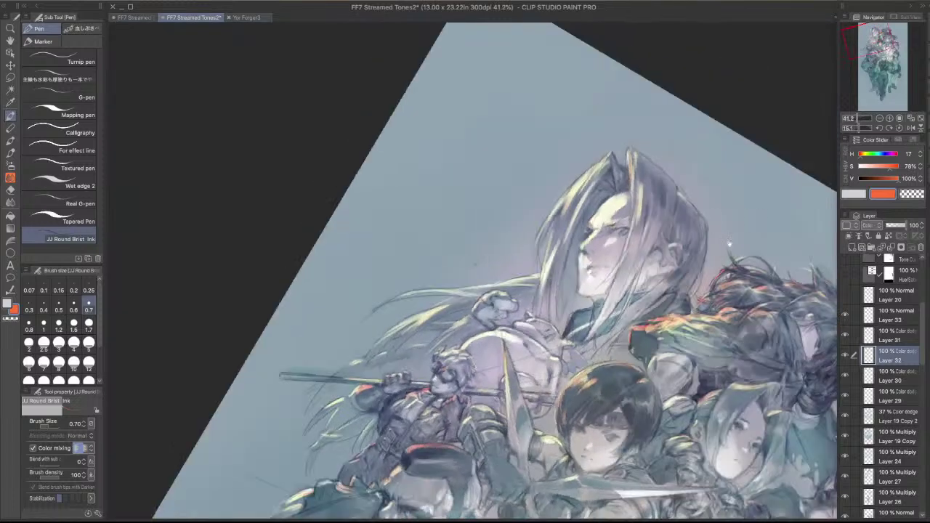
{"action": "left_click", "coordinate": [910, 128]}
{"action": "left_click_drag", "start_coordinate": [585, 319], "coordinate": [723, 254]}
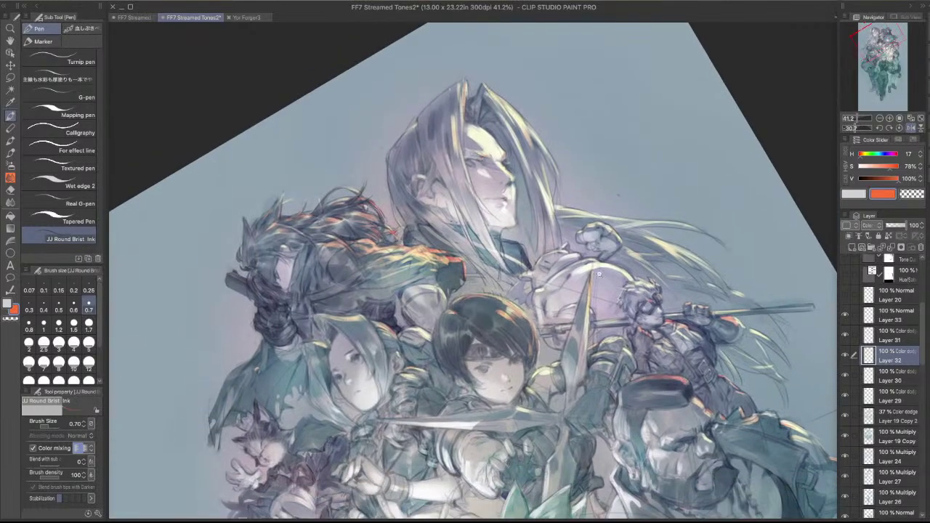
{"action": "scroll", "coordinate": [519, 248], "scroll_direction": "up", "scroll_amount": 2}
{"action": "key", "text": "c"}
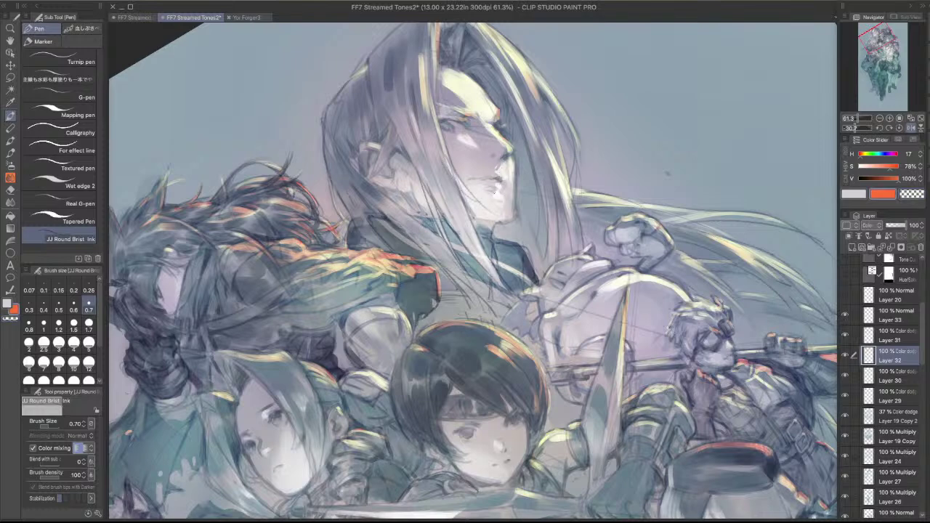
{"action": "left_click_drag", "start_coordinate": [500, 193], "coordinate": [504, 204]}
{"action": "key", "text": "super+z"}
{"action": "key", "text": "."}
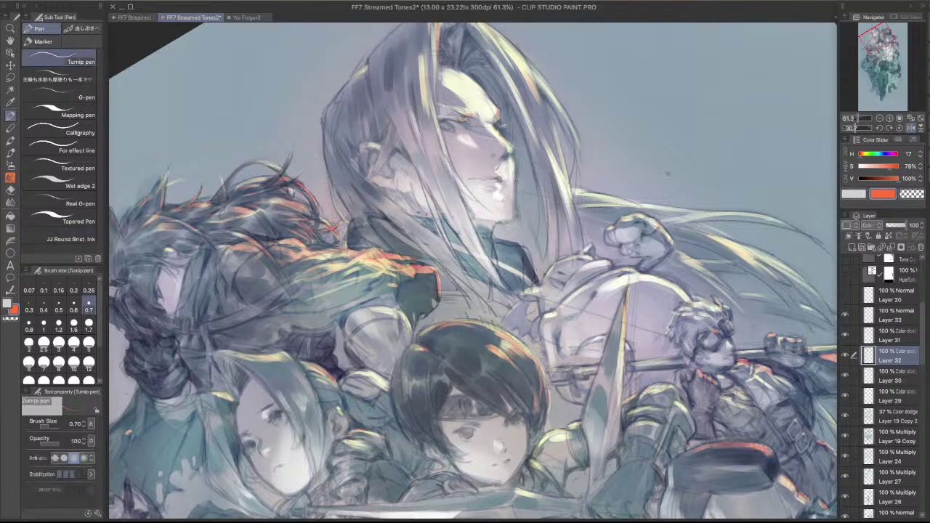
{"action": "key", "text": "x"}
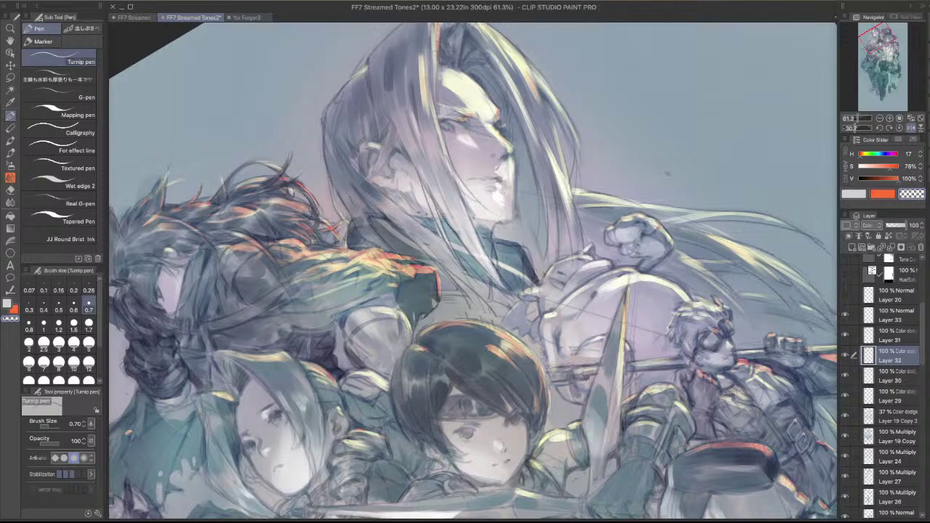
{"action": "key", "text": "comma"}
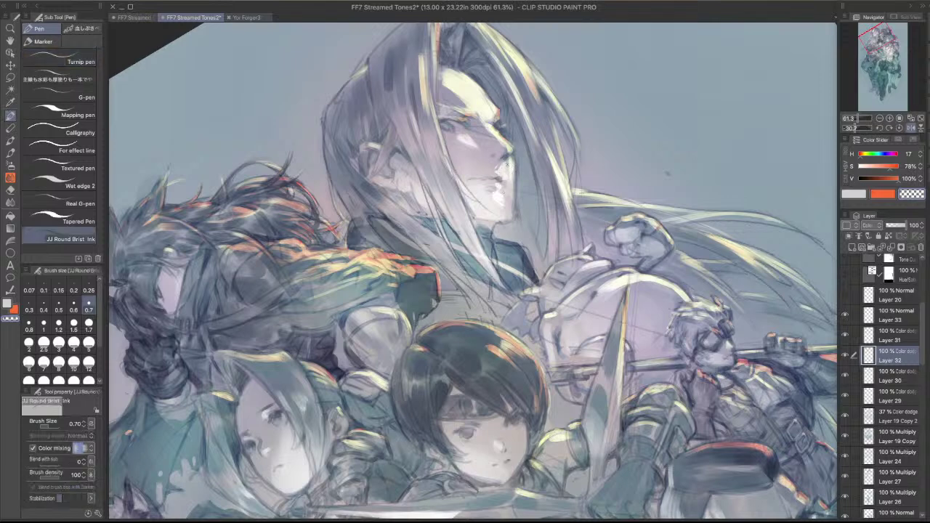
- Paint an orange highlight along the upper-lip edge below the nose and trim it with a transparent stroke
{"action": "key", "text": "c"}
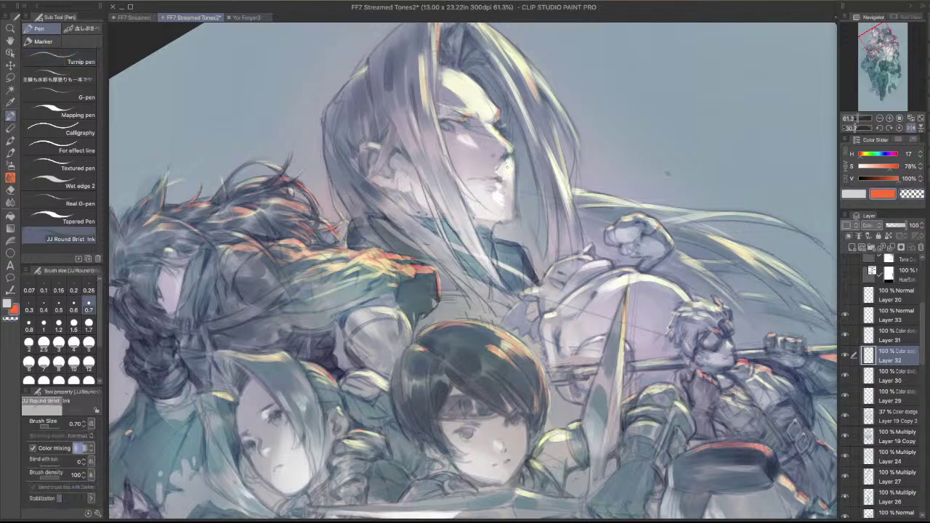
{"action": "left_click_drag", "start_coordinate": [515, 171], "coordinate": [515, 192]}
{"action": "key", "text": "c"}
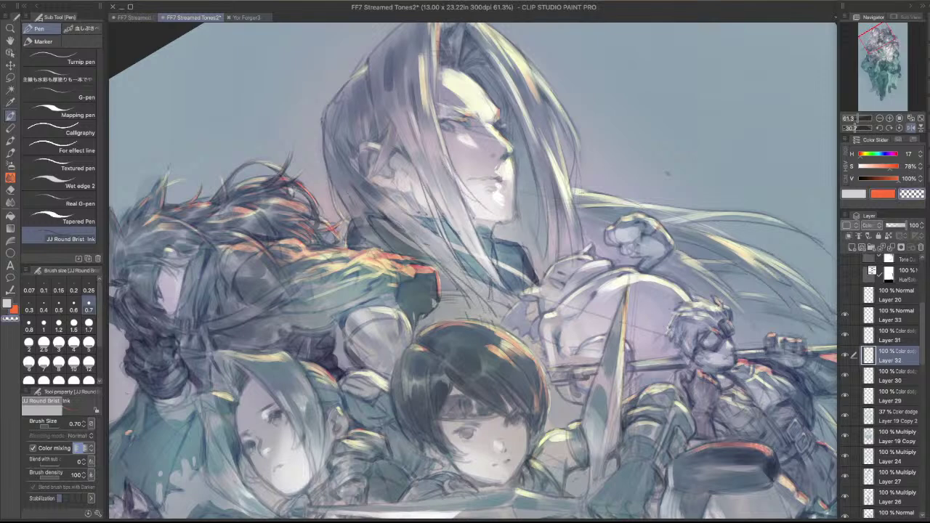
{"action": "mouse_move", "coordinate": [514, 161]}
{"action": "left_mouse_down"}
{"action": "mouse_move", "coordinate": [512, 185]}
{"action": "mouse_move", "coordinate": [509, 170]}
{"action": "left_mouse_up"}
- Flip the mirrored view back and try paring down the forehead highlight with transparent strokes, undoing the last one
{"action": "left_click", "coordinate": [912, 128]}
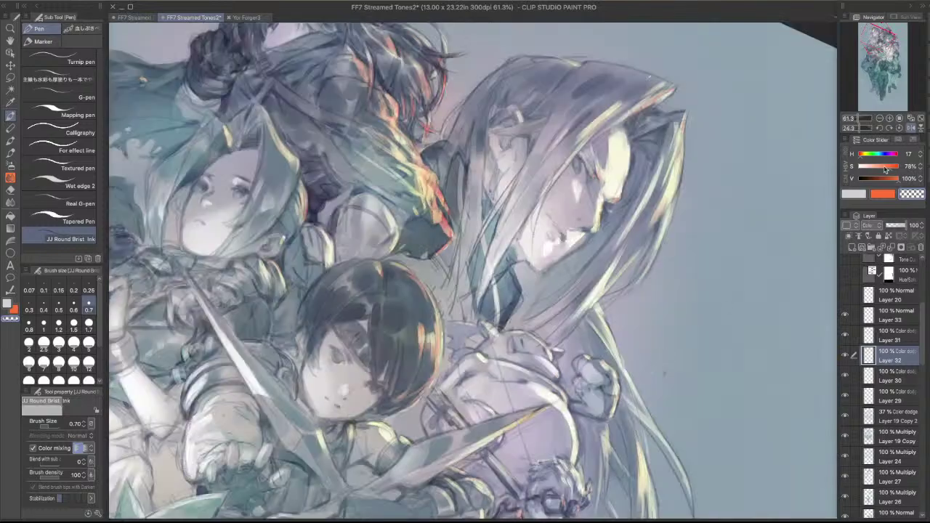
{"action": "left_click", "coordinate": [911, 129]}
{"action": "left_click_drag", "start_coordinate": [691, 254], "coordinate": [648, 404]}
{"action": "left_click_drag", "start_coordinate": [468, 204], "coordinate": [474, 240]}
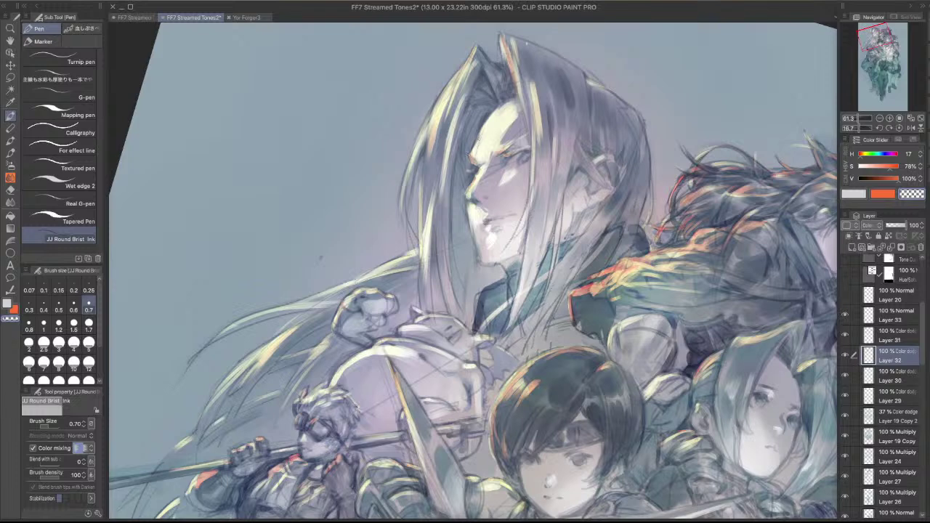
{"action": "left_click_drag", "start_coordinate": [479, 137], "coordinate": [470, 160]}
{"action": "left_click_drag", "start_coordinate": [500, 107], "coordinate": [480, 127]}
{"action": "key", "text": "ctrl+z"}
- Soften the forehead highlight with the Blend tool at size 7 and return to the JJ Round Brist Ink pen
{"action": "key", "text": "b"}
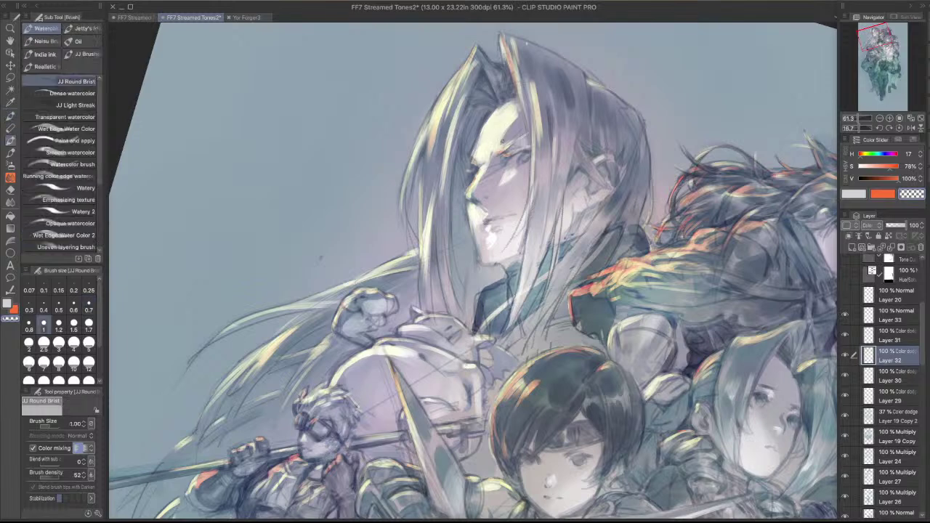
{"action": "key", "text": "c"}
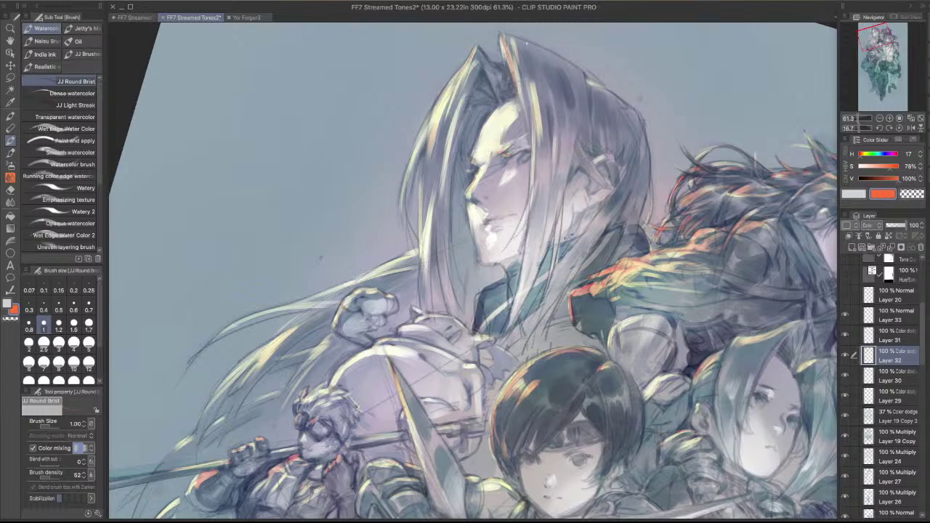
{"action": "key", "text": "j"}
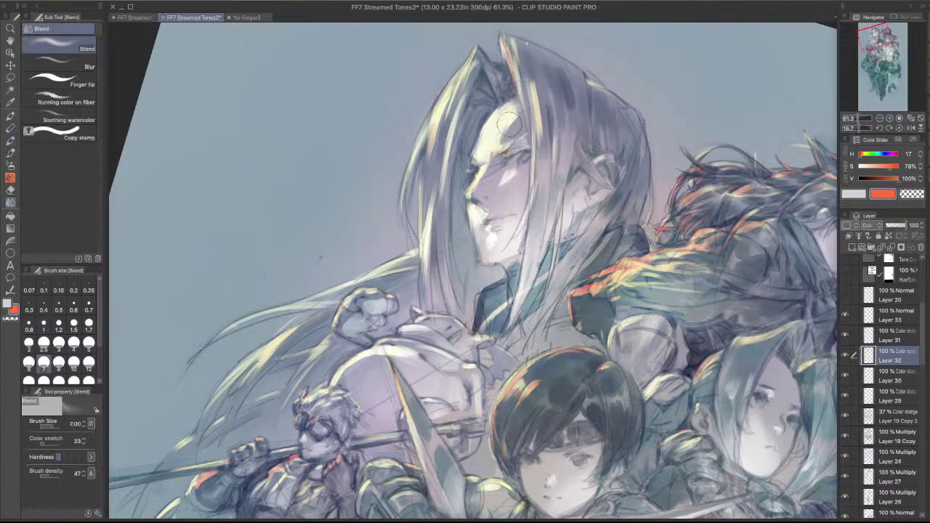
{"action": "mouse_move", "coordinate": [505, 127]}
{"action": "left_mouse_down"}
{"action": "mouse_move", "coordinate": [514, 106]}
{"action": "mouse_move", "coordinate": [513, 120]}
{"action": "mouse_move", "coordinate": [516, 109]}
{"action": "mouse_move", "coordinate": [498, 143]}
{"action": "mouse_move", "coordinate": [499, 135]}
{"action": "mouse_move", "coordinate": [516, 221]}
{"action": "mouse_move", "coordinate": [508, 220]}
{"action": "mouse_move", "coordinate": [550, 181]}
{"action": "left_mouse_up"}
{"action": "key", "text": "p"}
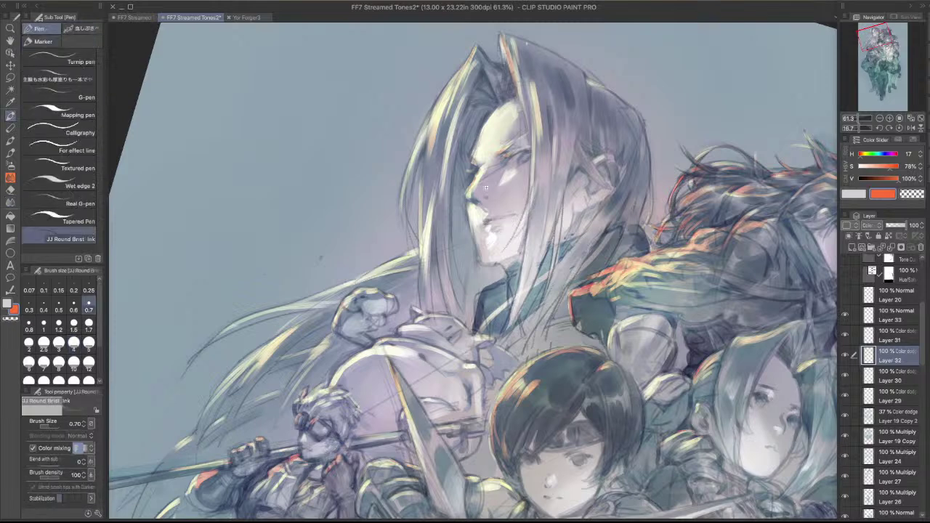
{"action": "scroll", "coordinate": [486, 216], "scroll_direction": "up", "scroll_amount": 2}
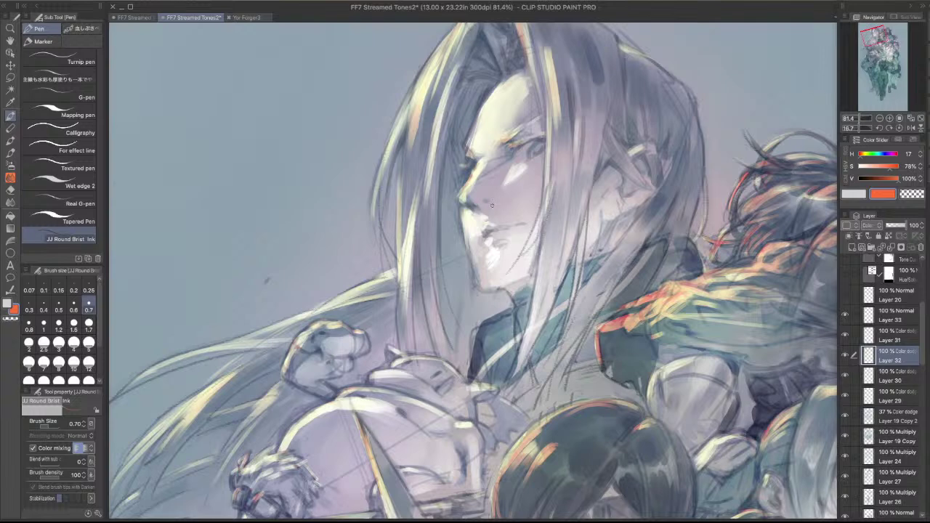
{"action": "mouse_move", "coordinate": [508, 177]}
{"action": "left_mouse_down"}
{"action": "mouse_move", "coordinate": [506, 166]}
{"action": "mouse_move", "coordinate": [497, 185]}
{"action": "mouse_move", "coordinate": [507, 174]}
{"action": "left_mouse_up"}
{"action": "left_click_drag", "start_coordinate": [607, 191], "coordinate": [551, 136]}
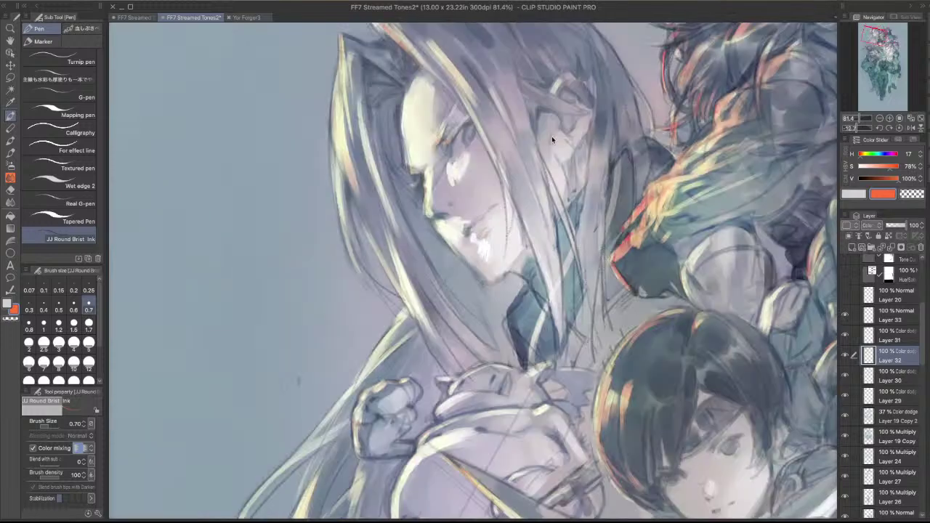
{"action": "key", "text": "ctrl+z"}
{"action": "left_click_drag", "start_coordinate": [459, 169], "coordinate": [471, 149]}
{"action": "key", "text": "ctrl+z"}
- Trim the highlight below the long-haired man's lower lip with transparent strokes
{"action": "left_click_drag", "start_coordinate": [643, 219], "coordinate": [628, 356]}
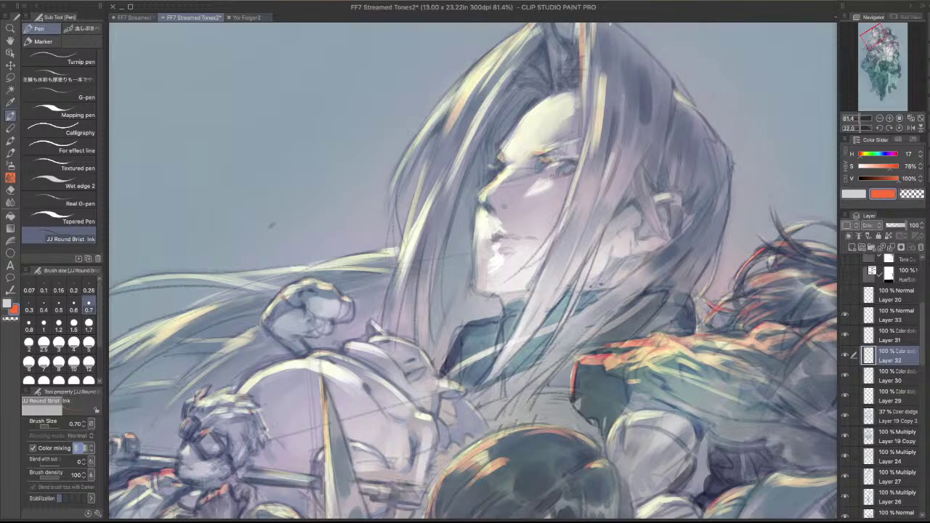
{"action": "left_click_drag", "start_coordinate": [618, 187], "coordinate": [553, 124]}
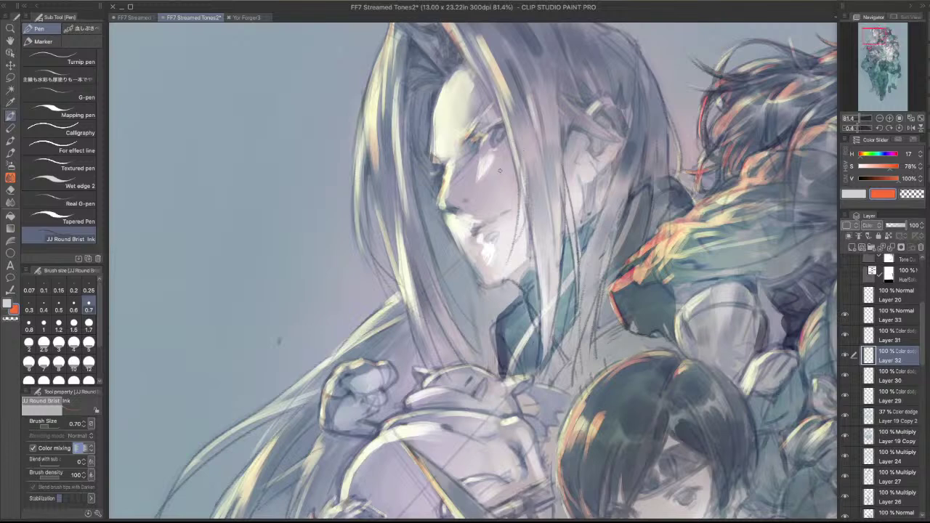
{"action": "key", "text": "c"}
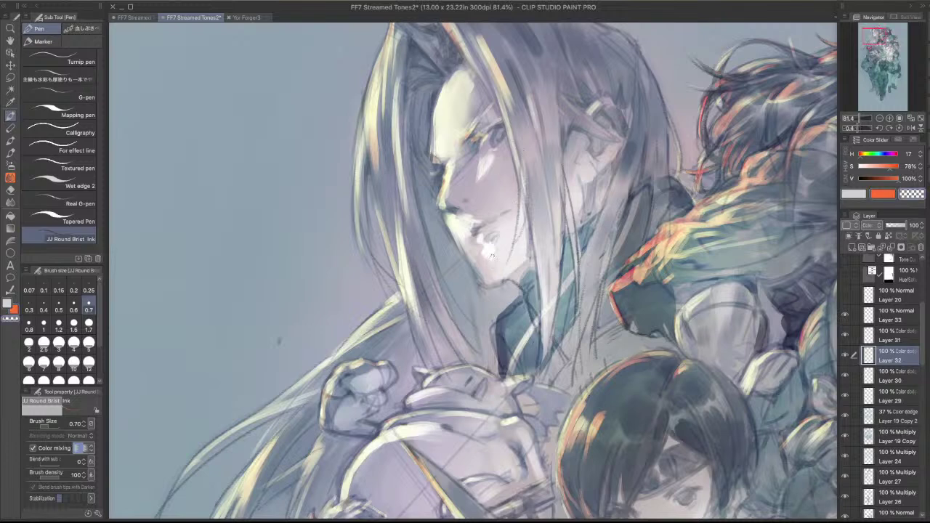
{"action": "scroll", "coordinate": [498, 253], "scroll_direction": "down", "scroll_amount": 2}
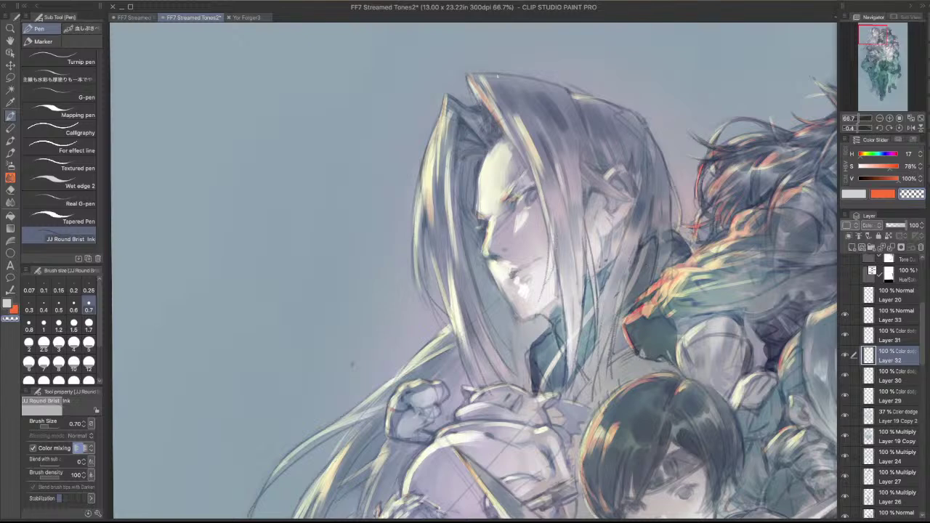
- Review the highlights across the illustration at several zoom levels and rotations, from the long-haired man down to the full group
{"action": "key", "text": "c"}
{"action": "left_click_drag", "start_coordinate": [476, 398], "coordinate": [654, 210]}
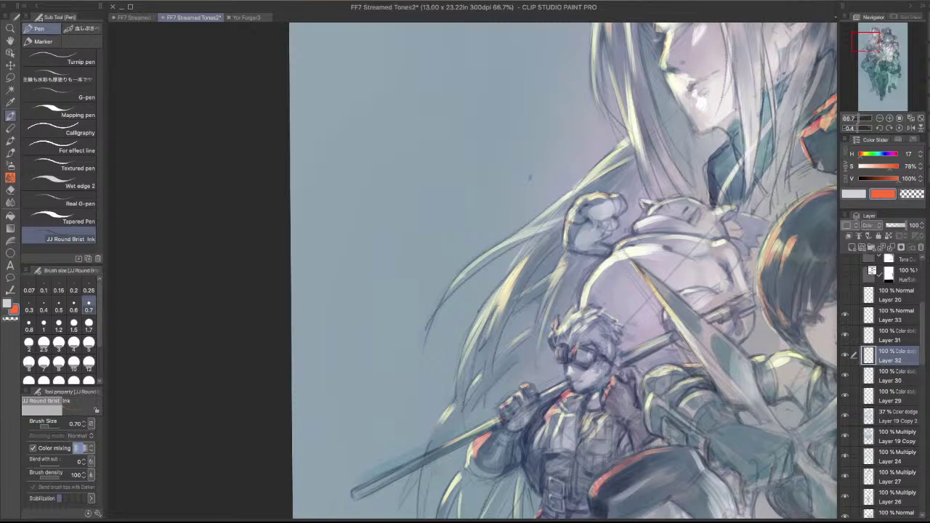
{"action": "left_click_drag", "start_coordinate": [700, 259], "coordinate": [571, 236]}
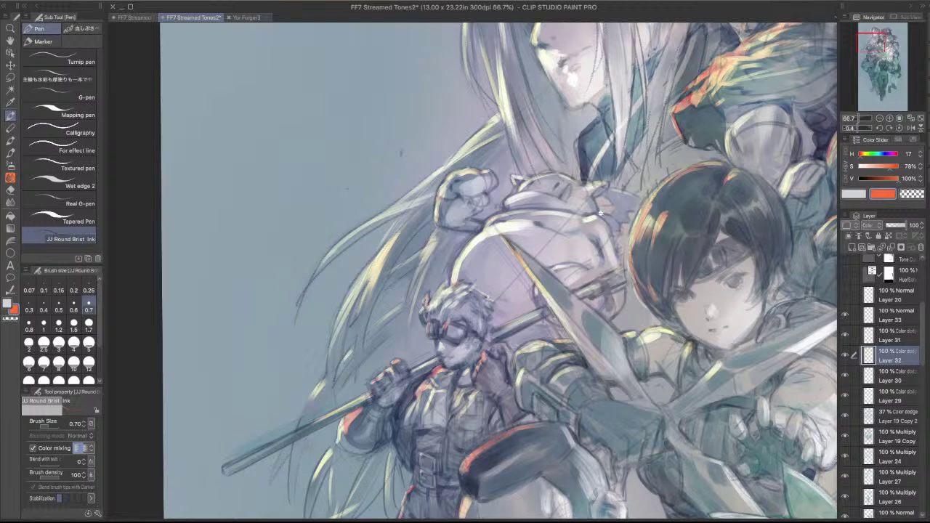
{"action": "scroll", "coordinate": [602, 213], "scroll_direction": "down", "scroll_amount": 3}
{"action": "left_click_drag", "start_coordinate": [613, 249], "coordinate": [478, 180]}
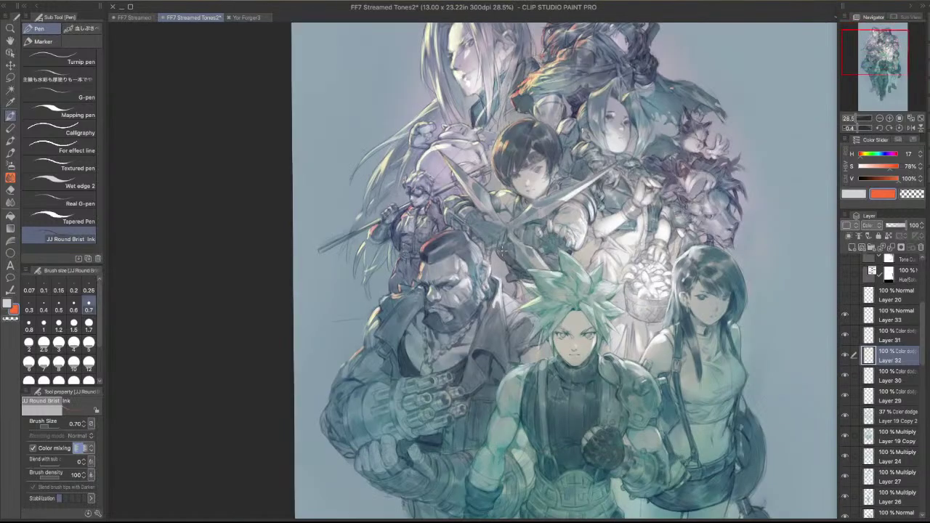
{"action": "scroll", "coordinate": [694, 173], "scroll_direction": "up", "scroll_amount": 2}
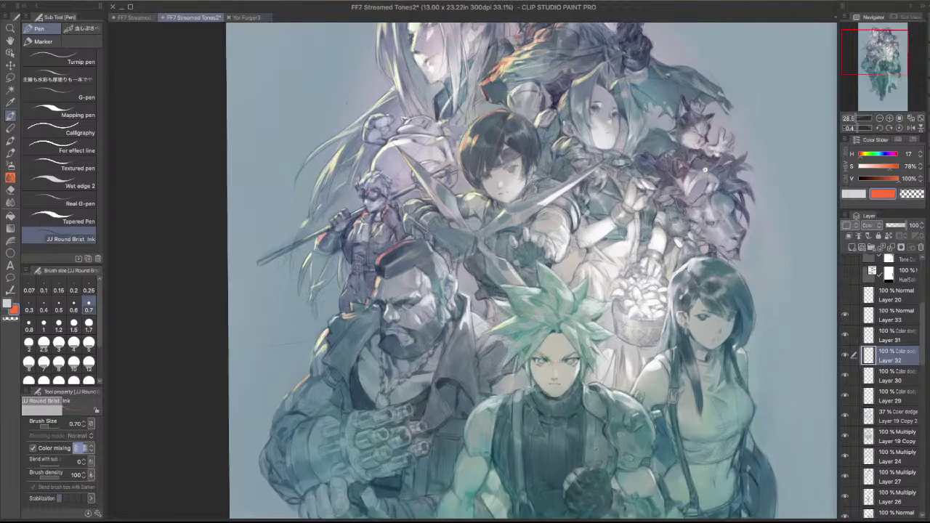
{"action": "left_click_drag", "start_coordinate": [649, 218], "coordinate": [668, 259]}
{"action": "left_click_drag", "start_coordinate": [609, 213], "coordinate": [712, 337]}
{"action": "left_click_drag", "start_coordinate": [718, 201], "coordinate": [709, 187]}
{"action": "left_click_drag", "start_coordinate": [721, 281], "coordinate": [752, 311]}
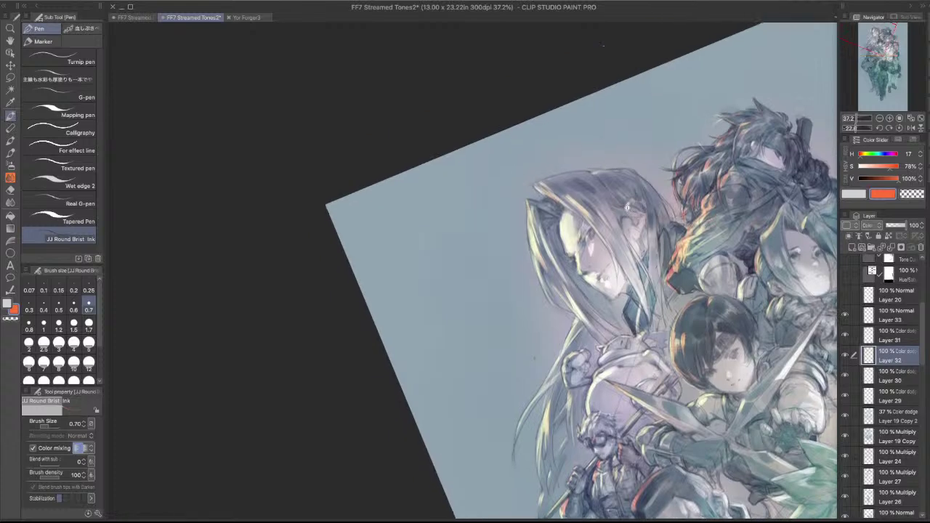
{"action": "left_click", "coordinate": [631, 208], "text": "super"}
{"action": "key", "text": "c"}
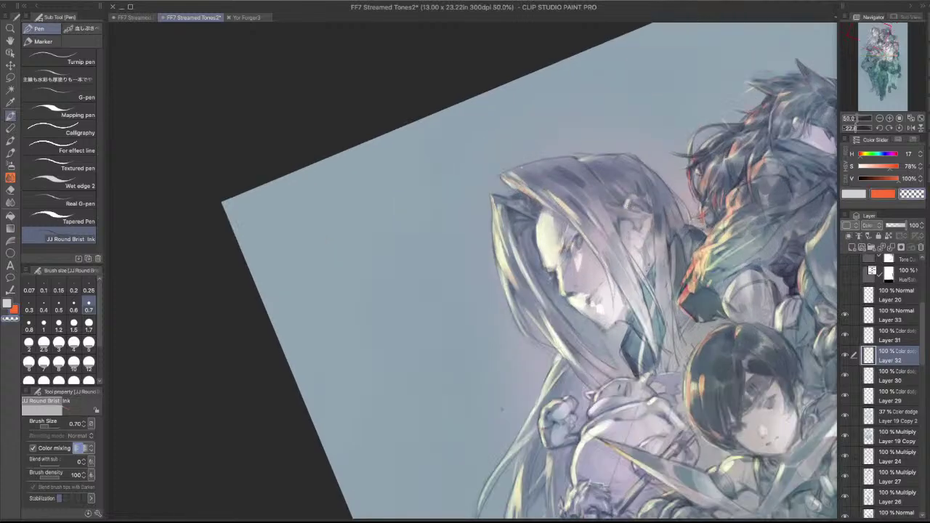
{"action": "left_click_drag", "start_coordinate": [548, 170], "coordinate": [506, 78]}
{"action": "left_click_drag", "start_coordinate": [632, 176], "coordinate": [659, 280]}
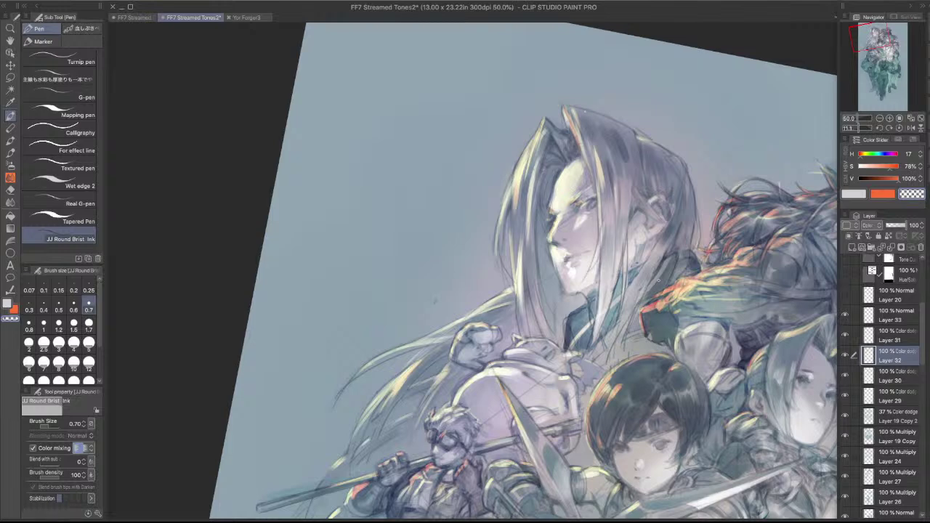
{"action": "scroll", "coordinate": [722, 129], "scroll_direction": "down", "scroll_amount": 5}
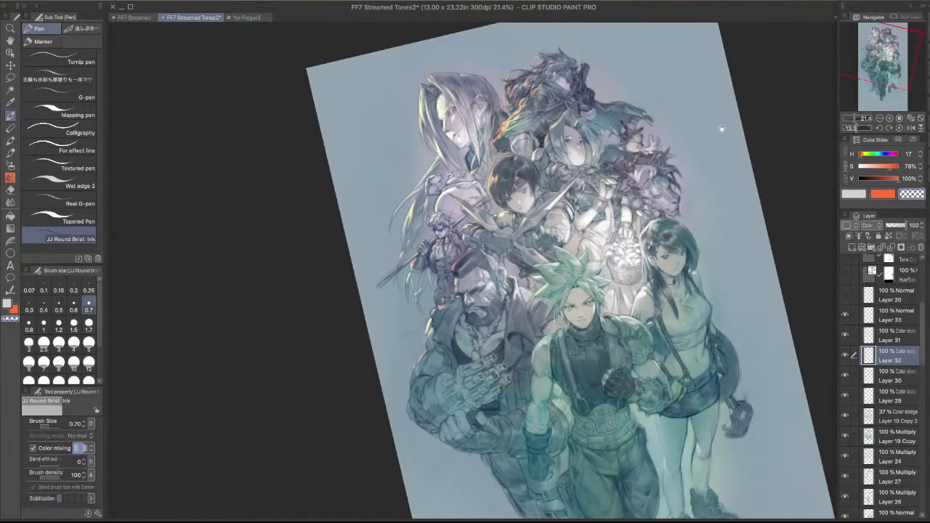
- Mirror the canvas view and examine the whole group illustration, briefly without the surrounding palettes
{"action": "left_click", "coordinate": [912, 128]}
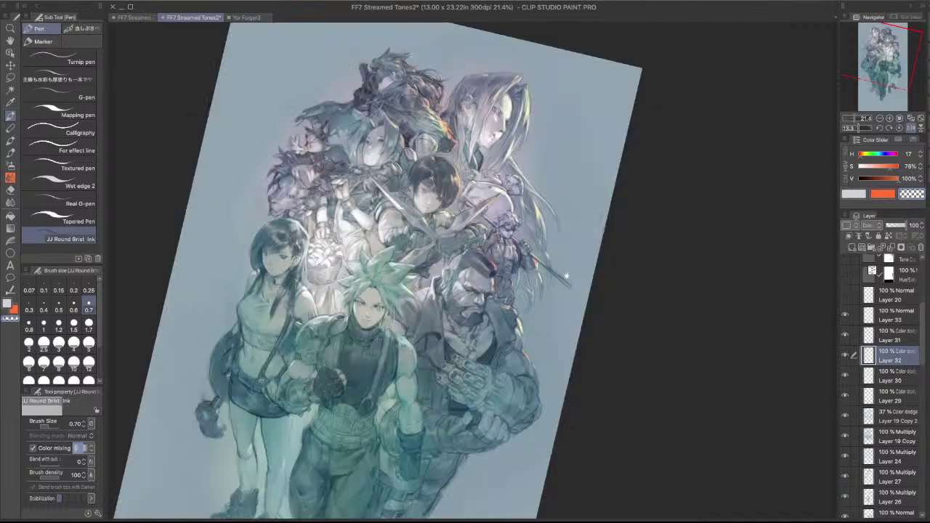
{"action": "left_click_drag", "start_coordinate": [693, 352], "coordinate": [724, 238]}
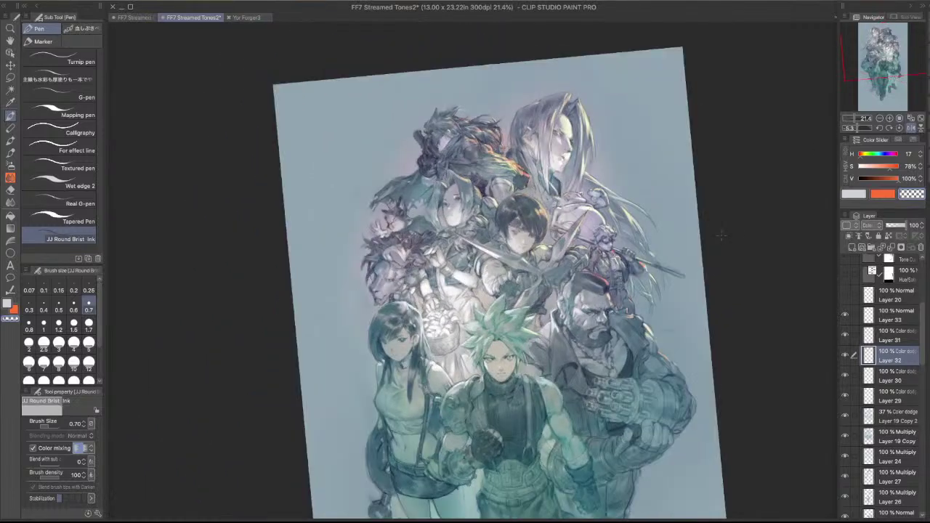
{"action": "key", "text": "Tab"}
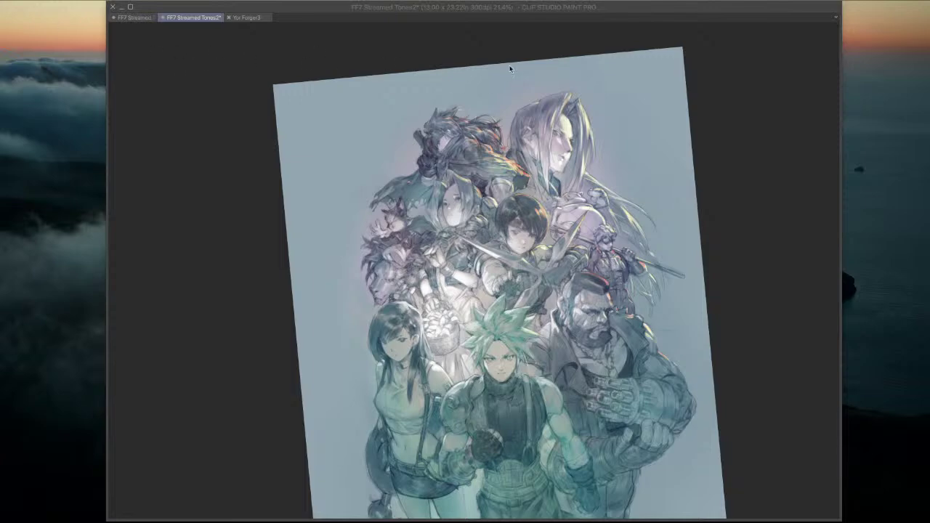
{"action": "key", "text": "Tab"}
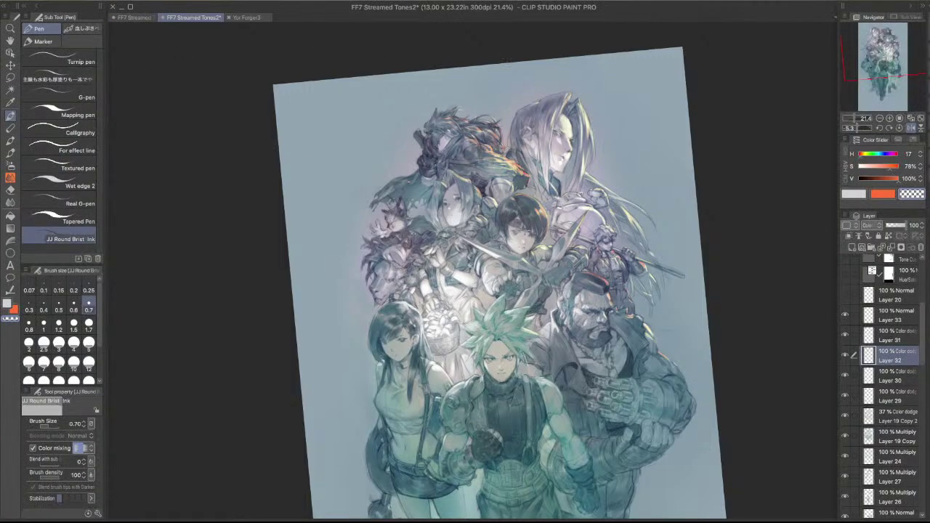
{"action": "scroll", "coordinate": [600, 198], "scroll_direction": "up", "scroll_amount": 3}
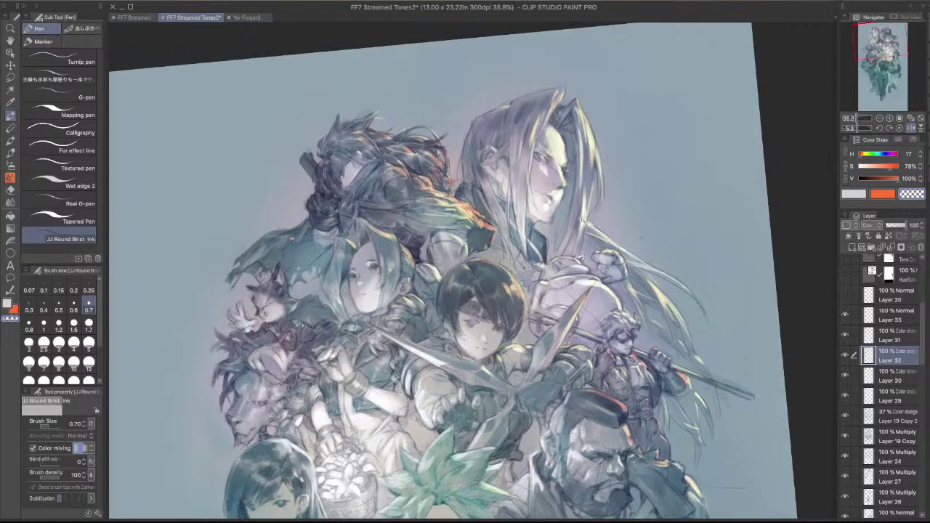
{"action": "scroll", "coordinate": [581, 217], "scroll_direction": "up", "scroll_amount": 1}
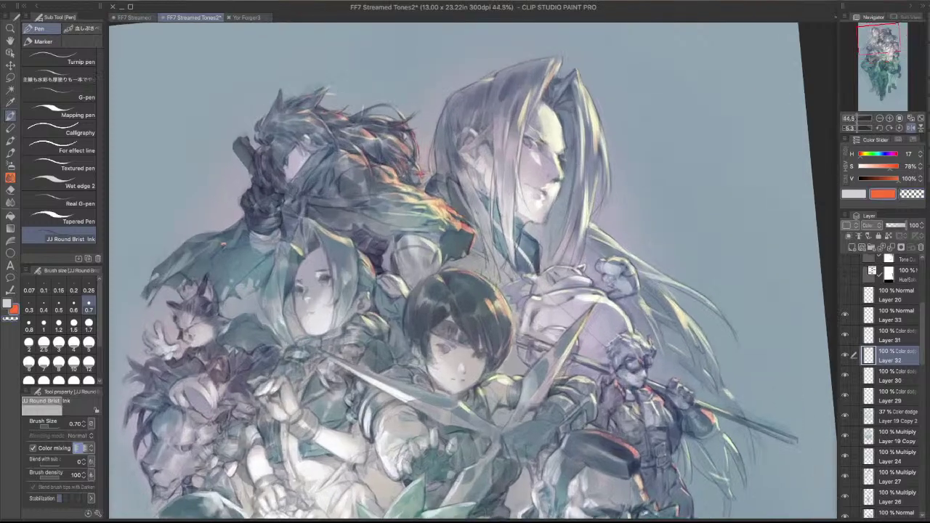
- Select Color dodge Layer 30 and hide it
{"action": "left_click_drag", "start_coordinate": [605, 169], "coordinate": [764, 121]}
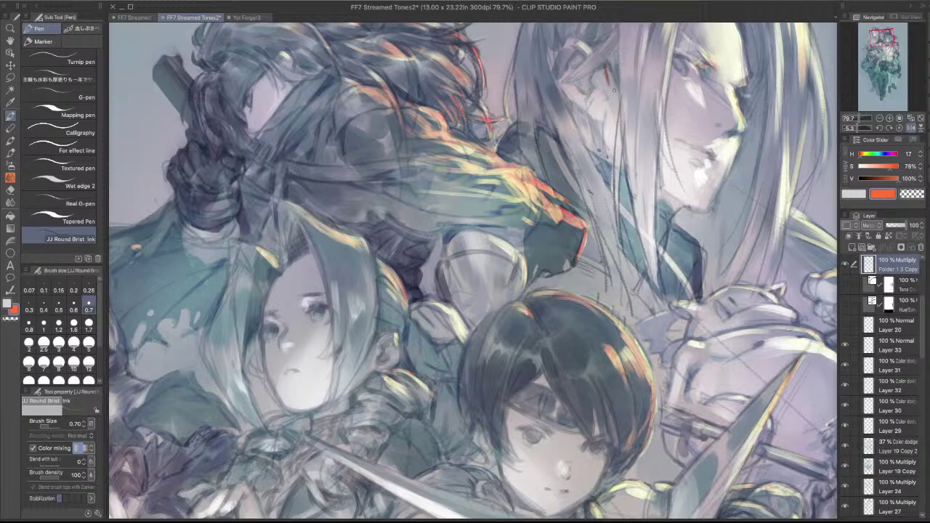
{"action": "left_click", "coordinate": [894, 406]}
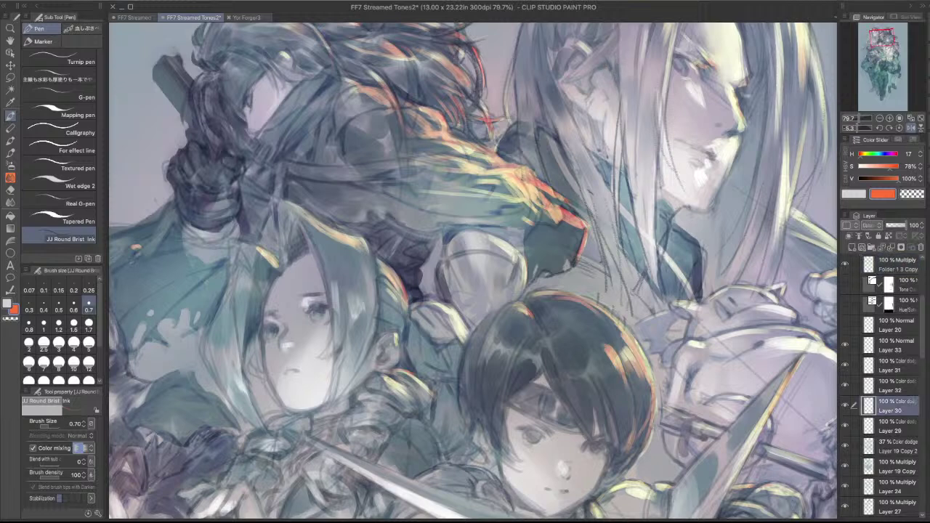
{"action": "left_click", "coordinate": [845, 405]}
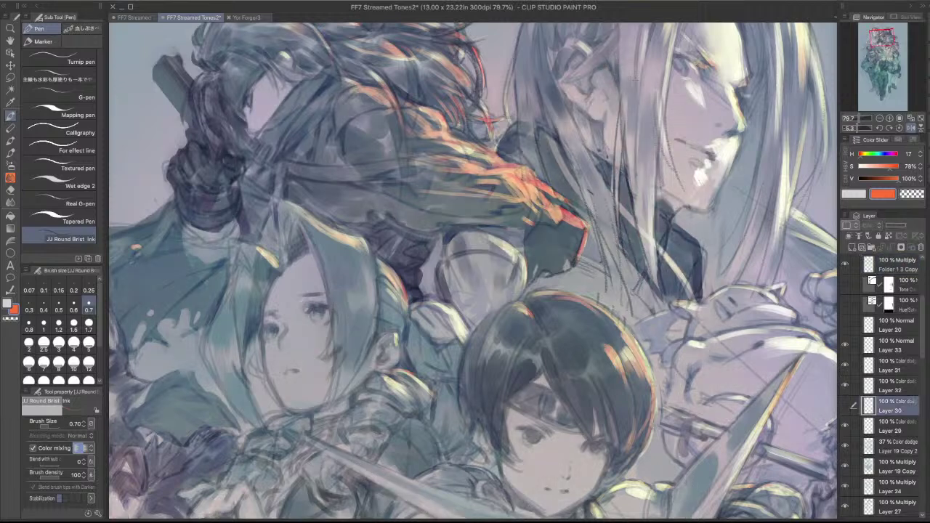
- Select Multiply Layer 24 and switch its visibility off and on to check which shading it holds
{"action": "left_click", "coordinate": [895, 264]}
{"action": "left_click", "coordinate": [892, 487]}
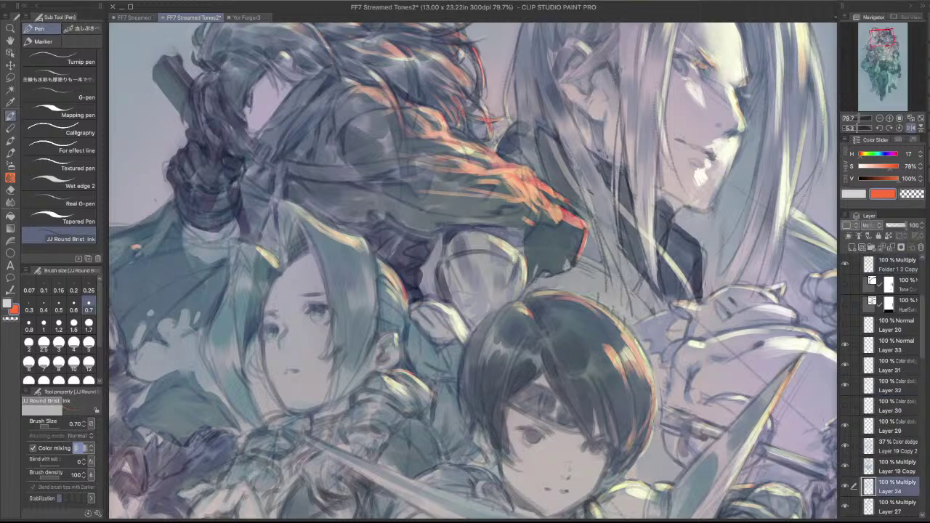
{"action": "left_click", "coordinate": [846, 486]}
{"action": "left_click", "coordinate": [845, 485]}
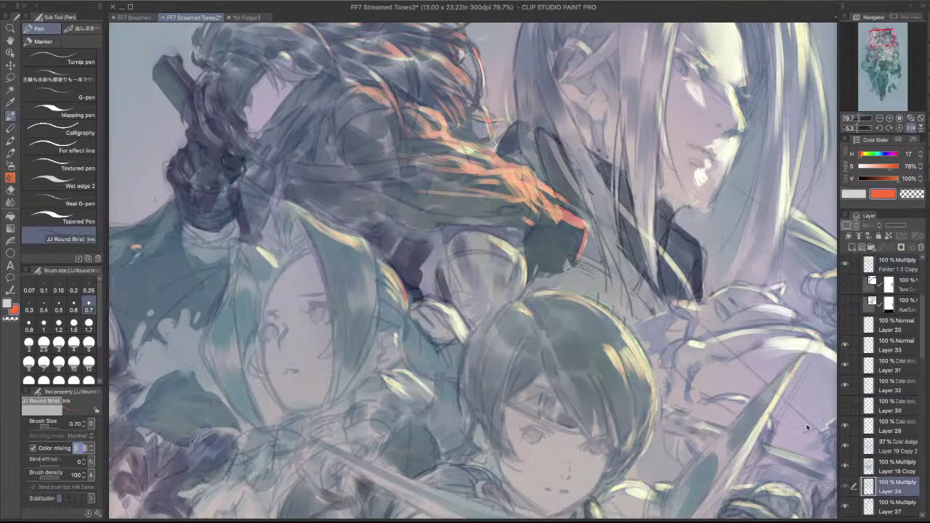
- Sample a muted grey-blue near the long-haired man's ear and make a short stroke there on the Multiply layer Folder 1 3 Copy
{"action": "left_click", "coordinate": [619, 67], "text": "alt"}
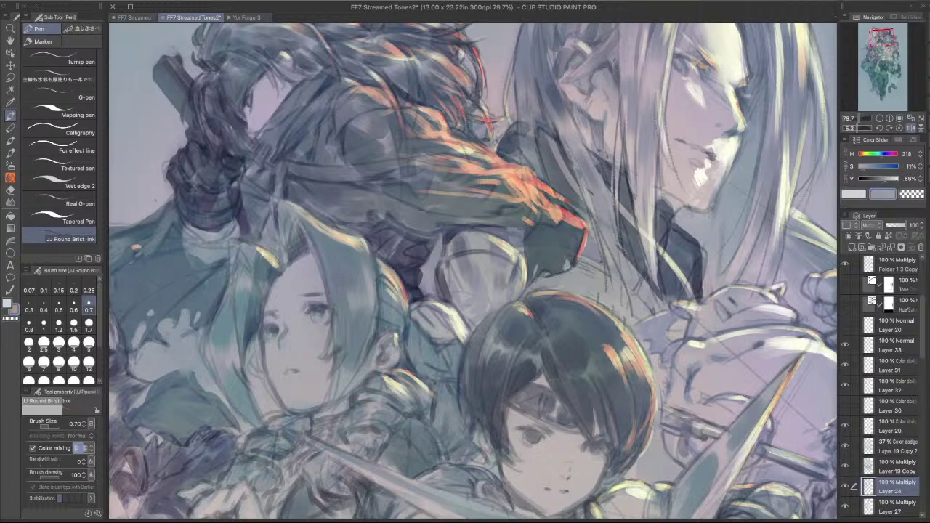
{"action": "key", "text": "c"}
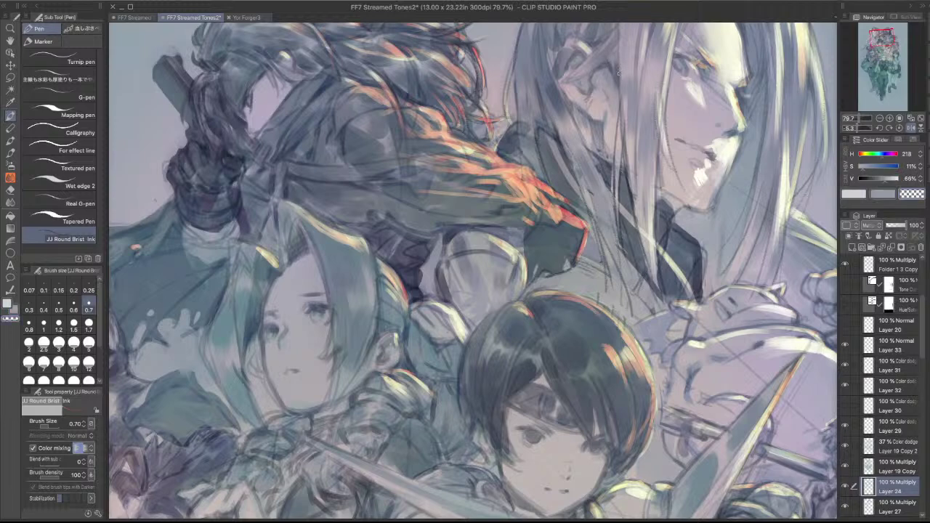
{"action": "left_click", "coordinate": [686, 148], "text": "shift+super"}
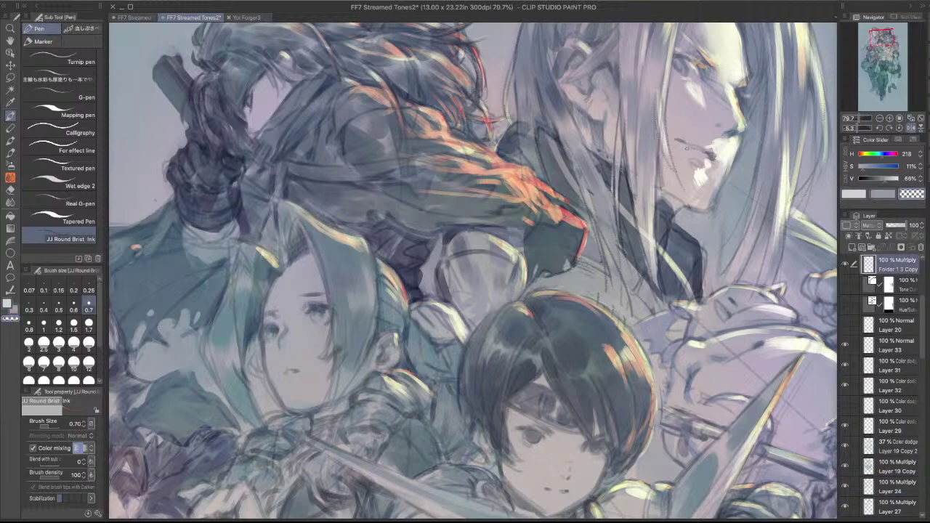
{"action": "key", "text": "c"}
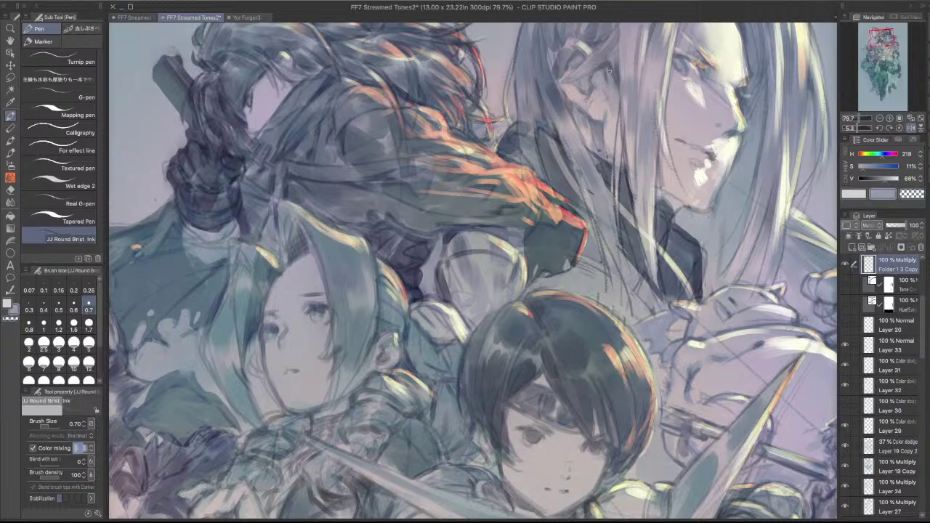
{"action": "left_click_drag", "start_coordinate": [610, 70], "coordinate": [615, 94]}
- Switch the Folder 1 3 Copy layer off and on to check which linework it contains
{"action": "scroll", "coordinate": [632, 42], "scroll_direction": "down", "scroll_amount": 1}
{"action": "scroll", "coordinate": [743, 91], "scroll_direction": "down", "scroll_amount": 1}
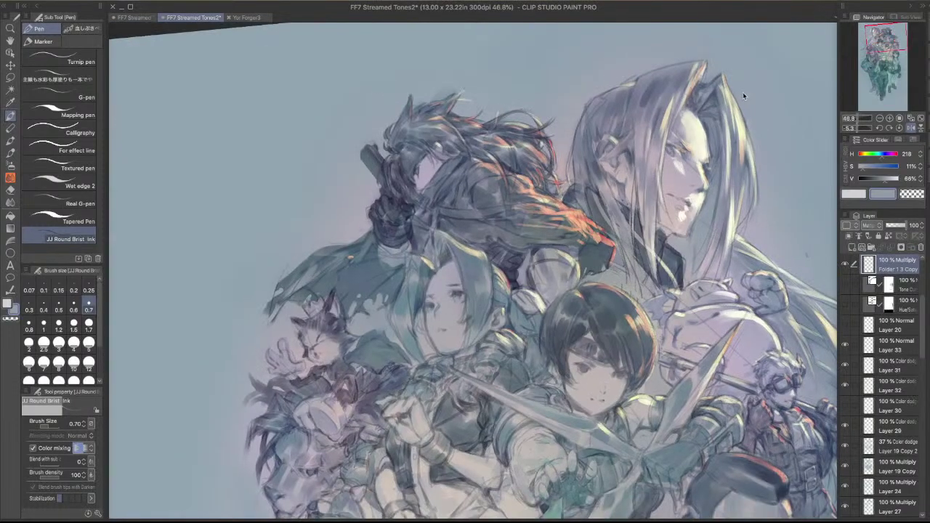
{"action": "left_click", "coordinate": [845, 264]}
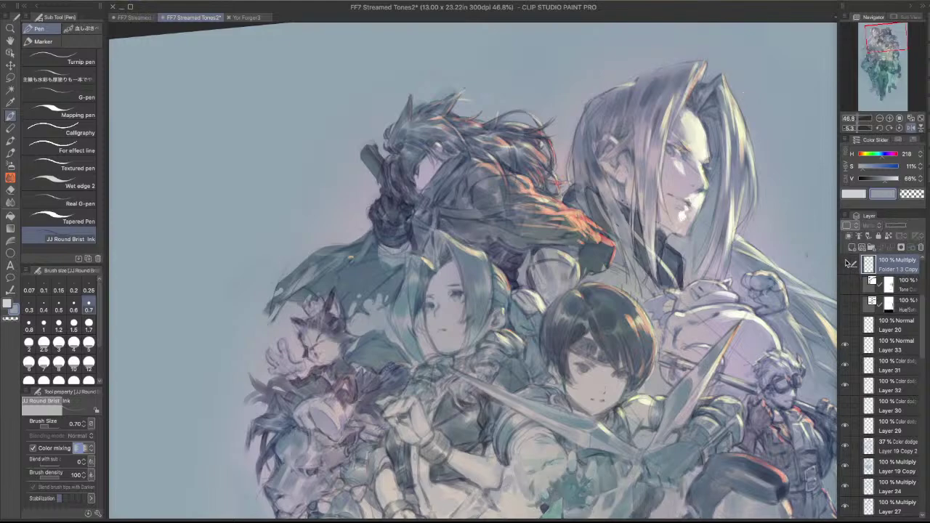
{"action": "left_click", "coordinate": [845, 264]}
{"action": "scroll", "coordinate": [755, 135], "scroll_direction": "up", "scroll_amount": 1}
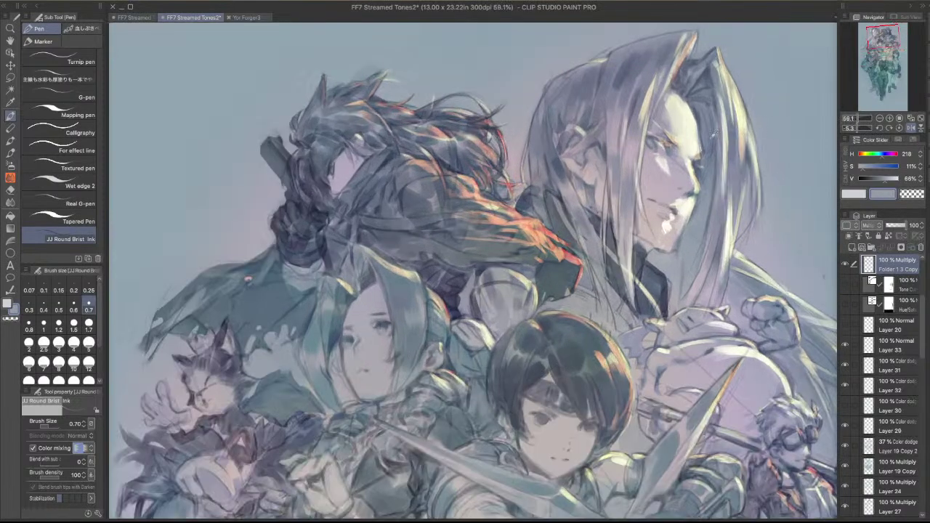
- Try a dark blue JJ Jag Edge 3 pencil stroke at size 1.2 in front of the long-haired man's ear, and undo it
{"action": "key", "text": "p"}
{"action": "key", "text": "p"}
{"action": "scroll", "coordinate": [604, 134], "scroll_direction": "up", "scroll_amount": 6}
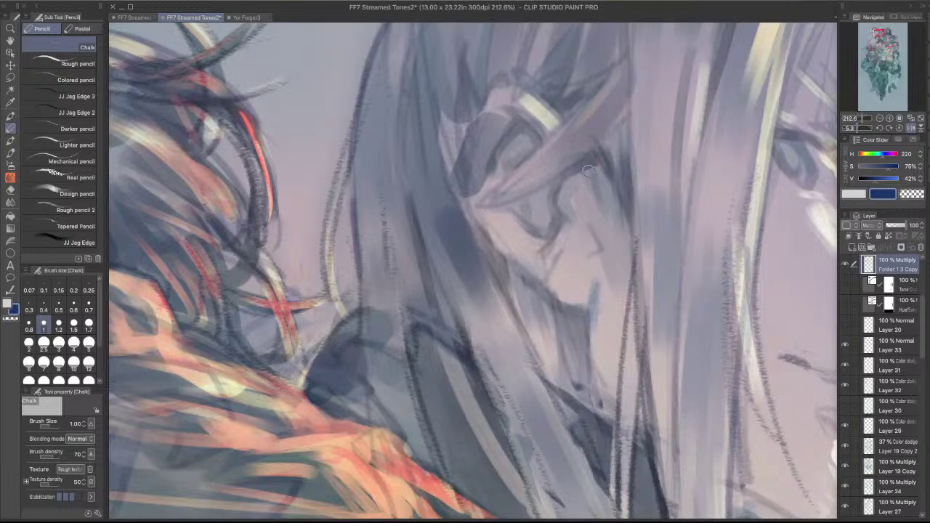
{"action": "left_click", "coordinate": [76, 80]}
{"action": "left_click", "coordinate": [76, 96]}
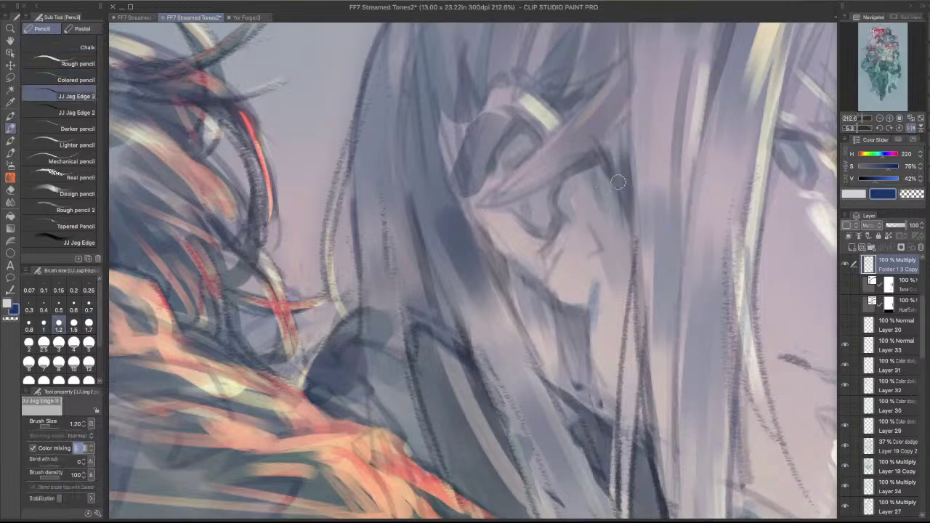
{"action": "left_click_drag", "start_coordinate": [581, 161], "coordinate": [597, 222]}
{"action": "key", "text": "super+z"}
{"action": "left_click", "coordinate": [90, 81]}
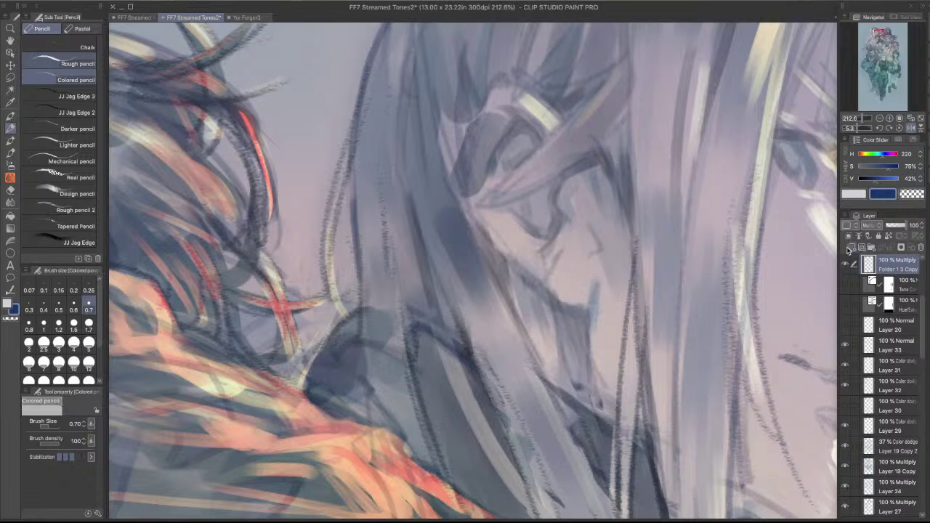
- Check the Folder 1 3 Copy linework, pick its grey-blue line color from the layer, and switch to the Chalk pencil at size 1
{"action": "left_click", "coordinate": [845, 263]}
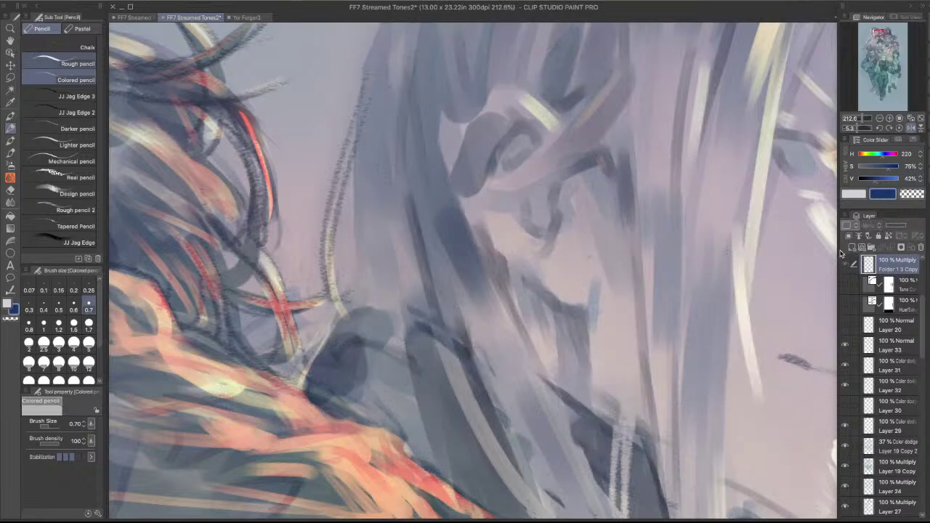
{"action": "left_click", "coordinate": [844, 262]}
{"action": "key", "text": "i"}
{"action": "left_click", "coordinate": [390, 247]}
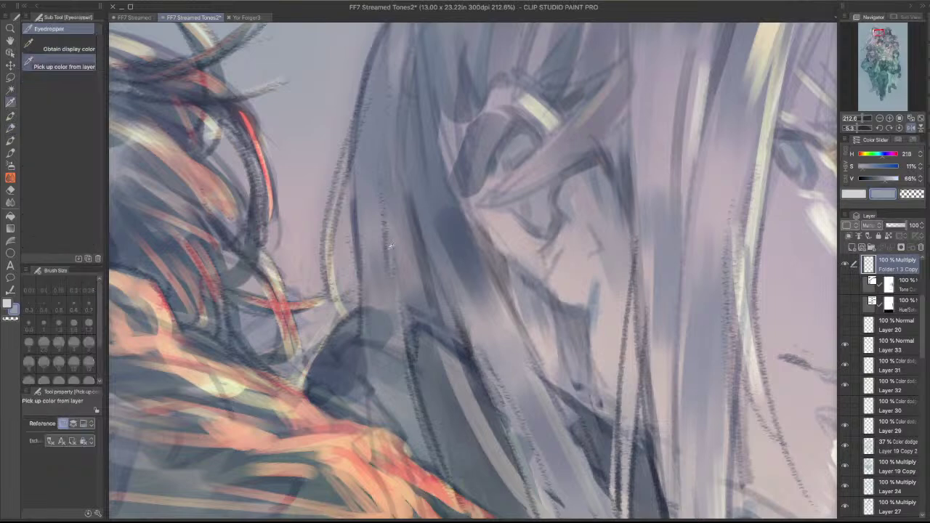
{"action": "key", "text": "p"}
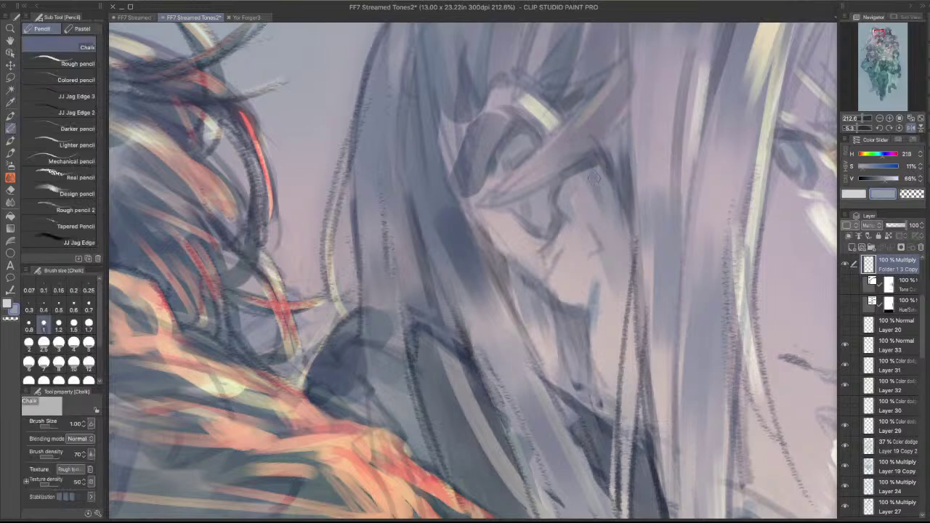
- Draw a curved chalk hair line in front of the long-haired man's ear, undoing the two longer strokes tried after it
{"action": "left_click_drag", "start_coordinate": [594, 173], "coordinate": [617, 273]}
{"action": "left_click_drag", "start_coordinate": [619, 183], "coordinate": [607, 310]}
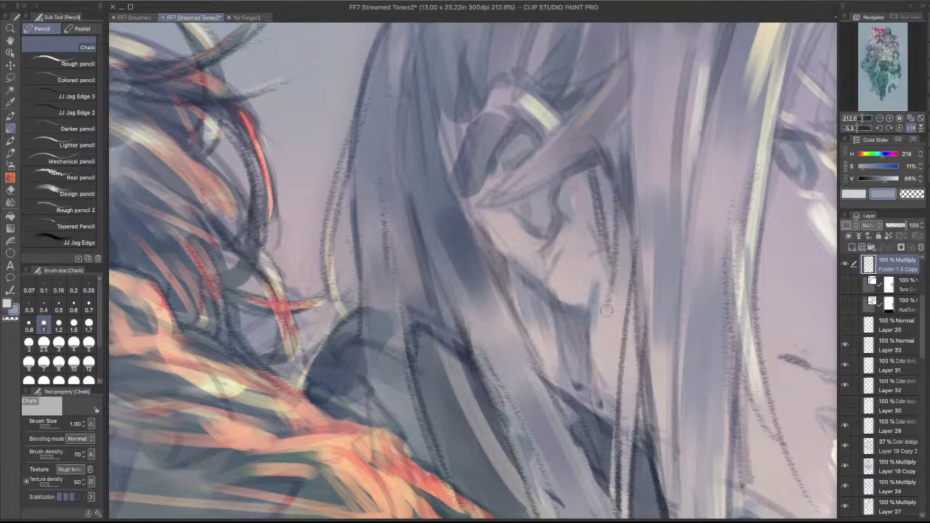
{"action": "left_click_drag", "start_coordinate": [621, 215], "coordinate": [613, 298]}
{"action": "key", "text": "super+z"}
{"action": "key", "text": "super+z"}
- Add short chalk lines beside the first one to form a tapering hair strand in front of the ear
{"action": "mouse_move", "coordinate": [622, 203]}
{"action": "left_mouse_down"}
{"action": "mouse_move", "coordinate": [615, 289]}
{"action": "mouse_move", "coordinate": [616, 272]}
{"action": "left_mouse_up"}
{"action": "left_click_drag", "start_coordinate": [612, 185], "coordinate": [614, 227]}
{"action": "left_click_drag", "start_coordinate": [603, 154], "coordinate": [621, 208]}
{"action": "left_click_drag", "start_coordinate": [610, 173], "coordinate": [623, 210]}
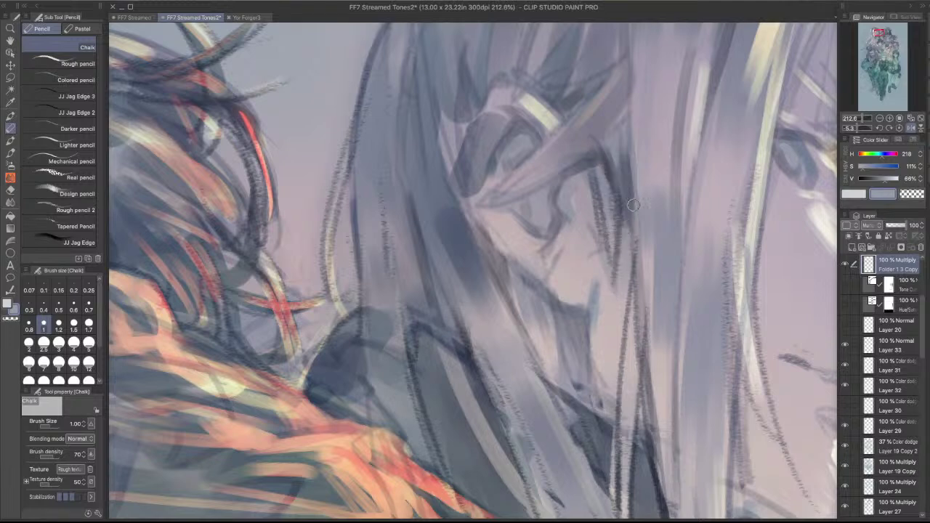
- Darken the hair edge beside the ear and outline the lower edge of the pointed ear-level strand in chalk
{"action": "left_click_drag", "start_coordinate": [627, 142], "coordinate": [630, 178]}
{"action": "left_click_drag", "start_coordinate": [631, 182], "coordinate": [635, 254]}
{"action": "mouse_move", "coordinate": [623, 107]}
{"action": "left_mouse_down"}
{"action": "mouse_move", "coordinate": [462, 203]}
{"action": "mouse_move", "coordinate": [494, 220]}
{"action": "left_mouse_up"}
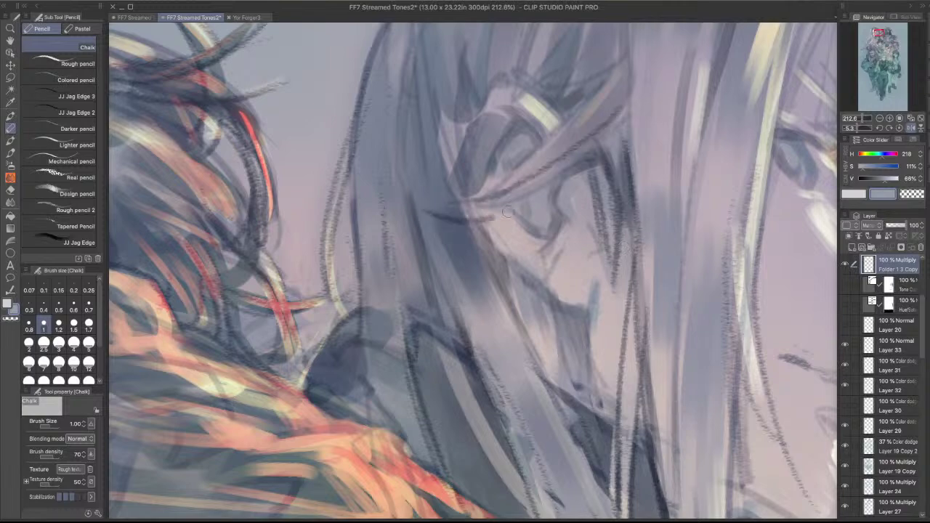
- Add short chalk lines to the long-haired man's hair above and behind the ear, undoing the first stroke
{"action": "scroll", "coordinate": [508, 212], "scroll_direction": "down", "scroll_amount": 5}
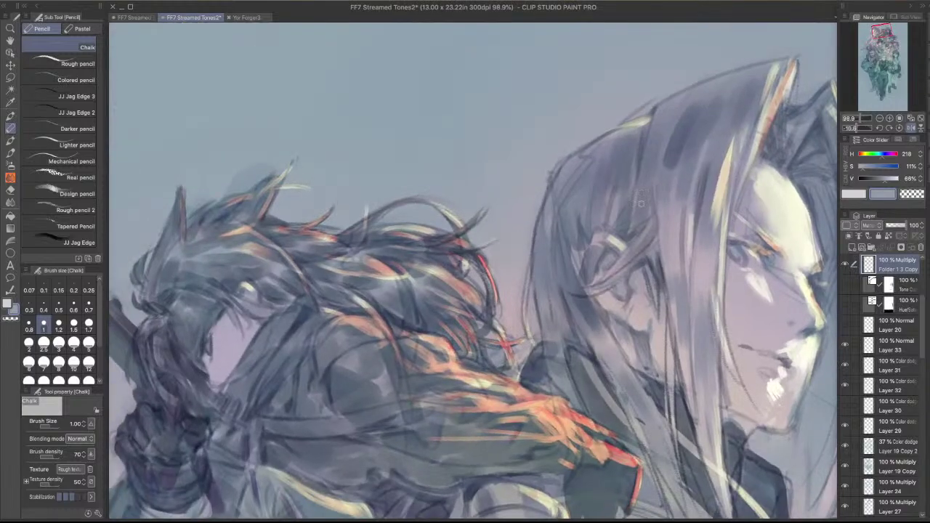
{"action": "mouse_move", "coordinate": [627, 233]}
{"action": "left_mouse_down"}
{"action": "mouse_move", "coordinate": [644, 224]}
{"action": "mouse_move", "coordinate": [623, 200]}
{"action": "left_mouse_up"}
{"action": "key", "text": "super+z"}
{"action": "left_click_drag", "start_coordinate": [618, 237], "coordinate": [619, 216]}
{"action": "left_click_drag", "start_coordinate": [589, 294], "coordinate": [567, 295]}
{"action": "left_click_drag", "start_coordinate": [661, 317], "coordinate": [660, 325]}
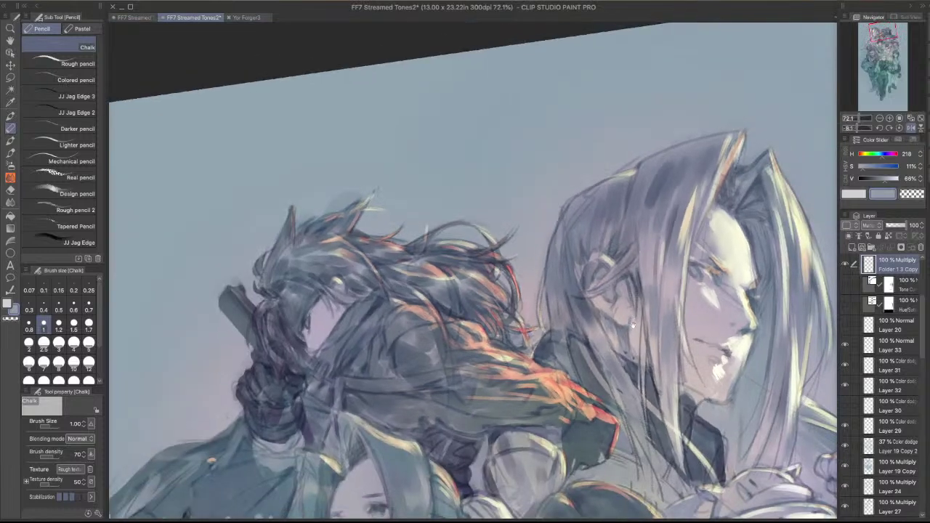
{"action": "left_click_drag", "start_coordinate": [699, 231], "coordinate": [703, 279]}
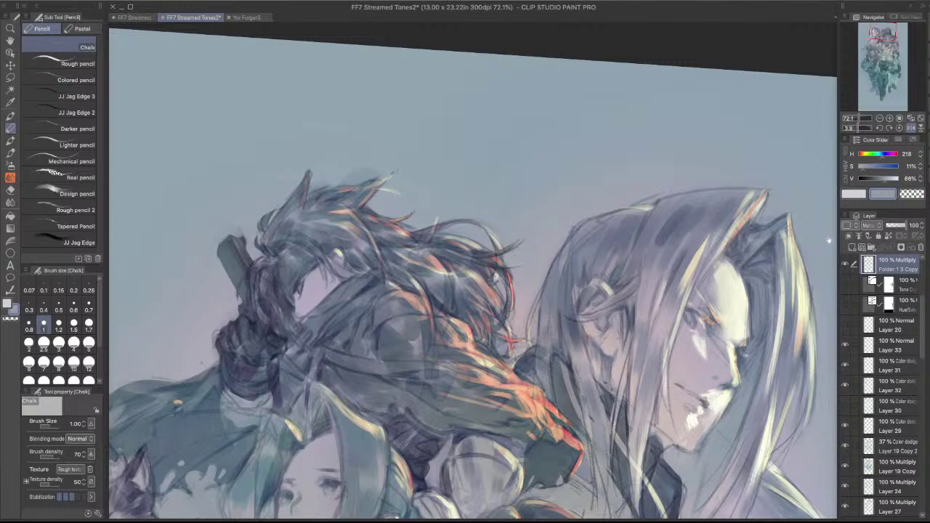
- Make the color dodge layer Layer 32 active and switch to the JJ Round Brist Ink pen at size 0.7
{"action": "scroll", "coordinate": [861, 287], "scroll_direction": "down", "scroll_amount": 4}
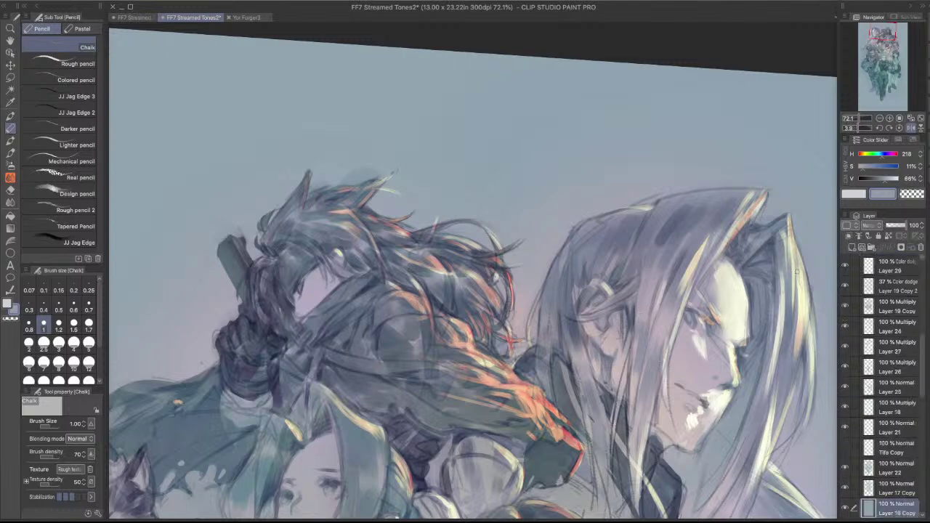
{"action": "left_click", "coordinate": [896, 267]}
{"action": "left_click", "coordinate": [920, 330]}
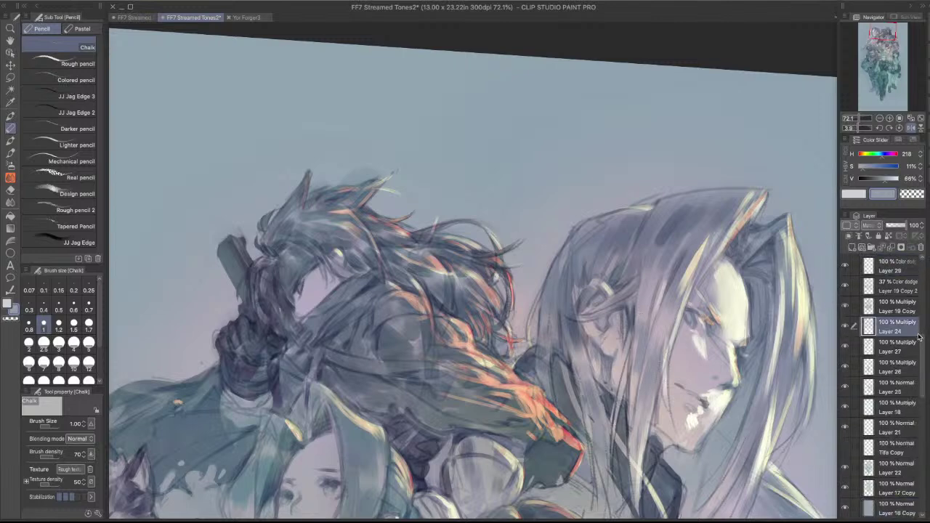
{"action": "scroll", "coordinate": [922, 338], "scroll_direction": "up", "scroll_amount": 10}
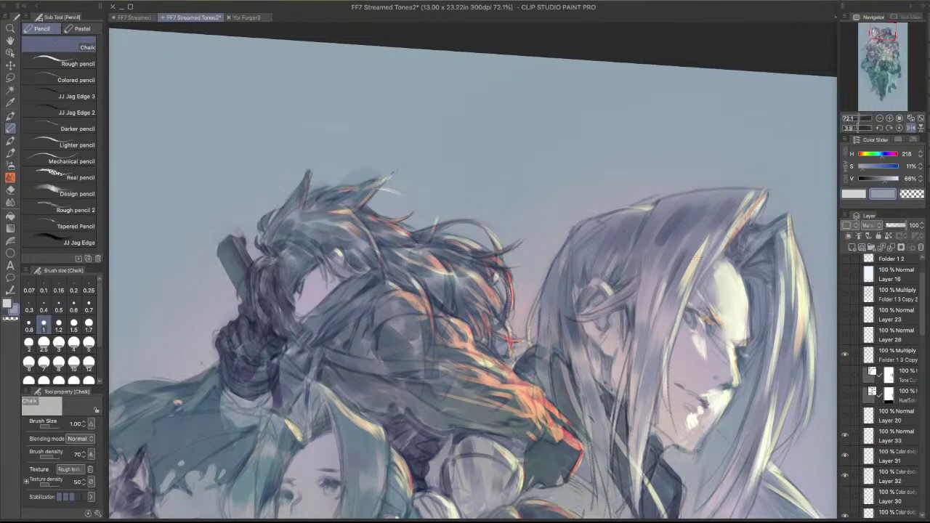
{"action": "left_click", "coordinate": [897, 476]}
{"action": "key", "text": "p"}
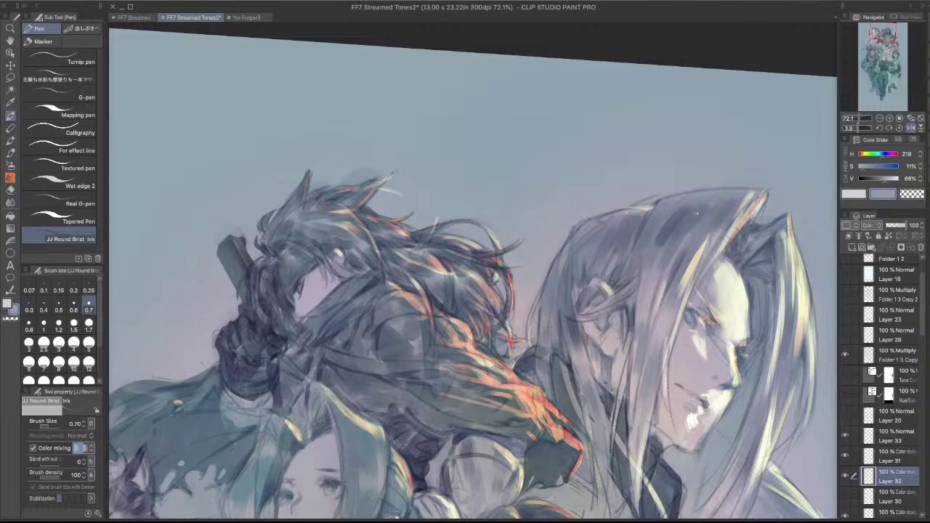
- Sample the vivid orange from Layer 32 in the cloaked man's dark hair and return to the JJ Round Brist Ink pen
{"action": "left_click_drag", "start_coordinate": [696, 214], "coordinate": [574, 184]}
{"action": "mouse_move", "coordinate": [523, 284]}
{"action": "left_mouse_down"}
{"action": "mouse_move", "coordinate": [469, 346]}
{"action": "mouse_move", "coordinate": [526, 271]}
{"action": "left_mouse_up"}
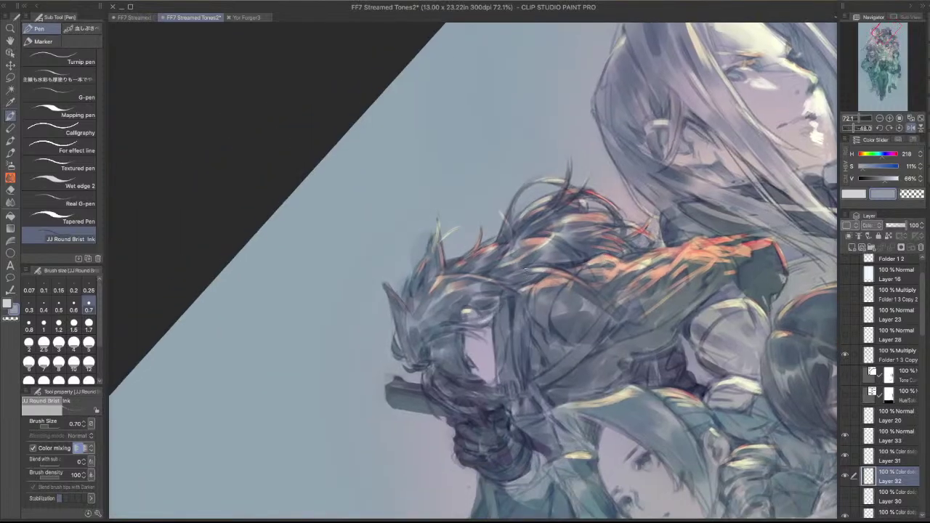
{"action": "key", "text": "i"}
{"action": "left_click", "coordinate": [591, 215]}
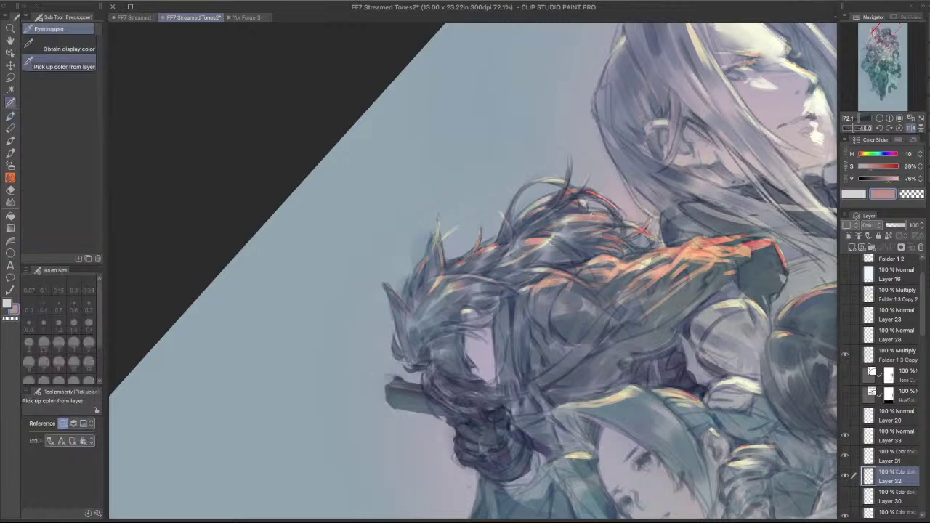
{"action": "left_click", "coordinate": [595, 214]}
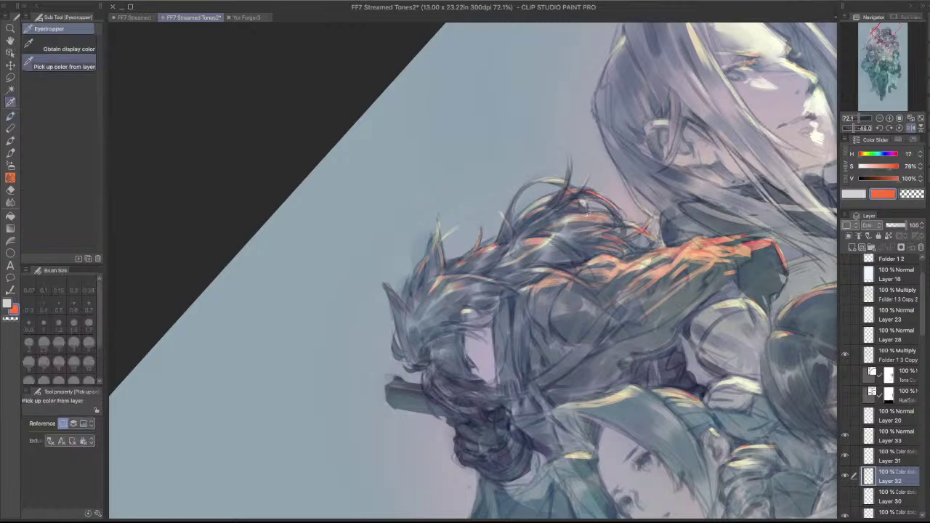
{"action": "key", "text": "p"}
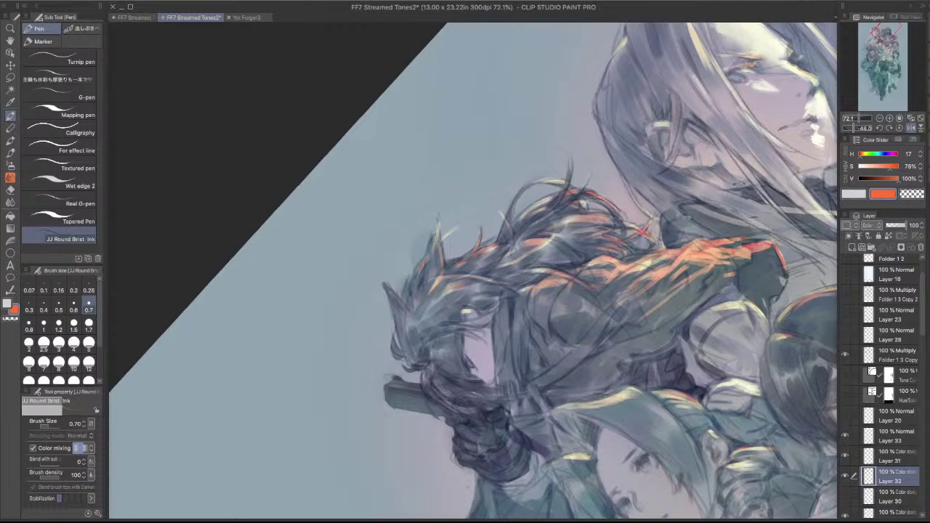
- Paint thin orange rim-light strokes along the outer locks of the cloaked man's upper hair, undoing the unwanted ones
{"action": "left_click_drag", "start_coordinate": [684, 216], "coordinate": [520, 482]}
{"action": "mouse_move", "coordinate": [424, 273]}
{"action": "left_mouse_down"}
{"action": "mouse_move", "coordinate": [441, 297]}
{"action": "mouse_move", "coordinate": [430, 289]}
{"action": "left_mouse_up"}
{"action": "key", "text": "ctrl+z"}
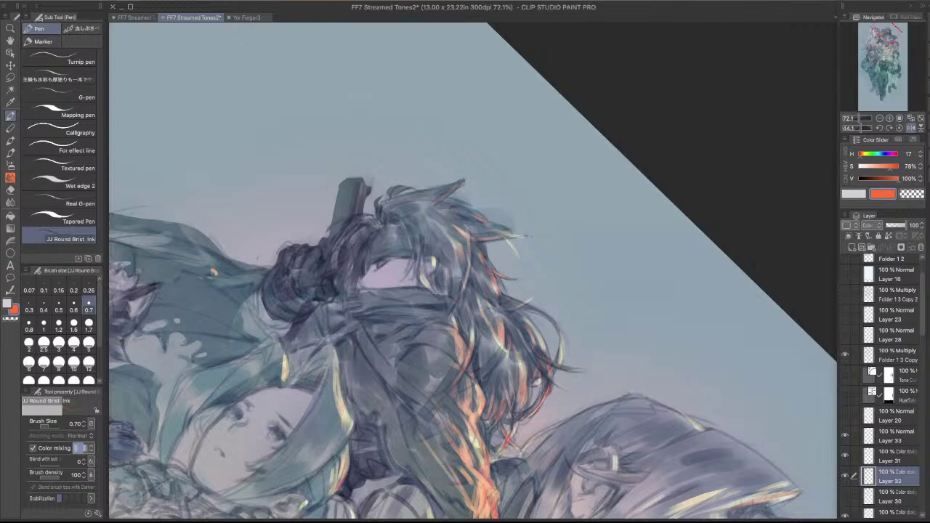
{"action": "left_click_drag", "start_coordinate": [459, 307], "coordinate": [453, 324]}
{"action": "key", "text": "ctrl+z"}
{"action": "mouse_move", "coordinate": [592, 147]}
{"action": "left_mouse_down"}
{"action": "mouse_move", "coordinate": [496, 101]}
{"action": "mouse_move", "coordinate": [624, 190]}
{"action": "left_mouse_up"}
{"action": "mouse_move", "coordinate": [487, 257]}
{"action": "left_mouse_down"}
{"action": "mouse_move", "coordinate": [494, 275]}
{"action": "mouse_move", "coordinate": [494, 247]}
{"action": "mouse_move", "coordinate": [488, 294]}
{"action": "left_mouse_up"}
{"action": "key", "text": "ctrl+z"}
{"action": "key", "text": "ctrl+z"}
{"action": "key", "text": "ctrl+z"}
{"action": "key", "text": "ctrl+z"}
{"action": "key", "text": "ctrl+z"}
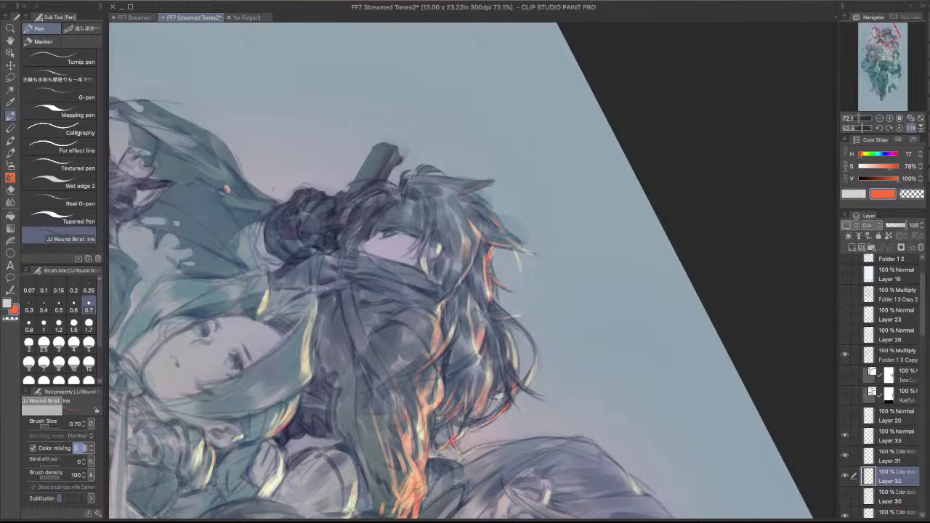
- Try another short orange stroke on the cloaked man's outer hair locks and undo the latest strokes
{"action": "mouse_move", "coordinate": [374, 217]}
{"action": "left_mouse_down"}
{"action": "mouse_move", "coordinate": [366, 234]}
{"action": "mouse_move", "coordinate": [402, 357]}
{"action": "left_mouse_up"}
{"action": "key", "text": "ctrl+z"}
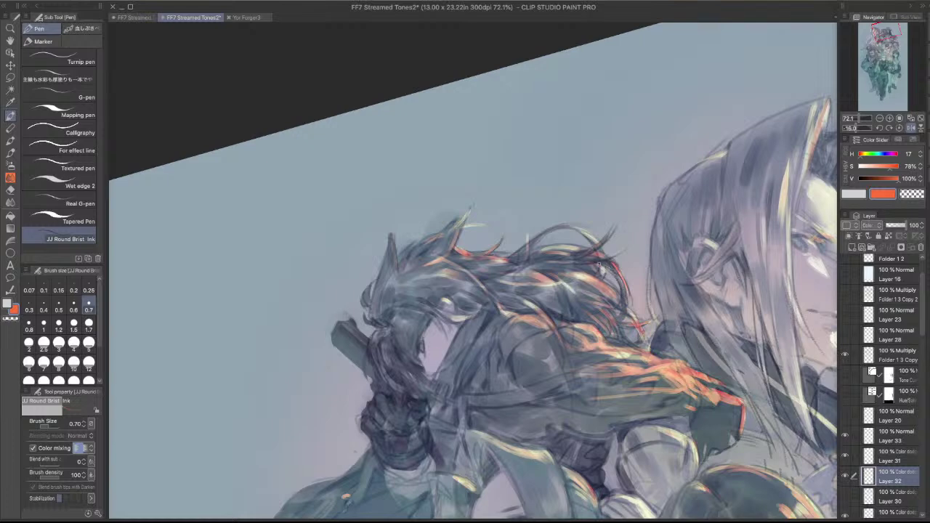
{"action": "left_click_drag", "start_coordinate": [559, 217], "coordinate": [570, 306]}
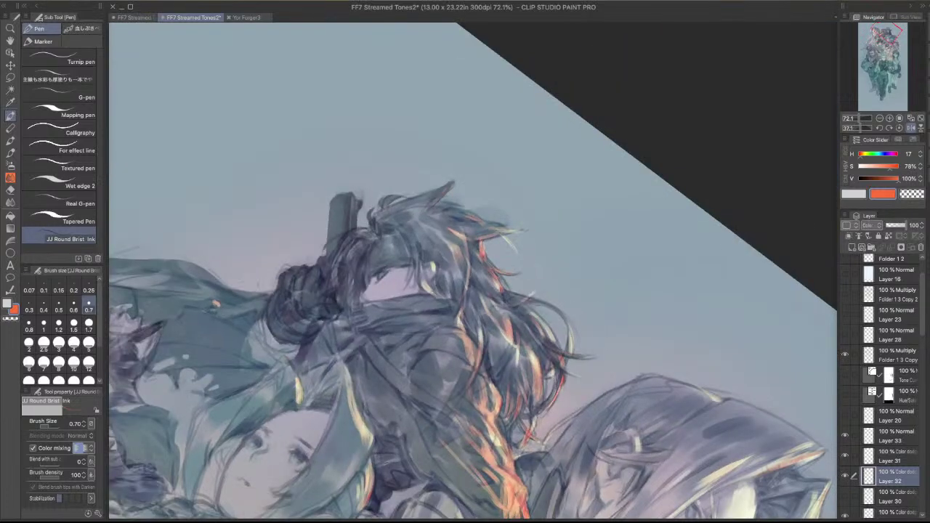
{"action": "mouse_move", "coordinate": [491, 277]}
{"action": "left_mouse_down"}
{"action": "mouse_move", "coordinate": [507, 297]}
{"action": "mouse_move", "coordinate": [500, 292]}
{"action": "left_mouse_up"}
{"action": "key", "text": "ctrl+z"}
{"action": "key", "text": "ctrl+z"}
{"action": "left_click_drag", "start_coordinate": [557, 197], "coordinate": [533, 176]}
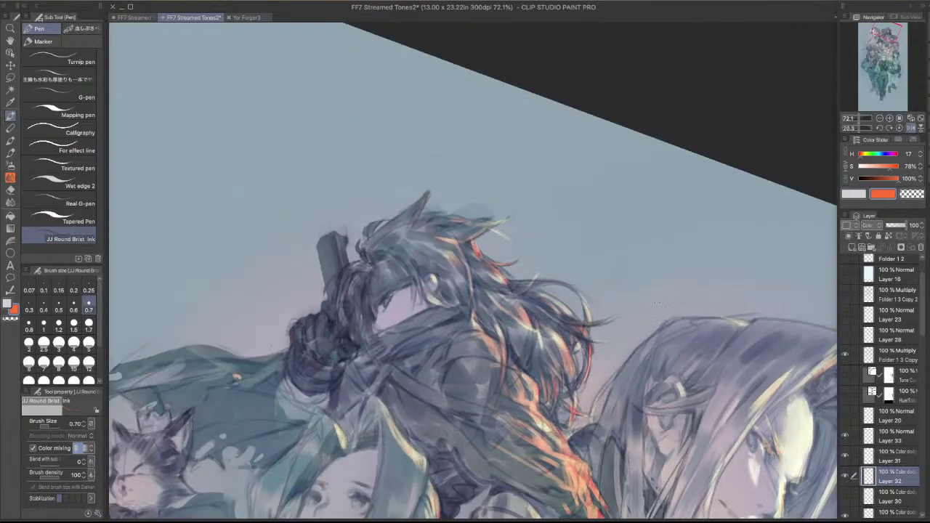
- Set the pen size to 0.6 and trace an orange rim light along the arching strand of the cloaked man's hair
{"action": "left_click_drag", "start_coordinate": [657, 304], "coordinate": [549, 181]}
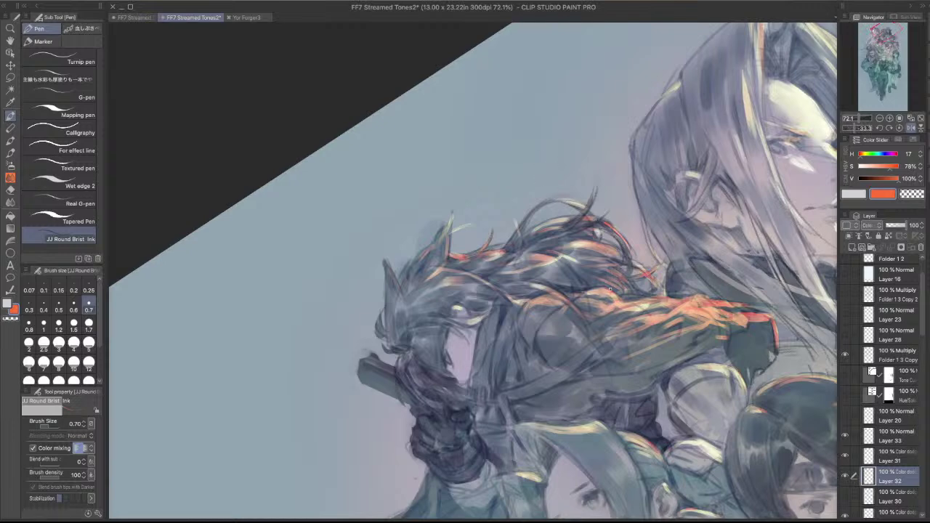
{"action": "key", "text": "bracketleft"}
{"action": "key", "text": "bracketleft"}
{"action": "key", "text": "bracketleft"}
{"action": "key", "text": "bracketleft"}
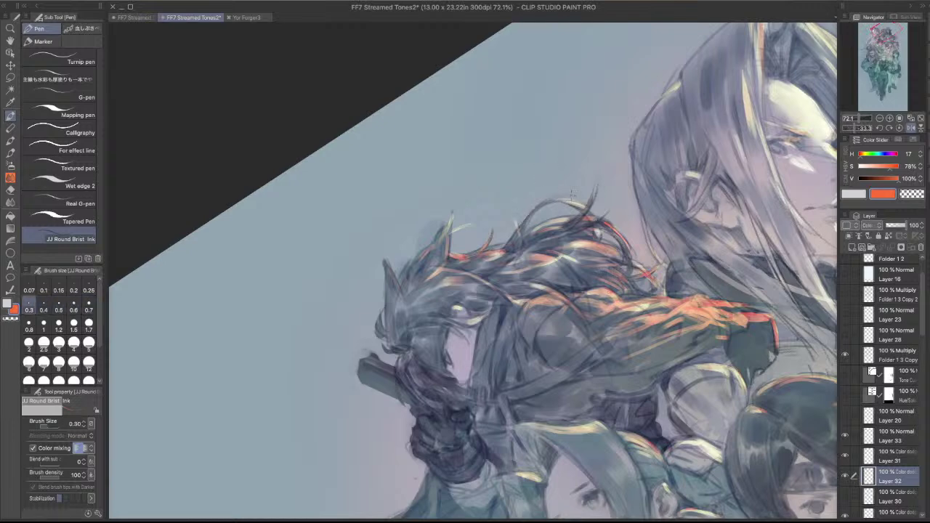
{"action": "key", "text": "bracketright"}
{"action": "key", "text": "bracketright"}
{"action": "key", "text": "bracketright"}
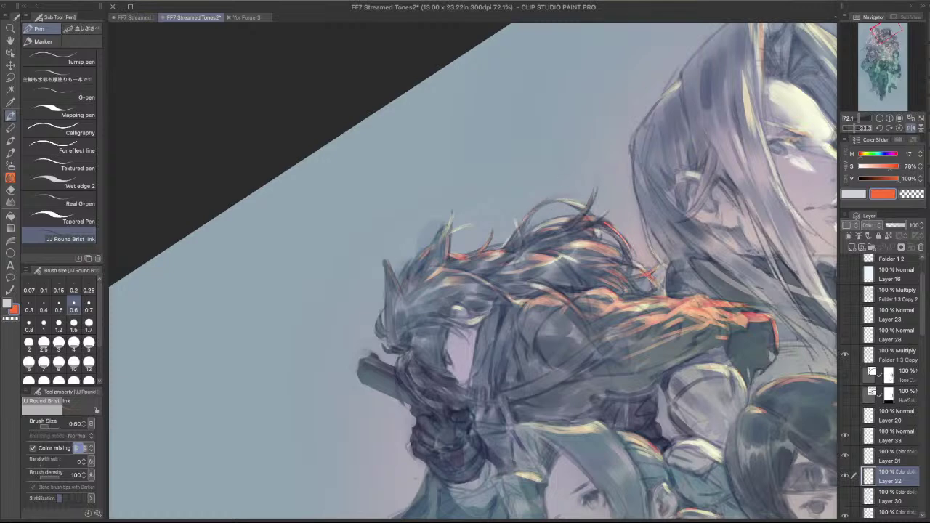
{"action": "left_click_drag", "start_coordinate": [616, 162], "coordinate": [502, 359]}
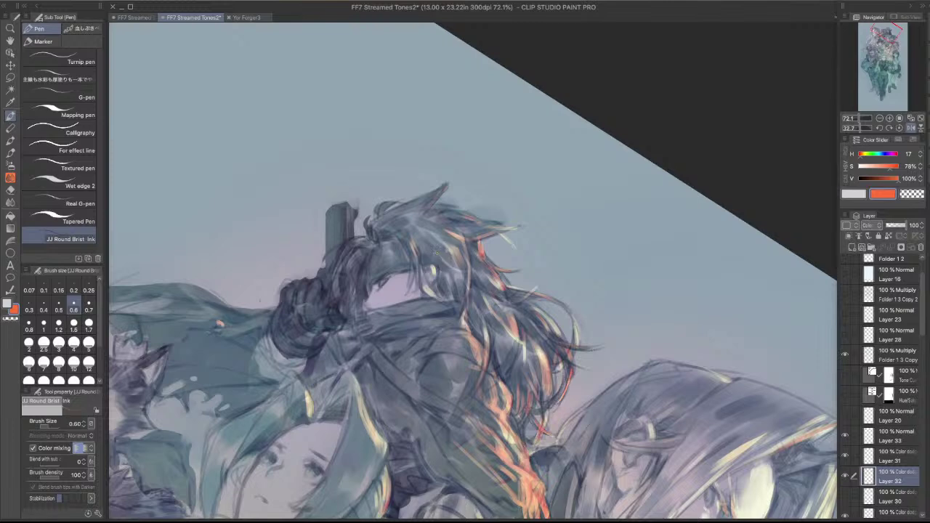
- Try an orange stroke on the cloaked man's clothing below the shoulder and undo it
{"action": "left_click_drag", "start_coordinate": [638, 349], "coordinate": [681, 122]}
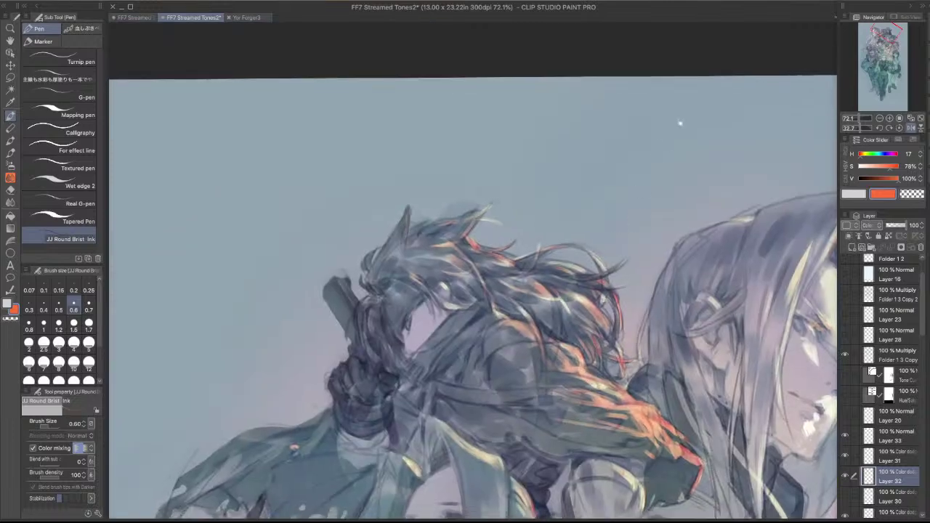
{"action": "left_click_drag", "start_coordinate": [605, 350], "coordinate": [670, 239]}
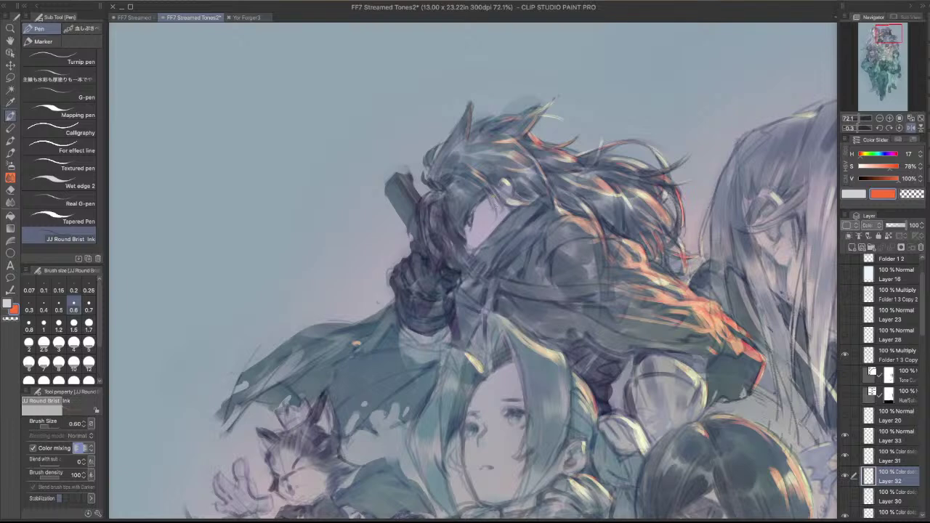
{"action": "left_click_drag", "start_coordinate": [693, 331], "coordinate": [650, 413]}
{"action": "left_click_drag", "start_coordinate": [645, 365], "coordinate": [559, 307]}
{"action": "left_click_drag", "start_coordinate": [485, 275], "coordinate": [515, 294]}
{"action": "key", "text": "super+z"}
{"action": "key", "text": "super+z"}
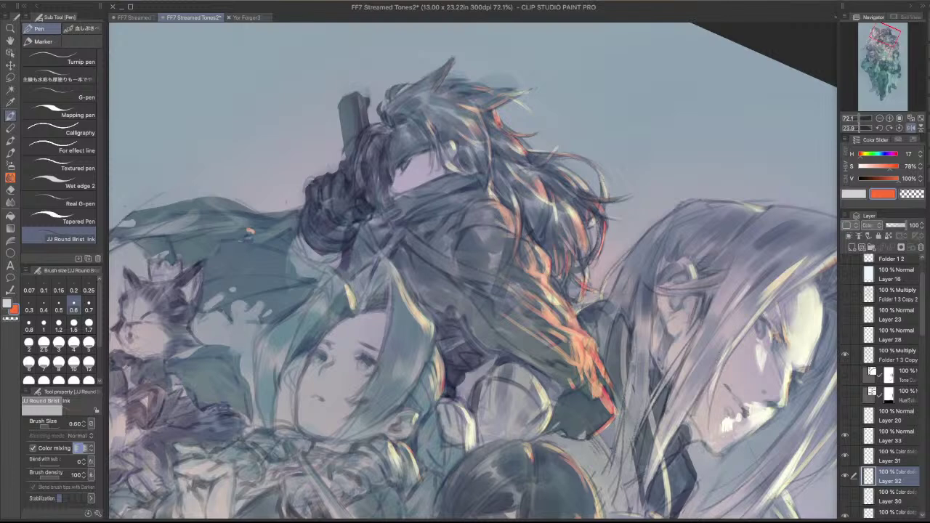
- Mirror the canvas, switch to the JJ Round Brist brush at size 1, and touch up the rim-lit front lock of the woman below the cloaked man
{"action": "left_click", "coordinate": [912, 125]}
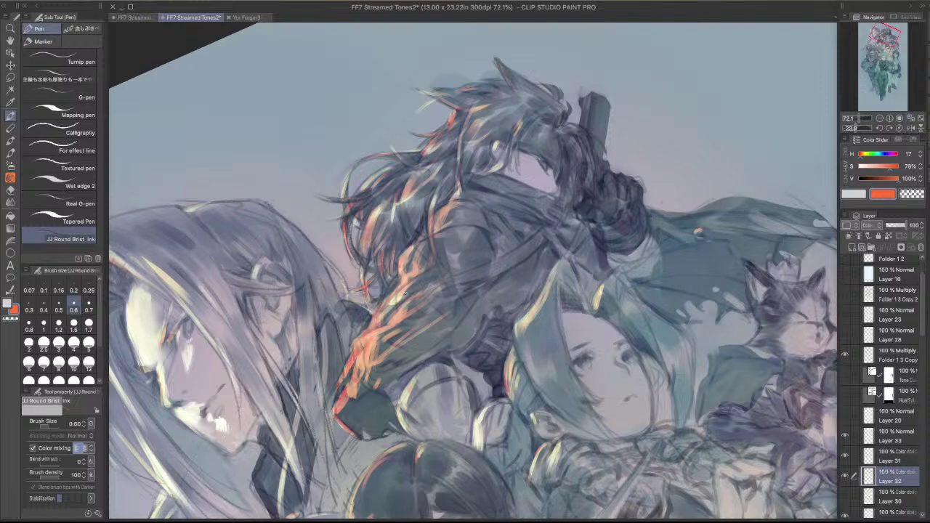
{"action": "key", "text": "b"}
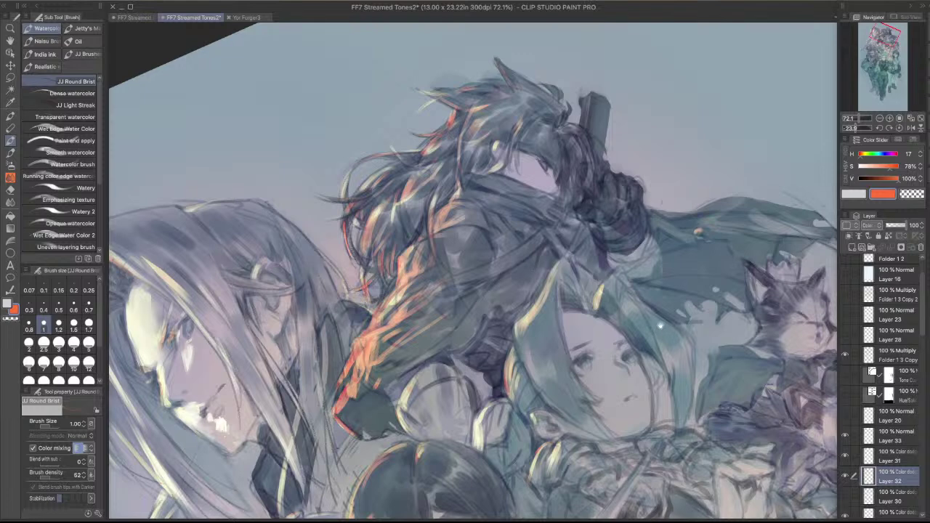
{"action": "key", "text": "c"}
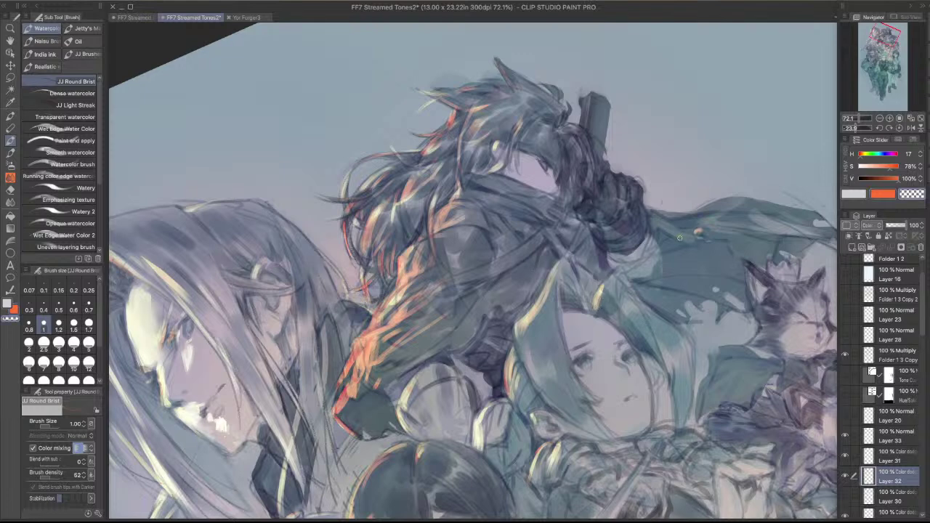
{"action": "key", "text": "c"}
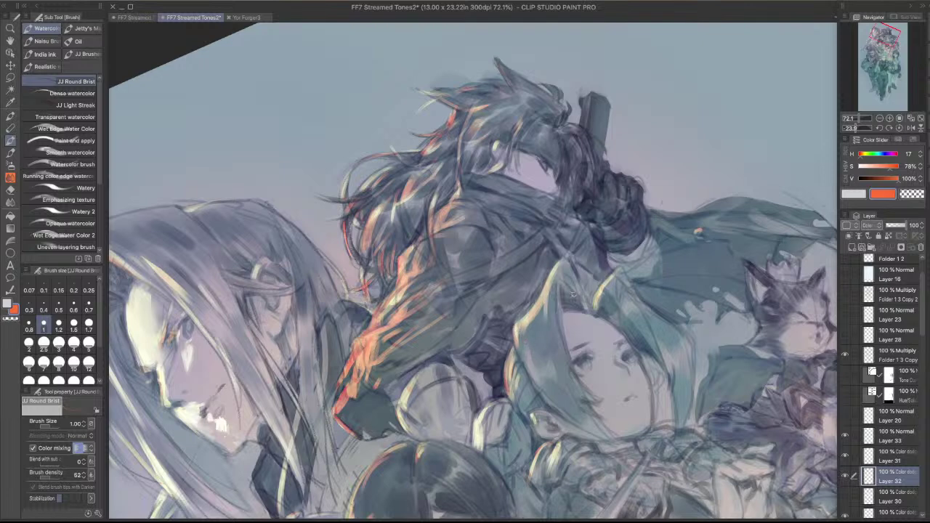
{"action": "left_click_drag", "start_coordinate": [551, 278], "coordinate": [548, 329]}
{"action": "left_click_drag", "start_coordinate": [556, 270], "coordinate": [552, 316]}
{"action": "left_click_drag", "start_coordinate": [609, 252], "coordinate": [574, 251]}
{"action": "left_click_drag", "start_coordinate": [640, 247], "coordinate": [635, 382]}
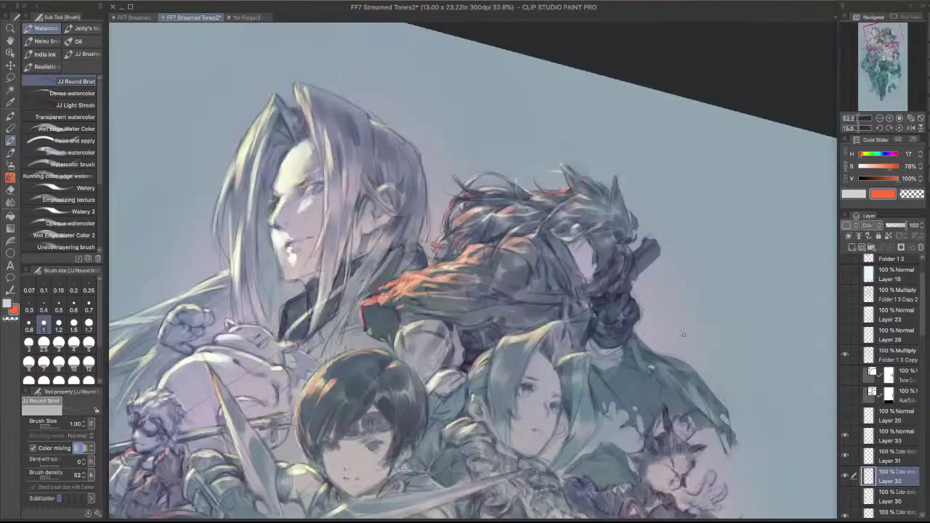
- Paint a warm orange rim light along the upper edge of the cloaked man's cape and mirror the canvas back
{"action": "left_click_drag", "start_coordinate": [653, 368], "coordinate": [594, 297]}
{"action": "key", "text": "c"}
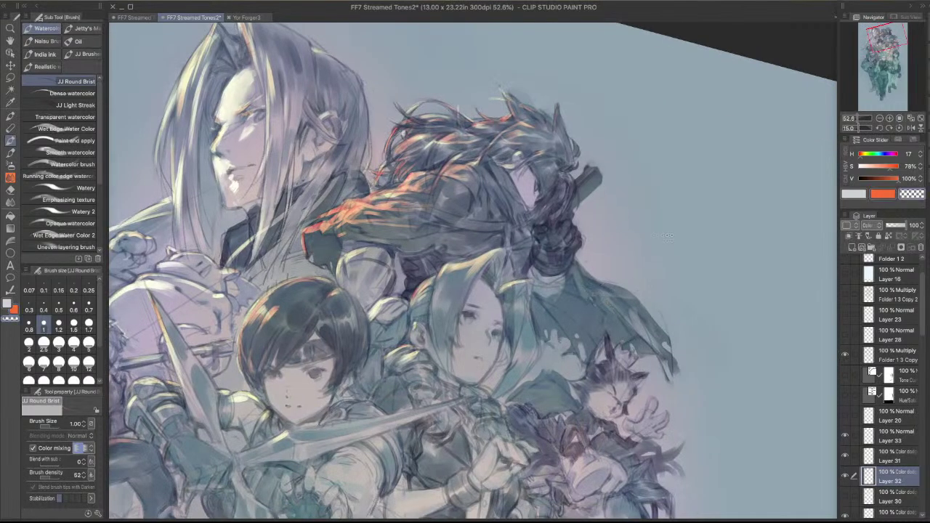
{"action": "left_click_drag", "start_coordinate": [668, 235], "coordinate": [660, 324]}
{"action": "key", "text": "c"}
{"action": "mouse_move", "coordinate": [570, 309]}
{"action": "left_mouse_down"}
{"action": "mouse_move", "coordinate": [573, 332]}
{"action": "mouse_move", "coordinate": [569, 316]}
{"action": "mouse_move", "coordinate": [587, 340]}
{"action": "mouse_move", "coordinate": [570, 320]}
{"action": "mouse_move", "coordinate": [573, 281]}
{"action": "mouse_move", "coordinate": [574, 326]}
{"action": "left_mouse_up"}
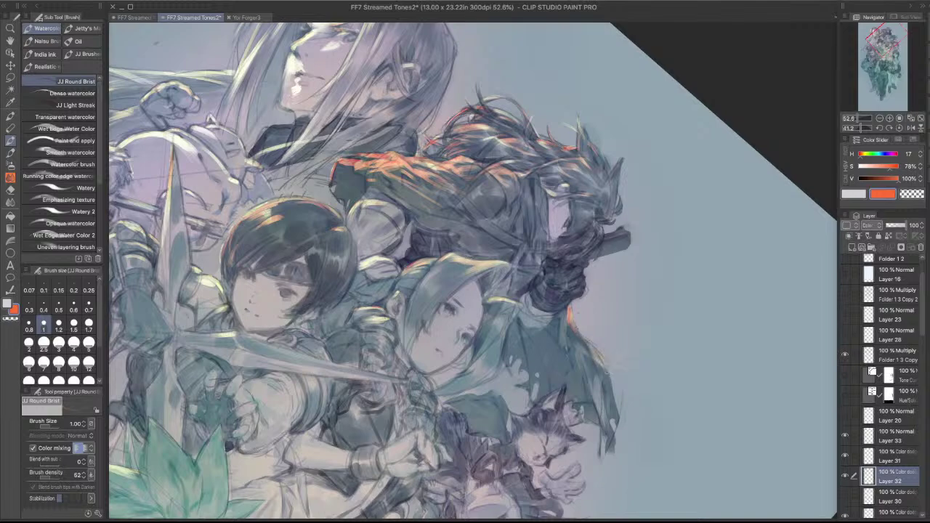
{"action": "left_click_drag", "start_coordinate": [654, 325], "coordinate": [664, 189]}
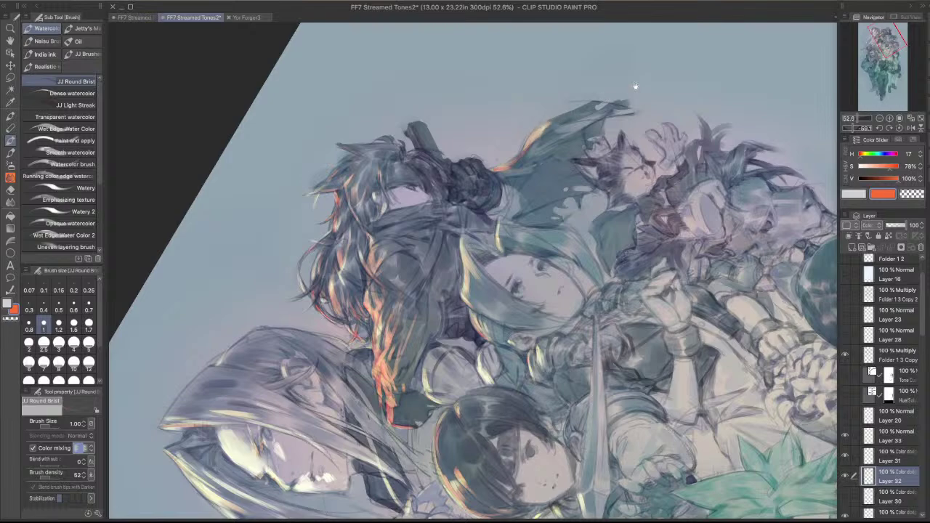
{"action": "mouse_move", "coordinate": [683, 64]}
{"action": "left_mouse_down"}
{"action": "mouse_move", "coordinate": [562, 265]}
{"action": "mouse_move", "coordinate": [669, 64]}
{"action": "left_mouse_up"}
{"action": "left_click_drag", "start_coordinate": [655, 276], "coordinate": [616, 386]}
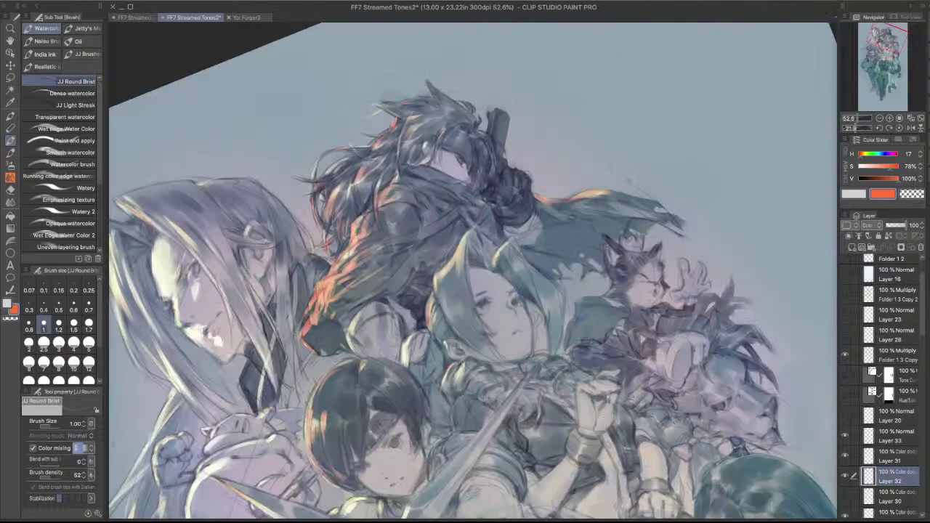
{"action": "left_click_drag", "start_coordinate": [630, 180], "coordinate": [690, 157]}
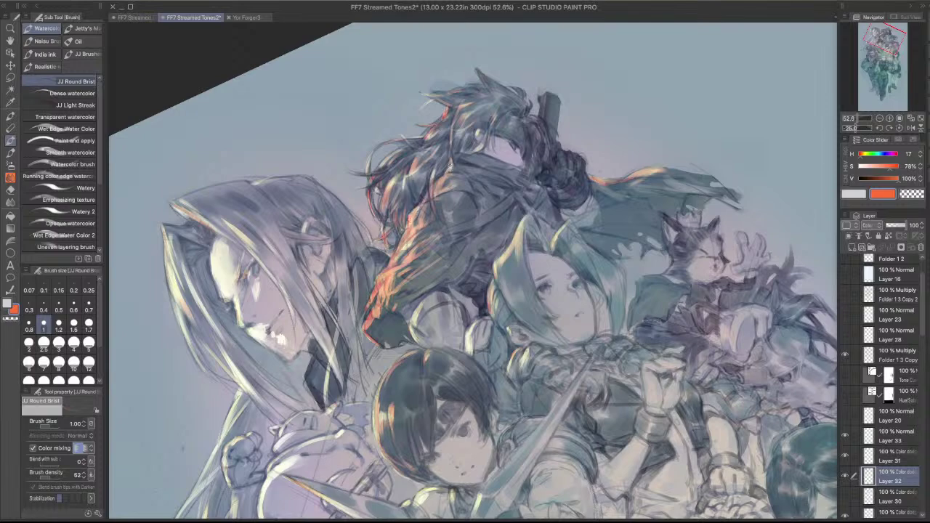
{"action": "left_click_drag", "start_coordinate": [493, 162], "coordinate": [644, 378]}
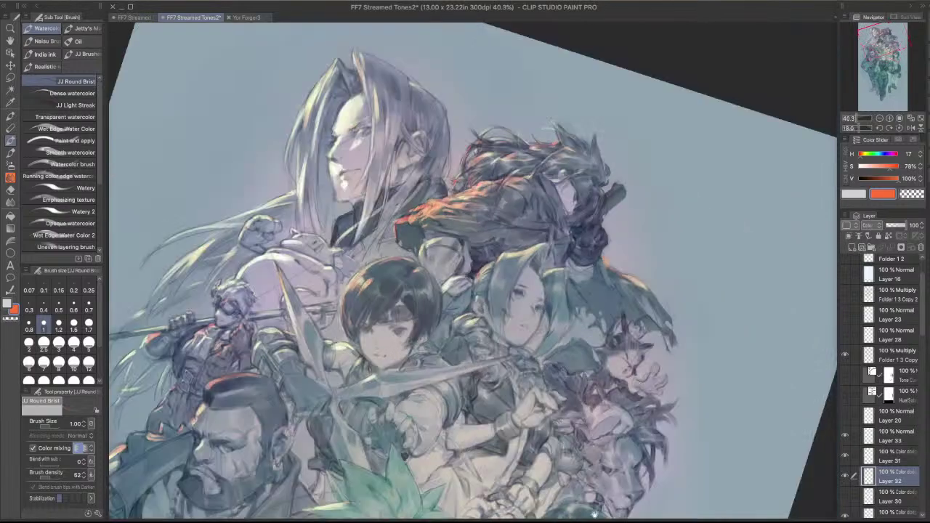
{"action": "left_click", "coordinate": [911, 128]}
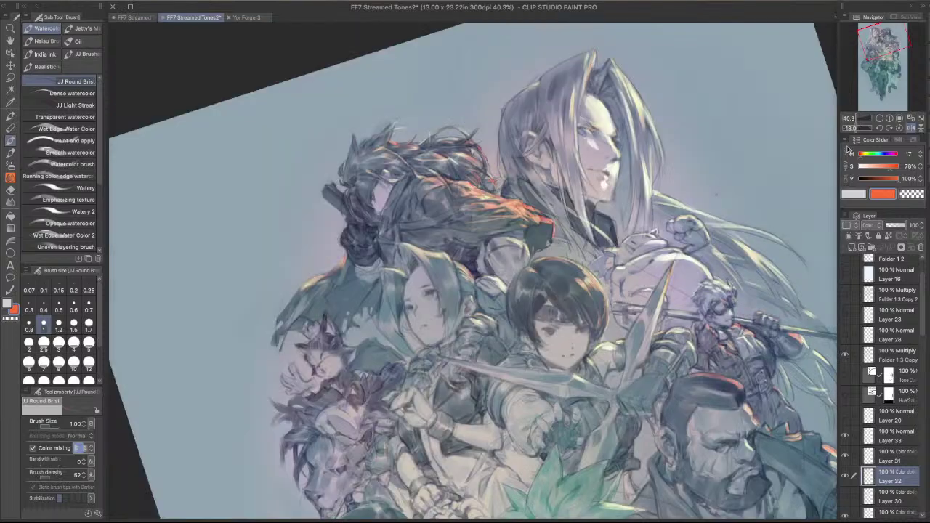
- Mirror the canvas back and check the rim lights on the upper figures
{"action": "left_click_drag", "start_coordinate": [689, 287], "coordinate": [482, 286]}
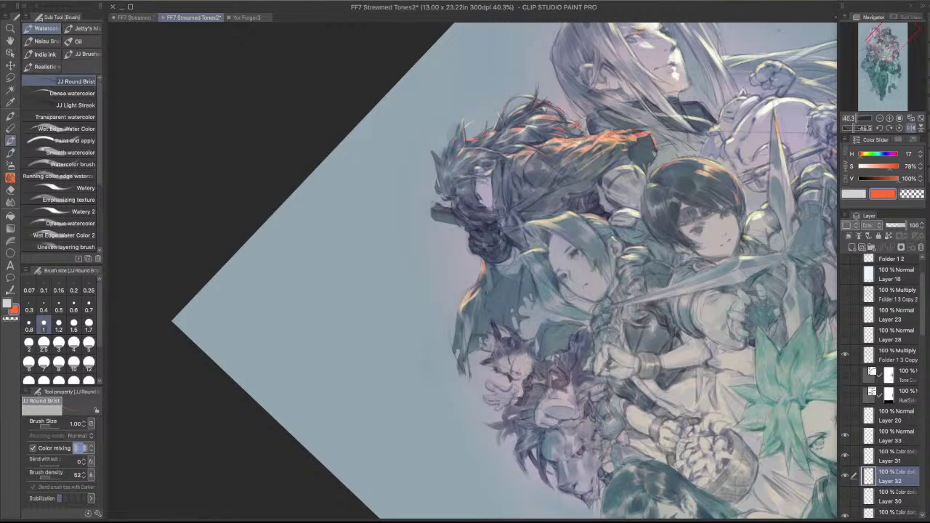
{"action": "left_click_drag", "start_coordinate": [706, 200], "coordinate": [634, 442]}
{"action": "left_click_drag", "start_coordinate": [644, 298], "coordinate": [635, 248]}
{"action": "scroll", "coordinate": [647, 290], "scroll_direction": "up", "scroll_amount": 1}
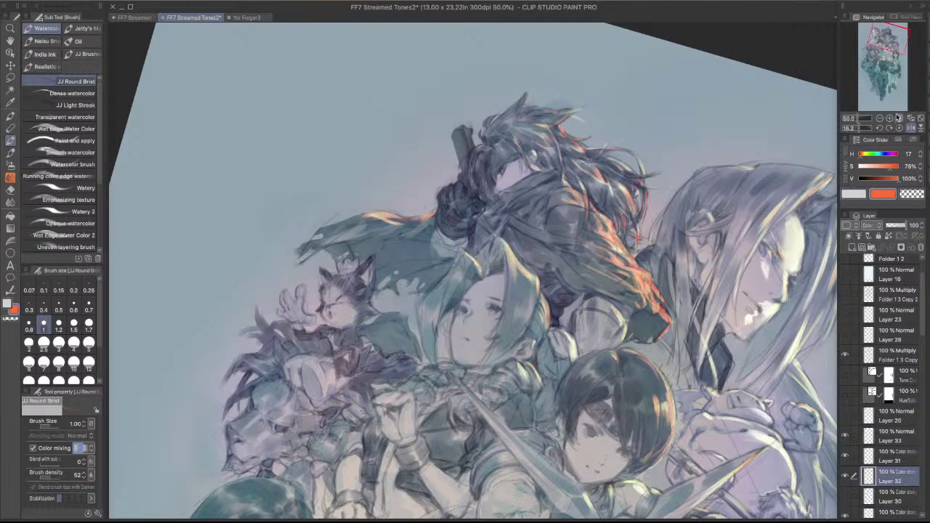
{"action": "left_click", "coordinate": [910, 127]}
{"action": "left_click_drag", "start_coordinate": [573, 353], "coordinate": [674, 315]}
{"action": "left_click_drag", "start_coordinate": [591, 384], "coordinate": [646, 309]}
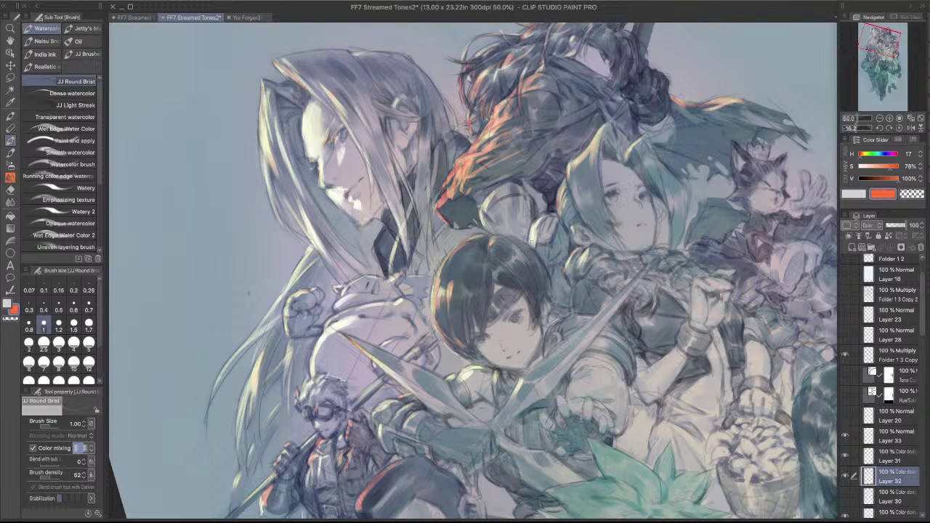
{"action": "left_click_drag", "start_coordinate": [629, 228], "coordinate": [608, 337]}
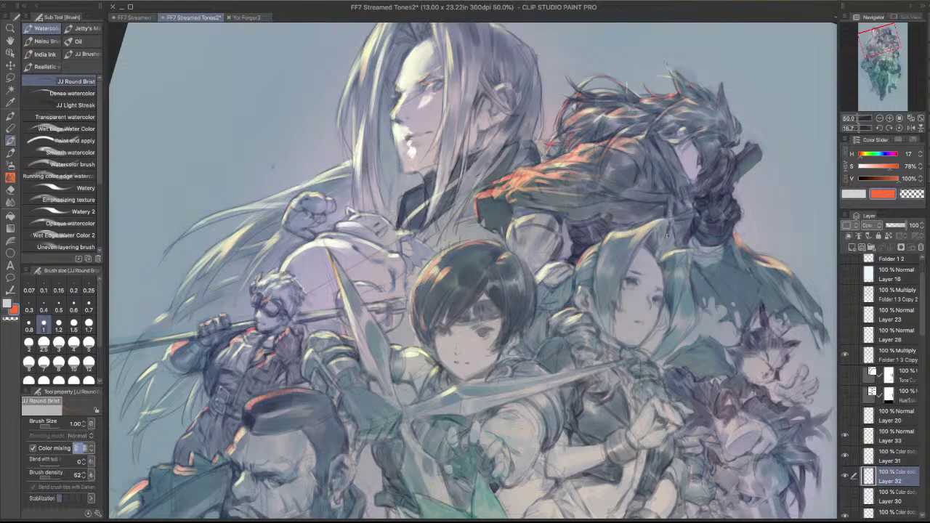
{"action": "key", "text": "bracketleft"}
{"action": "key", "text": "bracketleft"}
{"action": "key", "text": "bracketleft"}
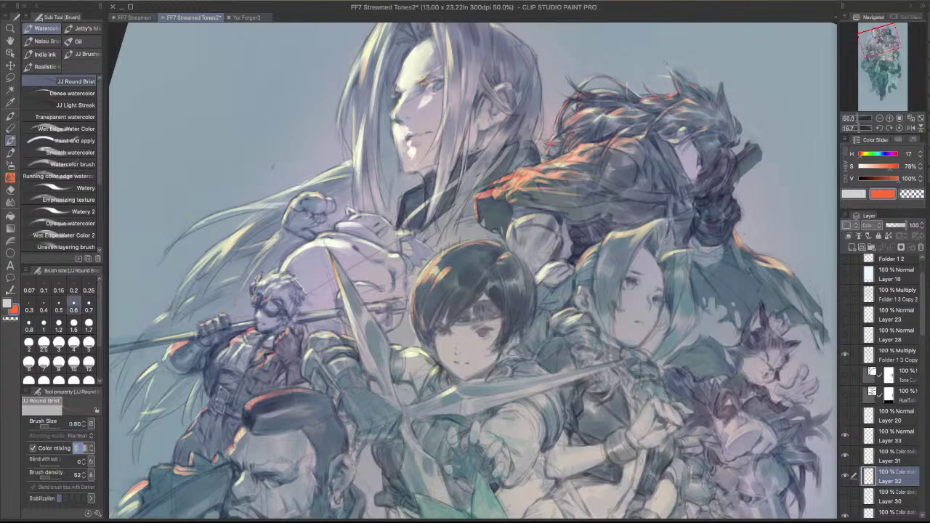
{"action": "left_click_drag", "start_coordinate": [521, 305], "coordinate": [614, 270]}
{"action": "key", "text": "bracketright"}
{"action": "key", "text": "bracketright"}
{"action": "key", "text": "bracketright"}
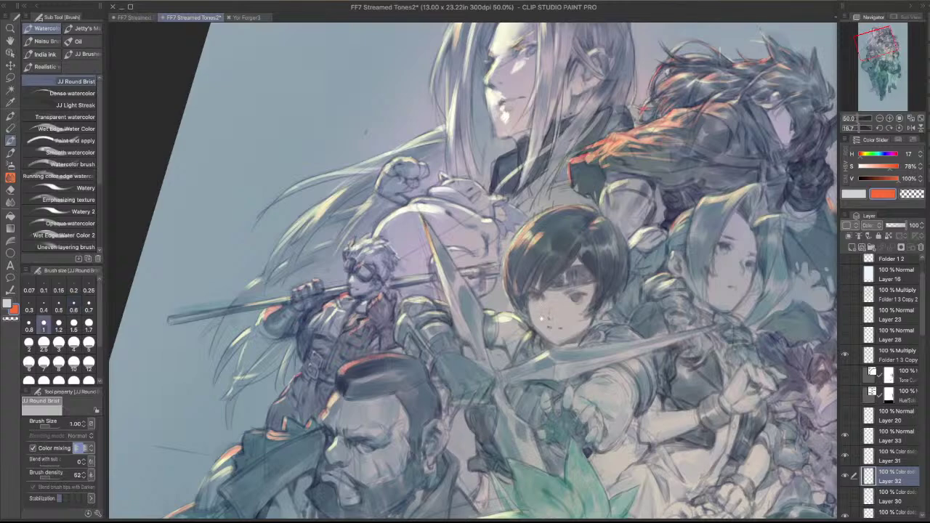
{"action": "left_click_drag", "start_coordinate": [541, 318], "coordinate": [629, 176]}
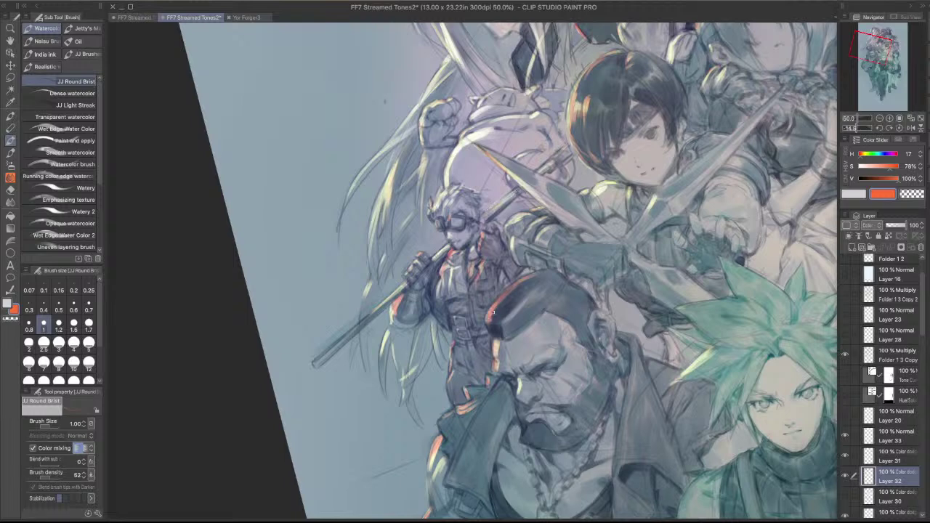
- Try adding and erasing orange rim light along the front edge of the bearded man's hair
{"action": "left_click_drag", "start_coordinate": [493, 312], "coordinate": [485, 317]}
{"action": "key", "text": "super+z"}
{"action": "key", "text": "c"}
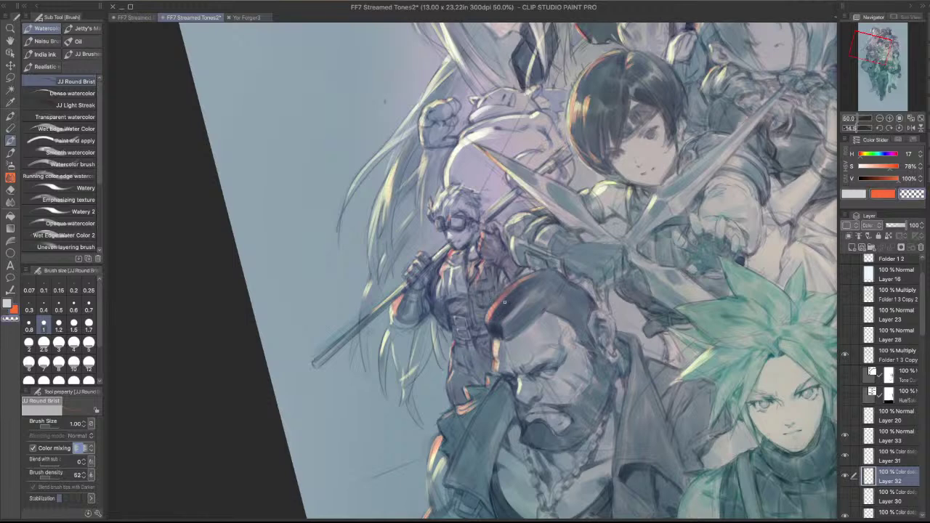
{"action": "left_click_drag", "start_coordinate": [491, 316], "coordinate": [502, 297]}
{"action": "key", "text": "super+z"}
{"action": "key", "text": "bracketright"}
{"action": "key", "text": "bracketright"}
{"action": "key", "text": "bracketright"}
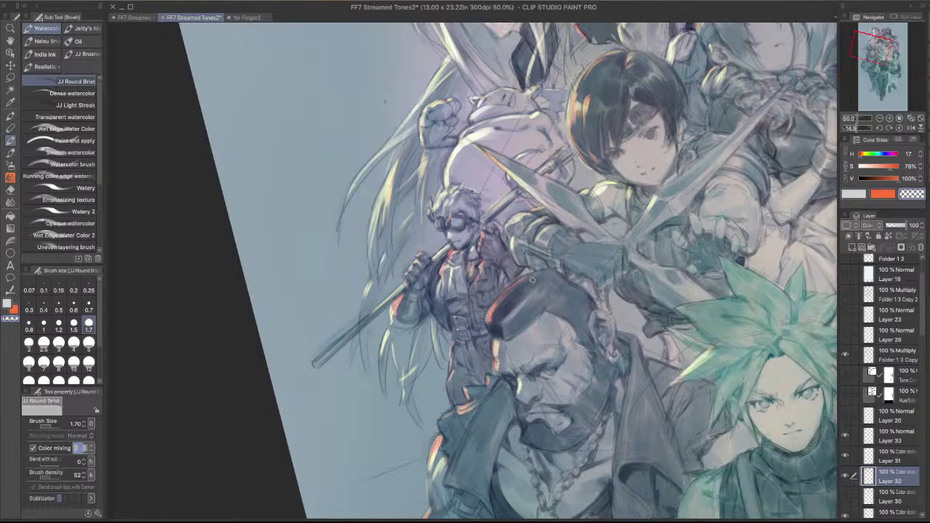
{"action": "key", "text": "c"}
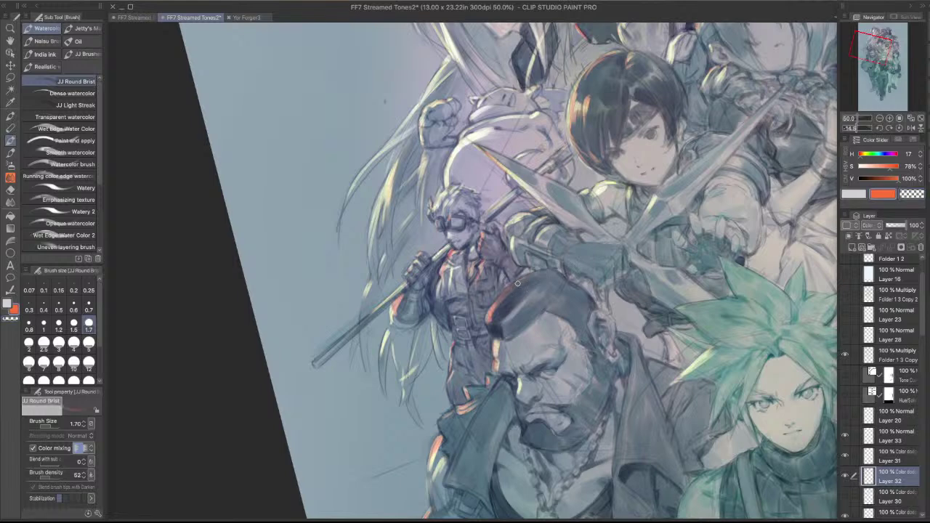
- Set the brush size to 1 and paint an orange rim light on the outer elbow of the goggled man
{"action": "key", "text": "bracketleft"}
{"action": "key", "text": "bracketleft"}
{"action": "key", "text": "bracketleft"}
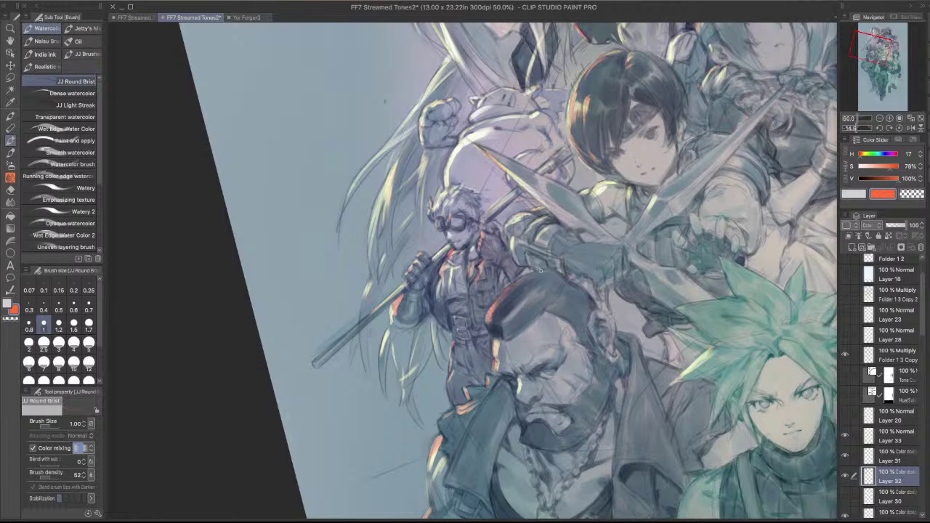
{"action": "left_click_drag", "start_coordinate": [396, 325], "coordinate": [392, 315]}
- Paint an orange rim light along the upper edge of the bearded man's jacket collar, redoing the first stroke
{"action": "left_click_drag", "start_coordinate": [537, 304], "coordinate": [557, 222]}
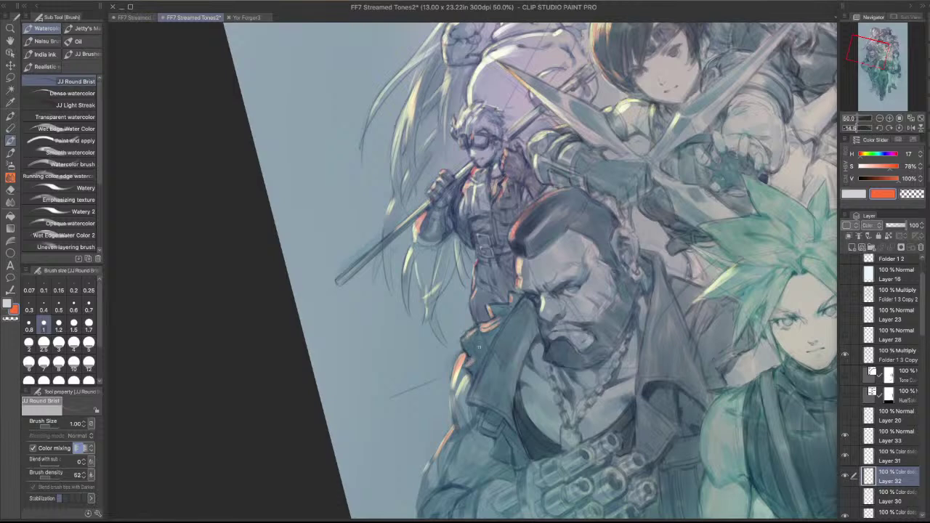
{"action": "left_click_drag", "start_coordinate": [519, 298], "coordinate": [491, 347]}
{"action": "key", "text": "super+z"}
{"action": "left_click_drag", "start_coordinate": [519, 300], "coordinate": [491, 348]}
{"action": "left_click_drag", "start_coordinate": [517, 306], "coordinate": [493, 346]}
- Examine the rim lighting across the whole group, then closely around the bearded man and the short-haired girl
{"action": "mouse_move", "coordinate": [694, 231]}
{"action": "left_mouse_down"}
{"action": "mouse_move", "coordinate": [678, 276]}
{"action": "mouse_move", "coordinate": [634, 245]}
{"action": "mouse_move", "coordinate": [591, 240]}
{"action": "mouse_move", "coordinate": [600, 299]}
{"action": "left_mouse_up"}
{"action": "left_click_drag", "start_coordinate": [590, 263], "coordinate": [550, 266]}
{"action": "left_click_drag", "start_coordinate": [628, 447], "coordinate": [692, 355]}
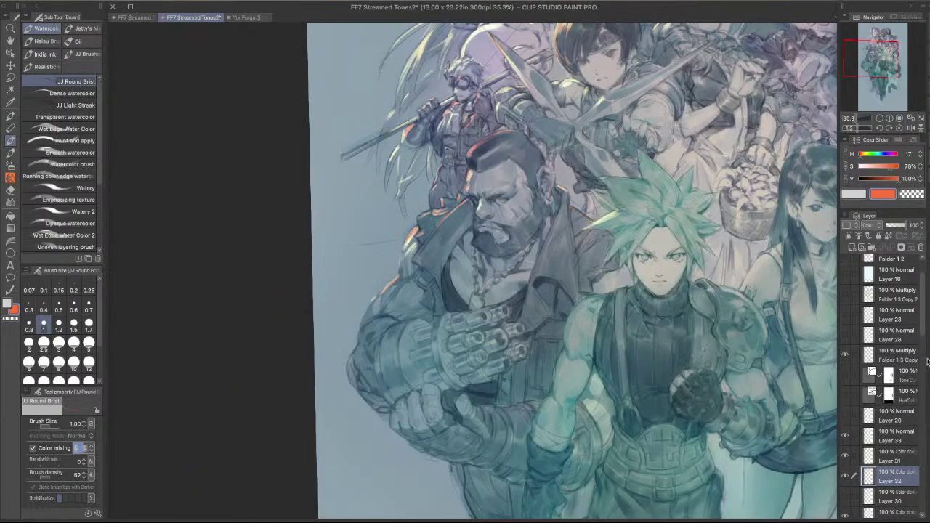
{"action": "left_click_drag", "start_coordinate": [922, 335], "coordinate": [922, 296]}
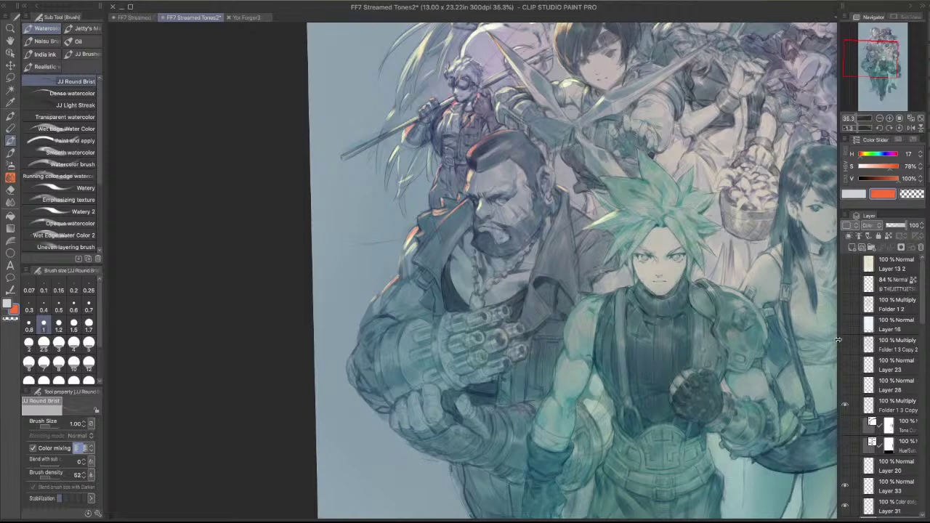
{"action": "left_click_drag", "start_coordinate": [747, 340], "coordinate": [664, 367]}
{"action": "scroll", "coordinate": [664, 365], "scroll_direction": "down", "scroll_amount": 2}
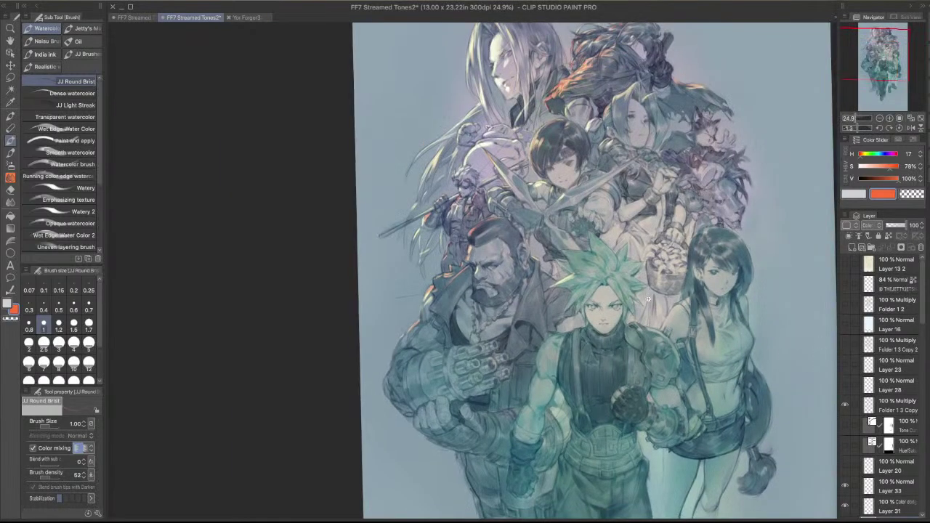
{"action": "left_click_drag", "start_coordinate": [736, 342], "coordinate": [739, 393]}
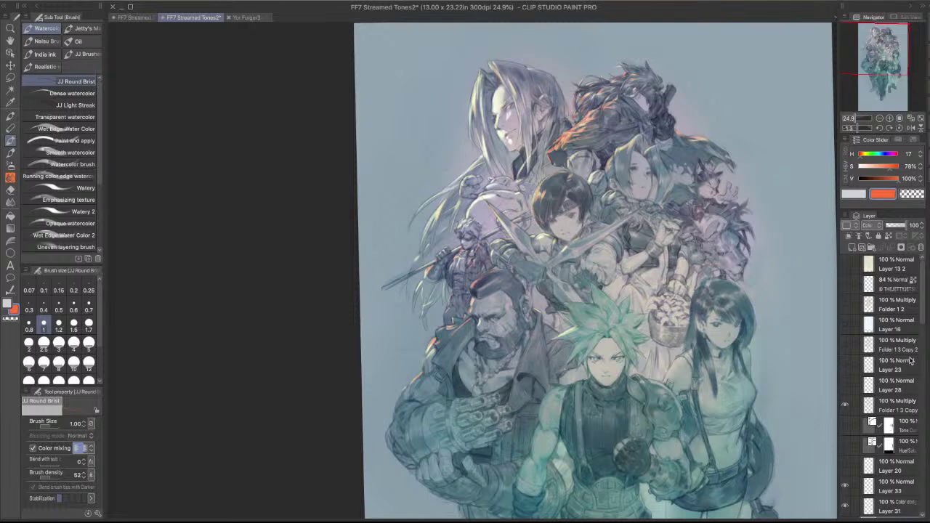
{"action": "scroll", "coordinate": [563, 288], "scroll_direction": "up", "scroll_amount": 4}
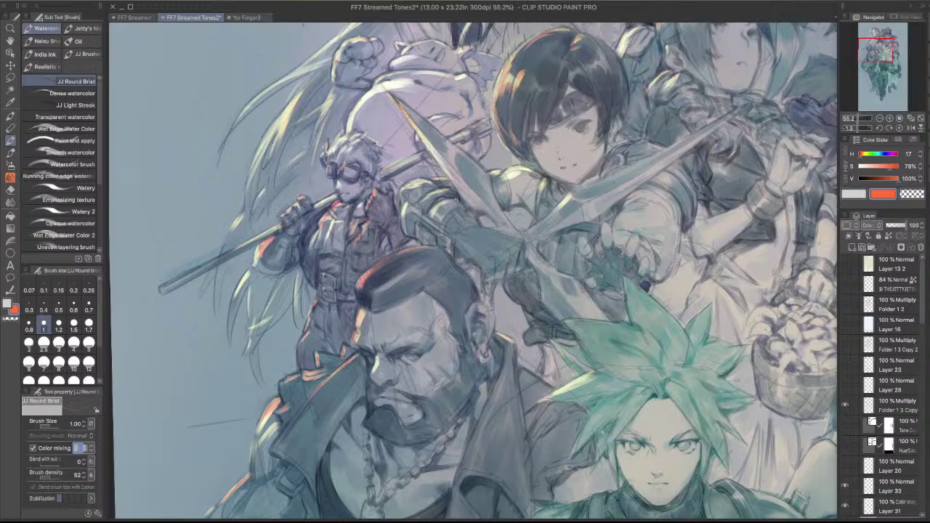
{"action": "mouse_move", "coordinate": [436, 203]}
{"action": "left_mouse_down"}
{"action": "mouse_move", "coordinate": [451, 210]}
{"action": "mouse_move", "coordinate": [409, 185]}
{"action": "left_mouse_up"}
{"action": "left_click_drag", "start_coordinate": [551, 274], "coordinate": [557, 339]}
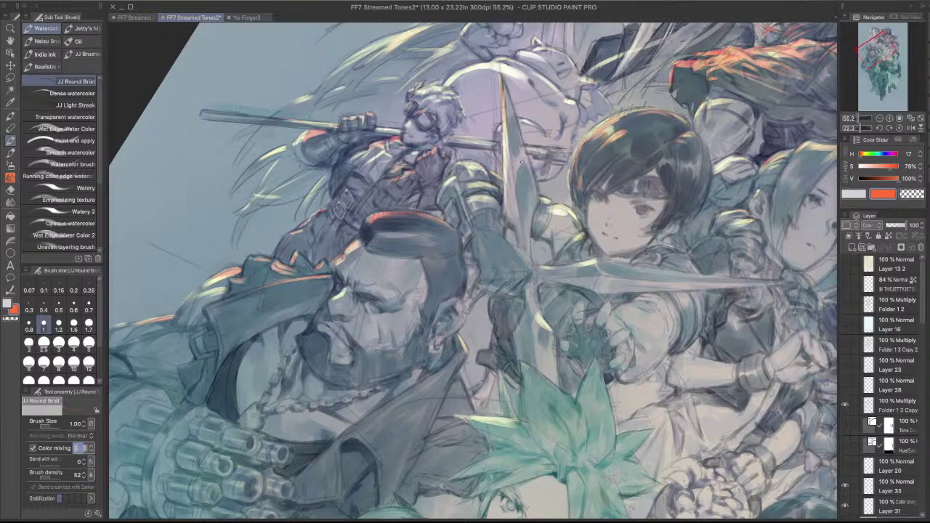
{"action": "scroll", "coordinate": [522, 162], "scroll_direction": "down", "scroll_amount": 4}
{"action": "left_click_drag", "start_coordinate": [522, 162], "coordinate": [431, 182]}
{"action": "scroll", "coordinate": [597, 225], "scroll_direction": "up", "scroll_amount": 1}
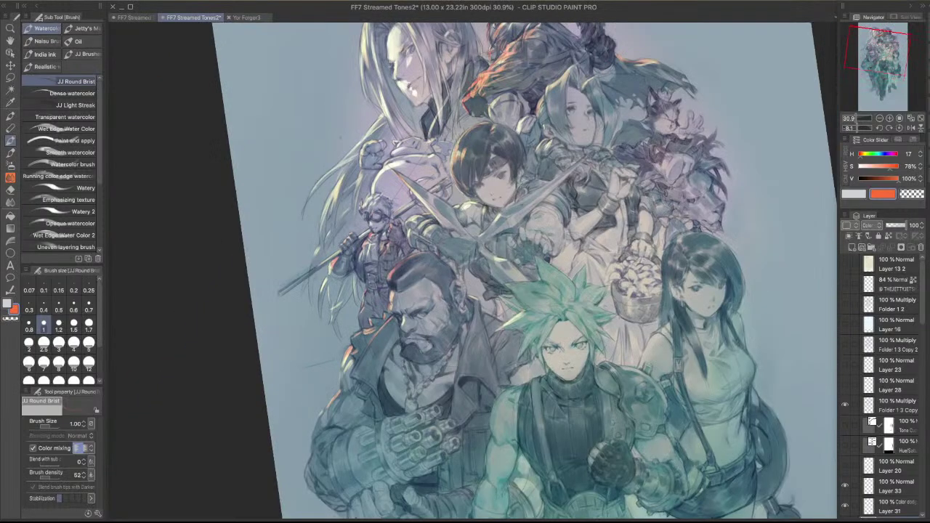
- Paint a rim-light highlight along the short-haired girl's blade that points toward the basket-carrying woman, redoing strokes until the edge is clean
{"action": "scroll", "coordinate": [580, 169], "scroll_direction": "up", "scroll_amount": 5}
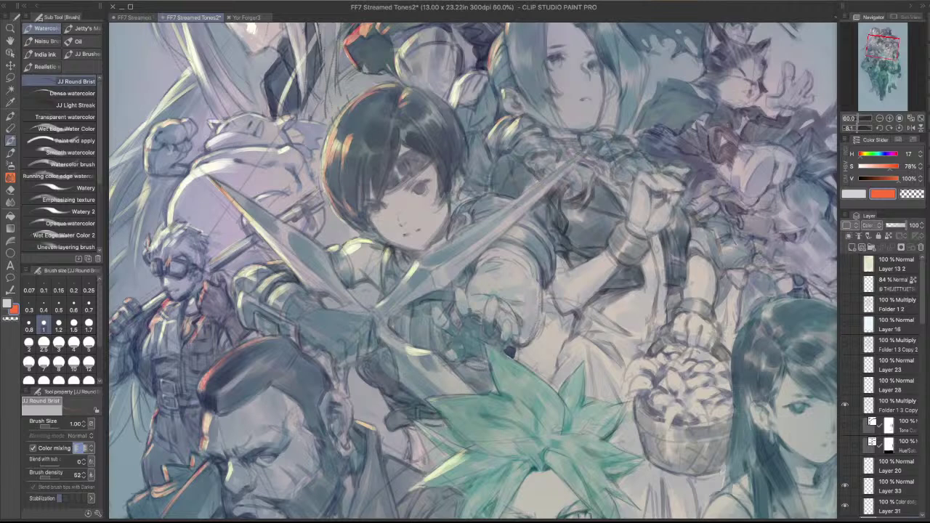
{"action": "left_click_drag", "start_coordinate": [584, 152], "coordinate": [541, 185]}
{"action": "key", "text": "super+z"}
{"action": "left_click_drag", "start_coordinate": [585, 154], "coordinate": [493, 219]}
{"action": "key", "text": "super+z"}
{"action": "left_click_drag", "start_coordinate": [589, 149], "coordinate": [526, 198]}
{"action": "key", "text": "super+z"}
{"action": "key", "text": "super+z"}
{"action": "key", "text": "super+z"}
{"action": "left_click_drag", "start_coordinate": [584, 153], "coordinate": [528, 197]}
{"action": "left_click_drag", "start_coordinate": [580, 159], "coordinate": [510, 208]}
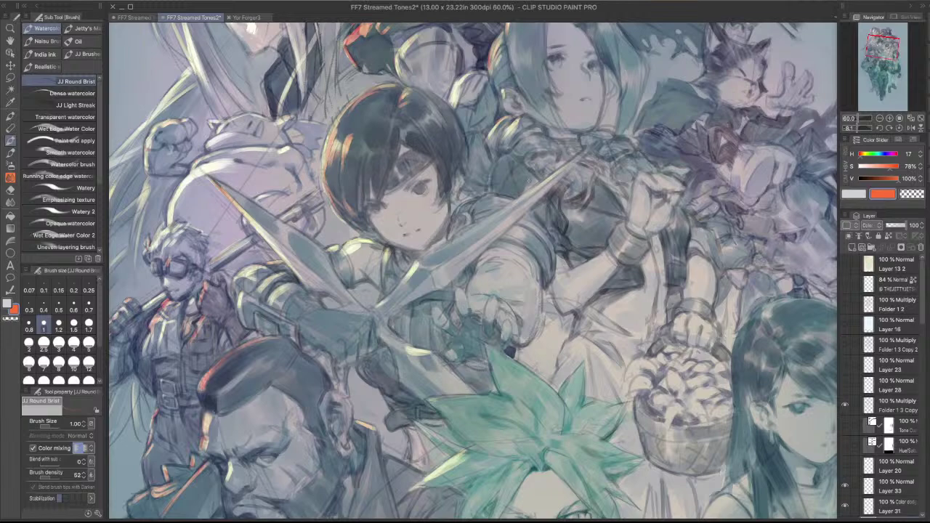
- View the artwork with the palettes hidden and bring the palettes back
{"action": "key", "text": "ctrl+0"}
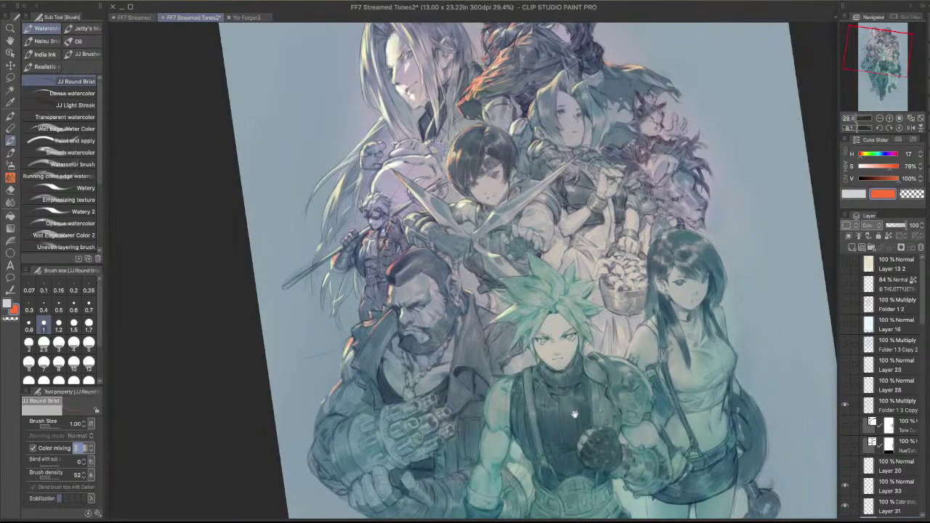
{"action": "scroll", "coordinate": [552, 88], "scroll_direction": "up", "scroll_amount": 2}
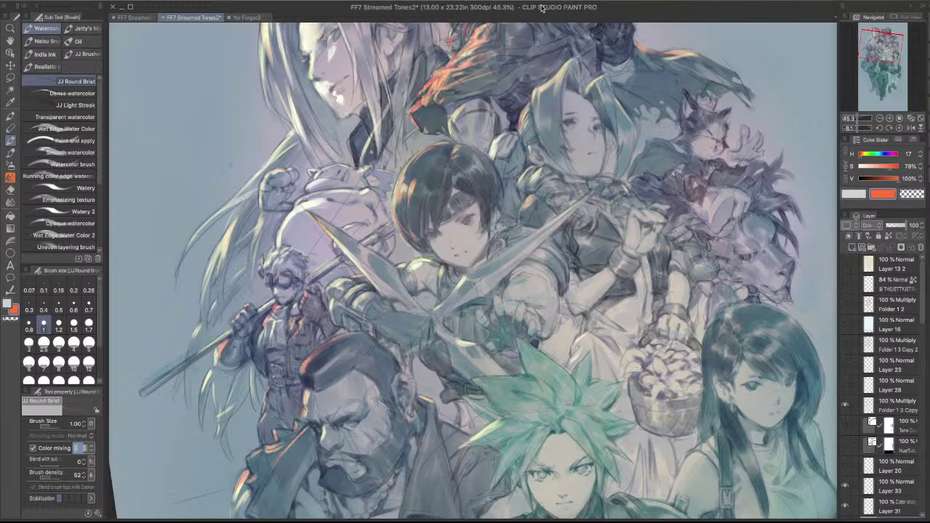
{"action": "key", "text": "Tab"}
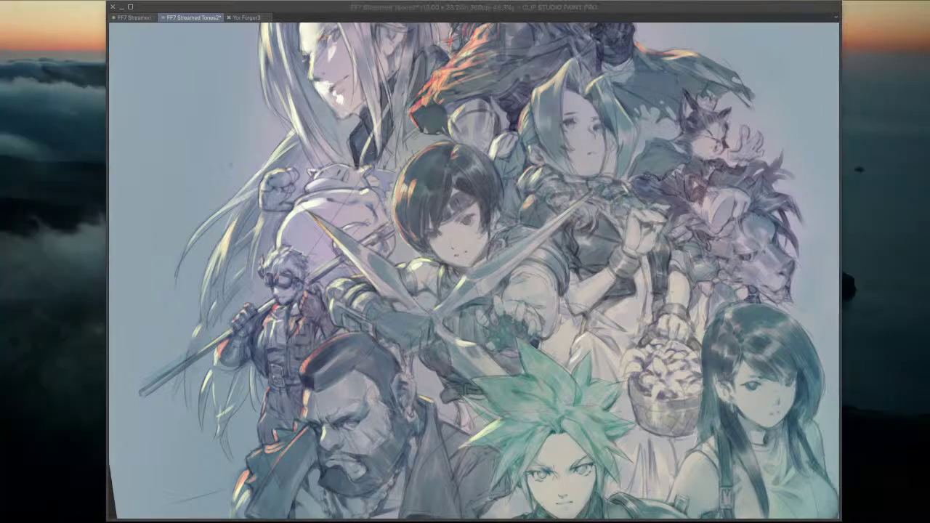
{"action": "key", "text": "Tab"}
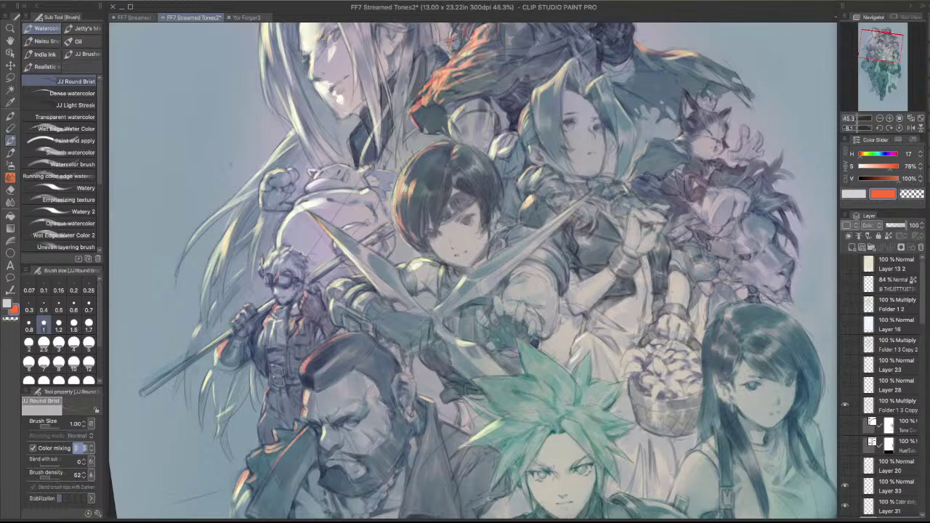
- Add a short orange touch to the small cat's raised paw
{"action": "left_click_drag", "start_coordinate": [697, 132], "coordinate": [669, 184]}
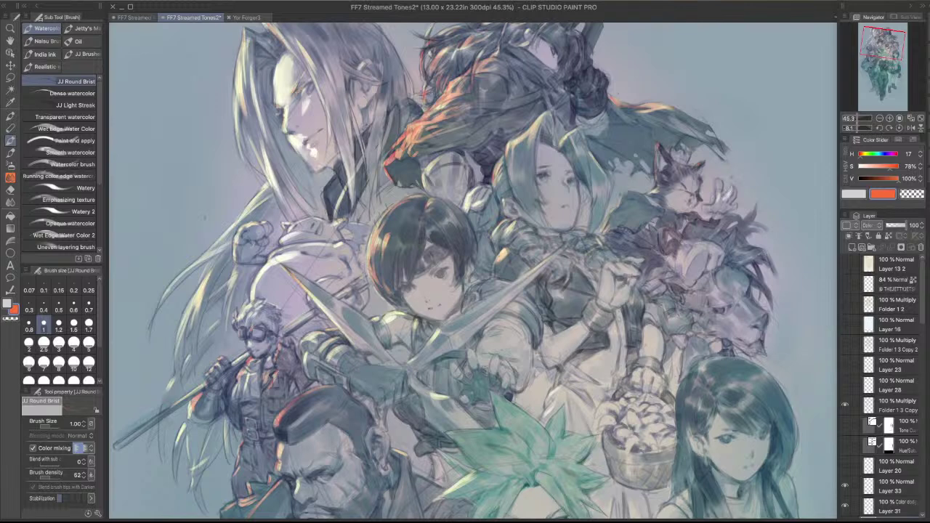
{"action": "left_click_drag", "start_coordinate": [720, 181], "coordinate": [716, 191]}
{"action": "left_click_drag", "start_coordinate": [537, 260], "coordinate": [681, 223]}
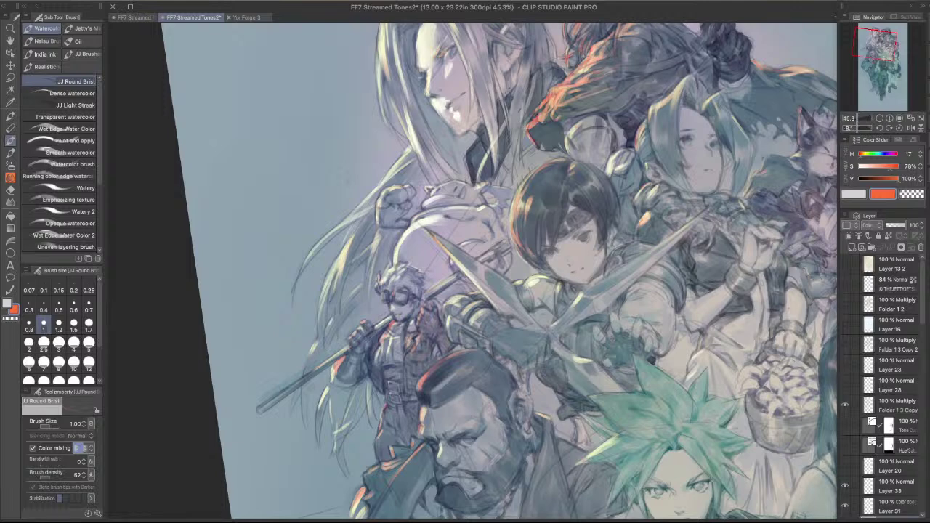
- Set the brush size to 1.5, try a stroke below the goggled man's elbow, and undo the latest strokes
{"action": "key", "text": "]"}
{"action": "key", "text": "]"}
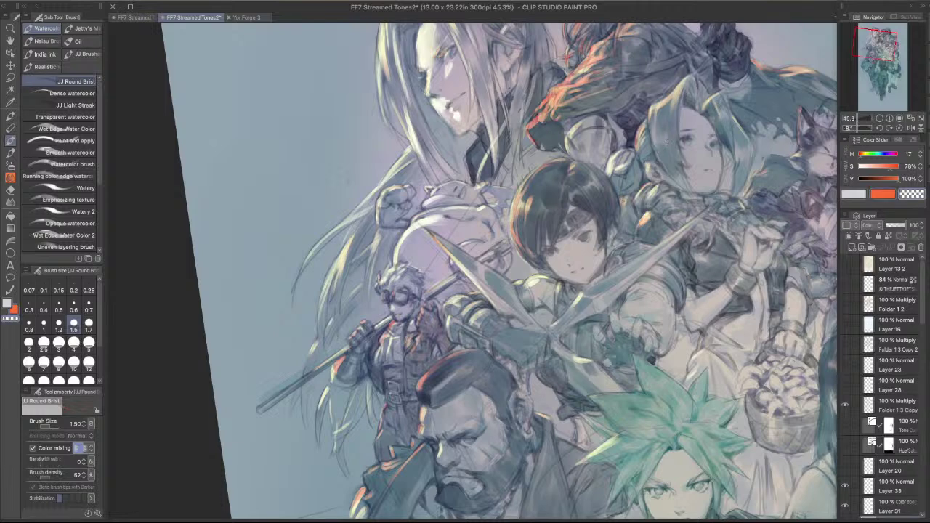
{"action": "left_click_drag", "start_coordinate": [488, 279], "coordinate": [647, 171]}
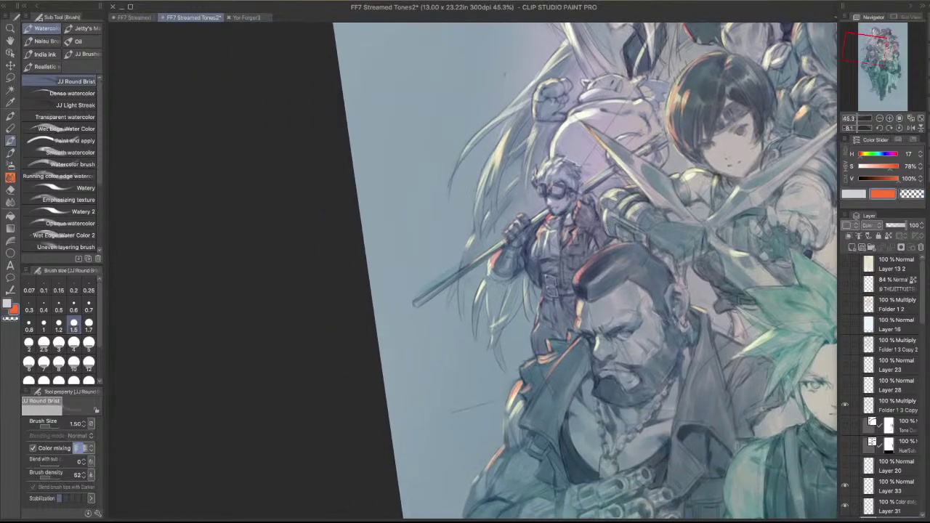
{"action": "left_click_drag", "start_coordinate": [512, 283], "coordinate": [507, 307]}
{"action": "key", "text": "super+z"}
{"action": "key", "text": "super+z"}
{"action": "key", "text": "super+z"}
{"action": "key", "text": "c"}
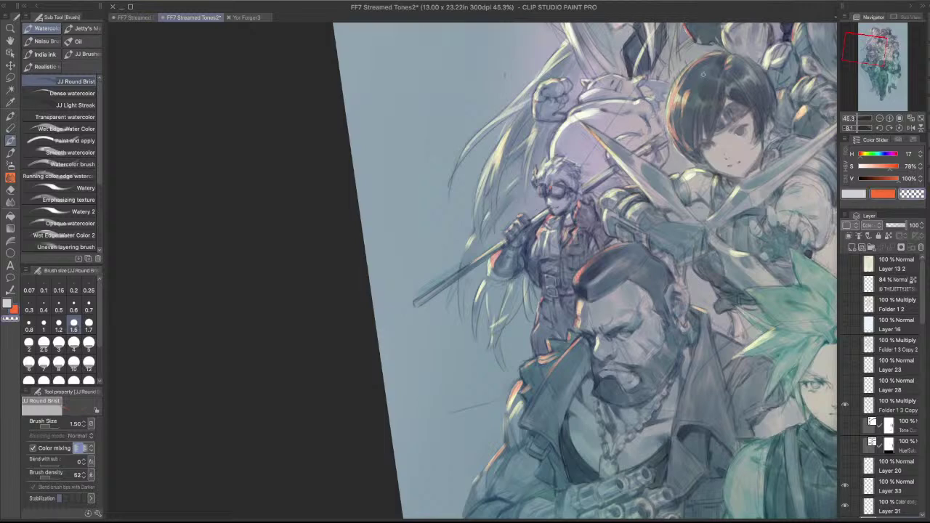
- Paint a bright rim light along the curved back of the plump creature above the goggled man, discarding the trial strokes
{"action": "left_click_drag", "start_coordinate": [554, 139], "coordinate": [579, 119]}
{"action": "key", "text": "super+z"}
{"action": "left_click_drag", "start_coordinate": [684, 125], "coordinate": [597, 48]}
{"action": "key", "text": "c"}
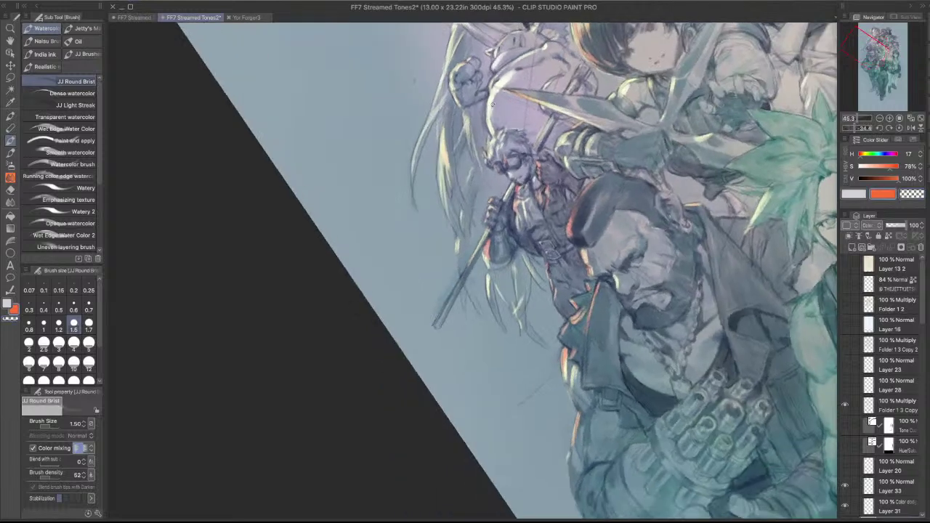
{"action": "left_click_drag", "start_coordinate": [500, 97], "coordinate": [517, 76]}
{"action": "key", "text": "super+z"}
{"action": "key", "text": "super+z"}
{"action": "left_click_drag", "start_coordinate": [491, 113], "coordinate": [528, 57]}
- Set the JJ Round Brist brush size to 0.8, also trying it at 1.2
{"action": "left_click_drag", "start_coordinate": [636, 152], "coordinate": [674, 289]}
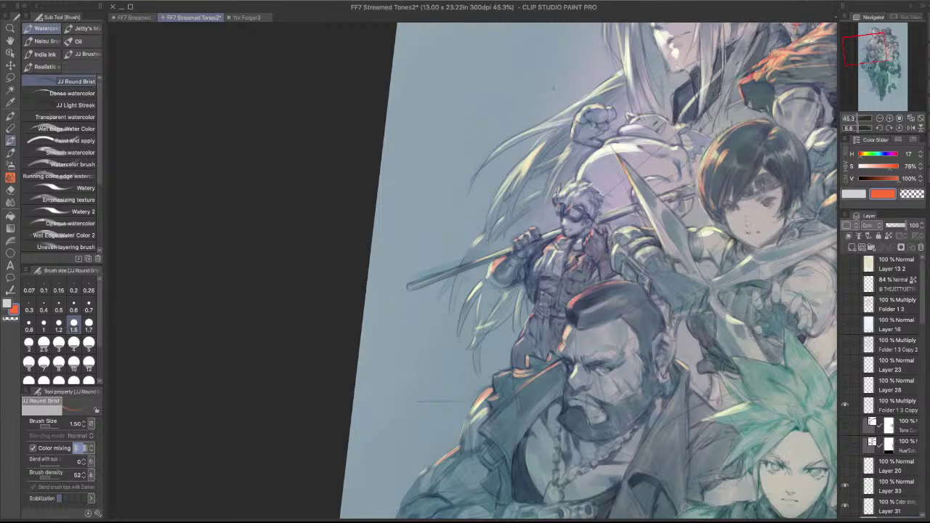
{"action": "key", "text": "bracketleft"}
{"action": "key", "text": "bracketleft"}
{"action": "key", "text": "bracketleft"}
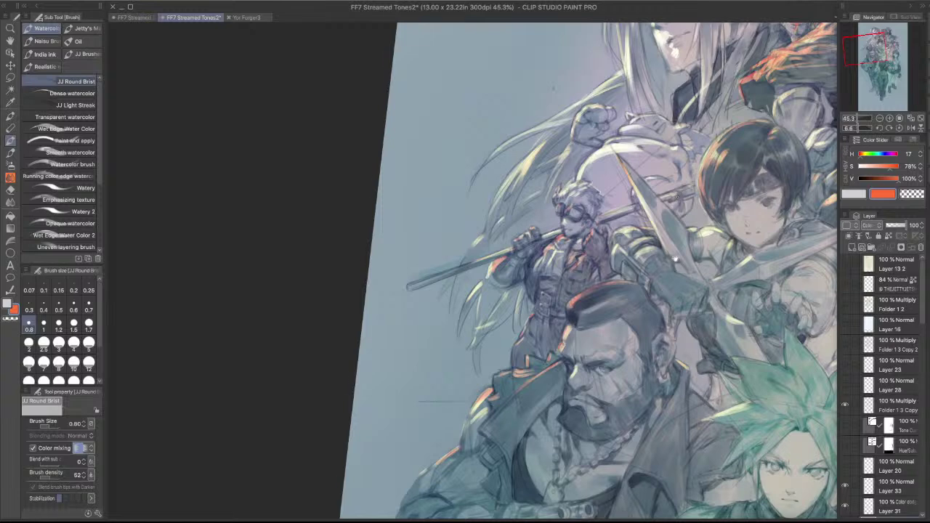
{"action": "left_click_drag", "start_coordinate": [676, 259], "coordinate": [503, 247]}
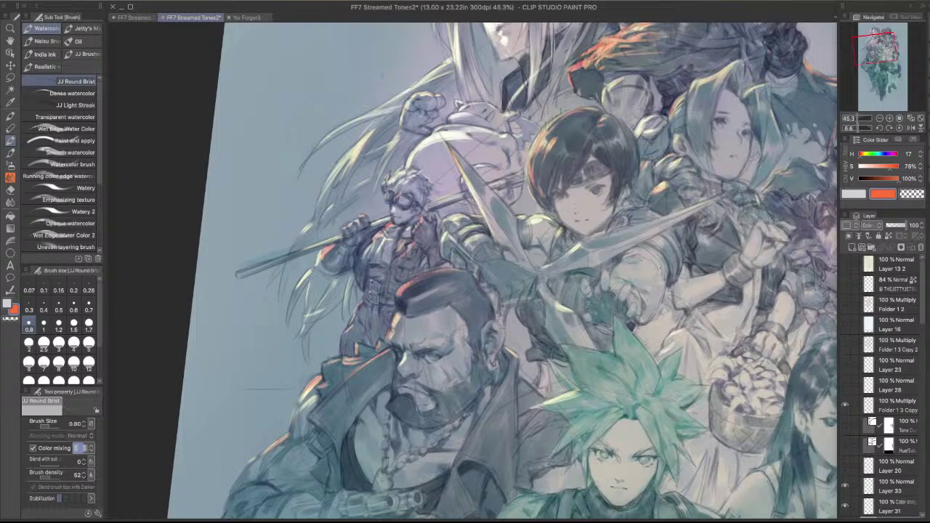
{"action": "left_click_drag", "start_coordinate": [596, 314], "coordinate": [603, 288]}
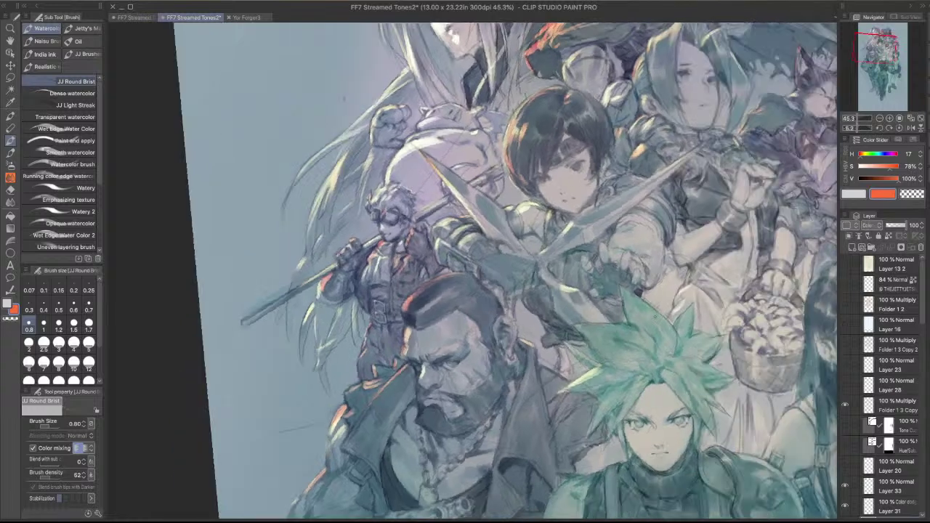
{"action": "key", "text": "]"}
{"action": "key", "text": "]"}
{"action": "key", "text": "]"}
{"action": "key", "text": "]"}
{"action": "key", "text": "["}
{"action": "key", "text": "["}
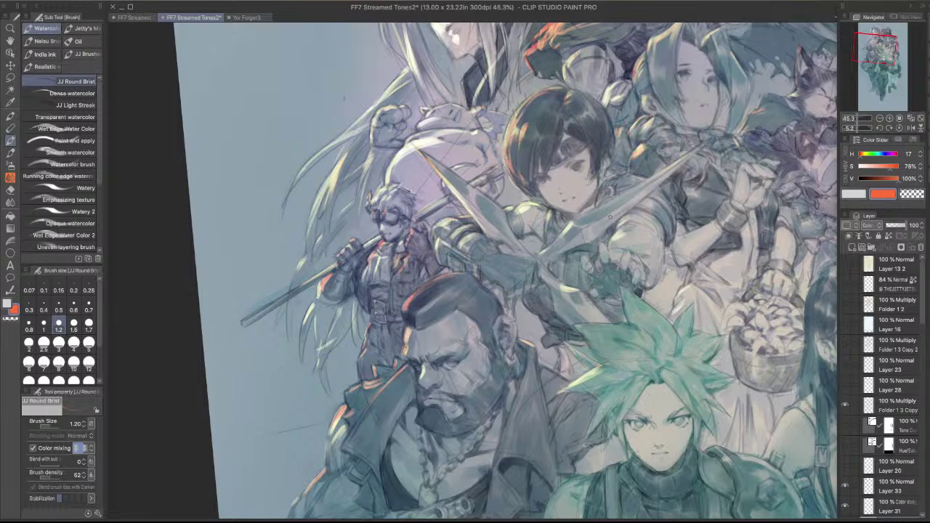
{"action": "key", "text": "bracketleft"}
{"action": "key", "text": "bracketleft"}
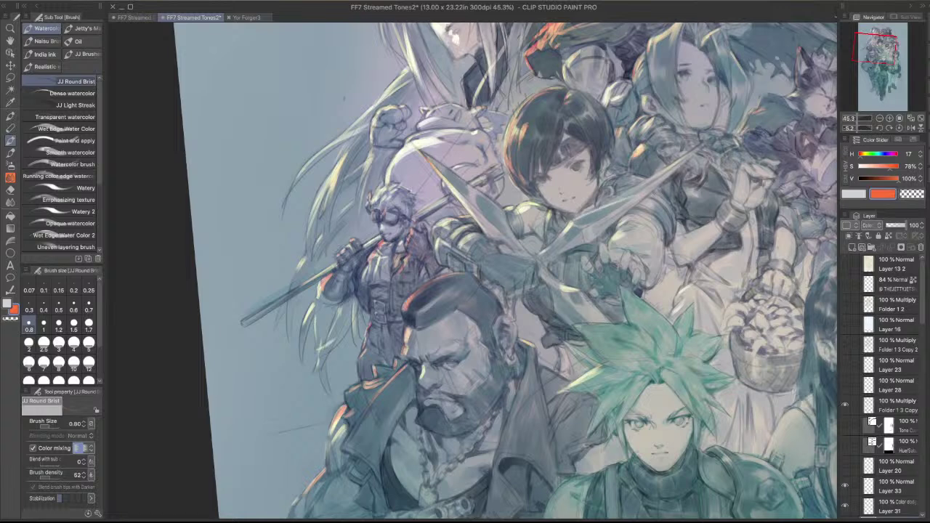
- Enlarge the round bristle brush to 1.5 and paint a pale highlight on the plump creature's lower arm beside the pole
{"action": "scroll", "coordinate": [634, 184], "scroll_direction": "up", "scroll_amount": 2}
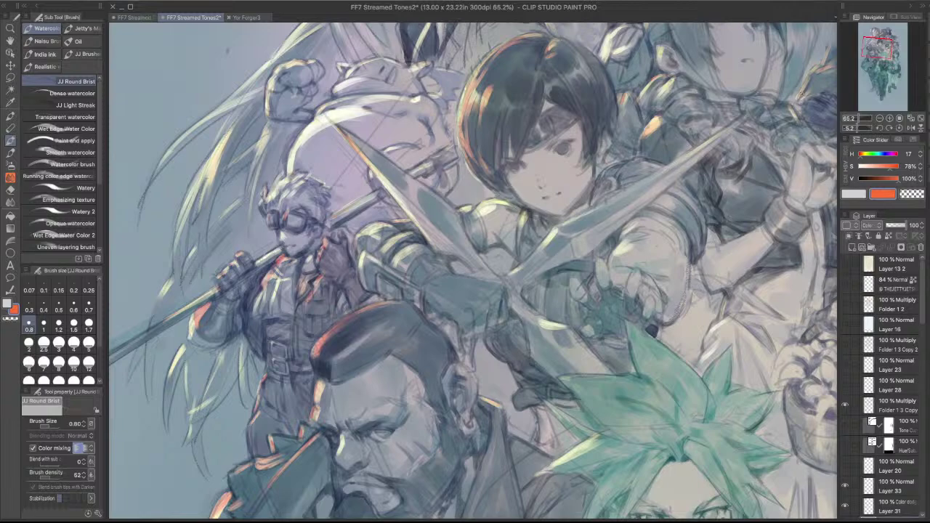
{"action": "scroll", "coordinate": [658, 171], "scroll_direction": "down", "scroll_amount": 3}
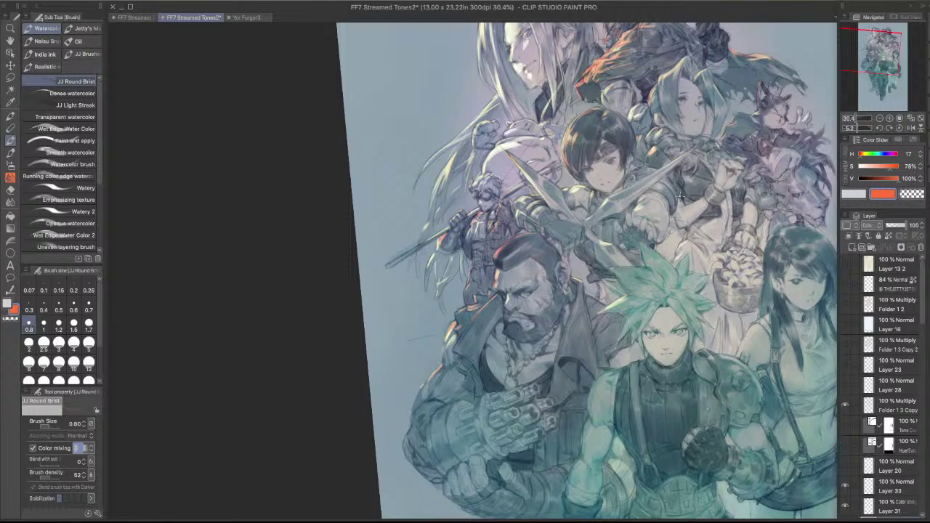
{"action": "scroll", "coordinate": [548, 147], "scroll_direction": "up", "scroll_amount": 3}
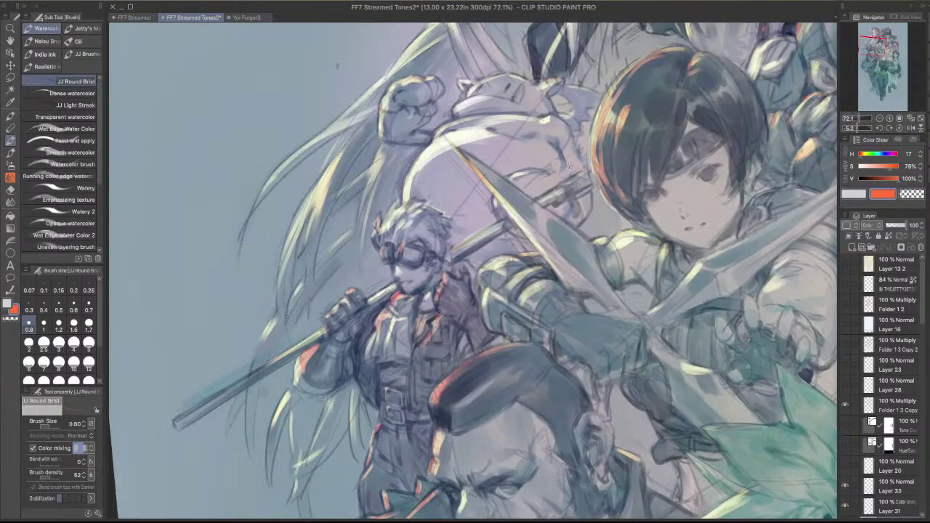
{"action": "key", "text": "bracketright"}
{"action": "key", "text": "bracketright"}
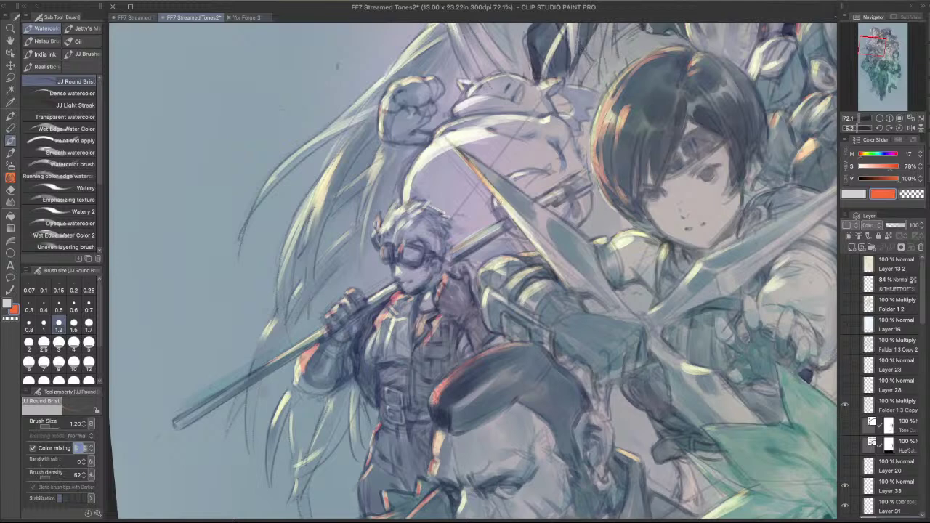
{"action": "key", "text": "bracketright"}
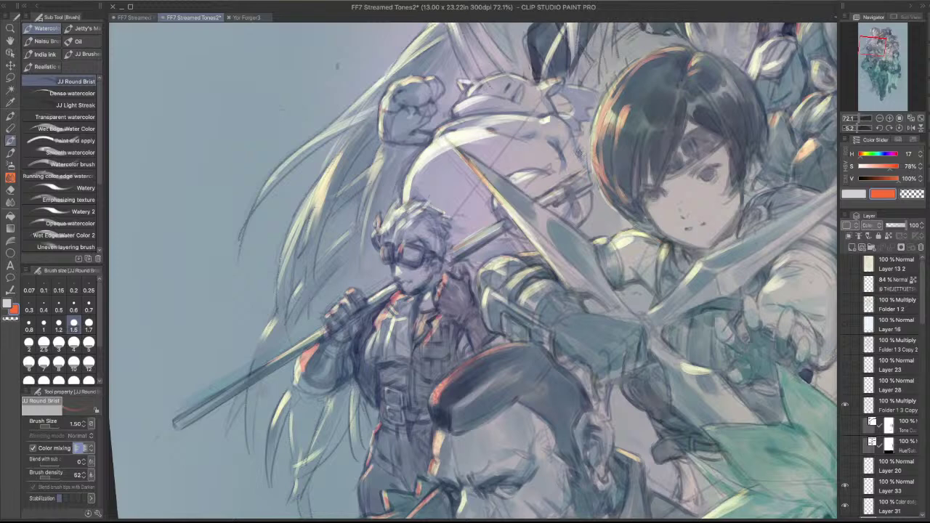
- Reduce the JJ Round Brist brush size to 0.5 for fine touches around the plump creature
{"action": "key", "text": "bracketleft"}
{"action": "key", "text": "bracketleft"}
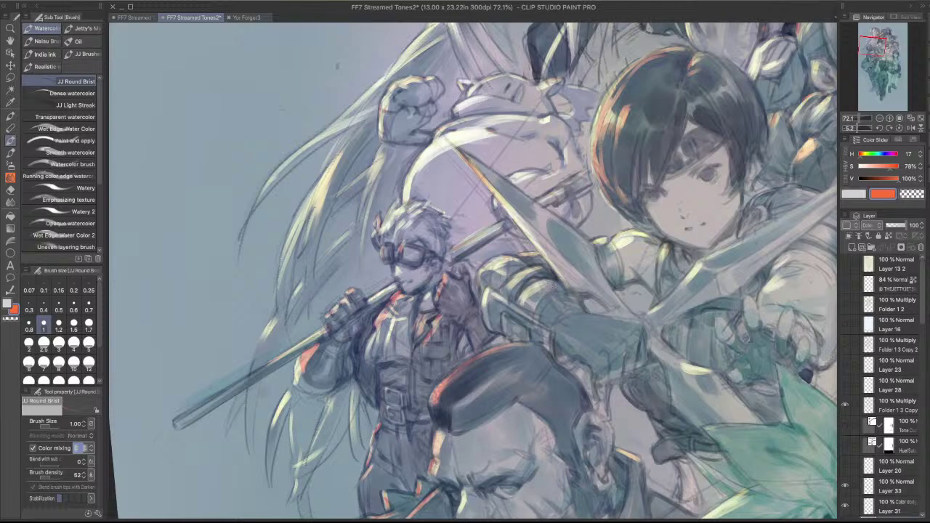
{"action": "left_click", "coordinate": [89, 303]}
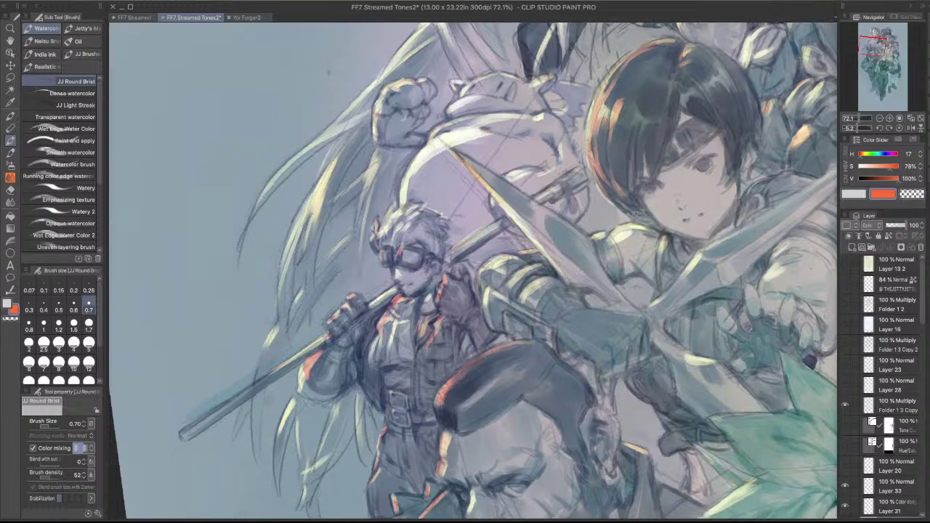
{"action": "left_click_drag", "start_coordinate": [636, 213], "coordinate": [514, 186]}
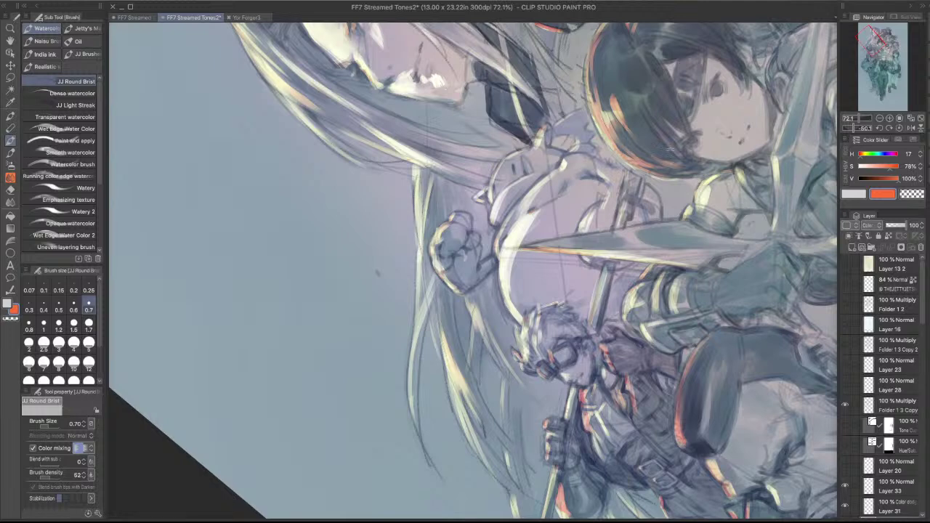
{"action": "left_click_drag", "start_coordinate": [671, 149], "coordinate": [685, 176]}
{"action": "left_click_drag", "start_coordinate": [540, 177], "coordinate": [538, 167]}
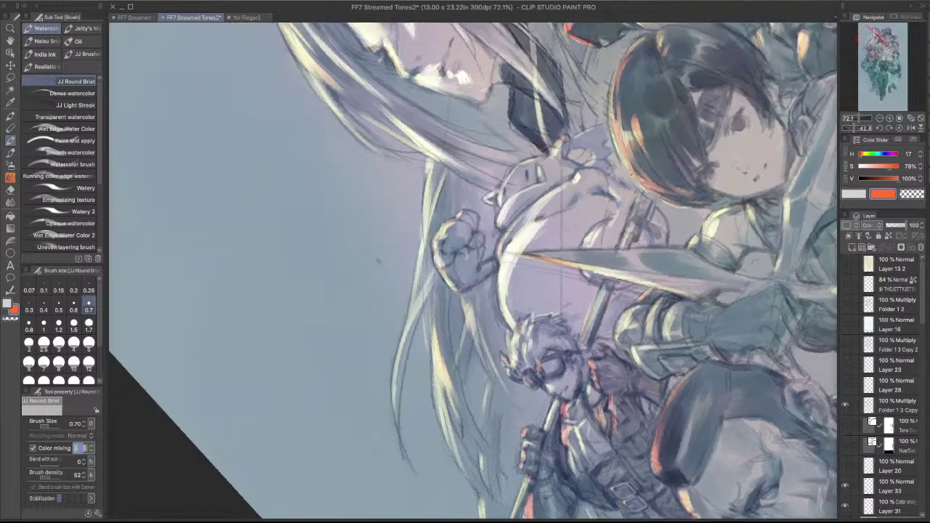
{"action": "left_click_drag", "start_coordinate": [631, 175], "coordinate": [649, 329]}
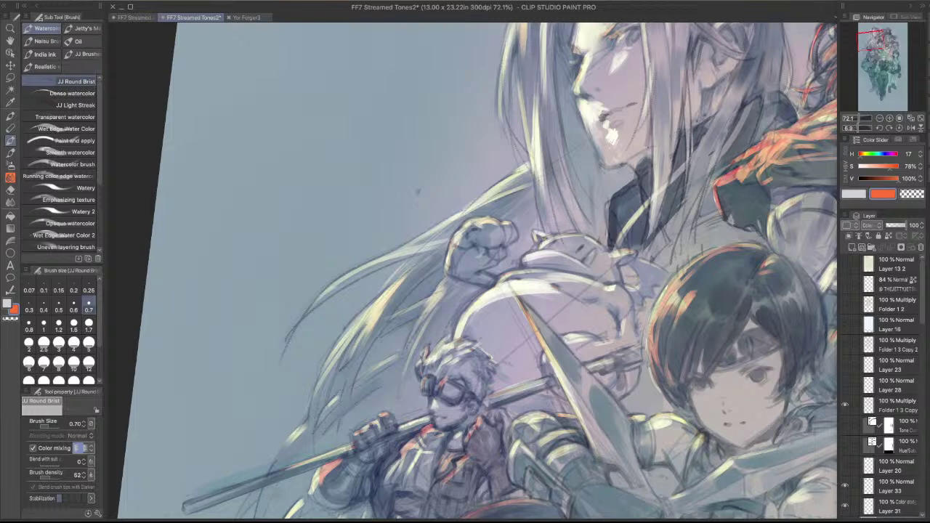
{"action": "key", "text": "bracketleft"}
{"action": "key", "text": "bracketleft"}
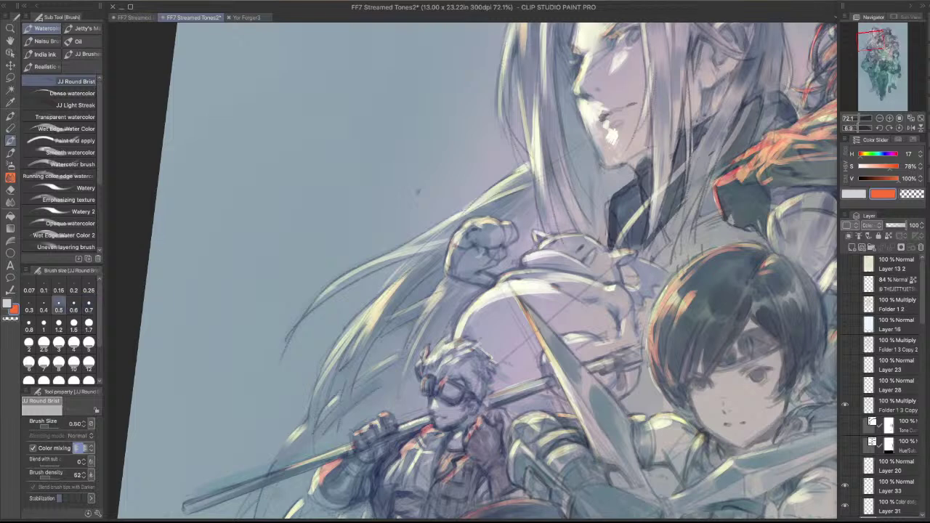
- Try the Turnip pen, JJ Round Brist Ink, Dense watercolor and Transparent watercolor, settling on the JJ Brush at size 1.2
{"action": "key", "text": "p"}
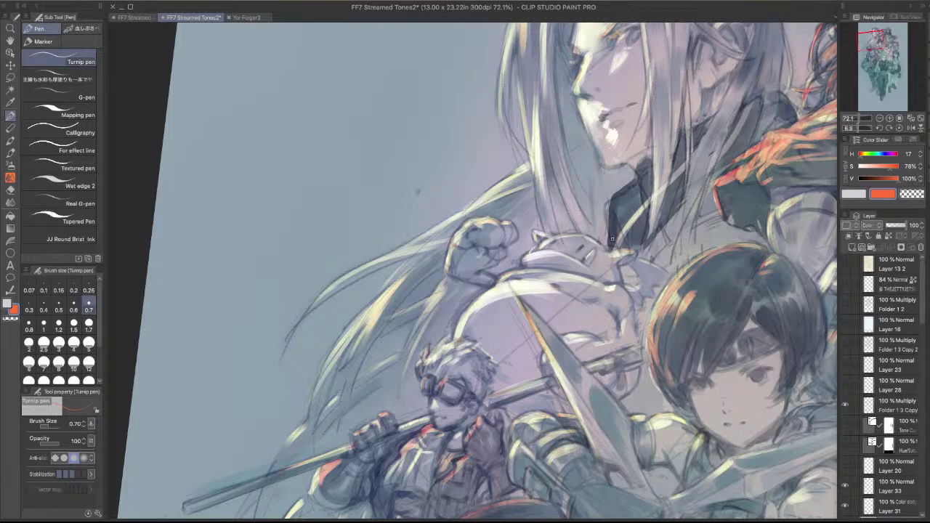
{"action": "scroll", "coordinate": [615, 240], "scroll_direction": "down", "scroll_amount": 3}
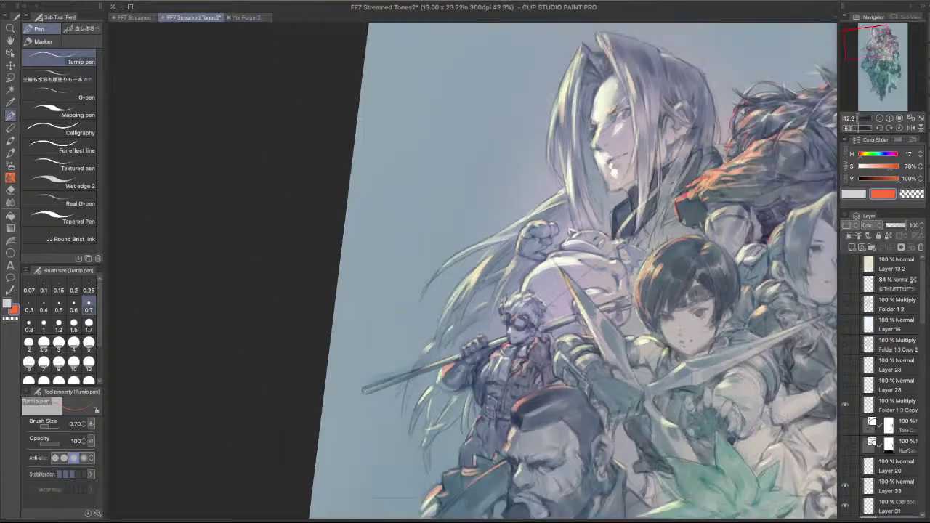
{"action": "key", "text": "comma"}
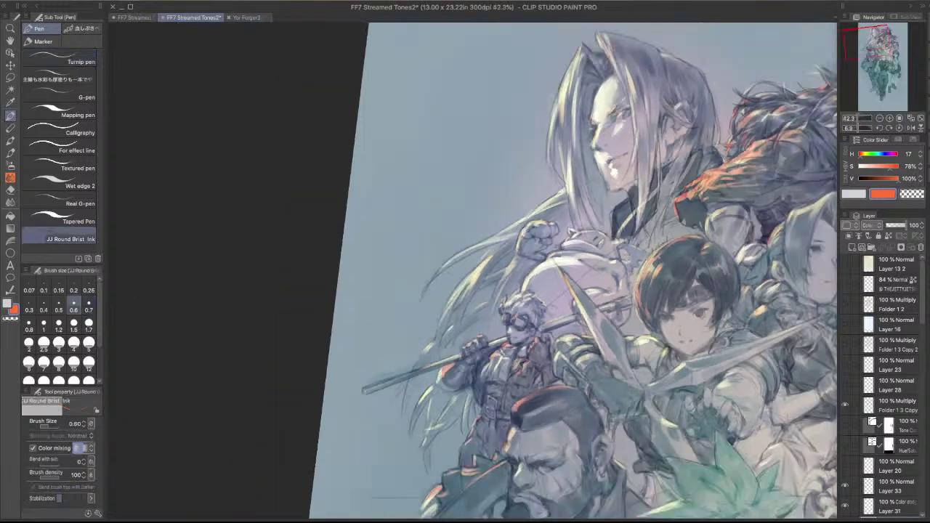
{"action": "key", "text": "b"}
{"action": "left_click", "coordinate": [73, 93]}
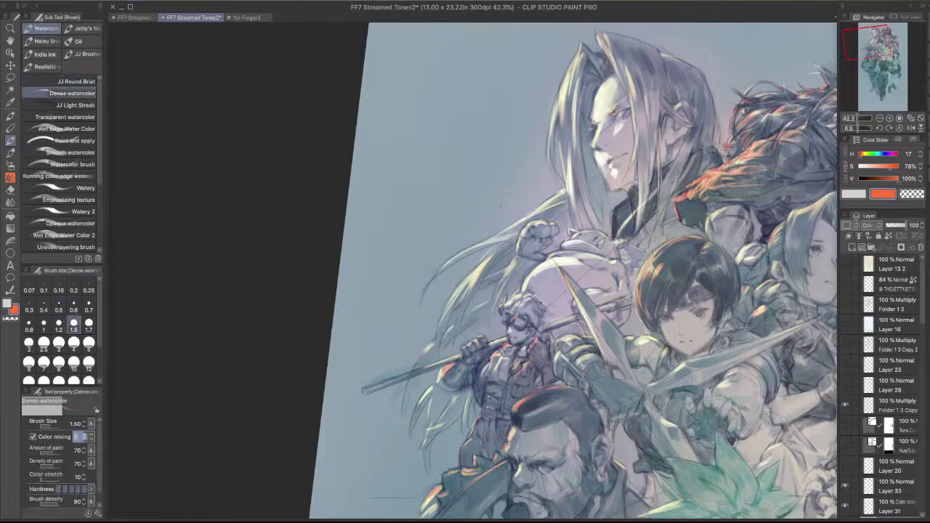
{"action": "left_click_drag", "start_coordinate": [673, 213], "coordinate": [658, 110]}
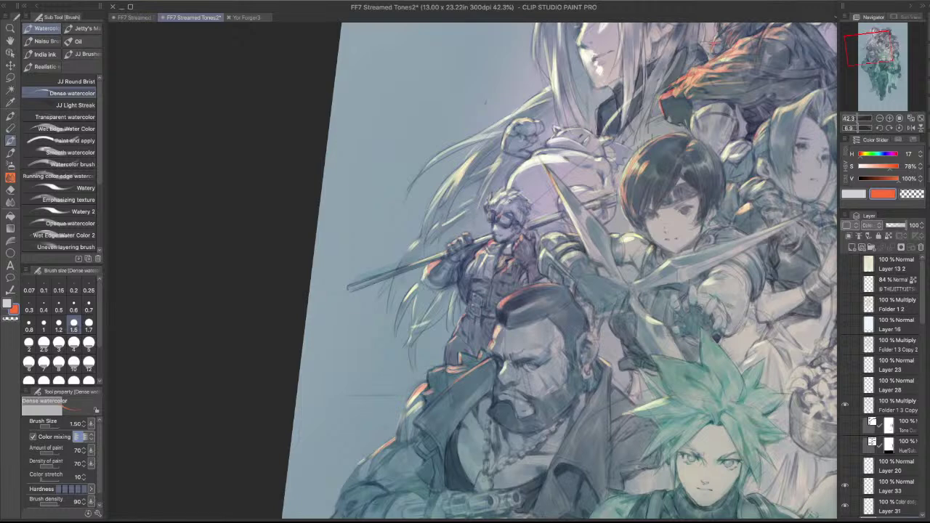
{"action": "key", "text": "period"}
{"action": "key", "text": "period"}
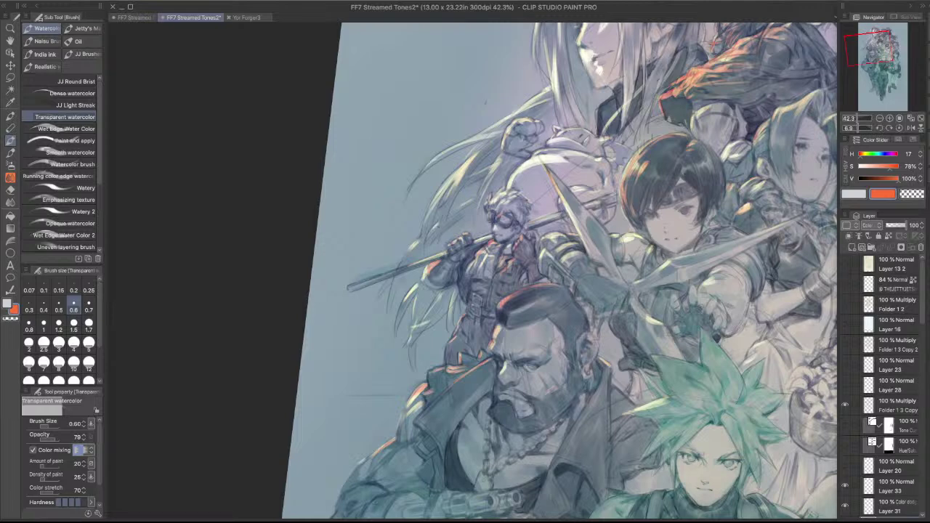
{"action": "key", "text": "b"}
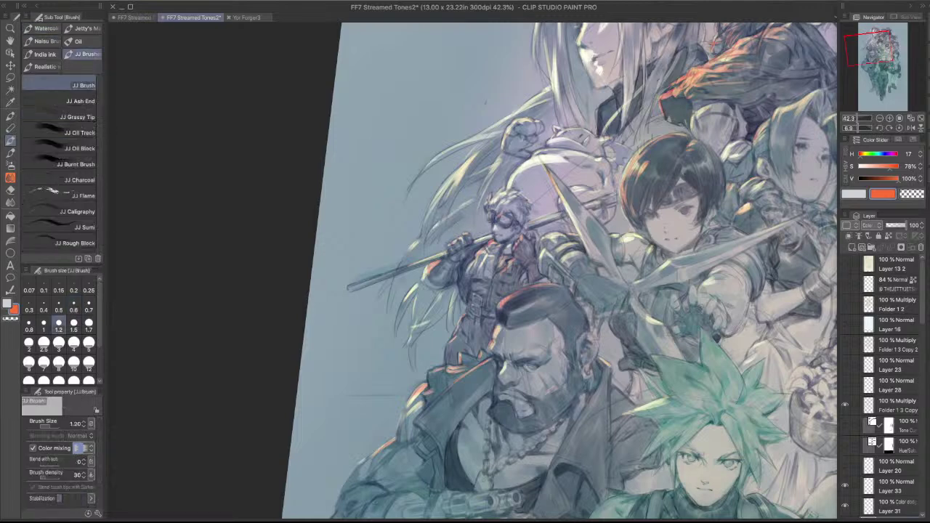
- Reduce the JJ Brush size to 1
{"action": "left_click_drag", "start_coordinate": [449, 223], "coordinate": [463, 209]}
{"action": "left_click_drag", "start_coordinate": [753, 294], "coordinate": [637, 364]}
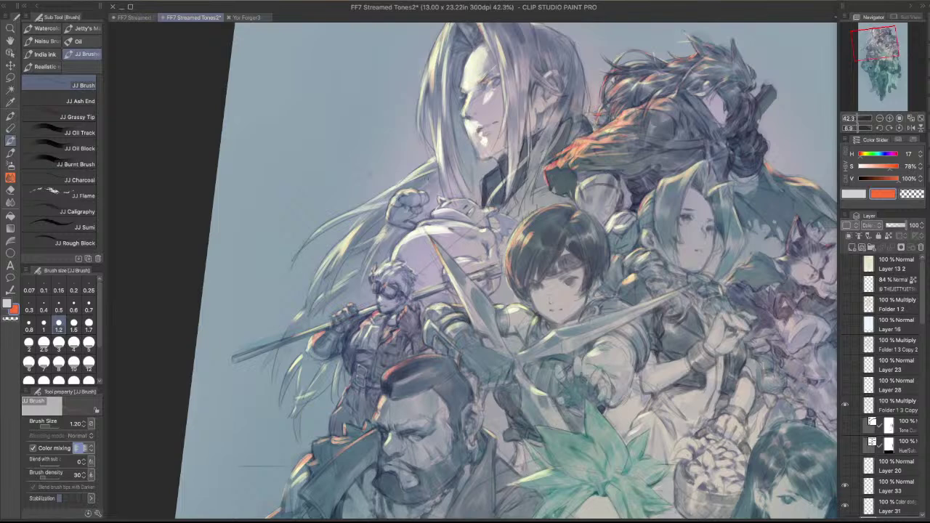
{"action": "scroll", "coordinate": [644, 362], "scroll_direction": "down", "scroll_amount": 3}
{"action": "scroll", "coordinate": [644, 362], "scroll_direction": "right", "scroll_amount": 3}
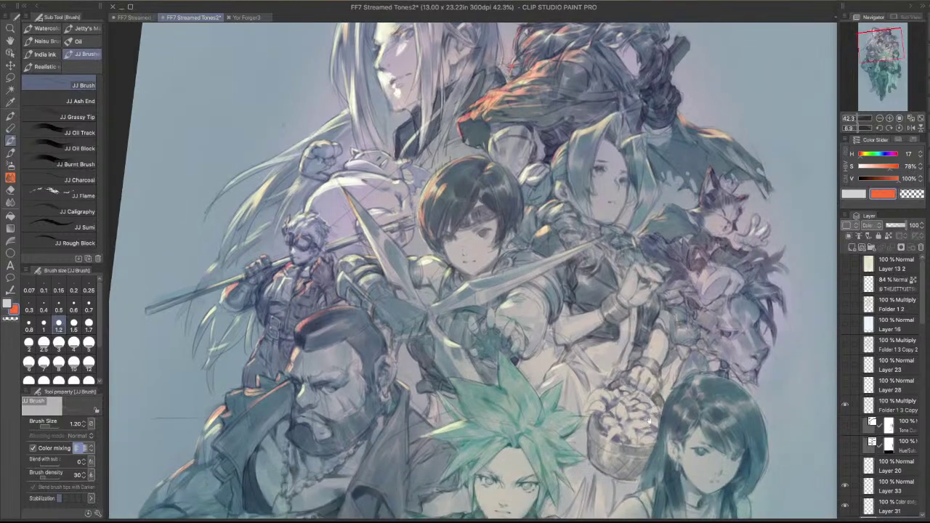
{"action": "scroll", "coordinate": [676, 305], "scroll_direction": "down", "scroll_amount": 2}
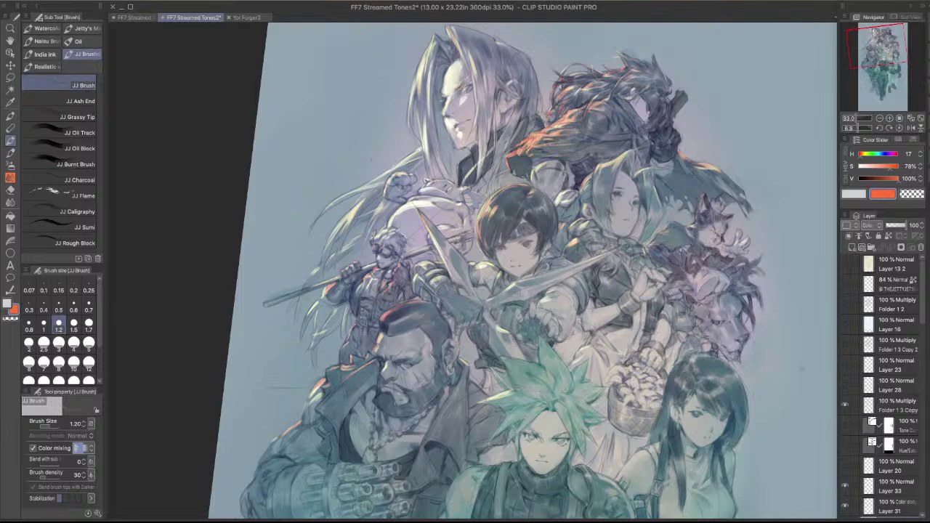
{"action": "key", "text": "bracketleft"}
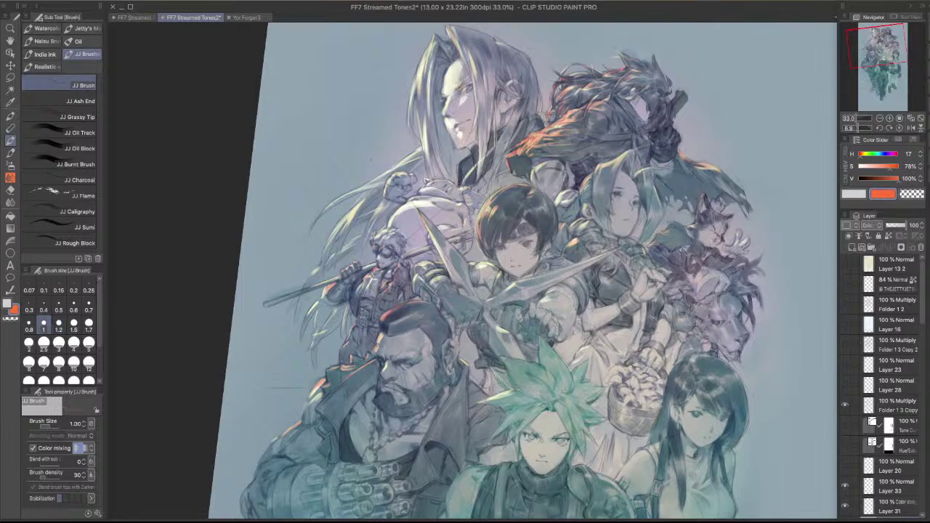
- Check the group from several angles and raise the JJ Brush size to 1.7
{"action": "scroll", "coordinate": [646, 276], "scroll_direction": "up", "scroll_amount": 2}
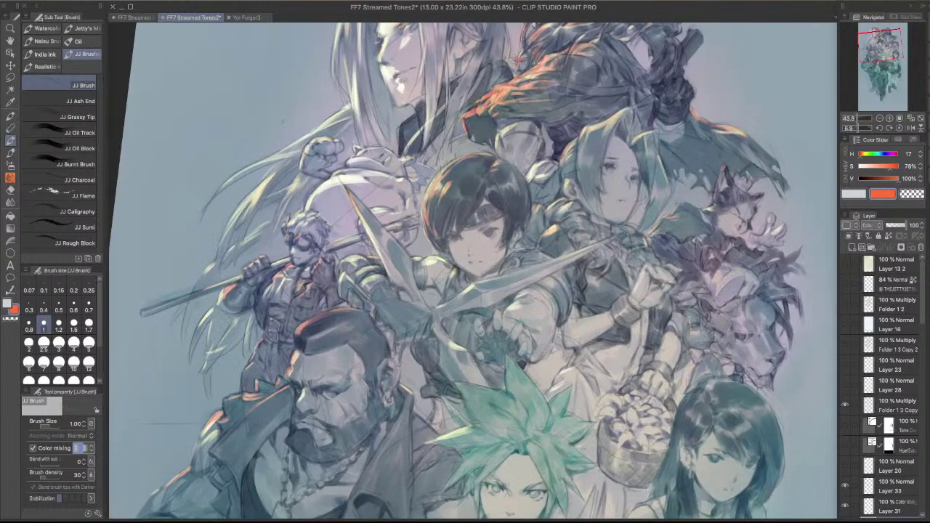
{"action": "left_click_drag", "start_coordinate": [664, 310], "coordinate": [604, 229]}
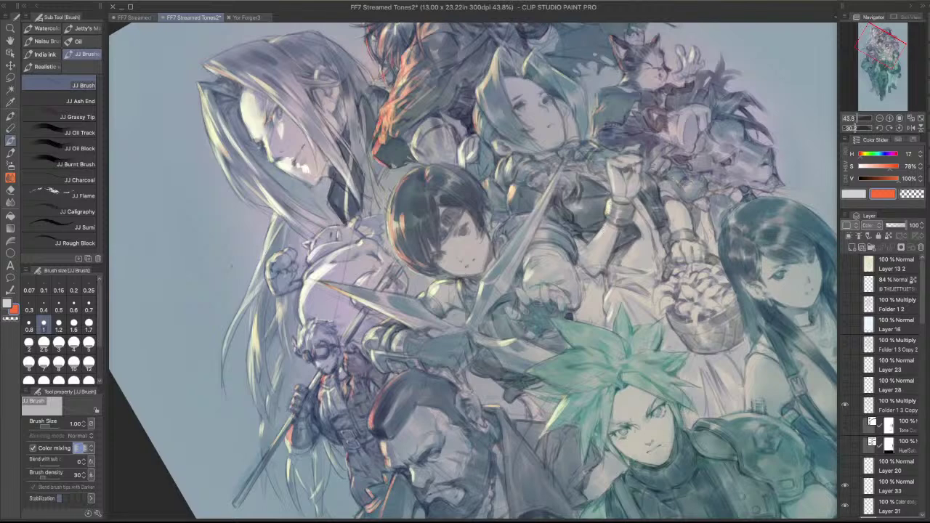
{"action": "left_click_drag", "start_coordinate": [719, 176], "coordinate": [669, 254]}
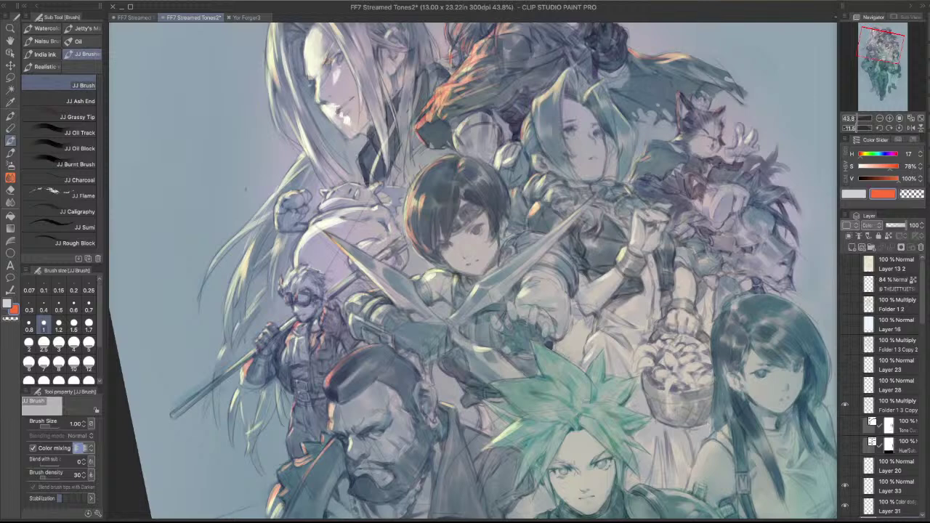
{"action": "scroll", "coordinate": [653, 206], "scroll_direction": "up", "scroll_amount": 2}
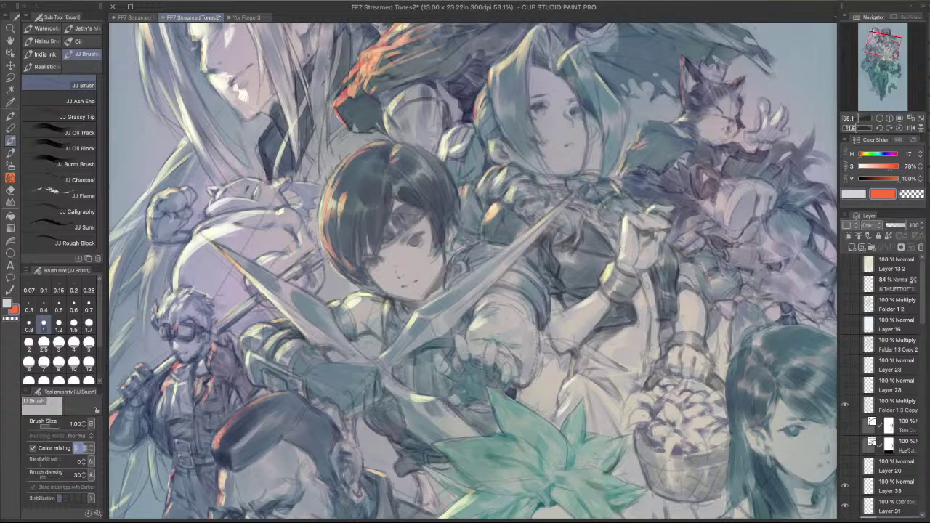
{"action": "scroll", "coordinate": [624, 232], "scroll_direction": "down", "scroll_amount": 4}
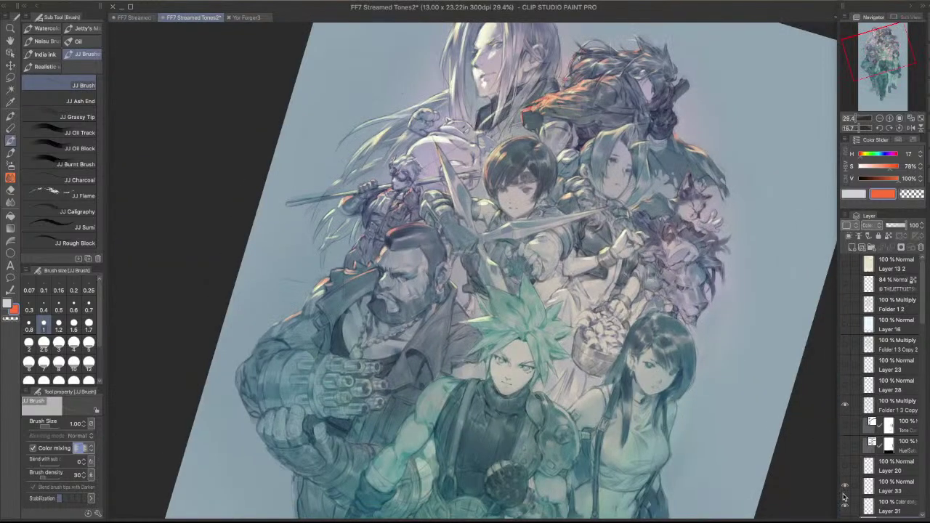
{"action": "scroll", "coordinate": [537, 284], "scroll_direction": "up", "scroll_amount": 3}
{"action": "key", "text": "bracketright"}
{"action": "key", "text": "bracketright"}
{"action": "key", "text": "bracketright"}
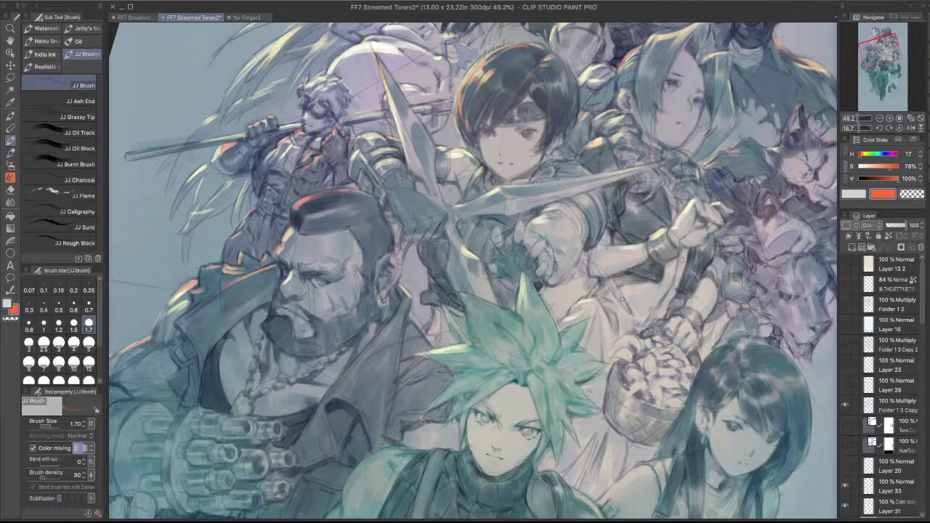
{"action": "left_click_drag", "start_coordinate": [622, 299], "coordinate": [625, 218]}
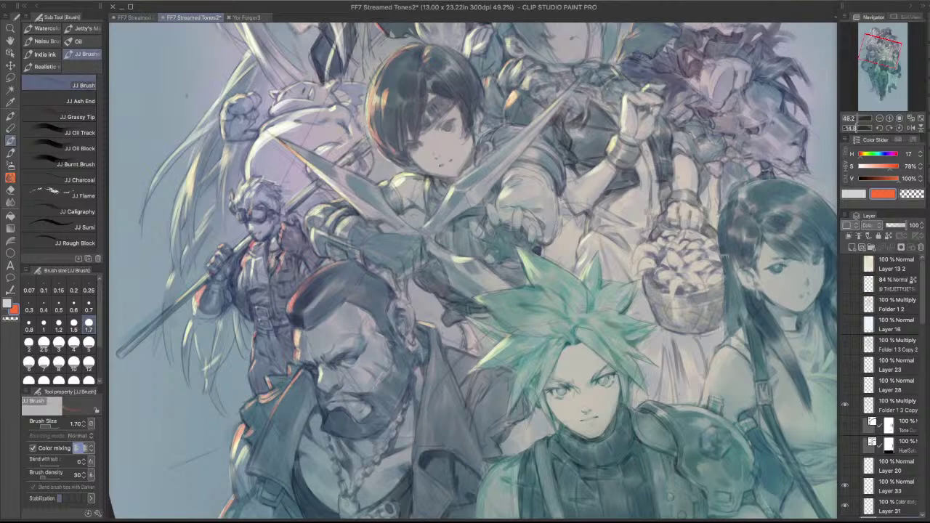
- Flip the canvas view horizontally and paint pale yellow rim highlights on the tips of the spiky green hair
{"action": "left_click_drag", "start_coordinate": [707, 295], "coordinate": [562, 487]}
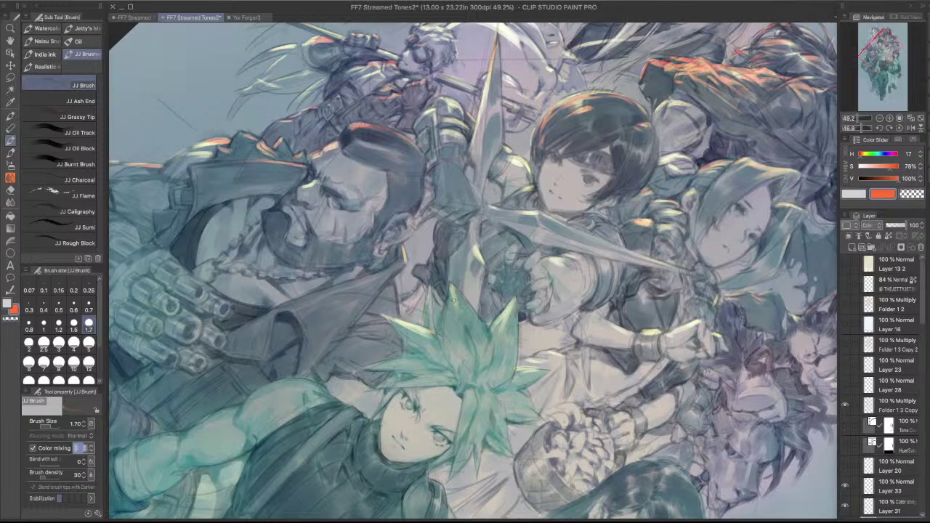
{"action": "left_click_drag", "start_coordinate": [530, 300], "coordinate": [645, 130]}
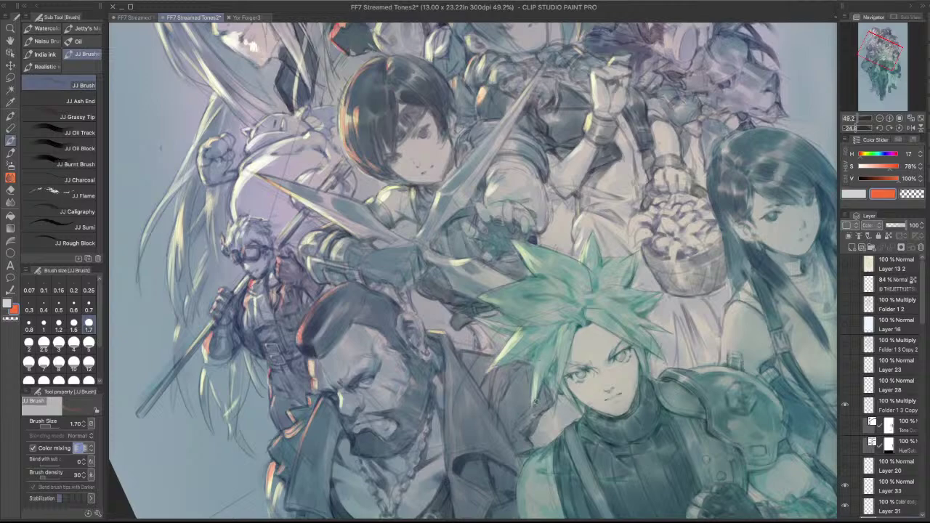
{"action": "left_click_drag", "start_coordinate": [701, 293], "coordinate": [597, 462]}
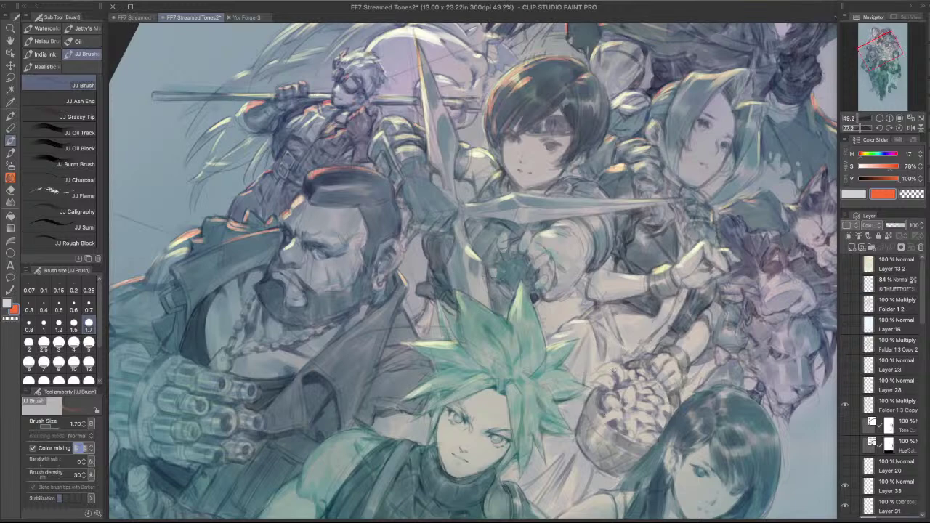
{"action": "left_click", "coordinate": [910, 127]}
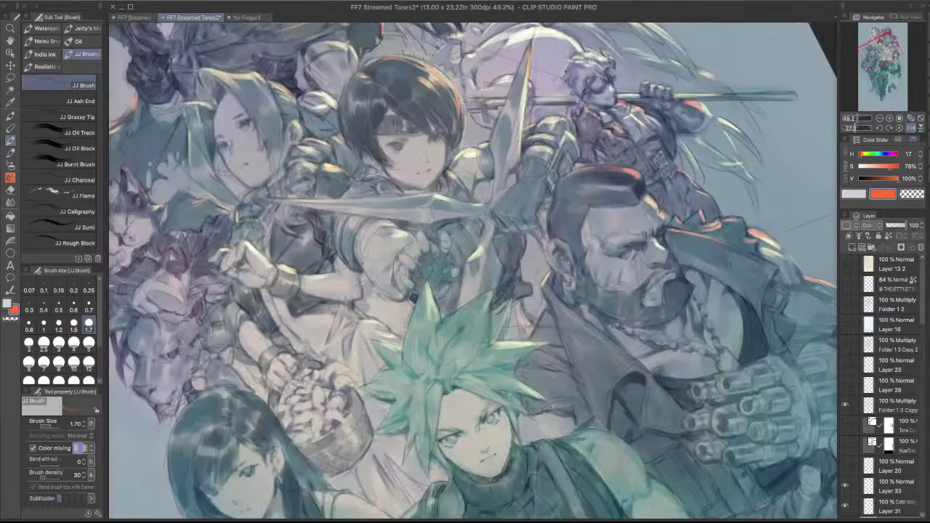
{"action": "left_click_drag", "start_coordinate": [534, 342], "coordinate": [459, 355]}
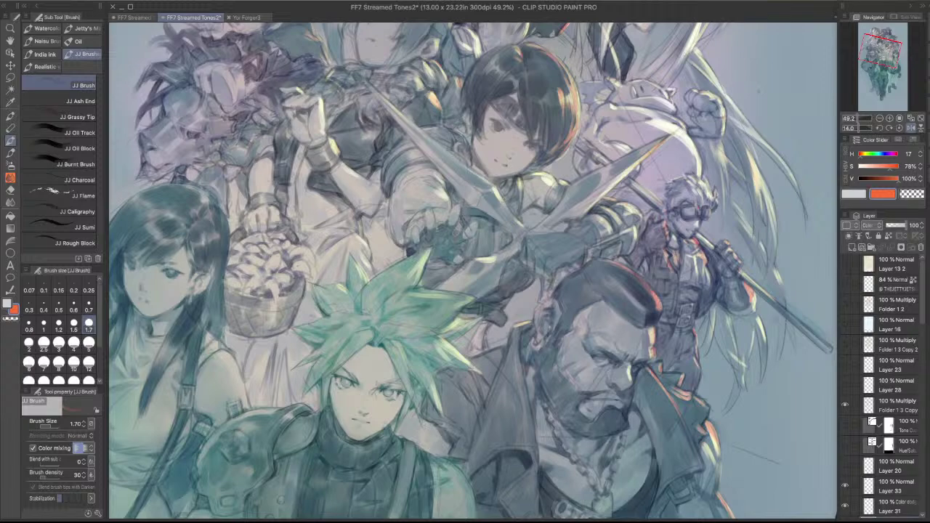
- Reduce the JJ Brush size to 0.7 and paint a fine highlight on the short-haired girl's outstretched fingers
{"action": "key", "text": "bracketleft"}
{"action": "key", "text": "bracketleft"}
{"action": "key", "text": "bracketleft"}
{"action": "scroll", "coordinate": [465, 194], "scroll_direction": "up", "scroll_amount": 2}
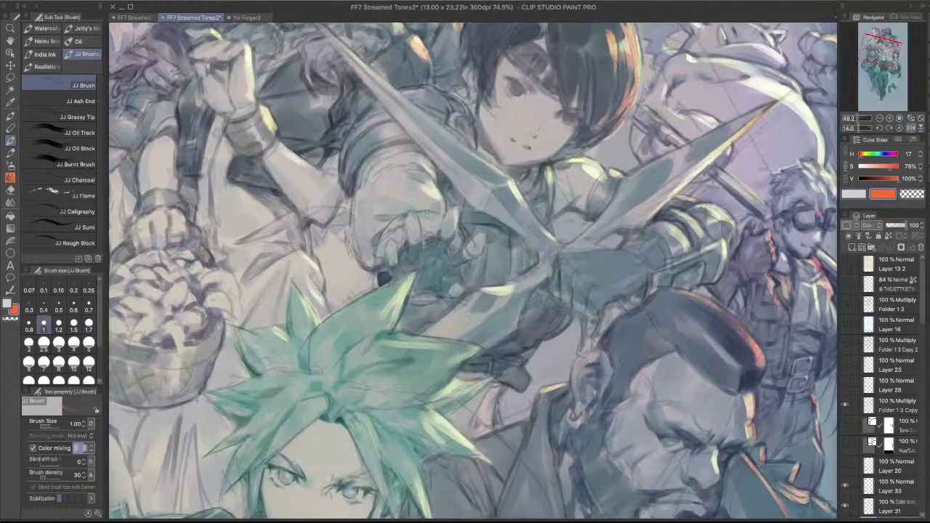
{"action": "key", "text": "bracketleft"}
{"action": "key", "text": "bracketleft"}
{"action": "key", "text": "bracketleft"}
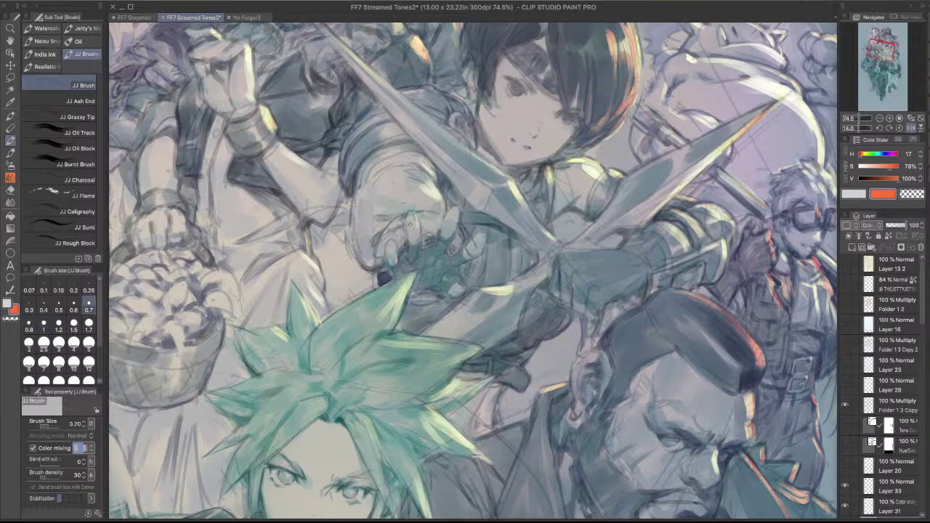
{"action": "left_click_drag", "start_coordinate": [458, 206], "coordinate": [454, 228]}
- Raise the JJ Brush size to 1 and add warm highlights across the short-haired girl's fingers and palm
{"action": "key", "text": "bracketright"}
{"action": "key", "text": "bracketright"}
{"action": "key", "text": "bracketright"}
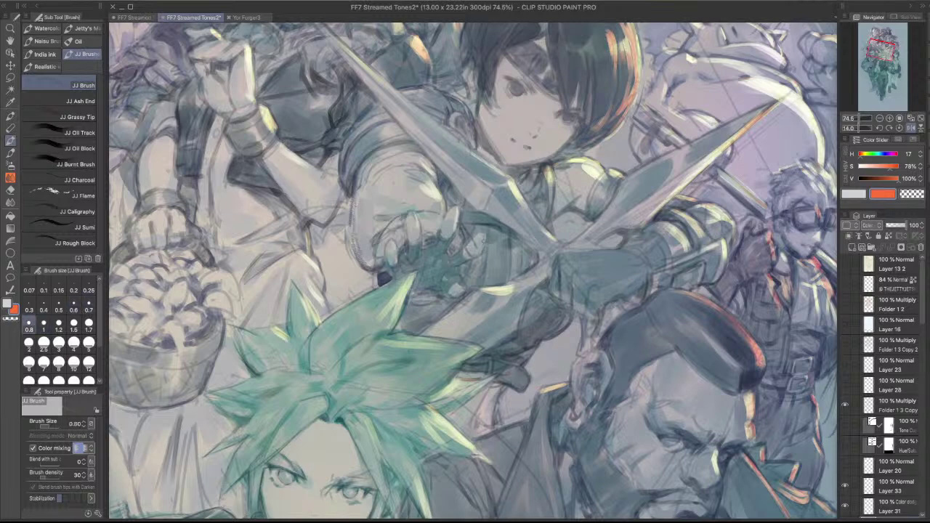
{"action": "left_click_drag", "start_coordinate": [483, 234], "coordinate": [480, 247]}
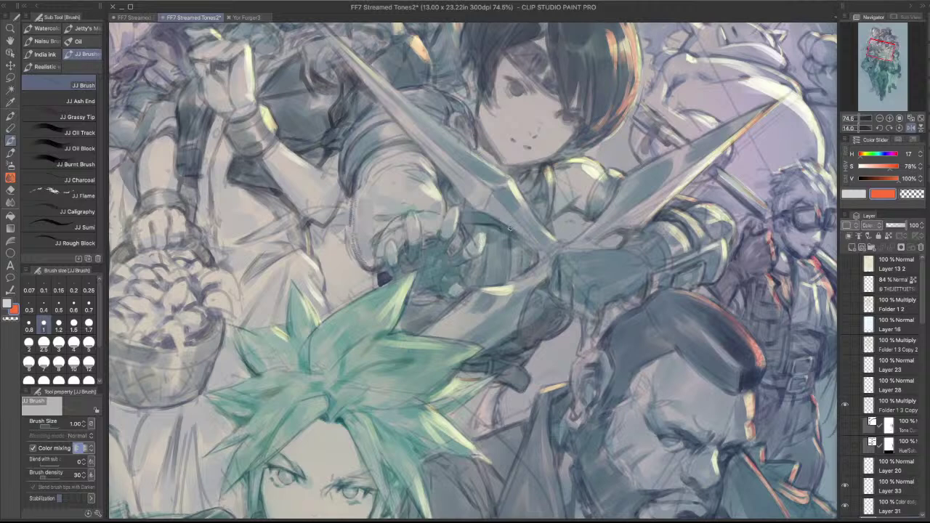
{"action": "left_click_drag", "start_coordinate": [455, 211], "coordinate": [456, 224]}
{"action": "left_click_drag", "start_coordinate": [459, 285], "coordinate": [458, 283]}
{"action": "mouse_move", "coordinate": [450, 248]}
{"action": "left_mouse_down"}
{"action": "mouse_move", "coordinate": [449, 258]}
{"action": "mouse_move", "coordinate": [415, 261]}
{"action": "mouse_move", "coordinate": [447, 252]}
{"action": "left_mouse_up"}
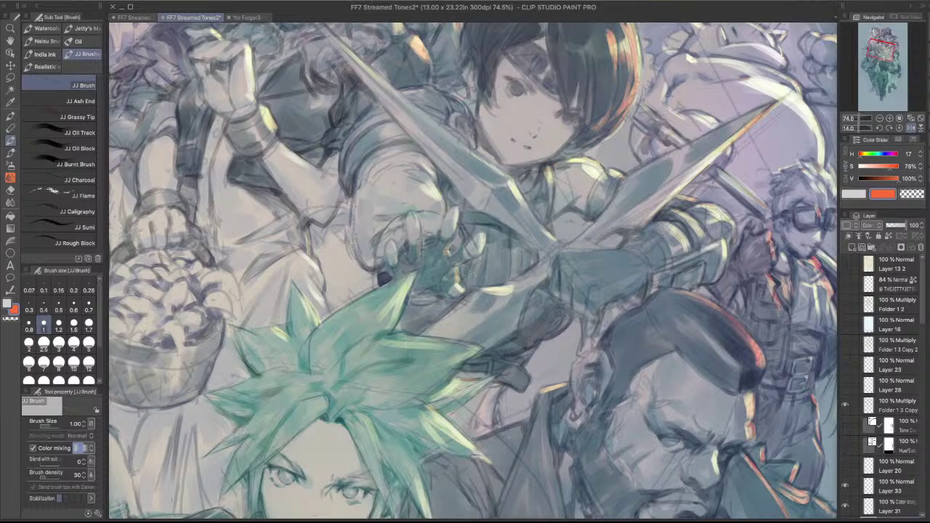
- Examine the highlighted hand from several angles and review the whole group at a smaller scale
{"action": "scroll", "coordinate": [568, 241], "scroll_direction": "down", "scroll_amount": 2}
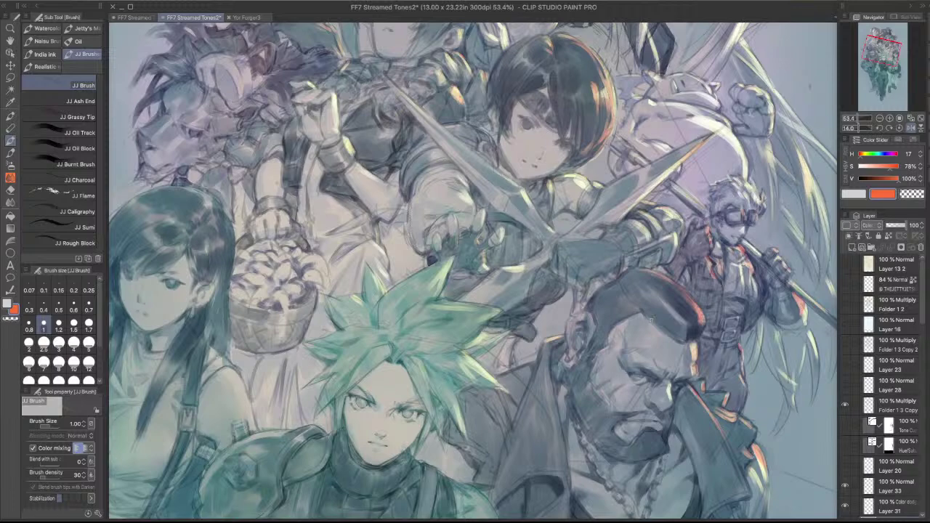
{"action": "scroll", "coordinate": [482, 198], "scroll_direction": "up", "scroll_amount": 1}
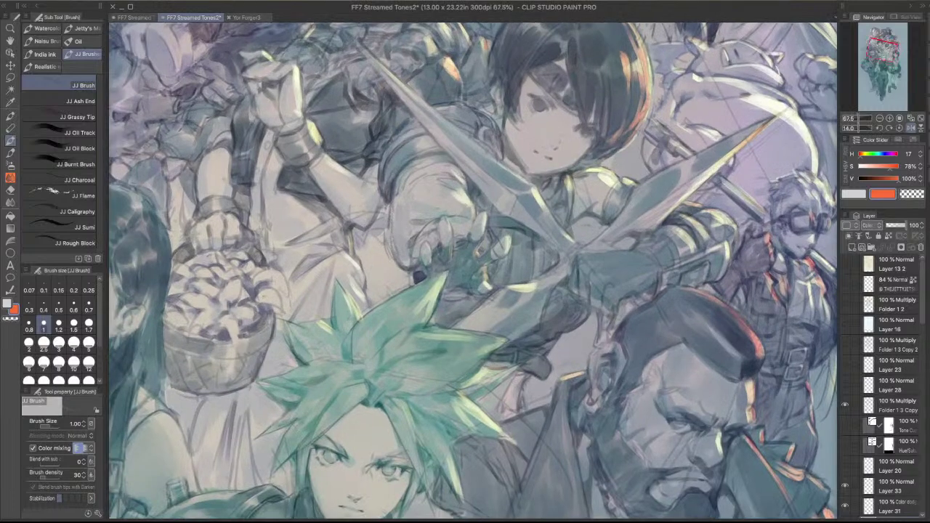
{"action": "left_click_drag", "start_coordinate": [469, 221], "coordinate": [424, 270]}
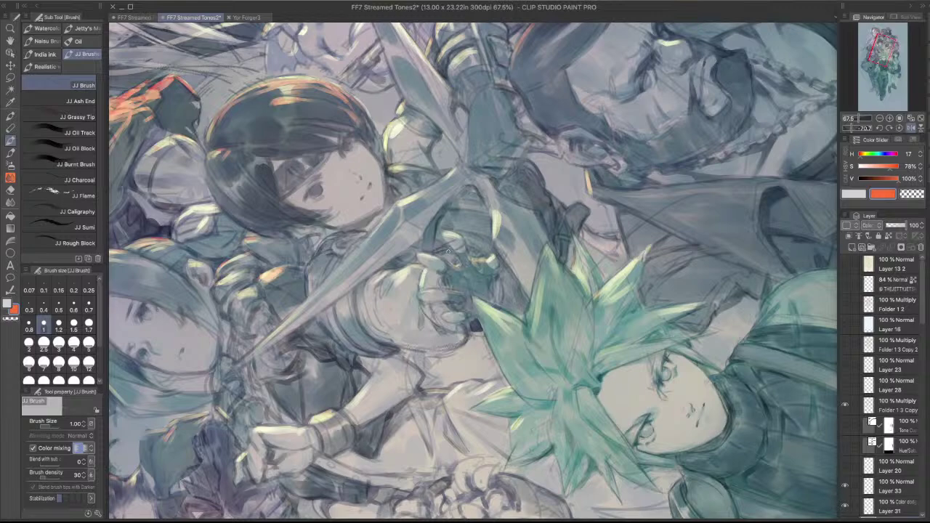
{"action": "left_click_drag", "start_coordinate": [424, 270], "coordinate": [472, 223]}
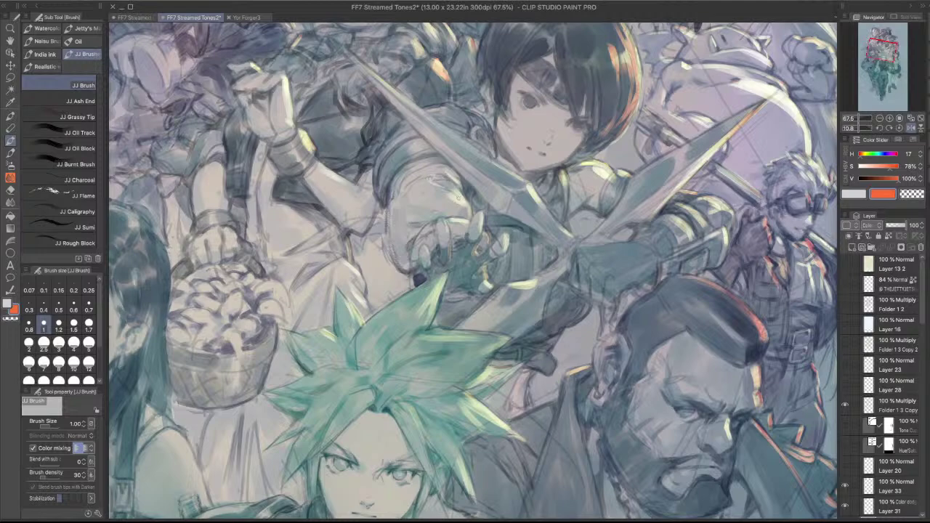
{"action": "scroll", "coordinate": [577, 156], "scroll_direction": "down", "scroll_amount": 2}
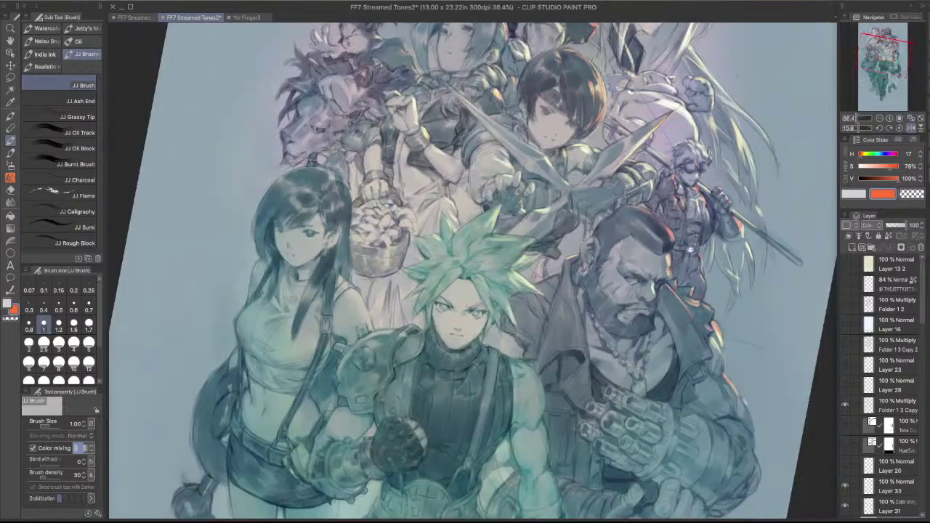
{"action": "scroll", "coordinate": [684, 318], "scroll_direction": "down", "scroll_amount": 2}
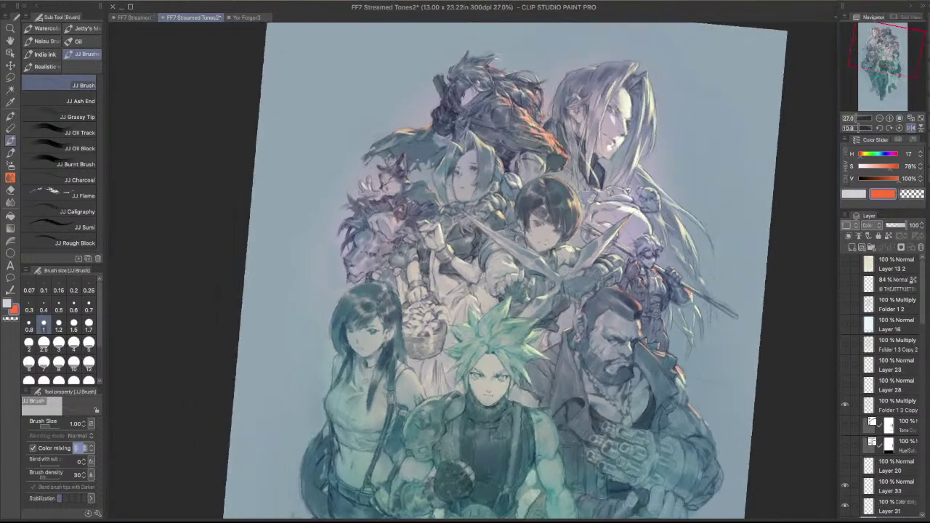
{"action": "left_click_drag", "start_coordinate": [684, 318], "coordinate": [710, 351]}
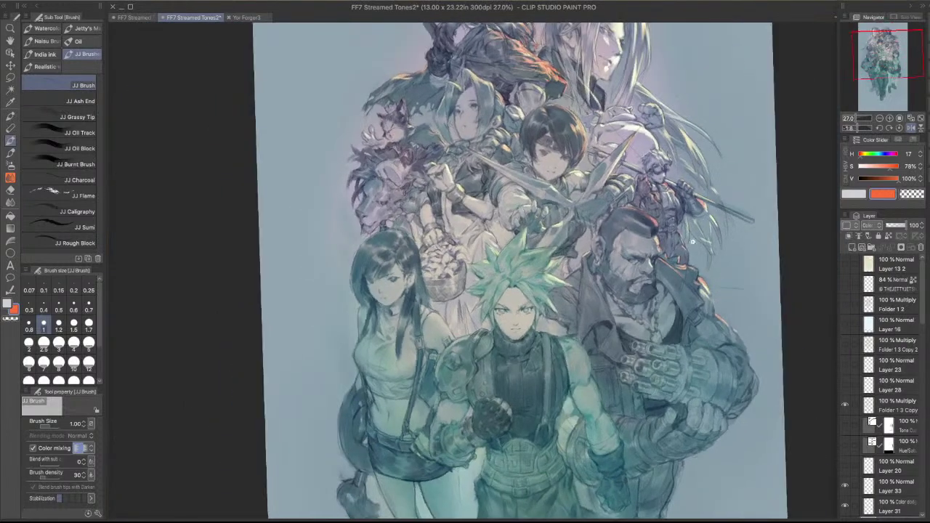
- Raise the JJ Brush size to 1.5 and temporarily hide the palettes to view the bearded man's area alone
{"action": "scroll", "coordinate": [692, 242], "scroll_direction": "up", "scroll_amount": 2}
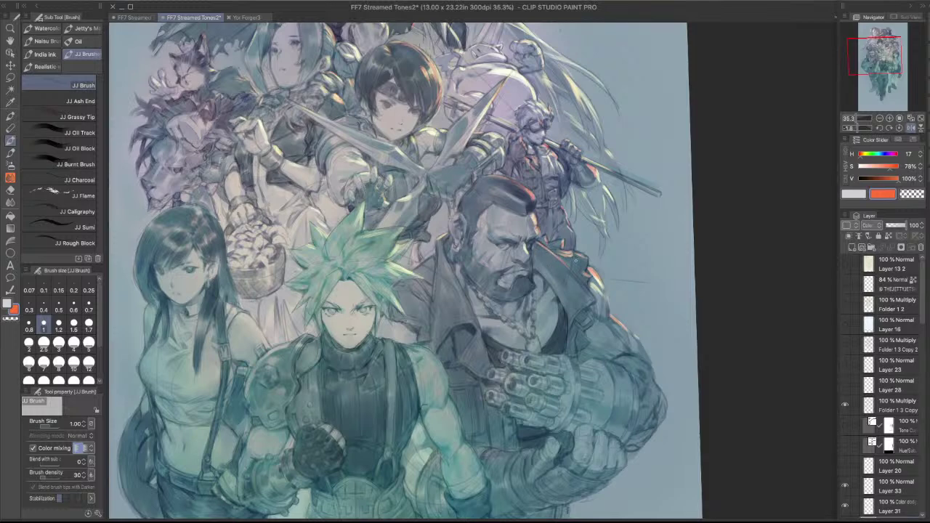
{"action": "key", "text": "bracketright"}
{"action": "key", "text": "bracketright"}
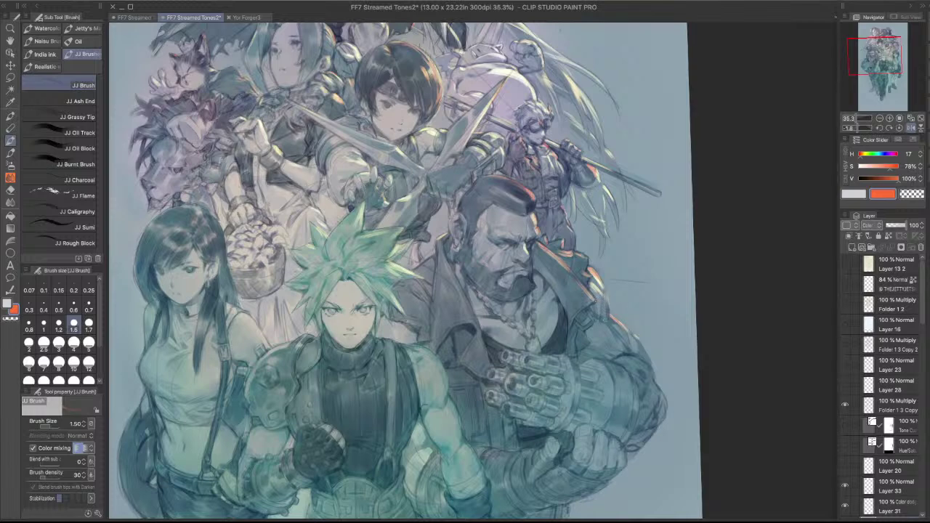
{"action": "scroll", "coordinate": [588, 293], "scroll_direction": "up", "scroll_amount": 1}
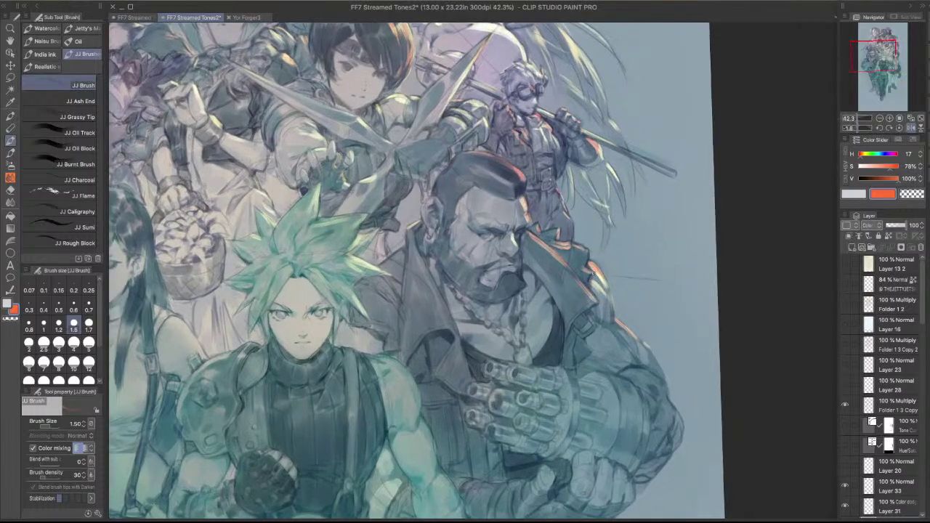
{"action": "key", "text": "Tab"}
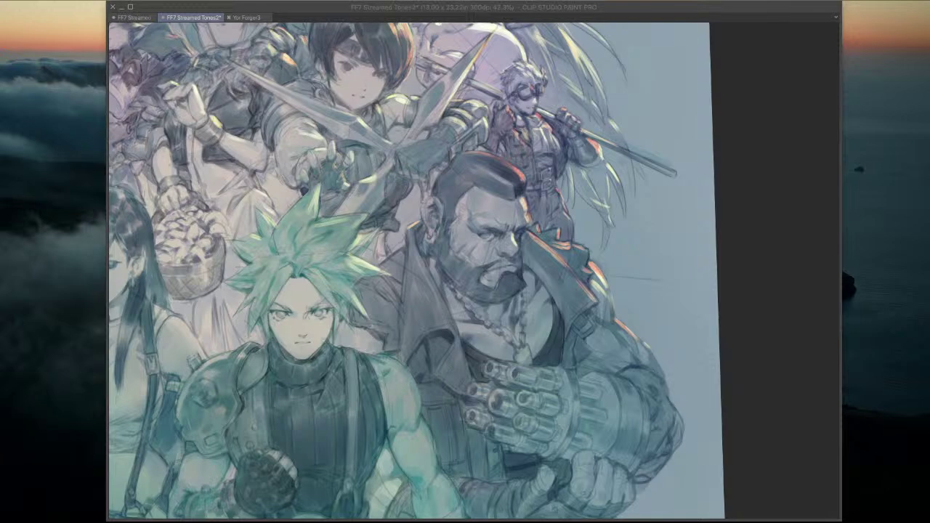
{"action": "key", "text": "Tab"}
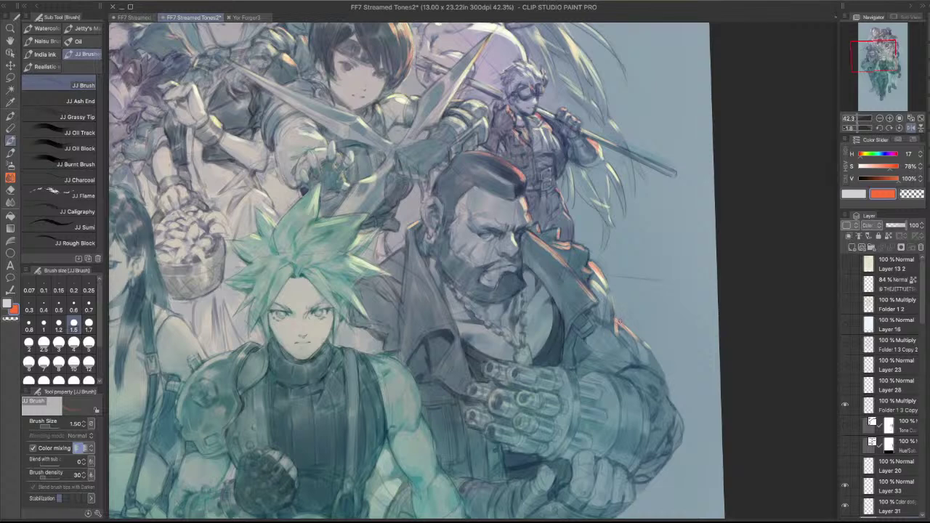
- Raise the JJ Brush size to 2.5 and brush rim light on the bearded man's shoulder, undoing the first attempt
{"action": "key", "text": "bracketright"}
{"action": "key", "text": "bracketright"}
{"action": "key", "text": "bracketright"}
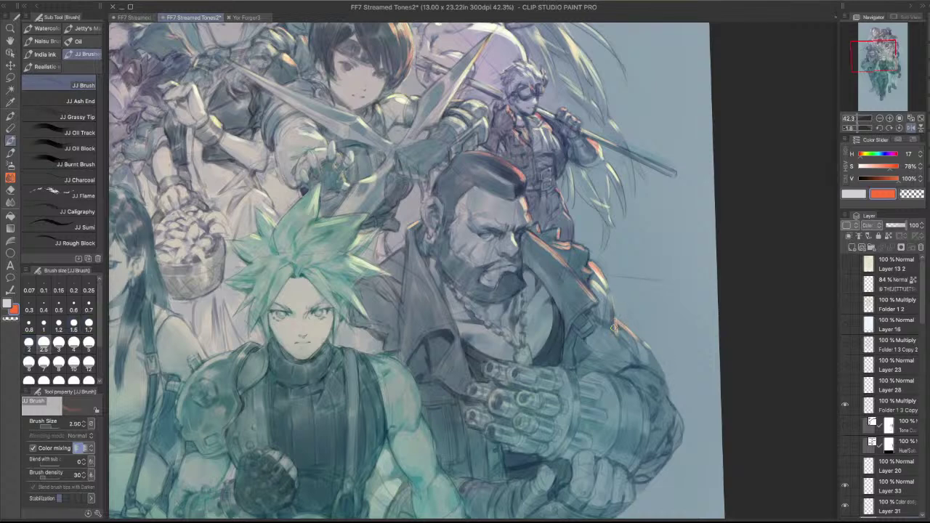
{"action": "mouse_move", "coordinate": [614, 328]}
{"action": "left_mouse_down"}
{"action": "mouse_move", "coordinate": [632, 353]}
{"action": "mouse_move", "coordinate": [637, 346]}
{"action": "mouse_move", "coordinate": [662, 368]}
{"action": "mouse_move", "coordinate": [632, 386]}
{"action": "mouse_move", "coordinate": [657, 252]}
{"action": "mouse_move", "coordinate": [449, 166]}
{"action": "left_mouse_up"}
{"action": "key", "text": "super+z"}
{"action": "mouse_move", "coordinate": [634, 137]}
{"action": "left_mouse_down"}
{"action": "mouse_move", "coordinate": [603, 195]}
{"action": "mouse_move", "coordinate": [587, 198]}
{"action": "left_mouse_up"}
- Reduce the JJ Brush size to 1.5 and extend the orange and yellow rim light down the bearded man's outer arm
{"action": "key", "text": "bracketleft"}
{"action": "key", "text": "bracketleft"}
{"action": "key", "text": "bracketleft"}
{"action": "left_click_drag", "start_coordinate": [645, 180], "coordinate": [624, 189]}
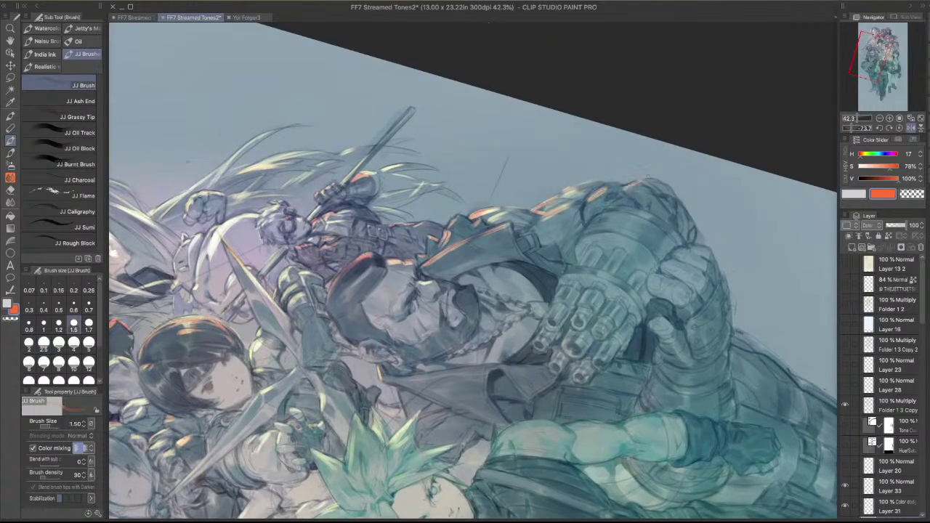
{"action": "left_click_drag", "start_coordinate": [716, 195], "coordinate": [604, 352]}
{"action": "left_click_drag", "start_coordinate": [599, 315], "coordinate": [587, 391]}
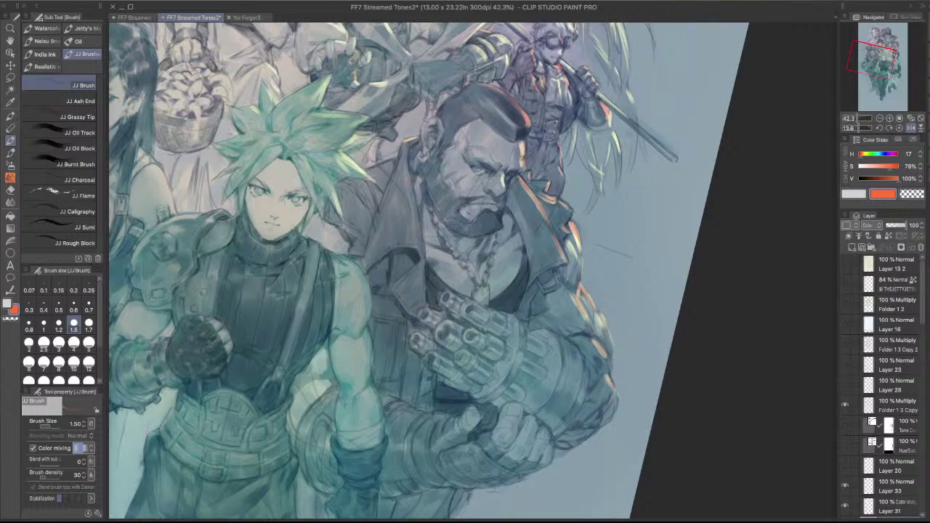
- Paint orange and pale yellow highlights on the gun arm's casing and barrel plate, undoing two strokes on the casing
{"action": "scroll", "coordinate": [580, 309], "scroll_direction": "up", "scroll_amount": 1}
{"action": "left_click_drag", "start_coordinate": [619, 304], "coordinate": [445, 247]}
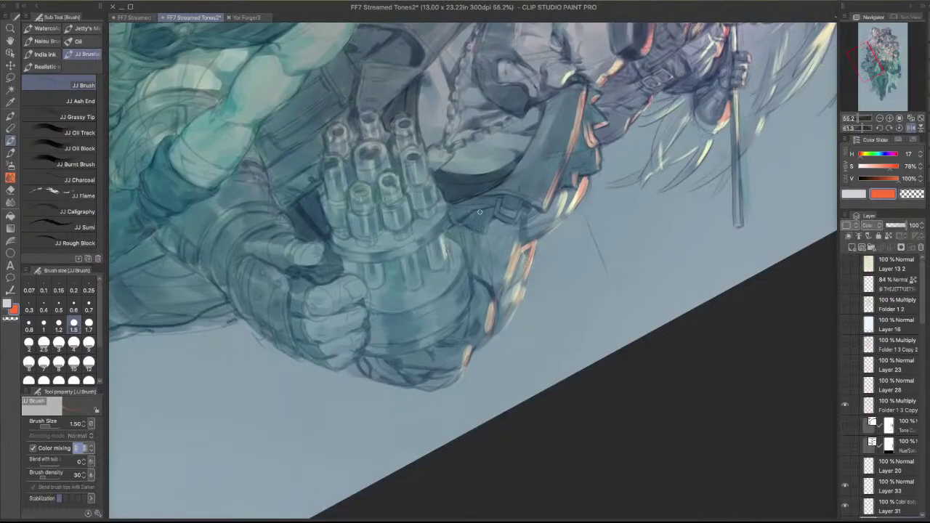
{"action": "left_click_drag", "start_coordinate": [479, 212], "coordinate": [485, 275]}
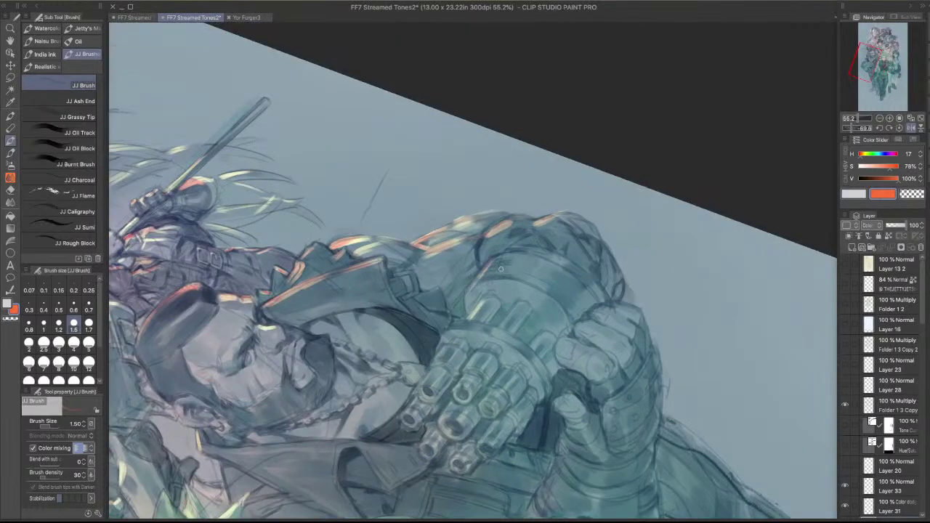
{"action": "mouse_move", "coordinate": [496, 256]}
{"action": "left_mouse_down"}
{"action": "mouse_move", "coordinate": [472, 288]}
{"action": "mouse_move", "coordinate": [512, 252]}
{"action": "left_mouse_up"}
{"action": "key", "text": "super+z"}
{"action": "key", "text": "super+z"}
{"action": "mouse_move", "coordinate": [680, 174]}
{"action": "left_mouse_down"}
{"action": "mouse_move", "coordinate": [535, 358]}
{"action": "mouse_move", "coordinate": [393, 340]}
{"action": "left_mouse_up"}
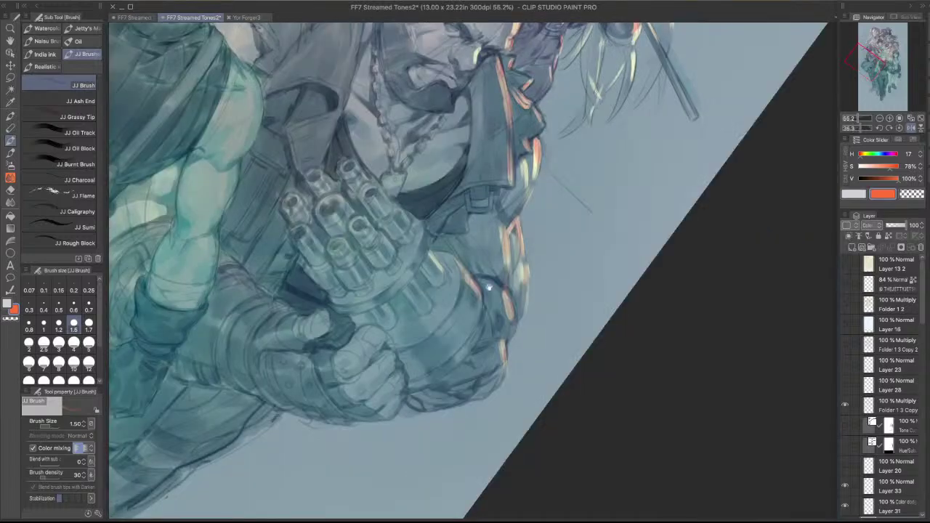
{"action": "left_click_drag", "start_coordinate": [425, 226], "coordinate": [424, 243]}
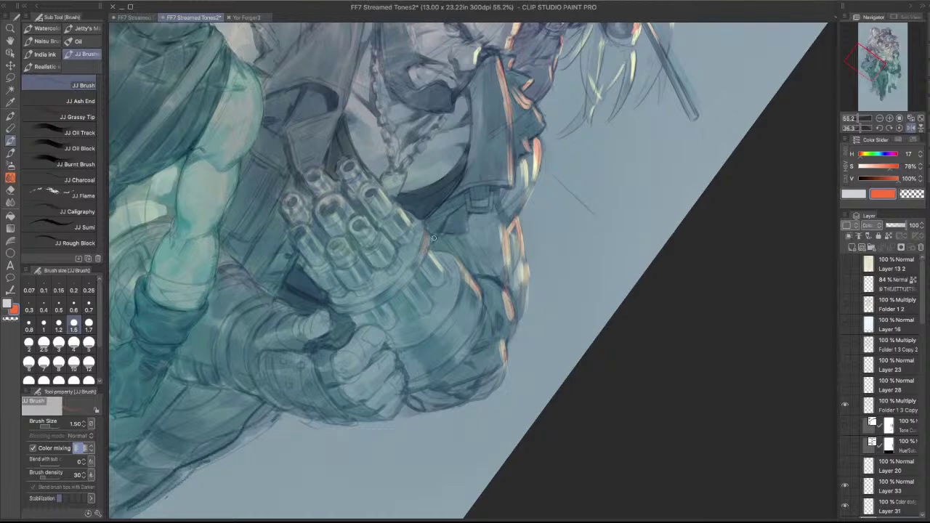
- Reduce the JJ Brush size to 1.2 and paint pale yellow highlights along the outer edges of the gun barrels
{"action": "scroll", "coordinate": [429, 233], "scroll_direction": "down", "scroll_amount": 4}
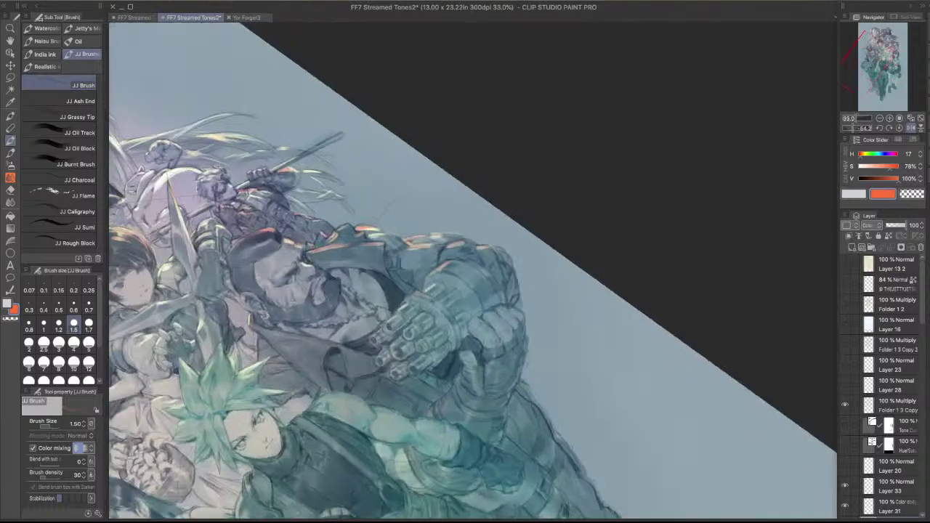
{"action": "scroll", "coordinate": [403, 370], "scroll_direction": "up", "scroll_amount": 4}
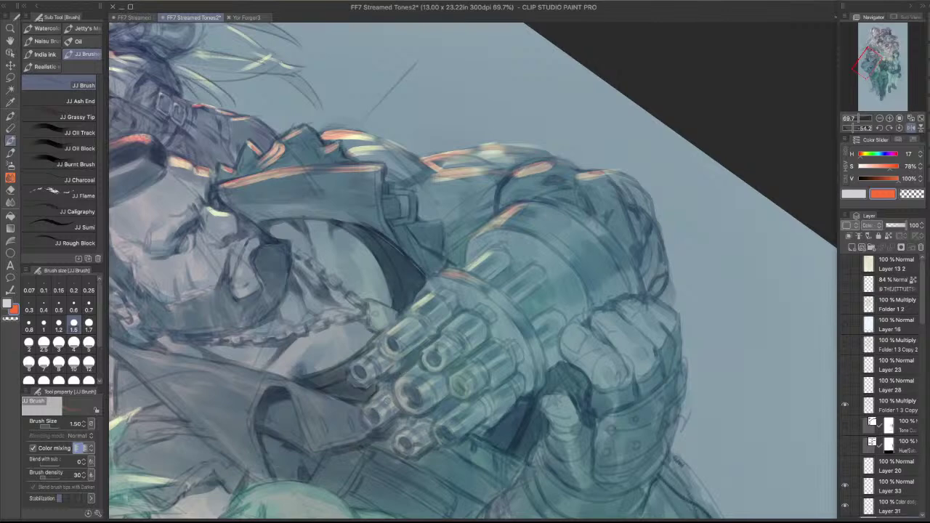
{"action": "key", "text": "bracketleft"}
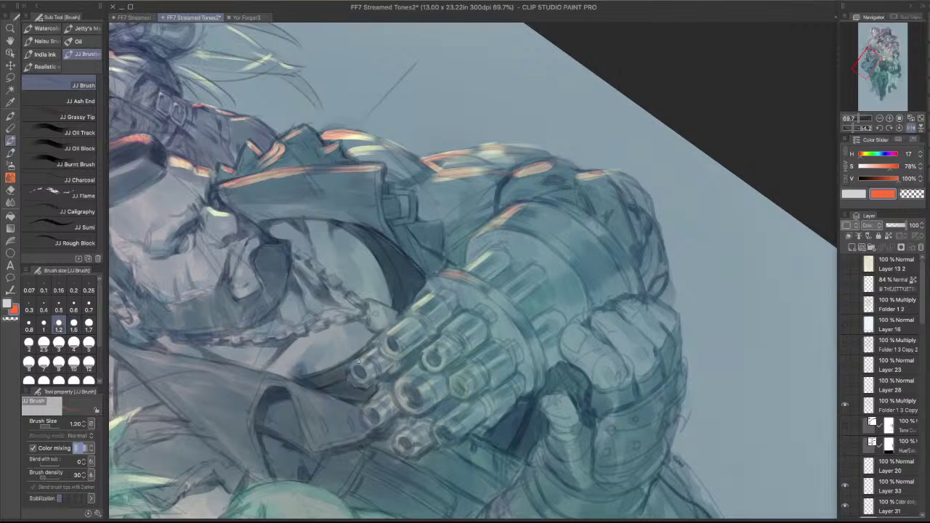
{"action": "left_click_drag", "start_coordinate": [359, 361], "coordinate": [373, 352]}
{"action": "left_click_drag", "start_coordinate": [410, 319], "coordinate": [387, 333]}
{"action": "mouse_move", "coordinate": [414, 308]}
{"action": "left_mouse_down"}
{"action": "mouse_move", "coordinate": [429, 294]}
{"action": "mouse_move", "coordinate": [413, 308]}
{"action": "left_mouse_up"}
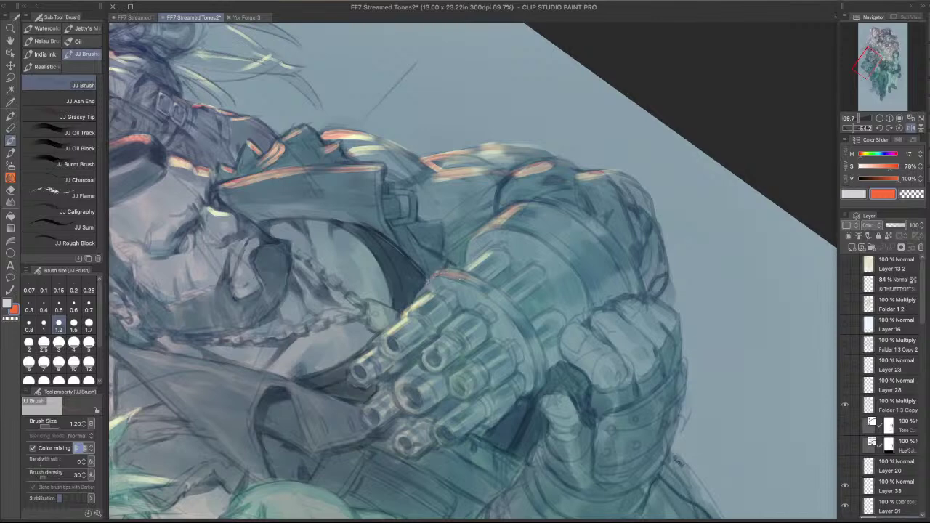
{"action": "left_click_drag", "start_coordinate": [714, 139], "coordinate": [436, 497]}
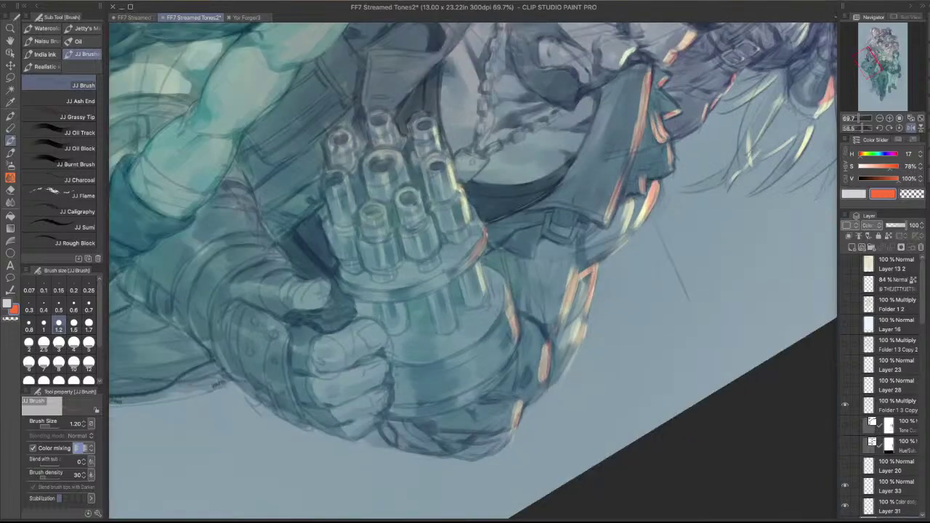
{"action": "key", "text": "c"}
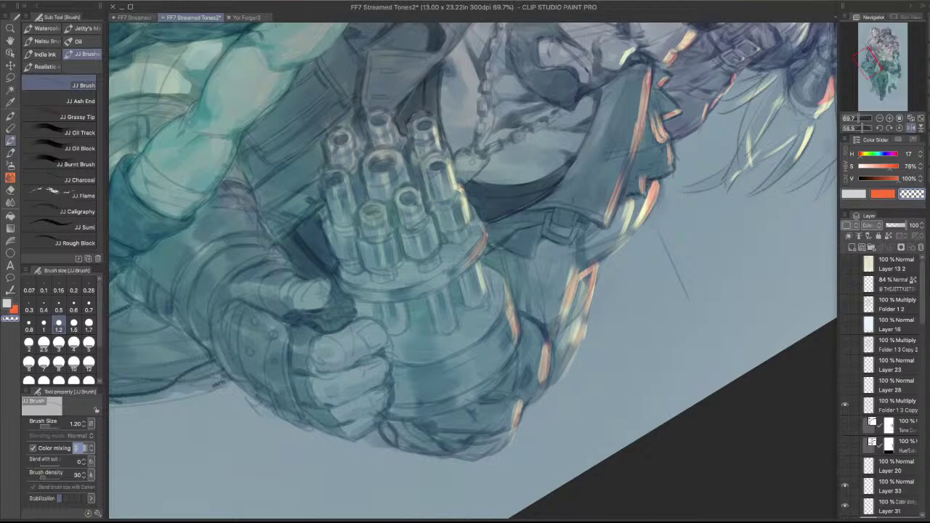
{"action": "key", "text": "Tab"}
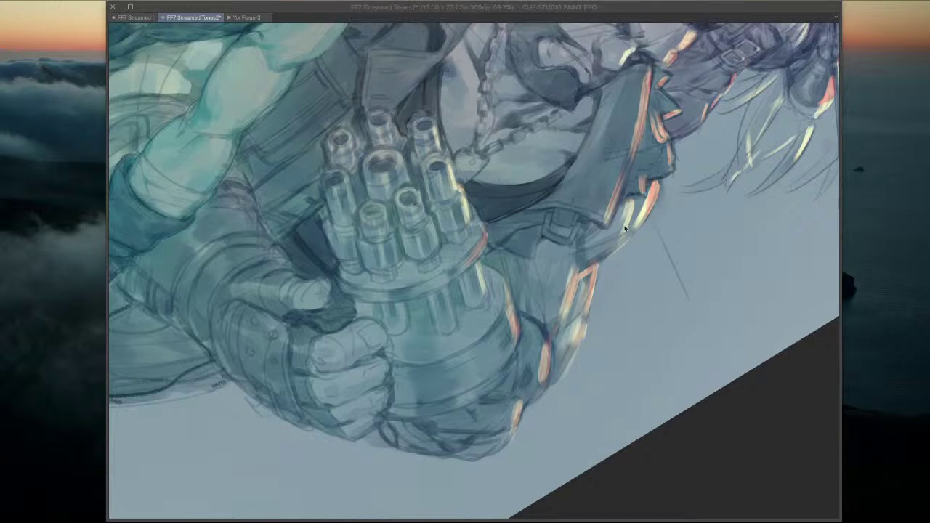
{"action": "key", "text": "Tab"}
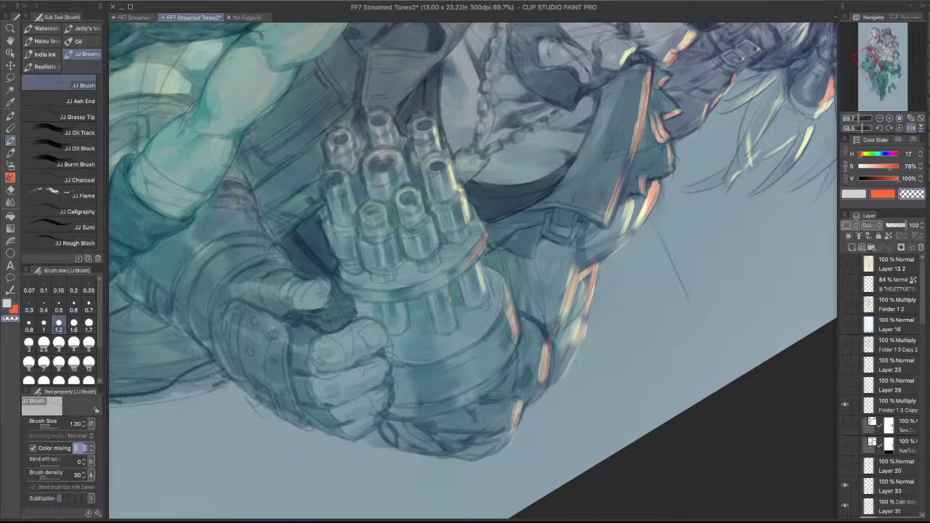
{"action": "key", "text": "c"}
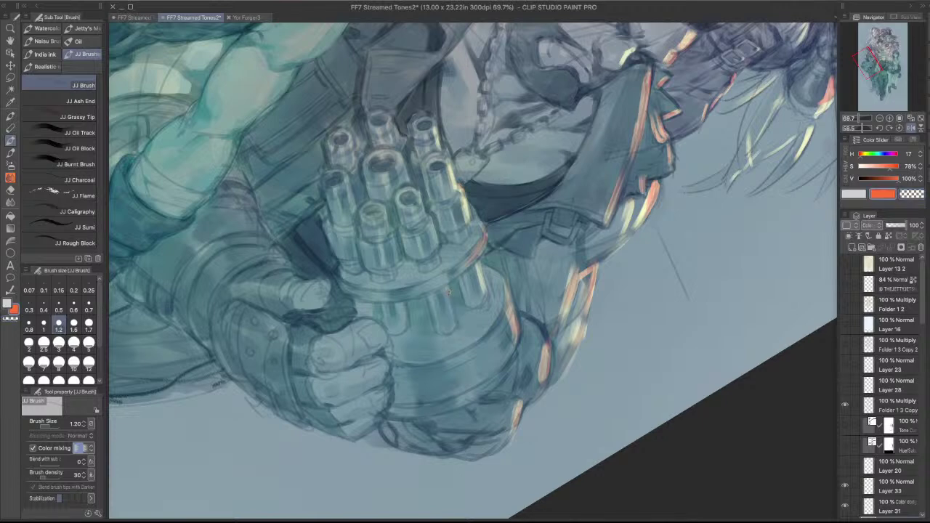
{"action": "left_click_drag", "start_coordinate": [572, 465], "coordinate": [714, 226]}
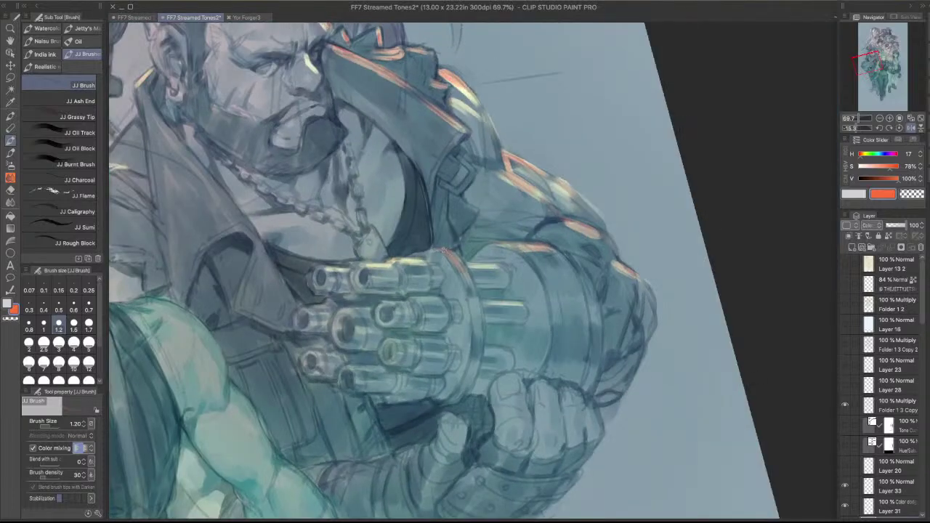
{"action": "left_click_drag", "start_coordinate": [444, 252], "coordinate": [474, 295]}
{"action": "key", "text": "ctrl+z"}
{"action": "key", "text": "ctrl+z"}
{"action": "key", "text": "ctrl+z"}
{"action": "left_click_drag", "start_coordinate": [578, 271], "coordinate": [542, 340]}
{"action": "key", "text": "ctrl+z"}
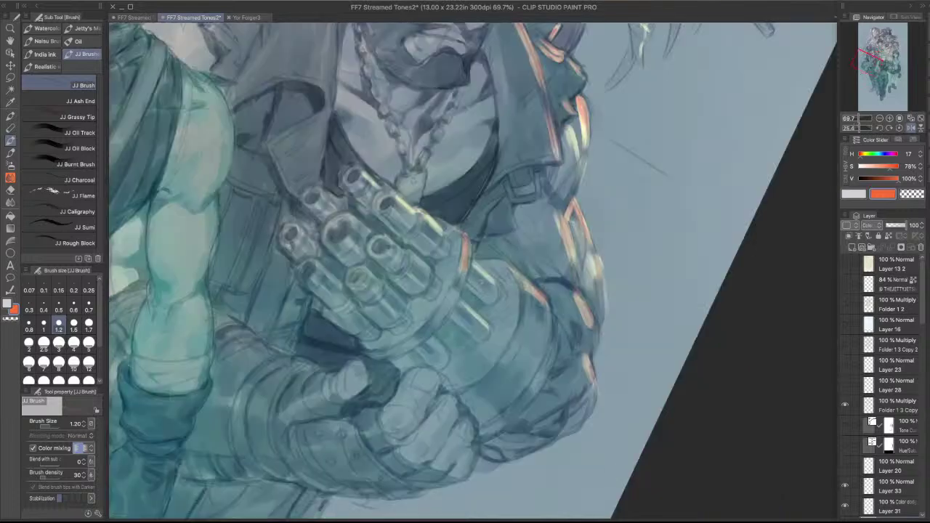
{"action": "left_click_drag", "start_coordinate": [469, 249], "coordinate": [469, 277]}
{"action": "key", "text": "ctrl+z"}
- Raise the JJ Brush size to 2 and paint orange and pale yellow highlights across the gun arm's casing, undoing the last stroke
{"action": "key", "text": "]"}
{"action": "key", "text": "]"}
{"action": "key", "text": "]"}
{"action": "mouse_move", "coordinate": [529, 290]}
{"action": "left_mouse_down"}
{"action": "mouse_move", "coordinate": [533, 327]}
{"action": "mouse_move", "coordinate": [545, 323]}
{"action": "mouse_move", "coordinate": [549, 343]}
{"action": "left_mouse_up"}
{"action": "mouse_move", "coordinate": [538, 305]}
{"action": "left_mouse_down"}
{"action": "mouse_move", "coordinate": [548, 342]}
{"action": "mouse_move", "coordinate": [539, 331]}
{"action": "left_mouse_up"}
{"action": "left_click_drag", "start_coordinate": [527, 288], "coordinate": [523, 324]}
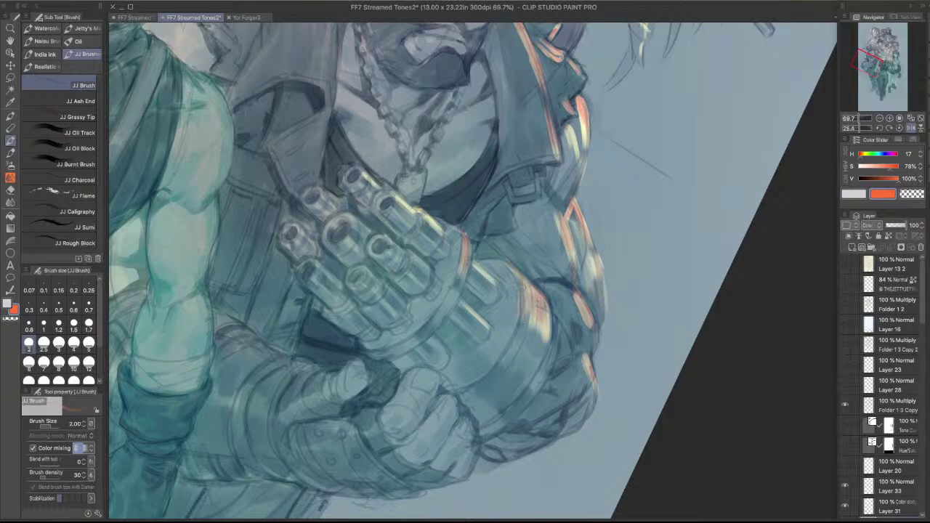
{"action": "left_click_drag", "start_coordinate": [497, 274], "coordinate": [484, 322]}
{"action": "key", "text": "ctrl+z"}
- Switch to the JJ Round Brist brush at size 0.8 and paint a pale yellow highlight along the middle gun barrel
{"action": "key", "text": "c"}
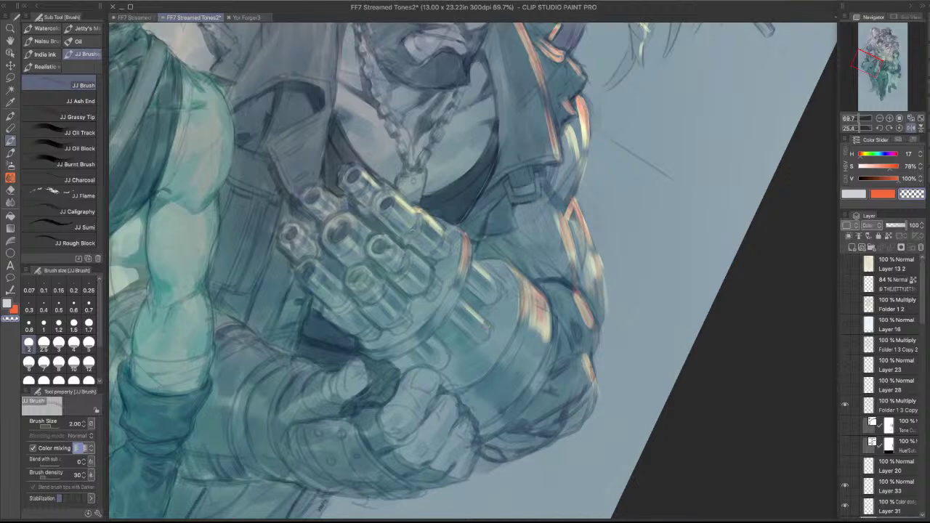
{"action": "key", "text": "k"}
{"action": "key", "text": "c"}
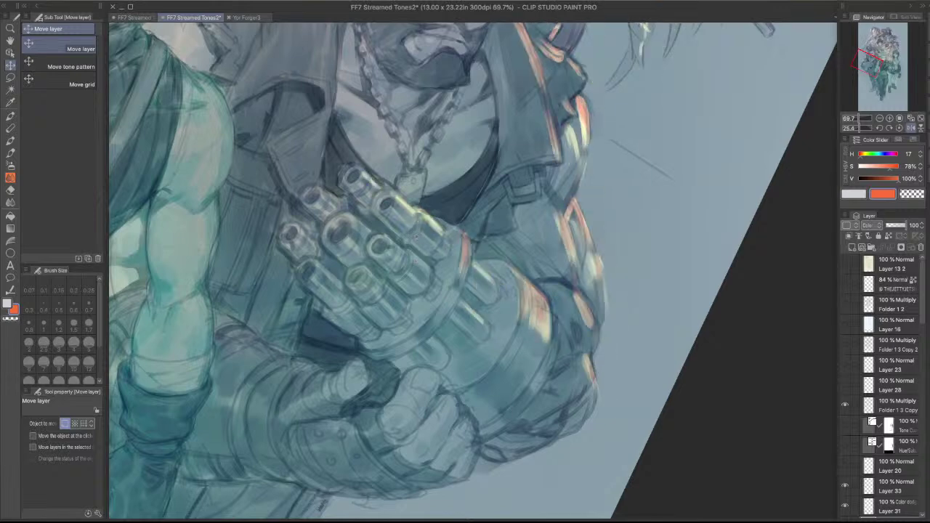
{"action": "key", "text": "p"}
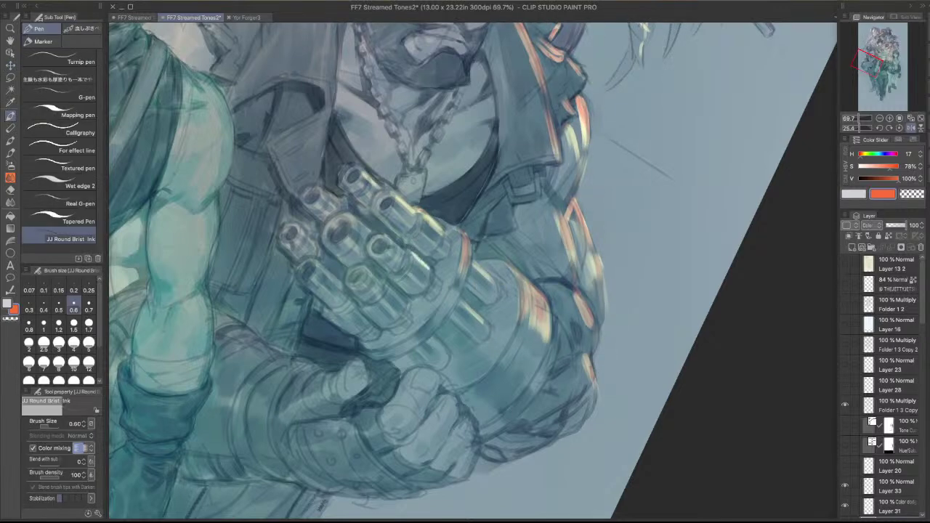
{"action": "key", "text": "b"}
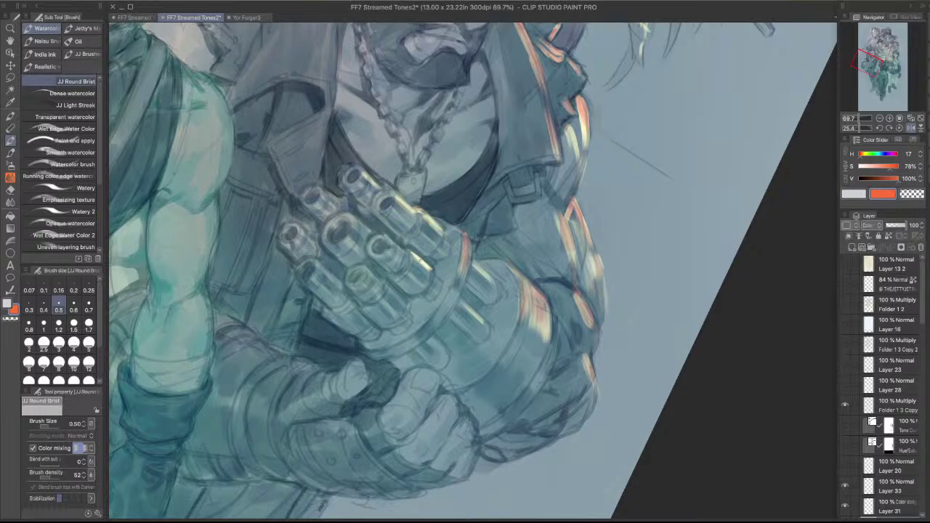
{"action": "key", "text": "bracketright"}
{"action": "key", "text": "bracketright"}
{"action": "key", "text": "bracketright"}
{"action": "left_click_drag", "start_coordinate": [413, 256], "coordinate": [430, 274]}
{"action": "key", "text": "c"}
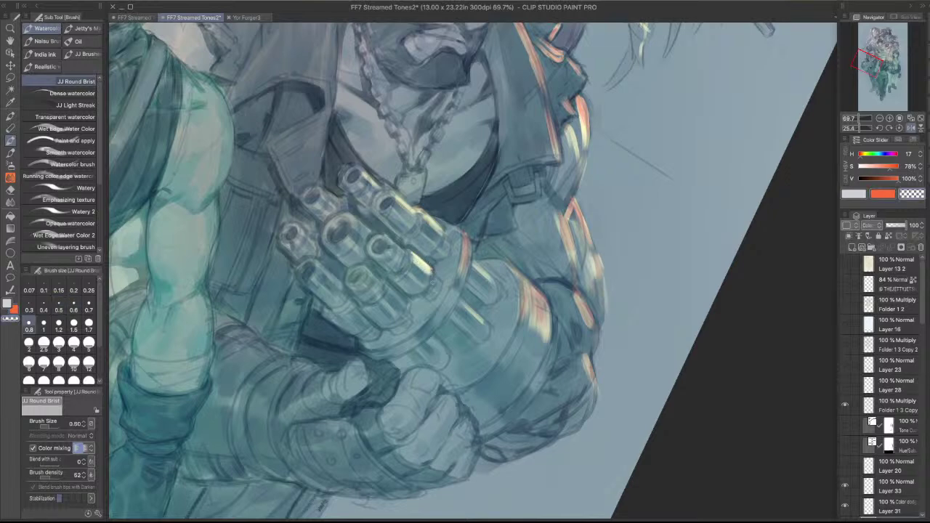
- Touch up the pale yellow highlight near the middle barrel's muzzle and check the gun arm against the nearby figures
{"action": "left_click_drag", "start_coordinate": [555, 363], "coordinate": [548, 173]}
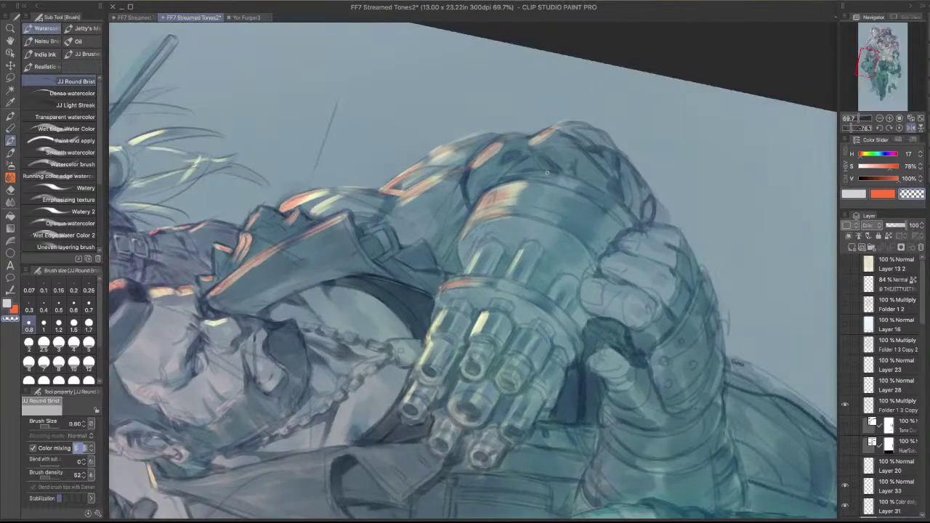
{"action": "key", "text": "c"}
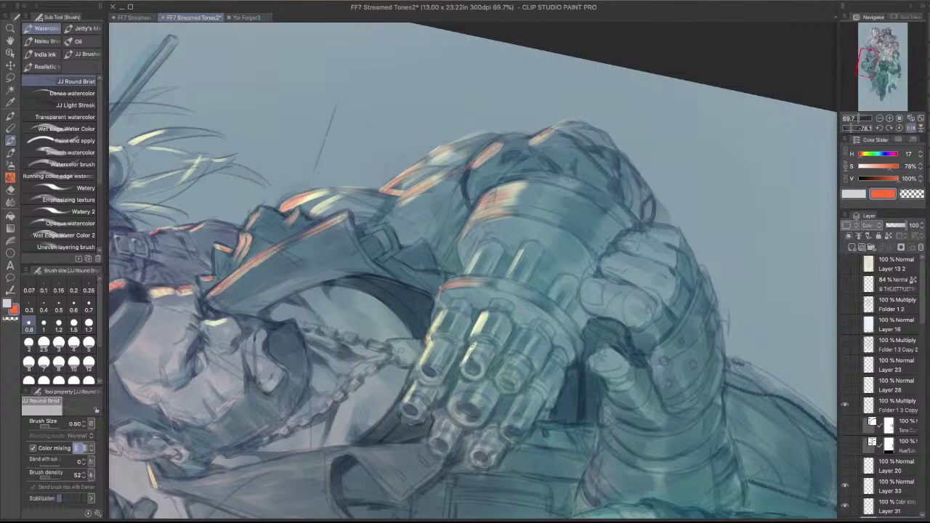
{"action": "left_click_drag", "start_coordinate": [561, 213], "coordinate": [513, 213]}
{"action": "left_click_drag", "start_coordinate": [560, 213], "coordinate": [532, 356]}
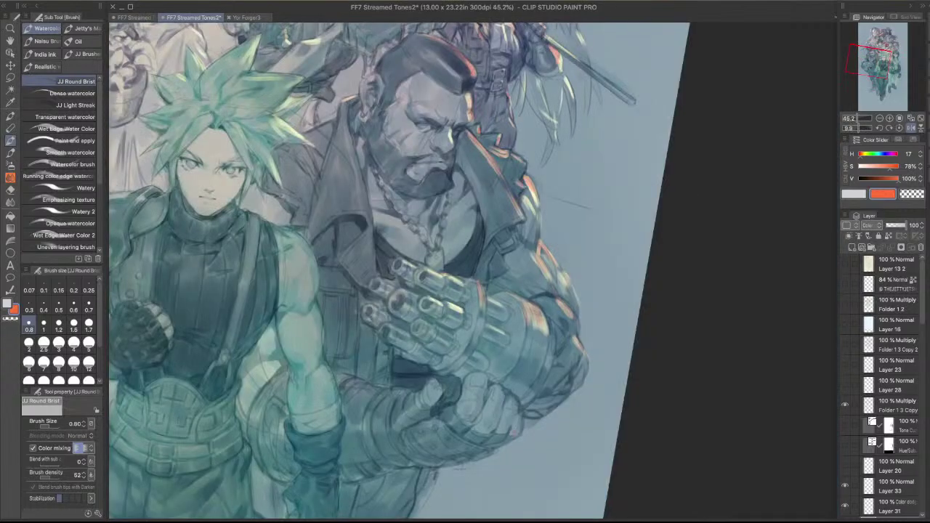
{"action": "key", "text": "Tab"}
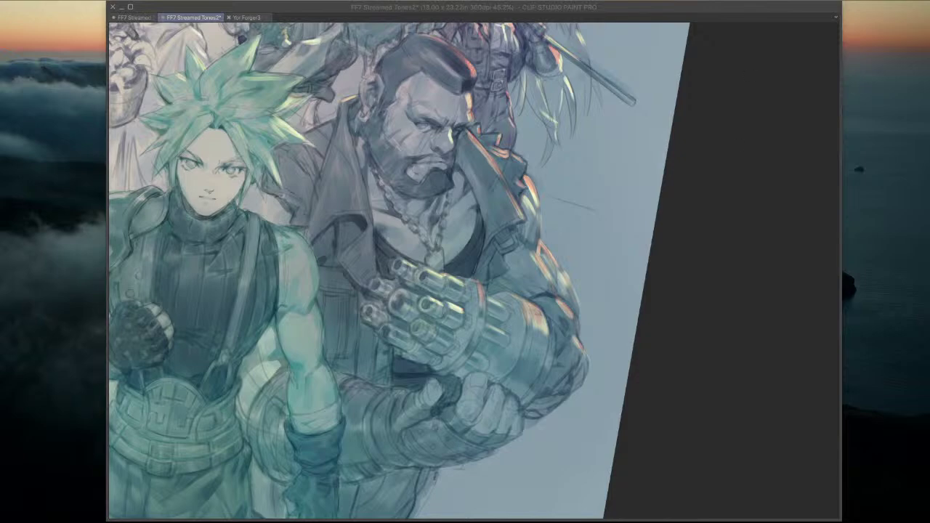
{"action": "key", "text": "Tab"}
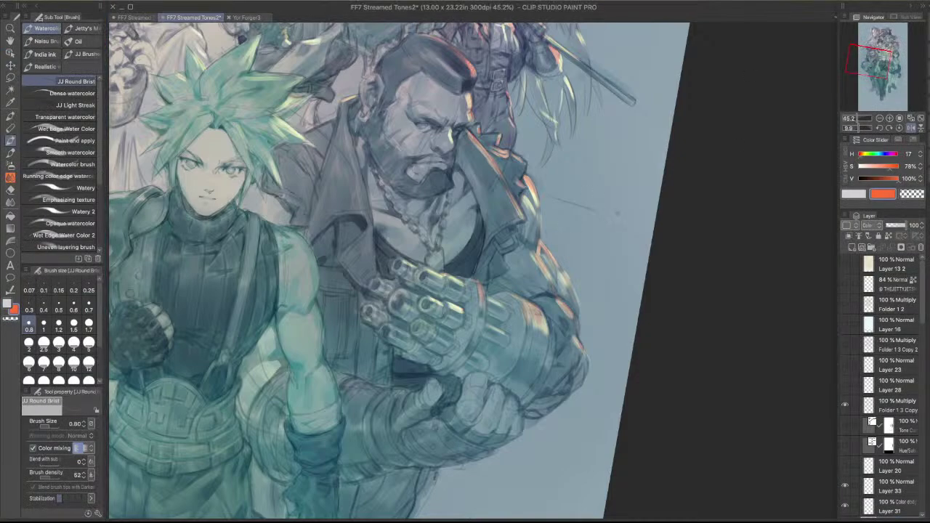
- Paint small pale yellow highlights on the barrel sections behind the gun arm's plate, checking them against the whole group
{"action": "left_click_drag", "start_coordinate": [595, 355], "coordinate": [604, 201]}
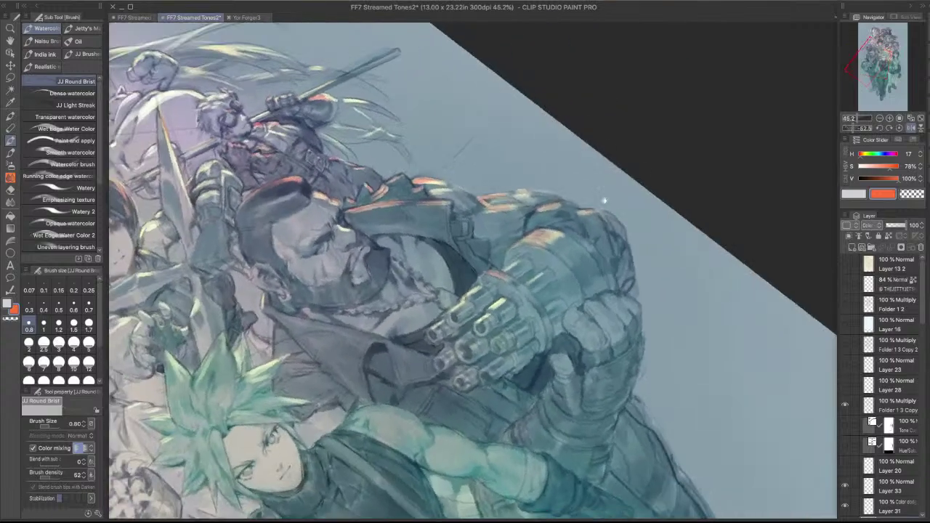
{"action": "scroll", "coordinate": [583, 241], "scroll_direction": "up", "scroll_amount": 2}
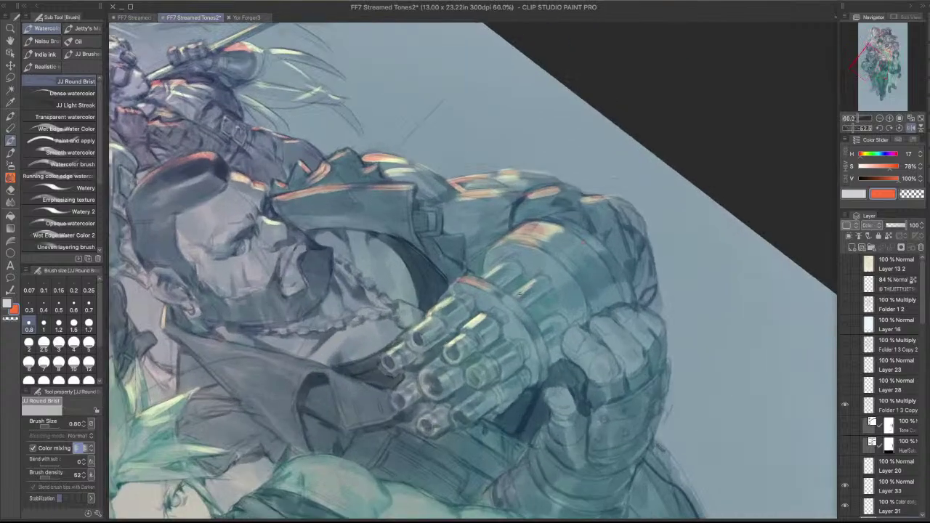
{"action": "mouse_move", "coordinate": [525, 293]}
{"action": "left_mouse_down"}
{"action": "mouse_move", "coordinate": [539, 283]}
{"action": "mouse_move", "coordinate": [529, 285]}
{"action": "left_mouse_up"}
{"action": "scroll", "coordinate": [567, 248], "scroll_direction": "down", "scroll_amount": 3}
{"action": "left_click_drag", "start_coordinate": [700, 272], "coordinate": [623, 397]}
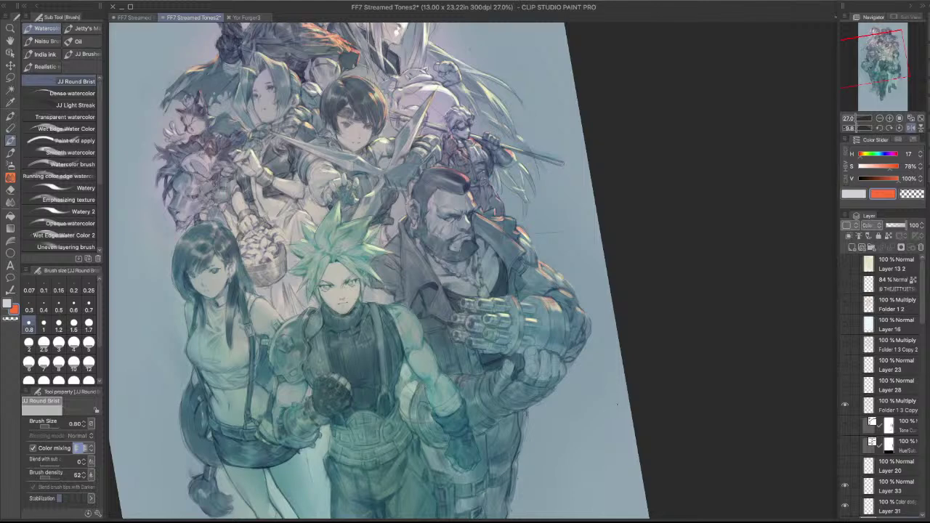
{"action": "left_click_drag", "start_coordinate": [631, 350], "coordinate": [655, 291]}
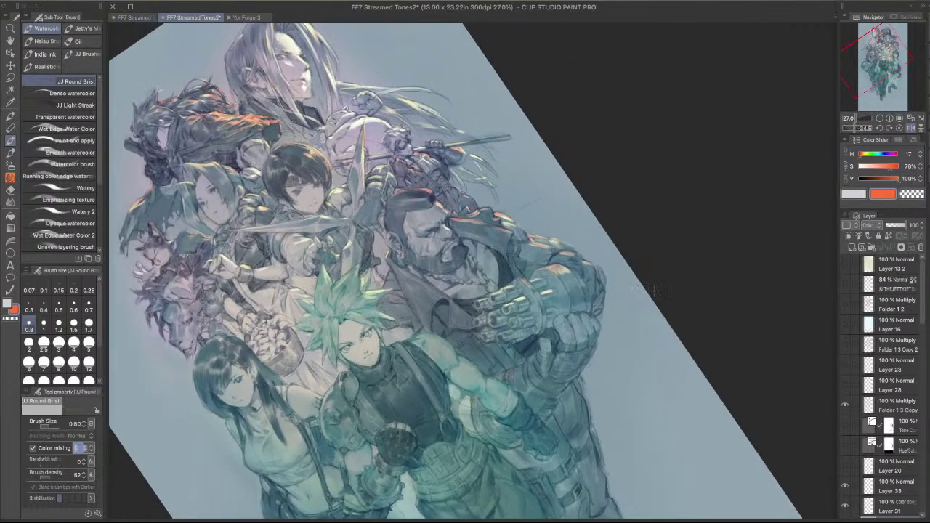
{"action": "scroll", "coordinate": [567, 266], "scroll_direction": "up", "scroll_amount": 3}
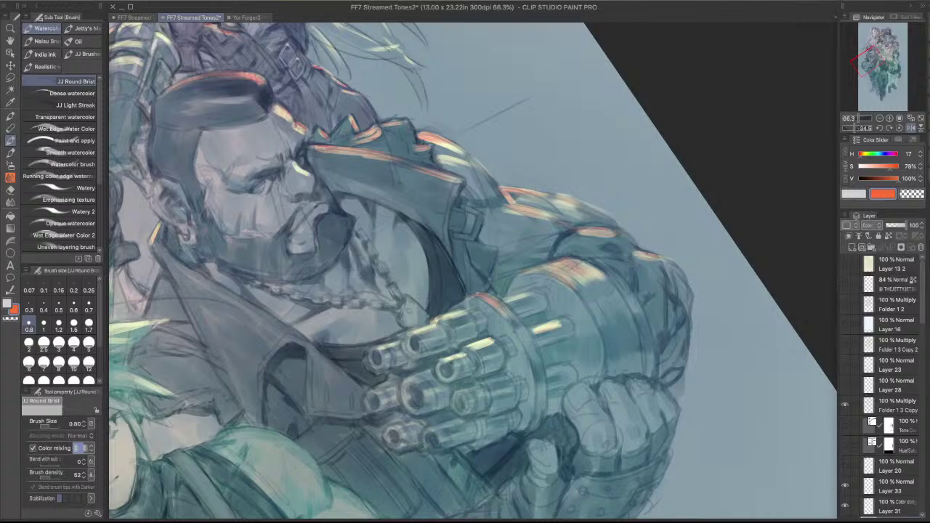
{"action": "mouse_move", "coordinate": [514, 302]}
{"action": "left_mouse_down"}
{"action": "mouse_move", "coordinate": [531, 303]}
{"action": "mouse_move", "coordinate": [516, 307]}
{"action": "left_mouse_up"}
{"action": "scroll", "coordinate": [590, 282], "scroll_direction": "down", "scroll_amount": 3}
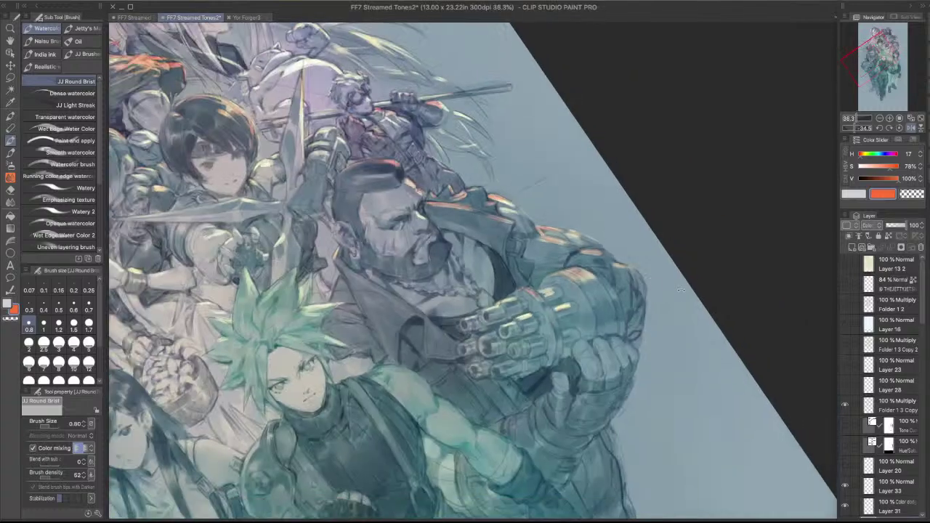
{"action": "scroll", "coordinate": [655, 288], "scroll_direction": "up", "scroll_amount": 1}
{"action": "left_click_drag", "start_coordinate": [541, 391], "coordinate": [546, 387]}
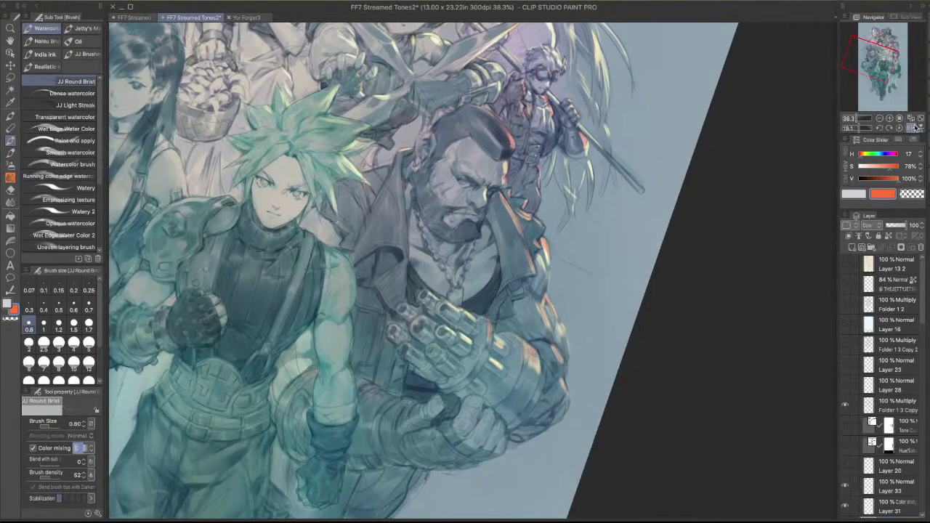
- Flip the canvas view horizontally and refine the pale yellow highlights on the gun arm's barrels
{"action": "left_click", "coordinate": [912, 128]}
{"action": "scroll", "coordinate": [542, 310], "scroll_direction": "up", "scroll_amount": 2}
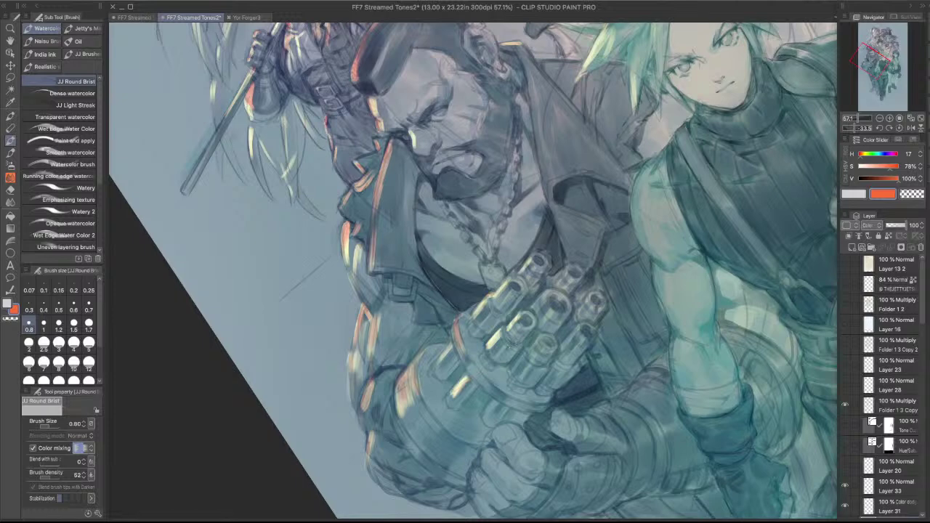
{"action": "key", "text": "c"}
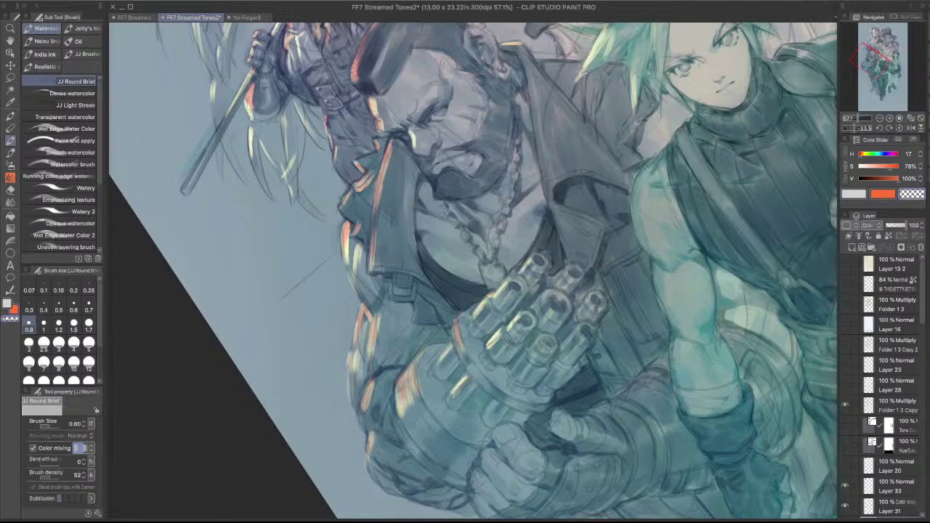
{"action": "key", "text": "c"}
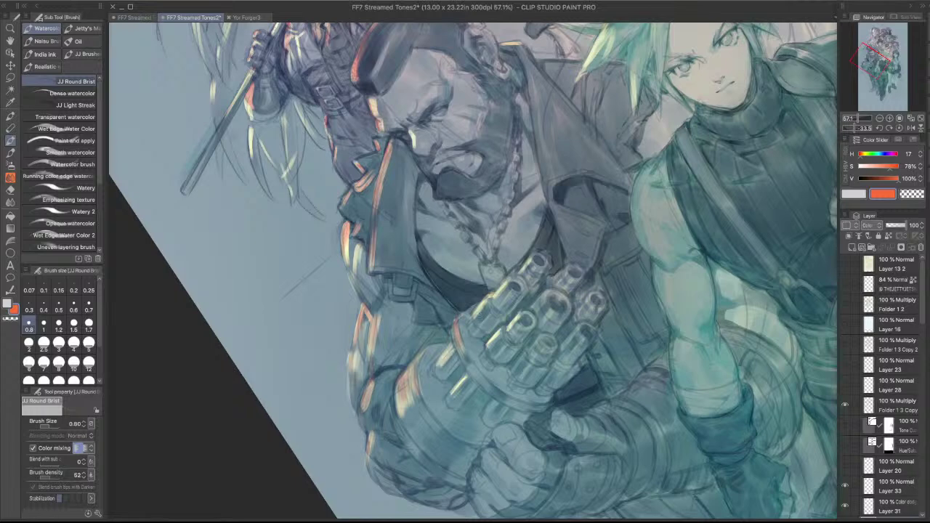
{"action": "left_click_drag", "start_coordinate": [476, 321], "coordinate": [485, 309]}
{"action": "left_click_drag", "start_coordinate": [510, 332], "coordinate": [519, 321]}
{"action": "left_click_drag", "start_coordinate": [618, 243], "coordinate": [552, 243]}
{"action": "left_click_drag", "start_coordinate": [666, 235], "coordinate": [660, 333]}
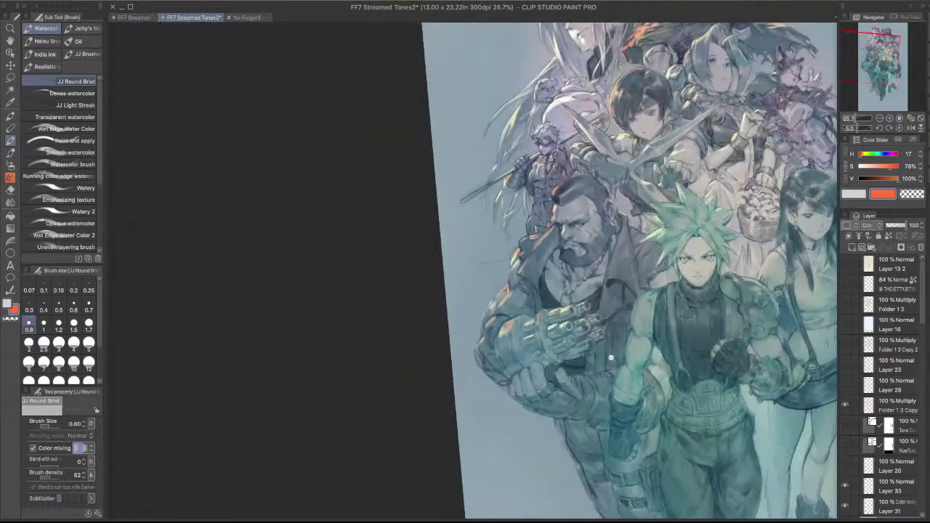
- Raise the JJ Round Brist size to 1.5 and brush warm rim light along the bearded man's outer arm, undoing the first attempts
{"action": "scroll", "coordinate": [611, 358], "scroll_direction": "up", "scroll_amount": 2}
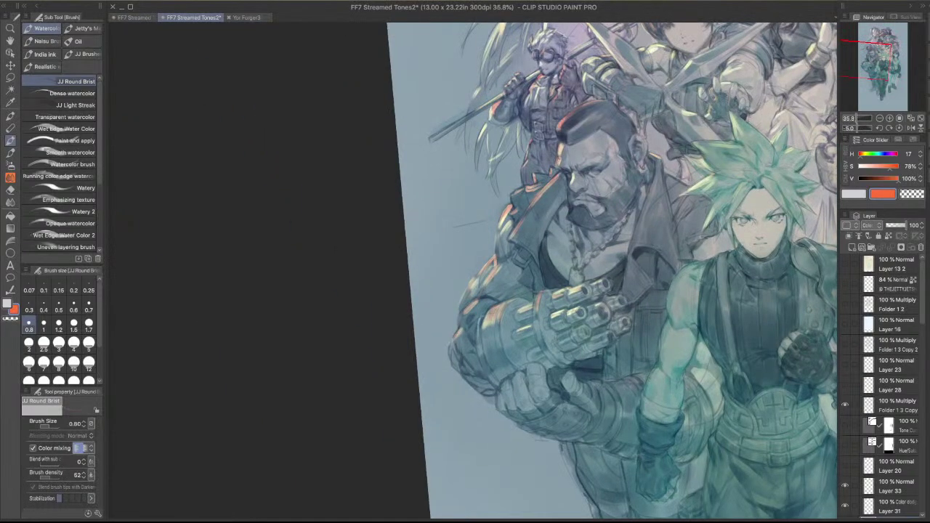
{"action": "key", "text": "bracketright"}
{"action": "key", "text": "bracketright"}
{"action": "key", "text": "bracketright"}
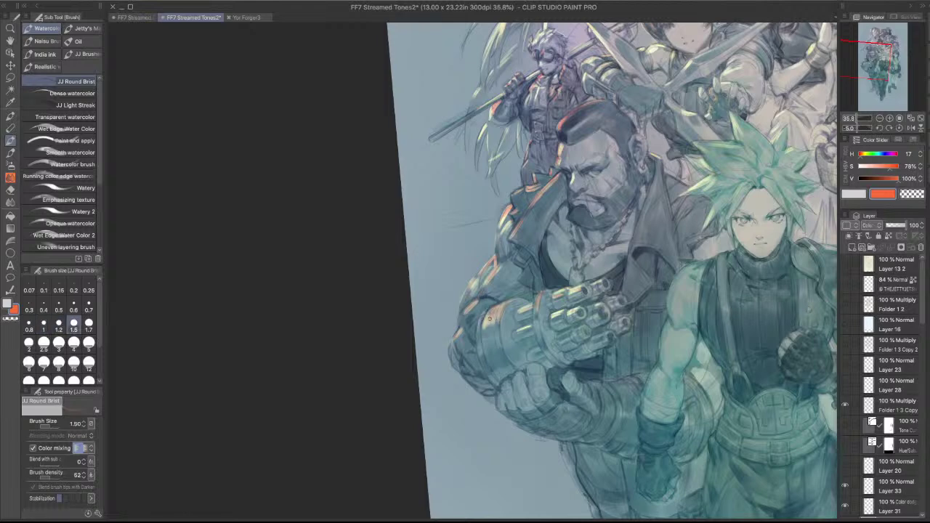
{"action": "left_click_drag", "start_coordinate": [467, 315], "coordinate": [487, 294]}
{"action": "key", "text": "super+z"}
{"action": "mouse_move", "coordinate": [455, 341]}
{"action": "left_mouse_down"}
{"action": "mouse_move", "coordinate": [463, 317]}
{"action": "mouse_move", "coordinate": [488, 297]}
{"action": "mouse_move", "coordinate": [491, 260]}
{"action": "mouse_move", "coordinate": [465, 296]}
{"action": "mouse_move", "coordinate": [478, 276]}
{"action": "left_mouse_up"}
{"action": "key", "text": "super+z"}
{"action": "key", "text": "super+z"}
{"action": "key", "text": "super+z"}
{"action": "left_click_drag", "start_coordinate": [461, 311], "coordinate": [466, 297]}
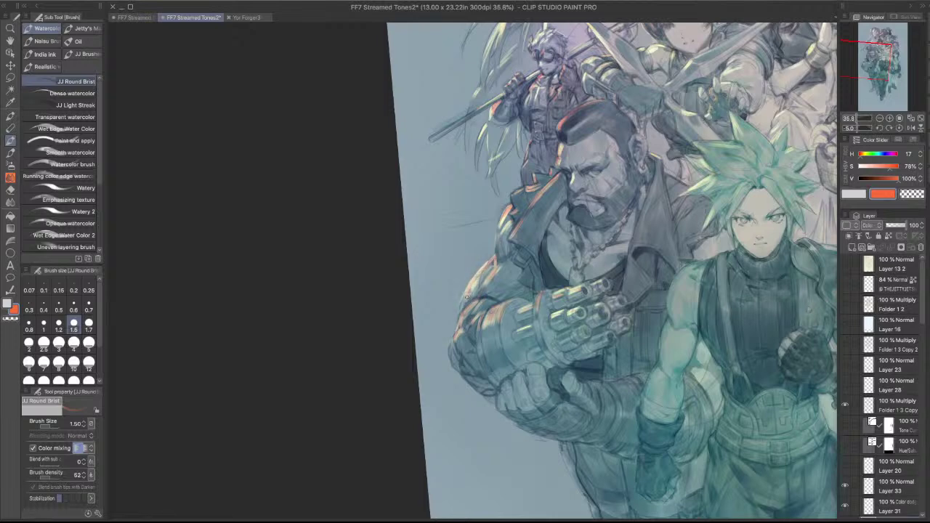
{"action": "mouse_move", "coordinate": [497, 268]}
{"action": "left_mouse_down"}
{"action": "mouse_move", "coordinate": [501, 259]}
{"action": "mouse_move", "coordinate": [492, 281]}
{"action": "left_mouse_up"}
{"action": "key", "text": "c"}
{"action": "scroll", "coordinate": [592, 213], "scroll_direction": "down", "scroll_amount": 3}
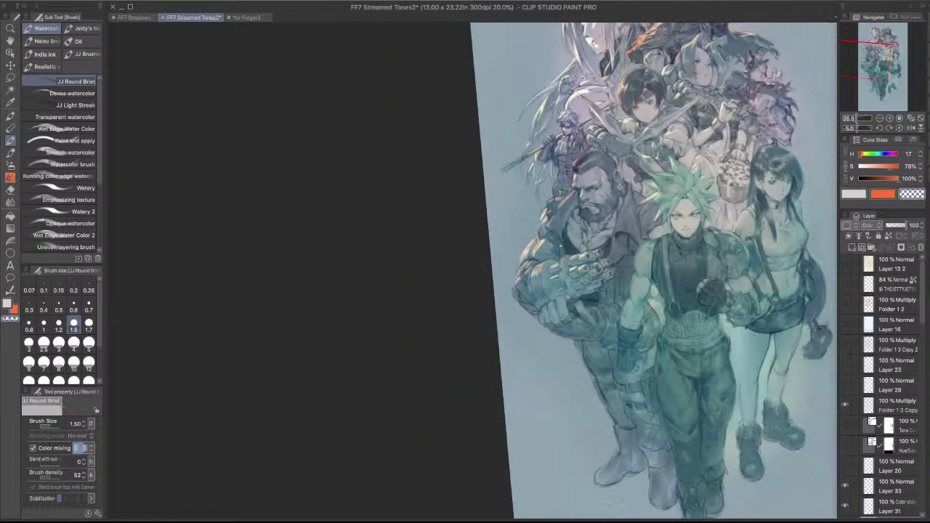
{"action": "left_click_drag", "start_coordinate": [653, 378], "coordinate": [572, 509]}
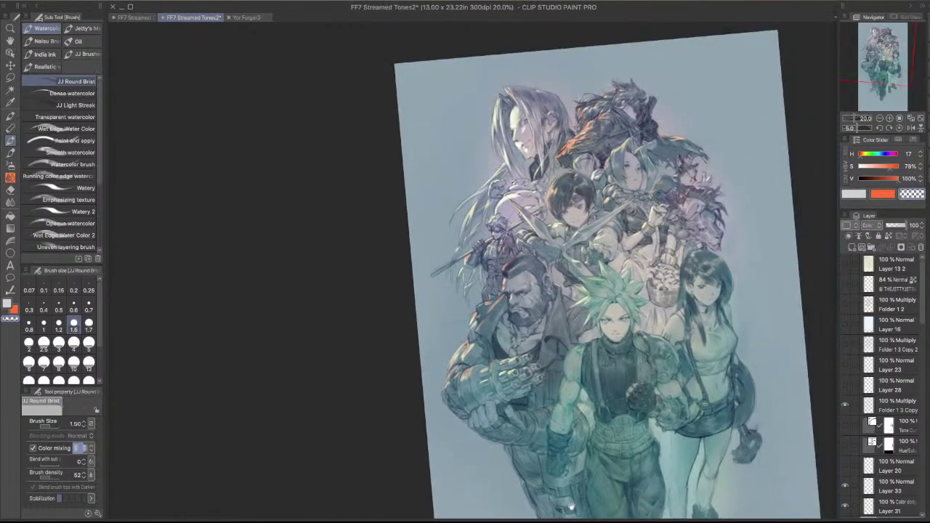
{"action": "left_click_drag", "start_coordinate": [565, 278], "coordinate": [565, 255]}
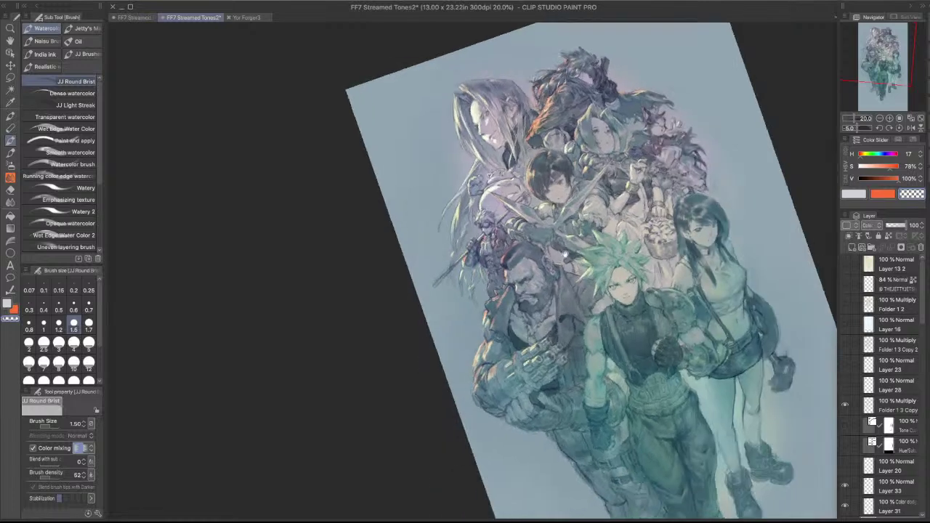
- Brush warm orange rim light onto the small goggled man's jacket and check it against the whole group
{"action": "scroll", "coordinate": [522, 125], "scroll_direction": "up", "scroll_amount": 3}
{"action": "left_click_drag", "start_coordinate": [509, 362], "coordinate": [513, 313]}
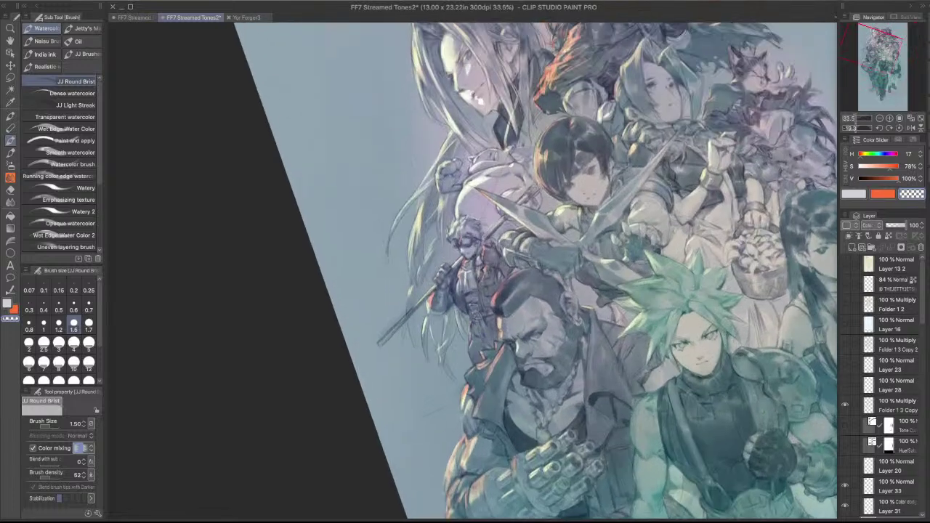
{"action": "key", "text": "c"}
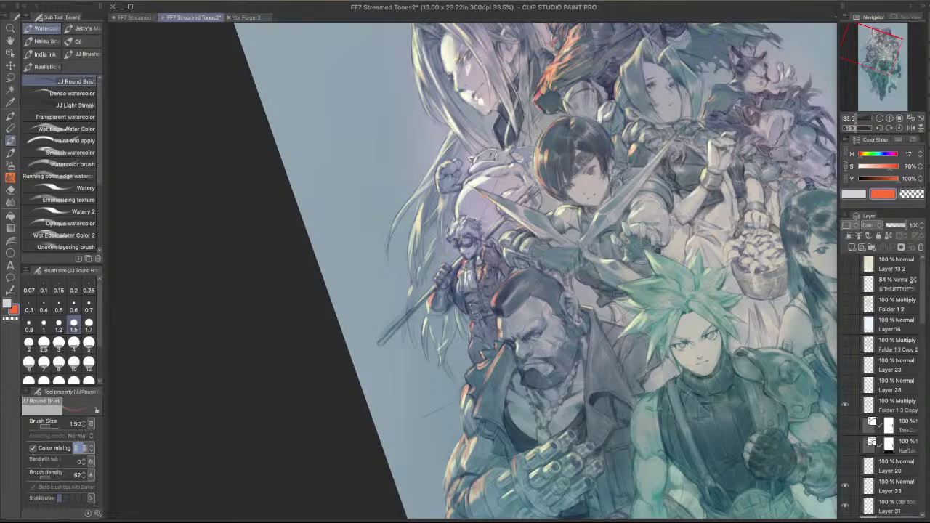
{"action": "left_click_drag", "start_coordinate": [465, 260], "coordinate": [473, 262]}
{"action": "left_click_drag", "start_coordinate": [625, 277], "coordinate": [524, 277]}
{"action": "left_click_drag", "start_coordinate": [693, 242], "coordinate": [692, 344]}
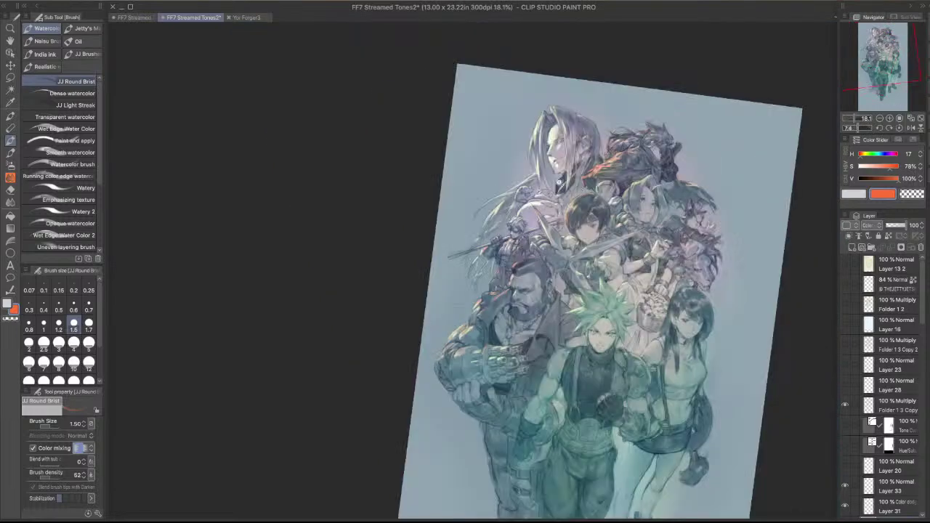
{"action": "left_click_drag", "start_coordinate": [559, 181], "coordinate": [673, 130]}
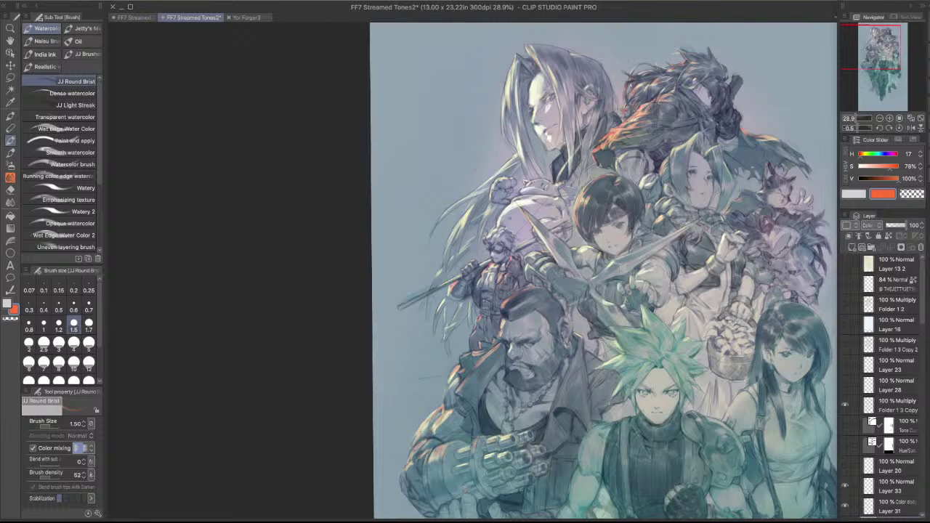
- Raise the JJ Round Brist size to 4 and try a warm stroke on the round white creature, undoing it
{"action": "key", "text": "bracketright"}
{"action": "key", "text": "bracketright"}
{"action": "key", "text": "bracketright"}
{"action": "key", "text": "bracketright"}
{"action": "key", "text": "bracketright"}
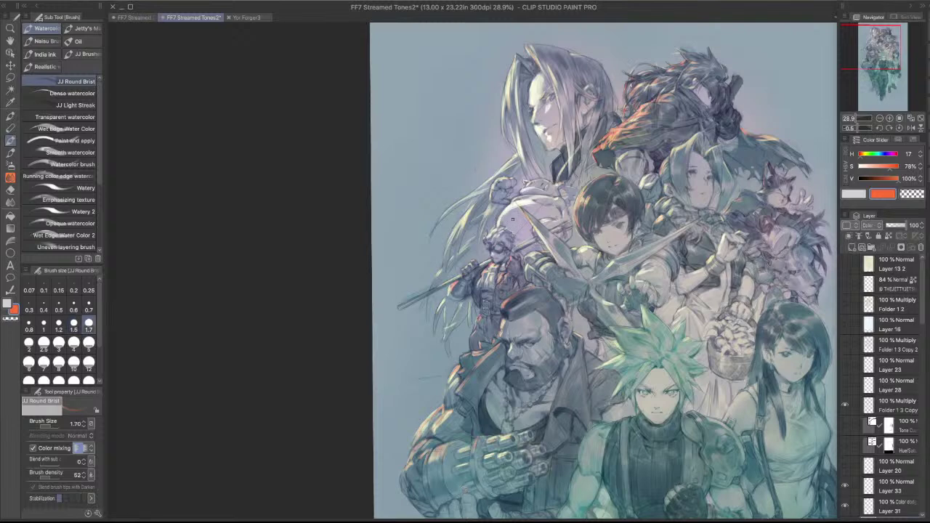
{"action": "mouse_move", "coordinate": [503, 222]}
{"action": "left_mouse_down"}
{"action": "mouse_move", "coordinate": [551, 211]}
{"action": "mouse_move", "coordinate": [545, 217]}
{"action": "left_mouse_up"}
{"action": "key", "text": "super+z"}
{"action": "key", "text": "super+z"}
{"action": "scroll", "coordinate": [557, 193], "scroll_direction": "down", "scroll_amount": 2}
{"action": "key", "text": "ctrl+z"}
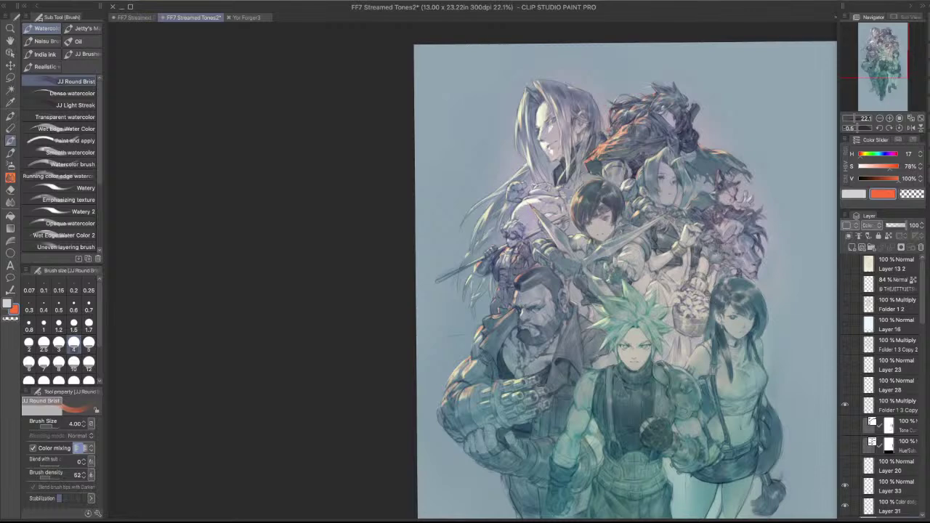
- Brush an orange highlight over the crown of the short-haired girl's dark hair, undoing the excess stroke
{"action": "scroll", "coordinate": [531, 214], "scroll_direction": "up", "scroll_amount": 2}
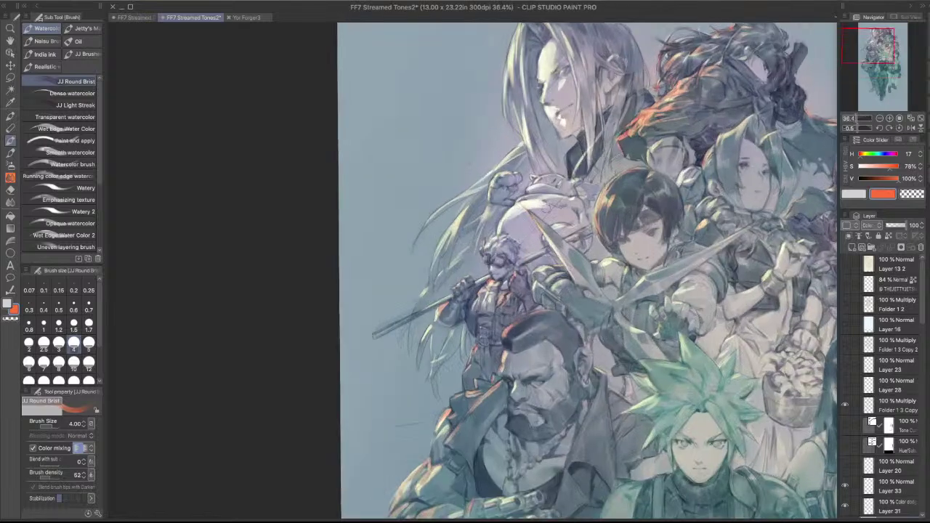
{"action": "scroll", "coordinate": [592, 210], "scroll_direction": "down", "scroll_amount": 1}
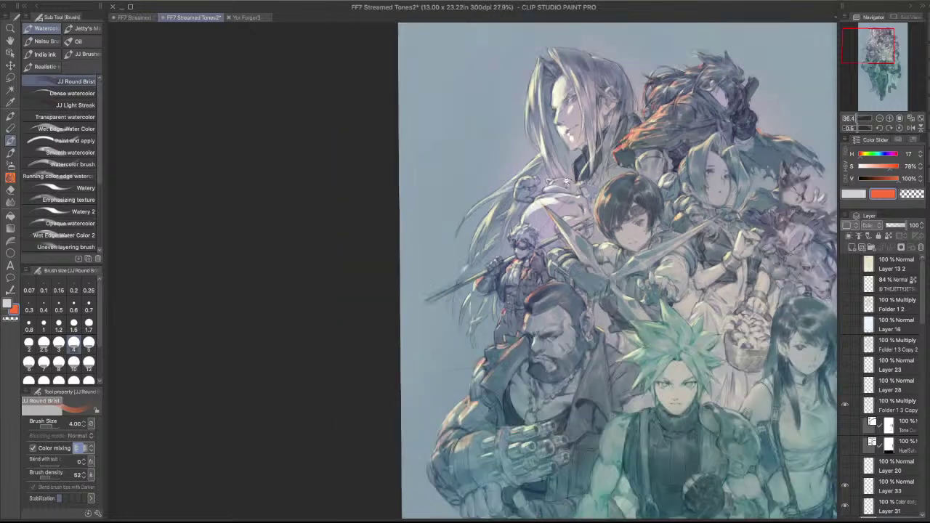
{"action": "scroll", "coordinate": [596, 211], "scroll_direction": "down", "scroll_amount": 1}
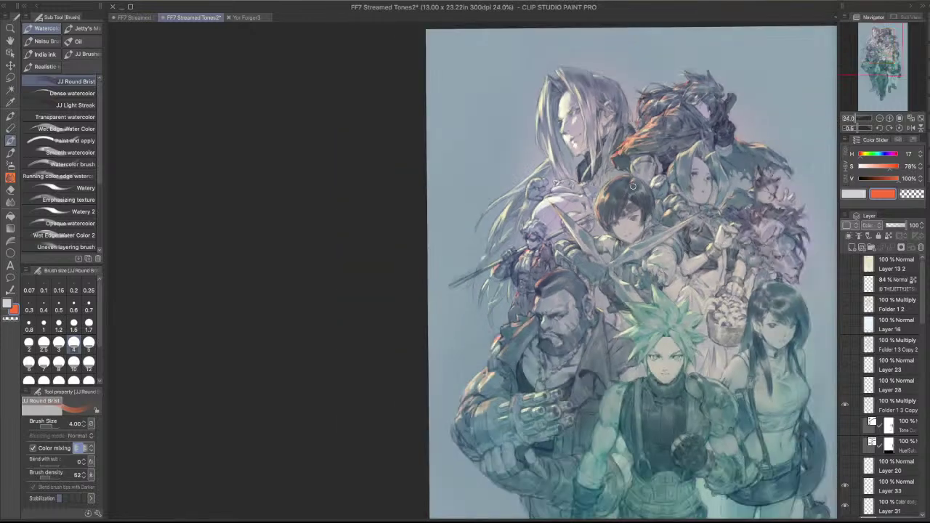
{"action": "scroll", "coordinate": [632, 186], "scroll_direction": "up", "scroll_amount": 1}
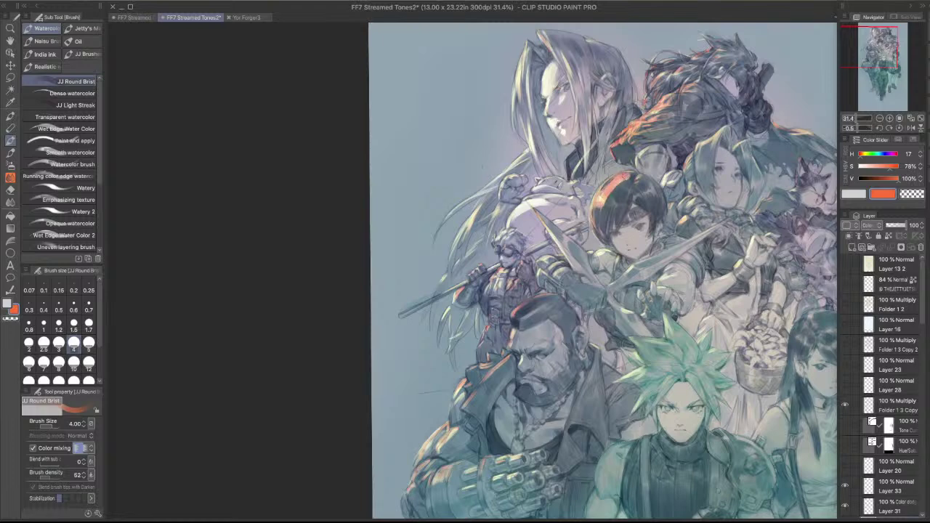
{"action": "mouse_move", "coordinate": [624, 176]}
{"action": "left_mouse_down"}
{"action": "mouse_move", "coordinate": [623, 203]}
{"action": "mouse_move", "coordinate": [611, 182]}
{"action": "mouse_move", "coordinate": [625, 177]}
{"action": "mouse_move", "coordinate": [619, 190]}
{"action": "left_mouse_up"}
{"action": "key", "text": "super+z"}
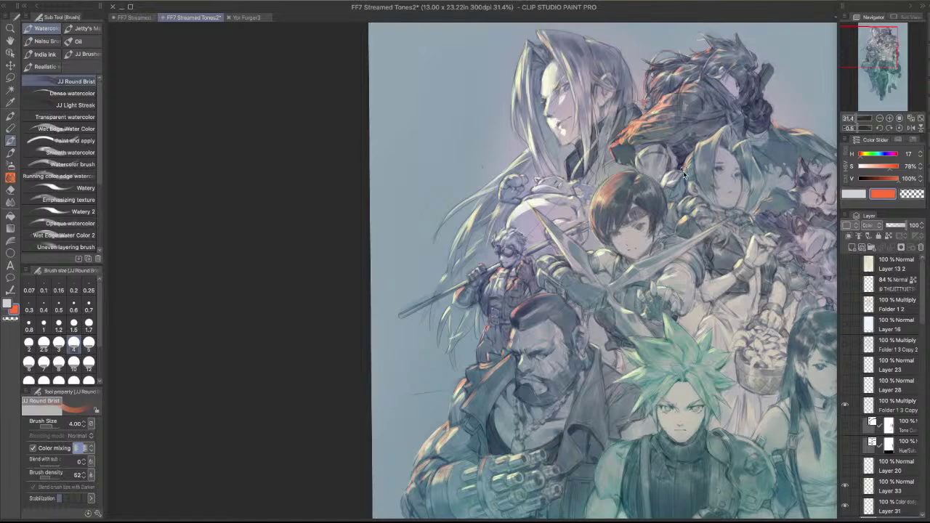
- Lower the brush size to 2 and refine the girl's orange hair highlight, alternating between orange and transparent colour
{"action": "key", "text": "bracketleft"}
{"action": "key", "text": "bracketleft"}
{"action": "key", "text": "bracketleft"}
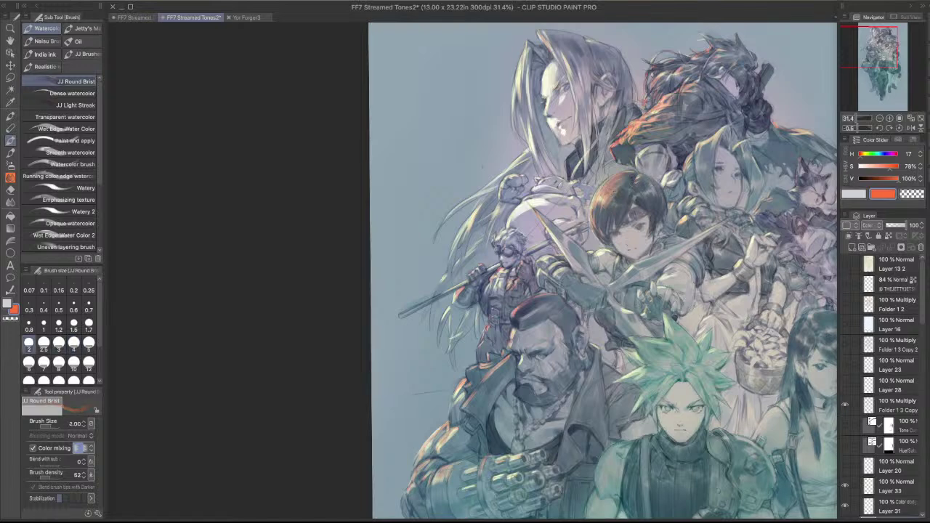
{"action": "key", "text": "c"}
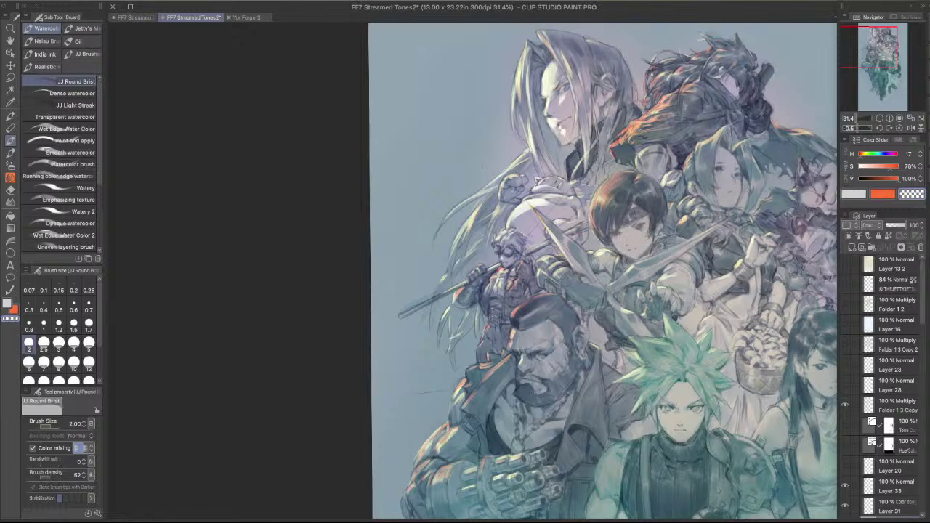
{"action": "key", "text": "c"}
{"action": "key", "text": "c"}
{"action": "key", "text": "c"}
{"action": "mouse_move", "coordinate": [635, 135]}
{"action": "left_mouse_down"}
{"action": "mouse_move", "coordinate": [663, 122]}
{"action": "mouse_move", "coordinate": [644, 132]}
{"action": "mouse_move", "coordinate": [670, 135]}
{"action": "left_mouse_up"}
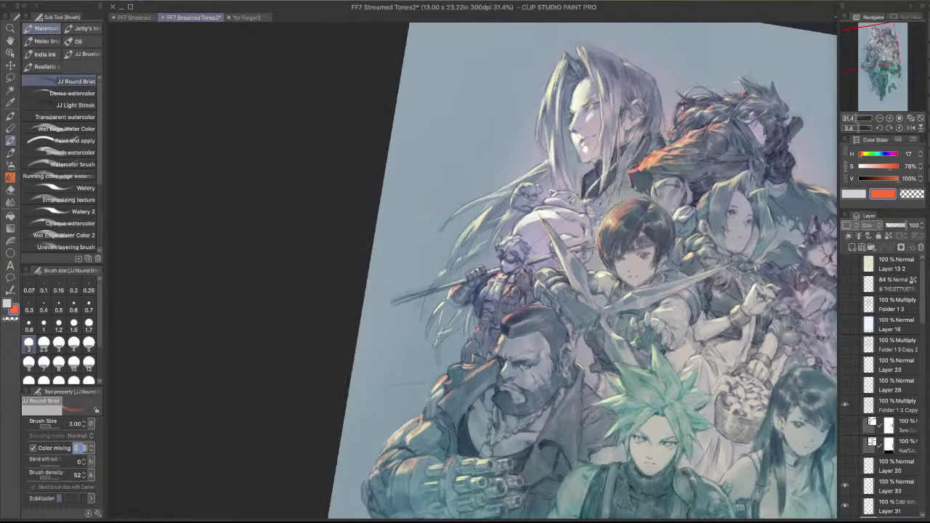
{"action": "mouse_move", "coordinate": [545, 99]}
{"action": "left_mouse_down"}
{"action": "mouse_move", "coordinate": [566, 60]}
{"action": "mouse_move", "coordinate": [530, 80]}
{"action": "left_mouse_up"}
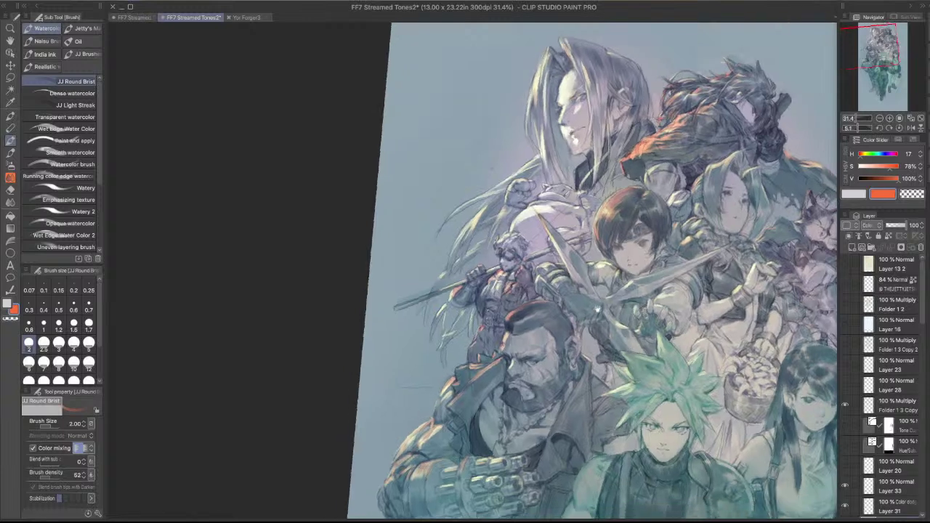
- Refine the warm highlights around the short-haired girl and her star blade, alternating between orange and transparent colour
{"action": "scroll", "coordinate": [601, 262], "scroll_direction": "up", "scroll_amount": 2}
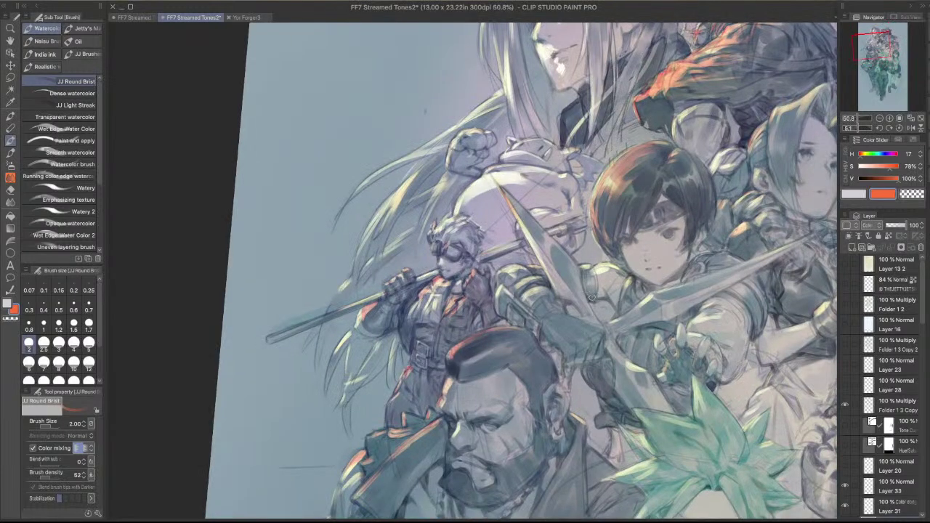
{"action": "key", "text": "c"}
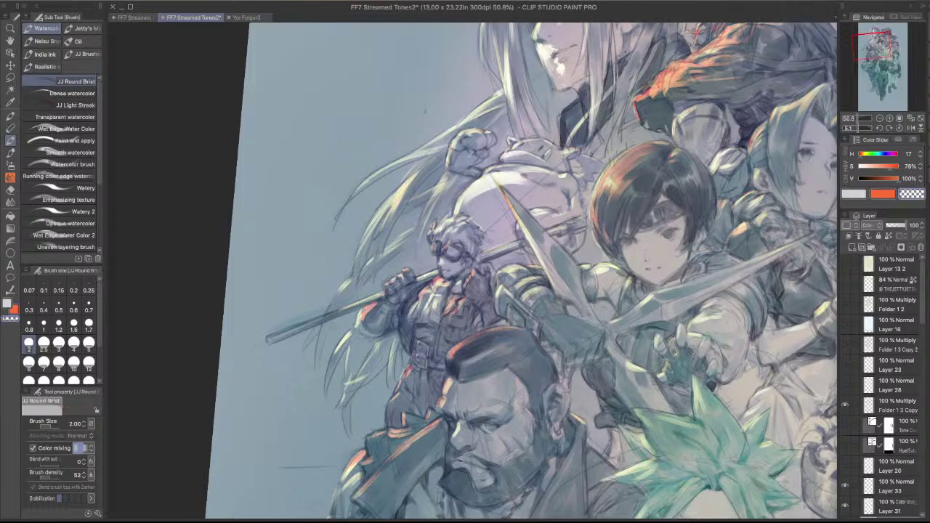
{"action": "key", "text": "c"}
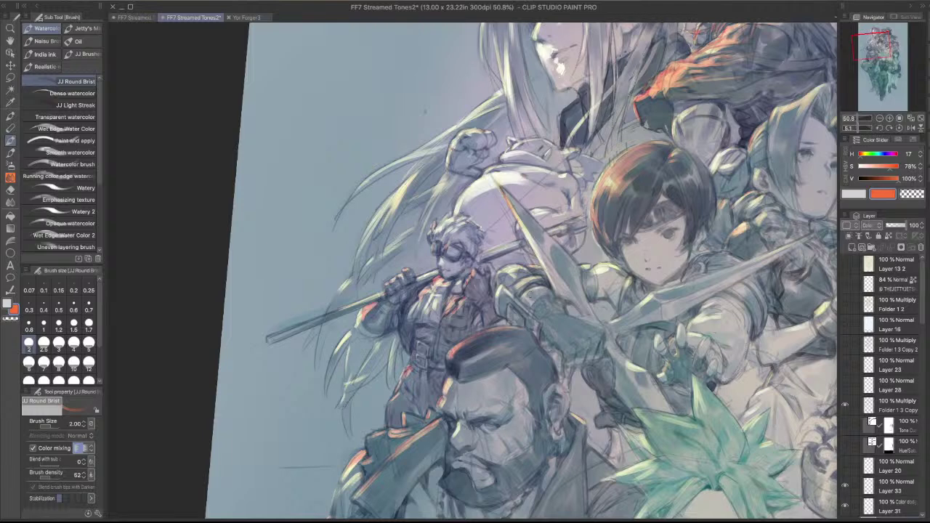
{"action": "key", "text": "c"}
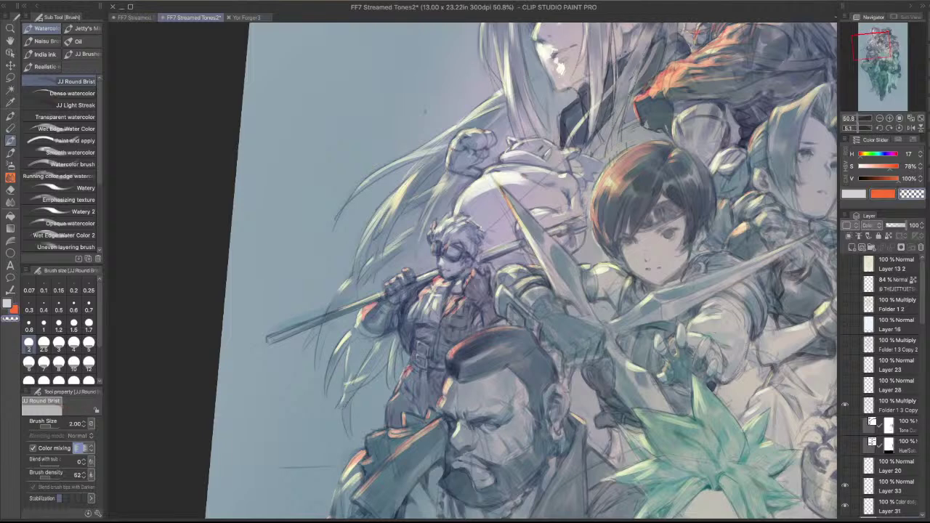
{"action": "key", "text": "c"}
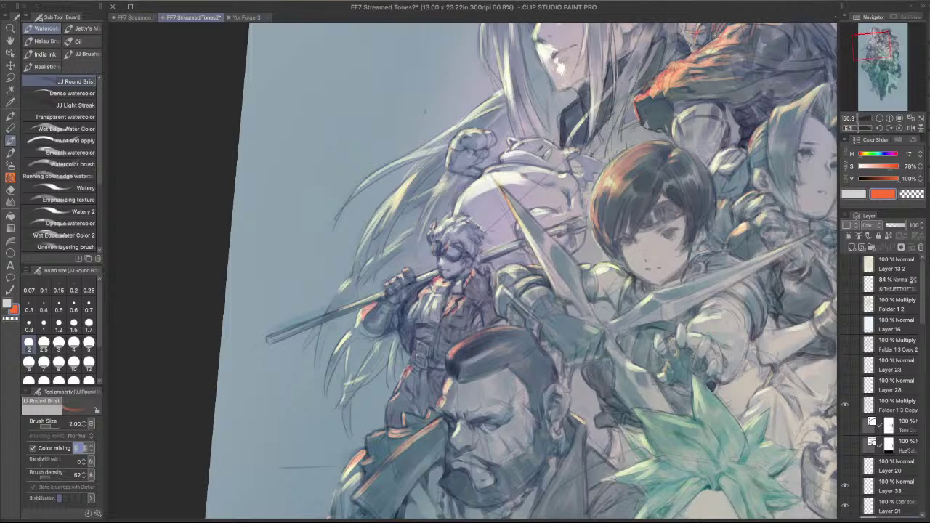
{"action": "left_click_drag", "start_coordinate": [602, 391], "coordinate": [592, 402]}
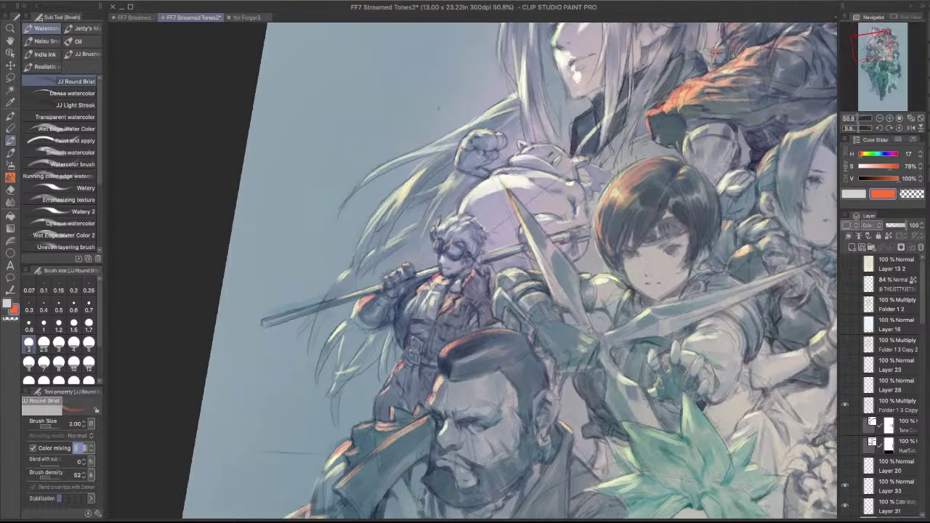
{"action": "left_click_drag", "start_coordinate": [589, 331], "coordinate": [622, 183]}
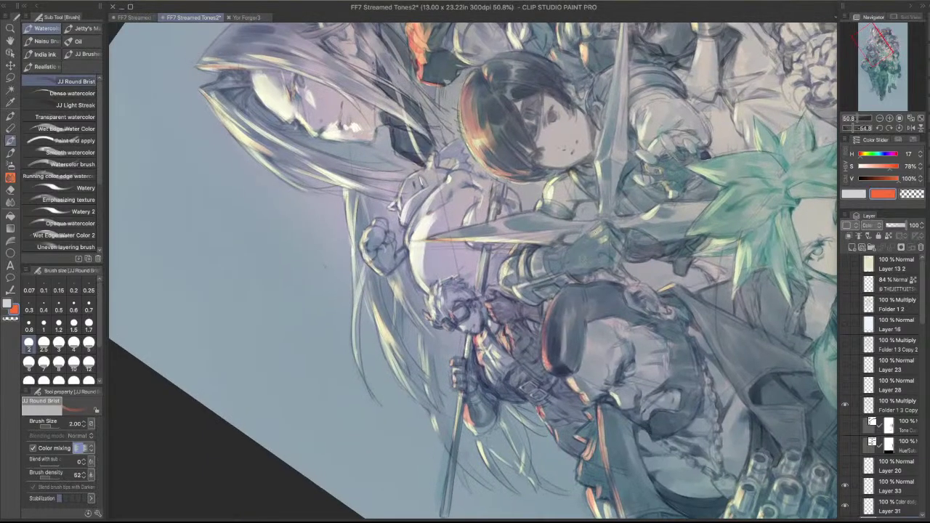
{"action": "key", "text": "j"}
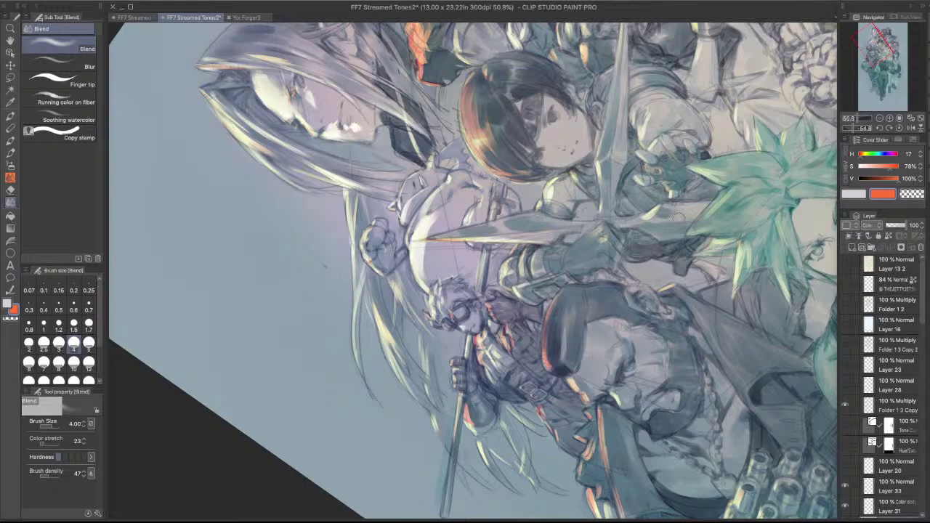
{"action": "left_click_drag", "start_coordinate": [679, 217], "coordinate": [645, 285]}
{"action": "key", "text": "p"}
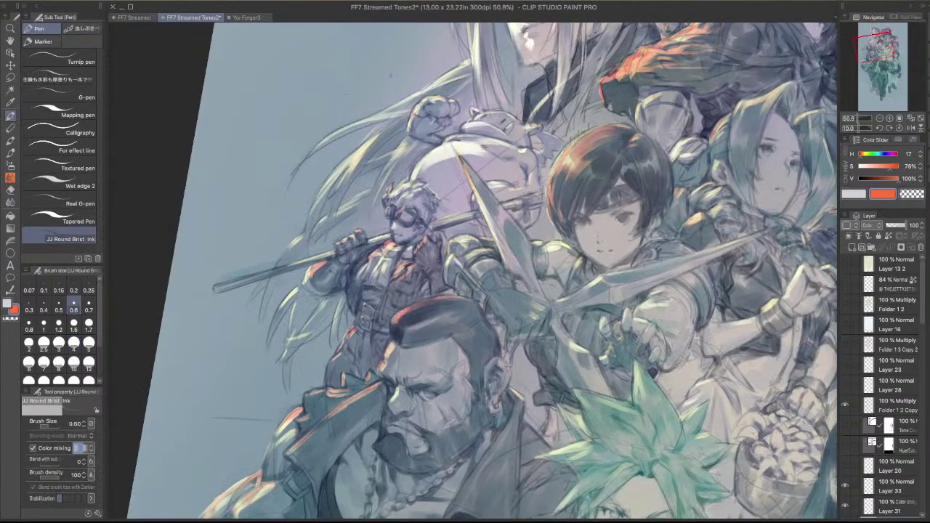
{"action": "key", "text": "b"}
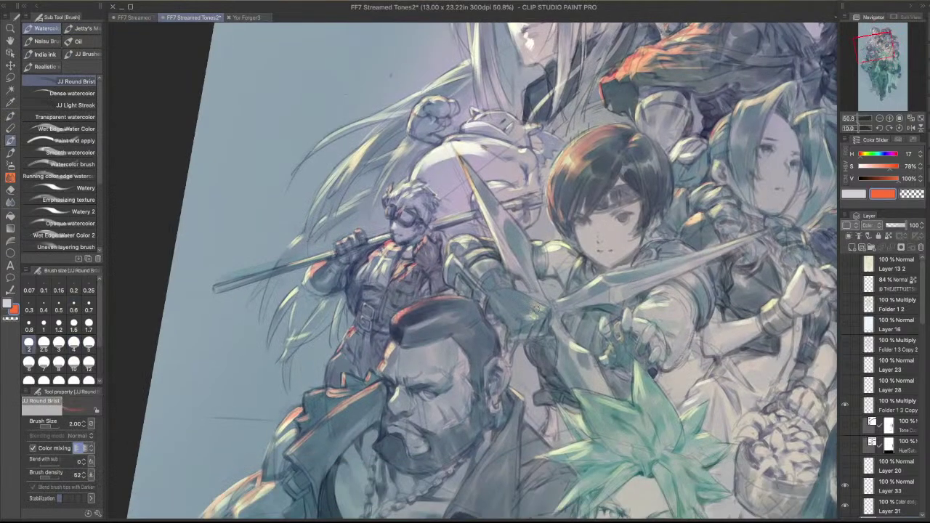
{"action": "left_click_drag", "start_coordinate": [647, 143], "coordinate": [526, 62]}
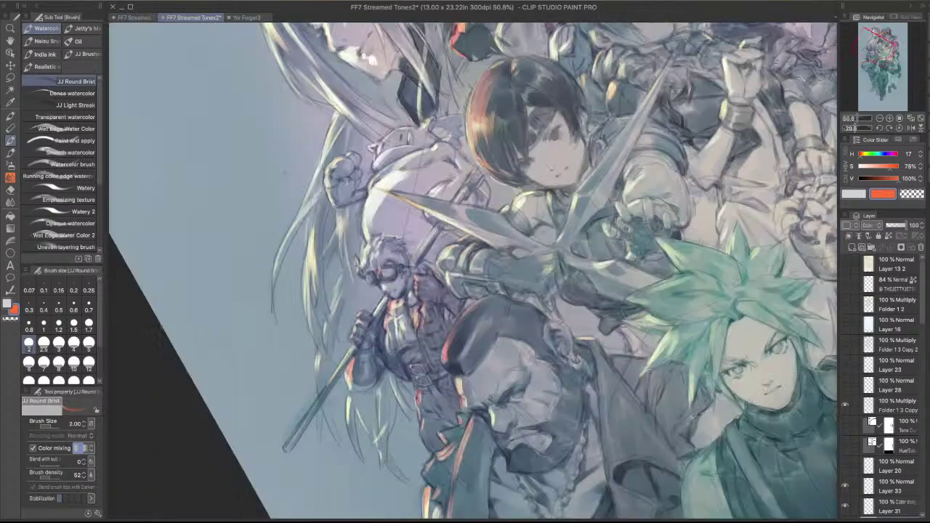
- Flip the canvas view horizontally and refine the warm accents around the girl's star blade with JJ Round Brist at size 1.2
{"action": "left_click", "coordinate": [910, 128]}
{"action": "left_click_drag", "start_coordinate": [559, 155], "coordinate": [536, 142]}
{"action": "left_click_drag", "start_coordinate": [560, 202], "coordinate": [655, 193]}
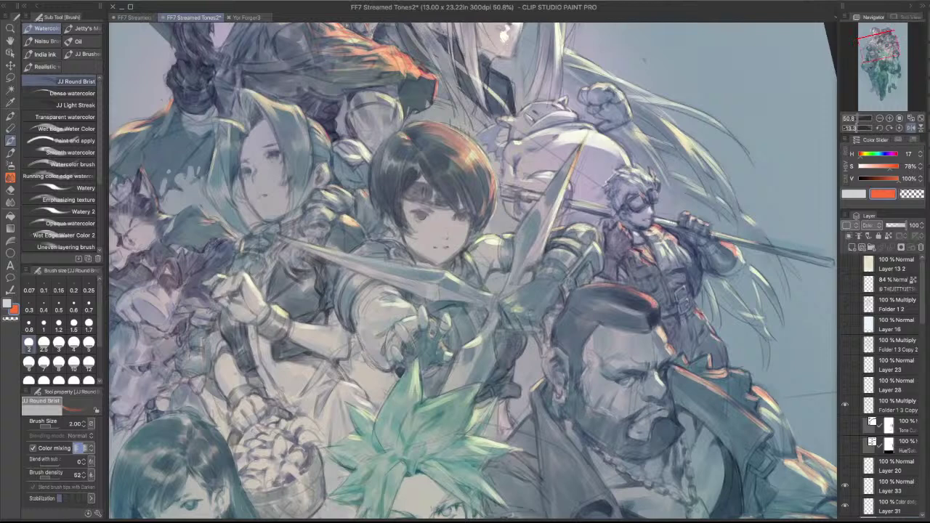
{"action": "key", "text": "bracketleft"}
{"action": "key", "text": "bracketleft"}
{"action": "key", "text": "bracketleft"}
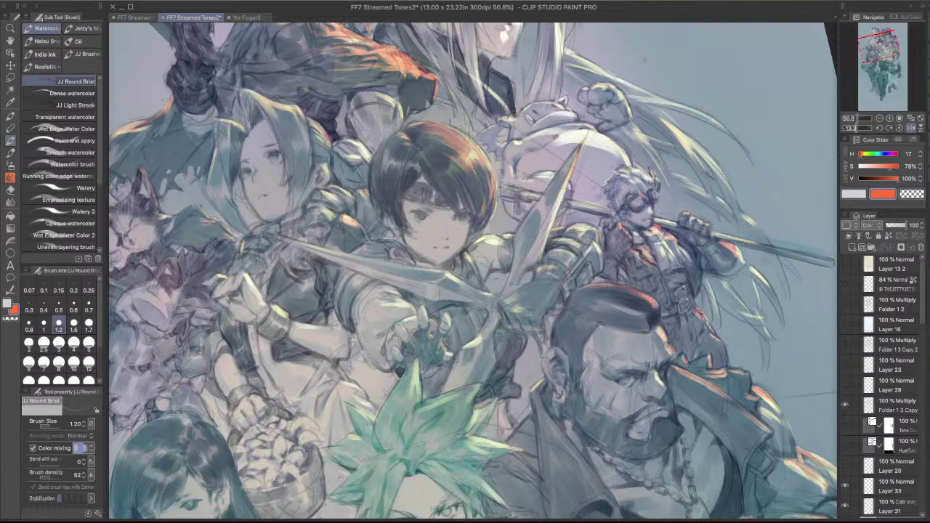
{"action": "scroll", "coordinate": [575, 208], "scroll_direction": "down", "scroll_amount": 1}
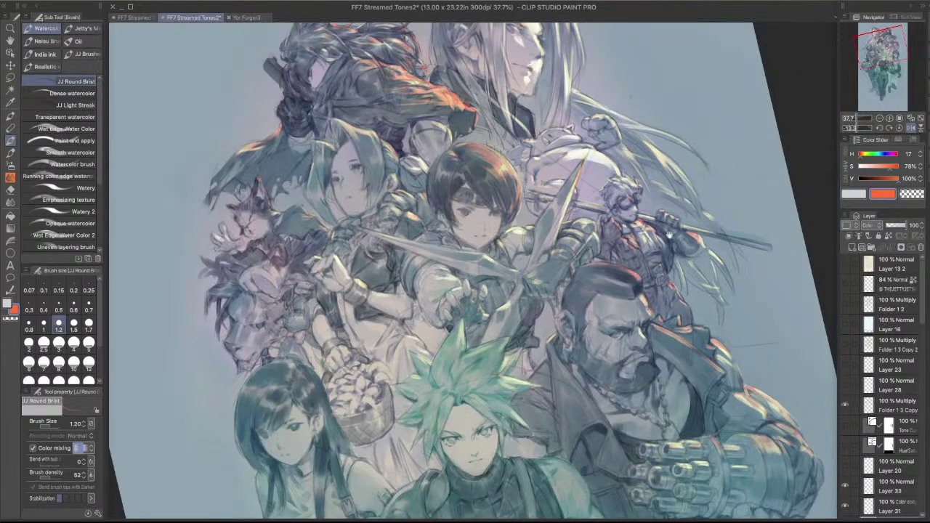
{"action": "left_click_drag", "start_coordinate": [670, 235], "coordinate": [706, 254]}
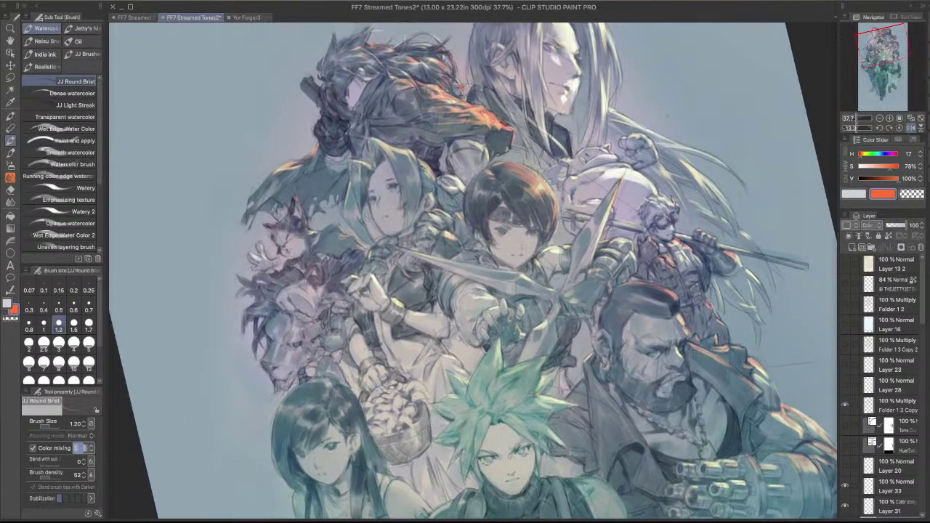
- Raise the brush size to 3 and brush warm orange light along the outer edge of the short-haired girl's hair
{"action": "key", "text": "bracketright"}
{"action": "key", "text": "bracketright"}
{"action": "key", "text": "bracketright"}
{"action": "key", "text": "bracketright"}
{"action": "key", "text": "bracketright"}
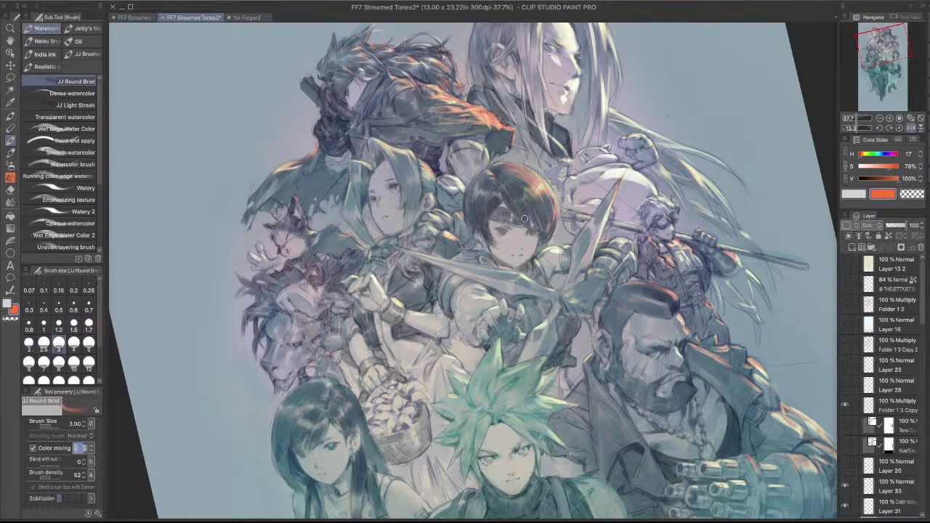
{"action": "left_click_drag", "start_coordinate": [711, 218], "coordinate": [718, 267]}
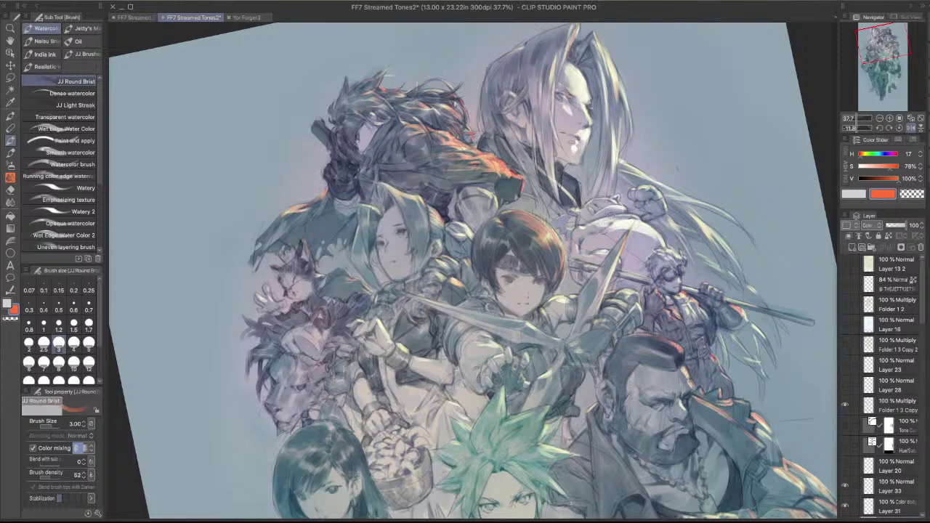
{"action": "left_click_drag", "start_coordinate": [611, 216], "coordinate": [607, 313]}
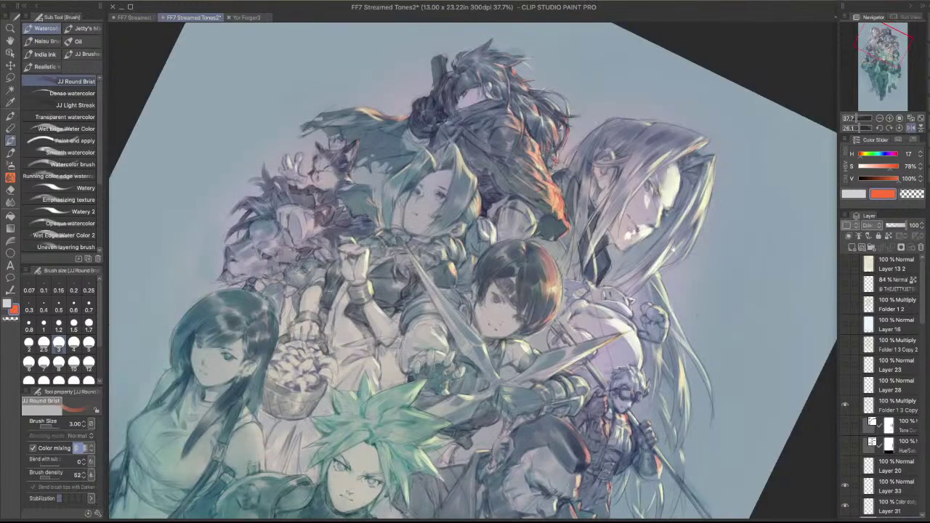
{"action": "left_click_drag", "start_coordinate": [673, 248], "coordinate": [659, 204]}
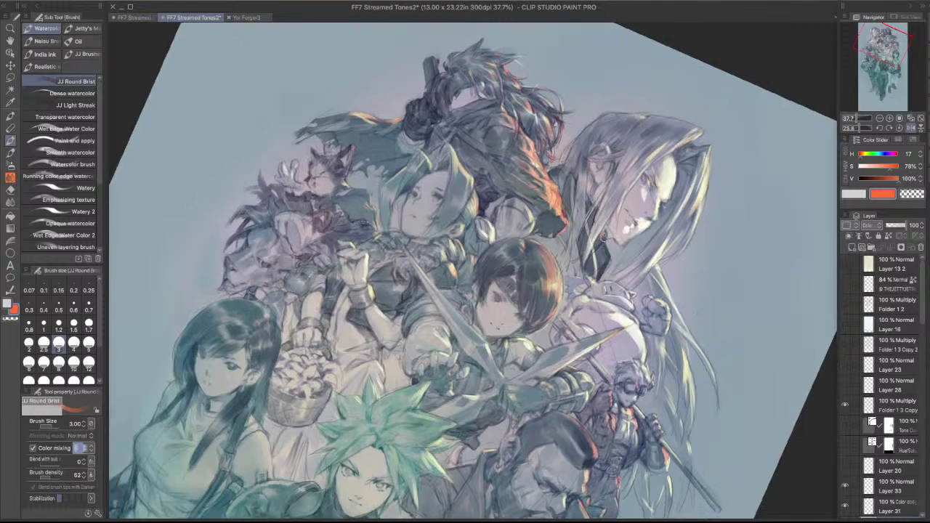
- Lower the brush size to 1.7 and touch up the orange accents around the dark-haired gunman's hair and sleeve
{"action": "key", "text": "bracketleft"}
{"action": "key", "text": "bracketleft"}
{"action": "key", "text": "bracketleft"}
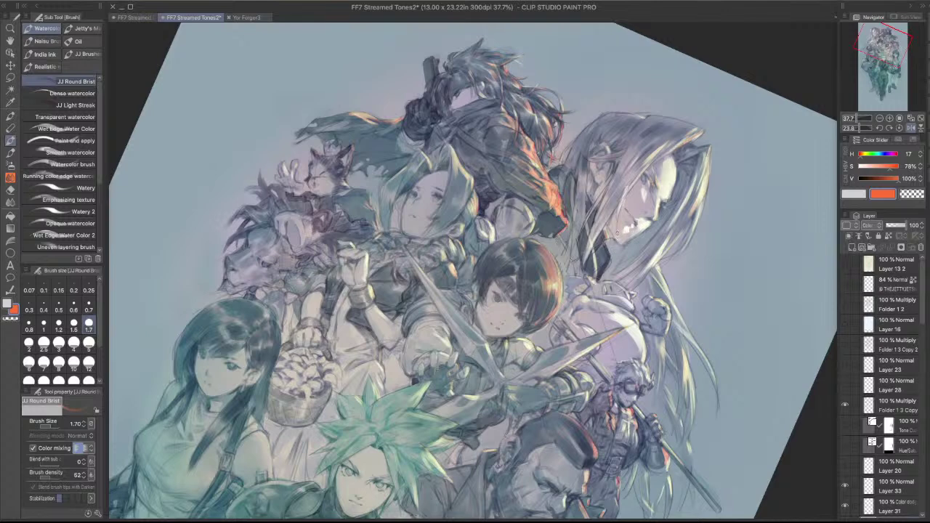
{"action": "mouse_move", "coordinate": [585, 193]}
{"action": "left_mouse_down"}
{"action": "mouse_move", "coordinate": [579, 236]}
{"action": "mouse_move", "coordinate": [577, 208]}
{"action": "left_mouse_up"}
{"action": "left_click_drag", "start_coordinate": [582, 148], "coordinate": [502, 134]}
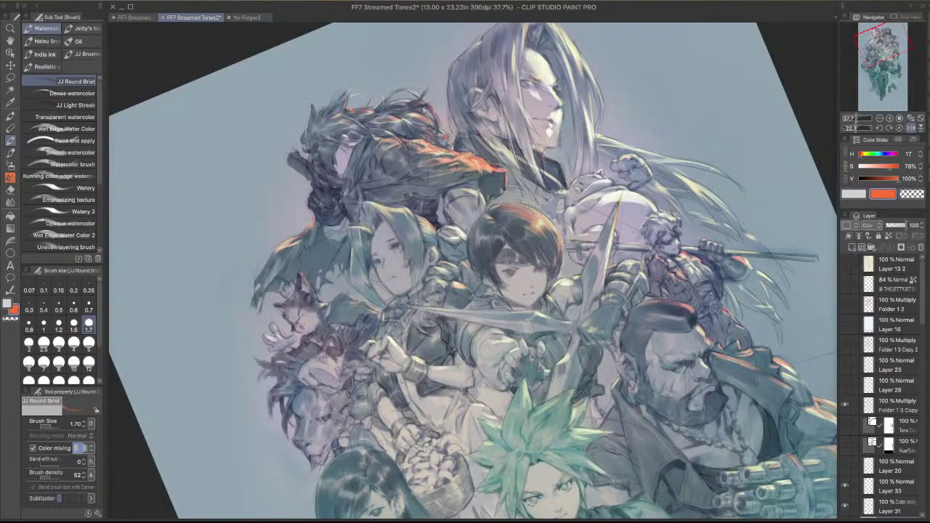
{"action": "left_click_drag", "start_coordinate": [741, 300], "coordinate": [730, 351]}
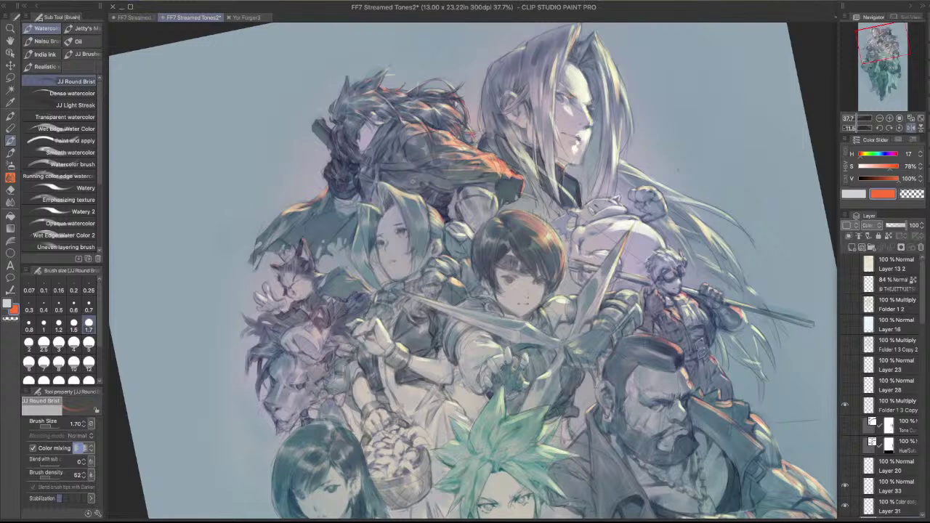
{"action": "left_click_drag", "start_coordinate": [472, 135], "coordinate": [544, 230]}
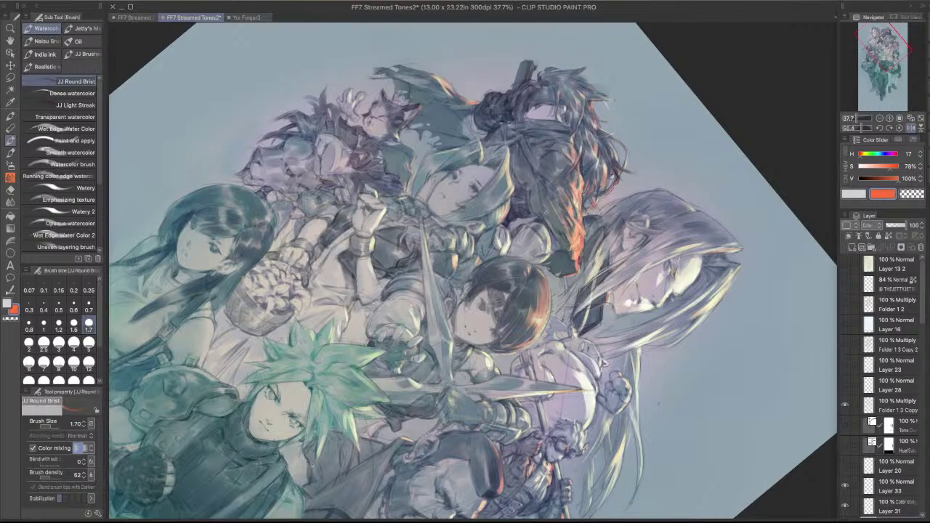
- Refine the warm accents on the upper characters, alternating between orange and transparent colour
{"action": "key", "text": "minus"}
{"action": "key", "text": "minus"}
{"action": "key", "text": "minus"}
{"action": "key", "text": "minus"}
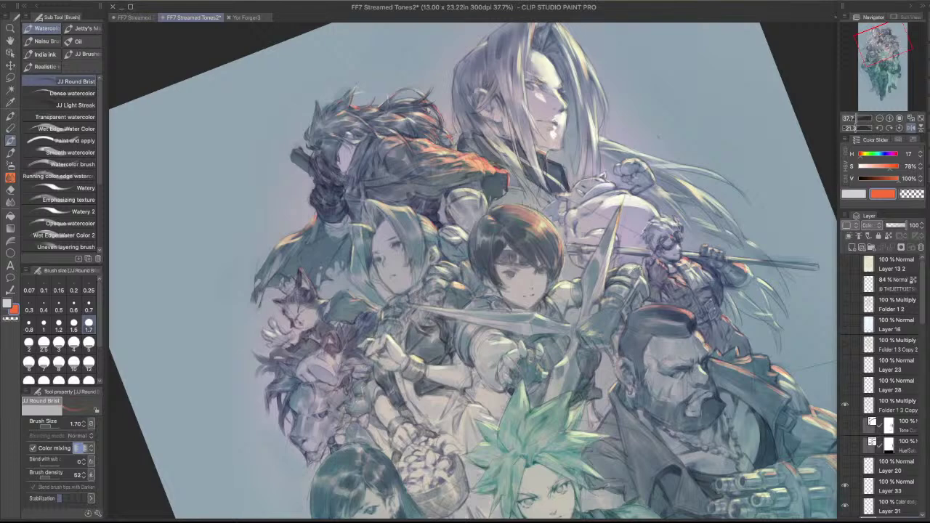
{"action": "key", "text": "c"}
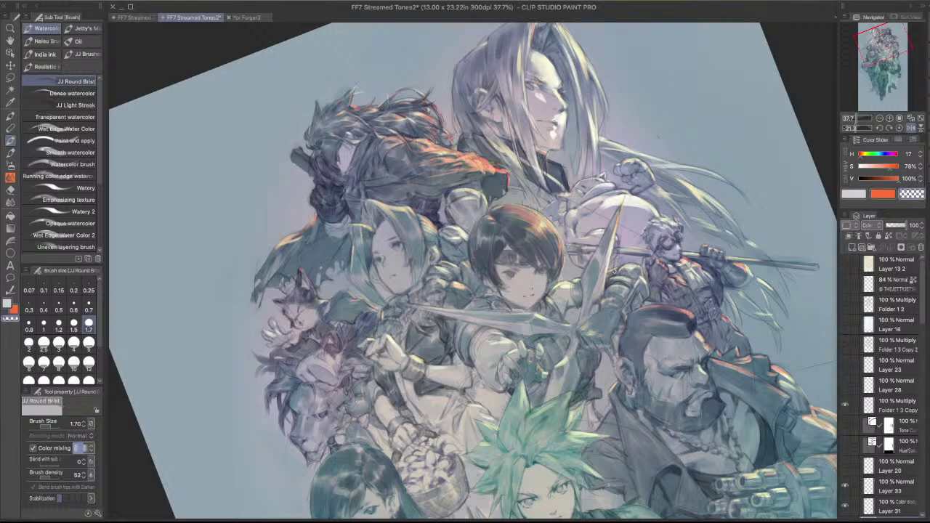
{"action": "key", "text": "c"}
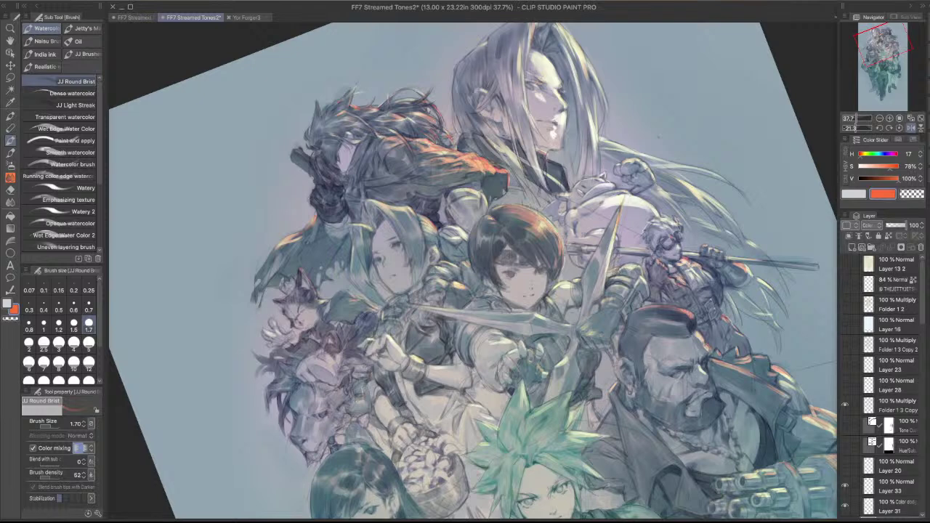
{"action": "left_click_drag", "start_coordinate": [613, 271], "coordinate": [511, 405]}
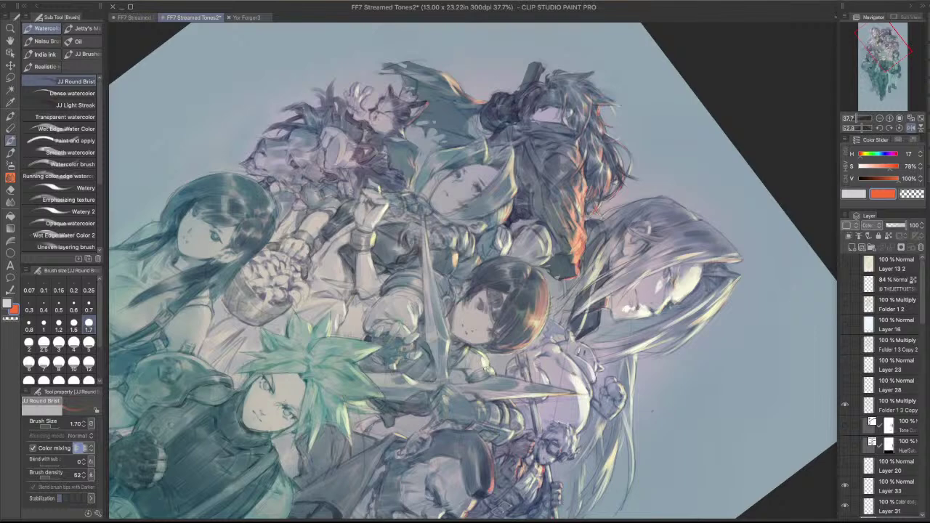
{"action": "left_click_drag", "start_coordinate": [488, 370], "coordinate": [570, 302]}
{"action": "key", "text": "c"}
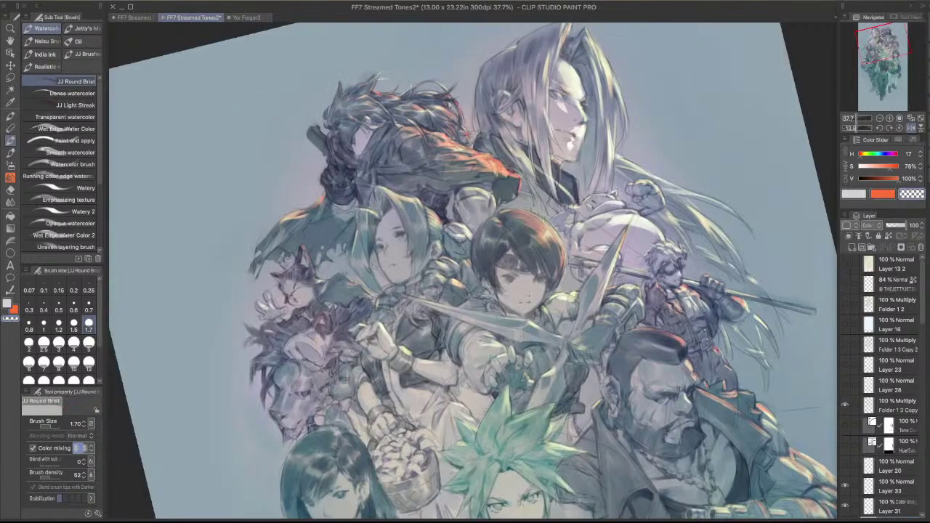
- Raise the brush size to 2.5 and brush a first warm highlight on the spiky-haired swordsman's bare shoulder
{"action": "left_click_drag", "start_coordinate": [688, 286], "coordinate": [770, 283]}
{"action": "left_click_drag", "start_coordinate": [589, 348], "coordinate": [741, 381]}
{"action": "left_click_drag", "start_coordinate": [719, 411], "coordinate": [697, 296]}
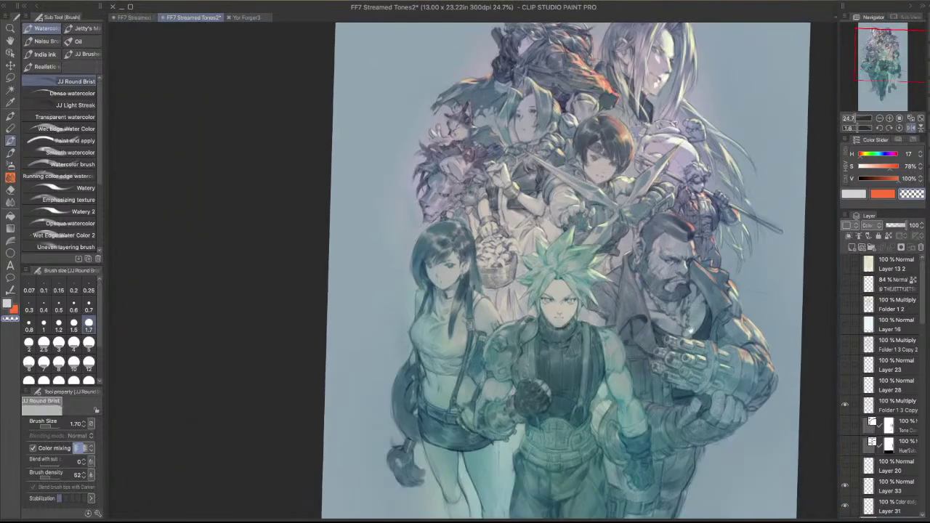
{"action": "left_click_drag", "start_coordinate": [691, 333], "coordinate": [695, 381]}
{"action": "scroll", "coordinate": [636, 391], "scroll_direction": "up", "scroll_amount": 2}
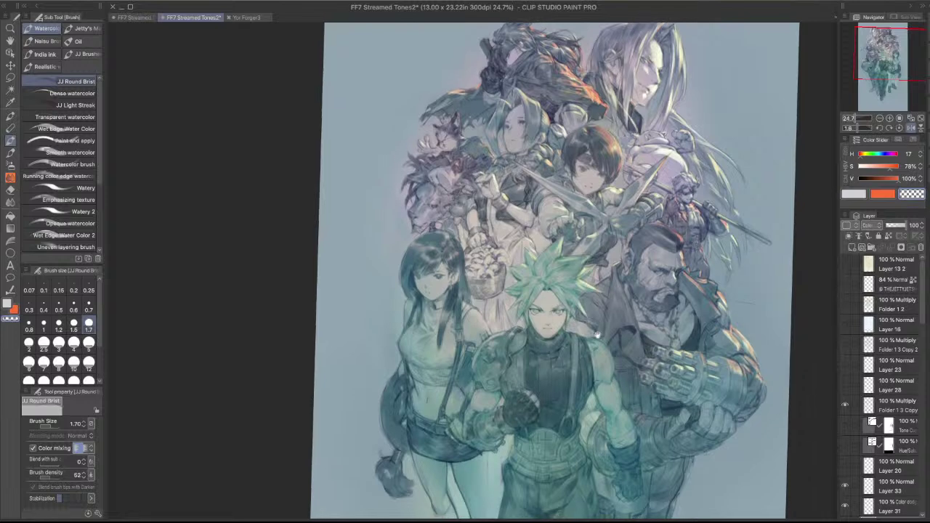
{"action": "key", "text": "]"}
{"action": "key", "text": "]"}
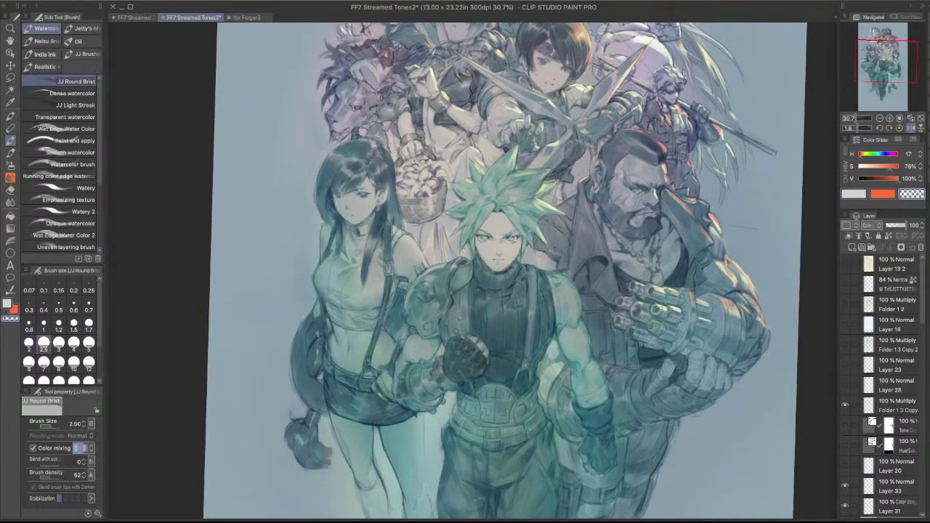
{"action": "scroll", "coordinate": [564, 291], "scroll_direction": "up", "scroll_amount": 2}
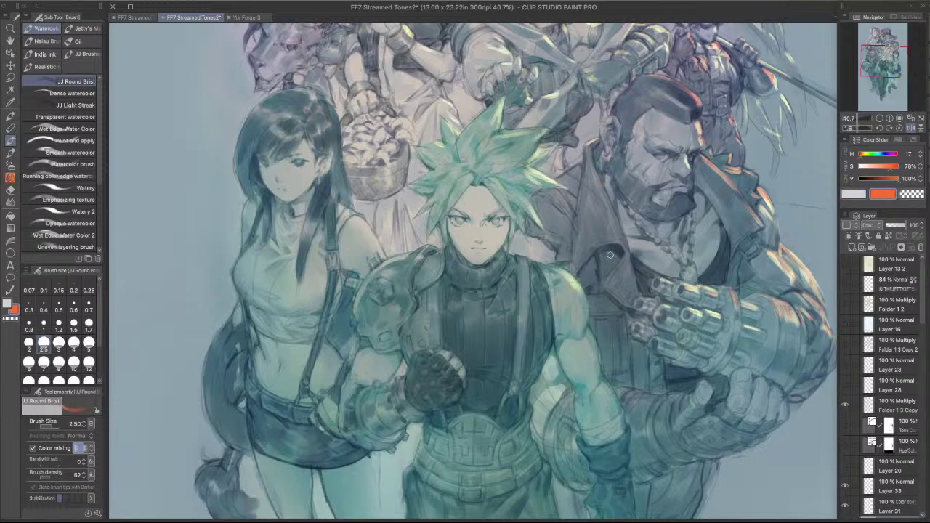
- Lower the brush size to 1.5 and brush warm highlights down the spiky-haired swordsman's bare shoulder and arm
{"action": "key", "text": "bracketleft"}
{"action": "key", "text": "bracketleft"}
{"action": "key", "text": "bracketleft"}
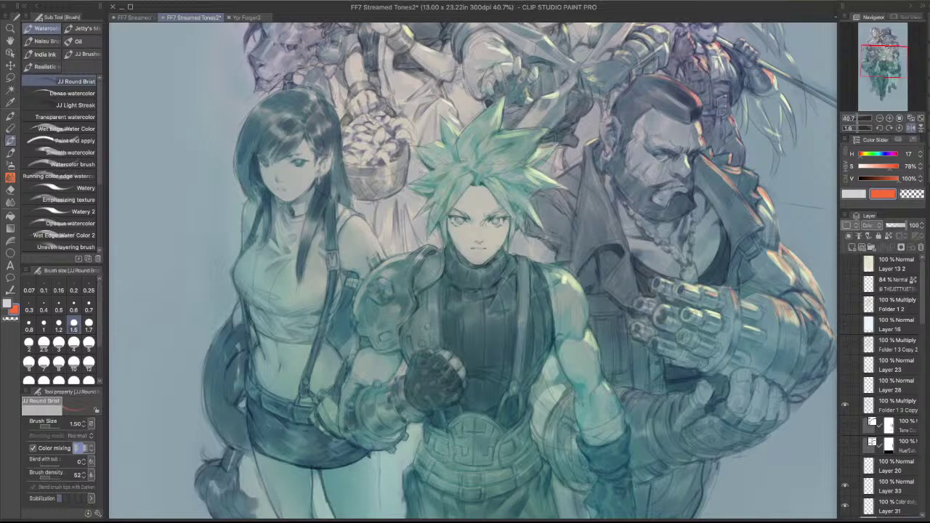
{"action": "scroll", "coordinate": [604, 380], "scroll_direction": "down", "scroll_amount": 2}
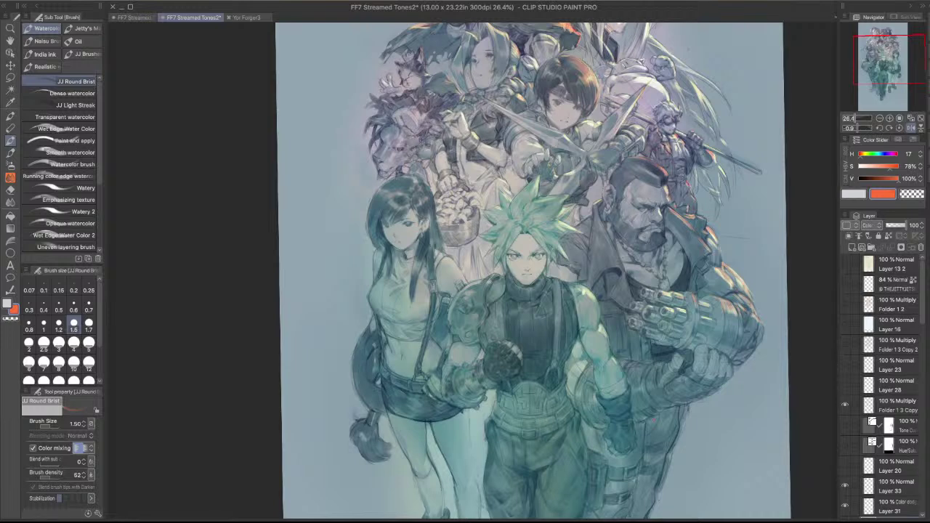
- Flip the canvas view horizontally and brush orange accents along the swordsman's vest edge at the bare shoulder
{"action": "left_click", "coordinate": [912, 128]}
{"action": "left_click_drag", "start_coordinate": [425, 393], "coordinate": [448, 459]}
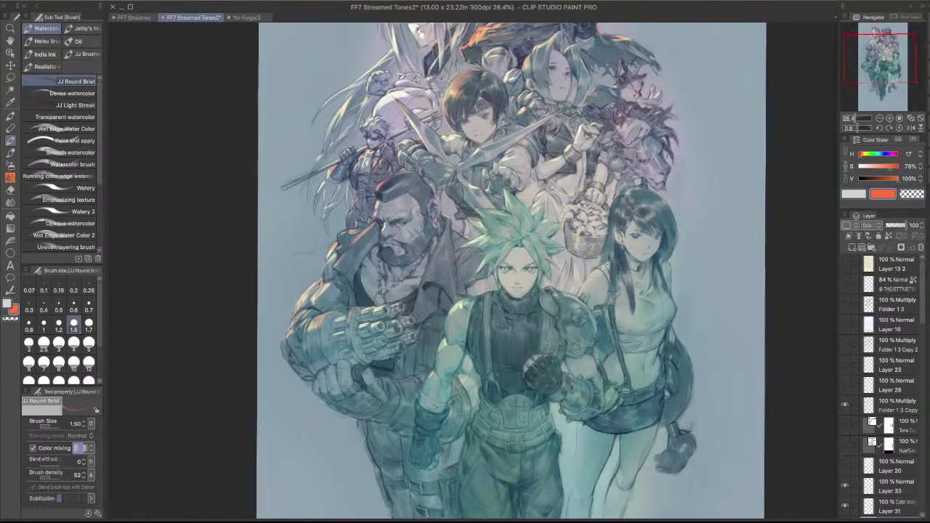
{"action": "scroll", "coordinate": [475, 313], "scroll_direction": "up", "scroll_amount": 5}
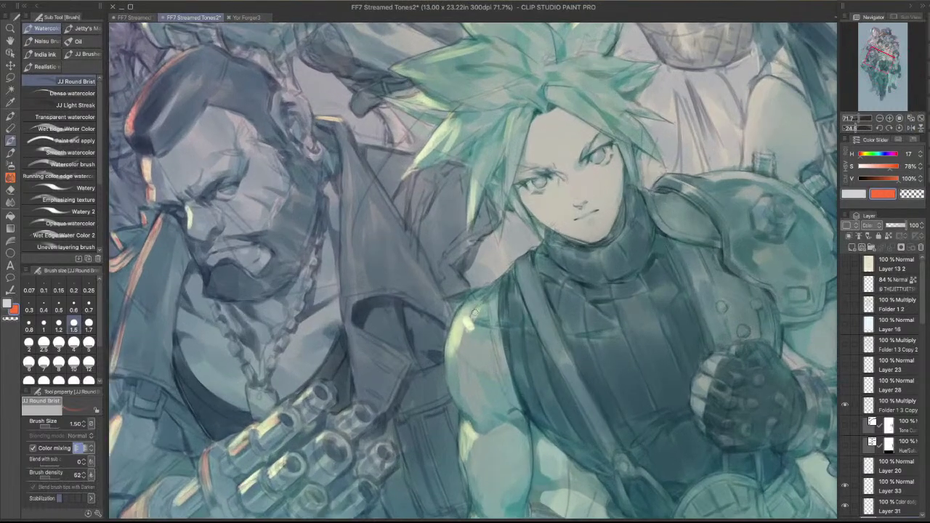
{"action": "mouse_move", "coordinate": [475, 313]}
{"action": "left_mouse_down"}
{"action": "mouse_move", "coordinate": [448, 345]}
{"action": "mouse_move", "coordinate": [518, 271]}
{"action": "left_mouse_up"}
{"action": "key", "text": "super+z"}
{"action": "left_click_drag", "start_coordinate": [530, 256], "coordinate": [524, 266]}
{"action": "left_click_drag", "start_coordinate": [657, 186], "coordinate": [665, 178]}
{"action": "left_click_drag", "start_coordinate": [504, 278], "coordinate": [502, 293]}
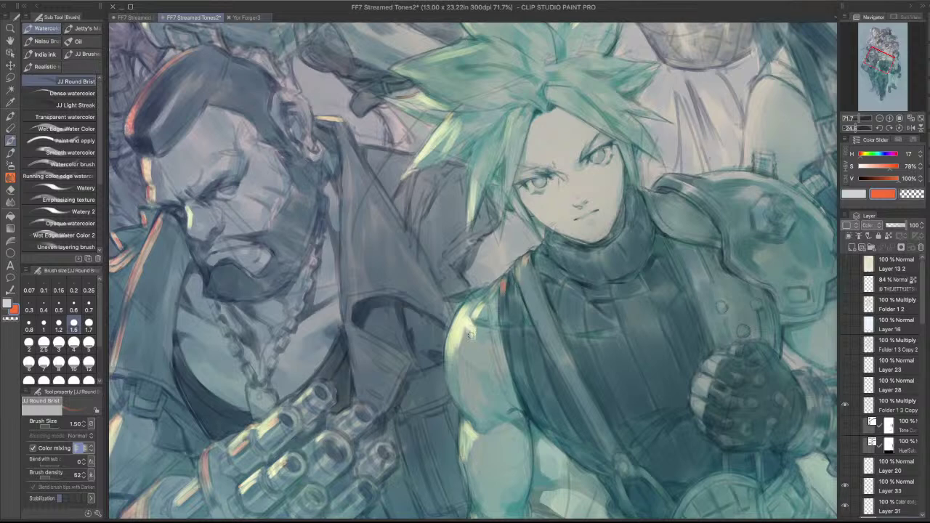
- Refine the highlights on the swordsman's bare upper arm, undoing the stroke along its outer edge
{"action": "scroll", "coordinate": [475, 342], "scroll_direction": "down", "scroll_amount": 3}
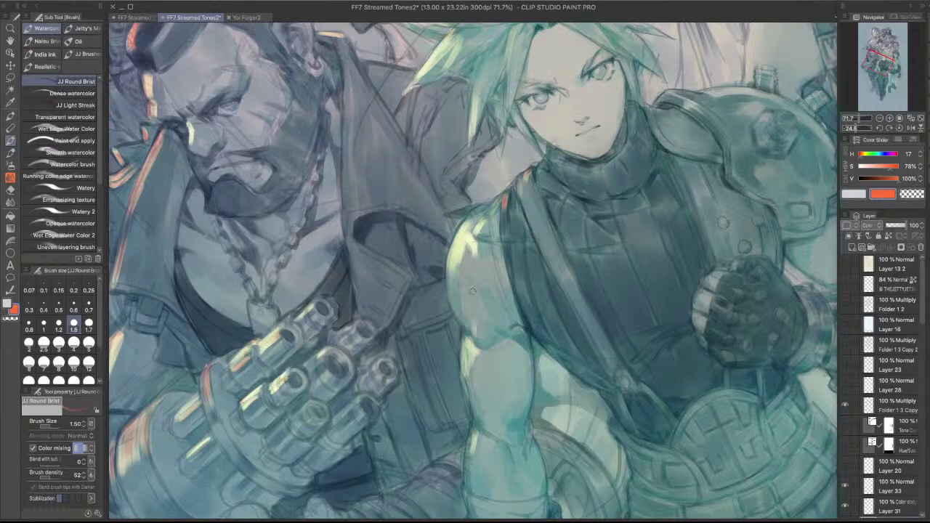
{"action": "left_click_drag", "start_coordinate": [476, 316], "coordinate": [476, 344]}
{"action": "mouse_move", "coordinate": [453, 271]}
{"action": "left_mouse_down"}
{"action": "mouse_move", "coordinate": [452, 308]}
{"action": "mouse_move", "coordinate": [478, 338]}
{"action": "left_mouse_up"}
{"action": "key", "text": "super+z"}
{"action": "scroll", "coordinate": [609, 253], "scroll_direction": "down", "scroll_amount": 3}
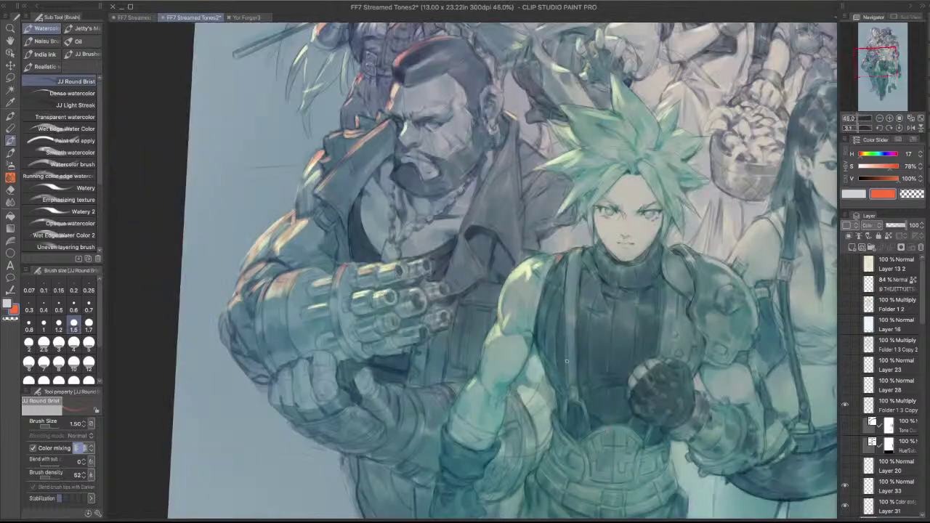
{"action": "left_click_drag", "start_coordinate": [526, 276], "coordinate": [519, 301]}
- Raise the brush size to 2.5 and brush a warm highlight on the swordsman's bare forearm above the glove
{"action": "key", "text": "bracketright"}
{"action": "key", "text": "bracketright"}
{"action": "key", "text": "bracketright"}
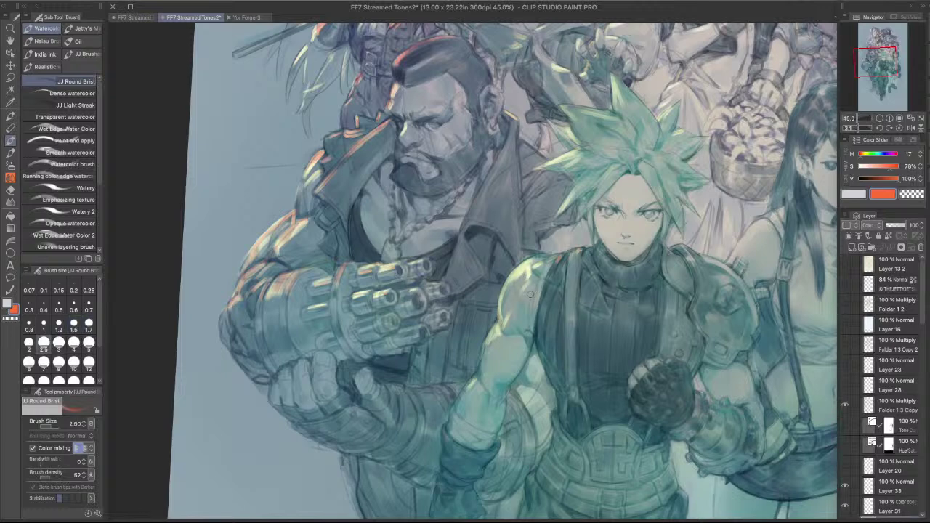
{"action": "left_click_drag", "start_coordinate": [651, 282], "coordinate": [644, 219]}
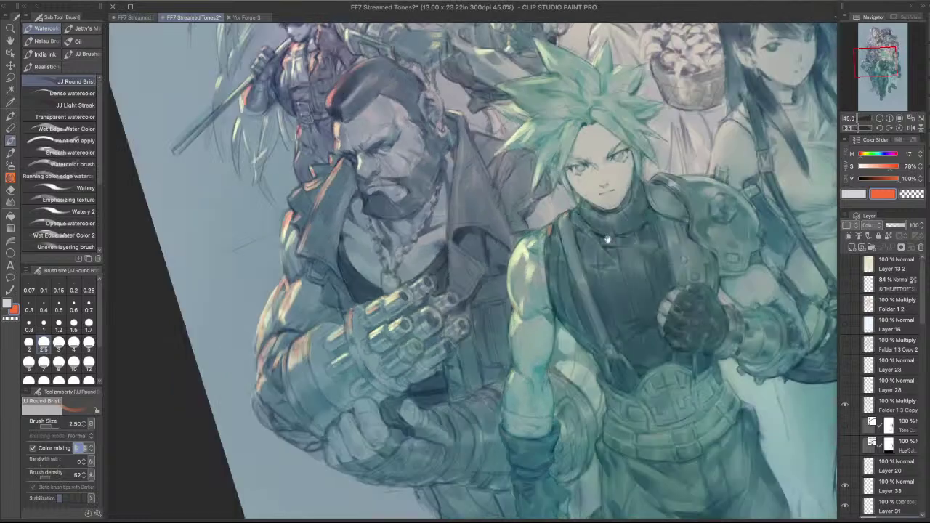
{"action": "mouse_move", "coordinate": [529, 351]}
{"action": "left_mouse_down"}
{"action": "mouse_move", "coordinate": [556, 302]}
{"action": "mouse_move", "coordinate": [557, 290]}
{"action": "mouse_move", "coordinate": [550, 294]}
{"action": "left_mouse_up"}
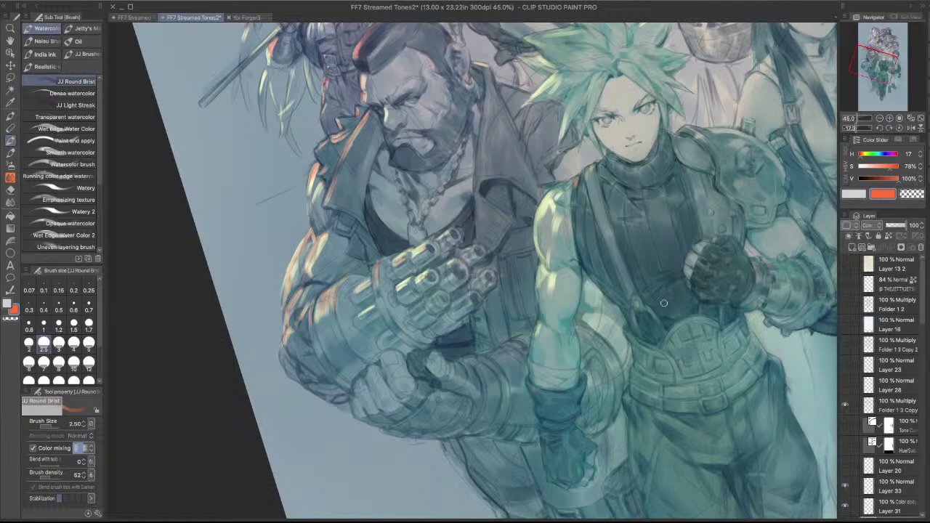
{"action": "left_click_drag", "start_coordinate": [687, 290], "coordinate": [686, 302]}
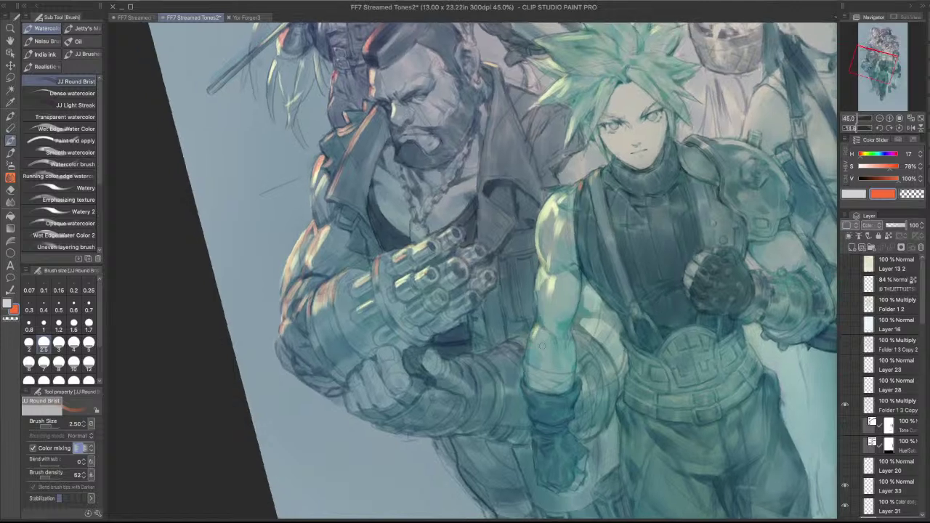
{"action": "left_click_drag", "start_coordinate": [542, 332], "coordinate": [534, 345]}
{"action": "mouse_move", "coordinate": [591, 426]}
{"action": "left_mouse_down"}
{"action": "mouse_move", "coordinate": [580, 433]}
{"action": "mouse_move", "coordinate": [602, 335]}
{"action": "left_mouse_up"}
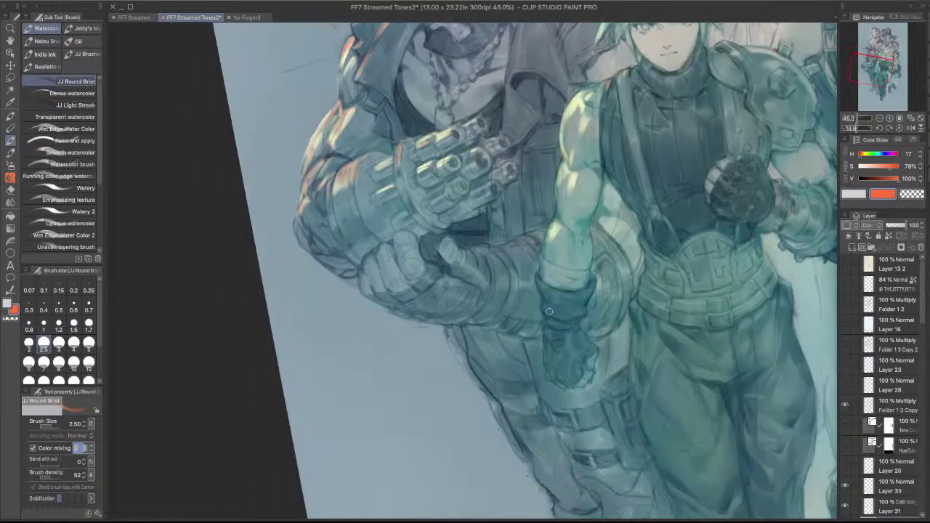
- Lower the brush size to 1.2 and paint a small orange accent on the outer edge of the swordsman's glove cuff
{"action": "key", "text": "bracketleft"}
{"action": "key", "text": "bracketleft"}
{"action": "key", "text": "bracketleft"}
{"action": "key", "text": "bracketleft"}
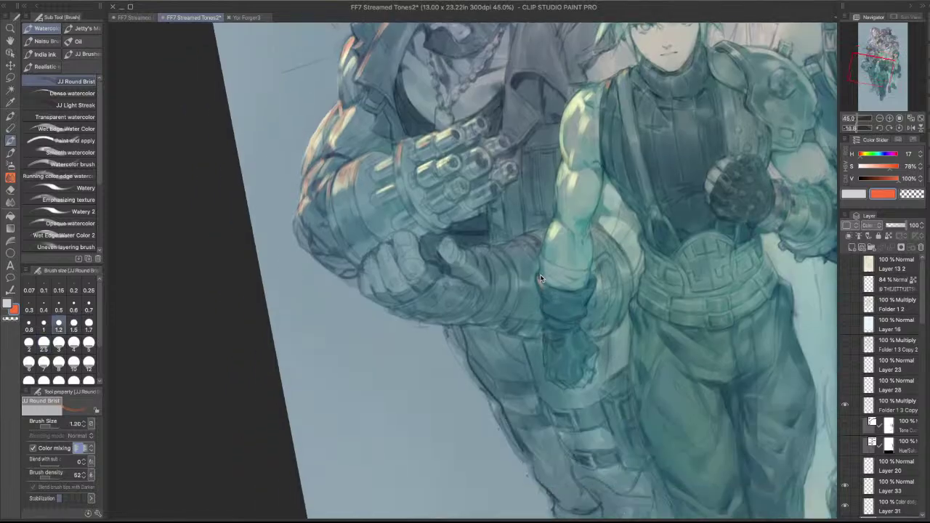
{"action": "left_click_drag", "start_coordinate": [537, 276], "coordinate": [539, 286]}
{"action": "left_click_drag", "start_coordinate": [443, 266], "coordinate": [491, 412]}
{"action": "left_click_drag", "start_coordinate": [632, 333], "coordinate": [408, 299]}
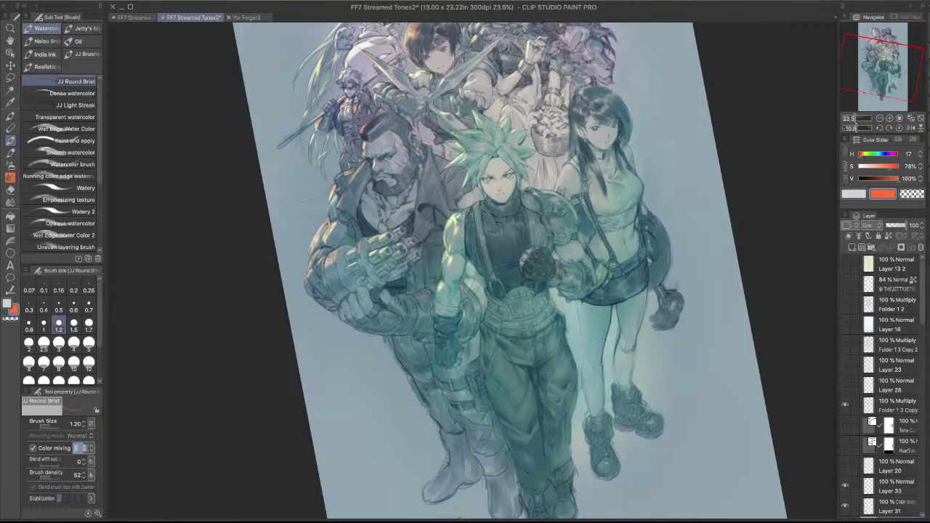
{"action": "scroll", "coordinate": [472, 216], "scroll_direction": "up", "scroll_amount": 2}
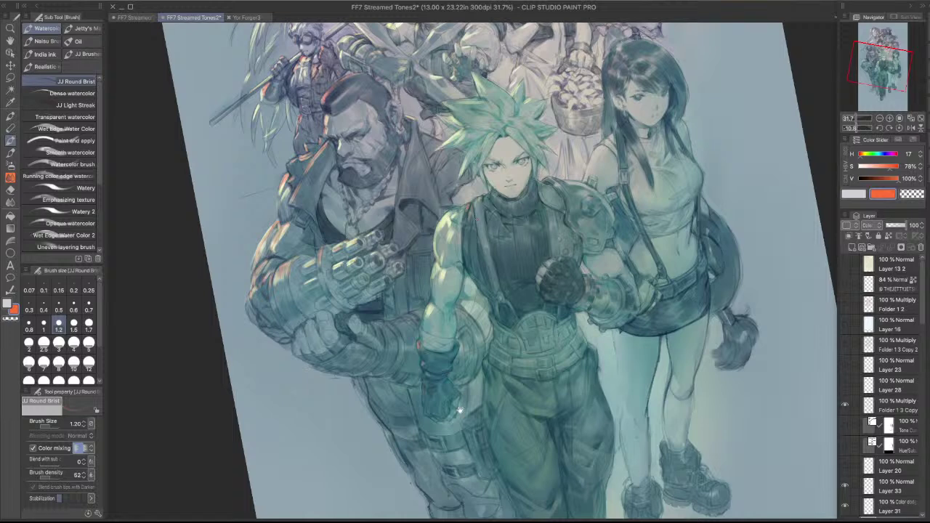
{"action": "left_click_drag", "start_coordinate": [482, 402], "coordinate": [640, 375]}
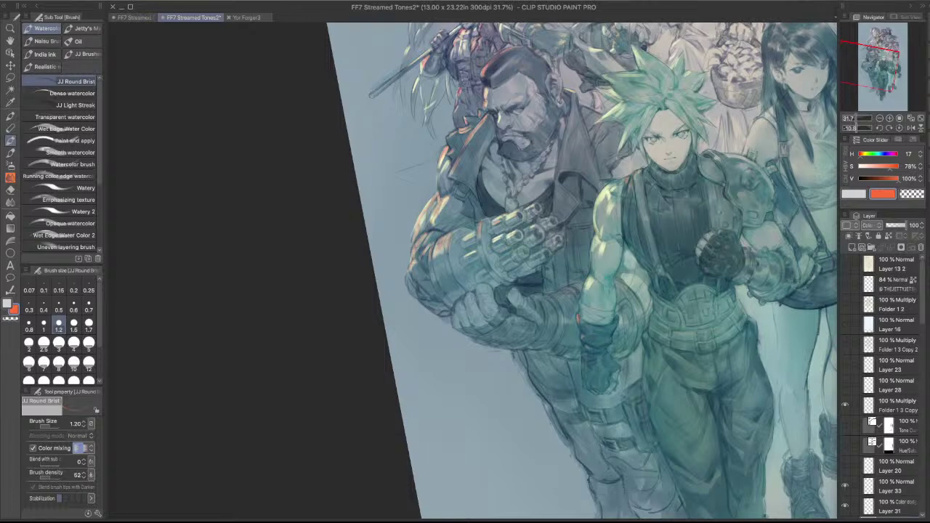
- Raise the brush size to 1.5 and brush warm highlights over the knuckles of the bearded gunner's clenched fist
{"action": "key", "text": "]"}
{"action": "scroll", "coordinate": [430, 258], "scroll_direction": "up", "scroll_amount": 2}
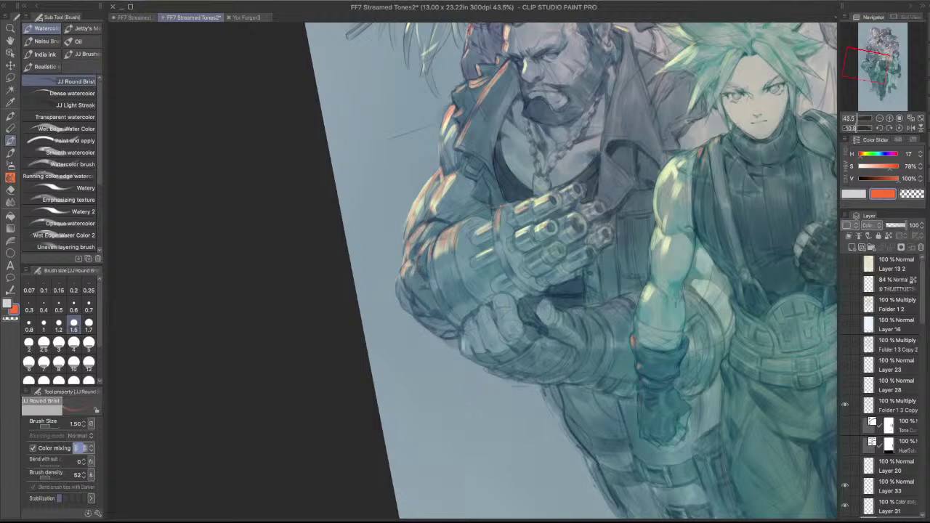
{"action": "mouse_move", "coordinate": [473, 333]}
{"action": "left_mouse_down"}
{"action": "mouse_move", "coordinate": [469, 353]}
{"action": "mouse_move", "coordinate": [504, 326]}
{"action": "mouse_move", "coordinate": [507, 334]}
{"action": "mouse_move", "coordinate": [476, 348]}
{"action": "left_mouse_up"}
{"action": "left_click_drag", "start_coordinate": [595, 256], "coordinate": [553, 256]}
{"action": "left_click_drag", "start_coordinate": [659, 341], "coordinate": [668, 229]}
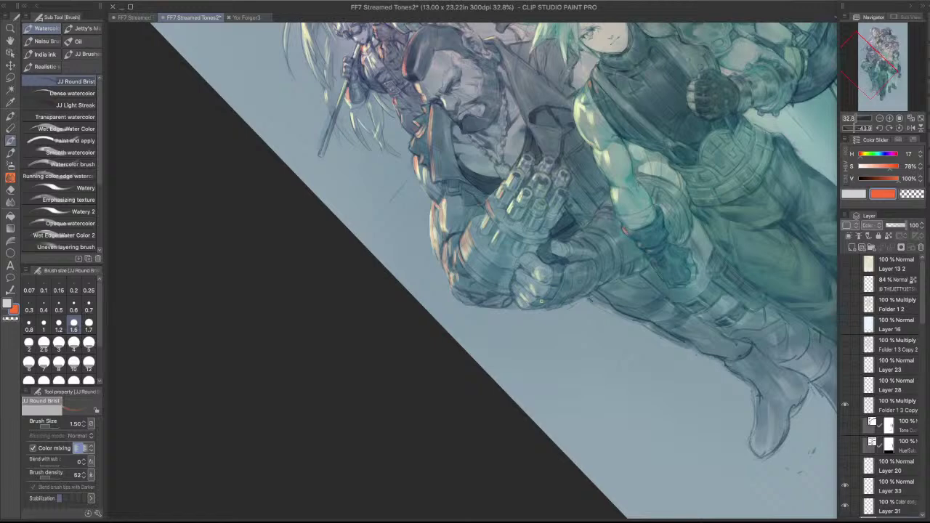
{"action": "left_click_drag", "start_coordinate": [679, 235], "coordinate": [554, 422]}
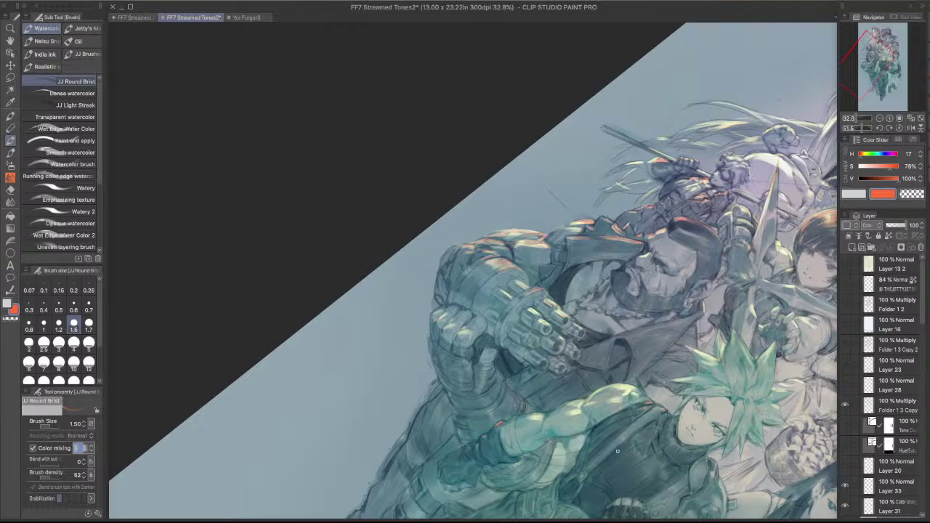
{"action": "left_click_drag", "start_coordinate": [655, 250], "coordinate": [544, 101]}
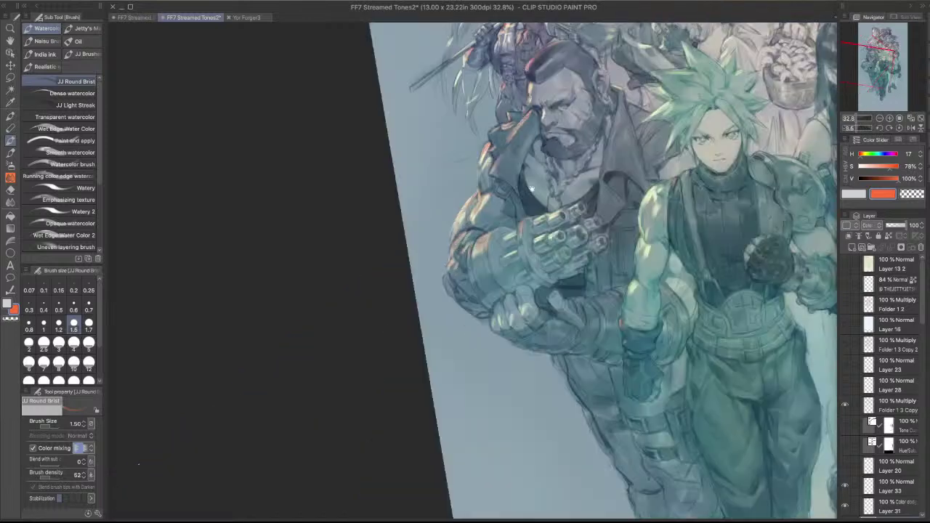
{"action": "left_click_drag", "start_coordinate": [692, 236], "coordinate": [531, 268]}
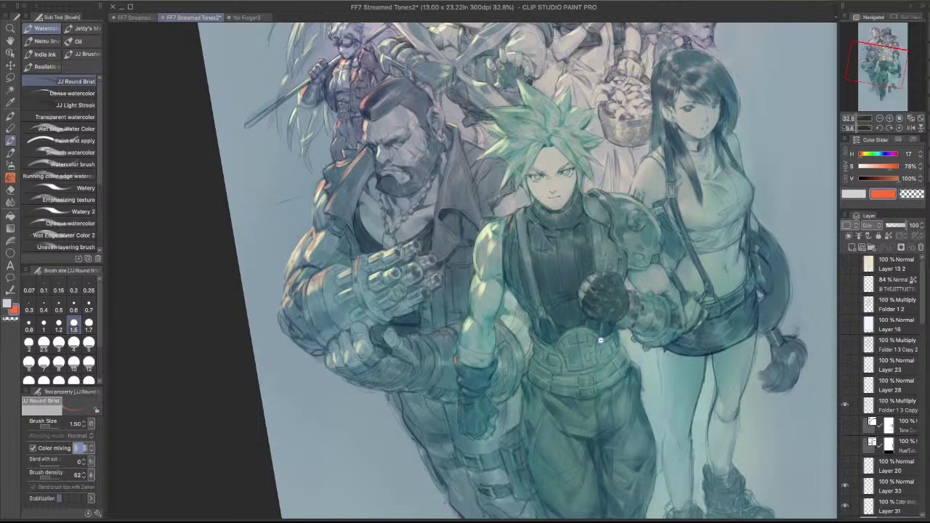
{"action": "left_click_drag", "start_coordinate": [597, 151], "coordinate": [701, 239]}
{"action": "scroll", "coordinate": [454, 197], "scroll_direction": "up", "scroll_amount": 3}
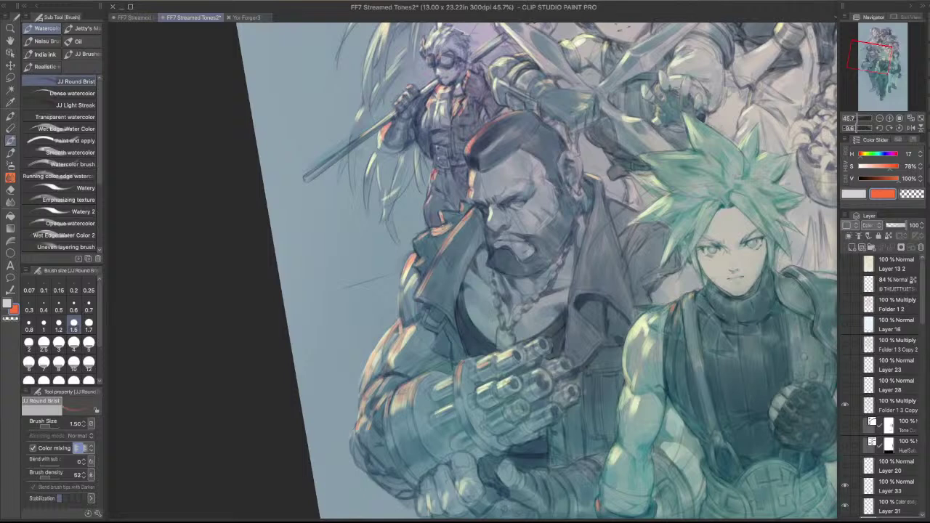
- Brush warm orange highlights on the bearded gunner's raised vest collar, undo the last strokes, and switch to the transparent colour
{"action": "mouse_move", "coordinate": [446, 231]}
{"action": "left_mouse_down"}
{"action": "mouse_move", "coordinate": [434, 233]}
{"action": "mouse_move", "coordinate": [458, 235]}
{"action": "mouse_move", "coordinate": [467, 218]}
{"action": "mouse_move", "coordinate": [459, 250]}
{"action": "left_mouse_up"}
{"action": "left_click_drag", "start_coordinate": [469, 215], "coordinate": [466, 237]}
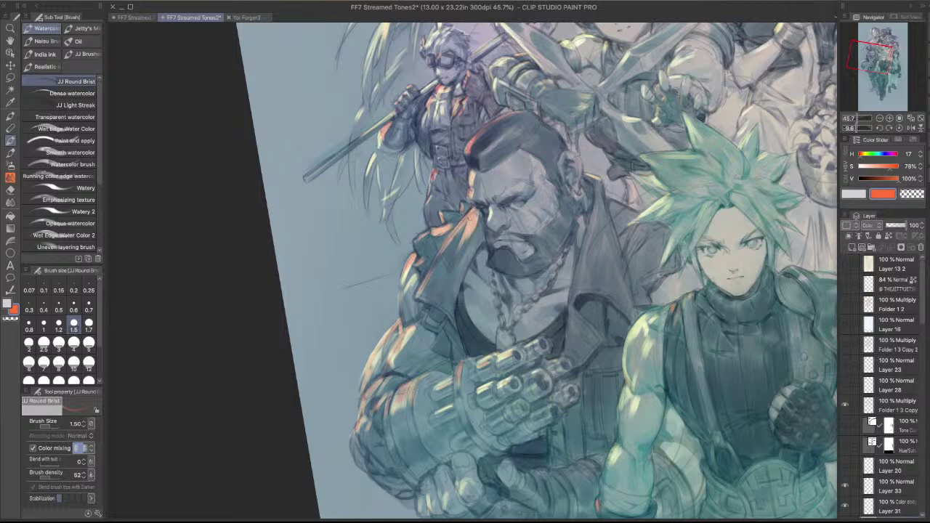
{"action": "left_click_drag", "start_coordinate": [434, 275], "coordinate": [420, 294]}
{"action": "key", "text": "super+z"}
{"action": "key", "text": "super+z"}
{"action": "scroll", "coordinate": [643, 272], "scroll_direction": "down", "scroll_amount": 2}
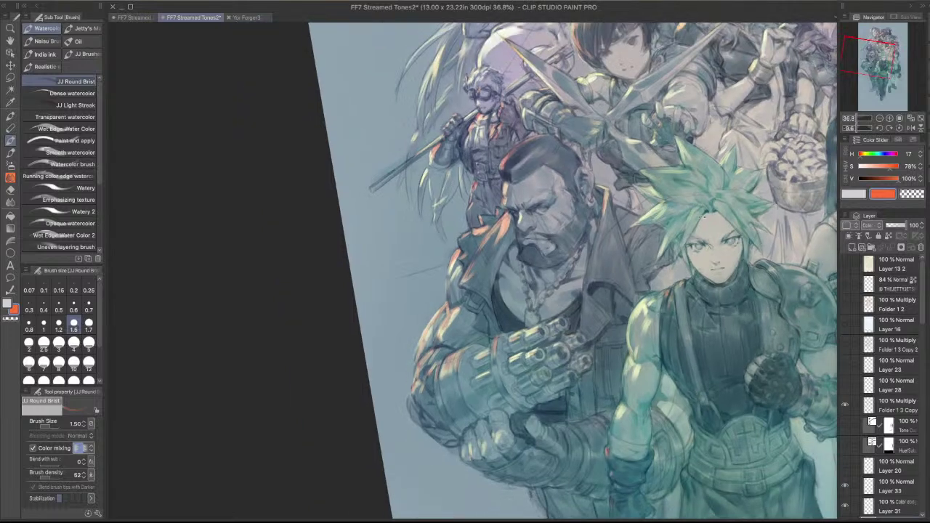
{"action": "left_click_drag", "start_coordinate": [560, 282], "coordinate": [559, 290]}
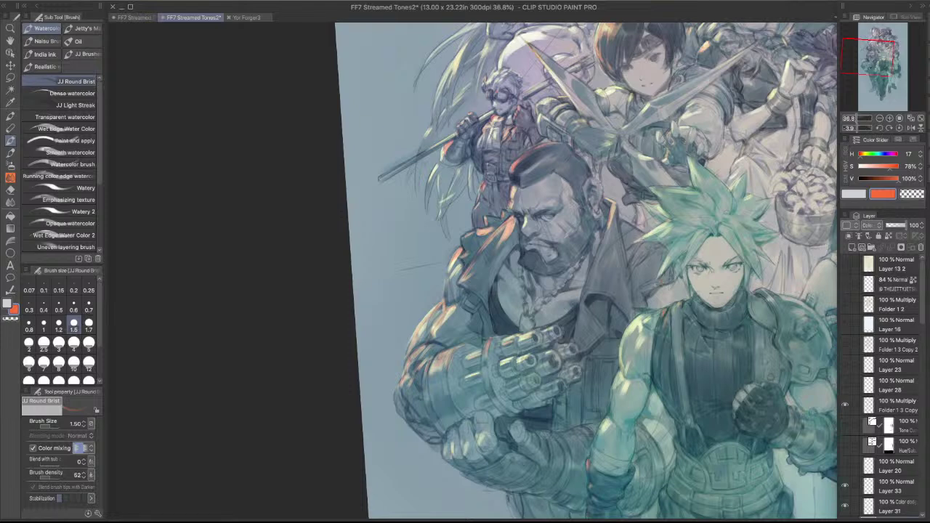
{"action": "key", "text": "c"}
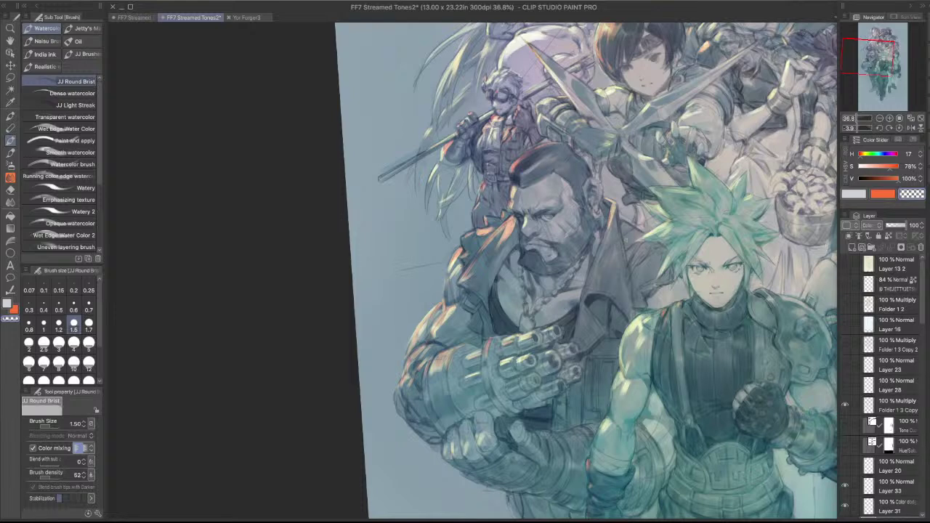
- Make the hidden colour dodge layer, Layer 30, visible and select it
{"action": "scroll", "coordinate": [678, 230], "scroll_direction": "down", "scroll_amount": 3}
{"action": "left_click_drag", "start_coordinate": [677, 229], "coordinate": [595, 277]}
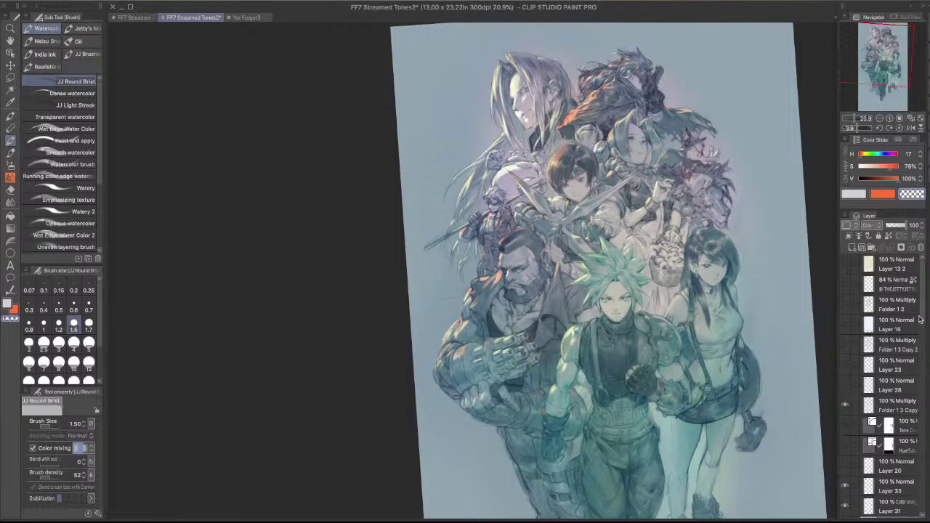
{"action": "scroll", "coordinate": [923, 301], "scroll_direction": "down", "scroll_amount": 1}
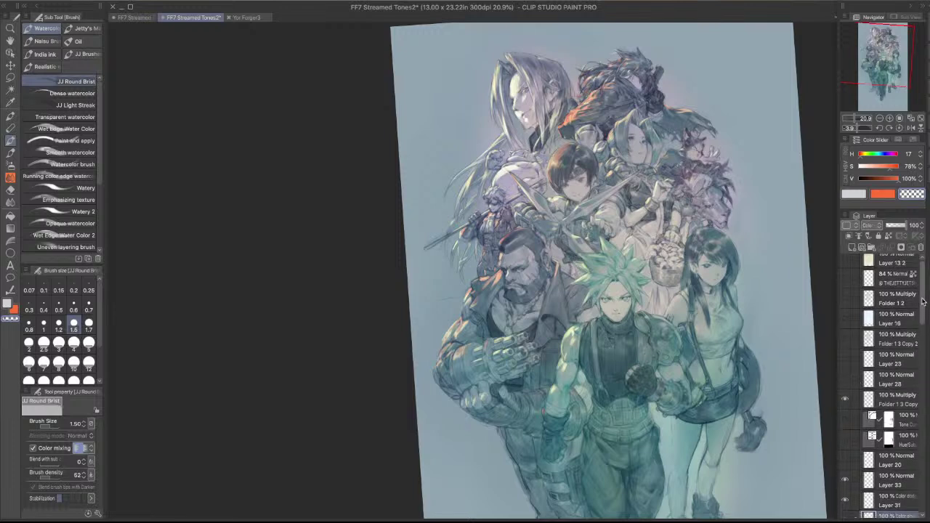
{"action": "scroll", "coordinate": [923, 301], "scroll_direction": "down", "scroll_amount": 10}
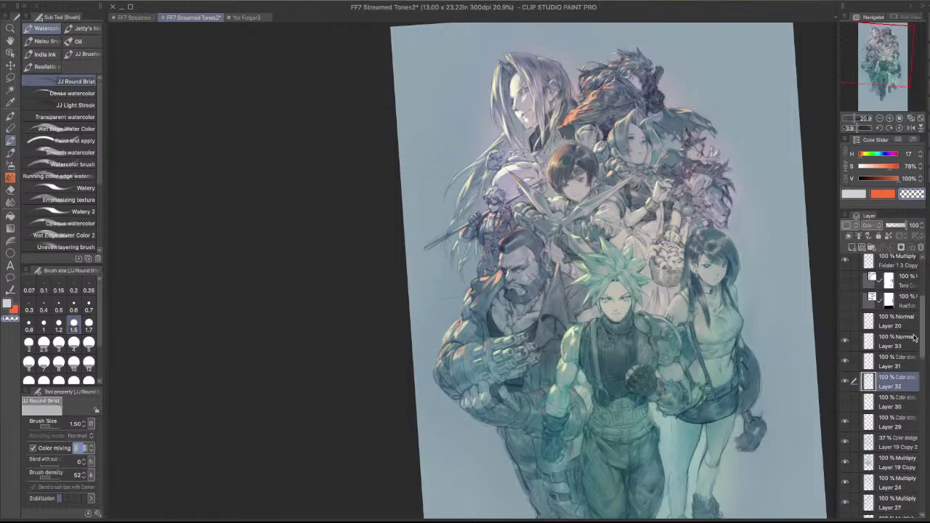
{"action": "left_click", "coordinate": [843, 335]}
{"action": "left_click", "coordinate": [865, 338]}
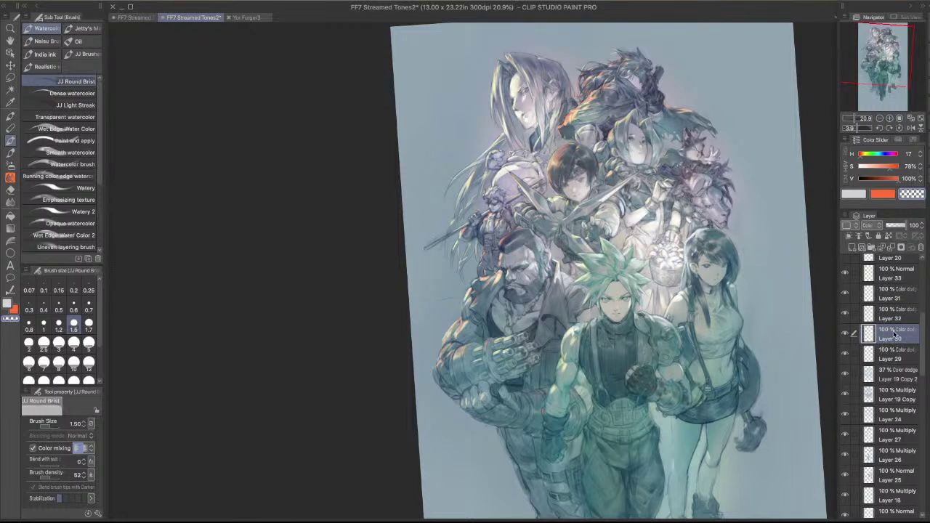
- Adjust Layer 30 with Hue/Saturation/Luminosity, setting saturation to 100 and luminosity to -30
{"action": "key", "text": "ctrl+u"}
{"action": "left_click_drag", "start_coordinate": [676, 362], "coordinate": [727, 373]}
{"action": "left_click", "coordinate": [667, 391]}
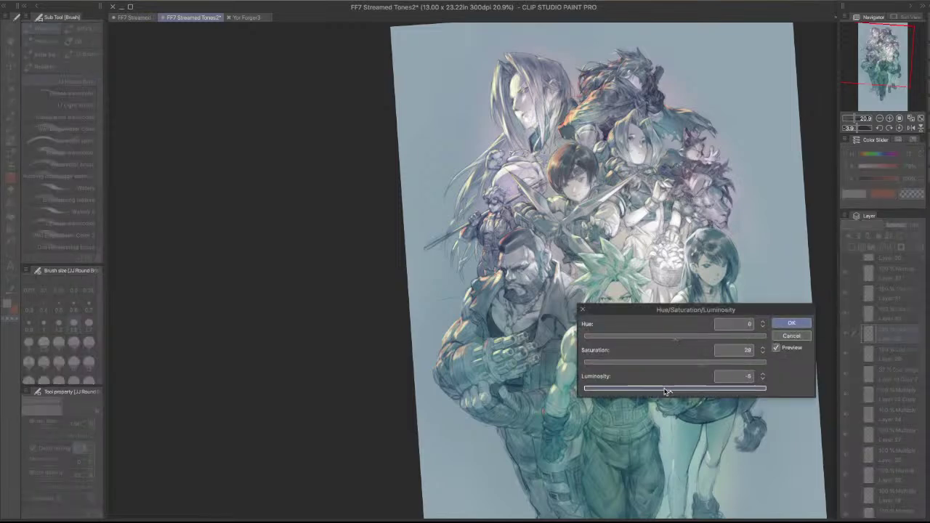
{"action": "left_click_drag", "start_coordinate": [666, 391], "coordinate": [649, 389]}
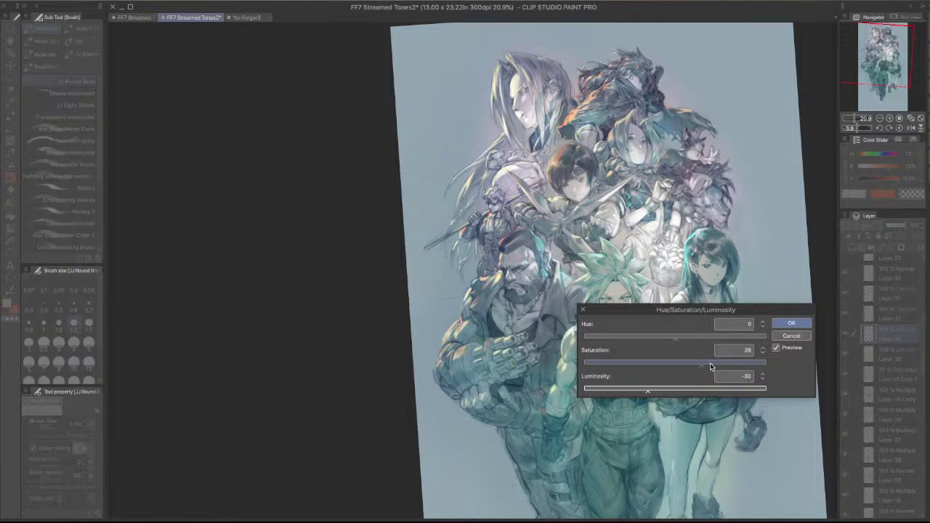
{"action": "left_click_drag", "start_coordinate": [713, 364], "coordinate": [772, 359]}
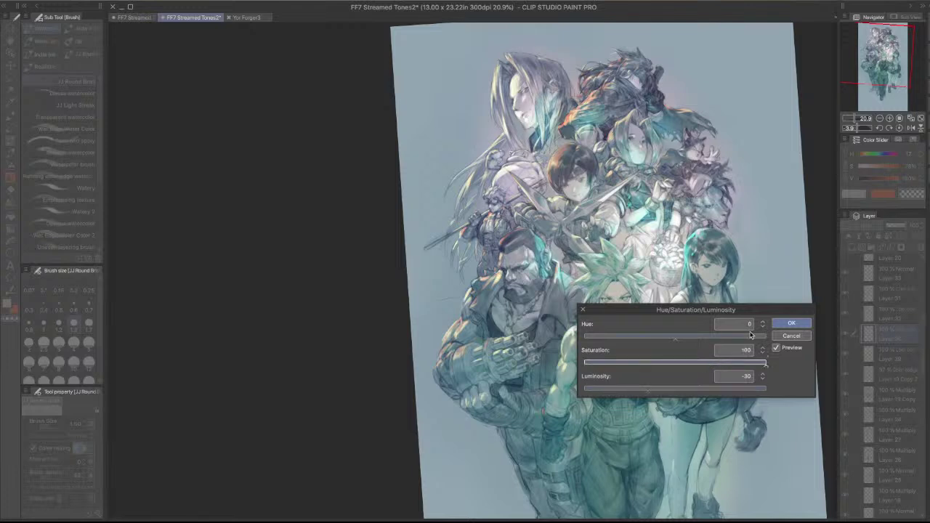
{"action": "left_click", "coordinate": [804, 323]}
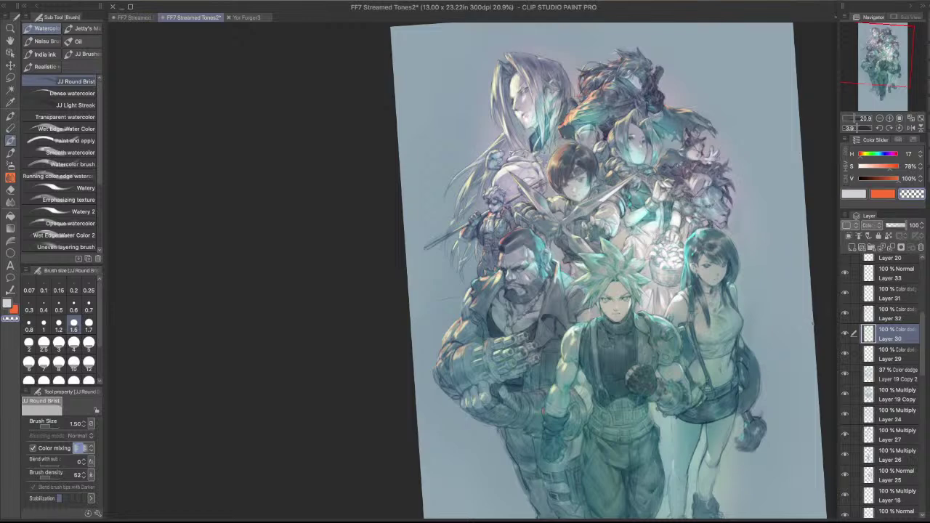
- Toggle Layer 30's visibility to compare the illustration with and without its adjusted glow, leaving the layer hidden
{"action": "left_click", "coordinate": [845, 332]}
{"action": "left_click", "coordinate": [845, 332]}
{"action": "left_click", "coordinate": [844, 333]}
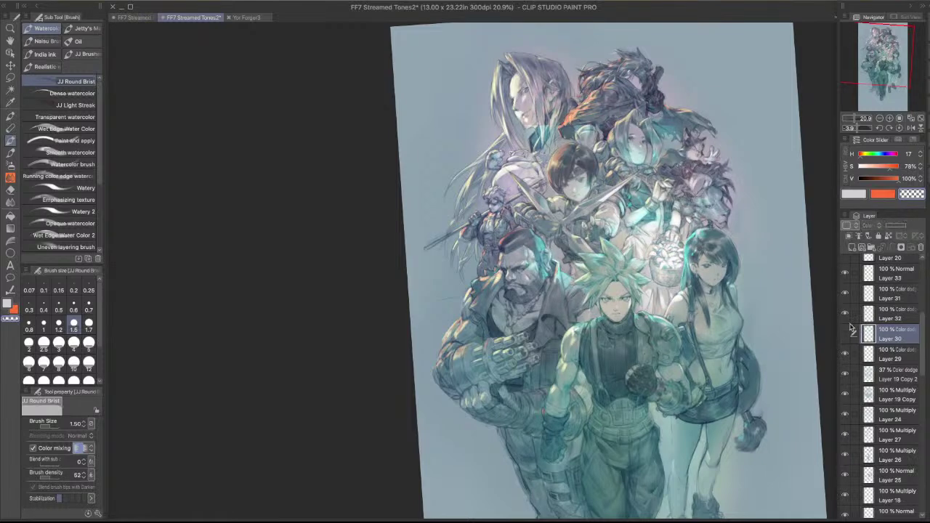
- Show Layer 30, soften the green rim light on the long dark-haired woman's hair with the Soft airbrush and Blend tool, and compare the layer's effect
{"action": "left_click", "coordinate": [844, 332]}
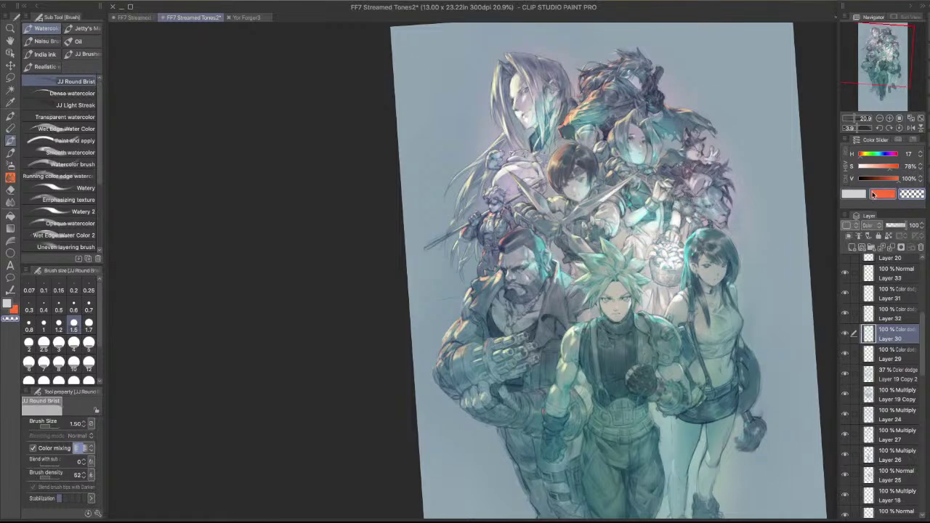
{"action": "key", "text": "b"}
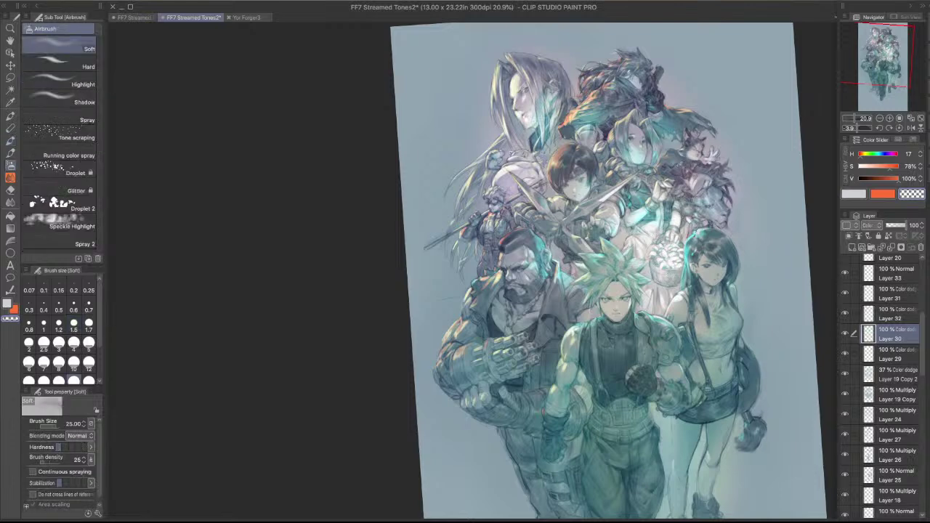
{"action": "left_click", "coordinate": [693, 234], "text": "alt"}
{"action": "scroll", "coordinate": [691, 240], "scroll_direction": "up", "scroll_amount": 8}
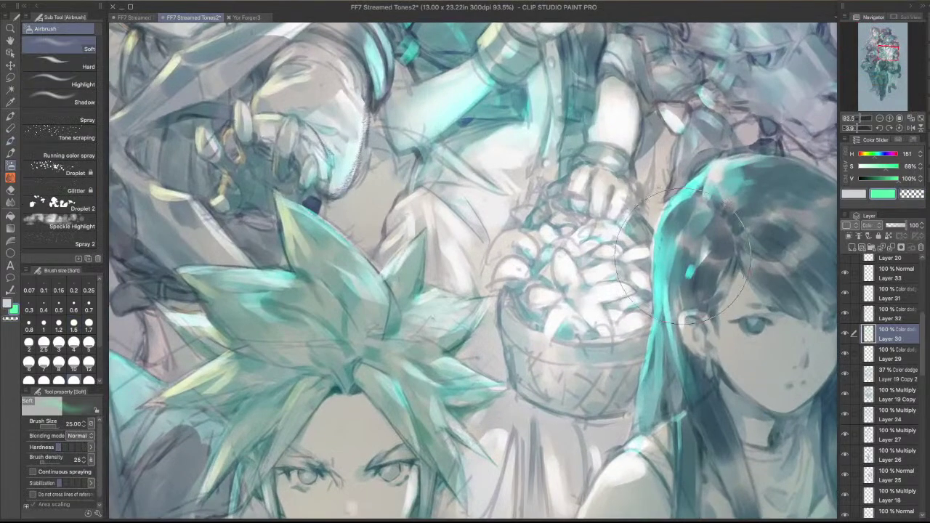
{"action": "key", "text": "j"}
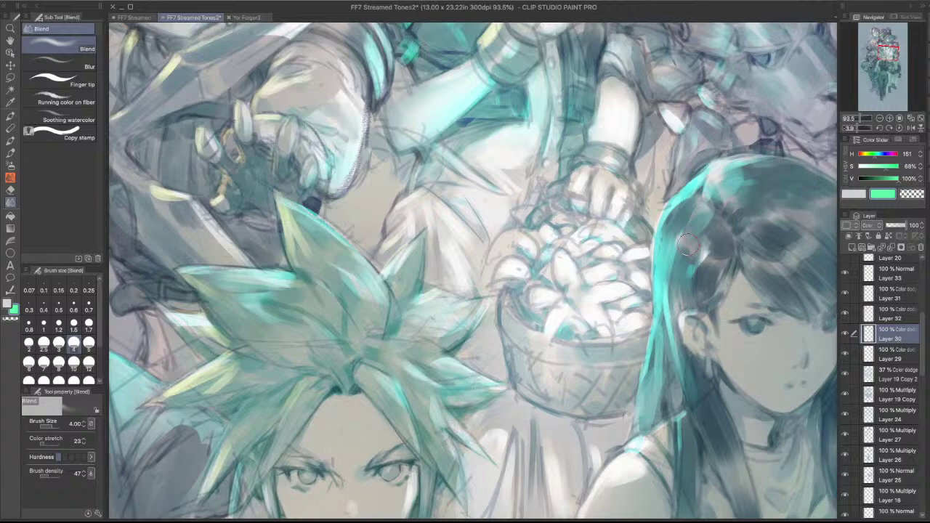
{"action": "scroll", "coordinate": [689, 246], "scroll_direction": "down", "scroll_amount": 4}
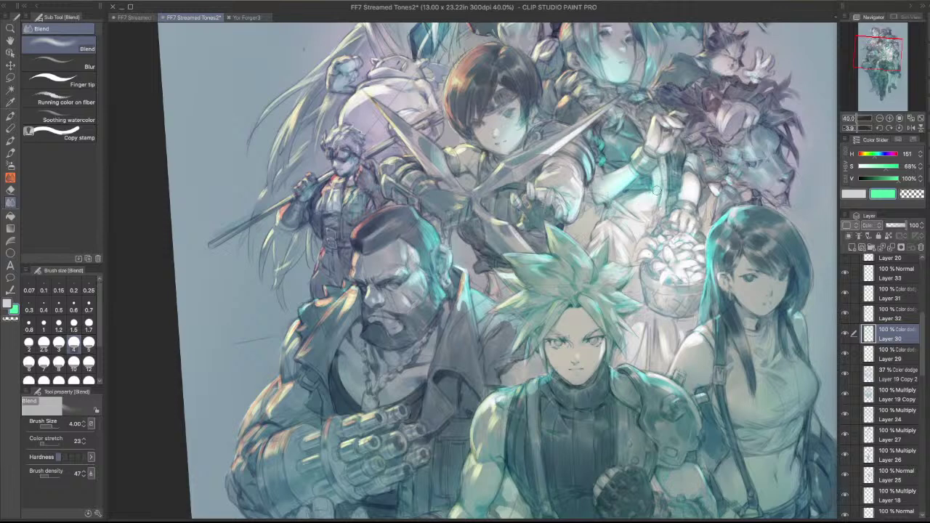
{"action": "left_click", "coordinate": [846, 333]}
{"action": "left_click", "coordinate": [846, 333]}
- Set up the JJ Round Brist Ink pen with transparent color at brush size 5
{"action": "key", "text": "b"}
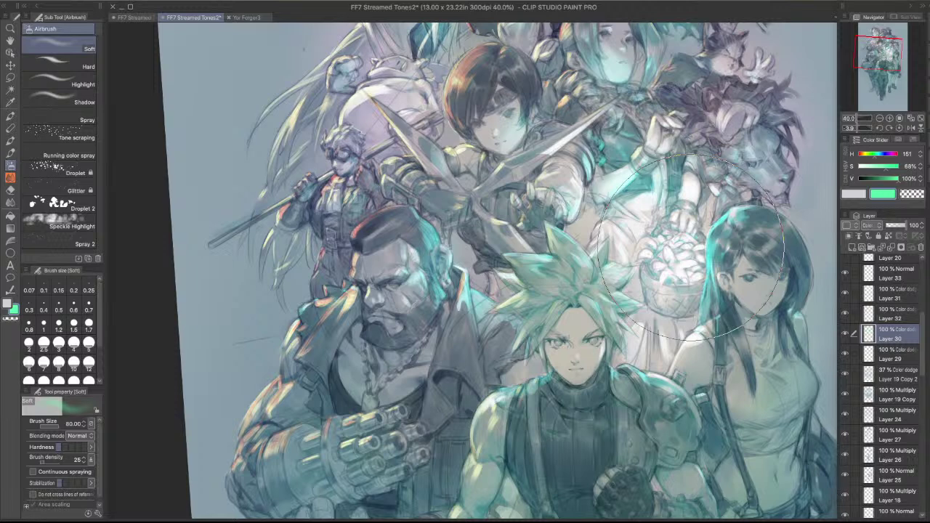
{"action": "key", "text": "p"}
{"action": "key", "text": "c"}
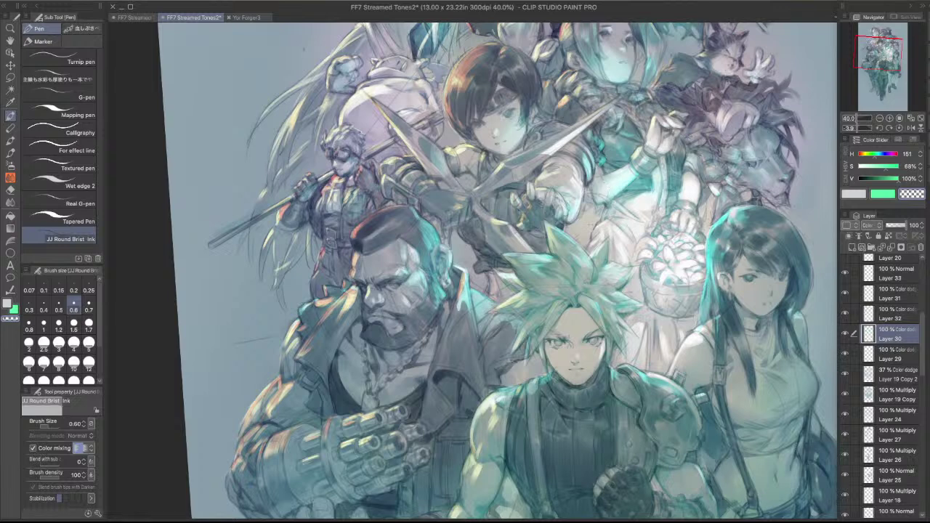
{"action": "key", "text": "]"}
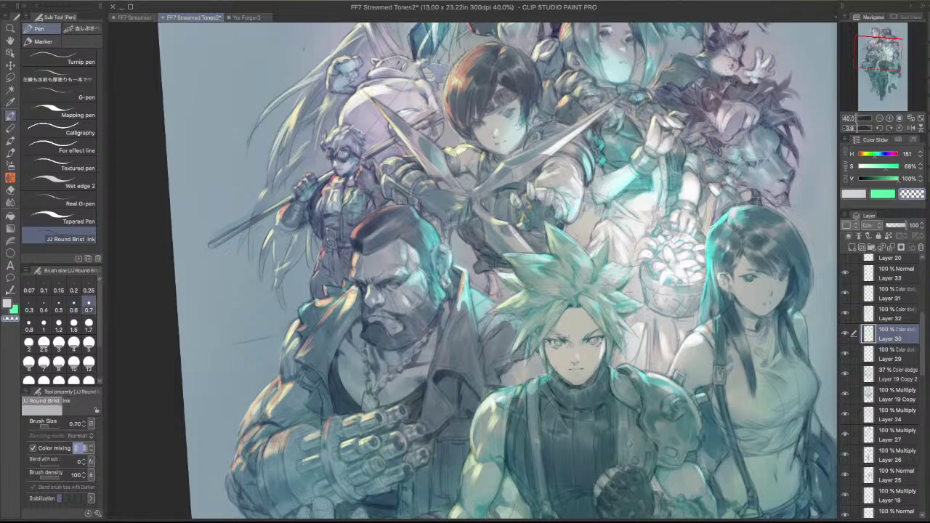
{"action": "key", "text": "]"}
{"action": "key", "text": "]"}
{"action": "key", "text": "]"}
{"action": "key", "text": "]"}
{"action": "key", "text": "]"}
{"action": "key", "text": "]"}
{"action": "key", "text": "]"}
{"action": "key", "text": "]"}
{"action": "key", "text": "]"}
{"action": "key", "text": "]"}
{"action": "left_click_drag", "start_coordinate": [708, 223], "coordinate": [613, 369]}
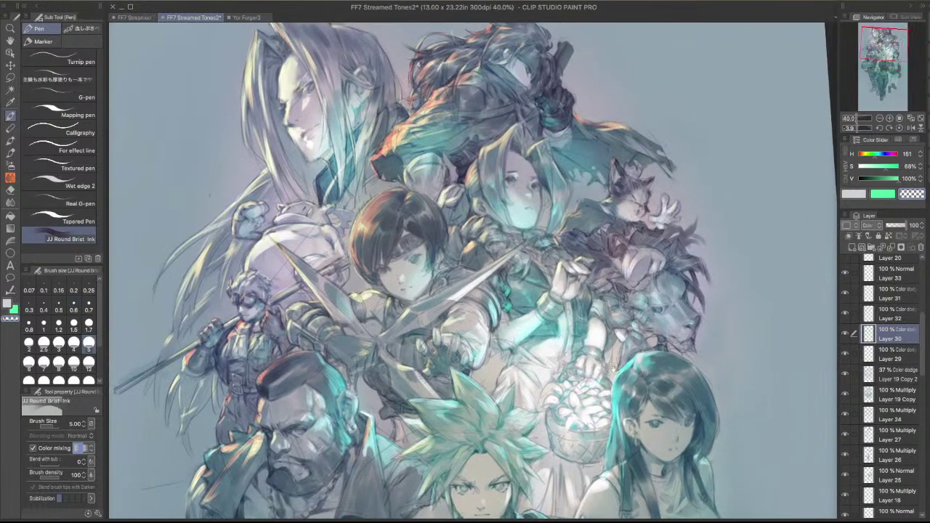
{"action": "left_click", "coordinate": [610, 365], "text": "alt"}
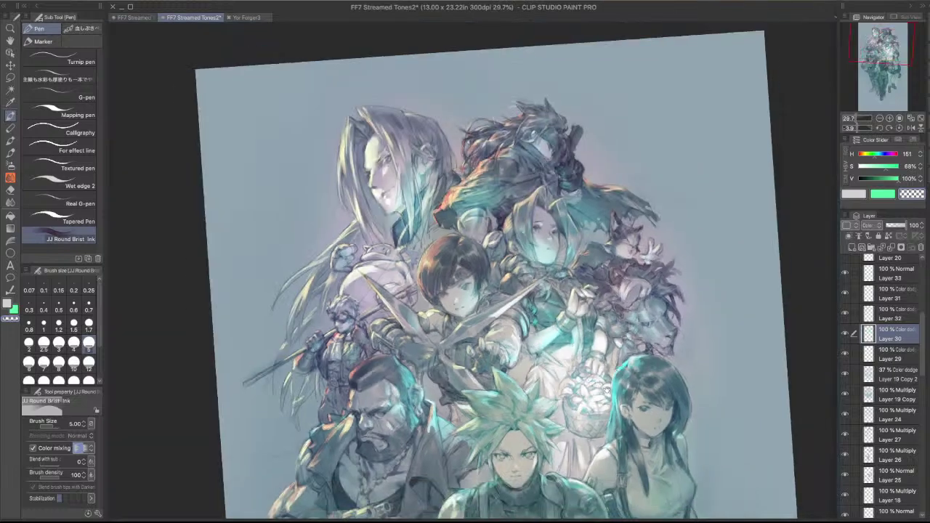
{"action": "left_click_drag", "start_coordinate": [601, 414], "coordinate": [610, 346]}
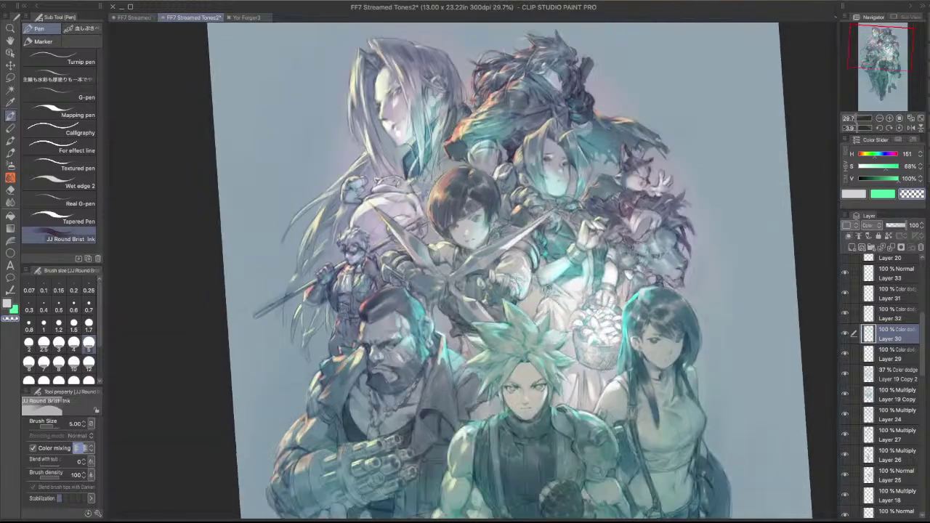
- Erase part of the green glow on the braid beside the raised blade using the JJ Round Brist watercolor brush at size 10
{"action": "key", "text": "b"}
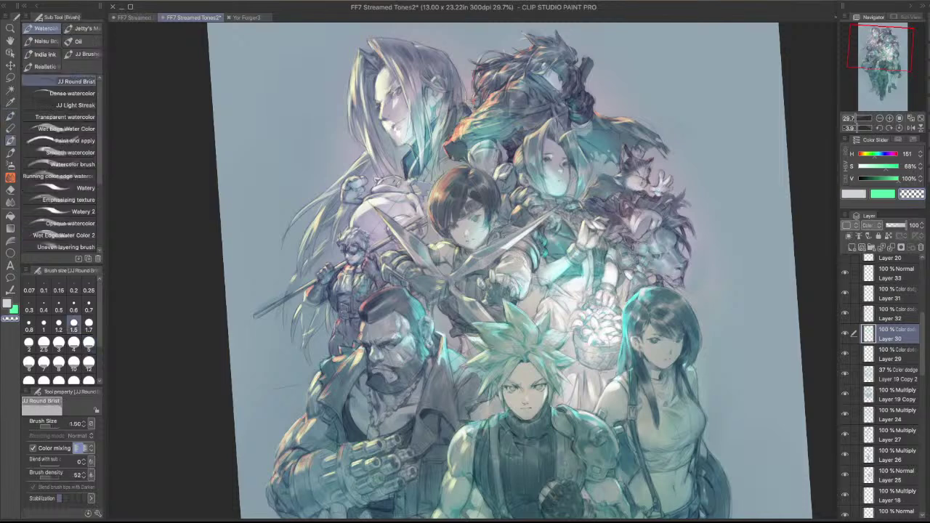
{"action": "key", "text": "bracketright"}
{"action": "key", "text": "bracketright"}
{"action": "key", "text": "bracketright"}
{"action": "key", "text": "bracketright"}
{"action": "key", "text": "bracketright"}
{"action": "key", "text": "bracketright"}
{"action": "key", "text": "bracketright"}
{"action": "key", "text": "bracketright"}
{"action": "key", "text": "bracketright"}
{"action": "key", "text": "bracketright"}
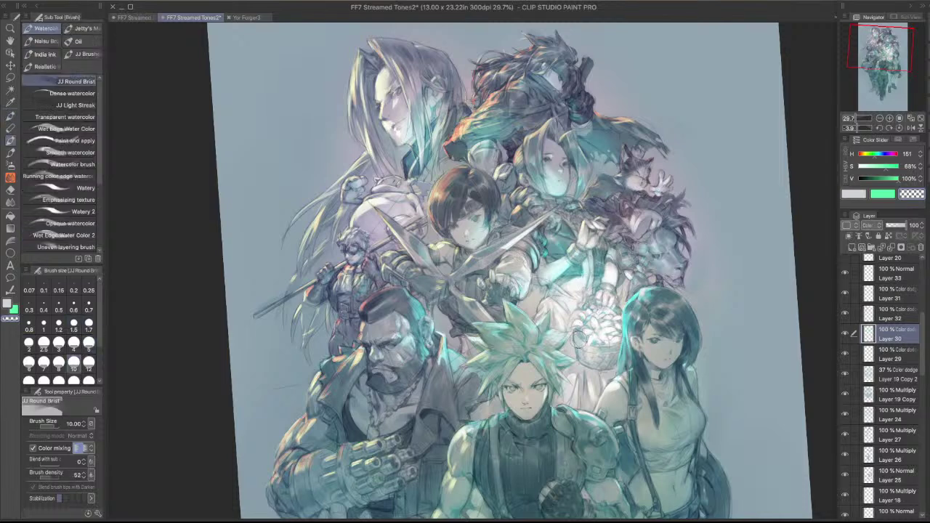
{"action": "scroll", "coordinate": [524, 247], "scroll_direction": "up", "scroll_amount": 4}
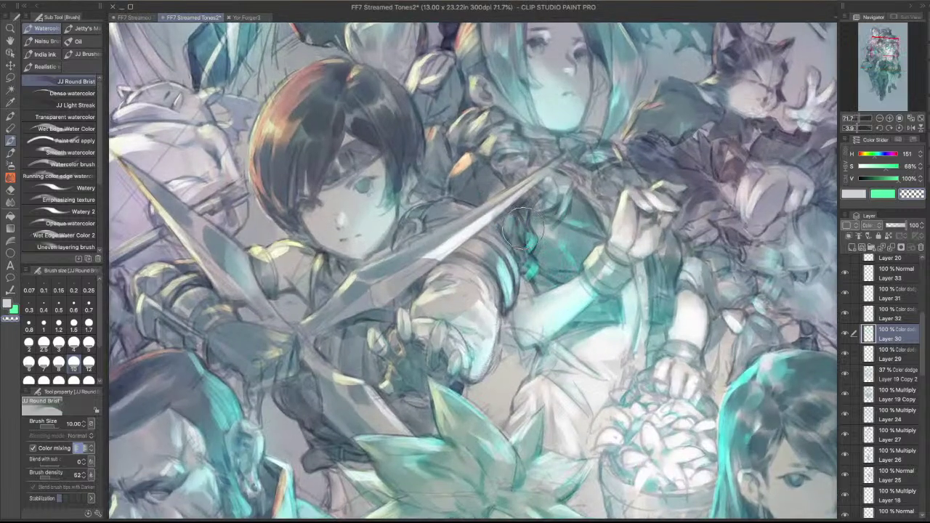
{"action": "mouse_move", "coordinate": [531, 222]}
{"action": "left_mouse_down"}
{"action": "mouse_move", "coordinate": [519, 259]}
{"action": "mouse_move", "coordinate": [531, 247]}
{"action": "left_mouse_up"}
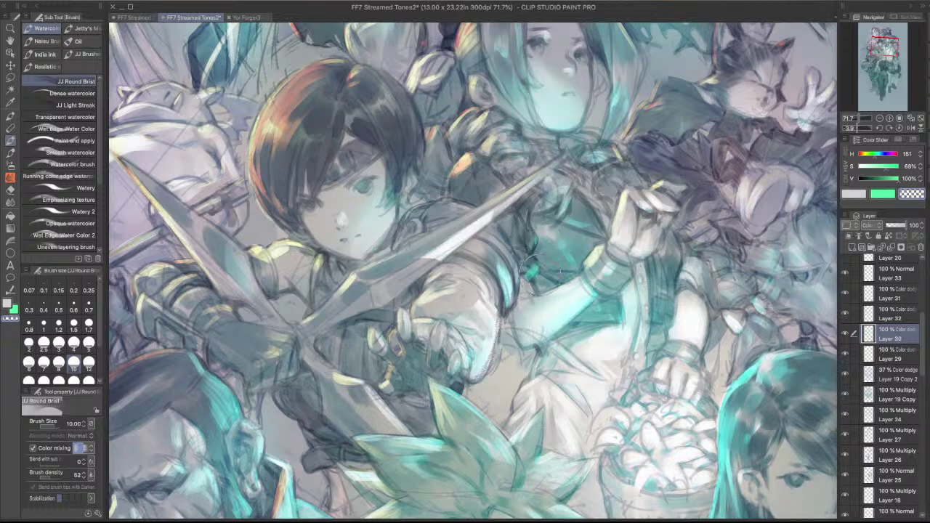
- Reduce the JJ Round Brist brush to size 1.2 and refine the thin green highlights on the braid
{"action": "key", "text": "["}
{"action": "key", "text": "["}
{"action": "key", "text": "["}
{"action": "key", "text": "["}
{"action": "key", "text": "["}
{"action": "key", "text": "["}
{"action": "key", "text": "bracketleft"}
{"action": "key", "text": "bracketleft"}
{"action": "key", "text": "bracketleft"}
{"action": "key", "text": "bracketleft"}
{"action": "key", "text": "bracketleft"}
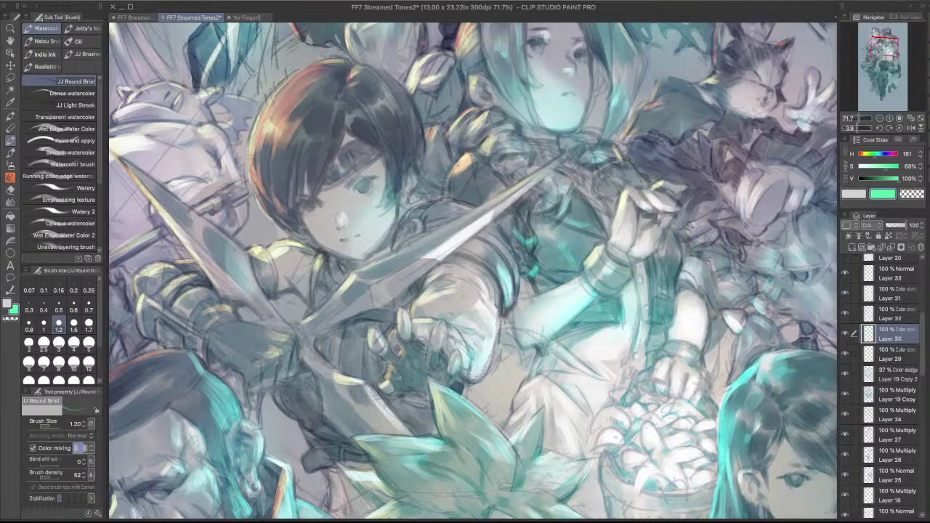
- Compare the whole group illustration with Layer 30 hidden and shown
{"action": "scroll", "coordinate": [613, 211], "scroll_direction": "down", "scroll_amount": 3}
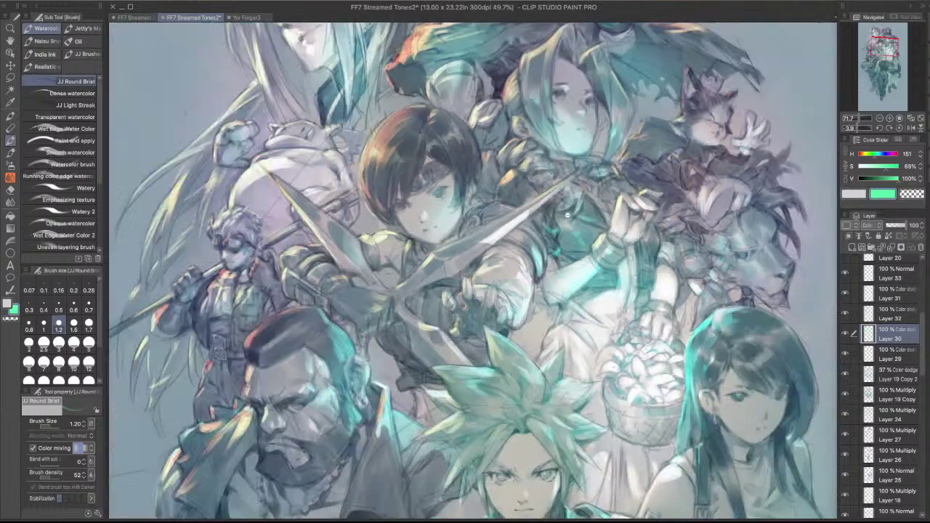
{"action": "scroll", "coordinate": [620, 247], "scroll_direction": "down", "scroll_amount": 2}
{"action": "left_click_drag", "start_coordinate": [655, 312], "coordinate": [632, 259]}
{"action": "scroll", "coordinate": [629, 259], "scroll_direction": "down", "scroll_amount": 2}
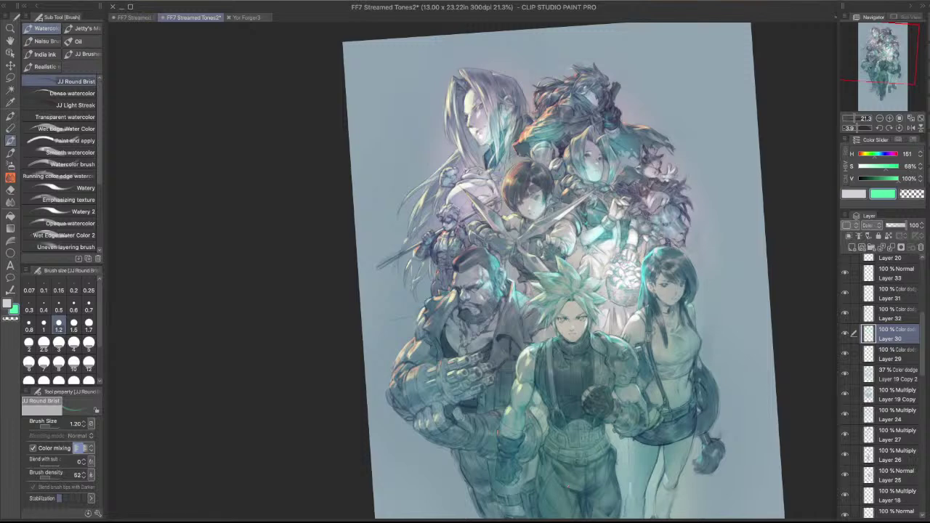
{"action": "scroll", "coordinate": [632, 44], "scroll_direction": "up", "scroll_amount": 2}
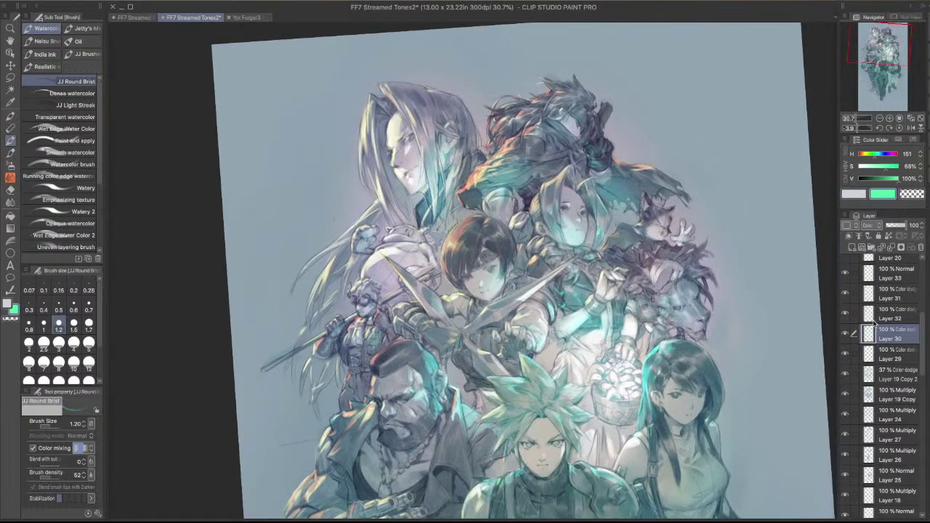
{"action": "left_click", "coordinate": [845, 333]}
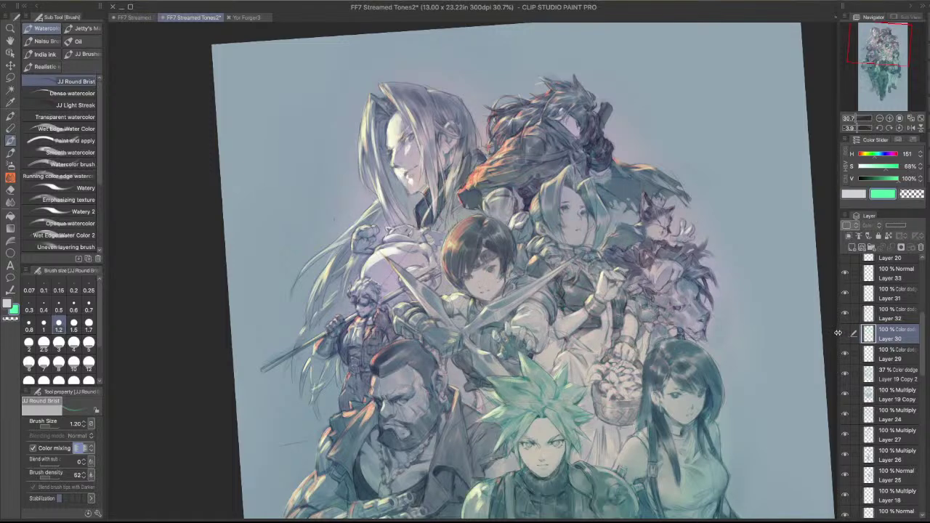
{"action": "left_click", "coordinate": [844, 333]}
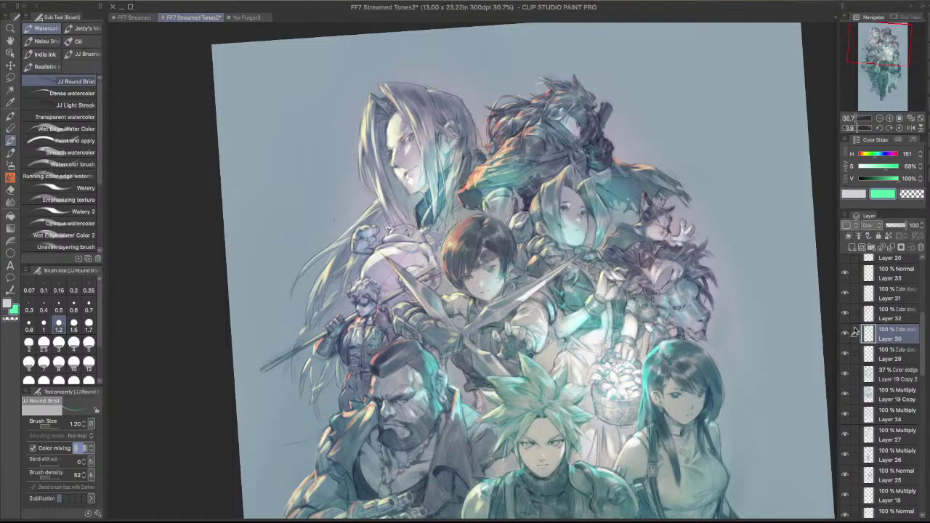
- Try airbrushing a soft green glow over the cloaked man's cape with the Soft airbrush at size 12
{"action": "key", "text": "b"}
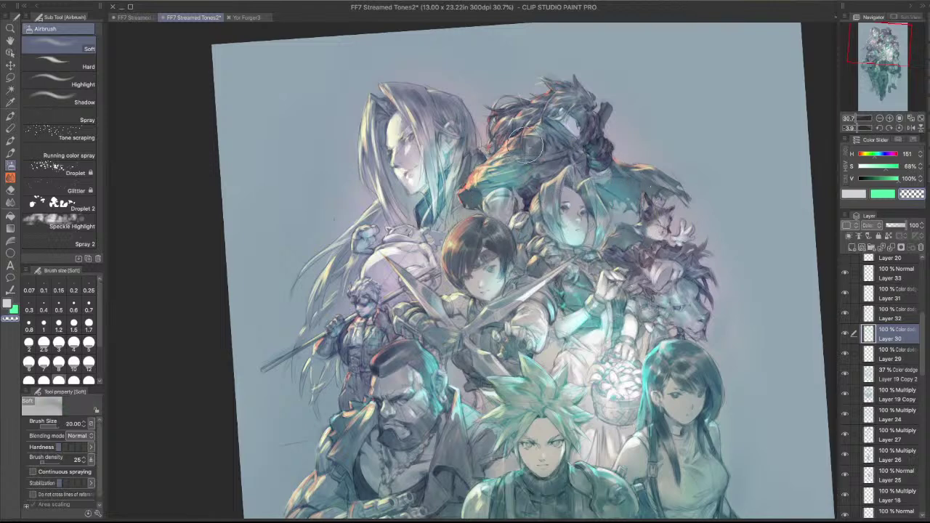
{"action": "left_click", "coordinate": [88, 361]}
{"action": "key", "text": "c"}
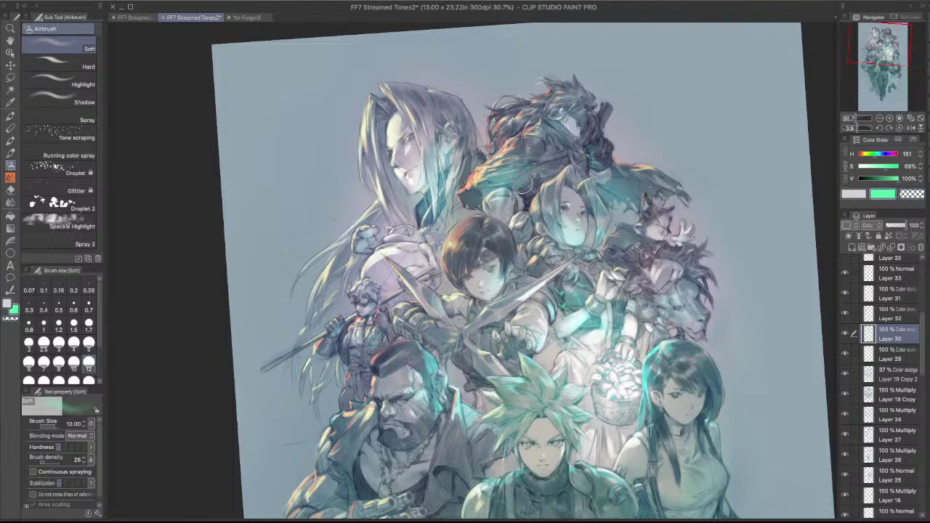
{"action": "mouse_move", "coordinate": [515, 185]}
{"action": "left_mouse_down"}
{"action": "mouse_move", "coordinate": [611, 161]}
{"action": "mouse_move", "coordinate": [551, 166]}
{"action": "left_mouse_up"}
{"action": "key", "text": "super+z"}
{"action": "left_click_drag", "start_coordinate": [508, 189], "coordinate": [532, 173]}
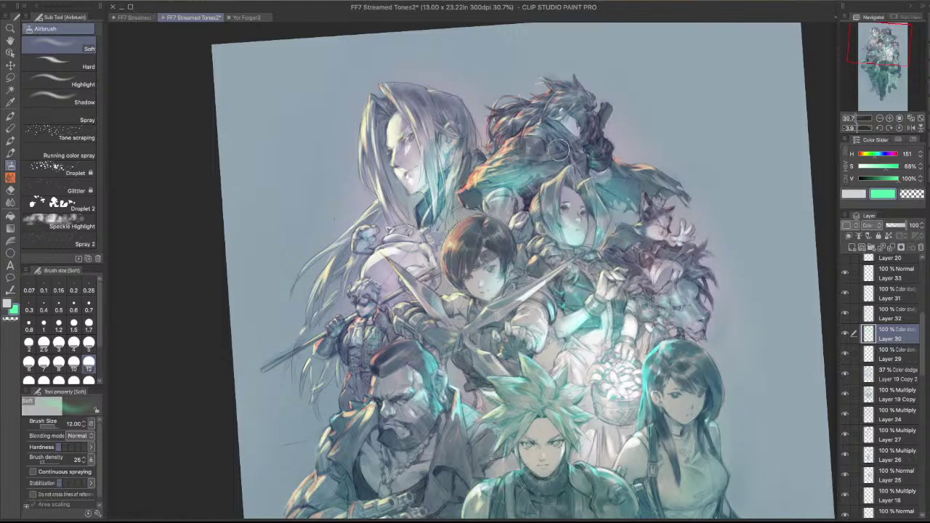
{"action": "key", "text": "super+z"}
{"action": "key", "text": "super+z"}
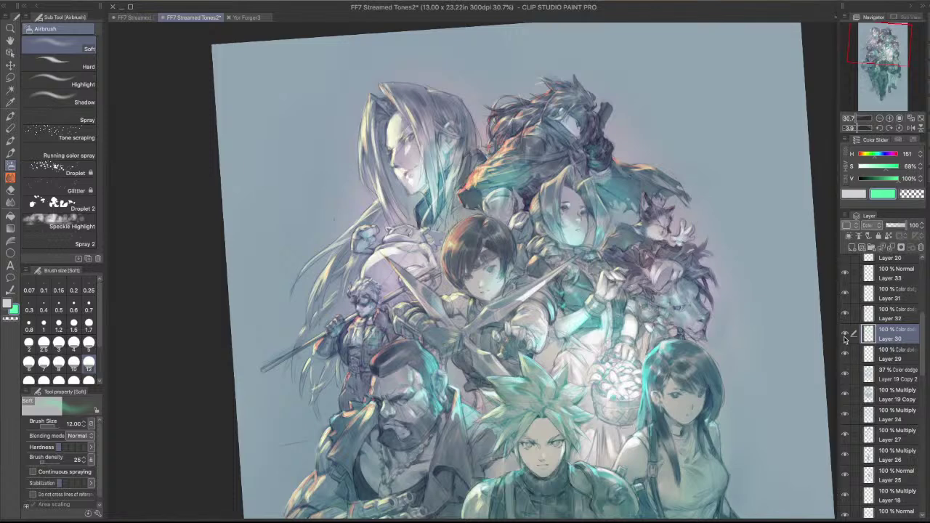
- Examine what the Color dodge layers contribute by hiding and showing Layer 30, Layer 19 Copy 2 and Layer 32
{"action": "left_click", "coordinate": [845, 346]}
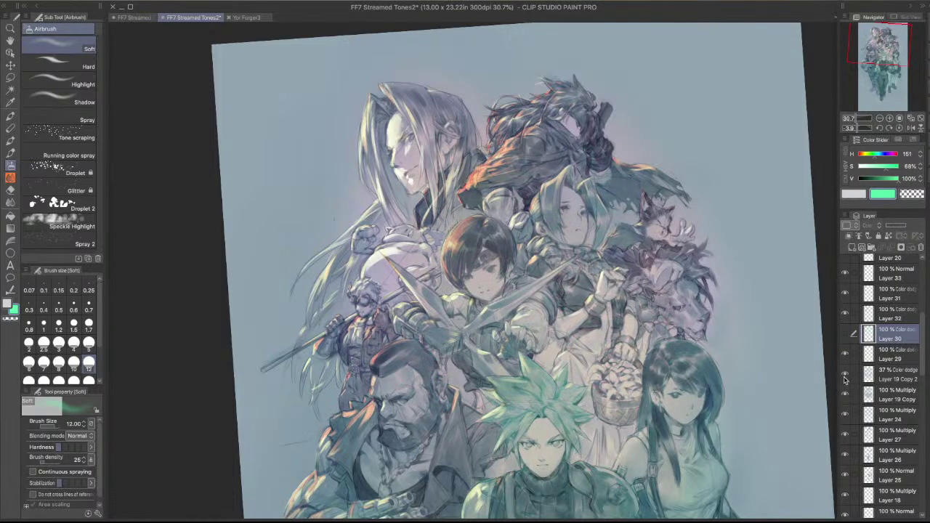
{"action": "left_click", "coordinate": [845, 374]}
{"action": "left_click", "coordinate": [845, 374]}
{"action": "left_click", "coordinate": [845, 336]}
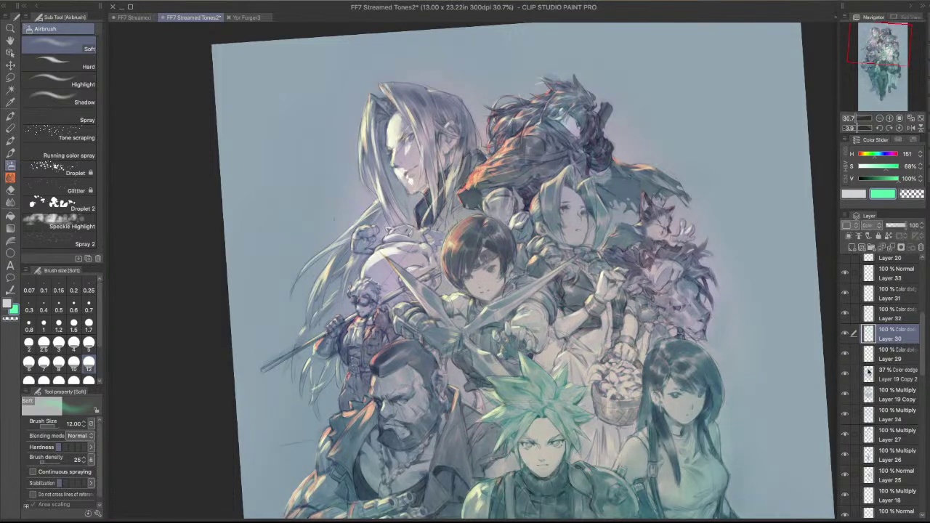
{"action": "left_click", "coordinate": [869, 372]}
{"action": "scroll", "coordinate": [693, 403], "scroll_direction": "down", "scroll_amount": 1}
{"action": "left_click_drag", "start_coordinate": [693, 404], "coordinate": [667, 354]}
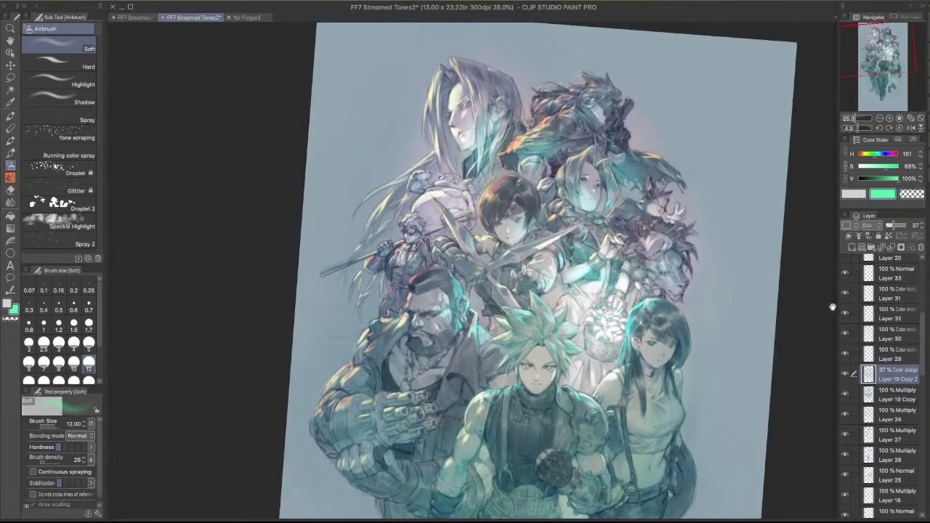
{"action": "left_click", "coordinate": [888, 336]}
{"action": "left_click", "coordinate": [906, 318]}
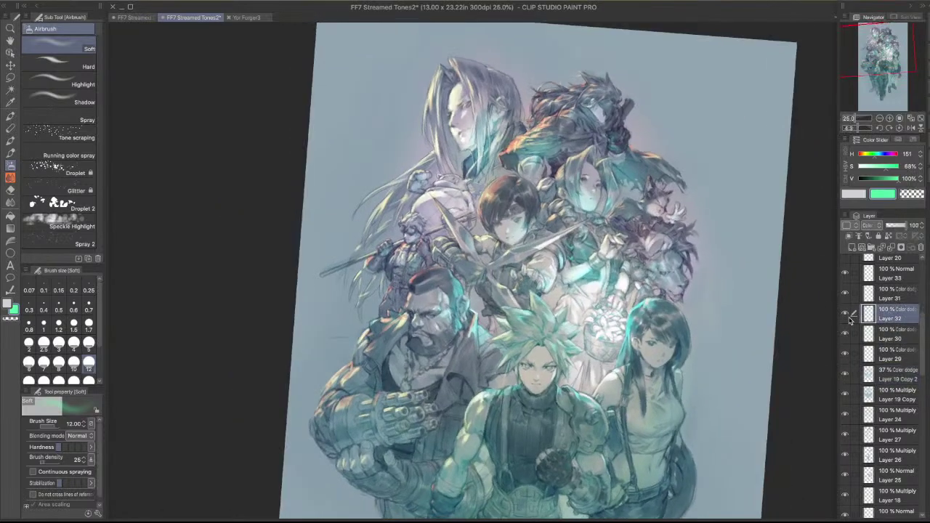
{"action": "left_click", "coordinate": [845, 314]}
{"action": "left_click", "coordinate": [846, 314]}
- Adjust Layer 30's glow color with Hue 8, Saturation 34 and Luminosity -11
{"action": "left_click", "coordinate": [888, 336]}
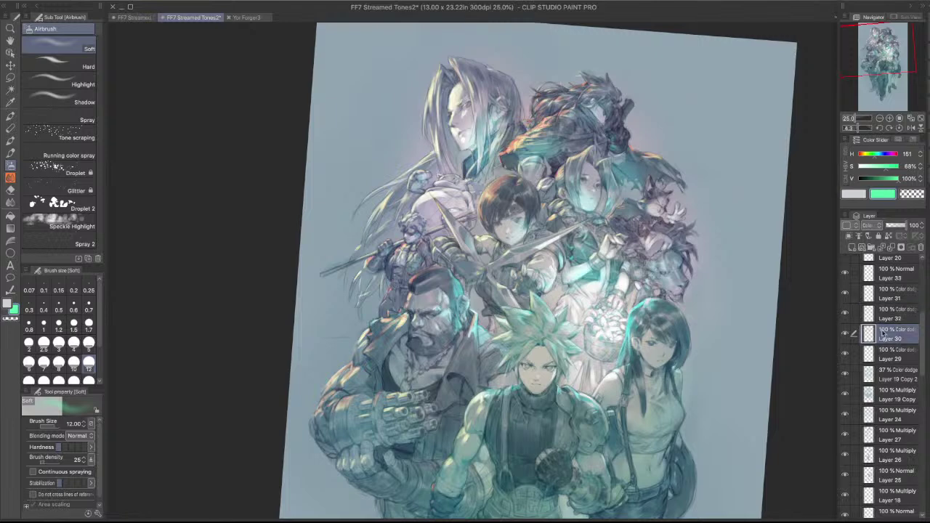
{"action": "key", "text": "ctrl+u"}
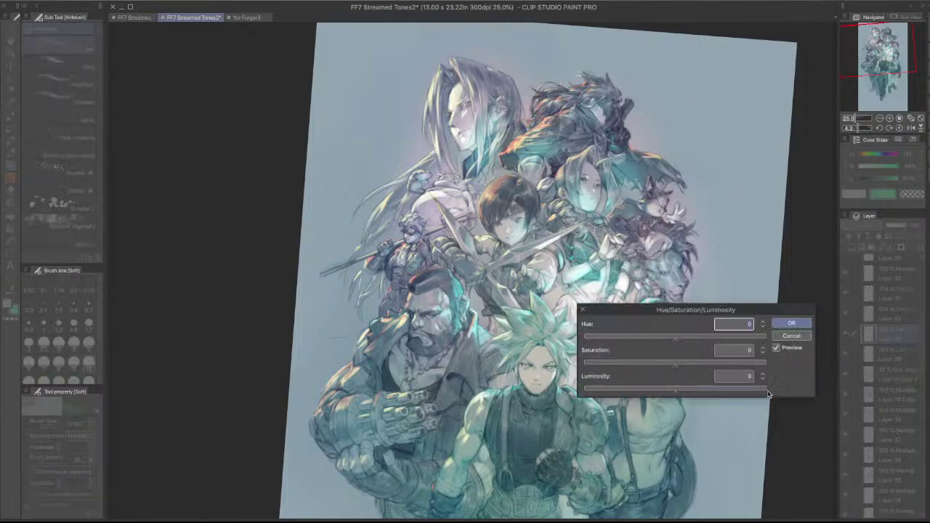
{"action": "left_click", "coordinate": [682, 363]}
{"action": "left_click_drag", "start_coordinate": [681, 363], "coordinate": [706, 367]}
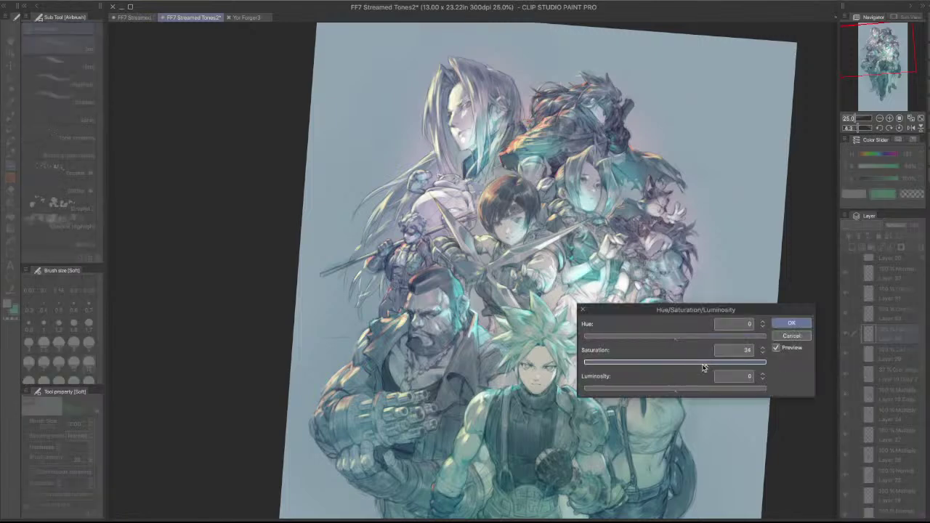
{"action": "left_click", "coordinate": [664, 390]}
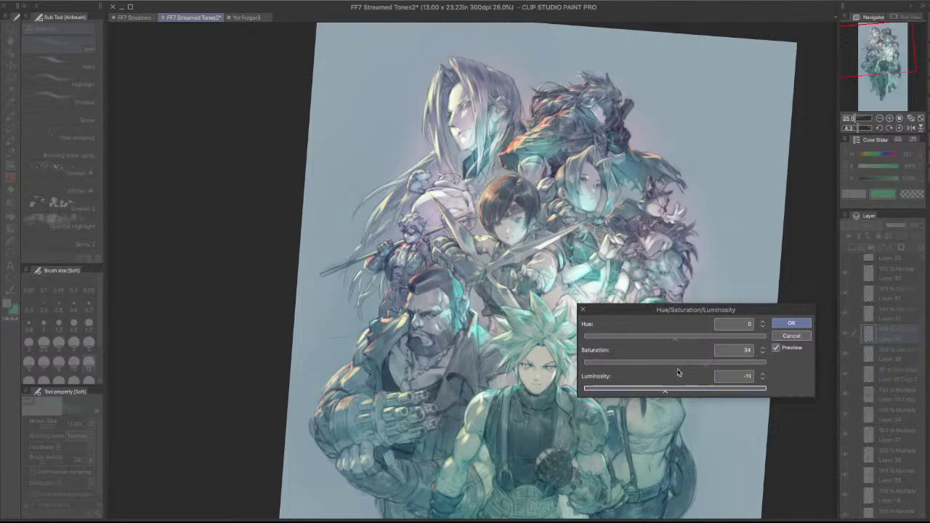
{"action": "left_click_drag", "start_coordinate": [685, 336], "coordinate": [675, 340]}
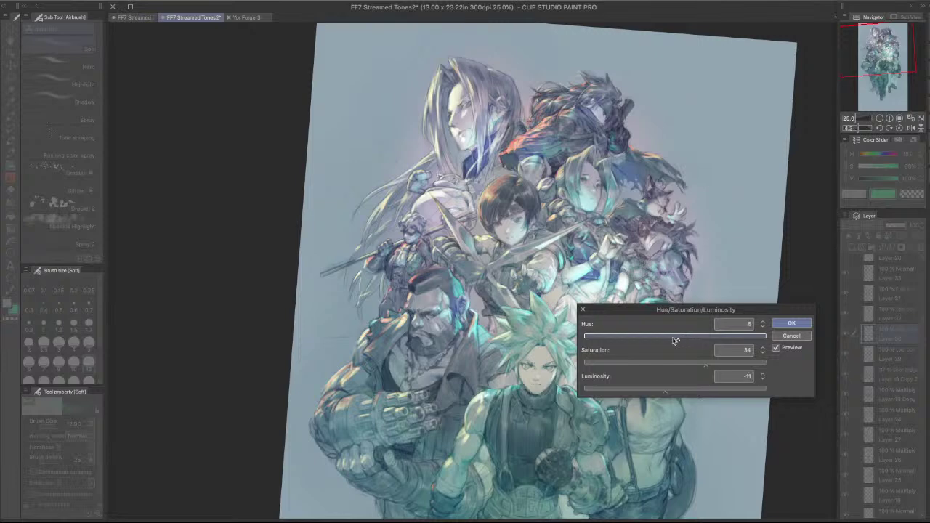
{"action": "left_click", "coordinate": [779, 322]}
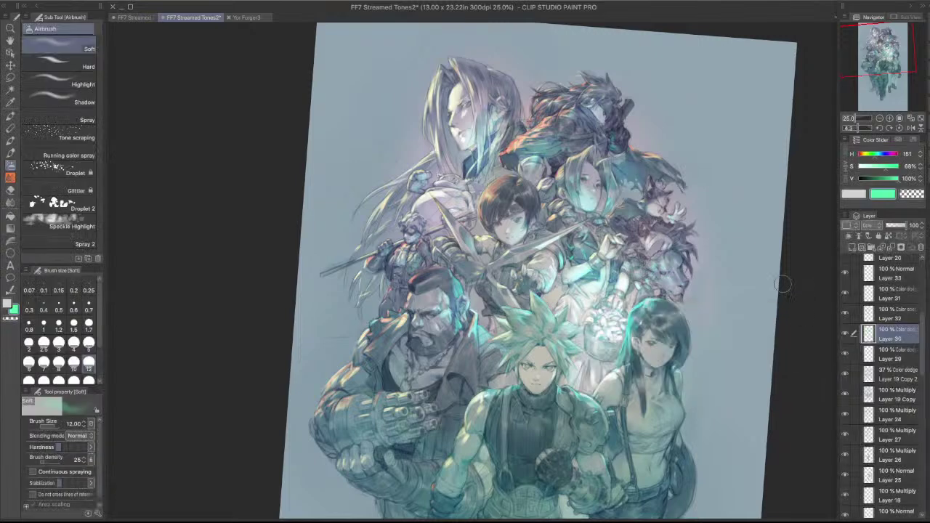
- Try painting a green highlight over the silver-haired man's eye on Layer 30 with the JJ Round Brist Ink pen at size 5
{"action": "scroll", "coordinate": [513, 84], "scroll_direction": "up", "scroll_amount": 5}
{"action": "scroll", "coordinate": [522, 76], "scroll_direction": "up", "scroll_amount": 2}
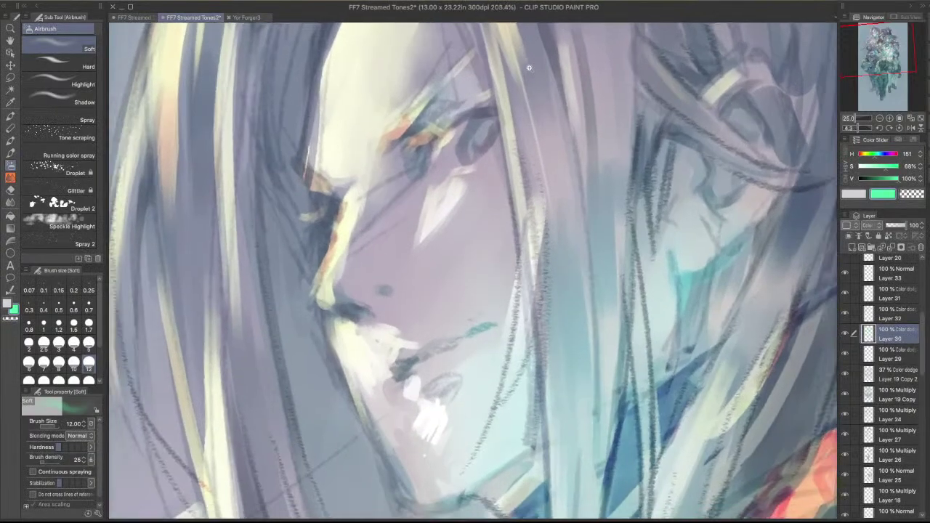
{"action": "key", "text": "p"}
{"action": "left_click_drag", "start_coordinate": [438, 157], "coordinate": [454, 149]}
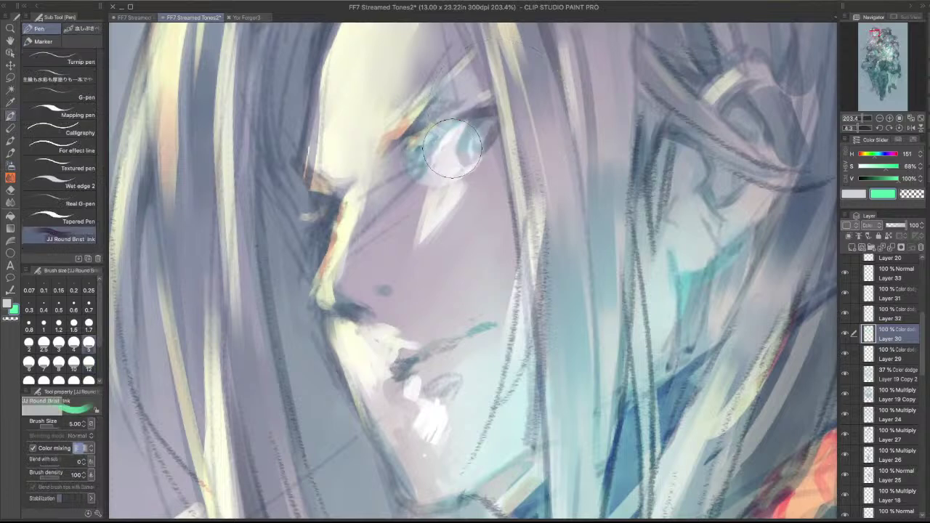
{"action": "key", "text": "super+z"}
- Erase the glow beside the silver-haired man's eye on Layer 32 using the size 5 pen with transparent color
{"action": "key", "text": "c"}
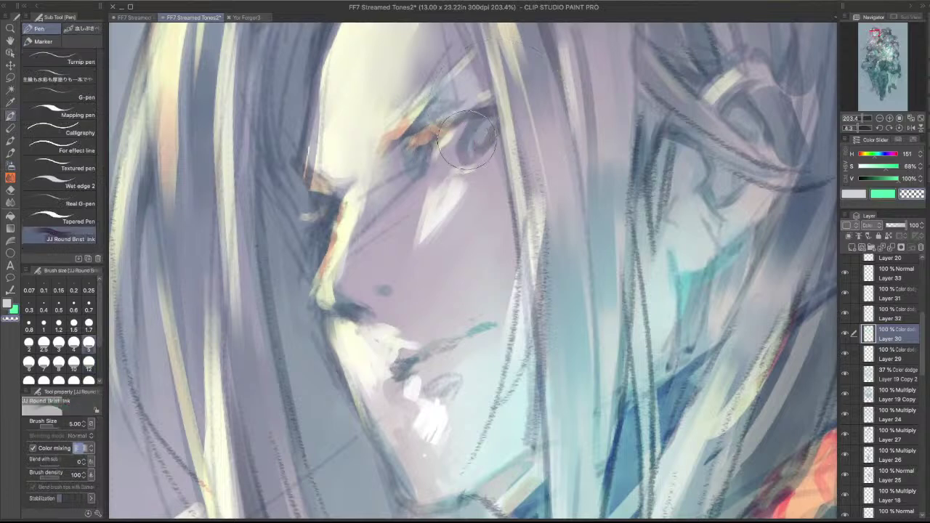
{"action": "left_click", "coordinate": [453, 140], "text": "shift+super"}
{"action": "left_click_drag", "start_coordinate": [445, 139], "coordinate": [449, 151]}
{"action": "scroll", "coordinate": [516, 136], "scroll_direction": "down", "scroll_amount": 8}
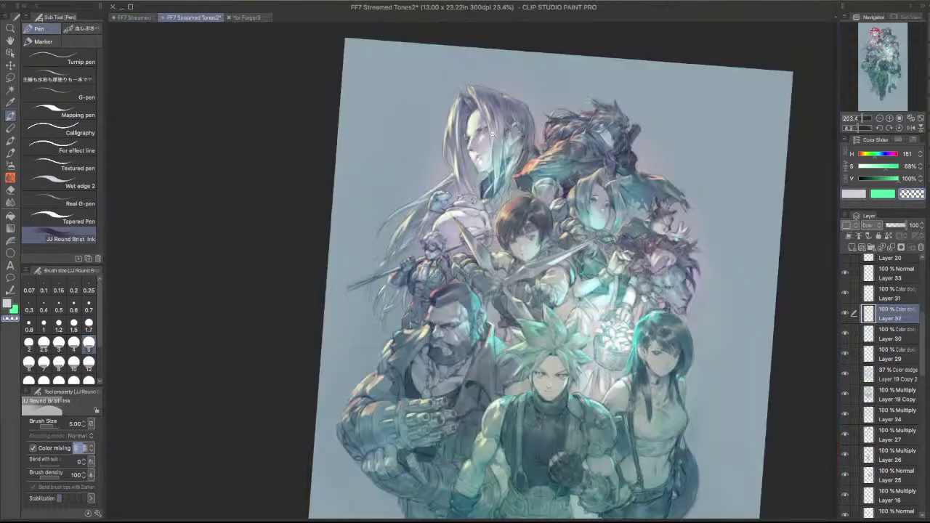
{"action": "scroll", "coordinate": [535, 116], "scroll_direction": "up", "scroll_amount": 2}
{"action": "scroll", "coordinate": [536, 114], "scroll_direction": "up", "scroll_amount": 5}
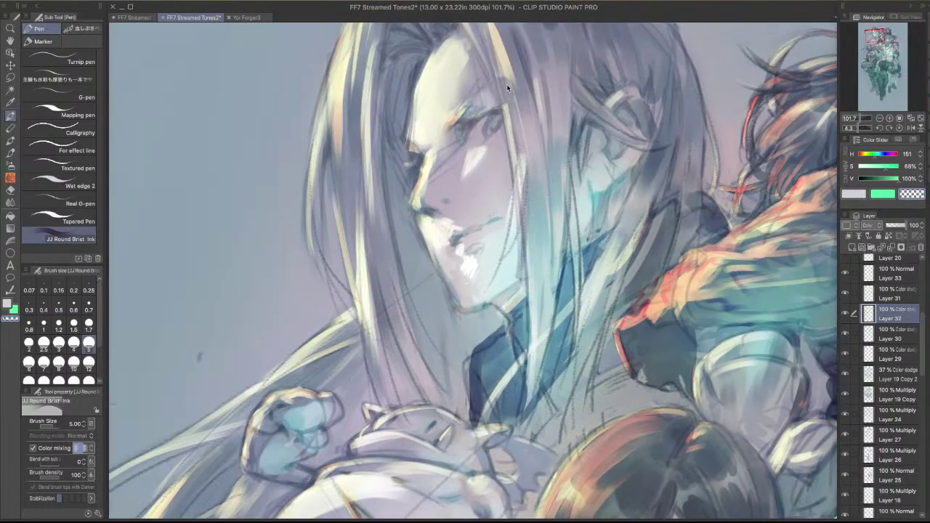
- Erase stray glow around the silver-haired man's eye on Layer 30 with transparent color, ending with Layer 32 active
{"action": "key", "text": "alt+["}
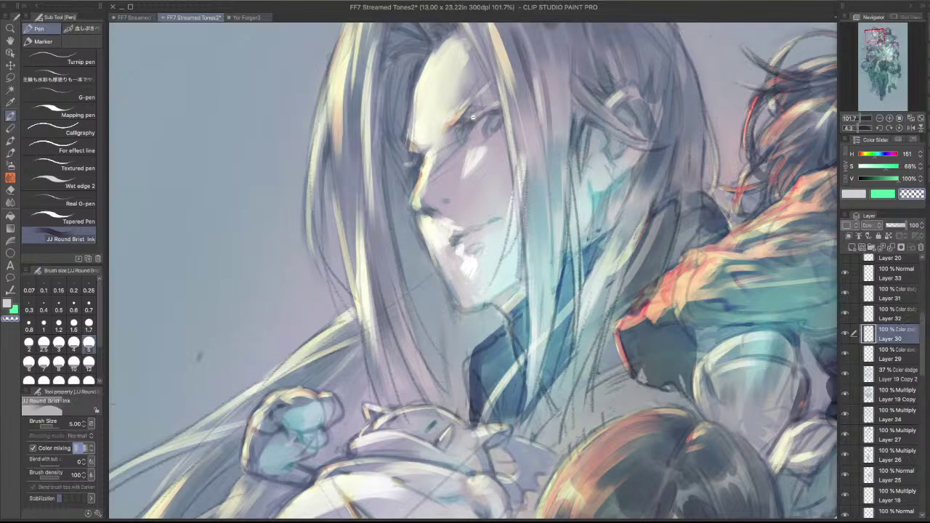
{"action": "scroll", "coordinate": [501, 87], "scroll_direction": "down", "scroll_amount": 3}
{"action": "scroll", "coordinate": [587, 91], "scroll_direction": "down", "scroll_amount": 2}
{"action": "scroll", "coordinate": [566, 99], "scroll_direction": "up", "scroll_amount": 7}
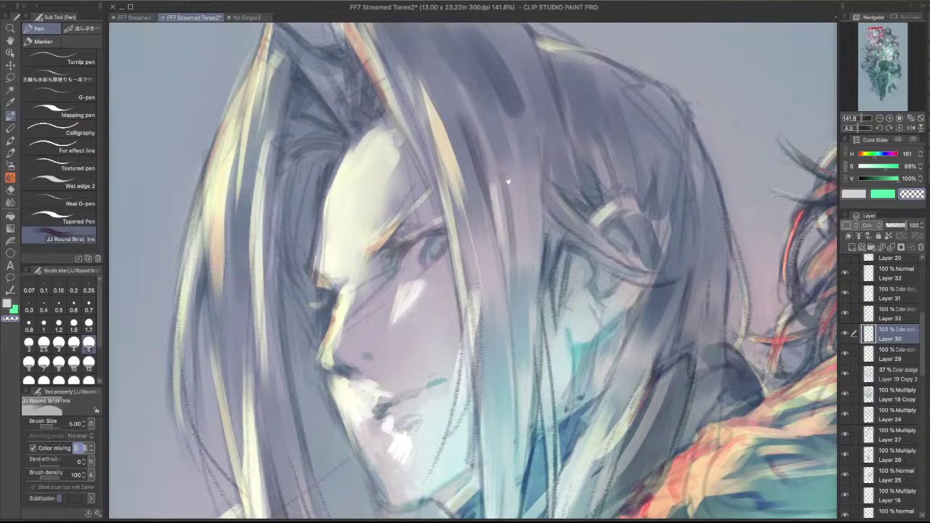
{"action": "mouse_move", "coordinate": [452, 236]}
{"action": "left_mouse_down"}
{"action": "mouse_move", "coordinate": [417, 259]}
{"action": "mouse_move", "coordinate": [428, 266]}
{"action": "mouse_move", "coordinate": [374, 287]}
{"action": "mouse_move", "coordinate": [400, 270]}
{"action": "mouse_move", "coordinate": [423, 274]}
{"action": "left_mouse_up"}
{"action": "key", "text": "alt+]"}
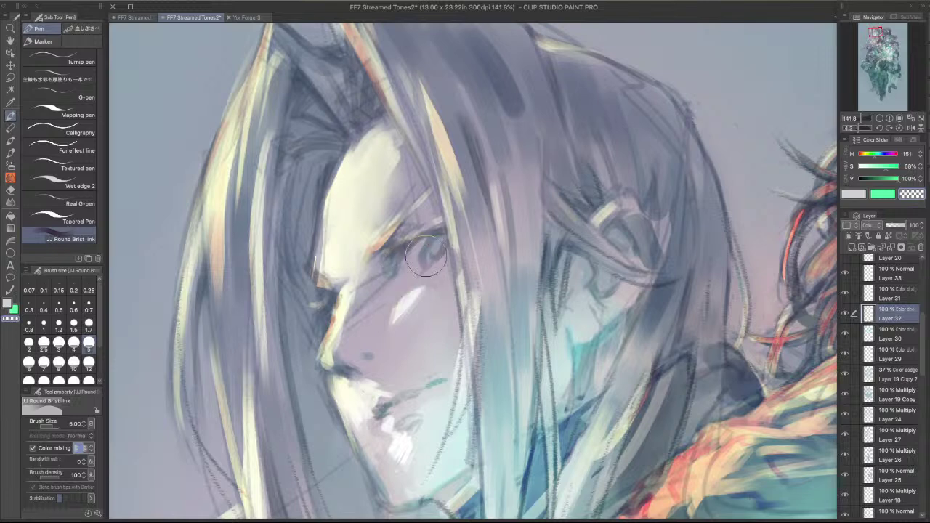
- Soften the glow around the silver-haired man's ear using the Soft airbrush at size 12 with transparent color
{"action": "scroll", "coordinate": [445, 227], "scroll_direction": "down", "scroll_amount": 5}
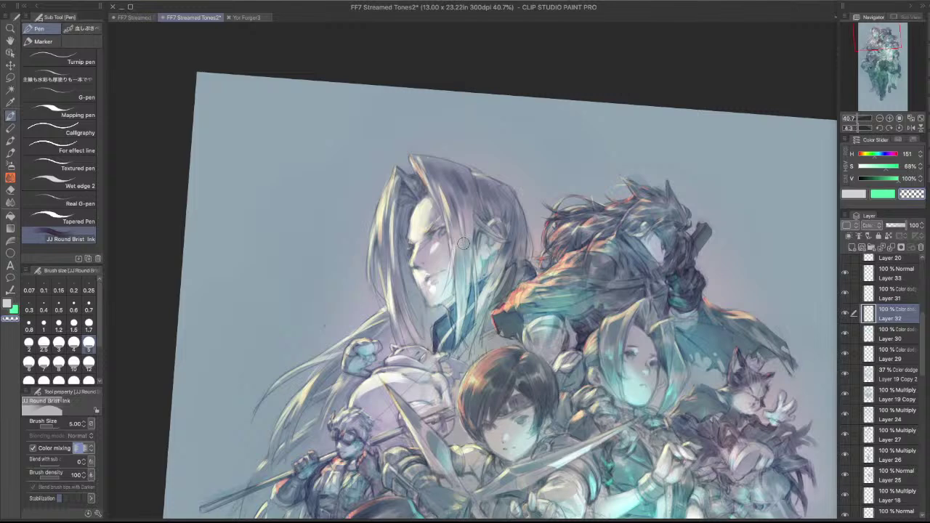
{"action": "key", "text": "b"}
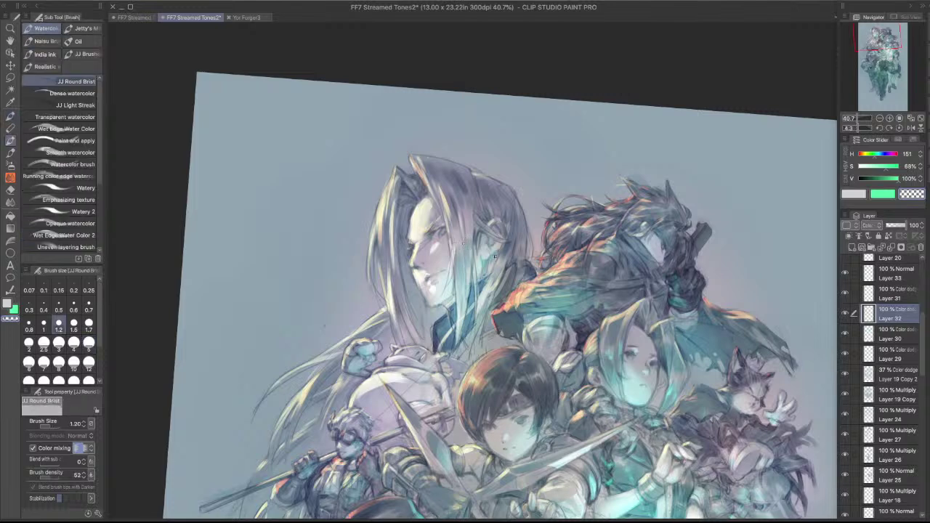
{"action": "key", "text": "b"}
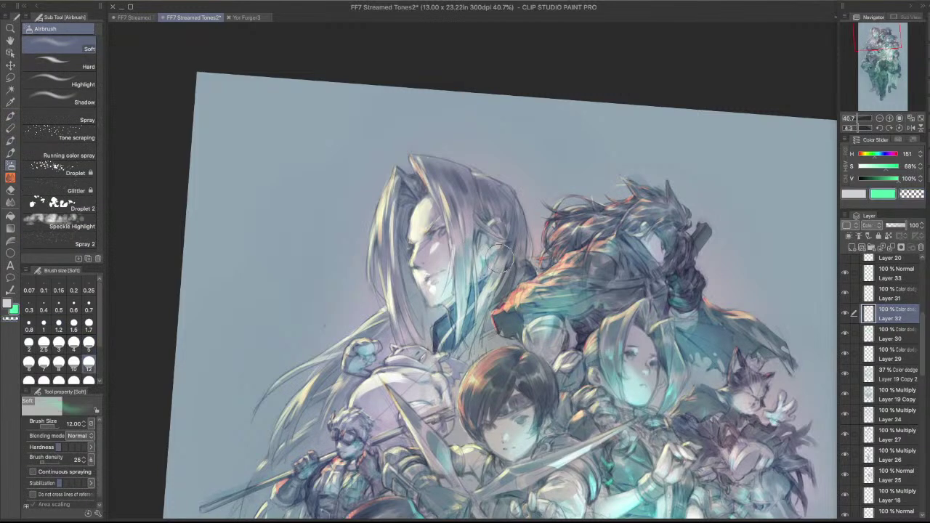
{"action": "left_click_drag", "start_coordinate": [492, 276], "coordinate": [492, 250]}
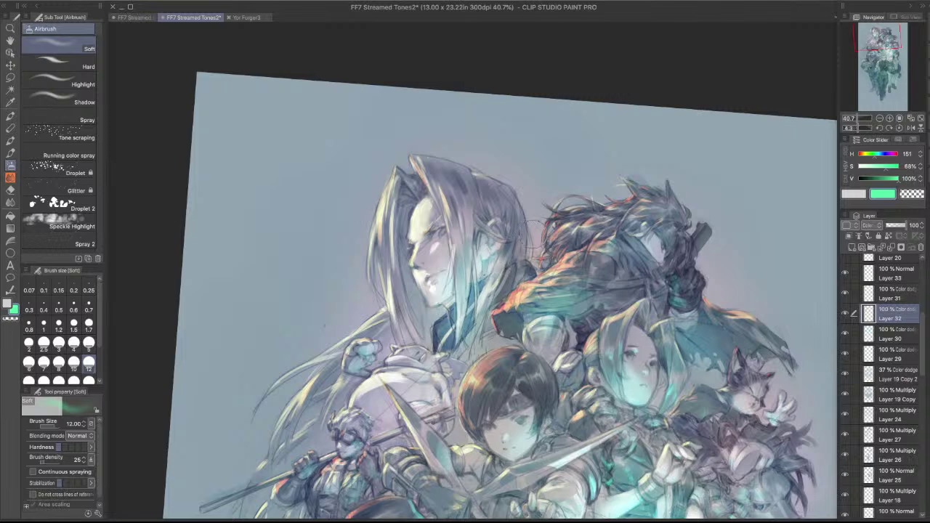
{"action": "key", "text": "c"}
{"action": "key", "text": "c"}
{"action": "left_click", "coordinate": [489, 263], "text": "shift+super"}
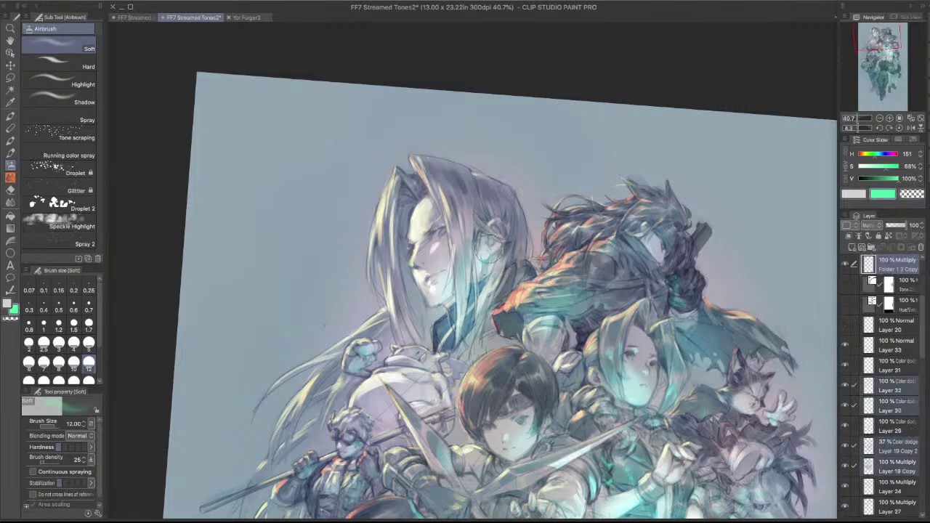
{"action": "left_click_drag", "start_coordinate": [494, 251], "coordinate": [491, 267]}
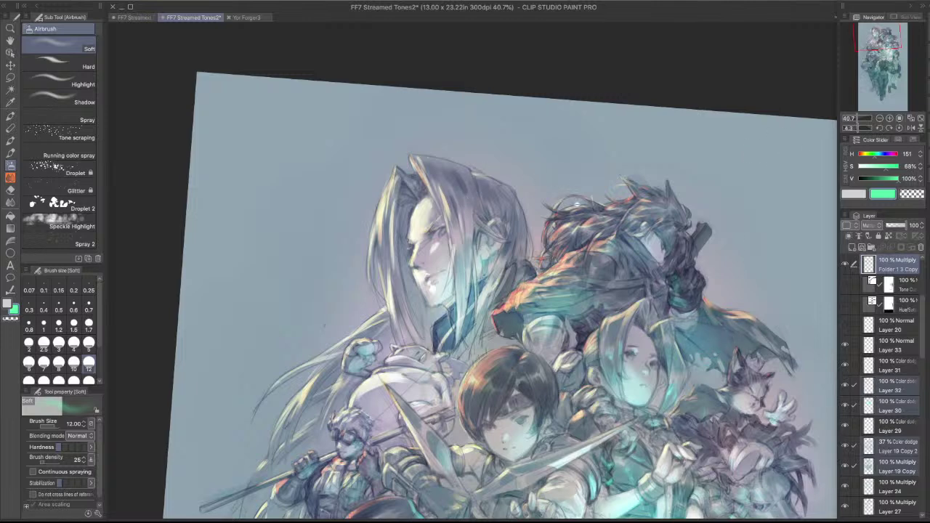
- Examine the whole group composition with the canvas view flipped horizontally
{"action": "left_click_drag", "start_coordinate": [608, 213], "coordinate": [622, 104]}
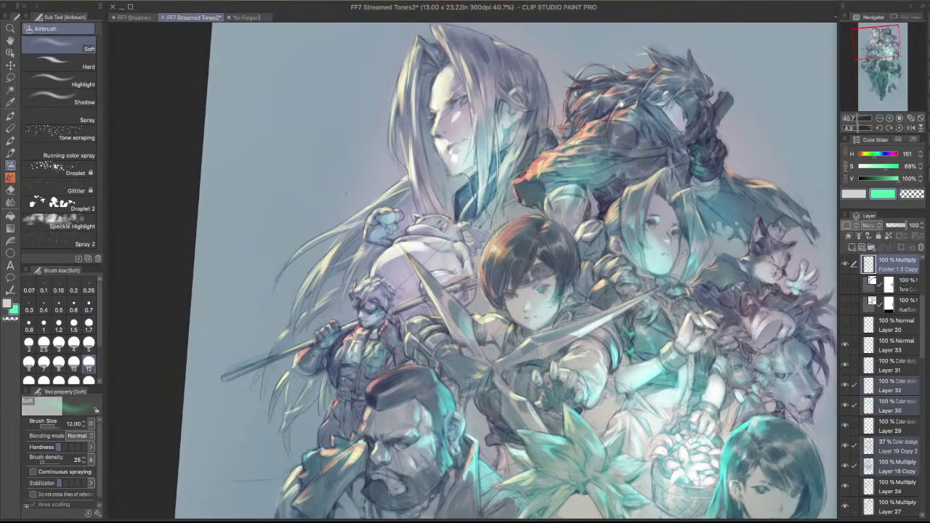
{"action": "left_click_drag", "start_coordinate": [649, 263], "coordinate": [550, 107]}
{"action": "left_click", "coordinate": [705, 184], "text": "alt"}
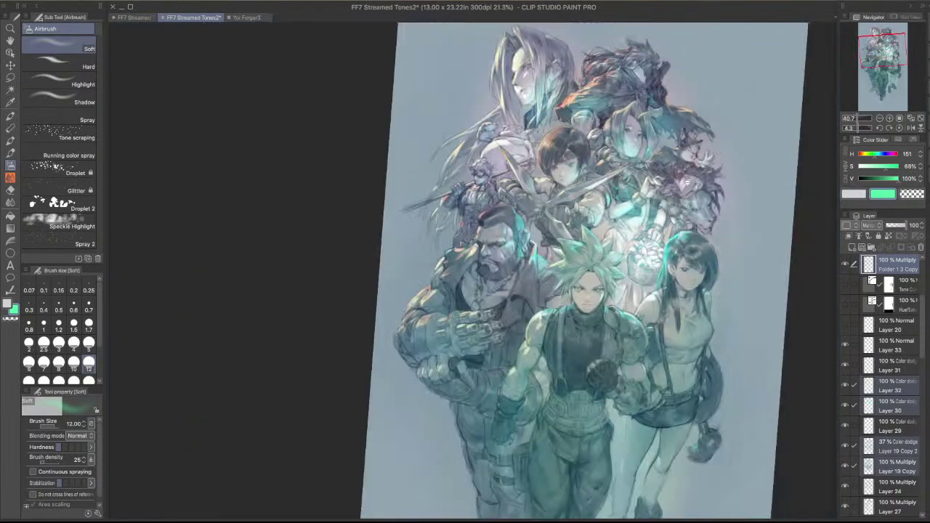
{"action": "key", "text": "p"}
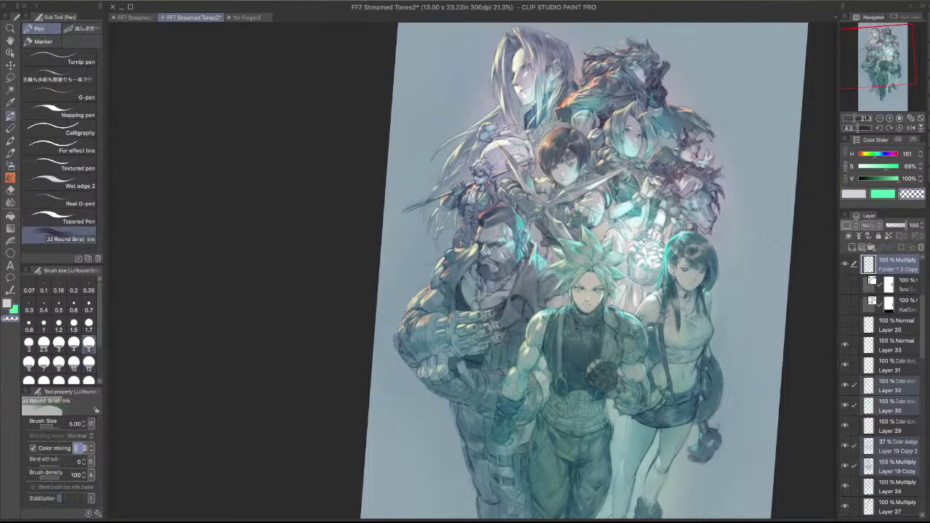
{"action": "left_click", "coordinate": [912, 127]}
{"action": "left_click_drag", "start_coordinate": [557, 259], "coordinate": [823, 274]}
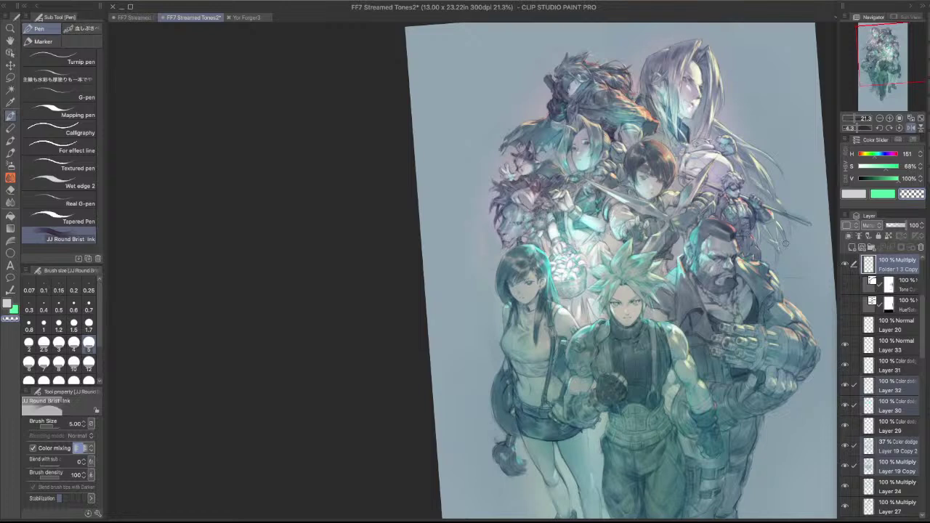
- Create a new layer above the Folder 1 3 Copy layer in Color burn mode and choose a red drawing color with Hue 0
{"action": "left_click", "coordinate": [862, 154]}
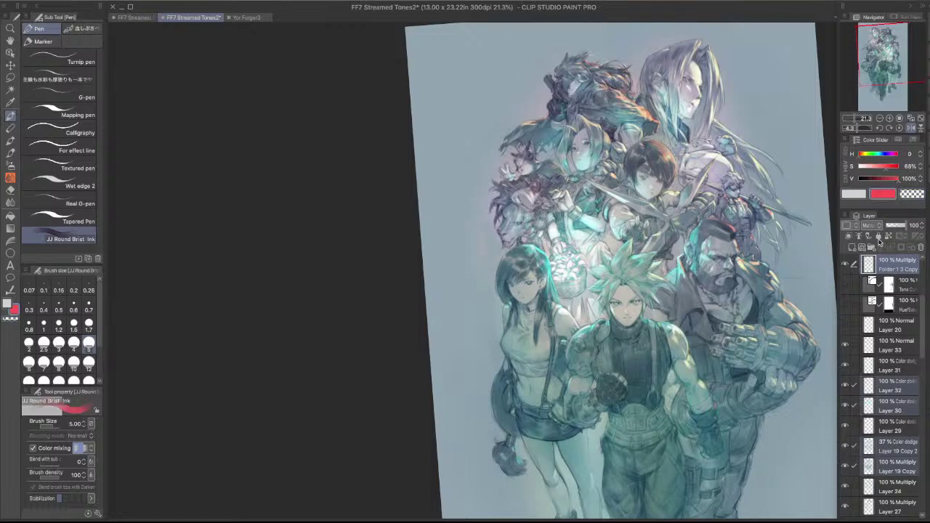
{"action": "left_click", "coordinate": [854, 247]}
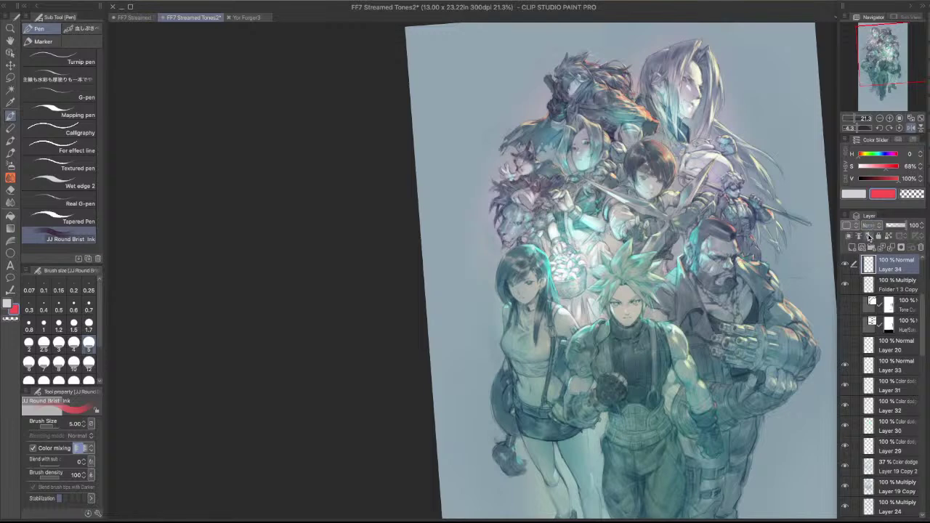
{"action": "left_click", "coordinate": [873, 226]}
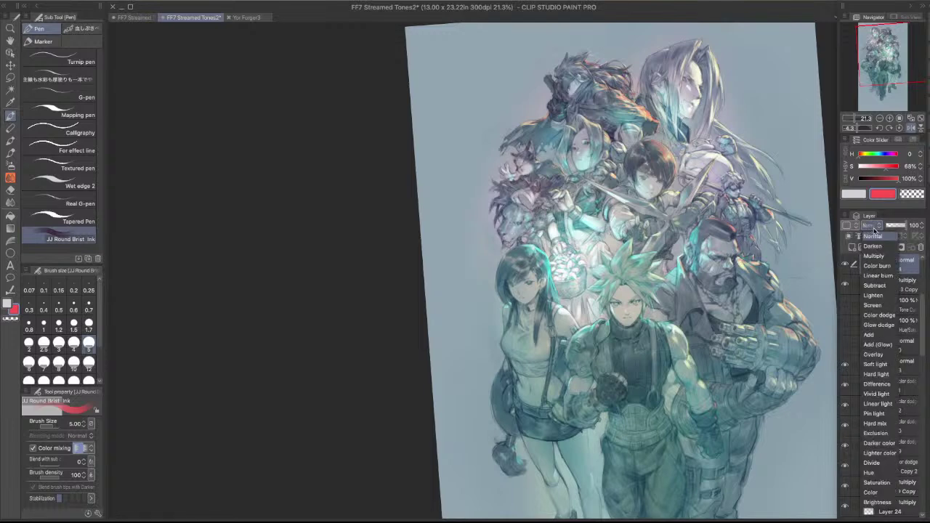
{"action": "left_click", "coordinate": [879, 268]}
{"action": "key", "text": "."}
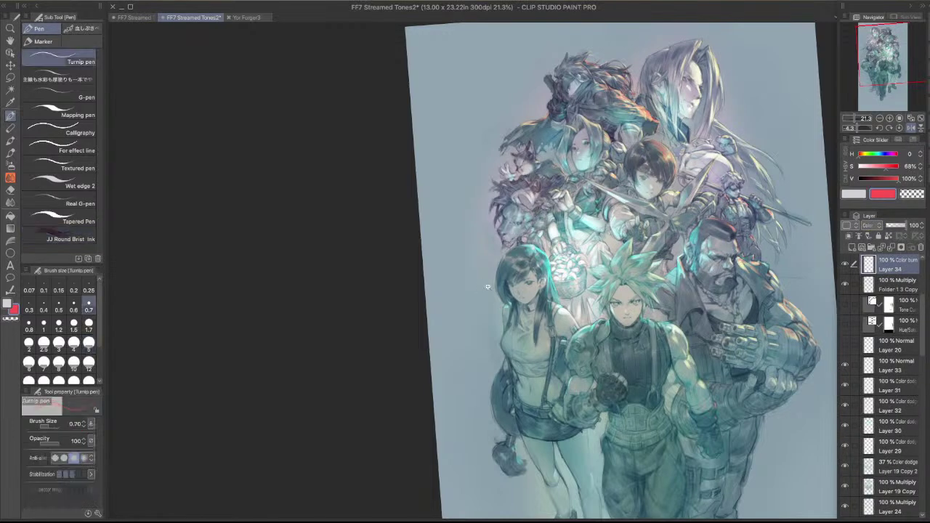
- Set the JJ Round Brist Ink pen to size 1.5 for rim lighting on the dark-haired woman
{"action": "scroll", "coordinate": [499, 282], "scroll_direction": "up", "scroll_amount": 3}
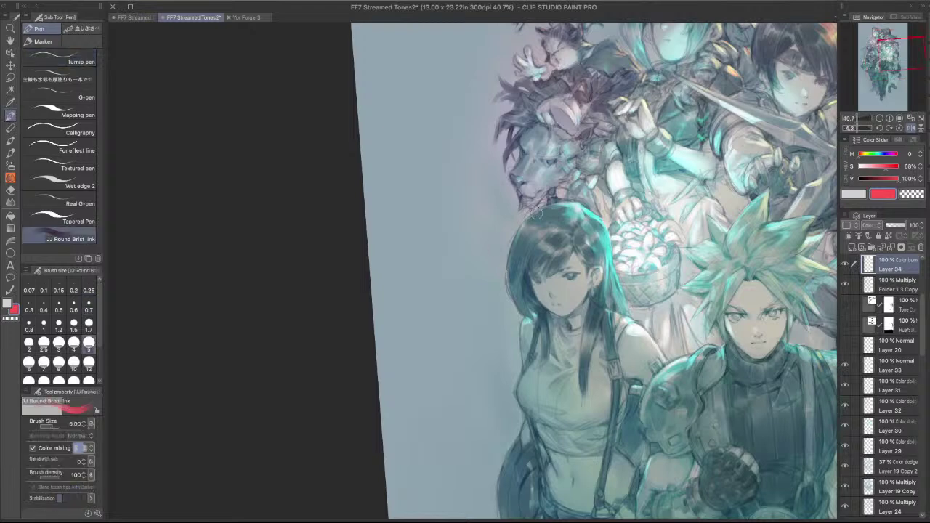
{"action": "key", "text": "bracketright"}
{"action": "key", "text": "bracketright"}
{"action": "key", "text": "bracketright"}
{"action": "key", "text": "bracketright"}
{"action": "key", "text": "bracketleft"}
{"action": "key", "text": "bracketleft"}
{"action": "key", "text": "bracketleft"}
{"action": "key", "text": "bracketleft"}
{"action": "key", "text": "bracketleft"}
{"action": "key", "text": "bracketleft"}
{"action": "key", "text": "bracketleft"}
{"action": "key", "text": "bracketleft"}
{"action": "key", "text": "bracketleft"}
{"action": "key", "text": "bracketleft"}
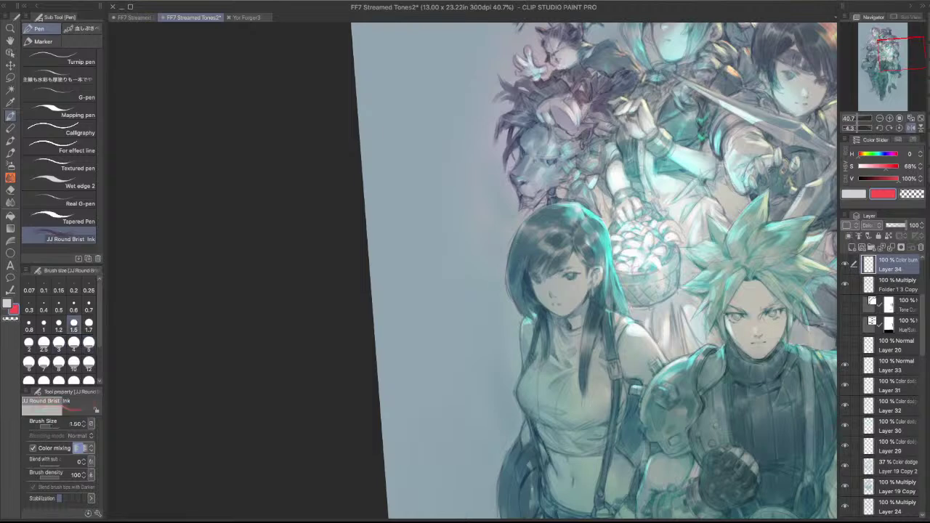
- Change Layer 34 to Color dodge and paint a red rim light along the outer edge of the dark-haired woman's hair
{"action": "left_click_drag", "start_coordinate": [507, 285], "coordinate": [521, 312]}
{"action": "key", "text": "ctrl+z"}
{"action": "left_click", "coordinate": [876, 227]}
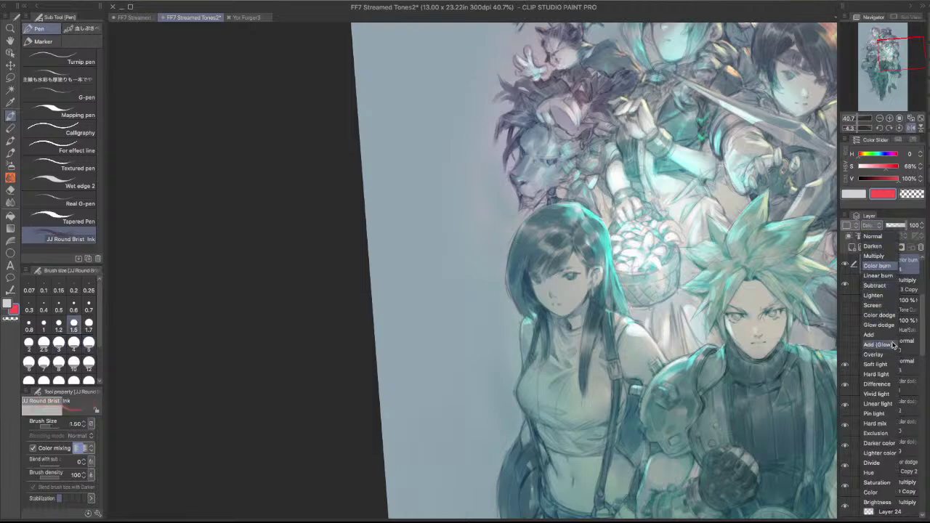
{"action": "left_click", "coordinate": [891, 316]}
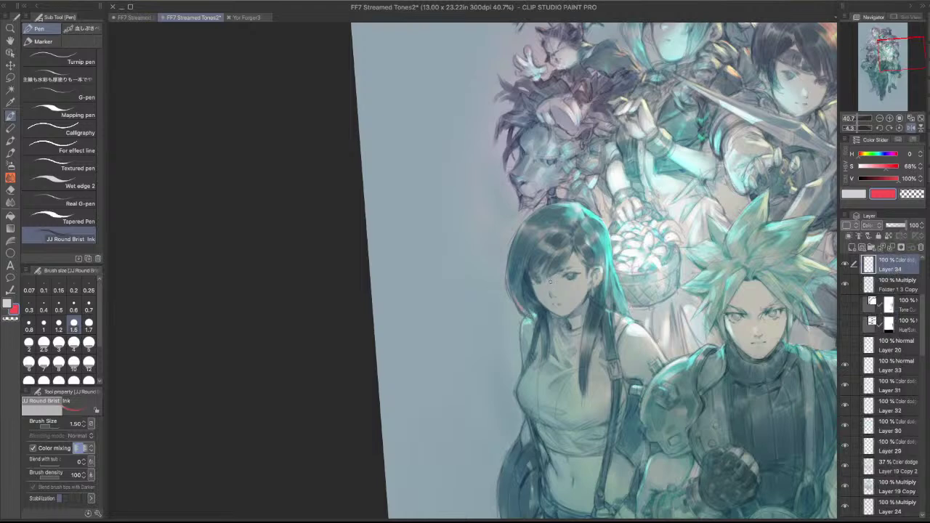
{"action": "scroll", "coordinate": [514, 247], "scroll_direction": "up", "scroll_amount": 2}
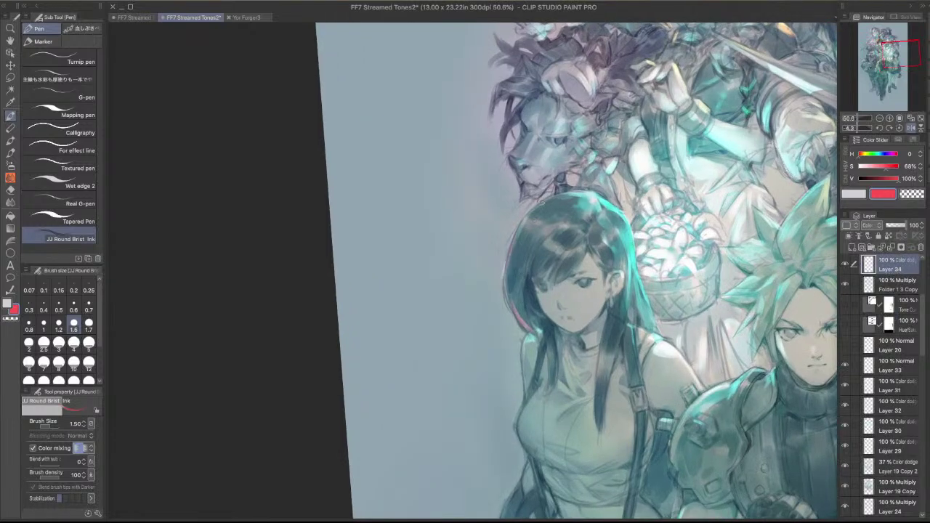
- Paint thin red rim light accents on the lion-like creature's muzzle and mane, reducing the pen to size 0.7
{"action": "left_click_drag", "start_coordinate": [521, 165], "coordinate": [512, 172]}
{"action": "key", "text": "bracketleft"}
{"action": "key", "text": "bracketleft"}
{"action": "key", "text": "bracketleft"}
{"action": "key", "text": "bracketleft"}
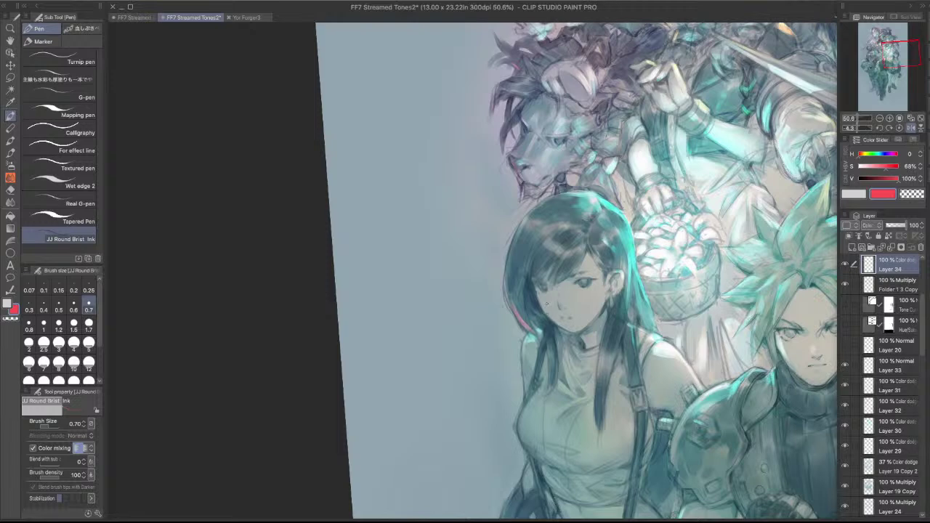
- Set the pen to size 1.2 with transparent color for cleaning up the red rim on the dark-haired woman's hair
{"action": "key", "text": "bracketright"}
{"action": "key", "text": "bracketright"}
{"action": "key", "text": "bracketright"}
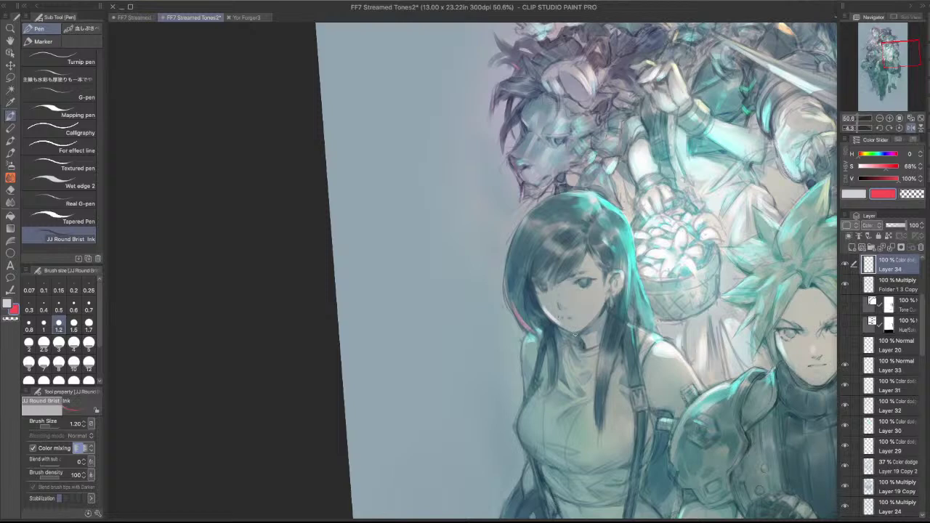
{"action": "key", "text": "c"}
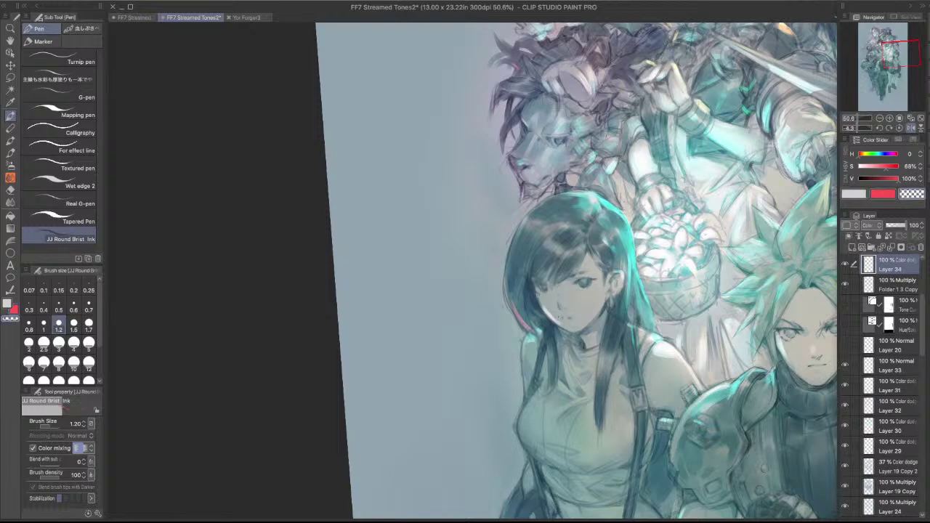
{"action": "scroll", "coordinate": [529, 315], "scroll_direction": "up", "scroll_amount": 3}
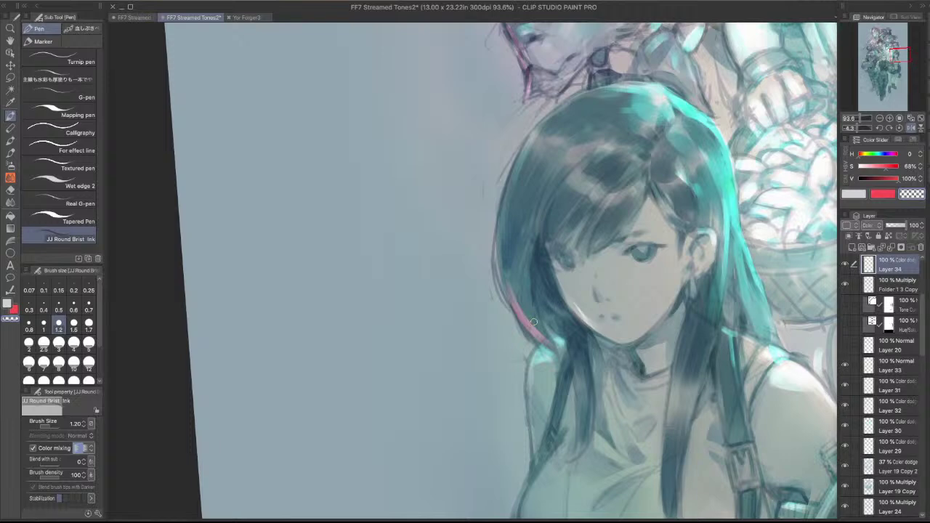
- Lasso the red rim light at the dark-haired woman's hair tip and shift it with hue -58, reduced saturation and luminosity -1
{"action": "key", "text": "i"}
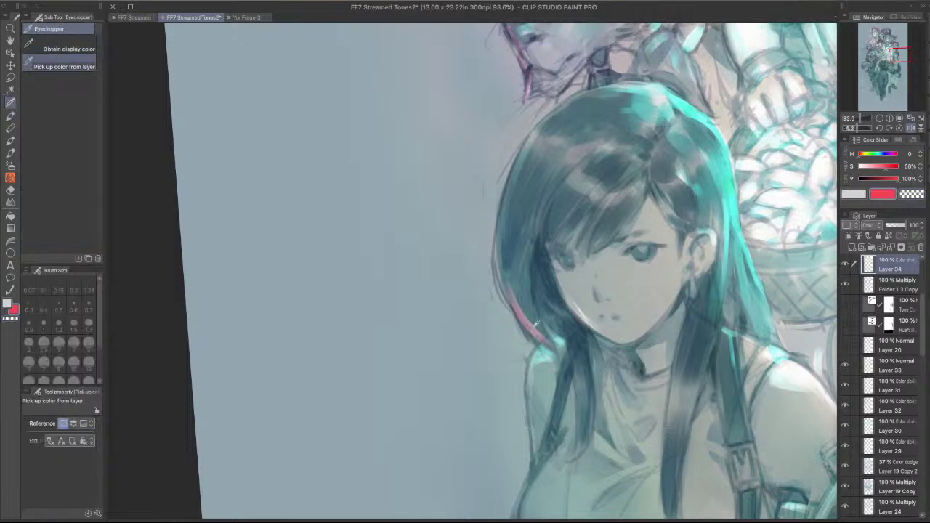
{"action": "key", "text": "m"}
{"action": "mouse_move", "coordinate": [517, 266]}
{"action": "left_mouse_down"}
{"action": "mouse_move", "coordinate": [493, 276]}
{"action": "mouse_move", "coordinate": [564, 367]}
{"action": "mouse_move", "coordinate": [619, 338]}
{"action": "mouse_move", "coordinate": [496, 263]}
{"action": "left_mouse_up"}
{"action": "key", "text": "ctrl+u"}
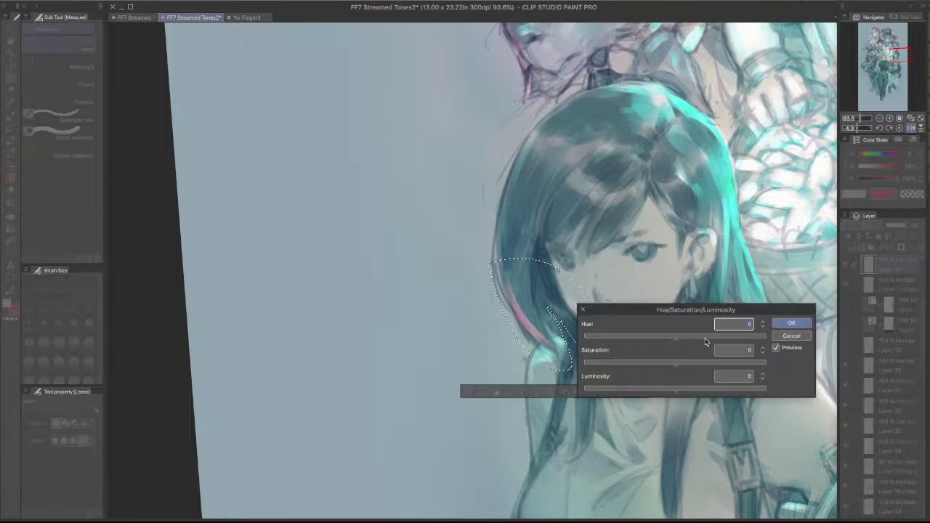
{"action": "left_click_drag", "start_coordinate": [698, 314], "coordinate": [664, 144]}
{"action": "left_click", "coordinate": [673, 172]}
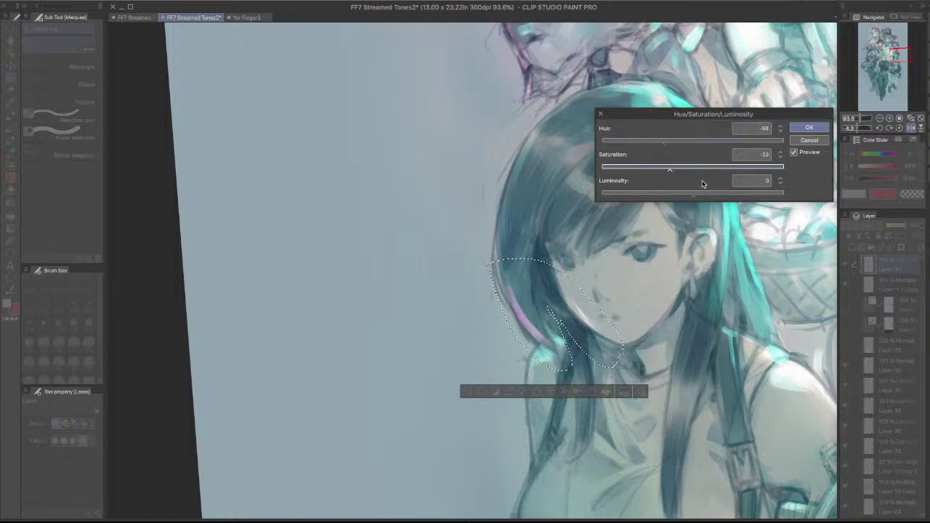
{"action": "scroll", "coordinate": [699, 173], "scroll_direction": "down", "scroll_amount": 3}
{"action": "left_click", "coordinate": [693, 195]}
{"action": "left_click_drag", "start_coordinate": [670, 170], "coordinate": [628, 175]}
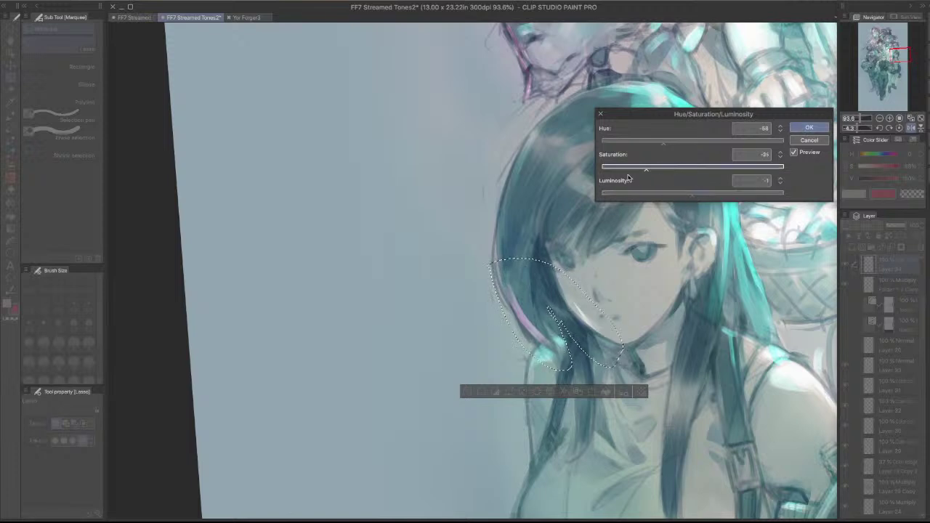
{"action": "left_click", "coordinate": [671, 169]}
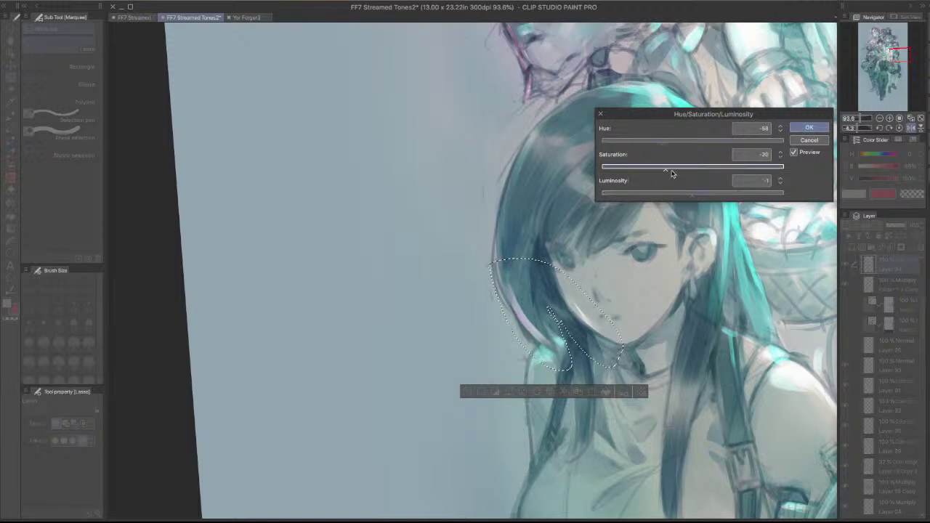
{"action": "left_click", "coordinate": [800, 130]}
{"action": "key", "text": "ctrl+d"}
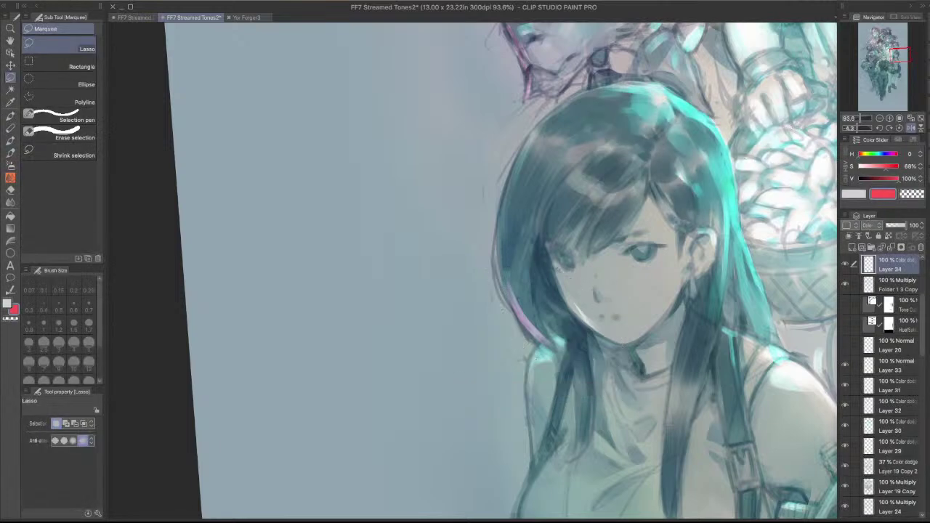
- Sample the shifted purple rim color and paint thin strokes along the dark-haired woman's outer hair edge with the pen at size 0.8
{"action": "key", "text": "i"}
{"action": "left_click", "coordinate": [533, 324]}
{"action": "key", "text": "p"}
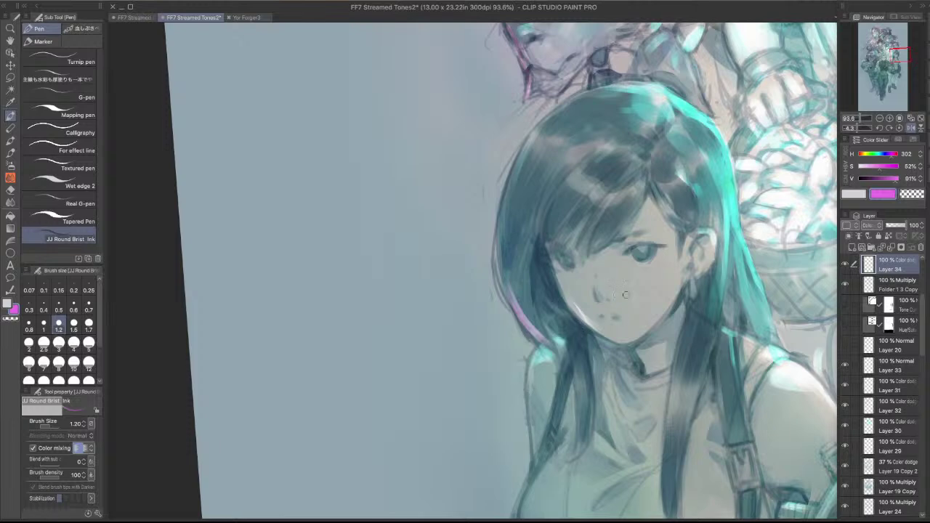
{"action": "left_click_drag", "start_coordinate": [540, 335], "coordinate": [519, 259]}
{"action": "key", "text": "super+z"}
{"action": "key", "text": "bracketleft"}
{"action": "key", "text": "bracketleft"}
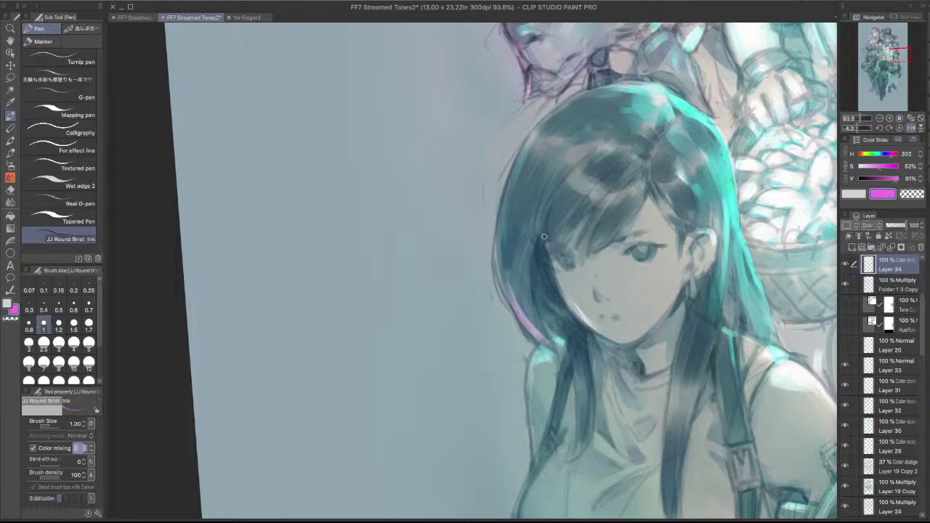
{"action": "key", "text": "i"}
{"action": "key", "text": "i"}
{"action": "key", "text": "p"}
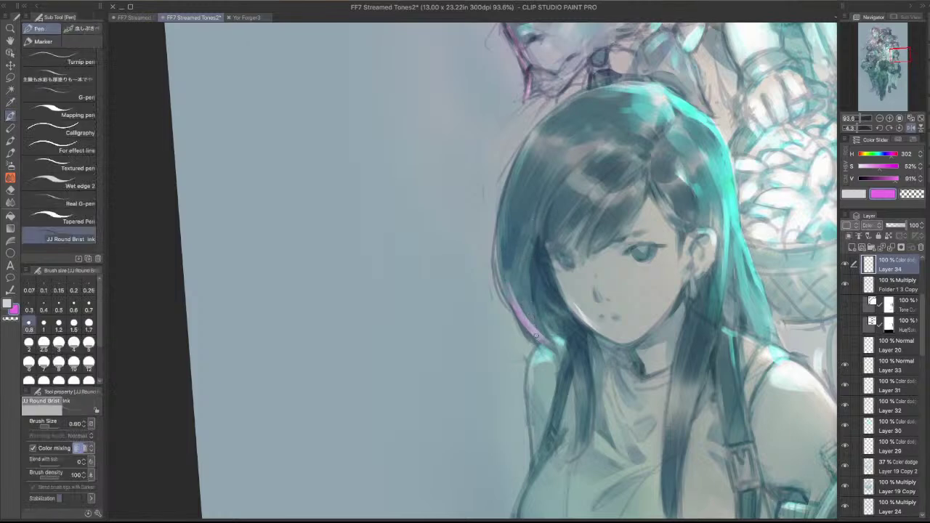
{"action": "mouse_move", "coordinate": [527, 307]}
{"action": "left_mouse_down"}
{"action": "mouse_move", "coordinate": [539, 337]}
{"action": "mouse_move", "coordinate": [536, 229]}
{"action": "left_mouse_up"}
- Shift the hue of Layer 34 toward red, with saturation -12 and luminosity -38
{"action": "scroll", "coordinate": [621, 331], "scroll_direction": "down", "scroll_amount": 5}
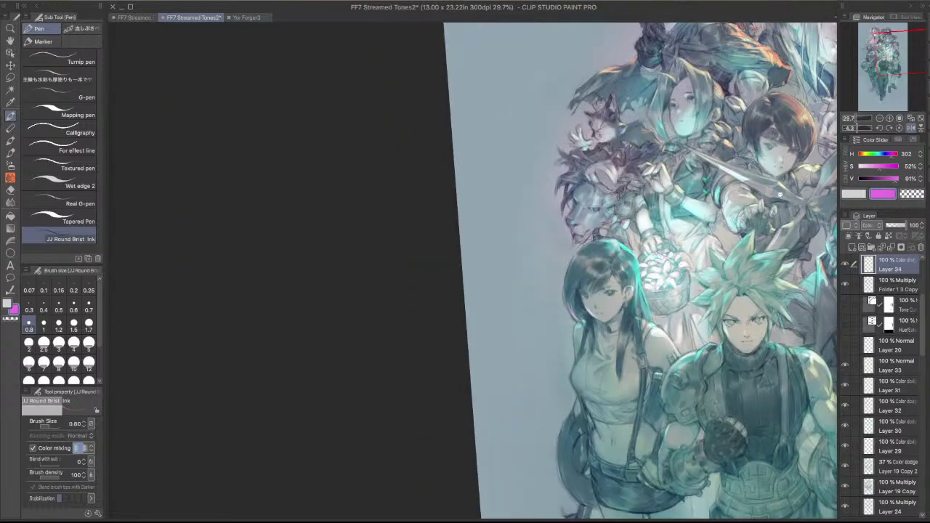
{"action": "key", "text": "ctrl+u"}
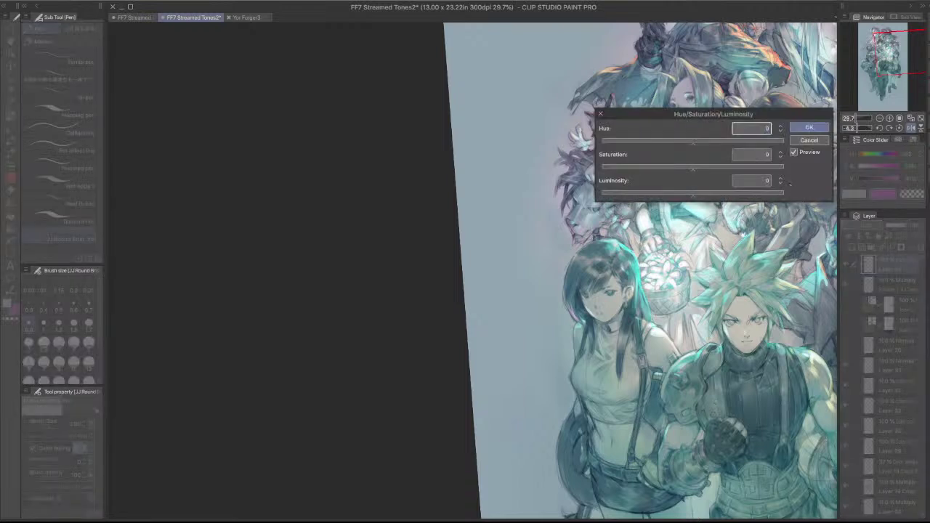
{"action": "left_click_drag", "start_coordinate": [683, 195], "coordinate": [723, 143]}
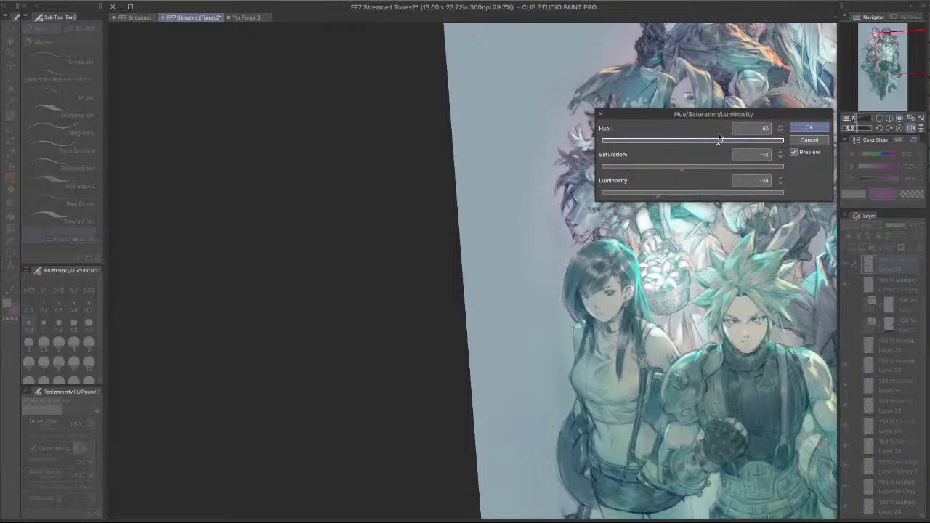
{"action": "left_click", "coordinate": [809, 127]}
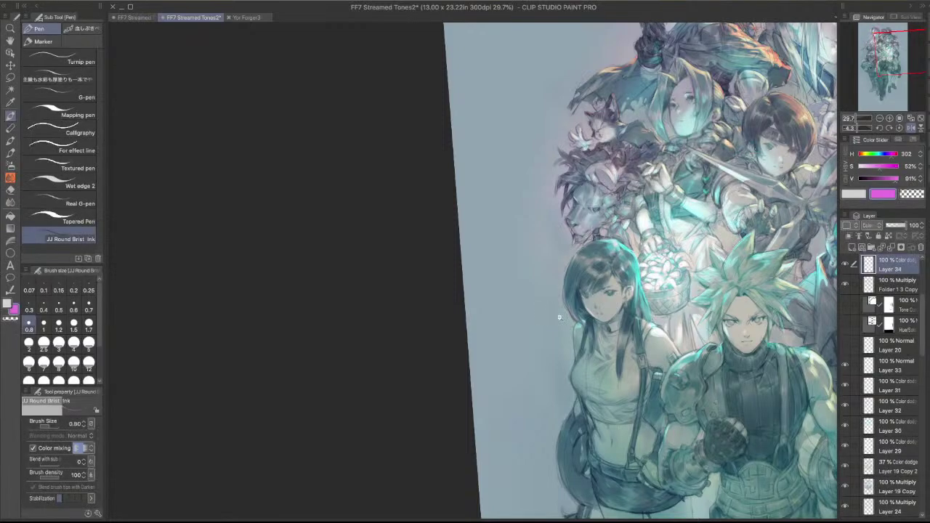
- Sample the muted red from the hair rim and paint a rim light on the dark-haired woman's outer arm with JJ Round Brist at size 1.2
{"action": "left_click_drag", "start_coordinate": [560, 318], "coordinate": [623, 314]}
{"action": "left_click", "coordinate": [664, 307], "text": "alt"}
{"action": "key", "text": "b"}
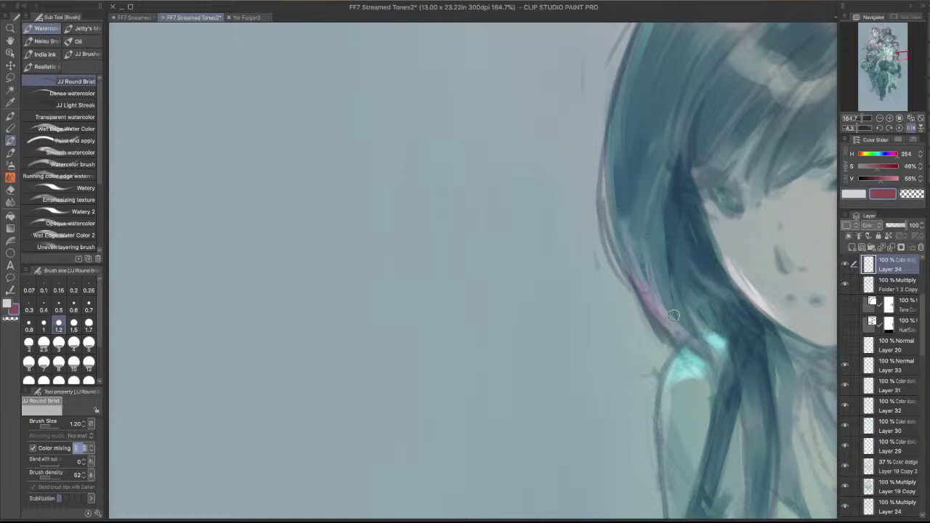
{"action": "mouse_move", "coordinate": [655, 279]}
{"action": "left_mouse_down"}
{"action": "mouse_move", "coordinate": [692, 333]}
{"action": "mouse_move", "coordinate": [636, 201]}
{"action": "left_mouse_up"}
{"action": "left_click_drag", "start_coordinate": [620, 371], "coordinate": [633, 423]}
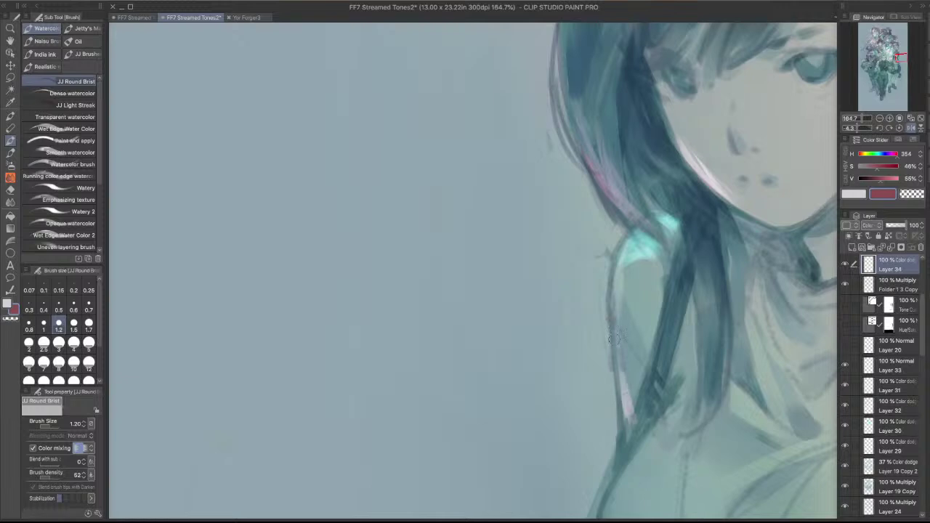
{"action": "scroll", "coordinate": [616, 342], "scroll_direction": "down", "scroll_amount": 3}
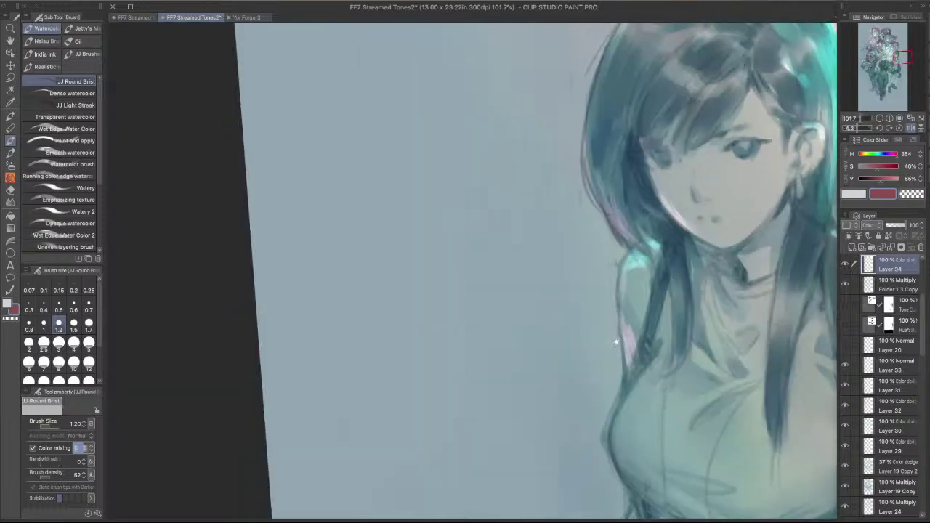
{"action": "scroll", "coordinate": [617, 341], "scroll_direction": "down", "scroll_amount": 3}
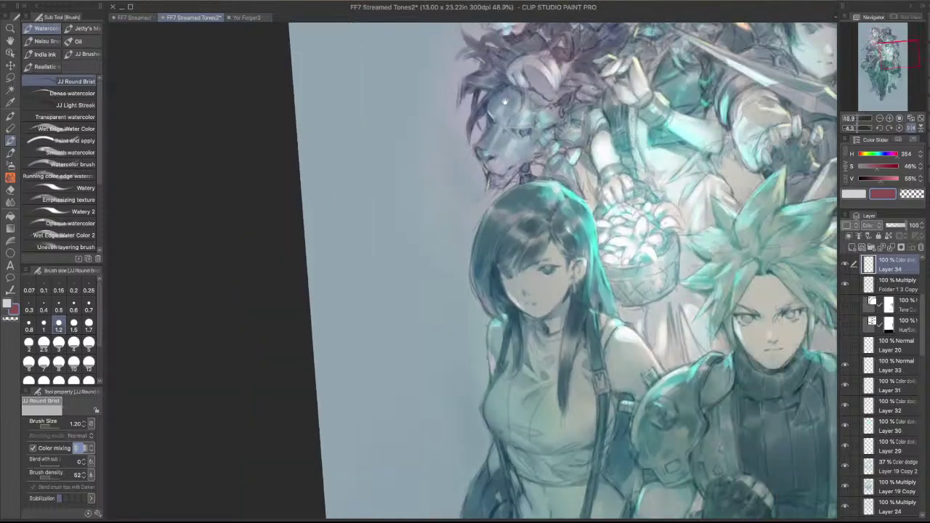
- Paint red rim light accents on the ragged cape's outer tip with the brush at size 1.2, trimming them with transparent color
{"action": "left_click_drag", "start_coordinate": [506, 102], "coordinate": [509, 319]}
{"action": "scroll", "coordinate": [493, 203], "scroll_direction": "up", "scroll_amount": 2}
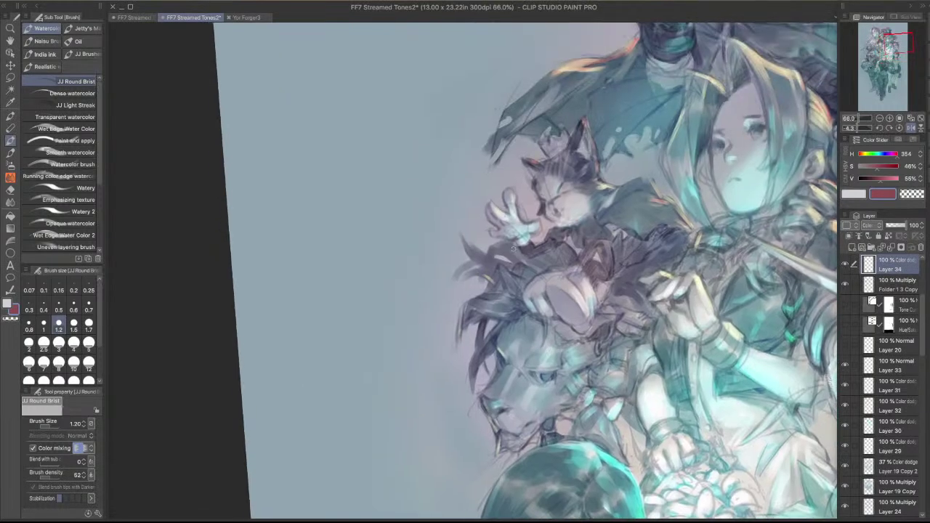
{"action": "key", "text": "bracketleft"}
{"action": "key", "text": "bracketleft"}
{"action": "left_click_drag", "start_coordinate": [517, 108], "coordinate": [496, 217]}
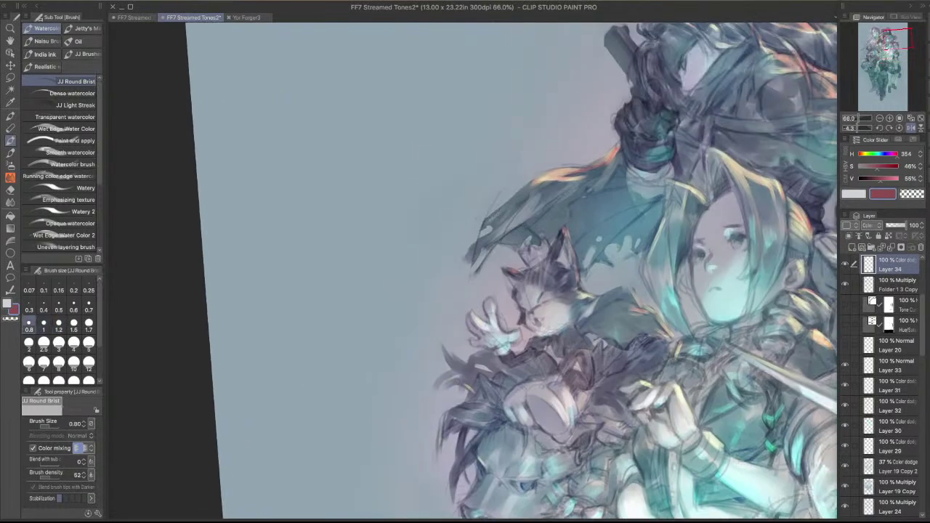
{"action": "key", "text": "bracketright"}
{"action": "key", "text": "bracketright"}
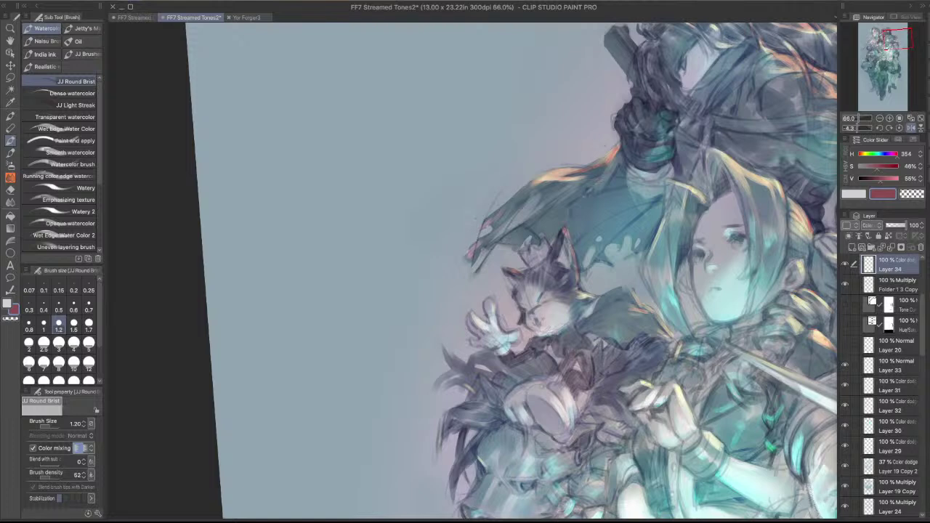
{"action": "key", "text": "c"}
{"action": "left_click_drag", "start_coordinate": [477, 245], "coordinate": [467, 259]}
{"action": "key", "text": "c"}
{"action": "key", "text": "c"}
{"action": "key", "text": "c"}
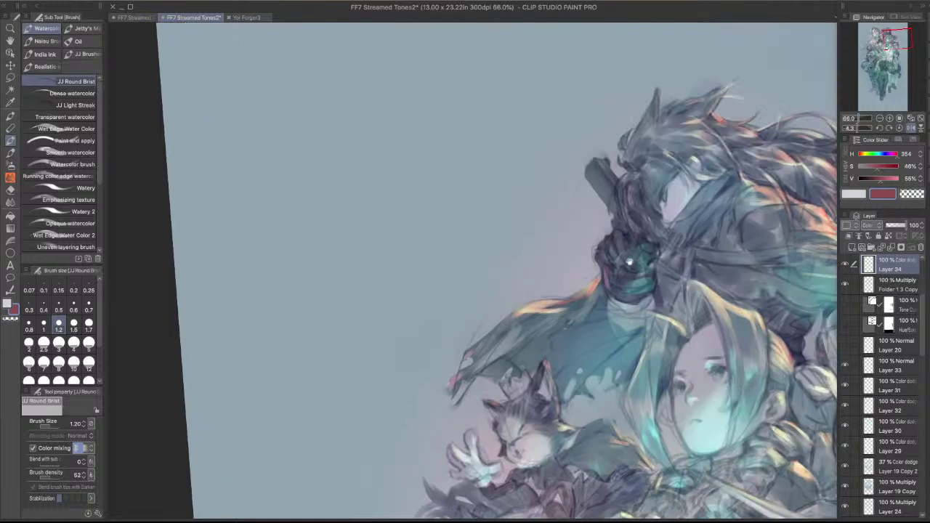
- Try a red rim light stroke on the gun barrel of the man at the group's top with brush size 2, and undo it
{"action": "left_click_drag", "start_coordinate": [657, 135], "coordinate": [630, 262]}
{"action": "mouse_move", "coordinate": [592, 176]}
{"action": "left_mouse_down"}
{"action": "mouse_move", "coordinate": [611, 205]}
{"action": "mouse_move", "coordinate": [602, 190]}
{"action": "mouse_move", "coordinate": [631, 185]}
{"action": "left_mouse_up"}
{"action": "key", "text": "bracketright"}
{"action": "key", "text": "bracketright"}
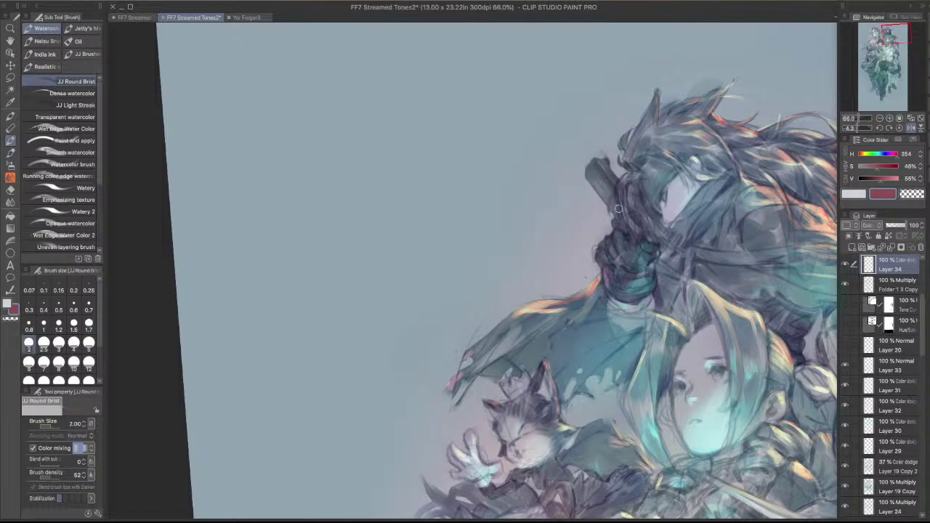
{"action": "mouse_move", "coordinate": [590, 172]}
{"action": "left_mouse_down"}
{"action": "mouse_move", "coordinate": [617, 214]}
{"action": "mouse_move", "coordinate": [608, 189]}
{"action": "left_mouse_up"}
{"action": "key", "text": "super+z"}
- Reduce the brush to size 0.8 and paint a fine red rim light along the ragged cape's upper outer edge
{"action": "key", "text": "bracketleft"}
{"action": "key", "text": "bracketleft"}
{"action": "key", "text": "bracketleft"}
{"action": "key", "text": "bracketleft"}
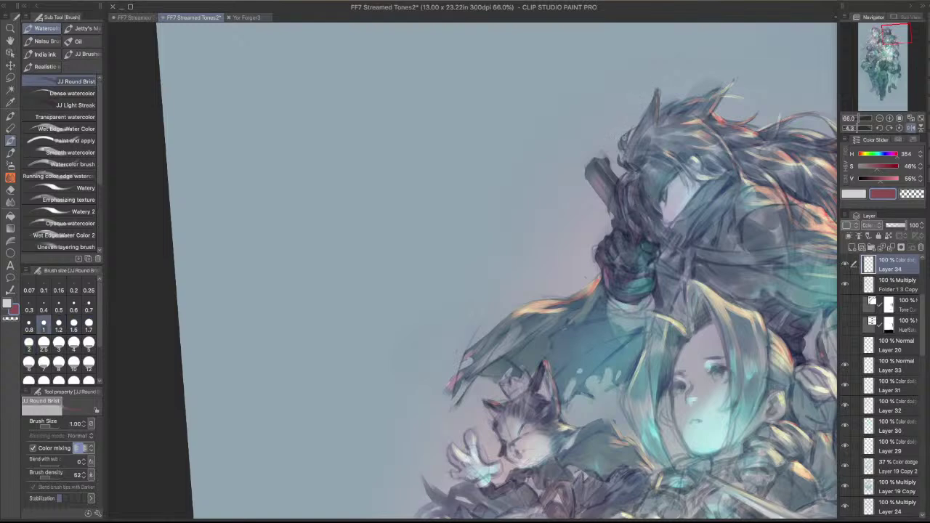
{"action": "key", "text": "bracketleft"}
{"action": "left_click_drag", "start_coordinate": [638, 132], "coordinate": [650, 105]}
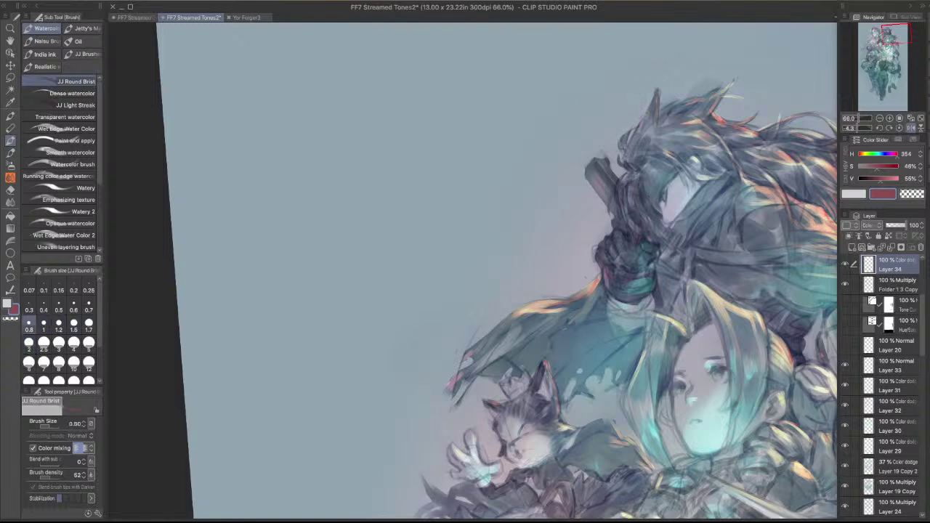
{"action": "key", "text": "super+z"}
{"action": "left_click_drag", "start_coordinate": [680, 269], "coordinate": [615, 205]}
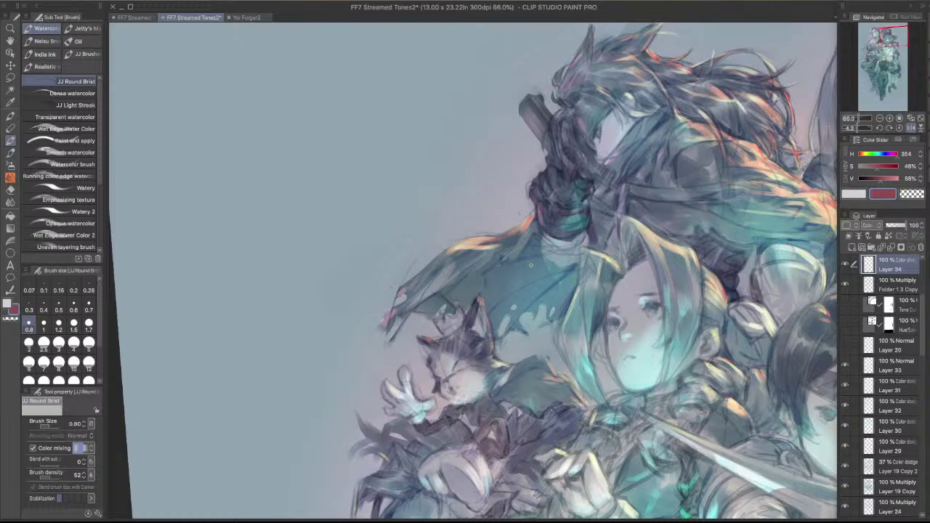
{"action": "left_click_drag", "start_coordinate": [412, 289], "coordinate": [446, 251]}
- Paint thin red rim light accents on the small cat figure and its cape with the brush at size 0.7
{"action": "key", "text": "bracketright"}
{"action": "key", "text": "bracketright"}
{"action": "key", "text": "bracketright"}
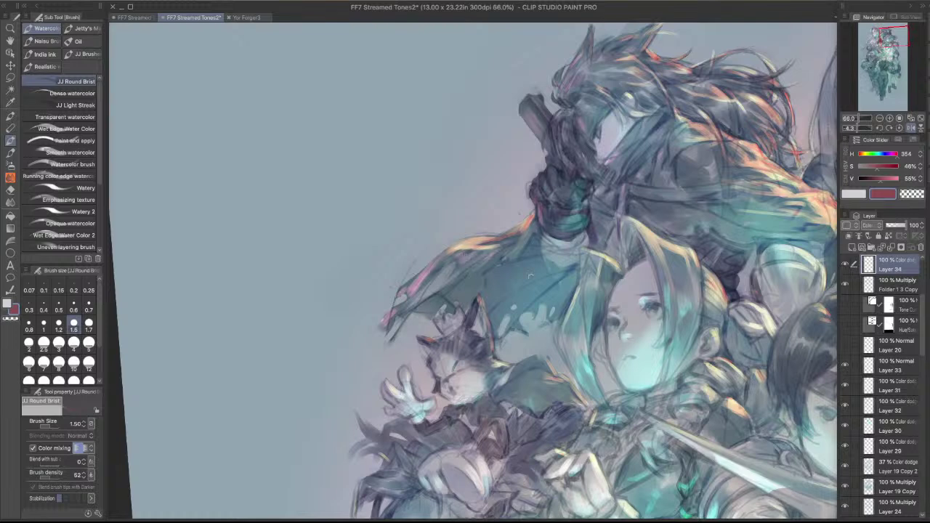
{"action": "mouse_move", "coordinate": [628, 253]}
{"action": "left_mouse_down"}
{"action": "mouse_move", "coordinate": [593, 251]}
{"action": "mouse_move", "coordinate": [638, 248]}
{"action": "left_mouse_up"}
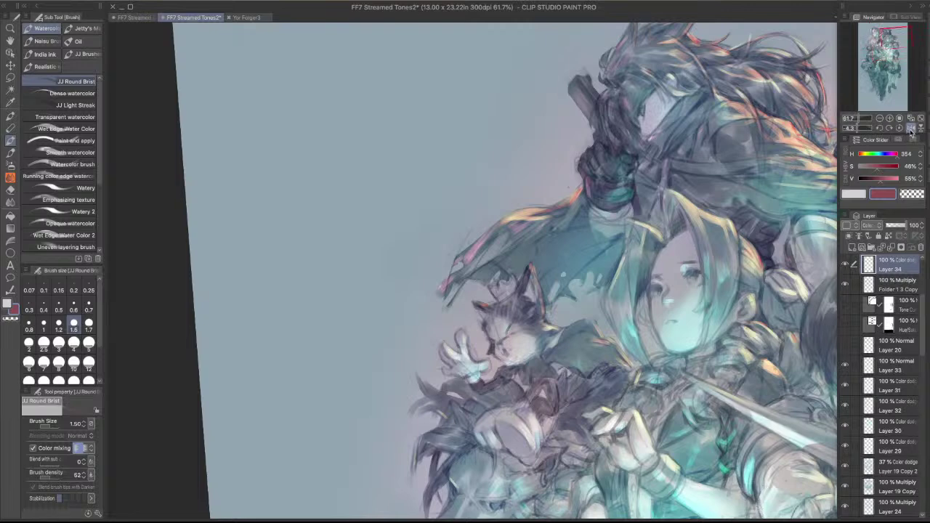
{"action": "key", "text": "bracketleft"}
{"action": "key", "text": "bracketleft"}
{"action": "key", "text": "bracketleft"}
{"action": "key", "text": "bracketleft"}
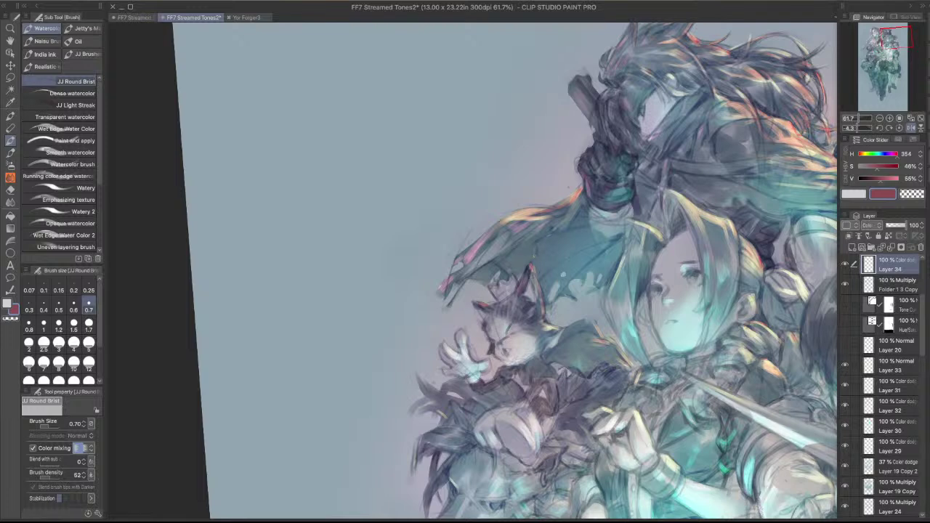
{"action": "left_click_drag", "start_coordinate": [569, 187], "coordinate": [589, 95]}
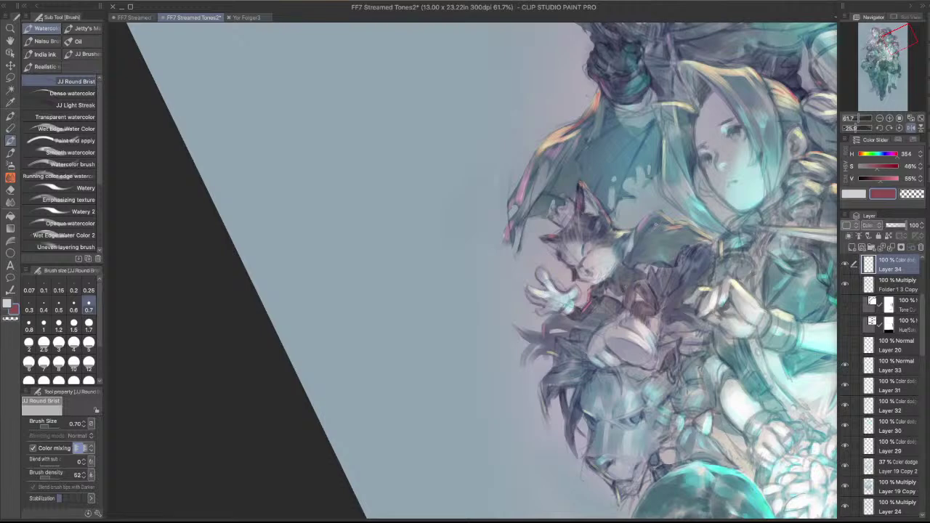
{"action": "left_click_drag", "start_coordinate": [713, 306], "coordinate": [711, 319]}
- Paint red rim light strokes on the outer tufts of the lion-like creature's mane, using brush sizes 1 and 0.7
{"action": "left_click_drag", "start_coordinate": [694, 328], "coordinate": [667, 212]}
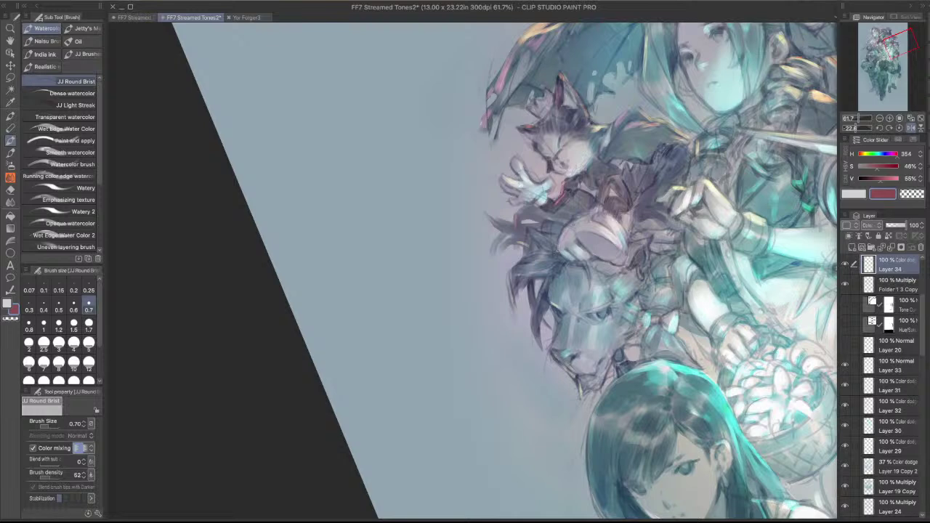
{"action": "key", "text": "bracketright"}
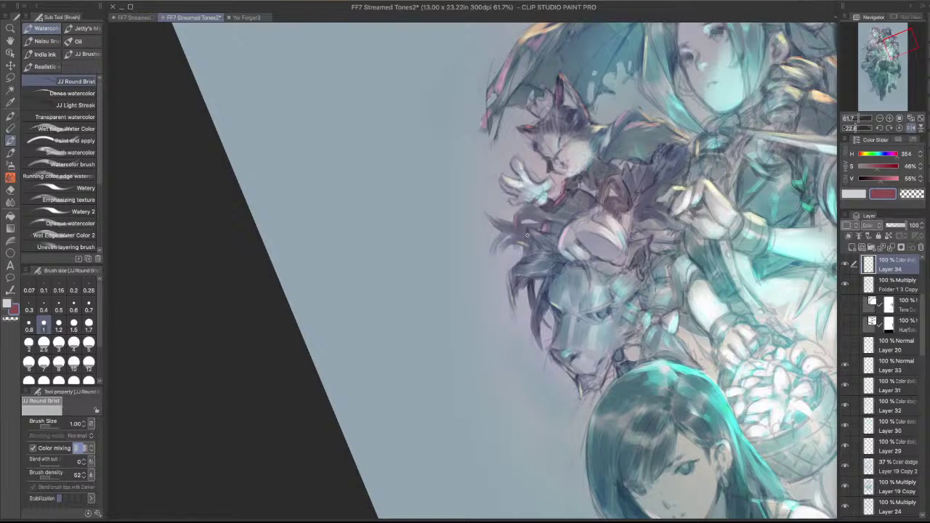
{"action": "left_click_drag", "start_coordinate": [531, 235], "coordinate": [531, 304]}
{"action": "key", "text": "bracketleft"}
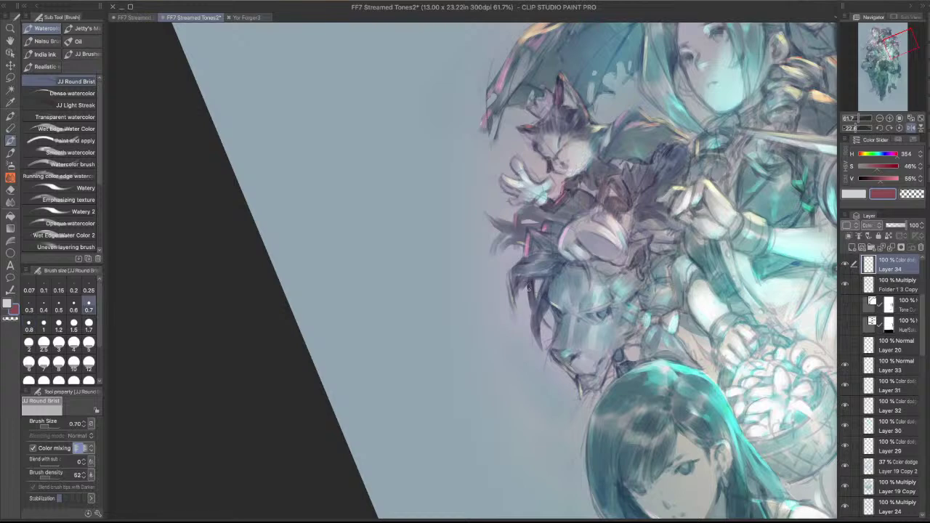
{"action": "left_click_drag", "start_coordinate": [529, 288], "coordinate": [537, 306]}
- Add a red rim stroke to the mane beside the lion-like creature's forehead at size 1, and enlarge the brush to 1.7
{"action": "left_click_drag", "start_coordinate": [702, 291], "coordinate": [633, 366]}
{"action": "left_click_drag", "start_coordinate": [606, 176], "coordinate": [546, 175]}
{"action": "left_click_drag", "start_coordinate": [700, 272], "coordinate": [699, 246]}
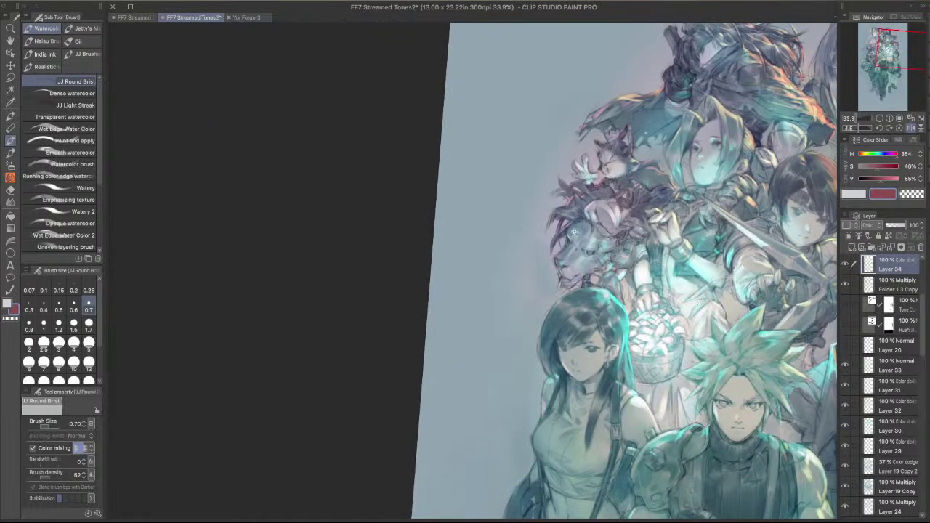
{"action": "scroll", "coordinate": [553, 290], "scroll_direction": "up", "scroll_amount": 2}
{"action": "key", "text": "bracketright"}
{"action": "key", "text": "bracketright"}
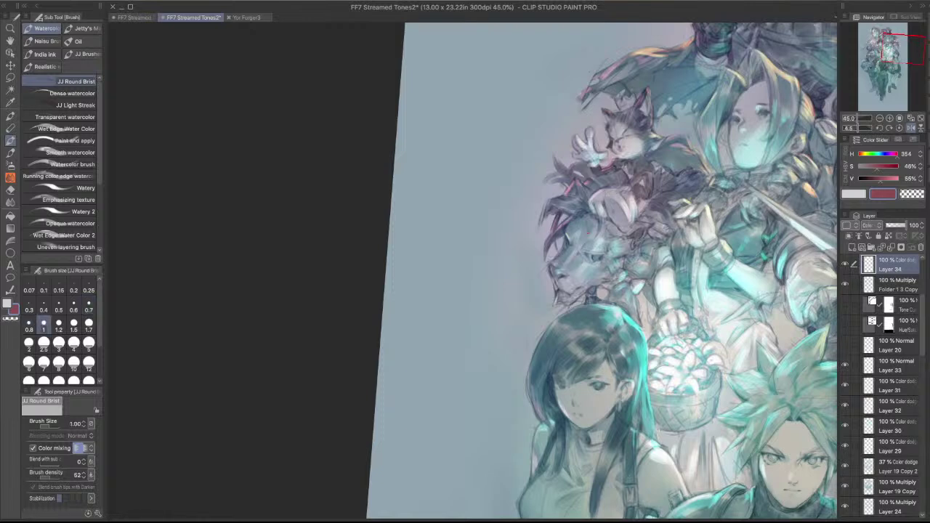
{"action": "left_click_drag", "start_coordinate": [578, 218], "coordinate": [568, 231]}
{"action": "key", "text": "bracketright"}
{"action": "key", "text": "bracketright"}
{"action": "key", "text": "bracketright"}
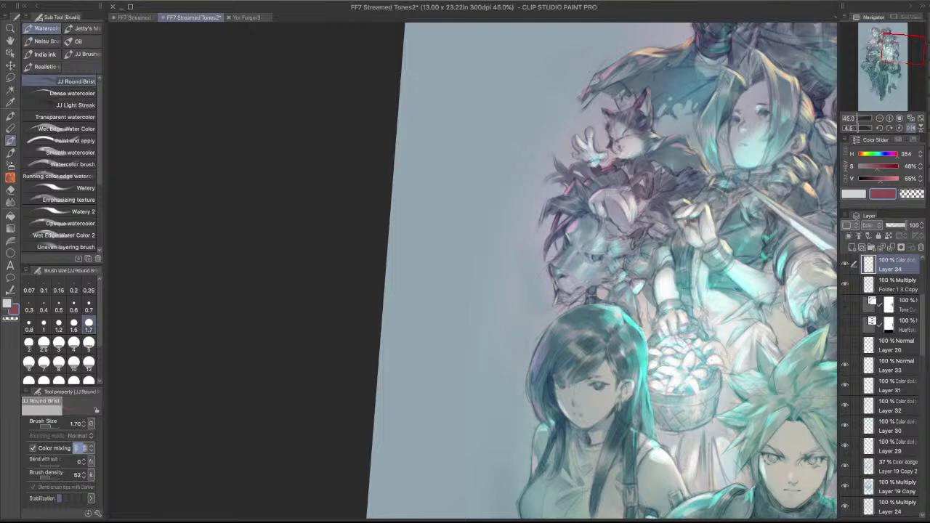
- Reduce the brush to size 1.2 and paint red rim light strokes on the front locks of the braided woman's hair
{"action": "key", "text": "Tab"}
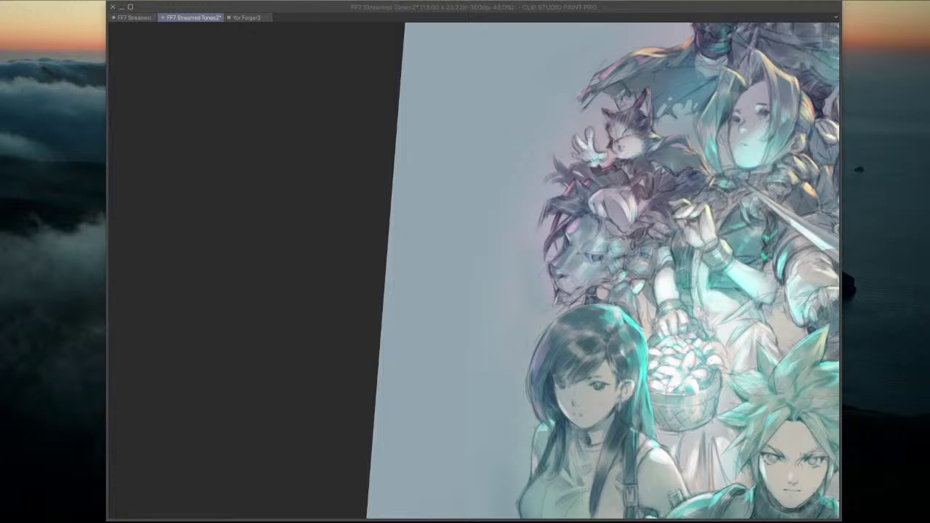
{"action": "key", "text": "Tab"}
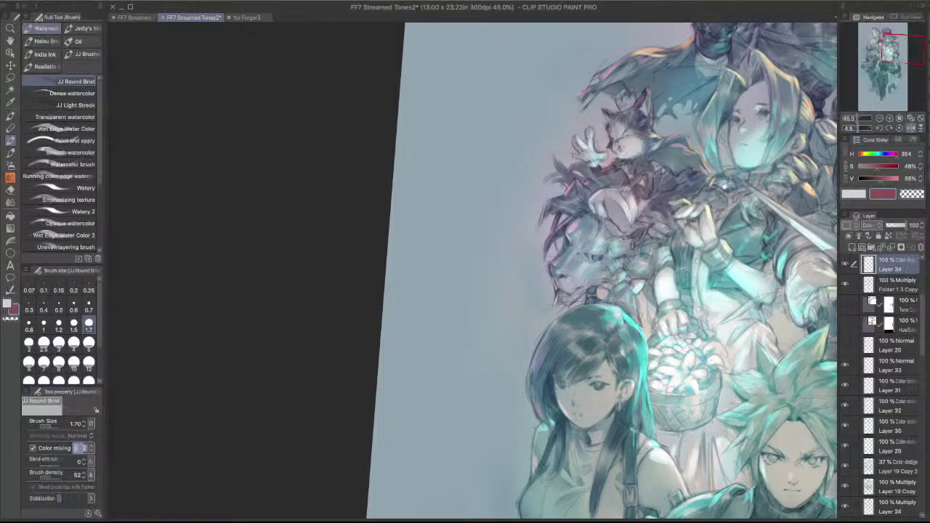
{"action": "mouse_move", "coordinate": [725, 187]}
{"action": "left_mouse_down"}
{"action": "mouse_move", "coordinate": [580, 244]}
{"action": "mouse_move", "coordinate": [583, 188]}
{"action": "mouse_move", "coordinate": [530, 244]}
{"action": "left_mouse_up"}
{"action": "key", "text": "["}
{"action": "key", "text": "["}
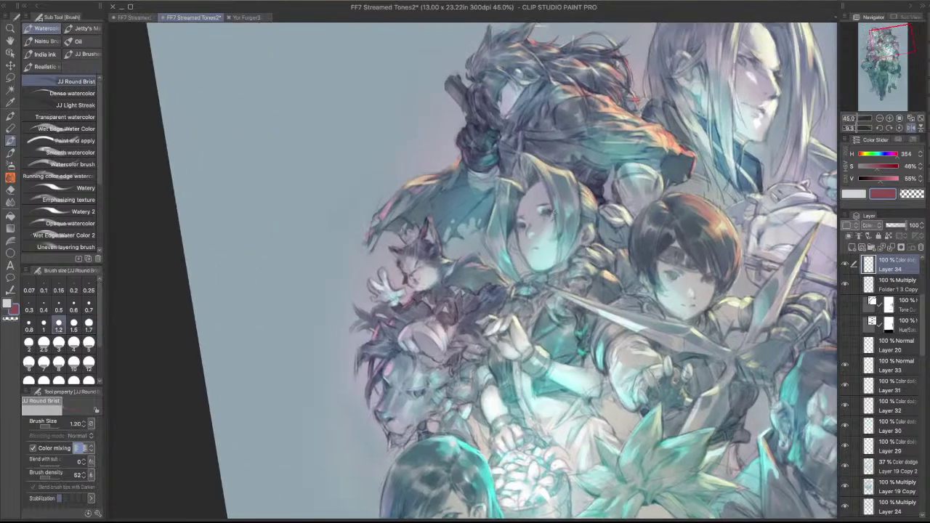
{"action": "left_click_drag", "start_coordinate": [518, 190], "coordinate": [546, 216]}
{"action": "scroll", "coordinate": [521, 209], "scroll_direction": "up", "scroll_amount": 1}
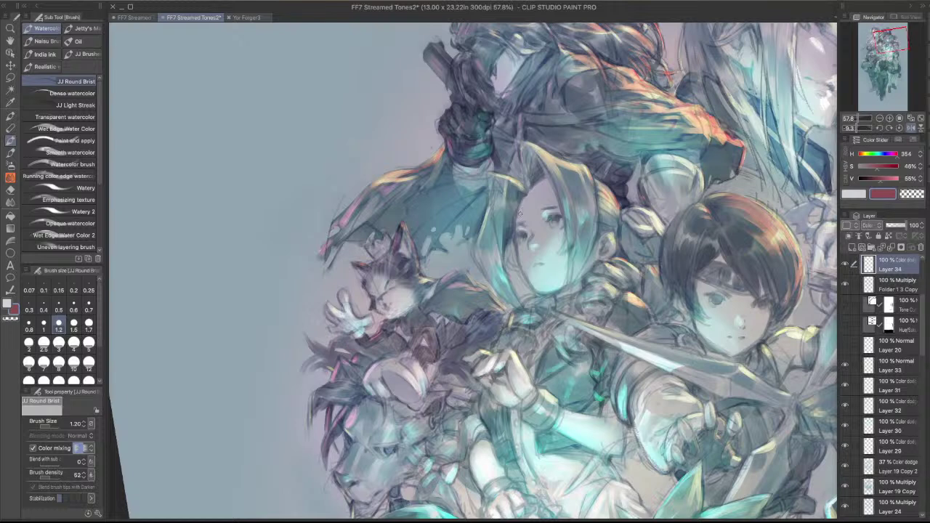
{"action": "left_click_drag", "start_coordinate": [526, 205], "coordinate": [523, 216]}
{"action": "left_click_drag", "start_coordinate": [490, 176], "coordinate": [499, 221]}
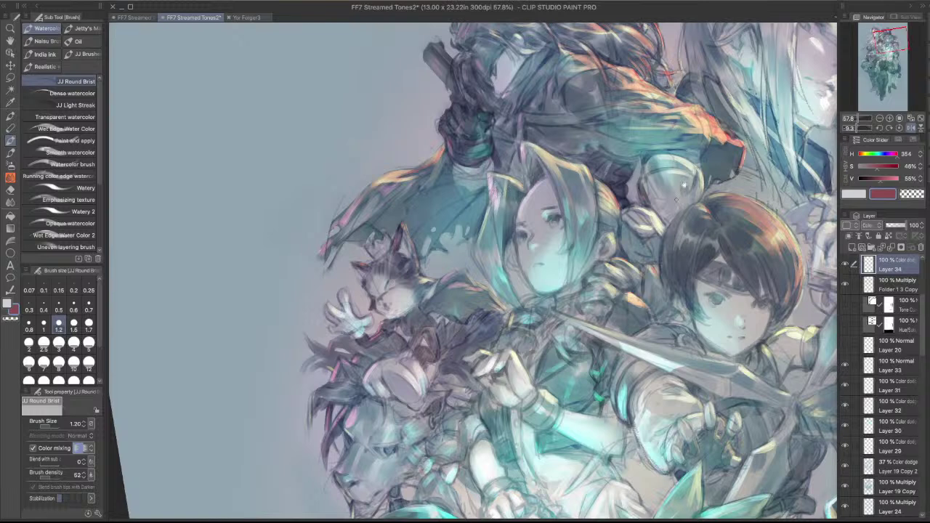
- Add red rim touches near the sword tip at the braided woman's collar and on the outer edge of the short-haired girl's hair
{"action": "left_click_drag", "start_coordinate": [658, 290], "coordinate": [618, 283]}
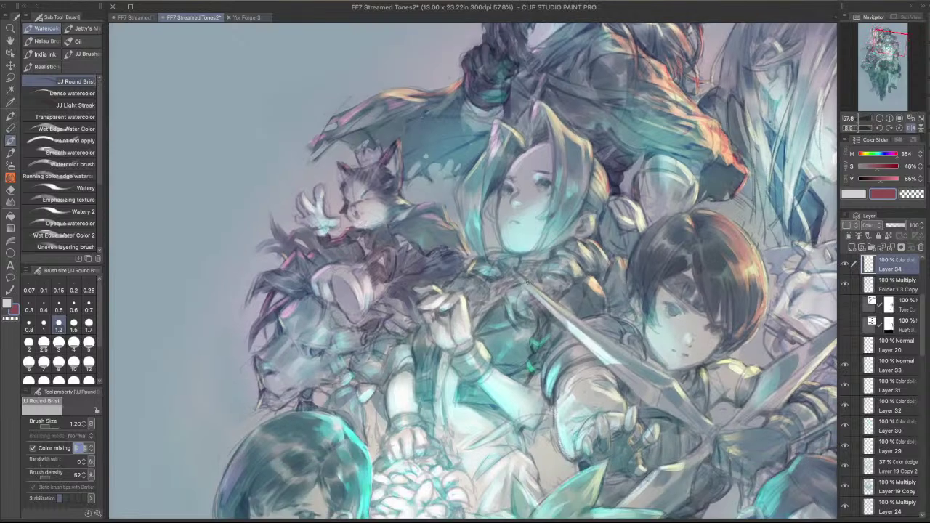
{"action": "left_click_drag", "start_coordinate": [516, 273], "coordinate": [540, 299]}
{"action": "key", "text": "c"}
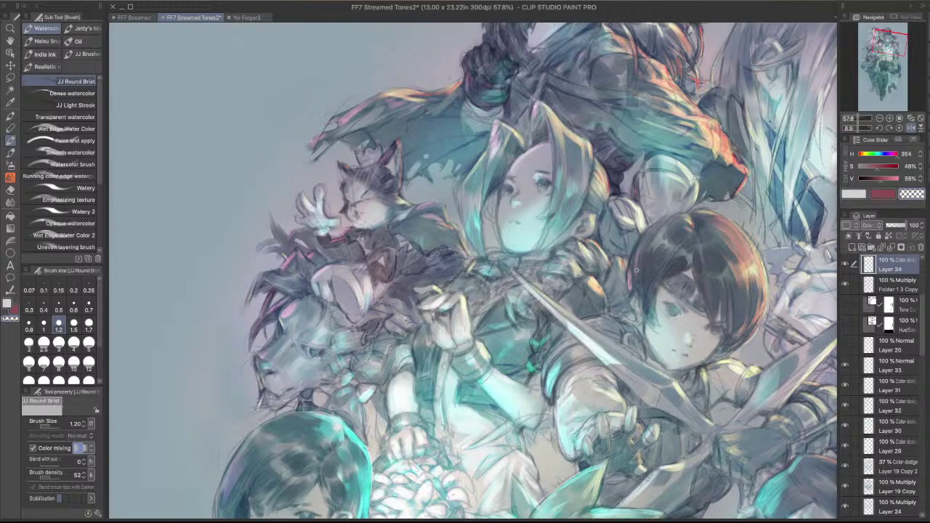
{"action": "key", "text": "c"}
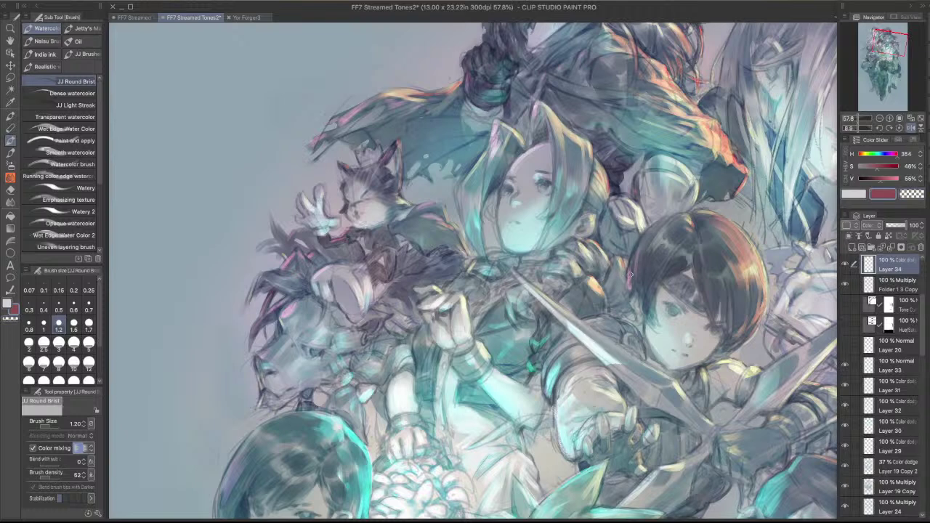
{"action": "mouse_move", "coordinate": [643, 257]}
{"action": "left_mouse_down"}
{"action": "mouse_move", "coordinate": [640, 279]}
{"action": "mouse_move", "coordinate": [595, 152]}
{"action": "mouse_move", "coordinate": [567, 161]}
{"action": "mouse_move", "coordinate": [614, 240]}
{"action": "left_mouse_up"}
{"action": "left_click_drag", "start_coordinate": [709, 231], "coordinate": [669, 224]}
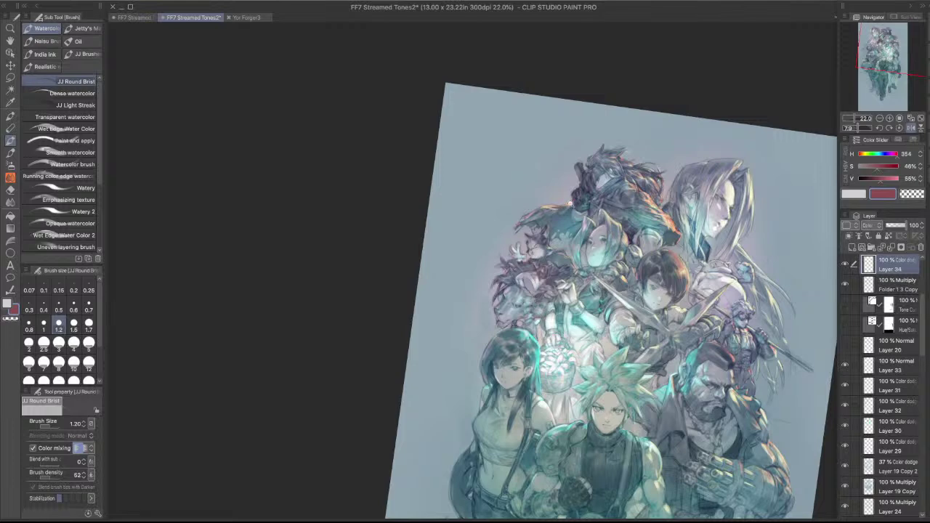
- Try a red rim stroke on the braided woman's face-framing hair lock, and undo it
{"action": "scroll", "coordinate": [582, 202], "scroll_direction": "up", "scroll_amount": 2}
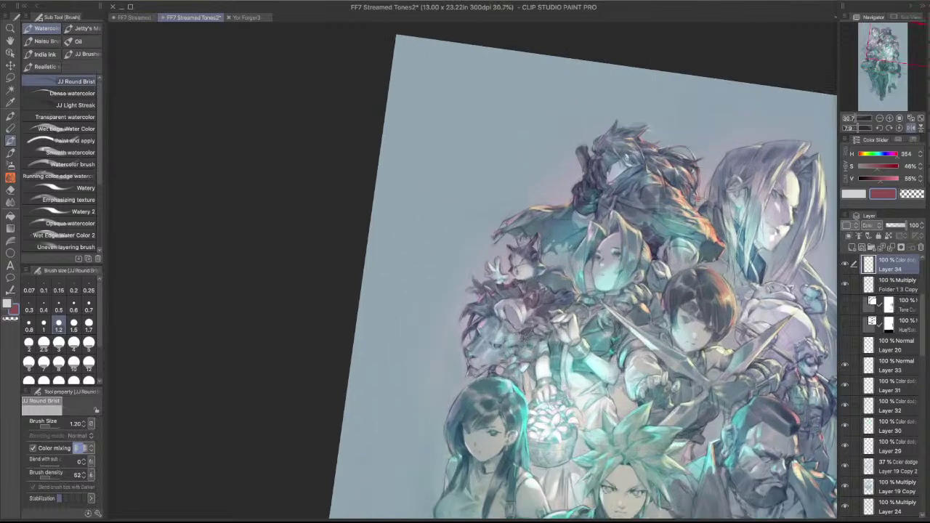
{"action": "key", "text": "Tab"}
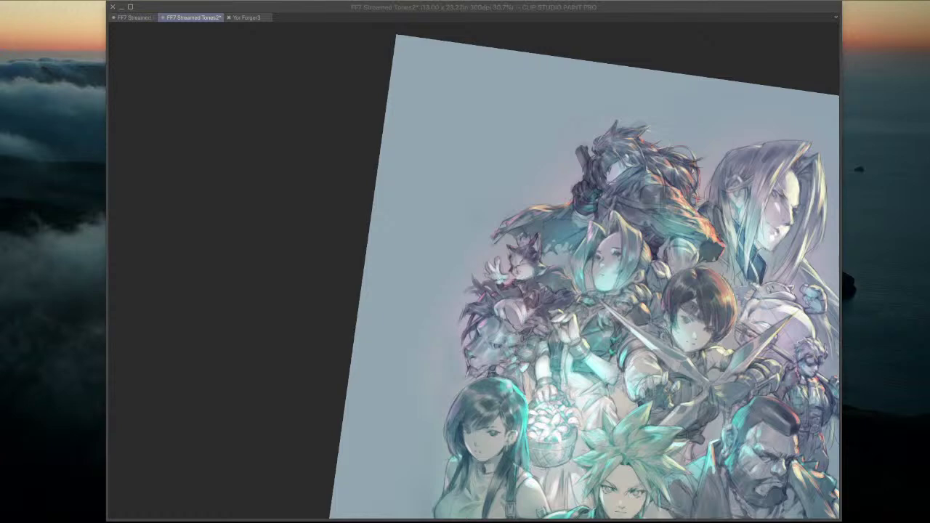
{"action": "key", "text": "Tab"}
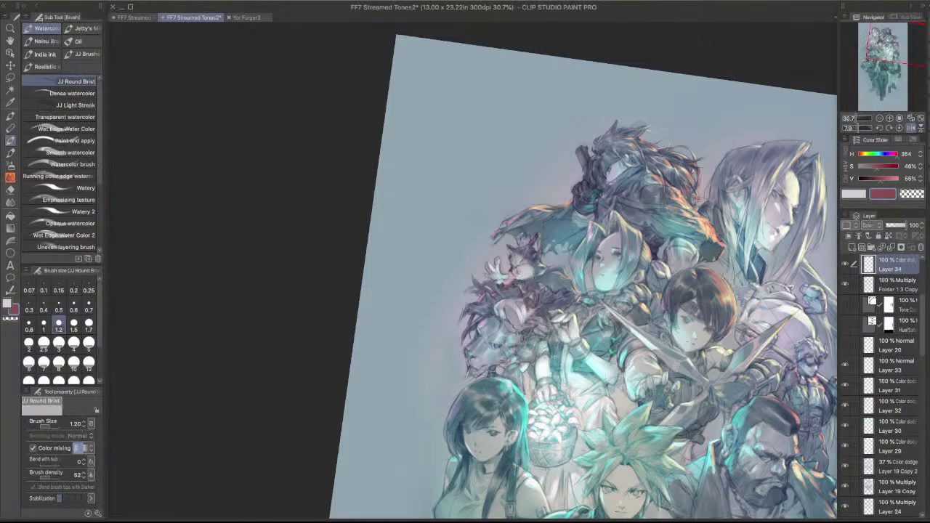
{"action": "scroll", "coordinate": [718, 223], "scroll_direction": "up", "scroll_amount": 3}
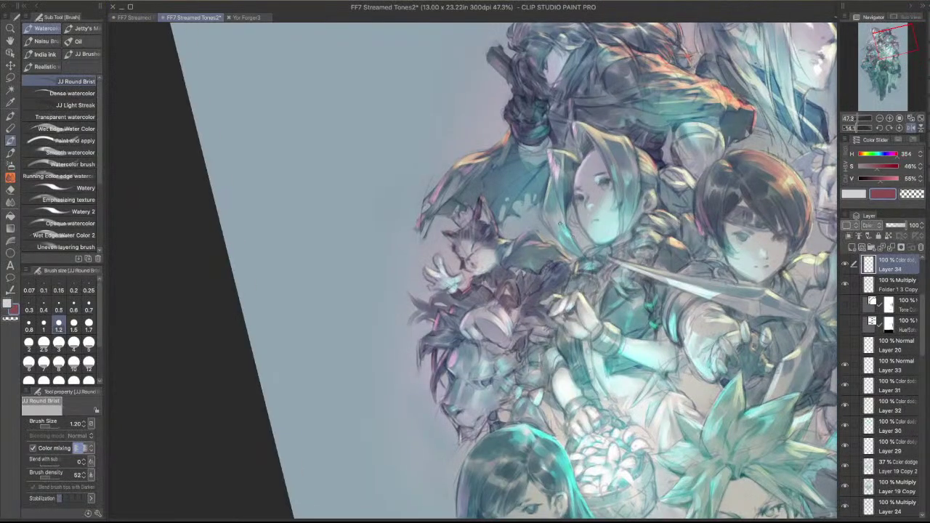
{"action": "left_click_drag", "start_coordinate": [554, 231], "coordinate": [577, 254]}
{"action": "key", "text": "super+z"}
- Paint thin red rim light strokes on the long dark-haired woman's outer arm, chest edge and outer hair contour
{"action": "left_click_drag", "start_coordinate": [552, 226], "coordinate": [582, 56]}
{"action": "left_click_drag", "start_coordinate": [594, 377], "coordinate": [605, 281]}
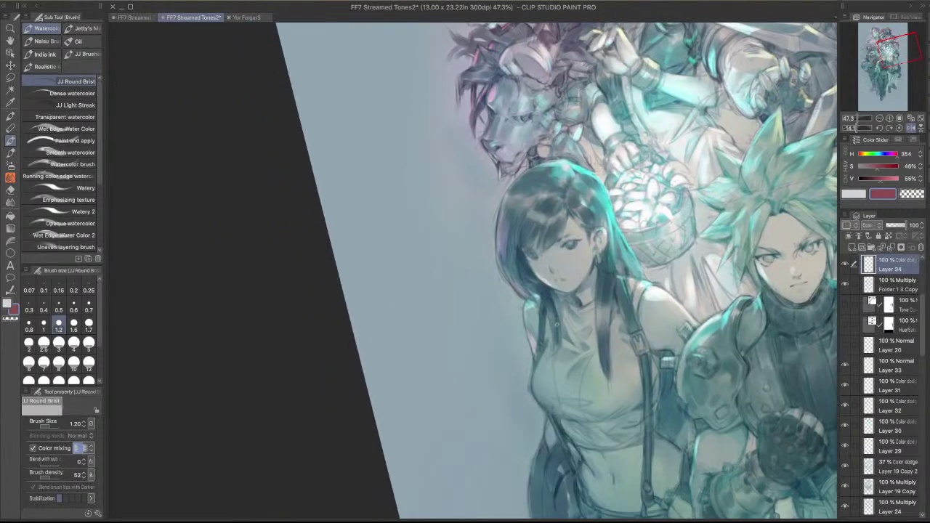
{"action": "left_click_drag", "start_coordinate": [530, 335], "coordinate": [535, 348]}
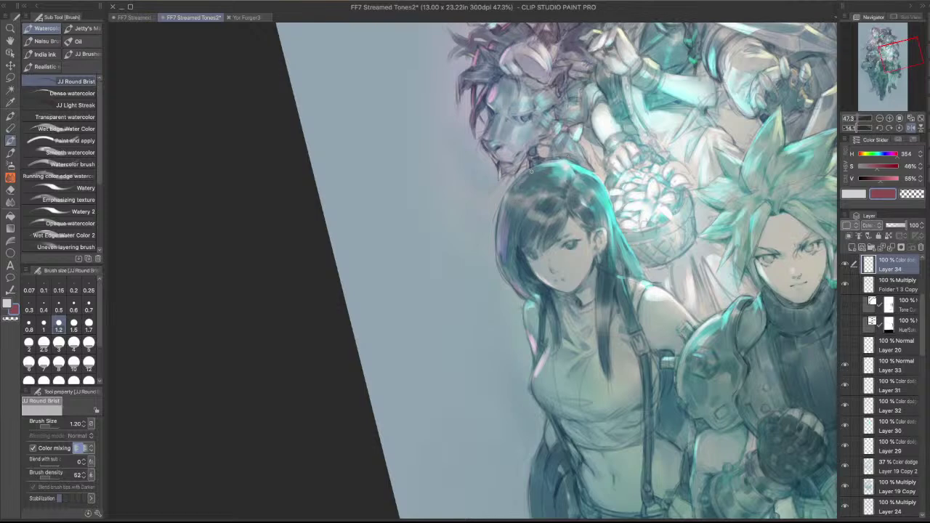
{"action": "left_click_drag", "start_coordinate": [504, 202], "coordinate": [499, 223]}
{"action": "left_click_drag", "start_coordinate": [622, 170], "coordinate": [666, 228]}
{"action": "left_click_drag", "start_coordinate": [614, 209], "coordinate": [556, 283]}
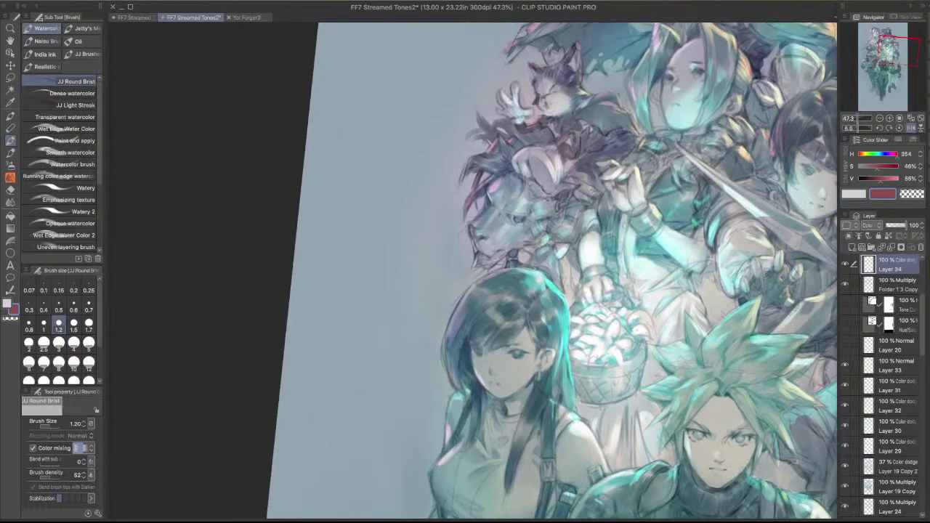
- Enlarge the brush to size 2 and tint the inside of the lion-like creature's ear
{"action": "key", "text": "bracketright"}
{"action": "key", "text": "bracketright"}
{"action": "key", "text": "bracketright"}
{"action": "mouse_move", "coordinate": [540, 166]}
{"action": "left_mouse_down"}
{"action": "mouse_move", "coordinate": [549, 192]}
{"action": "mouse_move", "coordinate": [548, 179]}
{"action": "left_mouse_up"}
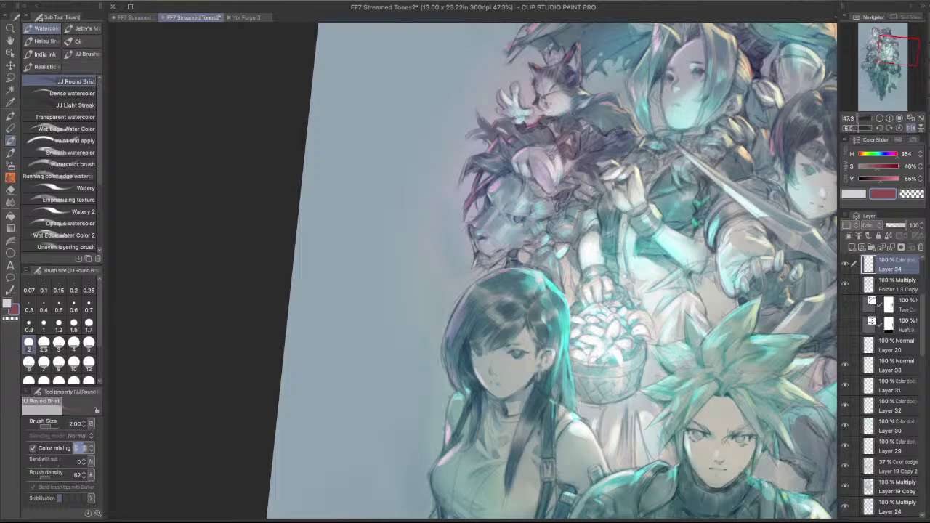
- Mirror the canvas view and erase the pink rim strokes on the dark-haired woman's arm and chest edge with transparent color
{"action": "key", "text": "alt+space"}
{"action": "left_click", "coordinate": [910, 128]}
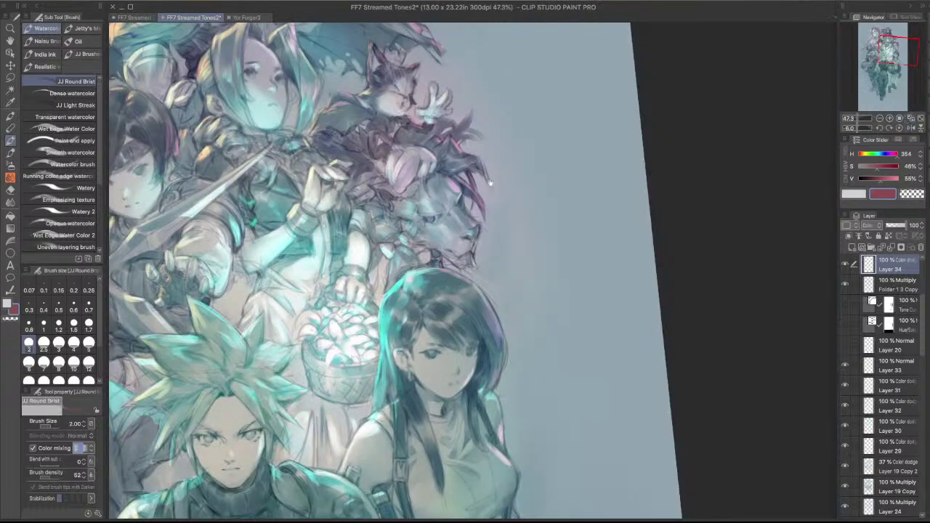
{"action": "key", "text": "c"}
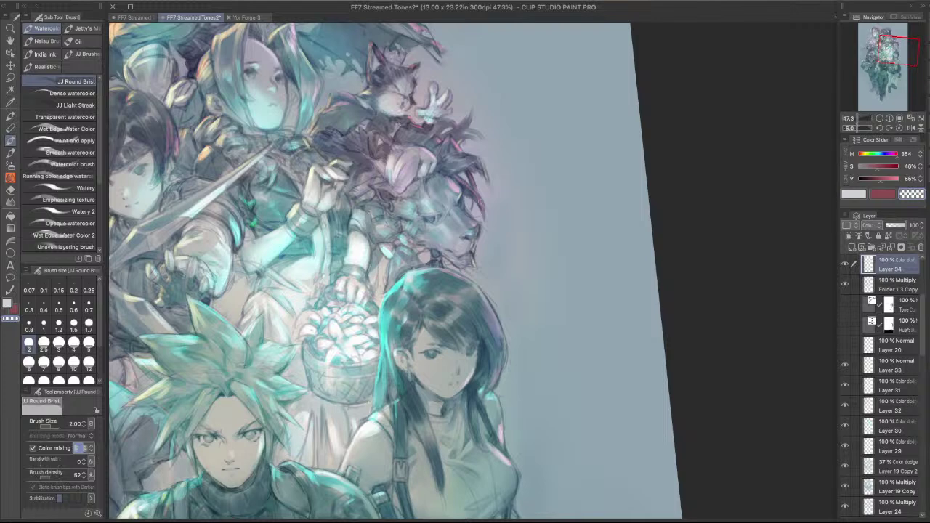
{"action": "key", "text": "c"}
{"action": "scroll", "coordinate": [517, 178], "scroll_direction": "down", "scroll_amount": 5}
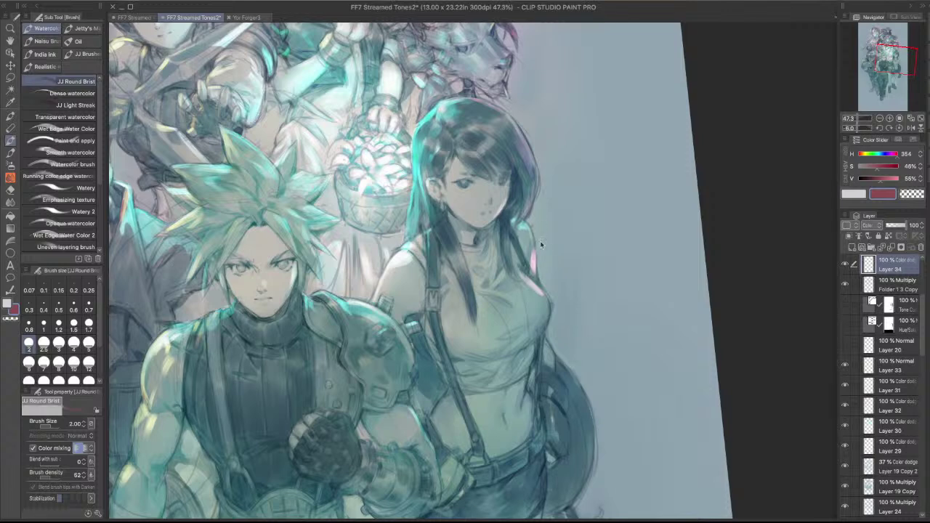
{"action": "key", "text": "c"}
{"action": "left_click_drag", "start_coordinate": [533, 248], "coordinate": [535, 281]}
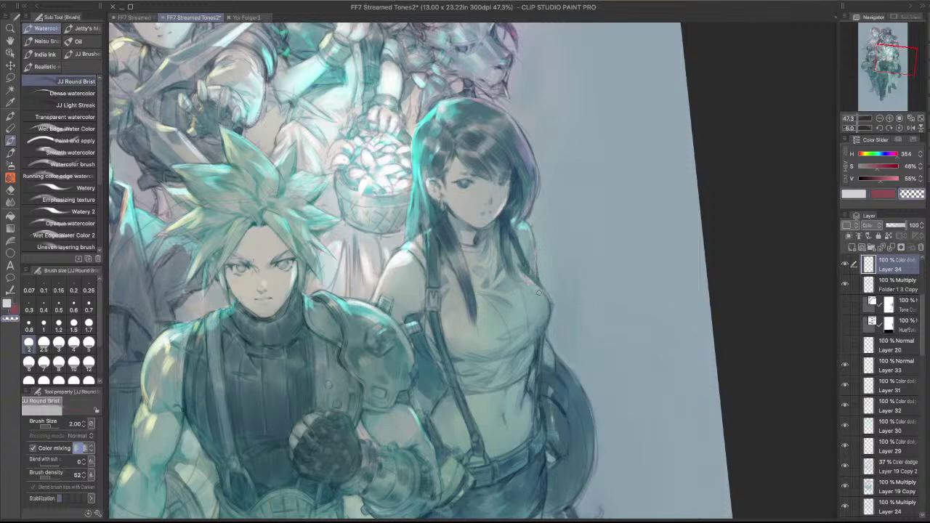
{"action": "key", "text": "c"}
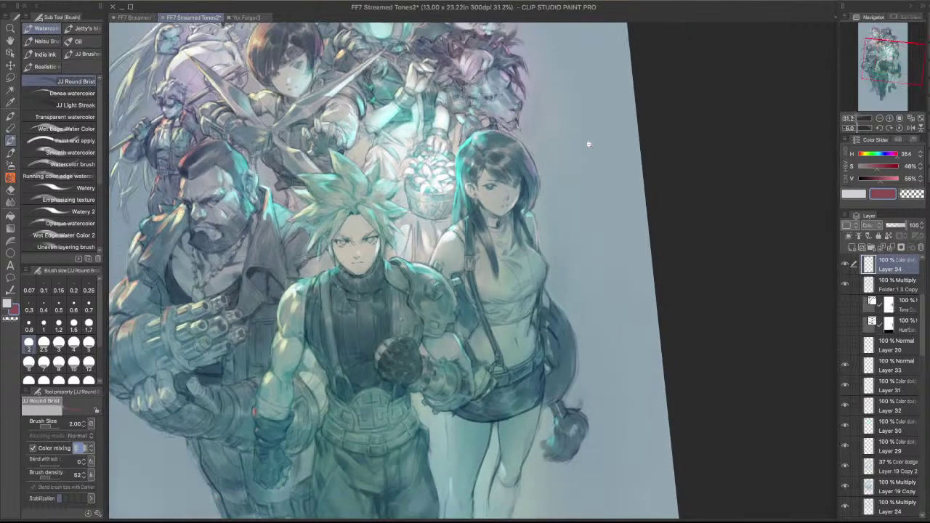
- Erase the lilac tint inside the lion-like creature's ear with transparent color
{"action": "scroll", "coordinate": [552, 200], "scroll_direction": "down", "scroll_amount": 2}
{"action": "left_click_drag", "start_coordinate": [591, 146], "coordinate": [610, 332]}
{"action": "scroll", "coordinate": [533, 172], "scroll_direction": "up", "scroll_amount": 2}
{"action": "scroll", "coordinate": [503, 198], "scroll_direction": "up", "scroll_amount": 4}
{"action": "key", "text": "c"}
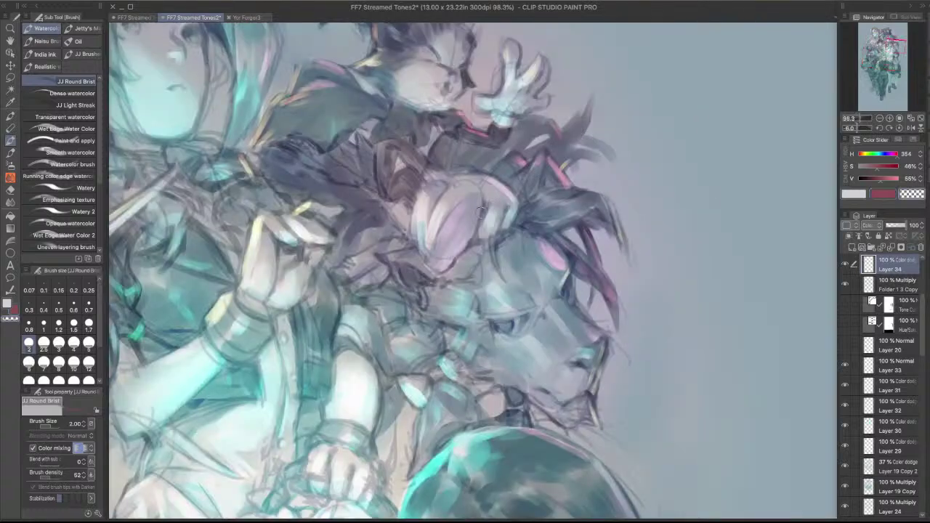
{"action": "mouse_move", "coordinate": [465, 205]}
{"action": "left_mouse_down"}
{"action": "mouse_move", "coordinate": [440, 245]}
{"action": "mouse_move", "coordinate": [439, 280]}
{"action": "mouse_move", "coordinate": [463, 236]}
{"action": "left_mouse_up"}
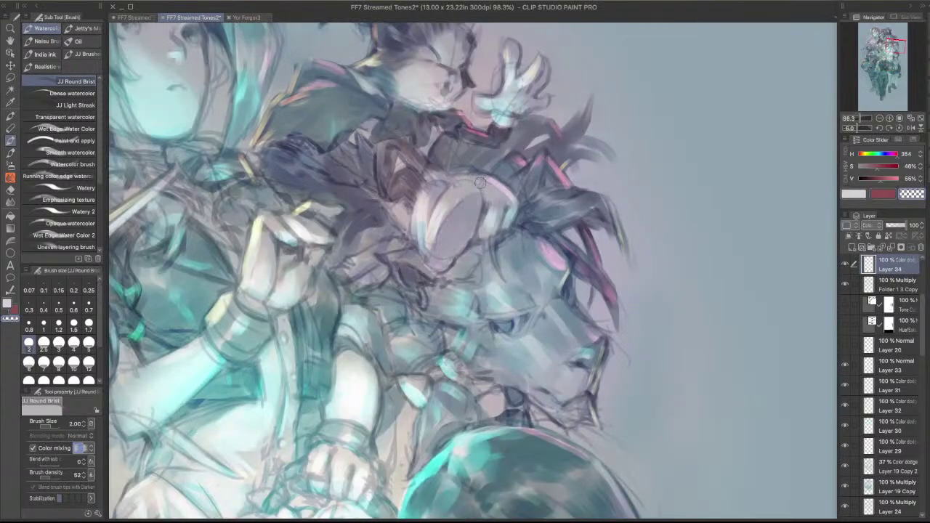
- Try a red stroke on the upper rim of the lion-like creature's ear, and undo it
{"action": "key", "text": "c"}
{"action": "mouse_move", "coordinate": [480, 184]}
{"action": "left_mouse_down"}
{"action": "mouse_move", "coordinate": [467, 190]}
{"action": "mouse_move", "coordinate": [477, 193]}
{"action": "left_mouse_up"}
{"action": "key", "text": "super+z"}
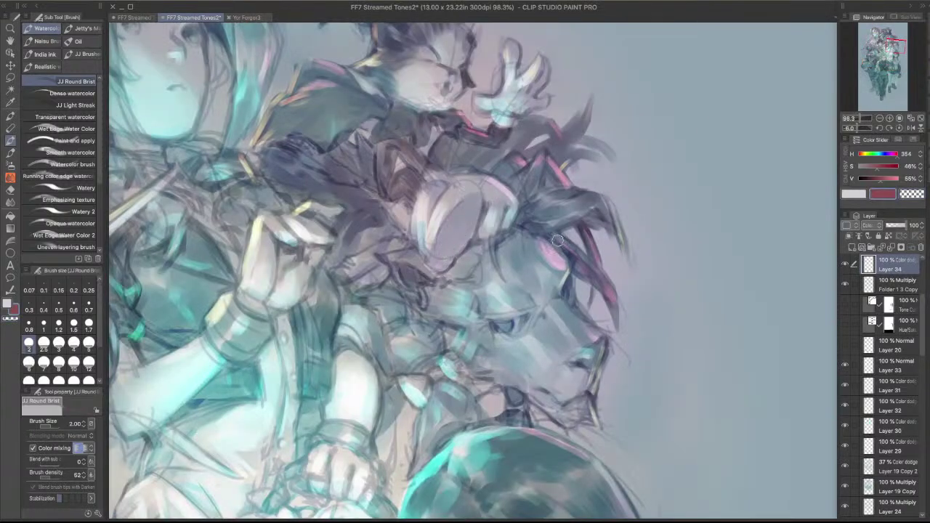
- Sample the forehead's pink, darken it to purple H 294, S 32, V 46, and paint the ear's upper rim with JJ Round Brist Ink
{"action": "key", "text": "i"}
{"action": "left_click", "coordinate": [552, 251]}
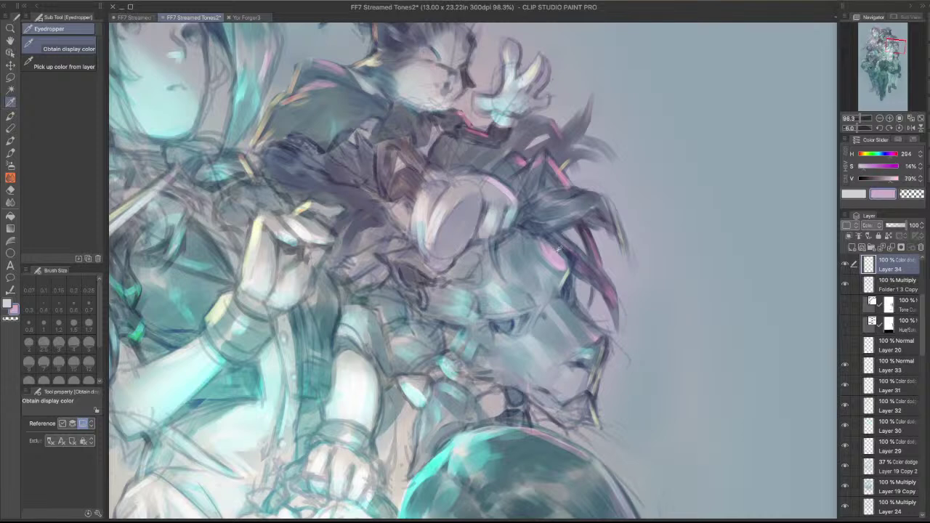
{"action": "key", "text": "p"}
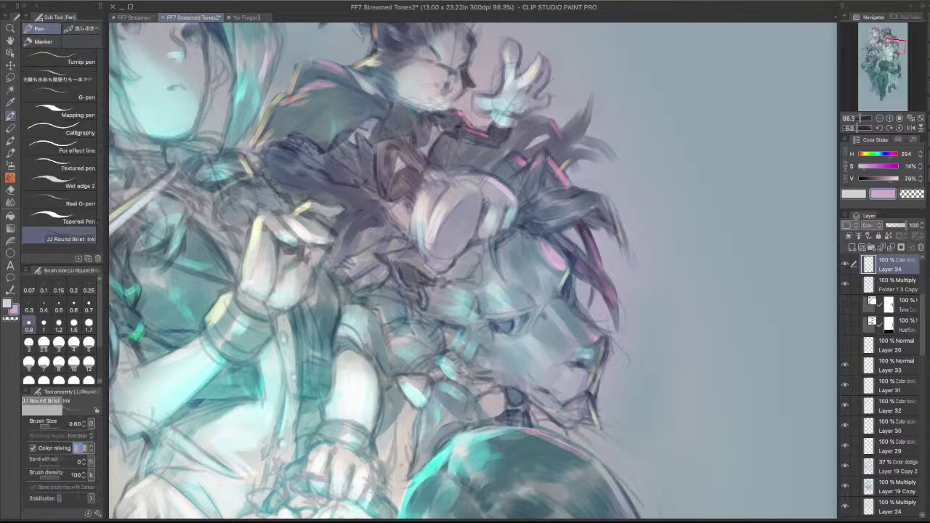
{"action": "left_click_drag", "start_coordinate": [890, 178], "coordinate": [873, 166]}
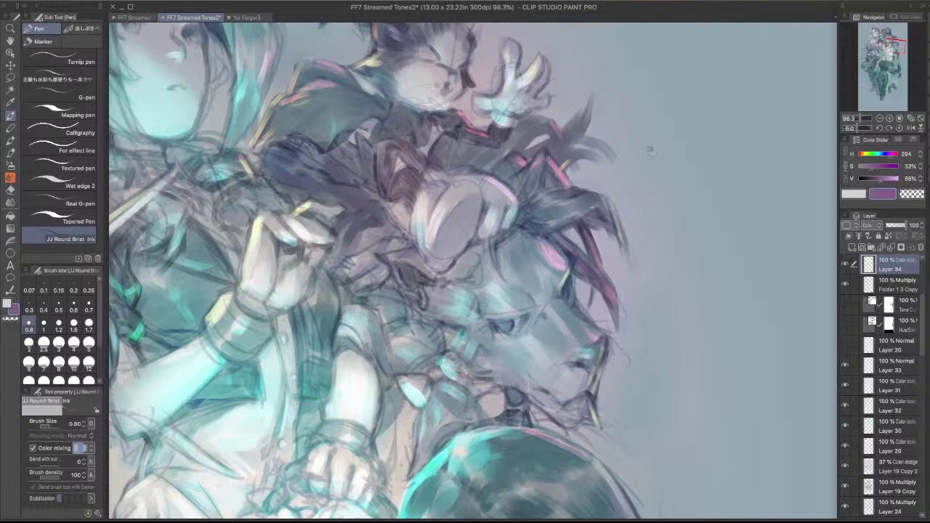
{"action": "left_click_drag", "start_coordinate": [883, 178], "coordinate": [880, 178]}
{"action": "left_click_drag", "start_coordinate": [466, 184], "coordinate": [479, 190]}
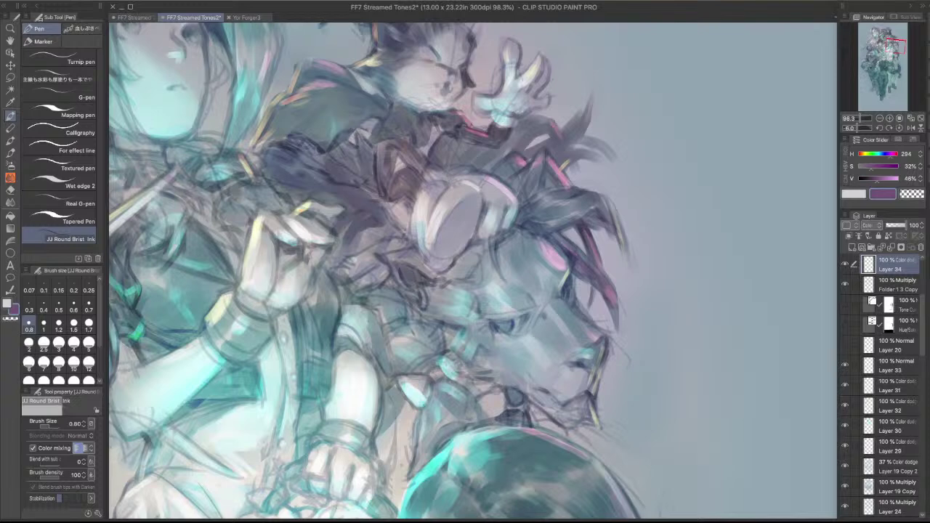
- Try a purple rim stroke on the outer tufts of the lion-like creature's mane, and undo the latest strokes
{"action": "key", "text": "super+Tab"}
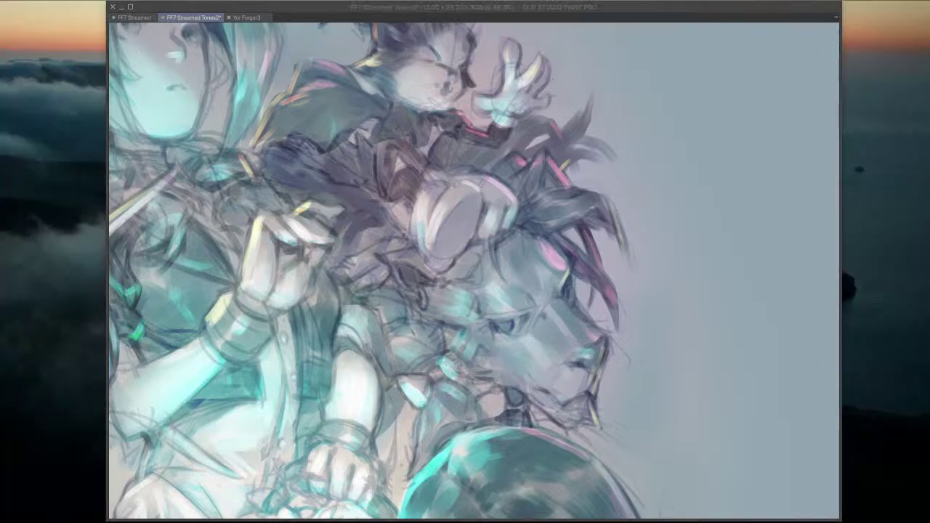
{"action": "key", "text": "super+Tab"}
{"action": "key", "text": "Tab"}
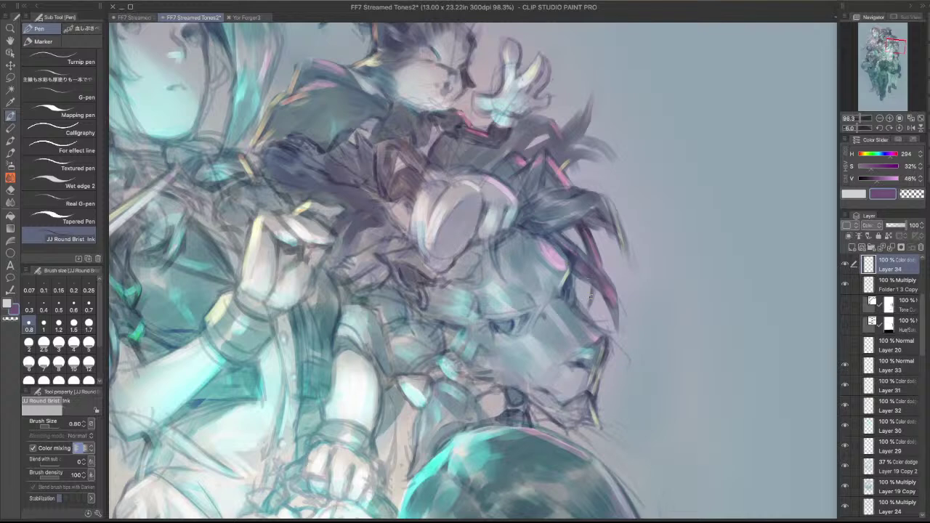
{"action": "mouse_move", "coordinate": [602, 201]}
{"action": "left_mouse_down"}
{"action": "mouse_move", "coordinate": [625, 242]}
{"action": "mouse_move", "coordinate": [608, 217]}
{"action": "mouse_move", "coordinate": [615, 232]}
{"action": "left_mouse_up"}
{"action": "key", "text": "super+z"}
{"action": "key", "text": "super+z"}
{"action": "key", "text": "super+z"}
- Paint purple rim accents on the mane's upper tuft and the ornament behind the creature's cheek, and reduce the brush to 0.6
{"action": "left_click_drag", "start_coordinate": [588, 107], "coordinate": [582, 130]}
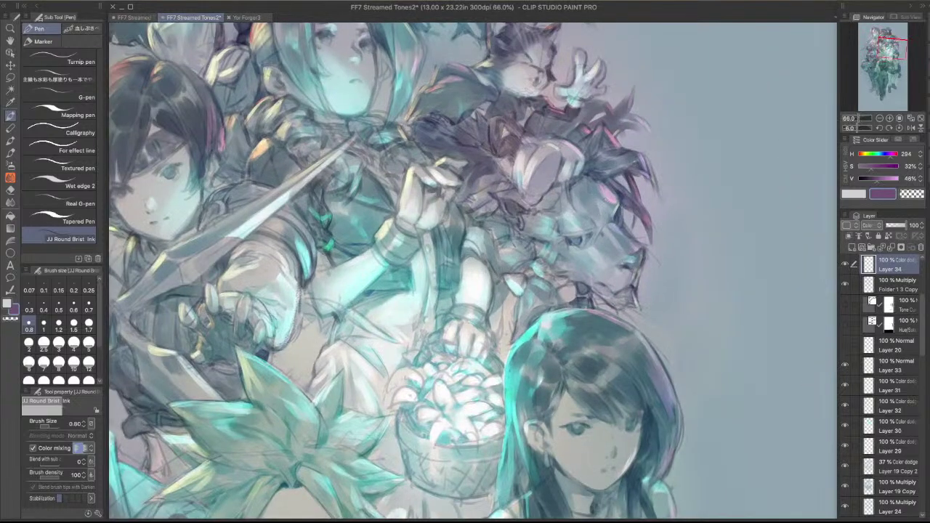
{"action": "mouse_move", "coordinate": [522, 244]}
{"action": "left_mouse_down"}
{"action": "mouse_move", "coordinate": [534, 249]}
{"action": "mouse_move", "coordinate": [529, 262]}
{"action": "left_mouse_up"}
{"action": "left_click_drag", "start_coordinate": [591, 179], "coordinate": [592, 228]}
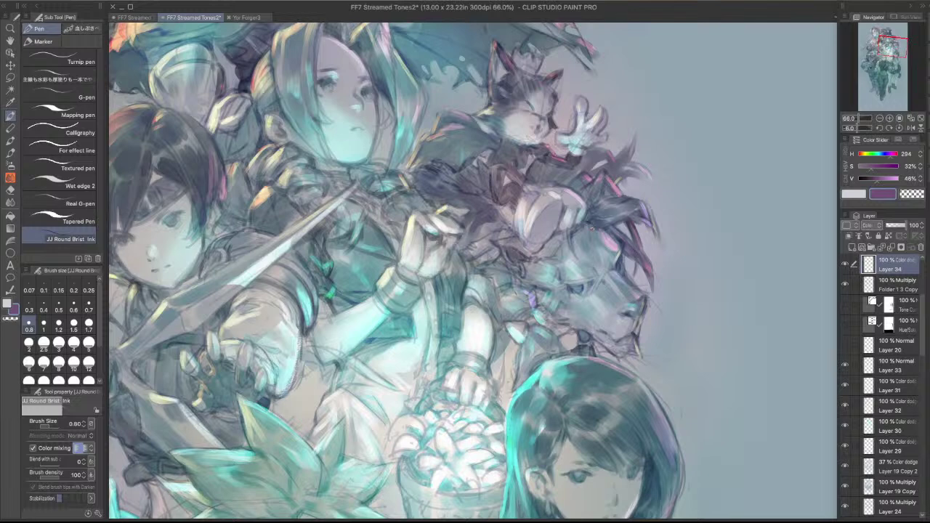
{"action": "scroll", "coordinate": [558, 98], "scroll_direction": "up", "scroll_amount": 3}
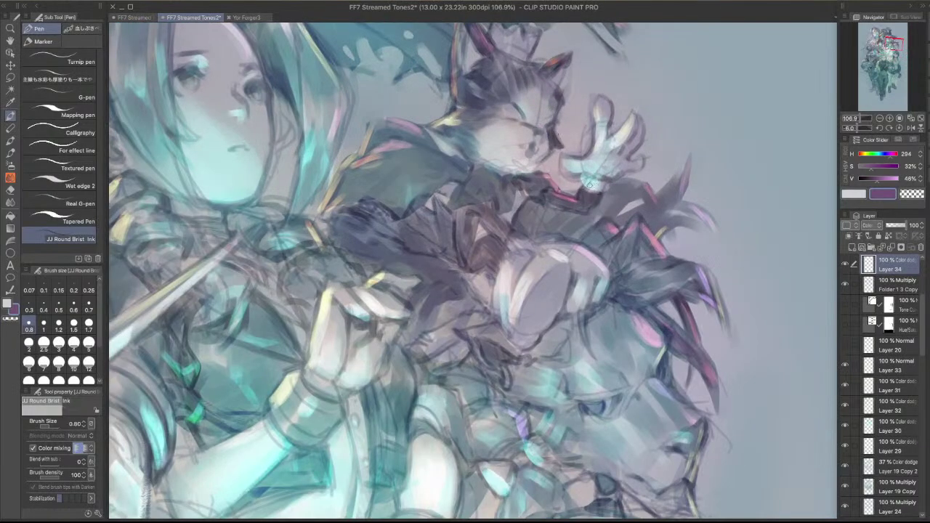
{"action": "key", "text": "bracketleft"}
{"action": "key", "text": "bracketleft"}
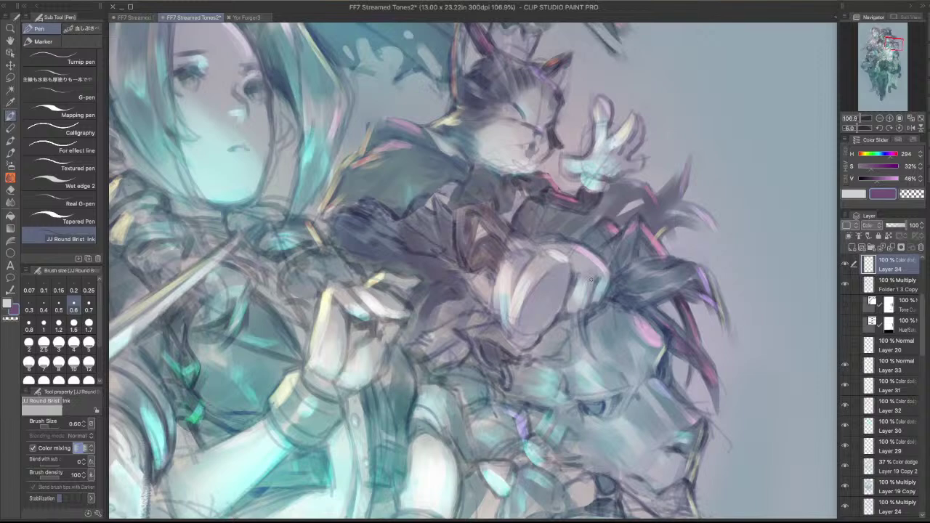
- Flip the canvas view horizontally and bring the caped gunman at the top of the group into close view
{"action": "left_click_drag", "start_coordinate": [591, 280], "coordinate": [592, 277]}
{"action": "scroll", "coordinate": [665, 185], "scroll_direction": "down", "scroll_amount": 2}
{"action": "scroll", "coordinate": [699, 175], "scroll_direction": "down", "scroll_amount": 1}
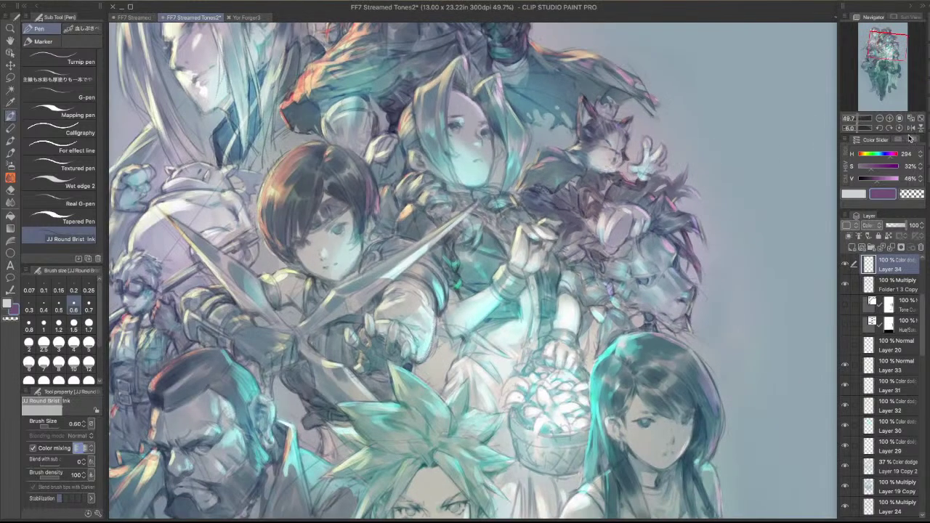
{"action": "left_click", "coordinate": [912, 127]}
{"action": "scroll", "coordinate": [667, 186], "scroll_direction": "down", "scroll_amount": 2}
{"action": "left_click_drag", "start_coordinate": [642, 234], "coordinate": [672, 319]}
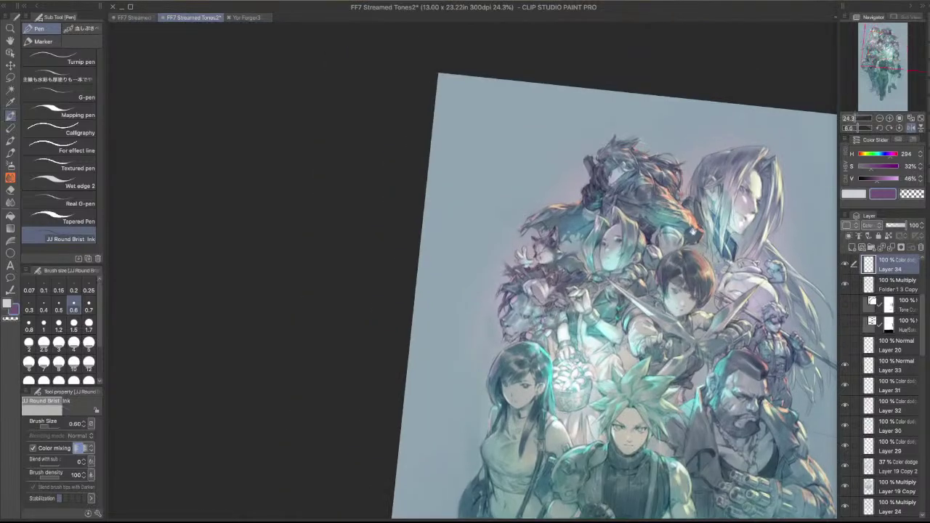
{"action": "scroll", "coordinate": [607, 182], "scroll_direction": "up", "scroll_amount": 3}
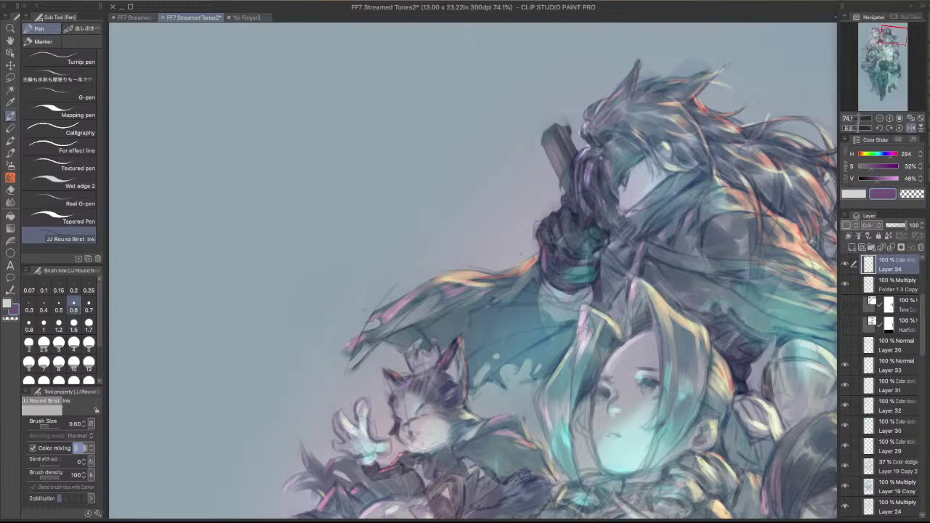
- Try a purple stroke at size 0.8 on the caped gunman's hair above the face, and undo it
{"action": "key", "text": "bracketright"}
{"action": "key", "text": "bracketright"}
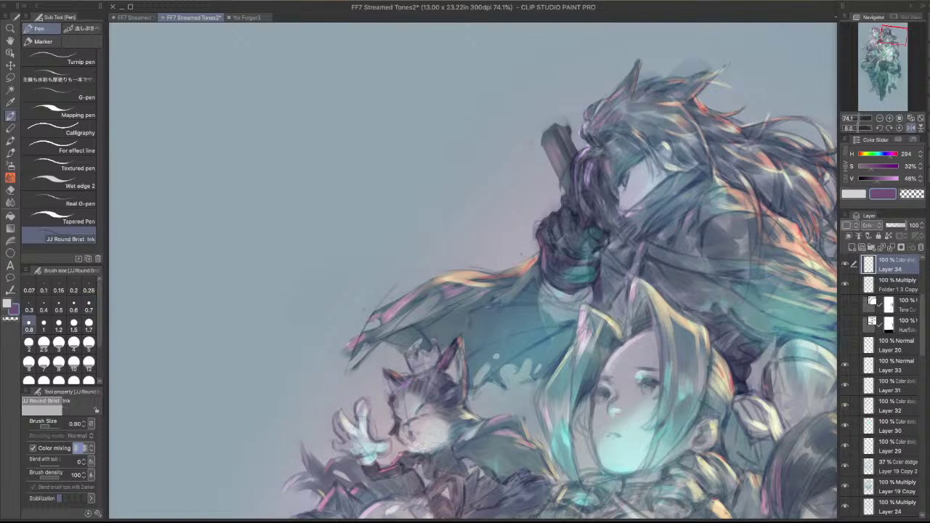
{"action": "left_click_drag", "start_coordinate": [593, 137], "coordinate": [610, 120]}
{"action": "key", "text": "super+z"}
- Sample a bluish purple, H 242, S 22, V 48, and paint small accents around the gunman's face and glove at sizes 0.6 and 1
{"action": "key", "text": "bracketright"}
{"action": "key", "text": "bracketleft"}
{"action": "key", "text": "bracketleft"}
{"action": "key", "text": "bracketleft"}
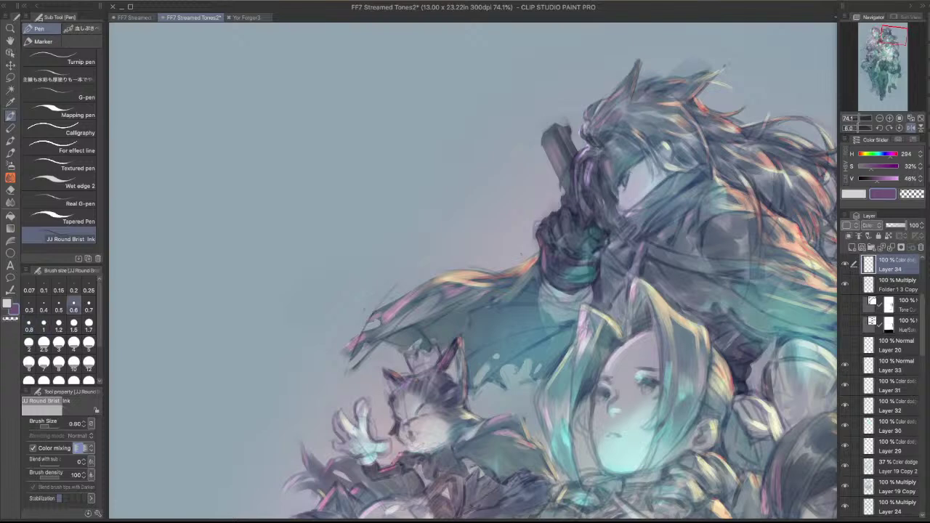
{"action": "key", "text": "i"}
{"action": "left_click", "coordinate": [596, 167]}
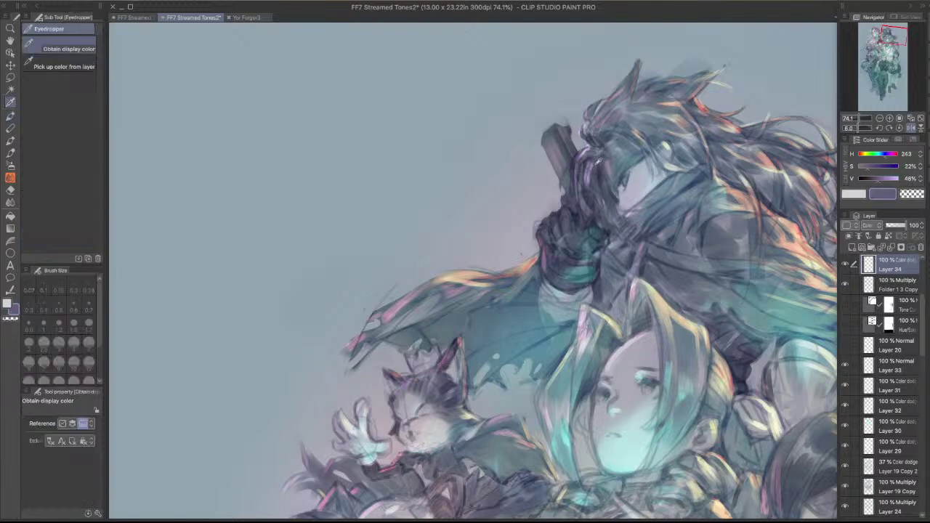
{"action": "key", "text": "p"}
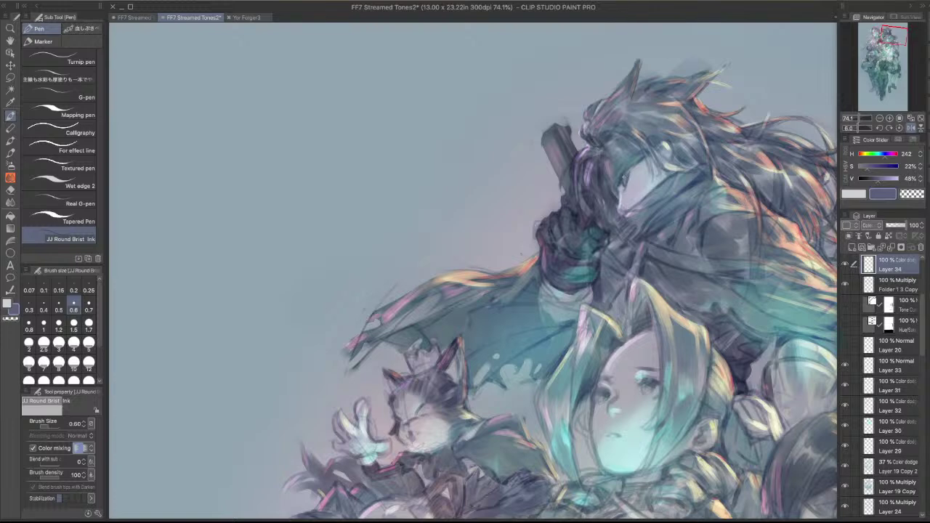
{"action": "left_click_drag", "start_coordinate": [622, 192], "coordinate": [620, 208]}
{"action": "left_click_drag", "start_coordinate": [633, 178], "coordinate": [621, 209]}
{"action": "key", "text": "bracketright"}
{"action": "key", "text": "bracketright"}
{"action": "key", "text": "bracketright"}
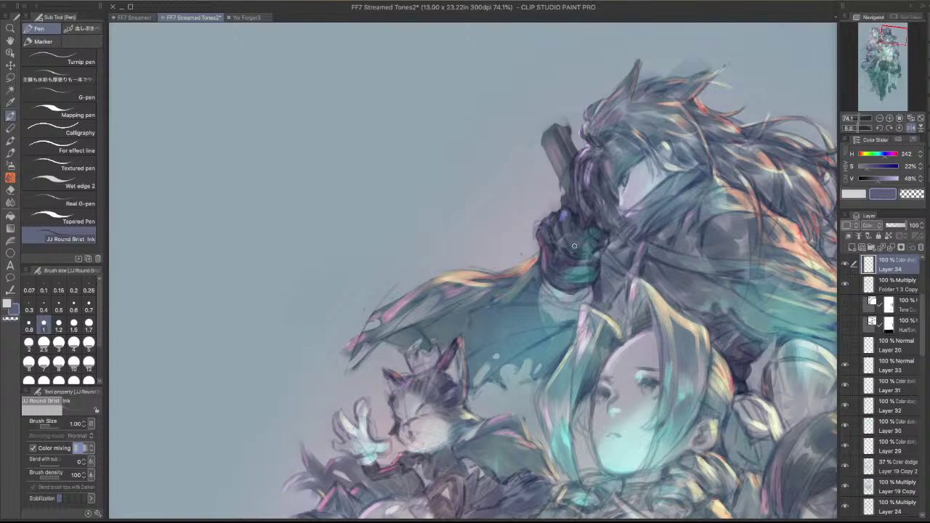
- Enlarge the brush to 2.5 and paint bluish purple light on the caped gunman's shoulder, replacing the first attempt
{"action": "scroll", "coordinate": [563, 232], "scroll_direction": "down", "scroll_amount": 2}
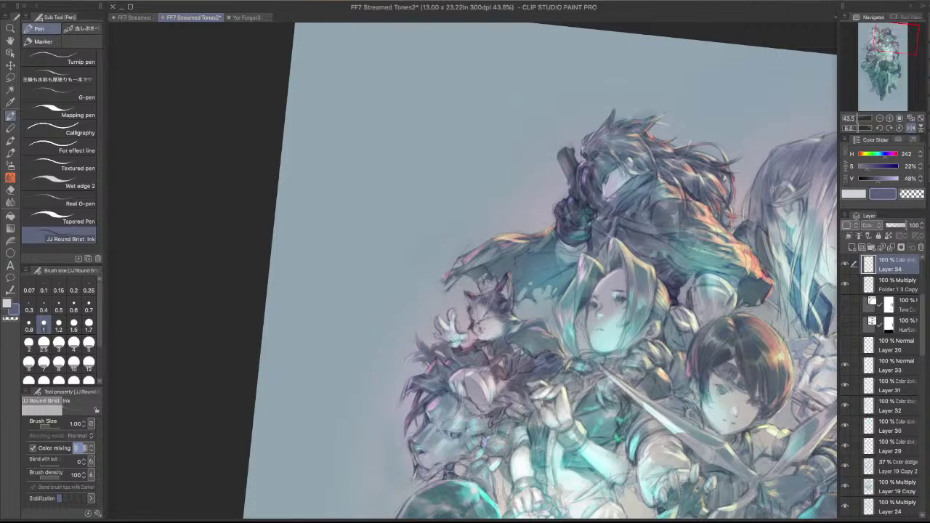
{"action": "left_click_drag", "start_coordinate": [551, 232], "coordinate": [612, 133]}
{"action": "scroll", "coordinate": [613, 133], "scroll_direction": "up", "scroll_amount": 2}
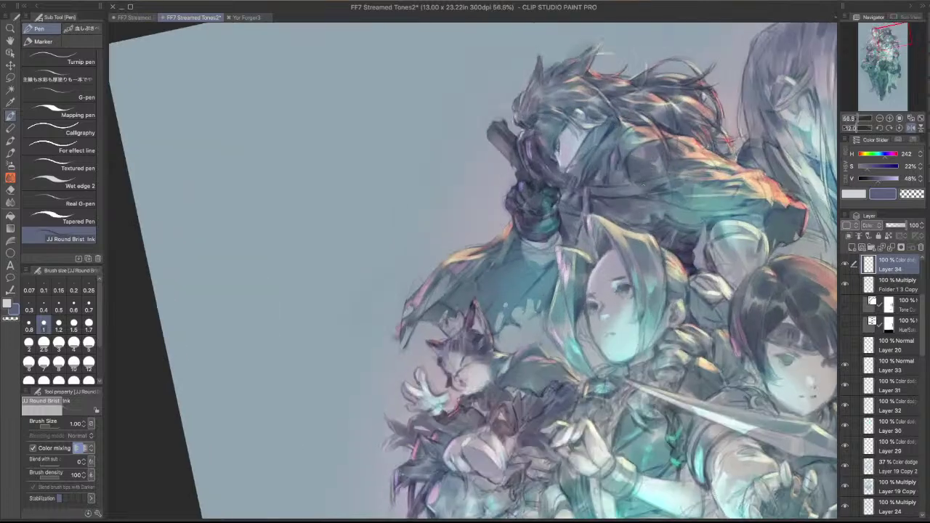
{"action": "key", "text": "bracketright"}
{"action": "key", "text": "bracketright"}
{"action": "key", "text": "bracketright"}
{"action": "key", "text": "bracketright"}
{"action": "key", "text": "bracketright"}
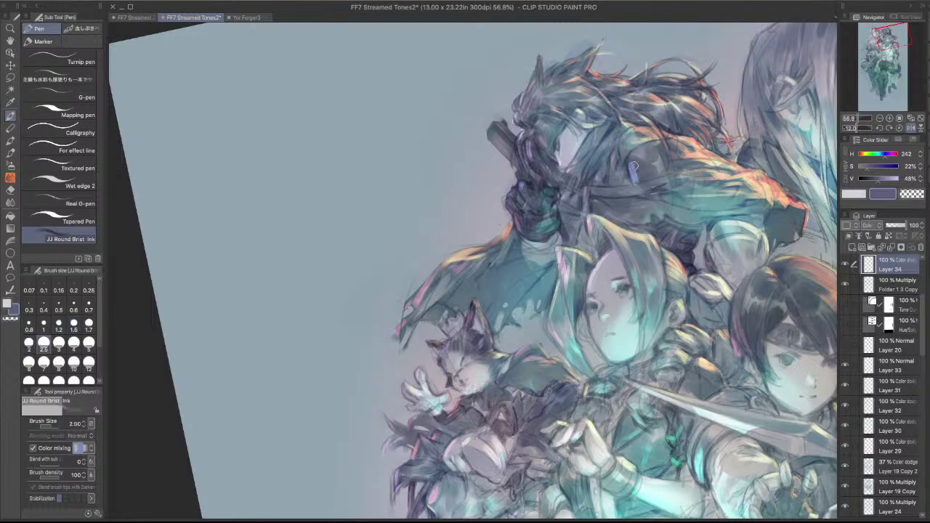
{"action": "key", "text": "super+z"}
{"action": "left_click_drag", "start_coordinate": [636, 159], "coordinate": [646, 173]}
{"action": "left_click_drag", "start_coordinate": [595, 154], "coordinate": [586, 173]}
- Paint bluish purple accents on the folds of the gunman's scarf and chest
{"action": "left_click_drag", "start_coordinate": [680, 121], "coordinate": [639, 309]}
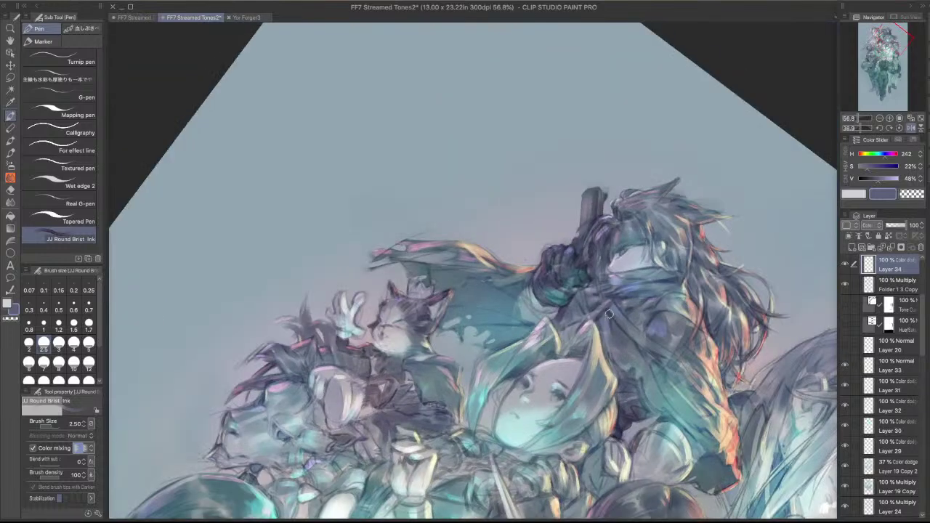
{"action": "mouse_move", "coordinate": [585, 298]}
{"action": "left_mouse_down"}
{"action": "mouse_move", "coordinate": [587, 222]}
{"action": "mouse_move", "coordinate": [575, 200]}
{"action": "left_mouse_up"}
{"action": "left_click_drag", "start_coordinate": [575, 245], "coordinate": [632, 290]}
{"action": "left_click_drag", "start_coordinate": [628, 226], "coordinate": [629, 231]}
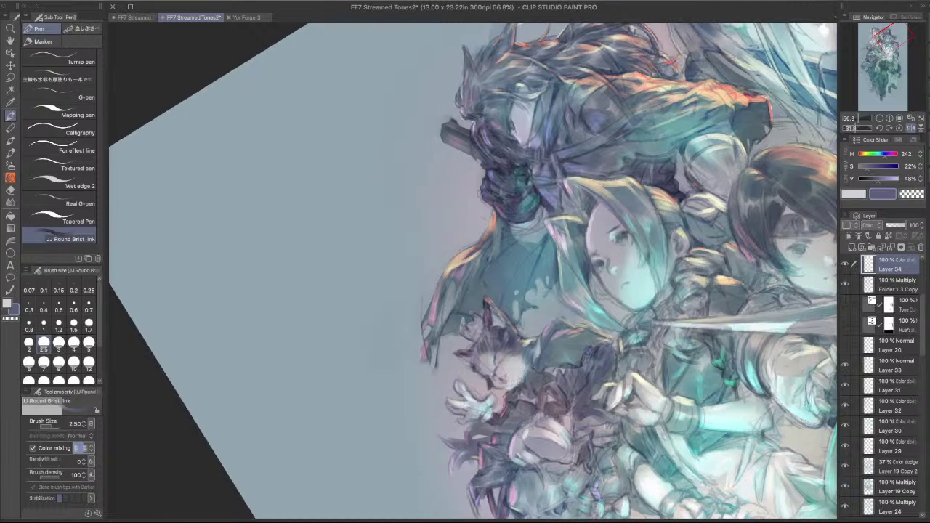
- Enlarge the brush to 5 and 6 and paint bluish purple glow over the cape's tattered lower part and the cat's head
{"action": "key", "text": "bracketright"}
{"action": "key", "text": "bracketright"}
{"action": "key", "text": "bracketright"}
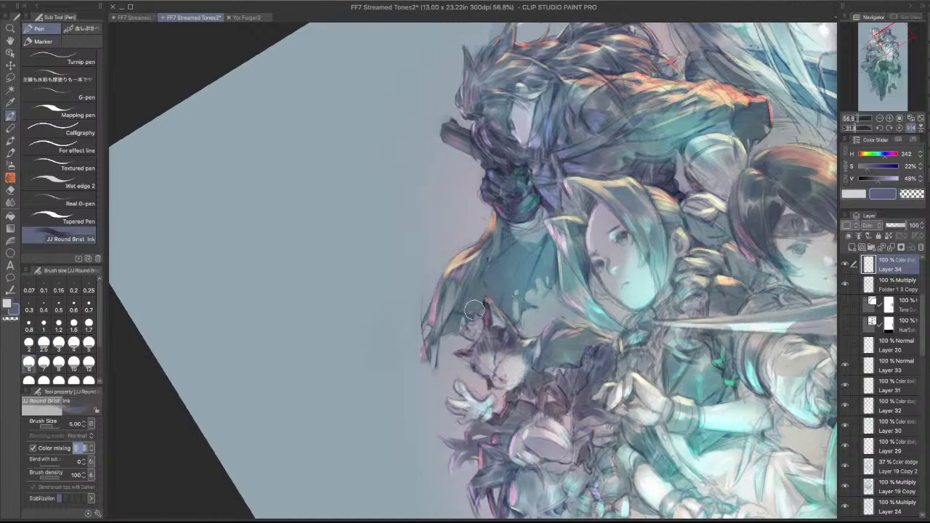
{"action": "mouse_move", "coordinate": [521, 295]}
{"action": "left_mouse_down"}
{"action": "mouse_move", "coordinate": [513, 302]}
{"action": "mouse_move", "coordinate": [495, 280]}
{"action": "left_mouse_up"}
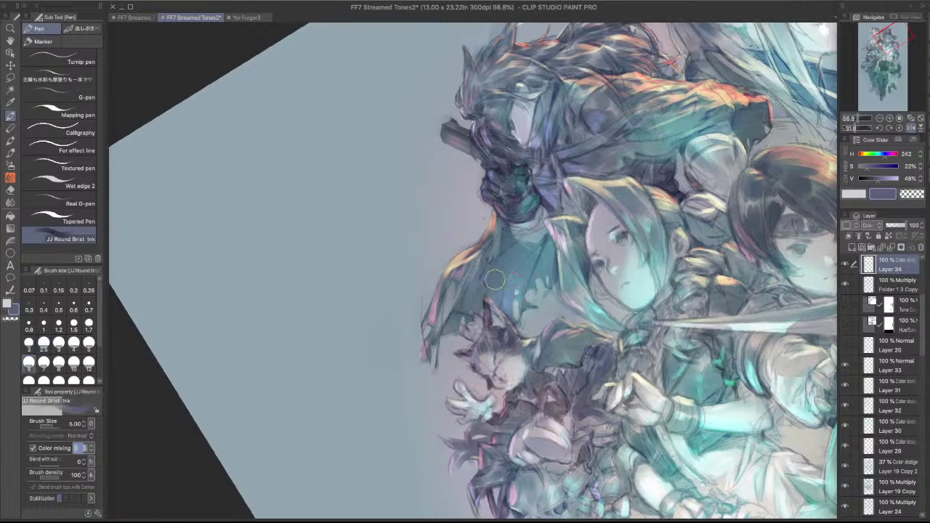
{"action": "left_click_drag", "start_coordinate": [562, 319], "coordinate": [558, 326]}
{"action": "mouse_move", "coordinate": [456, 322]}
{"action": "left_mouse_down"}
{"action": "mouse_move", "coordinate": [472, 313]}
{"action": "mouse_move", "coordinate": [481, 349]}
{"action": "left_mouse_up"}
{"action": "left_click_drag", "start_coordinate": [615, 328], "coordinate": [585, 237]}
{"action": "left_click_drag", "start_coordinate": [585, 237], "coordinate": [594, 246]}
{"action": "left_click_drag", "start_coordinate": [647, 228], "coordinate": [652, 277]}
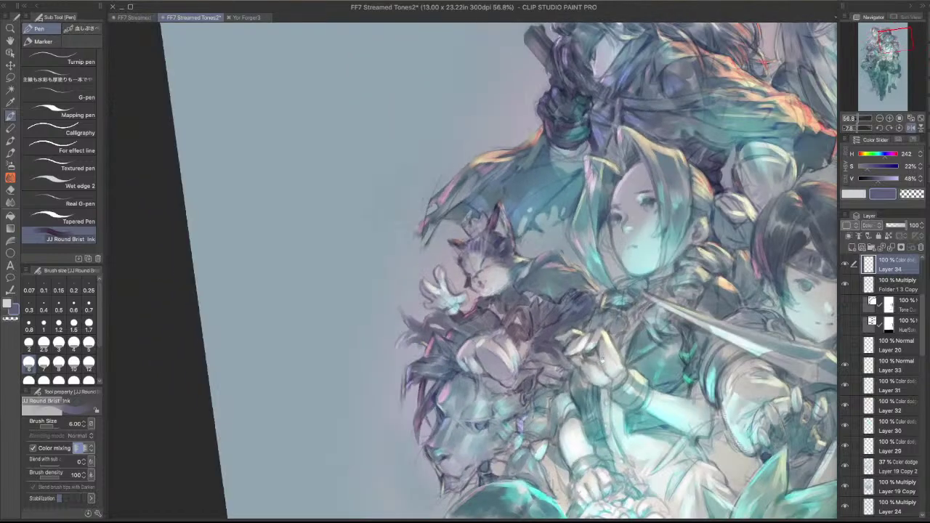
- Soften the highlight on the lion-like creature's forehead using JJ Round Brist at size 2 with the transparent color
{"action": "left_click_drag", "start_coordinate": [525, 392], "coordinate": [553, 307]}
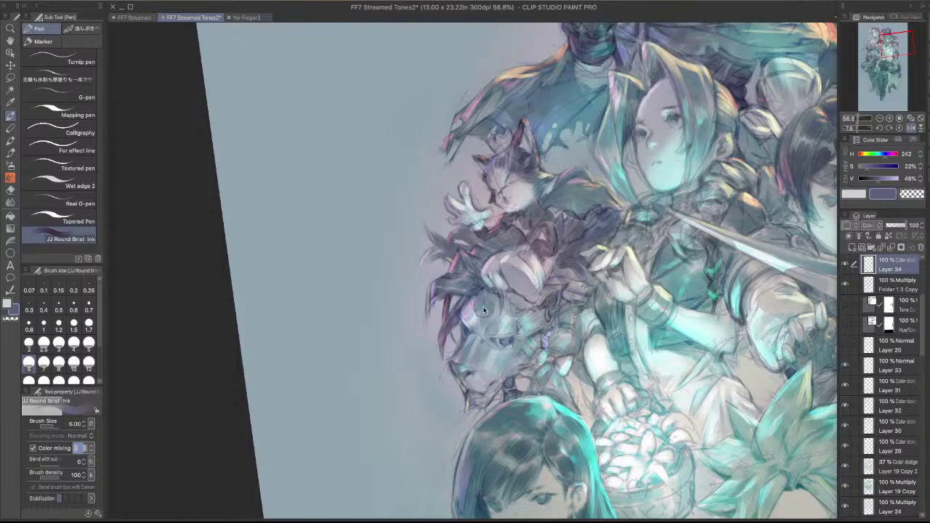
{"action": "key", "text": "b"}
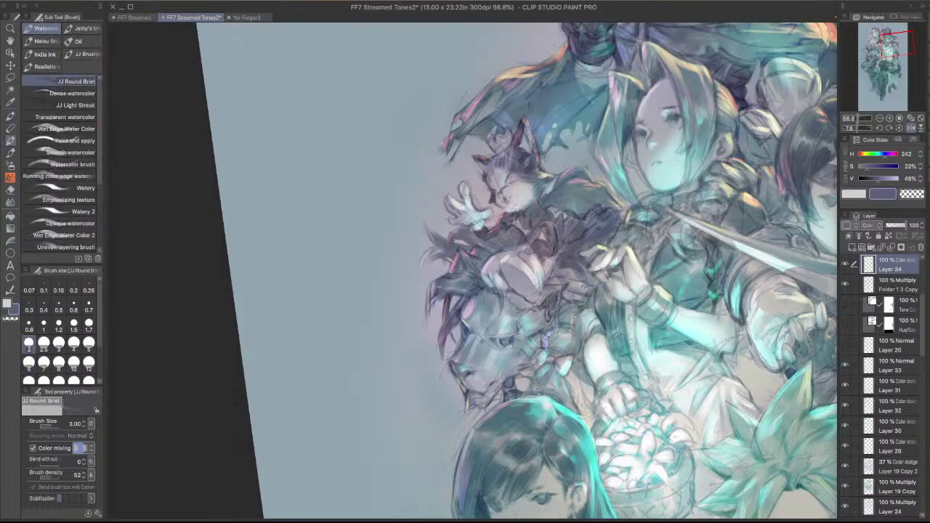
{"action": "key", "text": "c"}
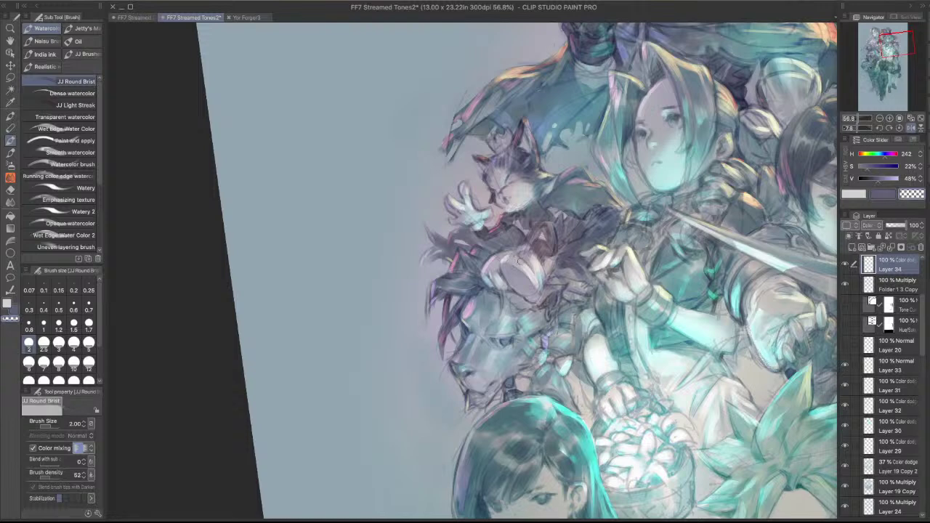
{"action": "key", "text": "c"}
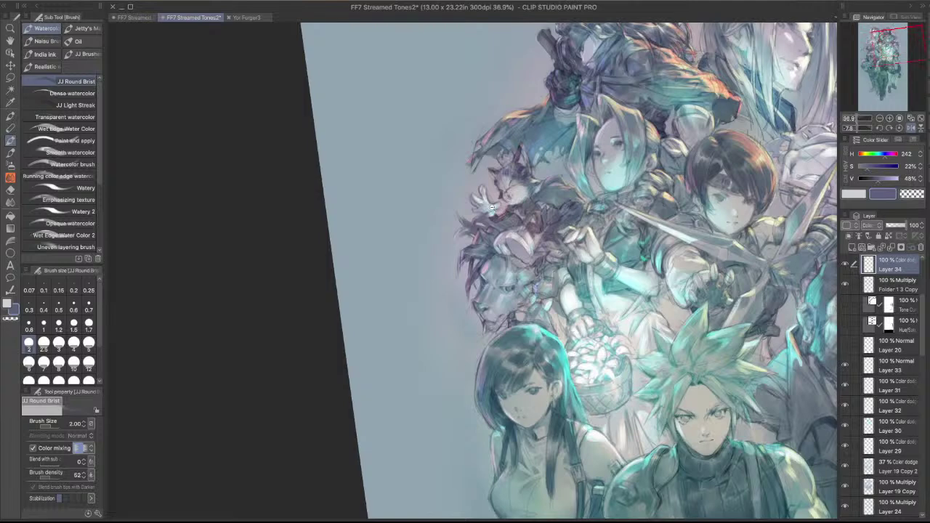
- Switch to JJ Brush at size 2 with the bluish purple paint color after trying the watercolor brushes in transparent color
{"action": "key", "text": "c"}
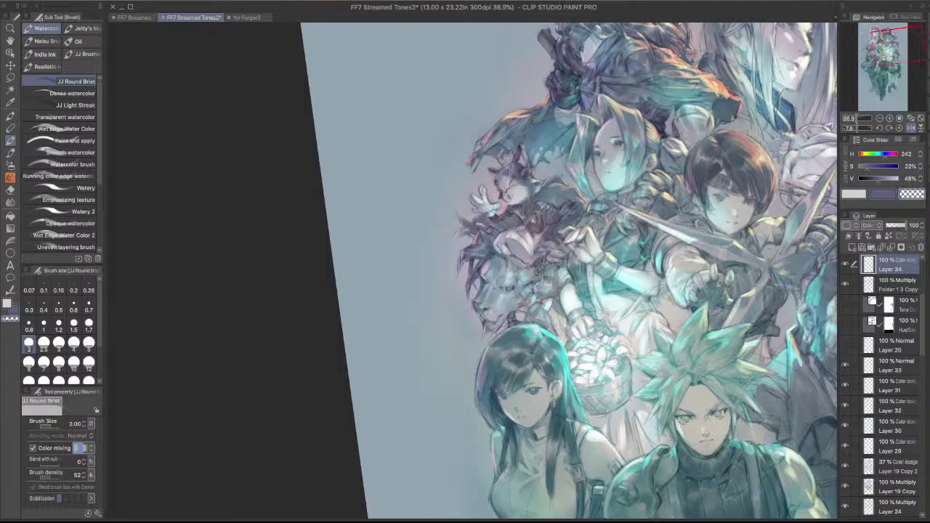
{"action": "left_click_drag", "start_coordinate": [687, 182], "coordinate": [629, 99]}
{"action": "key", "text": "."}
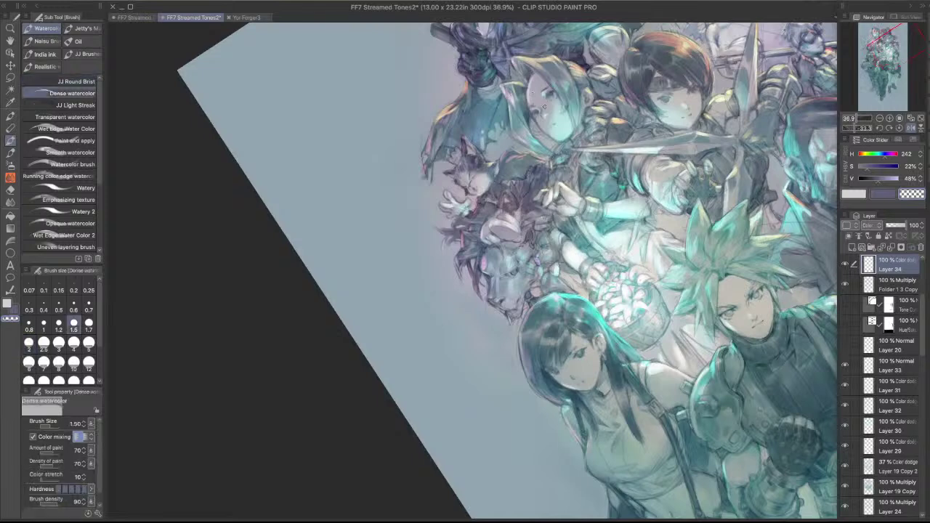
{"action": "key", "text": "c"}
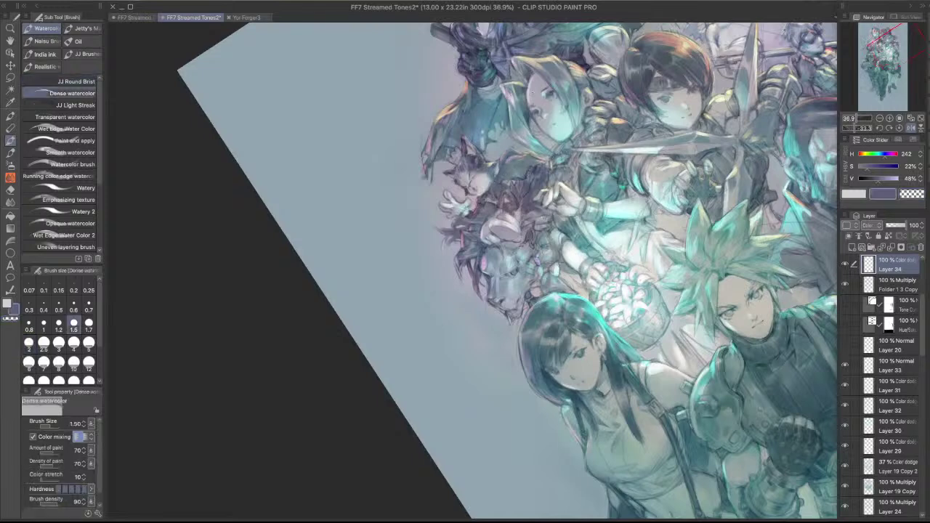
{"action": "key", "text": "c"}
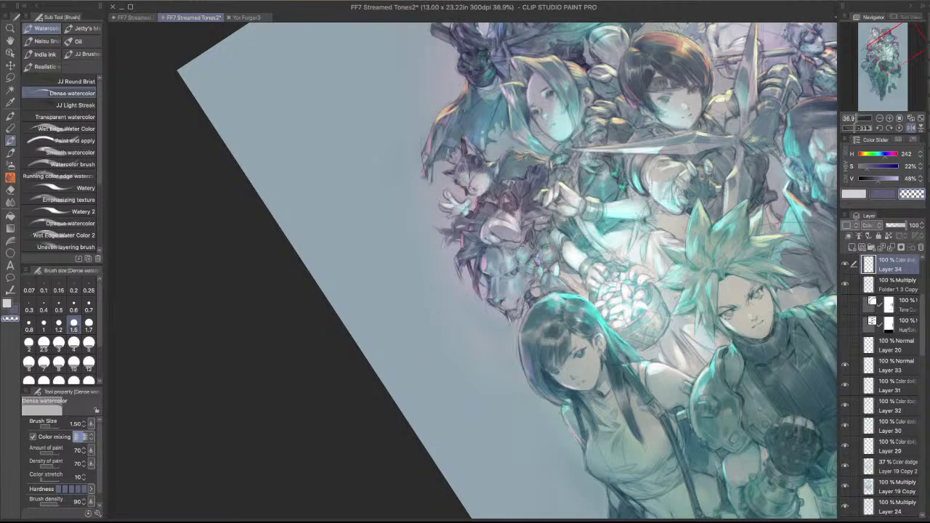
{"action": "left_click_drag", "start_coordinate": [658, 91], "coordinate": [731, 274]}
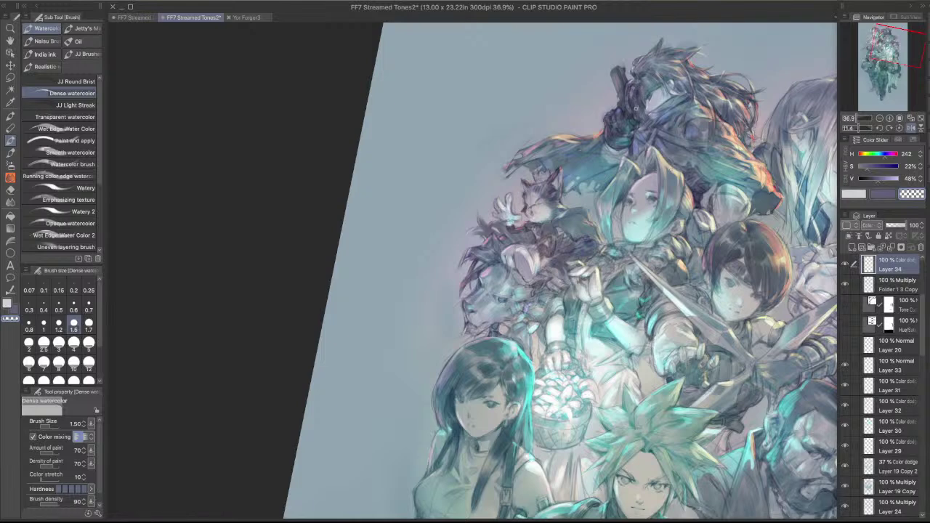
{"action": "key", "text": "period"}
{"action": "key", "text": "period"}
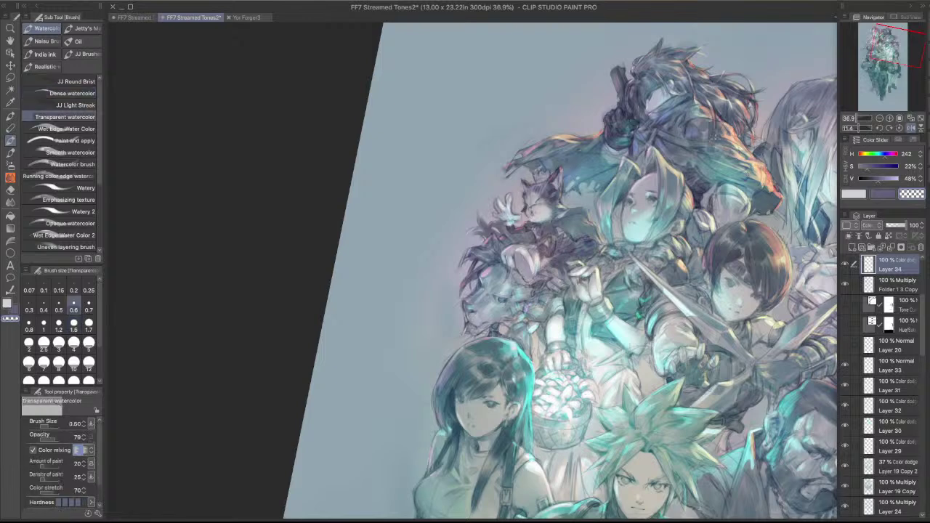
{"action": "key", "text": "b"}
{"action": "key", "text": "c"}
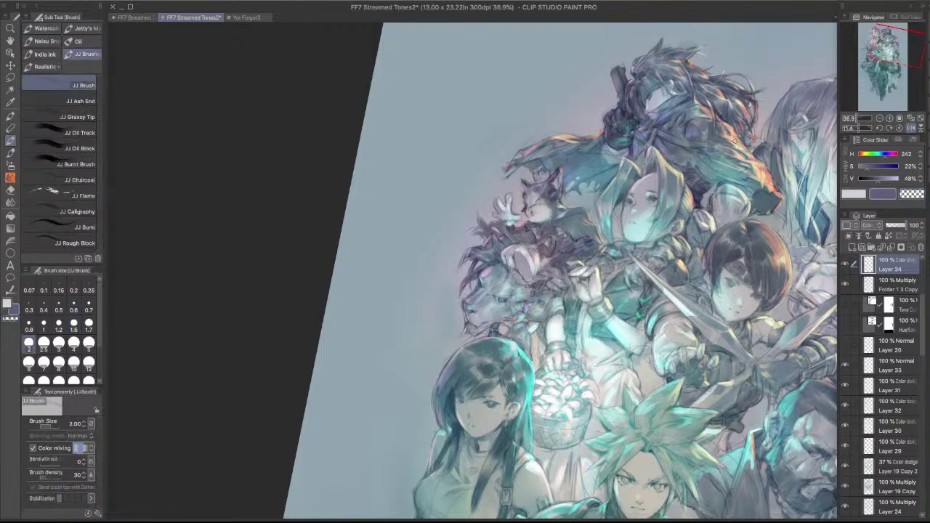
- Examine the mirrored group from the caped gunman down to the dark-haired woman and the spiky-haired swordsman
{"action": "left_click_drag", "start_coordinate": [706, 117], "coordinate": [646, 134]}
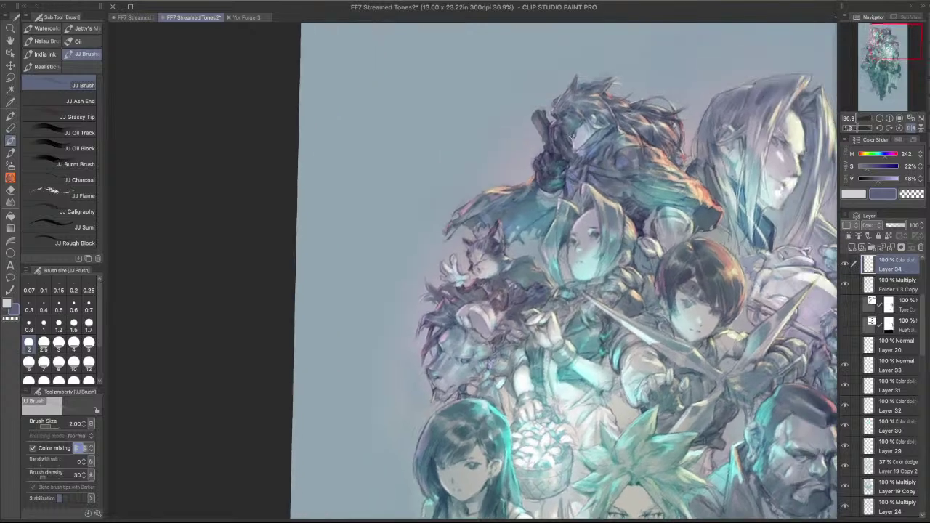
{"action": "left_click_drag", "start_coordinate": [569, 301], "coordinate": [612, 216]}
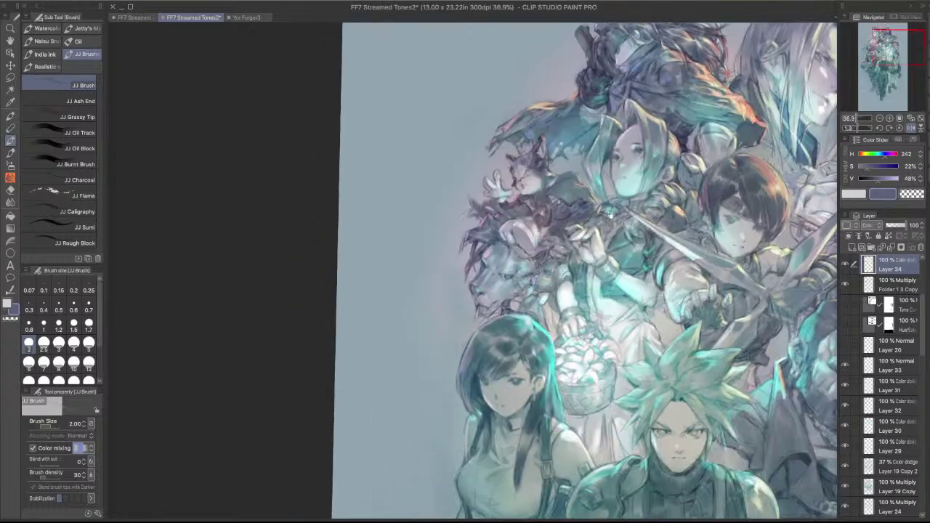
{"action": "left_click_drag", "start_coordinate": [728, 73], "coordinate": [654, 29]}
{"action": "left_click_drag", "start_coordinate": [554, 247], "coordinate": [573, 231]}
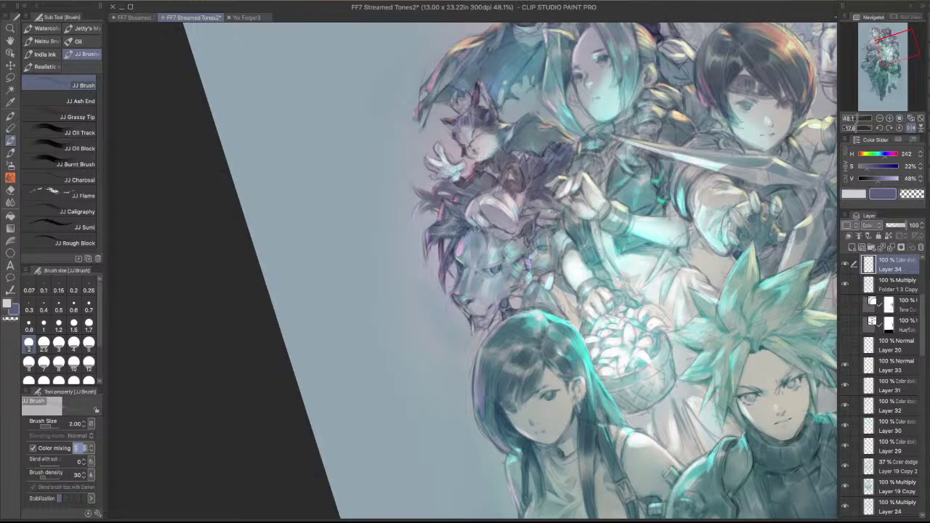
{"action": "left_click_drag", "start_coordinate": [622, 266], "coordinate": [624, 274]}
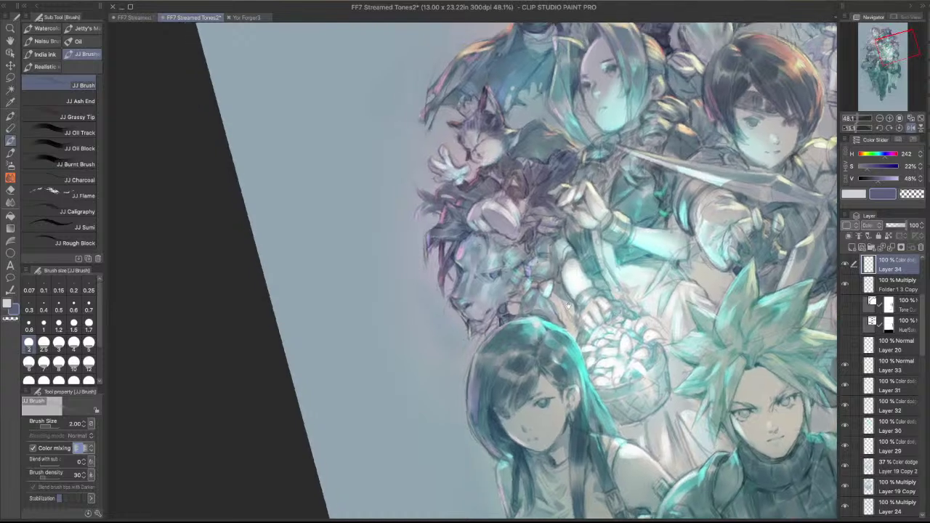
{"action": "left_click_drag", "start_coordinate": [502, 346], "coordinate": [538, 313]}
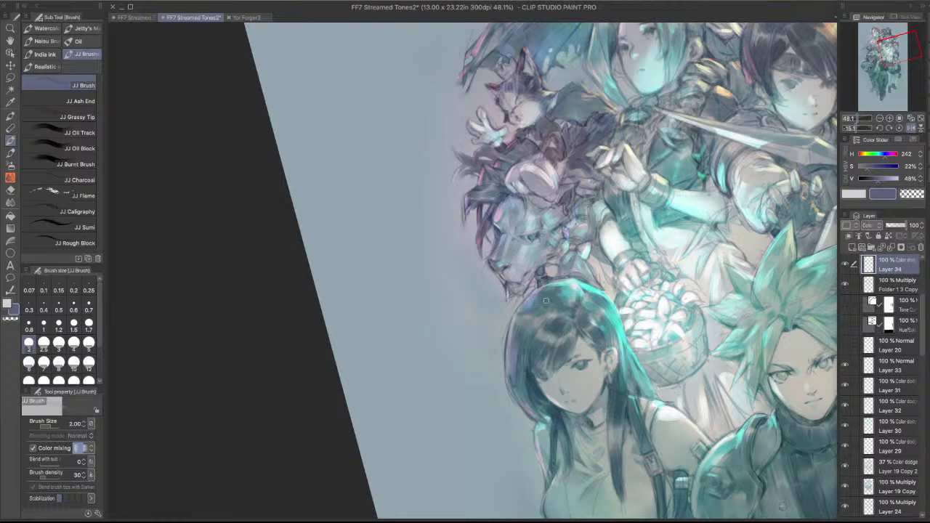
{"action": "scroll", "coordinate": [557, 264], "scroll_direction": "down", "scroll_amount": 1}
{"action": "left_click_drag", "start_coordinate": [716, 323], "coordinate": [677, 324]}
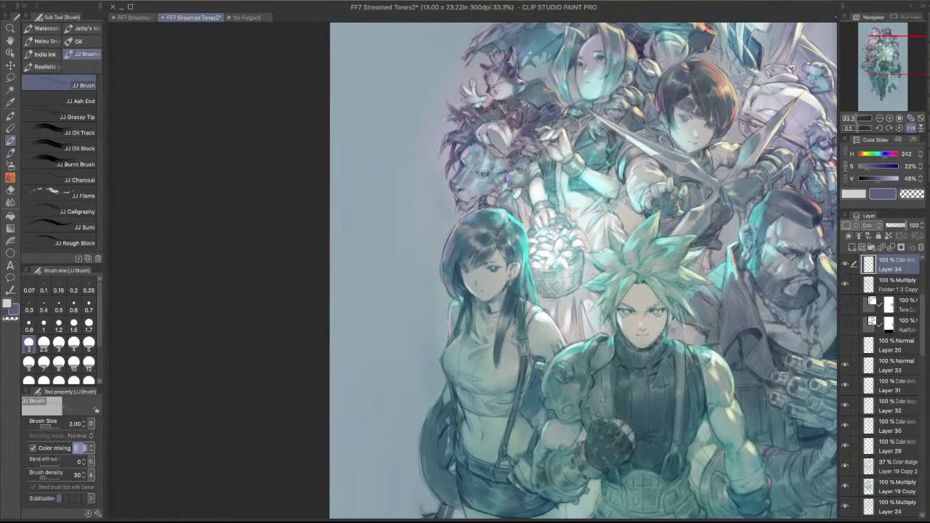
{"action": "left_click_drag", "start_coordinate": [643, 417], "coordinate": [654, 346]}
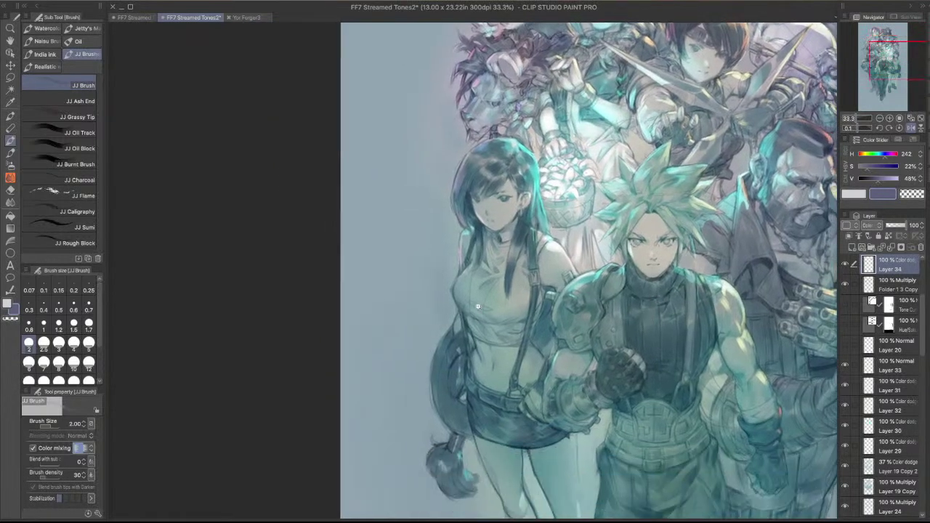
{"action": "scroll", "coordinate": [479, 307], "scroll_direction": "up", "scroll_amount": 1}
{"action": "mouse_move", "coordinate": [445, 279]}
{"action": "left_mouse_down"}
{"action": "mouse_move", "coordinate": [476, 254]}
{"action": "mouse_move", "coordinate": [461, 259]}
{"action": "left_mouse_up"}
{"action": "key", "text": "super+z"}
{"action": "key", "text": "super+z"}
{"action": "left_click", "coordinate": [454, 242], "text": "alt"}
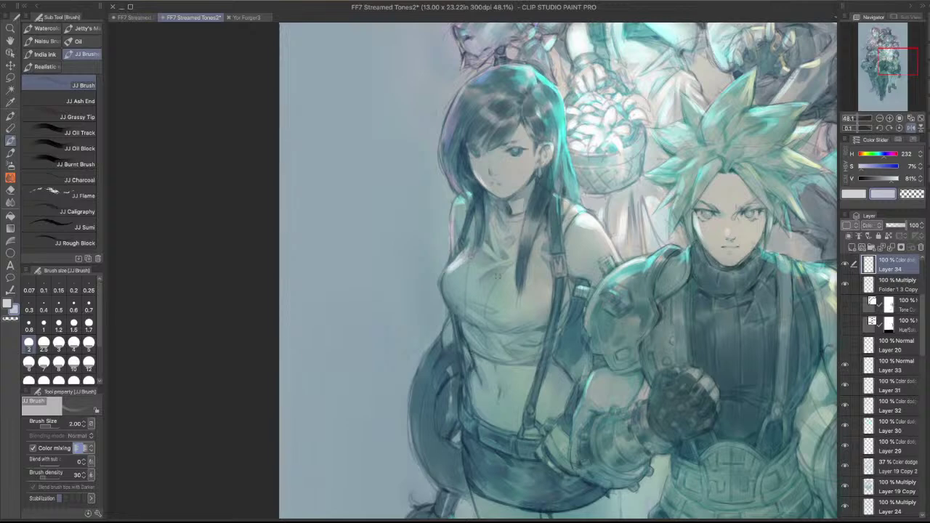
{"action": "key", "text": "bracketleft"}
{"action": "key", "text": "bracketleft"}
{"action": "key", "text": "bracketleft"}
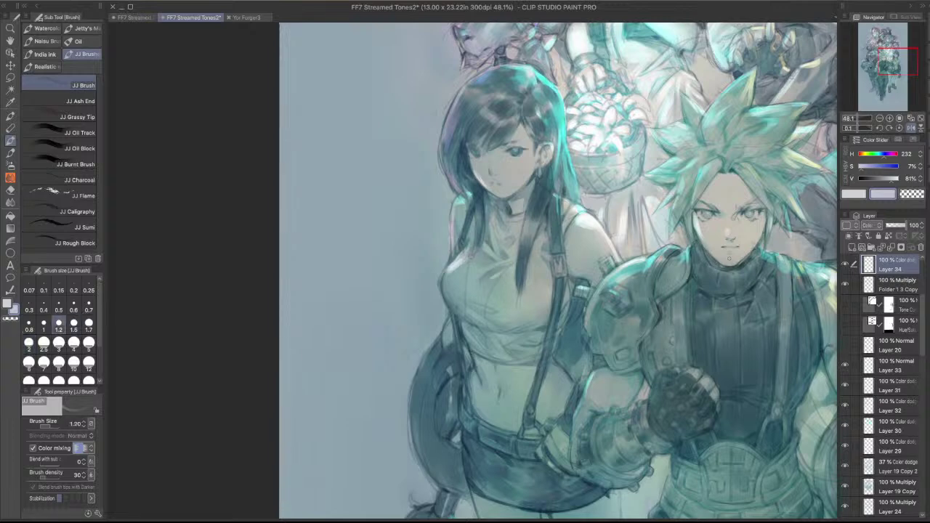
- Sample a red tone, switch to JJ Round Brist Ink, and darken the paint color to H 354, S 60%, V 34%
{"action": "key", "text": "i"}
{"action": "key", "text": "i"}
{"action": "left_click", "coordinate": [538, 136]}
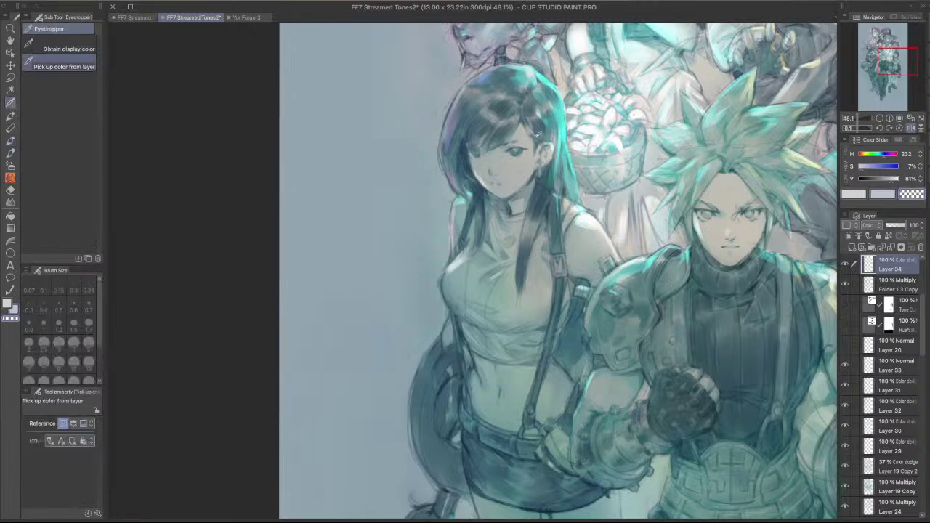
{"action": "left_click", "coordinate": [455, 135]}
{"action": "key", "text": "p"}
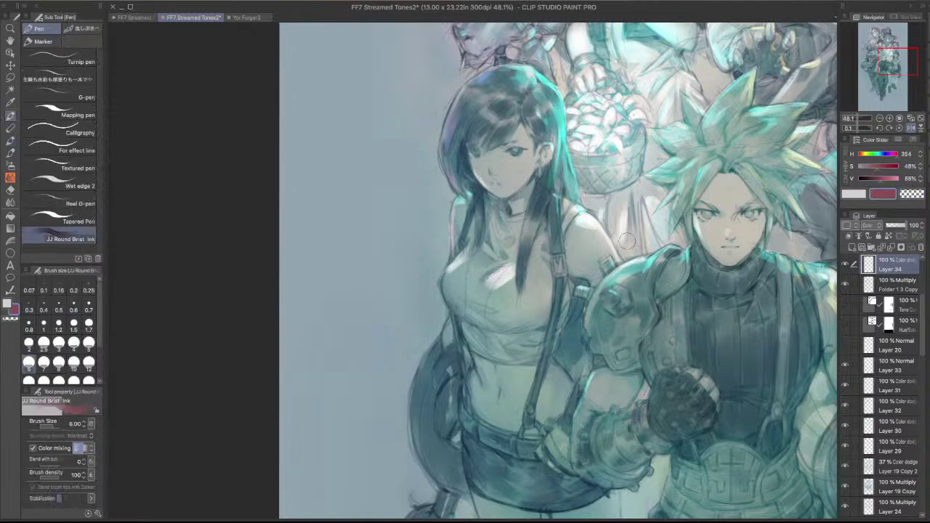
{"action": "mouse_move", "coordinate": [881, 178]}
{"action": "left_mouse_down"}
{"action": "mouse_move", "coordinate": [872, 179]}
{"action": "mouse_move", "coordinate": [883, 166]}
{"action": "left_mouse_up"}
{"action": "left_click_drag", "start_coordinate": [456, 272], "coordinate": [461, 261]}
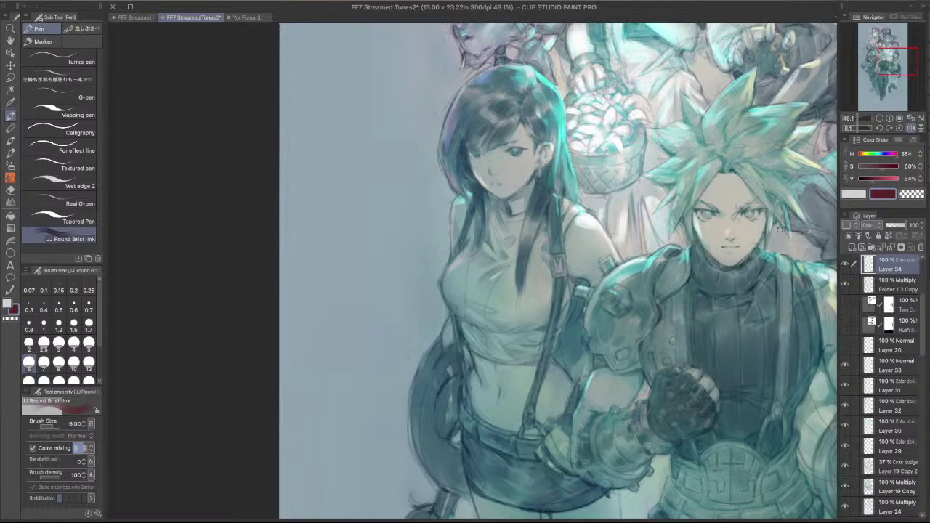
- Paint a small pink highlight on the dark-haired woman's chest with JJ Round Brist at size 2, softening it with the transparent color
{"action": "key", "text": "b"}
{"action": "left_click_drag", "start_coordinate": [505, 274], "coordinate": [493, 282]}
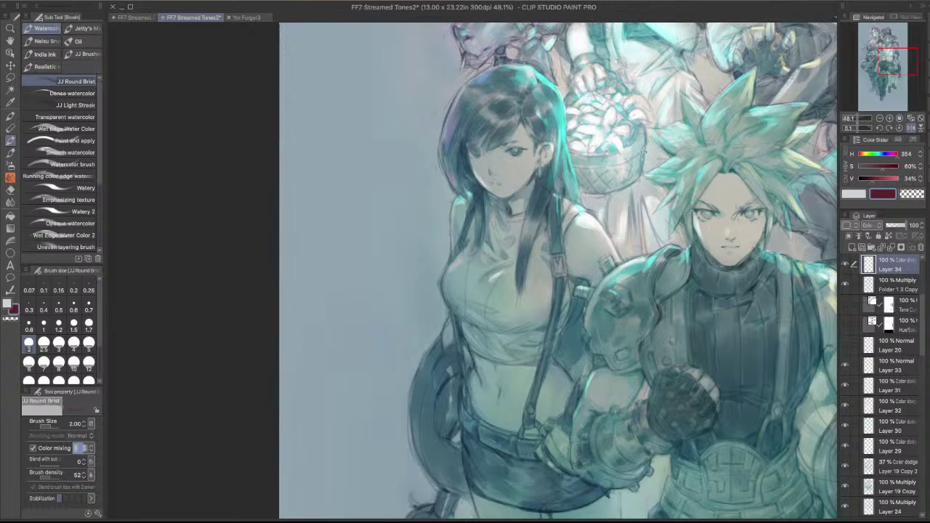
{"action": "left_click_drag", "start_coordinate": [646, 151], "coordinate": [636, 138]}
{"action": "key", "text": "c"}
{"action": "mouse_move", "coordinate": [501, 271]}
{"action": "left_mouse_down"}
{"action": "mouse_move", "coordinate": [538, 249]}
{"action": "mouse_move", "coordinate": [505, 270]}
{"action": "left_mouse_up"}
{"action": "key", "text": "c"}
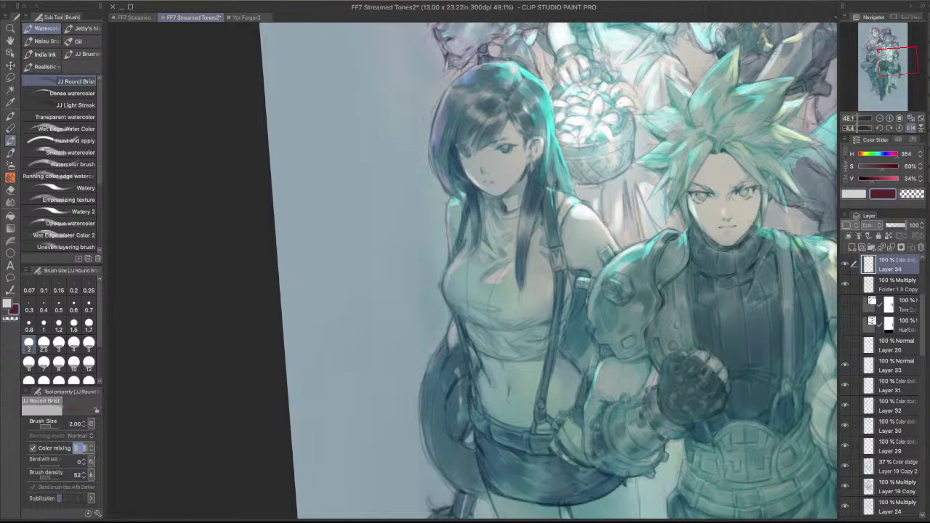
- Check the artwork with the palettes hidden, and return the canvas from mirrored to normal orientation around the dark-haired woman
{"action": "key", "text": "Tab"}
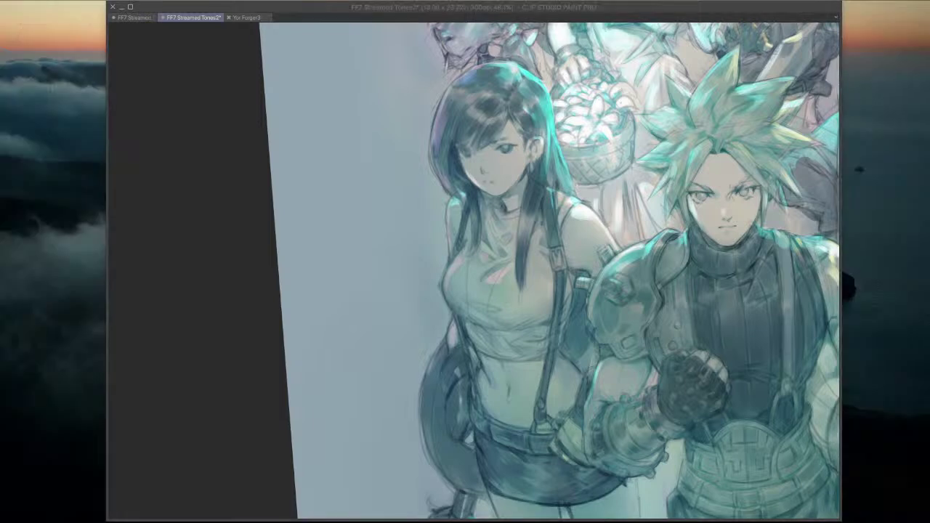
{"action": "key", "text": "Tab"}
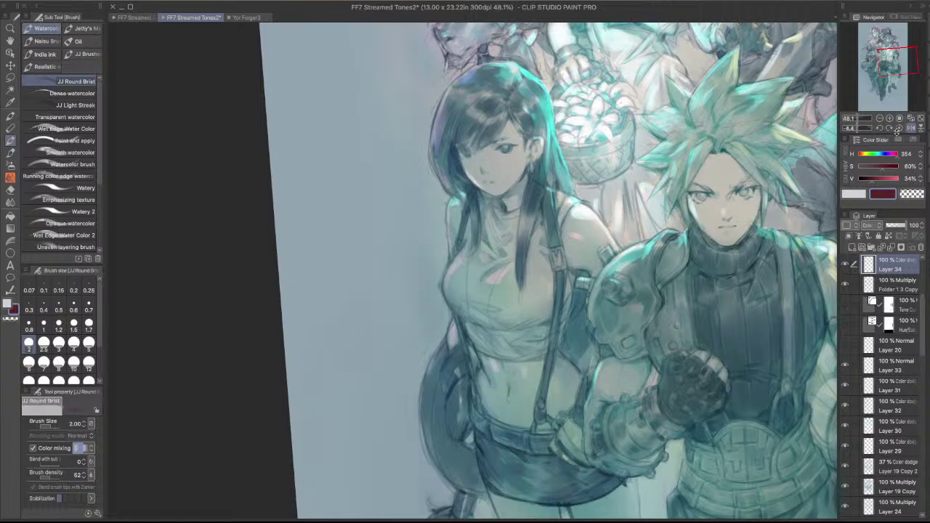
{"action": "left_click", "coordinate": [911, 128]}
{"action": "left_click_drag", "start_coordinate": [575, 360], "coordinate": [600, 282]}
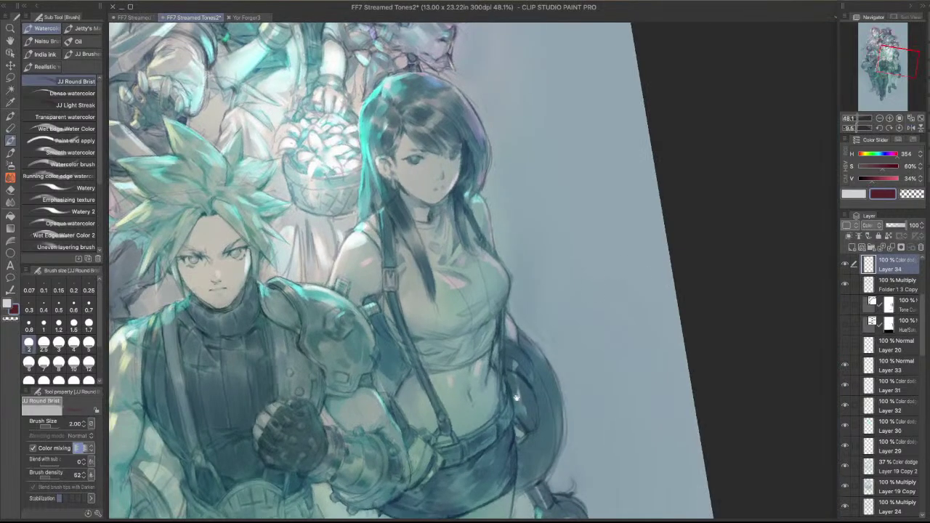
{"action": "left_click_drag", "start_coordinate": [505, 439], "coordinate": [556, 366]}
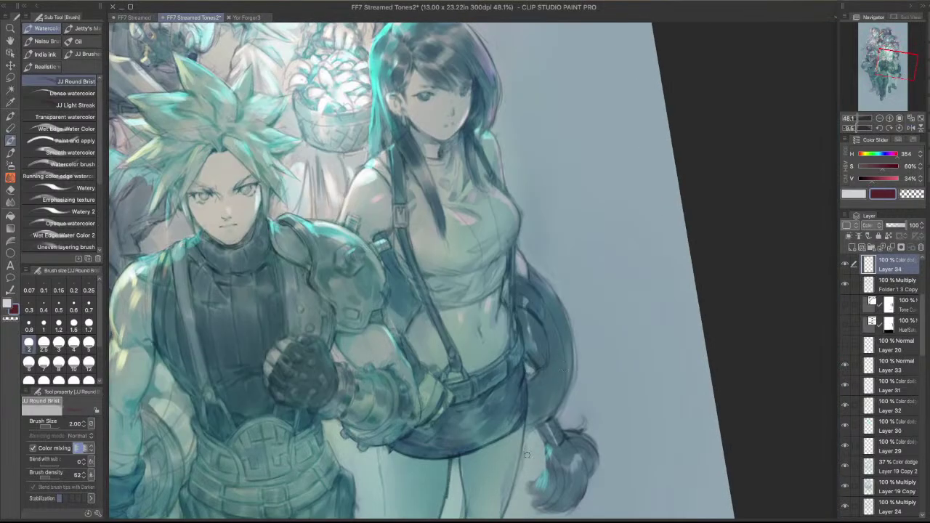
- Paint reddish accents along the woman's long trailing hair and its tied end, varying JJ Round Brist between sizes 1.2 and 2
{"action": "key", "text": "bracketleft"}
{"action": "key", "text": "bracketleft"}
{"action": "key", "text": "bracketleft"}
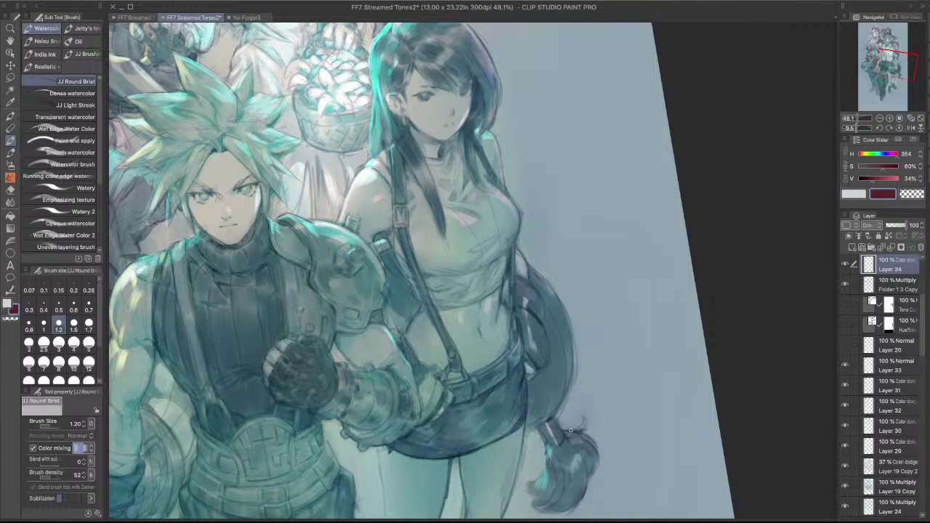
{"action": "key", "text": "bracketright"}
{"action": "key", "text": "bracketright"}
{"action": "key", "text": "bracketright"}
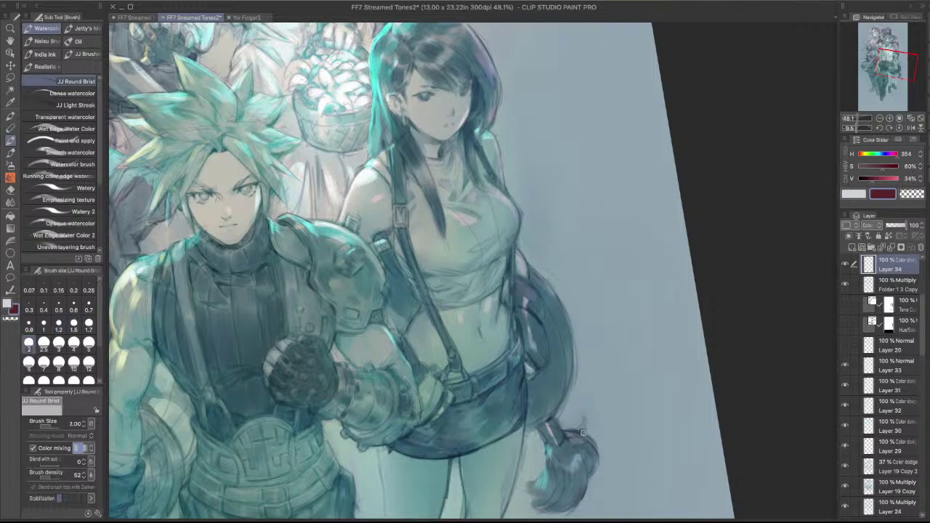
{"action": "key", "text": "bracketleft"}
{"action": "key", "text": "bracketleft"}
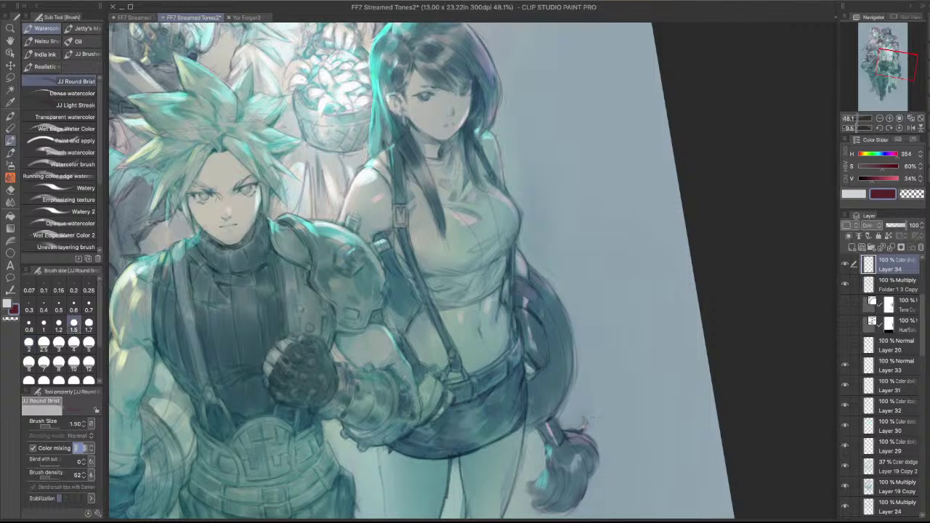
{"action": "key", "text": "bracketright"}
{"action": "key", "text": "bracketright"}
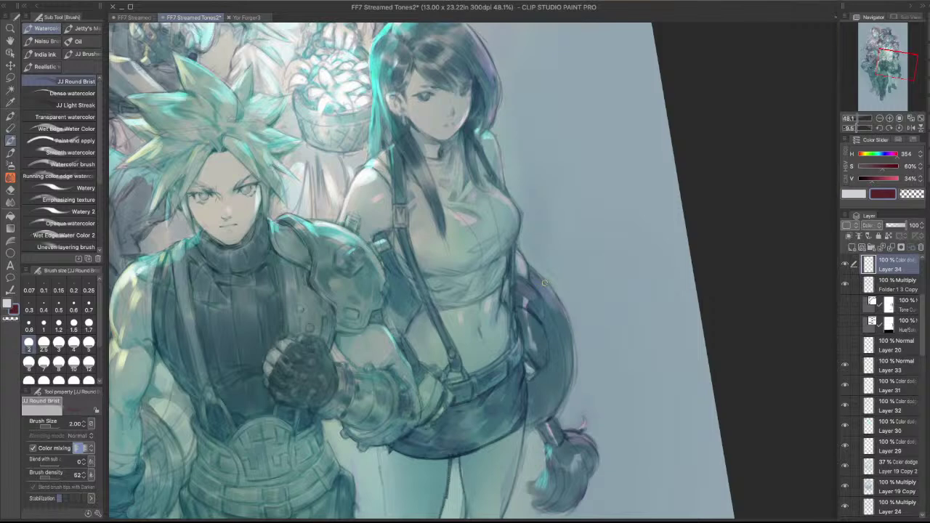
- Refine the pink highlight on the dark-haired woman's shoulder using the transparent color with JJ Round Brist at size 2
{"action": "key", "text": "super+Tab"}
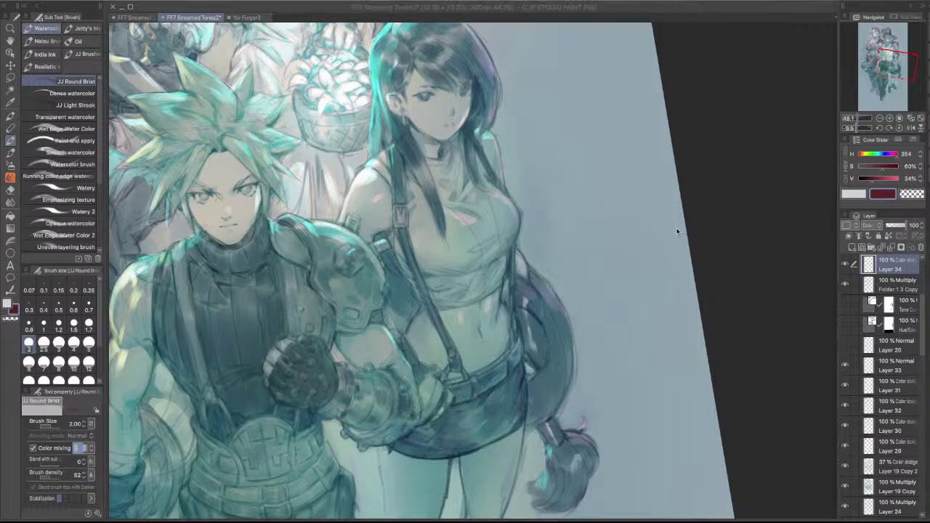
{"action": "left_click", "coordinate": [677, 231]}
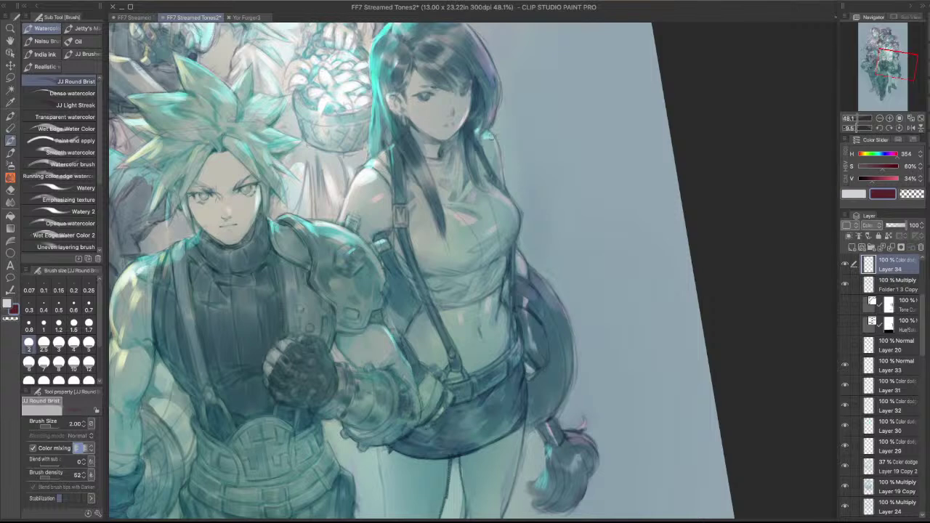
{"action": "key", "text": "c"}
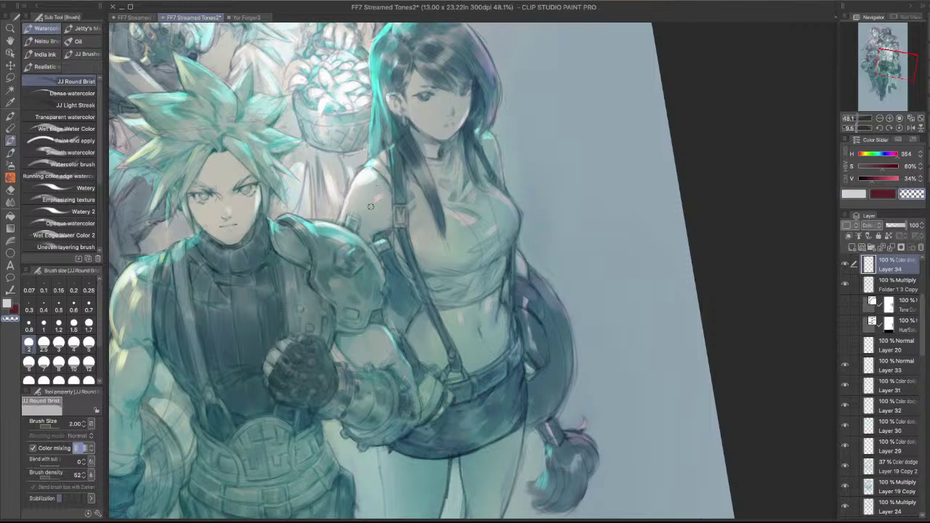
{"action": "key", "text": "c"}
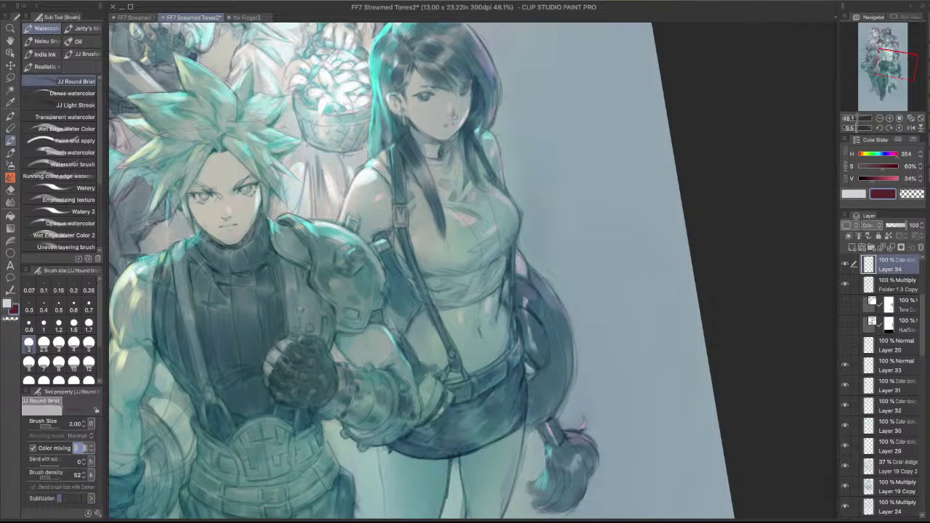
- Try a small pink highlight on the dark-haired woman's nose with the Turnip pen at size 1.2, undoing unwanted strokes
{"action": "scroll", "coordinate": [474, 138], "scroll_direction": "up", "scroll_amount": 2}
{"action": "left_click_drag", "start_coordinate": [474, 135], "coordinate": [480, 276]}
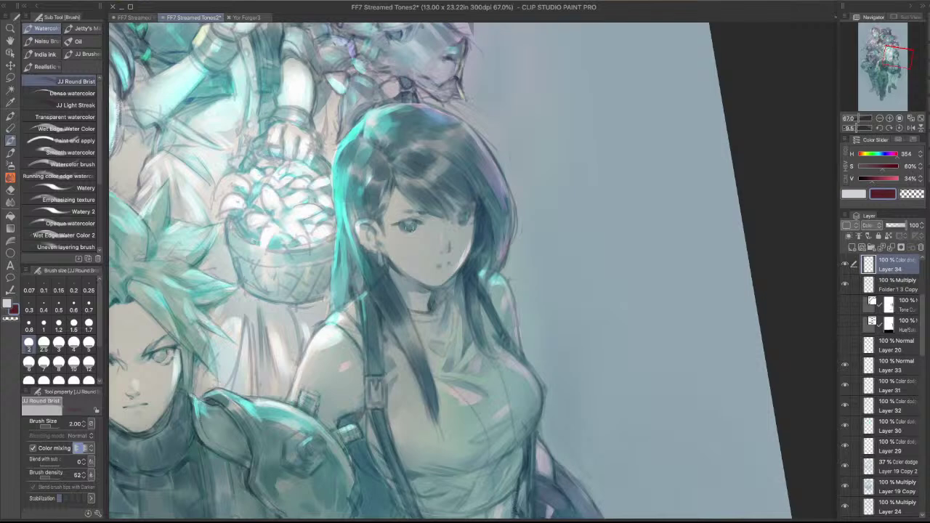
{"action": "key", "text": "p"}
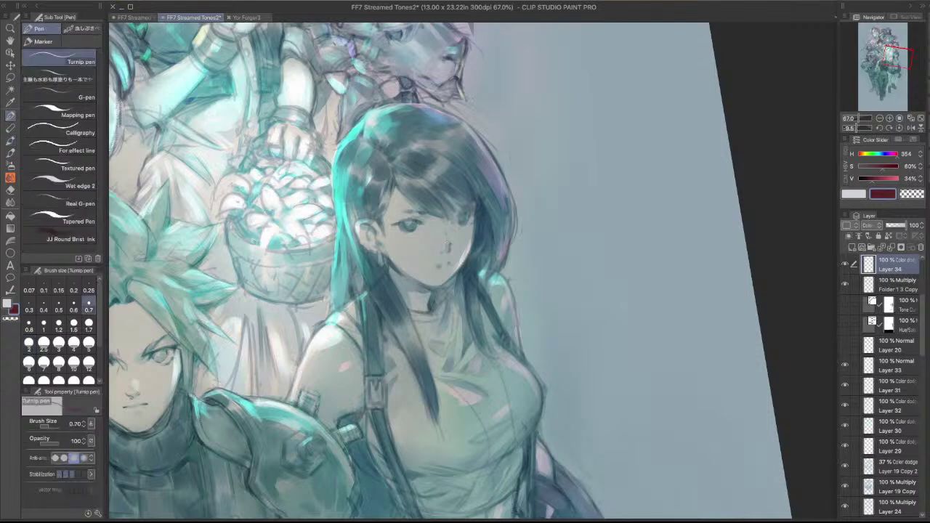
{"action": "key", "text": "bracketright"}
{"action": "key", "text": "bracketright"}
{"action": "key", "text": "bracketright"}
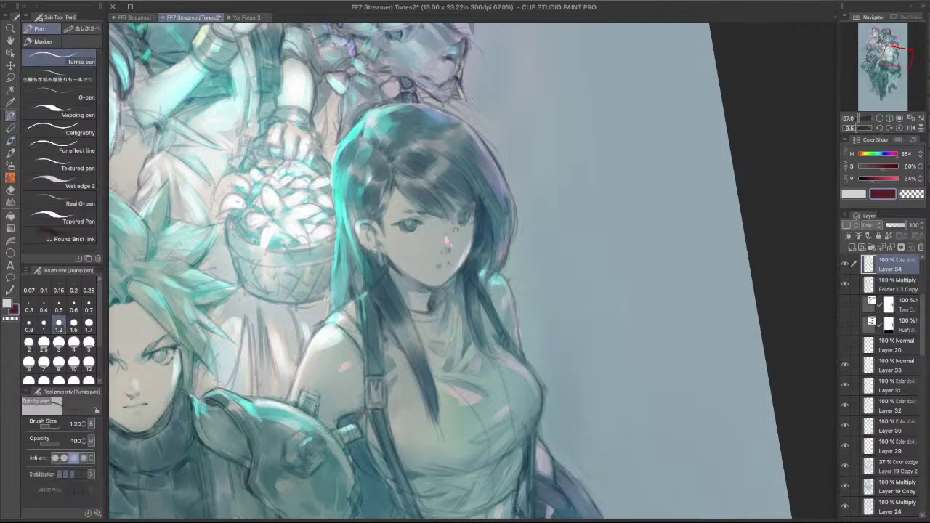
{"action": "left_click_drag", "start_coordinate": [446, 239], "coordinate": [450, 247]}
{"action": "key", "text": "super+z"}
{"action": "key", "text": "super+z"}
{"action": "key", "text": "super+z"}
{"action": "key", "text": "super+z"}
- Paint pink light on the woman's nose and the far side of her face, using JJ Round Brist Ink at size 6
{"action": "mouse_move", "coordinate": [450, 247]}
{"action": "left_mouse_down"}
{"action": "mouse_move", "coordinate": [451, 225]}
{"action": "mouse_move", "coordinate": [447, 250]}
{"action": "mouse_move", "coordinate": [481, 216]}
{"action": "mouse_move", "coordinate": [473, 253]}
{"action": "mouse_move", "coordinate": [478, 222]}
{"action": "left_mouse_up"}
{"action": "key", "text": "comma"}
{"action": "key", "text": "super+z"}
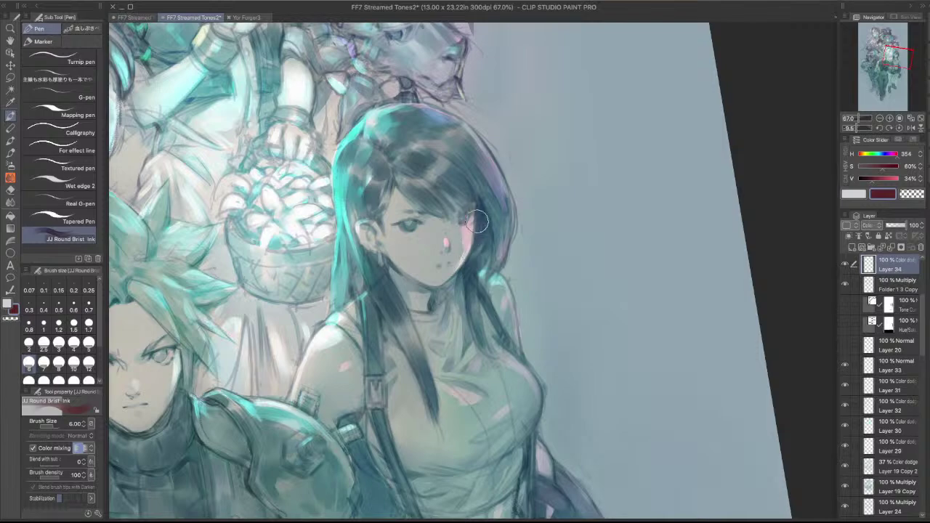
- Paint pink accents on the lion-like creature's ear and mane with the Turnip pen at size 1.2
{"action": "scroll", "coordinate": [550, 156], "scroll_direction": "down", "scroll_amount": 5}
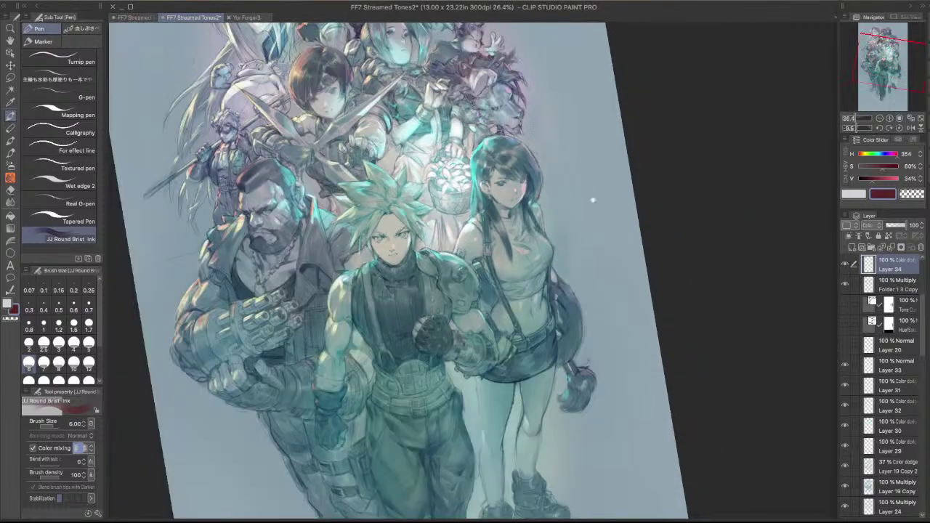
{"action": "scroll", "coordinate": [560, 186], "scroll_direction": "up", "scroll_amount": 2}
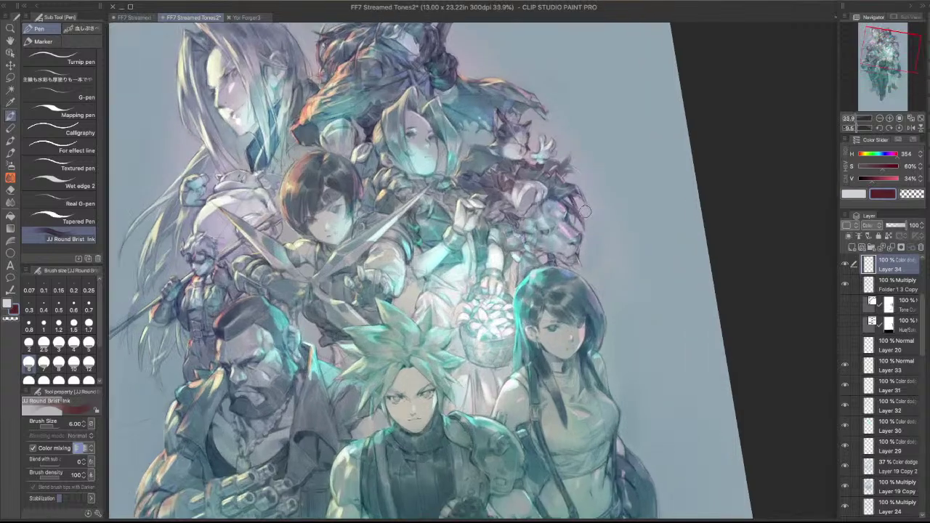
{"action": "key", "text": "period"}
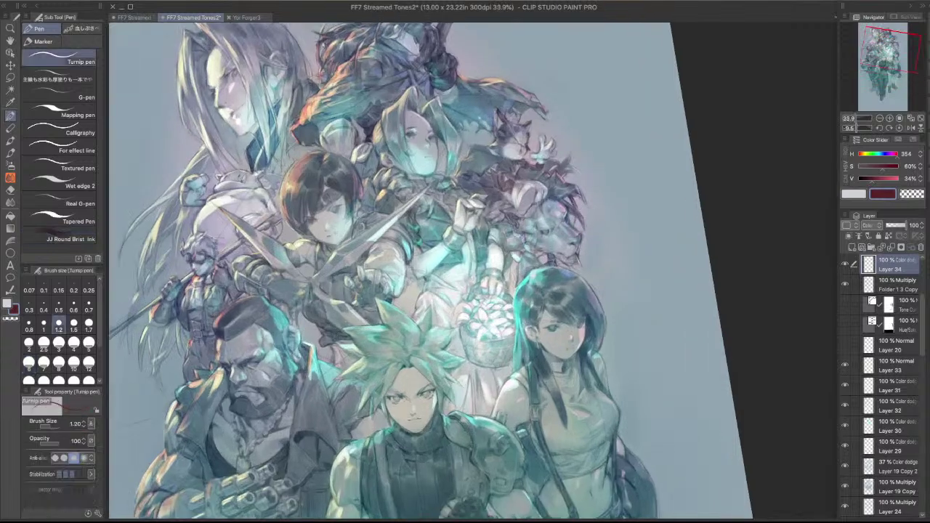
{"action": "scroll", "coordinate": [574, 162], "scroll_direction": "up", "scroll_amount": 3}
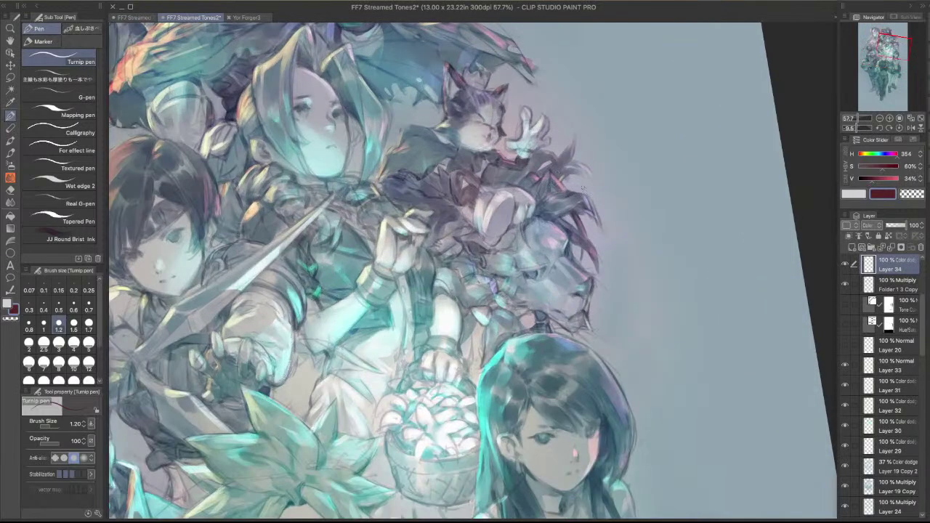
{"action": "left_click_drag", "start_coordinate": [554, 198], "coordinate": [577, 200]}
- Examine the balance of the pink accents across the group, particularly the upper figures, at different zooms and canvas rotations
{"action": "scroll", "coordinate": [516, 158], "scroll_direction": "down", "scroll_amount": 2}
{"action": "scroll", "coordinate": [515, 154], "scroll_direction": "down", "scroll_amount": 2}
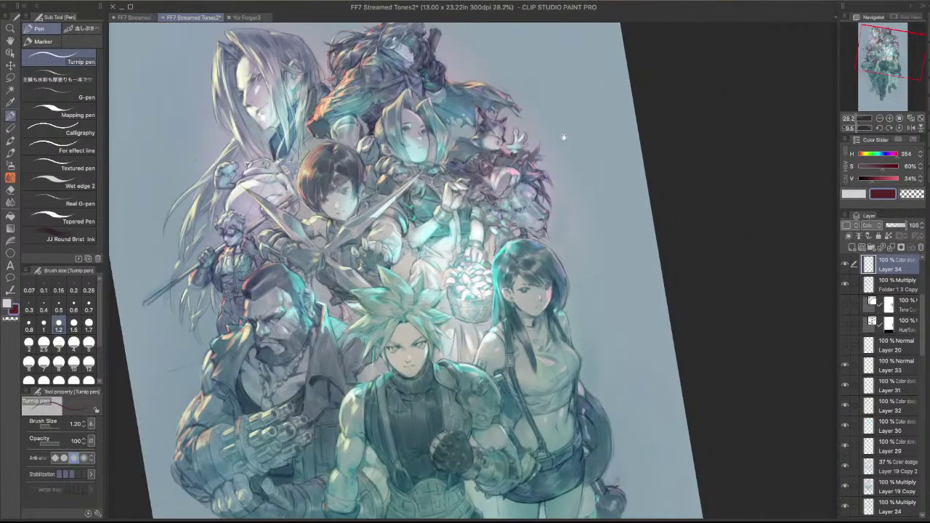
{"action": "left_click_drag", "start_coordinate": [564, 137], "coordinate": [617, 196]}
{"action": "scroll", "coordinate": [564, 136], "scroll_direction": "up", "scroll_amount": 1}
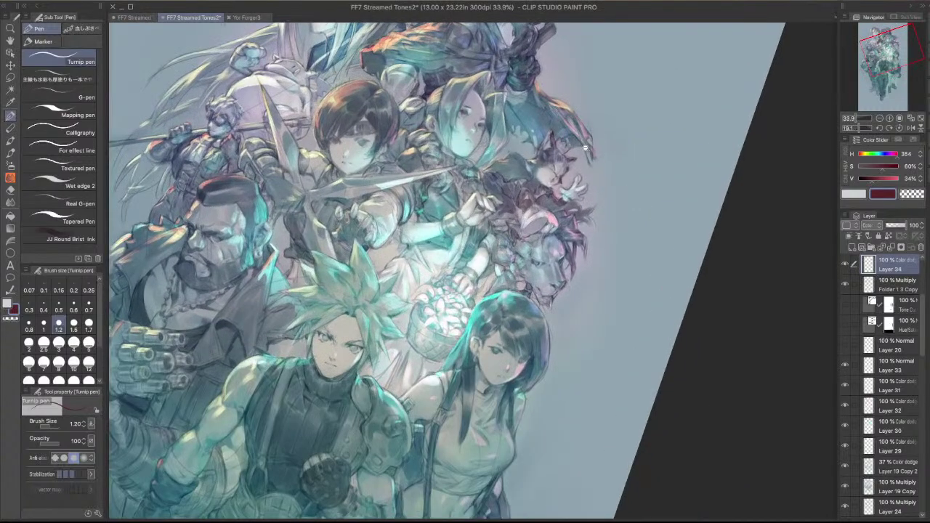
{"action": "left_click_drag", "start_coordinate": [603, 161], "coordinate": [535, 111]}
{"action": "scroll", "coordinate": [552, 119], "scroll_direction": "down", "scroll_amount": 1}
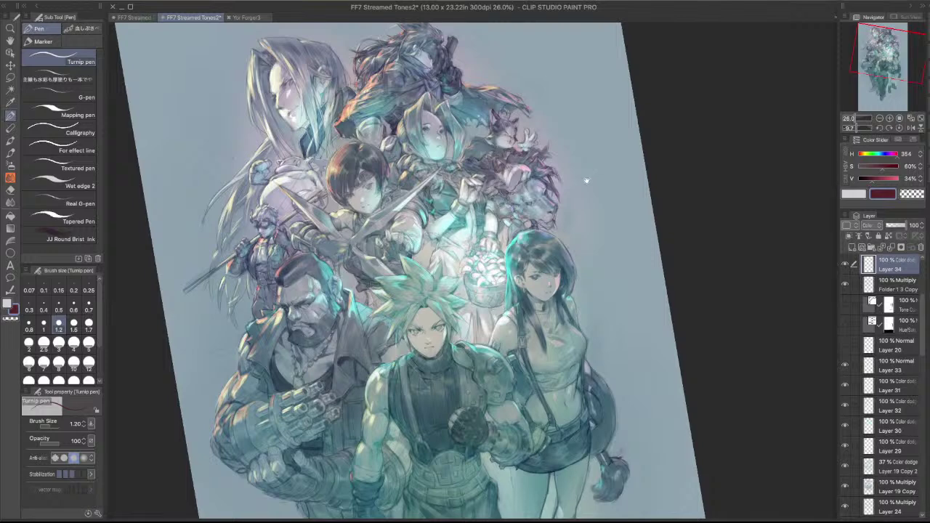
{"action": "scroll", "coordinate": [513, 156], "scroll_direction": "up", "scroll_amount": 3}
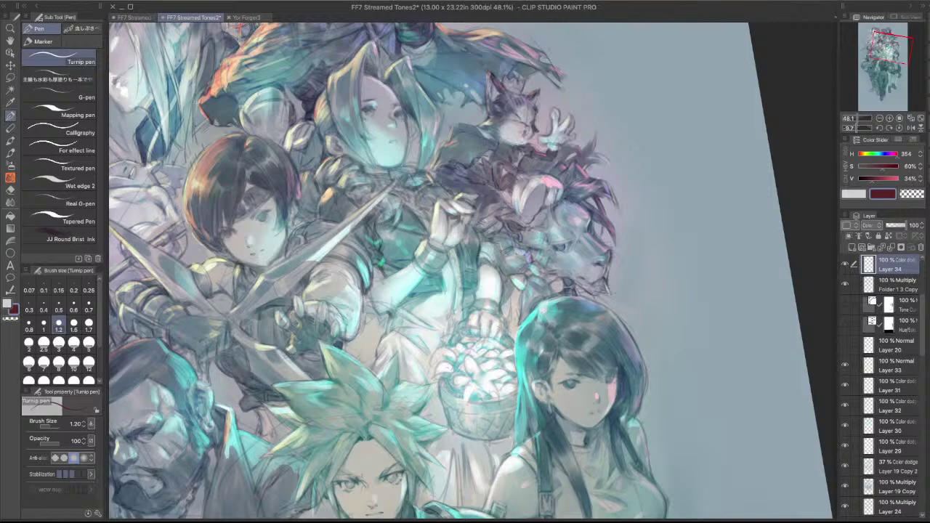
{"action": "left_click_drag", "start_coordinate": [497, 148], "coordinate": [528, 179]}
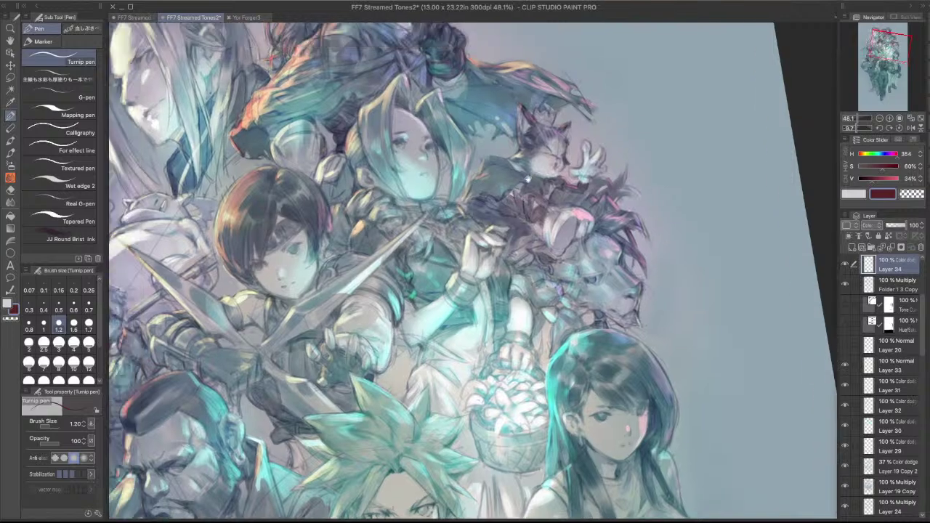
{"action": "left_click_drag", "start_coordinate": [619, 175], "coordinate": [474, 118]}
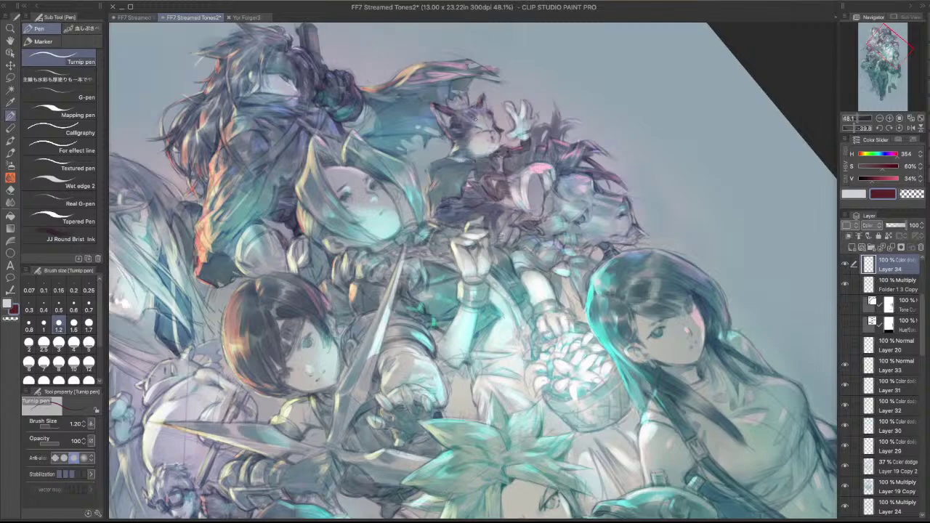
- Paint pink accents along the cat's cape with the Turnip pen at size 1.5 on Layer 34
{"action": "key", "text": "bracketright"}
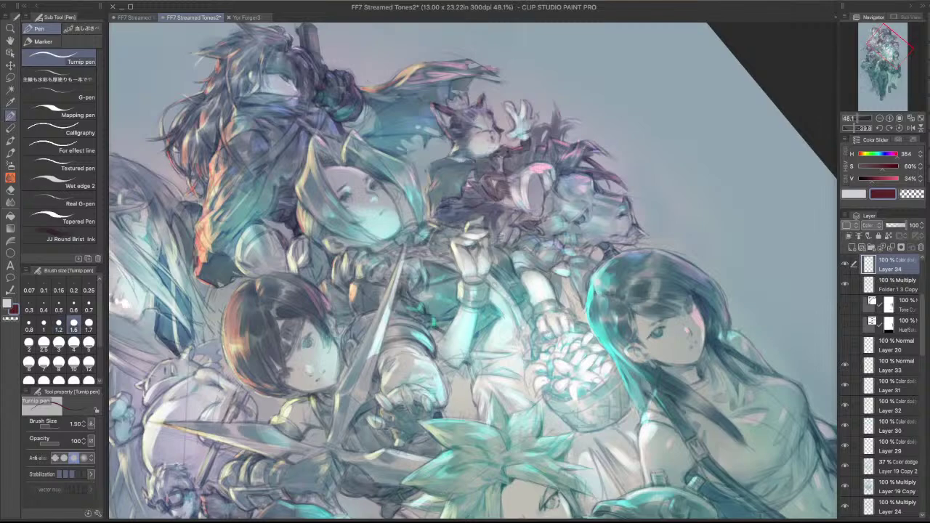
{"action": "scroll", "coordinate": [465, 213], "scroll_direction": "up", "scroll_amount": 3}
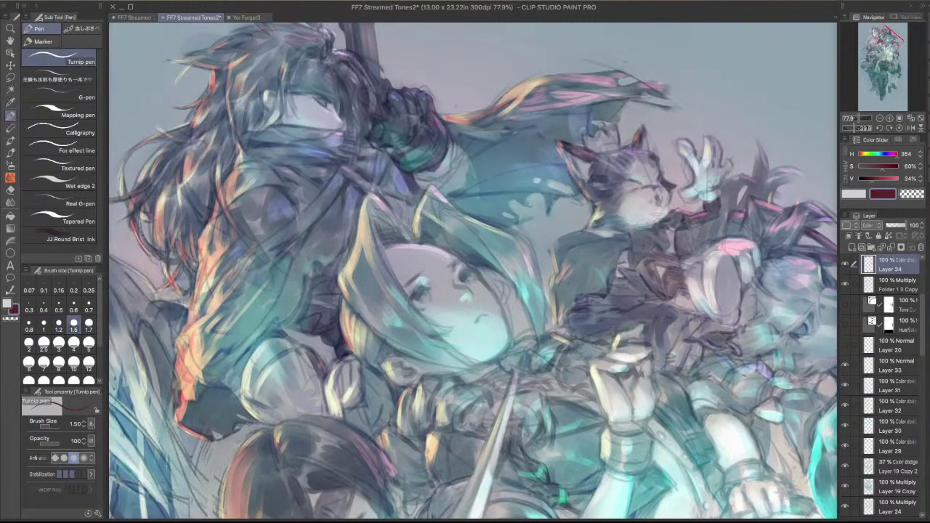
{"action": "left_click_drag", "start_coordinate": [555, 245], "coordinate": [580, 237]}
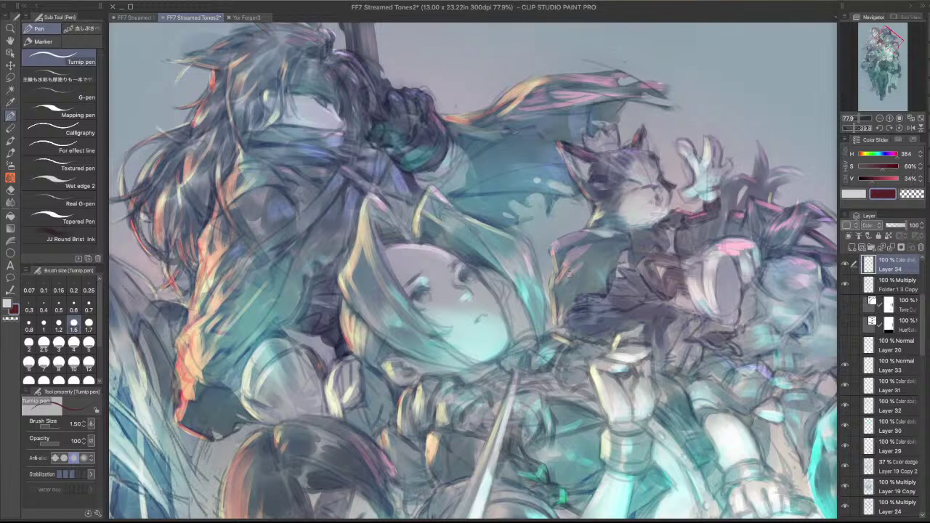
{"action": "scroll", "coordinate": [580, 232], "scroll_direction": "down", "scroll_amount": 3}
{"action": "left_click_drag", "start_coordinate": [683, 429], "coordinate": [609, 368]}
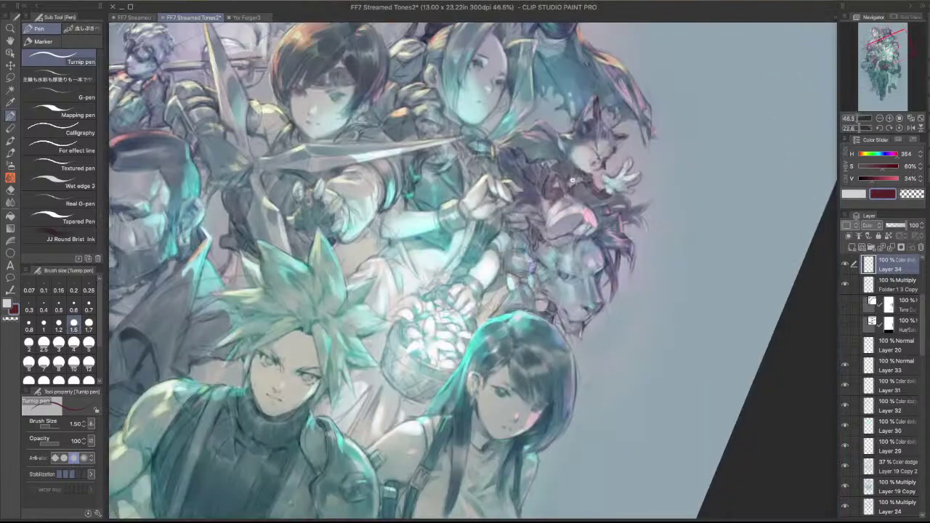
{"action": "left_click_drag", "start_coordinate": [572, 180], "coordinate": [561, 161]}
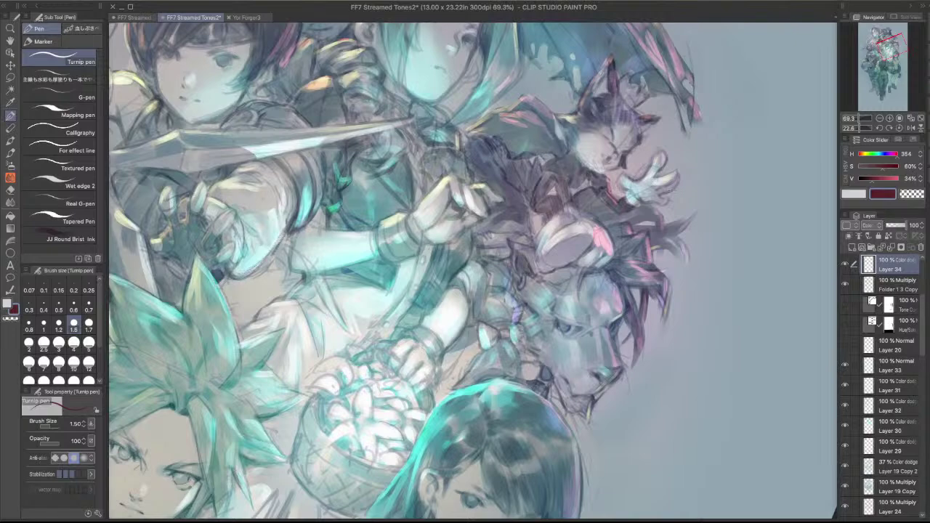
{"action": "left_click_drag", "start_coordinate": [586, 314], "coordinate": [576, 258]}
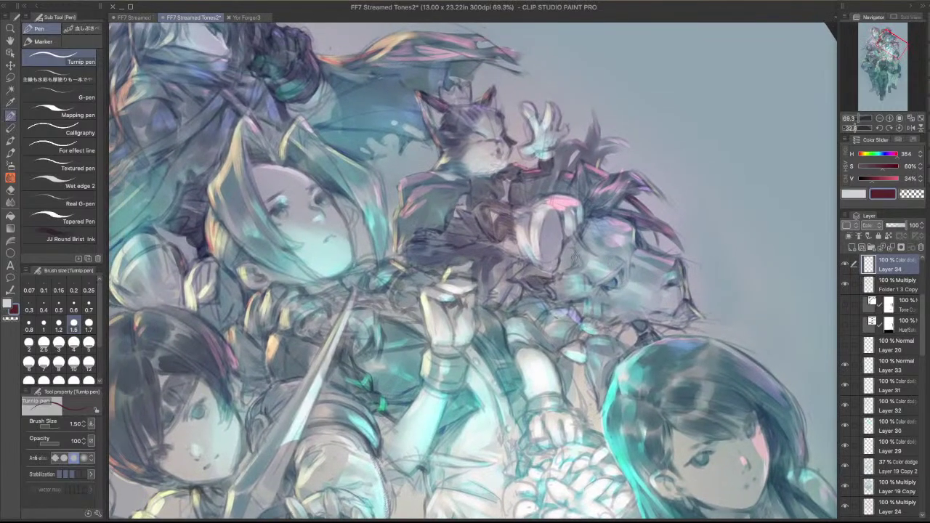
- Smooth the dark fur shading below the cat's cape on Layer 24 with the Blend tool at size 4
{"action": "left_click", "coordinate": [458, 250], "text": "ctrl+shift"}
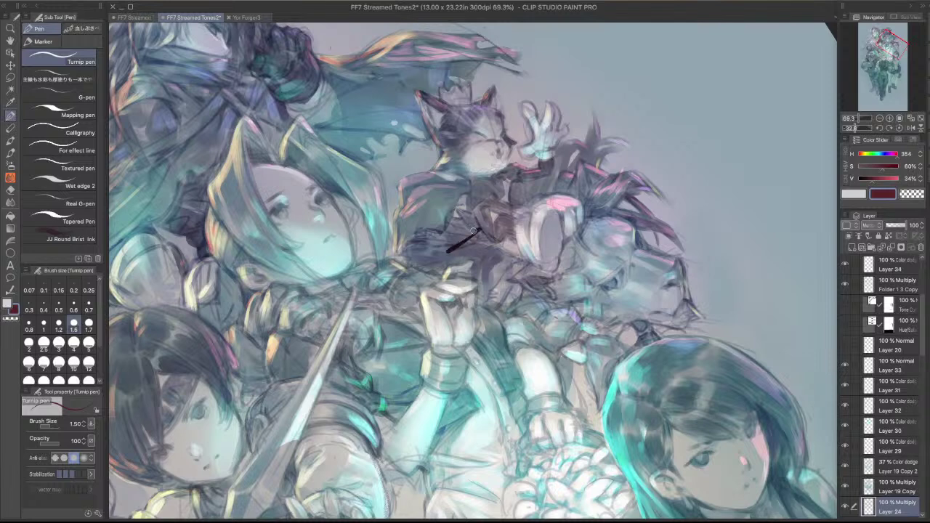
{"action": "key", "text": "j"}
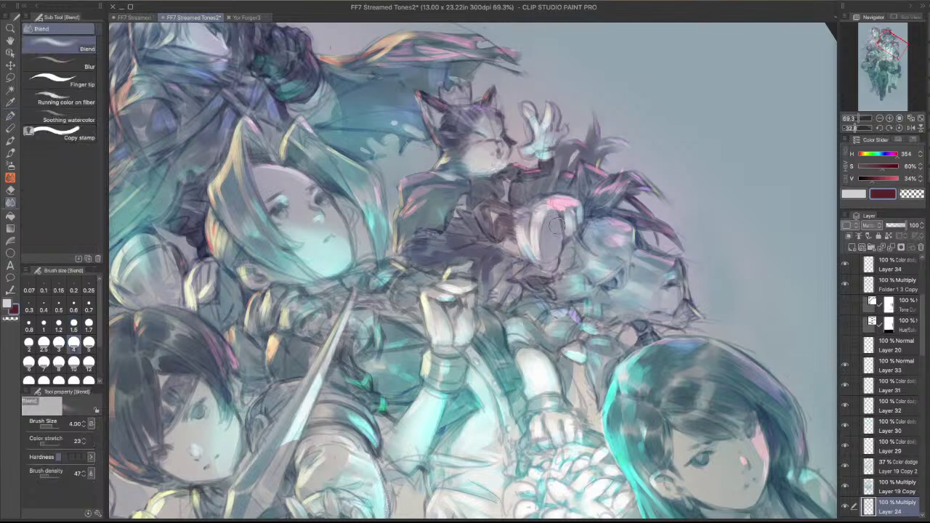
{"action": "left_click", "coordinate": [476, 246], "text": "ctrl+shift"}
{"action": "left_click", "coordinate": [476, 246], "text": "ctrl+shift"}
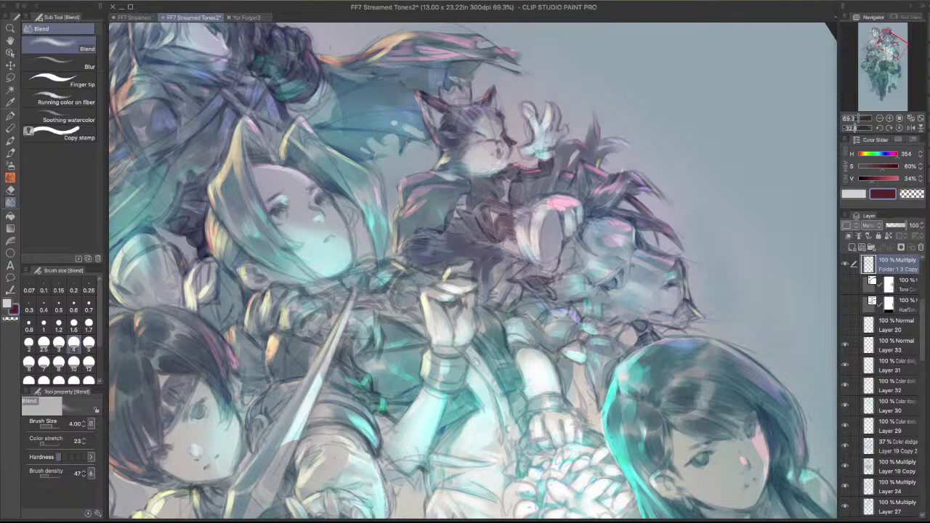
- Try to erase the teal light at the cape's lower edge on Layer 19 Copy 2 with the Hard and Vector erasers
{"action": "left_click_drag", "start_coordinate": [575, 186], "coordinate": [604, 259]}
{"action": "scroll", "coordinate": [624, 411], "scroll_direction": "down", "scroll_amount": 2}
{"action": "scroll", "coordinate": [518, 247], "scroll_direction": "up", "scroll_amount": 5}
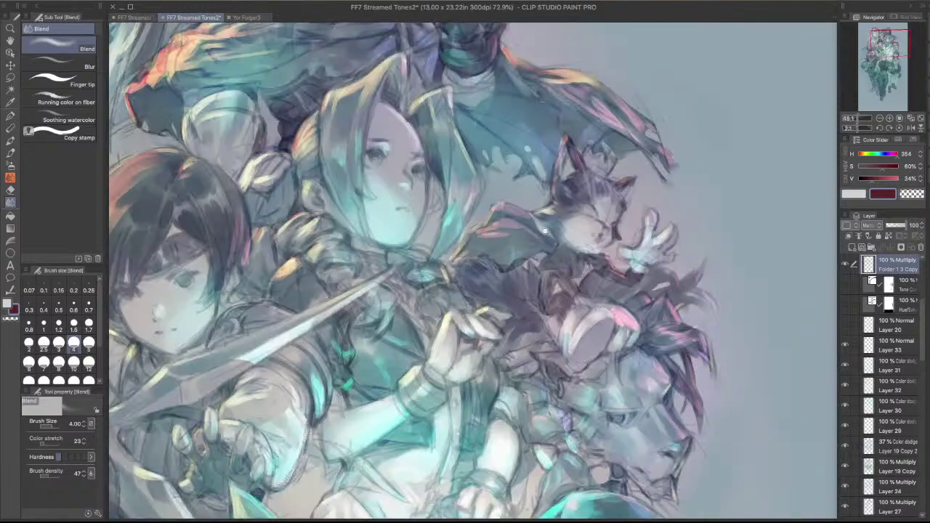
{"action": "left_click", "coordinate": [513, 281], "text": "shift+super"}
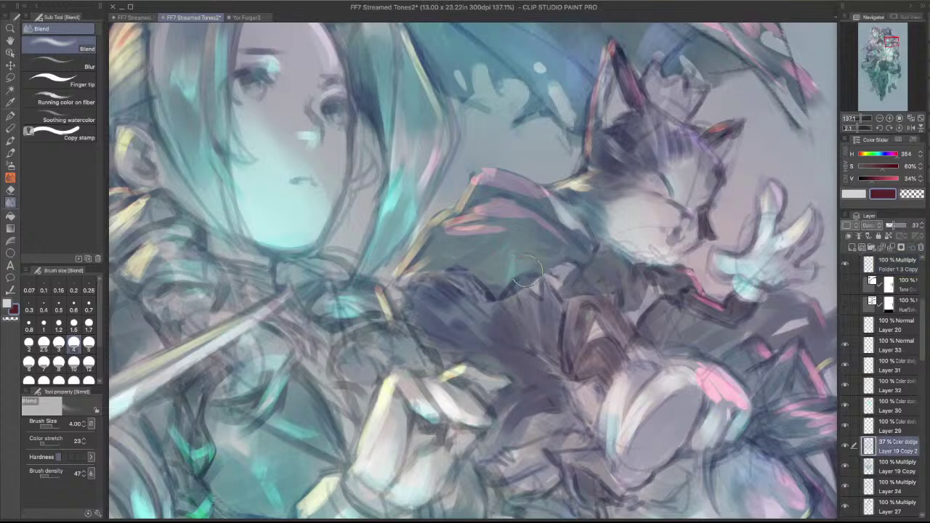
{"action": "key", "text": "e"}
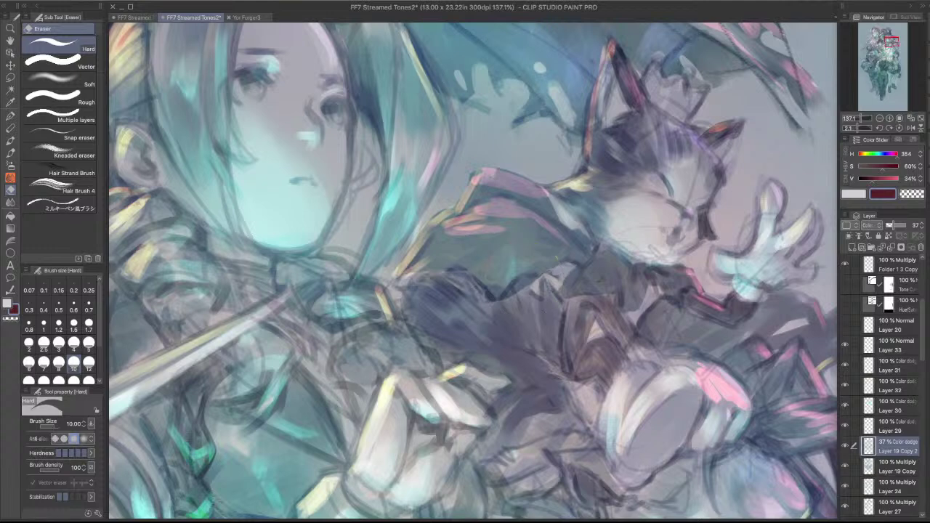
{"action": "key", "text": "e"}
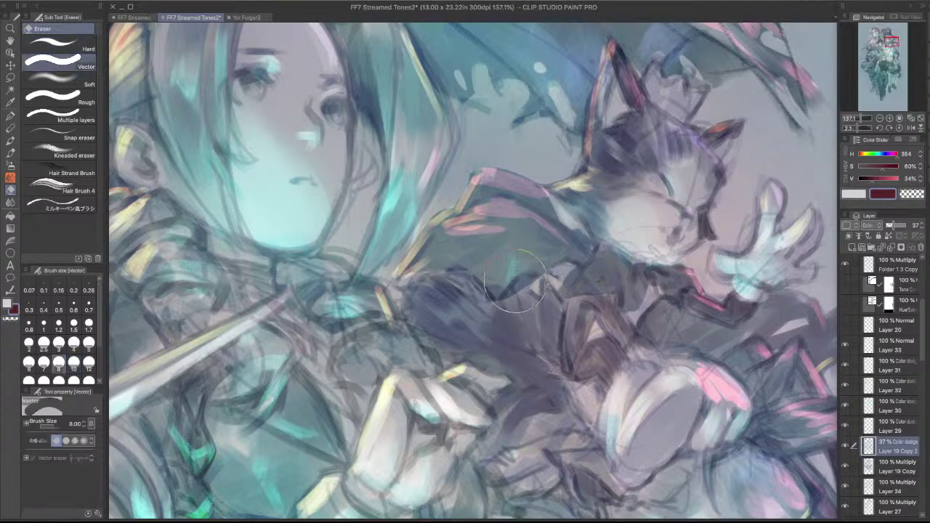
{"action": "key", "text": "p"}
{"action": "key", "text": "x"}
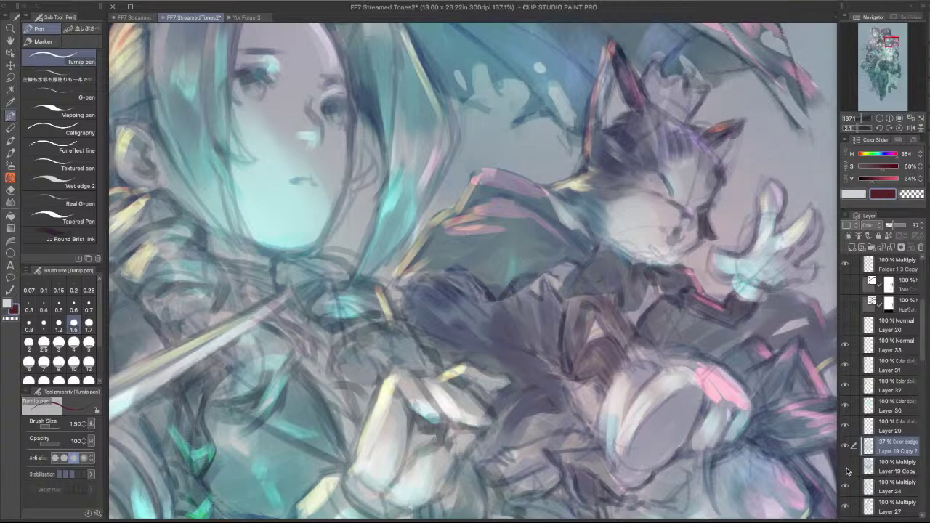
- Toggle the visibility of Layer 19 Copy and Layer 19 Copy 2 to examine their effect on the cat and its cape
{"action": "left_click", "coordinate": [847, 470]}
{"action": "left_click", "coordinate": [847, 470]}
{"action": "left_click", "coordinate": [851, 449]}
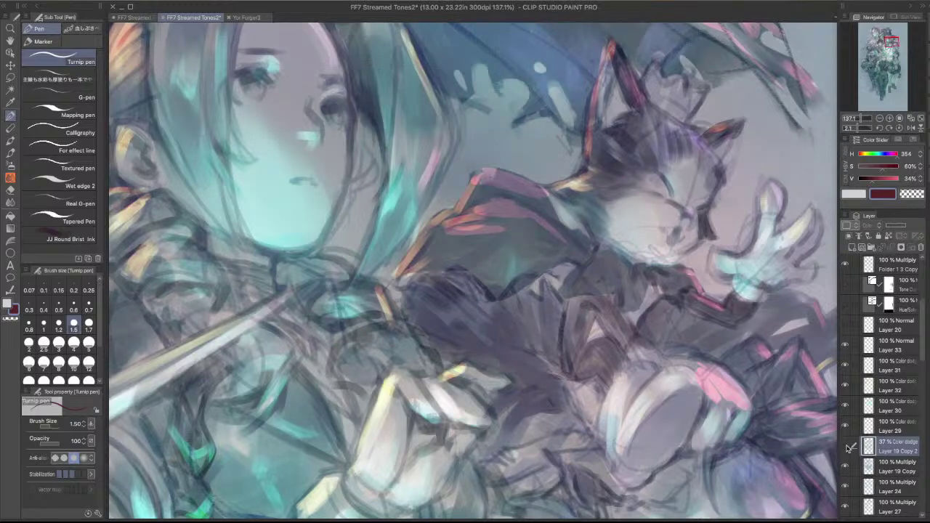
{"action": "left_click", "coordinate": [846, 447]}
{"action": "scroll", "coordinate": [920, 363], "scroll_direction": "down", "scroll_amount": 5}
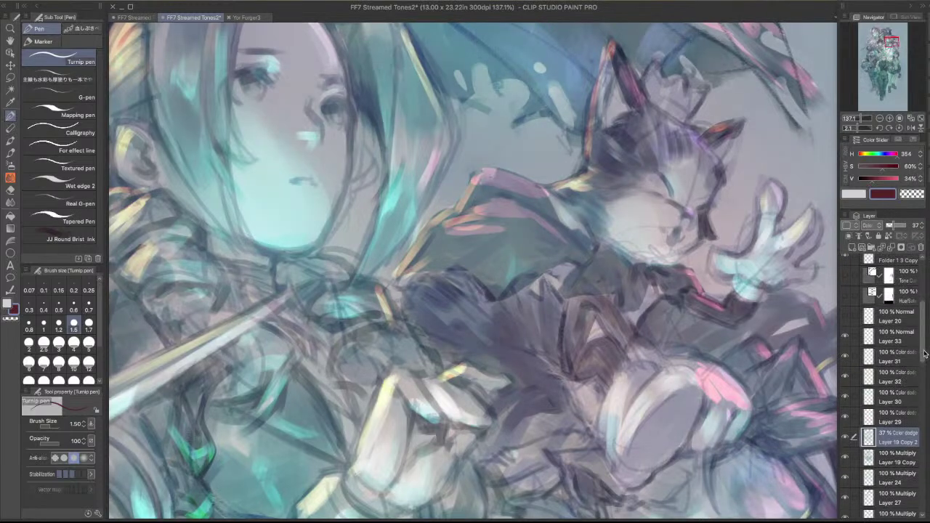
{"action": "left_click", "coordinate": [845, 431]}
{"action": "left_click", "coordinate": [845, 432]}
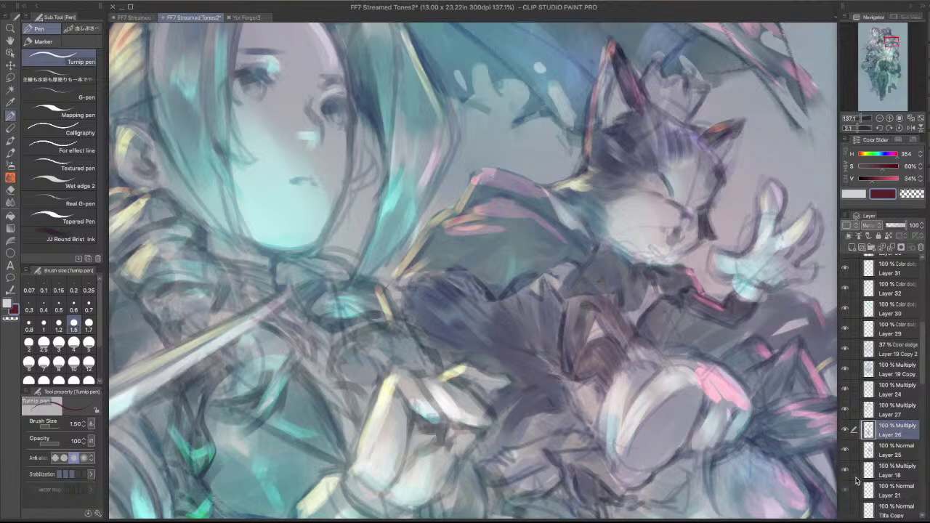
- Hide and restore Multiply layers 26, 27 and 24 to find which holds the dark fur shading, and make Layer 24 active
{"action": "left_click", "coordinate": [845, 429]}
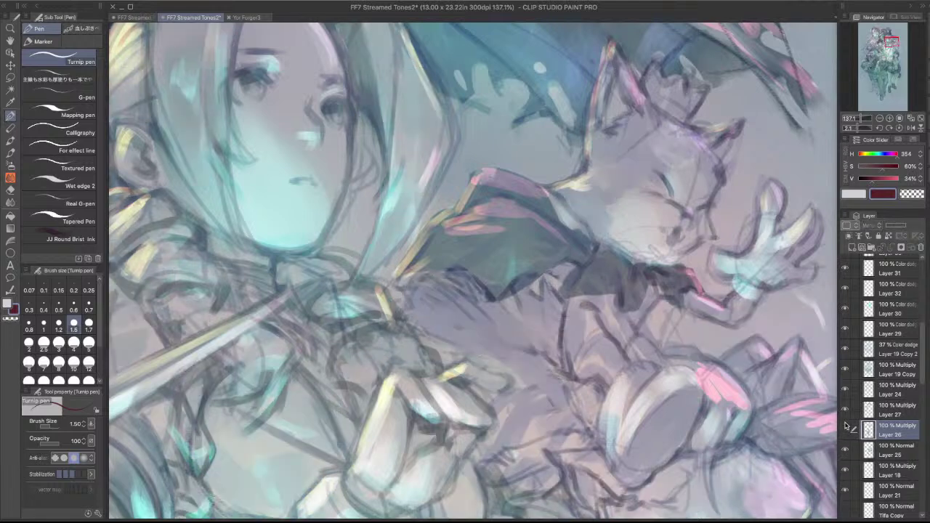
{"action": "left_click", "coordinate": [845, 410]}
{"action": "left_click", "coordinate": [844, 390]}
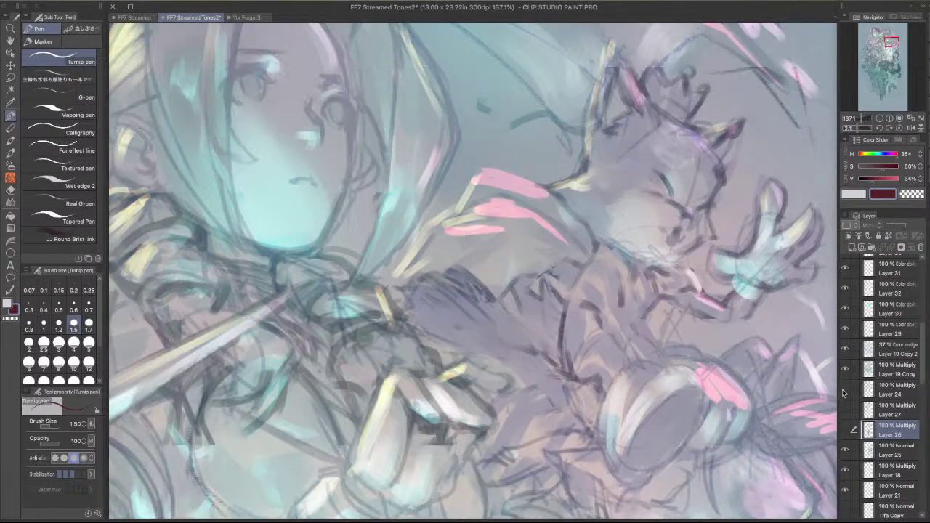
{"action": "left_click", "coordinate": [843, 390]}
{"action": "left_click", "coordinate": [872, 391]}
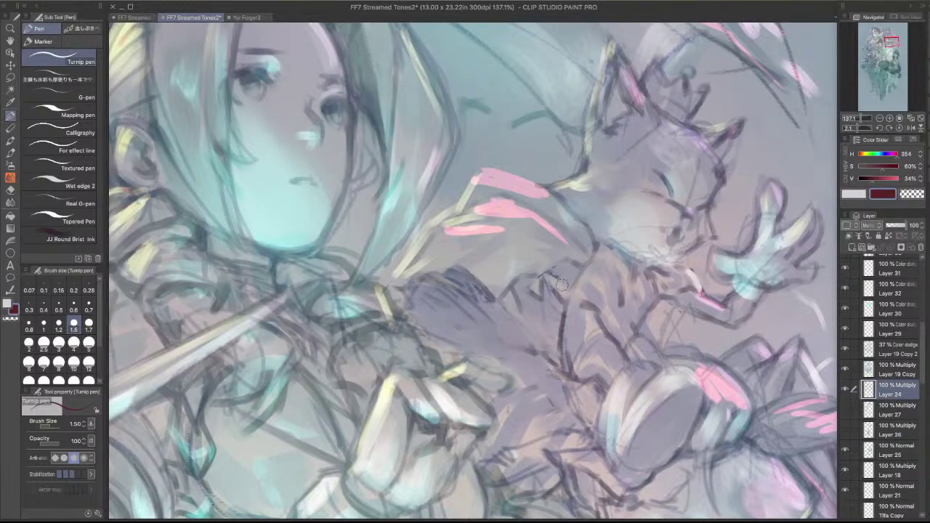
{"action": "left_click", "coordinate": [845, 410]}
{"action": "left_click", "coordinate": [845, 428]}
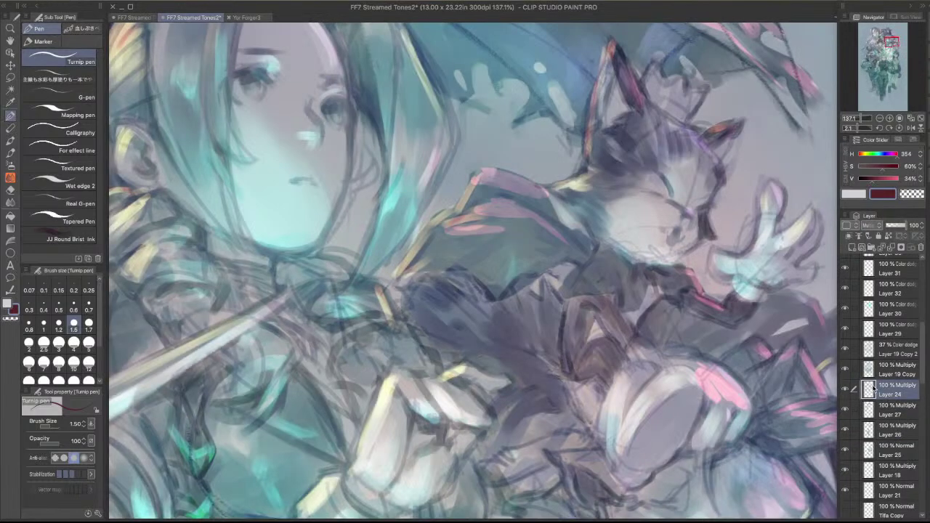
- Clean up the dark shading beneath the cat's cape on Layer 24 using the Turnip pen with transparent color at size 1.5
{"action": "scroll", "coordinate": [664, 344], "scroll_direction": "down", "scroll_amount": 2}
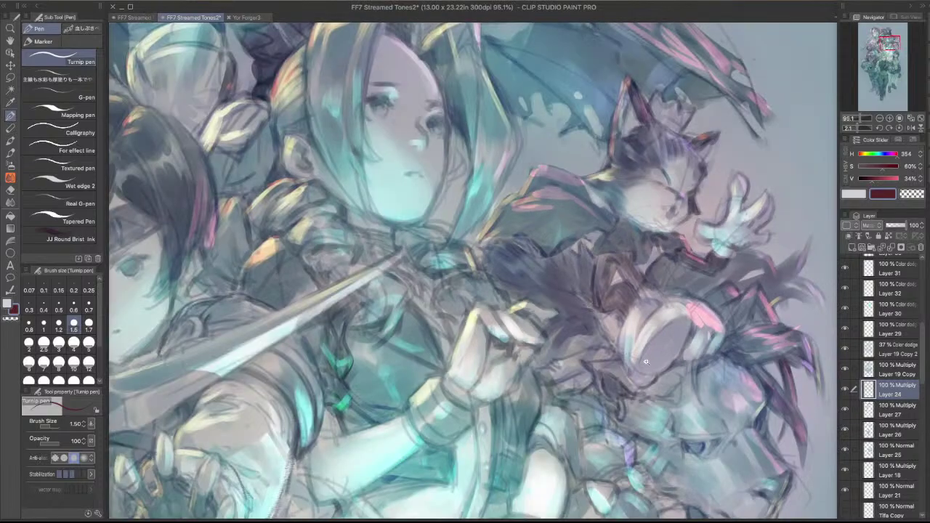
{"action": "scroll", "coordinate": [574, 244], "scroll_direction": "up", "scroll_amount": 2}
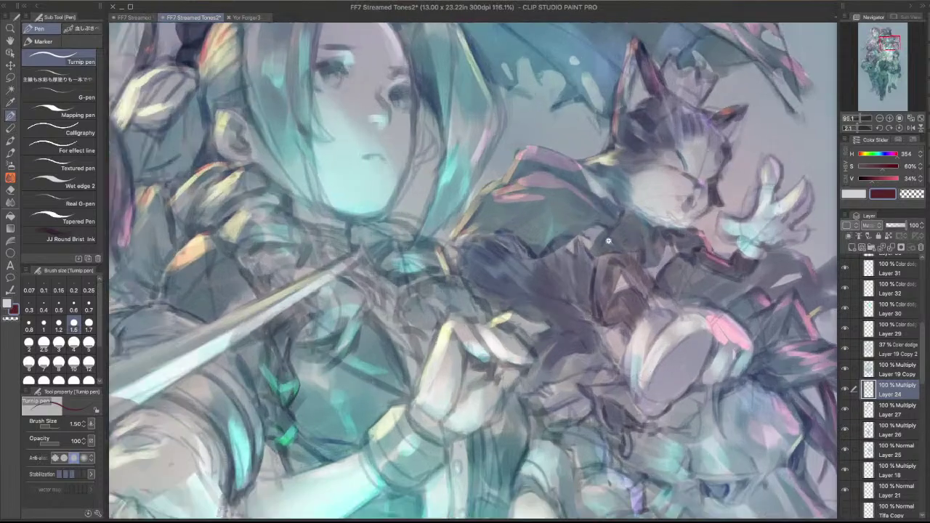
{"action": "key", "text": "c"}
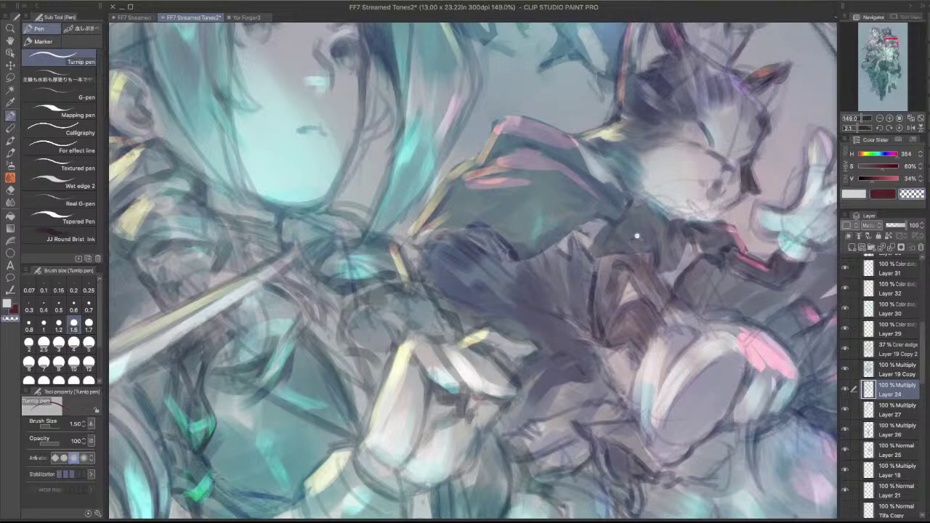
{"action": "scroll", "coordinate": [639, 237], "scroll_direction": "down", "scroll_amount": 3}
{"action": "scroll", "coordinate": [579, 216], "scroll_direction": "up", "scroll_amount": 2}
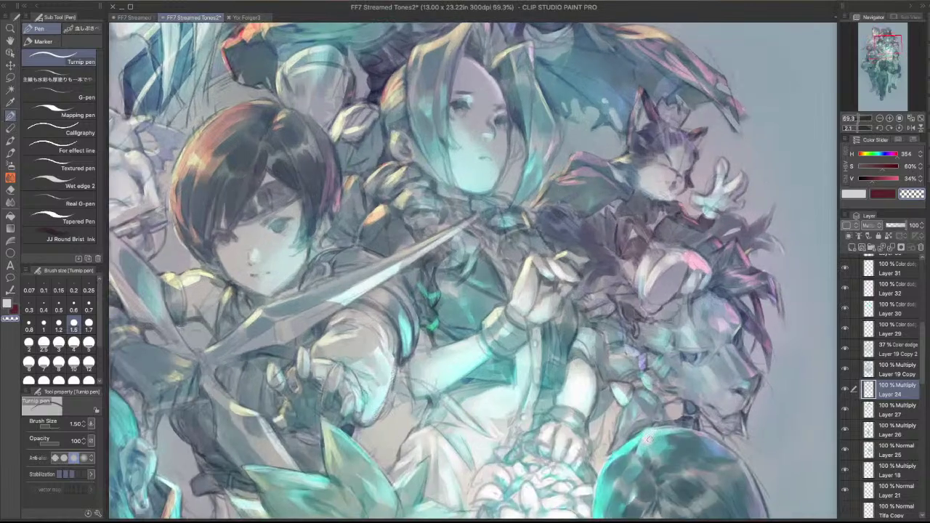
- Compare the group's lighting with Layer 19 Copy 2 and Layer 19 Copy hidden and shown, leaving both visible and Layer 27 active
{"action": "left_click", "coordinate": [598, 207], "text": "shift+super"}
{"action": "left_click", "coordinate": [598, 207], "text": "alt"}
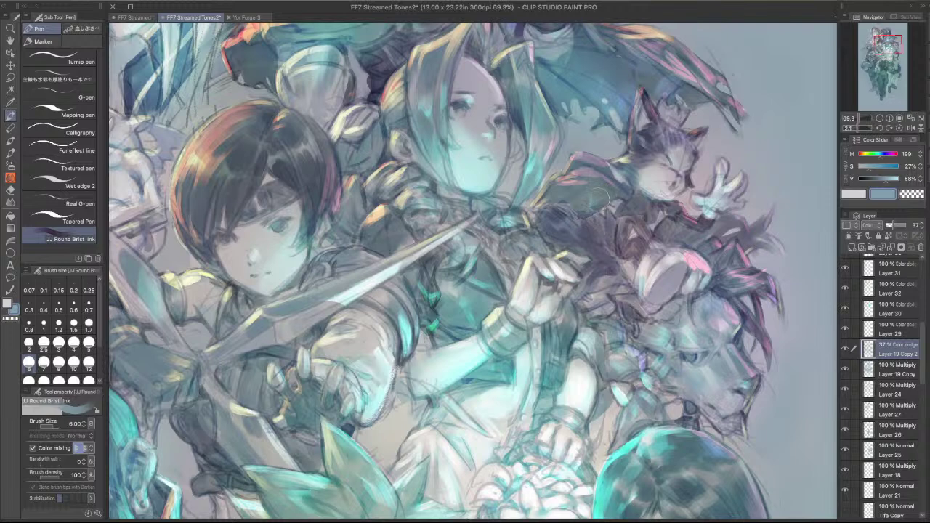
{"action": "left_click", "coordinate": [846, 350]}
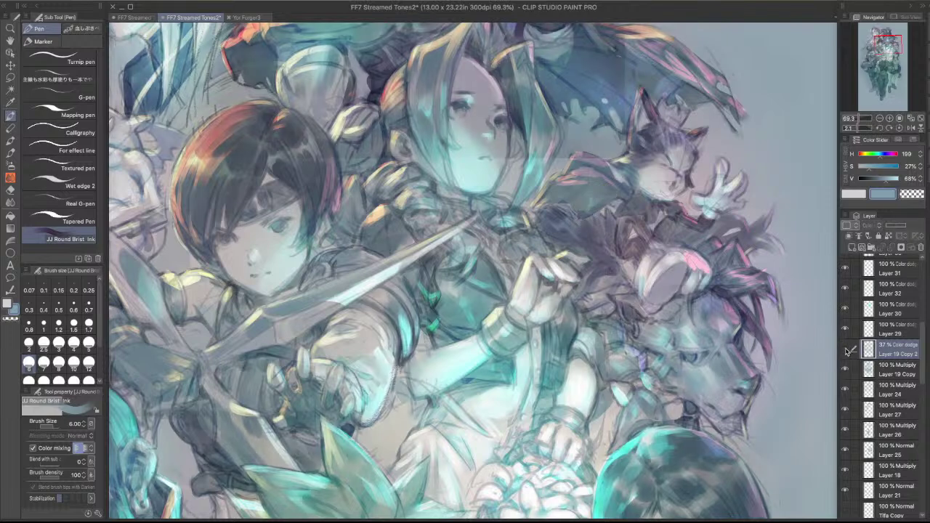
{"action": "left_click", "coordinate": [866, 371]}
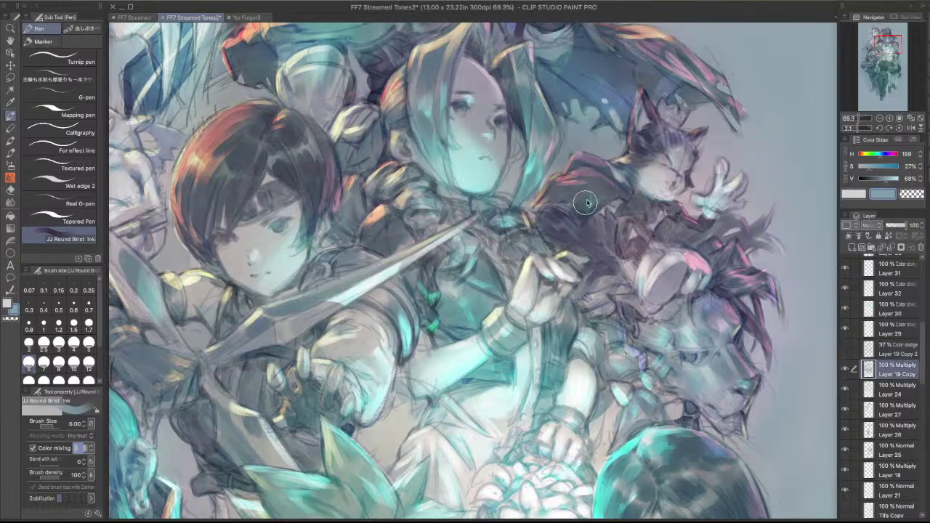
{"action": "left_click", "coordinate": [846, 370]}
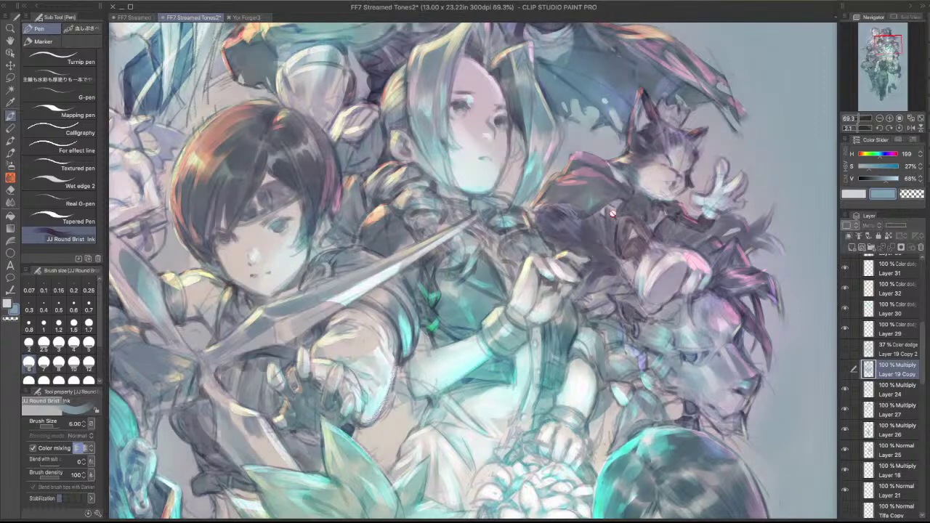
{"action": "left_click", "coordinate": [894, 409]}
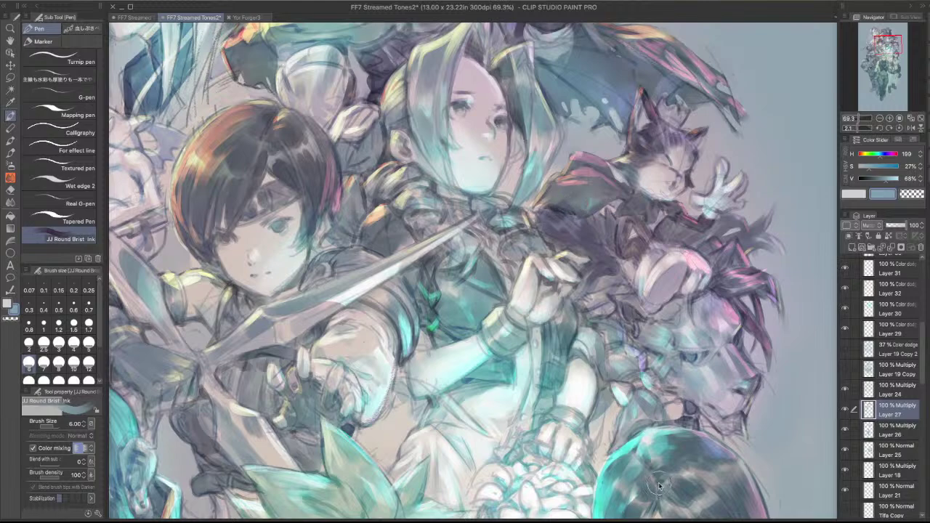
{"action": "scroll", "coordinate": [662, 215], "scroll_direction": "up", "scroll_amount": 2}
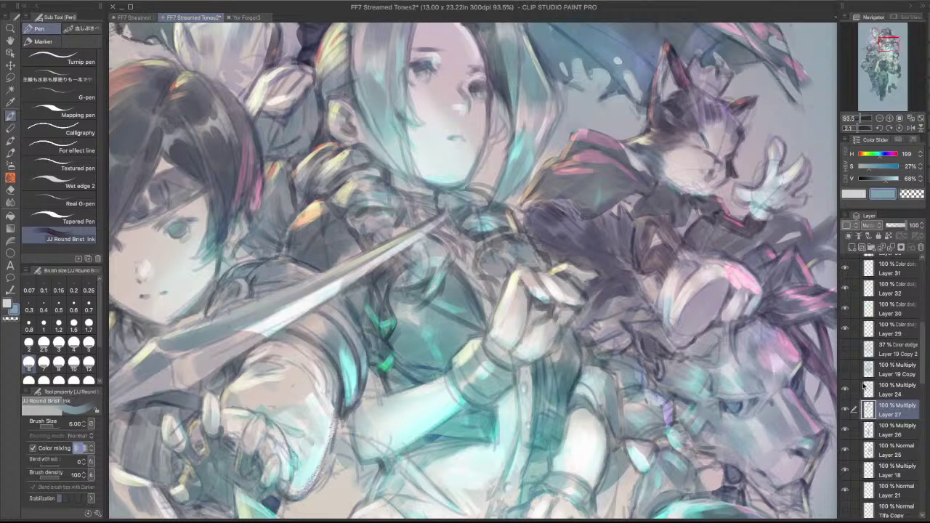
{"action": "scroll", "coordinate": [622, 354], "scroll_direction": "down", "scroll_amount": 1}
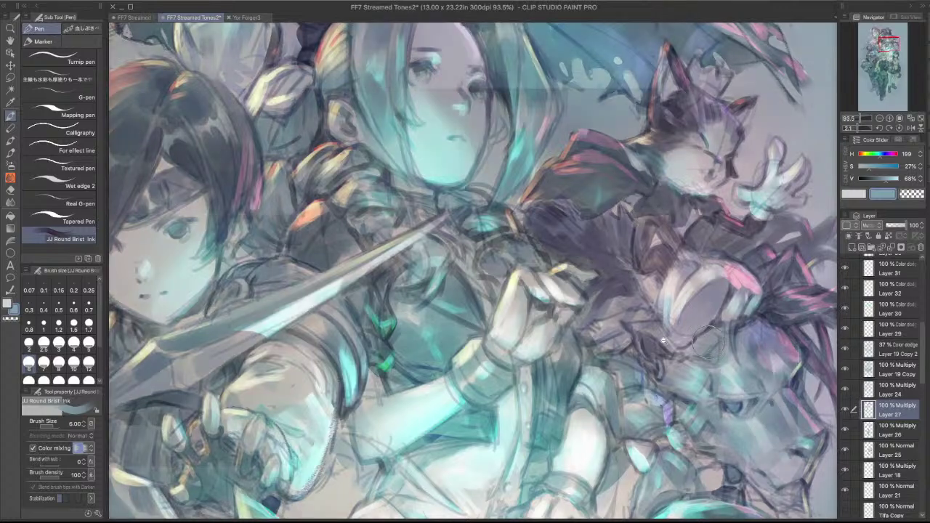
- Soften the bluish-purple accent on the cloaked upper figure's shoulder on Layer 34 with the Blend tool at size 4
{"action": "scroll", "coordinate": [622, 353], "scroll_direction": "down", "scroll_amount": 2}
{"action": "scroll", "coordinate": [622, 353], "scroll_direction": "down", "scroll_amount": 1}
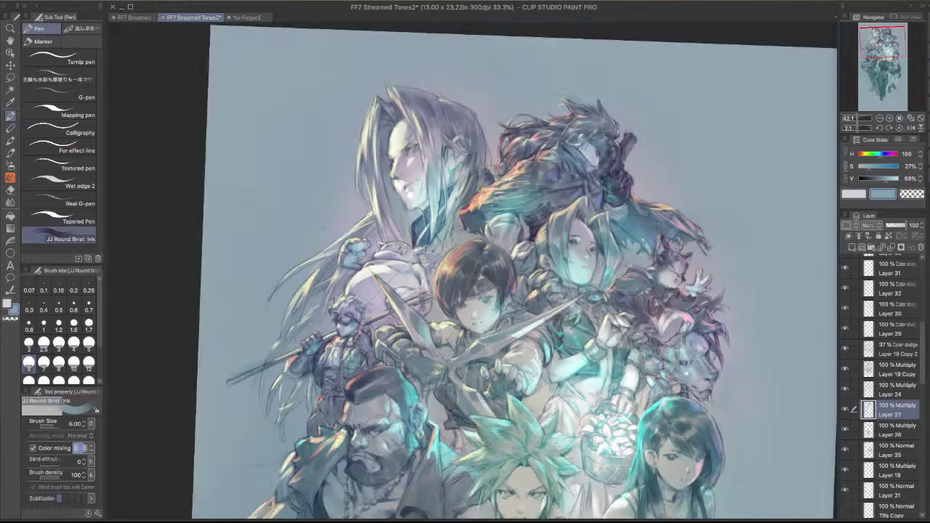
{"action": "scroll", "coordinate": [575, 169], "scroll_direction": "up", "scroll_amount": 4}
{"action": "left_click", "coordinate": [552, 192], "text": "shift+super"}
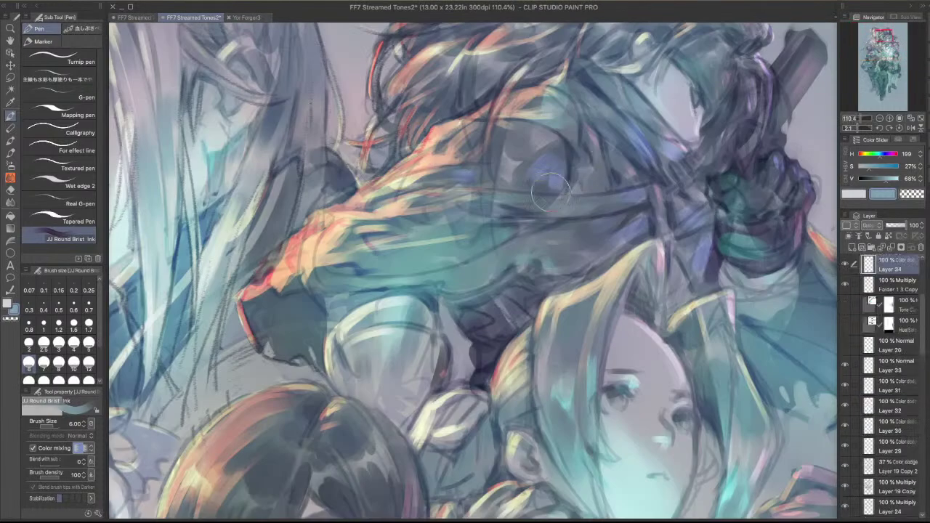
{"action": "key", "text": "j"}
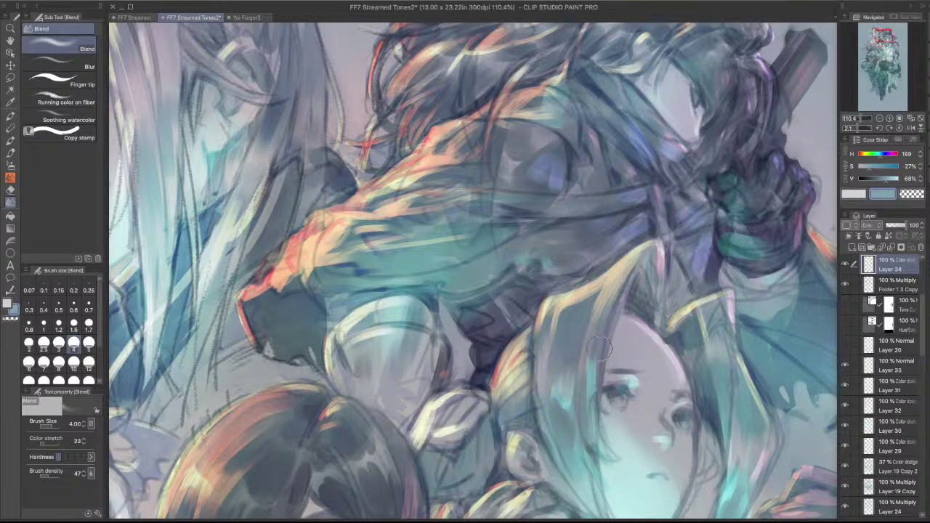
- Paint thin bluish-purple strands (H 242, S 22, V 48) through the back of the long-haired figure's hair with JJ Round Brist at size 0.8
{"action": "left_click_drag", "start_coordinate": [486, 239], "coordinate": [622, 333]}
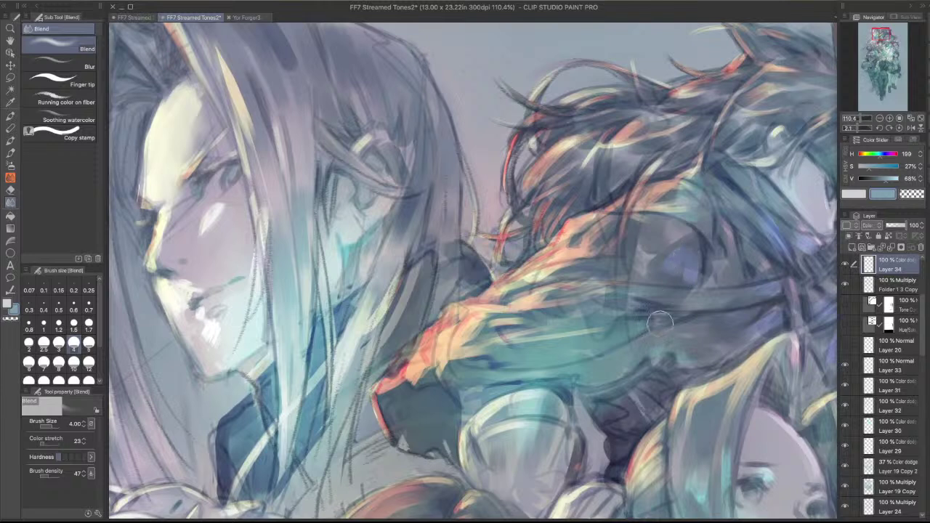
{"action": "key", "text": "p"}
{"action": "mouse_move", "coordinate": [461, 233]}
{"action": "left_mouse_down"}
{"action": "mouse_move", "coordinate": [471, 317]}
{"action": "mouse_move", "coordinate": [502, 363]}
{"action": "left_mouse_up"}
{"action": "key", "text": "b"}
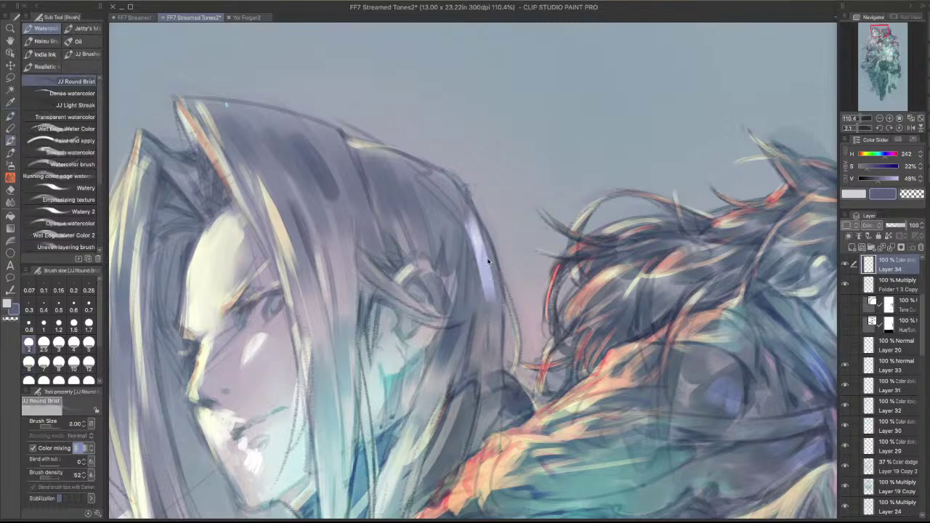
{"action": "key", "text": "bracketleft"}
{"action": "key", "text": "bracketleft"}
{"action": "key", "text": "bracketleft"}
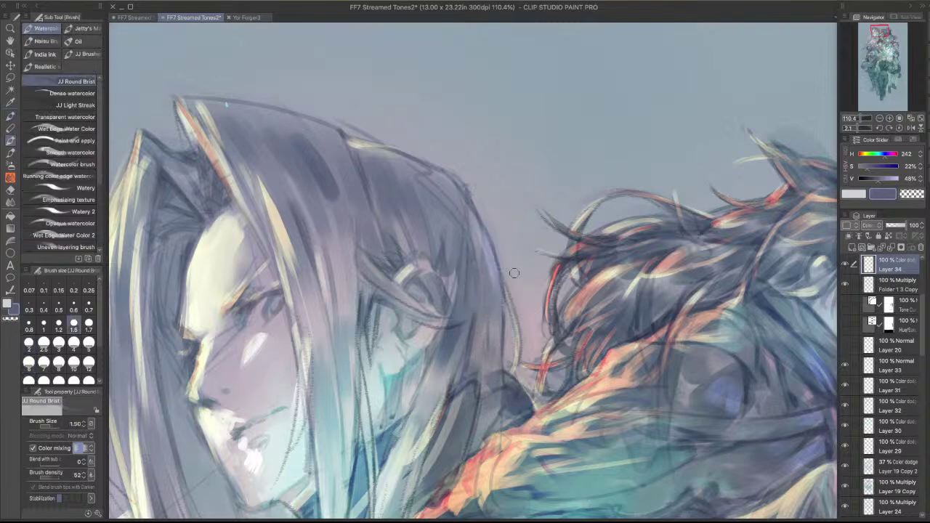
{"action": "key", "text": "bracketleft"}
{"action": "key", "text": "bracketleft"}
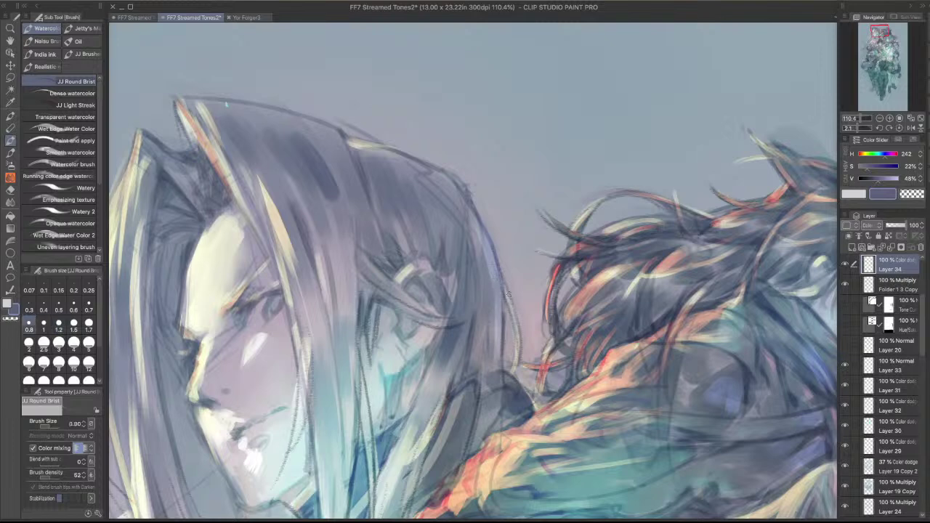
{"action": "left_click_drag", "start_coordinate": [420, 212], "coordinate": [431, 248]}
{"action": "left_click_drag", "start_coordinate": [359, 189], "coordinate": [382, 244]}
{"action": "left_click_drag", "start_coordinate": [351, 211], "coordinate": [356, 245]}
- Paint bluish-purple highlights along the outer back edge of the long-haired figure's hair at size 1, retrying the strokes until they fit
{"action": "key", "text": "]"}
{"action": "key", "text": "]"}
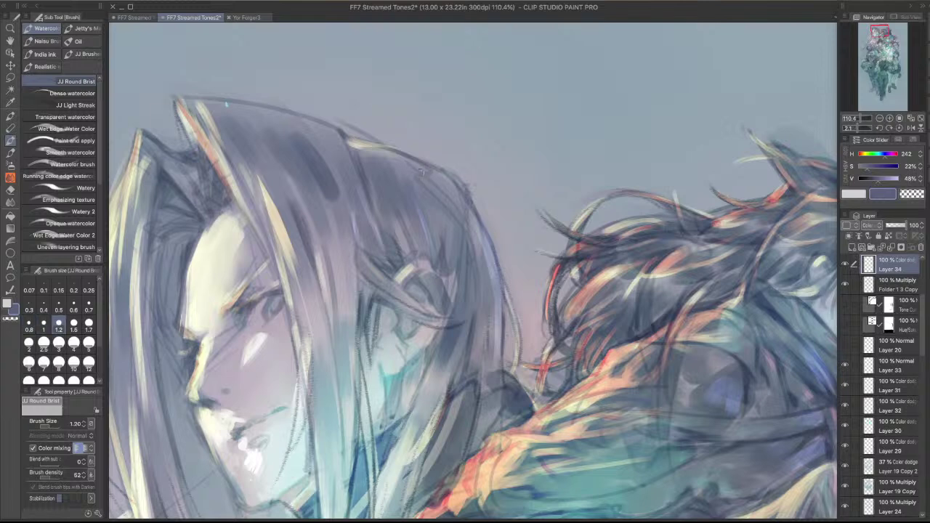
{"action": "left_click_drag", "start_coordinate": [435, 187], "coordinate": [454, 208]}
{"action": "key", "text": "["}
{"action": "key", "text": "["}
{"action": "key", "text": "]"}
{"action": "mouse_move", "coordinate": [414, 159]}
{"action": "left_mouse_down"}
{"action": "mouse_move", "coordinate": [477, 258]}
{"action": "mouse_move", "coordinate": [450, 182]}
{"action": "mouse_move", "coordinate": [466, 241]}
{"action": "left_mouse_up"}
{"action": "key", "text": "super+z"}
{"action": "mouse_move", "coordinate": [466, 198]}
{"action": "left_mouse_down"}
{"action": "mouse_move", "coordinate": [469, 276]}
{"action": "mouse_move", "coordinate": [485, 288]}
{"action": "left_mouse_up"}
{"action": "key", "text": "super+z"}
{"action": "left_click_drag", "start_coordinate": [473, 239], "coordinate": [491, 291]}
{"action": "key", "text": "super+z"}
{"action": "mouse_move", "coordinate": [471, 246]}
{"action": "left_mouse_down"}
{"action": "mouse_move", "coordinate": [488, 308]}
{"action": "mouse_move", "coordinate": [485, 342]}
{"action": "left_mouse_up"}
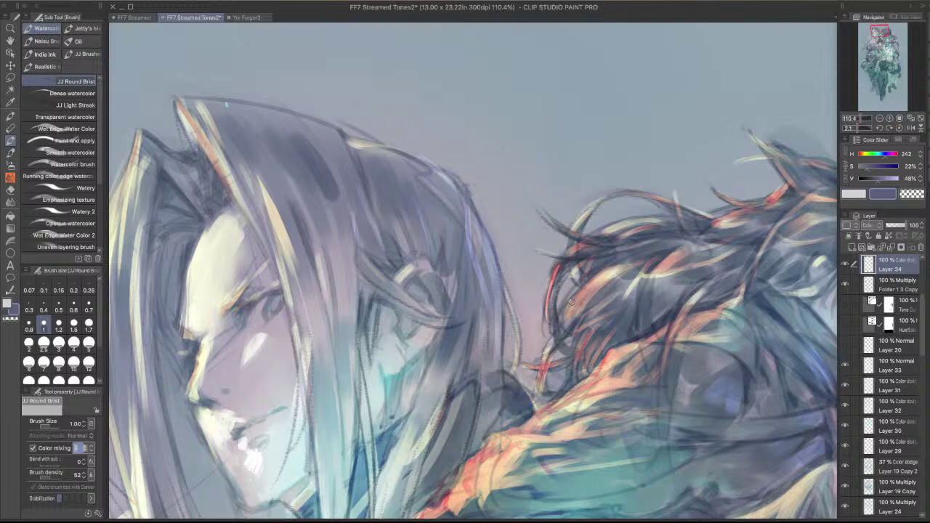
- Mirror the canvas view and extend the bluish strokes down the back contour of the long-haired figure's head on Layer 34
{"action": "left_click", "coordinate": [912, 128]}
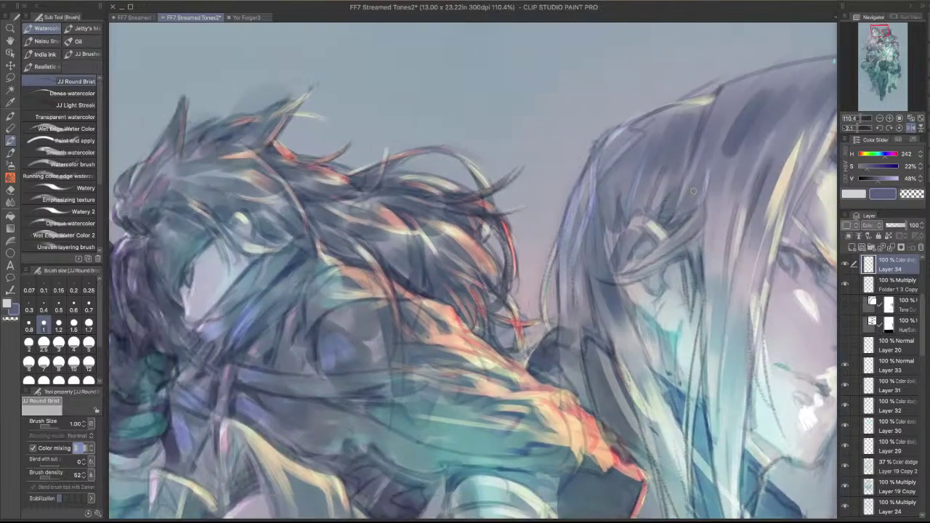
{"action": "left_click_drag", "start_coordinate": [731, 88], "coordinate": [702, 135]}
{"action": "key", "text": "super+z"}
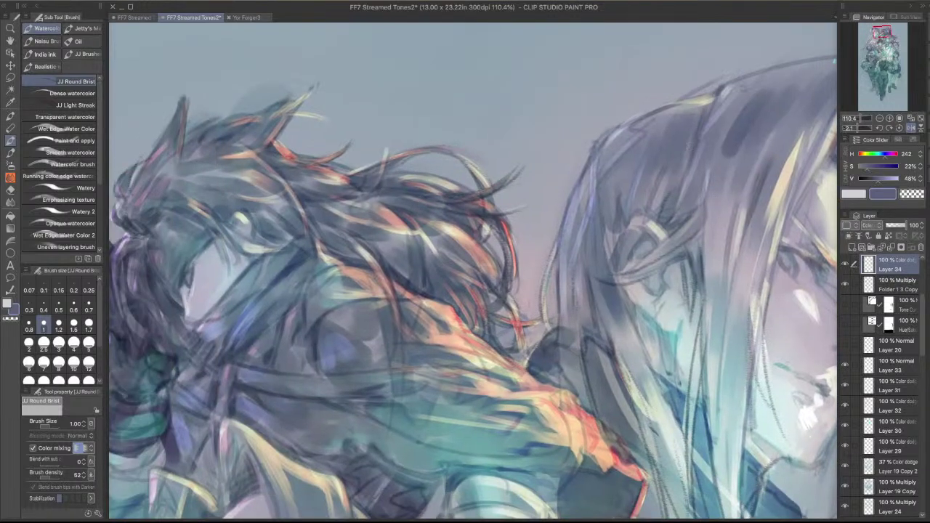
{"action": "mouse_move", "coordinate": [627, 133]}
{"action": "left_mouse_down"}
{"action": "mouse_move", "coordinate": [688, 102]}
{"action": "mouse_move", "coordinate": [604, 155]}
{"action": "mouse_move", "coordinate": [578, 221]}
{"action": "left_mouse_up"}
{"action": "mouse_move", "coordinate": [587, 196]}
{"action": "left_mouse_down"}
{"action": "mouse_move", "coordinate": [593, 267]}
{"action": "mouse_move", "coordinate": [569, 276]}
{"action": "mouse_move", "coordinate": [574, 285]}
{"action": "mouse_move", "coordinate": [575, 253]}
{"action": "mouse_move", "coordinate": [561, 306]}
{"action": "left_mouse_up"}
{"action": "scroll", "coordinate": [612, 157], "scroll_direction": "down", "scroll_amount": 3}
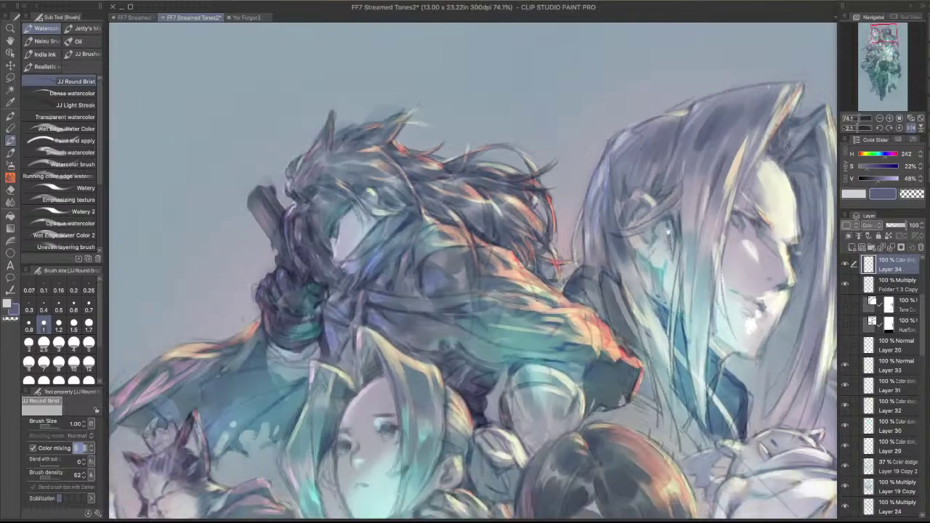
- Trim the bluish strokes behind the long-haired figure's ear with transparent color at size 1, and retouch the accent near the crown
{"action": "left_click_drag", "start_coordinate": [629, 241], "coordinate": [519, 219]}
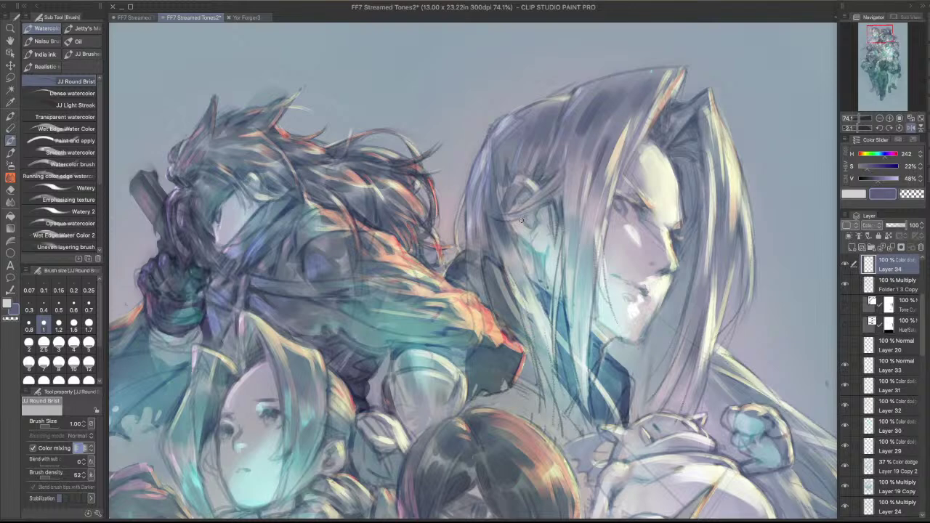
{"action": "key", "text": "c"}
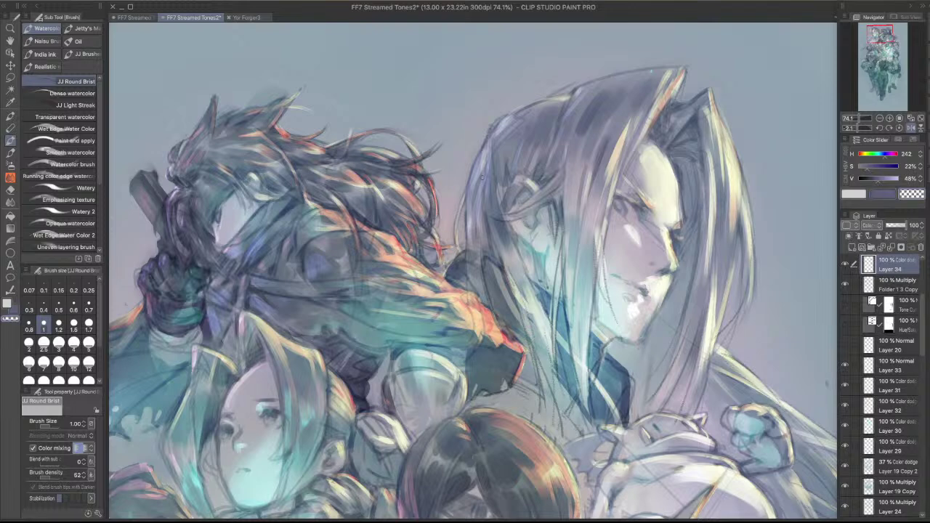
{"action": "mouse_move", "coordinate": [490, 156]}
{"action": "left_mouse_down"}
{"action": "mouse_move", "coordinate": [478, 173]}
{"action": "mouse_move", "coordinate": [491, 145]}
{"action": "mouse_move", "coordinate": [479, 217]}
{"action": "left_mouse_up"}
{"action": "key", "text": "c"}
{"action": "key", "text": "c"}
{"action": "key", "text": "c"}
{"action": "mouse_move", "coordinate": [491, 185]}
{"action": "left_mouse_down"}
{"action": "mouse_move", "coordinate": [488, 165]}
{"action": "mouse_move", "coordinate": [492, 219]}
{"action": "left_mouse_up"}
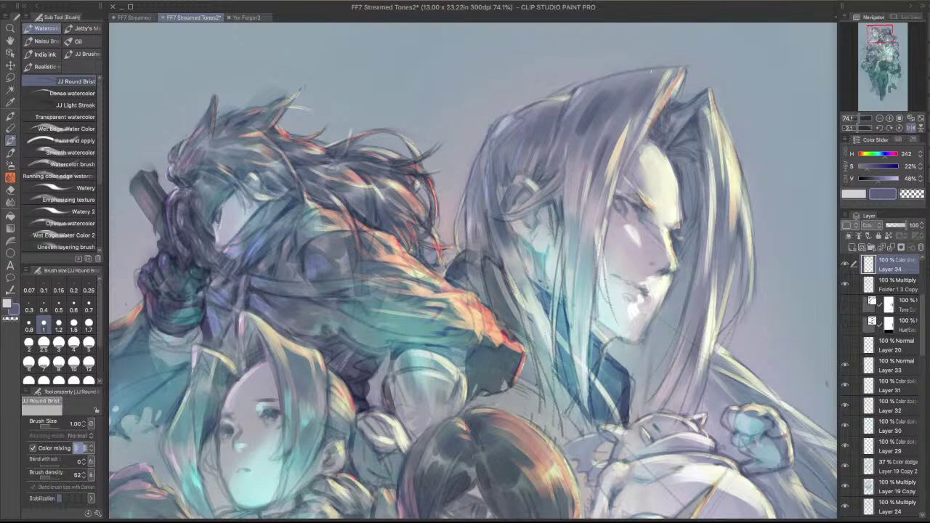
{"action": "mouse_move", "coordinate": [576, 95]}
{"action": "left_mouse_down"}
{"action": "mouse_move", "coordinate": [547, 131]}
{"action": "mouse_move", "coordinate": [549, 102]}
{"action": "left_mouse_up"}
{"action": "scroll", "coordinate": [646, 104], "scroll_direction": "down", "scroll_amount": 2}
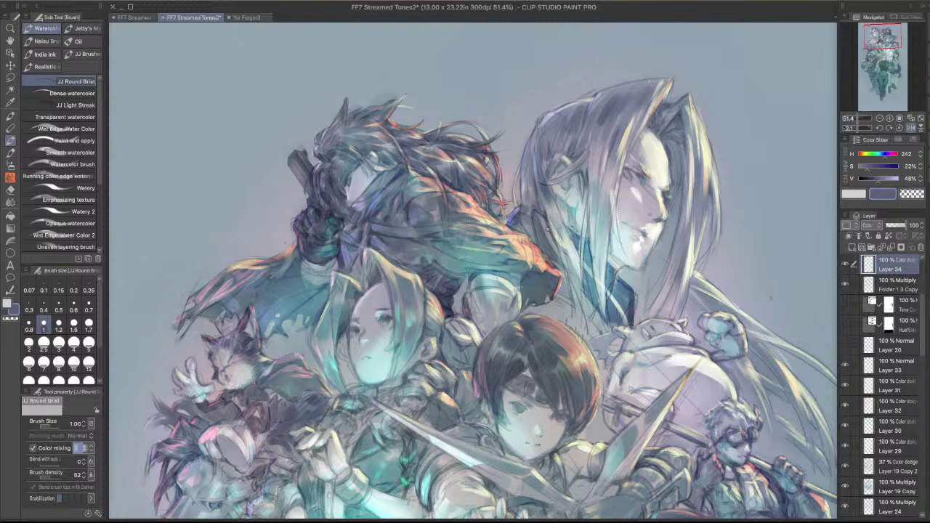
- Add a small bluish accent beside the parting of the long-haired figure's bangs with JJ Round Brist Ink at size 1.2
{"action": "key", "text": "j"}
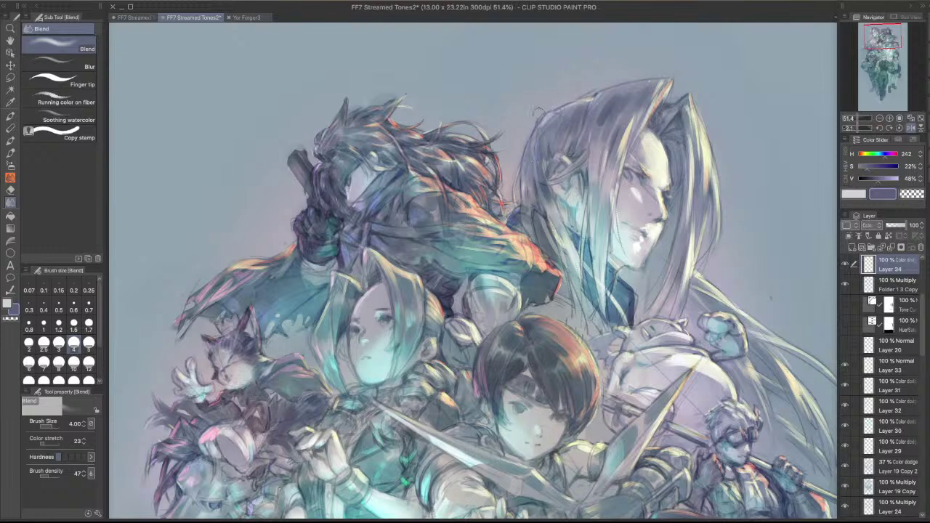
{"action": "key", "text": "p"}
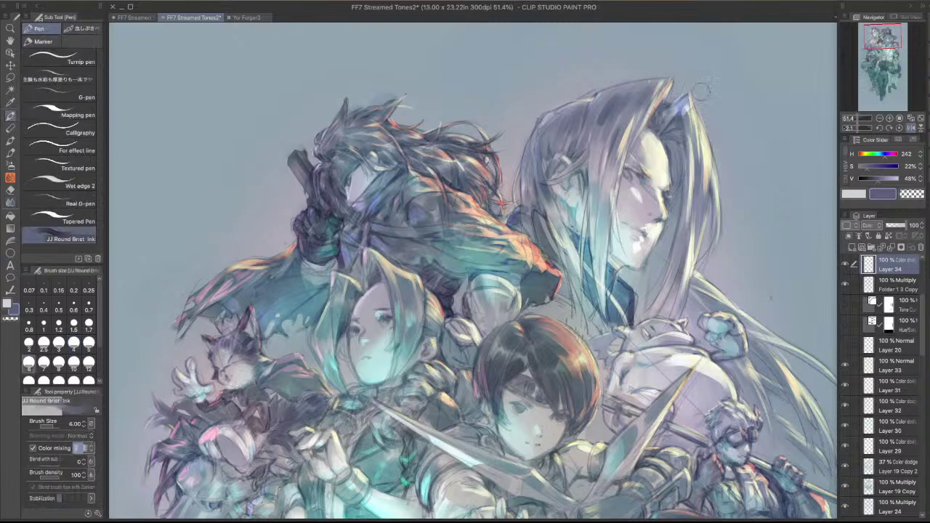
{"action": "key", "text": "bracketleft"}
{"action": "key", "text": "bracketleft"}
{"action": "key", "text": "bracketleft"}
{"action": "key", "text": "bracketleft"}
{"action": "key", "text": "bracketleft"}
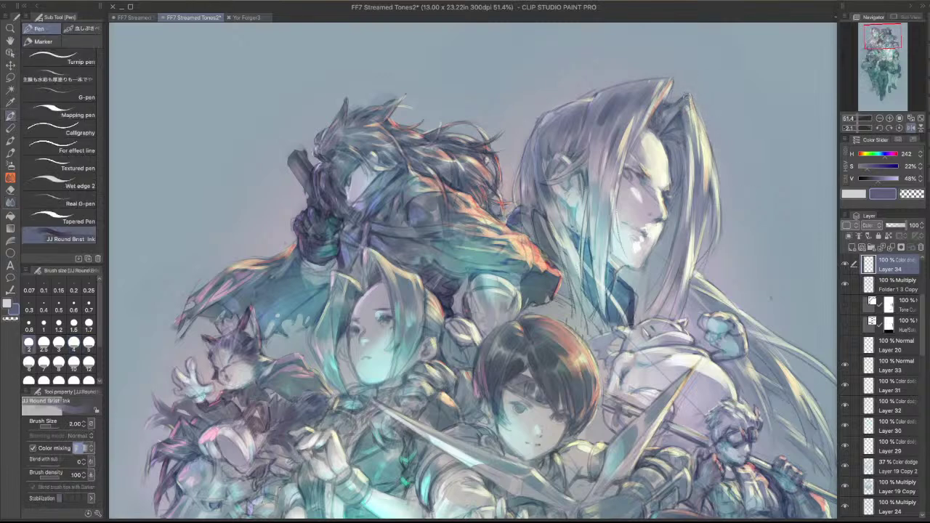
{"action": "key", "text": "bracketleft"}
{"action": "key", "text": "bracketleft"}
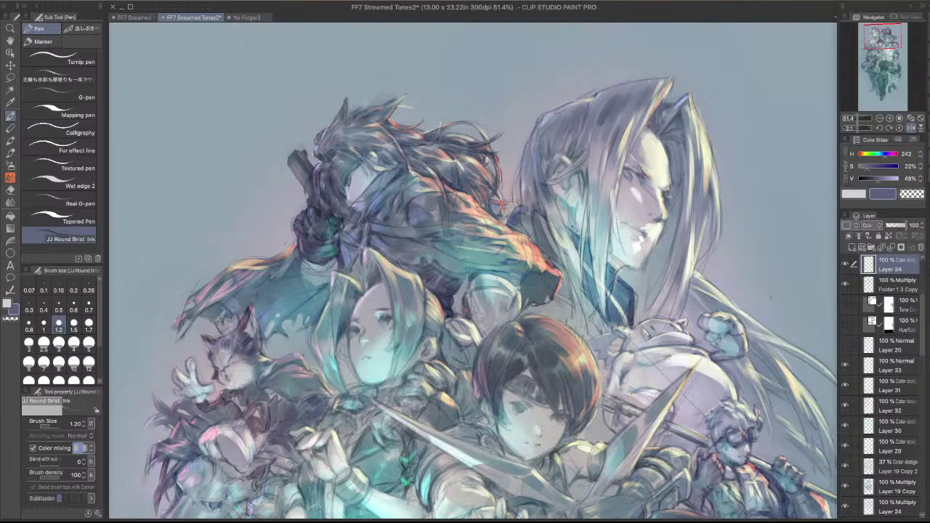
{"action": "scroll", "coordinate": [584, 109], "scroll_direction": "down", "scroll_amount": 5}
{"action": "left_click_drag", "start_coordinate": [684, 398], "coordinate": [630, 373]}
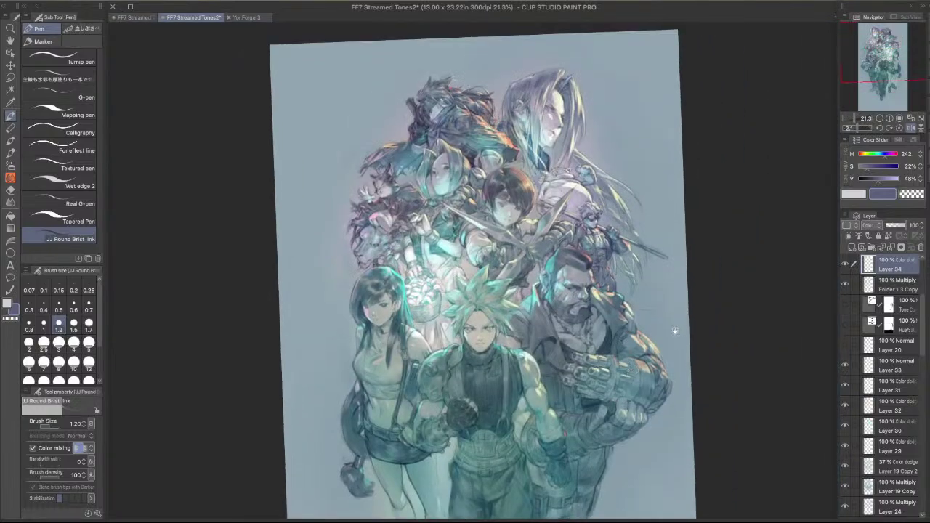
- Airbrush a soft bluish-purple glow onto the white rounded creature's body on Layer 34 with the Soft airbrush at size 15
{"action": "scroll", "coordinate": [598, 201], "scroll_direction": "up", "scroll_amount": 2}
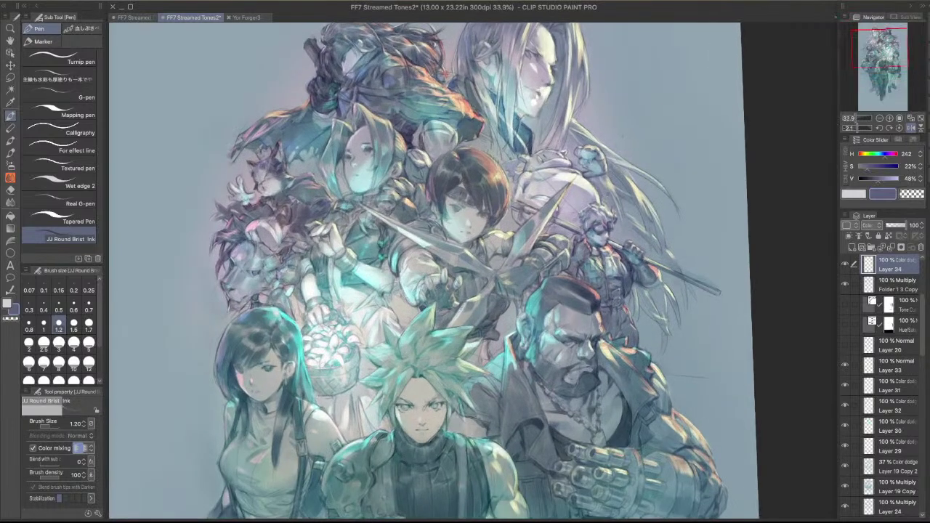
{"action": "key", "text": "b"}
{"action": "key", "text": "]"}
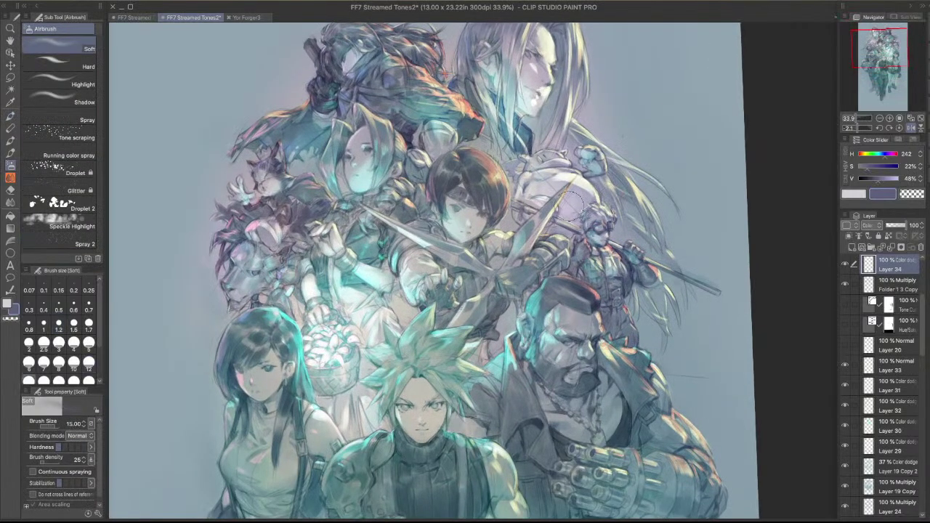
{"action": "left_click", "coordinate": [548, 192]}
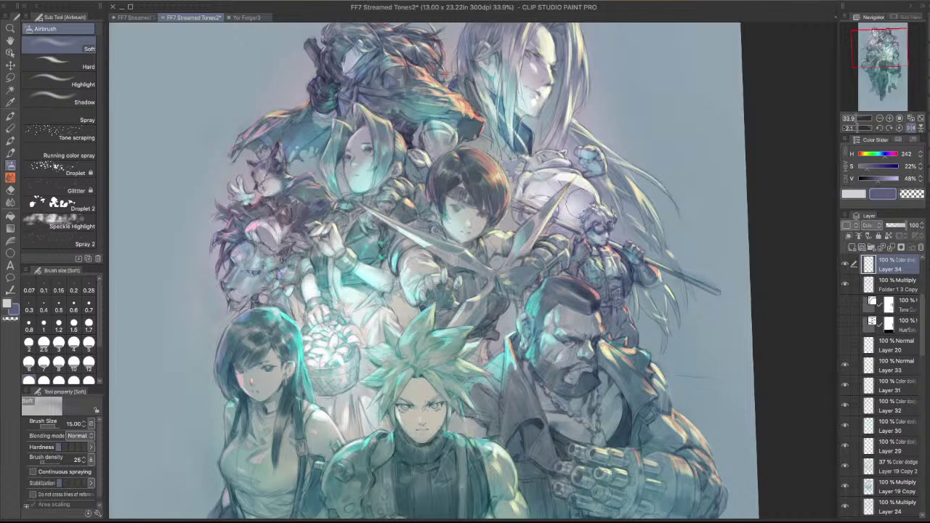
{"action": "left_click_drag", "start_coordinate": [580, 202], "coordinate": [571, 211]}
{"action": "key", "text": "["}
- Mirror the view and clean up the highlight at the short-haired ninja's hair edge on Layer 32 with the Hard eraser at size 1.7
{"action": "key", "text": "e"}
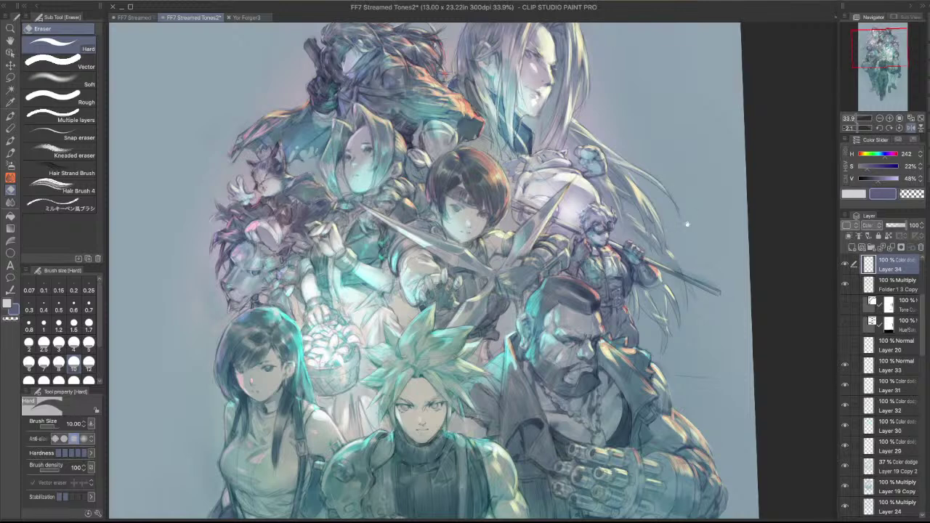
{"action": "left_click", "coordinate": [911, 128]}
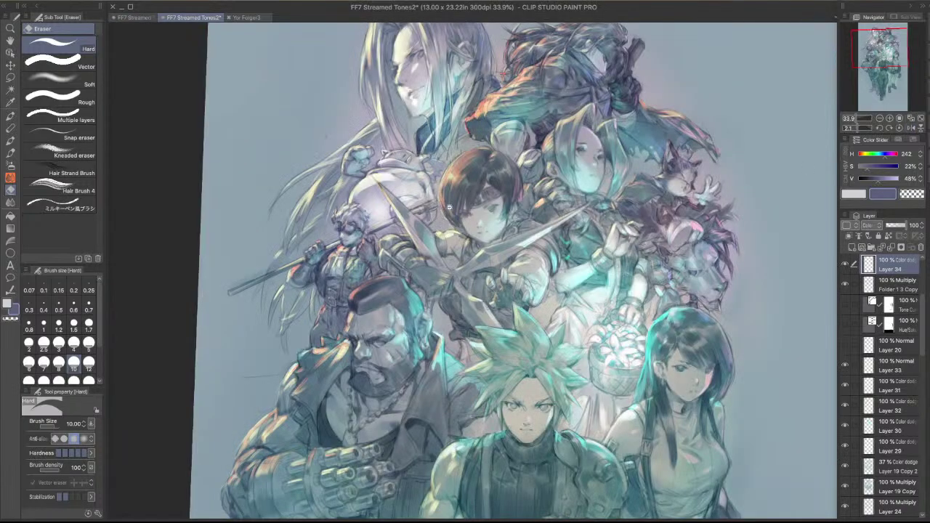
{"action": "scroll", "coordinate": [443, 216], "scroll_direction": "up", "scroll_amount": 3}
{"action": "left_click", "coordinate": [453, 224], "text": "shift+super"}
{"action": "key", "text": "c"}
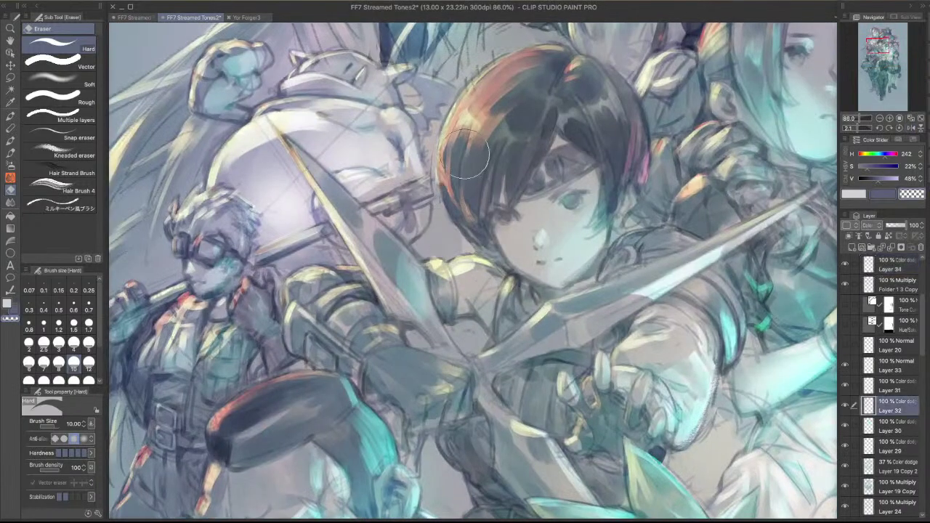
{"action": "key", "text": "bracketleft"}
{"action": "key", "text": "bracketleft"}
{"action": "key", "text": "bracketleft"}
{"action": "key", "text": "bracketleft"}
{"action": "key", "text": "bracketleft"}
{"action": "key", "text": "bracketleft"}
{"action": "key", "text": "bracketleft"}
{"action": "key", "text": "bracketleft"}
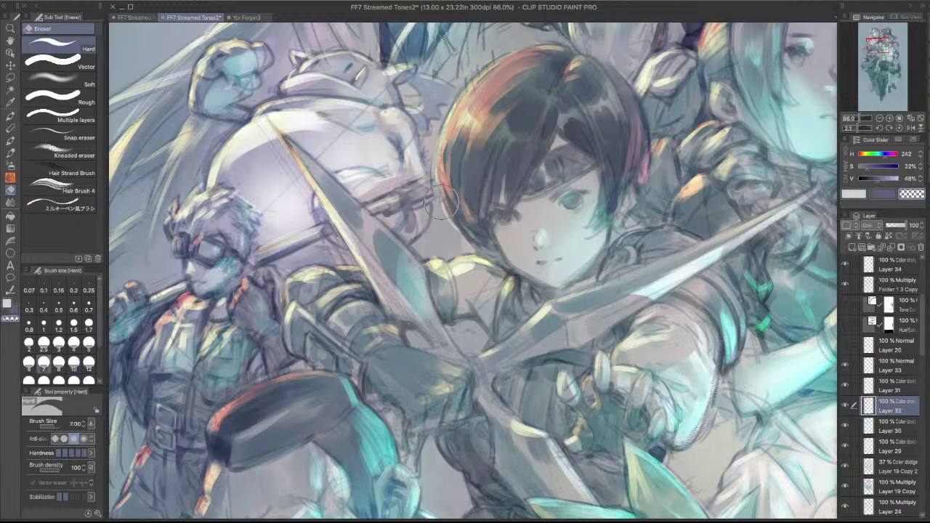
{"action": "key", "text": "bracketleft"}
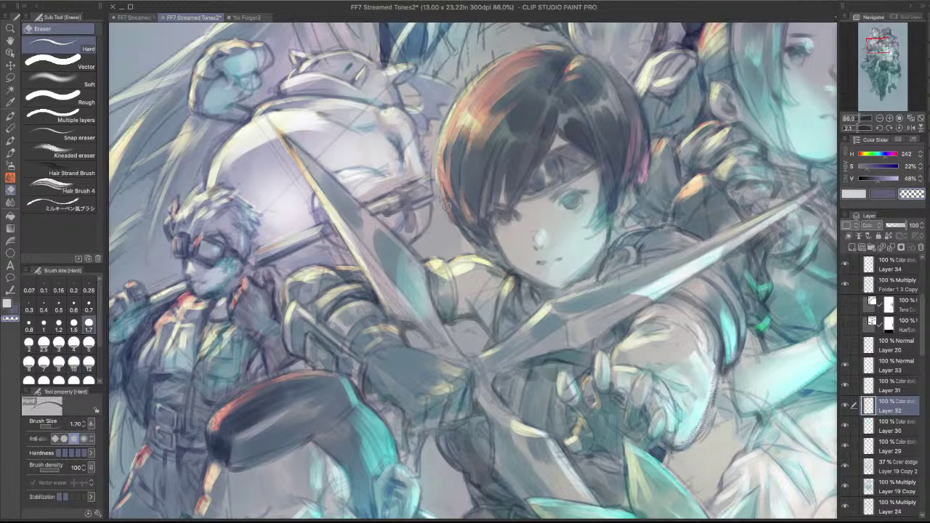
{"action": "scroll", "coordinate": [455, 228], "scroll_direction": "down", "scroll_amount": 5}
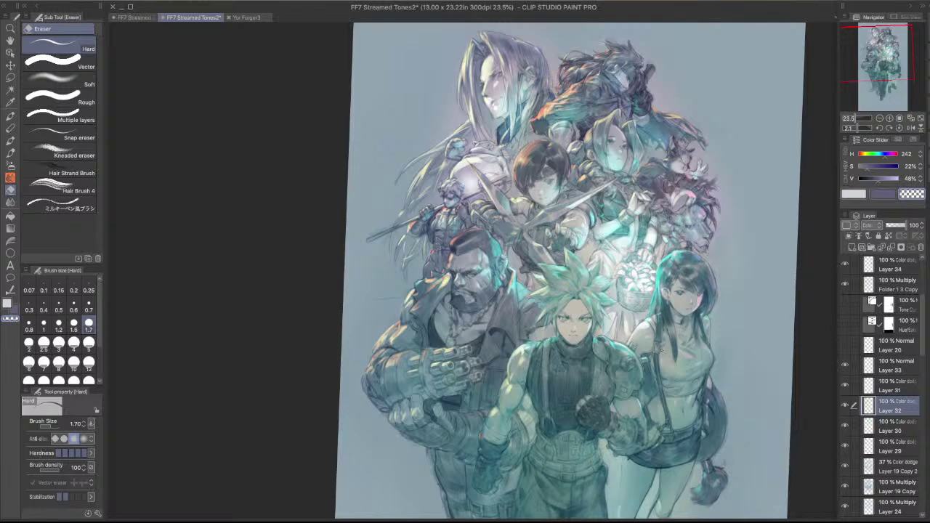
- Make Layer 34 active, mirror the view back, and compare the whole group's lighting with Layer 34 hidden and shown
{"action": "key", "text": "j"}
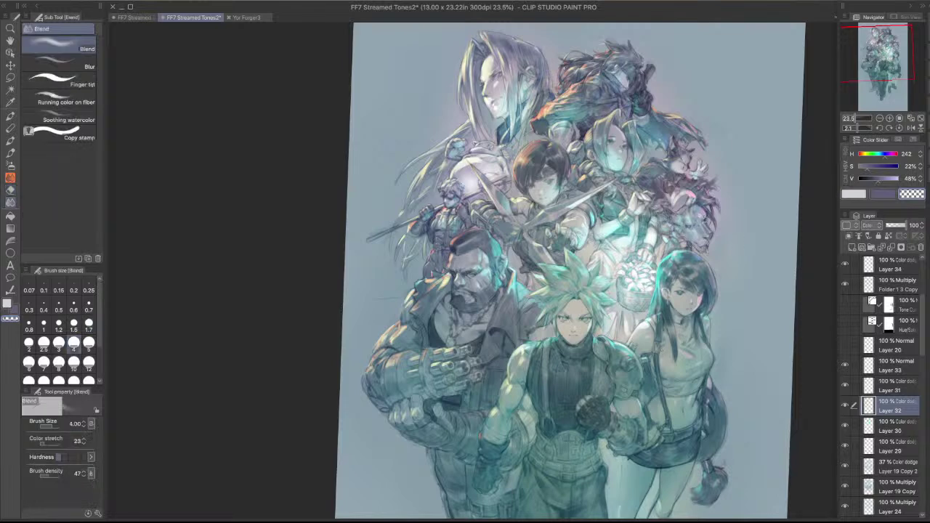
{"action": "left_click", "coordinate": [703, 214], "text": "ctrl+shift"}
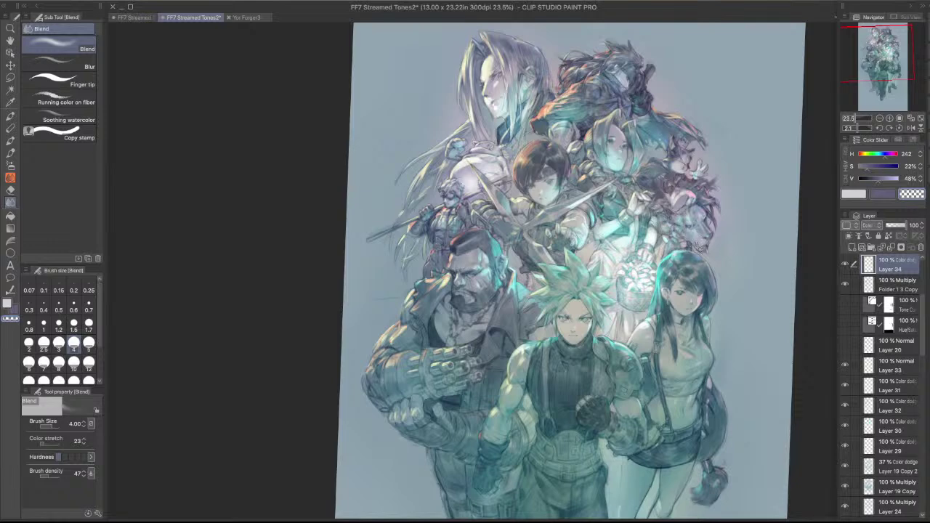
{"action": "left_click", "coordinate": [912, 128]}
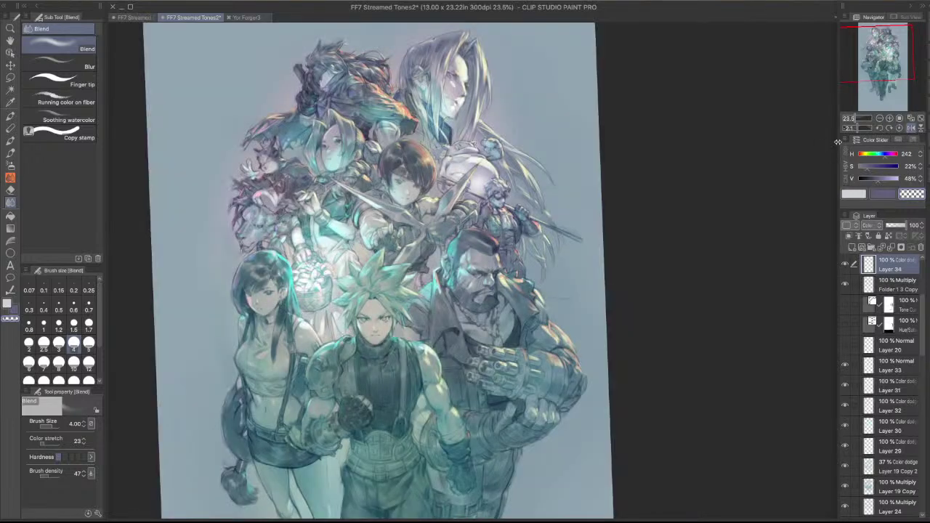
{"action": "left_click_drag", "start_coordinate": [560, 328], "coordinate": [629, 233]}
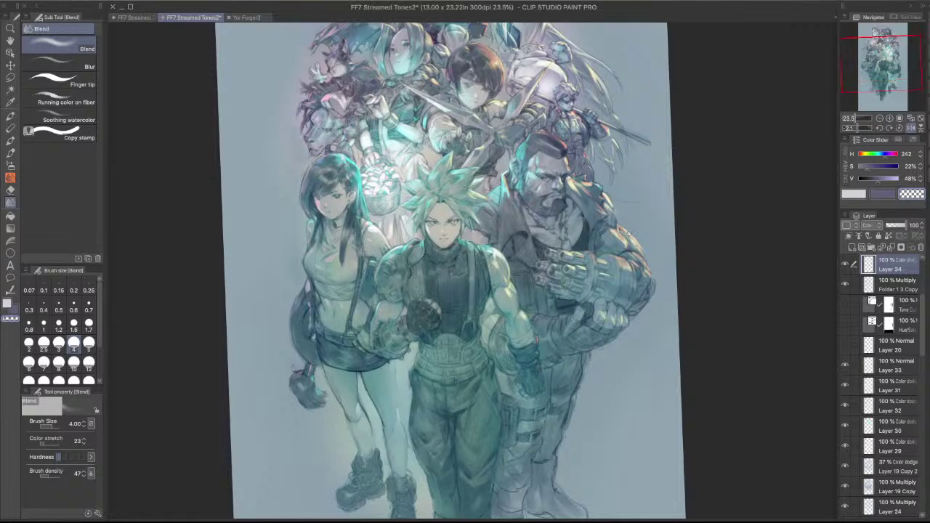
{"action": "left_click_drag", "start_coordinate": [594, 229], "coordinate": [600, 401]}
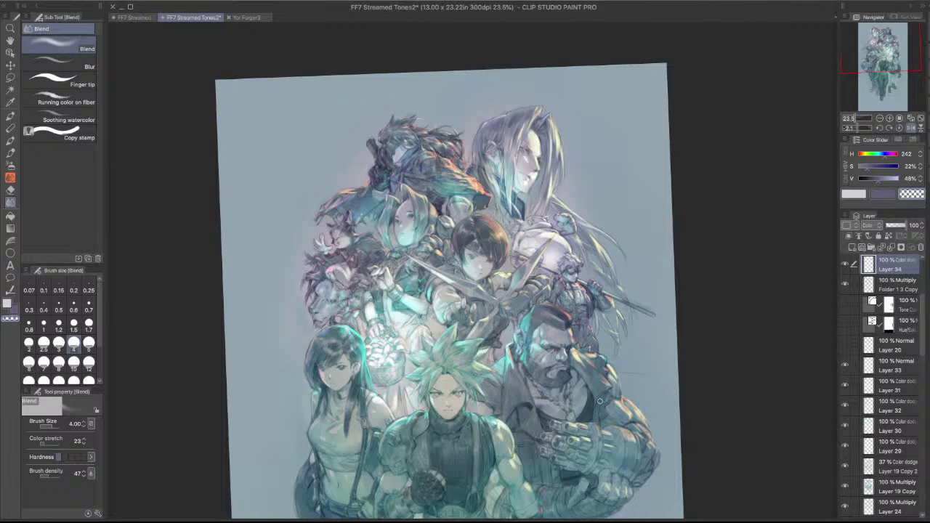
{"action": "left_click", "coordinate": [845, 264]}
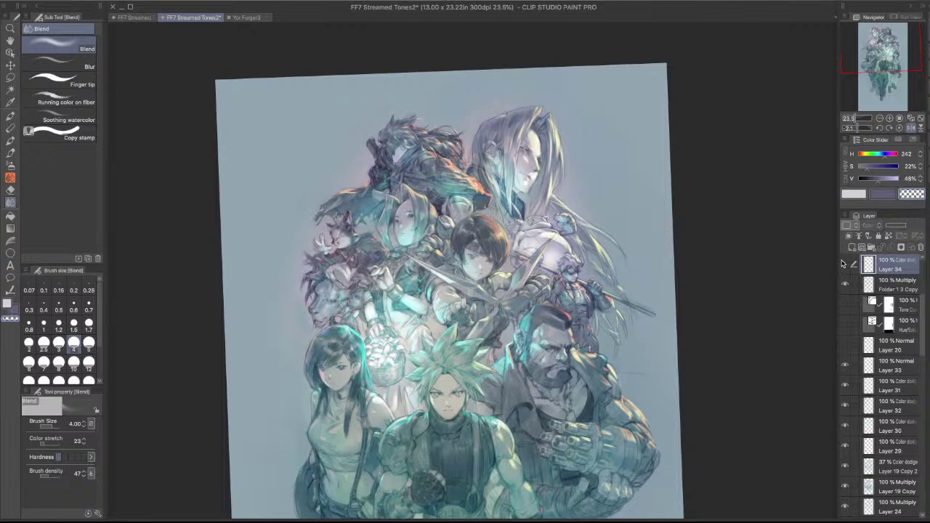
{"action": "left_click", "coordinate": [845, 263]}
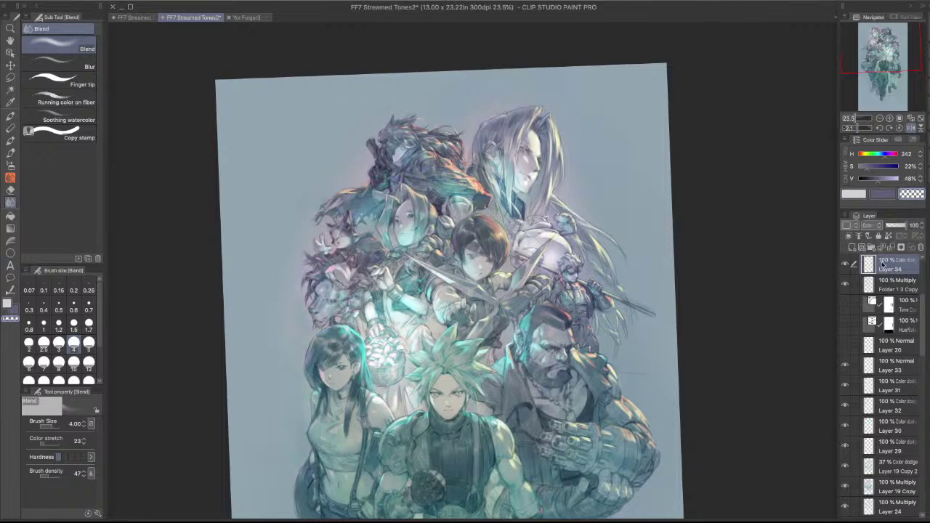
- Touch up the bluish-purple glow beside the white rounded creature on Layer 34 with the Soft airbrush at size 12
{"action": "key", "text": "b"}
{"action": "left_click_drag", "start_coordinate": [559, 247], "coordinate": [551, 252]}
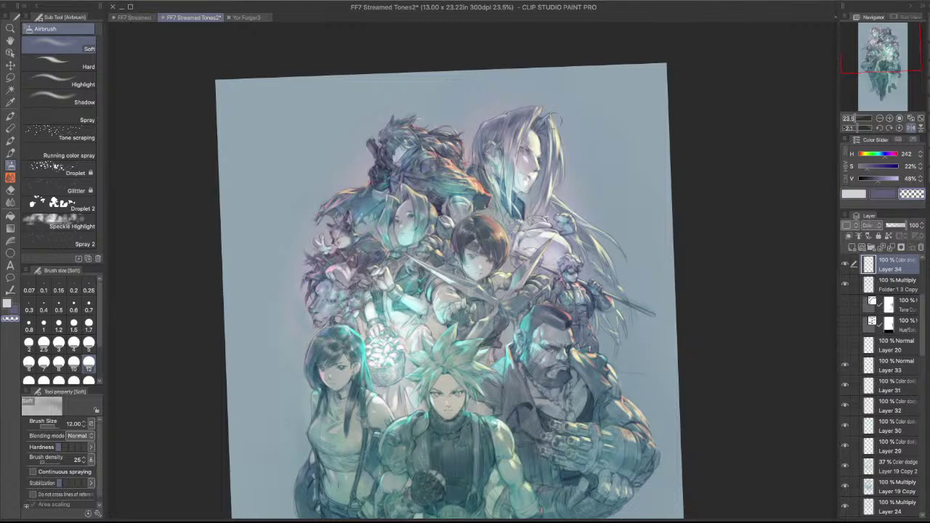
{"action": "left_click_drag", "start_coordinate": [508, 205], "coordinate": [615, 224]}
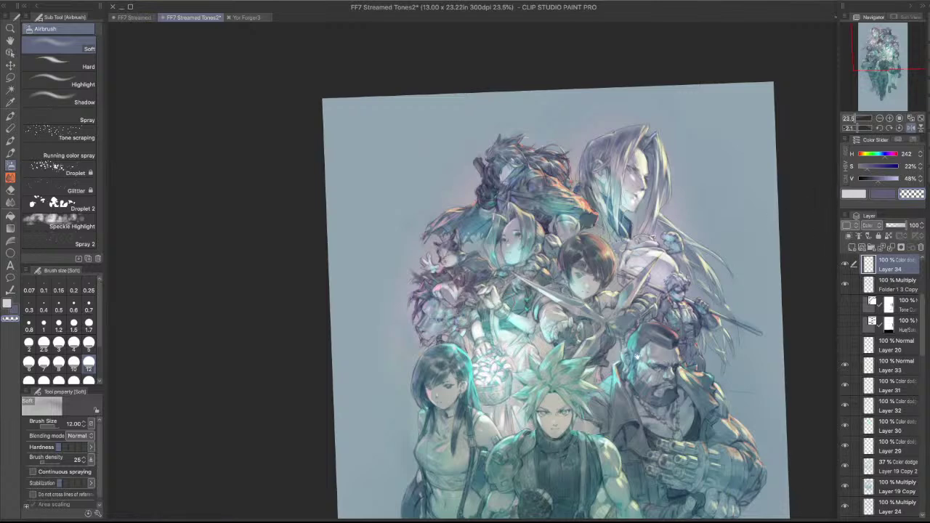
{"action": "left_click_drag", "start_coordinate": [783, 247], "coordinate": [795, 173]}
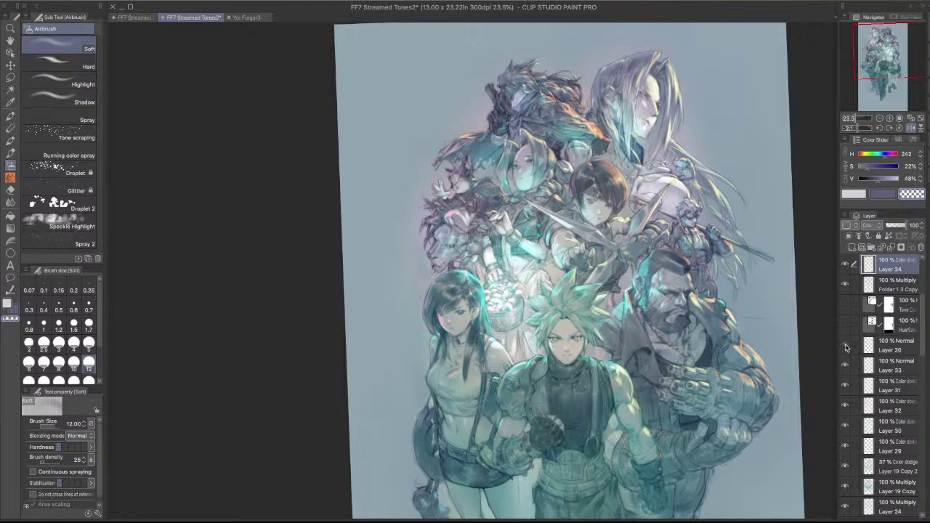
- Compare the group's lighting with Layer 20 shown and hidden
{"action": "left_click", "coordinate": [846, 348]}
{"action": "left_click", "coordinate": [846, 347]}
{"action": "left_click", "coordinate": [846, 347]}
{"action": "left_click", "coordinate": [845, 346]}
{"action": "left_click", "coordinate": [845, 346]}
{"action": "left_click", "coordinate": [844, 345]}
- Sample a dark red and draw a pink rim light along the dark-haired woman's outer arm with the Turnip pen at size 1.5
{"action": "left_click_drag", "start_coordinate": [431, 354], "coordinate": [478, 336]}
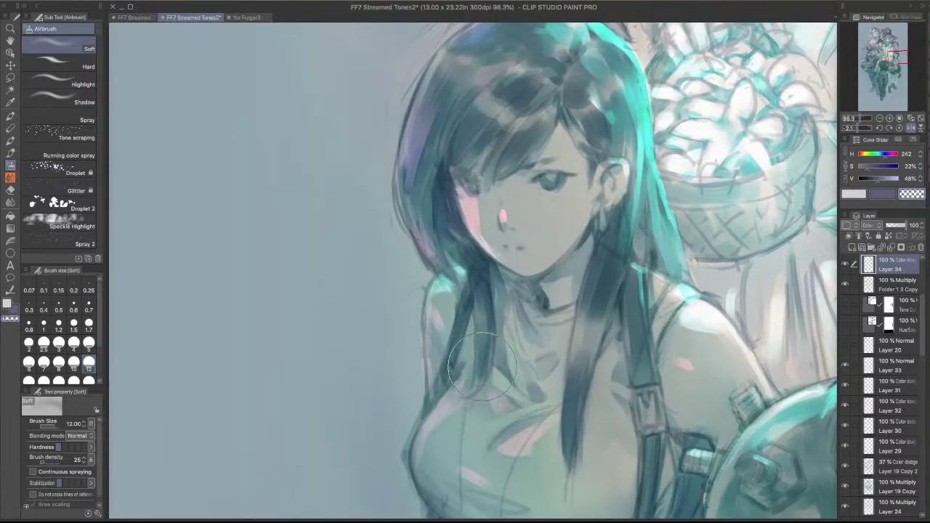
{"action": "key", "text": "p"}
{"action": "left_click", "coordinate": [442, 411], "text": "alt"}
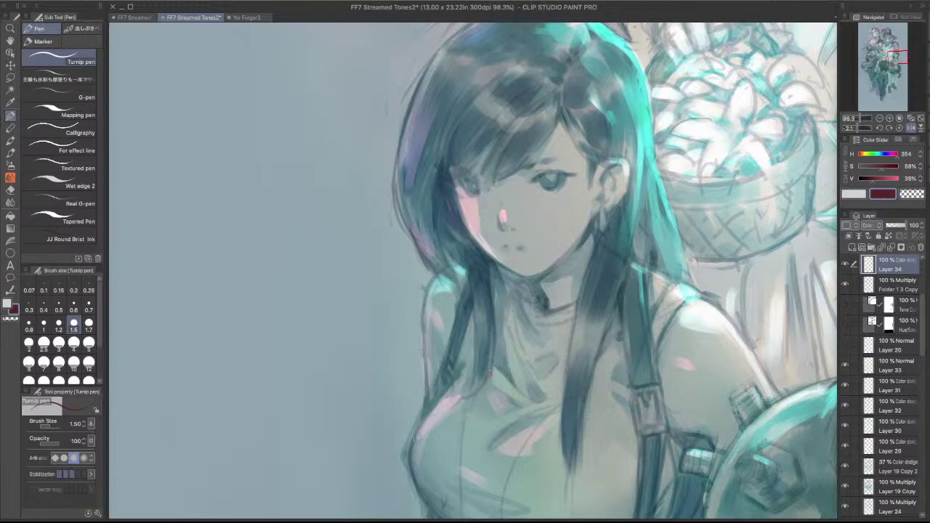
{"action": "left_click_drag", "start_coordinate": [434, 291], "coordinate": [426, 369]}
{"action": "left_click_drag", "start_coordinate": [430, 308], "coordinate": [430, 387]}
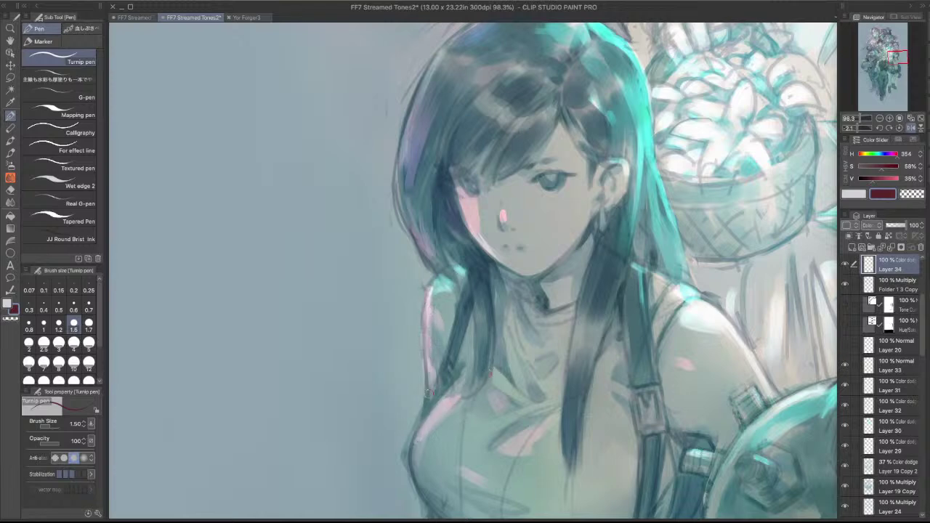
- Compare the dark-haired woman and the surrounding figures with Layer 34 hidden and shown
{"action": "left_click_drag", "start_coordinate": [474, 308], "coordinate": [610, 307]}
{"action": "scroll", "coordinate": [472, 255], "scroll_direction": "up", "scroll_amount": 2}
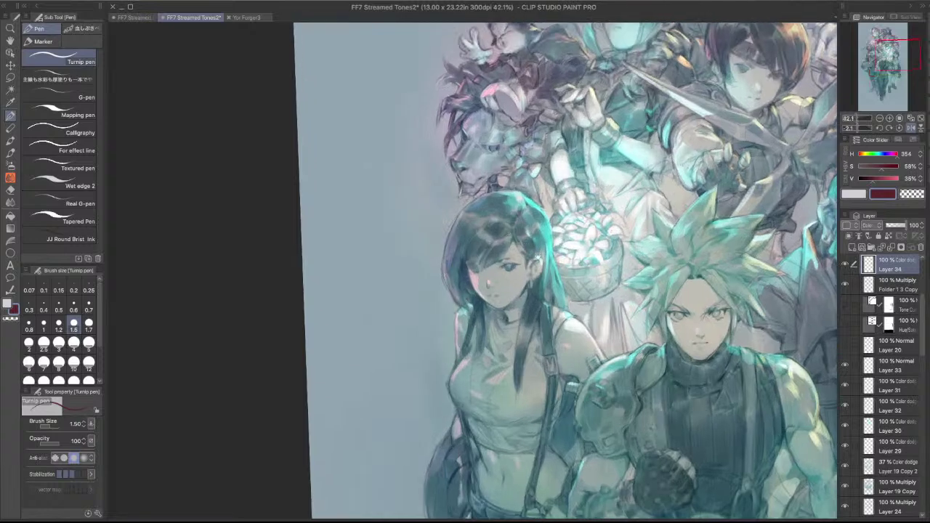
{"action": "left_click_drag", "start_coordinate": [524, 180], "coordinate": [554, 282]}
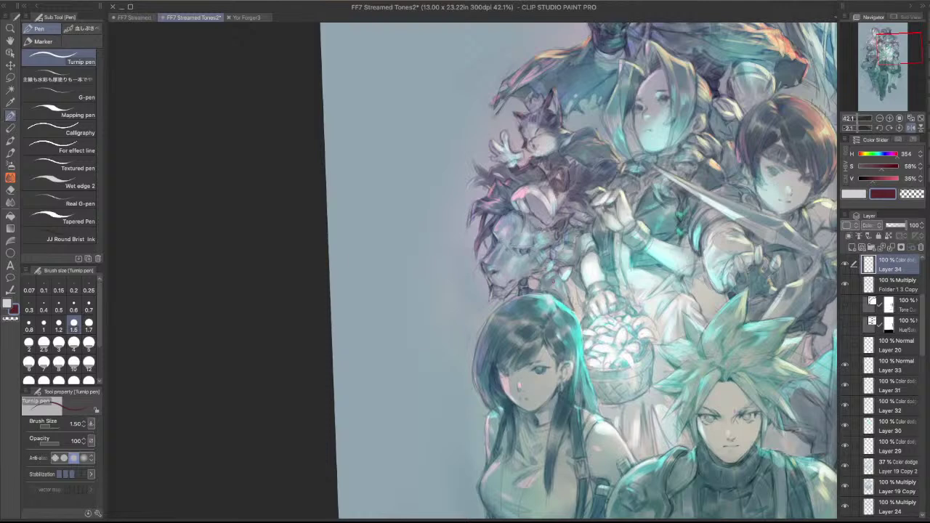
{"action": "left_click_drag", "start_coordinate": [497, 233], "coordinate": [500, 218]}
{"action": "left_click", "coordinate": [845, 264]}
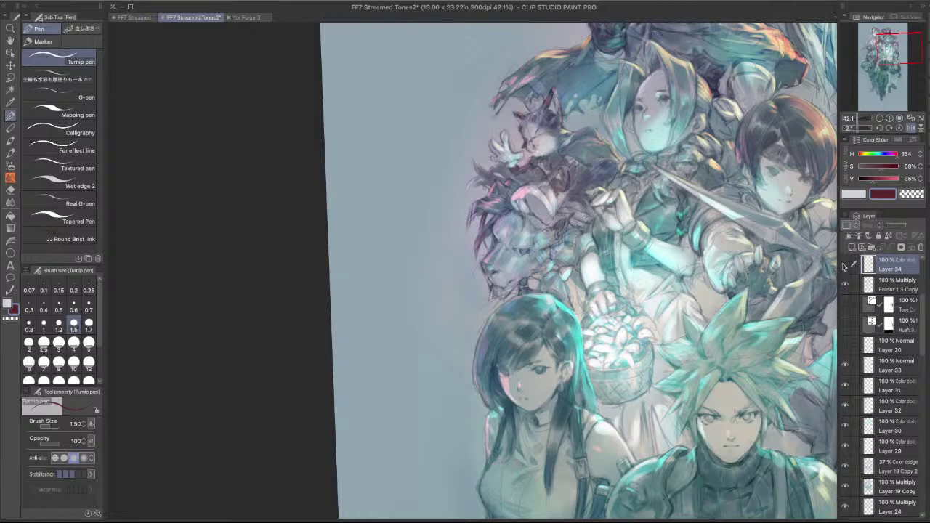
{"action": "left_click", "coordinate": [845, 264]}
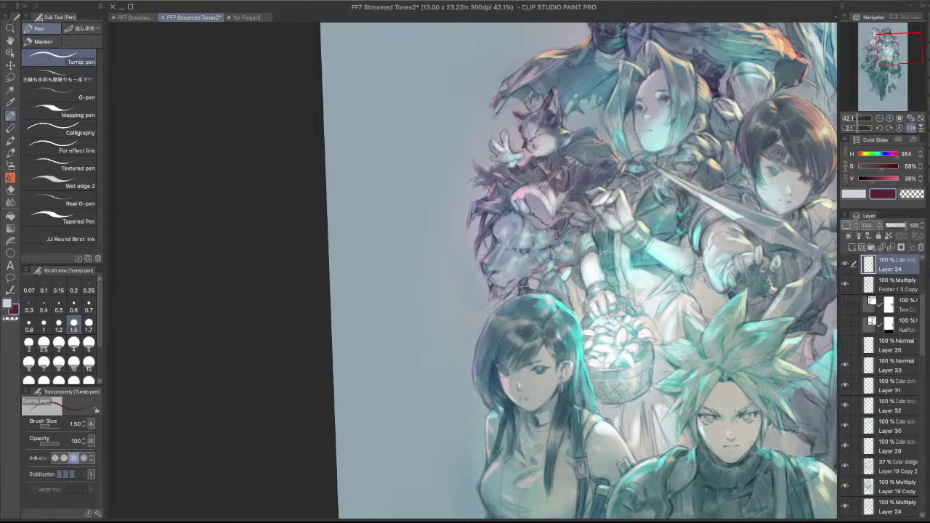
- Brighten the red to a value of 61% and paint a pink highlight on the lion-like creature's brow with the Turnip pen
{"action": "left_click_drag", "start_coordinate": [873, 180], "coordinate": [883, 179]}
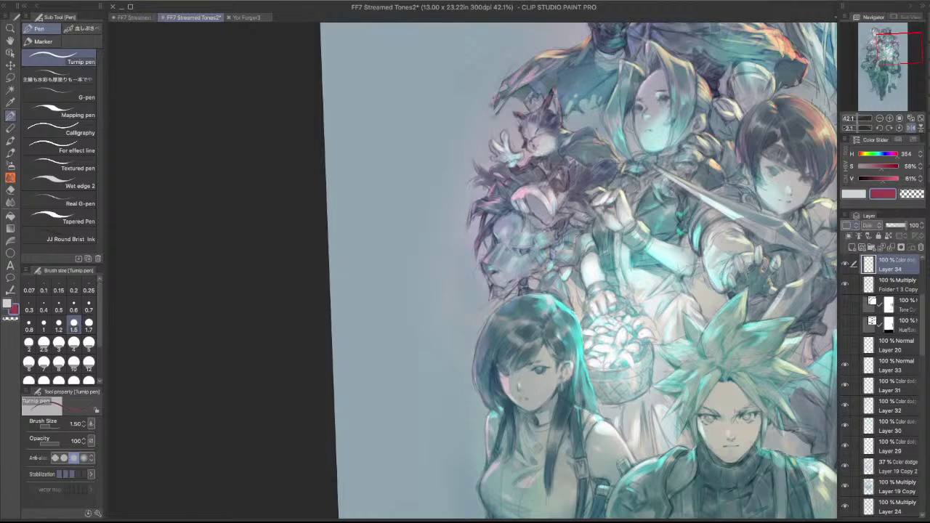
{"action": "left_click_drag", "start_coordinate": [498, 312], "coordinate": [529, 284]}
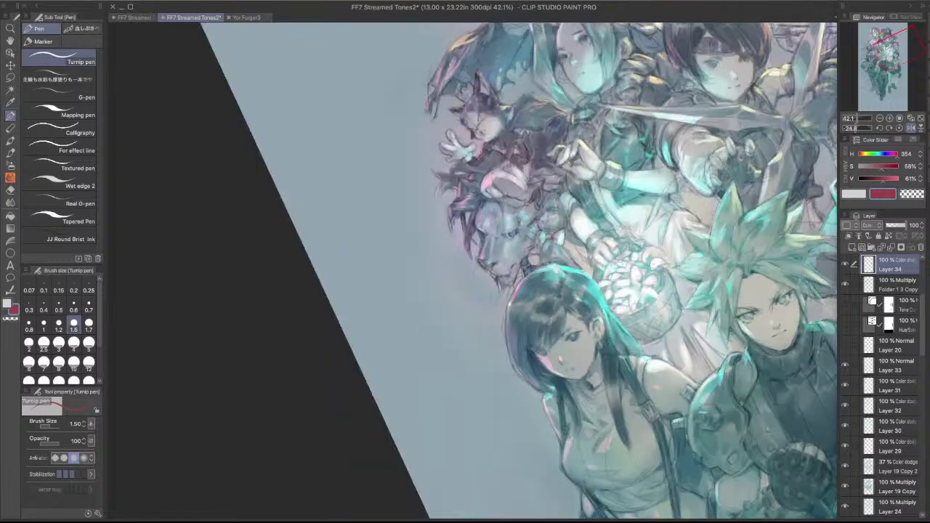
{"action": "left_click_drag", "start_coordinate": [644, 244], "coordinate": [640, 309]}
{"action": "left_click_drag", "start_coordinate": [555, 381], "coordinate": [544, 458]}
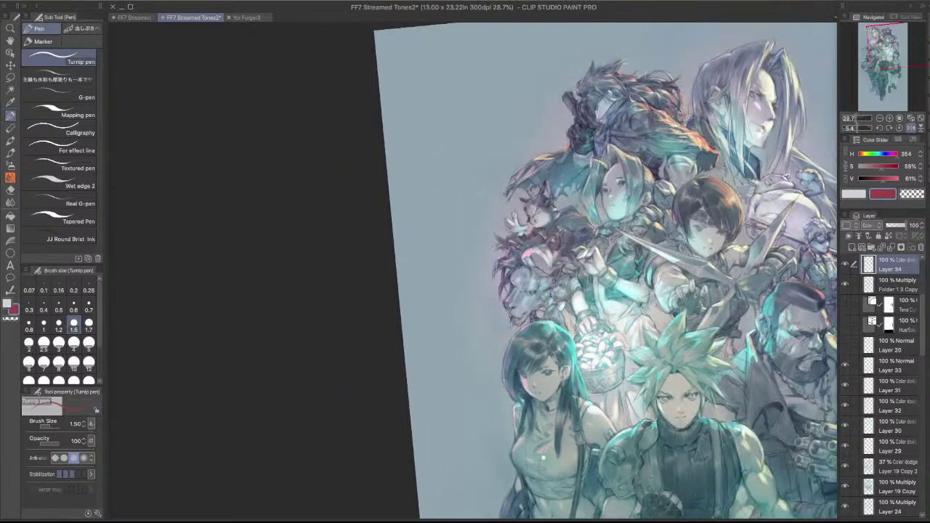
{"action": "scroll", "coordinate": [559, 205], "scroll_direction": "up", "scroll_amount": 3}
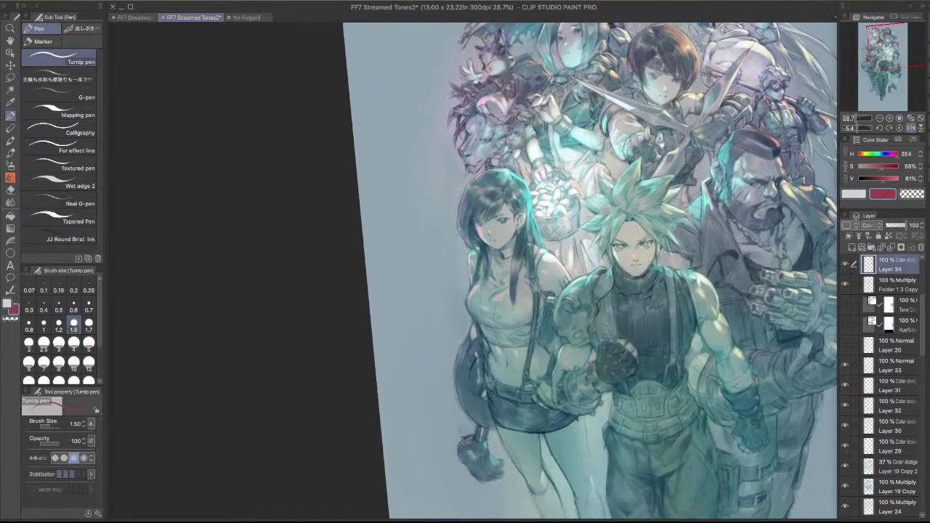
{"action": "scroll", "coordinate": [559, 206], "scroll_direction": "down", "scroll_amount": 2}
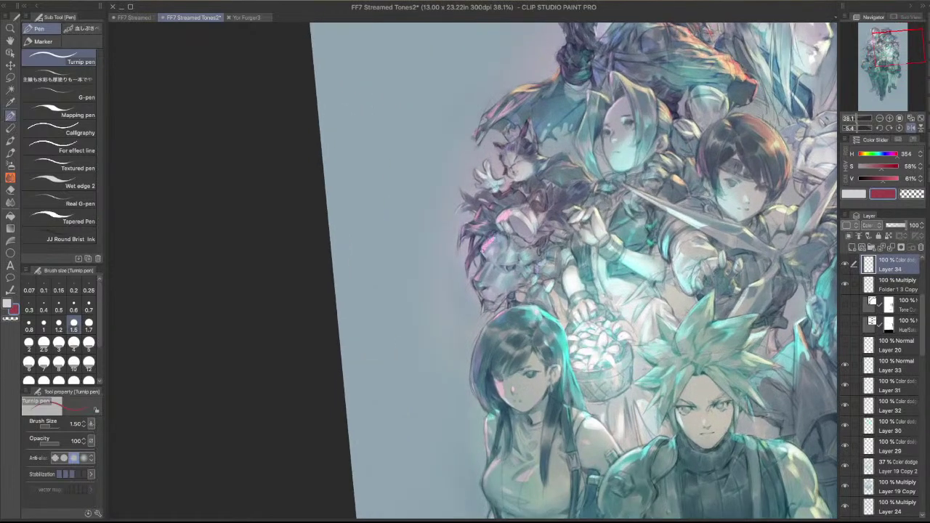
{"action": "scroll", "coordinate": [575, 192], "scroll_direction": "down", "scroll_amount": 2}
{"action": "scroll", "coordinate": [501, 255], "scroll_direction": "down", "scroll_amount": 1}
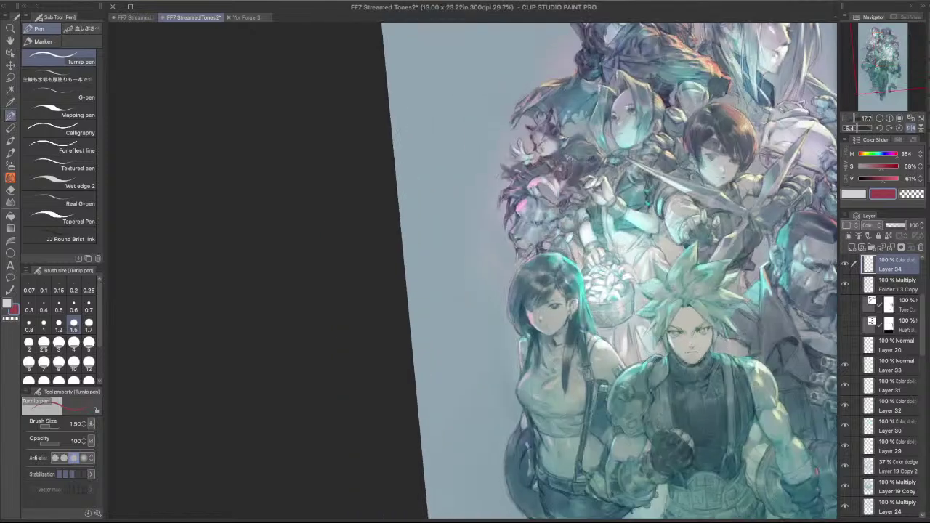
- Add pink rim accents along the lion-like creature's mane, the cat's ear and the cloaked gunman's cape edge on Layer 34
{"action": "scroll", "coordinate": [502, 254], "scroll_direction": "up", "scroll_amount": 2}
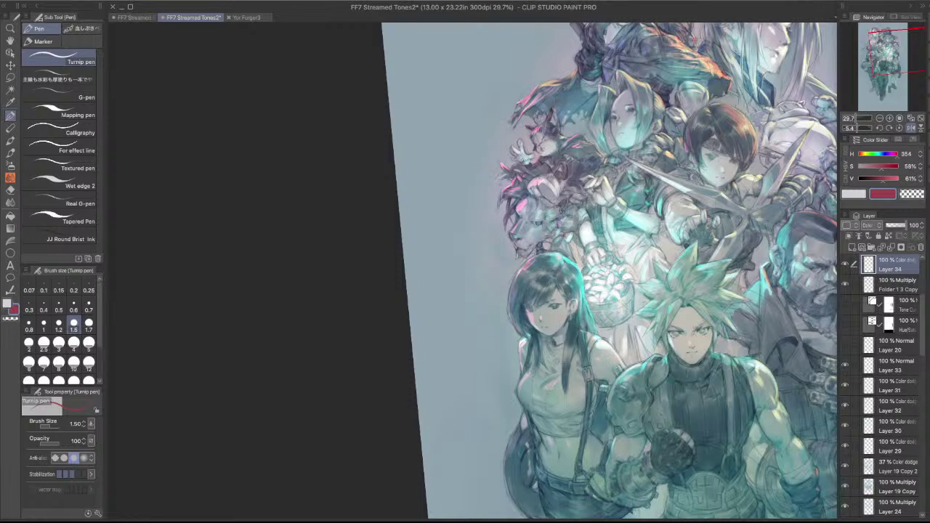
{"action": "left_click_drag", "start_coordinate": [694, 246], "coordinate": [582, 338]}
{"action": "scroll", "coordinate": [486, 141], "scroll_direction": "up", "scroll_amount": 1}
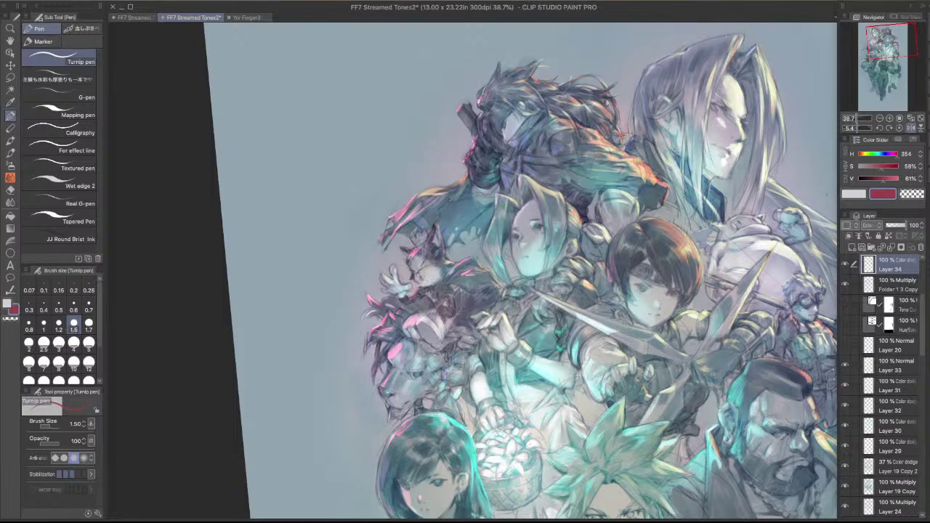
{"action": "scroll", "coordinate": [543, 62], "scroll_direction": "down", "scroll_amount": 3}
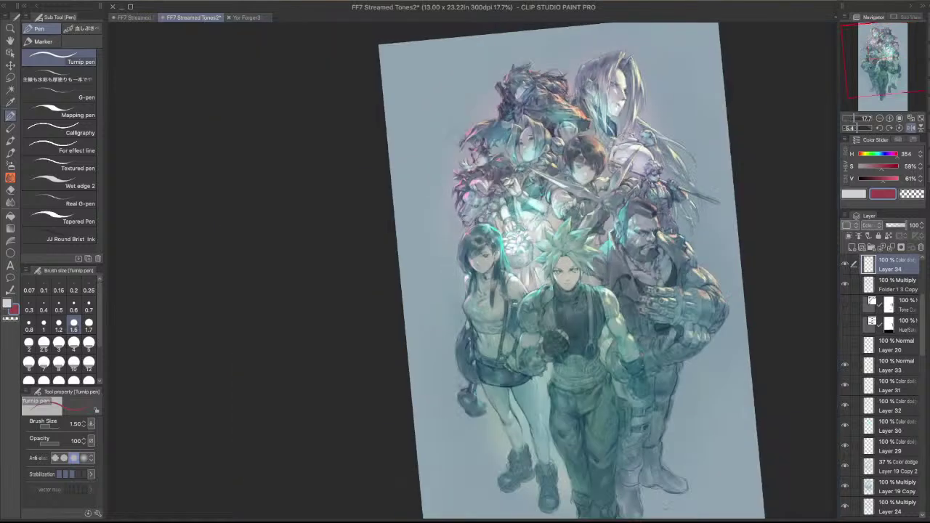
{"action": "scroll", "coordinate": [554, 163], "scroll_direction": "up", "scroll_amount": 2}
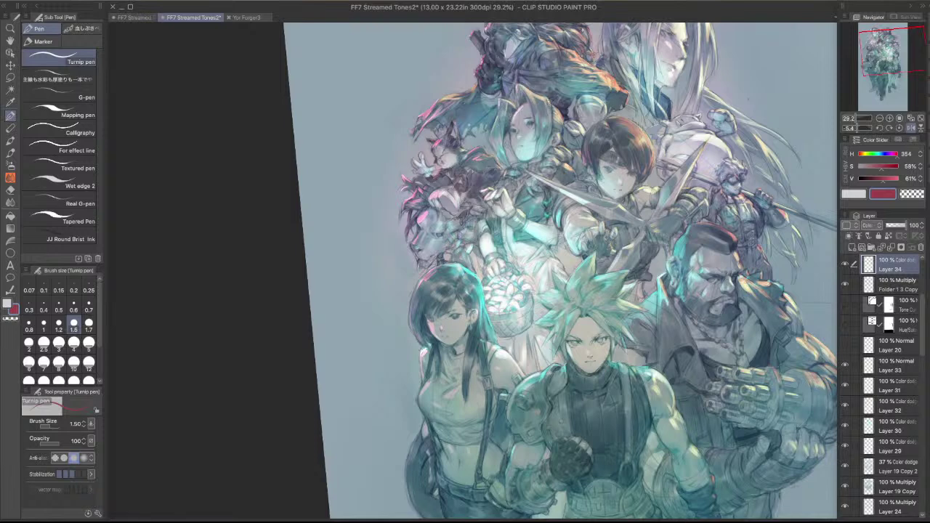
{"action": "key", "text": "comma"}
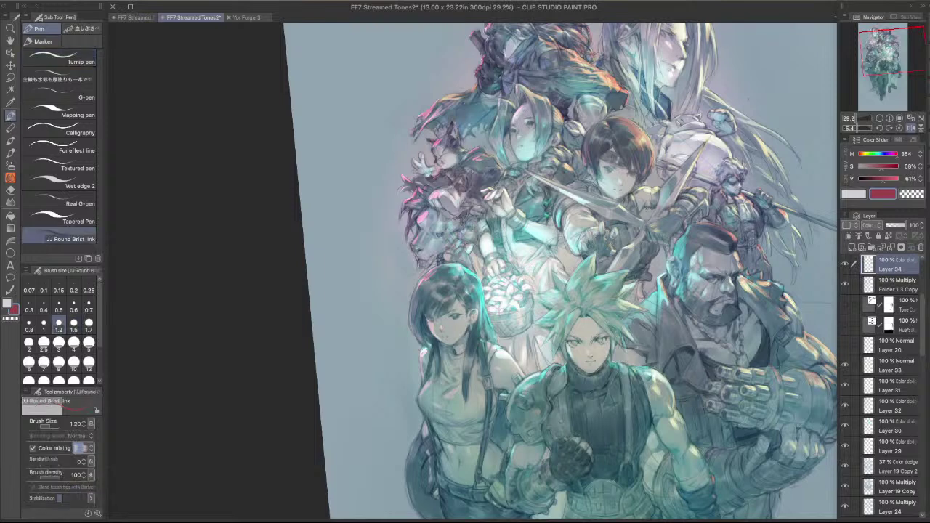
{"action": "key", "text": "c"}
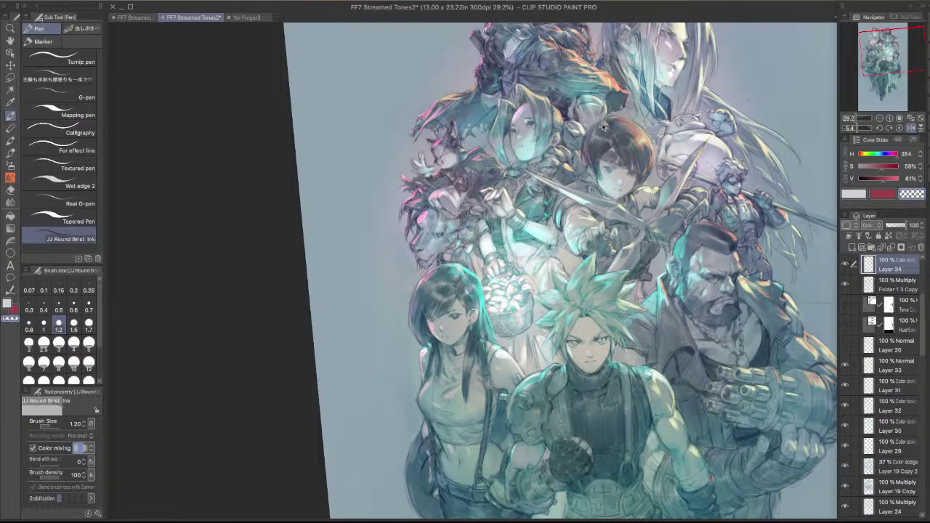
{"action": "key", "text": "period"}
{"action": "key", "text": "c"}
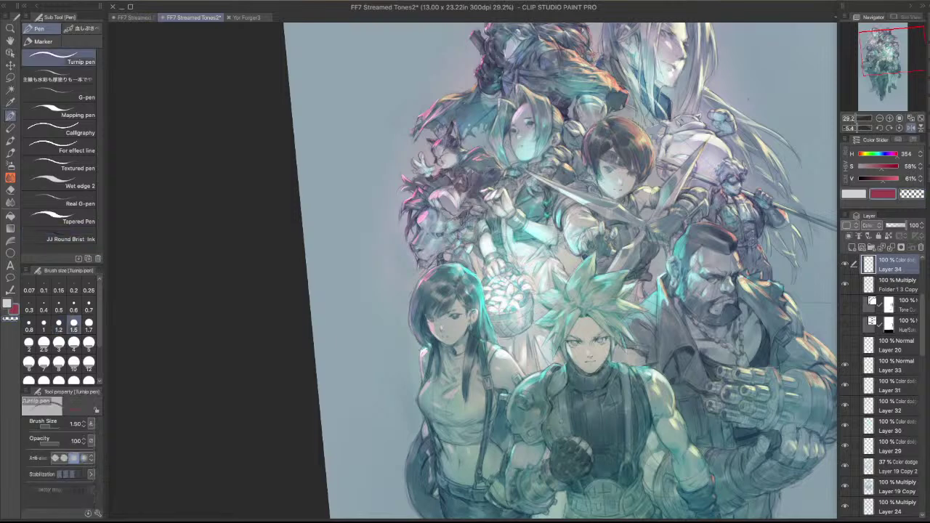
{"action": "scroll", "coordinate": [638, 359], "scroll_direction": "down", "scroll_amount": 1}
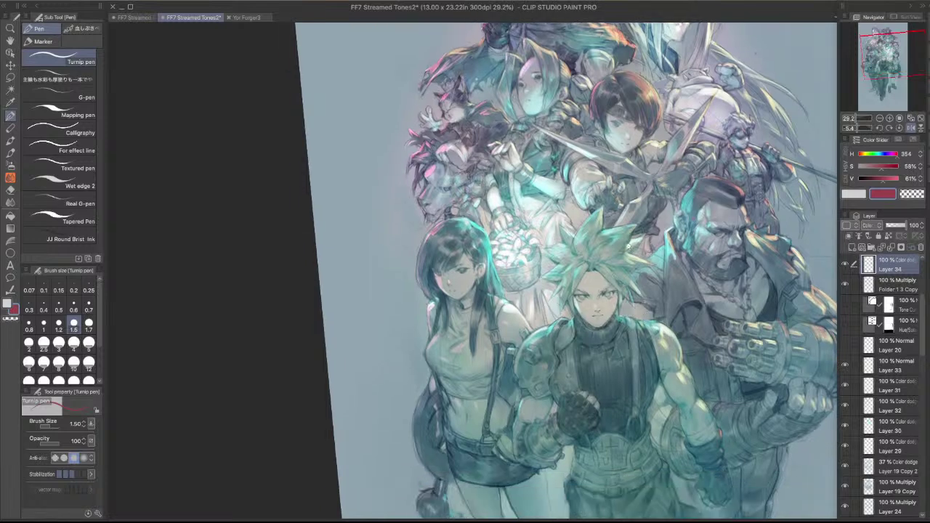
{"action": "scroll", "coordinate": [602, 337], "scroll_direction": "down", "scroll_amount": 1}
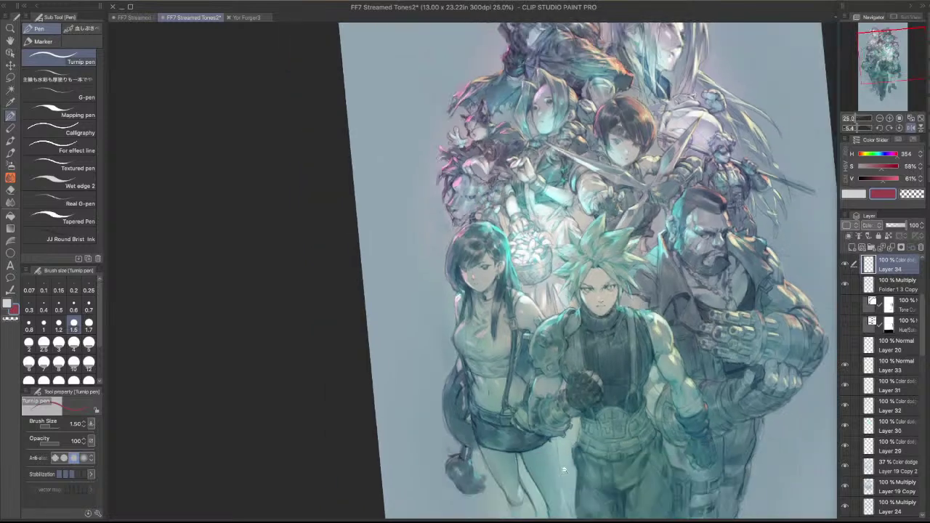
{"action": "left_click_drag", "start_coordinate": [467, 119], "coordinate": [464, 187]}
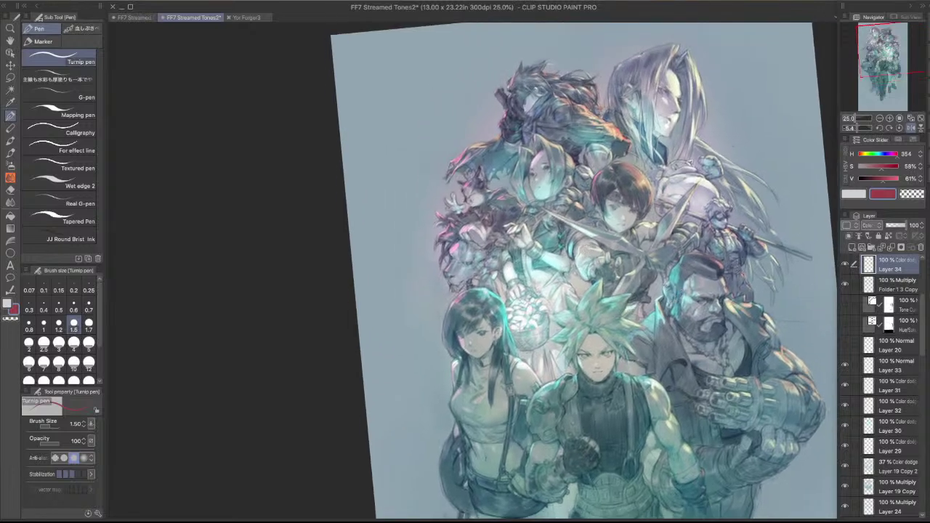
- Add a small pink accent along the dark-haired woman's outer torso edge with the Turnip pen at size 1.5
{"action": "key", "text": "j"}
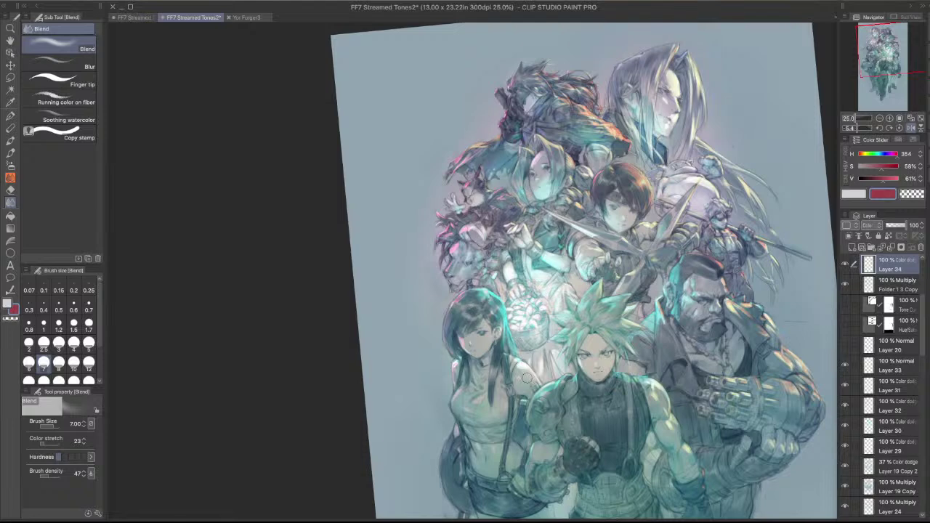
{"action": "key", "text": "p"}
{"action": "left_click_drag", "start_coordinate": [584, 343], "coordinate": [604, 272]}
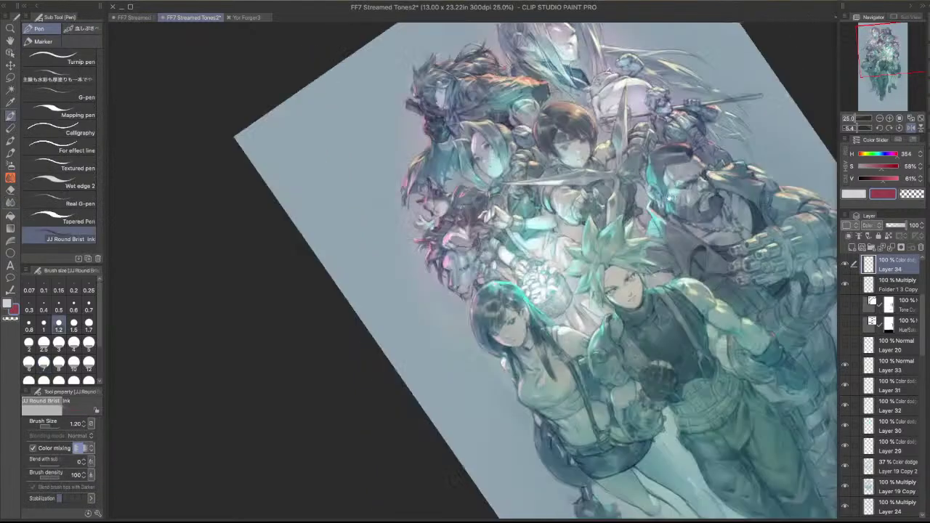
{"action": "mouse_move", "coordinate": [554, 417]}
{"action": "left_mouse_down"}
{"action": "mouse_move", "coordinate": [550, 402]}
{"action": "mouse_move", "coordinate": [586, 313]}
{"action": "left_mouse_up"}
{"action": "key", "text": "."}
{"action": "left_click_drag", "start_coordinate": [525, 311], "coordinate": [554, 311]}
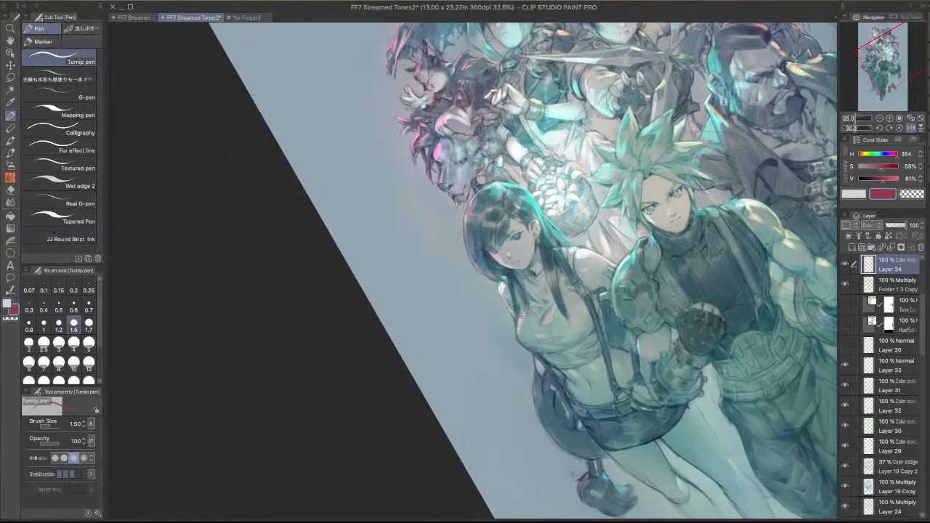
{"action": "mouse_move", "coordinate": [517, 336]}
{"action": "left_mouse_down"}
{"action": "mouse_move", "coordinate": [525, 312]}
{"action": "mouse_move", "coordinate": [520, 325]}
{"action": "left_mouse_up"}
{"action": "mouse_move", "coordinate": [639, 277]}
{"action": "left_mouse_down"}
{"action": "mouse_move", "coordinate": [627, 349]}
{"action": "mouse_move", "coordinate": [599, 388]}
{"action": "mouse_move", "coordinate": [555, 388]}
{"action": "mouse_move", "coordinate": [563, 279]}
{"action": "mouse_move", "coordinate": [541, 263]}
{"action": "mouse_move", "coordinate": [485, 260]}
{"action": "mouse_move", "coordinate": [499, 251]}
{"action": "left_mouse_up"}
{"action": "key", "text": "j"}
{"action": "scroll", "coordinate": [646, 213], "scroll_direction": "down", "scroll_amount": 2}
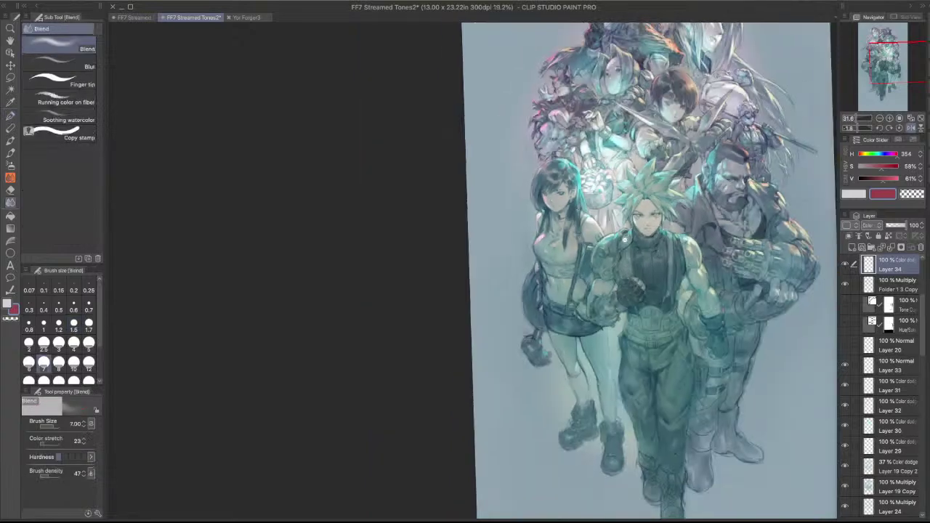
- Undo the last Turnip pen stroke and dab a pink accent on the bearded man's jacket with JJ Round Brist Ink at size 1.2
{"action": "key", "text": "p"}
{"action": "scroll", "coordinate": [543, 264], "scroll_direction": "up", "scroll_amount": 1}
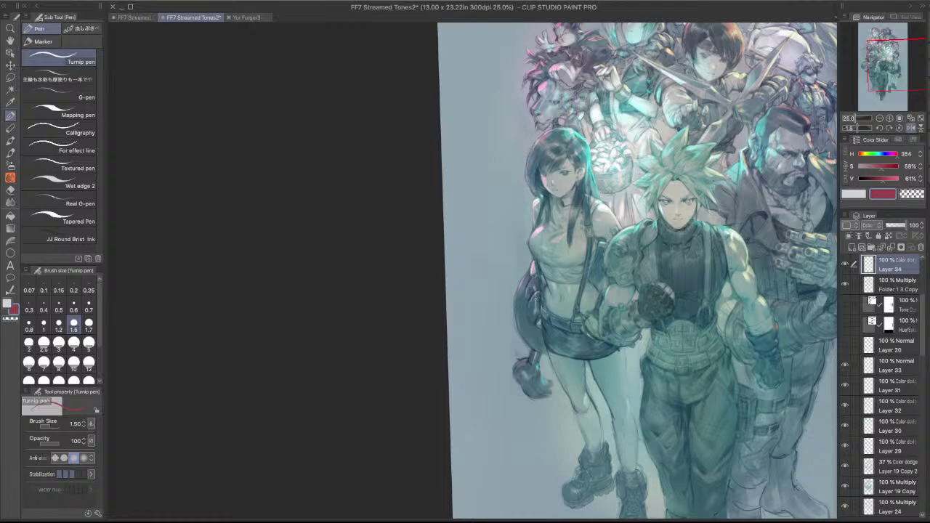
{"action": "key", "text": "super+z"}
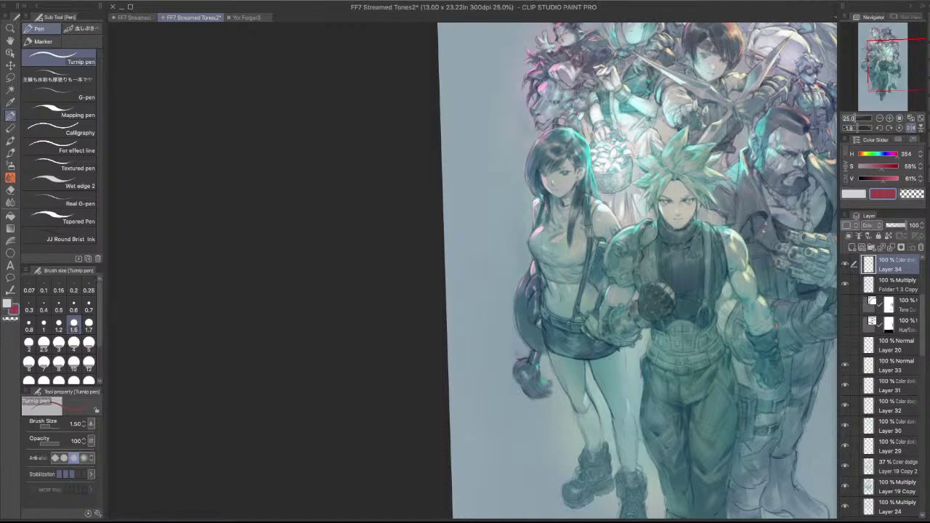
{"action": "left_click_drag", "start_coordinate": [779, 290], "coordinate": [643, 371]}
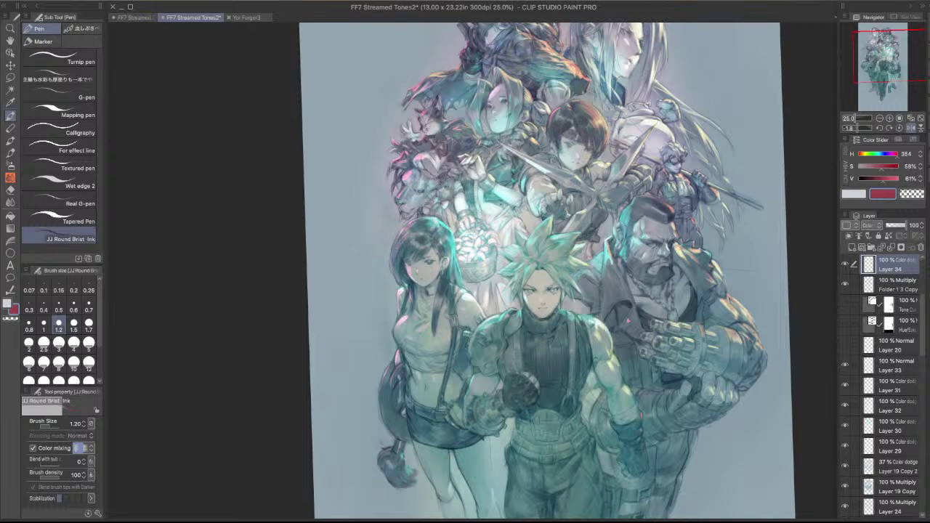
{"action": "left_click_drag", "start_coordinate": [500, 403], "coordinate": [576, 437]}
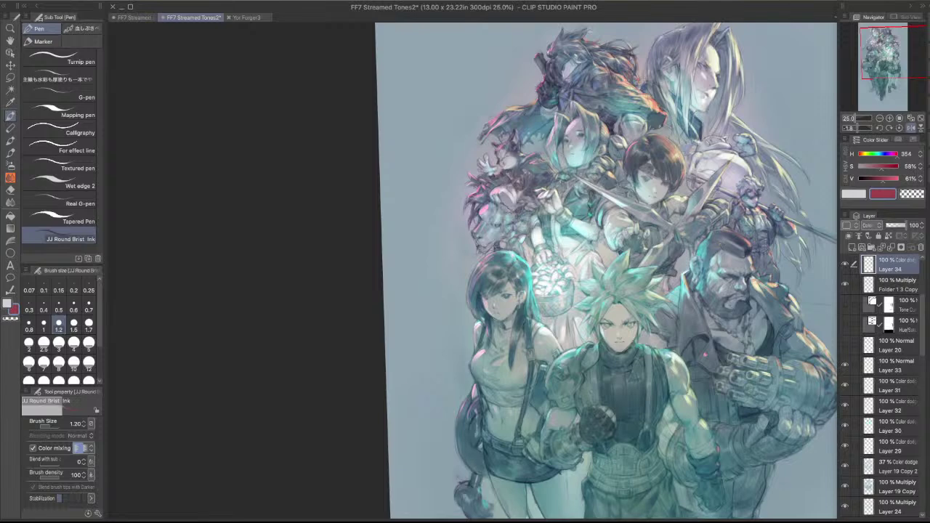
{"action": "left_click_drag", "start_coordinate": [576, 170], "coordinate": [619, 152]}
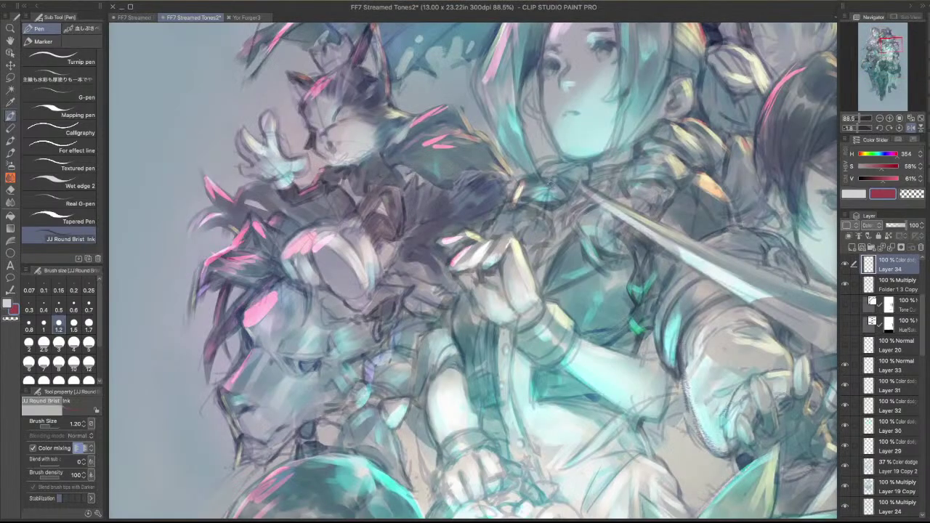
- Paint pink accents on the flower girl's collar, shoulder and face-framing hair on Layer 32 with JJ Round Brist Ink at size 1.2
{"action": "key", "text": "c"}
{"action": "left_click", "coordinate": [523, 191], "text": "shift+super"}
{"action": "mouse_move", "coordinate": [522, 184]}
{"action": "left_mouse_down"}
{"action": "mouse_move", "coordinate": [512, 208]}
{"action": "mouse_move", "coordinate": [522, 182]}
{"action": "mouse_move", "coordinate": [531, 191]}
{"action": "mouse_move", "coordinate": [533, 180]}
{"action": "mouse_move", "coordinate": [523, 205]}
{"action": "mouse_move", "coordinate": [491, 231]}
{"action": "left_mouse_up"}
{"action": "key", "text": "c"}
{"action": "mouse_move", "coordinate": [521, 202]}
{"action": "left_mouse_down"}
{"action": "mouse_move", "coordinate": [502, 216]}
{"action": "mouse_move", "coordinate": [510, 205]}
{"action": "mouse_move", "coordinate": [502, 244]}
{"action": "left_mouse_up"}
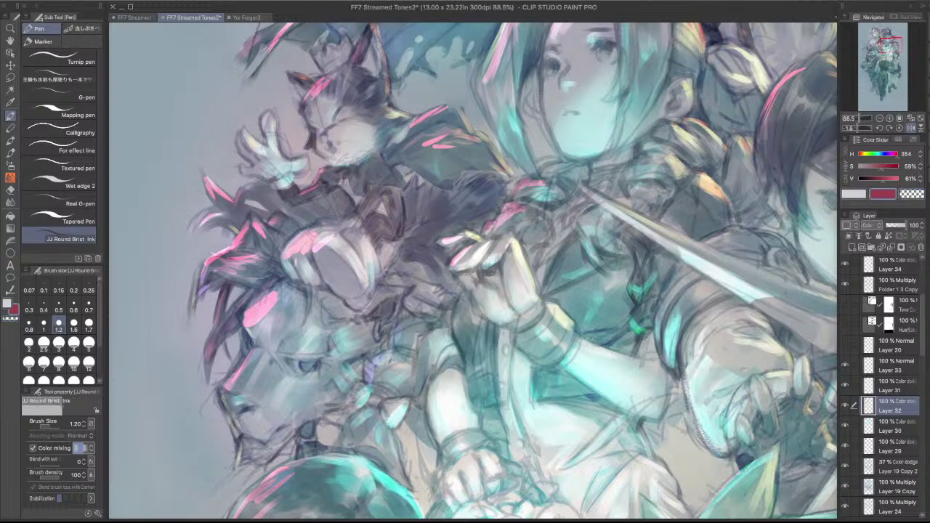
{"action": "scroll", "coordinate": [465, 298], "scroll_direction": "down", "scroll_amount": 3}
{"action": "scroll", "coordinate": [586, 263], "scroll_direction": "down", "scroll_amount": 3}
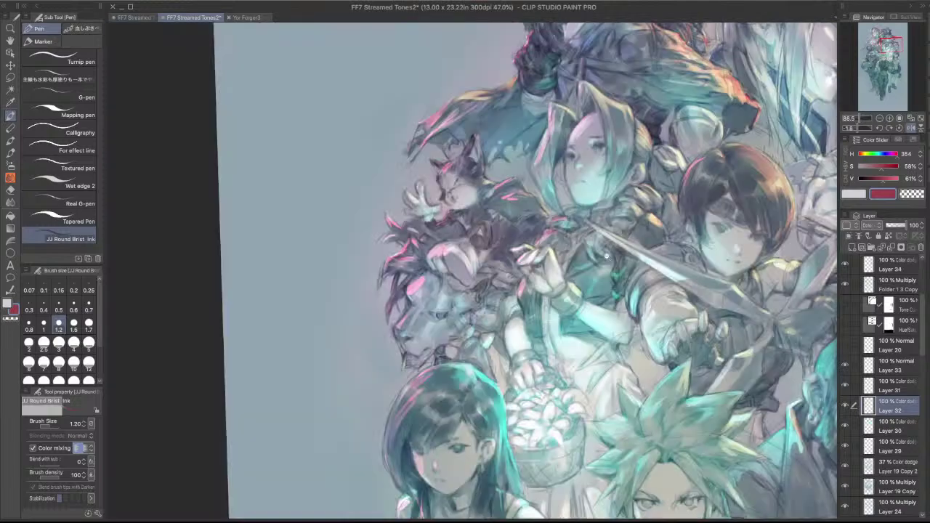
{"action": "scroll", "coordinate": [539, 267], "scroll_direction": "up", "scroll_amount": 2}
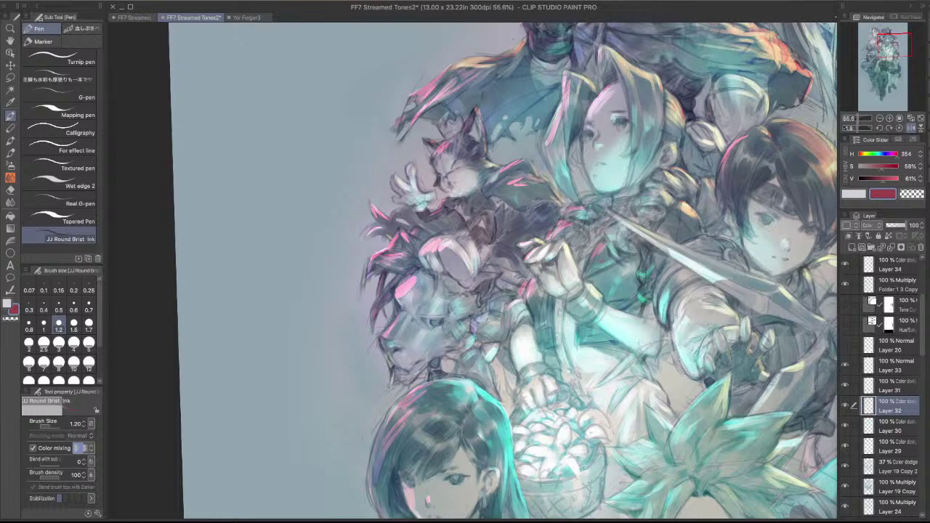
{"action": "mouse_move", "coordinate": [553, 134]}
{"action": "left_mouse_down"}
{"action": "mouse_move", "coordinate": [543, 144]}
{"action": "mouse_move", "coordinate": [550, 132]}
{"action": "mouse_move", "coordinate": [544, 143]}
{"action": "mouse_move", "coordinate": [554, 142]}
{"action": "left_mouse_up"}
{"action": "scroll", "coordinate": [570, 102], "scroll_direction": "down", "scroll_amount": 5}
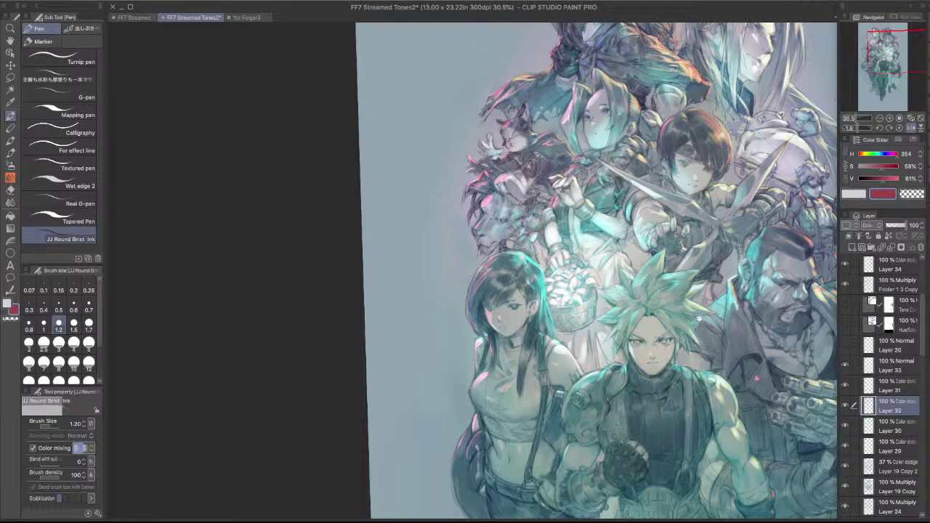
{"action": "scroll", "coordinate": [513, 158], "scroll_direction": "up", "scroll_amount": 4}
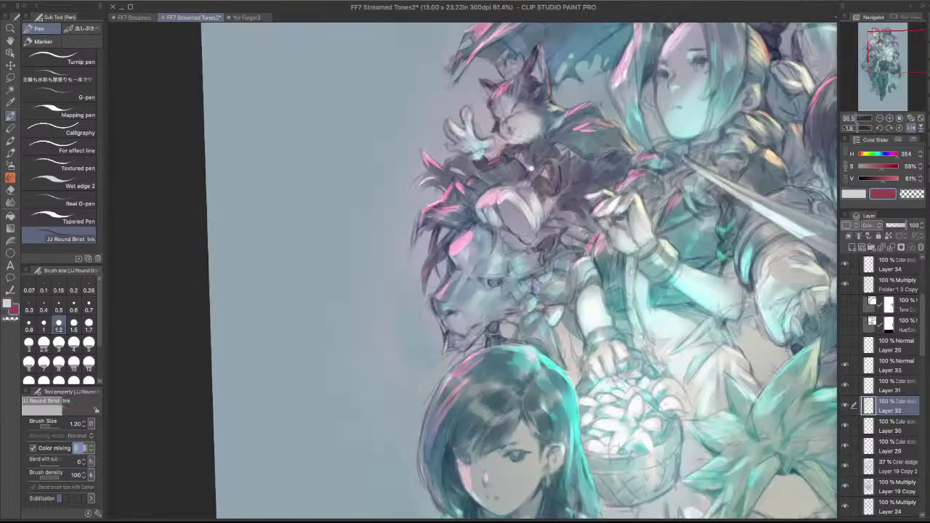
- Toggle Layer 32's visibility to compare the illustration with and without its accents
{"action": "key", "text": "c"}
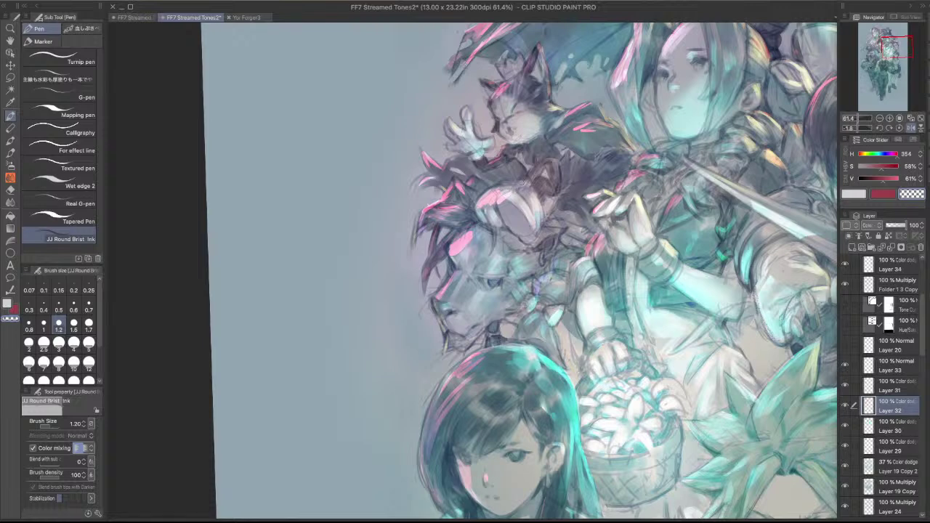
{"action": "left_click", "coordinate": [846, 405]}
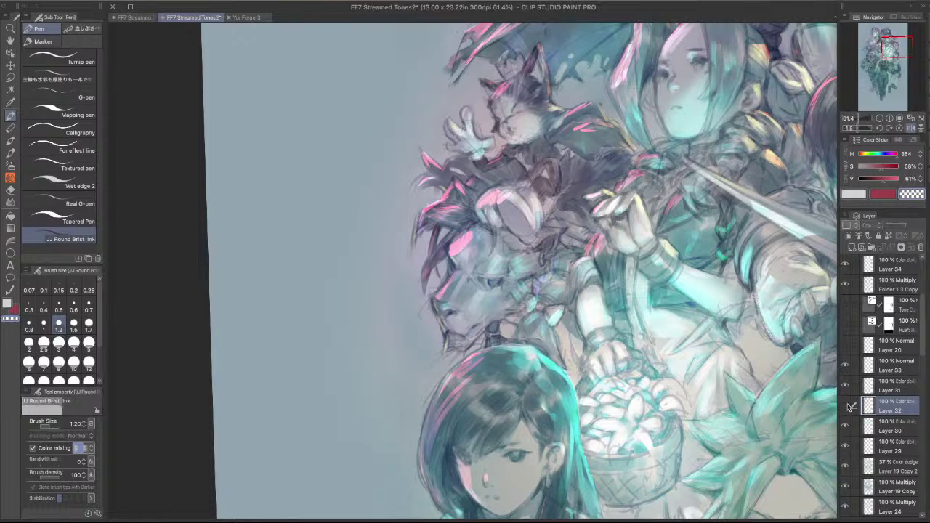
{"action": "left_click", "coordinate": [847, 406]}
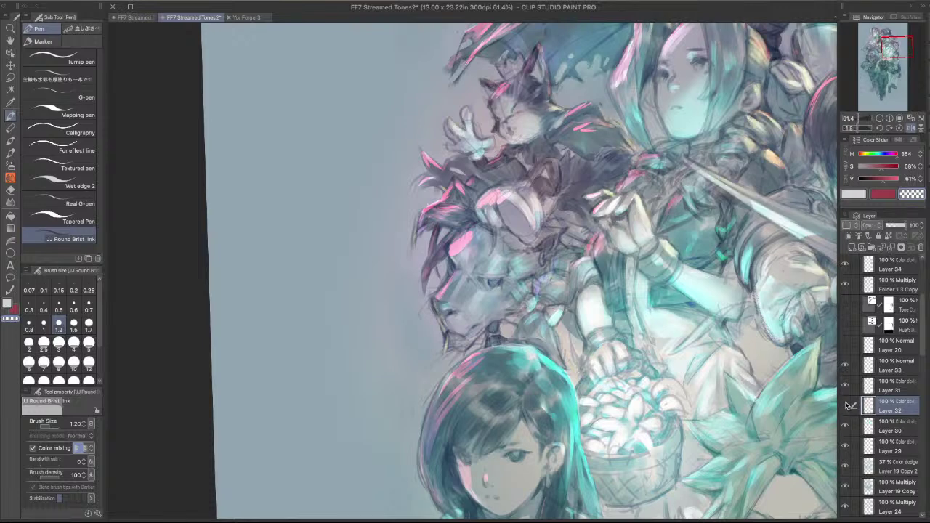
{"action": "left_click", "coordinate": [847, 406]}
{"action": "left_click", "coordinate": [847, 405]}
{"action": "scroll", "coordinate": [701, 301], "scroll_direction": "down", "scroll_amount": 2}
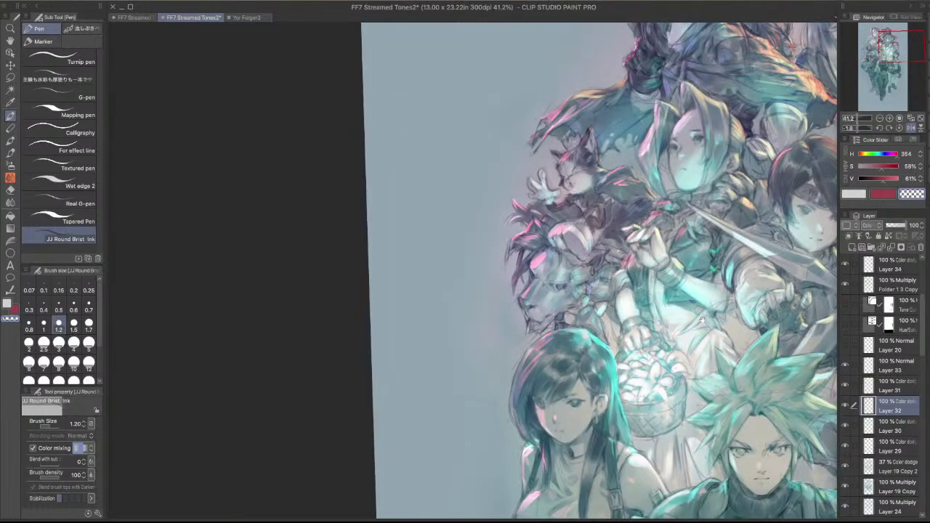
{"action": "left_click", "coordinate": [847, 406]}
{"action": "left_click", "coordinate": [847, 405]}
{"action": "left_click", "coordinate": [847, 404]}
{"action": "left_click", "coordinate": [848, 404]}
{"action": "left_click", "coordinate": [847, 404]}
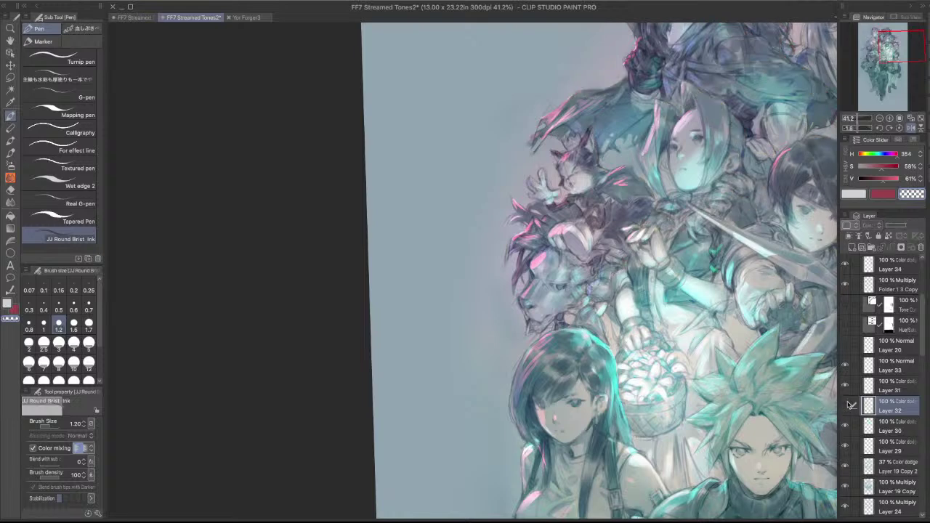
{"action": "left_click", "coordinate": [848, 404]}
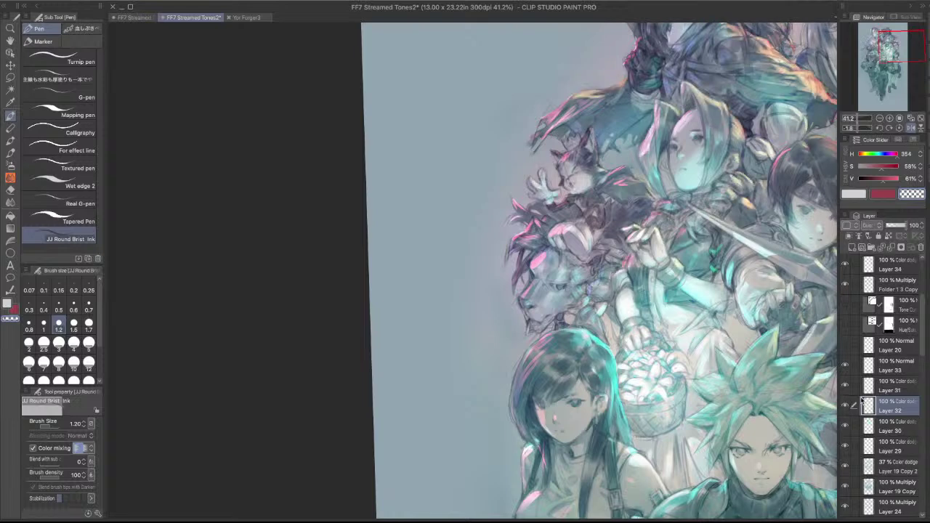
- Lasso the flower girl's face, collar and shoulder area and cut the pink accents out of Layer 32
{"action": "key", "text": "m"}
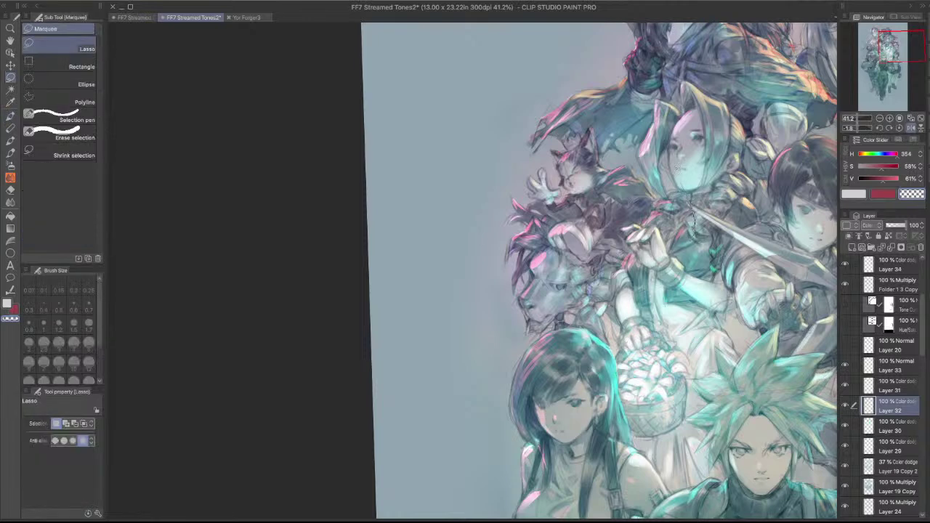
{"action": "mouse_move", "coordinate": [671, 159]}
{"action": "left_mouse_down"}
{"action": "mouse_move", "coordinate": [701, 109]}
{"action": "mouse_move", "coordinate": [692, 73]}
{"action": "mouse_move", "coordinate": [648, 106]}
{"action": "mouse_move", "coordinate": [637, 213]}
{"action": "mouse_move", "coordinate": [673, 219]}
{"action": "left_mouse_up"}
{"action": "left_click_drag", "start_coordinate": [676, 246], "coordinate": [640, 246]}
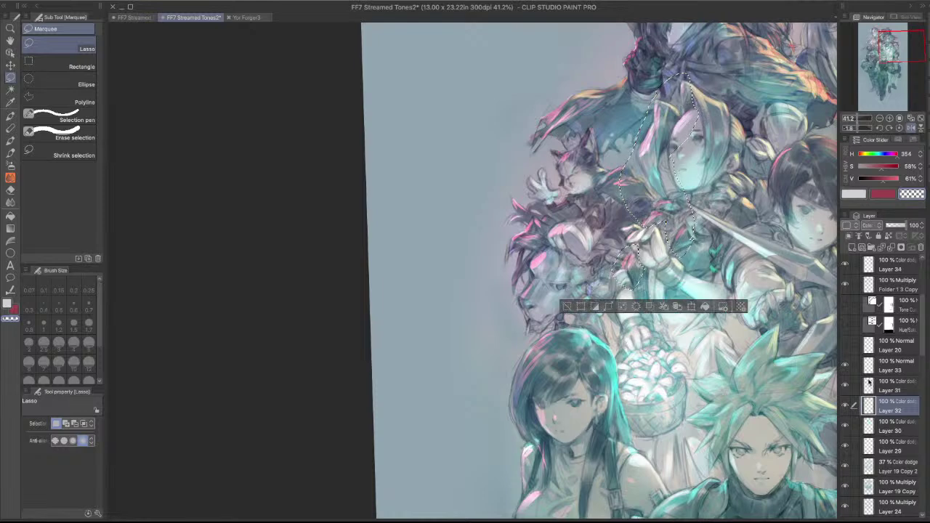
{"action": "left_click", "coordinate": [845, 405]}
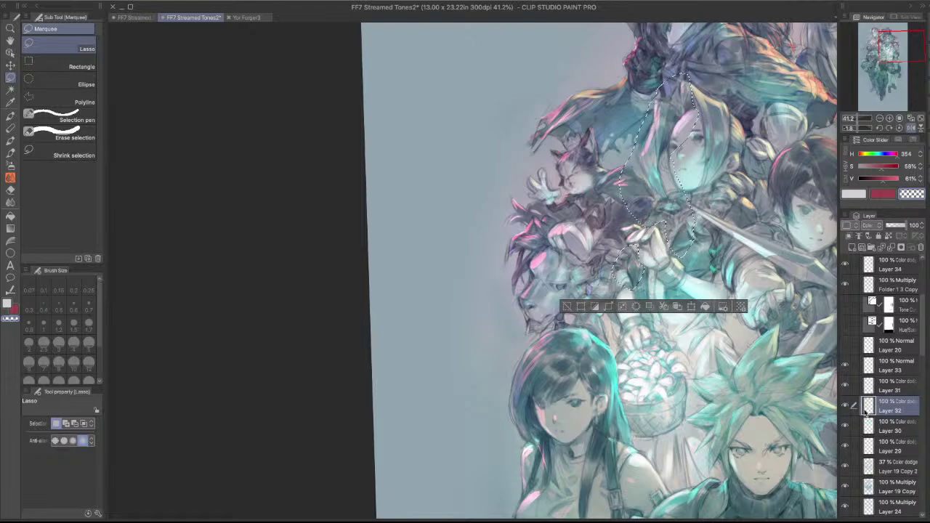
{"action": "left_click", "coordinate": [845, 425]}
{"action": "left_click", "coordinate": [845, 425]}
{"action": "key", "text": "ctrl+d"}
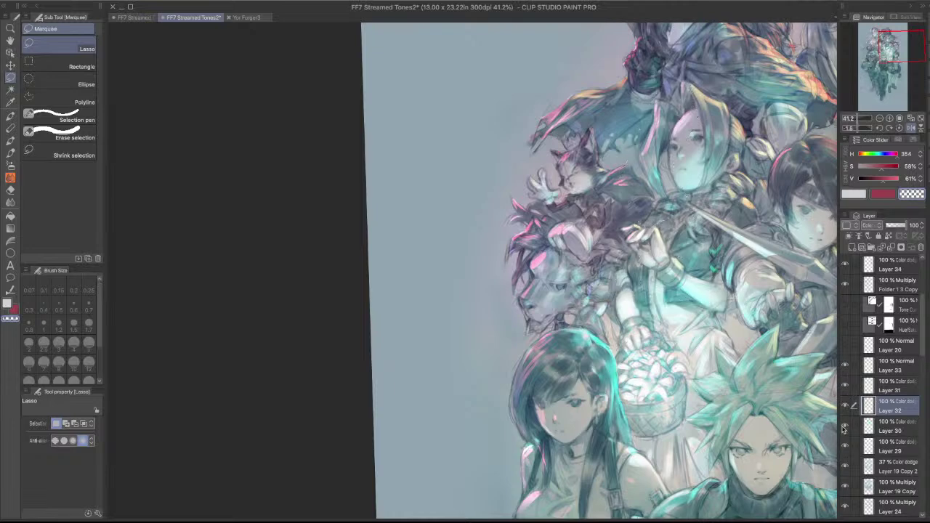
- Paste the cut pink accents as a new layer directly above Layer 34
{"action": "left_click", "coordinate": [845, 426]}
{"action": "left_click", "coordinate": [846, 427]}
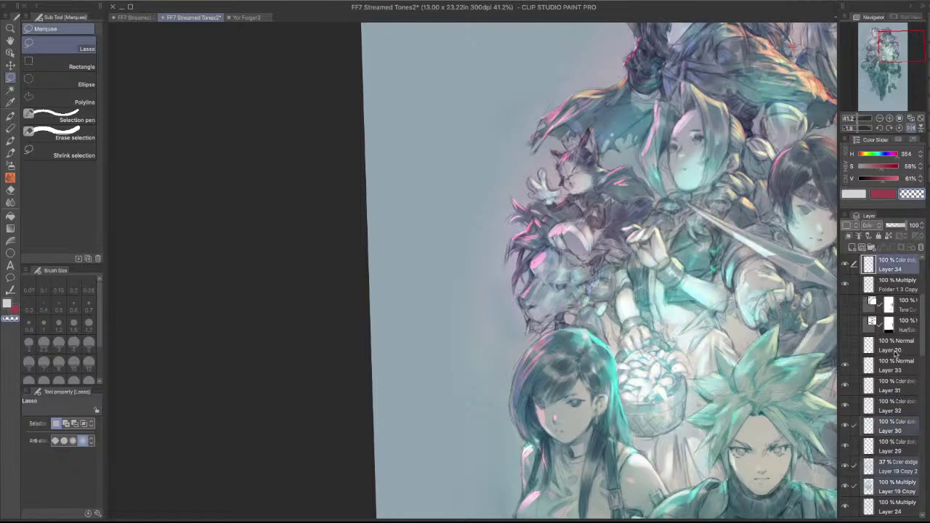
{"action": "left_click", "coordinate": [846, 266]}
{"action": "left_click", "coordinate": [846, 263]}
{"action": "left_click", "coordinate": [870, 262]}
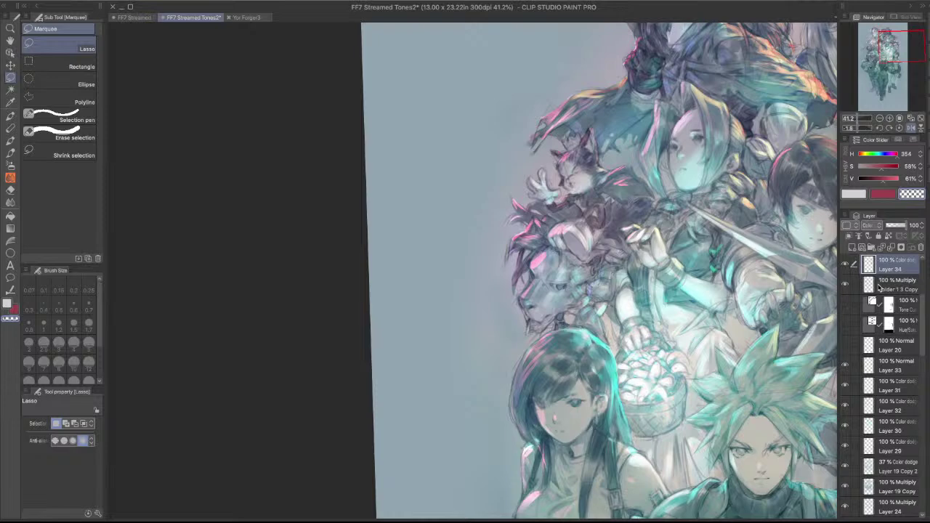
{"action": "key", "text": "super+v"}
{"action": "scroll", "coordinate": [723, 348], "scroll_direction": "down", "scroll_amount": 3}
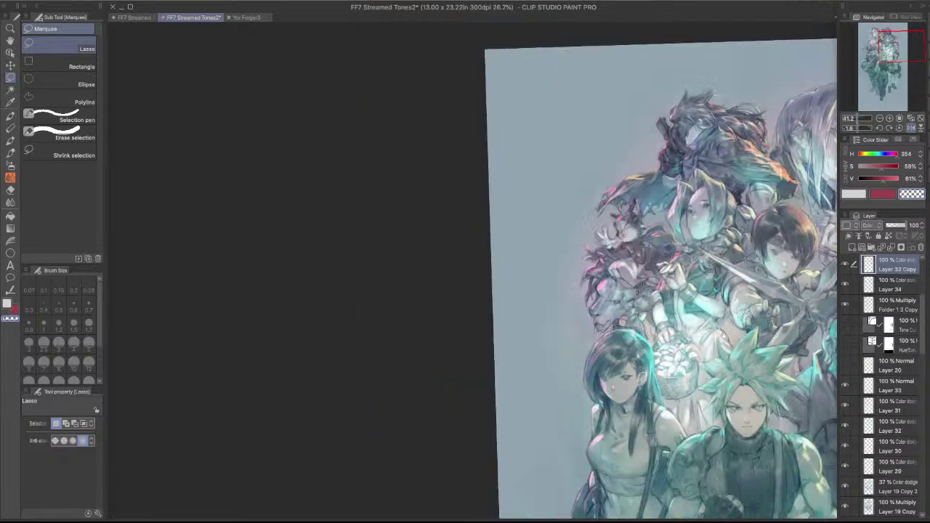
{"action": "left_click_drag", "start_coordinate": [829, 265], "coordinate": [757, 287]}
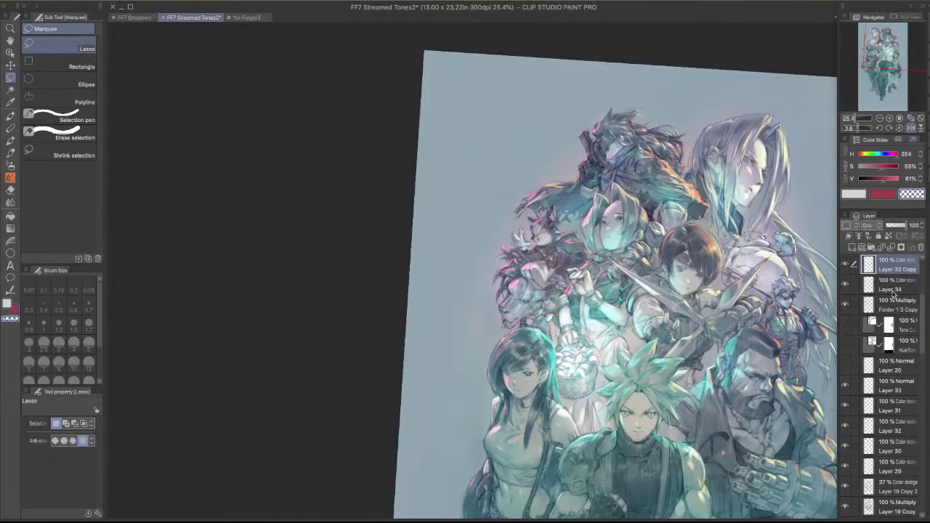
- Merge the pasted accents down into Layer 34 and toggle its visibility to check the combined rim lights
{"action": "left_click", "coordinate": [845, 265]}
{"action": "left_click", "coordinate": [846, 265]}
{"action": "key", "text": "super+e"}
{"action": "left_click", "coordinate": [849, 266]}
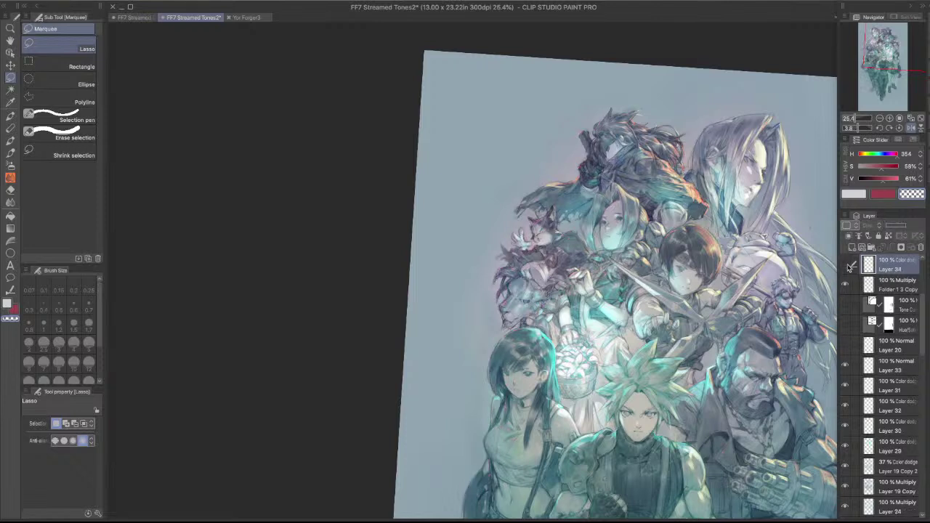
{"action": "left_click", "coordinate": [849, 266]}
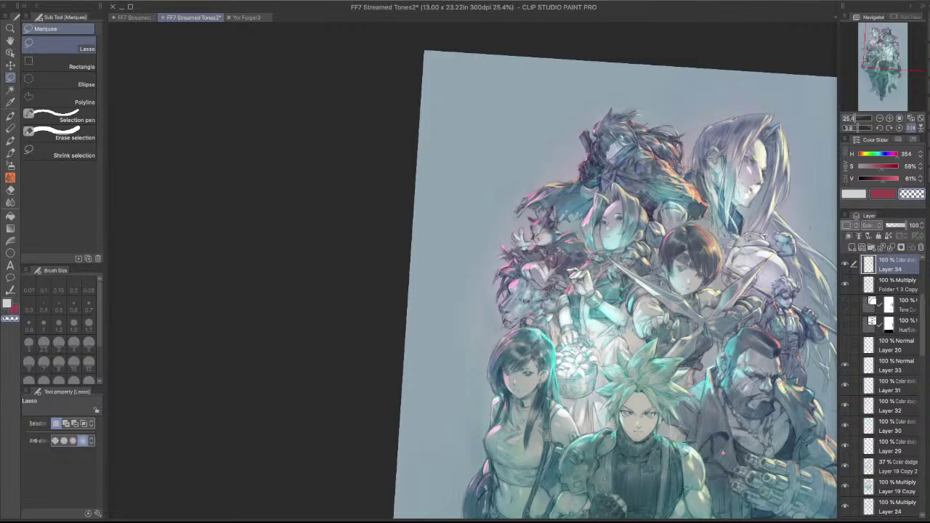
{"action": "scroll", "coordinate": [694, 254], "scroll_direction": "up", "scroll_amount": 1}
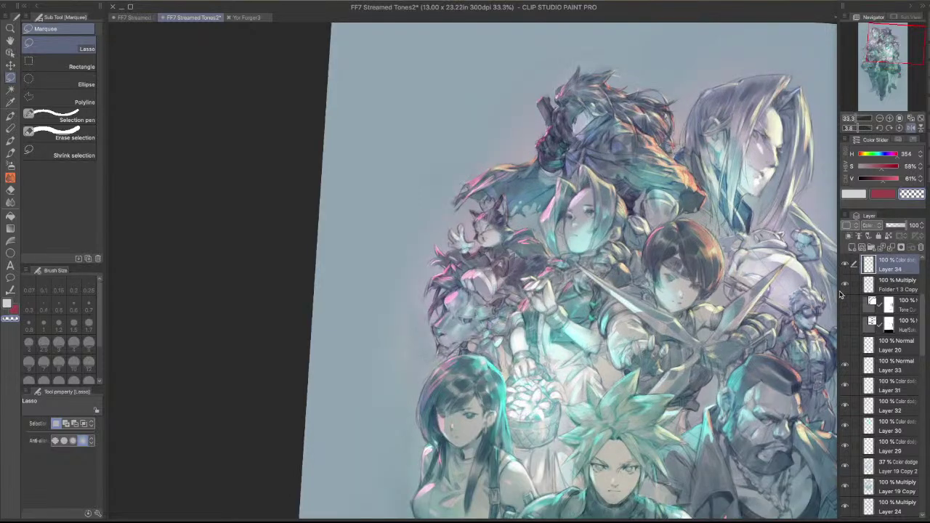
{"action": "key", "text": "j"}
{"action": "mouse_move", "coordinate": [674, 245]}
{"action": "left_mouse_down"}
{"action": "mouse_move", "coordinate": [685, 222]}
{"action": "mouse_move", "coordinate": [664, 237]}
{"action": "left_mouse_up"}
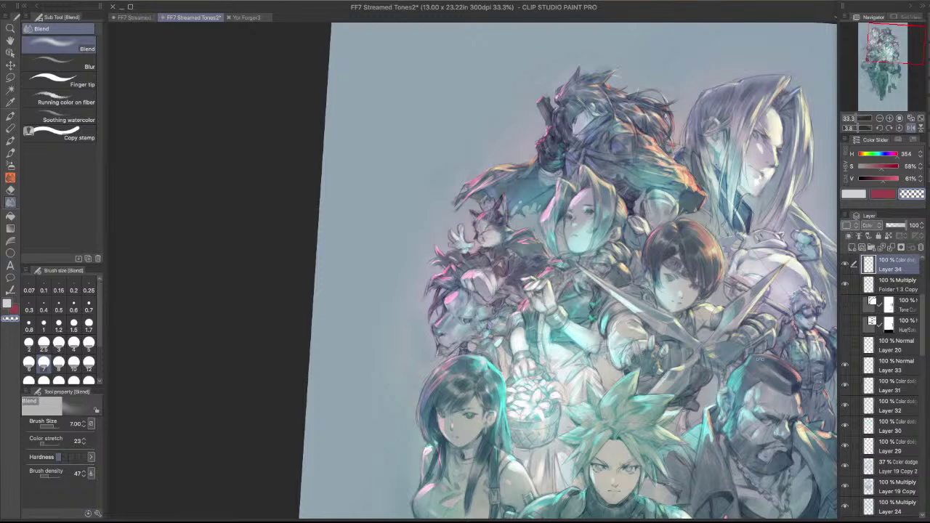
- Paint pink accents along the flower girl's forehead, nose and cheek on Layer 34 with JJ Round Brist Ink at size 1.2
{"action": "key", "text": "p"}
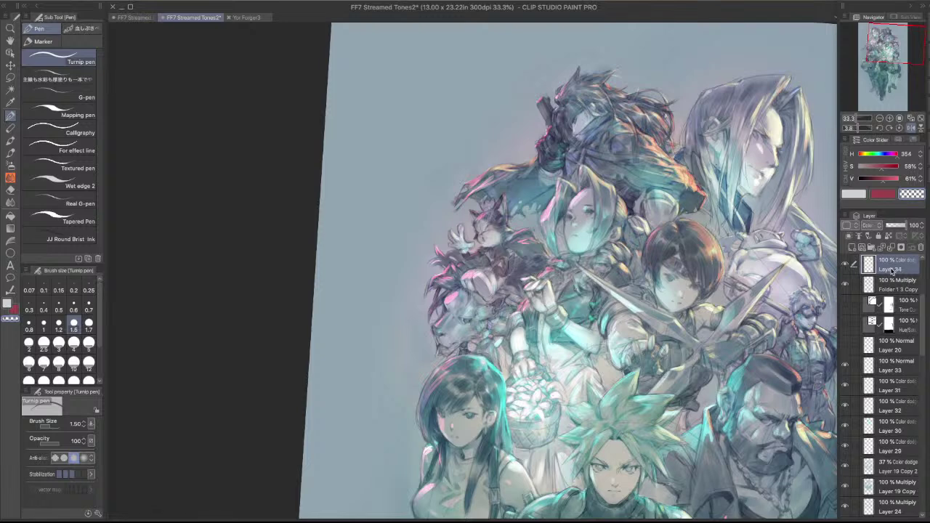
{"action": "left_click_drag", "start_coordinate": [615, 210], "coordinate": [583, 161]}
{"action": "left_click_drag", "start_coordinate": [537, 184], "coordinate": [546, 171]}
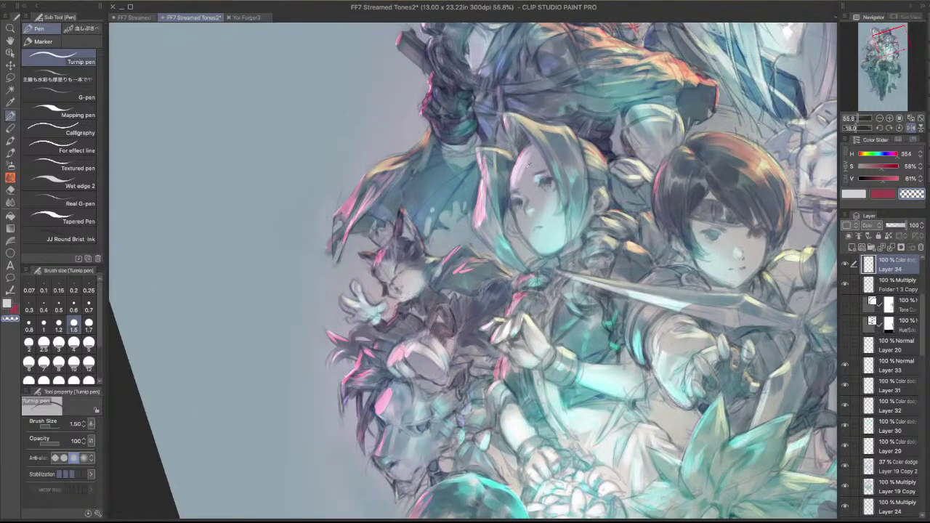
{"action": "key", "text": "c"}
{"action": "key", "text": "comma"}
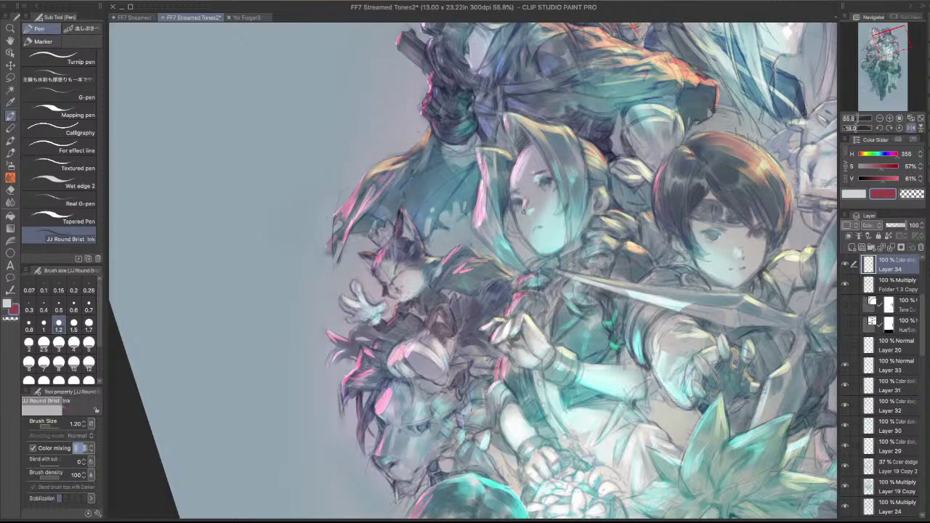
{"action": "left_click_drag", "start_coordinate": [525, 211], "coordinate": [518, 223]}
{"action": "left_click_drag", "start_coordinate": [543, 196], "coordinate": [501, 196]}
{"action": "left_click_drag", "start_coordinate": [694, 210], "coordinate": [706, 353]}
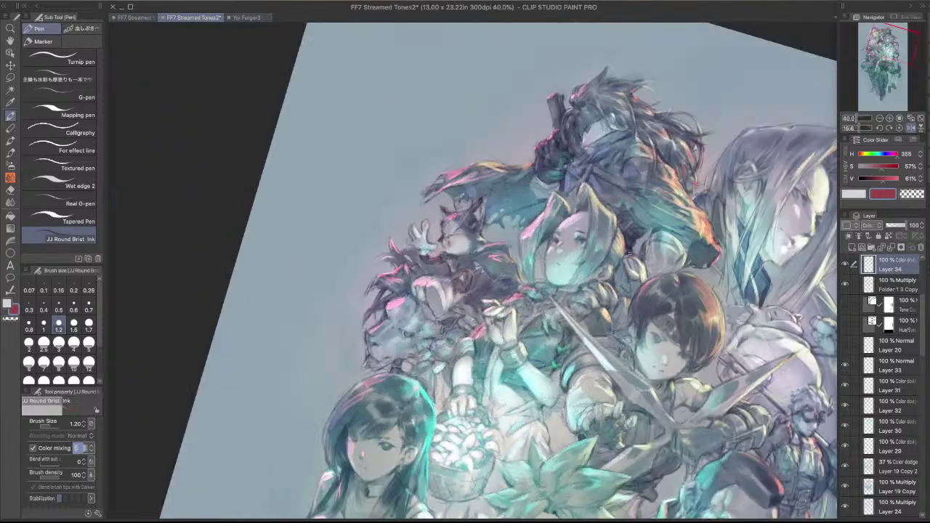
{"action": "left_click_drag", "start_coordinate": [657, 260], "coordinate": [598, 222]}
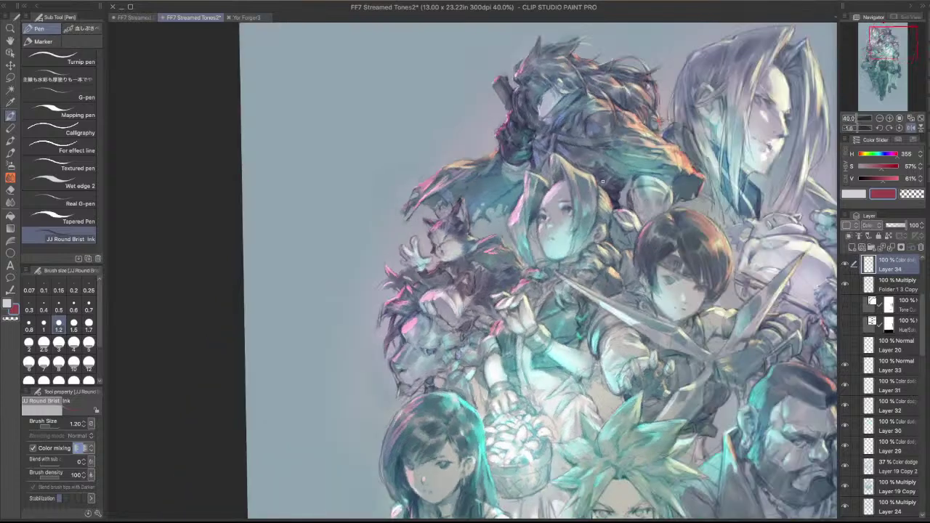
- Soften the pink accents around the cat's cape and the lion-like creature on Layer 34 with the Blur tool at size 1.5
{"action": "key", "text": "j"}
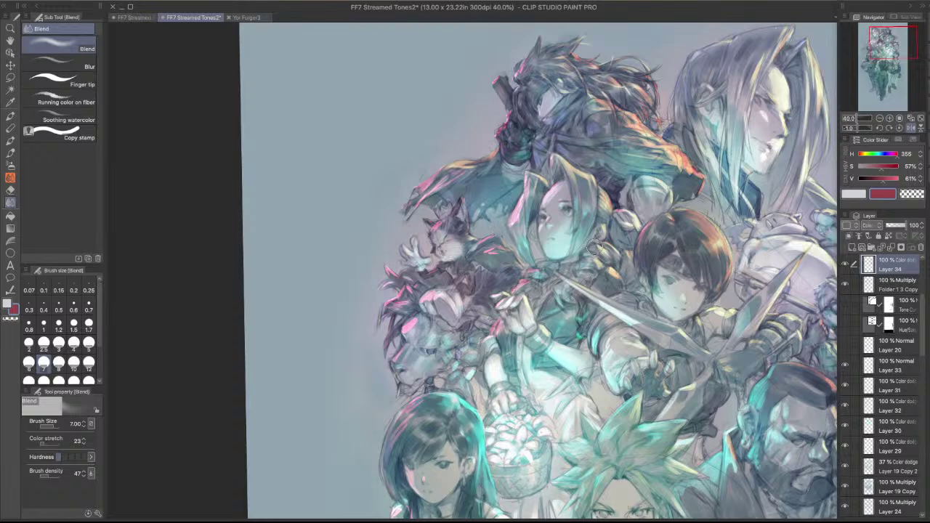
{"action": "scroll", "coordinate": [469, 247], "scroll_direction": "up", "scroll_amount": 3}
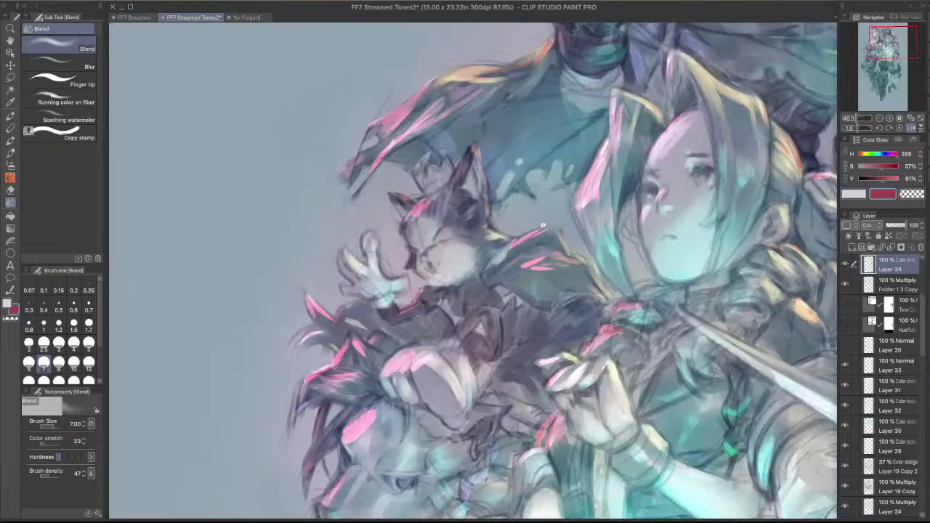
{"action": "key", "text": "."}
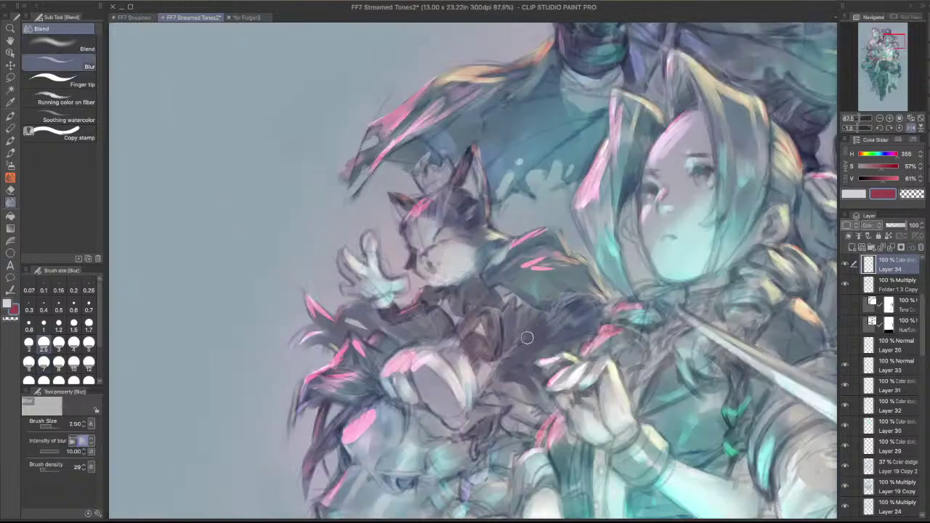
{"action": "key", "text": "["}
{"action": "key", "text": "["}
{"action": "key", "text": "["}
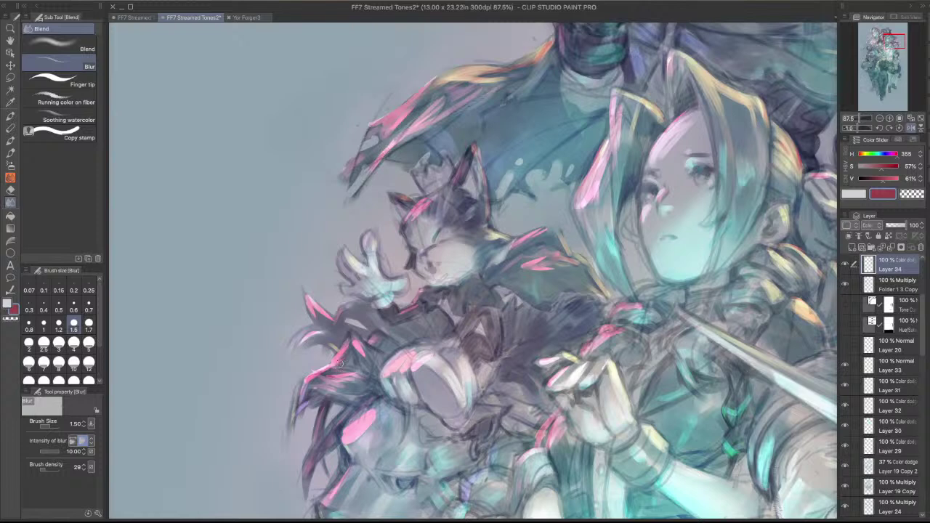
{"action": "left_click_drag", "start_coordinate": [370, 462], "coordinate": [434, 361]}
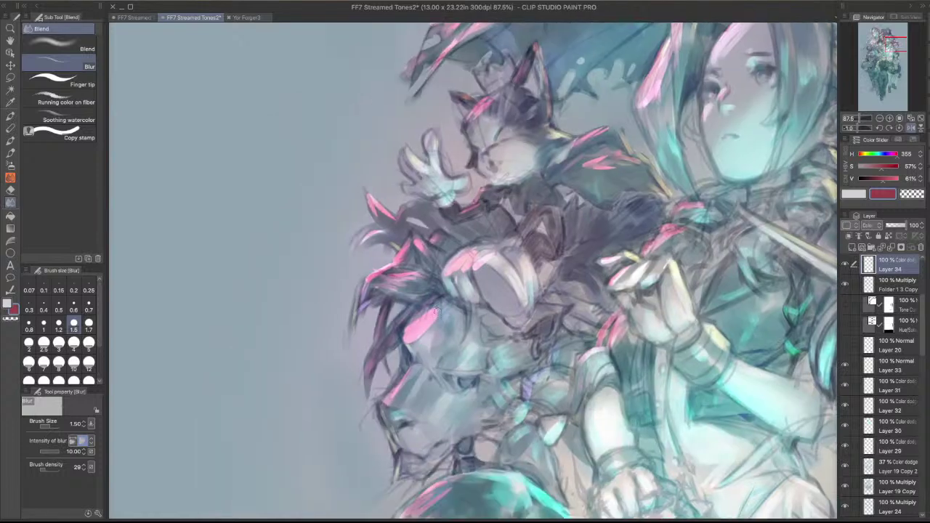
{"action": "scroll", "coordinate": [460, 307], "scroll_direction": "down", "scroll_amount": 3}
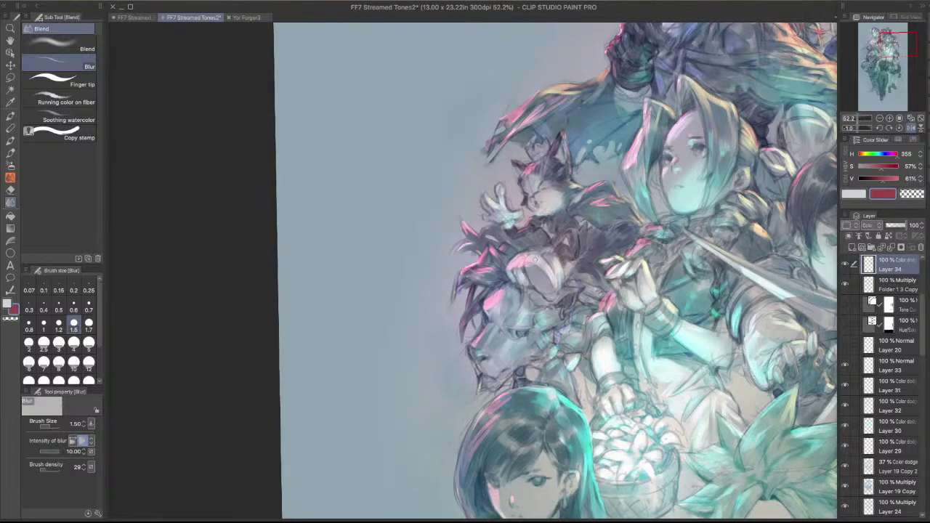
{"action": "scroll", "coordinate": [622, 277], "scroll_direction": "down", "scroll_amount": 2}
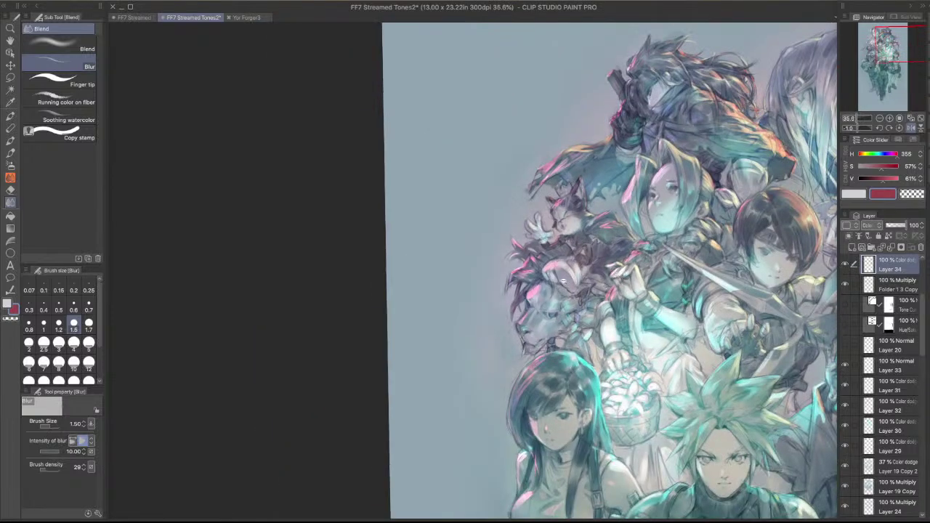
- Extend the pink rim light along the lion-like creature's pale ear with JJ Round Brist Ink at size 1.2, then trim it with transparent colour
{"action": "scroll", "coordinate": [560, 278], "scroll_direction": "up", "scroll_amount": 5}
{"action": "key", "text": "p"}
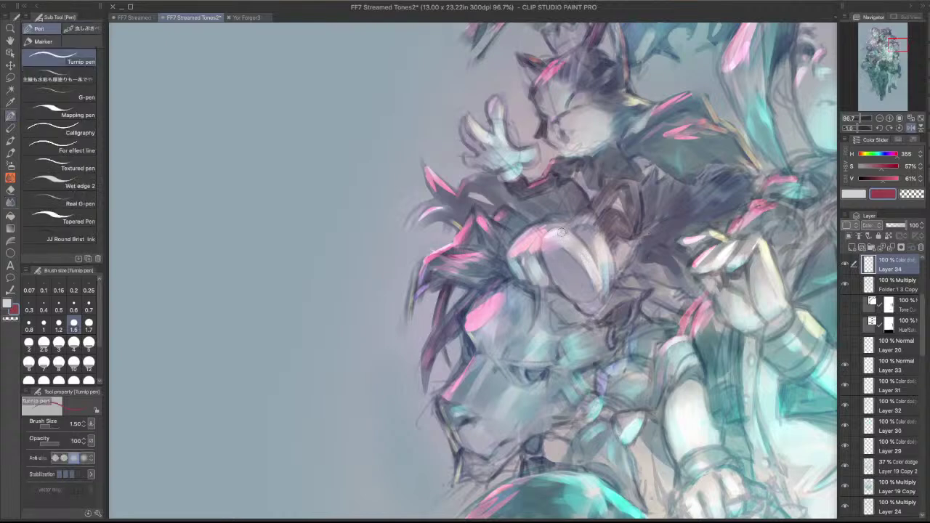
{"action": "key", "text": "i"}
{"action": "left_click", "coordinate": [538, 234]}
{"action": "key", "text": "p"}
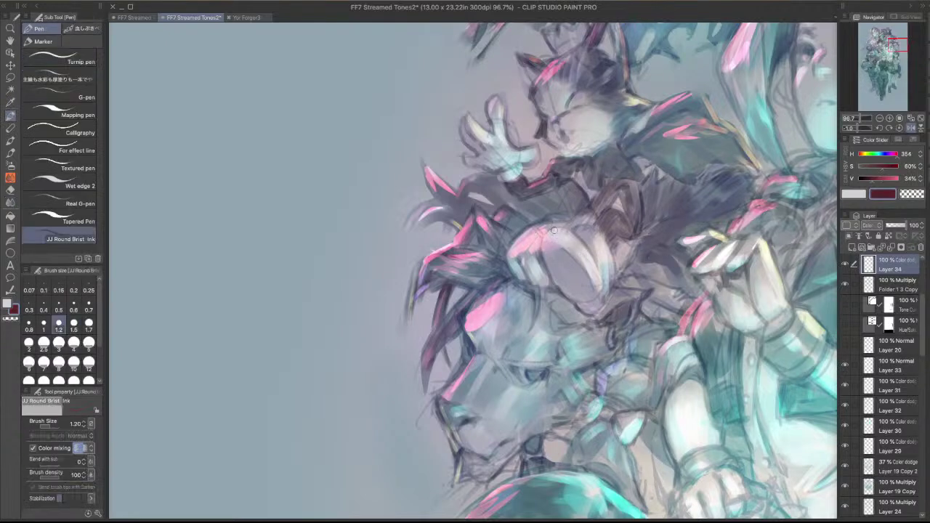
{"action": "key", "text": "c"}
{"action": "mouse_move", "coordinate": [546, 246]}
{"action": "left_mouse_down"}
{"action": "mouse_move", "coordinate": [555, 256]}
{"action": "mouse_move", "coordinate": [557, 248]}
{"action": "left_mouse_up"}
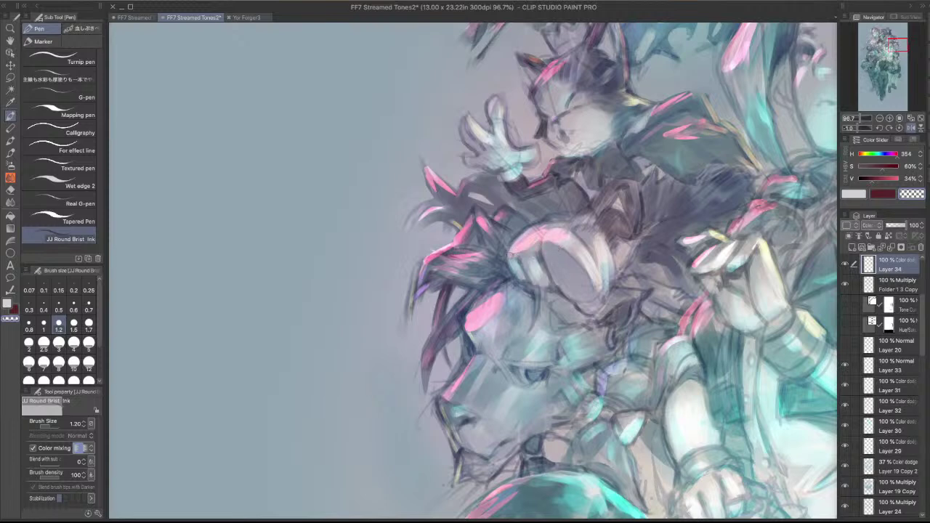
{"action": "key", "text": "c"}
{"action": "scroll", "coordinate": [594, 208], "scroll_direction": "down", "scroll_amount": 3}
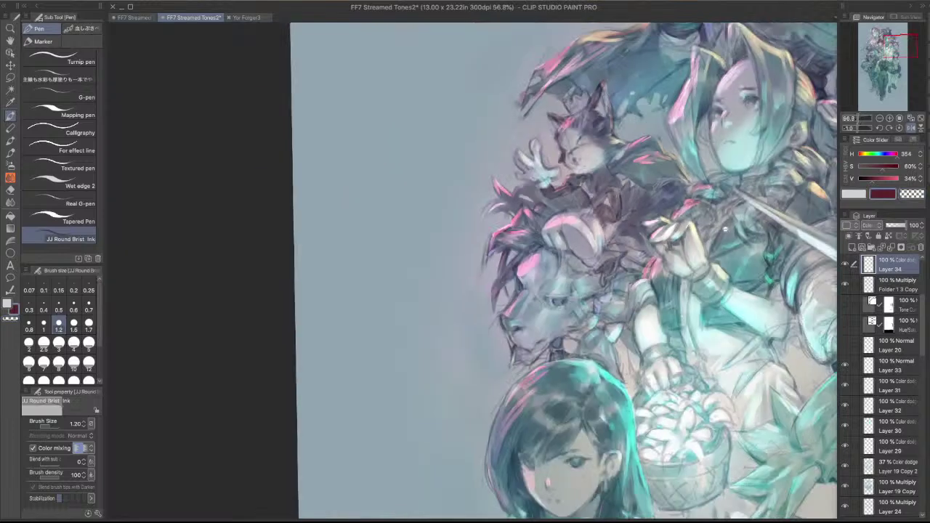
- Paint dark pink accents around the cat's collar and the lion-like creature's inner ear on Layer 34
{"action": "scroll", "coordinate": [639, 193], "scroll_direction": "up", "scroll_amount": 2}
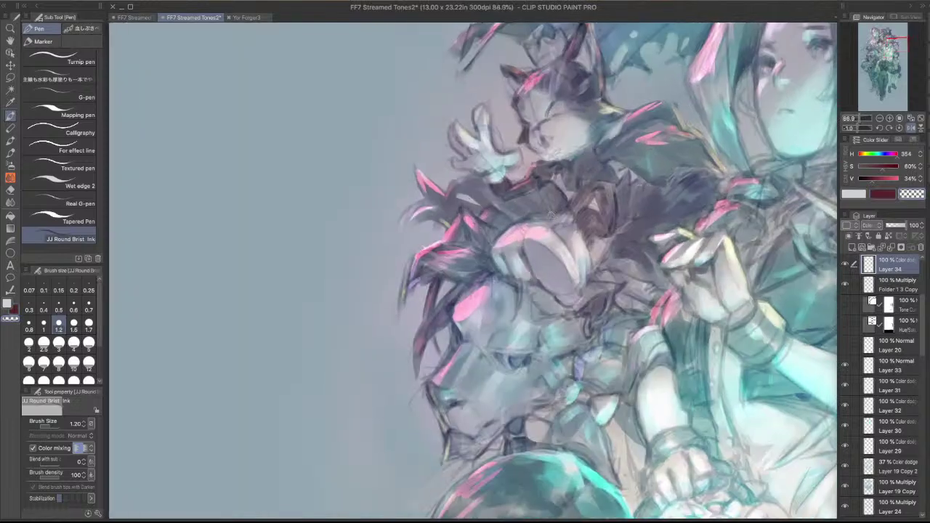
{"action": "key", "text": "c"}
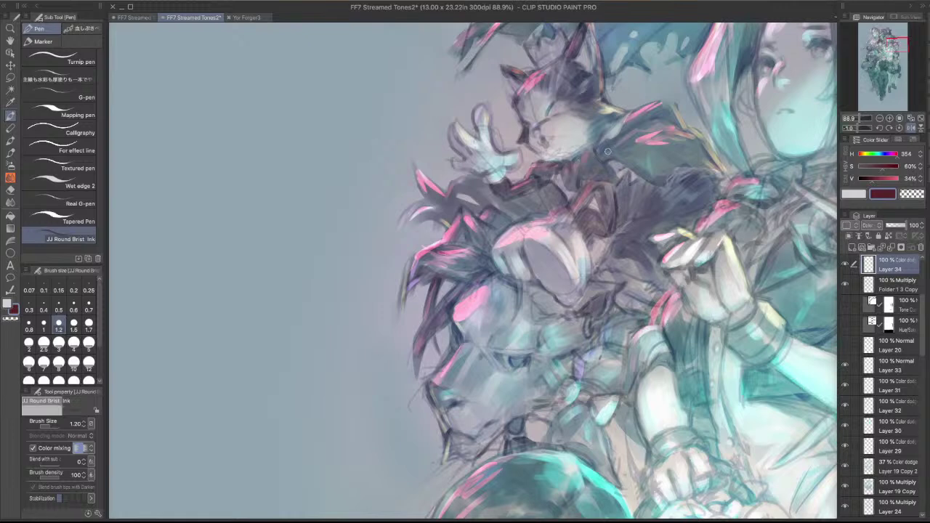
{"action": "left_click_drag", "start_coordinate": [612, 136], "coordinate": [574, 138]}
{"action": "left_click_drag", "start_coordinate": [669, 156], "coordinate": [699, 239]}
{"action": "scroll", "coordinate": [699, 239], "scroll_direction": "down", "scroll_amount": 2}
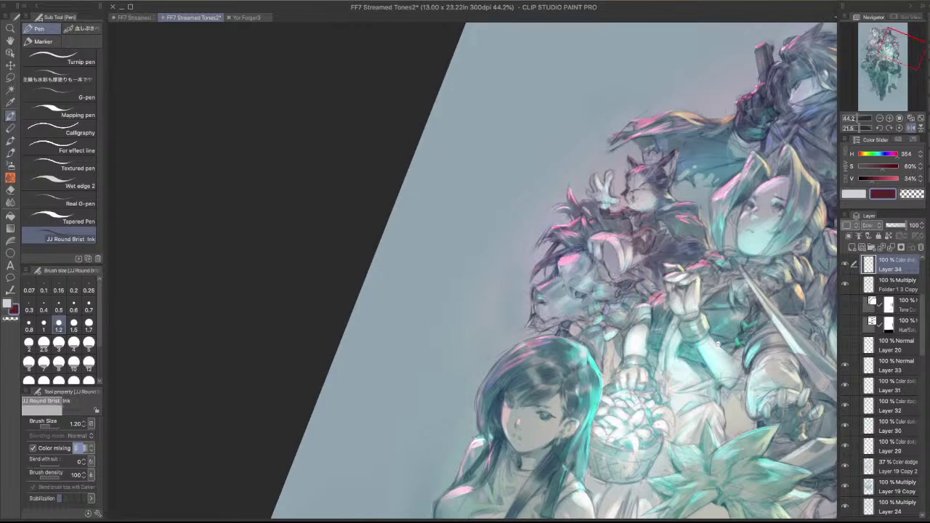
{"action": "left_click_drag", "start_coordinate": [704, 322], "coordinate": [596, 213]}
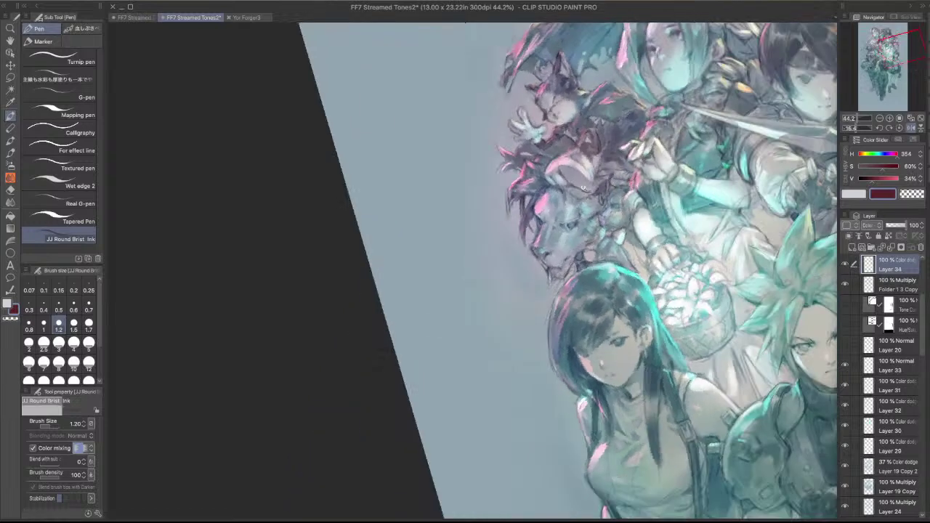
{"action": "left_click_drag", "start_coordinate": [565, 186], "coordinate": [598, 187]}
{"action": "key", "text": "c"}
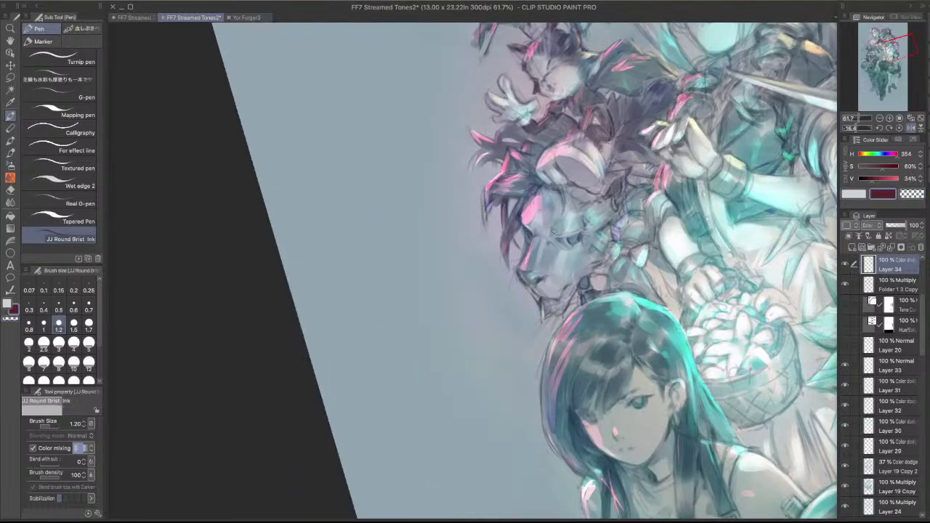
{"action": "scroll", "coordinate": [573, 194], "scroll_direction": "down", "scroll_amount": 2}
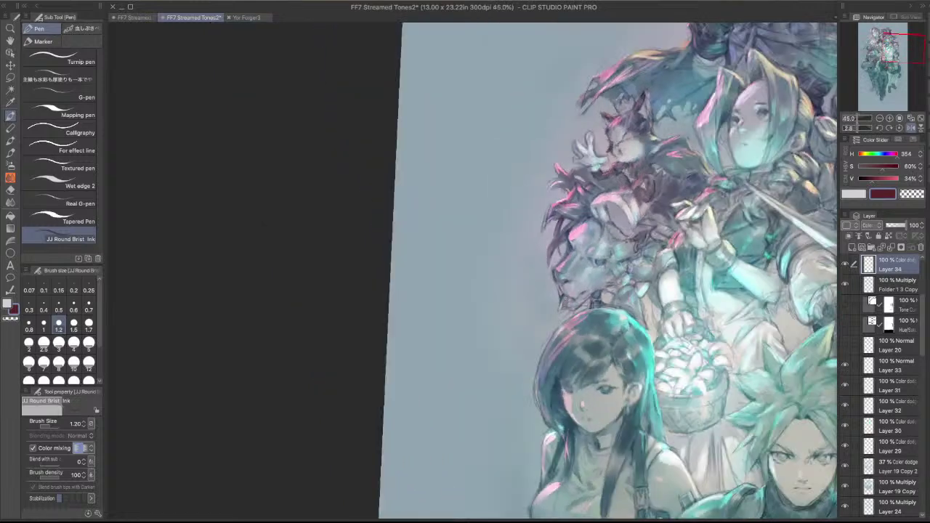
- Trim the pink accent on the long-haired woman's cheek with transparent colour on Layer 34
{"action": "left_click_drag", "start_coordinate": [676, 347], "coordinate": [688, 307]}
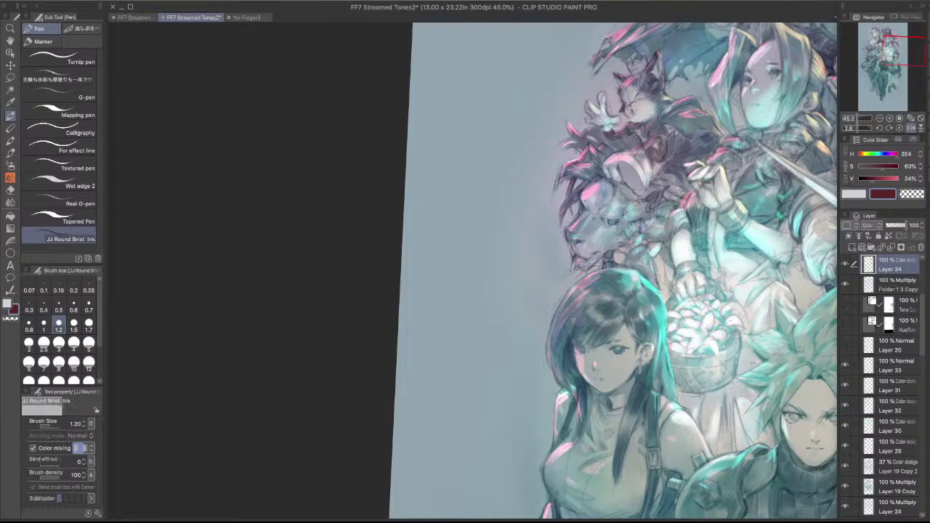
{"action": "scroll", "coordinate": [682, 258], "scroll_direction": "down", "scroll_amount": 5}
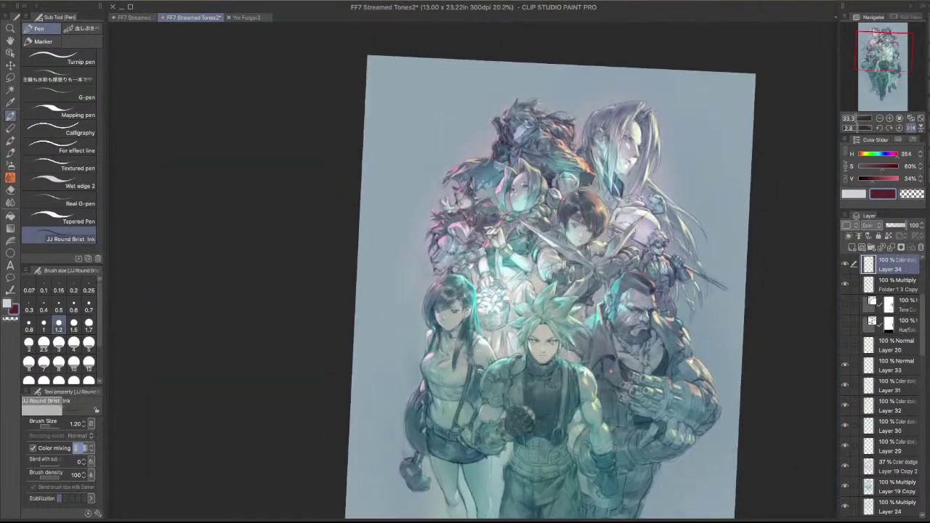
{"action": "left_click_drag", "start_coordinate": [690, 361], "coordinate": [703, 288]}
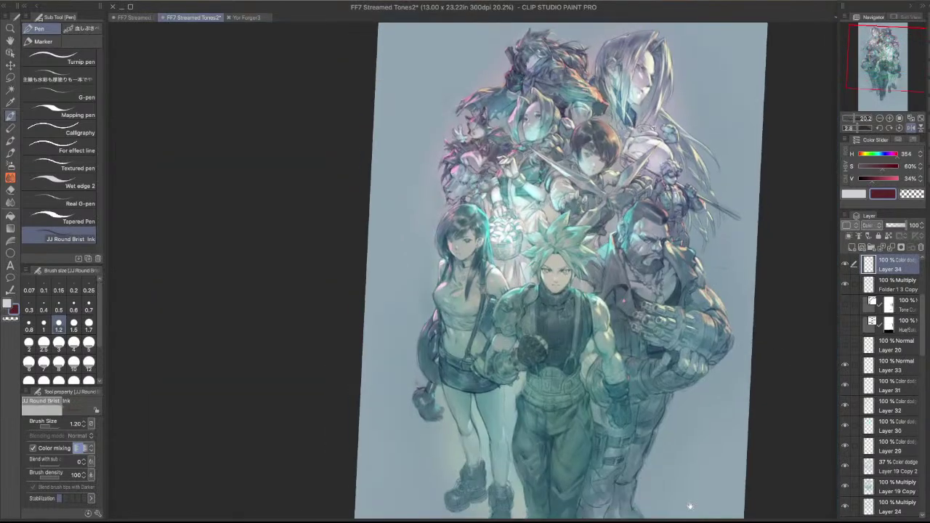
{"action": "scroll", "coordinate": [447, 289], "scroll_direction": "up", "scroll_amount": 3}
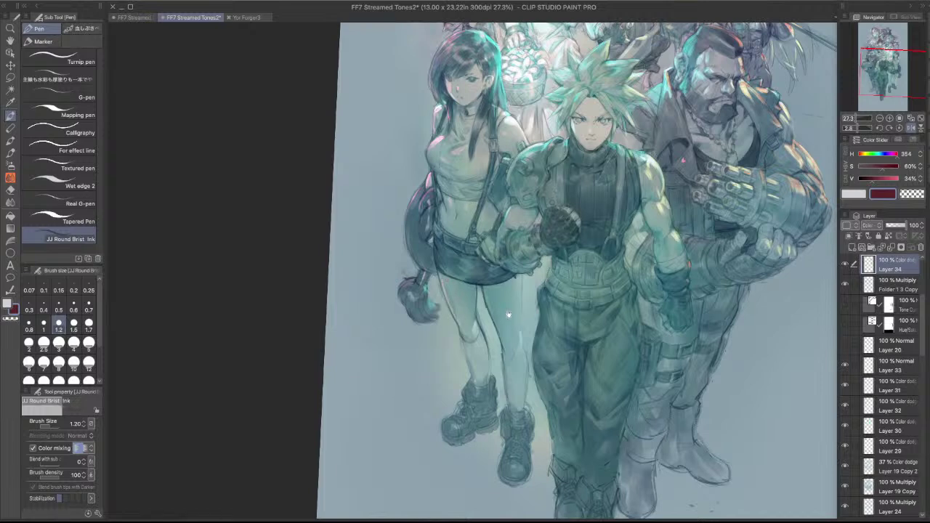
{"action": "left_click_drag", "start_coordinate": [471, 303], "coordinate": [562, 380]}
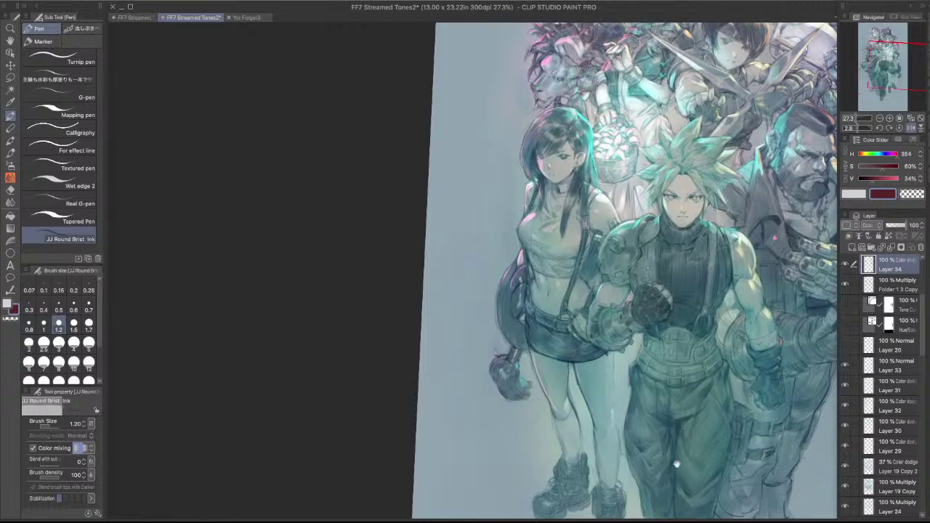
{"action": "scroll", "coordinate": [563, 138], "scroll_direction": "up", "scroll_amount": 5}
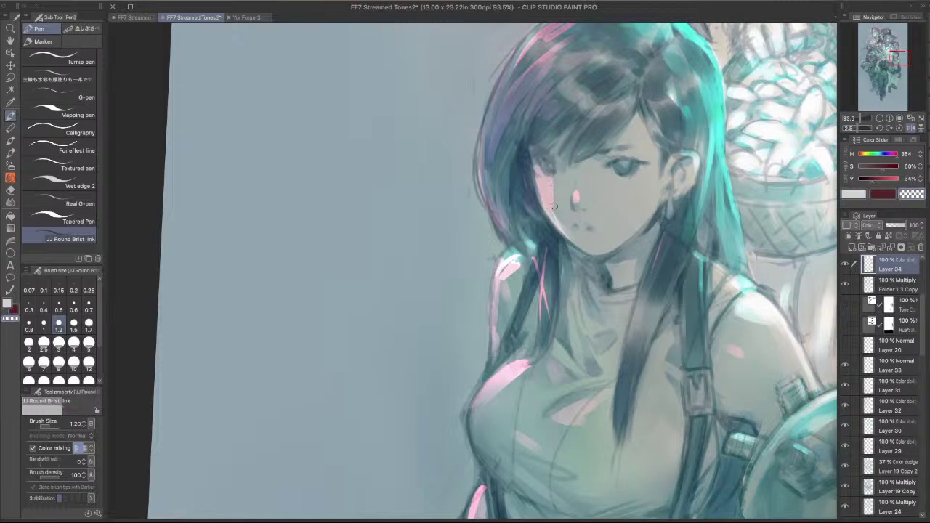
{"action": "left_click_drag", "start_coordinate": [541, 191], "coordinate": [570, 245]}
{"action": "left_click_drag", "start_coordinate": [554, 200], "coordinate": [545, 217]}
{"action": "left_click_drag", "start_coordinate": [551, 180], "coordinate": [539, 203]}
{"action": "scroll", "coordinate": [635, 134], "scroll_direction": "down", "scroll_amount": 3}
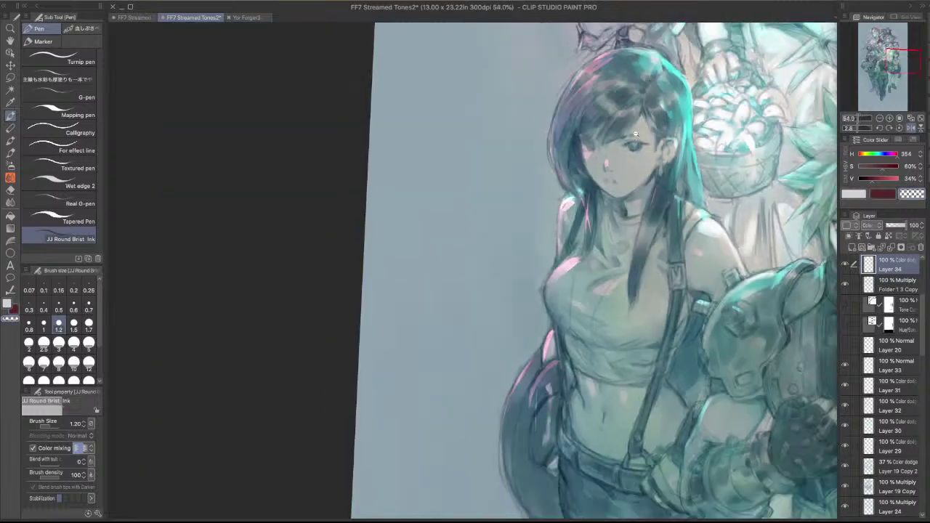
- Mirror the canvas view and reshape the pink accent on the long-haired woman's nose, alternating dark pink and transparent colour
{"action": "key", "text": "c"}
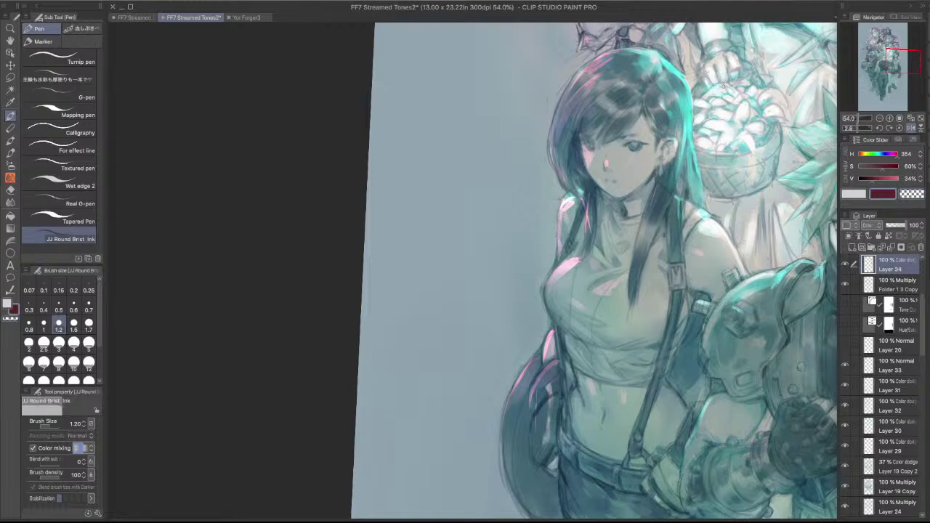
{"action": "left_click", "coordinate": [912, 128]}
{"action": "left_click_drag", "start_coordinate": [582, 235], "coordinate": [785, 282]}
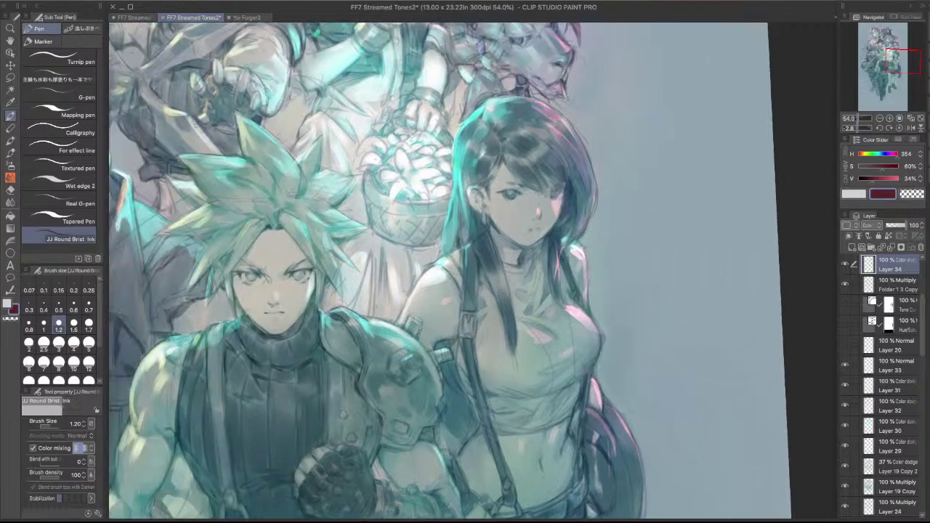
{"action": "key", "text": "c"}
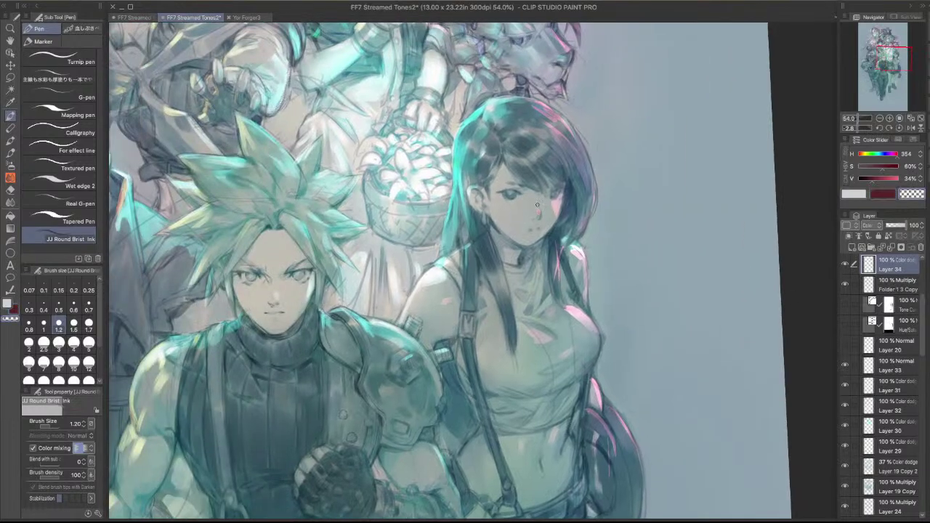
{"action": "key", "text": "c"}
{"action": "key", "text": "c"}
{"action": "key", "text": "c"}
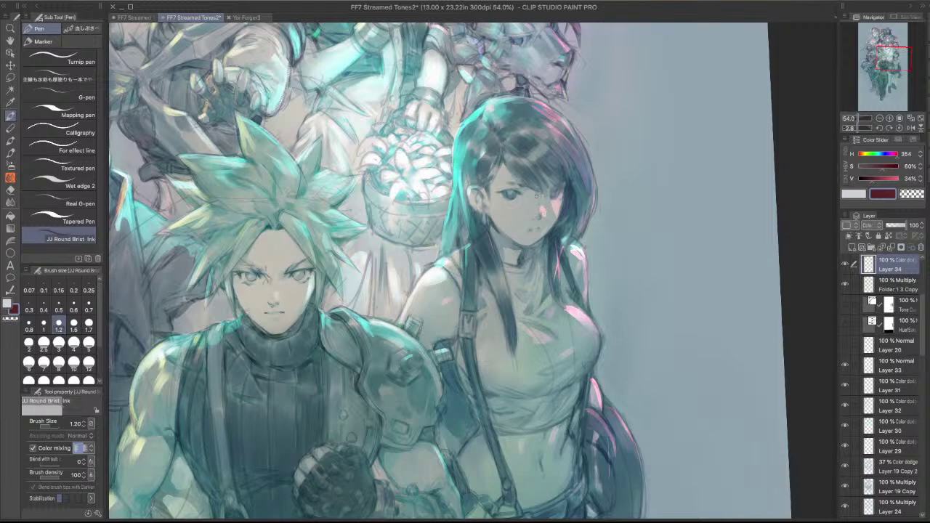
{"action": "key", "text": "c"}
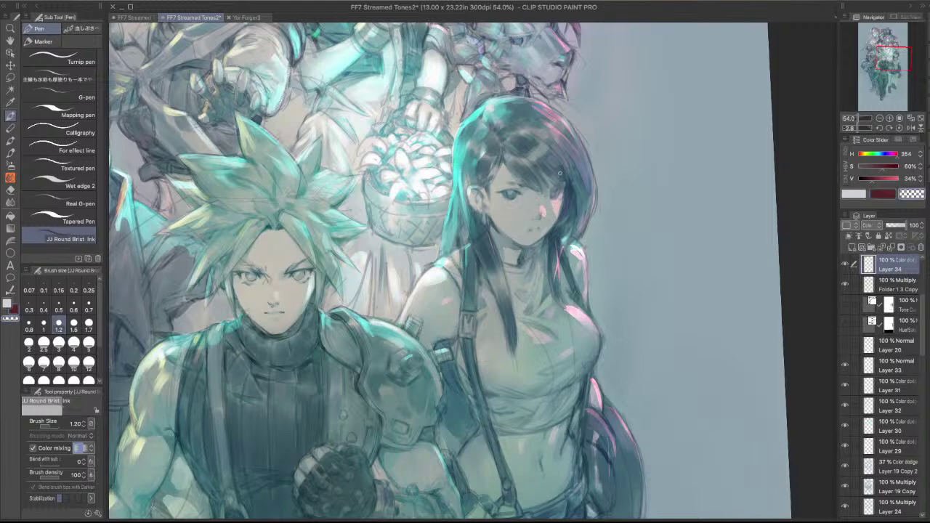
- Touch up the pink accents where the long-haired woman's cheek meets her hair, using dark pink and transparent colour
{"action": "left_click_drag", "start_coordinate": [586, 194], "coordinate": [490, 135]}
{"action": "key", "text": "c"}
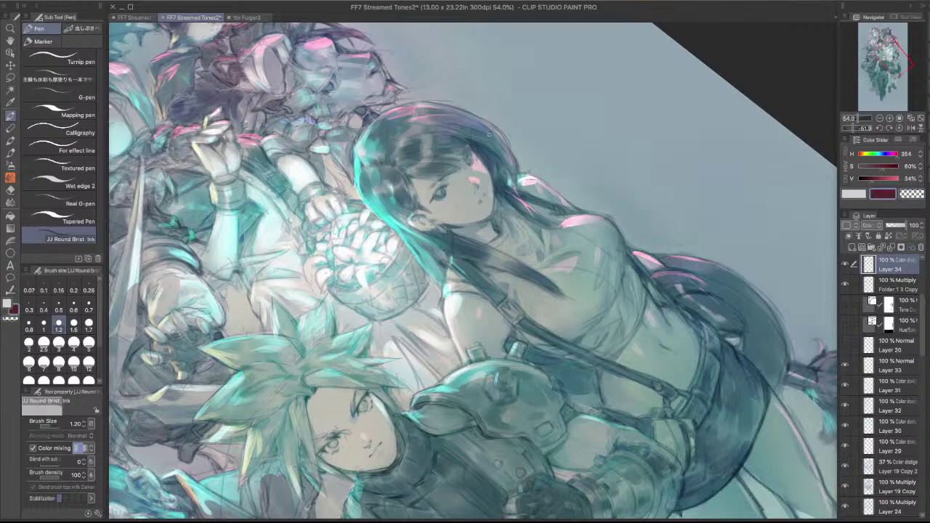
{"action": "key", "text": "c"}
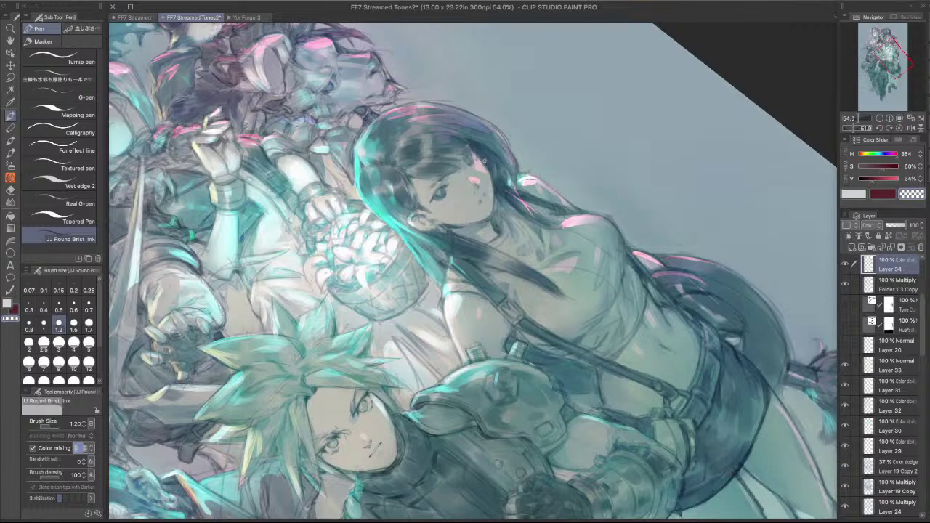
{"action": "left_click_drag", "start_coordinate": [491, 182], "coordinate": [614, 279]}
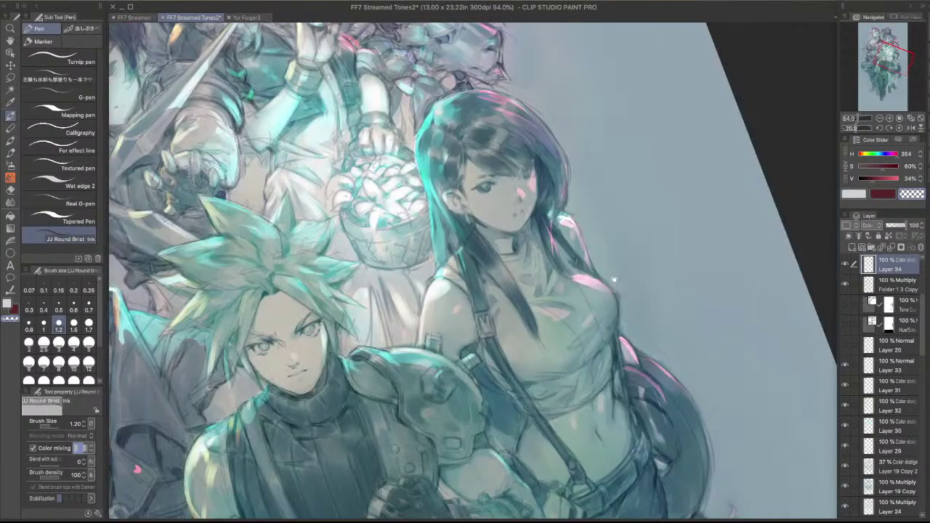
- Erase light along the spiky-haired man's raised arm on Layer 30 with JJ Round Brist at size 1, using transparent colour
{"action": "left_click_drag", "start_coordinate": [614, 280], "coordinate": [604, 102]}
{"action": "scroll", "coordinate": [604, 102], "scroll_direction": "down", "scroll_amount": 4}
{"action": "scroll", "coordinate": [604, 102], "scroll_direction": "up", "scroll_amount": 2}
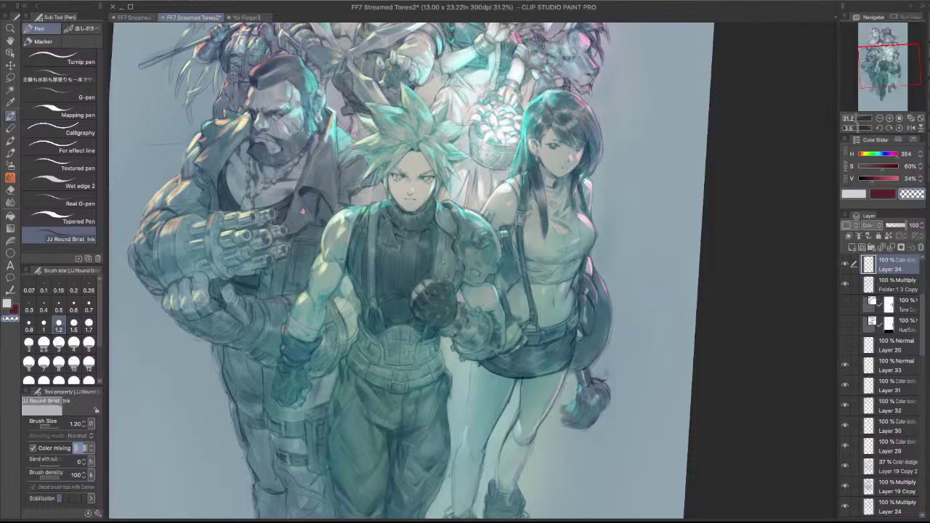
{"action": "mouse_move", "coordinate": [602, 53]}
{"action": "left_mouse_down"}
{"action": "mouse_move", "coordinate": [580, 190]}
{"action": "mouse_move", "coordinate": [523, 147]}
{"action": "mouse_move", "coordinate": [604, 248]}
{"action": "left_mouse_up"}
{"action": "key", "text": "b"}
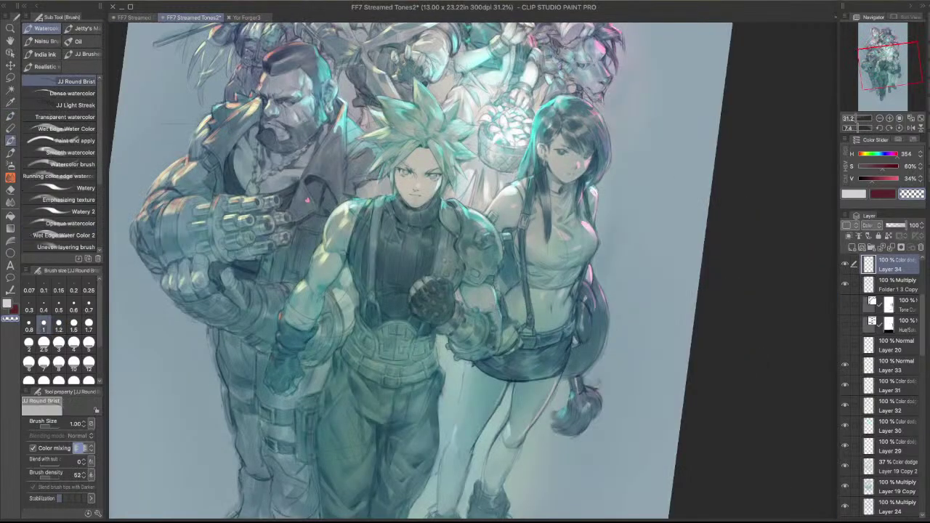
{"action": "left_click_drag", "start_coordinate": [492, 324], "coordinate": [524, 283]}
{"action": "key", "text": "alt+["}
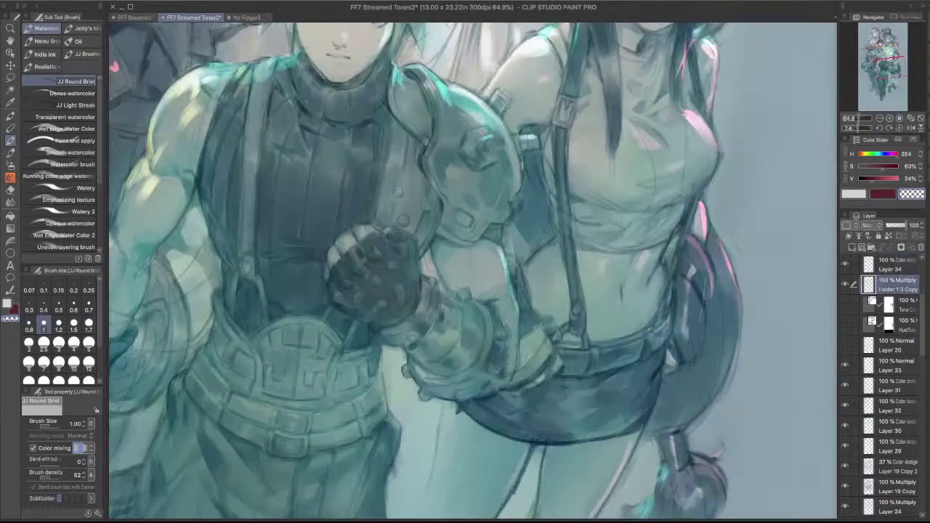
{"action": "key", "text": "c"}
{"action": "left_click_drag", "start_coordinate": [500, 251], "coordinate": [515, 309]}
{"action": "key", "text": "super+z"}
{"action": "key", "text": "c"}
{"action": "left_click_drag", "start_coordinate": [499, 246], "coordinate": [514, 301]}
{"action": "mouse_move", "coordinate": [500, 248]}
{"action": "left_mouse_down"}
{"action": "mouse_move", "coordinate": [506, 258]}
{"action": "mouse_move", "coordinate": [479, 262]}
{"action": "left_mouse_up"}
- Add small dark pink accents to the spiky-haired man's gauntlet with the Dense watercolor brush at size 1.5
{"action": "left_click_drag", "start_coordinate": [647, 254], "coordinate": [631, 198]}
{"action": "scroll", "coordinate": [631, 198], "scroll_direction": "down", "scroll_amount": 3}
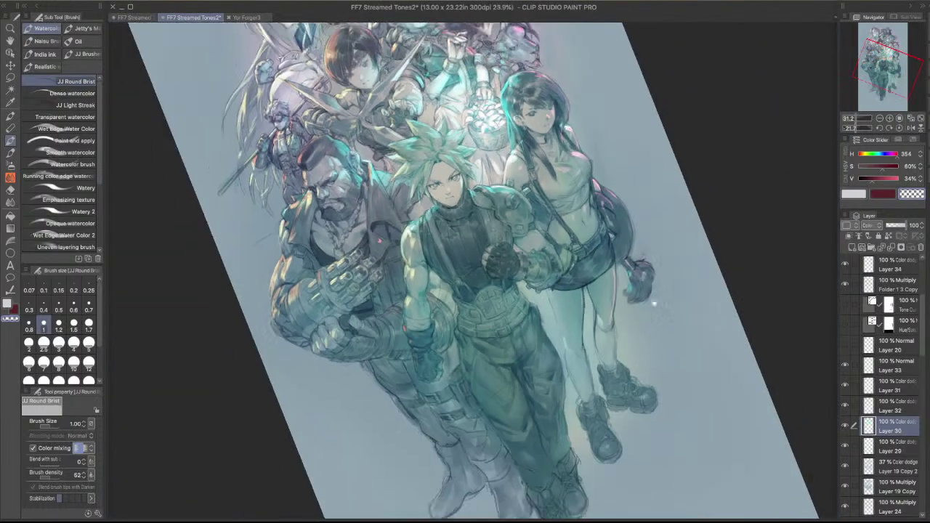
{"action": "left_click_drag", "start_coordinate": [764, 307], "coordinate": [699, 356]}
{"action": "key", "text": "period"}
{"action": "left_click_drag", "start_coordinate": [610, 349], "coordinate": [629, 349]}
{"action": "scroll", "coordinate": [629, 349], "scroll_direction": "up", "scroll_amount": 2}
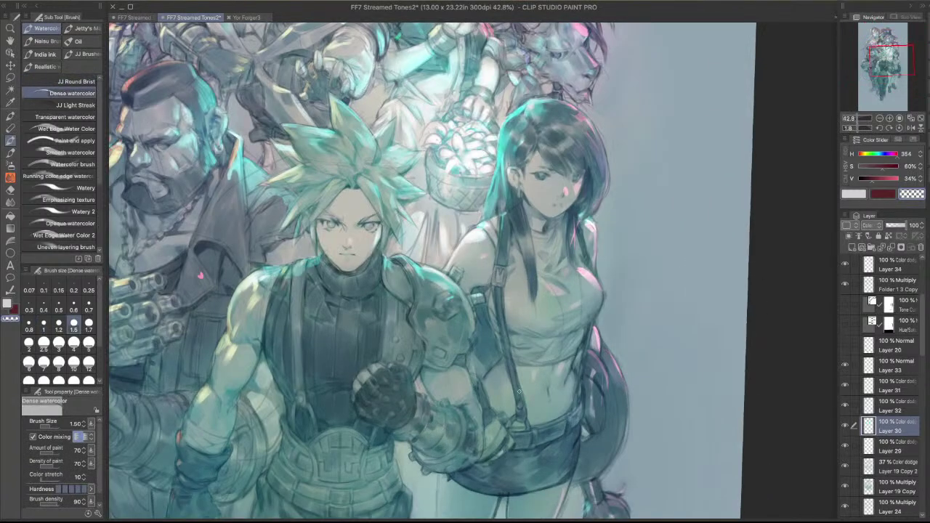
{"action": "key", "text": "c"}
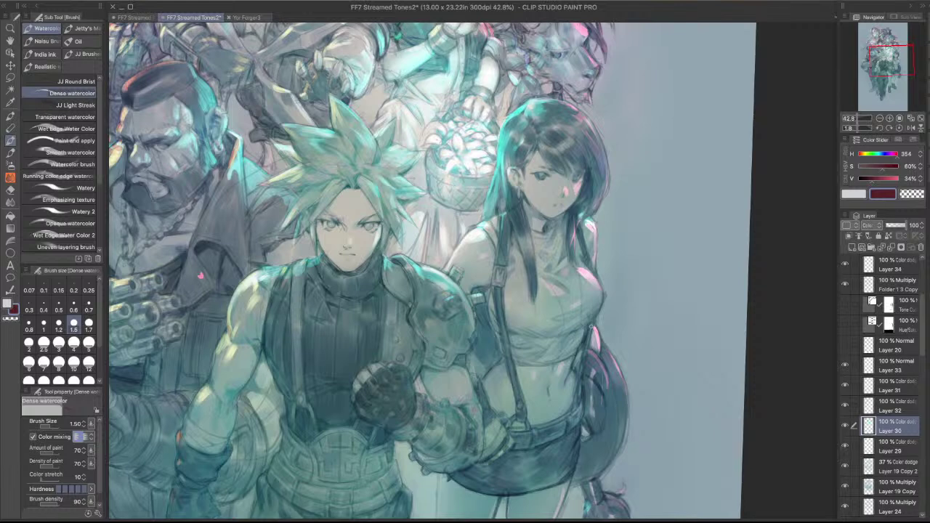
- Paint pink rim lights on Layer 34 along the spiky-haired man's gauntlet, arm and shoulder armour with Dense watercolor at size 1.5
{"action": "left_click", "coordinate": [894, 265]}
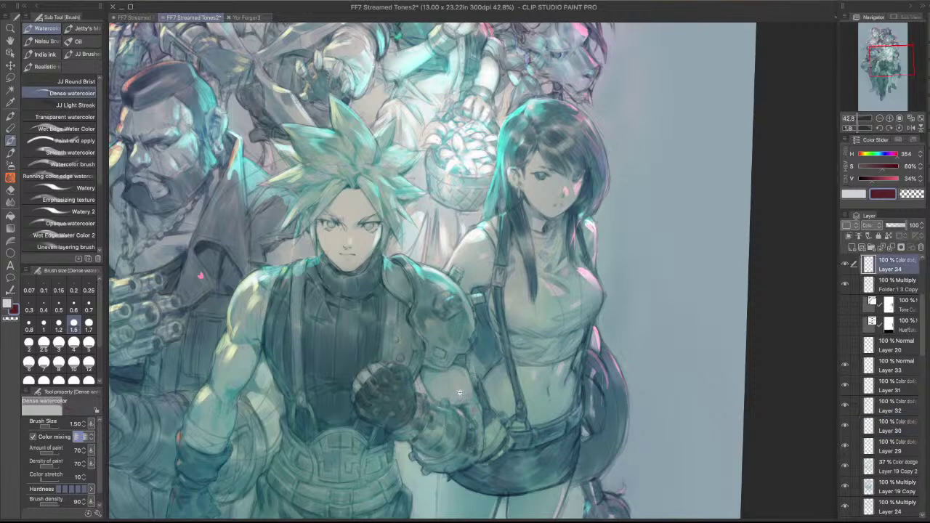
{"action": "scroll", "coordinate": [436, 407], "scroll_direction": "up", "scroll_amount": 2}
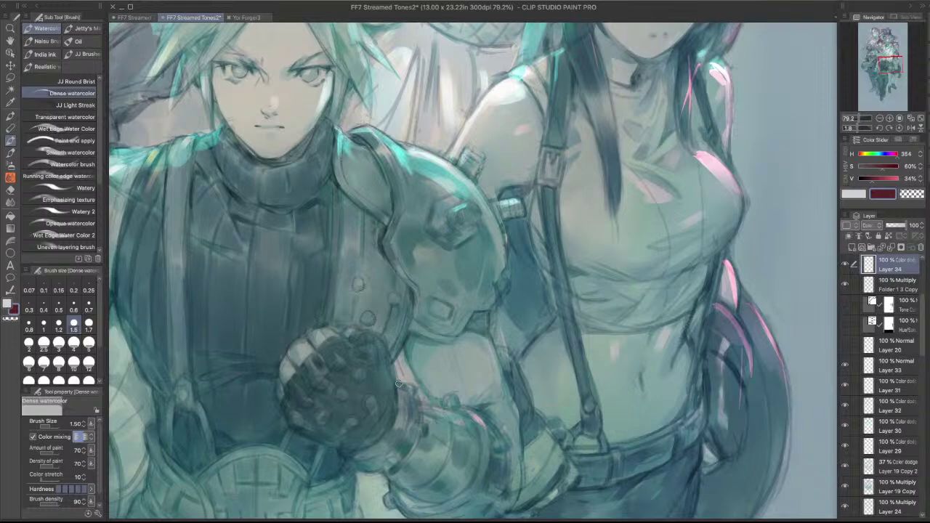
{"action": "left_click_drag", "start_coordinate": [399, 384], "coordinate": [417, 414]}
{"action": "left_click_drag", "start_coordinate": [543, 344], "coordinate": [559, 269]}
{"action": "left_click_drag", "start_coordinate": [495, 348], "coordinate": [500, 363]}
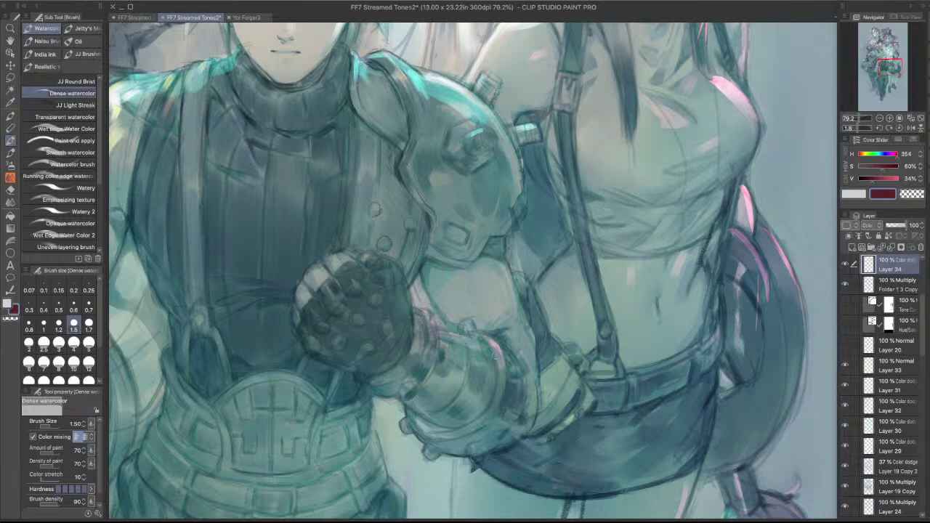
{"action": "left_click_drag", "start_coordinate": [507, 268], "coordinate": [521, 320]}
{"action": "left_click_drag", "start_coordinate": [504, 143], "coordinate": [522, 190]}
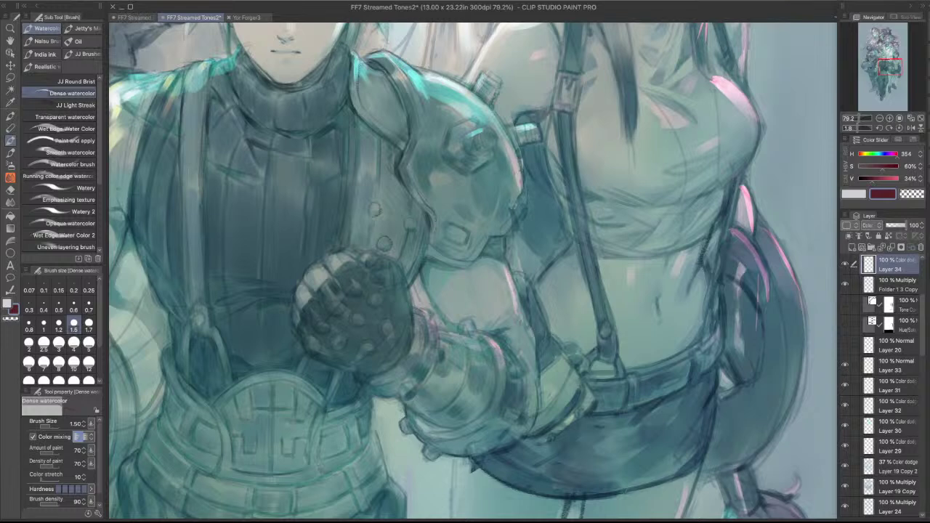
- Switch to the Turnip pen and check the front figures' rim lighting in a horizontally mirrored view
{"action": "scroll", "coordinate": [509, 153], "scroll_direction": "down", "scroll_amount": 3}
{"action": "left_click_drag", "start_coordinate": [551, 249], "coordinate": [634, 344]}
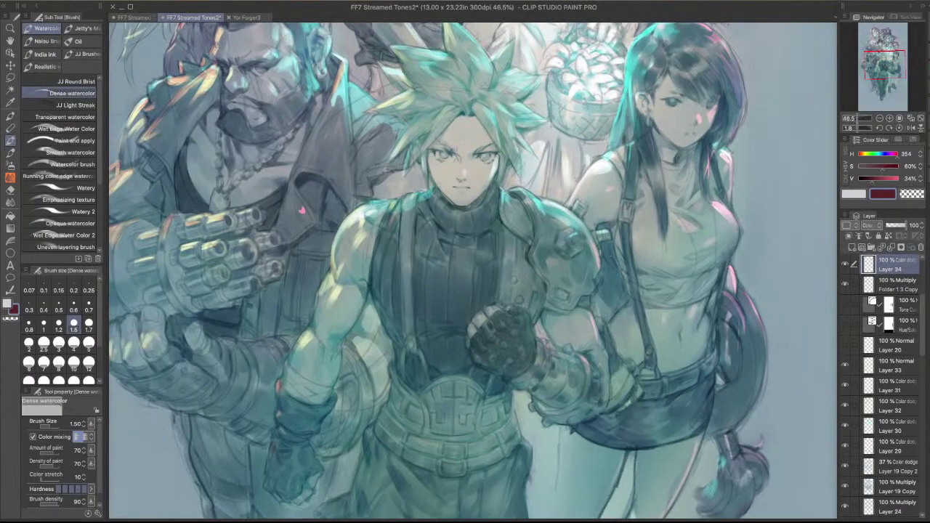
{"action": "scroll", "coordinate": [660, 249], "scroll_direction": "down", "scroll_amount": 2}
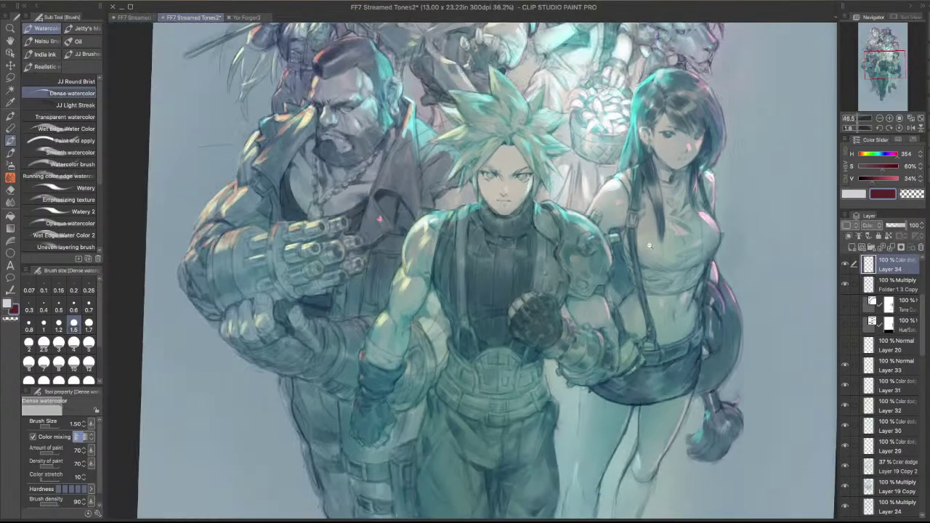
{"action": "left_click_drag", "start_coordinate": [685, 257], "coordinate": [596, 218]}
{"action": "scroll", "coordinate": [597, 218], "scroll_direction": "up", "scroll_amount": 3}
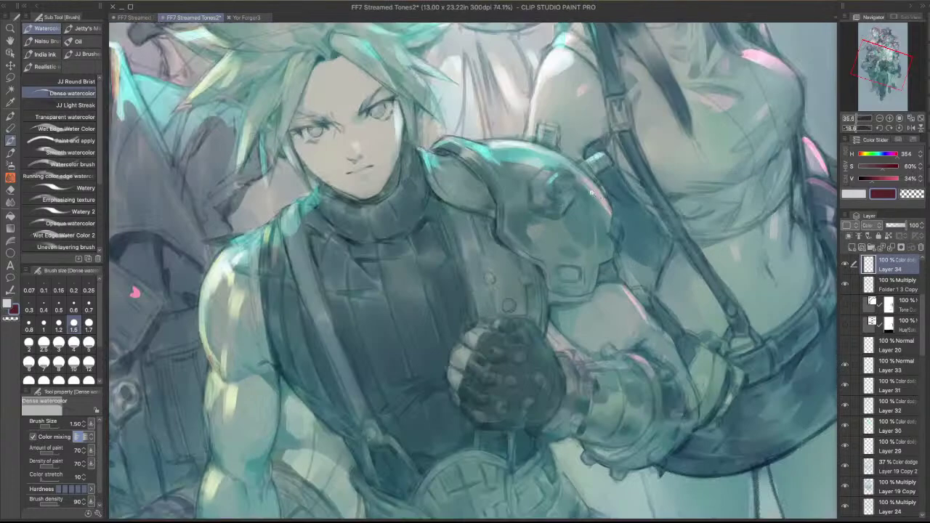
{"action": "key", "text": "p"}
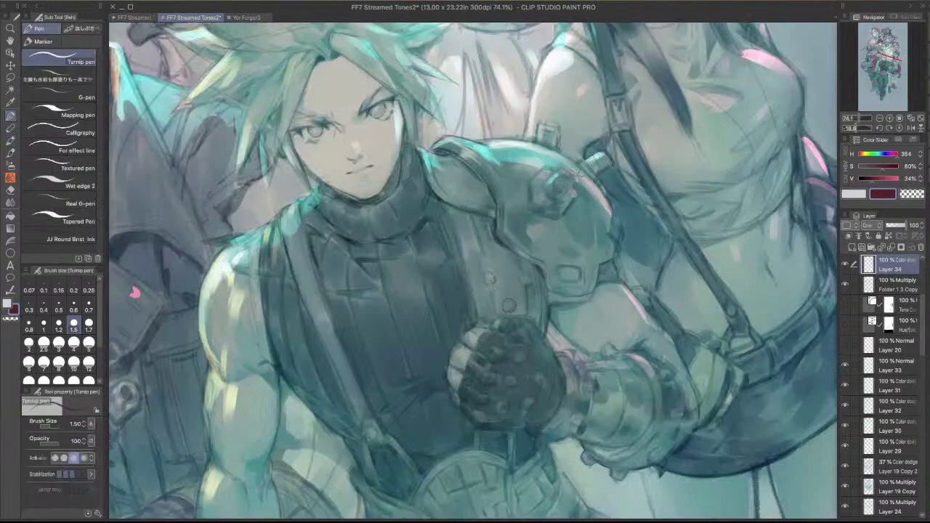
{"action": "scroll", "coordinate": [614, 212], "scroll_direction": "down", "scroll_amount": 3}
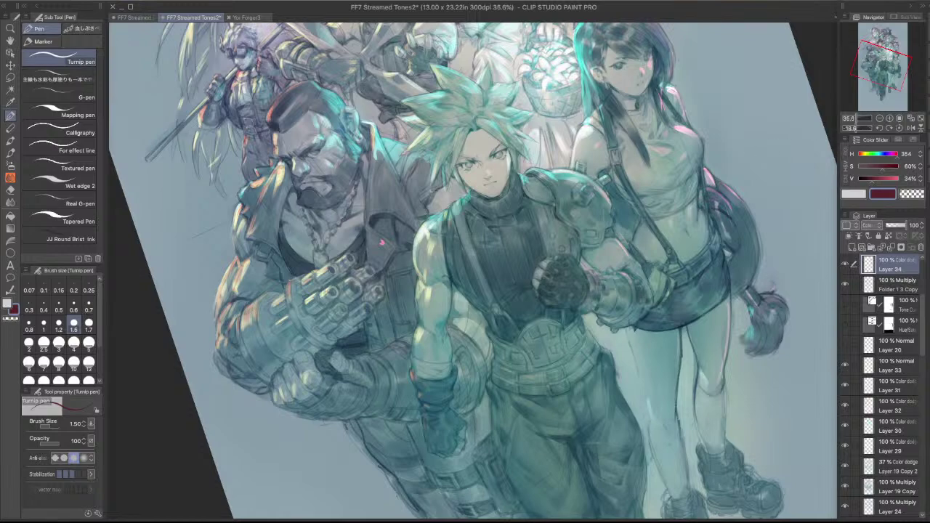
{"action": "left_click", "coordinate": [911, 127]}
{"action": "left_click_drag", "start_coordinate": [536, 292], "coordinate": [535, 239]}
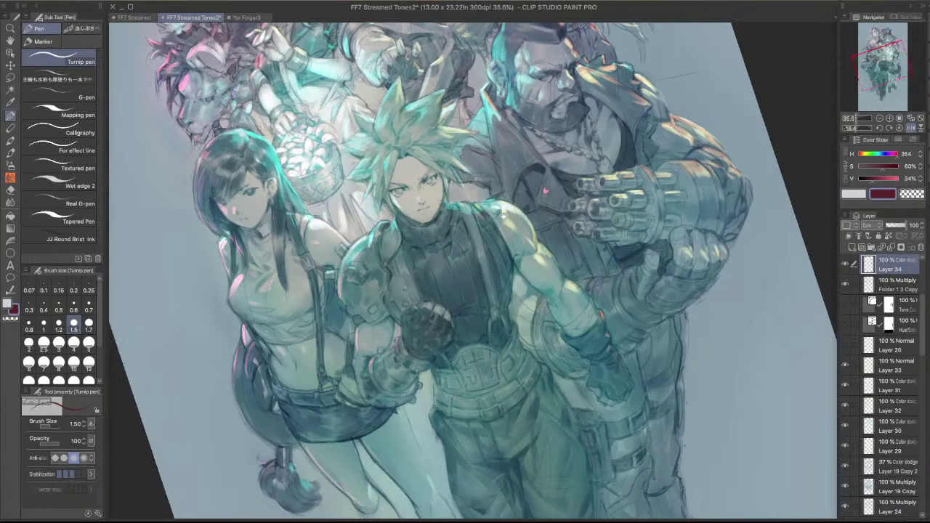
{"action": "left_click_drag", "start_coordinate": [512, 248], "coordinate": [590, 306]}
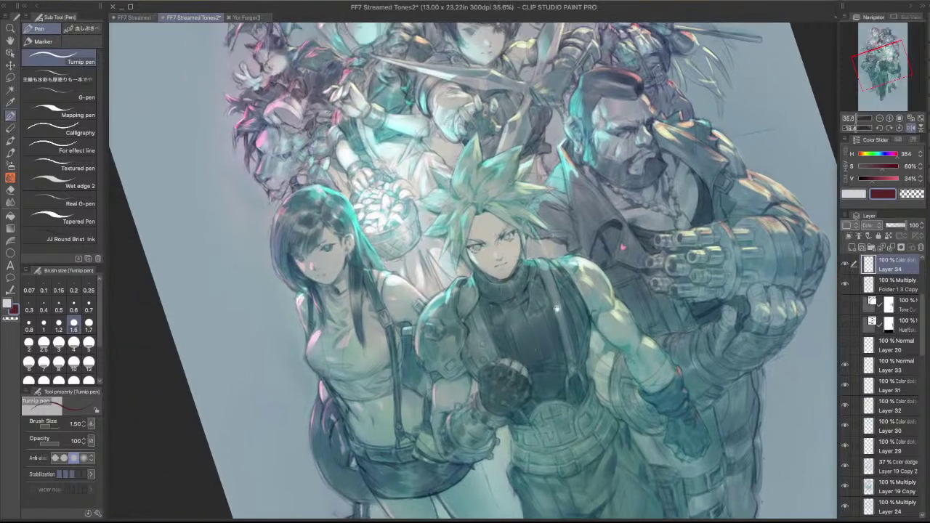
- Paint pink rim lights on Layer 34 along the spiky-haired man's shoulder armour and upper arm at brush size 1.7
{"action": "key", "text": "]"}
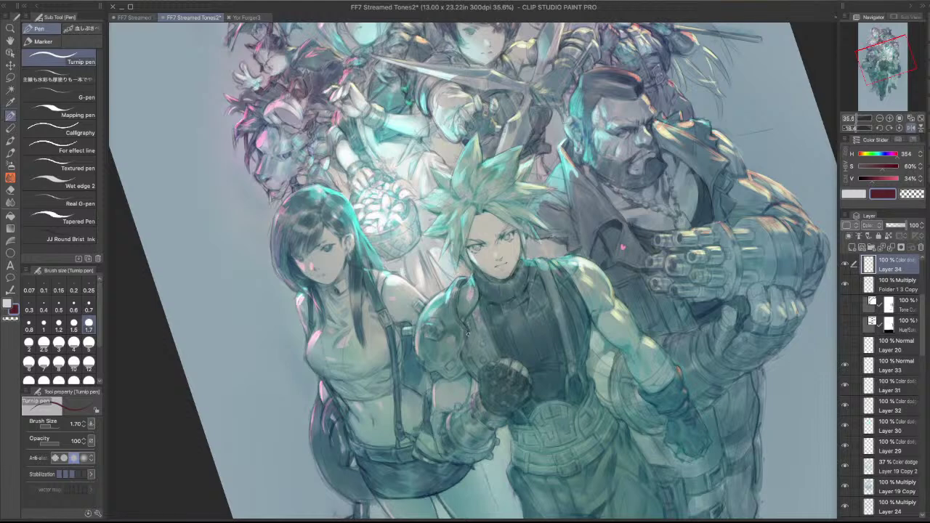
{"action": "left_click_drag", "start_coordinate": [602, 283], "coordinate": [707, 204]}
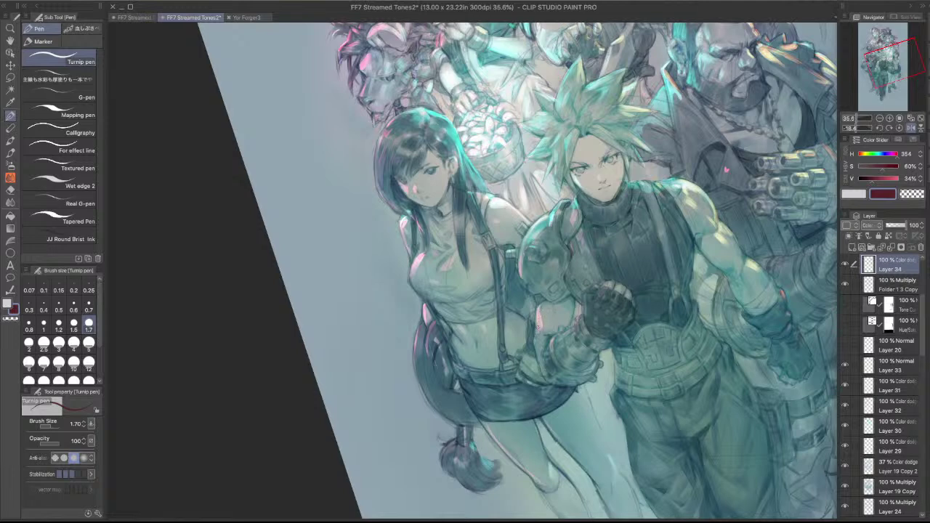
{"action": "left_click_drag", "start_coordinate": [537, 332], "coordinate": [537, 344]}
{"action": "left_click_drag", "start_coordinate": [524, 237], "coordinate": [520, 259]}
{"action": "scroll", "coordinate": [523, 284], "scroll_direction": "up", "scroll_amount": 3}
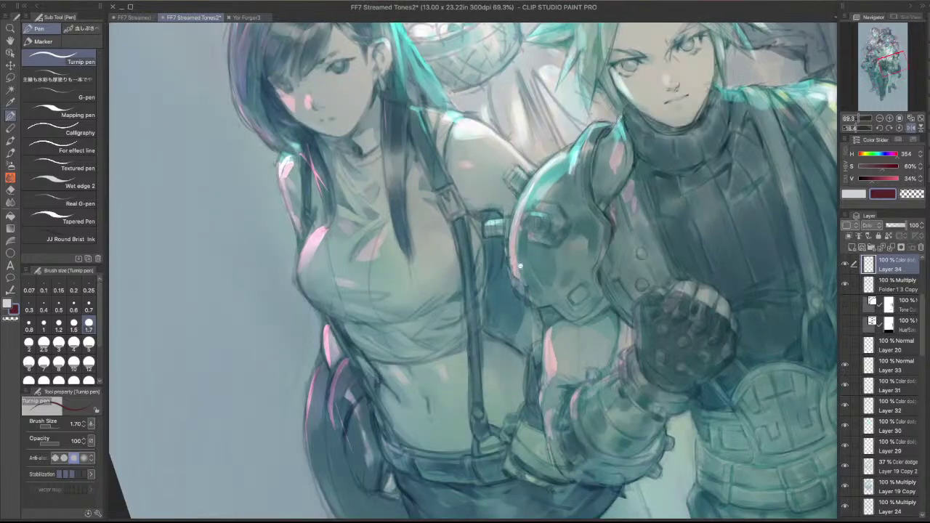
- Try a pink stroke on the long-haired woman's torso and undo it
{"action": "scroll", "coordinate": [520, 266], "scroll_direction": "down", "scroll_amount": 2}
{"action": "left_click_drag", "start_coordinate": [396, 256], "coordinate": [421, 231]}
{"action": "key", "text": "super+z"}
{"action": "left_click_drag", "start_coordinate": [551, 236], "coordinate": [566, 272]}
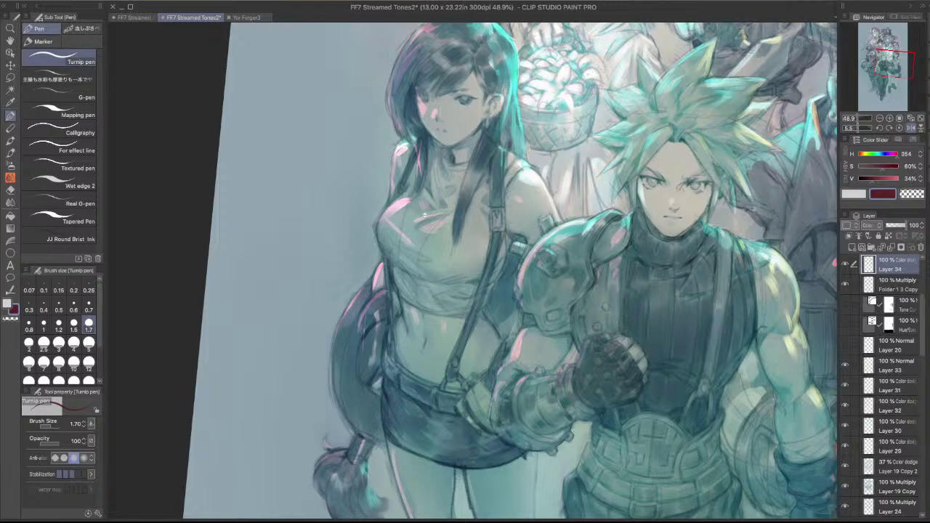
- Restore the unmirrored canvas view and examine the rim lights on the long-haired woman and the spiky-haired man
{"action": "scroll", "coordinate": [469, 192], "scroll_direction": "down", "scroll_amount": 1}
{"action": "left_click", "coordinate": [912, 128]}
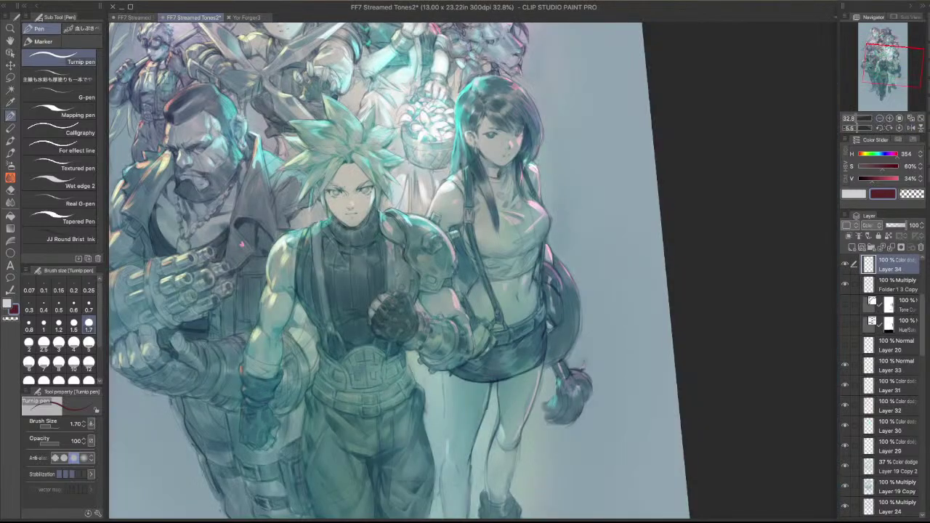
{"action": "left_click_drag", "start_coordinate": [546, 225], "coordinate": [524, 201]}
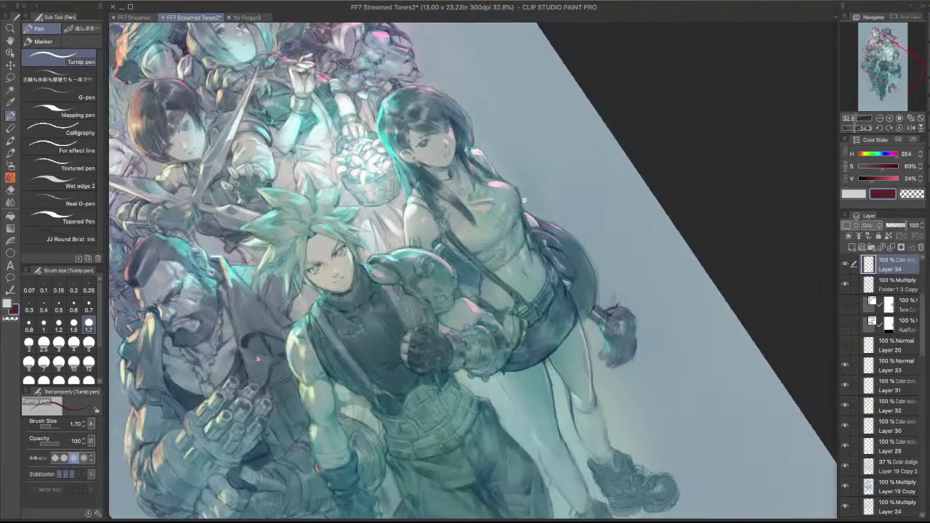
{"action": "scroll", "coordinate": [533, 180], "scroll_direction": "up", "scroll_amount": 1}
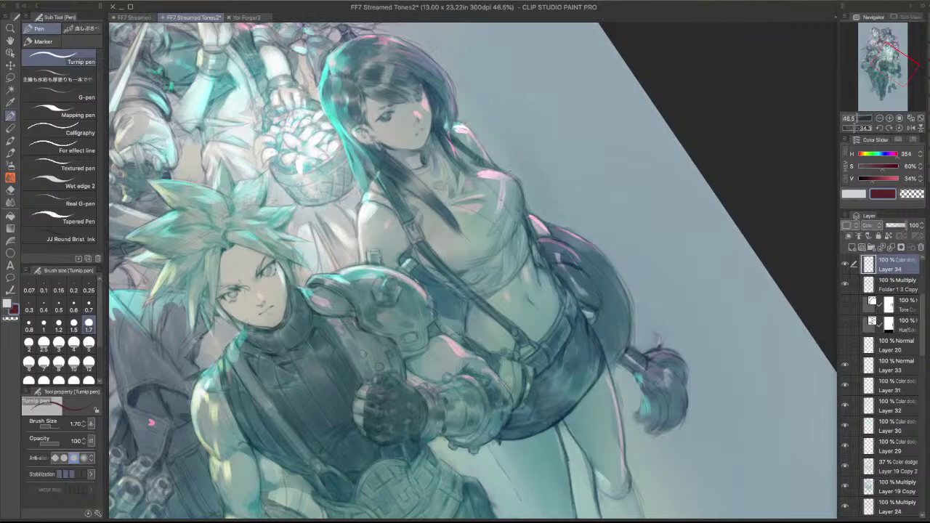
- Touch up the pink highlights on the long-haired woman's upper chest using the JJ Round Brist Ink pen
{"action": "left_click", "coordinate": [60, 238]}
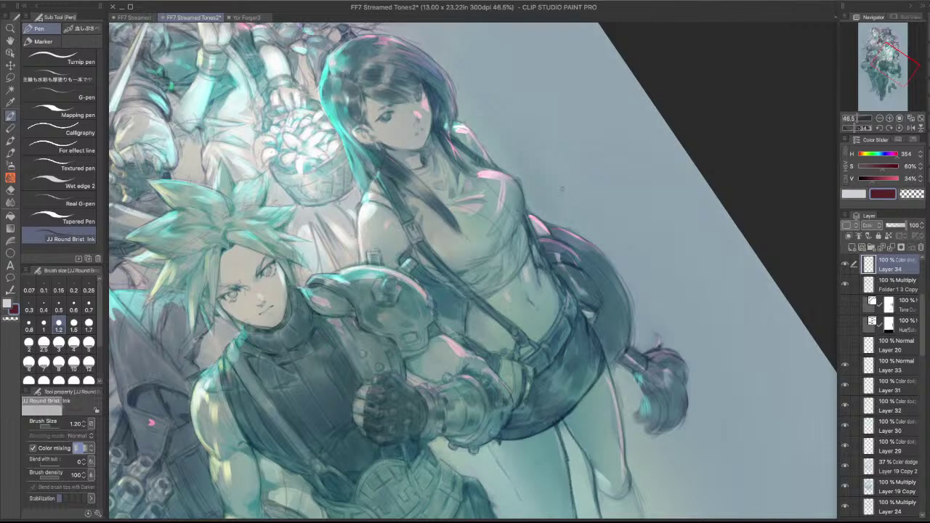
{"action": "key", "text": "j"}
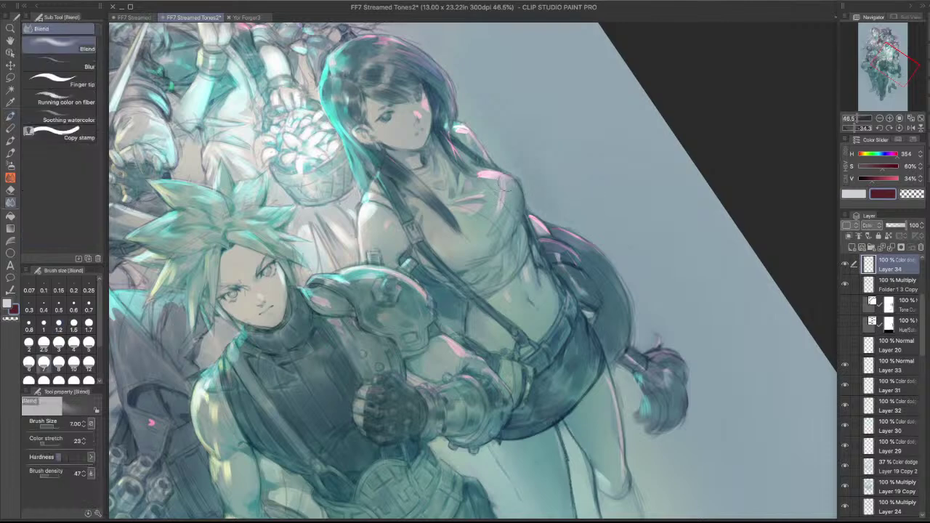
{"action": "mouse_move", "coordinate": [626, 210]}
{"action": "left_mouse_down"}
{"action": "mouse_move", "coordinate": [629, 321]}
{"action": "mouse_move", "coordinate": [634, 203]}
{"action": "mouse_move", "coordinate": [601, 149]}
{"action": "left_mouse_up"}
{"action": "key", "text": "p"}
{"action": "left_click_drag", "start_coordinate": [475, 188], "coordinate": [464, 207]}
{"action": "left_click", "coordinate": [486, 164], "text": "ctrl+alt"}
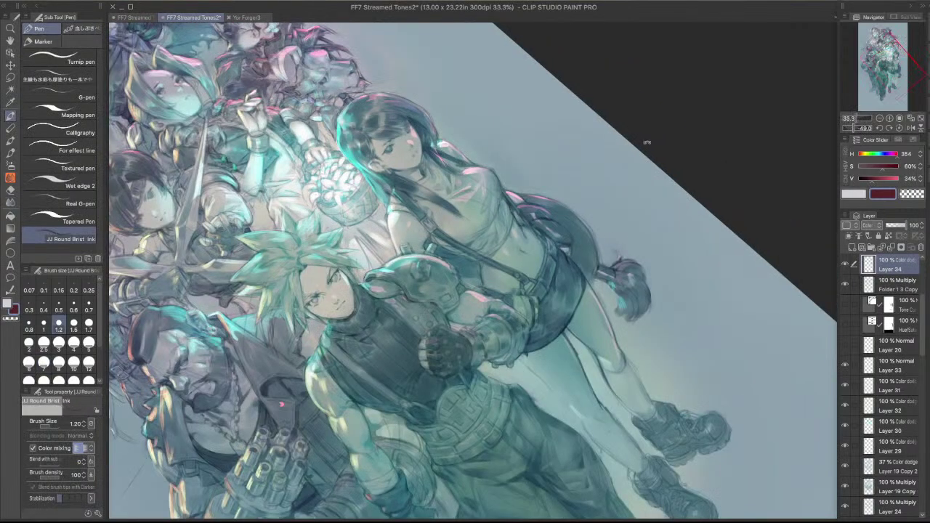
- Erase part of the pink rim light along the long-haired woman's outer thigh with the transparent colour
{"action": "left_click_drag", "start_coordinate": [647, 239], "coordinate": [522, 404]}
{"action": "left_click_drag", "start_coordinate": [654, 191], "coordinate": [652, 360]}
{"action": "left_click_drag", "start_coordinate": [598, 326], "coordinate": [633, 326]}
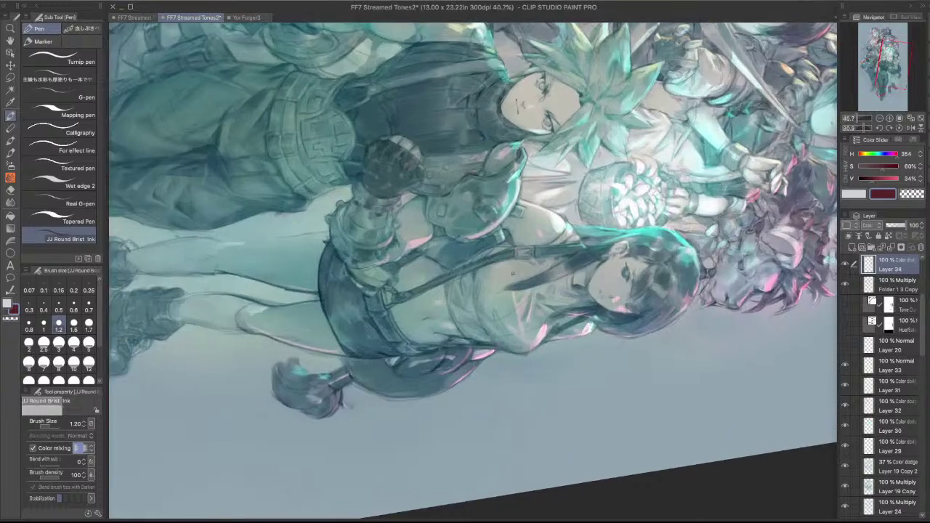
{"action": "left_click_drag", "start_coordinate": [619, 150], "coordinate": [369, 245]}
{"action": "left_click_drag", "start_coordinate": [590, 218], "coordinate": [536, 219]}
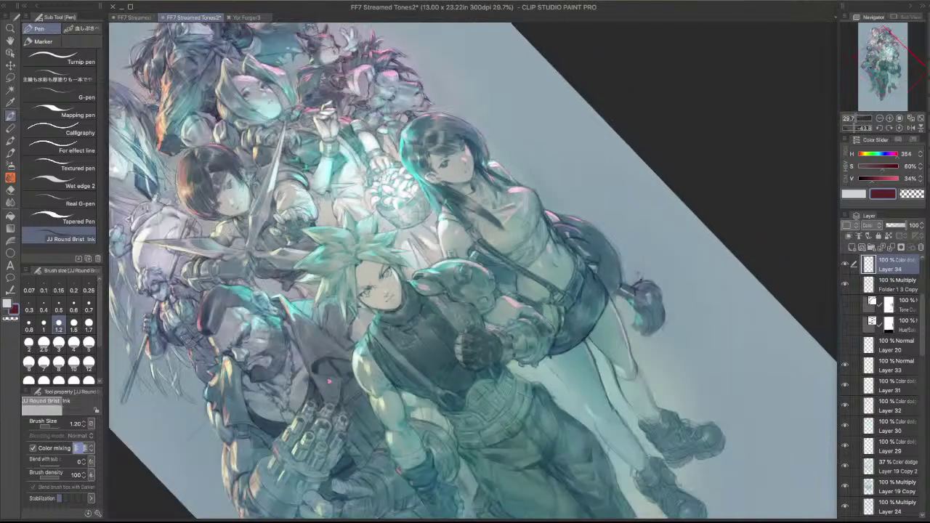
{"action": "left_click_drag", "start_coordinate": [639, 210], "coordinate": [666, 305]}
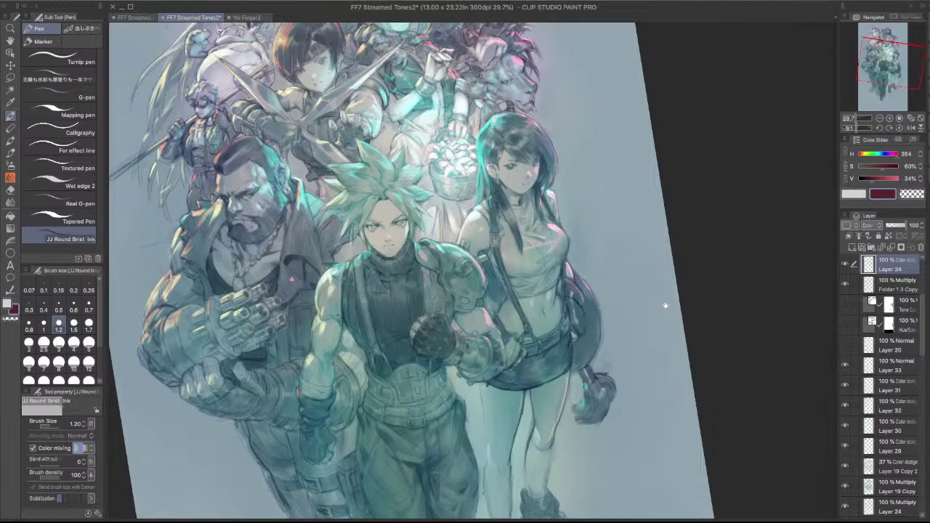
{"action": "scroll", "coordinate": [629, 432], "scroll_direction": "up", "scroll_amount": 3}
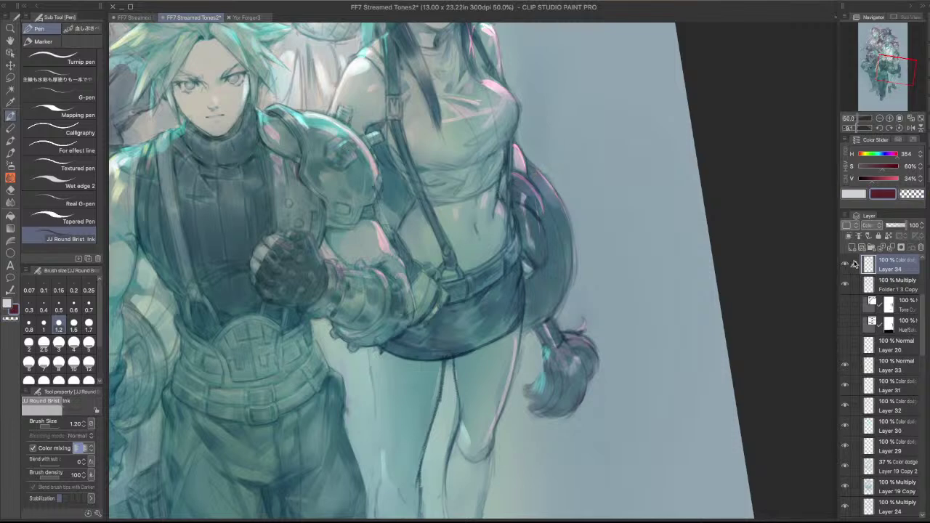
{"action": "key", "text": "c"}
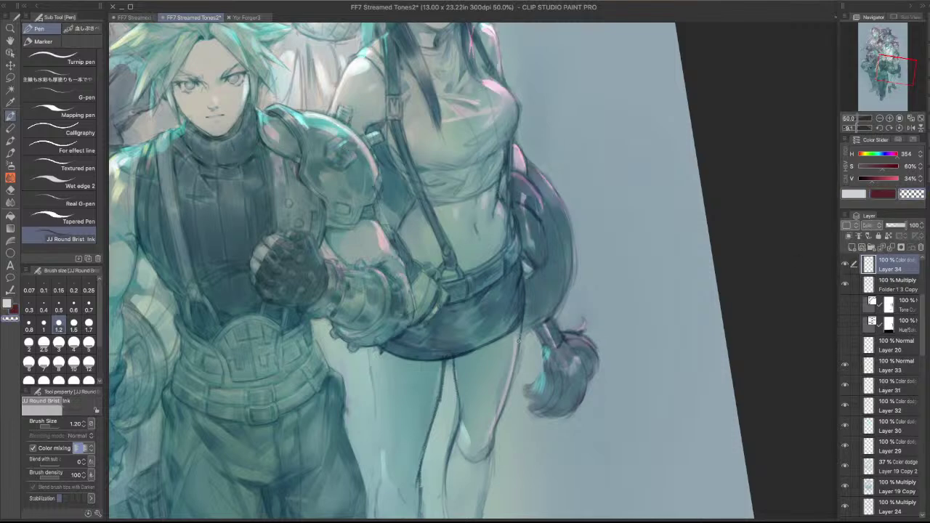
{"action": "mouse_move", "coordinate": [508, 386]}
{"action": "left_mouse_down"}
{"action": "mouse_move", "coordinate": [515, 339]}
{"action": "mouse_move", "coordinate": [512, 368]}
{"action": "left_mouse_up"}
- Examine the rim lighting across the whole character group from several angles and at several magnifications
{"action": "scroll", "coordinate": [591, 233], "scroll_direction": "down", "scroll_amount": 3}
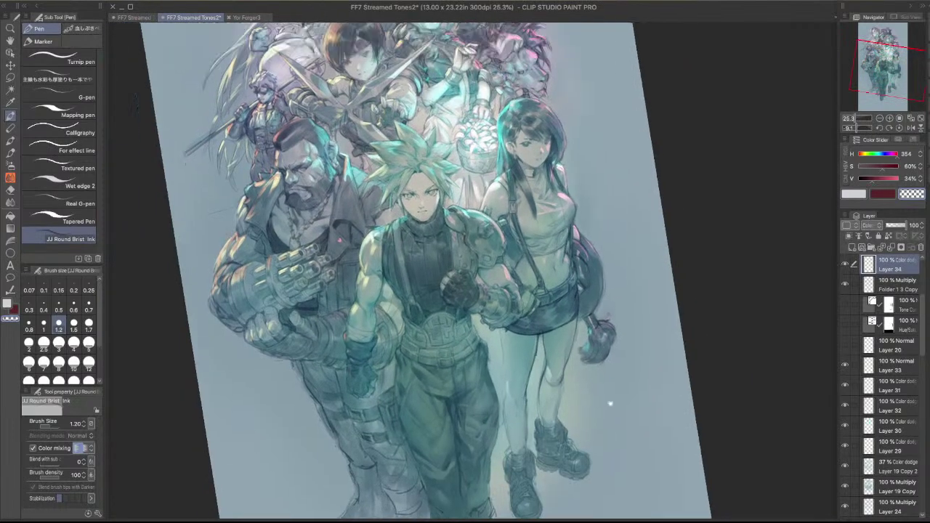
{"action": "left_click_drag", "start_coordinate": [620, 335], "coordinate": [658, 386]}
{"action": "left_click_drag", "start_coordinate": [657, 263], "coordinate": [683, 317]}
{"action": "scroll", "coordinate": [544, 160], "scroll_direction": "up", "scroll_amount": 2}
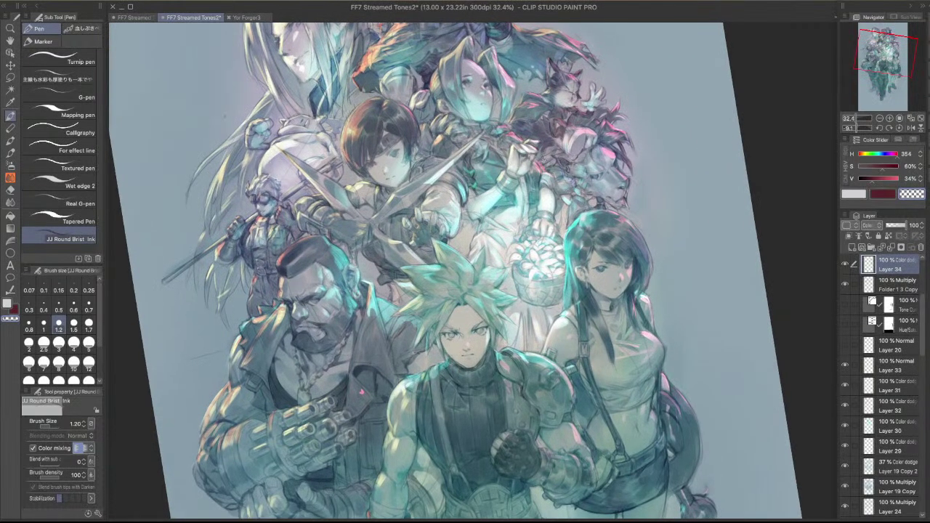
{"action": "key", "text": "c"}
{"action": "scroll", "coordinate": [550, 119], "scroll_direction": "down", "scroll_amount": 2}
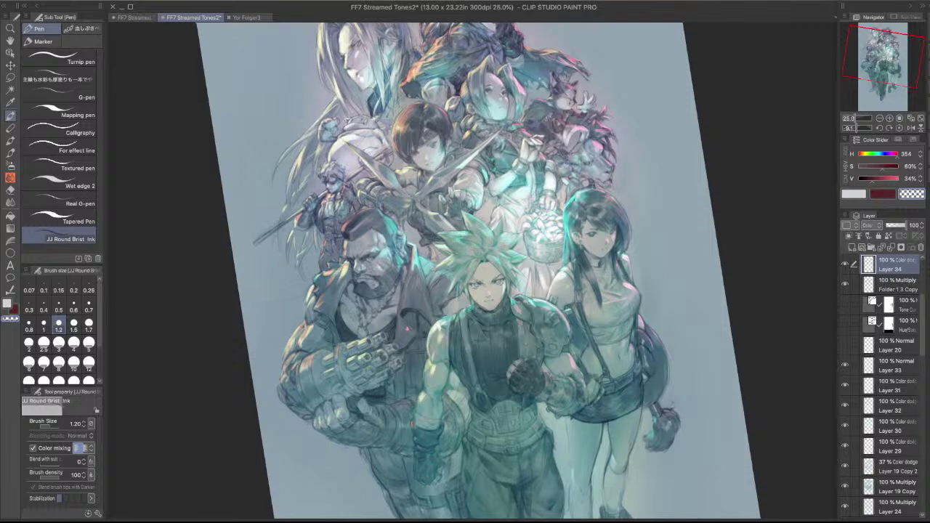
{"action": "left_click_drag", "start_coordinate": [635, 122], "coordinate": [685, 216]}
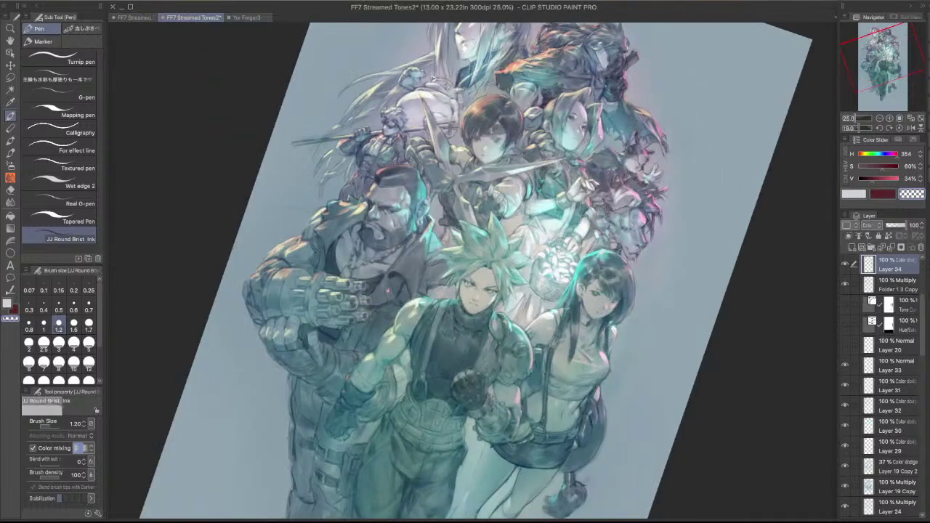
{"action": "left_click_drag", "start_coordinate": [641, 92], "coordinate": [522, 125]}
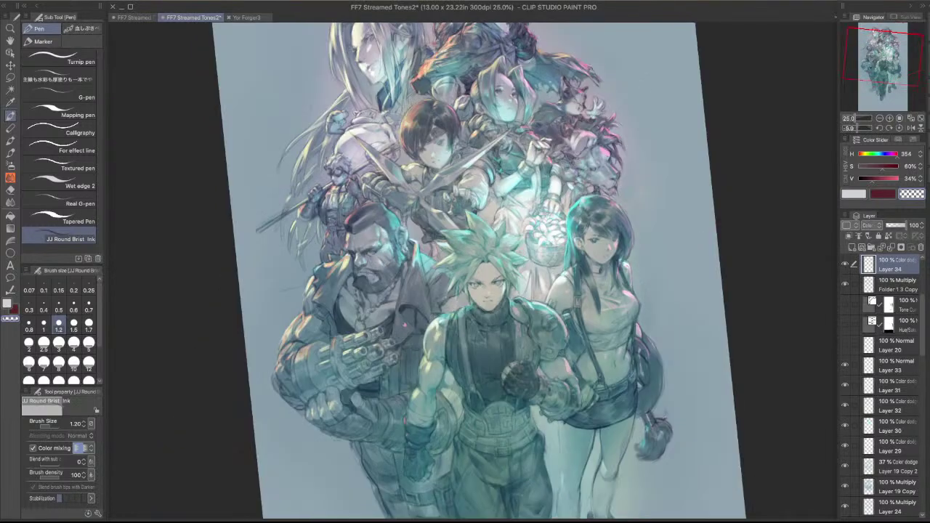
{"action": "left_click_drag", "start_coordinate": [653, 151], "coordinate": [684, 215]}
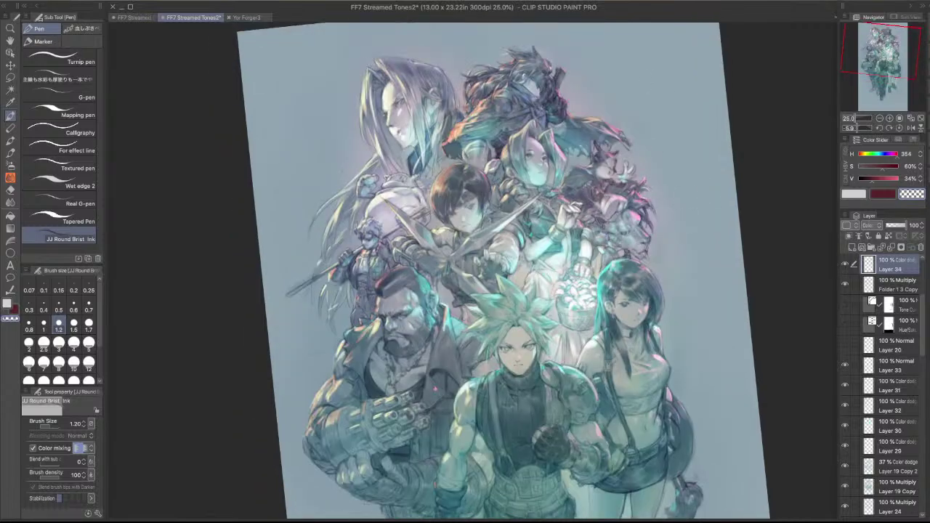
{"action": "scroll", "coordinate": [569, 111], "scroll_direction": "up", "scroll_amount": 4}
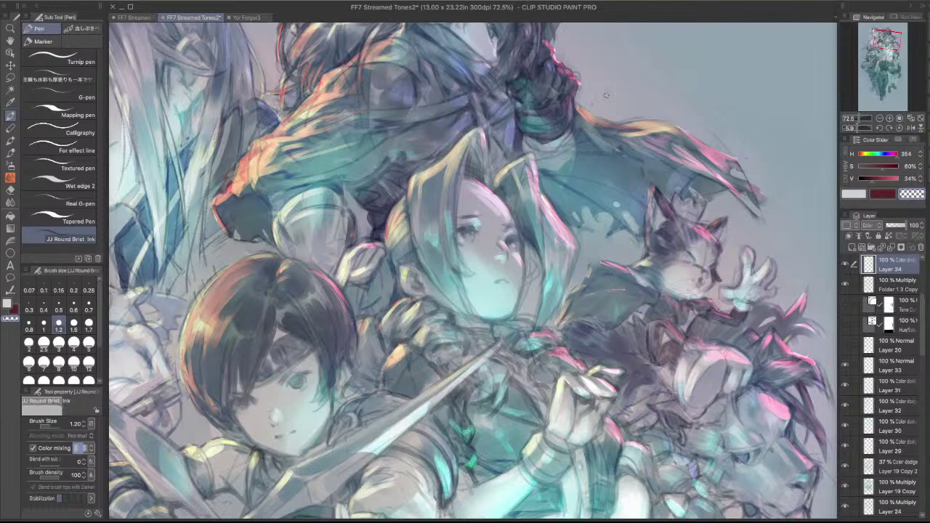
{"action": "scroll", "coordinate": [578, 94], "scroll_direction": "down", "scroll_amount": 2}
{"action": "left_click_drag", "start_coordinate": [581, 158], "coordinate": [608, 229]}
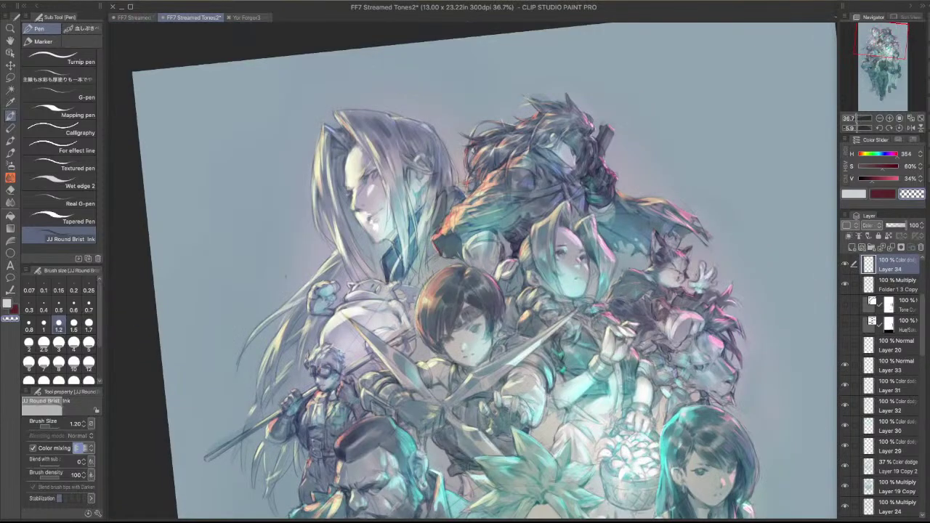
{"action": "left_click_drag", "start_coordinate": [728, 252], "coordinate": [727, 137]}
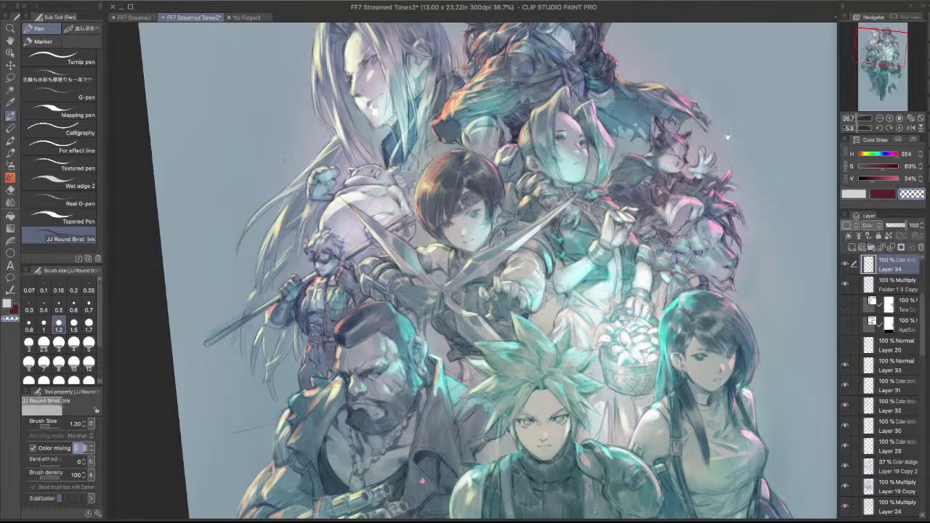
{"action": "scroll", "coordinate": [712, 169], "scroll_direction": "down", "scroll_amount": 1}
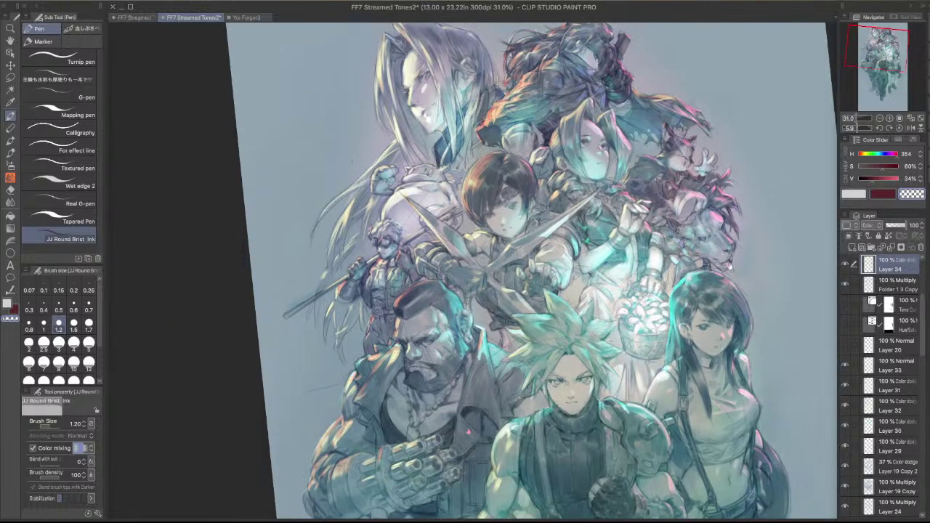
- Paint a dark red colour-dodge glow on the lion-like beast's forehead with the JJ Round Brist brush at size 1.70
{"action": "left_click_drag", "start_coordinate": [729, 267], "coordinate": [529, 335]}
{"action": "scroll", "coordinate": [529, 334], "scroll_direction": "up", "scroll_amount": 3}
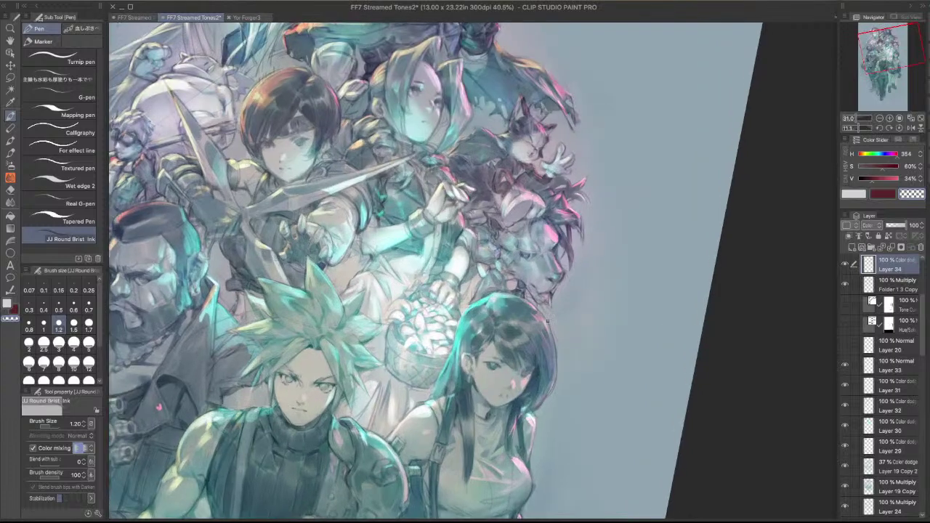
{"action": "key", "text": "c"}
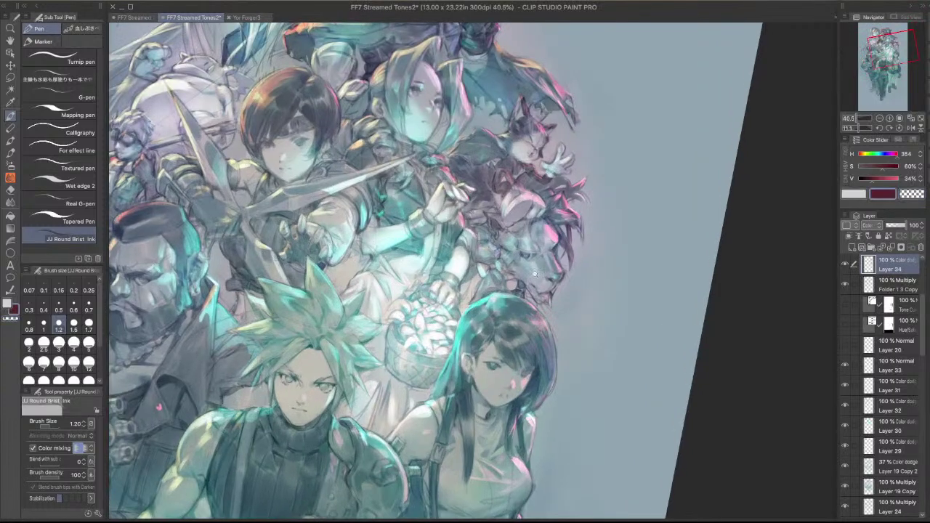
{"action": "scroll", "coordinate": [535, 274], "scroll_direction": "down", "scroll_amount": 3}
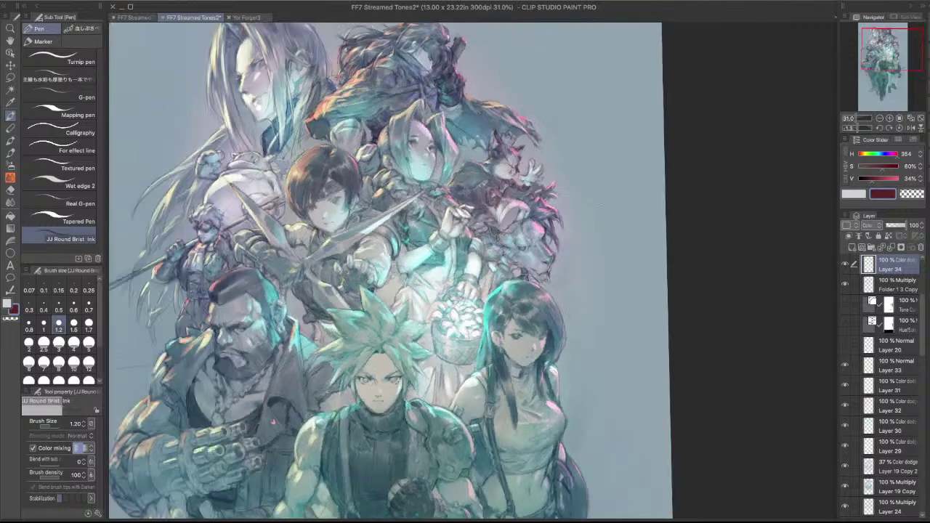
{"action": "key", "text": "b"}
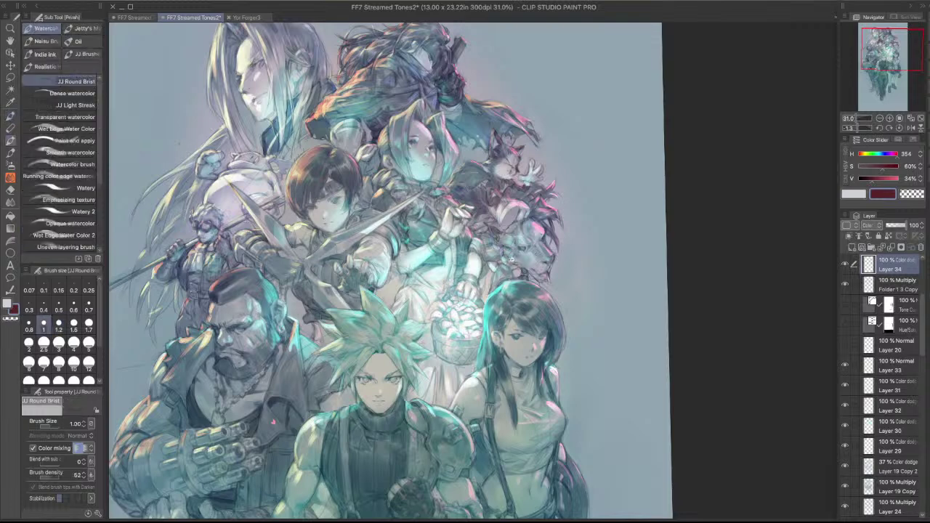
{"action": "scroll", "coordinate": [513, 260], "scroll_direction": "up", "scroll_amount": 3}
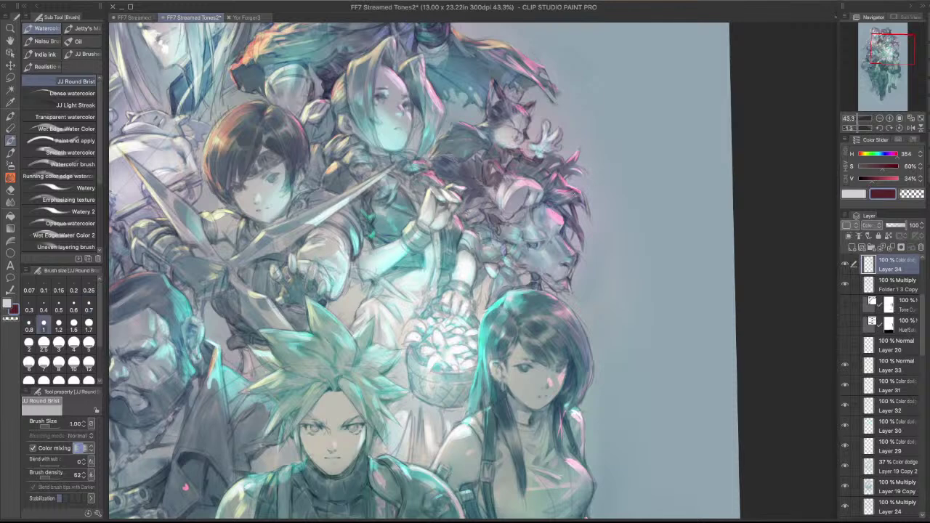
{"action": "key", "text": "bracketright"}
{"action": "key", "text": "bracketright"}
{"action": "key", "text": "bracketright"}
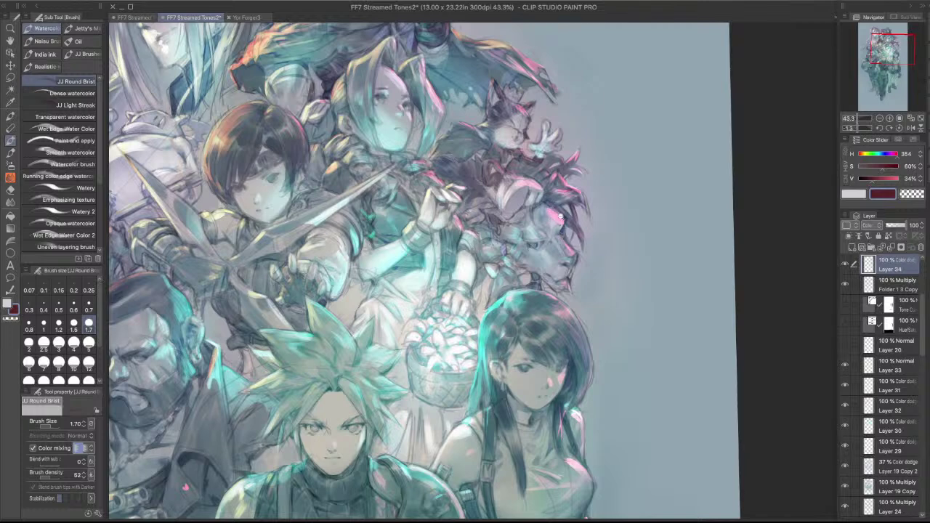
{"action": "scroll", "coordinate": [561, 212], "scroll_direction": "down", "scroll_amount": 2}
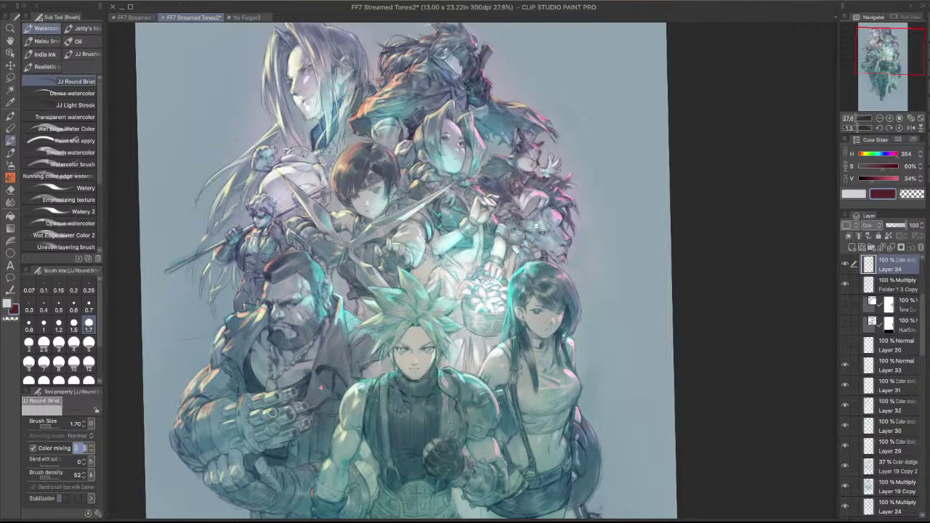
- Add a fine highlight stroke in dark red to the long-haired woman's chest with the Turnip pen
{"action": "left_click_drag", "start_coordinate": [537, 227], "coordinate": [647, 146]}
{"action": "left_click_drag", "start_coordinate": [722, 216], "coordinate": [618, 136]}
{"action": "key", "text": "c"}
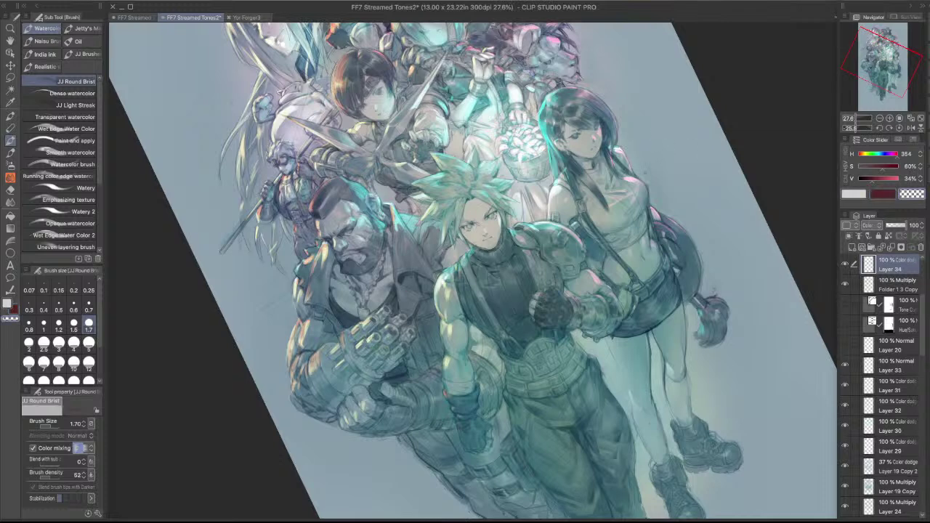
{"action": "left_click_drag", "start_coordinate": [617, 178], "coordinate": [644, 274]}
{"action": "left_click_drag", "start_coordinate": [625, 309], "coordinate": [644, 274]}
{"action": "key", "text": "p"}
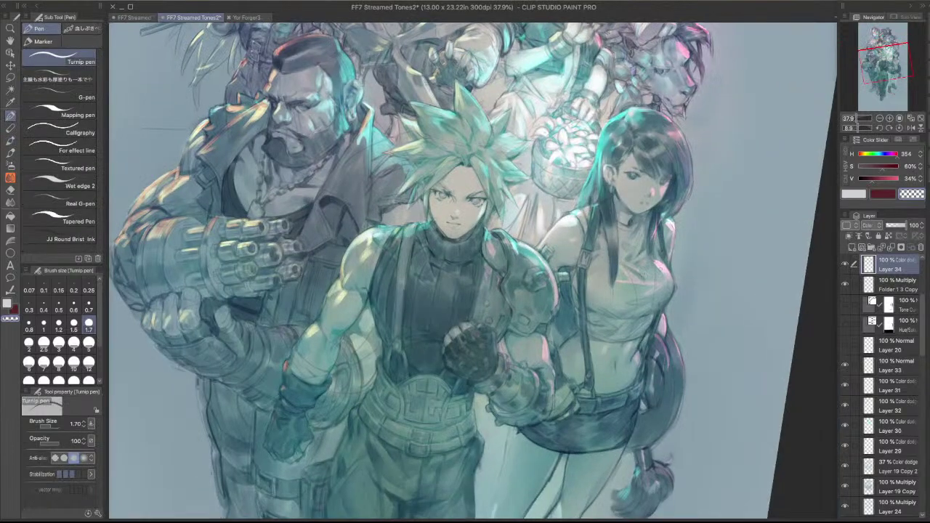
{"action": "key", "text": "c"}
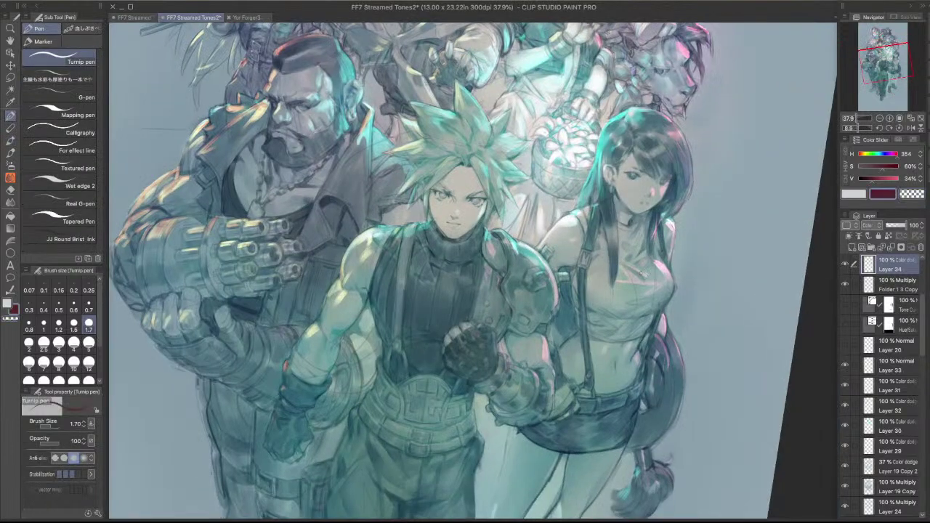
{"action": "left_click_drag", "start_coordinate": [641, 282], "coordinate": [657, 271]}
{"action": "left_click_drag", "start_coordinate": [720, 213], "coordinate": [666, 92]}
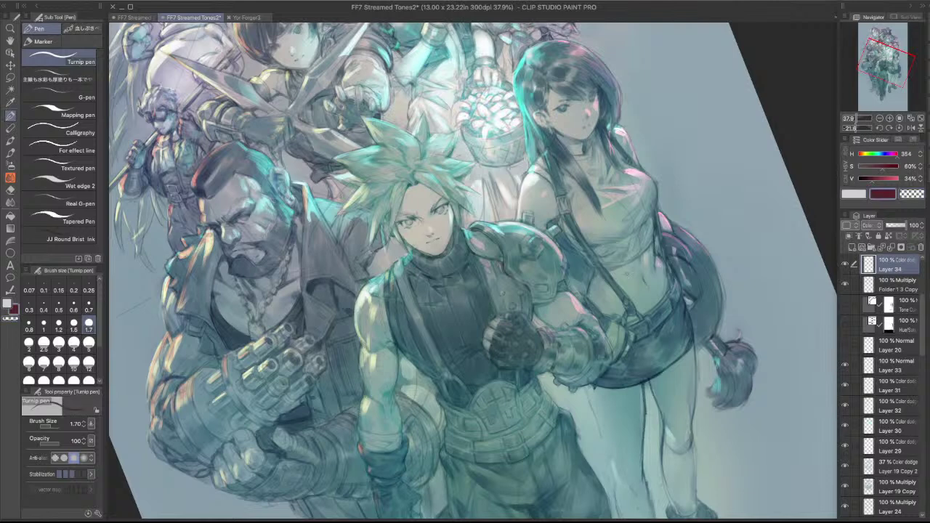
- Undo the last stroke and refine the highlights on the long-haired woman's legs with the JJ Round Brist Ink pen at size 2
{"action": "key", "text": "super+z"}
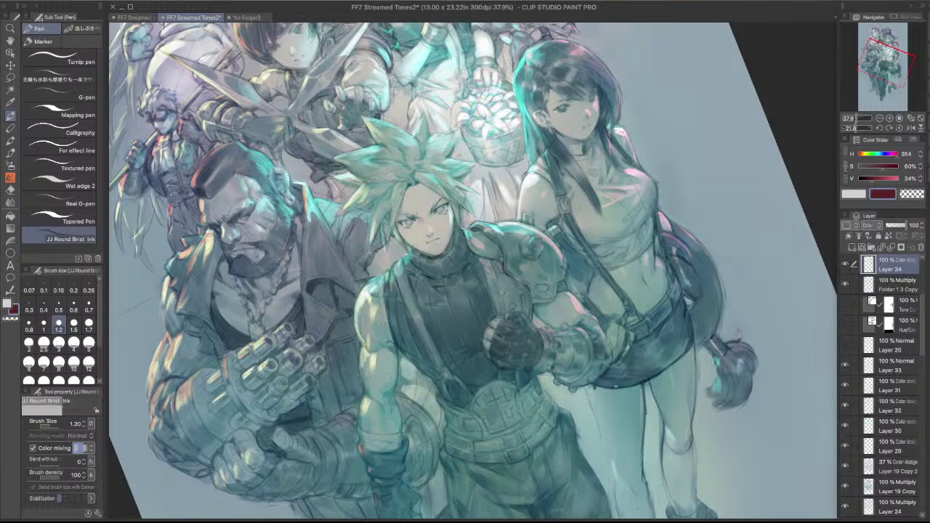
{"action": "scroll", "coordinate": [633, 422], "scroll_direction": "down", "scroll_amount": 3}
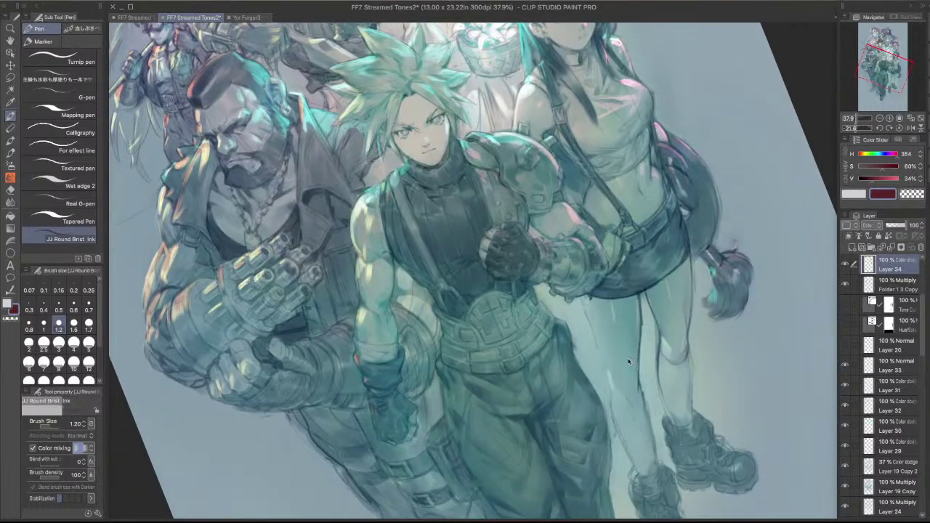
{"action": "key", "text": "bracketright"}
{"action": "key", "text": "bracketright"}
{"action": "key", "text": "bracketright"}
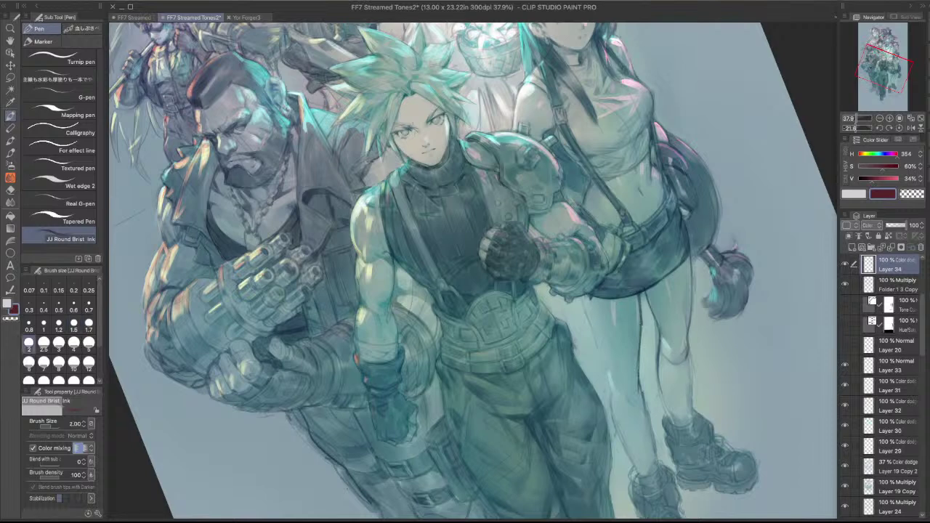
{"action": "key", "text": "c"}
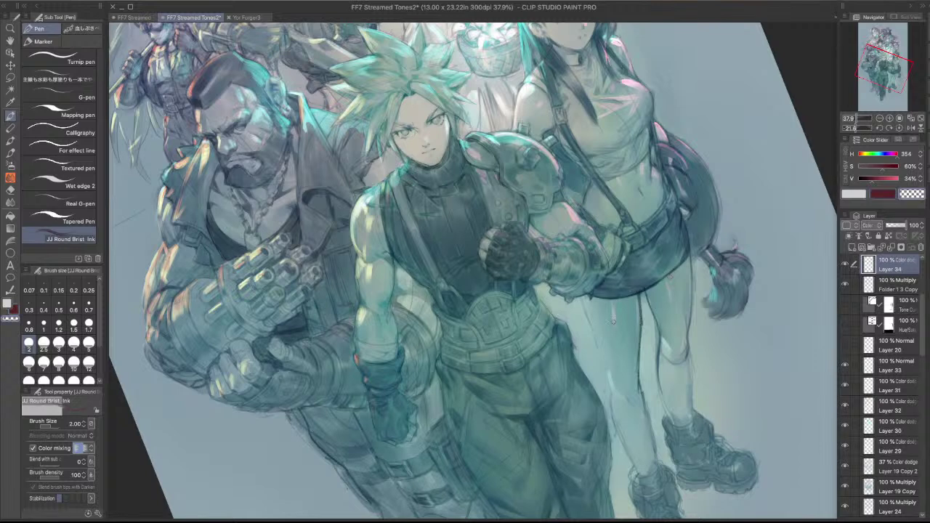
{"action": "key", "text": "c"}
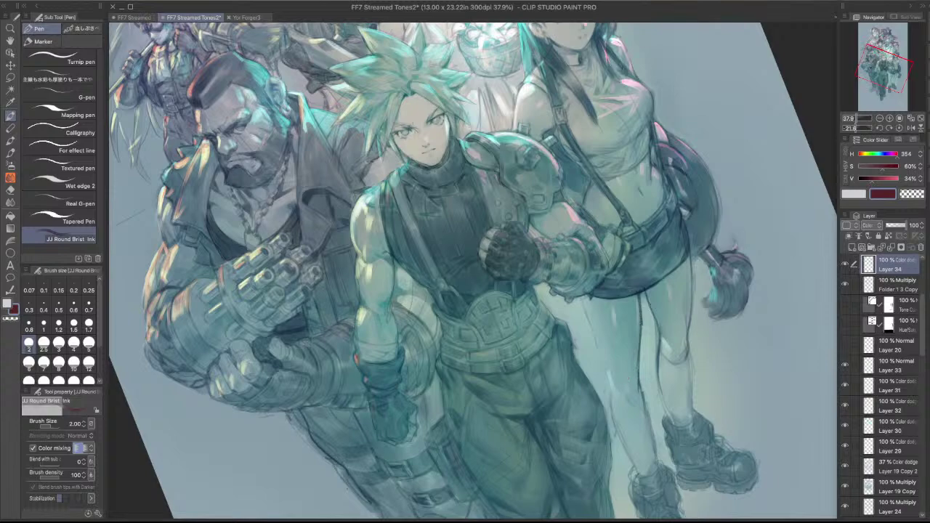
{"action": "scroll", "coordinate": [701, 282], "scroll_direction": "down", "scroll_amount": 1}
{"action": "mouse_move", "coordinate": [729, 208]}
{"action": "left_mouse_down"}
{"action": "mouse_move", "coordinate": [719, 374]}
{"action": "mouse_move", "coordinate": [721, 205]}
{"action": "left_mouse_up"}
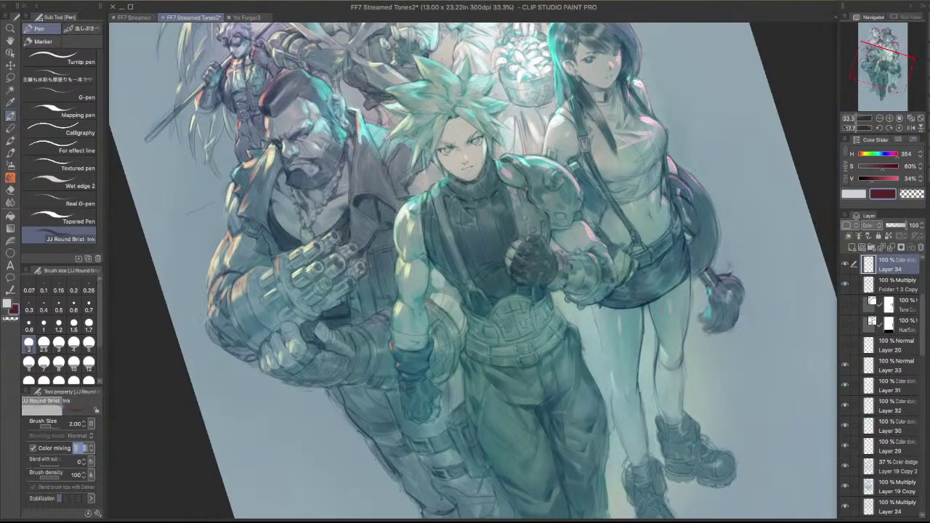
- Refine the dark red highlights on the long-haired woman's legs with size 2 strokes, trimming them with transparent colour
{"action": "left_click_drag", "start_coordinate": [620, 359], "coordinate": [624, 378]}
{"action": "key", "text": "c"}
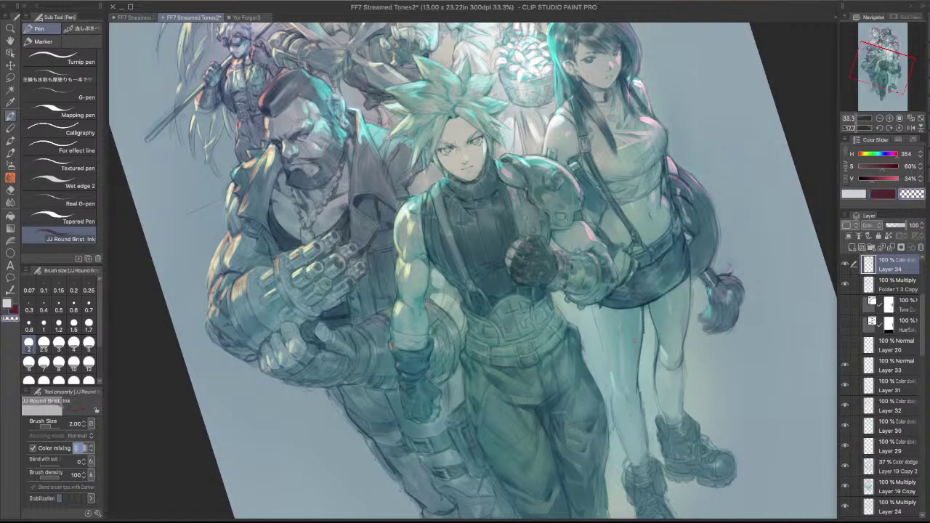
{"action": "left_click_drag", "start_coordinate": [635, 341], "coordinate": [643, 419]}
{"action": "key", "text": "c"}
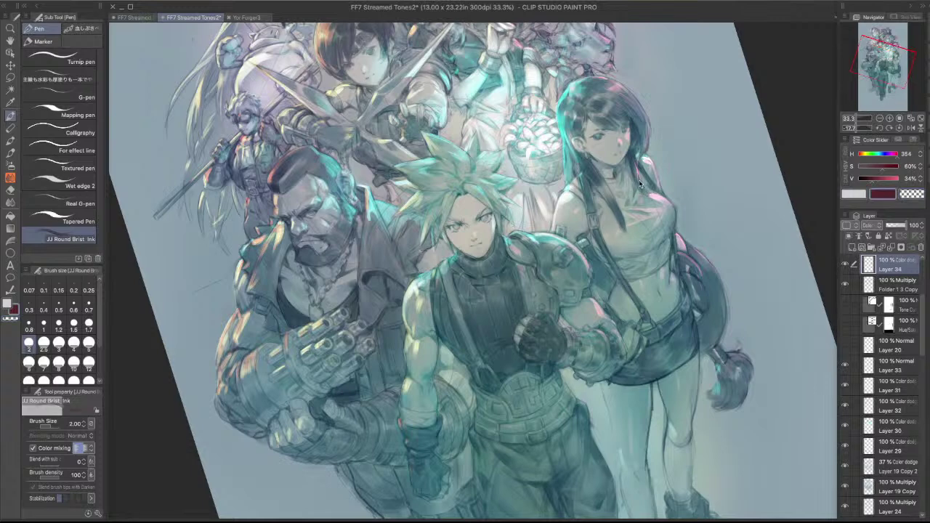
- Select Layer 30 from the light on the long-haired woman's shoulder and toggle its visibility to check its contribution
{"action": "left_click_drag", "start_coordinate": [676, 158], "coordinate": [702, 224]}
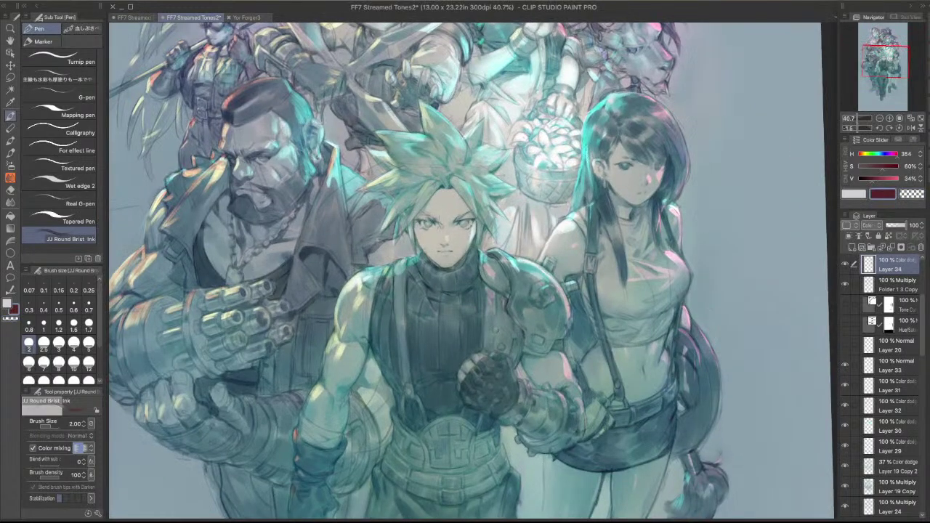
{"action": "left_click", "coordinate": [602, 276], "text": "ctrl+shift"}
{"action": "key", "text": "c"}
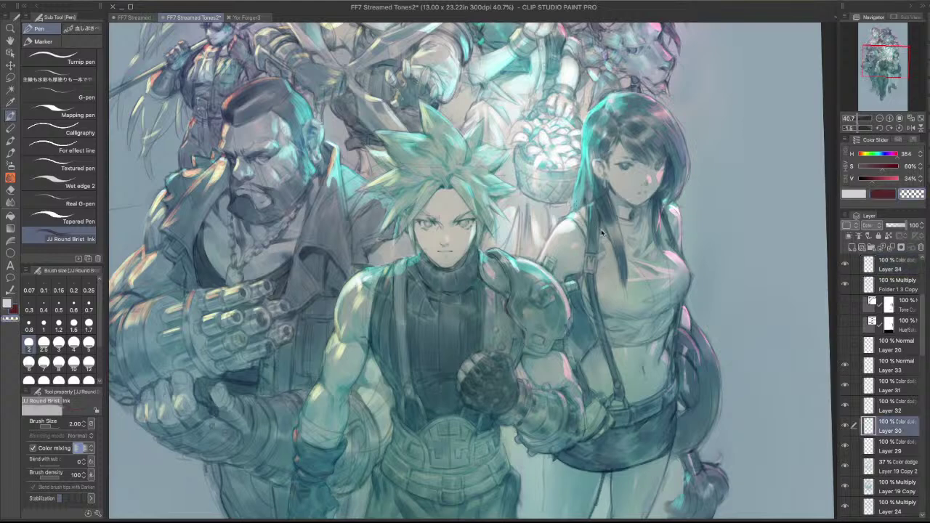
{"action": "key", "text": "ctrl+z"}
{"action": "key", "text": "c"}
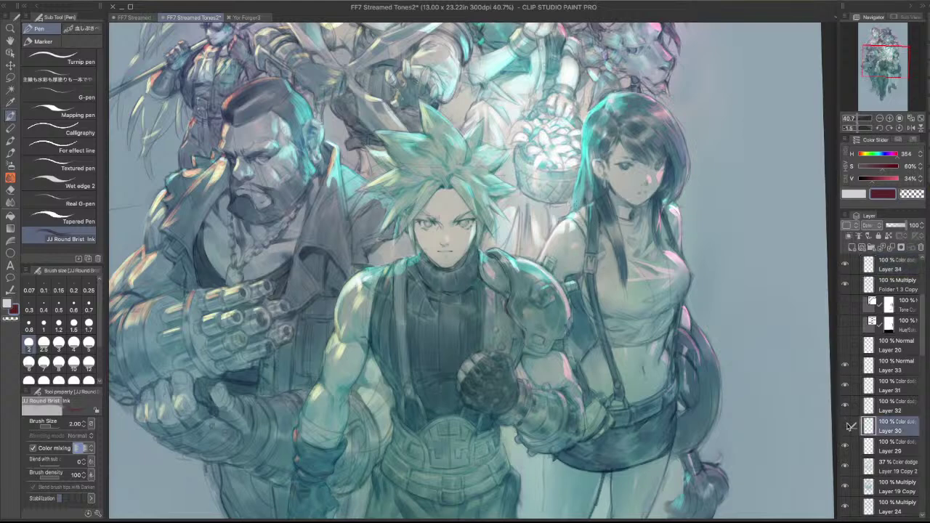
{"action": "left_click", "coordinate": [845, 426]}
{"action": "left_click", "coordinate": [845, 425]}
{"action": "left_click", "coordinate": [846, 426]}
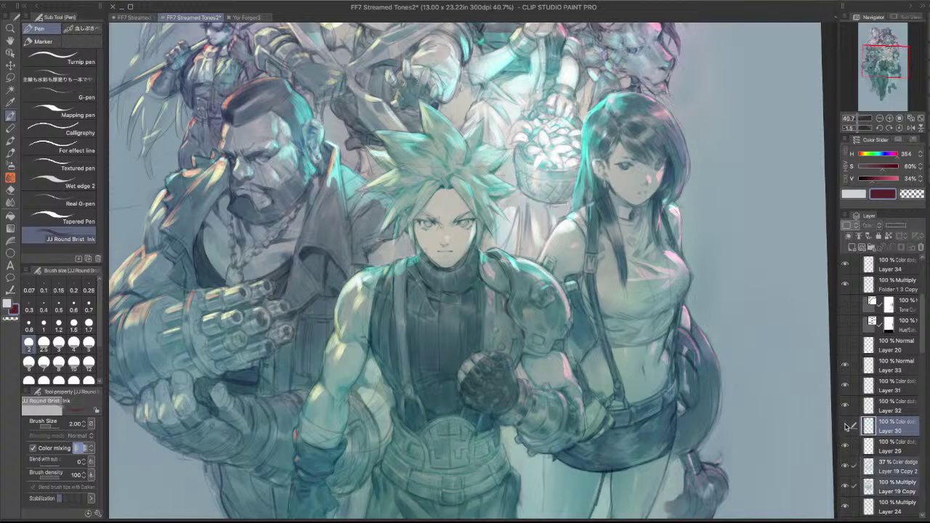
{"action": "left_click", "coordinate": [845, 425]}
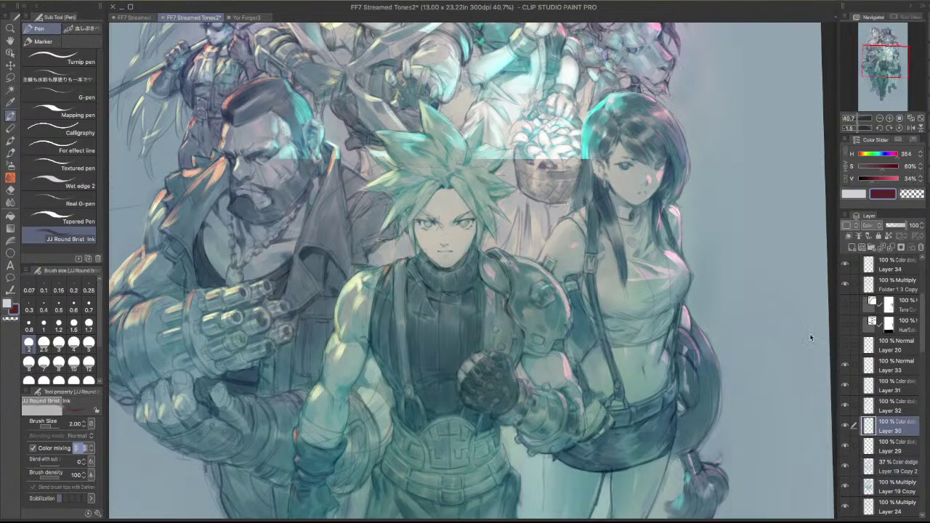
- Pick up the bright green from Layer 30 and paint a highlight on the long-haired woman's chest with the JJ Round Brist Ink pen
{"action": "scroll", "coordinate": [609, 266], "scroll_direction": "up", "scroll_amount": 1}
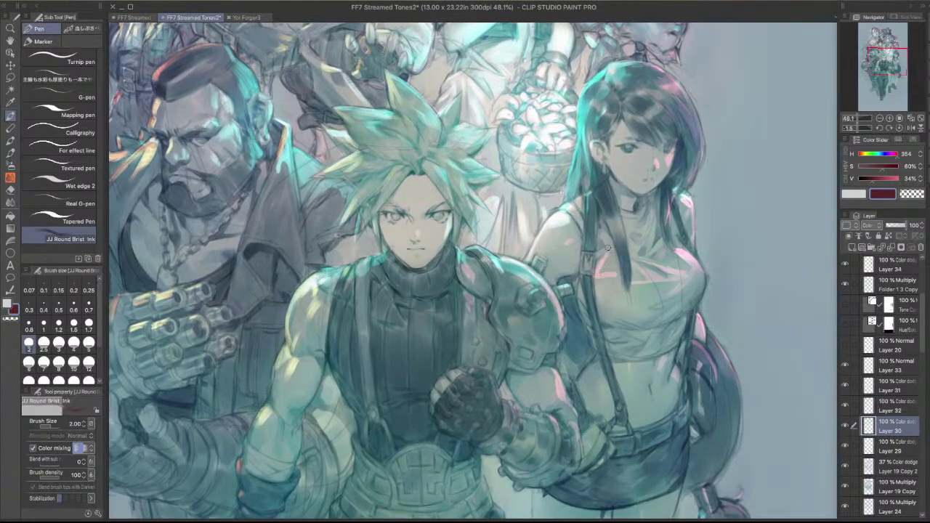
{"action": "left_click", "coordinate": [562, 211], "text": "alt"}
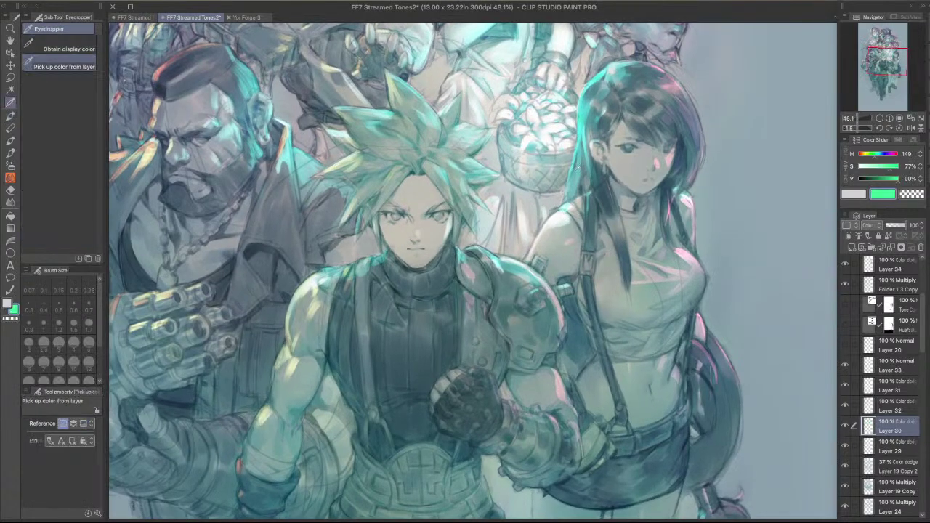
{"action": "left_click", "coordinate": [589, 199], "text": "alt"}
{"action": "key", "text": "p"}
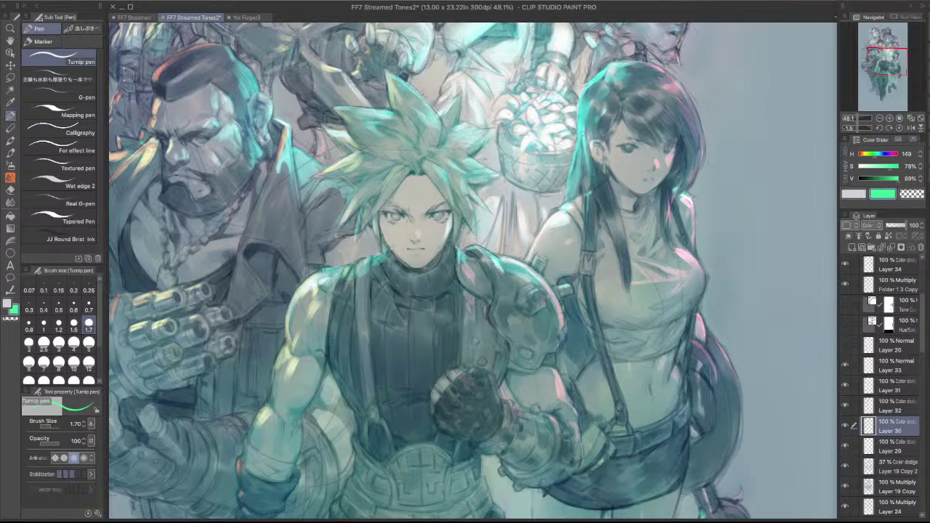
{"action": "left_click_drag", "start_coordinate": [607, 260], "coordinate": [609, 281]}
{"action": "key", "text": "bracketright"}
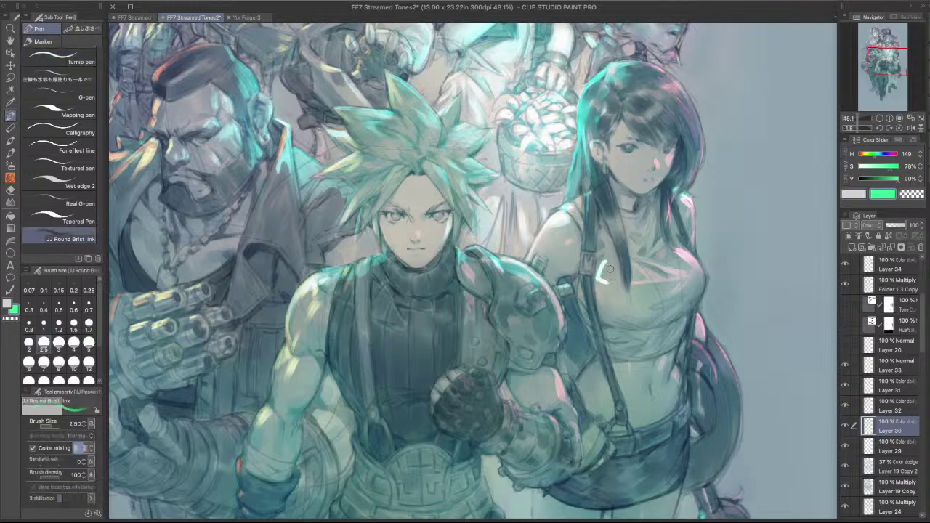
{"action": "mouse_move", "coordinate": [604, 267]}
{"action": "left_mouse_down"}
{"action": "mouse_move", "coordinate": [602, 280]}
{"action": "mouse_move", "coordinate": [612, 283]}
{"action": "mouse_move", "coordinate": [612, 272]}
{"action": "mouse_move", "coordinate": [605, 284]}
{"action": "mouse_move", "coordinate": [614, 271]}
{"action": "mouse_move", "coordinate": [601, 279]}
{"action": "mouse_move", "coordinate": [608, 286]}
{"action": "mouse_move", "coordinate": [614, 270]}
{"action": "mouse_move", "coordinate": [609, 289]}
{"action": "left_mouse_up"}
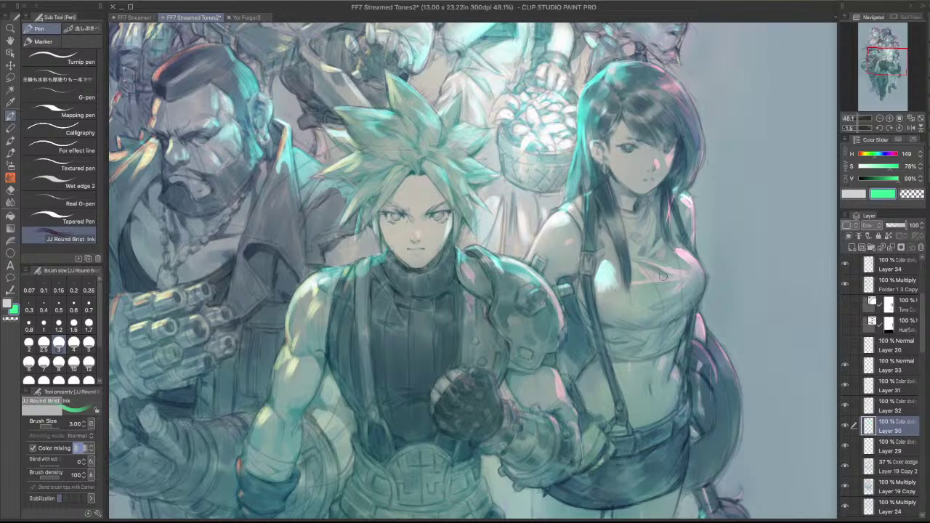
- Paint a fine green highlight along the long-haired woman's waist with the JJ Round Brist Ink pen, reducing the brush to size 1.50
{"action": "key", "text": "bracketleft"}
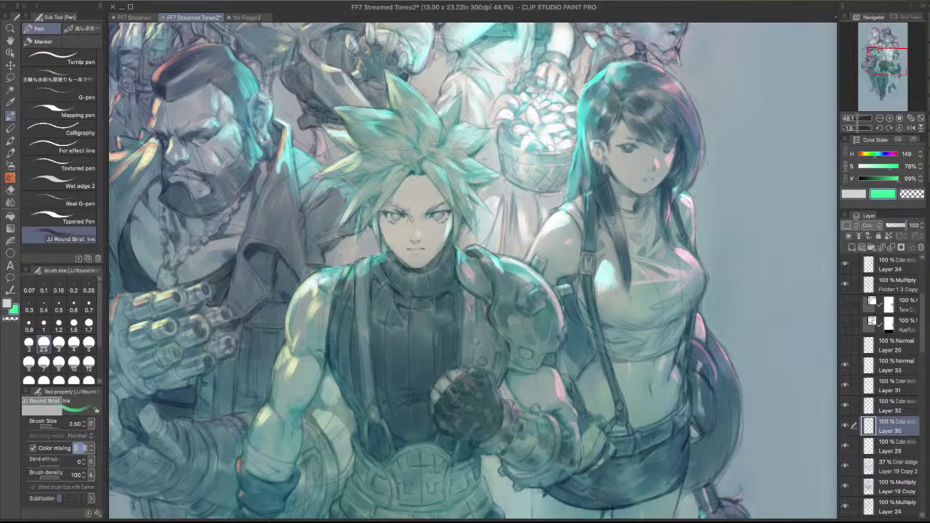
{"action": "key", "text": "bracketleft"}
{"action": "key", "text": "bracketleft"}
{"action": "key", "text": "bracketleft"}
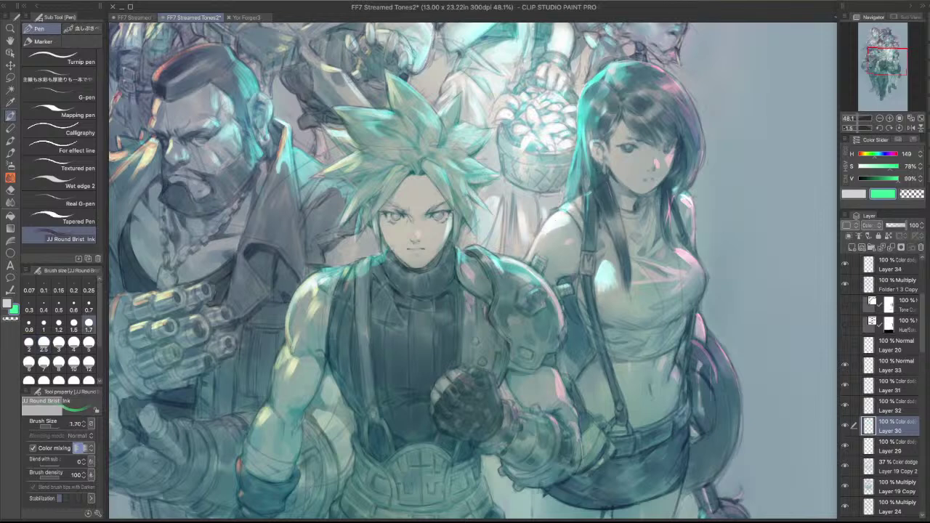
{"action": "mouse_move", "coordinate": [580, 379]}
{"action": "left_mouse_down"}
{"action": "mouse_move", "coordinate": [599, 356]}
{"action": "mouse_move", "coordinate": [579, 404]}
{"action": "left_mouse_up"}
{"action": "key", "text": "c"}
{"action": "key", "text": "c"}
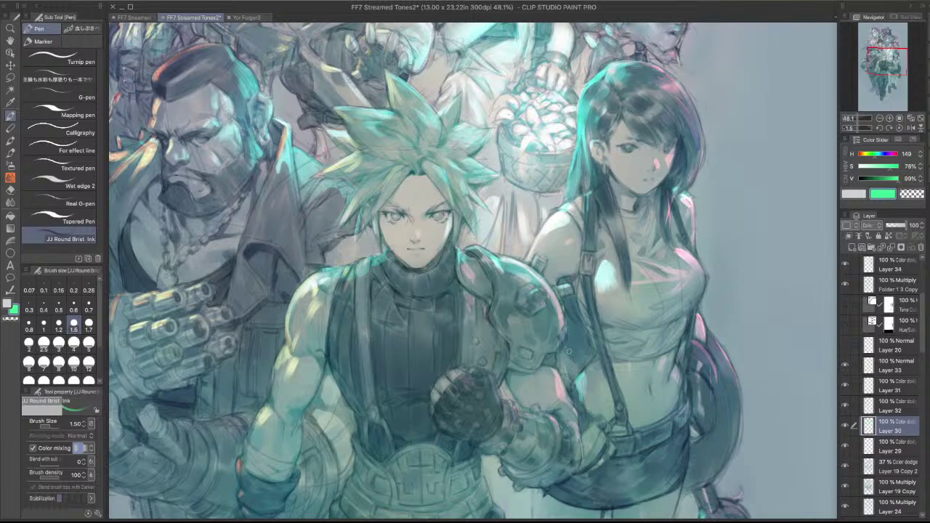
- Add green highlight strokes to the long-haired woman's leg at brush size 1.50, undoing one stroke along the way
{"action": "left_click_drag", "start_coordinate": [636, 439], "coordinate": [669, 318]}
{"action": "left_click_drag", "start_coordinate": [569, 368], "coordinate": [567, 390]}
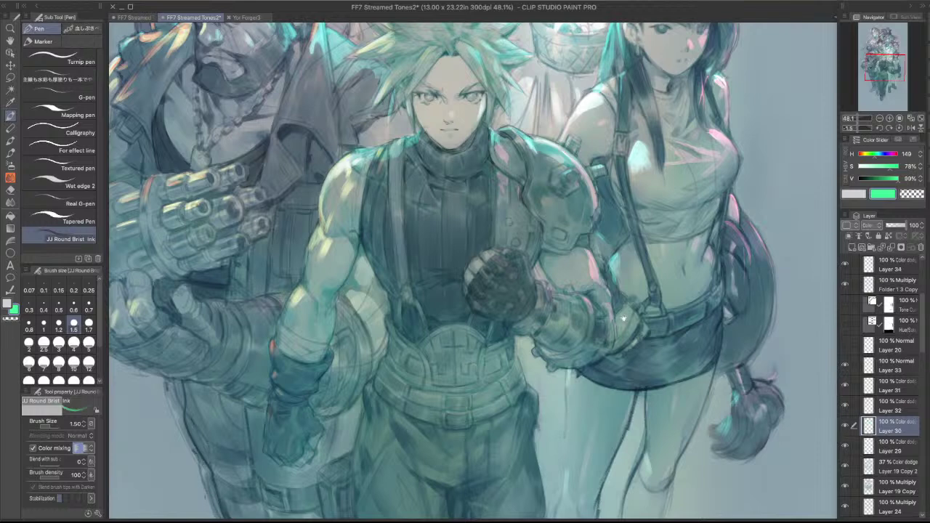
{"action": "left_click_drag", "start_coordinate": [625, 318], "coordinate": [675, 187]}
{"action": "key", "text": "super+z"}
{"action": "mouse_move", "coordinate": [615, 351]}
{"action": "left_mouse_down"}
{"action": "mouse_move", "coordinate": [611, 385]}
{"action": "mouse_move", "coordinate": [617, 376]}
{"action": "left_mouse_up"}
{"action": "scroll", "coordinate": [673, 324], "scroll_direction": "down", "scroll_amount": 1}
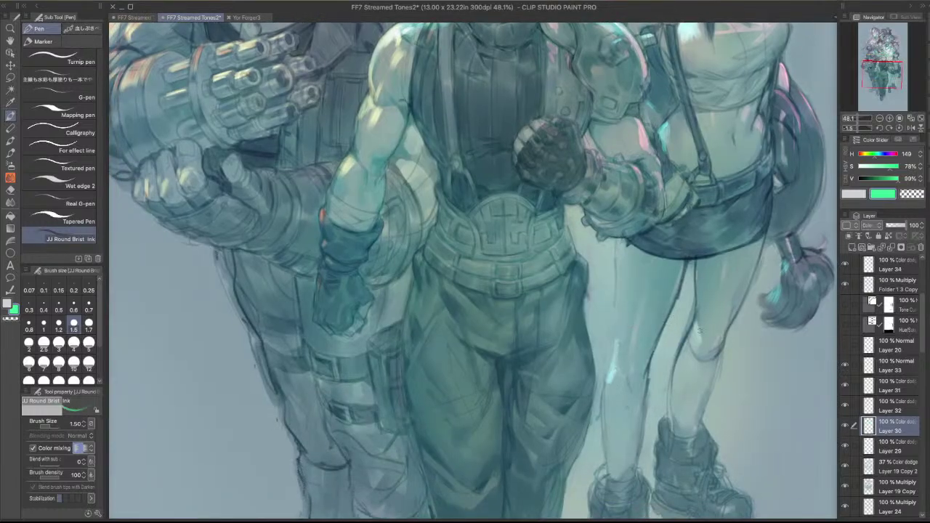
{"action": "scroll", "coordinate": [698, 335], "scroll_direction": "down", "scroll_amount": 1}
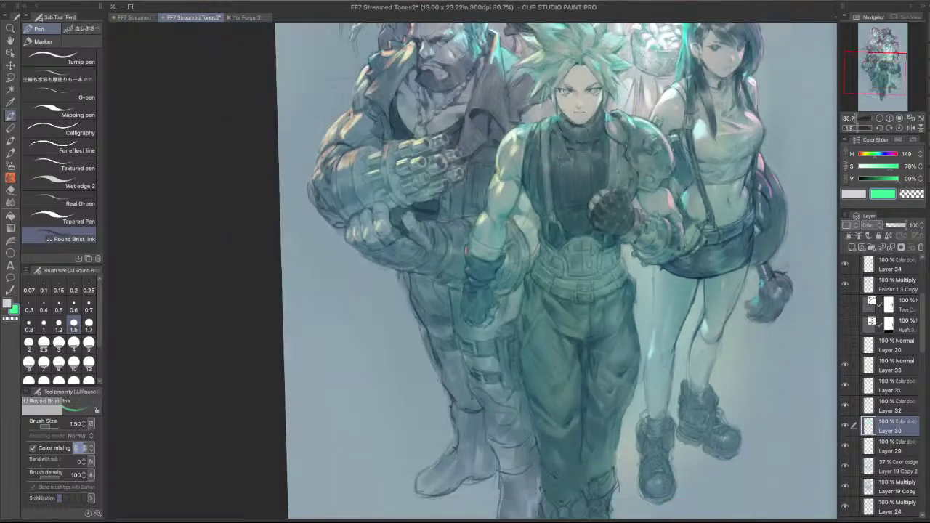
- Soften the green highlight on the long-haired woman's shin with the Blend tool at size 7
{"action": "key", "text": "j"}
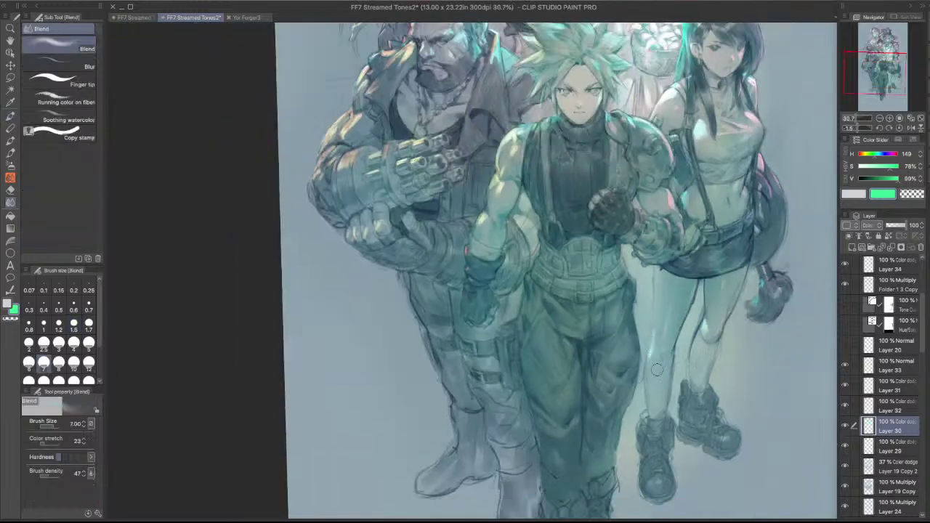
{"action": "mouse_move", "coordinate": [658, 347]}
{"action": "left_mouse_down"}
{"action": "mouse_move", "coordinate": [653, 367]}
{"action": "mouse_move", "coordinate": [654, 347]}
{"action": "left_mouse_up"}
{"action": "mouse_move", "coordinate": [716, 200]}
{"action": "left_mouse_down"}
{"action": "mouse_move", "coordinate": [695, 287]}
{"action": "mouse_move", "coordinate": [668, 298]}
{"action": "left_mouse_up"}
- Touch up the light around the long-haired woman's shoulder and hair at brush size 2.50, alternating between green and transparent colour
{"action": "key", "text": "p"}
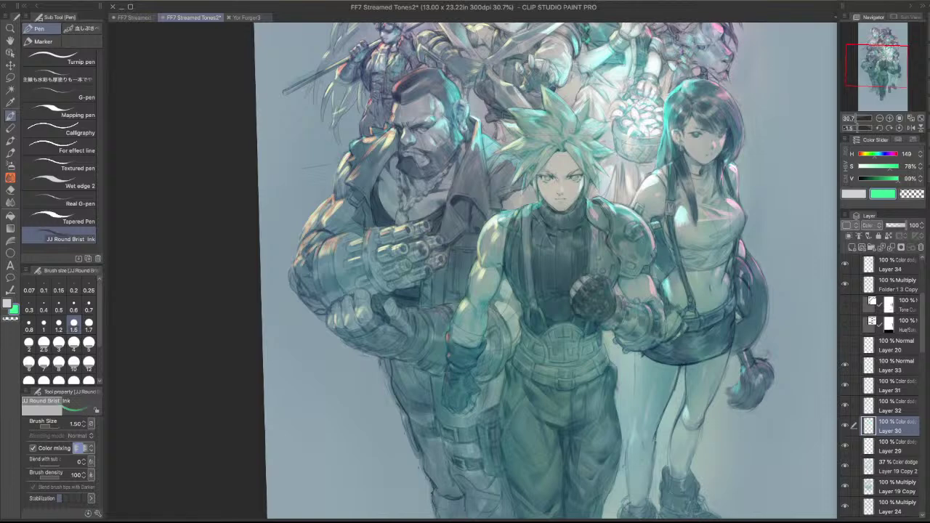
{"action": "left_click", "coordinate": [43, 342]}
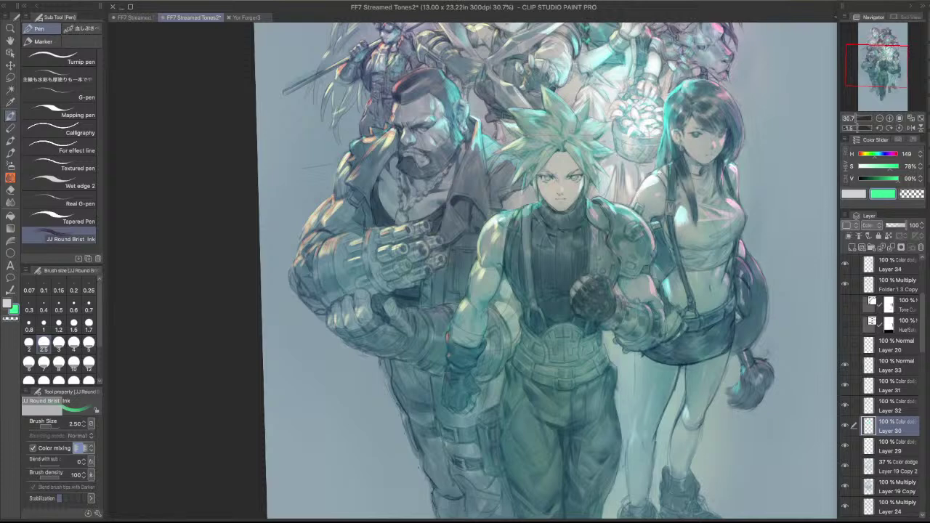
{"action": "scroll", "coordinate": [663, 175], "scroll_direction": "up", "scroll_amount": 2}
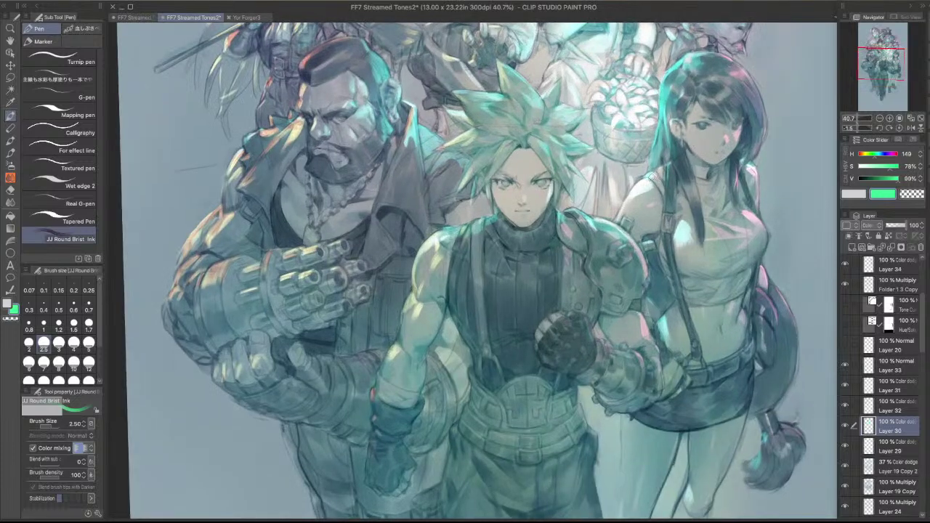
{"action": "key", "text": "c"}
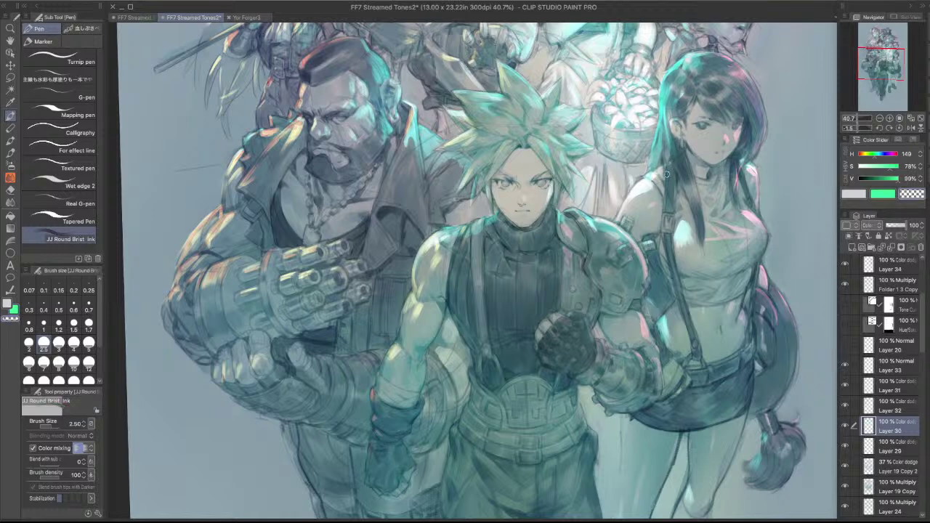
{"action": "key", "text": "c"}
- Rework the green highlight on the long-haired woman's waist with the JJ Round Brist Ink pen at size 2.50, undoing the last stroke
{"action": "key", "text": "p"}
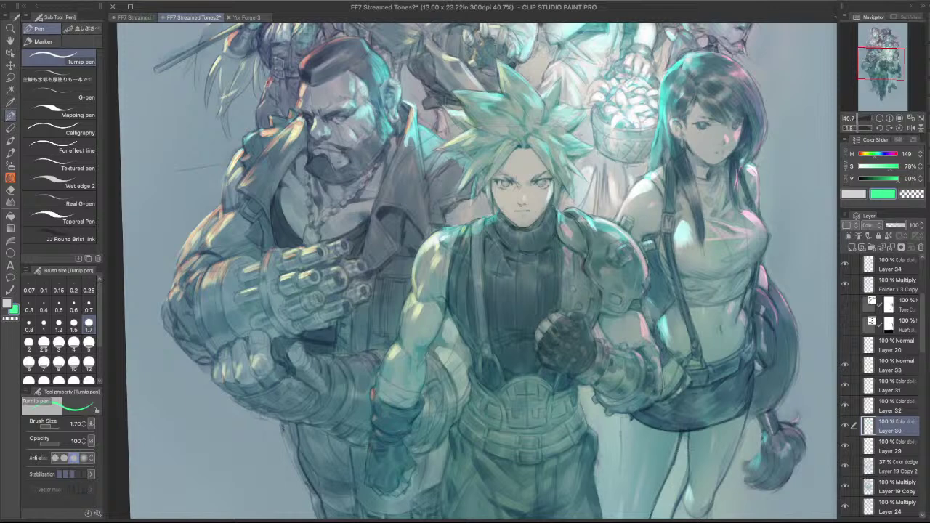
{"action": "left_click_drag", "start_coordinate": [693, 374], "coordinate": [671, 250]}
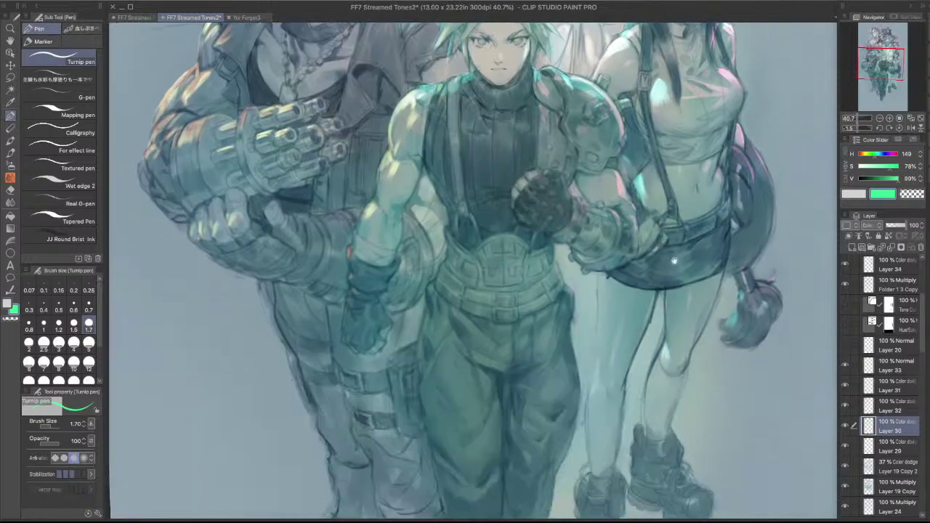
{"action": "left_click_drag", "start_coordinate": [659, 207], "coordinate": [683, 208]}
{"action": "left_click_drag", "start_coordinate": [660, 207], "coordinate": [606, 353]}
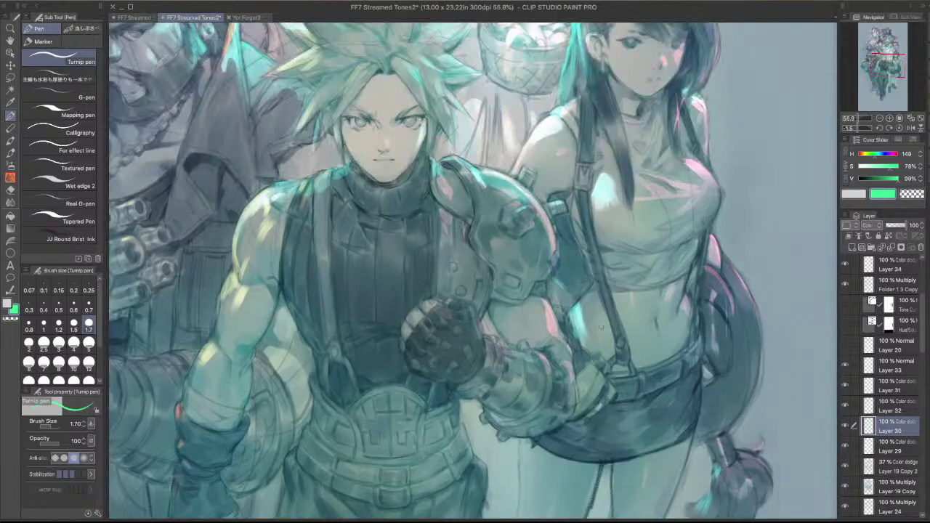
{"action": "key", "text": "j"}
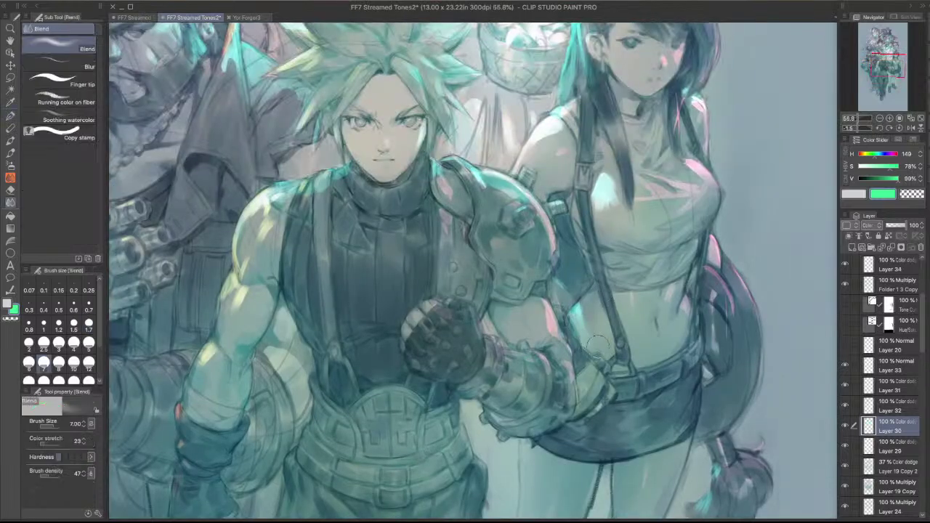
{"action": "key", "text": "p"}
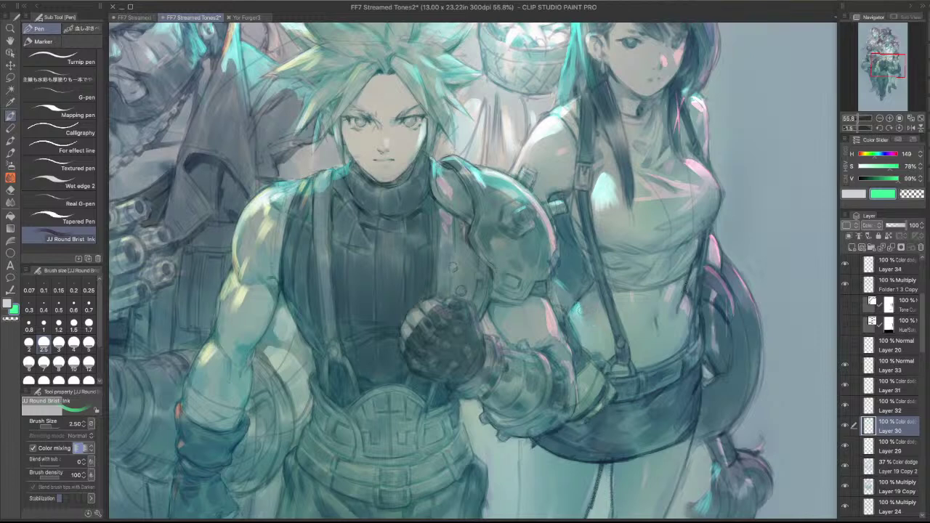
{"action": "mouse_move", "coordinate": [577, 307]}
{"action": "left_mouse_down"}
{"action": "mouse_move", "coordinate": [614, 339]}
{"action": "mouse_move", "coordinate": [579, 312]}
{"action": "mouse_move", "coordinate": [617, 356]}
{"action": "mouse_move", "coordinate": [603, 309]}
{"action": "mouse_move", "coordinate": [581, 321]}
{"action": "mouse_move", "coordinate": [592, 322]}
{"action": "mouse_move", "coordinate": [577, 319]}
{"action": "mouse_move", "coordinate": [584, 323]}
{"action": "mouse_move", "coordinate": [582, 294]}
{"action": "left_mouse_up"}
{"action": "key", "text": "super+z"}
- Soften the waist highlight's edge with the Blend tool reduced to size 2.50
{"action": "key", "text": "j"}
{"action": "key", "text": "bracketleft"}
{"action": "key", "text": "bracketleft"}
{"action": "key", "text": "bracketleft"}
{"action": "key", "text": "bracketleft"}
{"action": "key", "text": "bracketleft"}
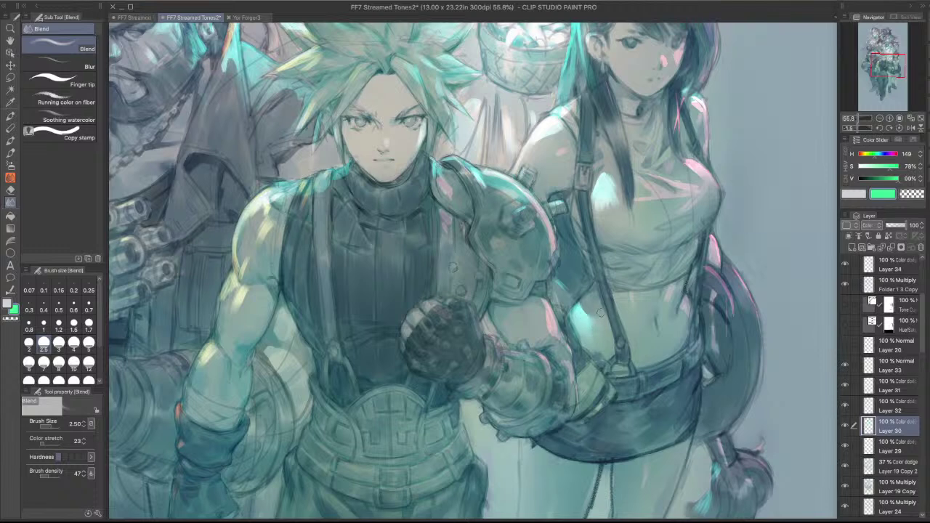
{"action": "scroll", "coordinate": [593, 320], "scroll_direction": "down", "scroll_amount": 3}
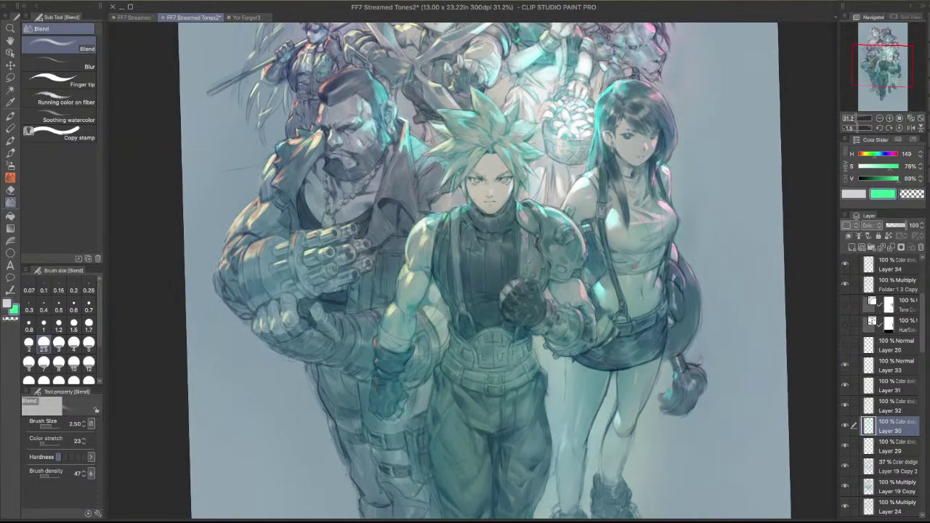
- Refine the green rim light on the long-haired woman's hair beside her shoulder at sizes 2.50 and 1.50, trimming it with transparent colour
{"action": "mouse_move", "coordinate": [635, 266]}
{"action": "left_mouse_down"}
{"action": "mouse_move", "coordinate": [632, 245]}
{"action": "mouse_move", "coordinate": [668, 323]}
{"action": "left_mouse_up"}
{"action": "key", "text": "p"}
{"action": "left_click_drag", "start_coordinate": [615, 208], "coordinate": [614, 231]}
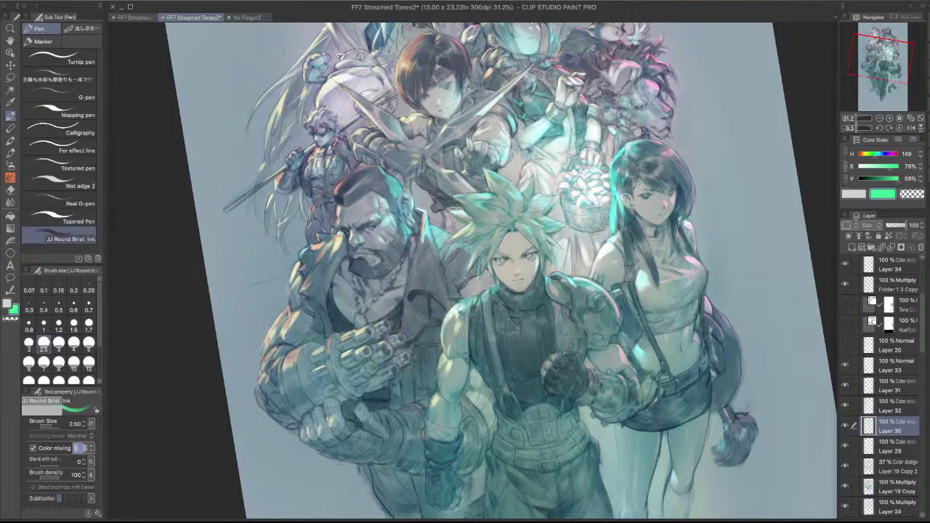
{"action": "key", "text": "bracketleft"}
{"action": "key", "text": "bracketleft"}
{"action": "key", "text": "bracketleft"}
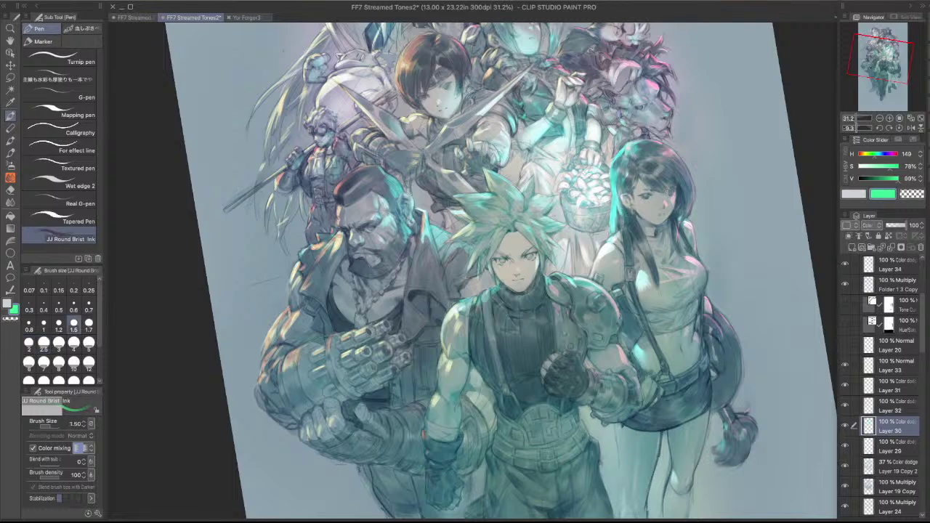
{"action": "key", "text": "c"}
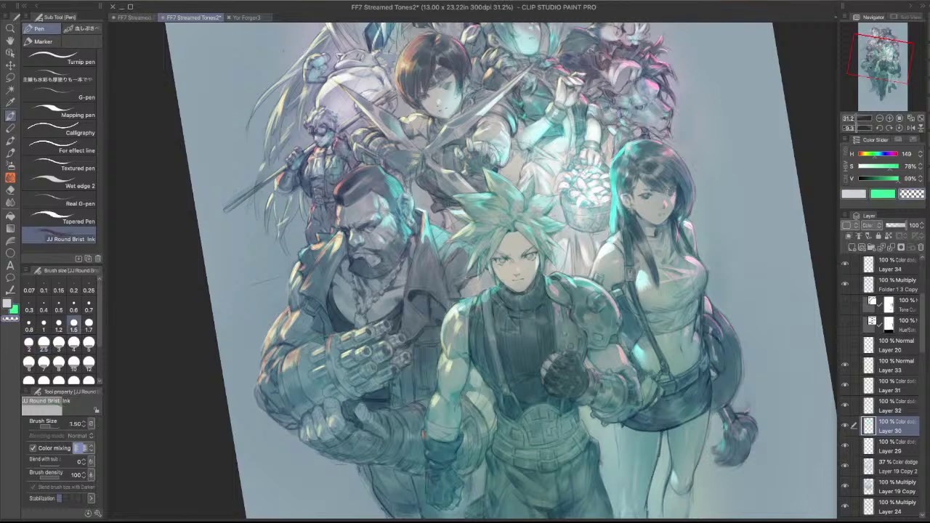
{"action": "mouse_move", "coordinate": [625, 217]}
{"action": "left_mouse_down"}
{"action": "mouse_move", "coordinate": [618, 209]}
{"action": "mouse_move", "coordinate": [626, 298]}
{"action": "left_mouse_up"}
{"action": "key", "text": "c"}
{"action": "mouse_move", "coordinate": [564, 262]}
{"action": "left_mouse_down"}
{"action": "mouse_move", "coordinate": [561, 284]}
{"action": "mouse_move", "coordinate": [564, 269]}
{"action": "left_mouse_up"}
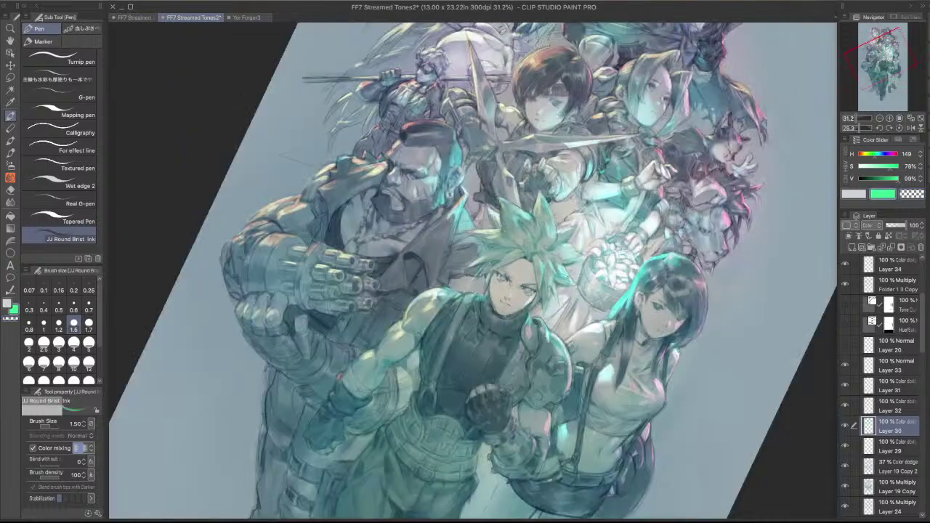
{"action": "left_click_drag", "start_coordinate": [648, 207], "coordinate": [626, 136]}
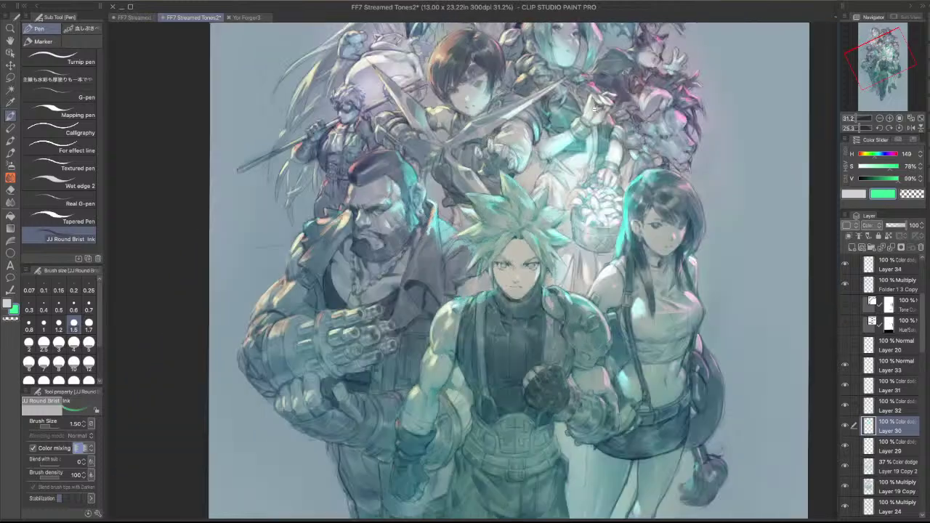
- Paint green highlights on the long-haired woman's knee and shin with the JJ Round Brist Ink pen at size 1.50 on Layer 30
{"action": "scroll", "coordinate": [669, 271], "scroll_direction": "down", "scroll_amount": 2}
{"action": "scroll", "coordinate": [669, 271], "scroll_direction": "down", "scroll_amount": 1}
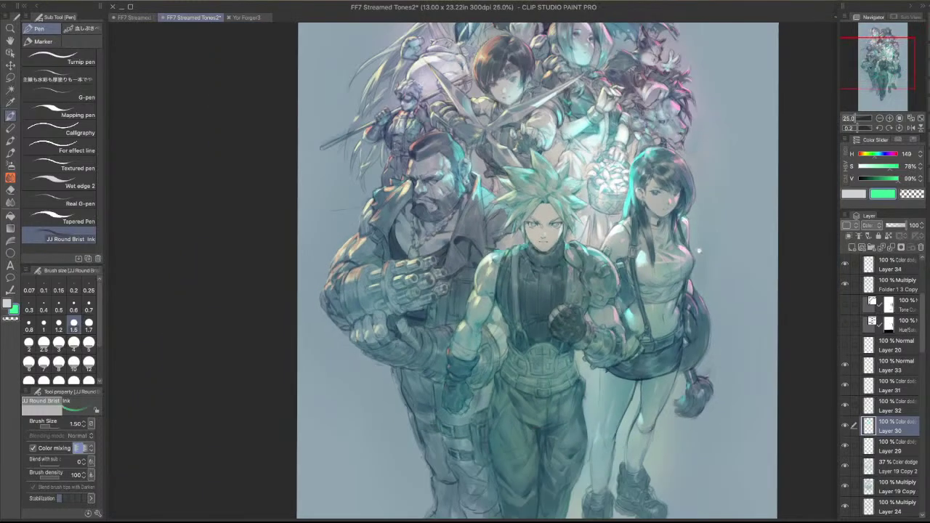
{"action": "left_click_drag", "start_coordinate": [682, 332], "coordinate": [670, 256]}
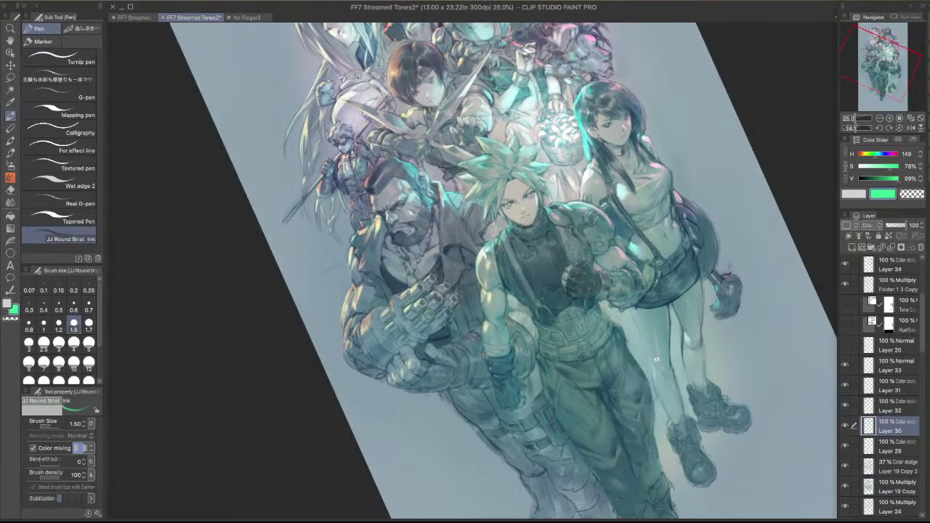
{"action": "scroll", "coordinate": [655, 340], "scroll_direction": "up", "scroll_amount": 1}
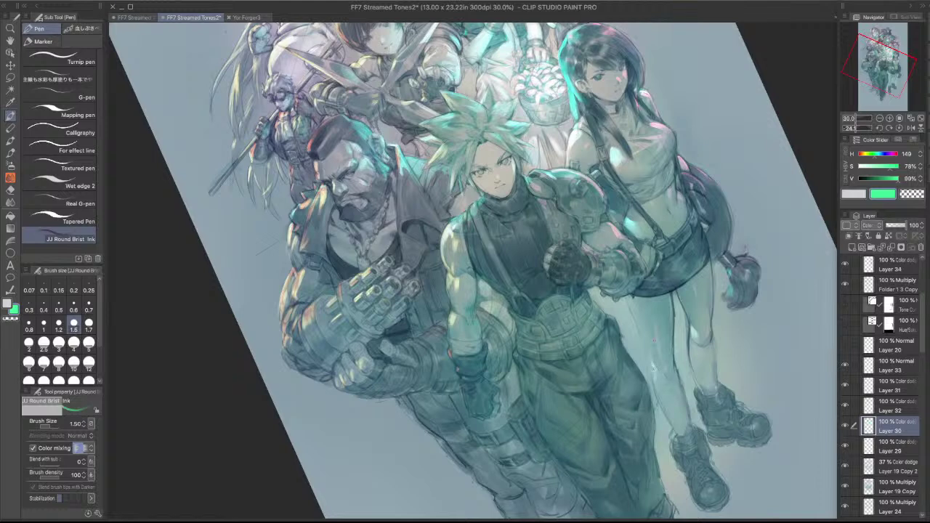
{"action": "left_click_drag", "start_coordinate": [655, 368], "coordinate": [657, 381]}
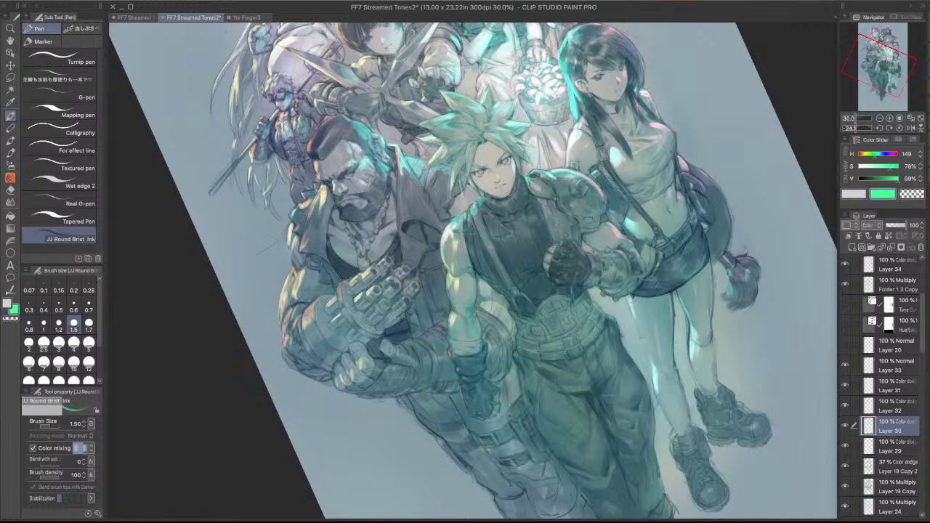
{"action": "left_click_drag", "start_coordinate": [675, 419], "coordinate": [664, 432]}
{"action": "left_click_drag", "start_coordinate": [656, 395], "coordinate": [672, 354]}
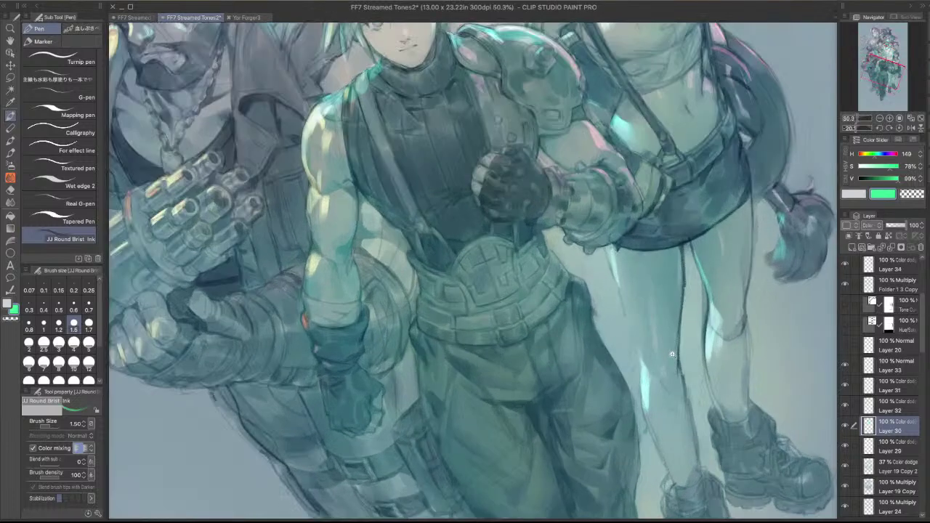
{"action": "scroll", "coordinate": [672, 354], "scroll_direction": "up", "scroll_amount": 1}
- Soften the green highlight on the long-haired woman's shin on Layer 30 with the Blend tool at size 2.50
{"action": "left_click", "coordinate": [694, 249], "text": "shift+super"}
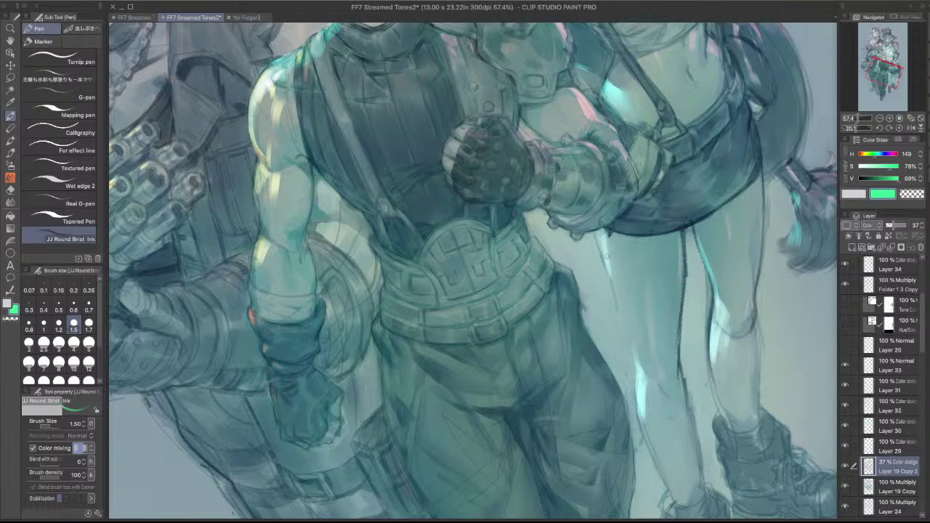
{"action": "key", "text": "j"}
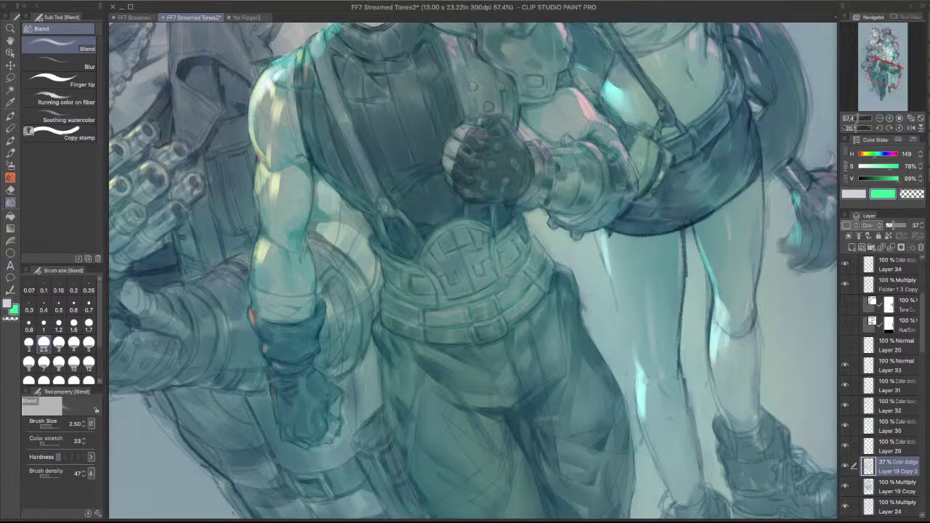
{"action": "left_click", "coordinate": [640, 383], "text": "shift+super"}
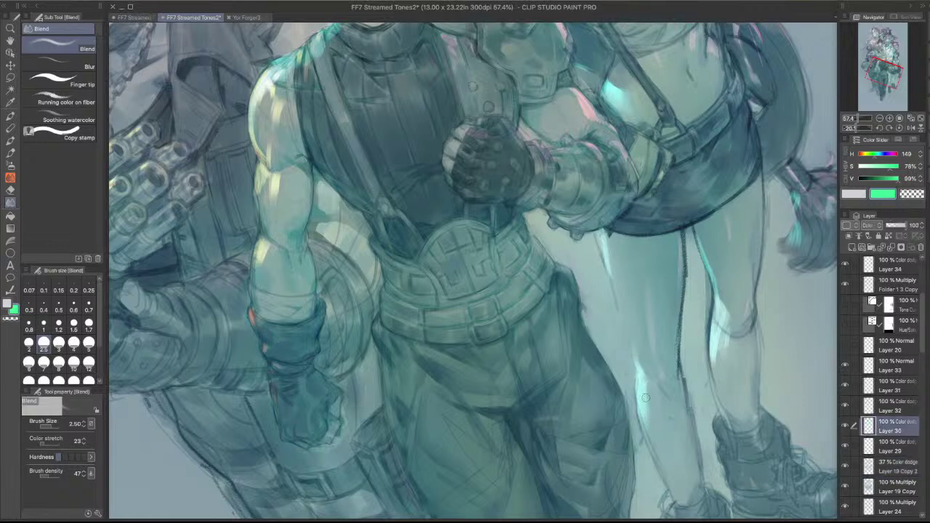
{"action": "scroll", "coordinate": [644, 373], "scroll_direction": "down", "scroll_amount": 3}
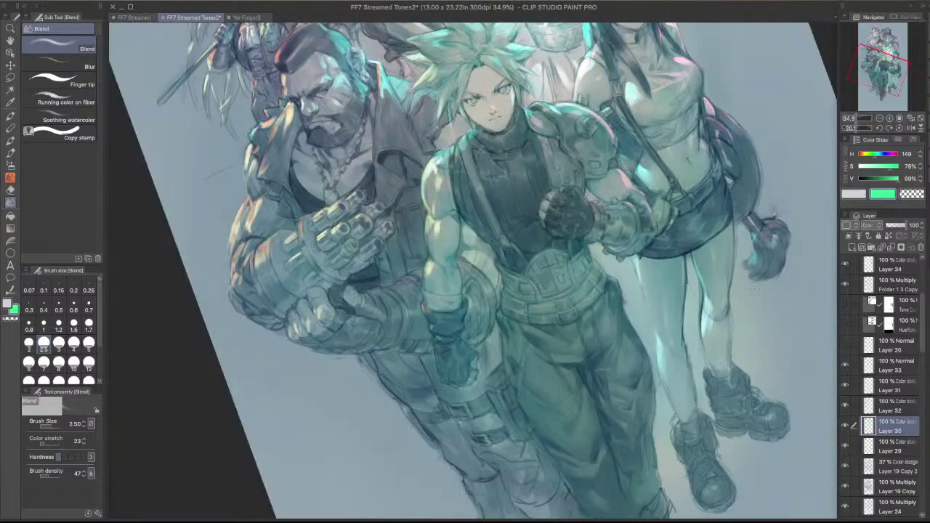
{"action": "left_click_drag", "start_coordinate": [644, 373], "coordinate": [739, 440]}
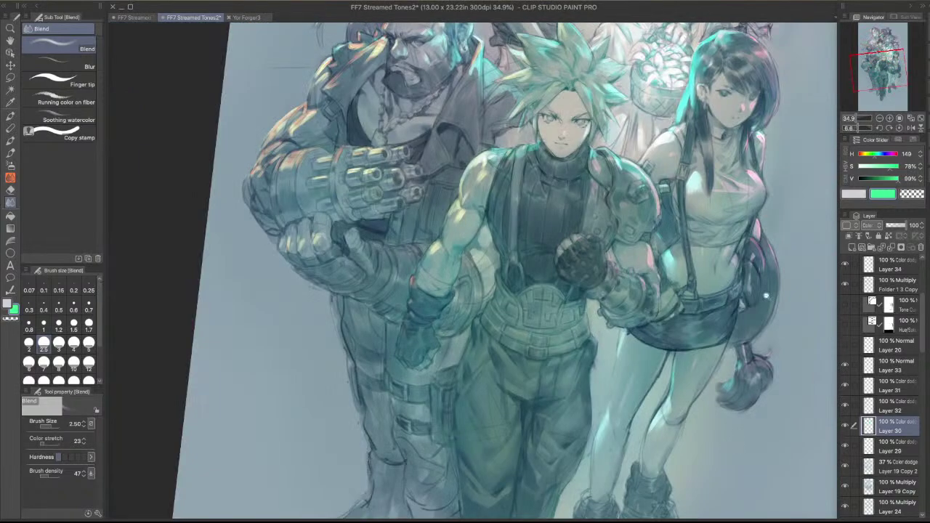
{"action": "scroll", "coordinate": [766, 295], "scroll_direction": "down", "scroll_amount": 2}
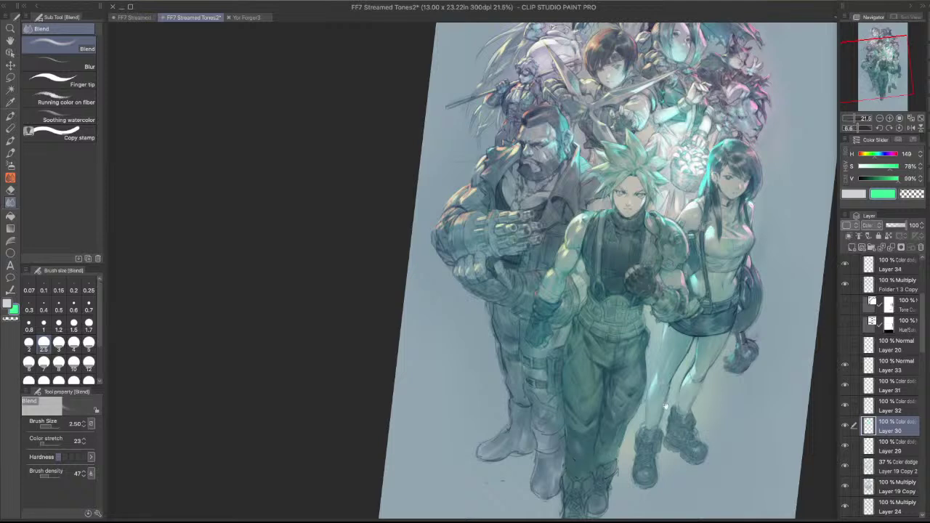
{"action": "scroll", "coordinate": [650, 355], "scroll_direction": "up", "scroll_amount": 2}
{"action": "scroll", "coordinate": [650, 355], "scroll_direction": "up", "scroll_amount": 1}
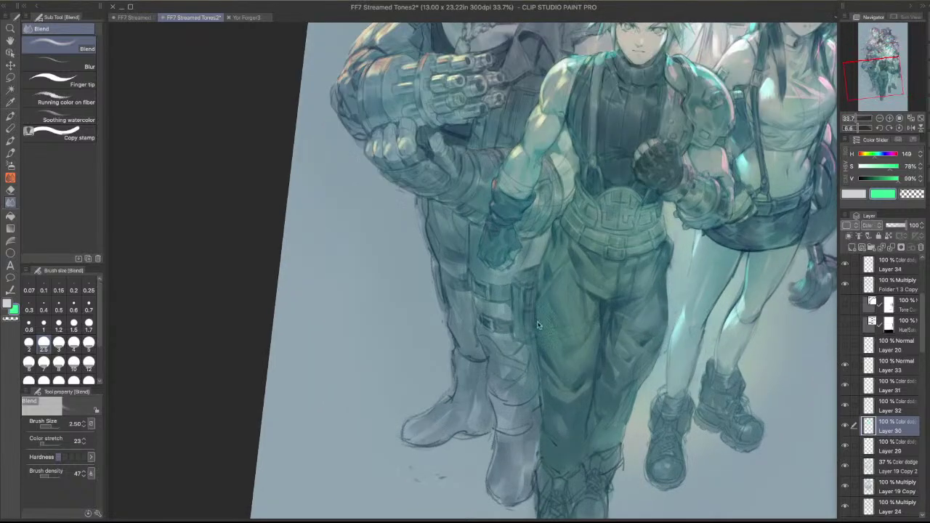
{"action": "left_click", "coordinate": [890, 465]}
{"action": "key", "text": "c"}
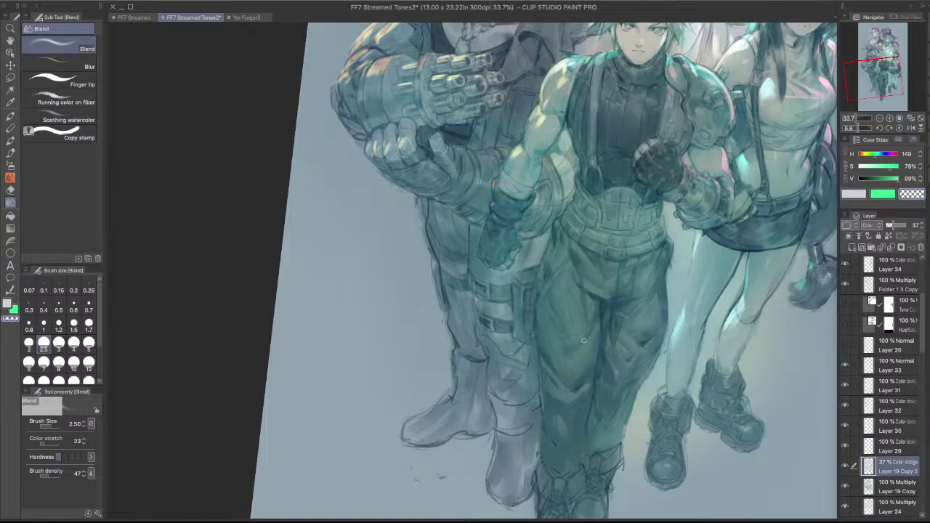
{"action": "key", "text": "ctrl+minus"}
{"action": "left_click_drag", "start_coordinate": [747, 285], "coordinate": [675, 394]}
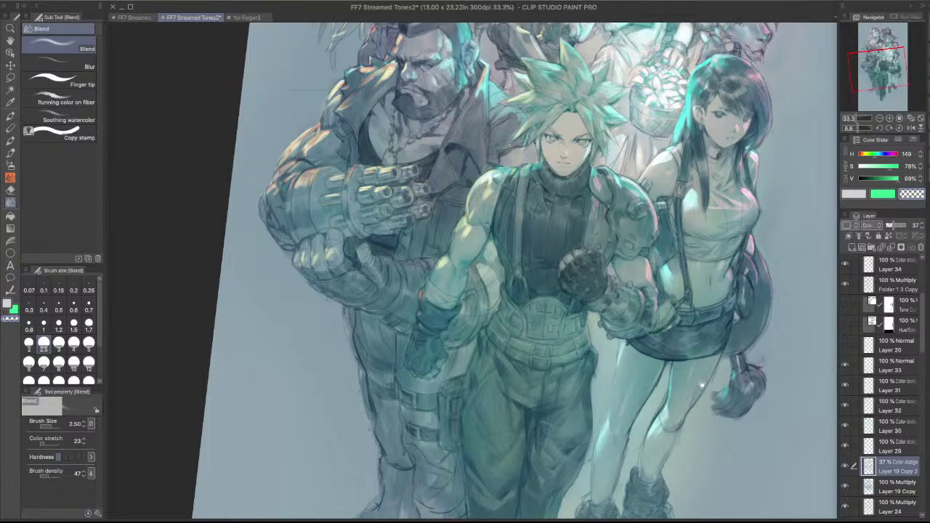
{"action": "scroll", "coordinate": [640, 220], "scroll_direction": "up", "scroll_amount": 3}
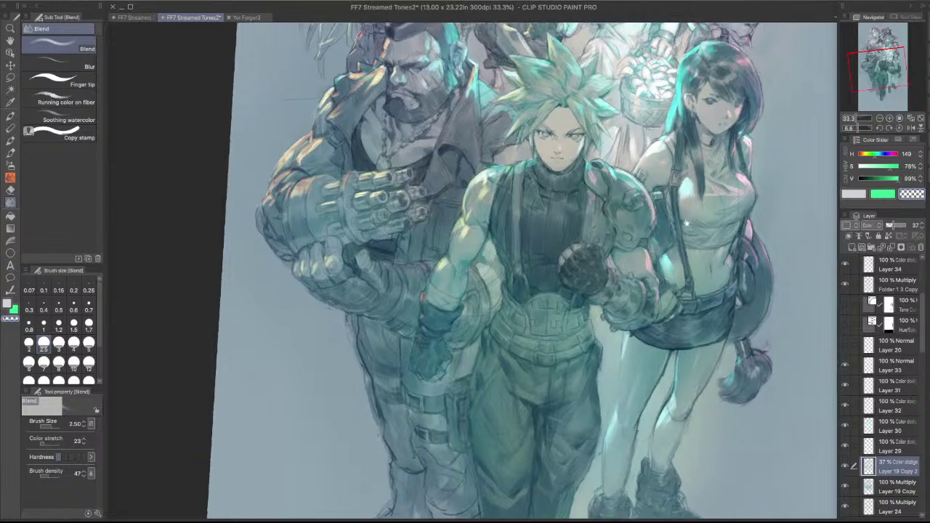
- Try Turnip pen strokes in a sampled teal on the spiky-haired man's raised glove on Layer 19 Copy 2, undoing each one
{"action": "left_click", "coordinate": [638, 223], "text": "alt"}
{"action": "scroll", "coordinate": [639, 223], "scroll_direction": "up", "scroll_amount": 3}
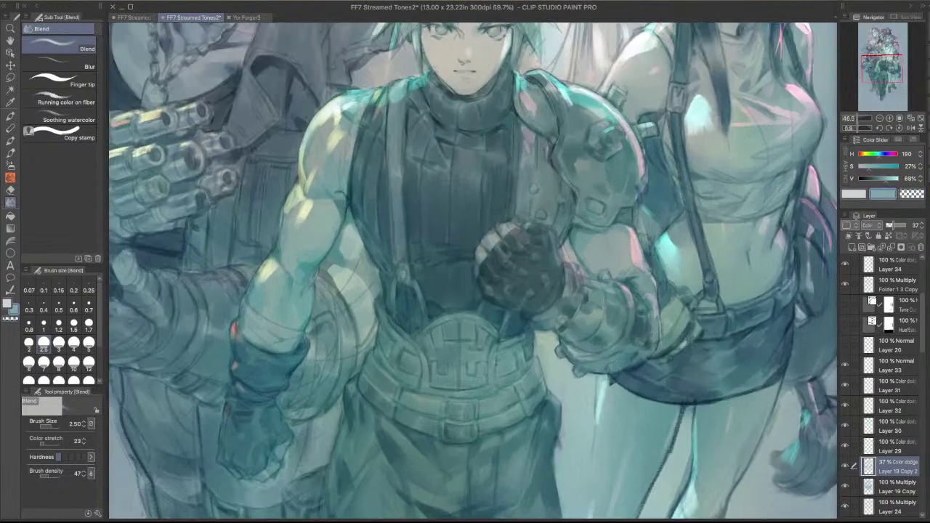
{"action": "key", "text": "p"}
{"action": "left_click_drag", "start_coordinate": [537, 238], "coordinate": [552, 275]}
{"action": "key", "text": "ctrl+z"}
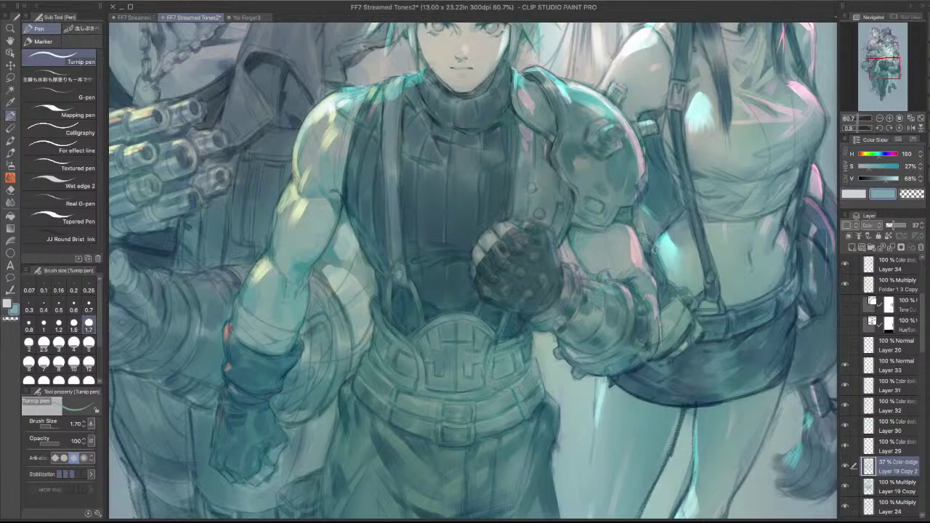
{"action": "left_click_drag", "start_coordinate": [542, 240], "coordinate": [556, 272]}
{"action": "key", "text": "ctrl+z"}
- On Layer 34, sample the arm's pink, raise its value to 56%, and paint highlights on the raised glove's knuckles with the Turnip pen
{"action": "left_click", "coordinate": [636, 258], "text": "ctrl+shift"}
{"action": "key", "text": "alt"}
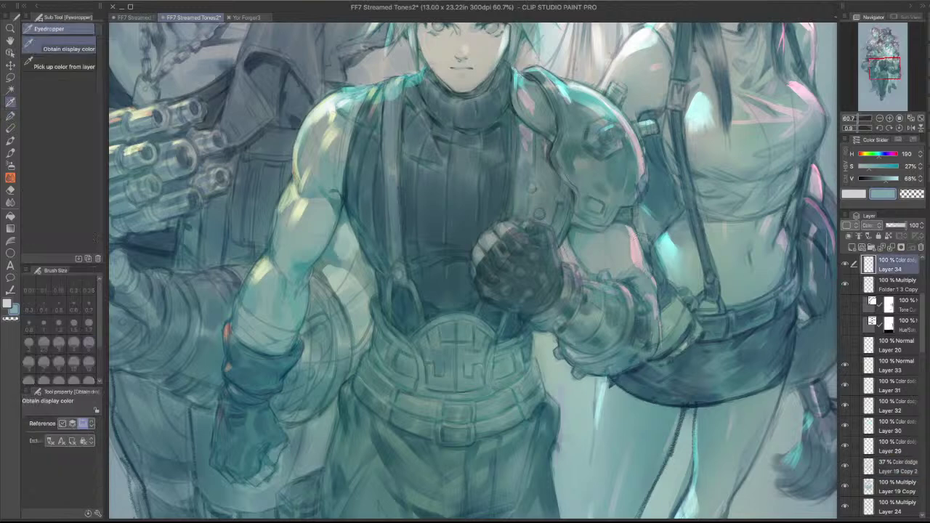
{"action": "left_click", "coordinate": [638, 252], "text": "alt"}
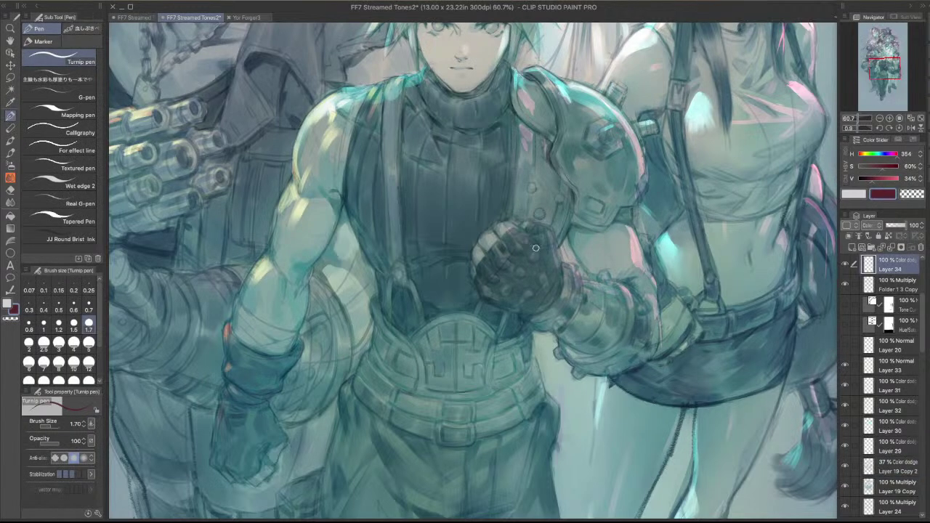
{"action": "left_click_drag", "start_coordinate": [872, 178], "coordinate": [881, 178]}
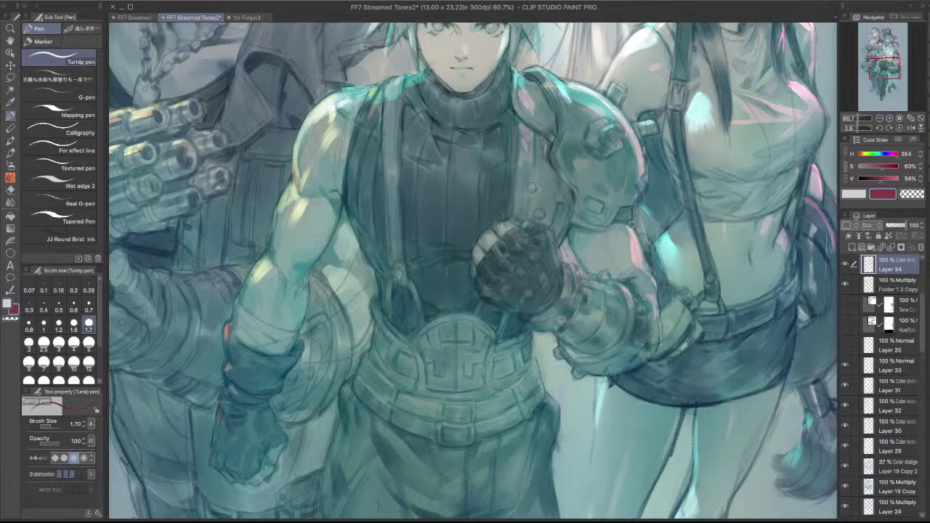
{"action": "left_click_drag", "start_coordinate": [616, 191], "coordinate": [586, 240]}
{"action": "mouse_move", "coordinate": [524, 259]}
{"action": "left_mouse_down"}
{"action": "mouse_move", "coordinate": [530, 285]}
{"action": "mouse_move", "coordinate": [514, 291]}
{"action": "mouse_move", "coordinate": [520, 268]}
{"action": "mouse_move", "coordinate": [527, 315]}
{"action": "left_mouse_up"}
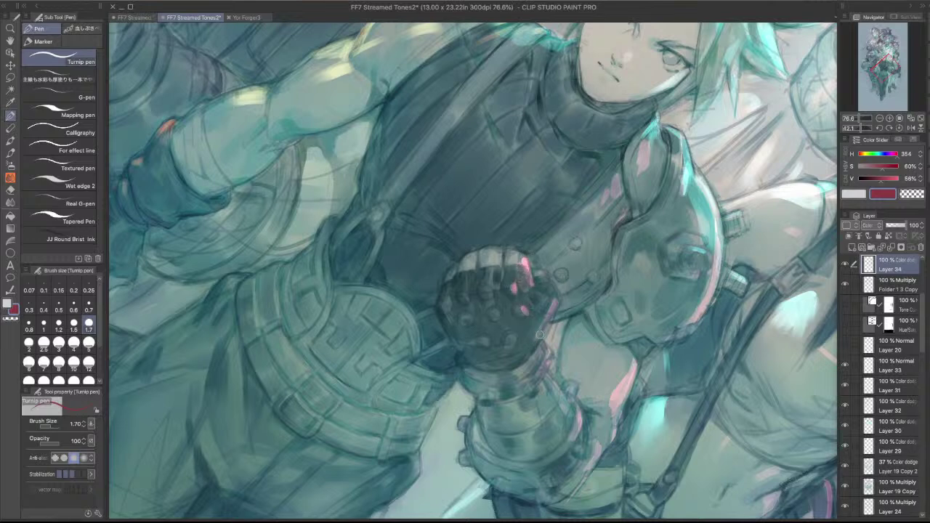
{"action": "mouse_move", "coordinate": [535, 270]}
{"action": "left_mouse_down"}
{"action": "mouse_move", "coordinate": [546, 276]}
{"action": "mouse_move", "coordinate": [551, 311]}
{"action": "left_mouse_up"}
- Add pink rim light to the spiky-haired man's glove cuff and bracer at brush size 1.20, undoing the unwanted strokes
{"action": "key", "text": "bracketleft"}
{"action": "key", "text": "bracketleft"}
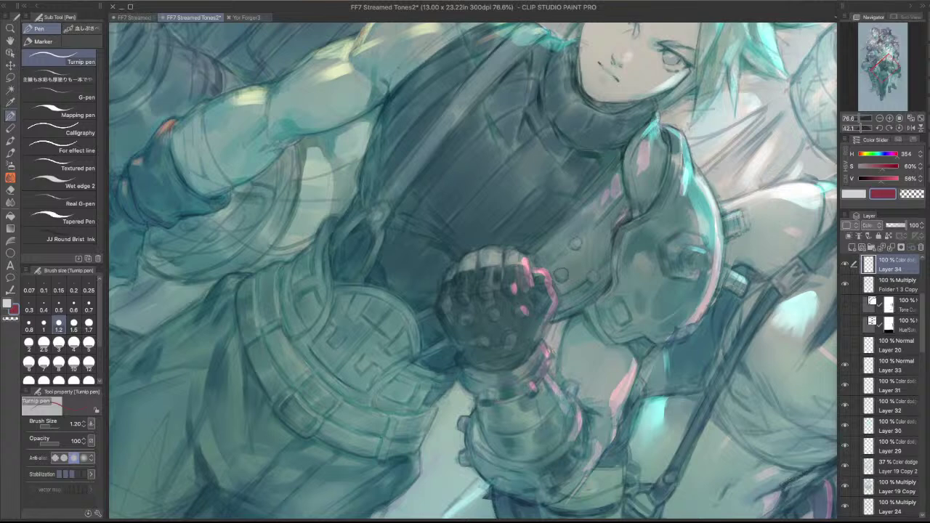
{"action": "left_click_drag", "start_coordinate": [562, 400], "coordinate": [574, 416]}
{"action": "mouse_move", "coordinate": [579, 383]}
{"action": "left_mouse_down"}
{"action": "mouse_move", "coordinate": [590, 430]}
{"action": "mouse_move", "coordinate": [587, 417]}
{"action": "left_mouse_up"}
{"action": "key", "text": "super+z"}
{"action": "key", "text": "super+z"}
{"action": "key", "text": "super+z"}
{"action": "key", "text": "super+z"}
{"action": "key", "text": "super+z"}
{"action": "mouse_move", "coordinate": [503, 268]}
{"action": "left_mouse_down"}
{"action": "mouse_move", "coordinate": [513, 238]}
{"action": "mouse_move", "coordinate": [507, 246]}
{"action": "left_mouse_up"}
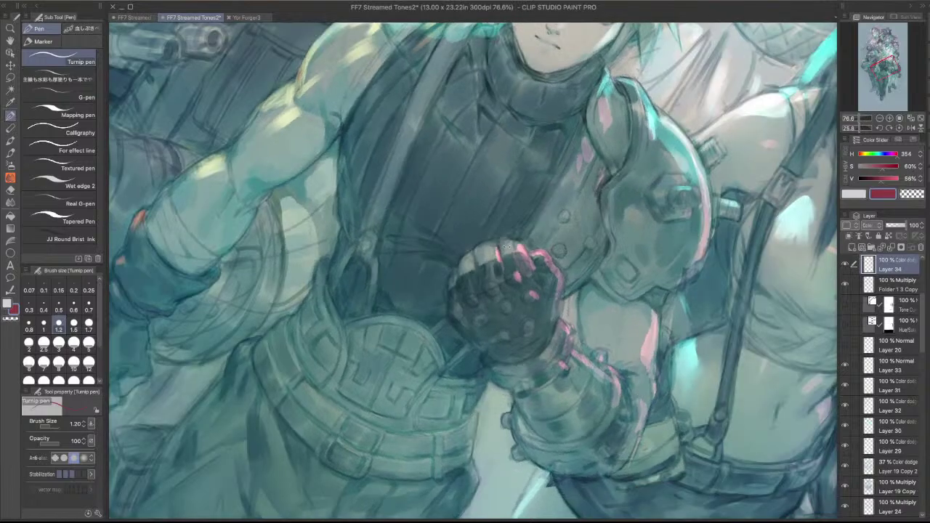
- Mirror the canvas view and refine the pink highlights on the bracer near the elbow, alternating between pink and transparent colour
{"action": "left_click_drag", "start_coordinate": [701, 256], "coordinate": [694, 308]}
{"action": "left_click_drag", "start_coordinate": [693, 317], "coordinate": [627, 210]}
{"action": "left_click_drag", "start_coordinate": [694, 211], "coordinate": [675, 164]}
{"action": "left_click", "coordinate": [910, 128]}
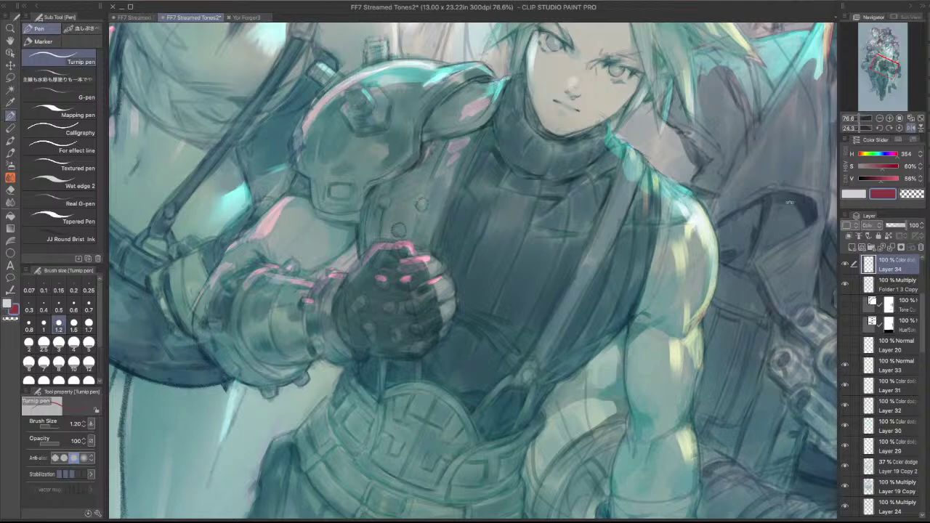
{"action": "left_click_drag", "start_coordinate": [632, 356], "coordinate": [618, 237]}
{"action": "left_click_drag", "start_coordinate": [371, 393], "coordinate": [560, 300]}
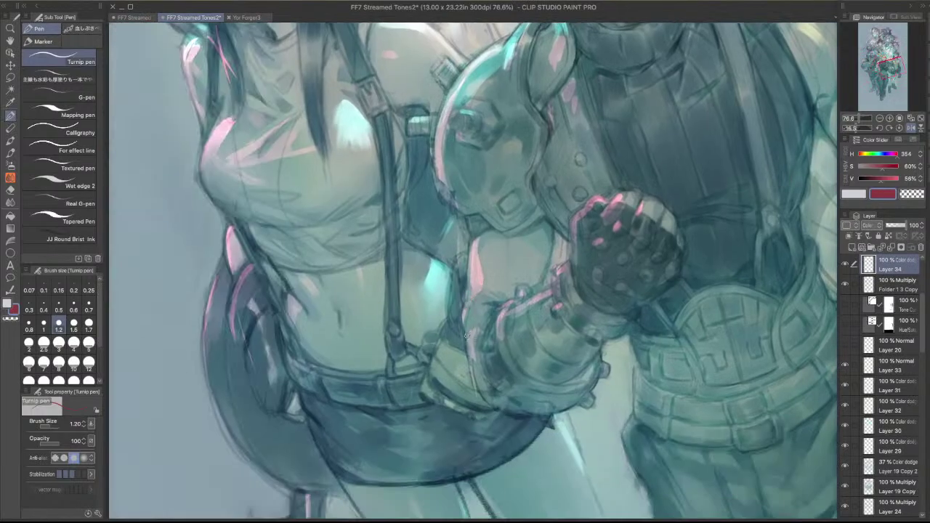
{"action": "left_click_drag", "start_coordinate": [465, 313], "coordinate": [468, 339]}
{"action": "key", "text": "super+z"}
{"action": "mouse_move", "coordinate": [502, 316]}
{"action": "left_mouse_down"}
{"action": "mouse_move", "coordinate": [484, 340]}
{"action": "mouse_move", "coordinate": [507, 312]}
{"action": "left_mouse_up"}
{"action": "key", "text": "c"}
{"action": "key", "text": "c"}
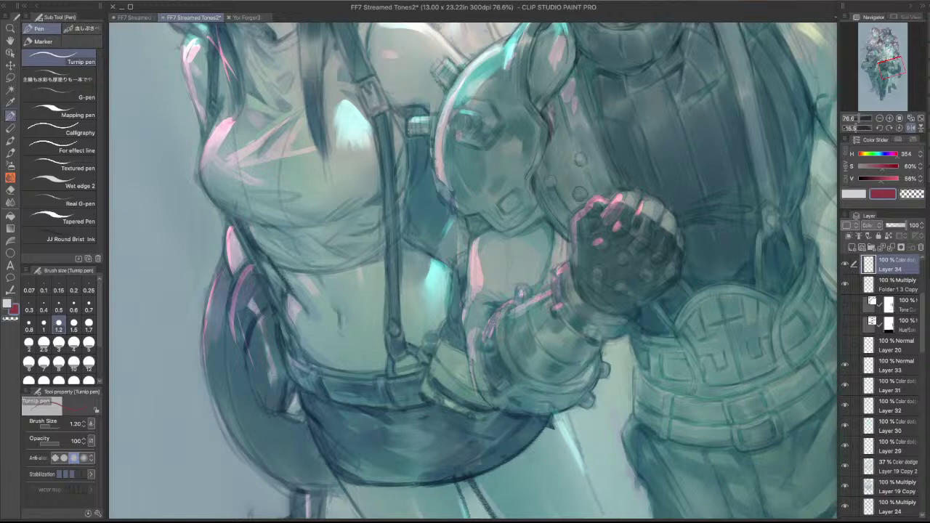
{"action": "key", "text": "c"}
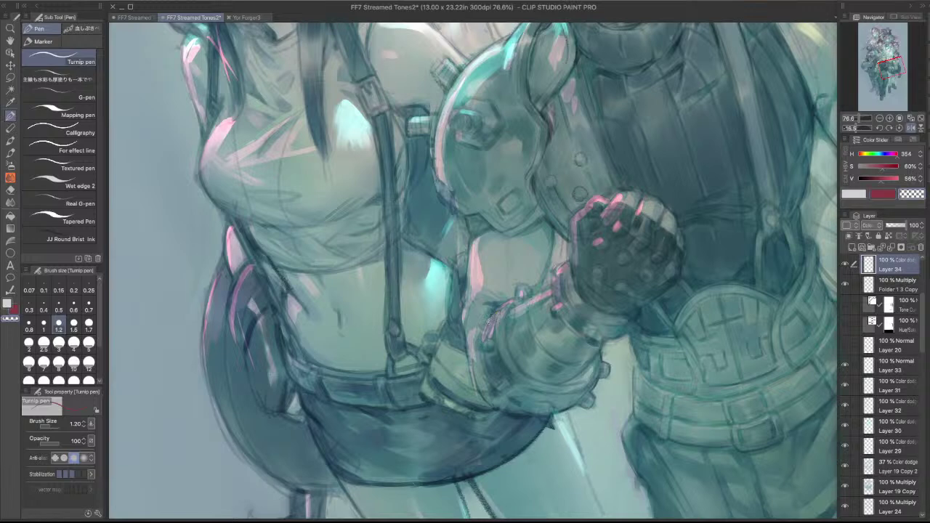
{"action": "key", "text": "c"}
{"action": "key", "text": "ctrl+z"}
{"action": "left_click_drag", "start_coordinate": [481, 336], "coordinate": [485, 346]}
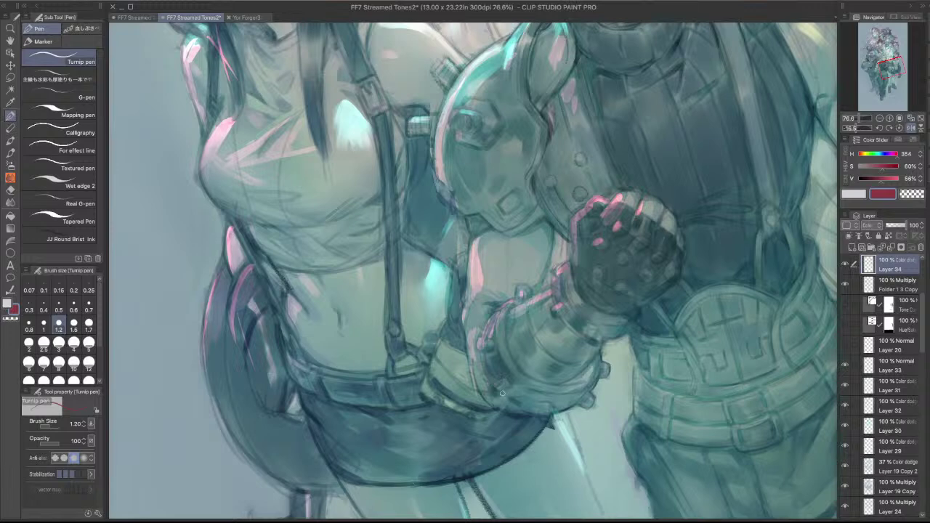
- Extend the pink rim light along the bracer's elbow-side edge, undoing the strokes that do not fit
{"action": "left_click_drag", "start_coordinate": [494, 385], "coordinate": [505, 378]}
{"action": "left_click_drag", "start_coordinate": [484, 352], "coordinate": [490, 373]}
{"action": "key", "text": "super+z"}
{"action": "mouse_move", "coordinate": [468, 324]}
{"action": "left_mouse_down"}
{"action": "mouse_move", "coordinate": [479, 308]}
{"action": "mouse_move", "coordinate": [473, 301]}
{"action": "left_mouse_up"}
{"action": "key", "text": "super+z"}
{"action": "key", "text": "super+z"}
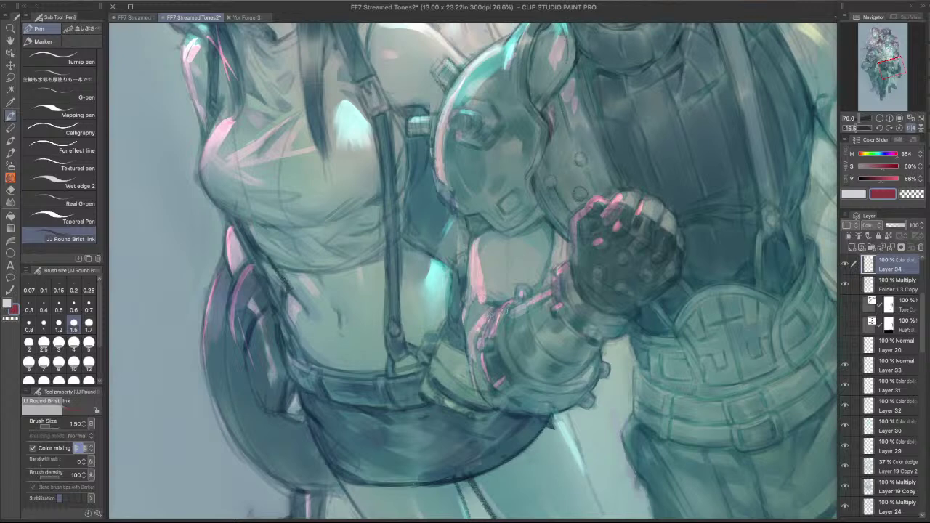
- Paint a pink highlight down the spiky-haired man's upper arm with the JJ Round Brist Ink pen at size 1.50, trimming it with transparent colour
{"action": "left_click_drag", "start_coordinate": [473, 219], "coordinate": [482, 273]}
{"action": "key", "text": "super+z"}
{"action": "left_click_drag", "start_coordinate": [482, 241], "coordinate": [482, 300]}
{"action": "key", "text": "c"}
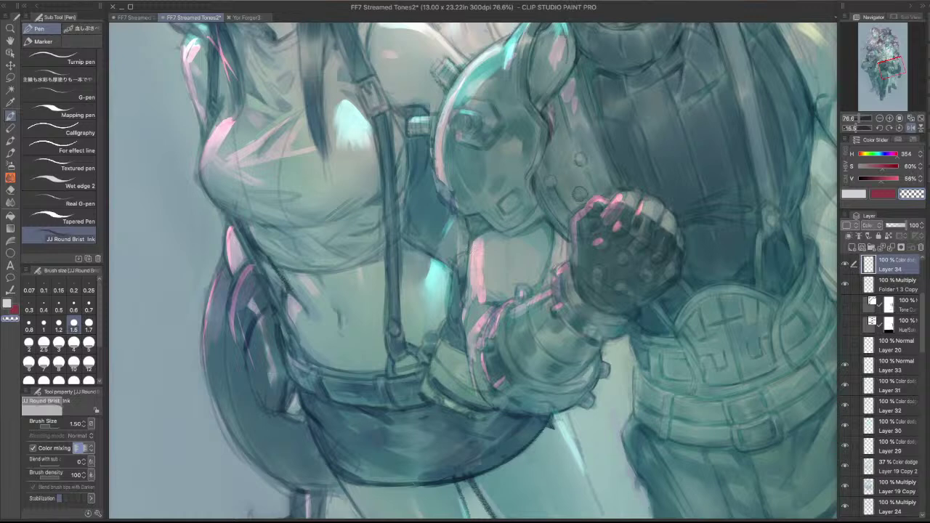
{"action": "key", "text": "Tab"}
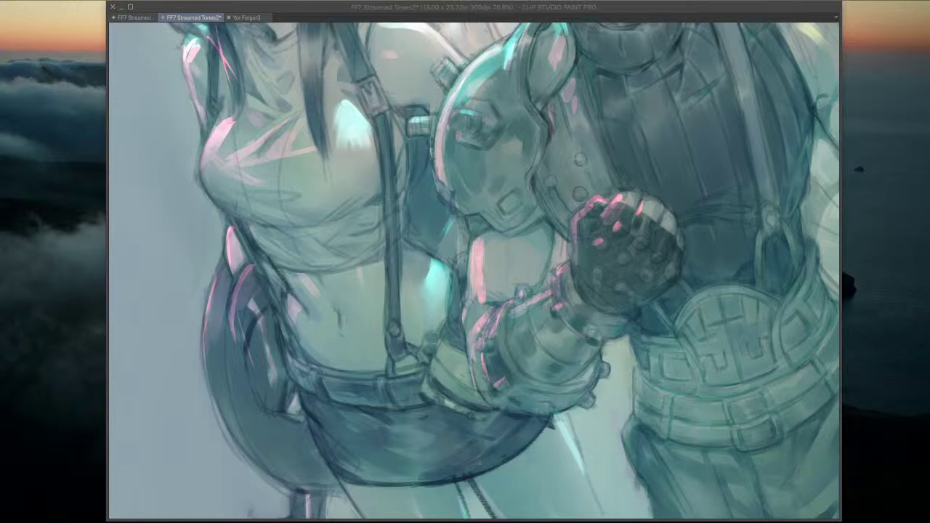
{"action": "key", "text": "Tab"}
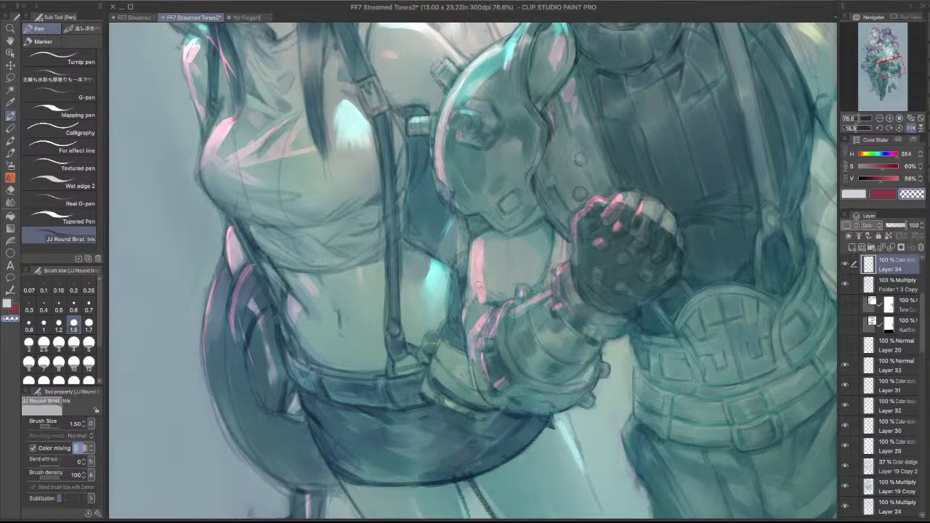
{"action": "key", "text": "c"}
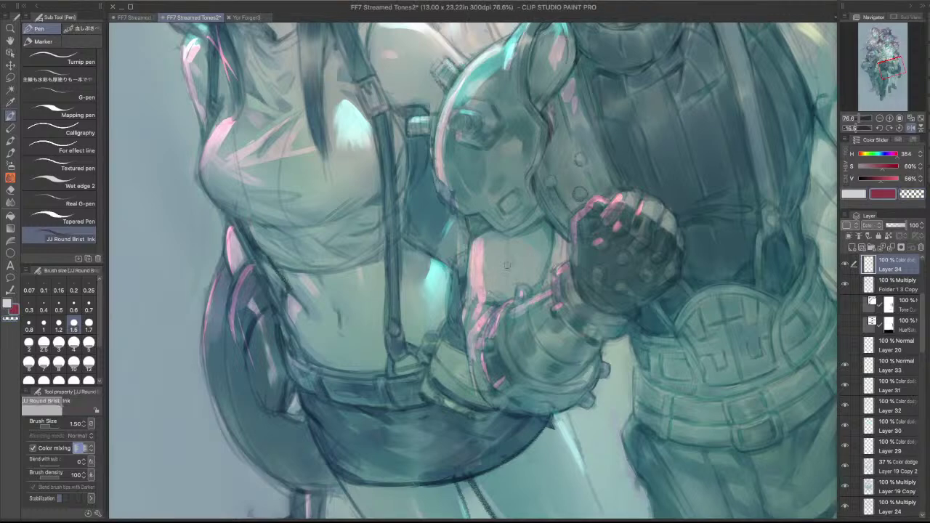
- Rework the lower part of the pink upper-arm highlight above the bracer, undoing the unwanted strokes
{"action": "left_click_drag", "start_coordinate": [492, 282], "coordinate": [484, 298]}
{"action": "key", "text": "super+z"}
{"action": "mouse_move", "coordinate": [484, 260]}
{"action": "left_mouse_down"}
{"action": "mouse_move", "coordinate": [481, 290]}
{"action": "mouse_move", "coordinate": [507, 297]}
{"action": "mouse_move", "coordinate": [491, 308]}
{"action": "left_mouse_up"}
{"action": "key", "text": "super+z"}
{"action": "scroll", "coordinate": [690, 195], "scroll_direction": "down", "scroll_amount": 3}
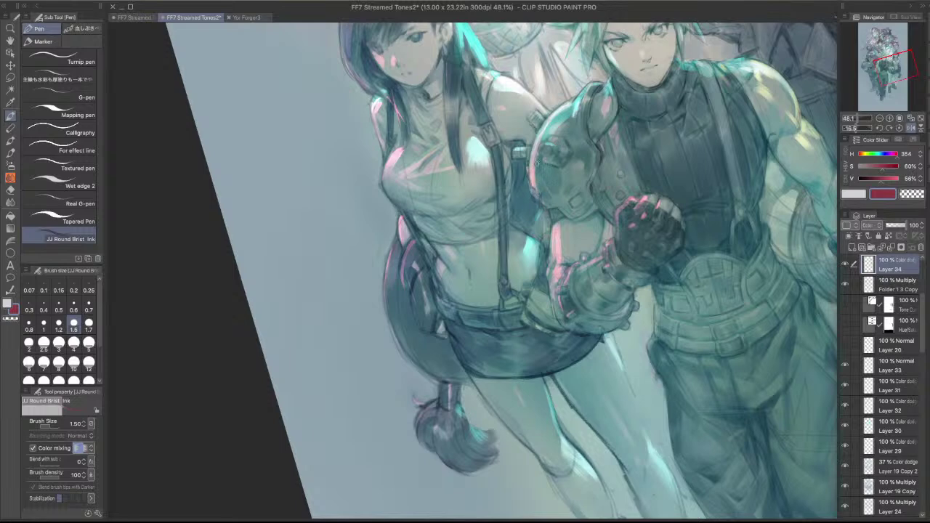
{"action": "scroll", "coordinate": [578, 152], "scroll_direction": "down", "scroll_amount": 2}
{"action": "left_click_drag", "start_coordinate": [578, 153], "coordinate": [572, 287]}
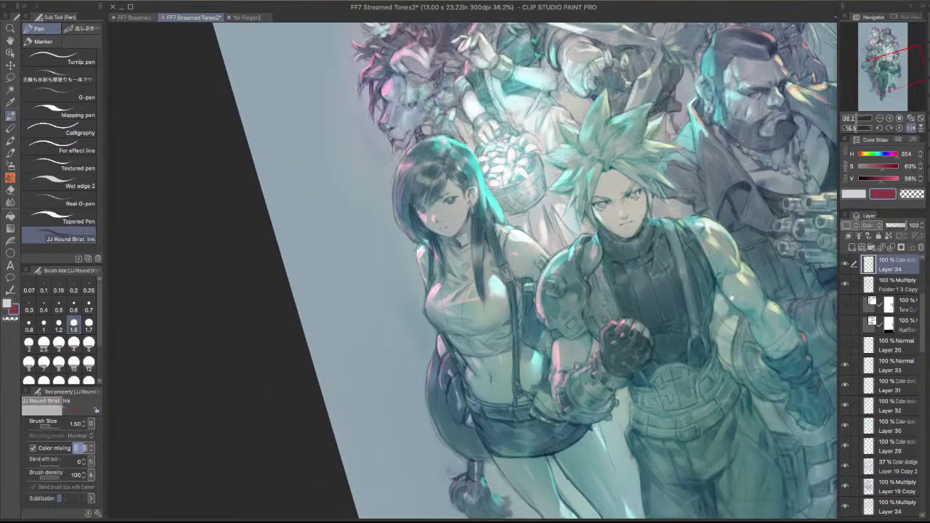
- Turn off the mirrored canvas view and make the colour-dodge layer Layer 30 active by picking it from the artwork
{"action": "key", "text": "c"}
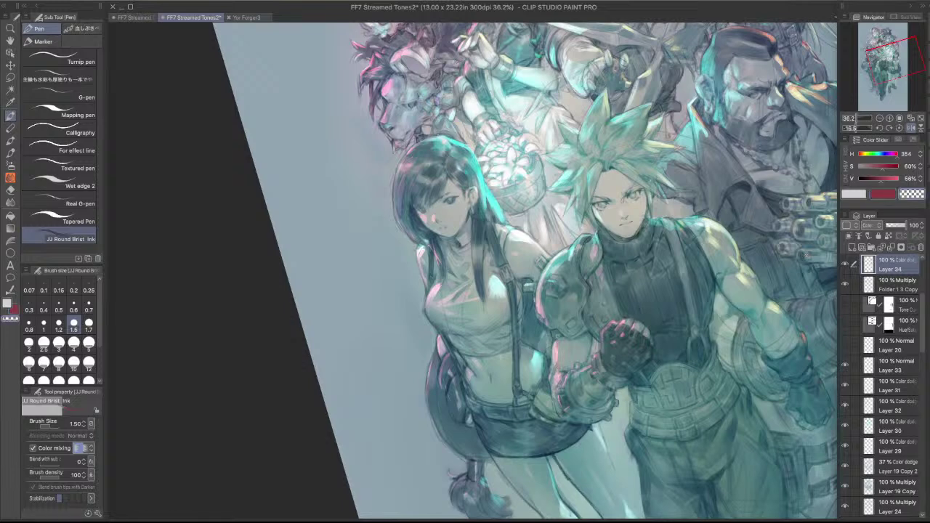
{"action": "left_click", "coordinate": [911, 127]}
{"action": "left_click_drag", "start_coordinate": [639, 295], "coordinate": [625, 225]}
{"action": "left_click_drag", "start_coordinate": [567, 266], "coordinate": [684, 232]}
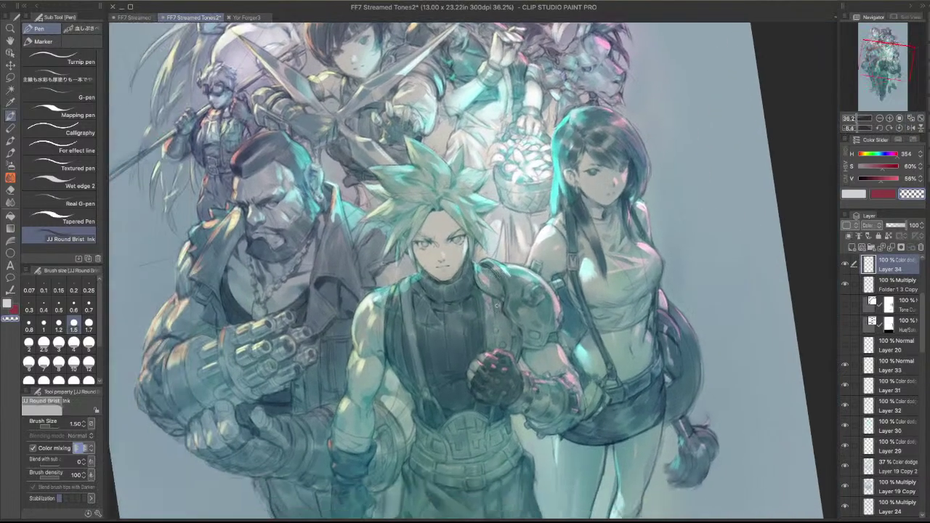
{"action": "key", "text": "c"}
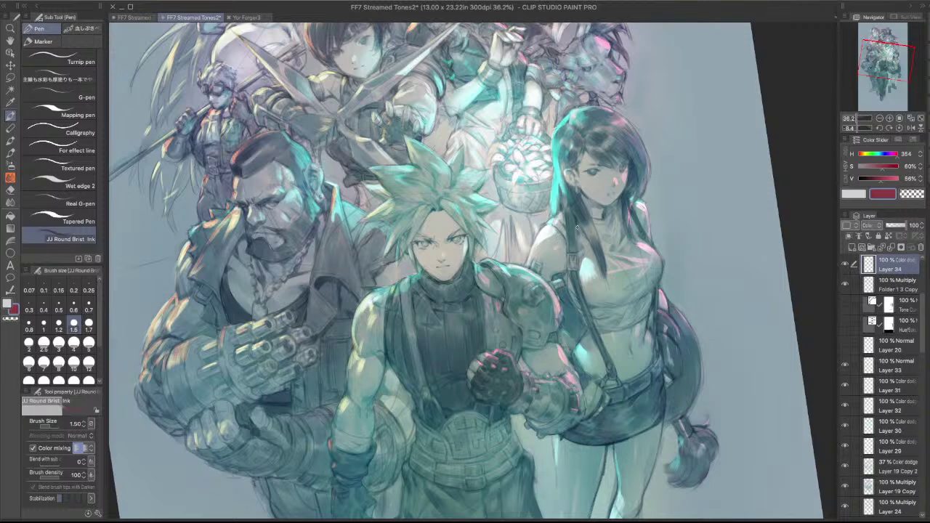
{"action": "left_click", "coordinate": [521, 276], "text": "ctrl+shift"}
{"action": "key", "text": "c"}
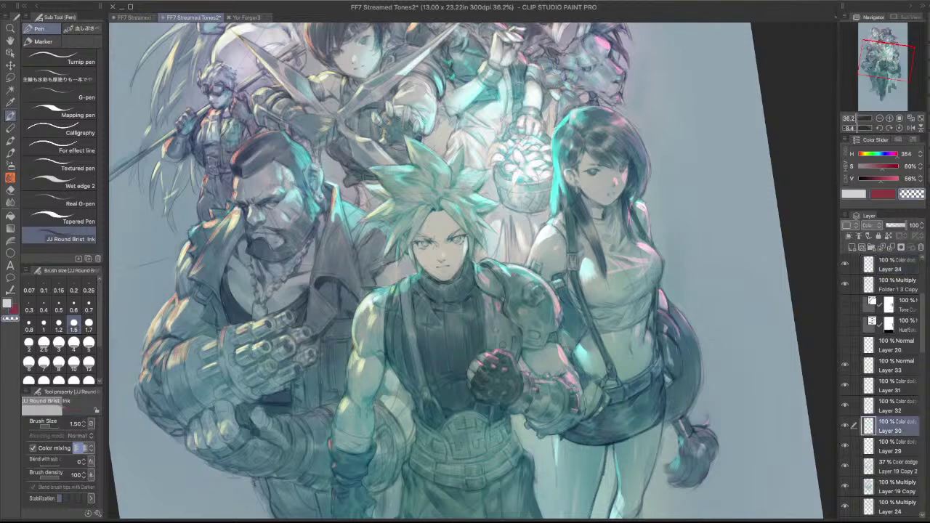
{"action": "scroll", "coordinate": [523, 235], "scroll_direction": "down", "scroll_amount": 3}
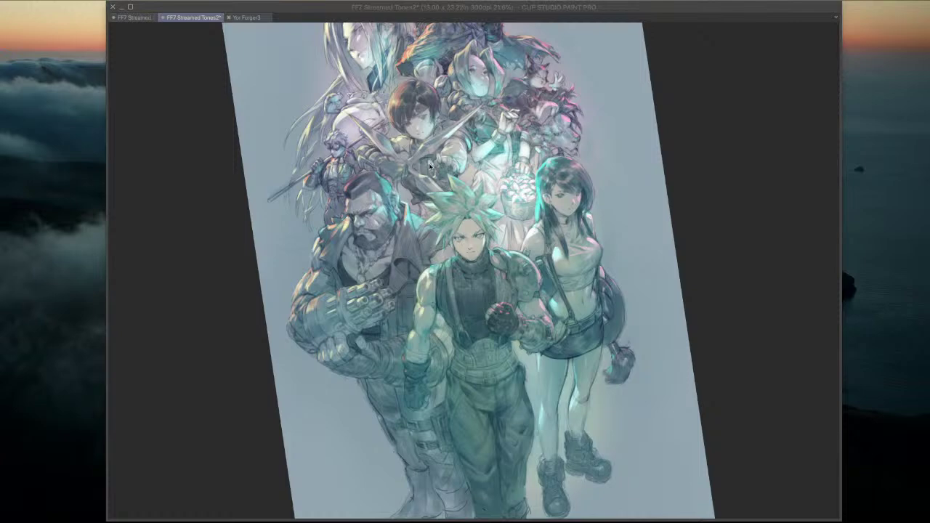
- Switch to the FF7 Streamed Tones document and collapse Folder 1 in its layer stack
{"action": "key", "text": "Tab"}
{"action": "left_click", "coordinate": [135, 18]}
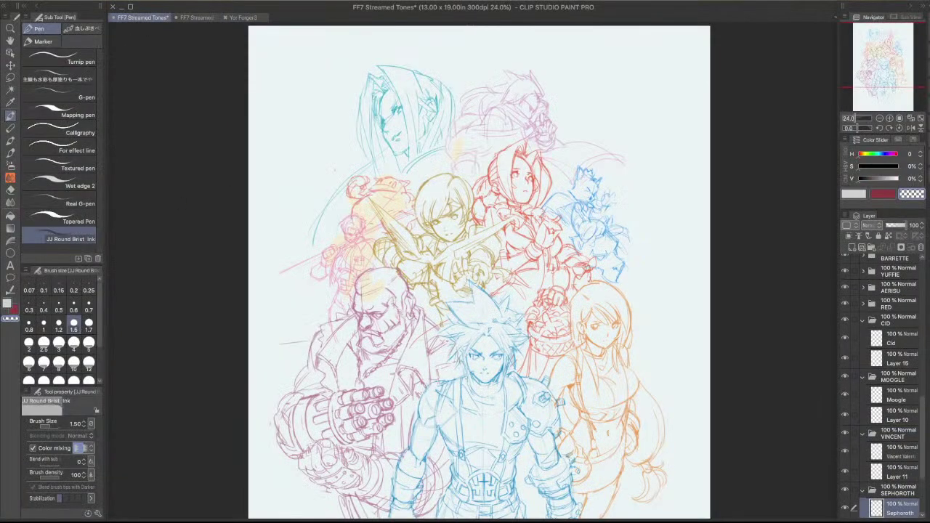
{"action": "left_click_drag", "start_coordinate": [586, 364], "coordinate": [580, 222]}
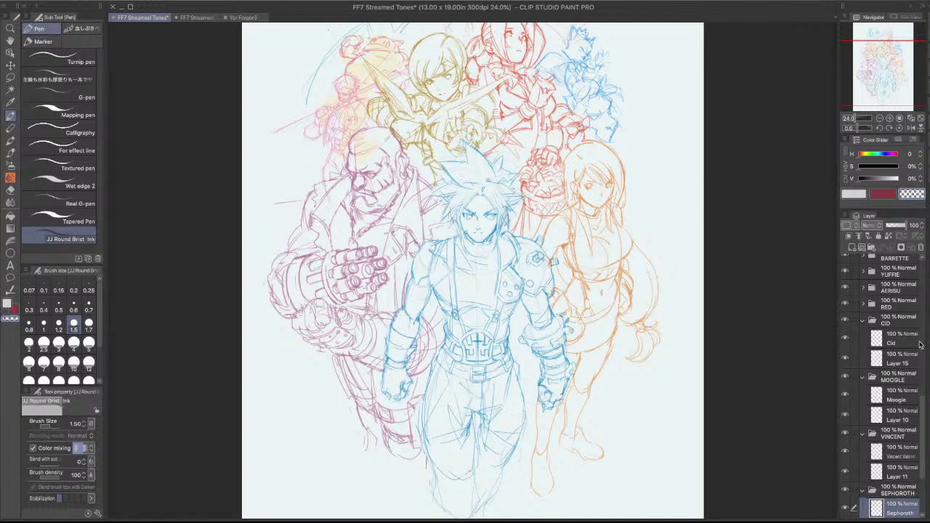
{"action": "scroll", "coordinate": [921, 345], "scroll_direction": "up", "scroll_amount": 5}
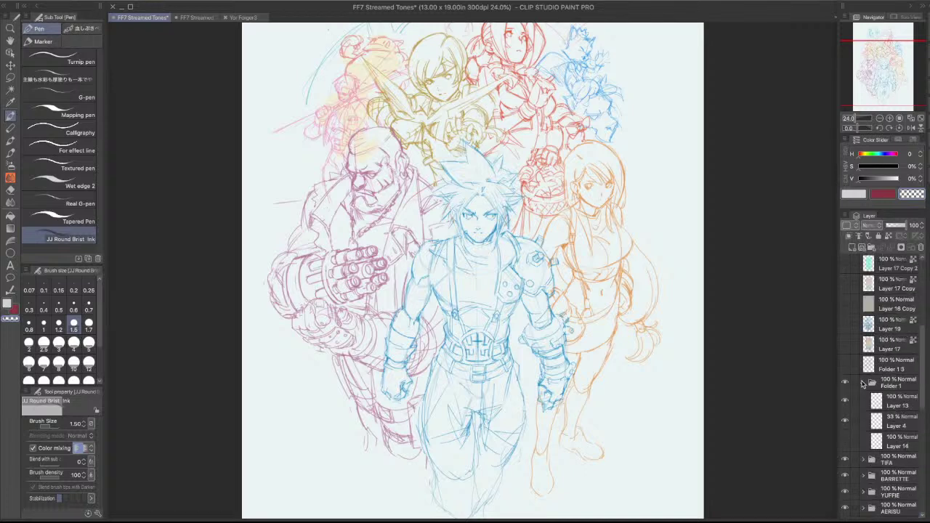
{"action": "left_click", "coordinate": [863, 384]}
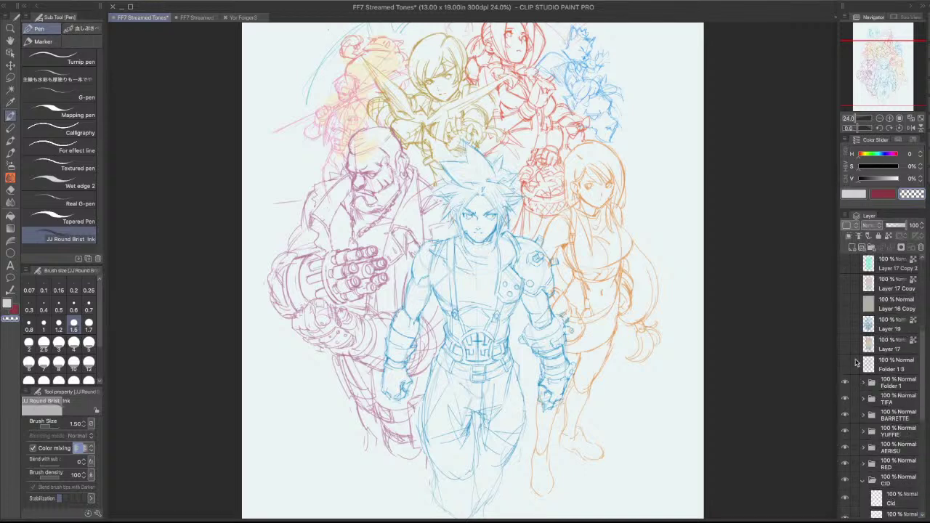
- Briefly preview Layer 17 Copy 2 and Layer 19, and hide all the folders from Folder 1 through CID
{"action": "left_click", "coordinate": [844, 265]}
{"action": "left_click", "coordinate": [844, 265]}
{"action": "left_click", "coordinate": [846, 325]}
{"action": "left_click", "coordinate": [846, 325]}
{"action": "left_click_drag", "start_coordinate": [846, 382], "coordinate": [860, 479]}
- Collapse the CID, MOOGLE, VINCENT and SEPHOROTH folders and hide the ones that are still visible
{"action": "scroll", "coordinate": [861, 474], "scroll_direction": "down", "scroll_amount": 3}
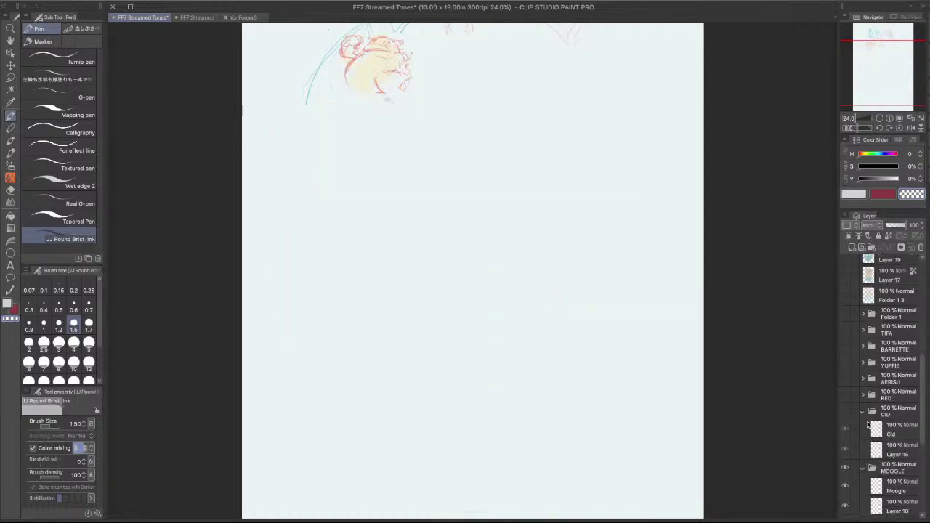
{"action": "left_click", "coordinate": [863, 413]}
{"action": "left_click", "coordinate": [863, 428]}
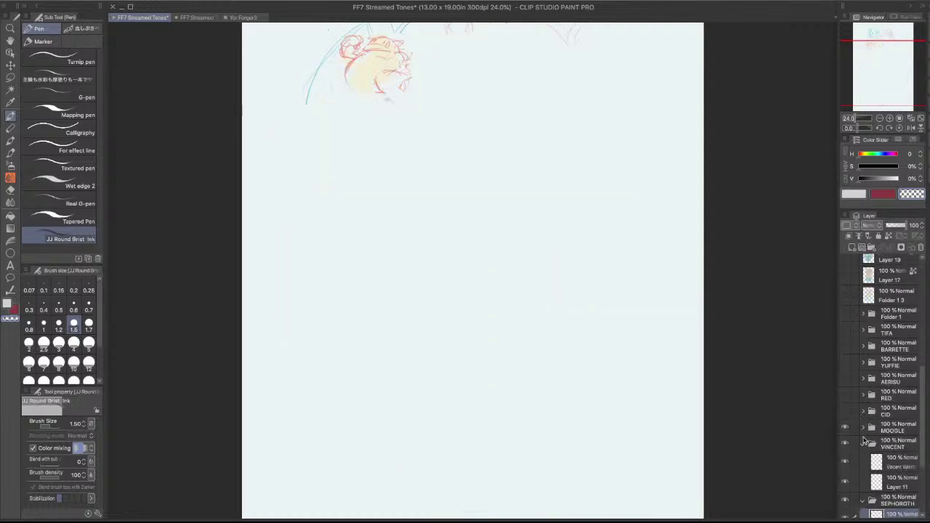
{"action": "left_click", "coordinate": [865, 441]}
{"action": "scroll", "coordinate": [865, 441], "scroll_direction": "down", "scroll_amount": 1}
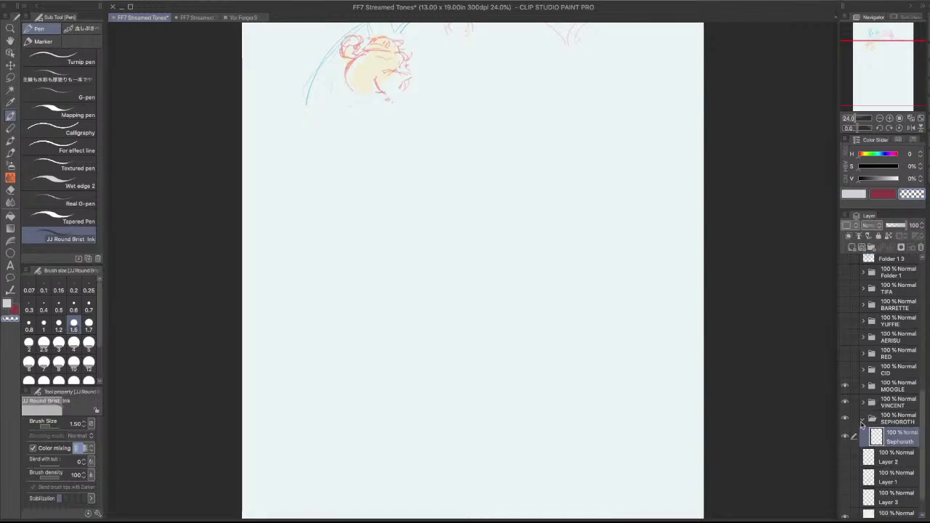
{"action": "left_click", "coordinate": [863, 422]}
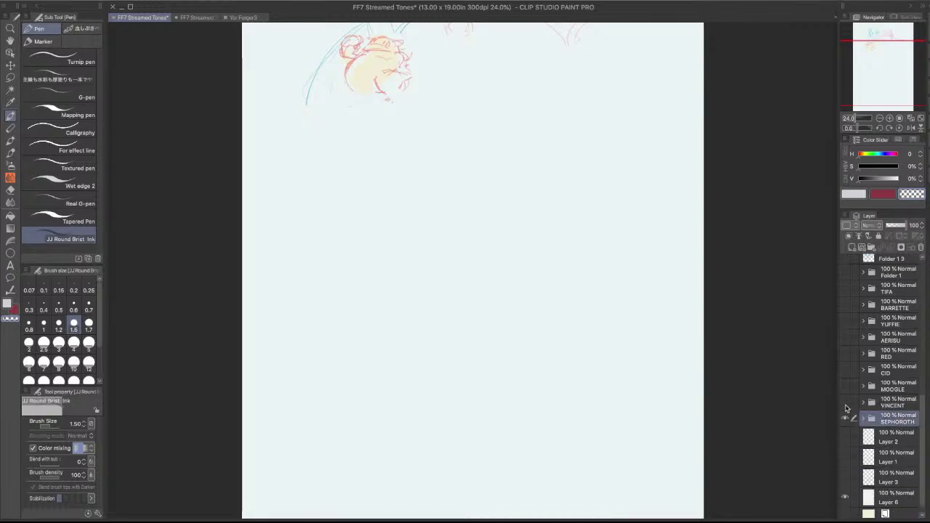
{"action": "left_click", "coordinate": [845, 418]}
- Examine the rough figure construction sketches by showing and hiding Layer 3, Layer 1 and Layer 2 in different combinations
{"action": "left_click", "coordinate": [846, 477]}
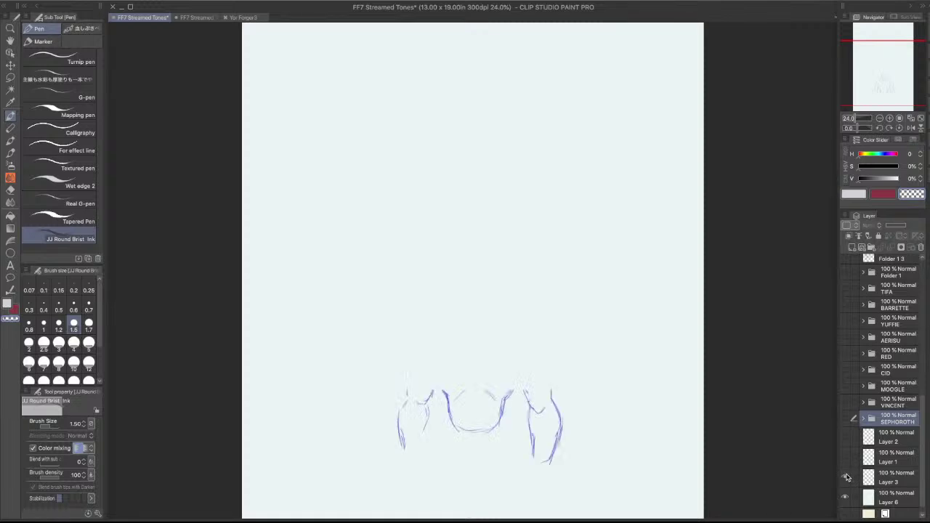
{"action": "left_click", "coordinate": [845, 458]}
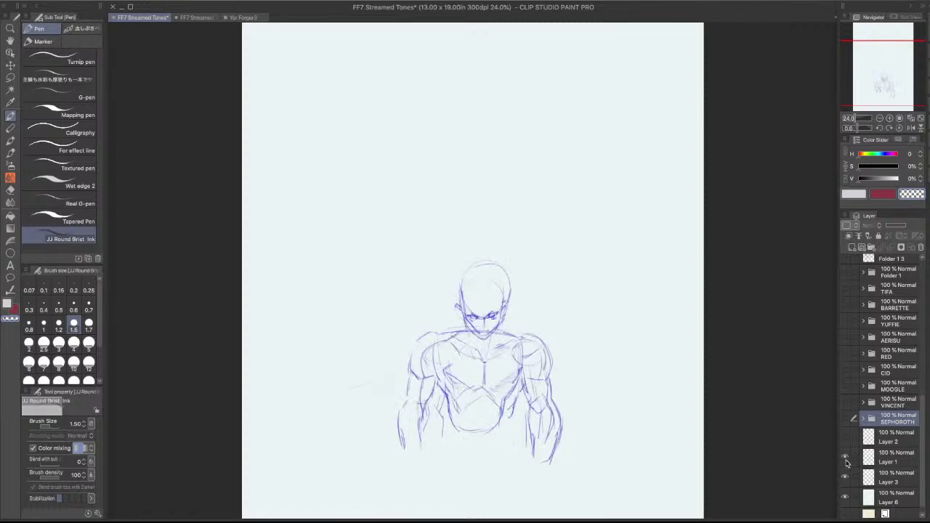
{"action": "left_click", "coordinate": [845, 476]}
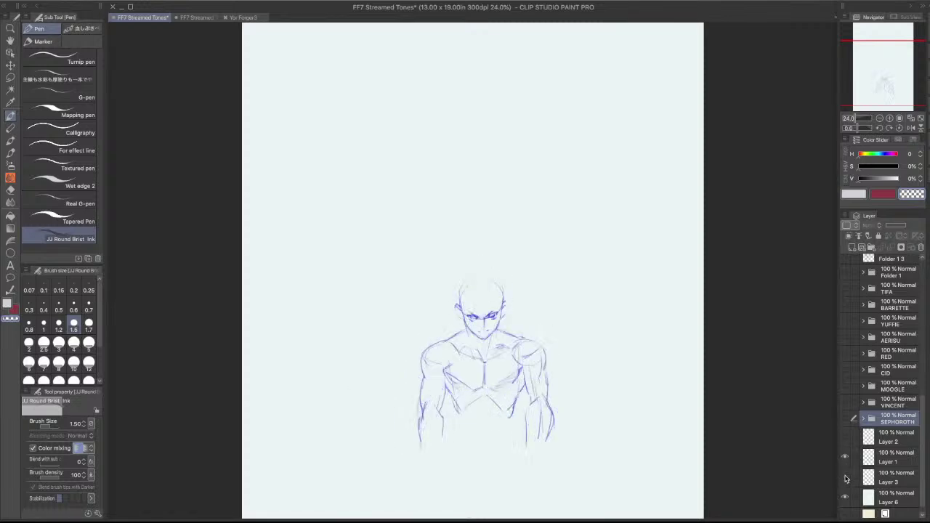
{"action": "left_click", "coordinate": [846, 477]}
{"action": "left_click", "coordinate": [845, 436]}
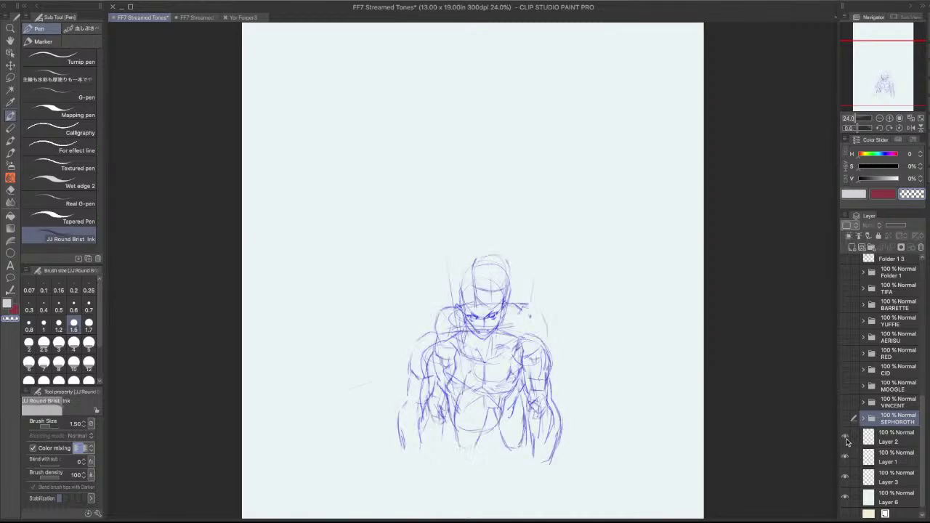
{"action": "left_click", "coordinate": [845, 457]}
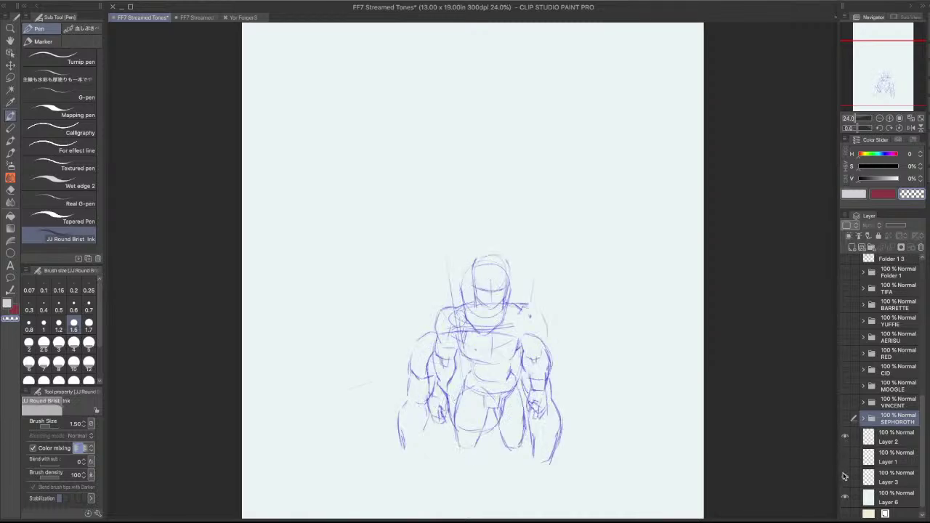
{"action": "left_click", "coordinate": [846, 476]}
{"action": "left_click", "coordinate": [845, 436]}
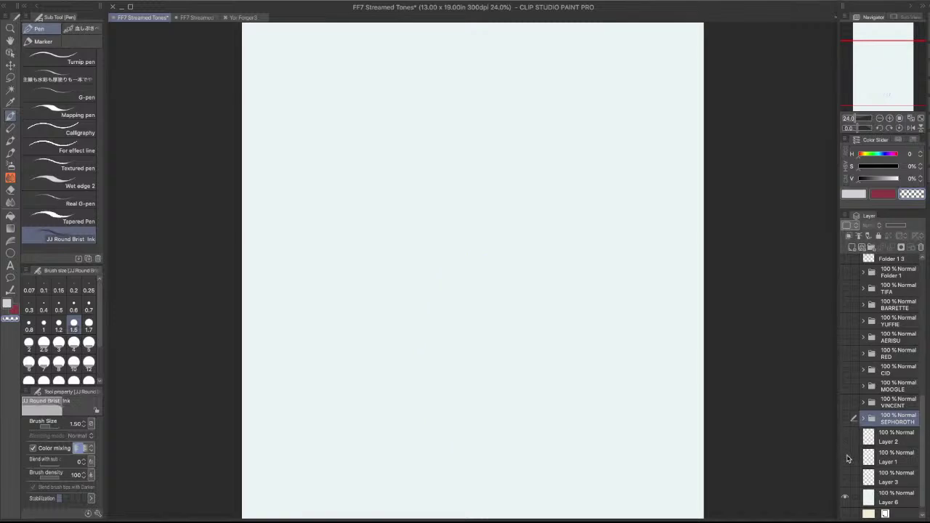
{"action": "scroll", "coordinate": [847, 458], "scroll_direction": "down", "scroll_amount": 1}
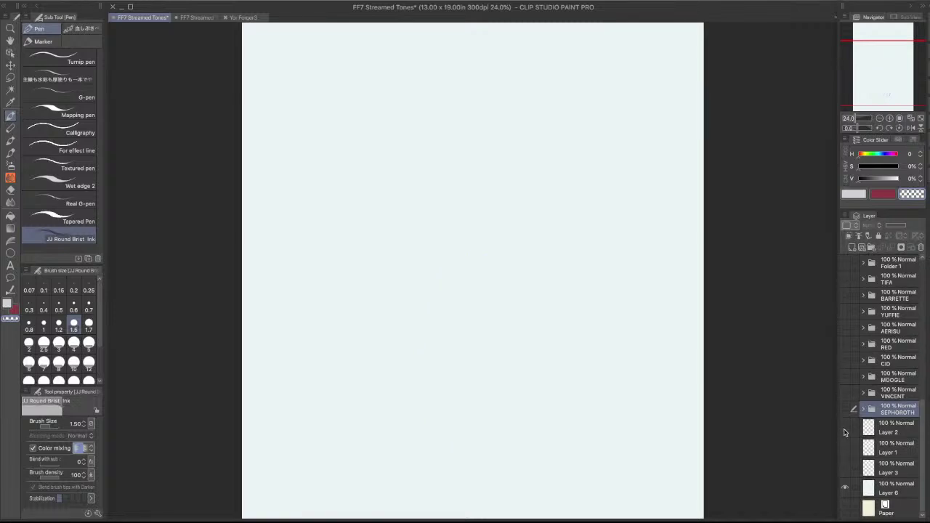
{"action": "left_click", "coordinate": [844, 430]}
{"action": "left_click", "coordinate": [845, 431]}
- Preview Layer 19 and the coloured line art on Folder 1 3 by toggling each layer's visibility
{"action": "scroll", "coordinate": [854, 364], "scroll_direction": "up", "scroll_amount": 5}
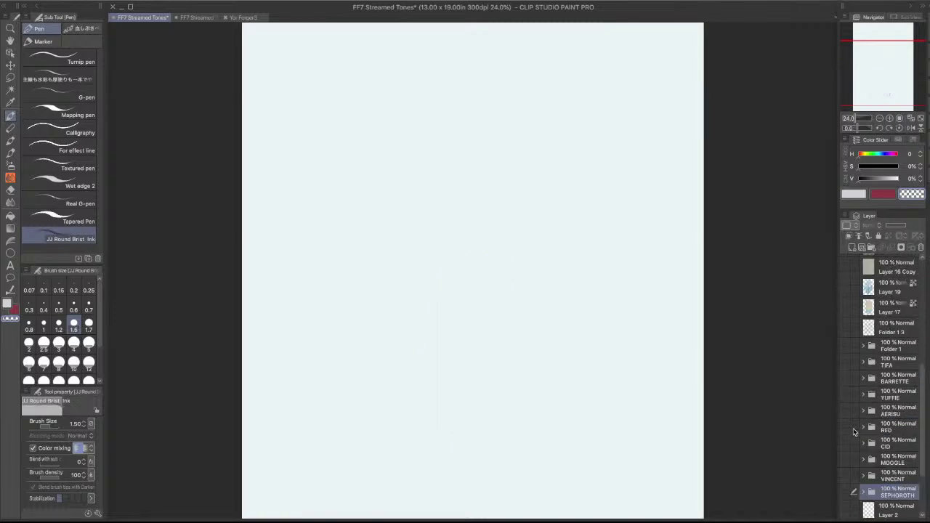
{"action": "scroll", "coordinate": [858, 298], "scroll_direction": "up", "scroll_amount": 3}
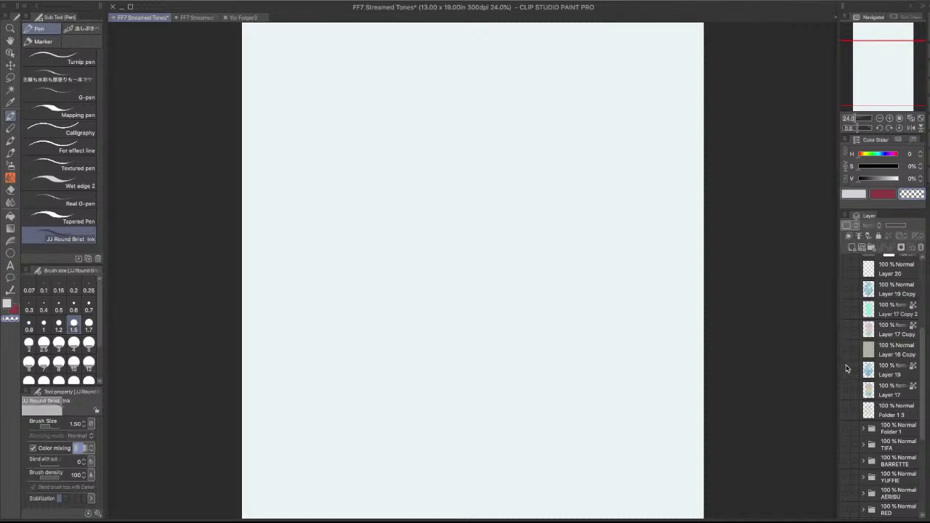
{"action": "left_click", "coordinate": [846, 368]}
{"action": "left_click", "coordinate": [846, 368]}
{"action": "left_click", "coordinate": [846, 411]}
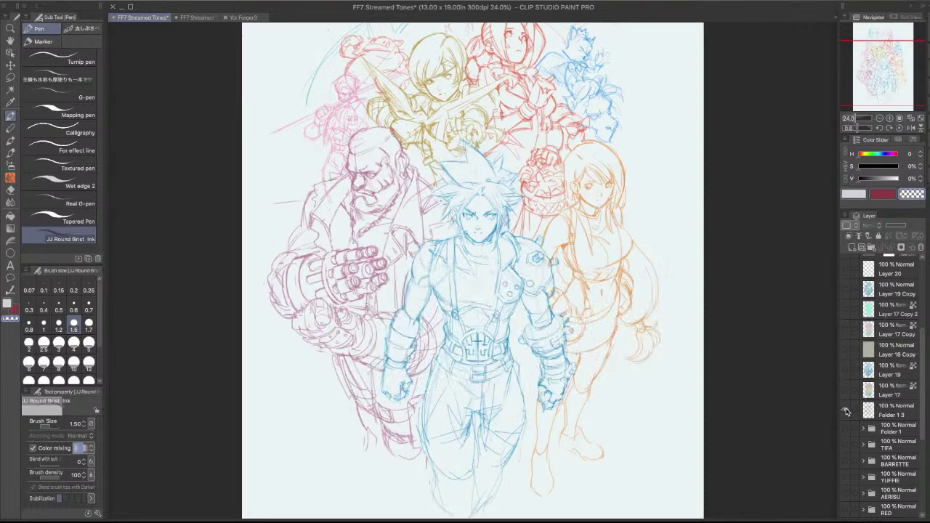
{"action": "left_click", "coordinate": [846, 411]}
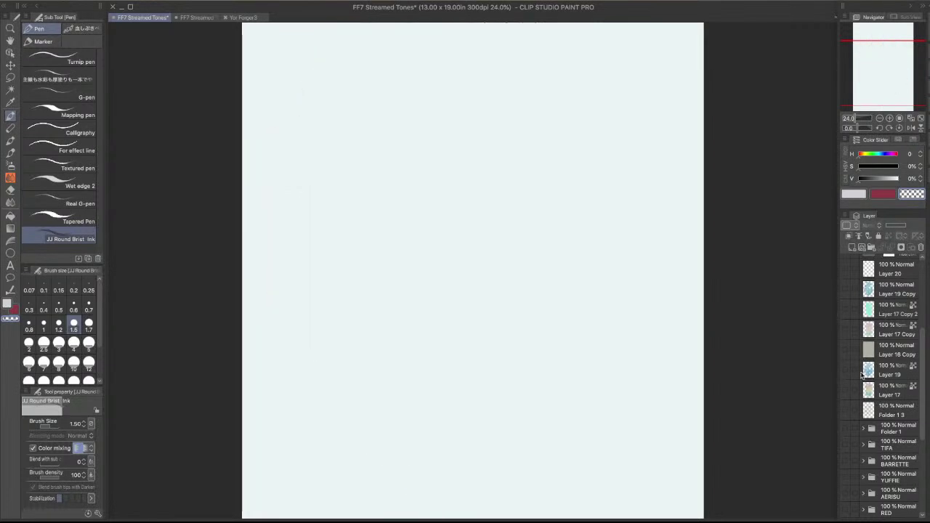
- Preview Folder 1 2 and Layer 16 near the top of the stack, and show the Folder 1 3 Copy line art
{"action": "scroll", "coordinate": [849, 396], "scroll_direction": "up", "scroll_amount": 4}
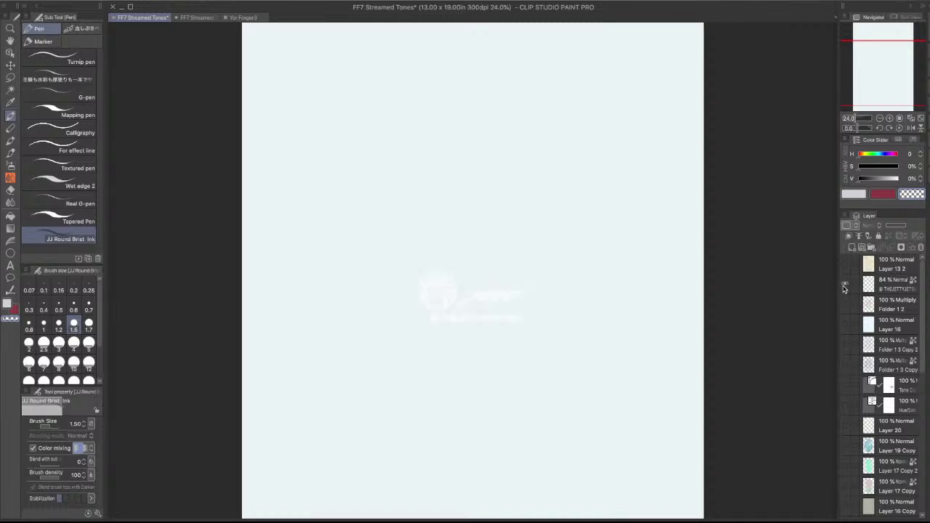
{"action": "left_click", "coordinate": [846, 303]}
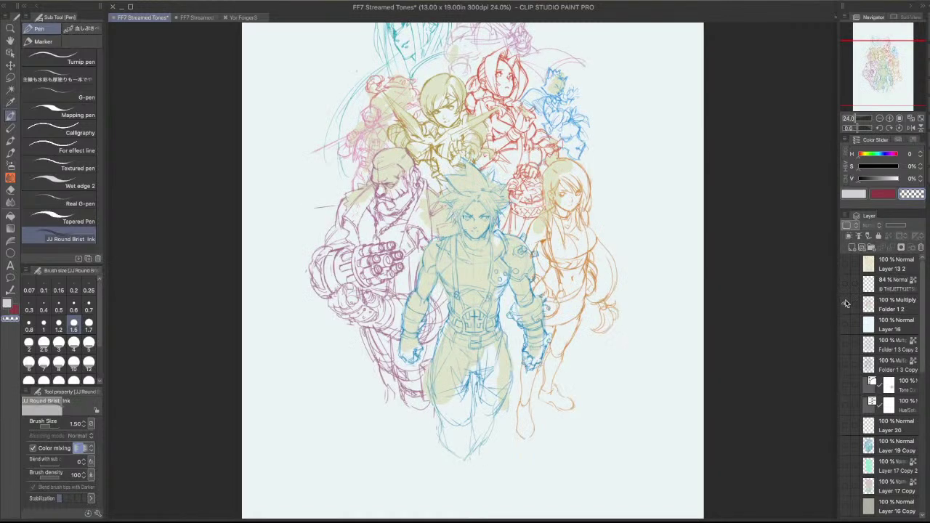
{"action": "left_click", "coordinate": [847, 304]}
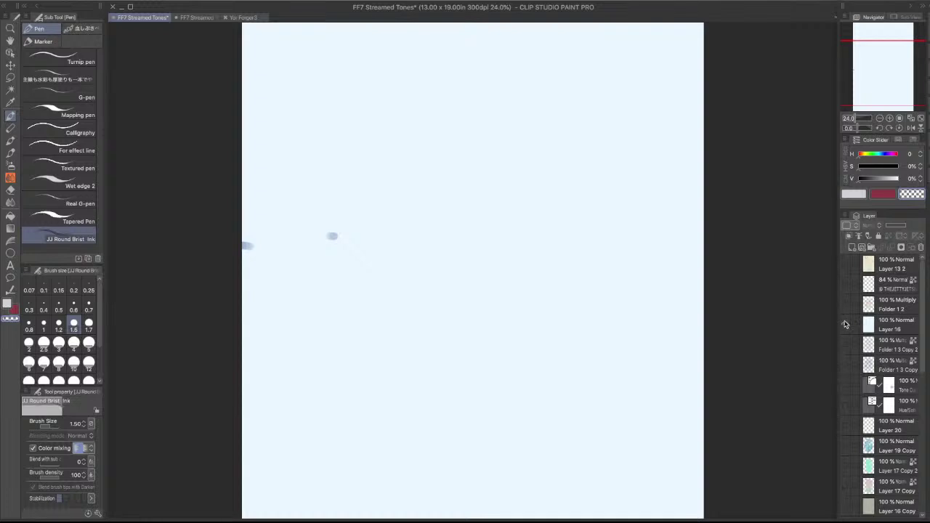
{"action": "left_click", "coordinate": [844, 364]}
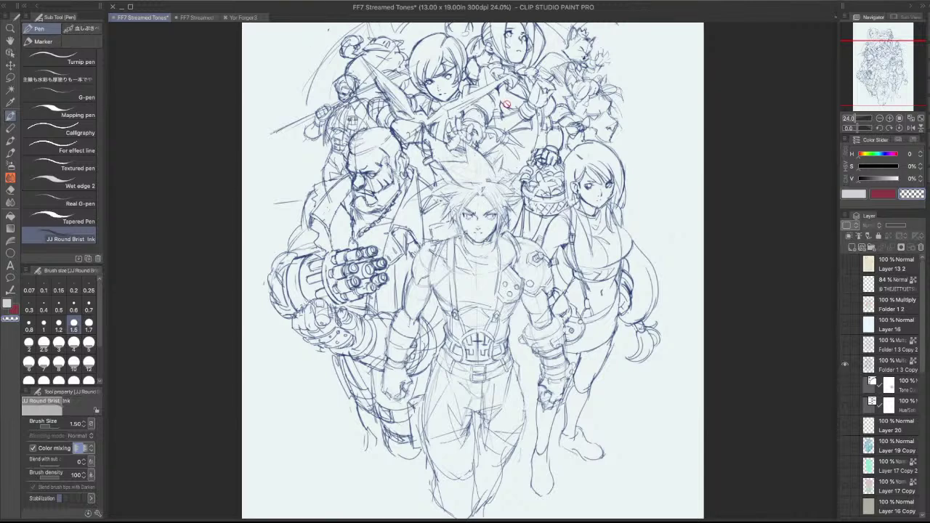
- Return to the FF7 Streamed Tones2 document and compare the illustration with Layer 30 hidden and shown
{"action": "left_click", "coordinate": [187, 18]}
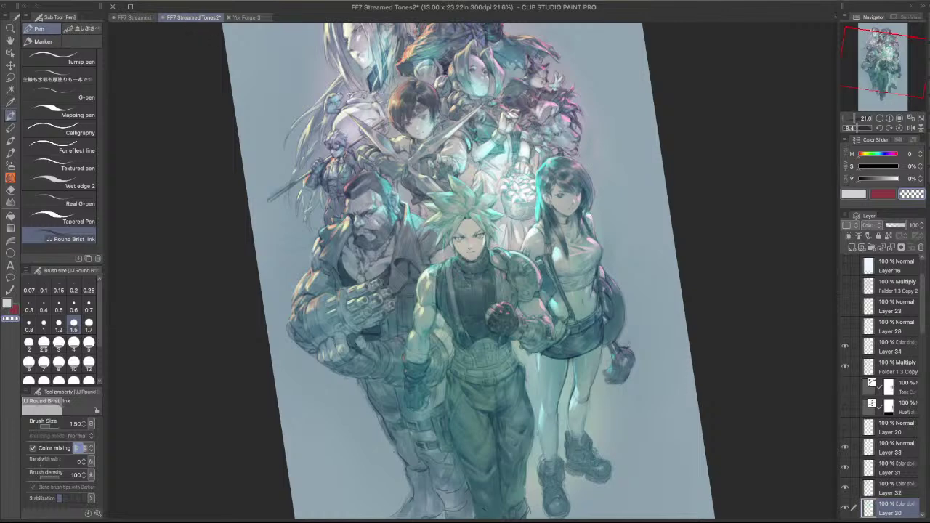
{"action": "scroll", "coordinate": [449, 86], "scroll_direction": "down", "scroll_amount": 2}
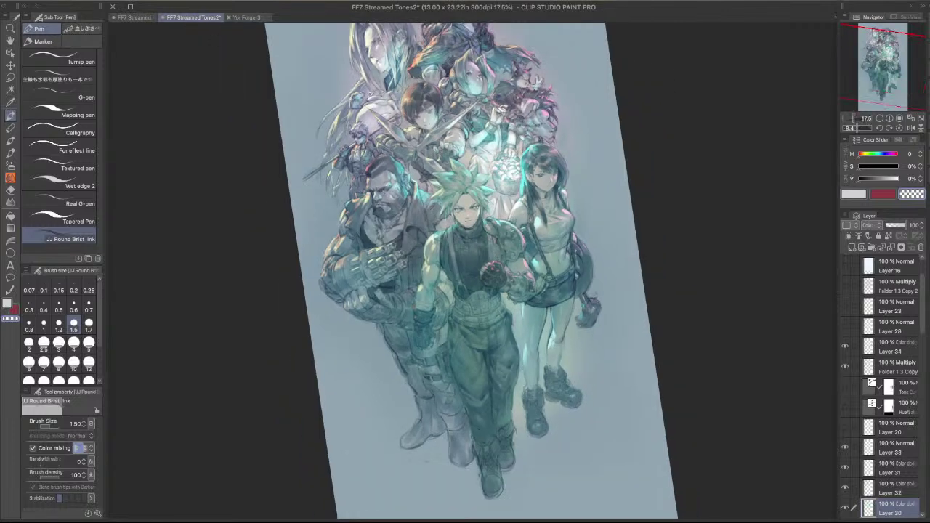
{"action": "left_click_drag", "start_coordinate": [629, 143], "coordinate": [669, 211]}
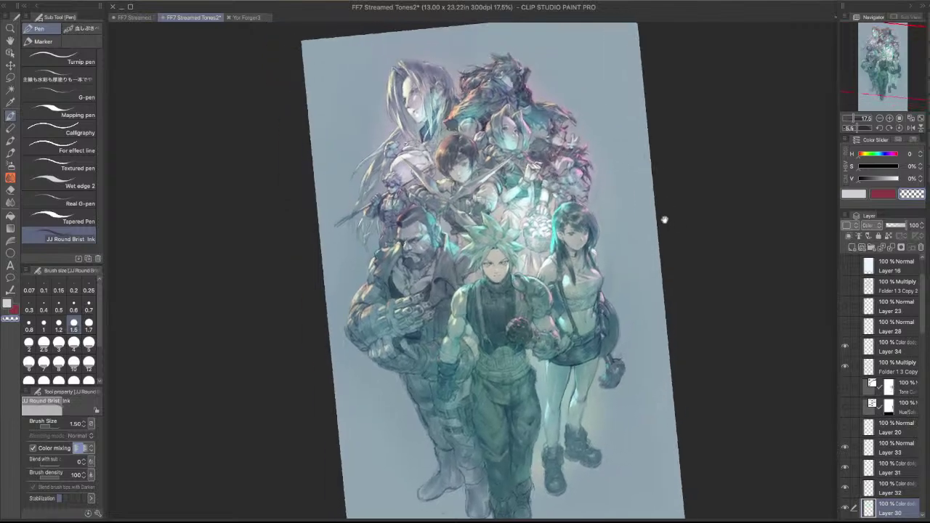
{"action": "scroll", "coordinate": [556, 154], "scroll_direction": "up", "scroll_amount": 3}
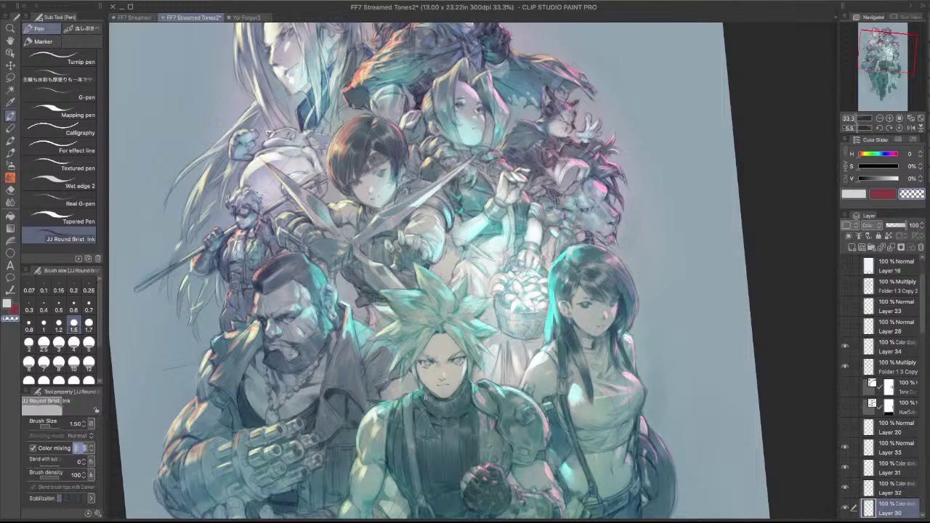
{"action": "left_click", "coordinate": [844, 509]}
{"action": "left_click", "coordinate": [844, 508]}
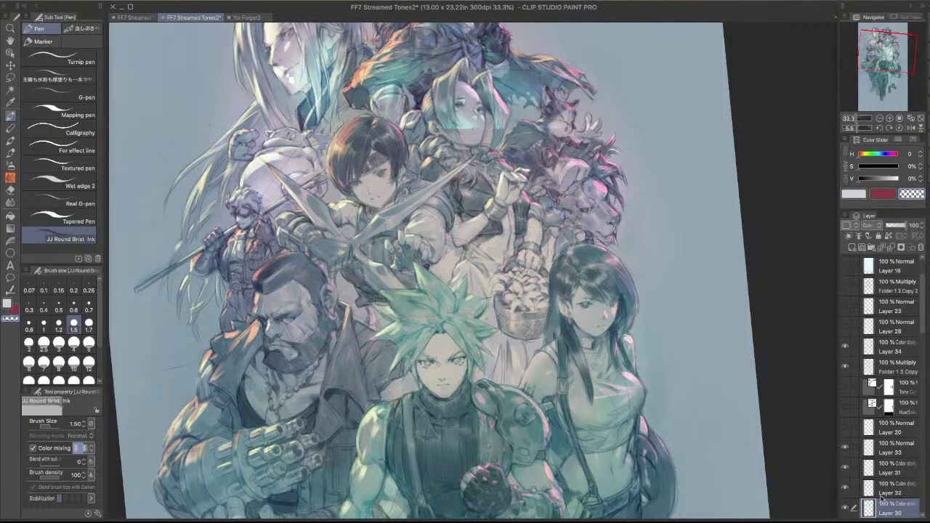
- Fade the Layer 30 glow above the flower basket with the Soft airbrush at size 12, using transparent colour
{"action": "key", "text": "b"}
{"action": "key", "text": "c"}
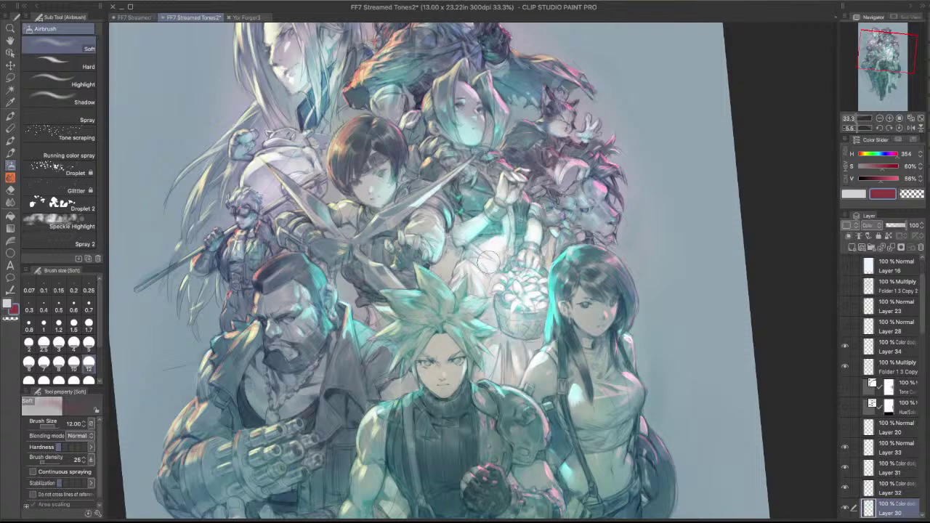
{"action": "key", "text": "c"}
{"action": "mouse_move", "coordinate": [495, 247]}
{"action": "left_mouse_down"}
{"action": "mouse_move", "coordinate": [500, 256]}
{"action": "mouse_move", "coordinate": [478, 283]}
{"action": "mouse_move", "coordinate": [494, 292]}
{"action": "mouse_move", "coordinate": [492, 240]}
{"action": "mouse_move", "coordinate": [521, 239]}
{"action": "mouse_move", "coordinate": [495, 253]}
{"action": "mouse_move", "coordinate": [508, 227]}
{"action": "left_mouse_up"}
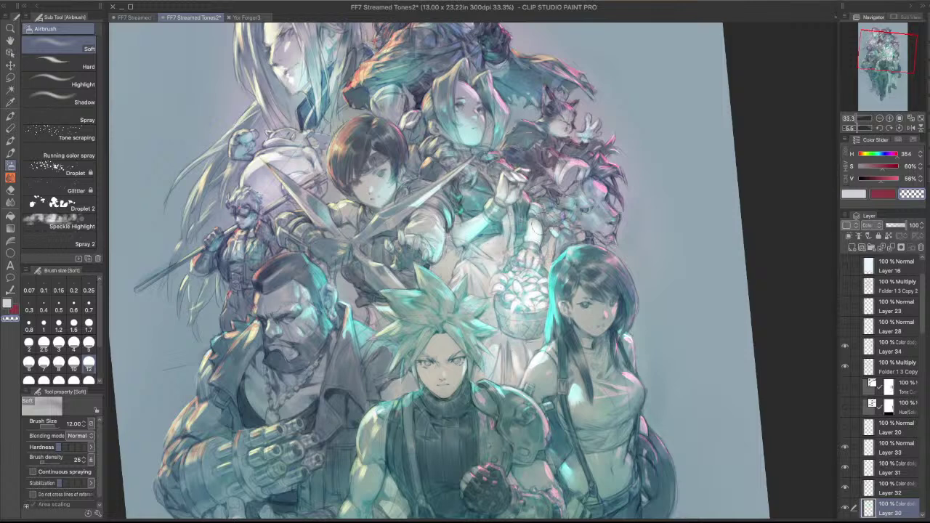
- Review the whole illustration from the upper characters down to the boots with the palettes hidden and shown
{"action": "left_click_drag", "start_coordinate": [480, 243], "coordinate": [459, 261]}
{"action": "key", "text": "Tab"}
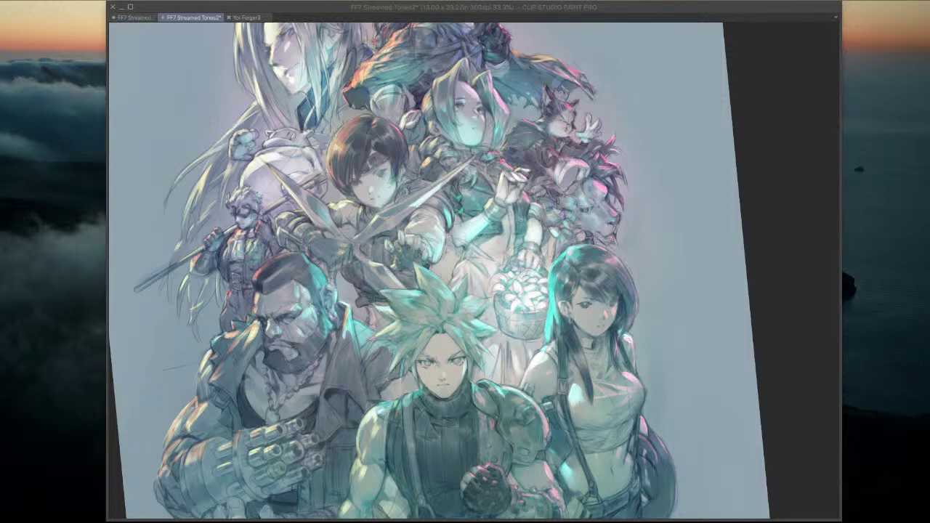
{"action": "key", "text": "Tab"}
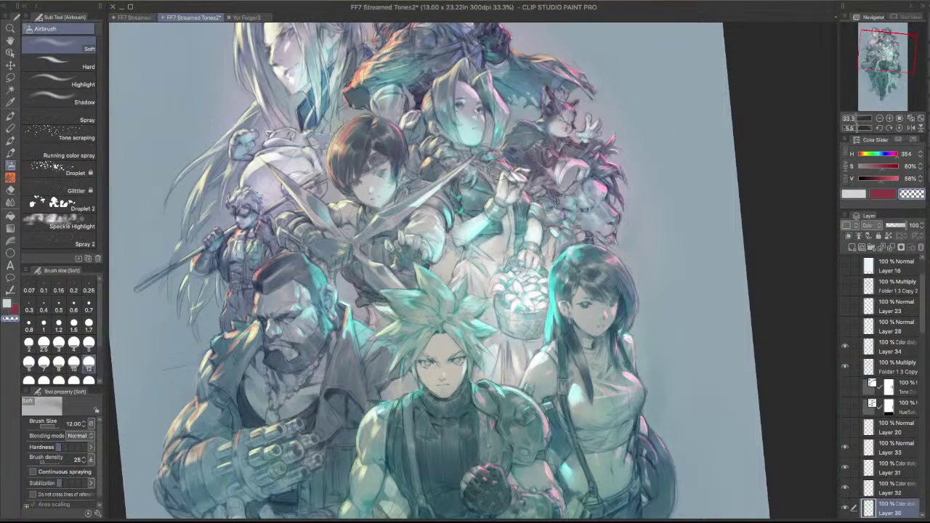
{"action": "scroll", "coordinate": [725, 188], "scroll_direction": "down", "scroll_amount": 2}
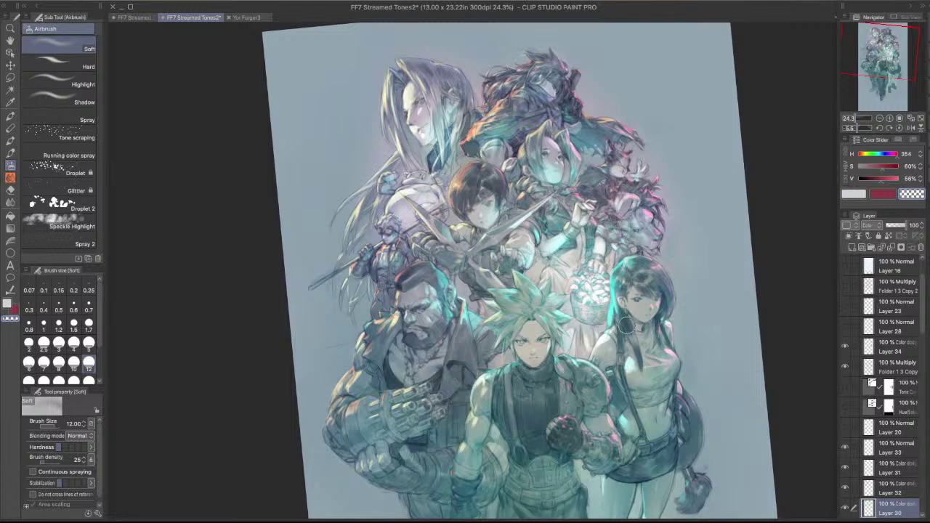
{"action": "left_click_drag", "start_coordinate": [607, 407], "coordinate": [620, 144]}
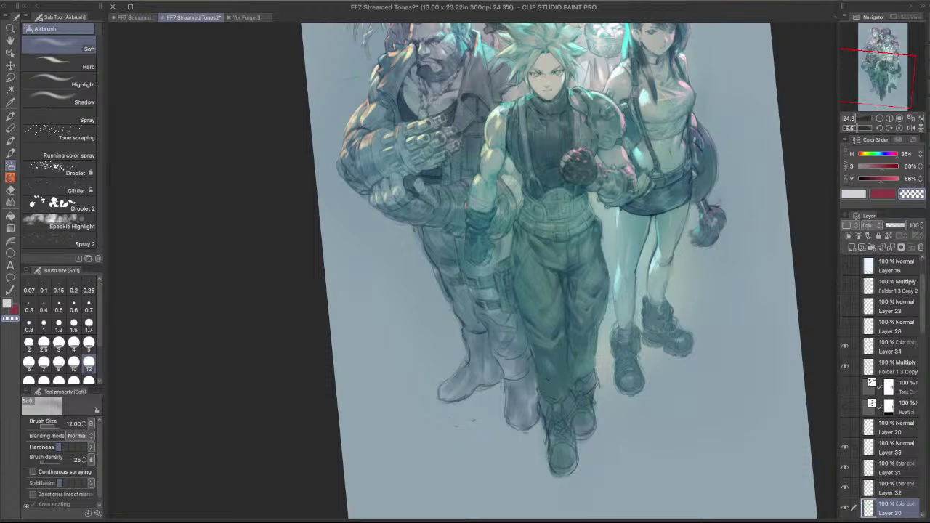
{"action": "key", "text": "Tab"}
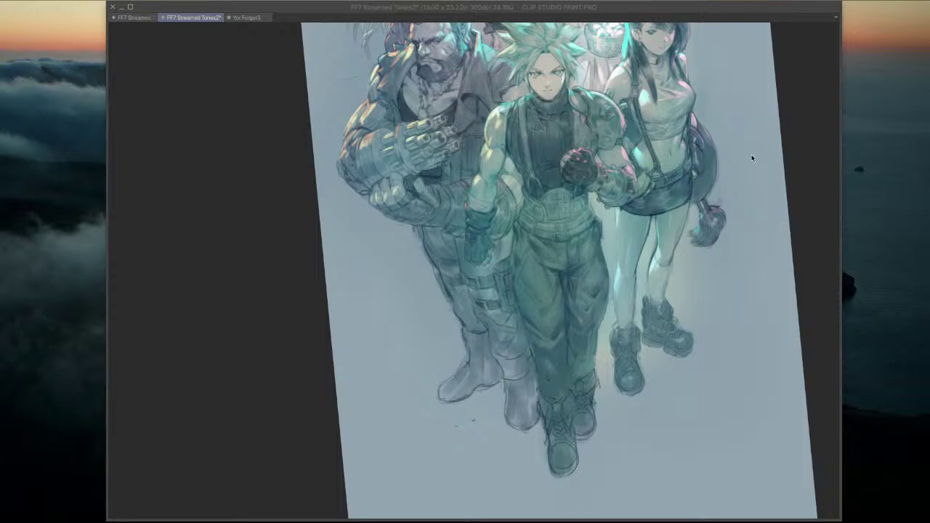
{"action": "key", "text": "Tab"}
{"action": "scroll", "coordinate": [752, 158], "scroll_direction": "up", "scroll_amount": 6}
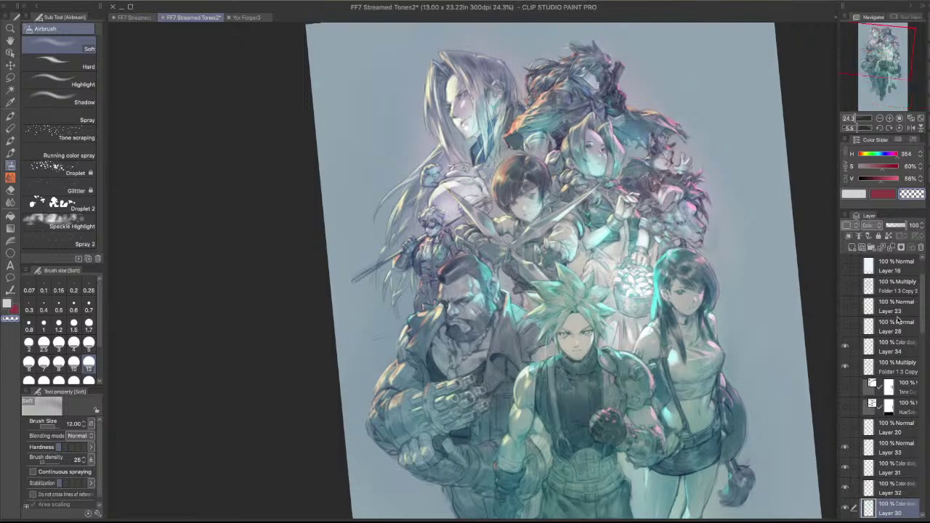
- Add a new layer above Layer 34 and set its blending mode to Multiply
{"action": "left_click", "coordinate": [881, 339]}
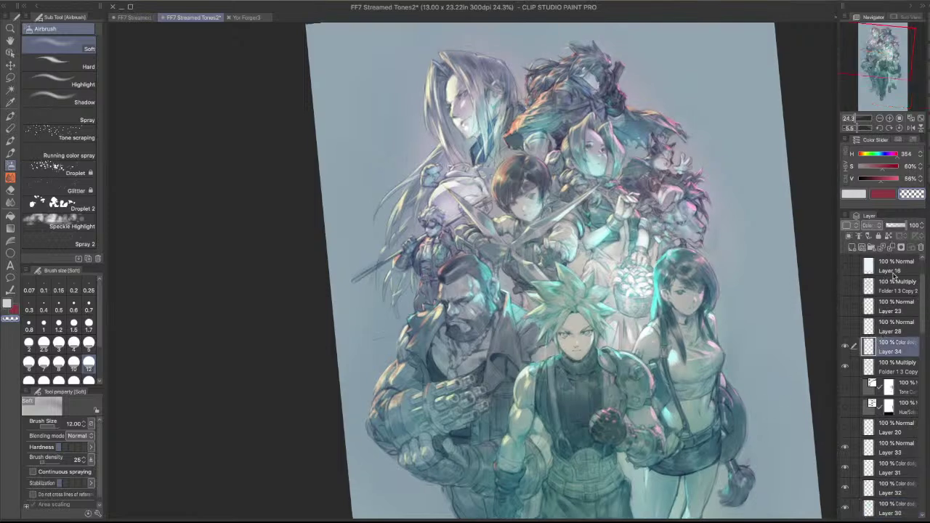
{"action": "left_click", "coordinate": [871, 229]}
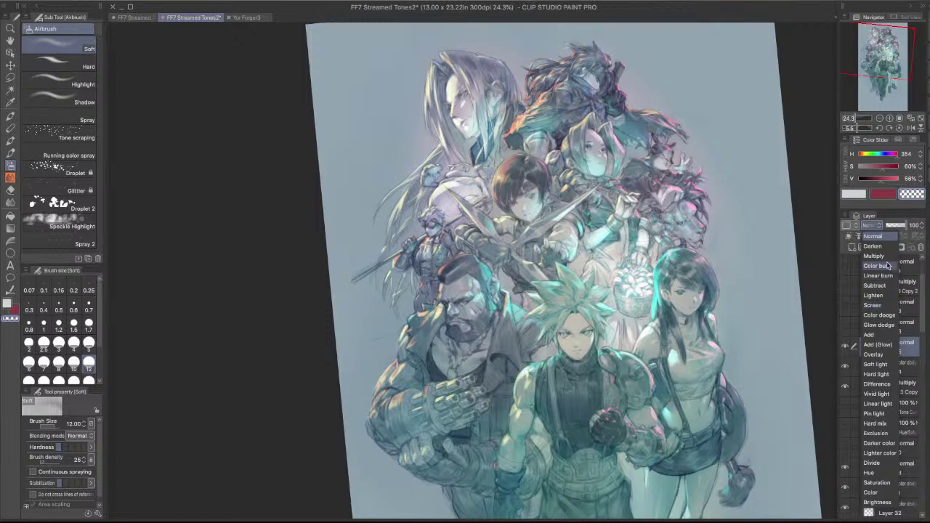
{"action": "left_click", "coordinate": [874, 256]}
- Check Layer 18's lines on Cloud's face by toggling its visibility, and move the layer above Layer 35
{"action": "scroll", "coordinate": [565, 335], "scroll_direction": "up", "scroll_amount": 10}
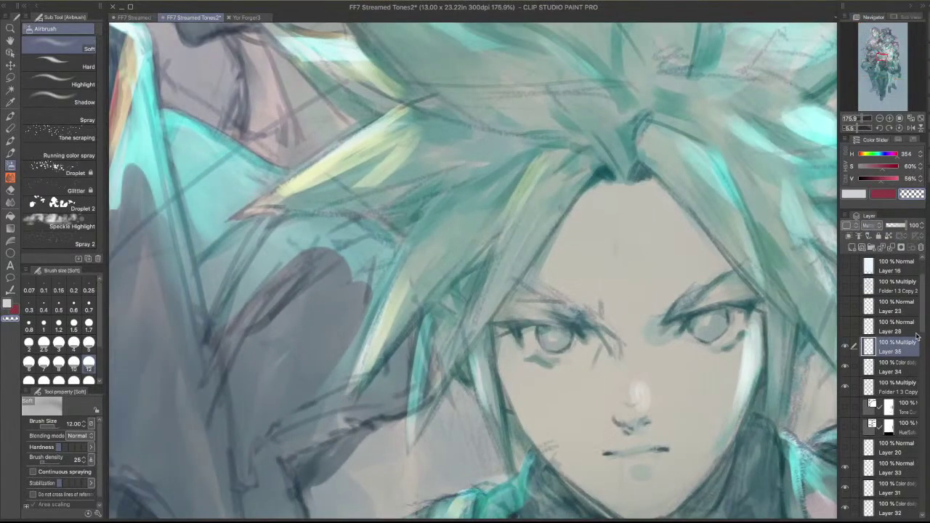
{"action": "left_click_drag", "start_coordinate": [923, 331], "coordinate": [923, 328]}
{"action": "scroll", "coordinate": [880, 378], "scroll_direction": "down", "scroll_amount": 10}
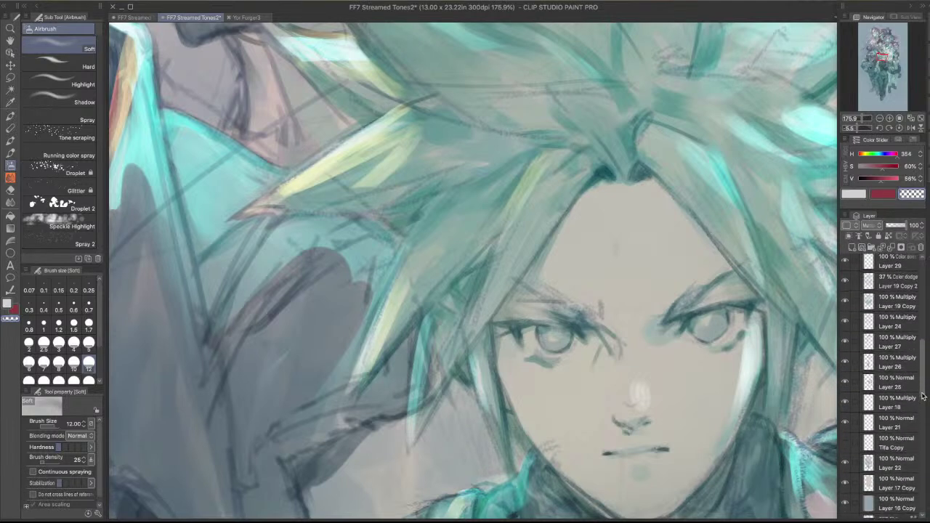
{"action": "left_click", "coordinate": [845, 389]}
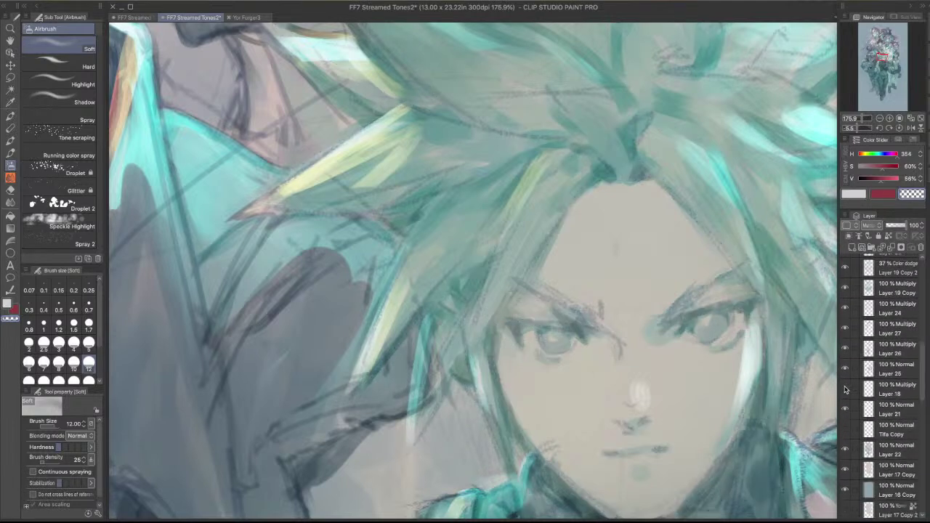
{"action": "left_click", "coordinate": [845, 389]}
{"action": "left_click", "coordinate": [846, 389]}
{"action": "left_click", "coordinate": [846, 389]}
{"action": "left_click_drag", "start_coordinate": [870, 389], "coordinate": [894, 381]}
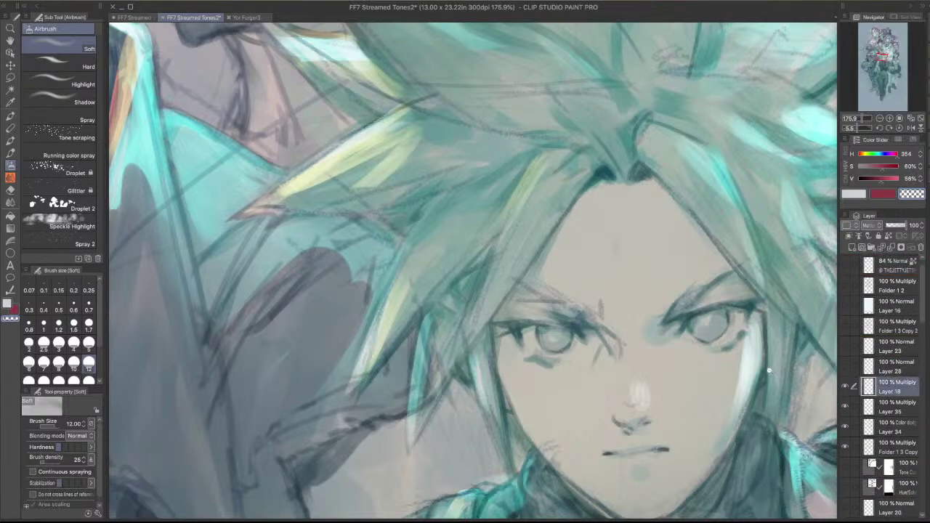
- Compare Cloud and the surrounding figures with the moved Layer 18 hidden and shown
{"action": "scroll", "coordinate": [756, 408], "scroll_direction": "down", "scroll_amount": 1}
{"action": "scroll", "coordinate": [756, 408], "scroll_direction": "down", "scroll_amount": 5}
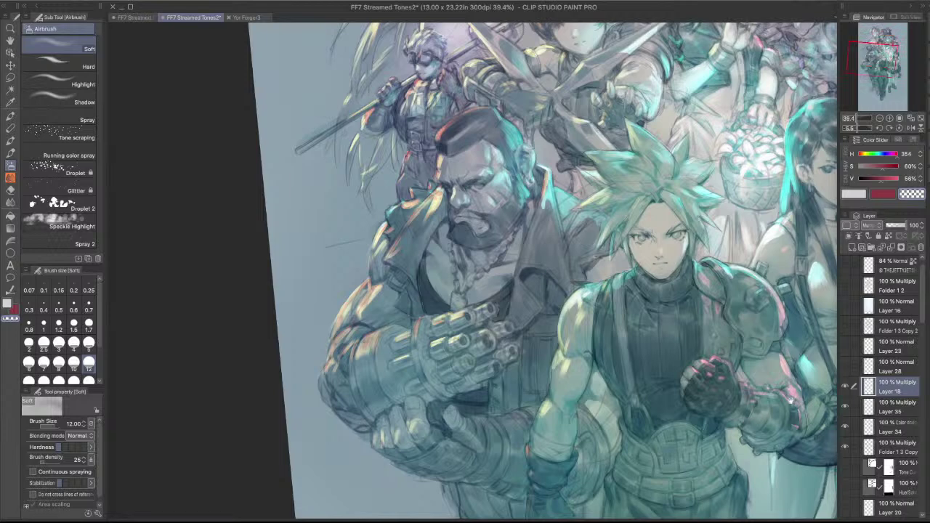
{"action": "left_click", "coordinate": [845, 386]}
{"action": "left_click", "coordinate": [845, 386]}
{"action": "left_click", "coordinate": [844, 389]}
{"action": "left_click", "coordinate": [845, 387]}
{"action": "left_click", "coordinate": [845, 389]}
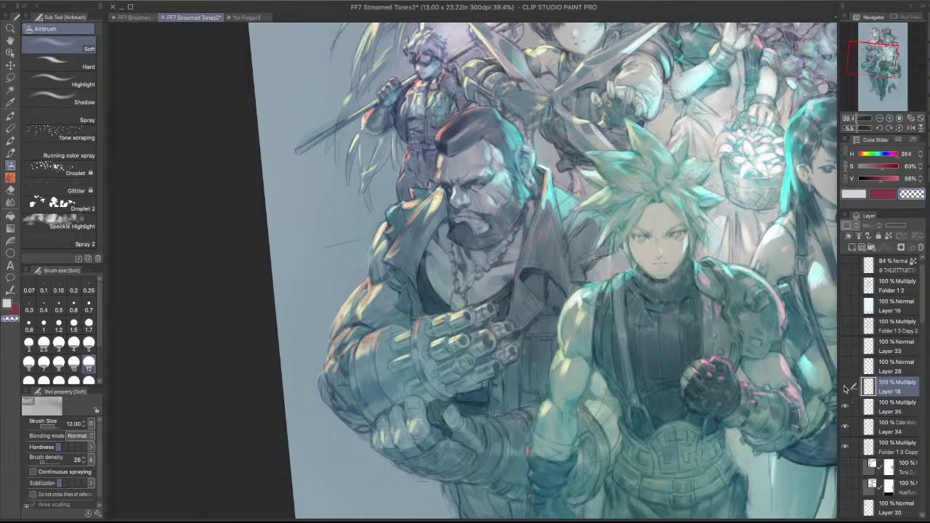
{"action": "left_click", "coordinate": [845, 389]}
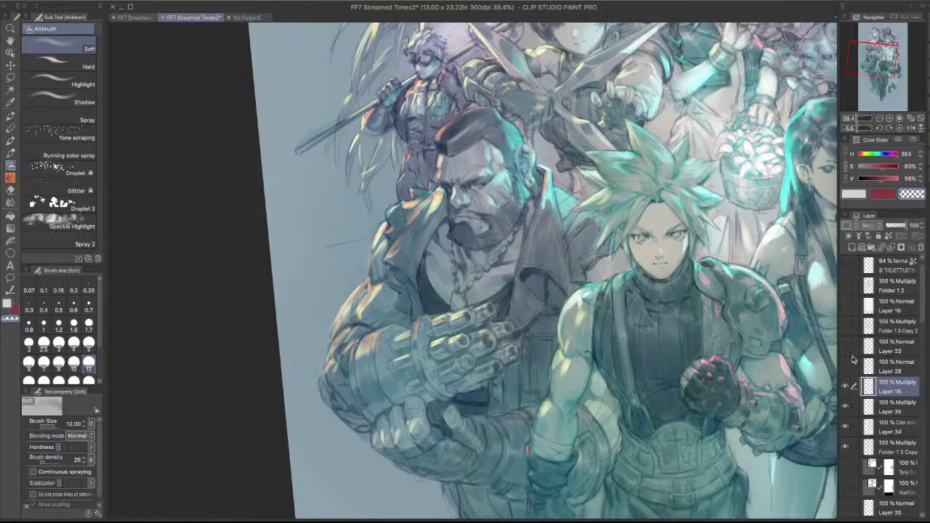
- Try Colored pencil strokes at size 0.7 beside Cloud's face in teal sampled from his hair, and undo the last stroke
{"action": "key", "text": "p"}
{"action": "key", "text": "p"}
{"action": "left_click_drag", "start_coordinate": [654, 186], "coordinate": [677, 183]}
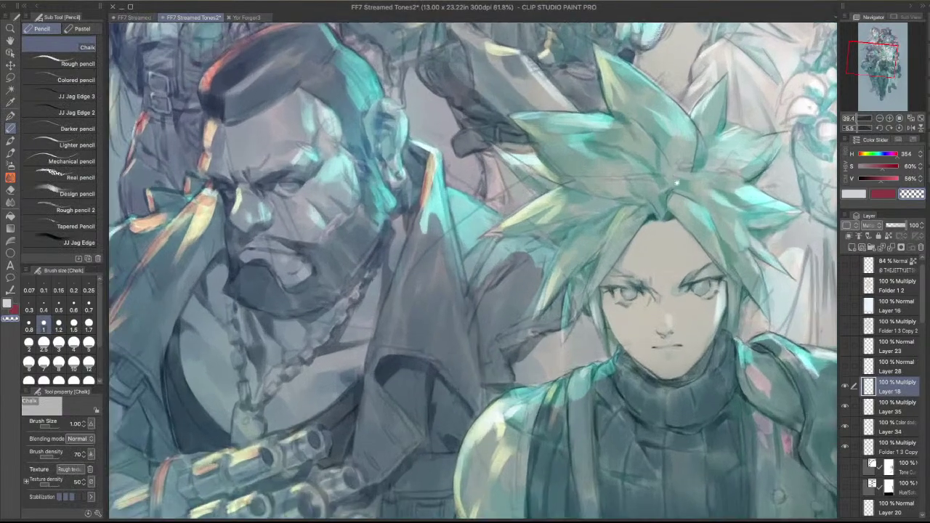
{"action": "scroll", "coordinate": [677, 184], "scroll_direction": "up", "scroll_amount": 3}
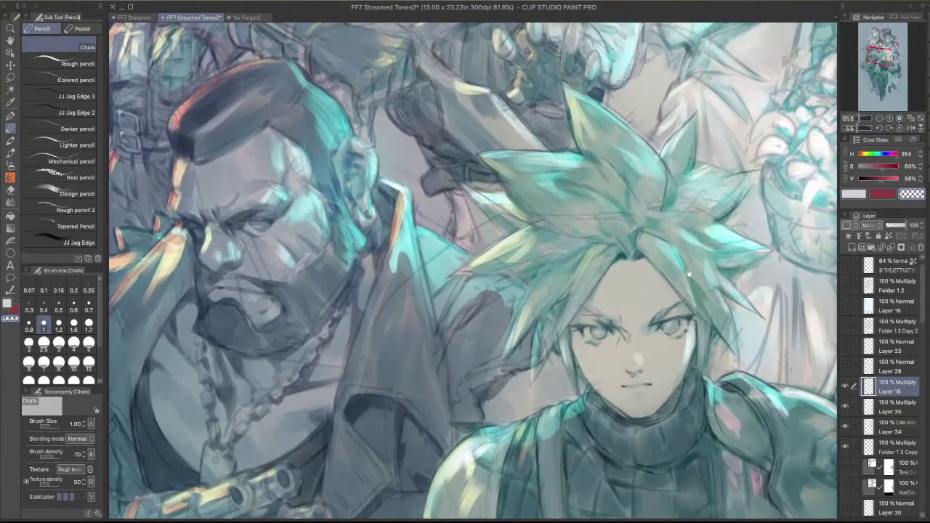
{"action": "scroll", "coordinate": [687, 272], "scroll_direction": "up", "scroll_amount": 1}
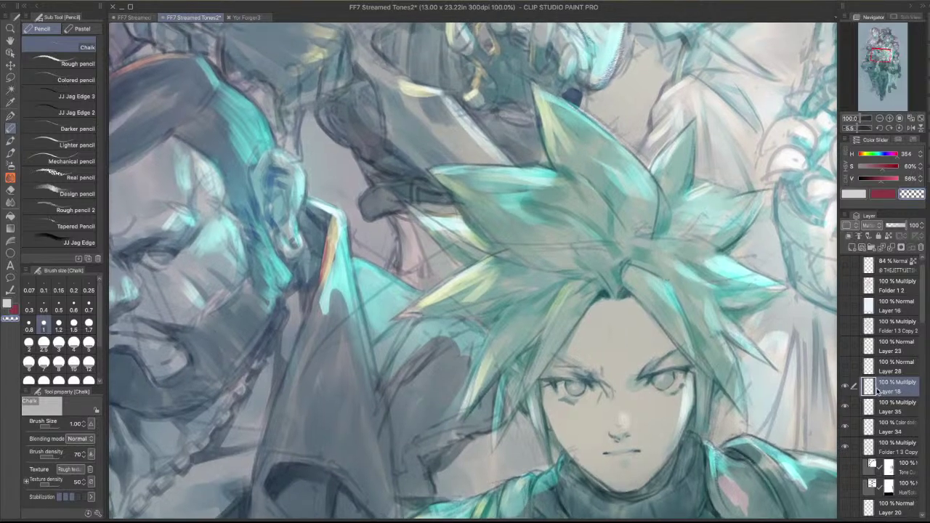
{"action": "key", "text": "period"}
{"action": "key", "text": "period"}
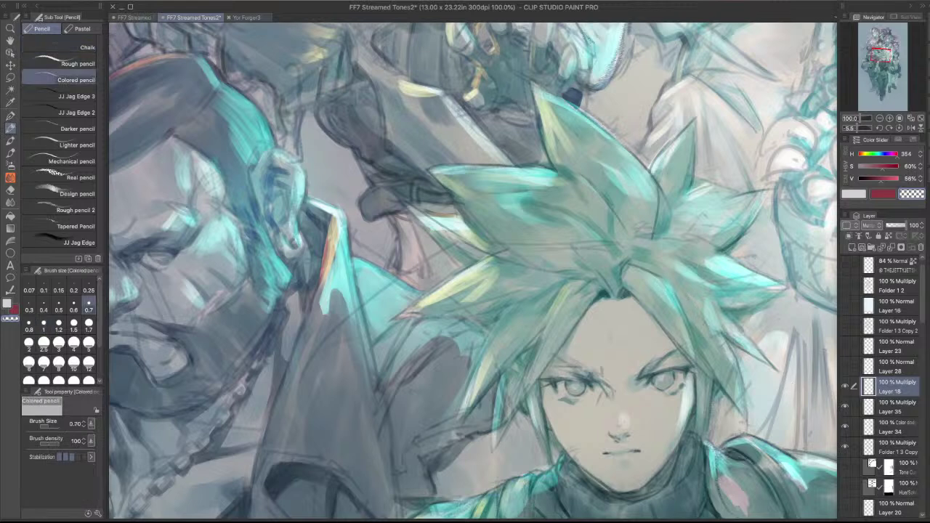
{"action": "left_click", "coordinate": [608, 289], "text": "alt"}
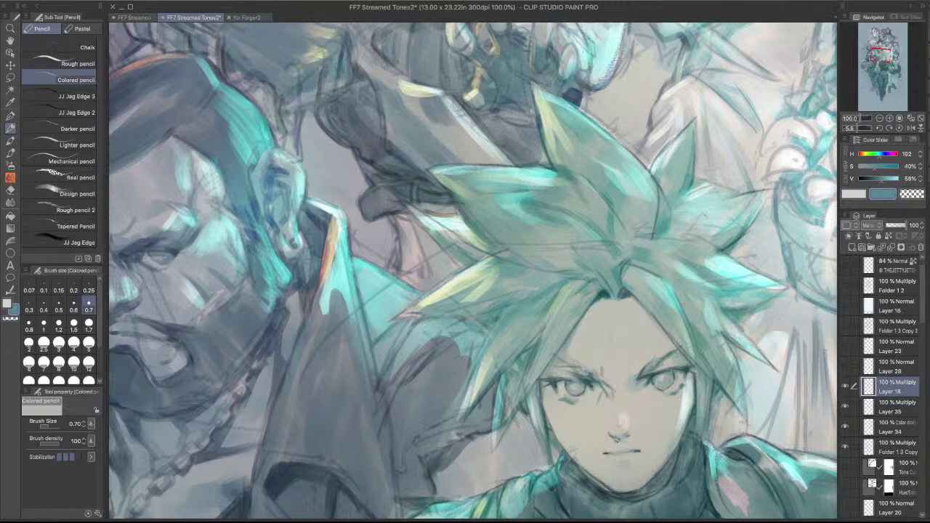
{"action": "left_click_drag", "start_coordinate": [699, 346], "coordinate": [708, 360]}
{"action": "mouse_move", "coordinate": [695, 338]}
{"action": "left_mouse_down"}
{"action": "mouse_move", "coordinate": [703, 360]}
{"action": "mouse_move", "coordinate": [723, 250]}
{"action": "left_mouse_up"}
{"action": "key", "text": "super+z"}
- Refine the lines along the side of Cloud's face with the JJ Round Brist Ink pen at size 0.7
{"action": "scroll", "coordinate": [566, 311], "scroll_direction": "up", "scroll_amount": 3}
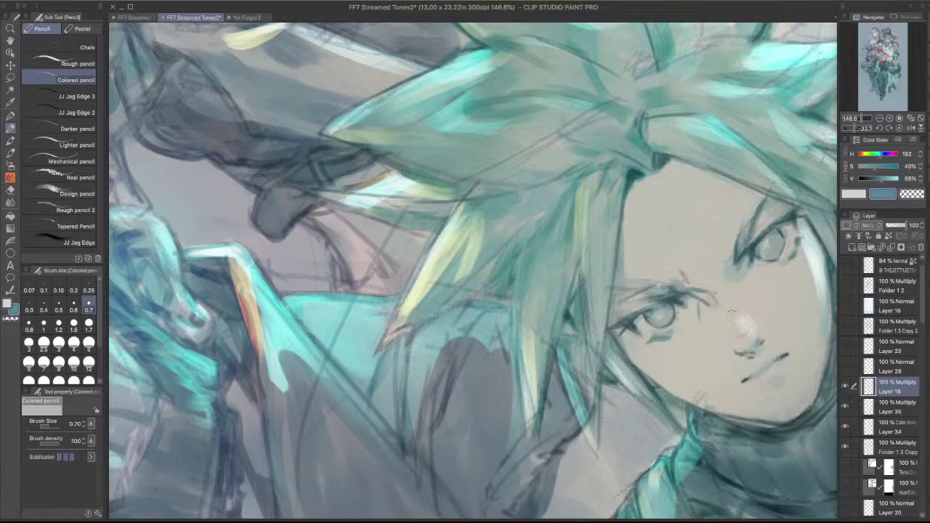
{"action": "left_click_drag", "start_coordinate": [732, 311], "coordinate": [650, 409]}
{"action": "key", "text": "p"}
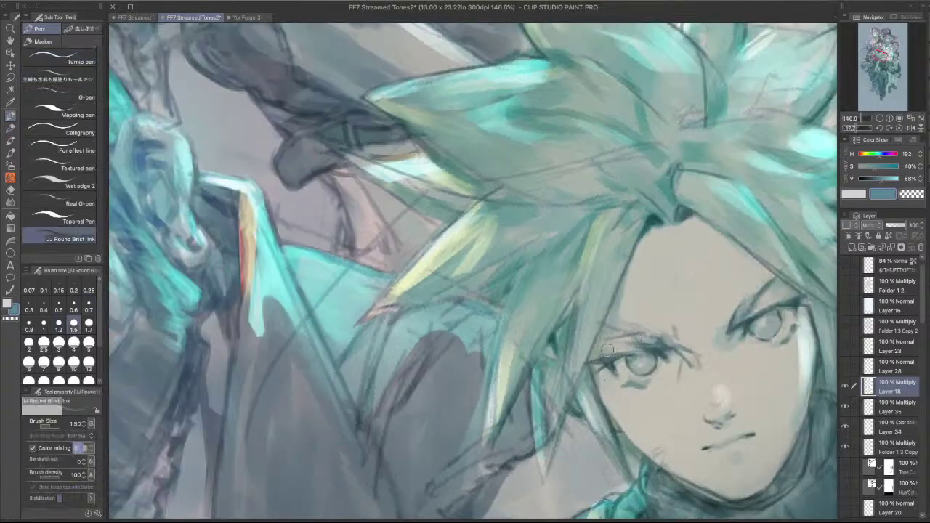
{"action": "key", "text": "bracketleft"}
{"action": "key", "text": "bracketleft"}
{"action": "key", "text": "bracketleft"}
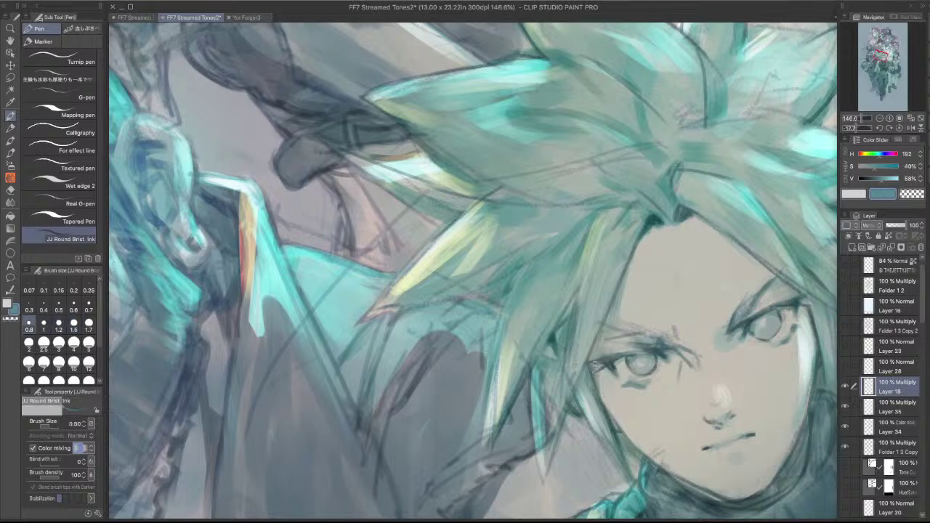
{"action": "key", "text": "bracketleft"}
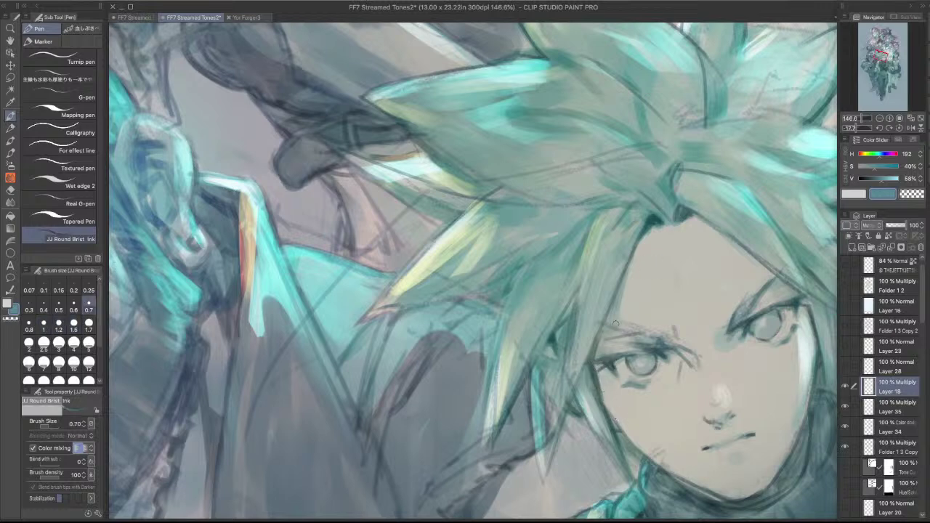
{"action": "left_click_drag", "start_coordinate": [682, 457], "coordinate": [657, 344]}
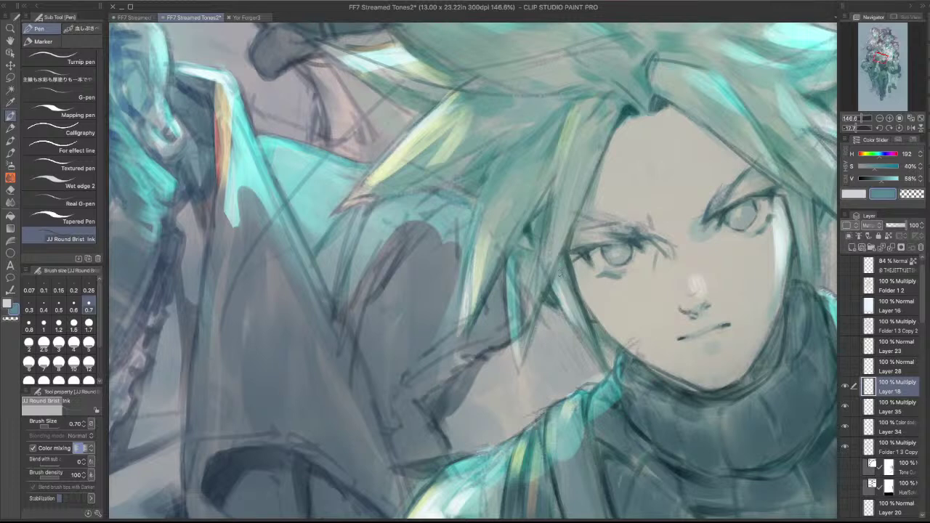
- Touch up Cloud's facial and jaw line art with the JJ Round Brist Ink pen at sizes 0.4 and 0.6
{"action": "key", "text": "bracketleft"}
{"action": "key", "text": "bracketleft"}
{"action": "key", "text": "bracketleft"}
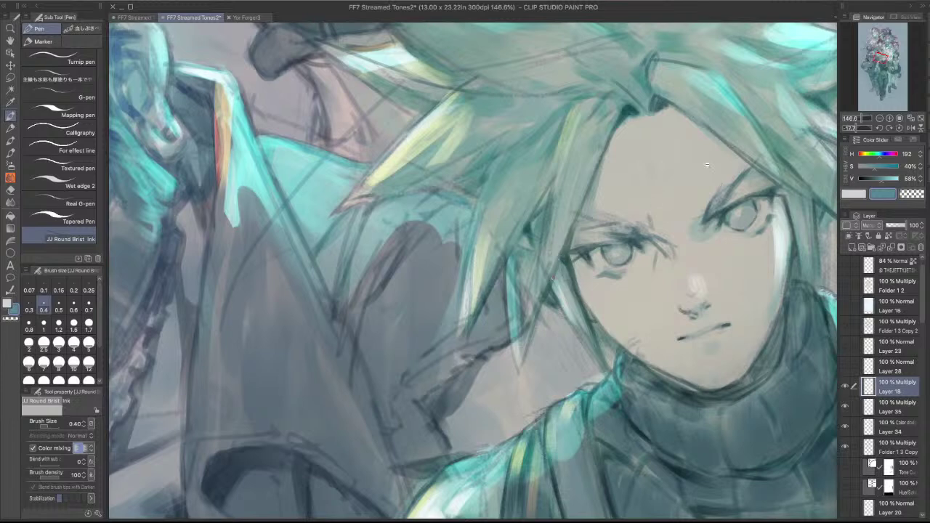
{"action": "left_click_drag", "start_coordinate": [707, 165], "coordinate": [636, 334]}
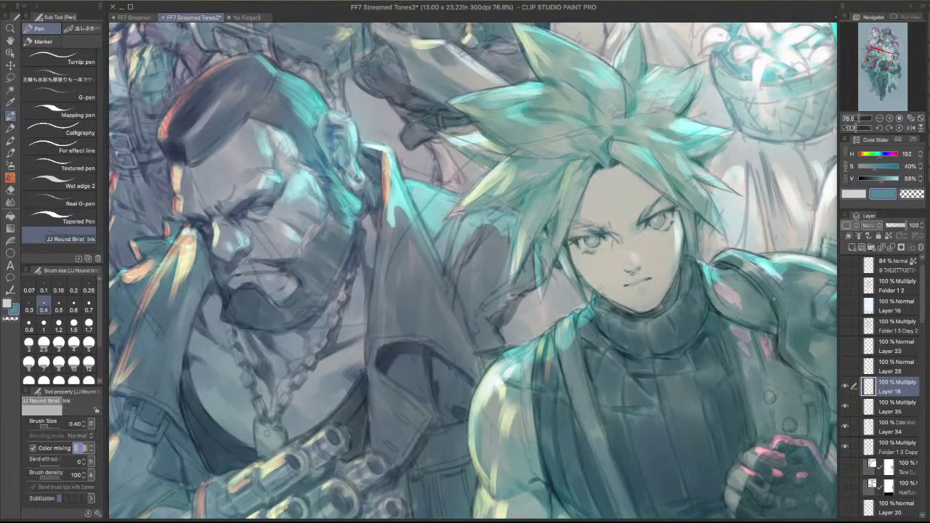
{"action": "scroll", "coordinate": [652, 211], "scroll_direction": "up", "scroll_amount": 2}
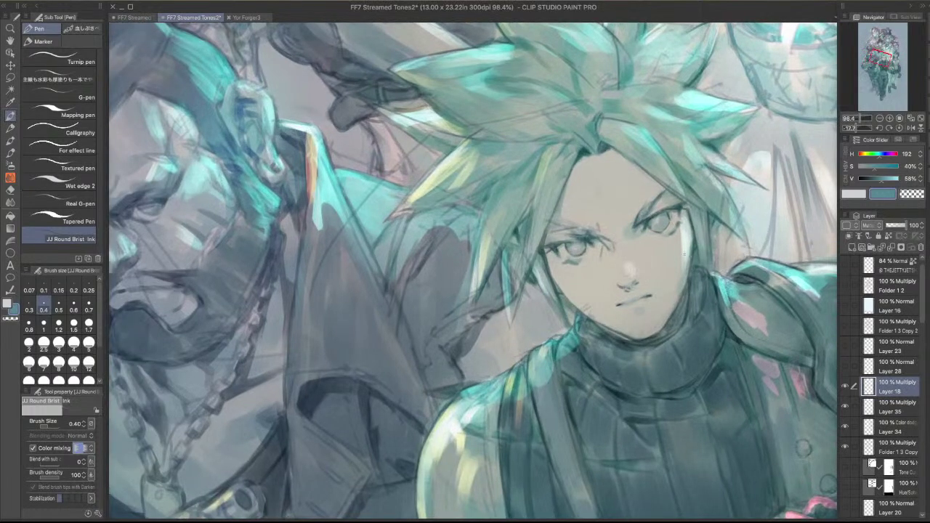
{"action": "key", "text": "bracketright"}
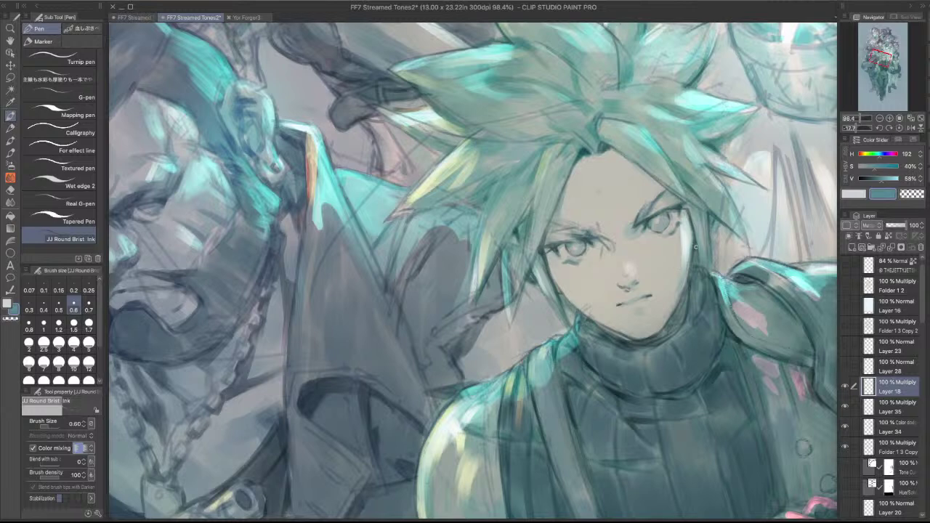
{"action": "scroll", "coordinate": [666, 272], "scroll_direction": "up", "scroll_amount": 2}
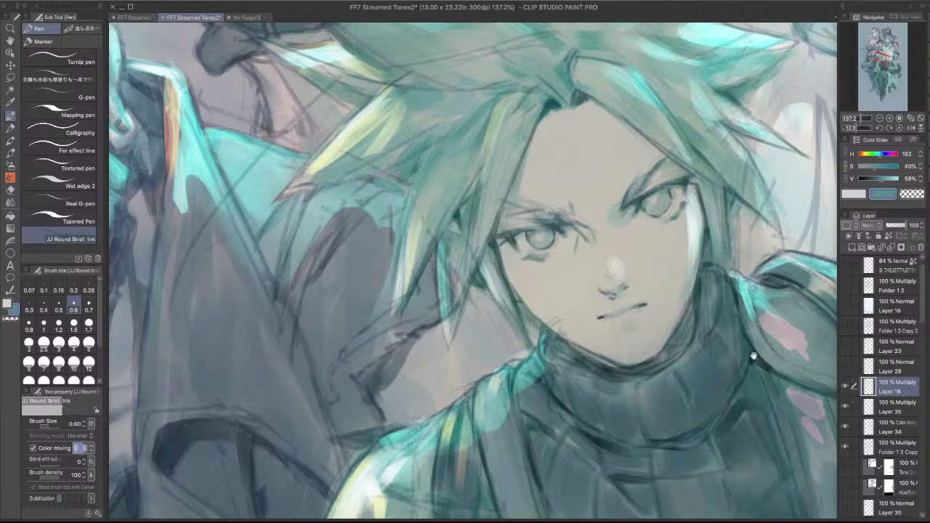
{"action": "left_click_drag", "start_coordinate": [753, 358], "coordinate": [669, 242]}
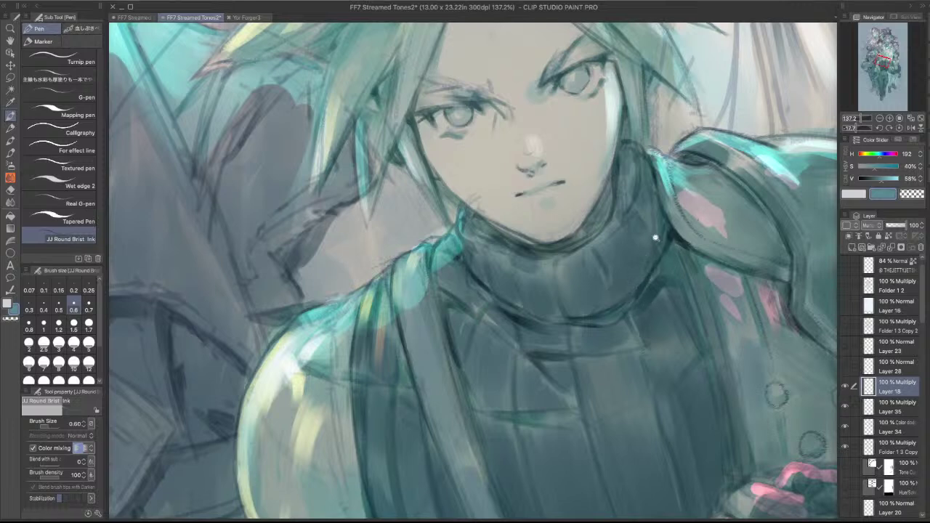
- Draw short fold lines on the chest of Cloud's ribbed sweater beside the strap with the size 0.6 pen
{"action": "scroll", "coordinate": [656, 238], "scroll_direction": "down", "scroll_amount": 3}
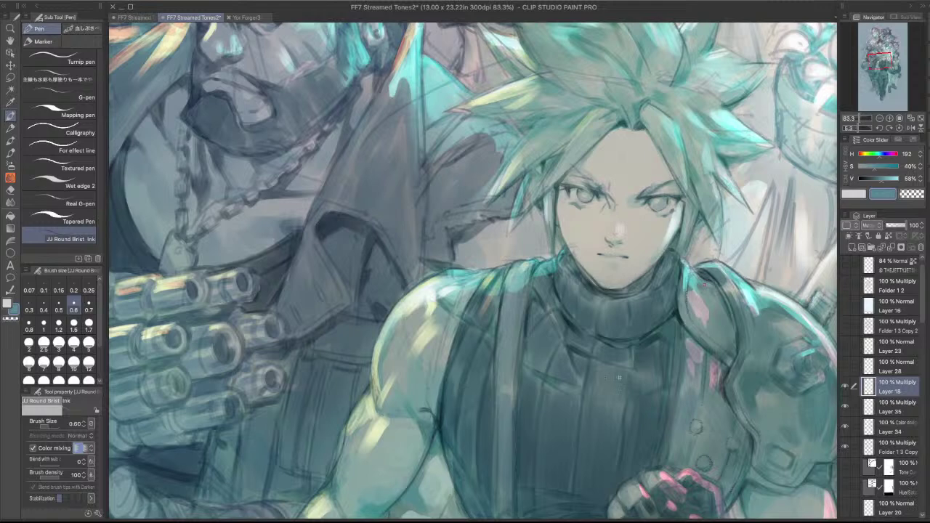
{"action": "scroll", "coordinate": [619, 378], "scroll_direction": "up", "scroll_amount": 1}
{"action": "scroll", "coordinate": [572, 341], "scroll_direction": "up", "scroll_amount": 1}
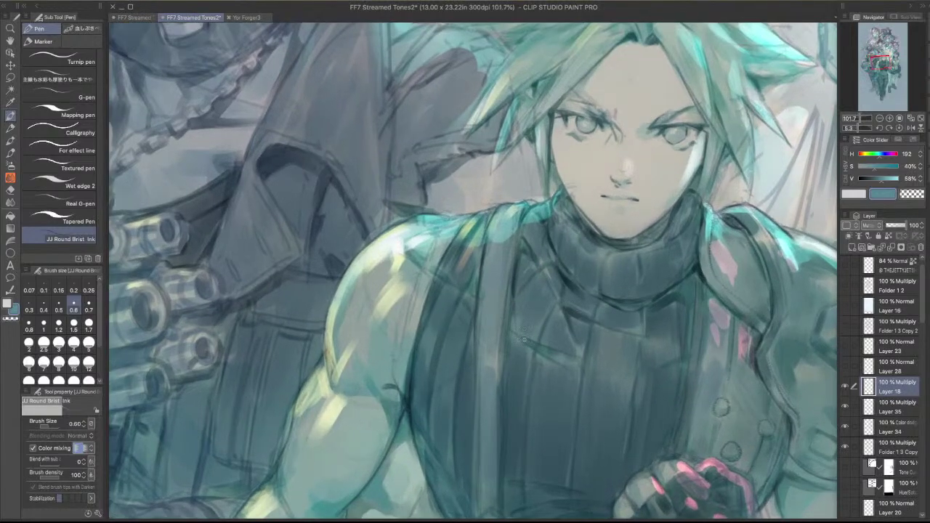
{"action": "left_click_drag", "start_coordinate": [522, 333], "coordinate": [537, 352]}
{"action": "left_click_drag", "start_coordinate": [514, 311], "coordinate": [511, 328]}
{"action": "left_click_drag", "start_coordinate": [561, 309], "coordinate": [550, 238]}
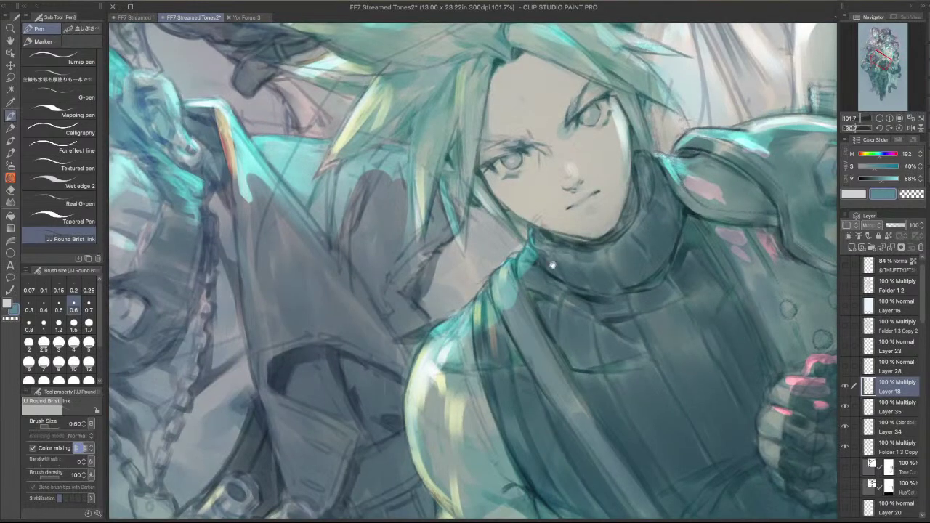
{"action": "scroll", "coordinate": [549, 270], "scroll_direction": "up", "scroll_amount": 1}
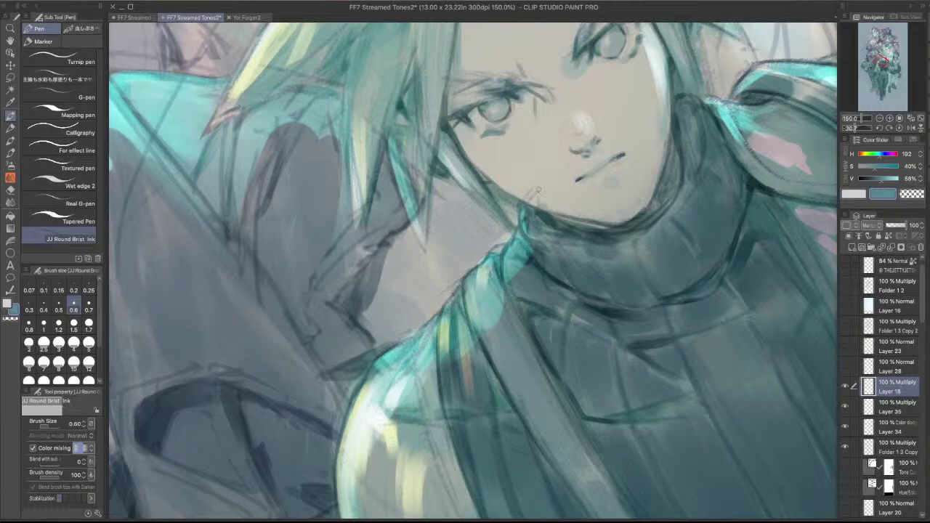
- Touch up the line at the outer corner of Cloud's eye beside the hair with the size 0.6 pen
{"action": "left_click_drag", "start_coordinate": [585, 232], "coordinate": [570, 392]}
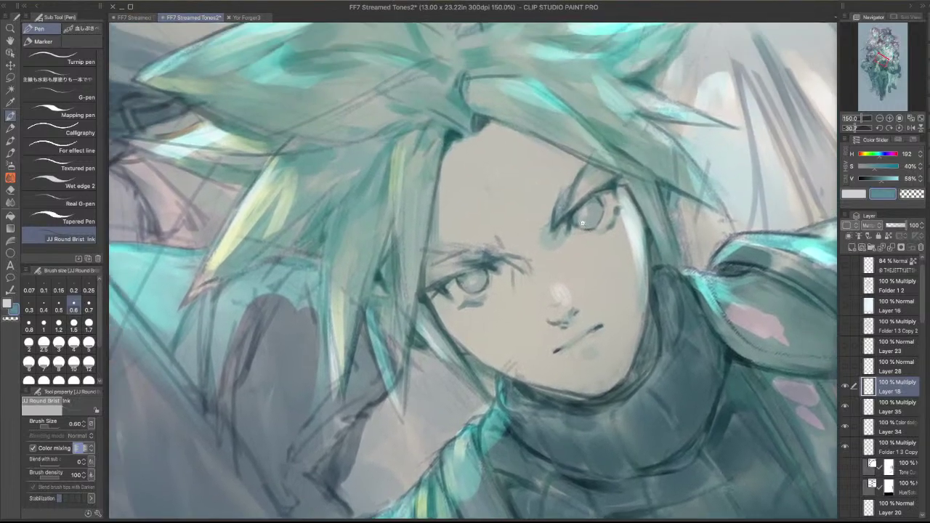
{"action": "scroll", "coordinate": [567, 222], "scroll_direction": "up", "scroll_amount": 1}
{"action": "mouse_move", "coordinate": [565, 229]}
{"action": "left_mouse_down"}
{"action": "mouse_move", "coordinate": [571, 209]}
{"action": "mouse_move", "coordinate": [550, 229]}
{"action": "left_mouse_up"}
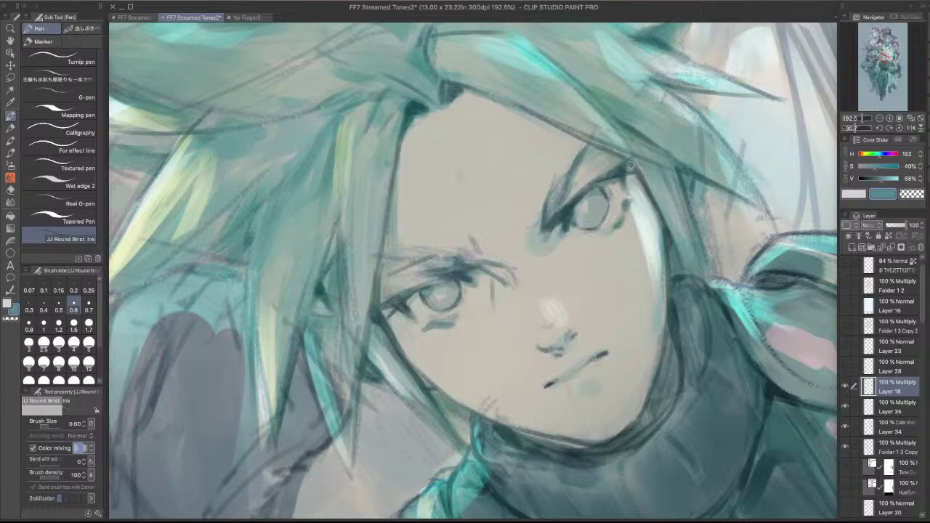
{"action": "left_click_drag", "start_coordinate": [631, 165], "coordinate": [641, 170]}
{"action": "left_click_drag", "start_coordinate": [676, 265], "coordinate": [665, 338]}
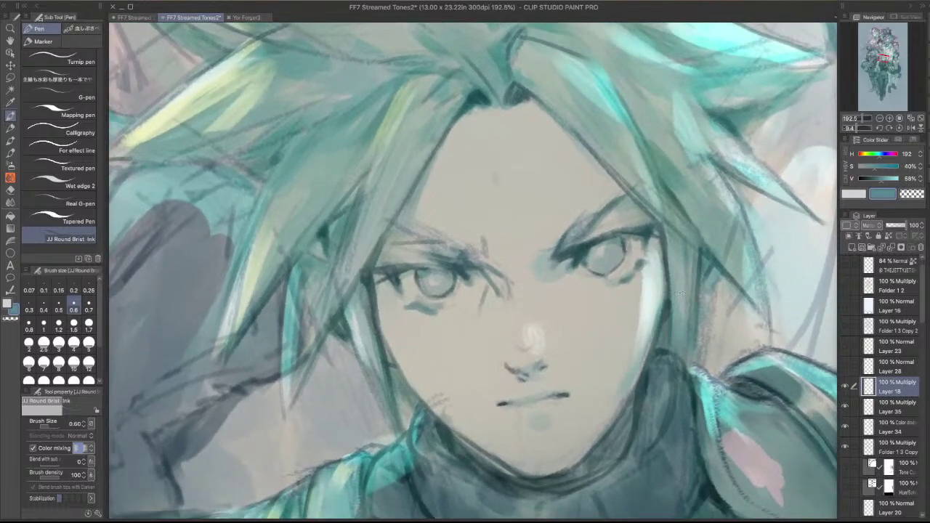
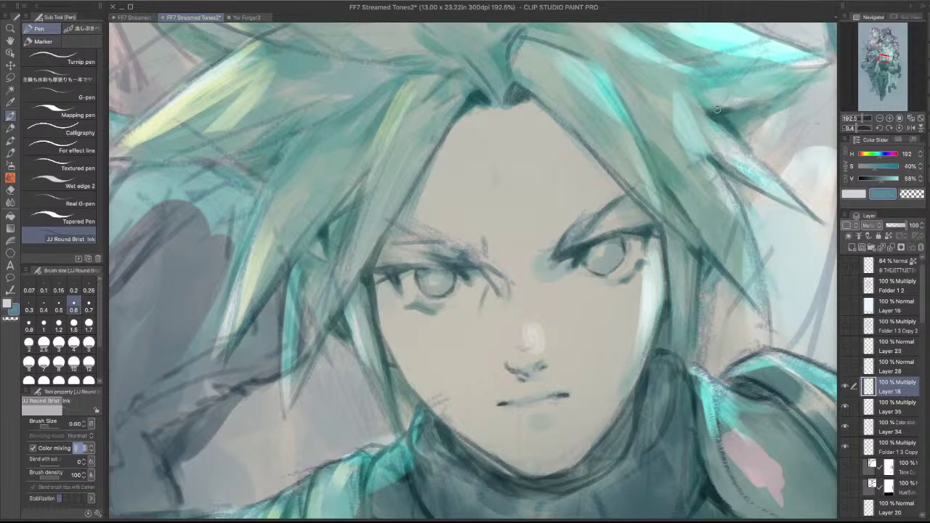
- Examine Cloud's face and spiky hair at several zoom levels and canvas rotations
{"action": "scroll", "coordinate": [622, 155], "scroll_direction": "down", "scroll_amount": 2}
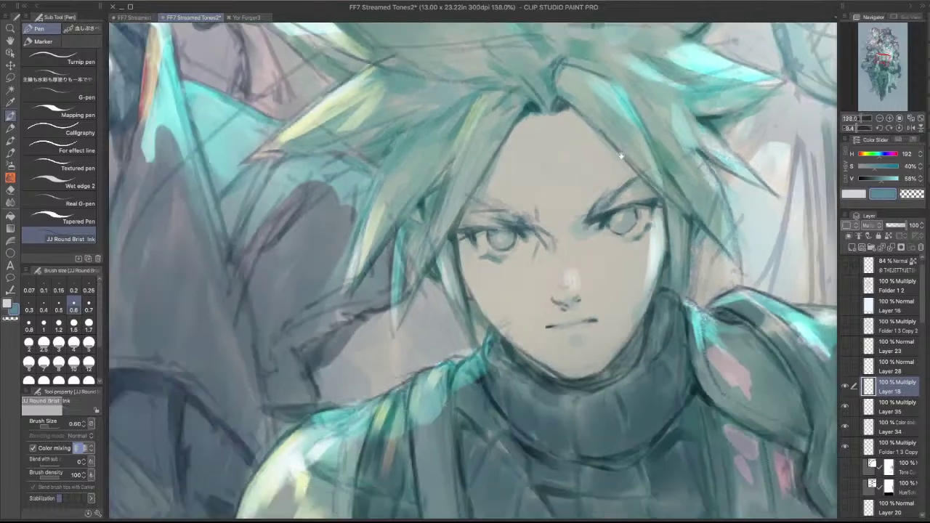
{"action": "left_click_drag", "start_coordinate": [609, 369], "coordinate": [621, 308]}
{"action": "left_click_drag", "start_coordinate": [508, 323], "coordinate": [591, 309]}
{"action": "scroll", "coordinate": [509, 258], "scroll_direction": "up", "scroll_amount": 2}
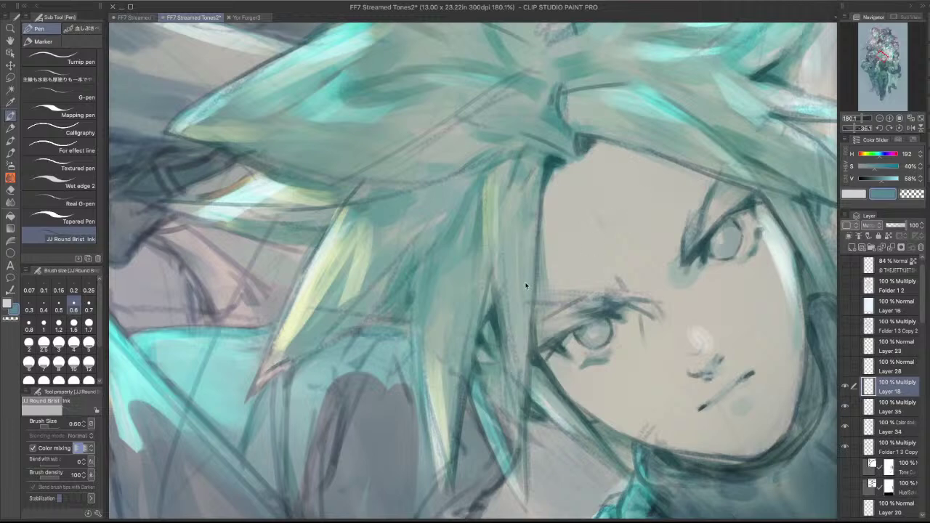
{"action": "mouse_move", "coordinate": [409, 303]}
{"action": "left_mouse_down"}
{"action": "mouse_move", "coordinate": [407, 248]}
{"action": "mouse_move", "coordinate": [554, 512]}
{"action": "left_mouse_up"}
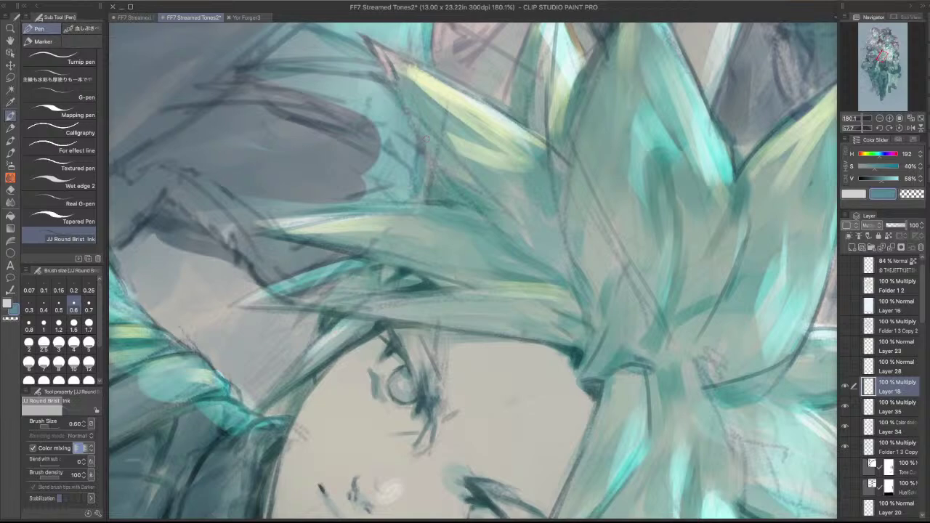
{"action": "left_click_drag", "start_coordinate": [375, 131], "coordinate": [291, 132]}
{"action": "left_click_drag", "start_coordinate": [642, 271], "coordinate": [598, 156]}
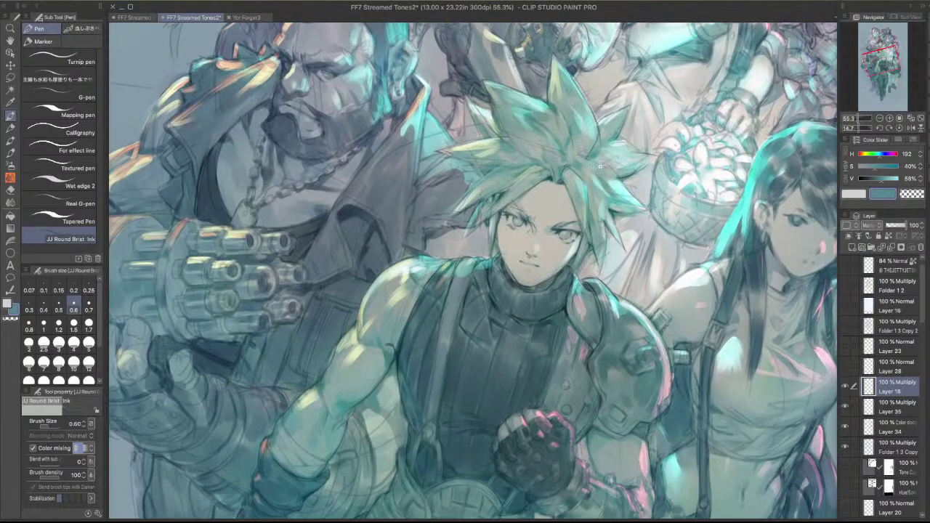
{"action": "scroll", "coordinate": [600, 166], "scroll_direction": "up", "scroll_amount": 2}
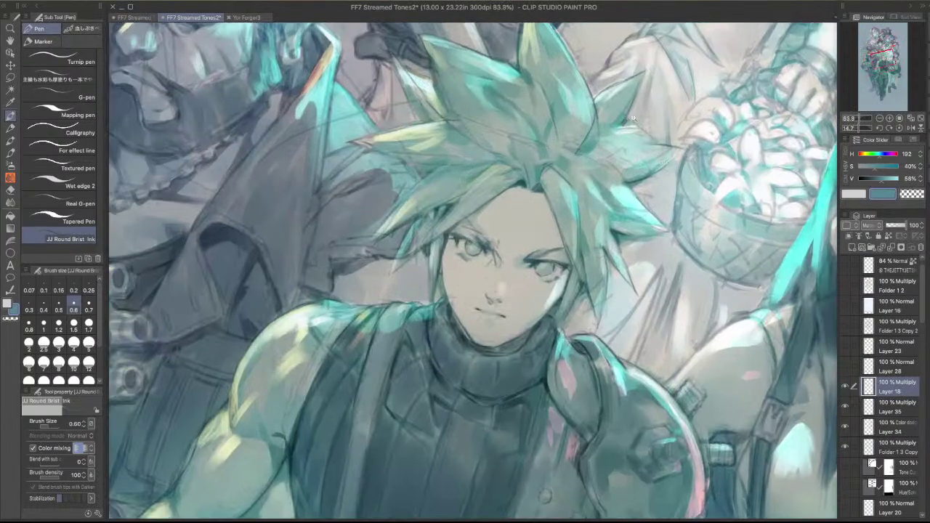
{"action": "scroll", "coordinate": [633, 118], "scroll_direction": "up", "scroll_amount": 1}
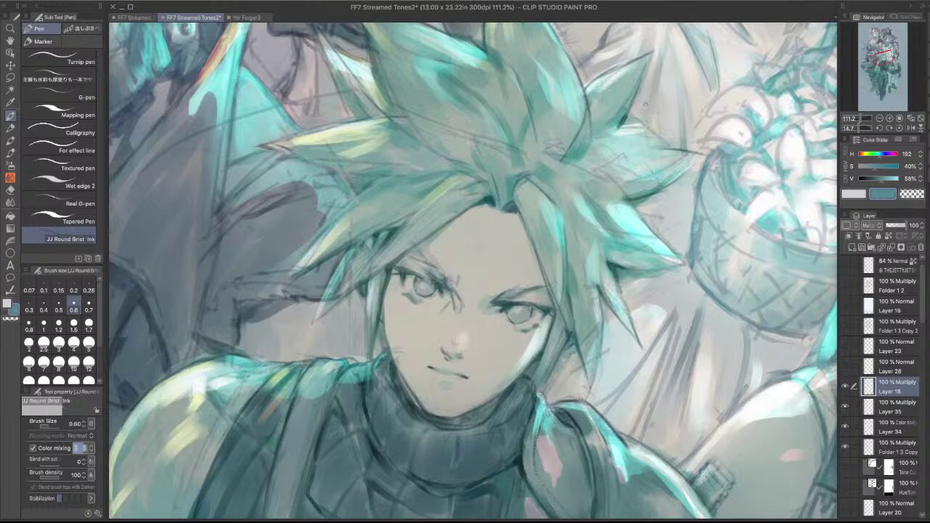
{"action": "left_click_drag", "start_coordinate": [518, 212], "coordinate": [538, 251]}
{"action": "key", "text": "super+z"}
{"action": "left_click_drag", "start_coordinate": [518, 211], "coordinate": [535, 252]}
{"action": "key", "text": "super+z"}
- Add short dark strokes where Cloud's hair spikes meet above the forehead parting
{"action": "left_click_drag", "start_coordinate": [522, 149], "coordinate": [520, 166]}
{"action": "left_click_drag", "start_coordinate": [526, 125], "coordinate": [530, 103]}
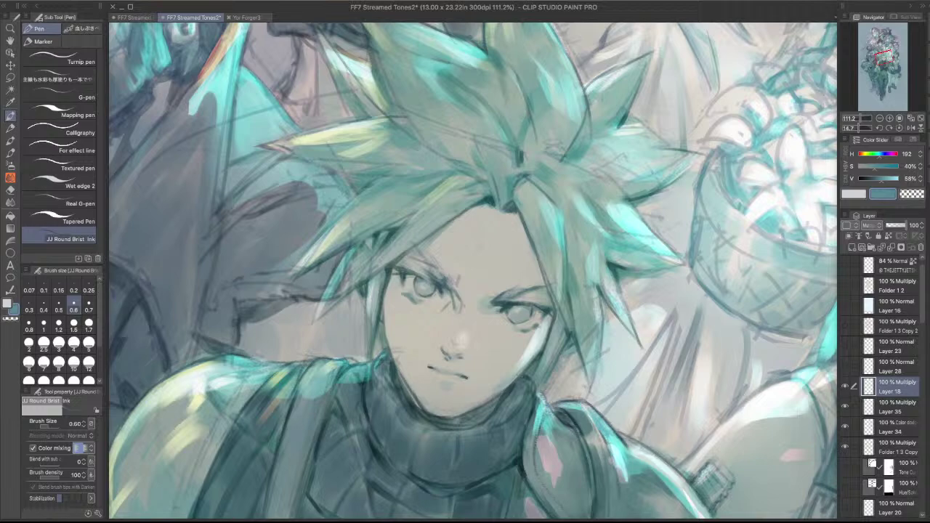
{"action": "scroll", "coordinate": [547, 192], "scroll_direction": "down", "scroll_amount": 2}
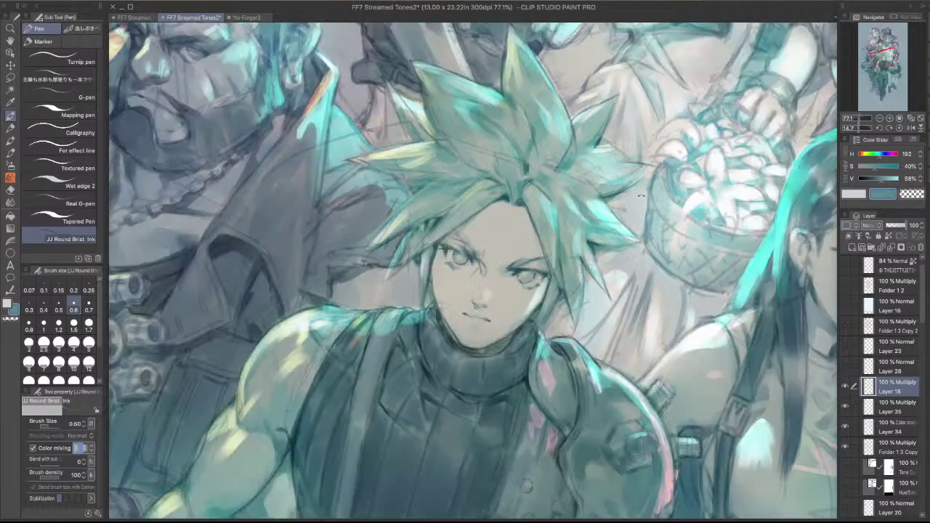
{"action": "left_click_drag", "start_coordinate": [548, 193], "coordinate": [574, 82]}
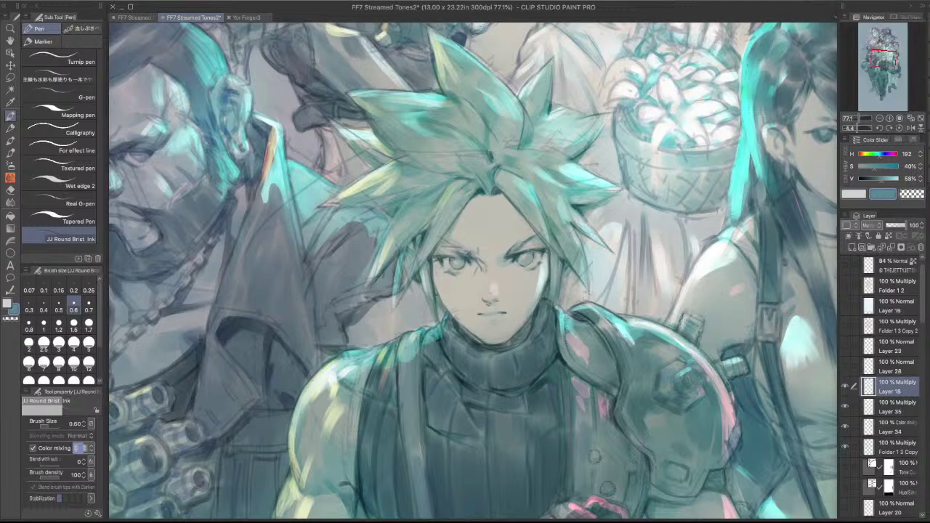
- Reinforce the outline of Cloud's raised glove near the wrist with the size 0.6 pen
{"action": "left_click_drag", "start_coordinate": [640, 392], "coordinate": [567, 202]}
{"action": "left_click", "coordinate": [478, 304]}
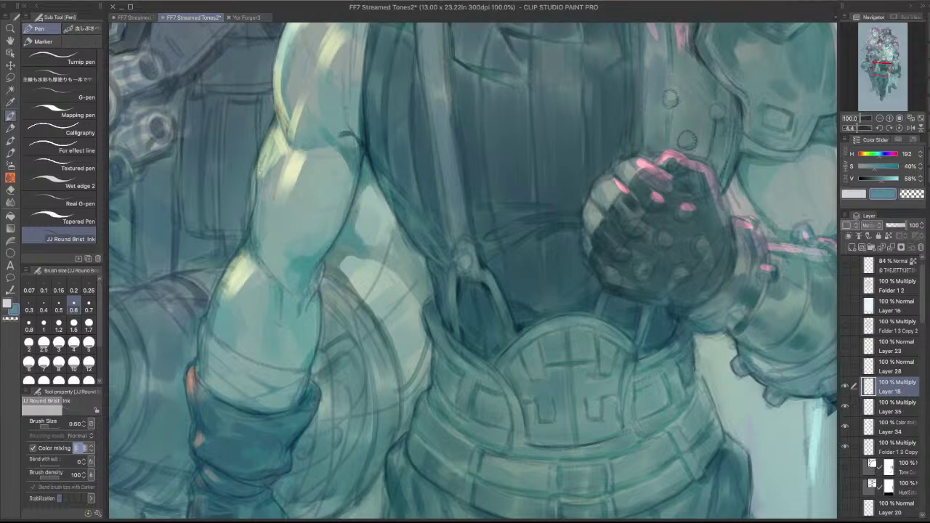
{"action": "key", "text": "Tab"}
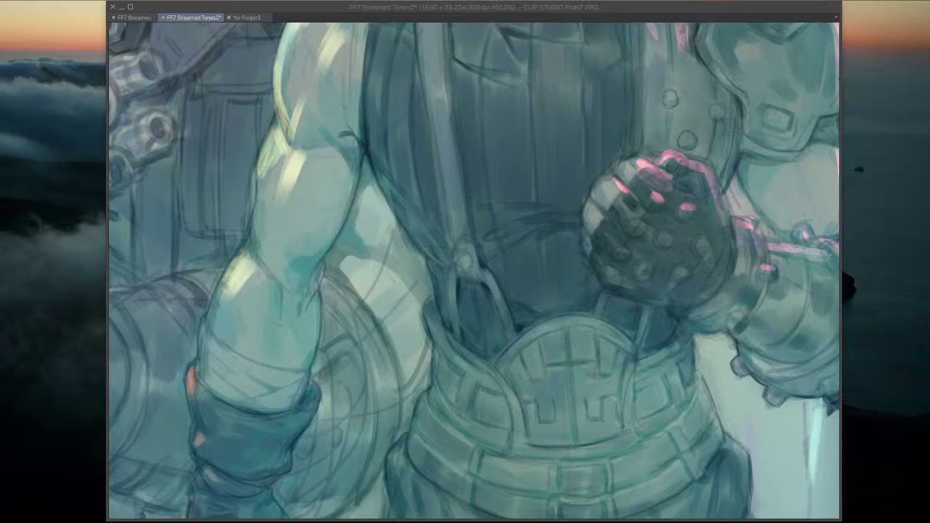
{"action": "key", "text": "Tab"}
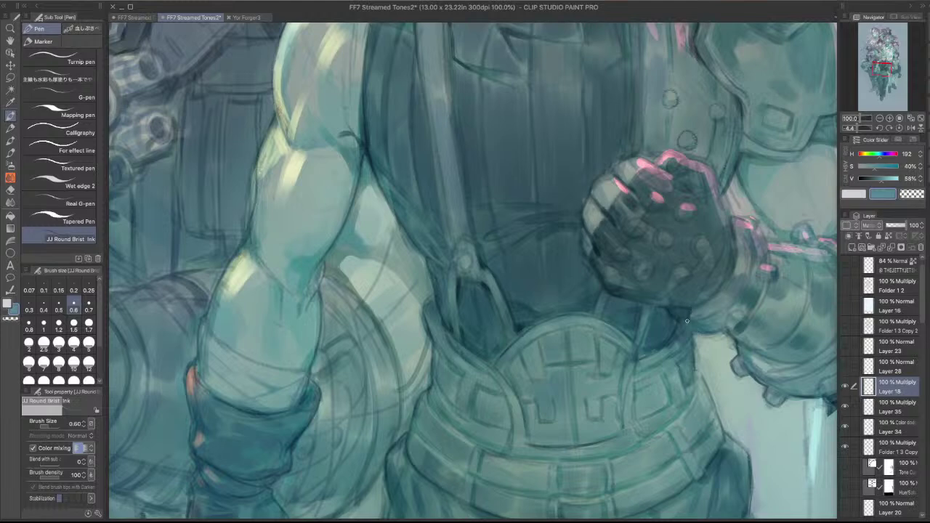
{"action": "left_click_drag", "start_coordinate": [635, 310], "coordinate": [685, 214]}
{"action": "mouse_move", "coordinate": [694, 296]}
{"action": "left_mouse_down"}
{"action": "mouse_move", "coordinate": [717, 376]}
{"action": "mouse_move", "coordinate": [641, 334]}
{"action": "left_mouse_up"}
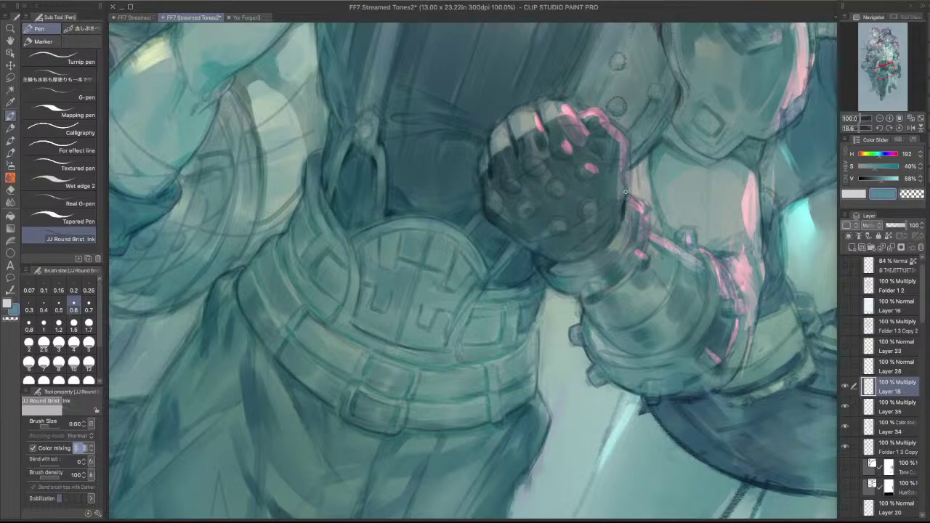
{"action": "left_click_drag", "start_coordinate": [623, 170], "coordinate": [628, 194]}
{"action": "scroll", "coordinate": [672, 181], "scroll_direction": "down", "scroll_amount": 2}
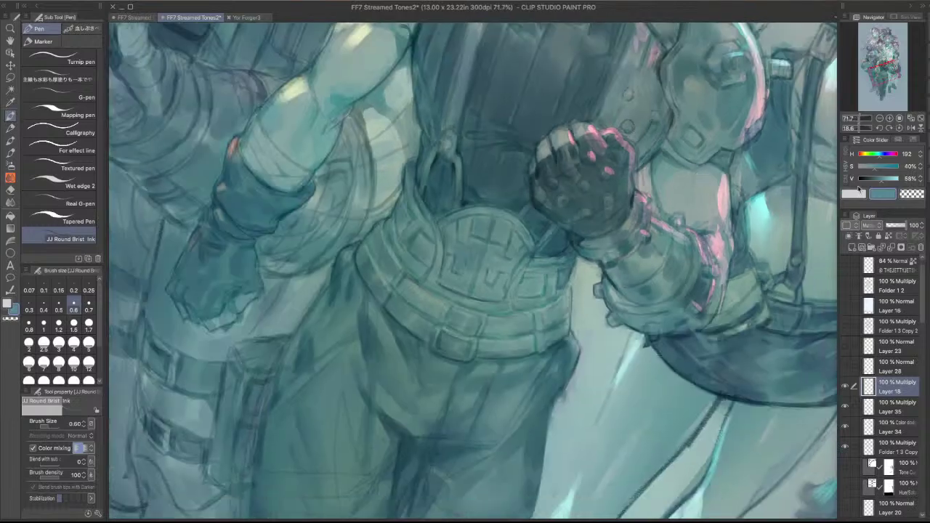
- Flip the canvas view horizontally and check Cloud's torso and lowered forearm in mirror image
{"action": "left_click", "coordinate": [911, 128]}
{"action": "left_click_drag", "start_coordinate": [512, 183], "coordinate": [565, 297]}
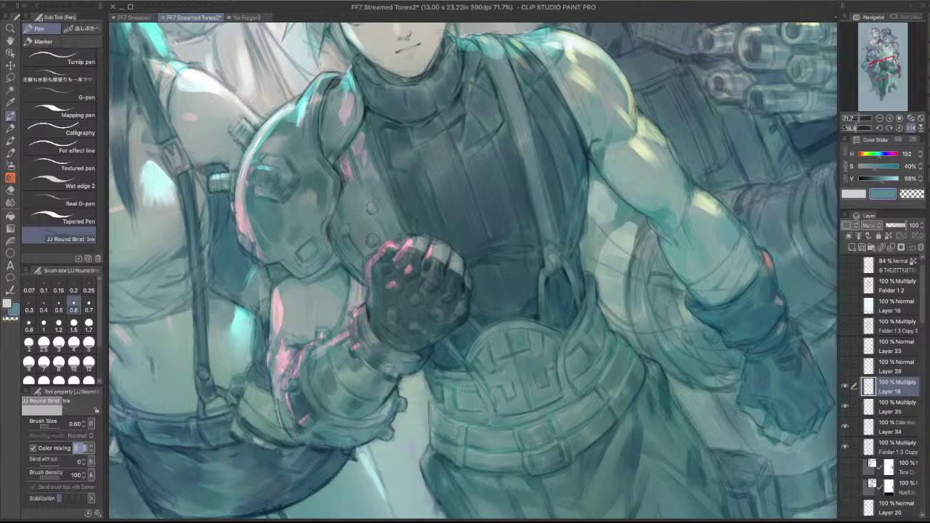
{"action": "key", "text": "Tab"}
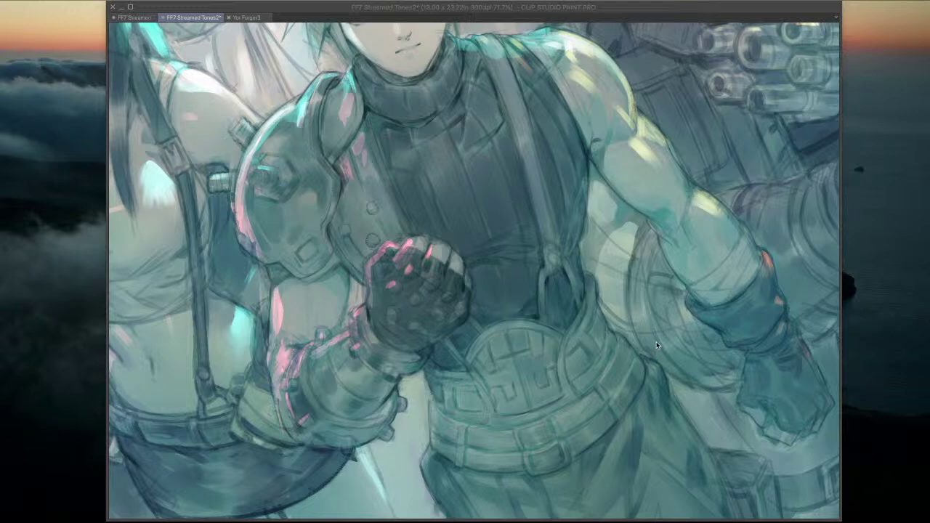
{"action": "key", "text": "Tab"}
{"action": "mouse_move", "coordinate": [680, 321]}
{"action": "left_mouse_down"}
{"action": "mouse_move", "coordinate": [704, 324]}
{"action": "mouse_move", "coordinate": [666, 323]}
{"action": "left_mouse_up"}
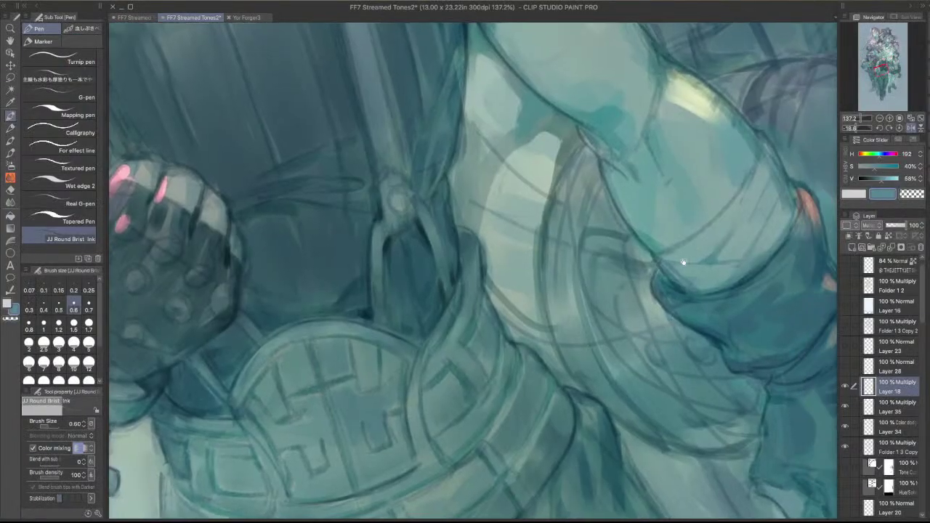
{"action": "left_click_drag", "start_coordinate": [724, 351], "coordinate": [634, 283]}
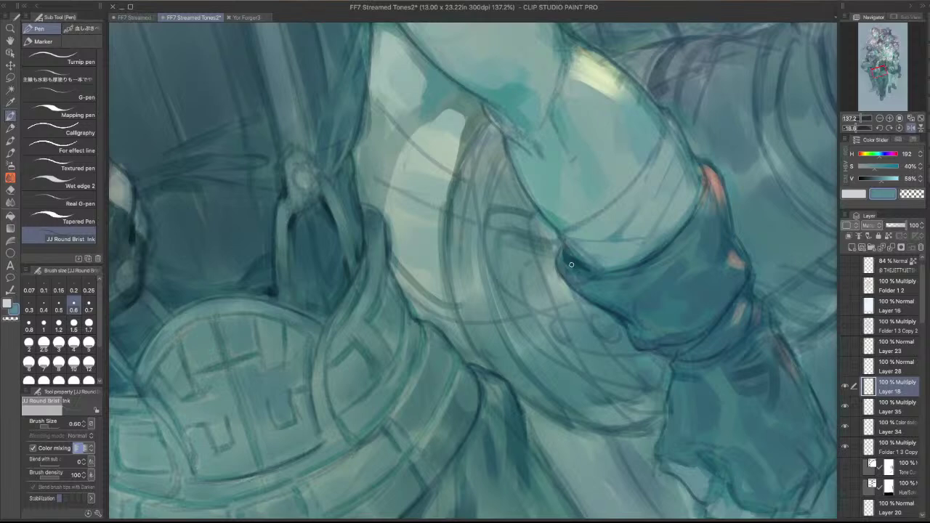
- Darken the outline and folds of the dark cuff on Cloud's lowered forearm
{"action": "mouse_move", "coordinate": [571, 265]}
{"action": "left_mouse_down"}
{"action": "mouse_move", "coordinate": [581, 275]}
{"action": "mouse_move", "coordinate": [568, 270]}
{"action": "left_mouse_up"}
{"action": "left_click_drag", "start_coordinate": [708, 176], "coordinate": [706, 186]}
{"action": "mouse_move", "coordinate": [667, 119]}
{"action": "left_mouse_down"}
{"action": "mouse_move", "coordinate": [662, 128]}
{"action": "mouse_move", "coordinate": [665, 111]}
{"action": "left_mouse_up"}
{"action": "mouse_move", "coordinate": [626, 322]}
{"action": "left_mouse_down"}
{"action": "mouse_move", "coordinate": [643, 350]}
{"action": "mouse_move", "coordinate": [644, 329]}
{"action": "mouse_move", "coordinate": [662, 324]}
{"action": "mouse_move", "coordinate": [613, 314]}
{"action": "mouse_move", "coordinate": [631, 345]}
{"action": "left_mouse_up"}
{"action": "mouse_move", "coordinate": [733, 232]}
{"action": "left_mouse_down"}
{"action": "mouse_move", "coordinate": [743, 255]}
{"action": "mouse_move", "coordinate": [726, 322]}
{"action": "mouse_move", "coordinate": [714, 326]}
{"action": "mouse_move", "coordinate": [725, 322]}
{"action": "left_mouse_up"}
{"action": "key", "text": "super+z"}
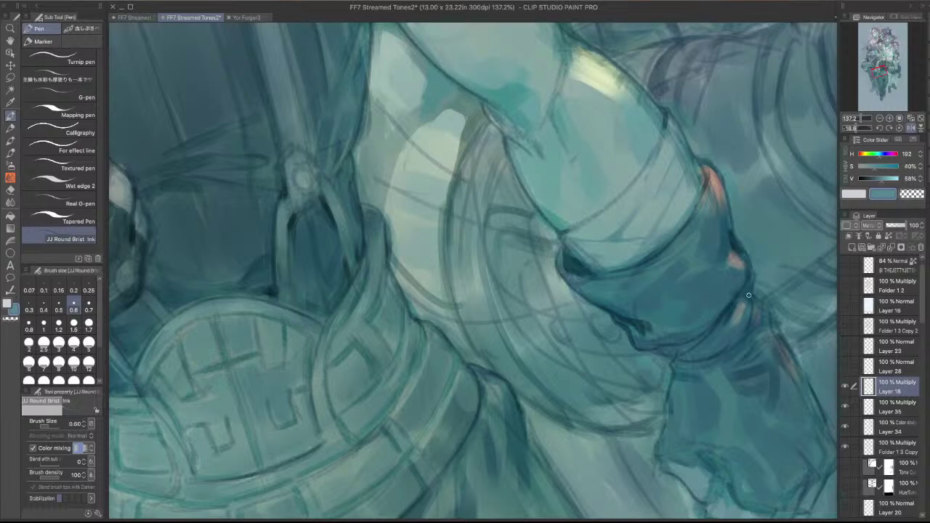
{"action": "left_click_drag", "start_coordinate": [746, 290], "coordinate": [754, 302]}
- Redraw the edge of Cloud's lowered gloved hand and the lines around its knuckles
{"action": "left_click_drag", "start_coordinate": [694, 322], "coordinate": [703, 234]}
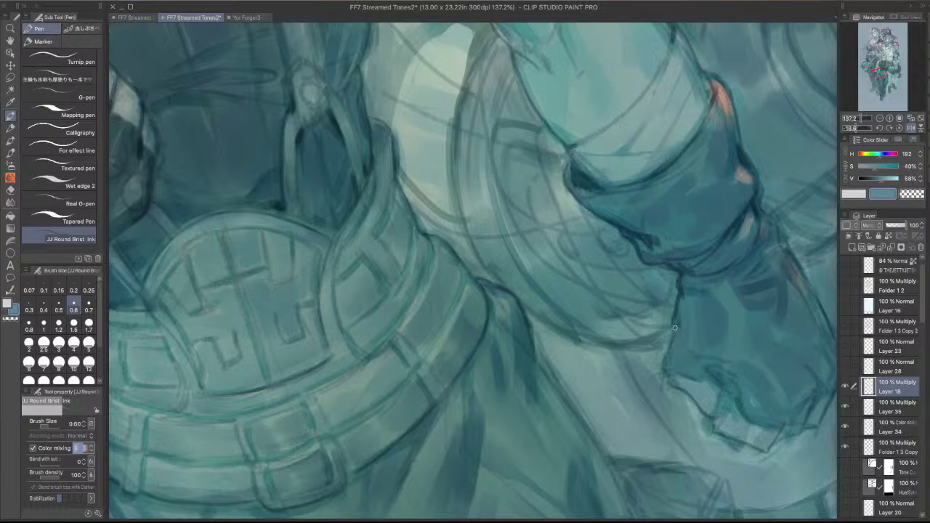
{"action": "mouse_move", "coordinate": [674, 328]}
{"action": "left_mouse_down"}
{"action": "mouse_move", "coordinate": [662, 379]}
{"action": "mouse_move", "coordinate": [665, 364]}
{"action": "mouse_move", "coordinate": [668, 377]}
{"action": "mouse_move", "coordinate": [685, 367]}
{"action": "mouse_move", "coordinate": [673, 374]}
{"action": "mouse_move", "coordinate": [731, 376]}
{"action": "mouse_move", "coordinate": [706, 379]}
{"action": "mouse_move", "coordinate": [718, 375]}
{"action": "mouse_move", "coordinate": [711, 362]}
{"action": "mouse_move", "coordinate": [737, 400]}
{"action": "mouse_move", "coordinate": [734, 384]}
{"action": "mouse_move", "coordinate": [716, 392]}
{"action": "mouse_move", "coordinate": [711, 365]}
{"action": "left_mouse_up"}
{"action": "left_click_drag", "start_coordinate": [737, 336], "coordinate": [634, 246]}
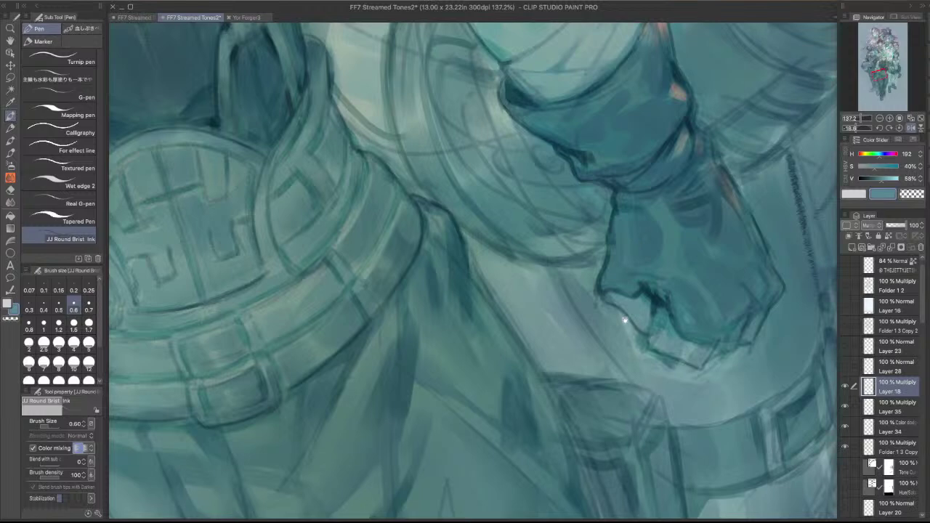
{"action": "left_click_drag", "start_coordinate": [625, 320], "coordinate": [593, 291]}
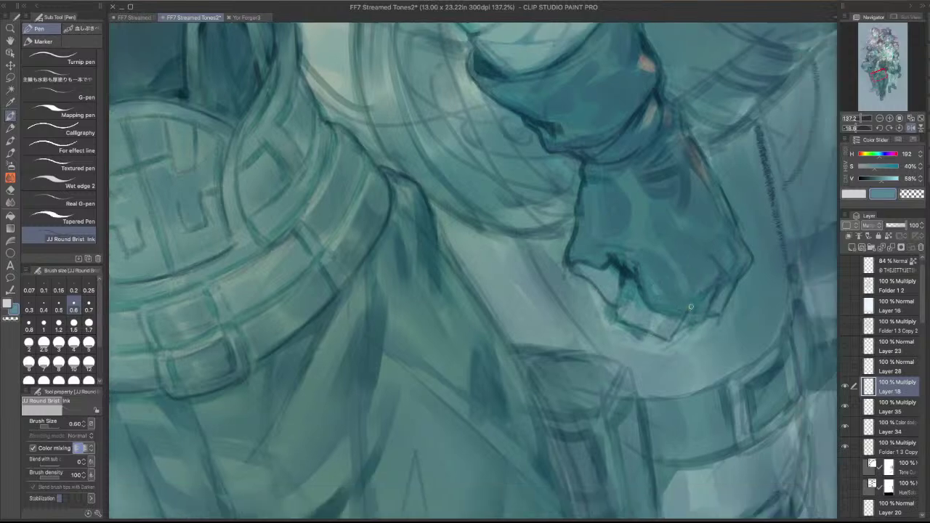
{"action": "mouse_move", "coordinate": [685, 312]}
{"action": "left_mouse_down"}
{"action": "mouse_move", "coordinate": [709, 257]}
{"action": "mouse_move", "coordinate": [699, 313]}
{"action": "mouse_move", "coordinate": [691, 309]}
{"action": "mouse_move", "coordinate": [712, 309]}
{"action": "mouse_move", "coordinate": [719, 285]}
{"action": "mouse_move", "coordinate": [730, 279]}
{"action": "mouse_move", "coordinate": [712, 307]}
{"action": "mouse_move", "coordinate": [747, 277]}
{"action": "mouse_move", "coordinate": [739, 288]}
{"action": "mouse_move", "coordinate": [754, 258]}
{"action": "left_mouse_up"}
{"action": "key", "text": "super+z"}
{"action": "left_click_drag", "start_coordinate": [689, 310], "coordinate": [710, 305]}
{"action": "key", "text": "super+z"}
- Strengthen the contour and creases at the wrist of Cloud's lowered glove
{"action": "left_click_drag", "start_coordinate": [744, 250], "coordinate": [699, 319]}
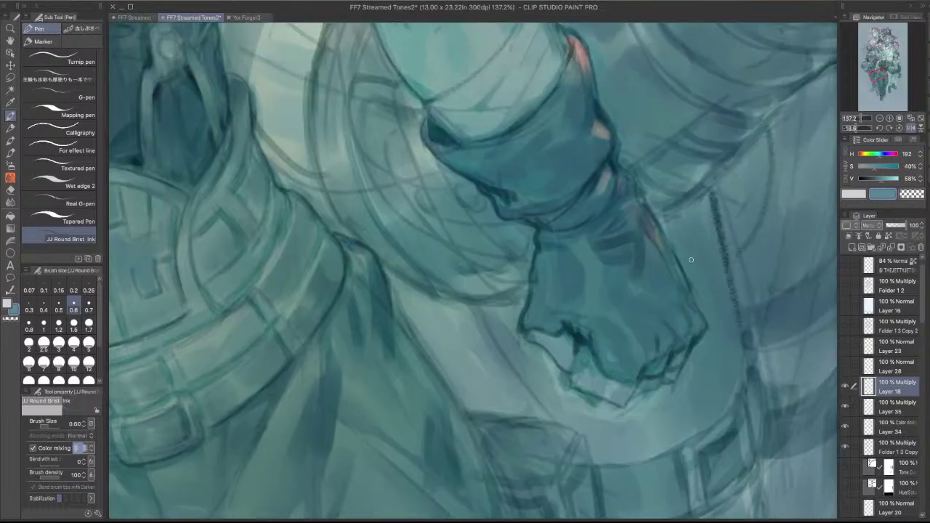
{"action": "left_click_drag", "start_coordinate": [640, 192], "coordinate": [665, 244]}
{"action": "mouse_move", "coordinate": [617, 167]}
{"action": "left_mouse_down"}
{"action": "mouse_move", "coordinate": [632, 182]}
{"action": "mouse_move", "coordinate": [613, 137]}
{"action": "left_mouse_up"}
{"action": "mouse_move", "coordinate": [619, 183]}
{"action": "left_mouse_down"}
{"action": "mouse_move", "coordinate": [615, 203]}
{"action": "mouse_move", "coordinate": [608, 198]}
{"action": "left_mouse_up"}
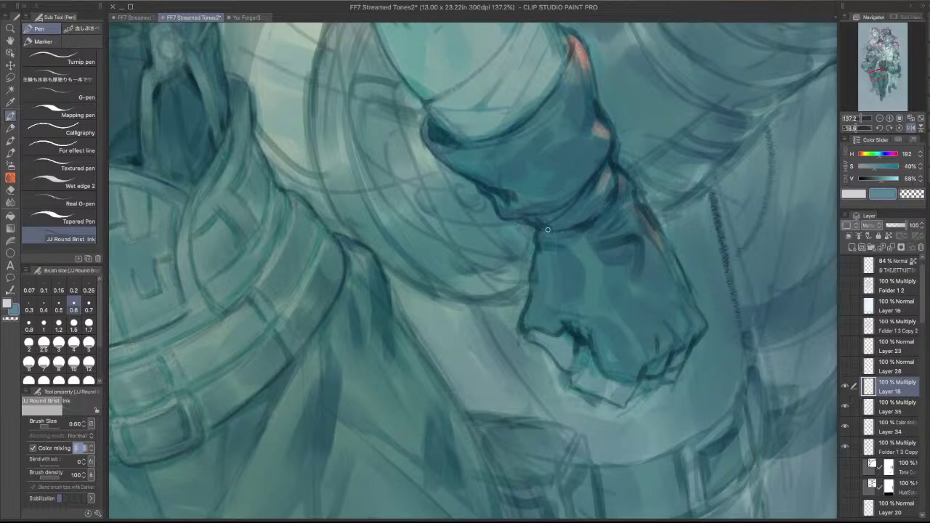
{"action": "left_click_drag", "start_coordinate": [634, 197], "coordinate": [643, 222]}
- Define the curled finger outlines below the knuckles of Cloud's lowered hand
{"action": "key", "text": "space"}
{"action": "left_click_drag", "start_coordinate": [643, 187], "coordinate": [656, 164]}
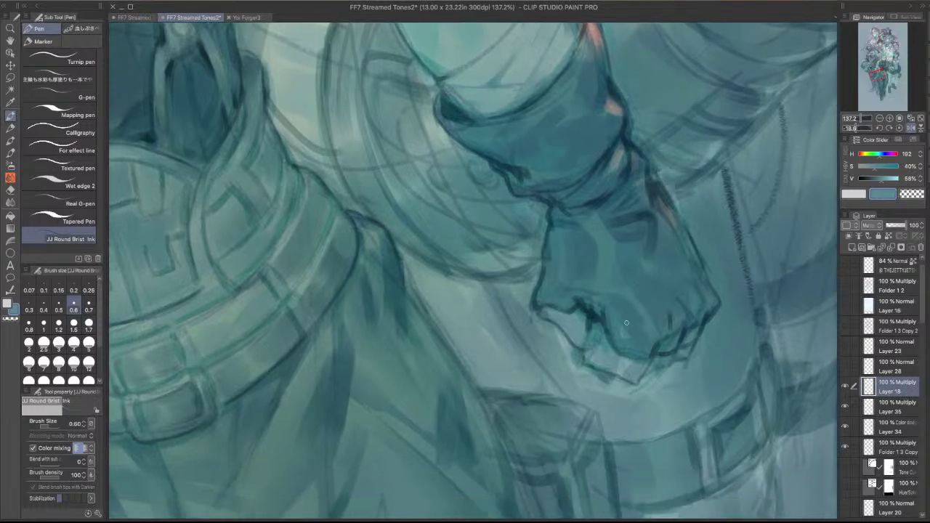
{"action": "mouse_move", "coordinate": [603, 330]}
{"action": "left_mouse_down"}
{"action": "mouse_move", "coordinate": [609, 358]}
{"action": "mouse_move", "coordinate": [581, 364]}
{"action": "mouse_move", "coordinate": [580, 349]}
{"action": "left_mouse_up"}
{"action": "left_click_drag", "start_coordinate": [580, 338], "coordinate": [570, 344]}
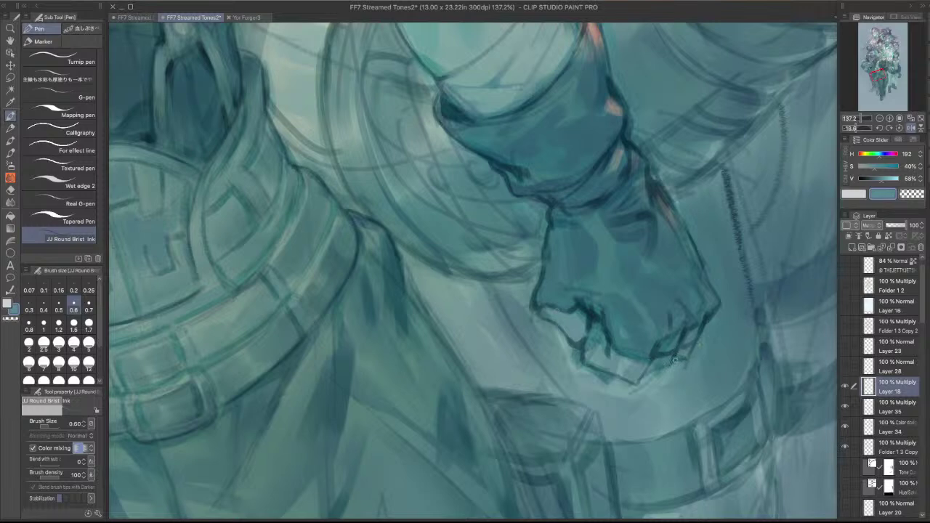
- Flip the canvas view back horizontally and touch up the contour lines around the elbow of Cloud's lowered arm
{"action": "scroll", "coordinate": [698, 262], "scroll_direction": "down", "scroll_amount": 2}
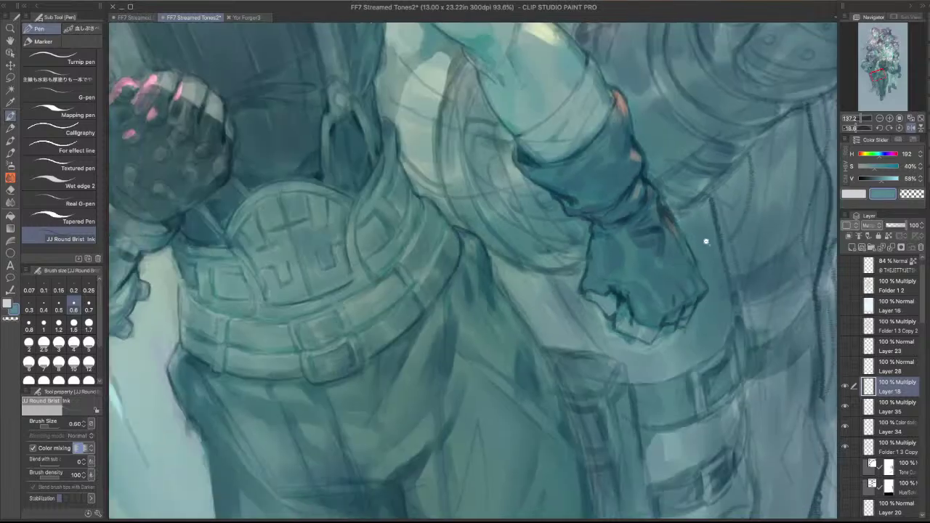
{"action": "left_click", "coordinate": [911, 128]}
{"action": "left_click_drag", "start_coordinate": [674, 243], "coordinate": [689, 322]}
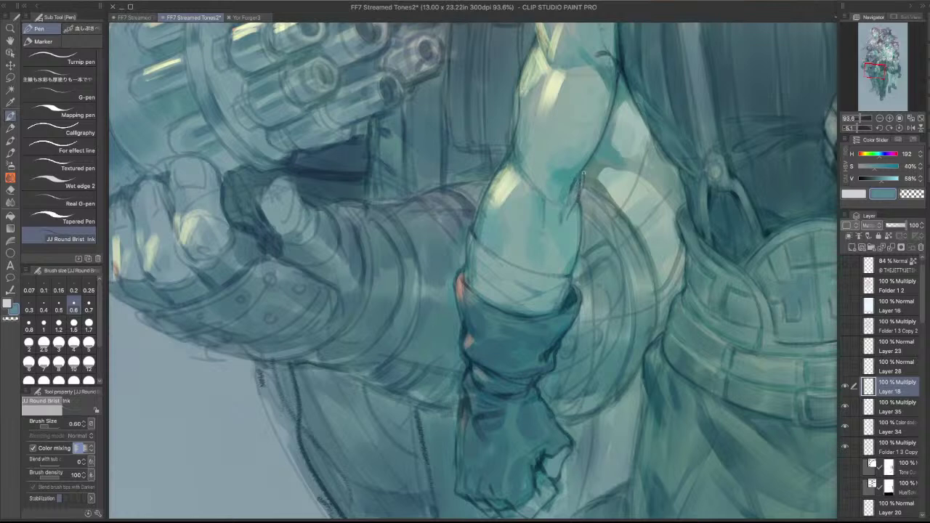
{"action": "mouse_move", "coordinate": [583, 173]}
{"action": "left_mouse_down"}
{"action": "mouse_move", "coordinate": [580, 192]}
{"action": "mouse_move", "coordinate": [542, 198]}
{"action": "mouse_move", "coordinate": [544, 206]}
{"action": "left_mouse_up"}
{"action": "left_click_drag", "start_coordinate": [514, 145], "coordinate": [516, 135]}
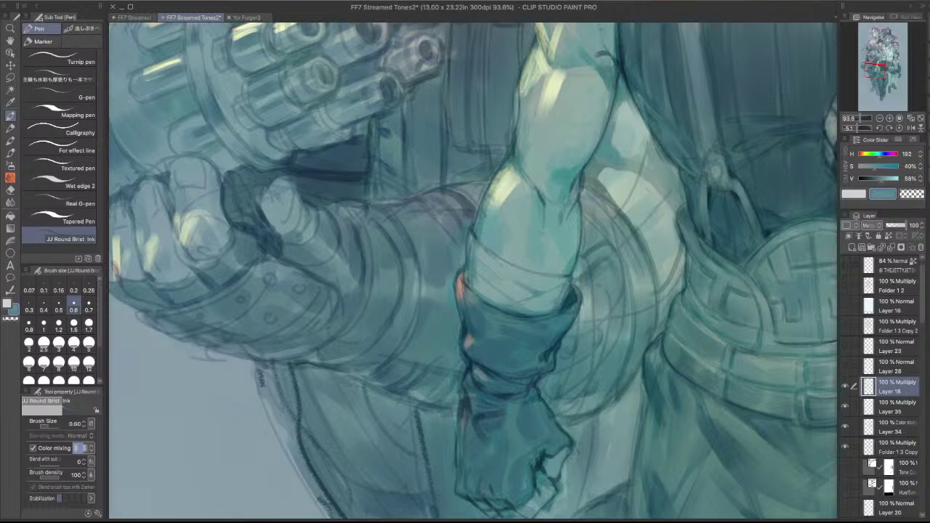
- Try to erase the stray edge beside the outer contour of Cloud's lowered forearm on Layer 19 Copy 2
{"action": "left_click", "coordinate": [517, 92], "text": "shift+super"}
{"action": "key", "text": "c"}
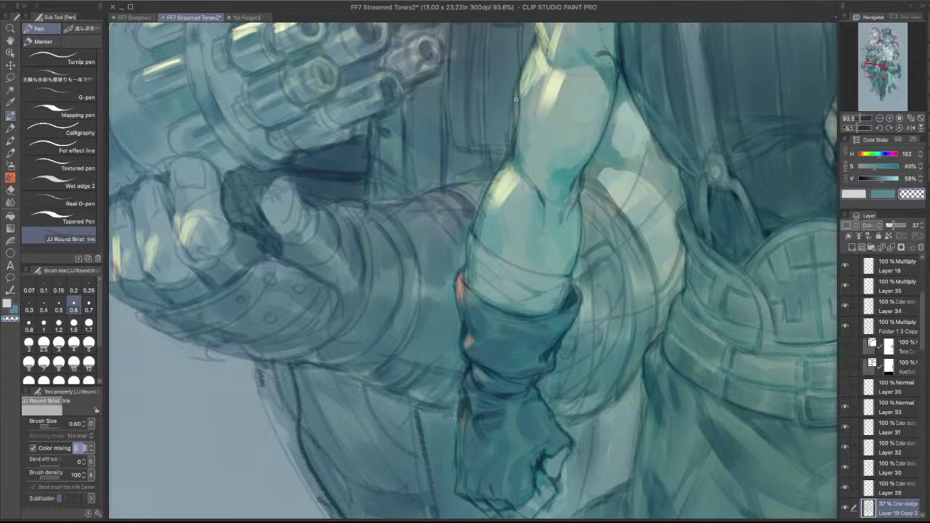
{"action": "key", "text": "alt+bracketleft"}
{"action": "mouse_move", "coordinate": [513, 121]}
{"action": "left_mouse_down"}
{"action": "mouse_move", "coordinate": [515, 75]}
{"action": "mouse_move", "coordinate": [515, 102]}
{"action": "left_mouse_up"}
{"action": "key", "text": "super+z"}
- Try to erase along the outer forearm contour of Cloud's lowered arm on the Folder 1 3 Copy layer
{"action": "left_click", "coordinate": [515, 89], "text": "ctrl+shift"}
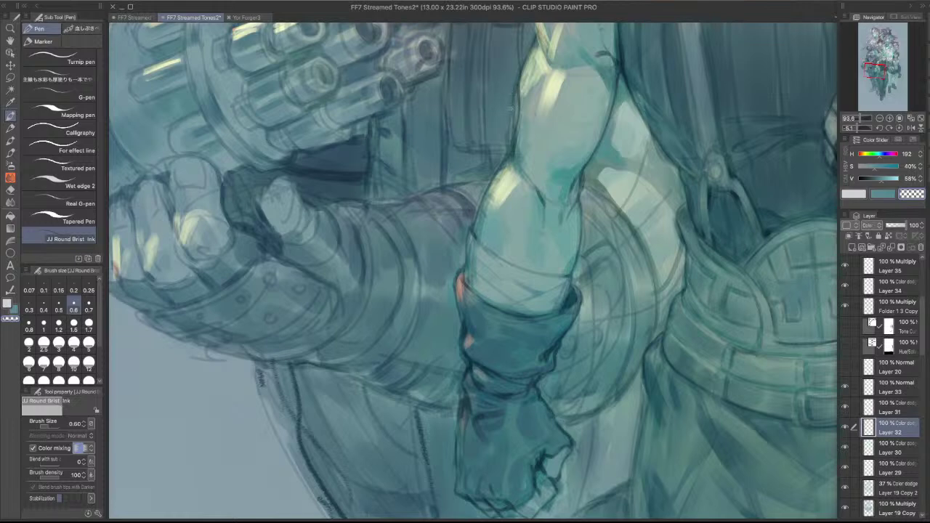
{"action": "scroll", "coordinate": [514, 80], "scroll_direction": "up", "scroll_amount": 1}
{"action": "left_click", "coordinate": [513, 78], "text": "ctrl+shift"}
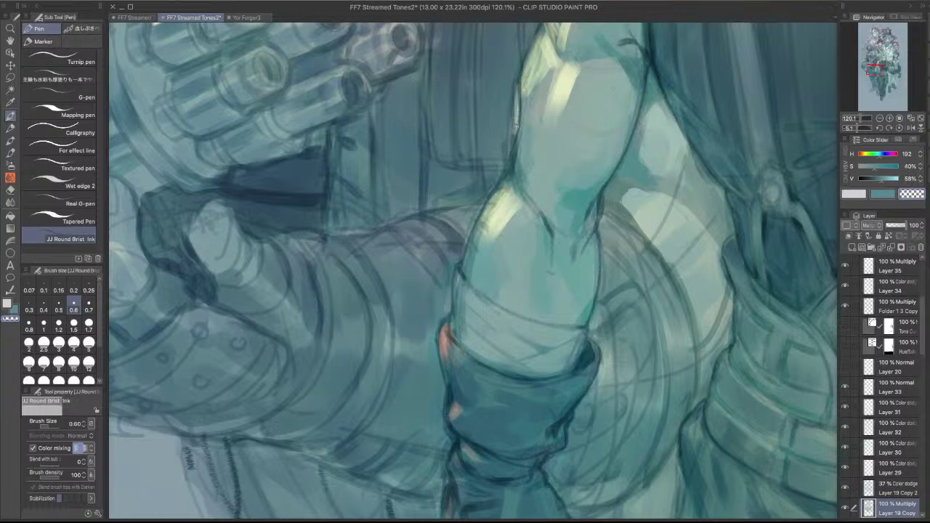
{"action": "left_click", "coordinate": [530, 74], "text": "shift+super"}
{"action": "key", "text": "c"}
{"action": "left_click_drag", "start_coordinate": [521, 88], "coordinate": [517, 143]}
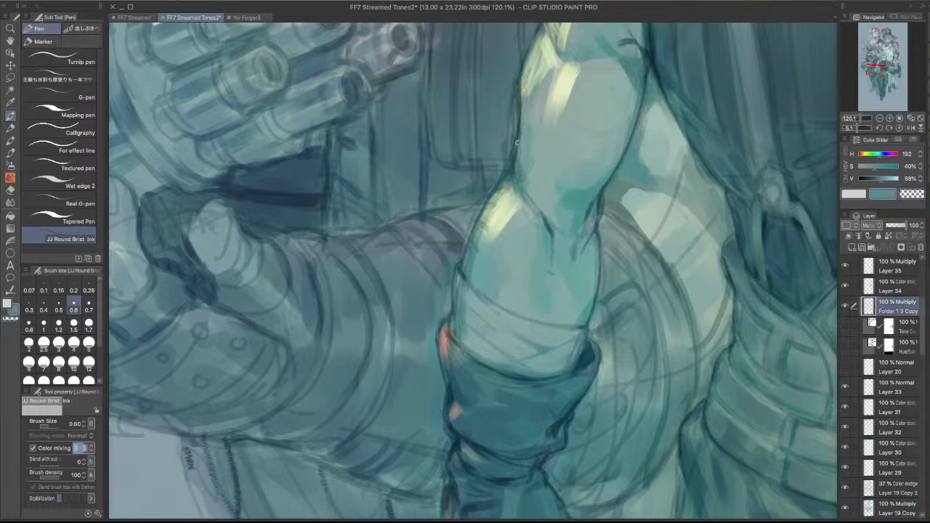
{"action": "key", "text": "super+z"}
- Hide the 37% colour-dodge Layer 19 Copy 2 and sample the blue beside Cloud's forearm on Layer 19 Copy
{"action": "left_click", "coordinate": [507, 75], "text": "ctrl+shift"}
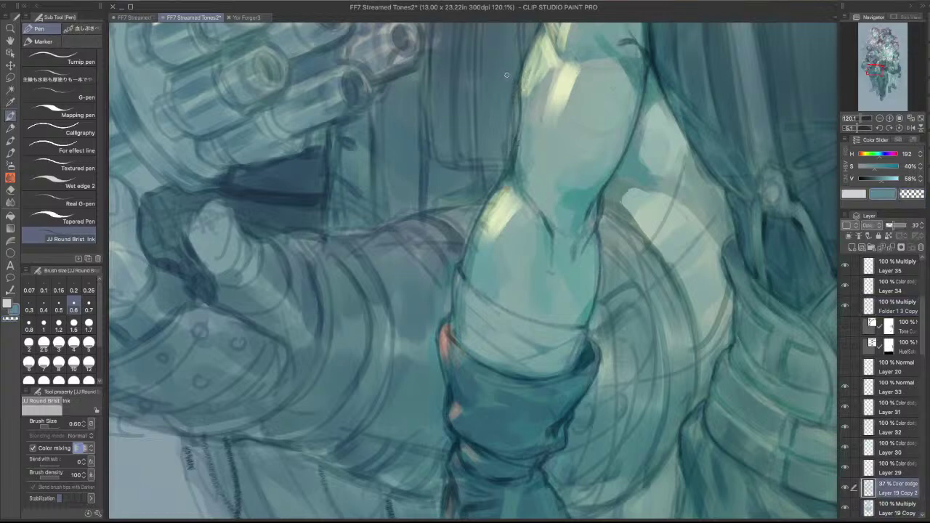
{"action": "left_click", "coordinate": [845, 489]}
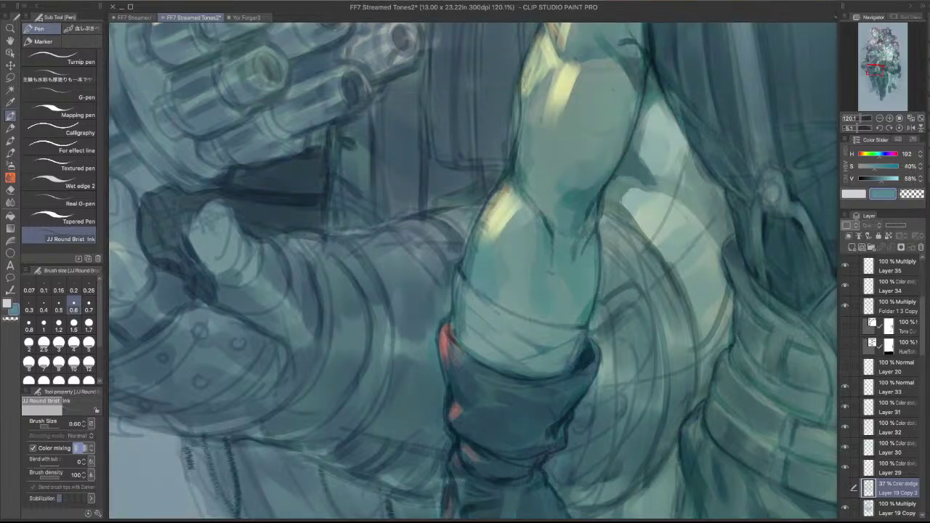
{"action": "left_click", "coordinate": [505, 74], "text": "shift+super"}
{"action": "left_click", "coordinate": [507, 83], "text": "alt"}
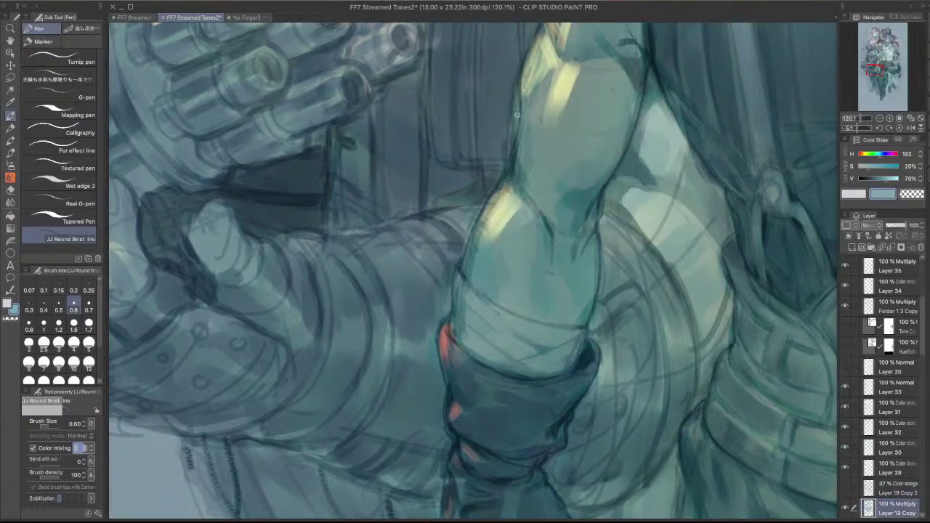
- Check Layer 32 by toggling its visibility, and hide the multiply layer Layer 19 Copy
{"action": "left_click", "coordinate": [535, 72], "text": "ctrl+shift"}
{"action": "key", "text": "c"}
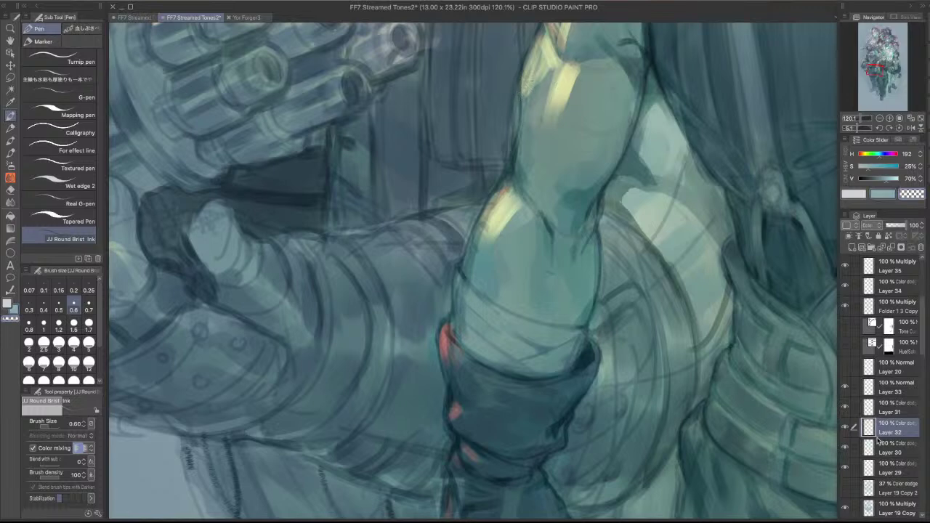
{"action": "left_click", "coordinate": [847, 430]}
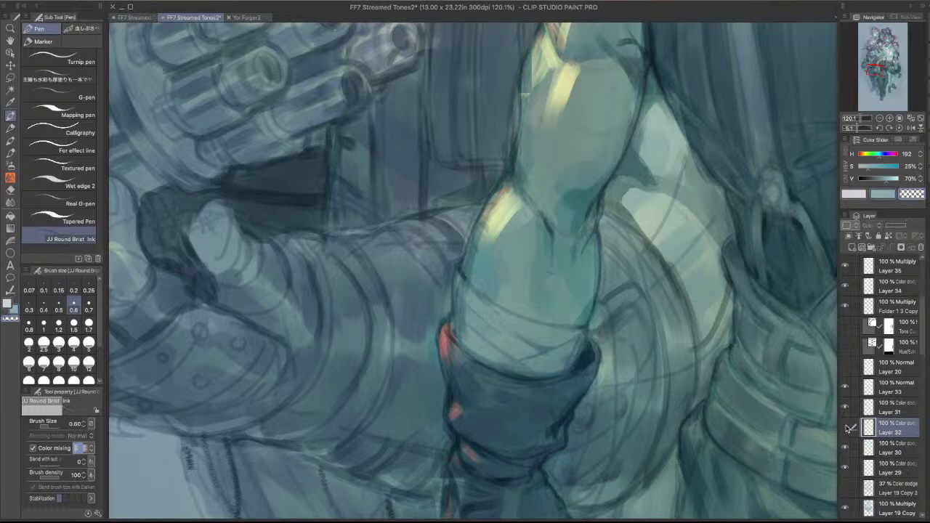
{"action": "left_click", "coordinate": [847, 430]}
{"action": "key", "text": "c"}
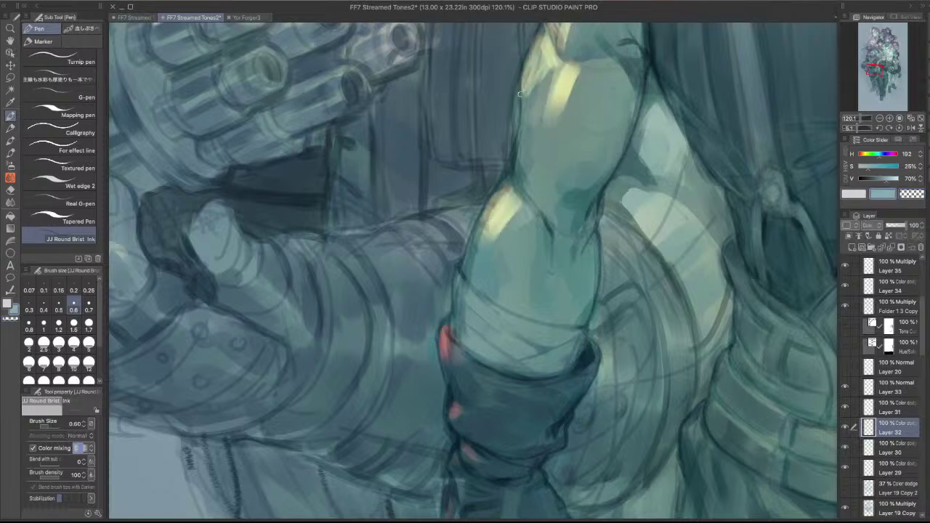
{"action": "left_click", "coordinate": [856, 507]}
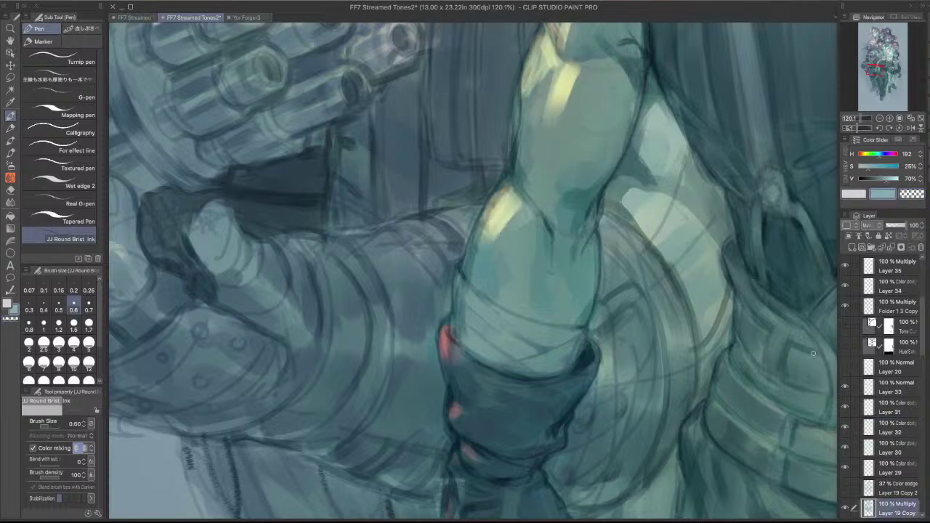
{"action": "left_click", "coordinate": [845, 507]}
{"action": "left_click", "coordinate": [845, 507]}
{"action": "left_click", "coordinate": [846, 506]}
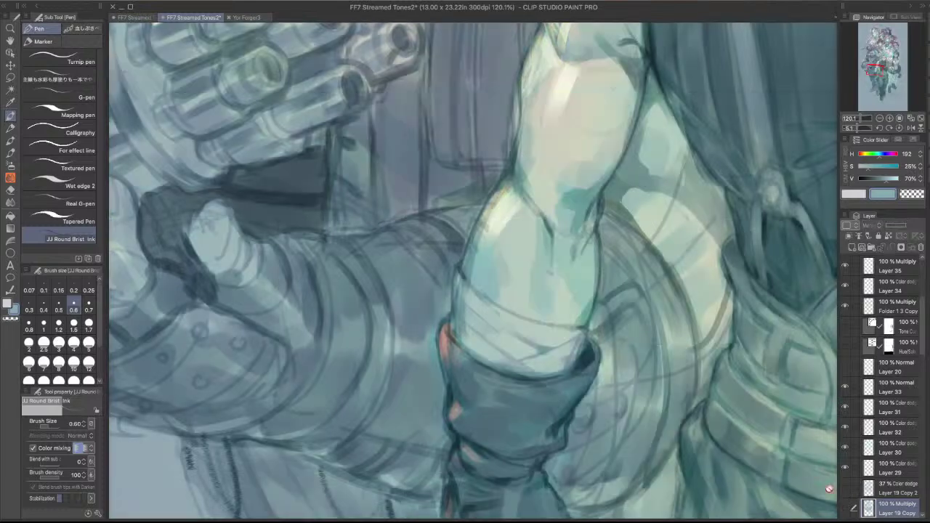
- Paint sampled pale blue along the outer edge of Cloud's forearm on Layer 27
{"action": "left_click", "coordinate": [570, 115], "text": "shift+super"}
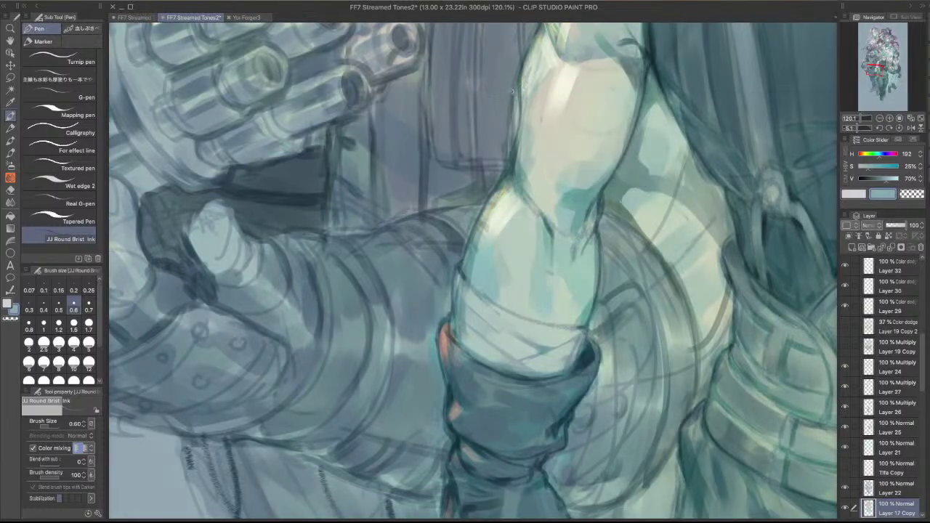
{"action": "left_click", "coordinate": [505, 75], "text": "shift+super"}
{"action": "left_click", "coordinate": [495, 73], "text": "alt"}
{"action": "left_click_drag", "start_coordinate": [515, 99], "coordinate": [508, 159]}
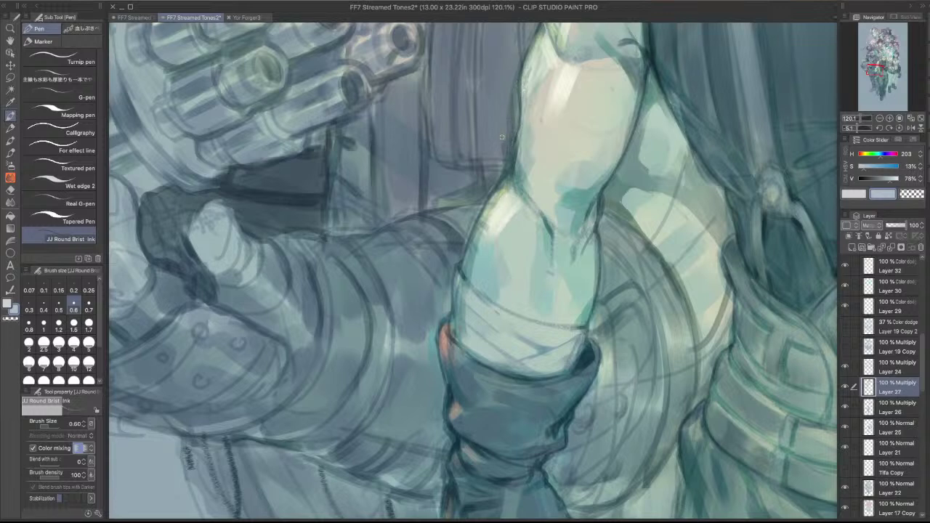
- Check Layer 18, Folder 1 3 Copy and Layer 27 for the stray tone beside Cloud's forearm, with transparent colour ready
{"action": "left_click", "coordinate": [512, 89], "text": "shift+super"}
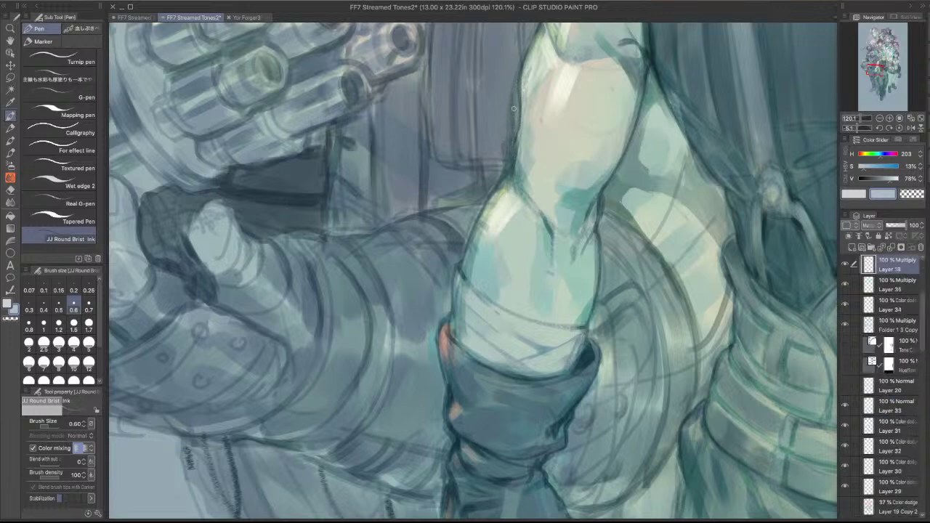
{"action": "key", "text": "c"}
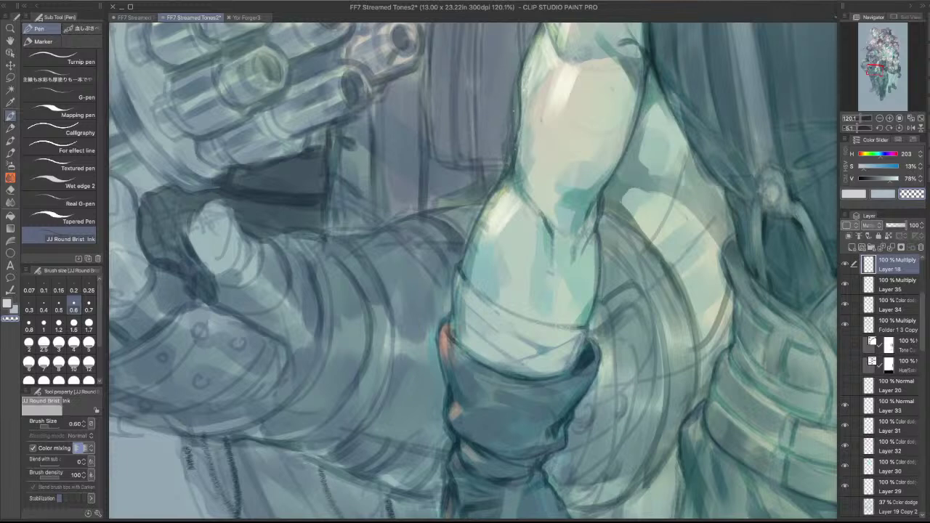
{"action": "left_click", "coordinate": [513, 111], "text": "ctrl+shift"}
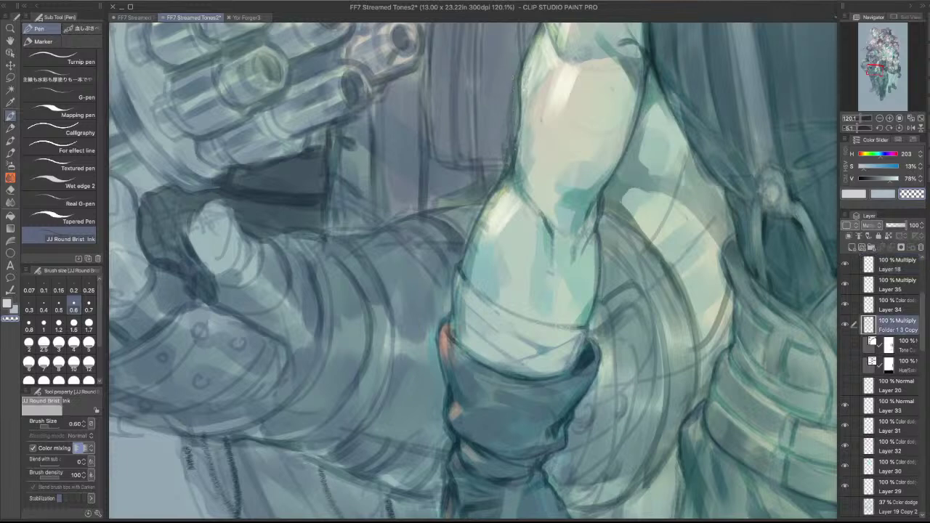
{"action": "left_click", "coordinate": [517, 113], "text": "ctrl+shift"}
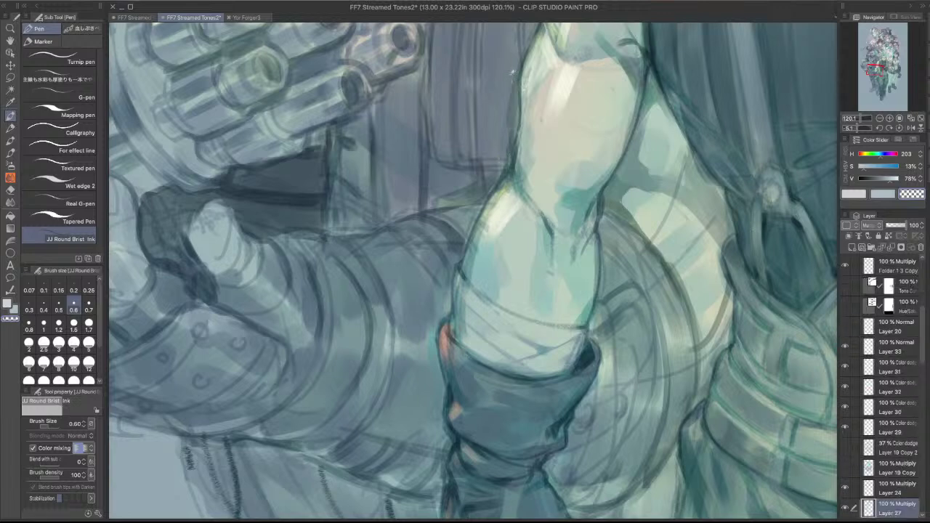
{"action": "key", "text": "c"}
{"action": "key", "text": "c"}
- Hide Layer 27, clean up the outer edge of Cloud's forearm on Layer 22, and sample the grey-blue beside it
{"action": "left_click", "coordinate": [845, 508]}
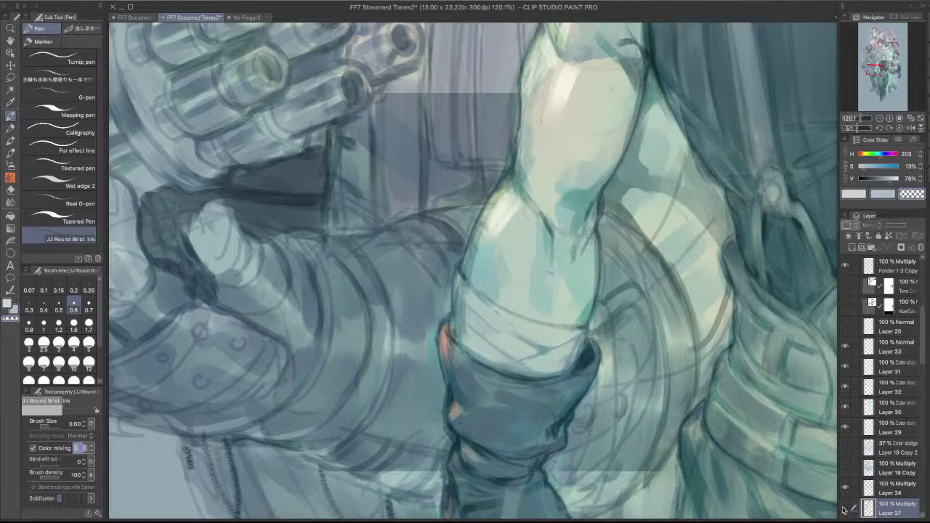
{"action": "left_click", "coordinate": [890, 488]}
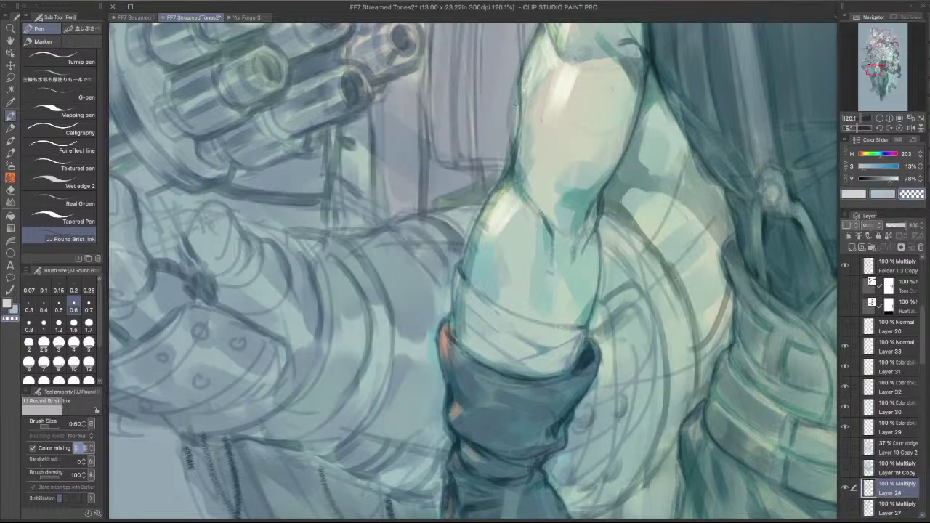
{"action": "key", "text": "c"}
{"action": "key", "text": "c"}
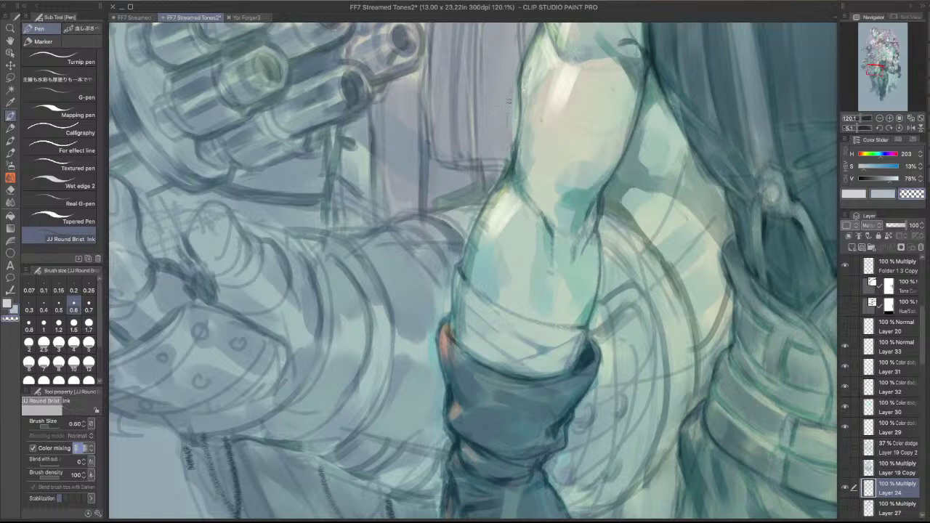
{"action": "left_click", "coordinate": [512, 117], "text": "shift+super"}
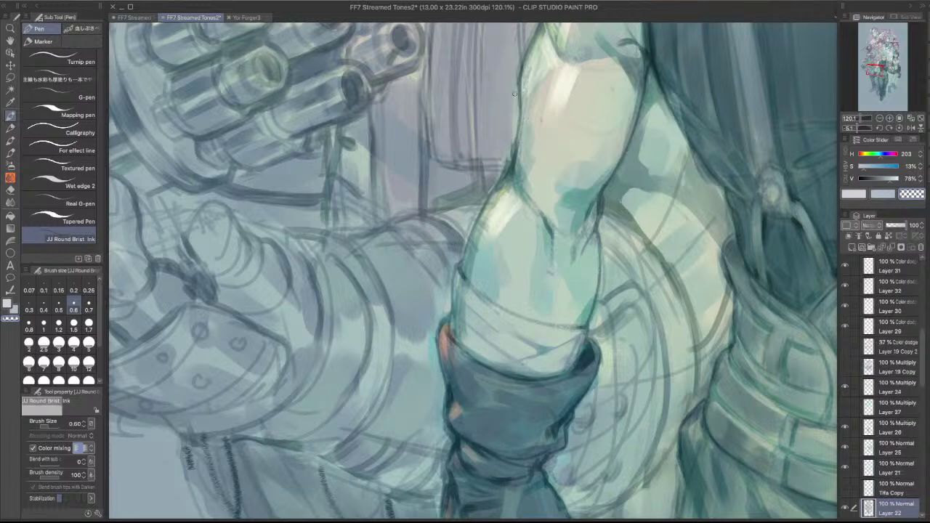
{"action": "left_click_drag", "start_coordinate": [515, 85], "coordinate": [515, 118]}
{"action": "left_click", "coordinate": [515, 97], "text": "alt"}
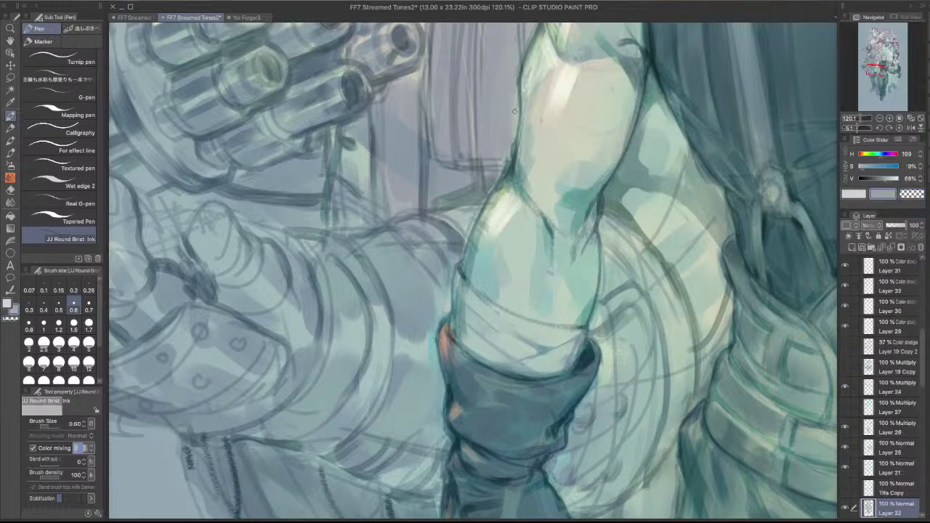
{"action": "key", "text": "c"}
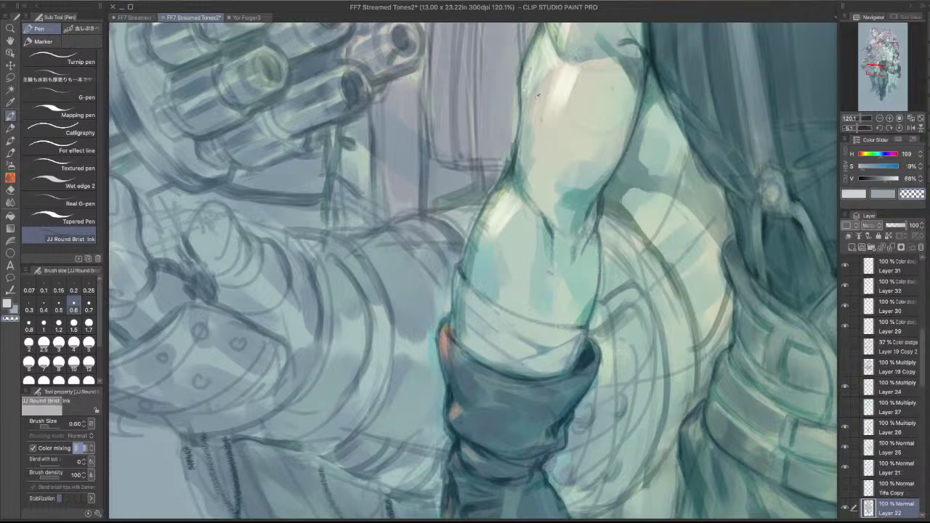
{"action": "key", "text": "c"}
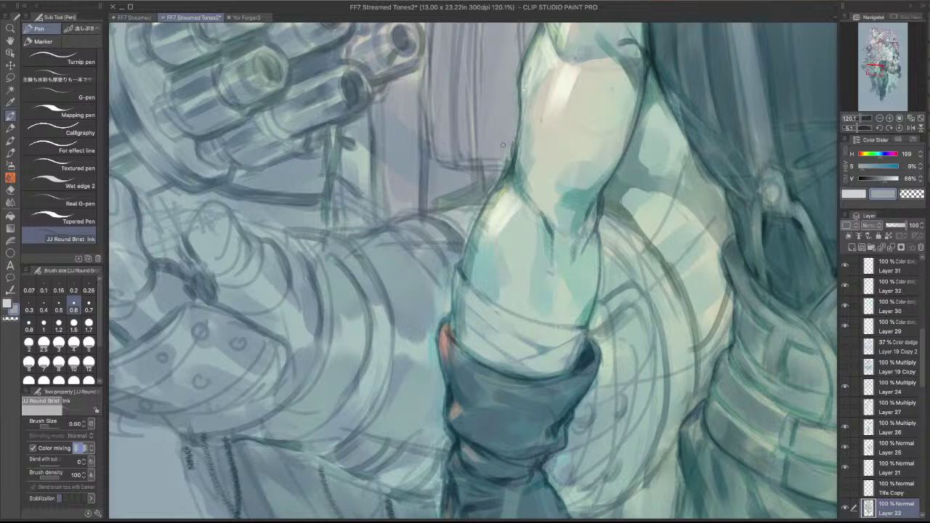
- Show Tifa Copy, Layer 27, Layer 19 Copy 2 and Layer 19 Copy again
{"action": "scroll", "coordinate": [538, 93], "scroll_direction": "down", "scroll_amount": 2}
{"action": "left_click", "coordinate": [845, 486]}
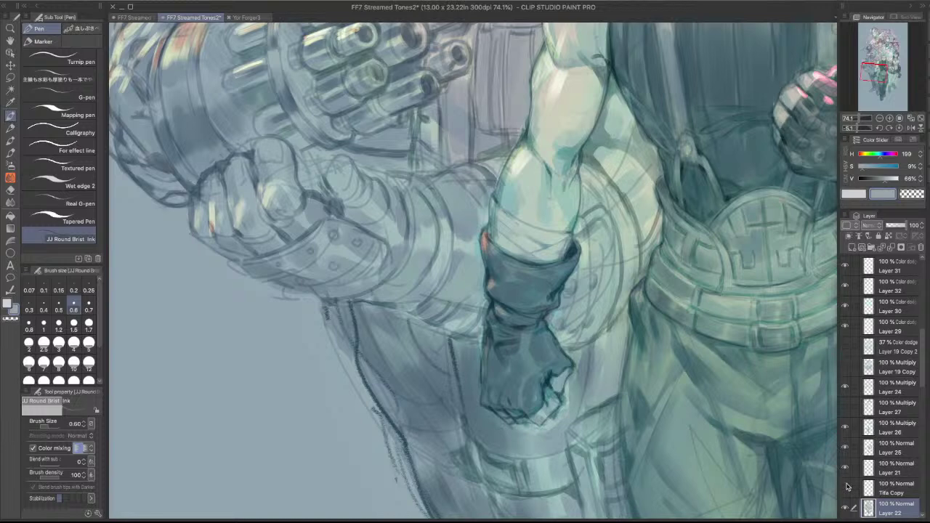
{"action": "left_click", "coordinate": [845, 406]}
{"action": "left_click", "coordinate": [845, 346]}
{"action": "left_click", "coordinate": [845, 366]}
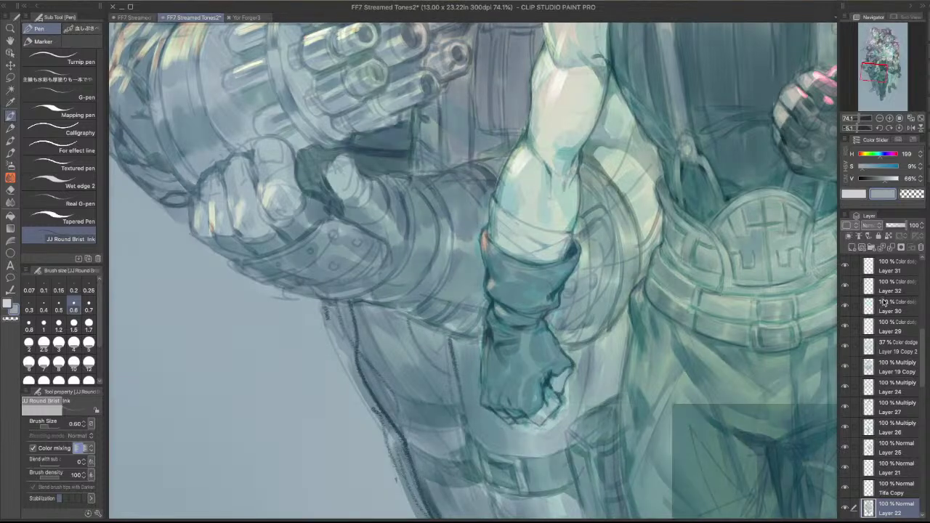
- Try to soften the dark crease at Cloud's inner elbow on Layer 18 with the JJ Round Brist brush
{"action": "scroll", "coordinate": [693, 291], "scroll_direction": "down", "scroll_amount": 2}
{"action": "left_click_drag", "start_coordinate": [690, 318], "coordinate": [672, 388]}
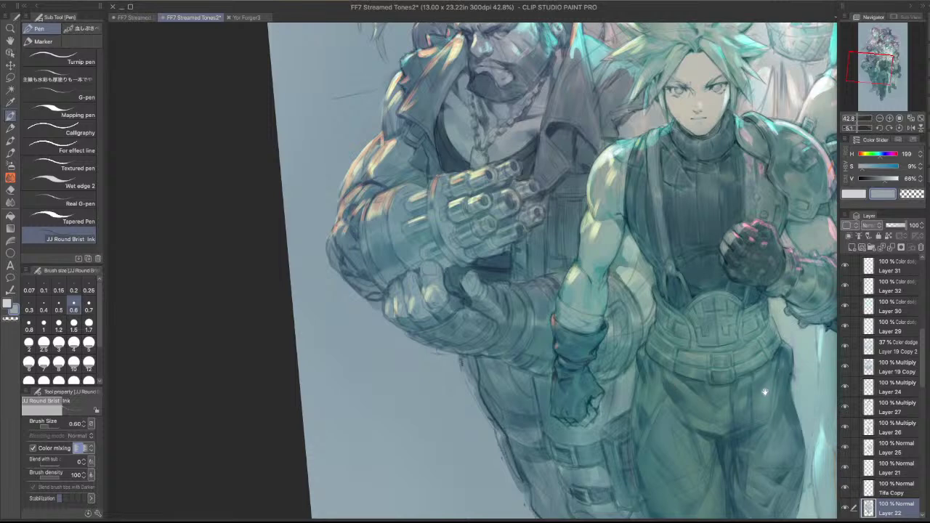
{"action": "left_click_drag", "start_coordinate": [758, 378], "coordinate": [720, 368]}
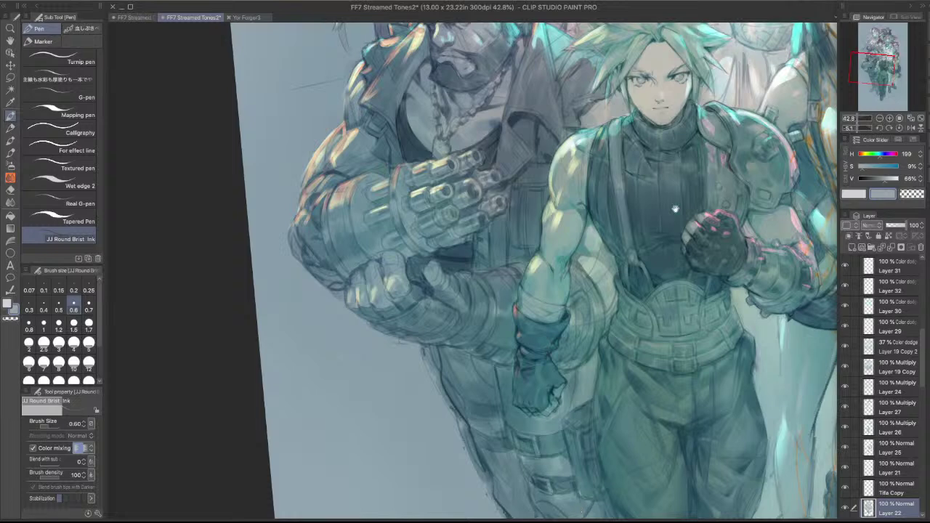
{"action": "scroll", "coordinate": [561, 270], "scroll_direction": "up", "scroll_amount": 4}
{"action": "scroll", "coordinate": [562, 270], "scroll_direction": "up", "scroll_amount": 1}
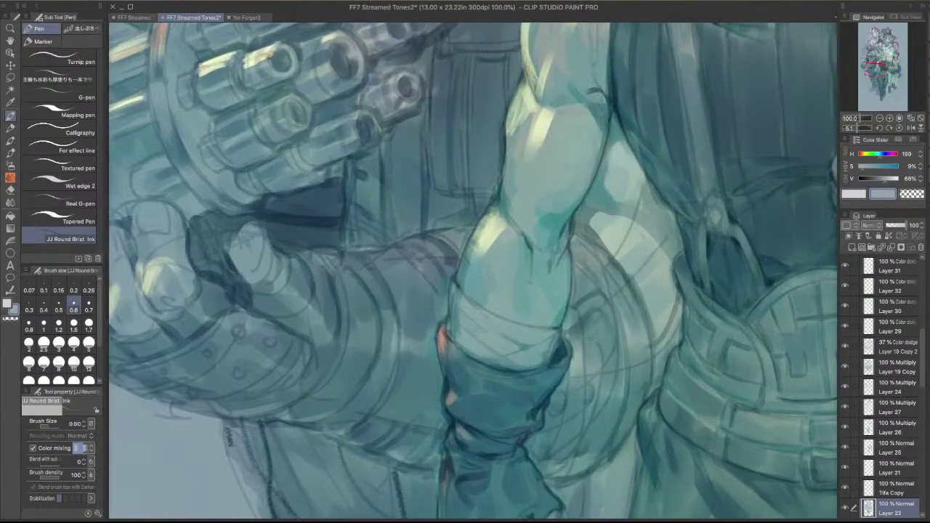
{"action": "left_click", "coordinate": [621, 98], "text": "shift+super"}
{"action": "key", "text": "b"}
{"action": "mouse_move", "coordinate": [588, 90]}
{"action": "left_mouse_down"}
{"action": "mouse_move", "coordinate": [600, 86]}
{"action": "mouse_move", "coordinate": [602, 107]}
{"action": "left_mouse_up"}
{"action": "key", "text": "super+z"}
{"action": "key", "text": "super+z"}
- Touch up Cloud's inner elbow contour on Layer 18 with sampled teal and Dense watercolor, comparing the layer hidden and shown
{"action": "left_click", "coordinate": [618, 96], "text": "alt"}
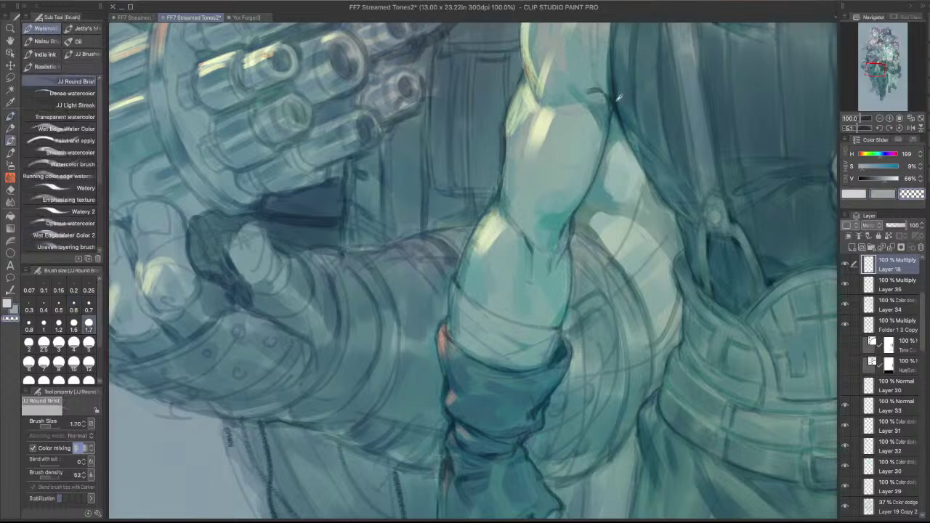
{"action": "key", "text": "."}
{"action": "left_click_drag", "start_coordinate": [607, 96], "coordinate": [606, 116]}
{"action": "left_click", "coordinate": [845, 264]}
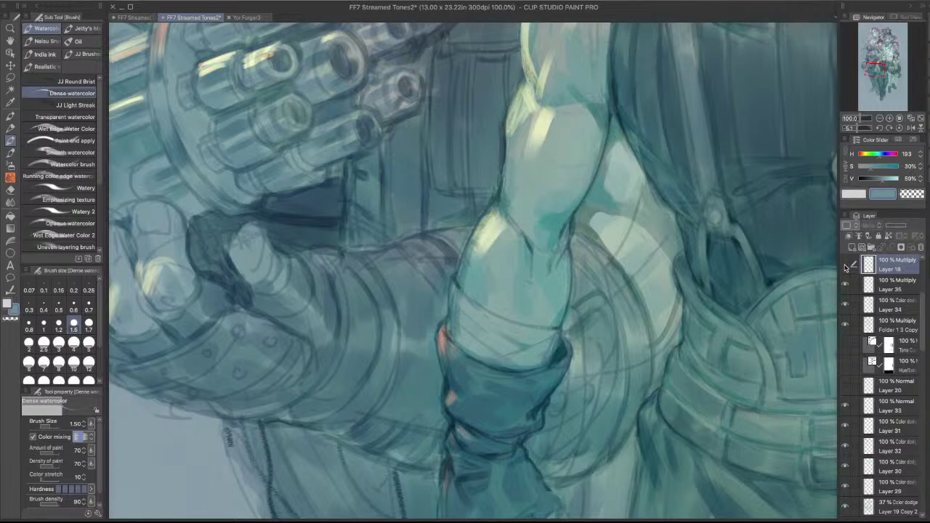
{"action": "left_click", "coordinate": [845, 263]}
{"action": "key", "text": "period"}
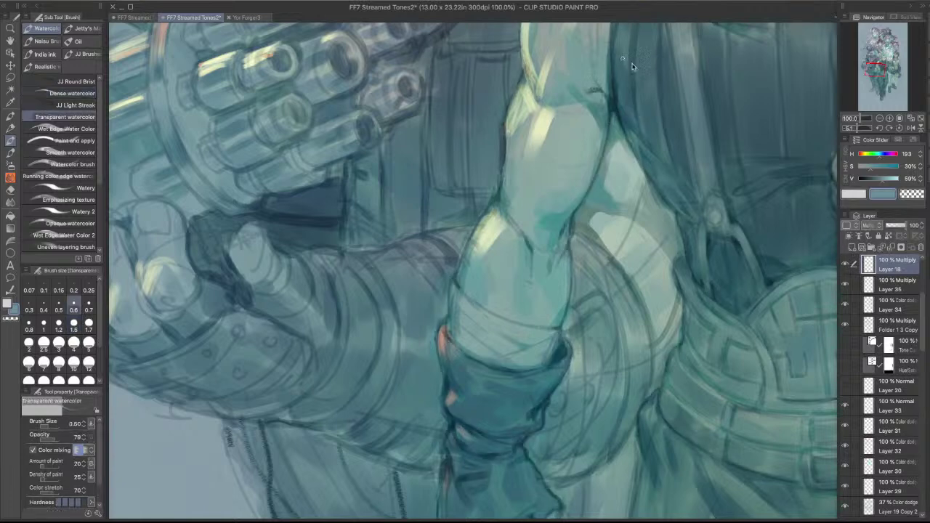
{"action": "key", "text": "bracketright"}
{"action": "left_click", "coordinate": [845, 264]}
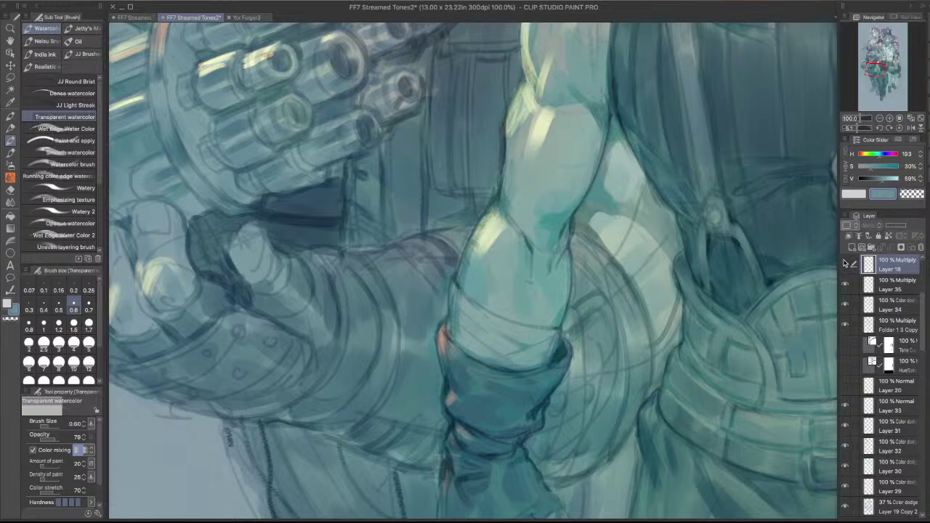
{"action": "left_click", "coordinate": [846, 264]}
- Sample the grey-blue beside Cloud's suspender buckle and ink the buckle and strap edges on Layer 18 with JJ Round Brist Ink
{"action": "left_click", "coordinate": [733, 231], "text": "alt"}
{"action": "key", "text": "p"}
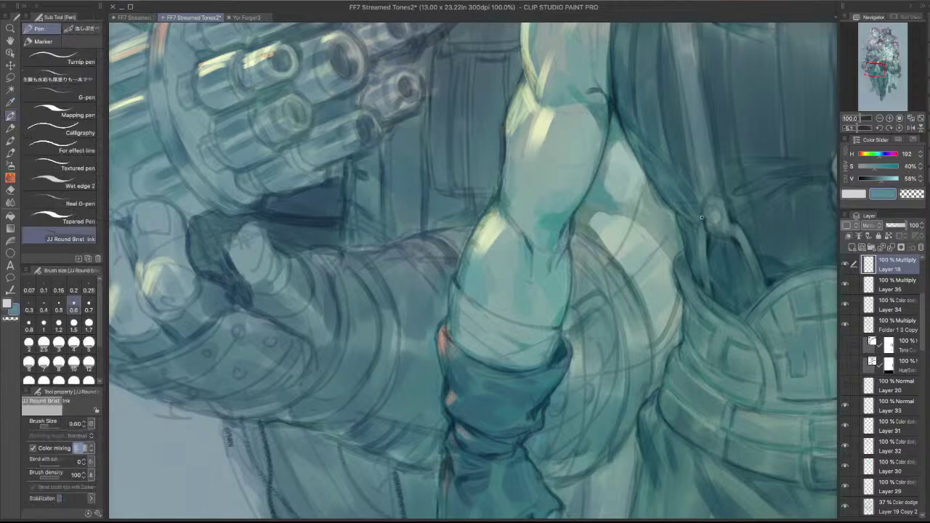
{"action": "mouse_move", "coordinate": [700, 230]}
{"action": "left_mouse_down"}
{"action": "mouse_move", "coordinate": [707, 298]}
{"action": "mouse_move", "coordinate": [701, 240]}
{"action": "mouse_move", "coordinate": [699, 266]}
{"action": "left_mouse_up"}
{"action": "left_click_drag", "start_coordinate": [729, 195], "coordinate": [735, 218]}
{"action": "left_click_drag", "start_coordinate": [729, 192], "coordinate": [722, 174]}
{"action": "mouse_move", "coordinate": [705, 205]}
{"action": "left_mouse_down"}
{"action": "mouse_move", "coordinate": [700, 185]}
{"action": "mouse_move", "coordinate": [708, 194]}
{"action": "mouse_move", "coordinate": [686, 230]}
{"action": "mouse_move", "coordinate": [666, 235]}
{"action": "left_mouse_up"}
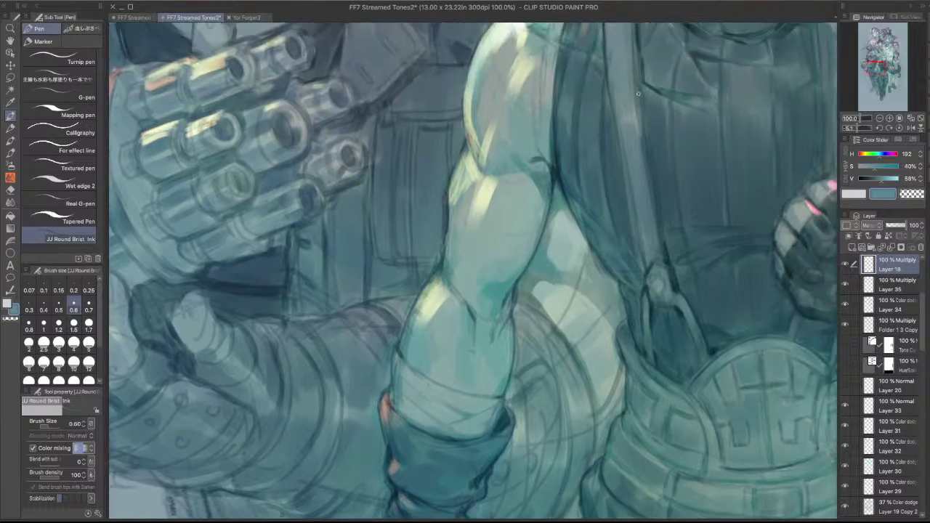
- Ink the upper edge of Cloud's suspender strap, then try a crease stroke at his armpit and undo it
{"action": "left_click_drag", "start_coordinate": [639, 94], "coordinate": [642, 135]}
{"action": "left_click_drag", "start_coordinate": [544, 155], "coordinate": [555, 172]}
{"action": "key", "text": "super+z"}
{"action": "left_click_drag", "start_coordinate": [590, 87], "coordinate": [588, 141]}
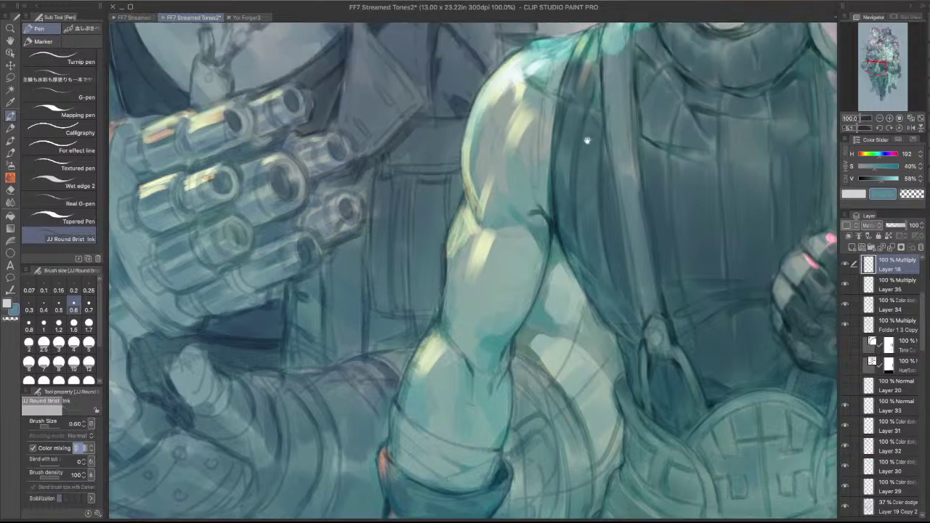
- Refine the outer contour of Cloud's bare upper arm, replacing an undone stroke, and check the artwork with the palettes hidden
{"action": "left_click_drag", "start_coordinate": [464, 188], "coordinate": [476, 221]}
{"action": "left_click_drag", "start_coordinate": [463, 145], "coordinate": [472, 207]}
{"action": "key", "text": "super+z"}
{"action": "left_click_drag", "start_coordinate": [463, 167], "coordinate": [465, 188]}
{"action": "scroll", "coordinate": [701, 103], "scroll_direction": "up", "scroll_amount": 2}
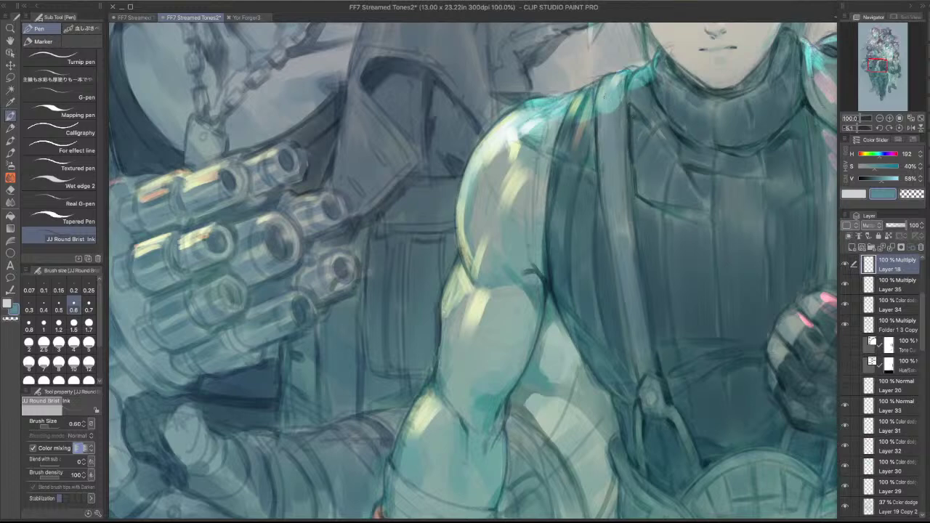
{"action": "key", "text": "Tab"}
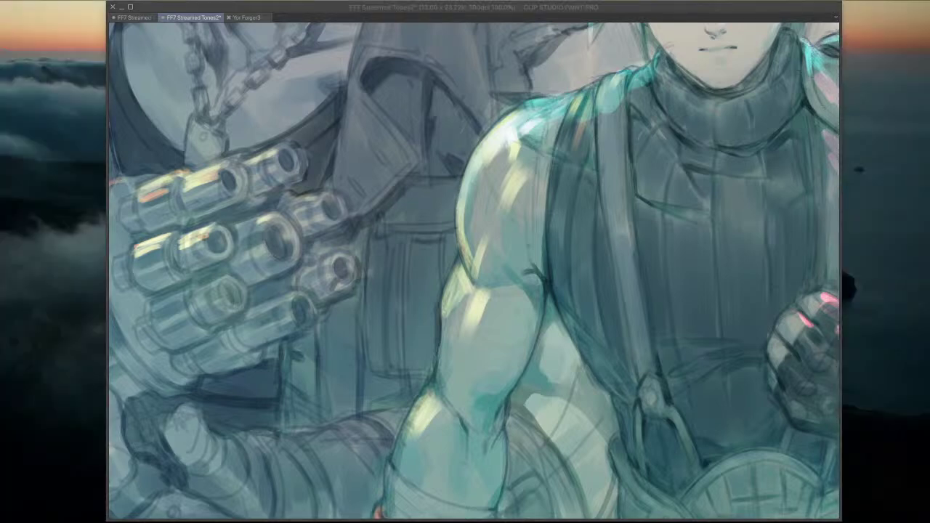
{"action": "key", "text": "Tab"}
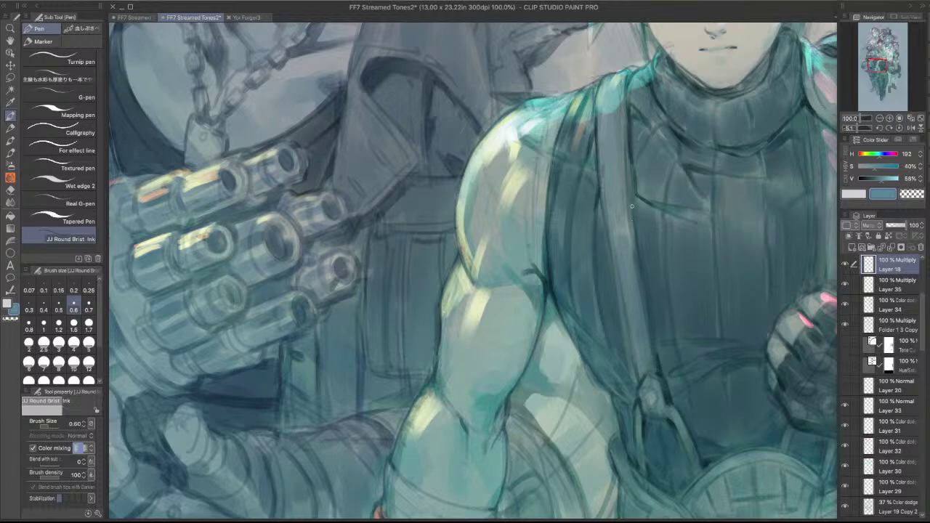
- Darken the suspender edge and the contours of Cloud's turtleneck collar with short ink strokes
{"action": "left_click_drag", "start_coordinate": [635, 221], "coordinate": [647, 317]}
{"action": "left_click_drag", "start_coordinate": [742, 182], "coordinate": [512, 230]}
{"action": "left_click_drag", "start_coordinate": [633, 167], "coordinate": [596, 223]}
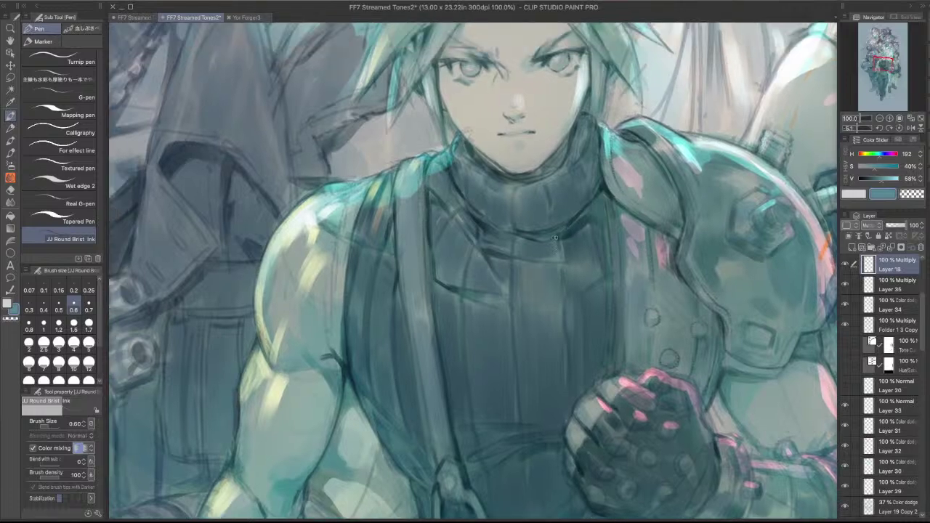
{"action": "left_click_drag", "start_coordinate": [610, 198], "coordinate": [614, 226]}
{"action": "left_click_drag", "start_coordinate": [613, 375], "coordinate": [617, 347]}
{"action": "left_click_drag", "start_coordinate": [478, 158], "coordinate": [503, 171]}
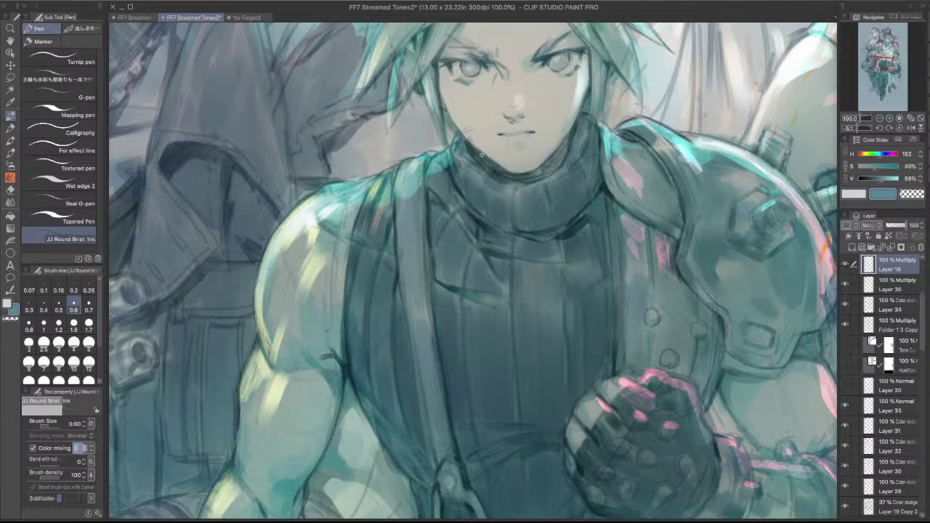
{"action": "left_click_drag", "start_coordinate": [572, 135], "coordinate": [556, 155]}
- Redraw the long edge between Cloud's sweater and the riveted chest strap, from the collar down to the raised glove
{"action": "left_click_drag", "start_coordinate": [625, 95], "coordinate": [631, 167]}
{"action": "mouse_move", "coordinate": [650, 294]}
{"action": "left_mouse_down"}
{"action": "mouse_move", "coordinate": [685, 190]}
{"action": "mouse_move", "coordinate": [654, 259]}
{"action": "left_mouse_up"}
{"action": "key", "text": "super+z"}
{"action": "left_click_drag", "start_coordinate": [643, 166], "coordinate": [651, 291]}
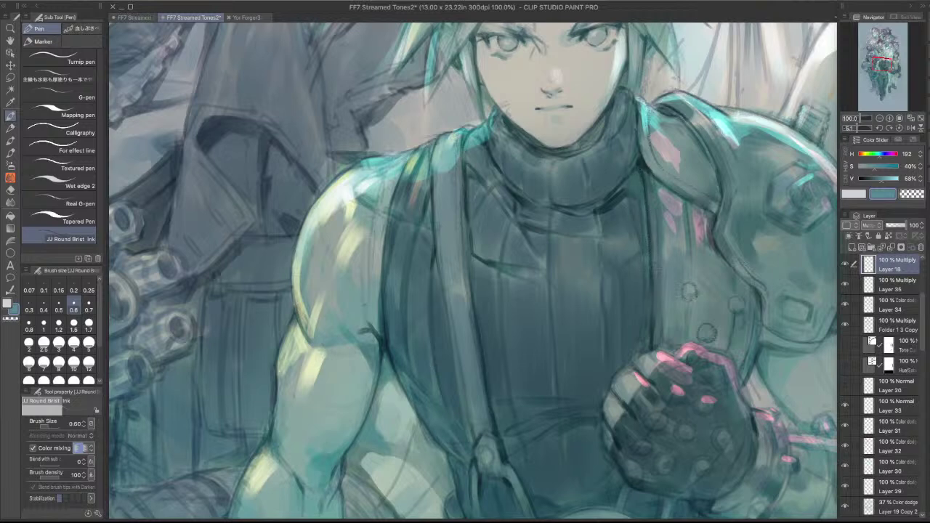
- Strengthen the line where the riveted chest strap meets the lower edge of Cloud's shoulder armour plate
{"action": "left_click_drag", "start_coordinate": [576, 333], "coordinate": [448, 264]}
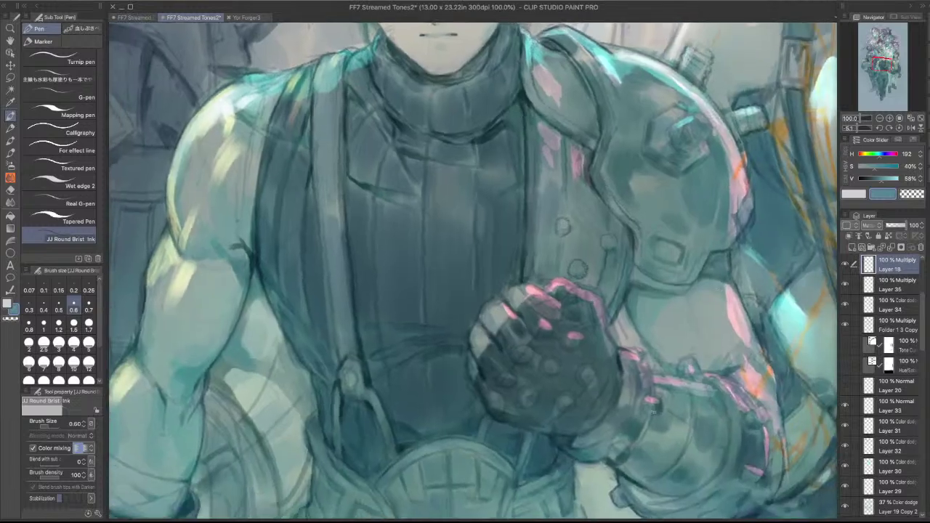
{"action": "mouse_move", "coordinate": [565, 218]}
{"action": "left_mouse_down"}
{"action": "mouse_move", "coordinate": [576, 293]}
{"action": "mouse_move", "coordinate": [619, 336]}
{"action": "left_mouse_up"}
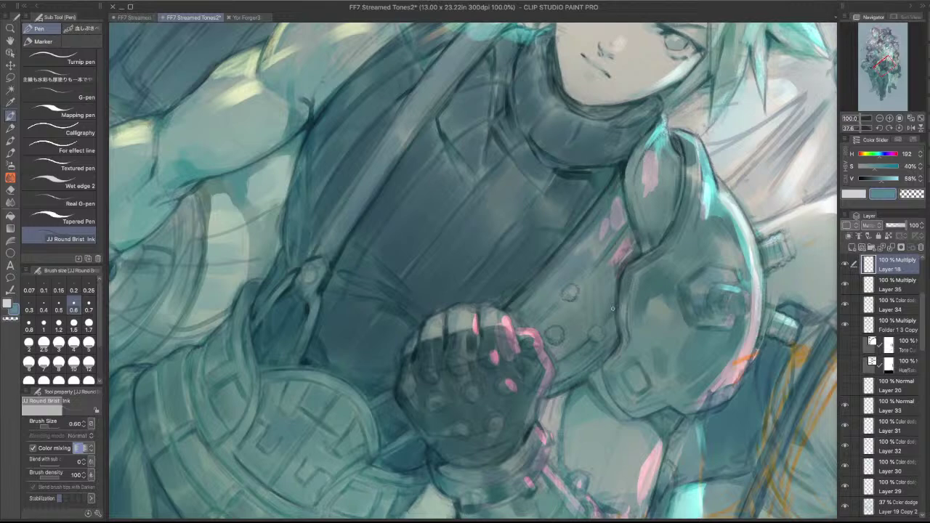
{"action": "left_click_drag", "start_coordinate": [616, 309], "coordinate": [593, 180]}
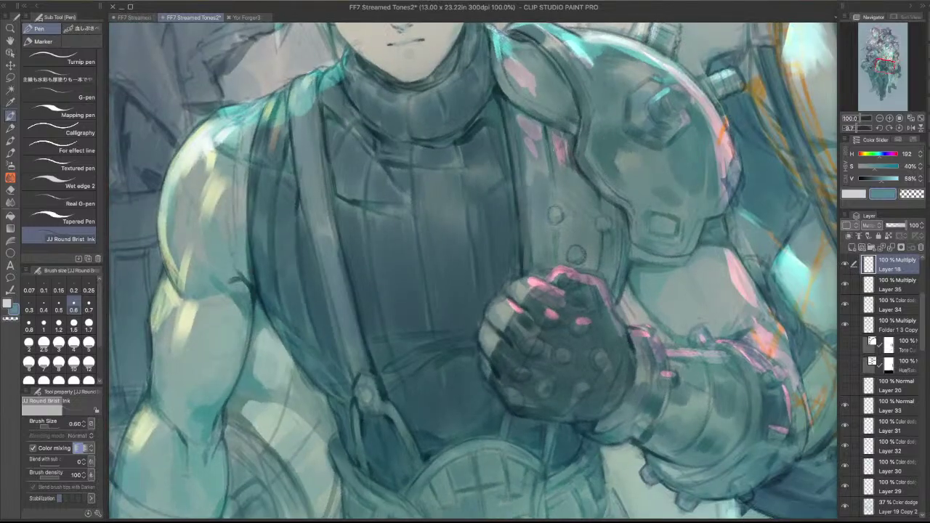
{"action": "left_click_drag", "start_coordinate": [567, 132], "coordinate": [620, 194]}
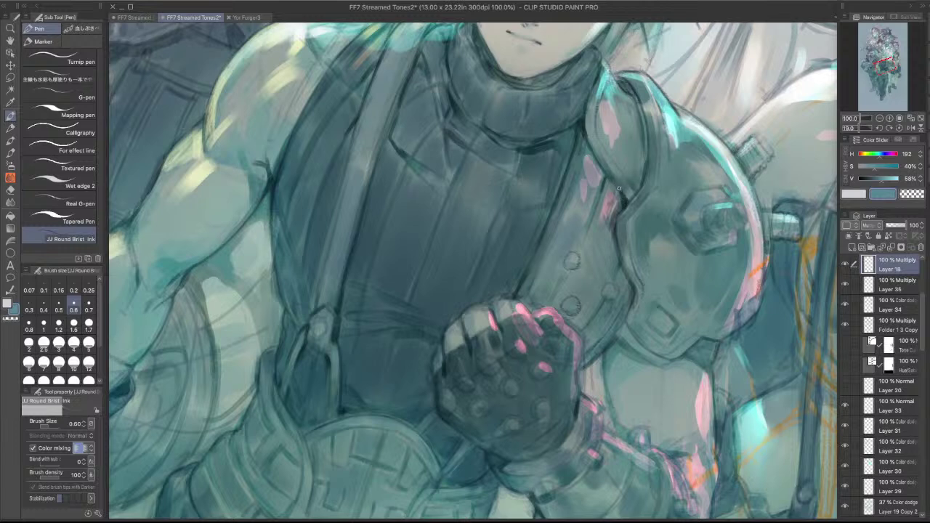
{"action": "left_click_drag", "start_coordinate": [625, 195], "coordinate": [585, 136]}
{"action": "left_click_drag", "start_coordinate": [598, 166], "coordinate": [585, 139]}
{"action": "left_click_drag", "start_coordinate": [671, 187], "coordinate": [575, 82]}
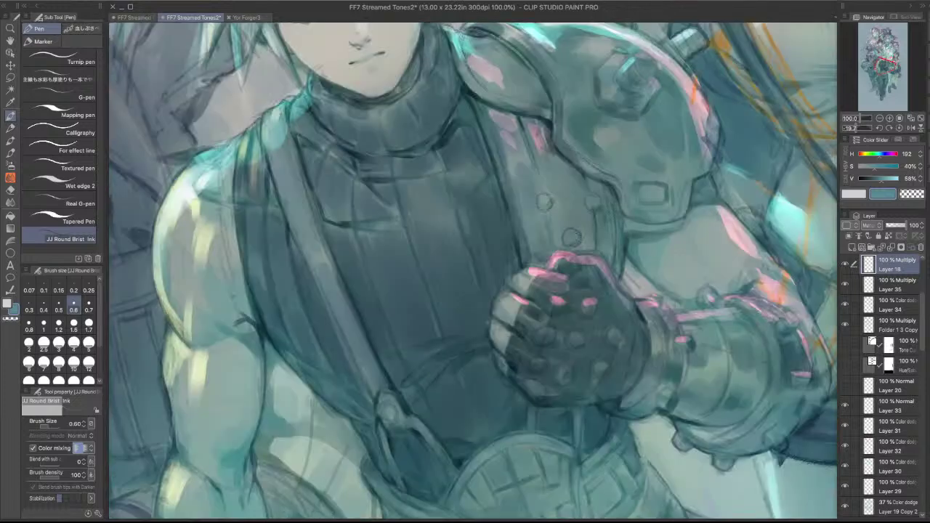
- Ink the chest strap edge above the glove and try contour strokes on the raised arm, undoing the unwanted ones
{"action": "left_click_drag", "start_coordinate": [625, 215], "coordinate": [625, 241]}
{"action": "mouse_move", "coordinate": [638, 262]}
{"action": "left_mouse_down"}
{"action": "mouse_move", "coordinate": [629, 242]}
{"action": "mouse_move", "coordinate": [656, 285]}
{"action": "mouse_move", "coordinate": [637, 266]}
{"action": "mouse_move", "coordinate": [691, 309]}
{"action": "left_mouse_up"}
{"action": "key", "text": "super+z"}
{"action": "key", "text": "super+z"}
{"action": "key", "text": "super+z"}
{"action": "mouse_move", "coordinate": [752, 279]}
{"action": "left_mouse_down"}
{"action": "mouse_move", "coordinate": [713, 290]}
{"action": "mouse_move", "coordinate": [724, 309]}
{"action": "mouse_move", "coordinate": [699, 299]}
{"action": "mouse_move", "coordinate": [727, 287]}
{"action": "mouse_move", "coordinate": [704, 298]}
{"action": "left_mouse_up"}
{"action": "key", "text": "super+z"}
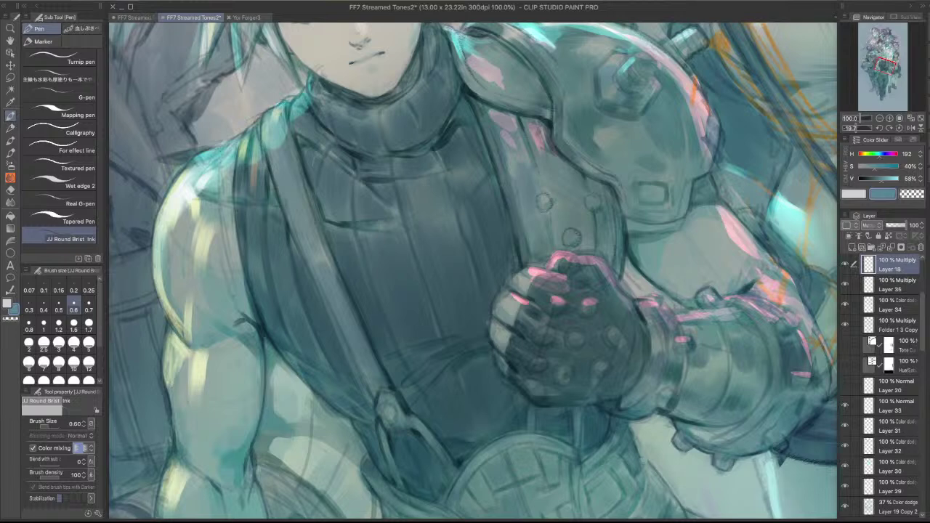
- Flip the canvas view horizontally and ink the edge of Cloud's waist guard below the suspender buckle
{"action": "scroll", "coordinate": [698, 369], "scroll_direction": "down", "scroll_amount": 1}
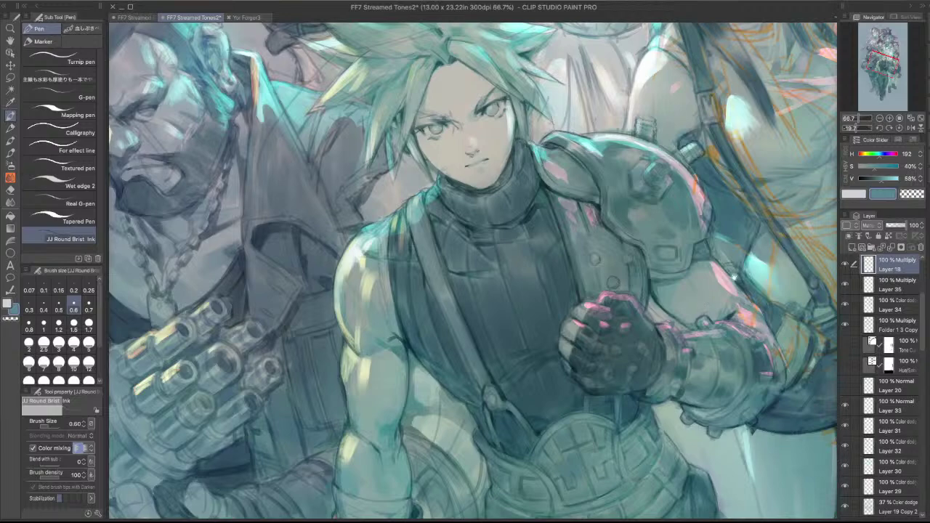
{"action": "left_click_drag", "start_coordinate": [684, 269], "coordinate": [799, 210]}
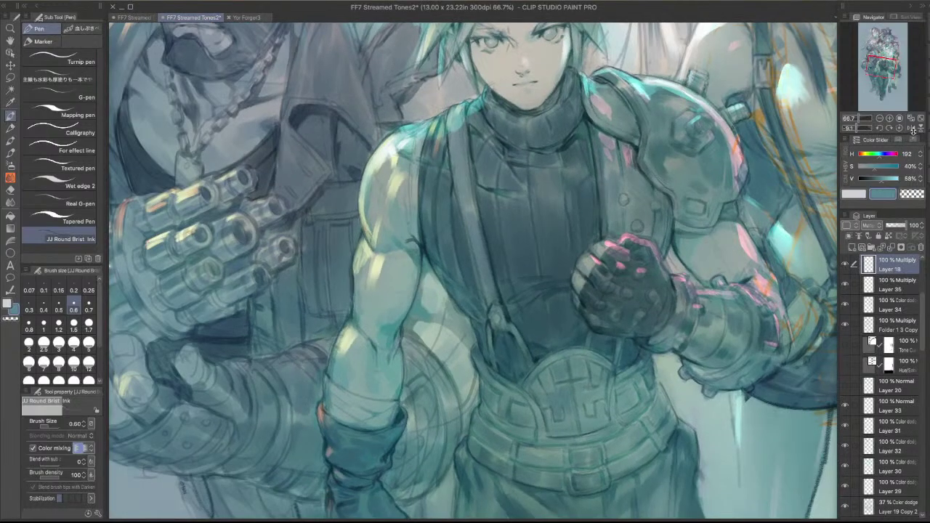
{"action": "left_click", "coordinate": [911, 128]}
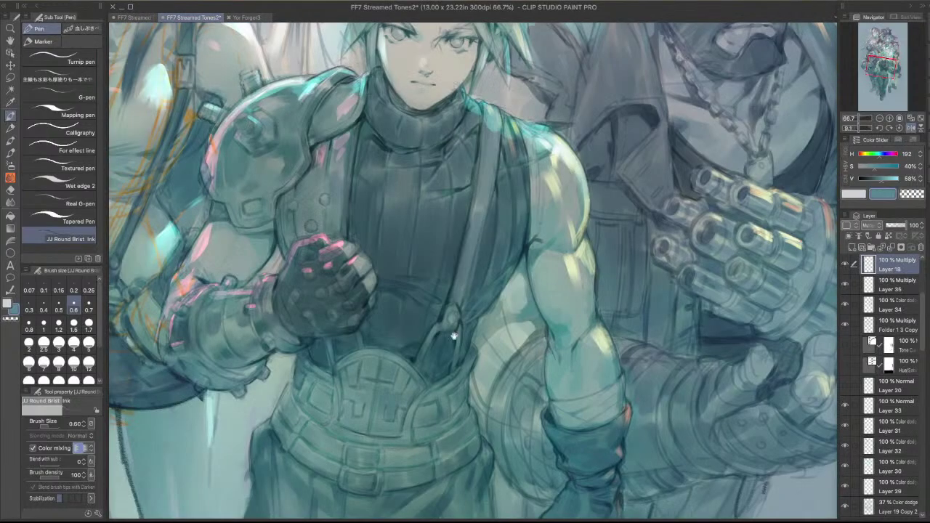
{"action": "scroll", "coordinate": [455, 336], "scroll_direction": "up", "scroll_amount": 2}
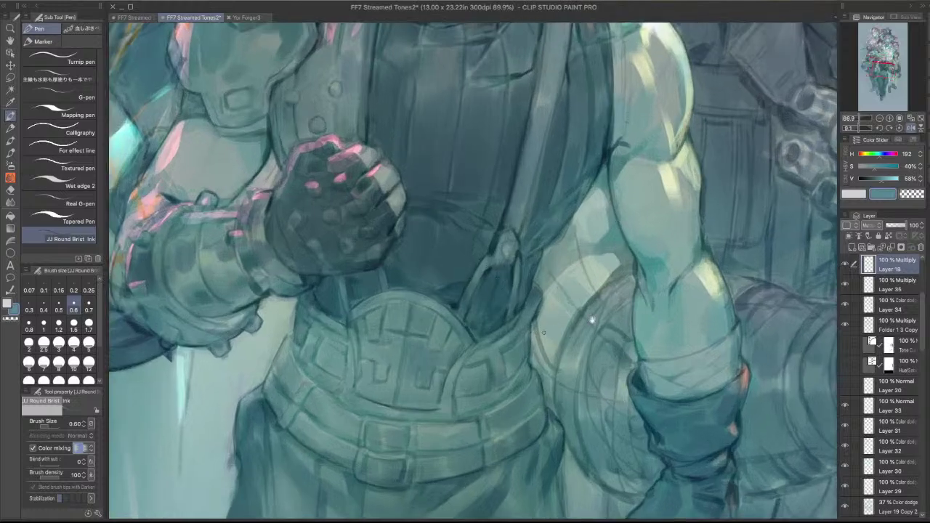
{"action": "left_click_drag", "start_coordinate": [544, 333], "coordinate": [554, 288]}
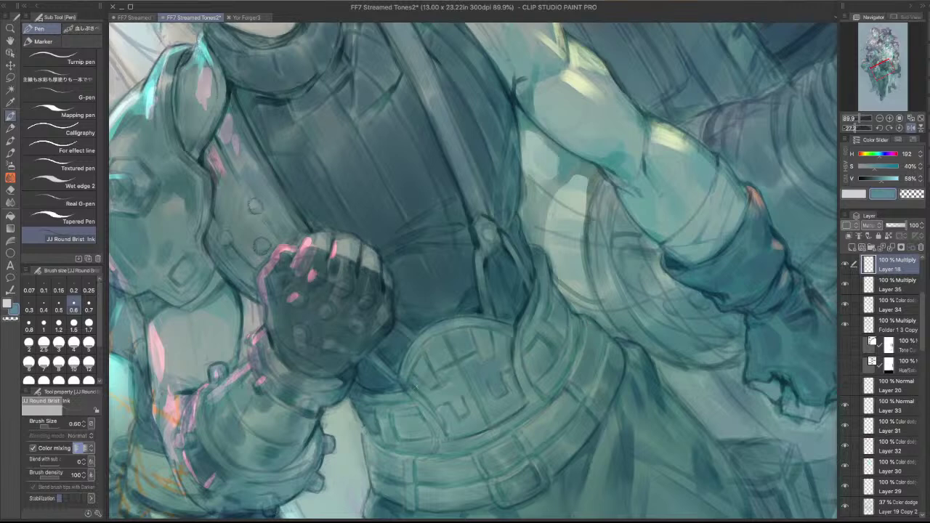
{"action": "left_click_drag", "start_coordinate": [609, 316], "coordinate": [508, 409]}
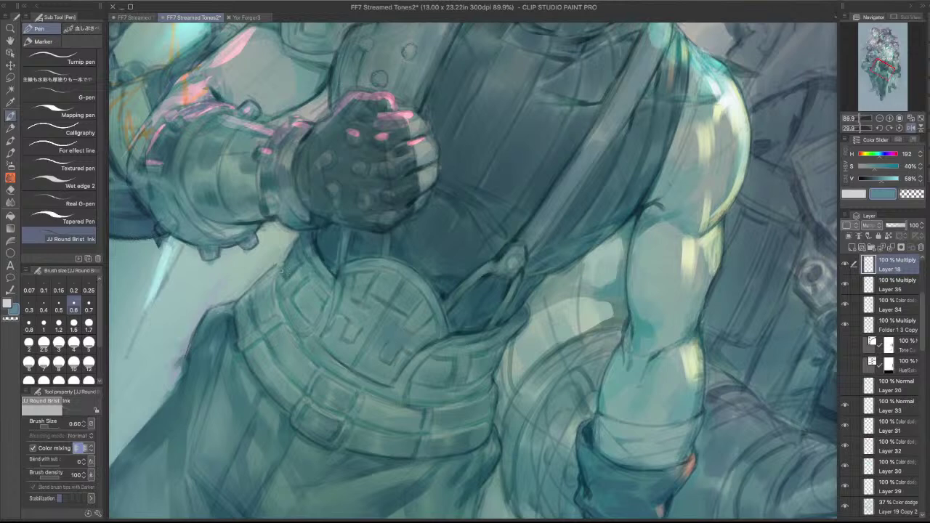
- Ink the seam between Cloud's waist guard and lower belt on the raised-arm side, and check the artwork with the palettes hidden
{"action": "left_click_drag", "start_coordinate": [278, 282], "coordinate": [294, 331]}
{"action": "left_click_drag", "start_coordinate": [296, 332], "coordinate": [324, 368]}
{"action": "left_click_drag", "start_coordinate": [279, 289], "coordinate": [284, 311]}
{"action": "mouse_move", "coordinate": [506, 183]}
{"action": "left_mouse_down"}
{"action": "mouse_move", "coordinate": [458, 125]}
{"action": "mouse_move", "coordinate": [349, 192]}
{"action": "left_mouse_up"}
{"action": "scroll", "coordinate": [590, 190], "scroll_direction": "down", "scroll_amount": 3}
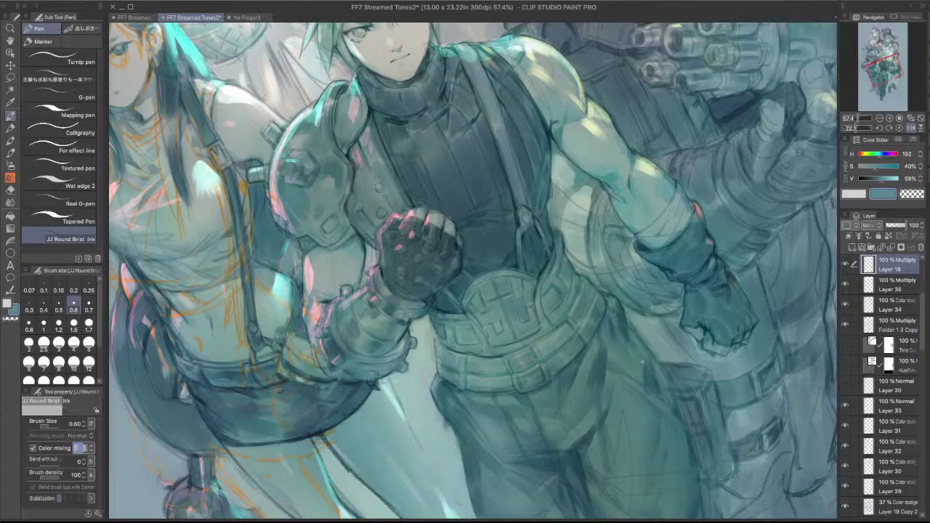
{"action": "key", "text": "super+Tab"}
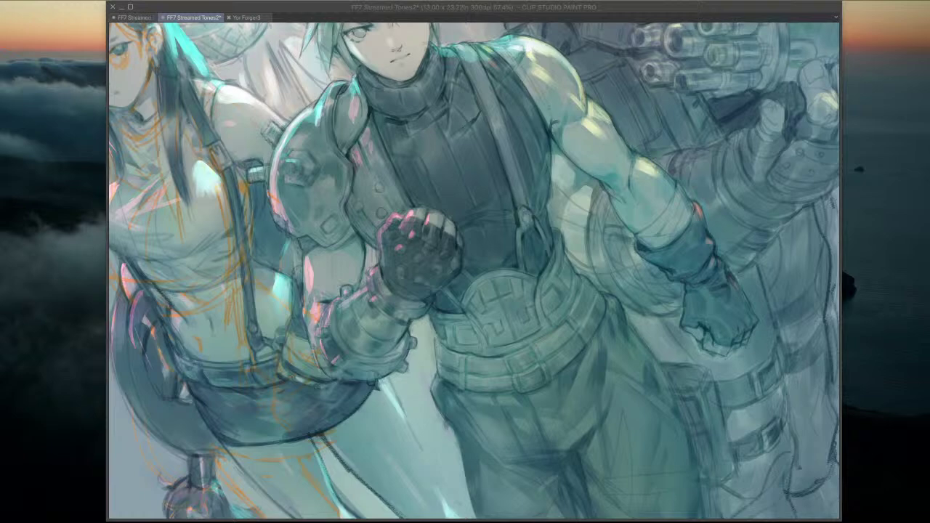
{"action": "left_click", "coordinate": [622, 377]}
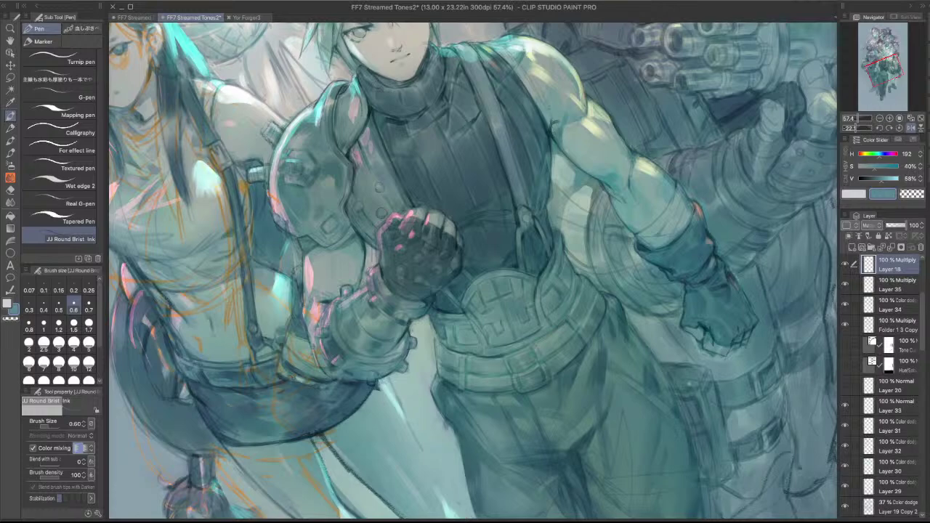
- Darken the belt's lower edge and the seam under the emblem plate, undoing the last stray stroke
{"action": "left_click_drag", "start_coordinate": [703, 230], "coordinate": [554, 280]}
{"action": "scroll", "coordinate": [523, 311], "scroll_direction": "up", "scroll_amount": 2}
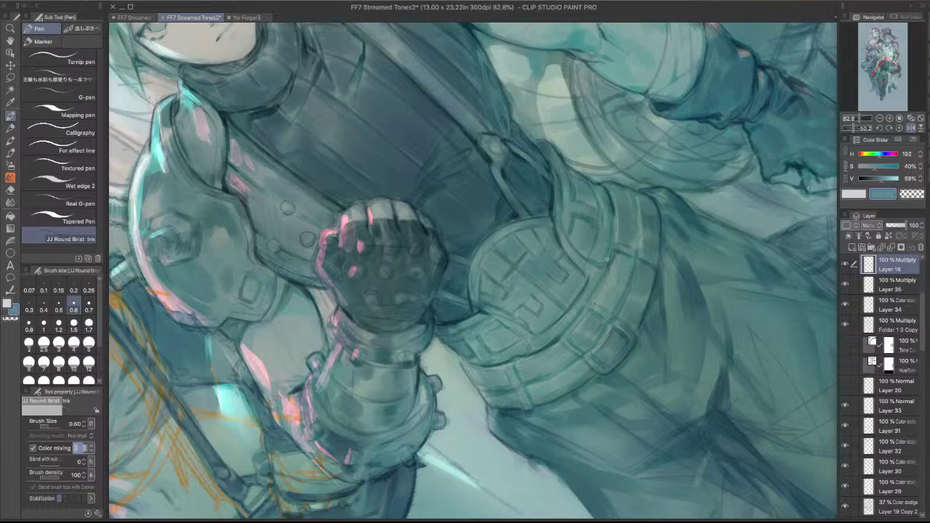
{"action": "left_click_drag", "start_coordinate": [657, 241], "coordinate": [571, 366]}
{"action": "left_click_drag", "start_coordinate": [470, 413], "coordinate": [531, 256]}
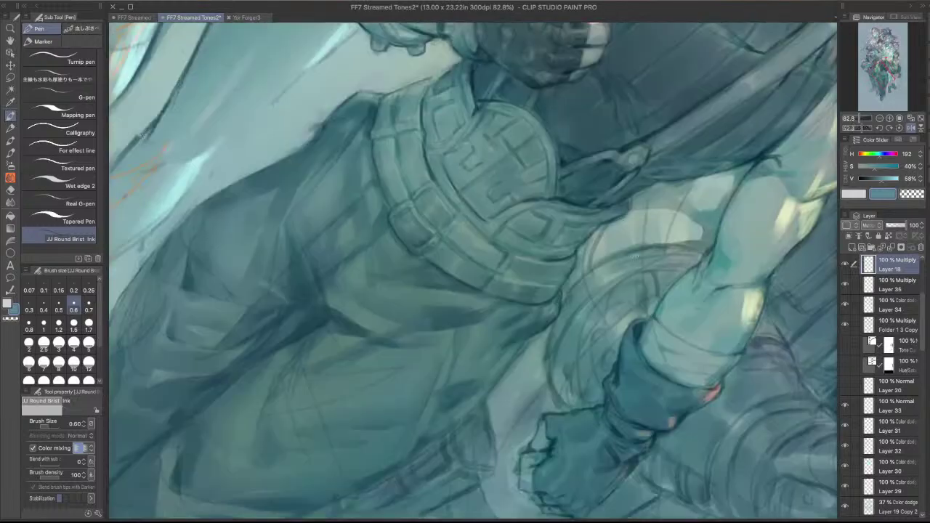
{"action": "scroll", "coordinate": [634, 256], "scroll_direction": "up", "scroll_amount": 2}
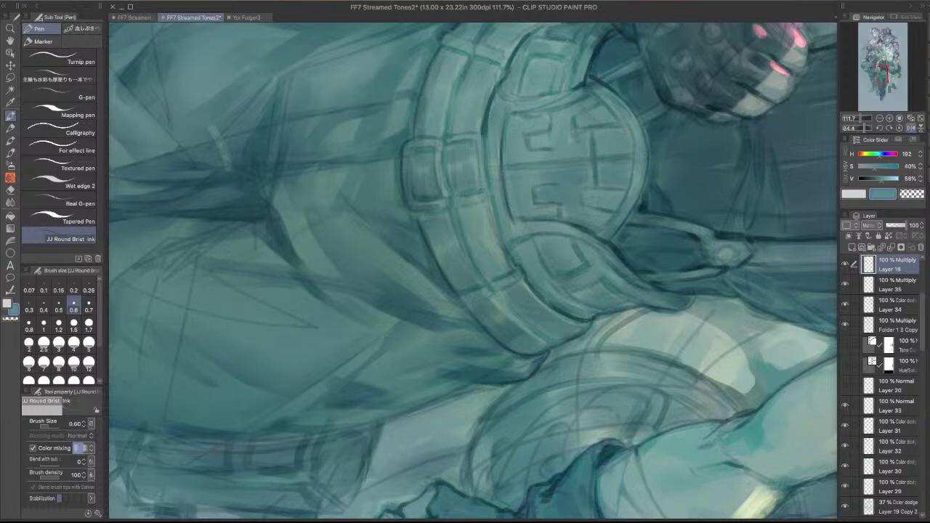
{"action": "left_click_drag", "start_coordinate": [483, 134], "coordinate": [493, 190]}
{"action": "left_click_drag", "start_coordinate": [489, 155], "coordinate": [507, 241]}
{"action": "mouse_move", "coordinate": [492, 200]}
{"action": "left_mouse_down"}
{"action": "mouse_move", "coordinate": [508, 255]}
{"action": "mouse_move", "coordinate": [436, 169]}
{"action": "mouse_move", "coordinate": [450, 214]}
{"action": "left_mouse_up"}
{"action": "key", "text": "super+z"}
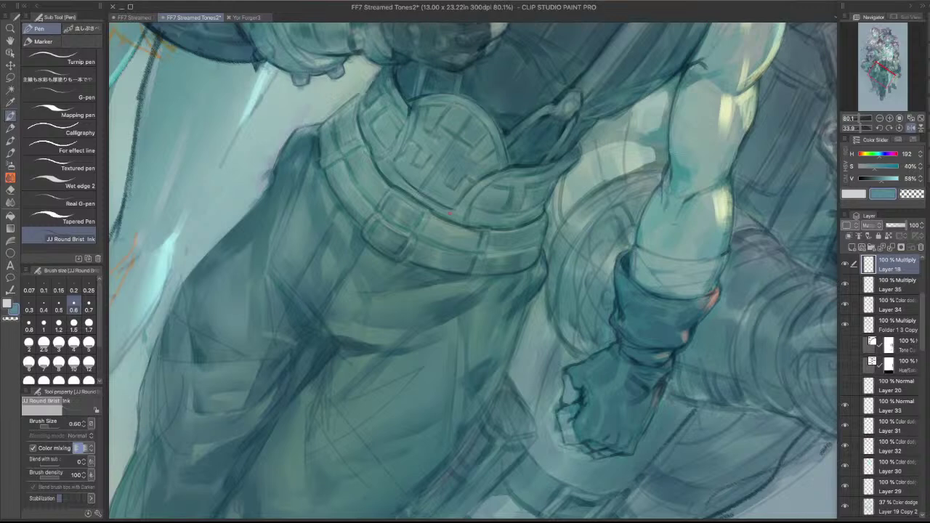
- Touch up the end of the belt seam beneath Cloud's raised forearm and undo the extra stroke on its side edge
{"action": "left_click_drag", "start_coordinate": [598, 169], "coordinate": [619, 213]}
{"action": "left_click_drag", "start_coordinate": [457, 105], "coordinate": [482, 178]}
{"action": "scroll", "coordinate": [483, 178], "scroll_direction": "up", "scroll_amount": 1}
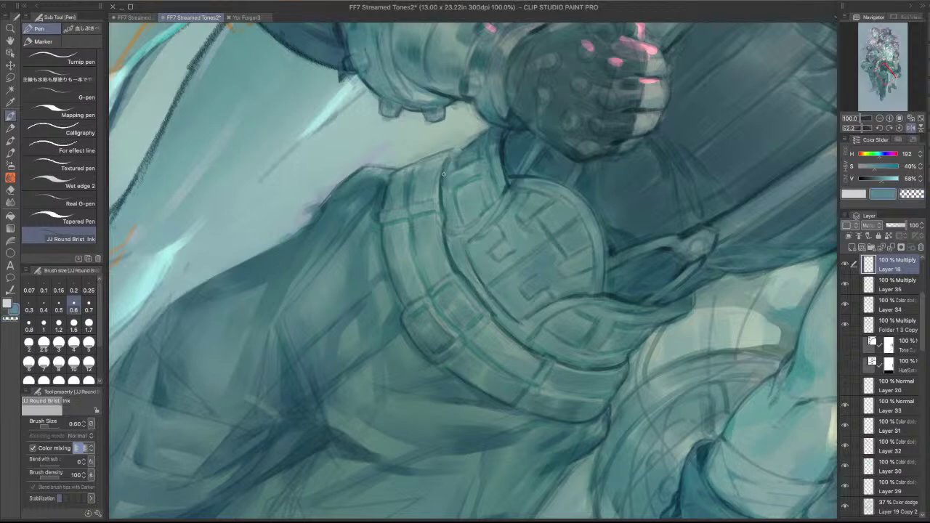
{"action": "left_click_drag", "start_coordinate": [452, 158], "coordinate": [368, 289]}
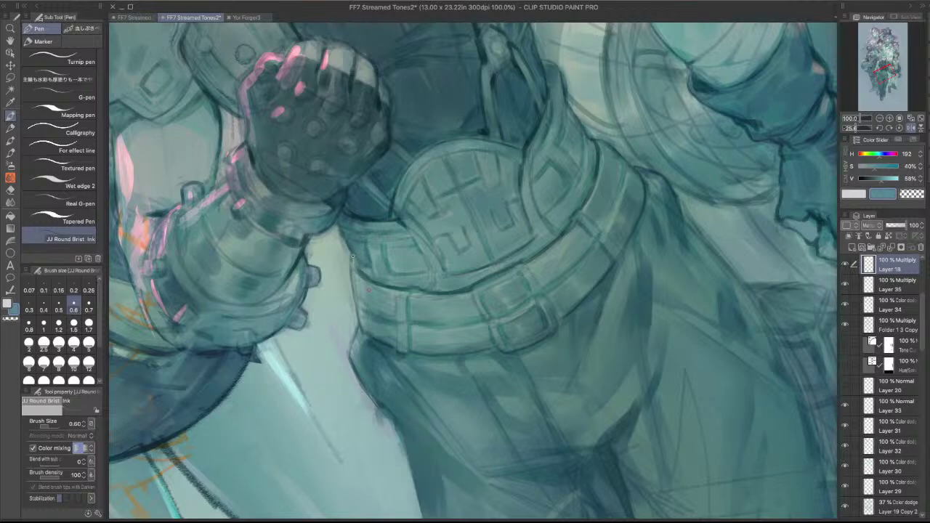
{"action": "left_click_drag", "start_coordinate": [353, 254], "coordinate": [351, 273]}
{"action": "key", "text": "super+z"}
{"action": "left_click_drag", "start_coordinate": [711, 182], "coordinate": [626, 260]}
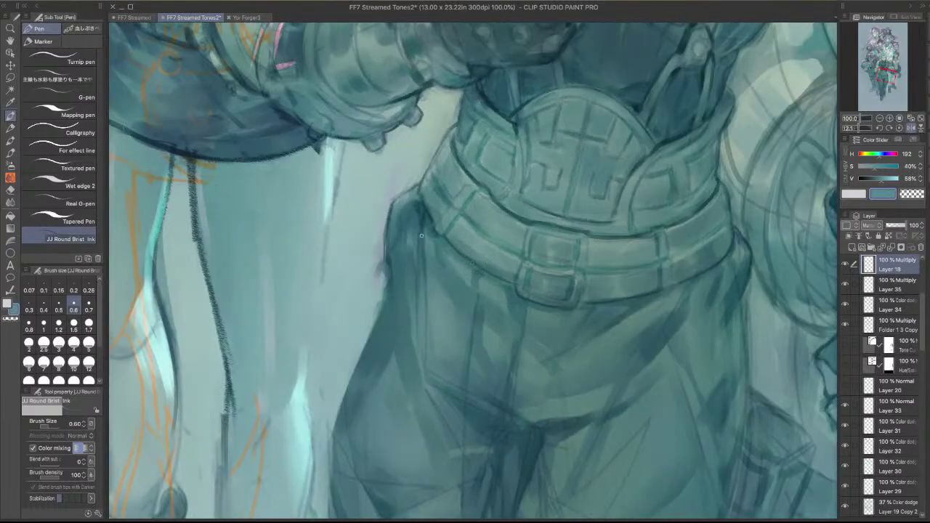
- Ink short vertical fold lines on Cloud's trousers just below the belt, replacing an undone first stroke
{"action": "left_click_drag", "start_coordinate": [421, 232], "coordinate": [426, 305]}
{"action": "key", "text": "super+z"}
{"action": "left_click_drag", "start_coordinate": [423, 248], "coordinate": [423, 273]}
{"action": "left_click_drag", "start_coordinate": [477, 292], "coordinate": [474, 338]}
{"action": "mouse_move", "coordinate": [679, 273]}
{"action": "left_mouse_down"}
{"action": "mouse_move", "coordinate": [681, 120]}
{"action": "mouse_move", "coordinate": [672, 109]}
{"action": "left_mouse_up"}
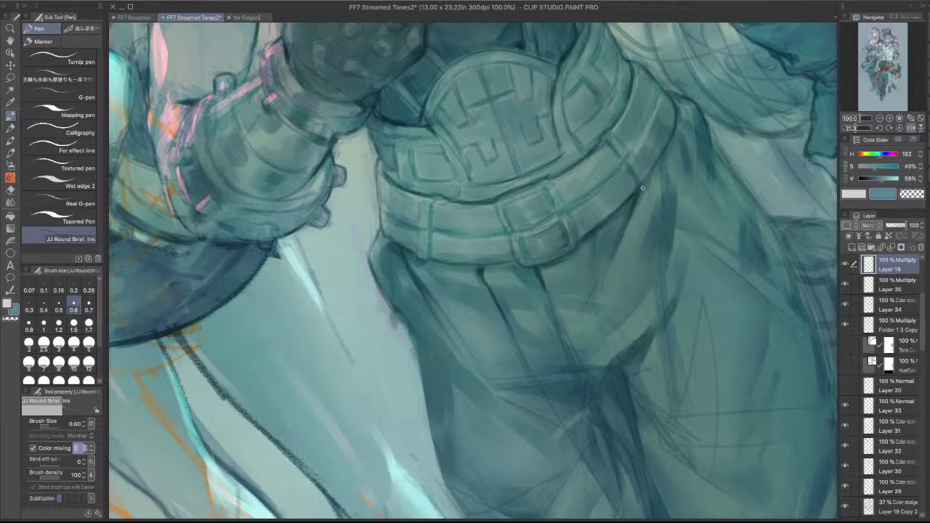
- Ink the trouser contour and folds at Cloud's hip below the belt end on his lowered-arm side
{"action": "mouse_move", "coordinate": [668, 148]}
{"action": "left_mouse_down"}
{"action": "mouse_move", "coordinate": [666, 210]}
{"action": "mouse_move", "coordinate": [665, 181]}
{"action": "left_mouse_up"}
{"action": "mouse_move", "coordinate": [680, 129]}
{"action": "left_mouse_down"}
{"action": "mouse_move", "coordinate": [683, 149]}
{"action": "mouse_move", "coordinate": [681, 139]}
{"action": "mouse_move", "coordinate": [719, 156]}
{"action": "left_mouse_up"}
{"action": "mouse_move", "coordinate": [703, 119]}
{"action": "left_mouse_down"}
{"action": "mouse_move", "coordinate": [733, 171]}
{"action": "mouse_move", "coordinate": [702, 327]}
{"action": "left_mouse_up"}
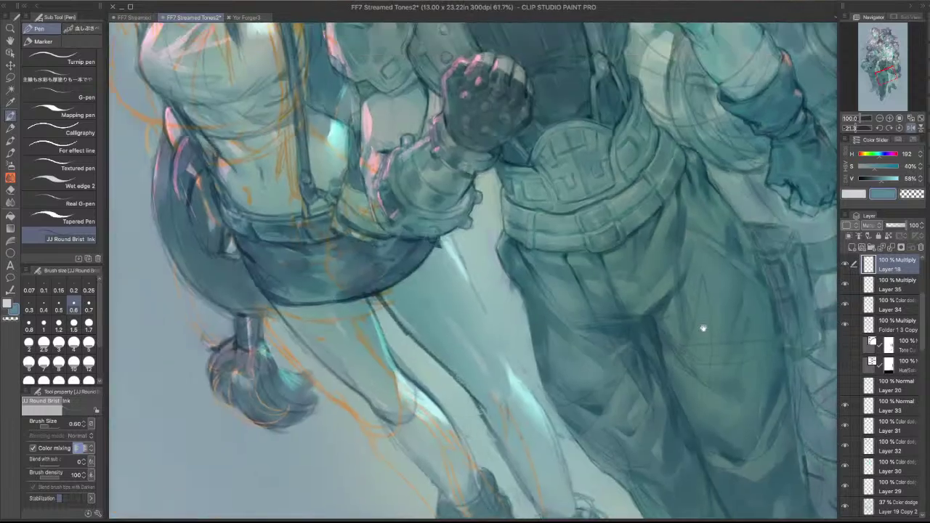
{"action": "left_click_drag", "start_coordinate": [673, 177], "coordinate": [685, 254]}
{"action": "scroll", "coordinate": [684, 254], "scroll_direction": "down", "scroll_amount": 2}
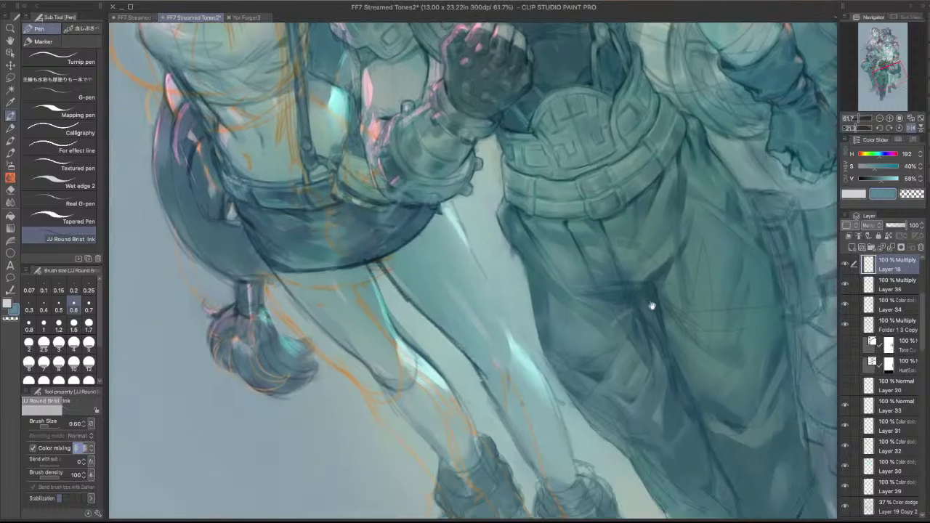
{"action": "scroll", "coordinate": [650, 306], "scroll_direction": "down", "scroll_amount": 2}
{"action": "scroll", "coordinate": [661, 194], "scroll_direction": "up", "scroll_amount": 1}
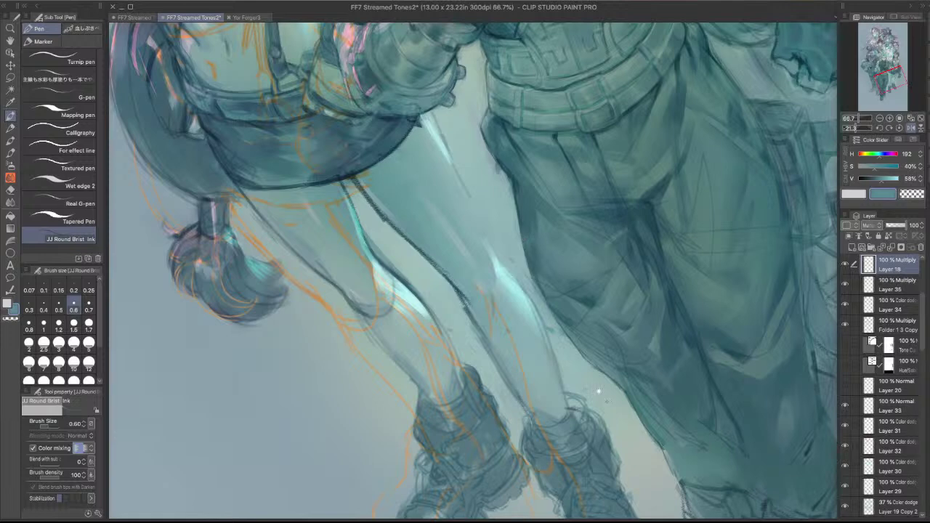
- Find the layer holding the orange sketch lines over Tifa's legs by toggling layer visibility, and hide the Tifa Copy layer
{"action": "scroll", "coordinate": [555, 353], "scroll_direction": "down", "scroll_amount": 2}
{"action": "left_click_drag", "start_coordinate": [687, 260], "coordinate": [675, 386]}
{"action": "scroll", "coordinate": [448, 328], "scroll_direction": "up", "scroll_amount": 5}
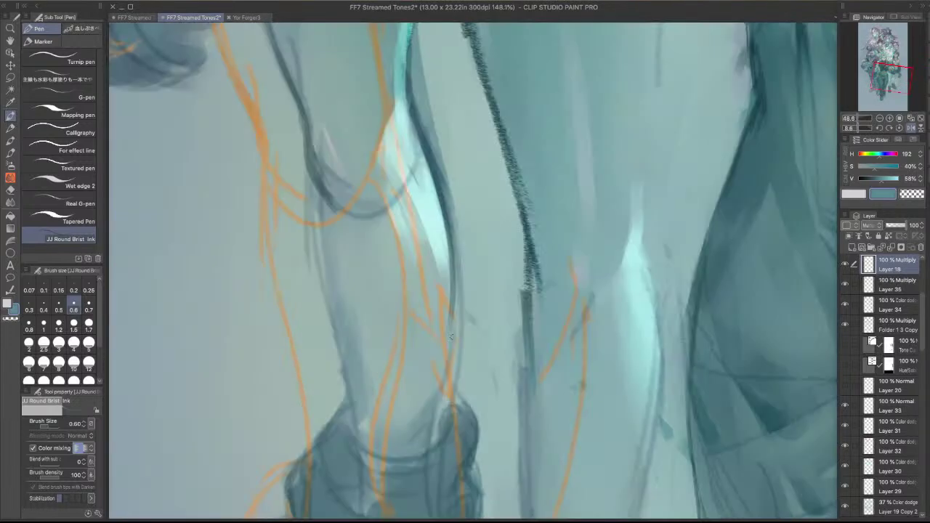
{"action": "left_click", "coordinate": [872, 506]}
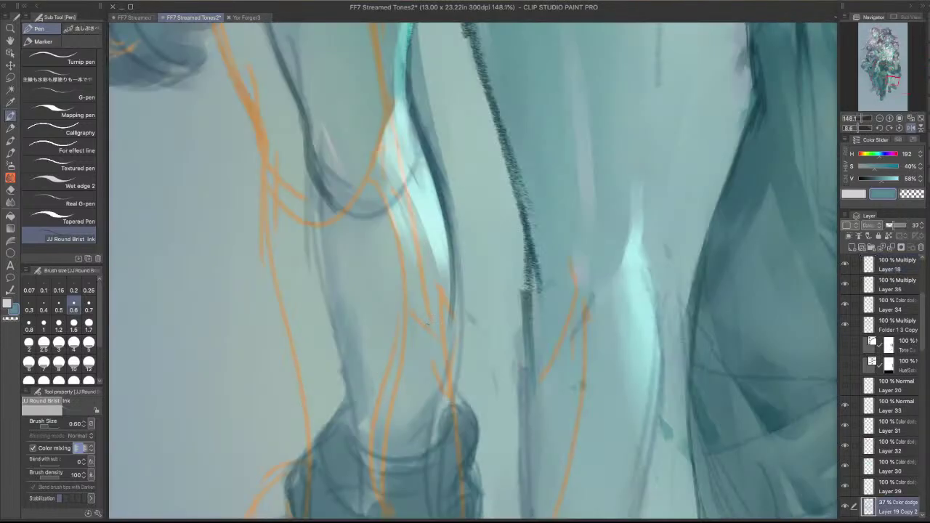
{"action": "left_click", "coordinate": [845, 507]}
{"action": "left_click", "coordinate": [846, 507]}
{"action": "scroll", "coordinate": [923, 378], "scroll_direction": "down", "scroll_amount": 5}
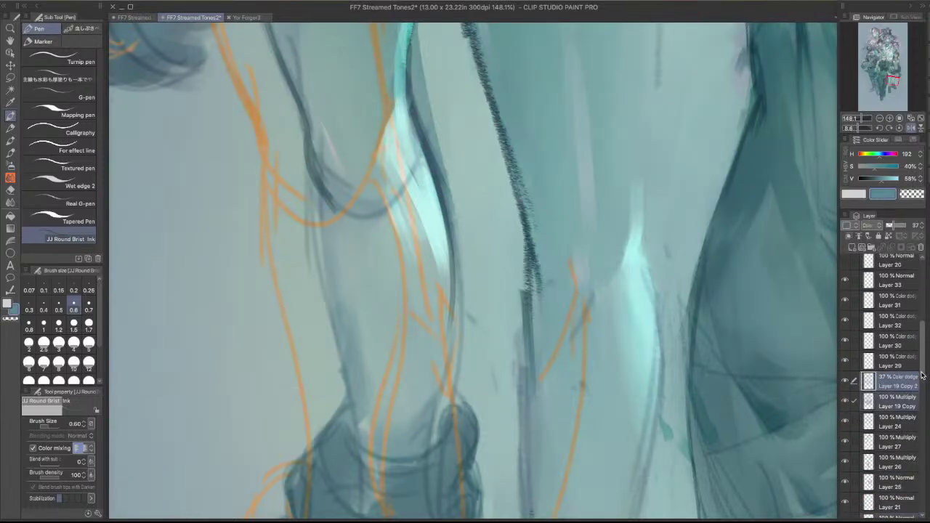
{"action": "left_click", "coordinate": [846, 356]}
{"action": "left_click", "coordinate": [846, 356]}
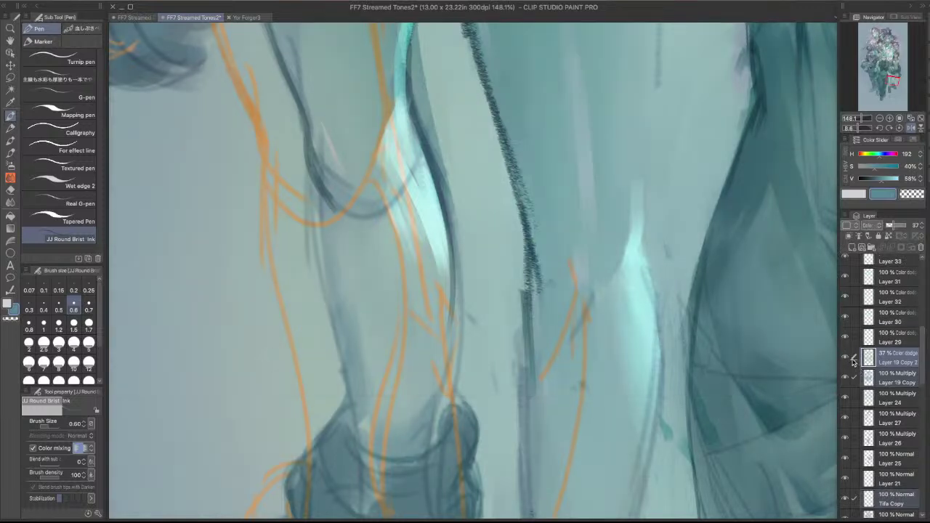
{"action": "left_click", "coordinate": [846, 356]}
{"action": "left_click", "coordinate": [846, 498]}
{"action": "left_click", "coordinate": [846, 498]}
{"action": "left_click", "coordinate": [846, 497]}
{"action": "left_click", "coordinate": [902, 496]}
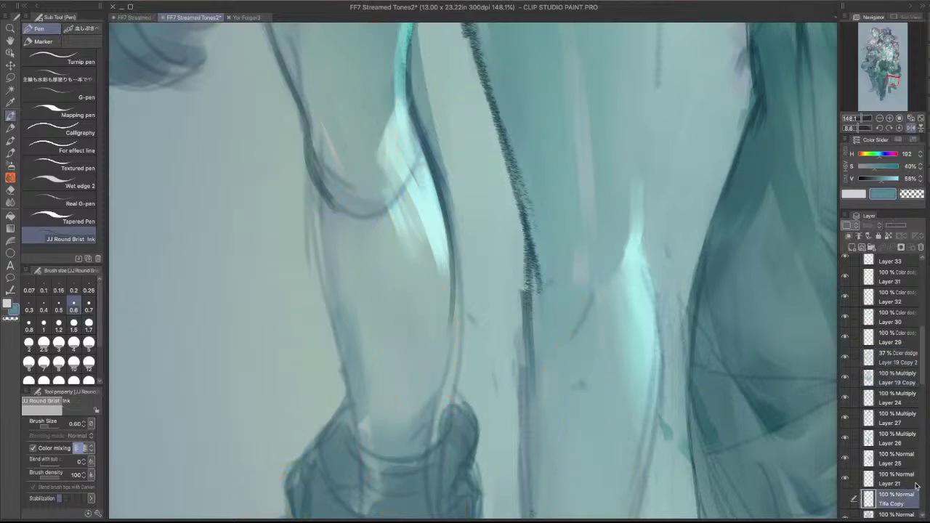
- Reselect Layer 18 and sample the muted blue-teal from Cloud's sweater as the ink colour
{"action": "scroll", "coordinate": [672, 392], "scroll_direction": "down", "scroll_amount": 5}
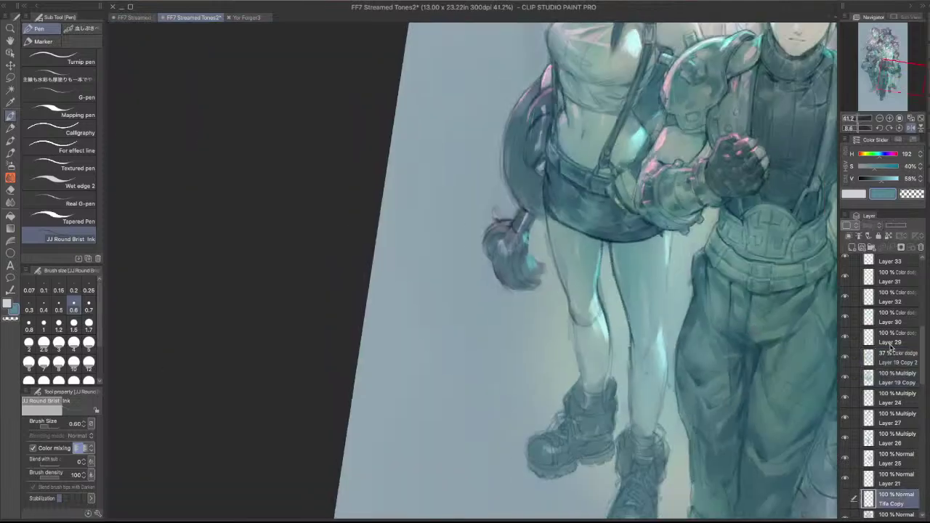
{"action": "scroll", "coordinate": [727, 313], "scroll_direction": "down", "scroll_amount": 3}
{"action": "scroll", "coordinate": [672, 280], "scroll_direction": "down", "scroll_amount": 2}
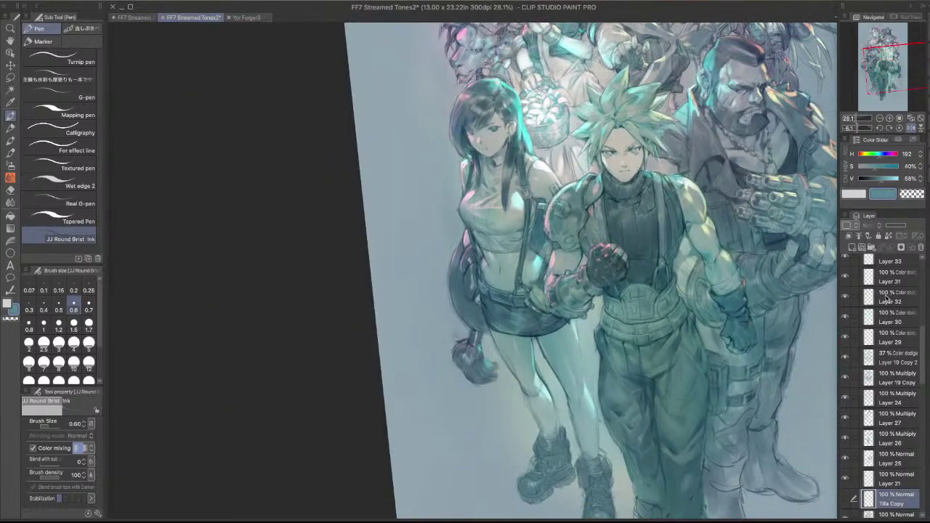
{"action": "scroll", "coordinate": [693, 244], "scroll_direction": "up", "scroll_amount": 1}
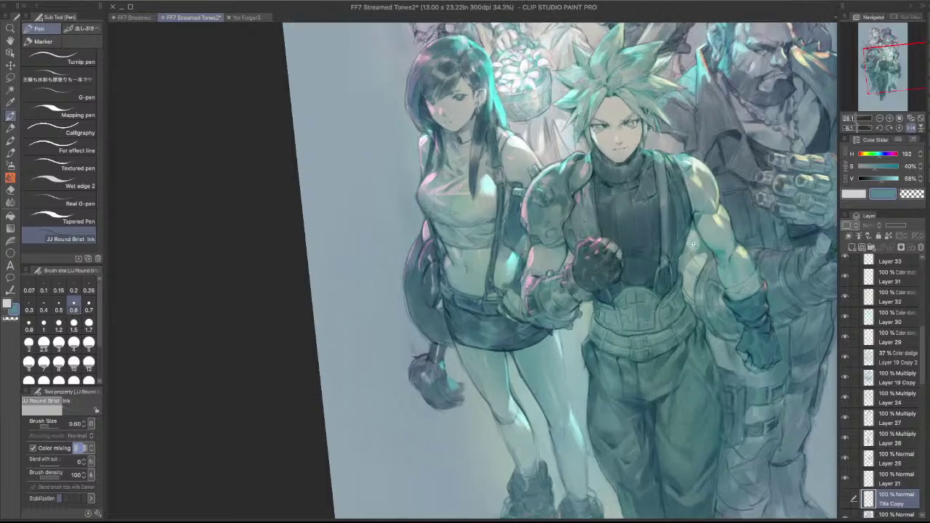
{"action": "left_click_drag", "start_coordinate": [693, 244], "coordinate": [699, 290]}
{"action": "left_click", "coordinate": [717, 217], "text": "shift+super"}
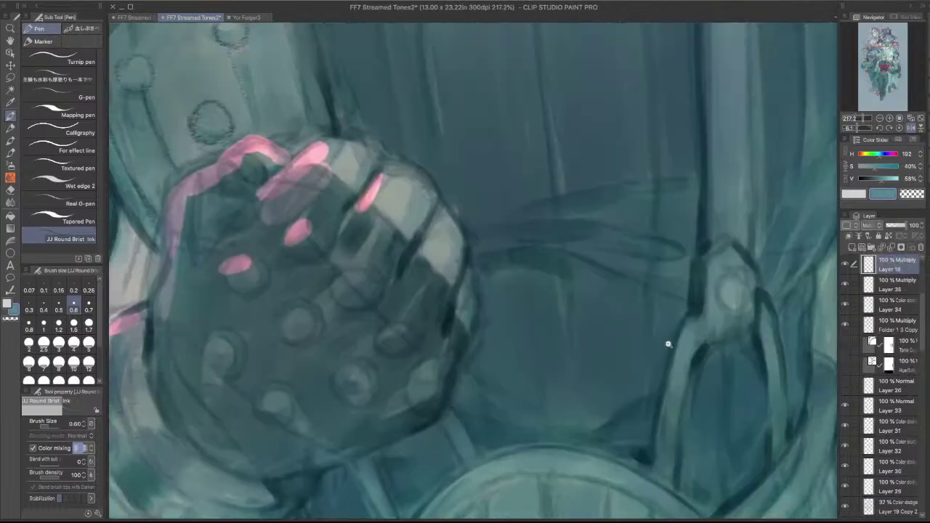
{"action": "scroll", "coordinate": [668, 344], "scroll_direction": "down", "scroll_amount": 10}
{"action": "scroll", "coordinate": [701, 226], "scroll_direction": "up", "scroll_amount": 6}
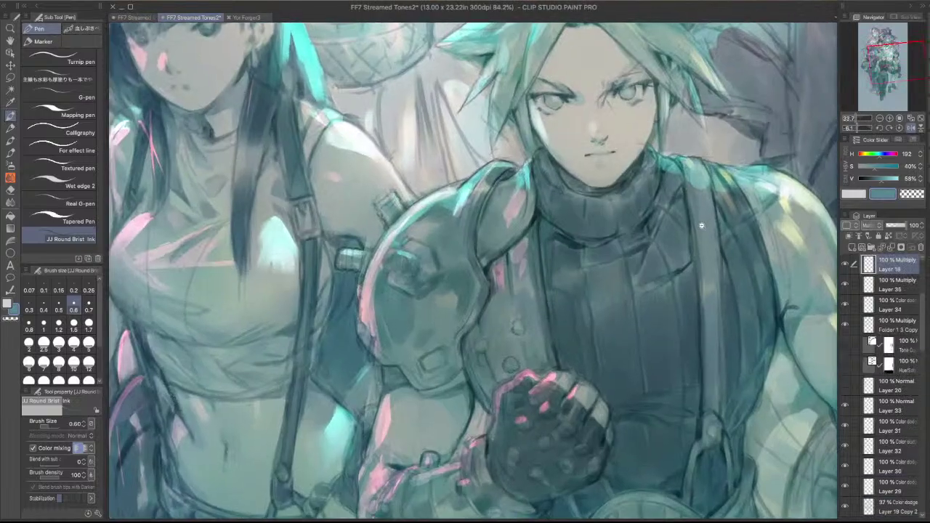
{"action": "scroll", "coordinate": [701, 225], "scroll_direction": "up", "scroll_amount": 1}
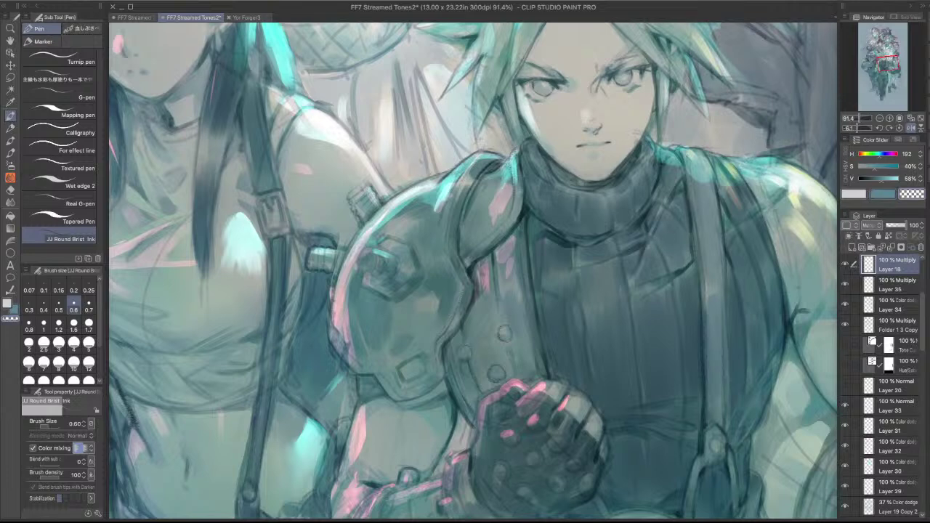
{"action": "left_click", "coordinate": [649, 214], "text": "alt"}
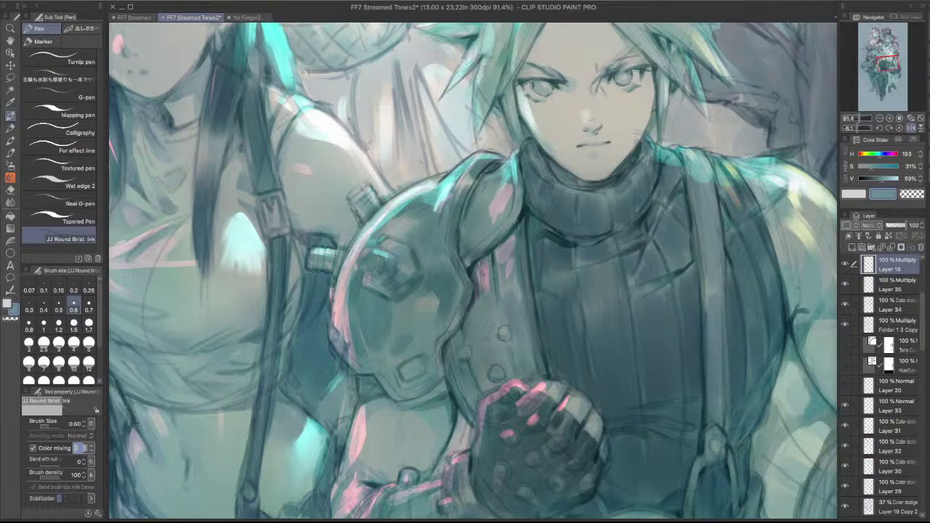
- Ink short lines around the top of Cloud's shoulder strap and undo the last stroke along the sweater's side
{"action": "left_click_drag", "start_coordinate": [671, 193], "coordinate": [661, 217]}
{"action": "mouse_move", "coordinate": [685, 178]}
{"action": "left_mouse_down"}
{"action": "mouse_move", "coordinate": [692, 204]}
{"action": "mouse_move", "coordinate": [679, 136]}
{"action": "mouse_move", "coordinate": [687, 169]}
{"action": "left_mouse_up"}
{"action": "left_click_drag", "start_coordinate": [775, 387], "coordinate": [728, 253]}
{"action": "left_click_drag", "start_coordinate": [737, 199], "coordinate": [707, 255]}
{"action": "key", "text": "ctrl+z"}
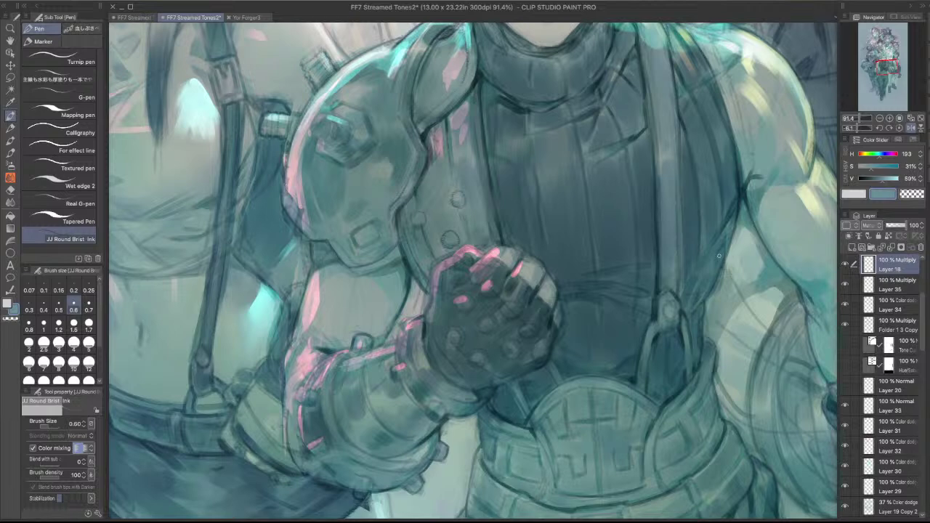
{"action": "key", "text": "super+Tab"}
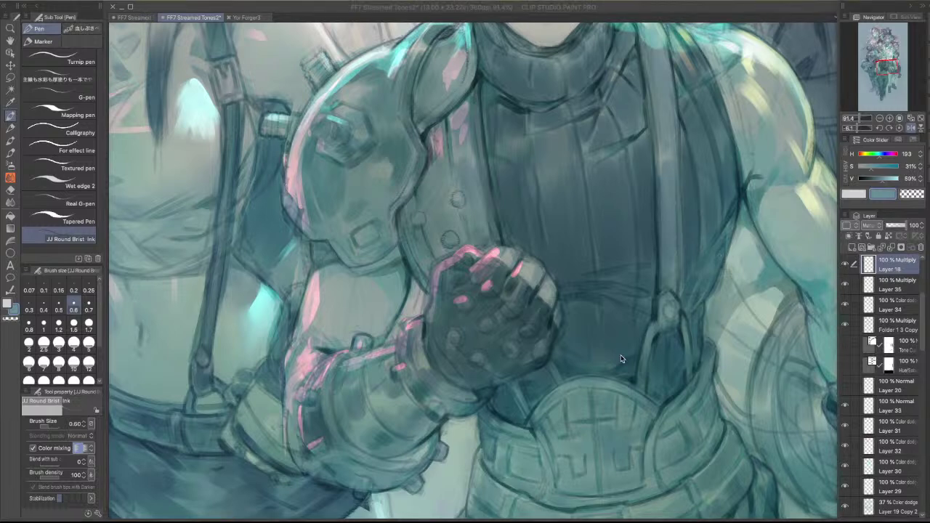
{"action": "left_click", "coordinate": [621, 359]}
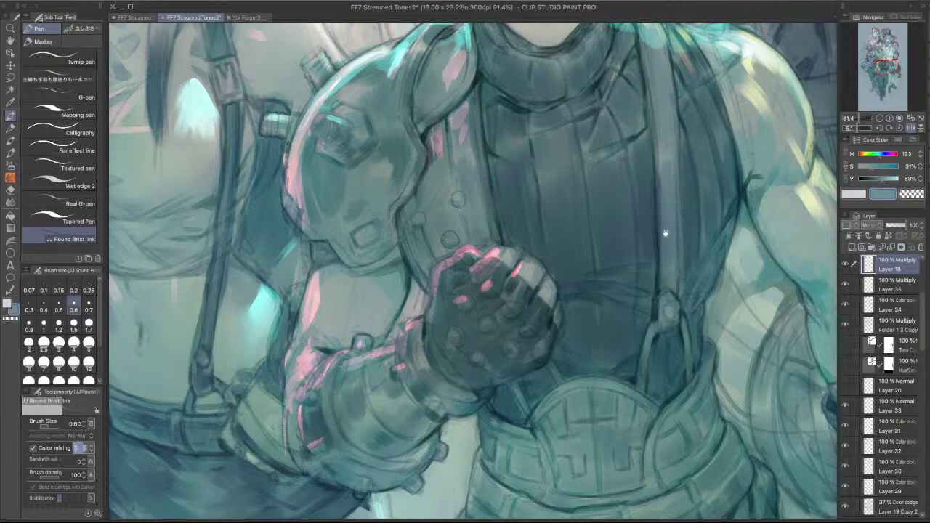
{"action": "left_click_drag", "start_coordinate": [635, 156], "coordinate": [653, 61]}
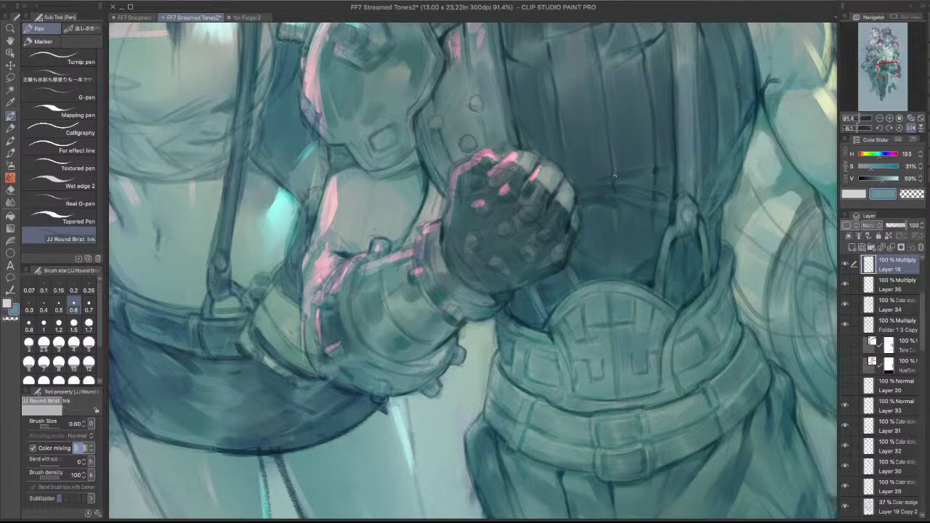
{"action": "left_click_drag", "start_coordinate": [615, 112], "coordinate": [637, 217]}
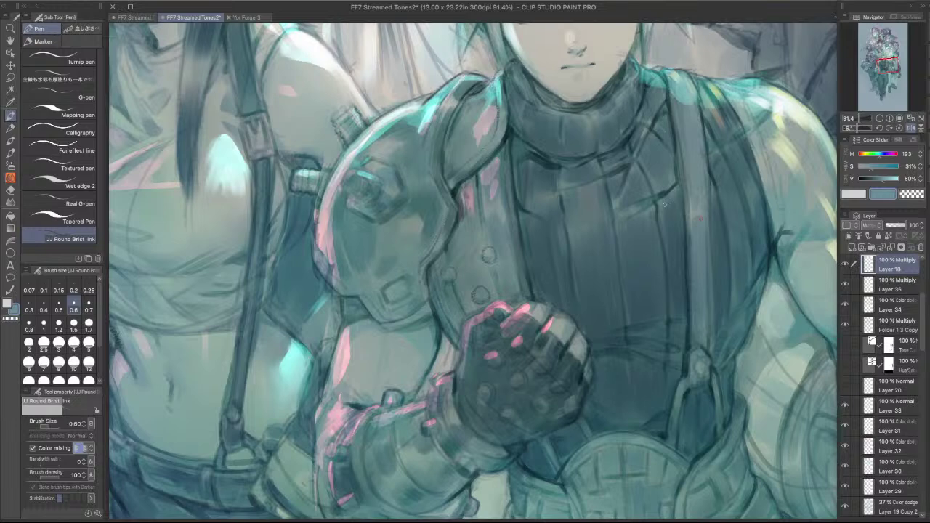
{"action": "left_click_drag", "start_coordinate": [691, 196], "coordinate": [695, 119]}
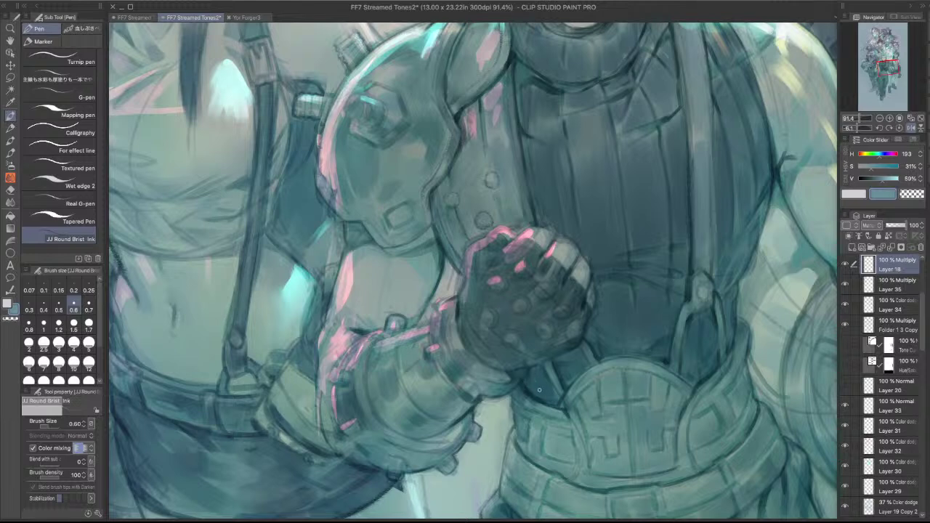
{"action": "left_click_drag", "start_coordinate": [720, 266], "coordinate": [608, 199]}
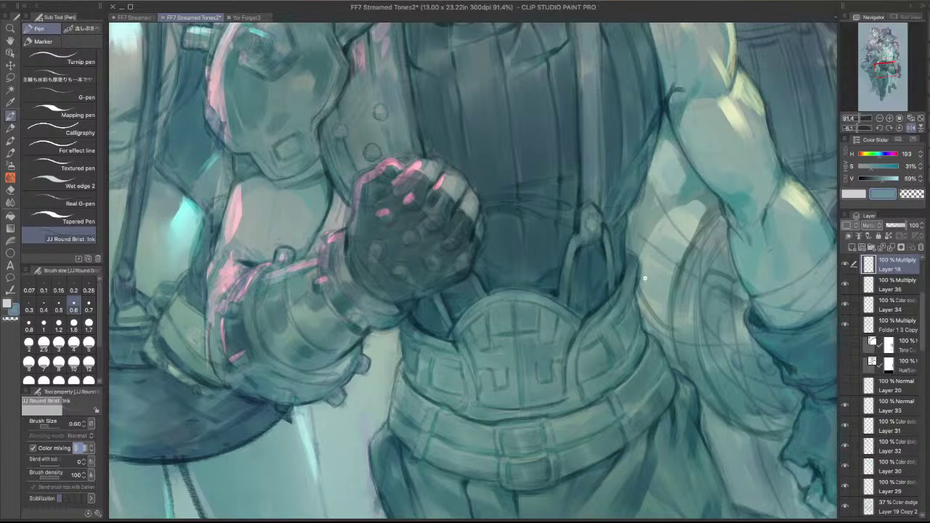
{"action": "left_click_drag", "start_coordinate": [644, 279], "coordinate": [515, 392]}
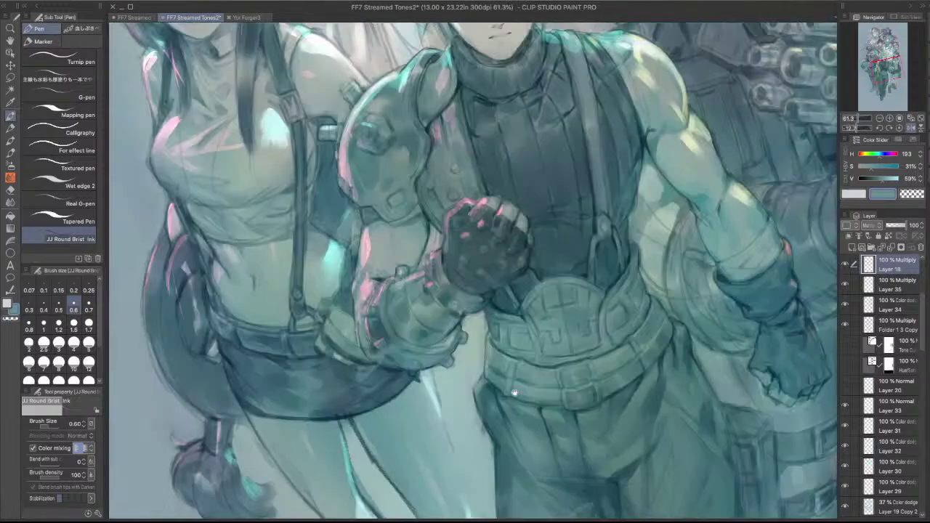
{"action": "scroll", "coordinate": [501, 360], "scroll_direction": "up", "scroll_amount": 2}
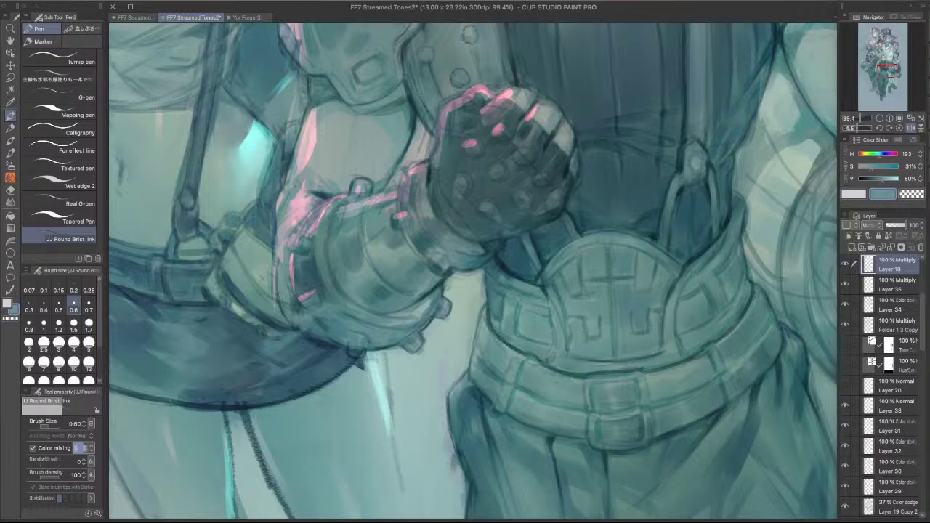
{"action": "left_click_drag", "start_coordinate": [553, 335], "coordinate": [550, 355]}
{"action": "left_click_drag", "start_coordinate": [546, 292], "coordinate": [551, 319]}
{"action": "key", "text": "super+z"}
{"action": "key", "text": "super+z"}
{"action": "left_click_drag", "start_coordinate": [539, 284], "coordinate": [555, 346]}
{"action": "key", "text": "super+z"}
{"action": "key", "text": "super+z"}
- Ink the edge of the emblem plate beside the raised forearm where it meets the belt panel, cleaning it with transparent colour
{"action": "left_click_drag", "start_coordinate": [539, 285], "coordinate": [553, 324]}
{"action": "key", "text": "c"}
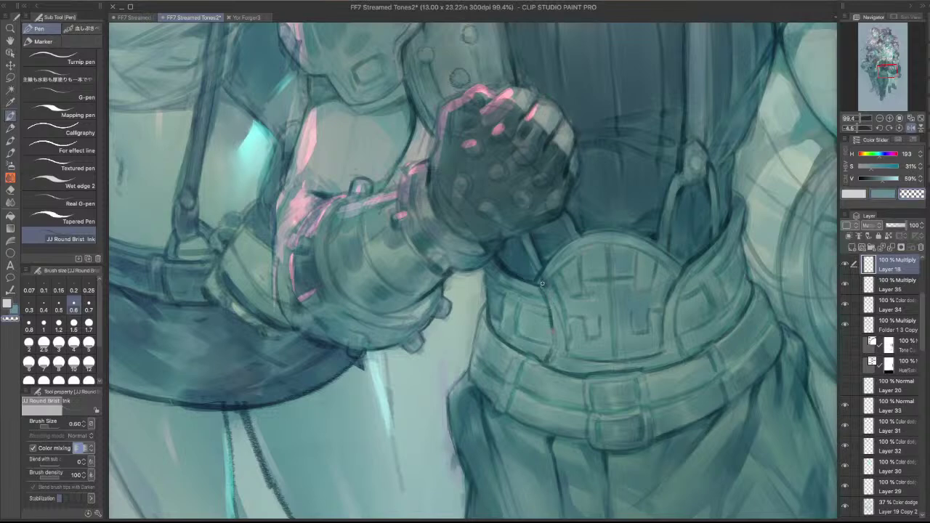
{"action": "key", "text": "c"}
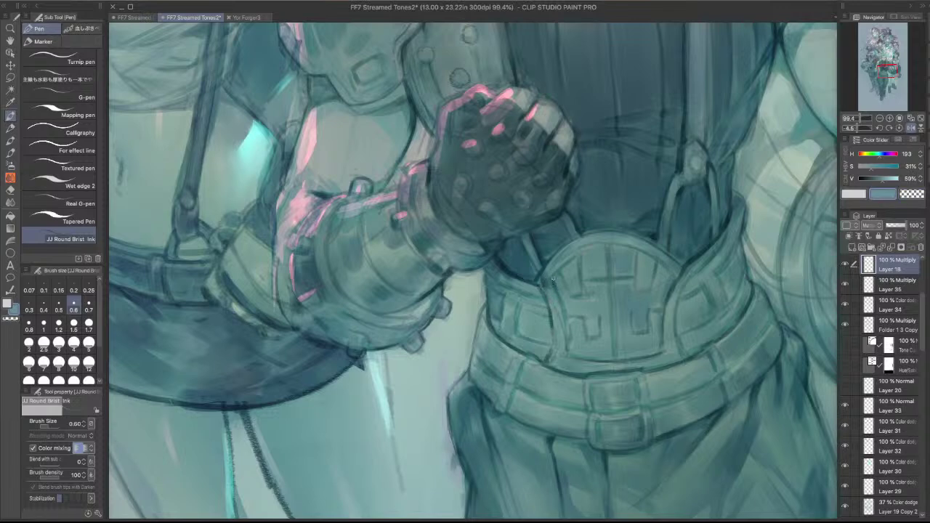
{"action": "left_click_drag", "start_coordinate": [551, 282], "coordinate": [568, 341]}
{"action": "left_click_drag", "start_coordinate": [709, 249], "coordinate": [685, 162]}
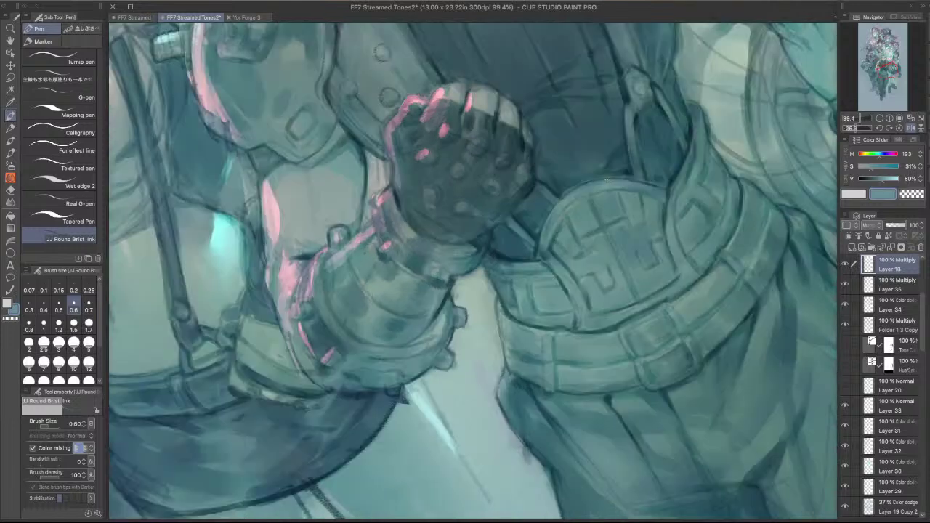
{"action": "left_click_drag", "start_coordinate": [549, 250], "coordinate": [551, 236]}
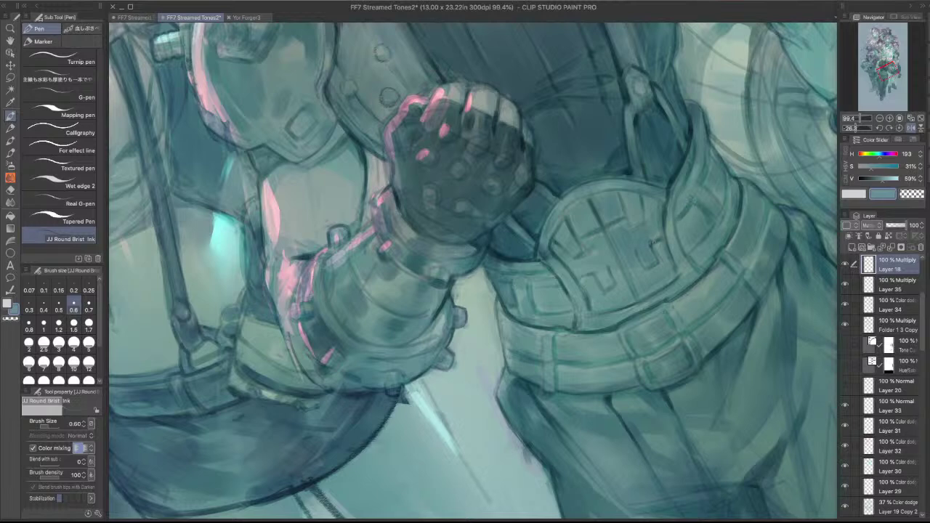
- Refine the inner edge of the belt's raised side flap with ink and transparent colour, and darken the strap clasp above it
{"action": "left_click_drag", "start_coordinate": [673, 206], "coordinate": [684, 188]}
{"action": "key", "text": "super+z"}
{"action": "key", "text": "c"}
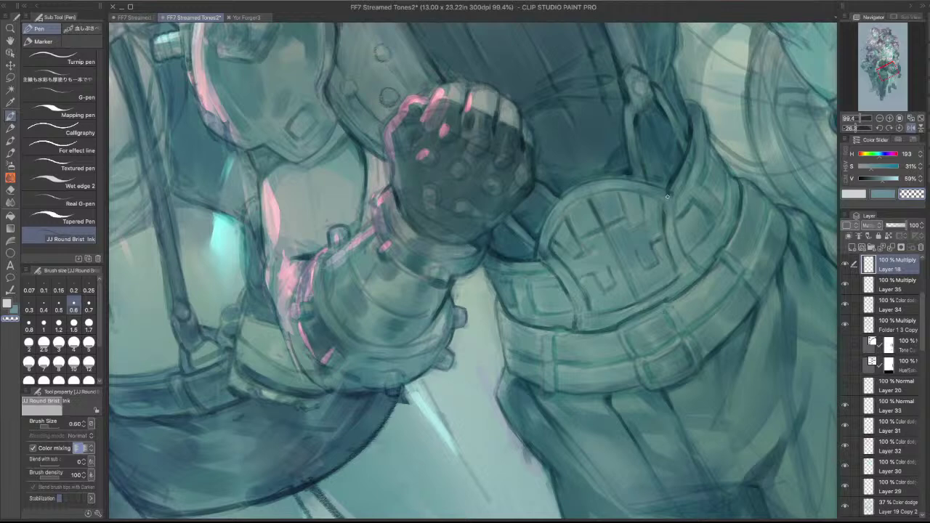
{"action": "key", "text": "c"}
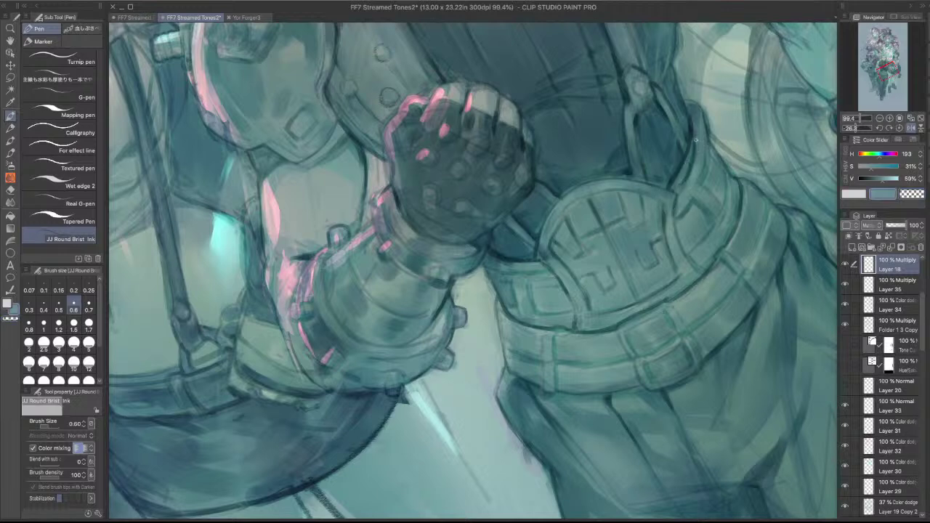
{"action": "key", "text": "c"}
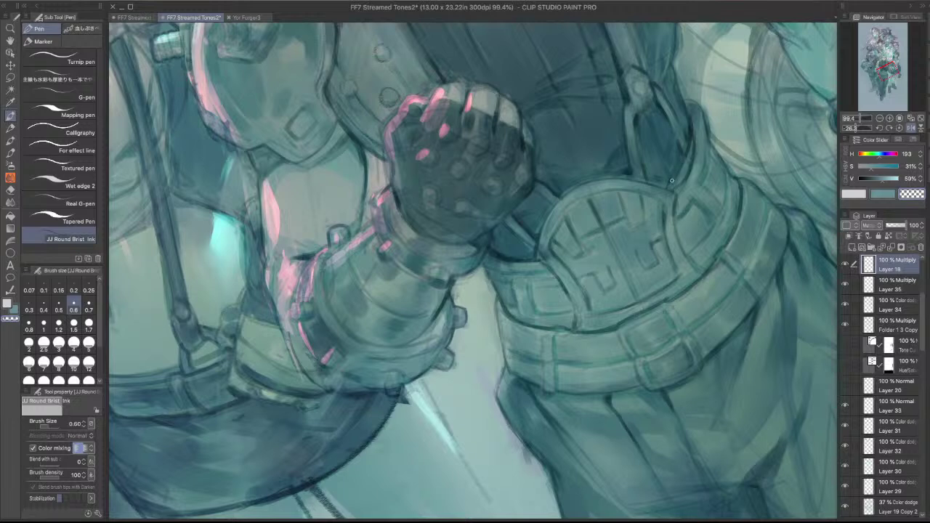
{"action": "key", "text": "c"}
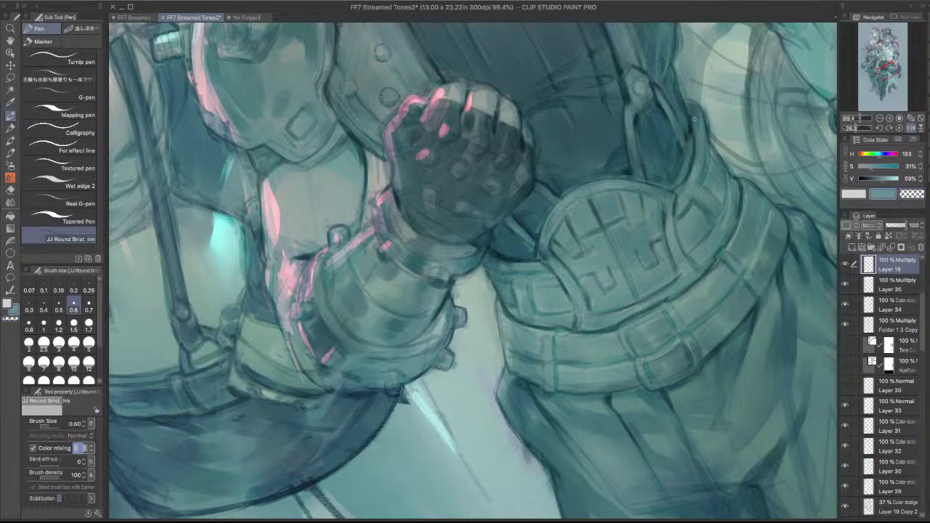
{"action": "left_click_drag", "start_coordinate": [692, 141], "coordinate": [675, 192]}
{"action": "mouse_move", "coordinate": [687, 157]}
{"action": "left_mouse_down"}
{"action": "mouse_move", "coordinate": [686, 167]}
{"action": "mouse_move", "coordinate": [689, 152]}
{"action": "left_mouse_up"}
{"action": "left_click_drag", "start_coordinate": [630, 160], "coordinate": [636, 181]}
{"action": "mouse_move", "coordinate": [629, 99]}
{"action": "left_mouse_down"}
{"action": "mouse_move", "coordinate": [637, 117]}
{"action": "mouse_move", "coordinate": [653, 106]}
{"action": "left_mouse_up"}
- Ink the sweater's side contour below Cloud's armpit and the strap loop, and undo the last stroke near the shoulder
{"action": "scroll", "coordinate": [680, 142], "scroll_direction": "down", "scroll_amount": 1}
{"action": "scroll", "coordinate": [705, 181], "scroll_direction": "down", "scroll_amount": 1}
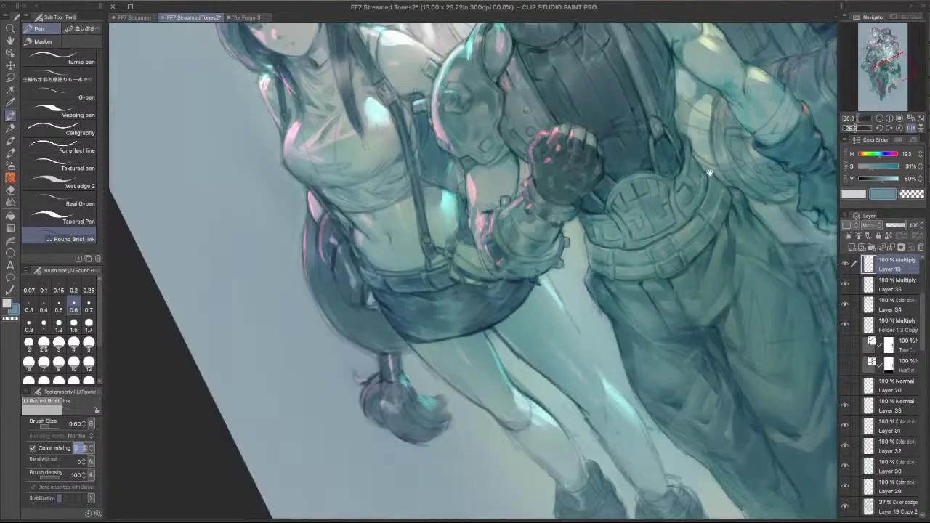
{"action": "left_click_drag", "start_coordinate": [711, 173], "coordinate": [685, 290]}
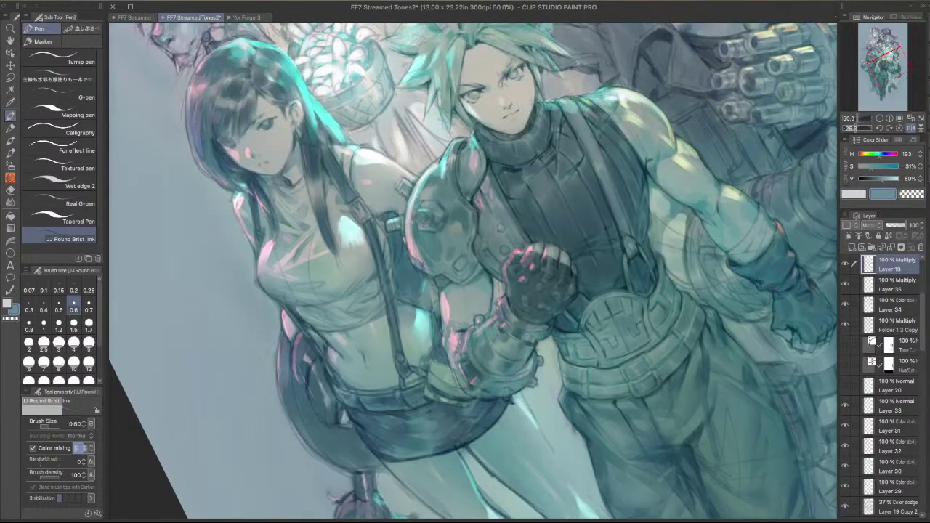
{"action": "scroll", "coordinate": [641, 220], "scroll_direction": "up", "scroll_amount": 3}
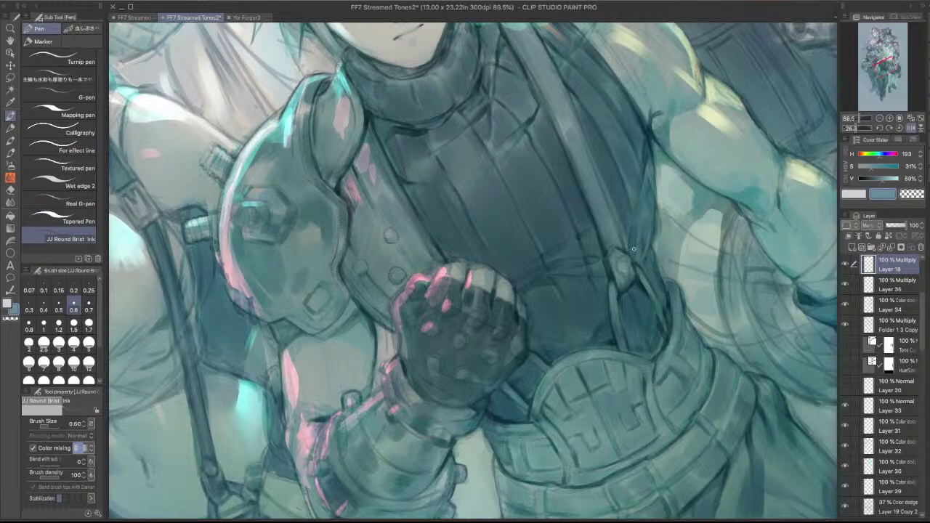
{"action": "left_click_drag", "start_coordinate": [647, 165], "coordinate": [643, 208]}
{"action": "left_click_drag", "start_coordinate": [649, 340], "coordinate": [641, 326]}
{"action": "left_click_drag", "start_coordinate": [692, 180], "coordinate": [673, 235]}
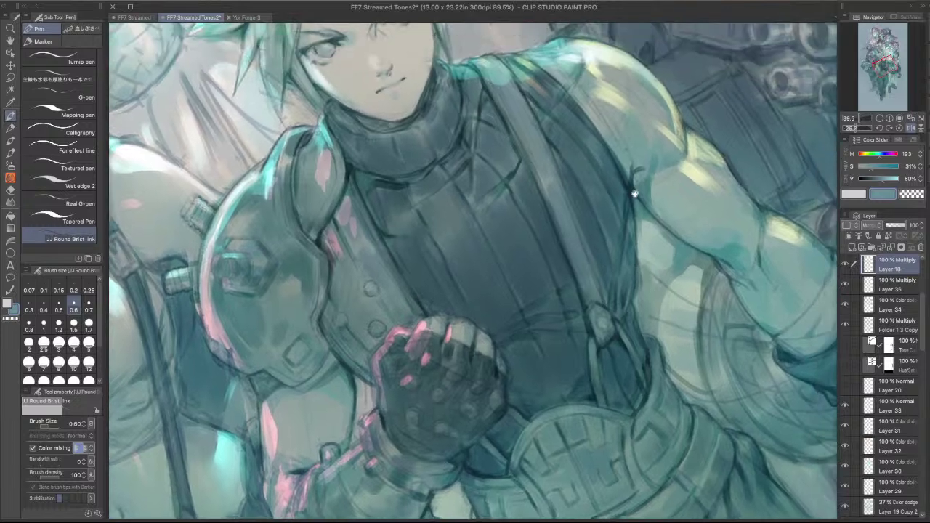
{"action": "left_click_drag", "start_coordinate": [621, 159], "coordinate": [656, 218]}
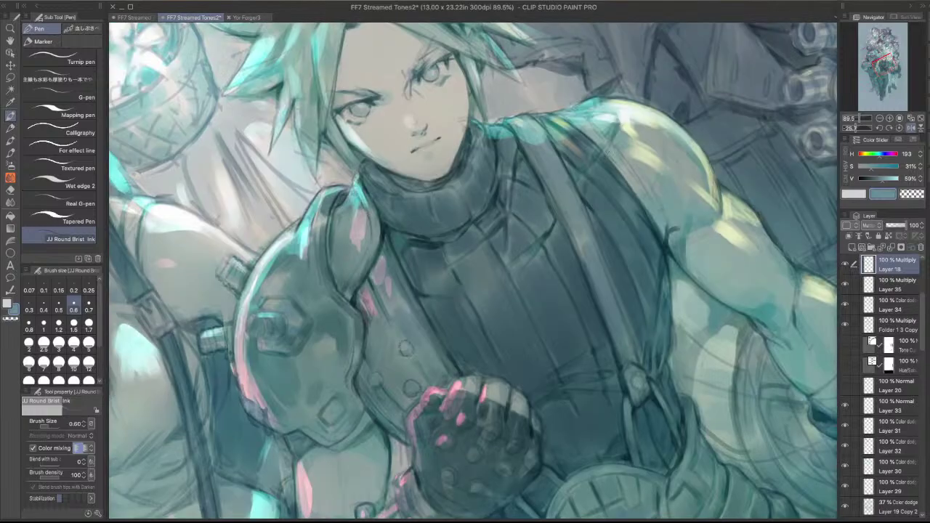
{"action": "mouse_move", "coordinate": [610, 175]}
{"action": "left_mouse_down"}
{"action": "mouse_move", "coordinate": [651, 236]}
{"action": "mouse_move", "coordinate": [671, 192]}
{"action": "left_mouse_up"}
{"action": "key", "text": "ctrl+z"}
{"action": "left_click_drag", "start_coordinate": [623, 322], "coordinate": [675, 167]}
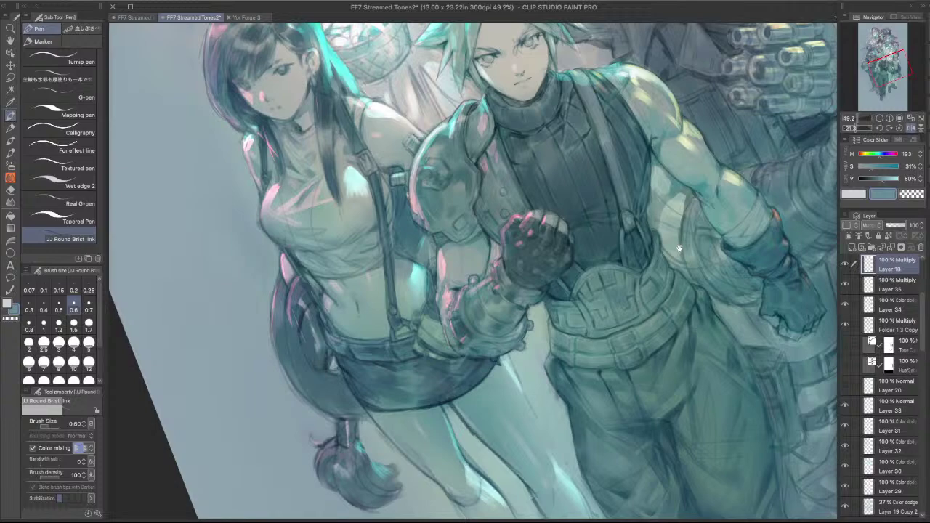
- Flip the canvas horizontally and ink the upper edge of the emblem plate below the gloved fist
{"action": "left_click", "coordinate": [911, 127]}
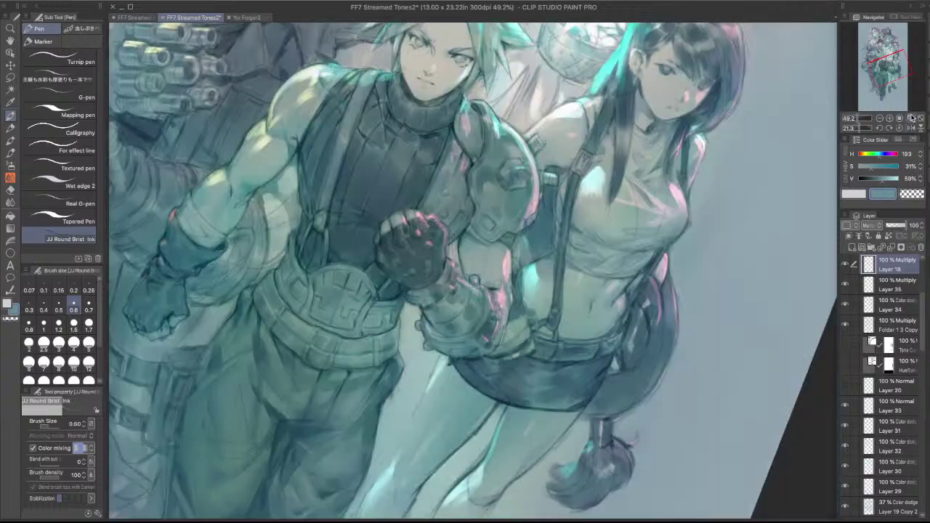
{"action": "left_click_drag", "start_coordinate": [632, 223], "coordinate": [690, 247]}
{"action": "left_click_drag", "start_coordinate": [476, 312], "coordinate": [513, 272]}
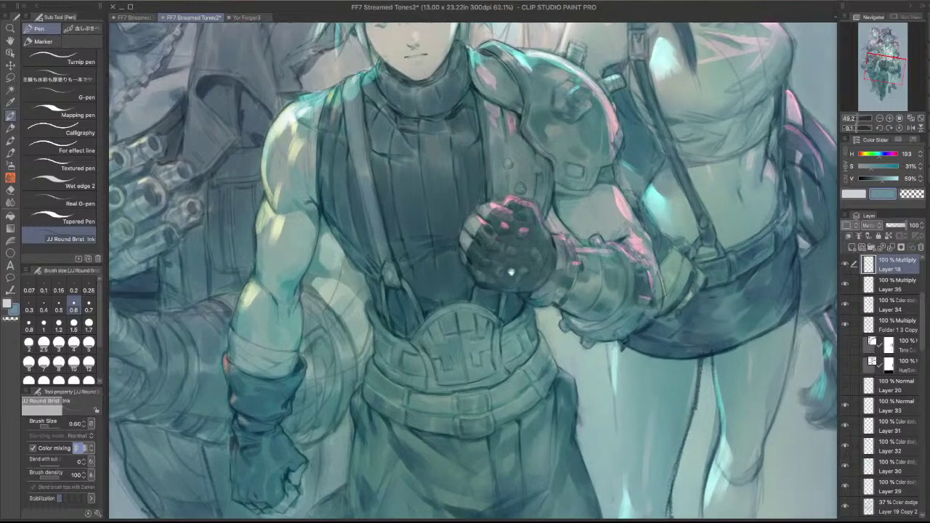
{"action": "left_click_drag", "start_coordinate": [472, 306], "coordinate": [490, 290]}
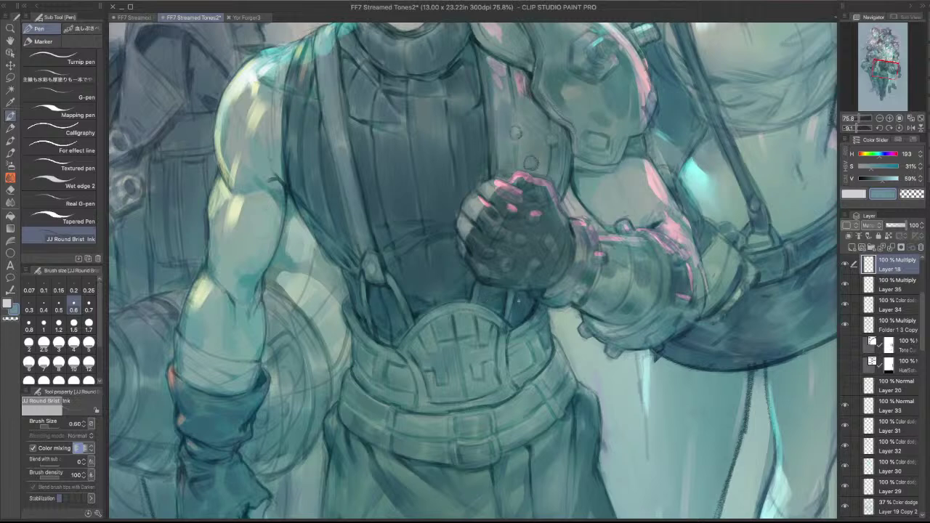
{"action": "key", "text": "c"}
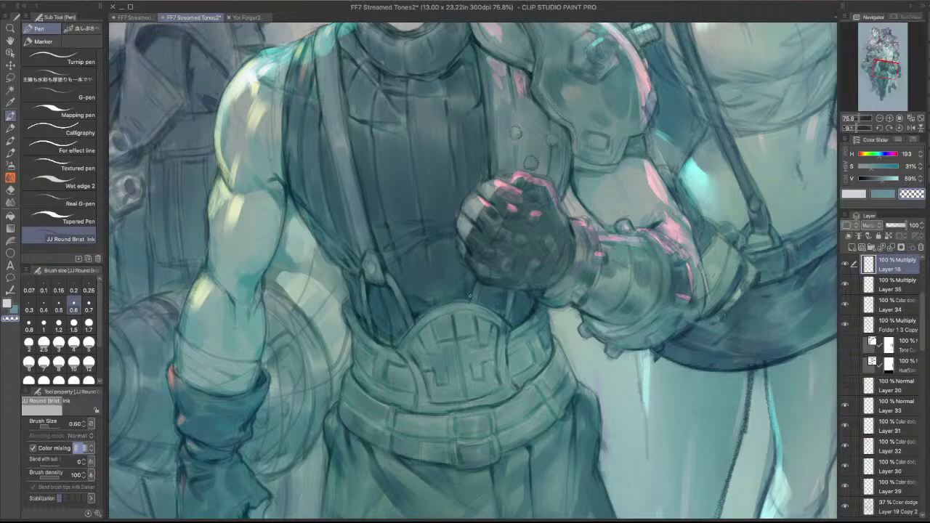
{"action": "key", "text": "c"}
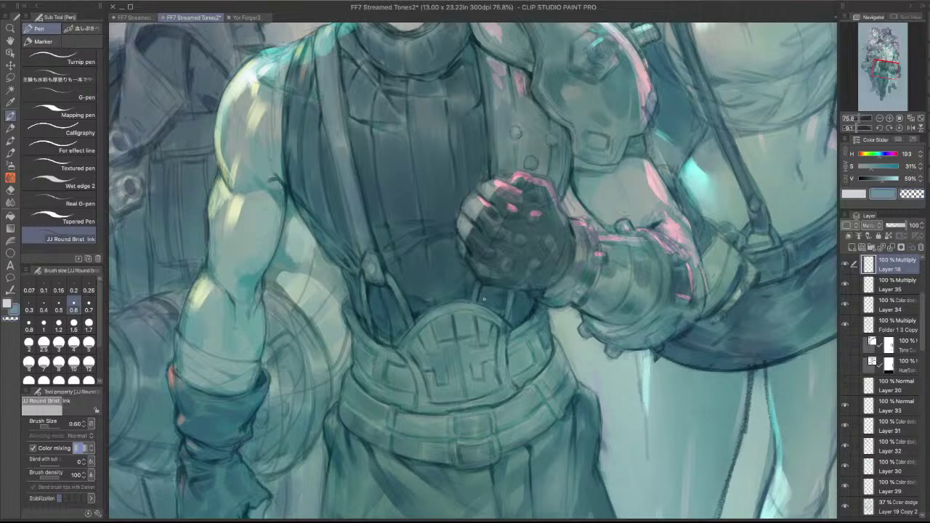
{"action": "mouse_move", "coordinate": [483, 307]}
{"action": "left_mouse_down"}
{"action": "mouse_move", "coordinate": [492, 286]}
{"action": "mouse_move", "coordinate": [515, 322]}
{"action": "left_mouse_up"}
{"action": "key", "text": "c"}
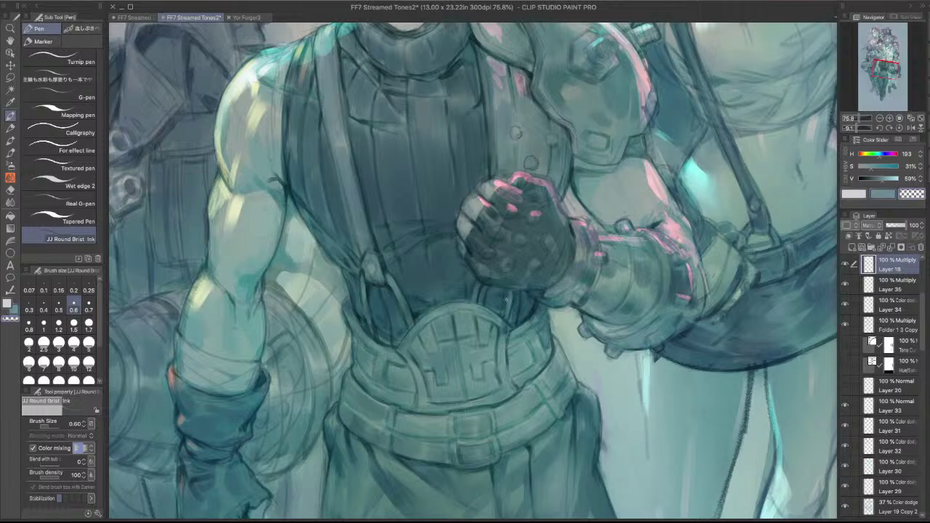
- Try a stroke along the strap below the gloved fist on the Folder 1 3 Copy layer and undo it
{"action": "scroll", "coordinate": [504, 310], "scroll_direction": "up", "scroll_amount": 3}
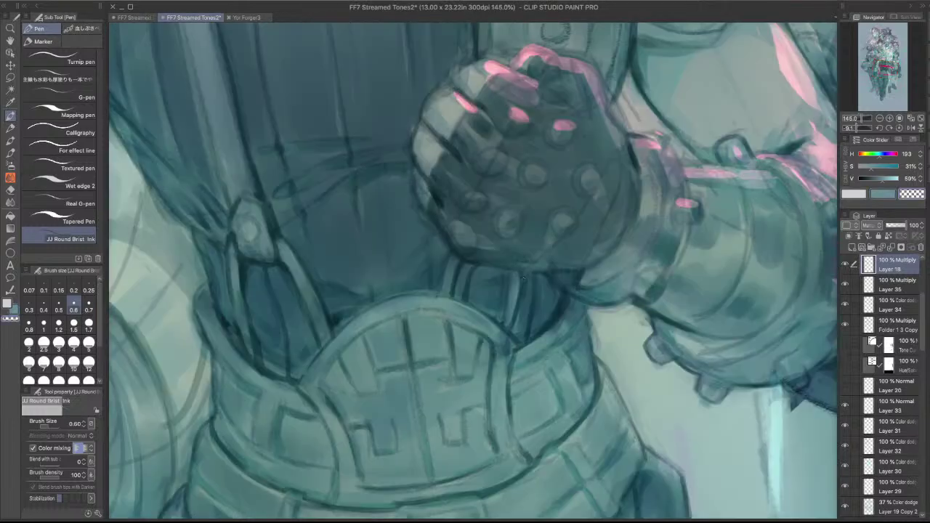
{"action": "left_click", "coordinate": [506, 310], "text": "shift+super"}
{"action": "key", "text": "c"}
{"action": "left_click_drag", "start_coordinate": [510, 279], "coordinate": [504, 314]}
{"action": "key", "text": "super+z"}
{"action": "key", "text": "c"}
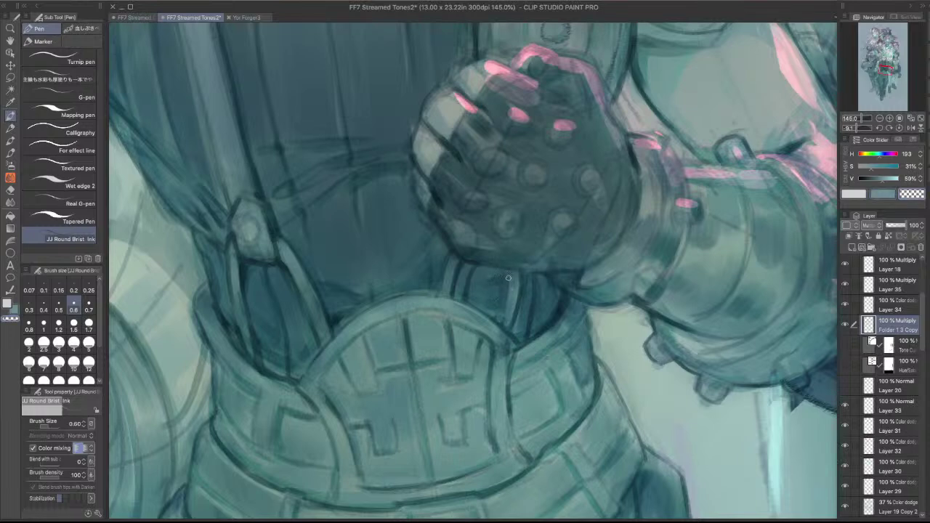
- Select the Layer 19 Copy 2 colour dodge layer and hide it
{"action": "left_click", "coordinate": [445, 248], "text": "ctrl+shift"}
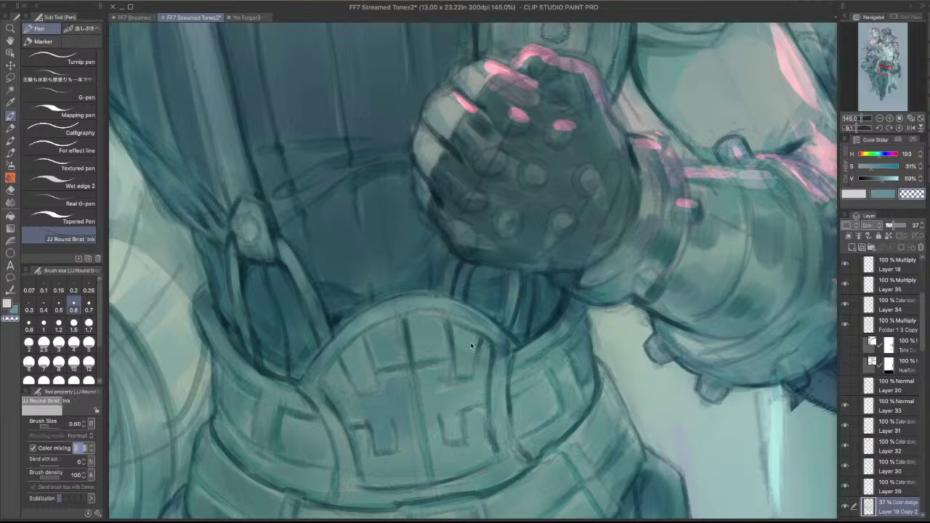
{"action": "left_click", "coordinate": [844, 507]}
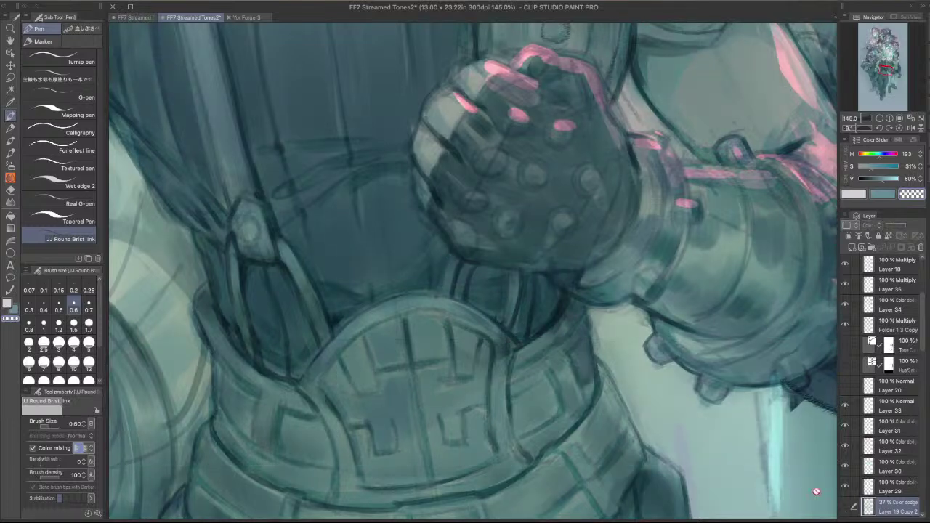
- Try inking the strap edge nearest the sweater's middle on the Folder 1 3 Copy layer and undo the stroke
{"action": "left_click", "coordinate": [443, 265], "text": "ctrl+shift"}
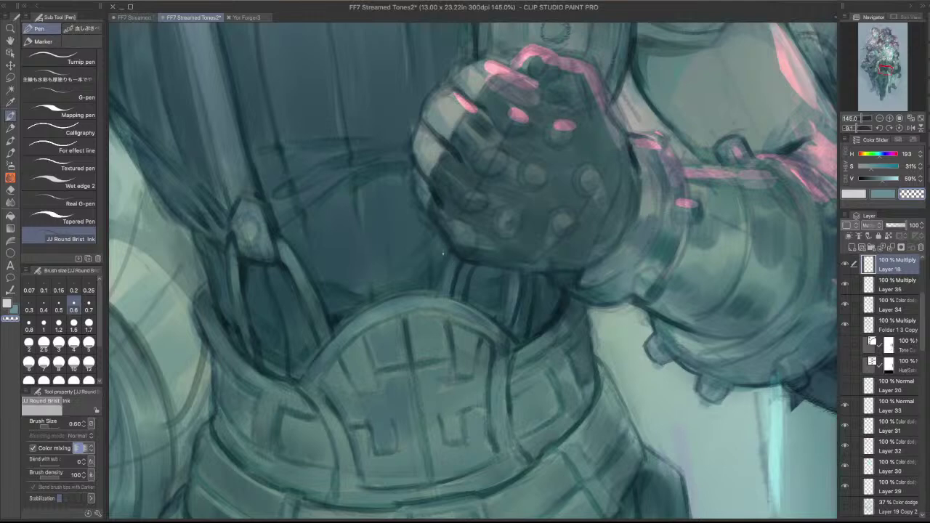
{"action": "left_click", "coordinate": [446, 252], "text": "ctrl+shift"}
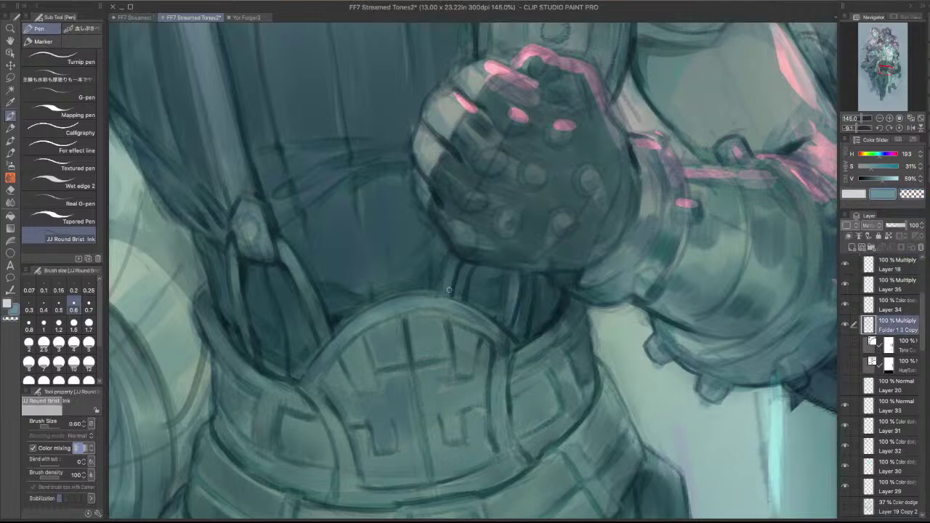
{"action": "key", "text": "Tab"}
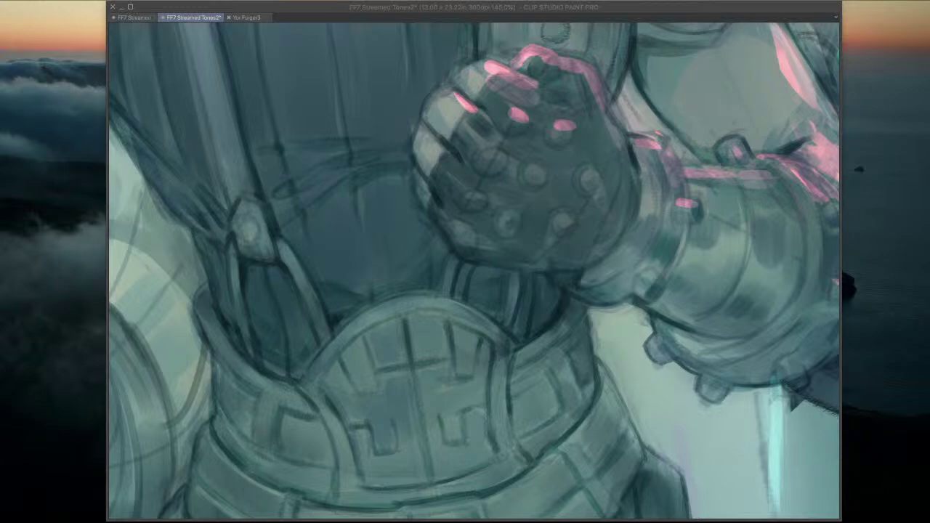
{"action": "key", "text": "Tab"}
{"action": "left_click_drag", "start_coordinate": [454, 261], "coordinate": [445, 289]}
{"action": "key", "text": "super+z"}
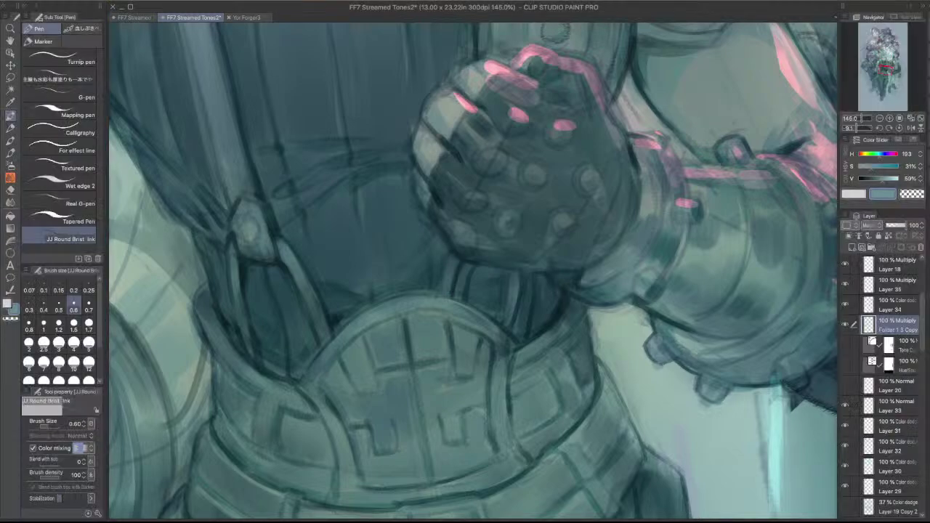
- Hide Layer 19 Copy and check what Layer 24 contributes by toggling its visibility
{"action": "left_click", "coordinate": [398, 320], "text": "shift+super"}
{"action": "left_click", "coordinate": [845, 508]}
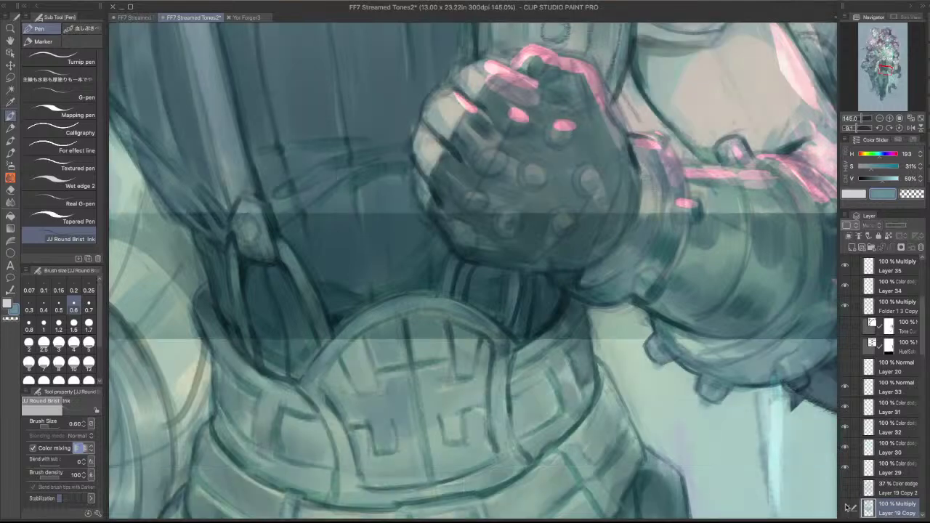
{"action": "key", "text": "alt+["}
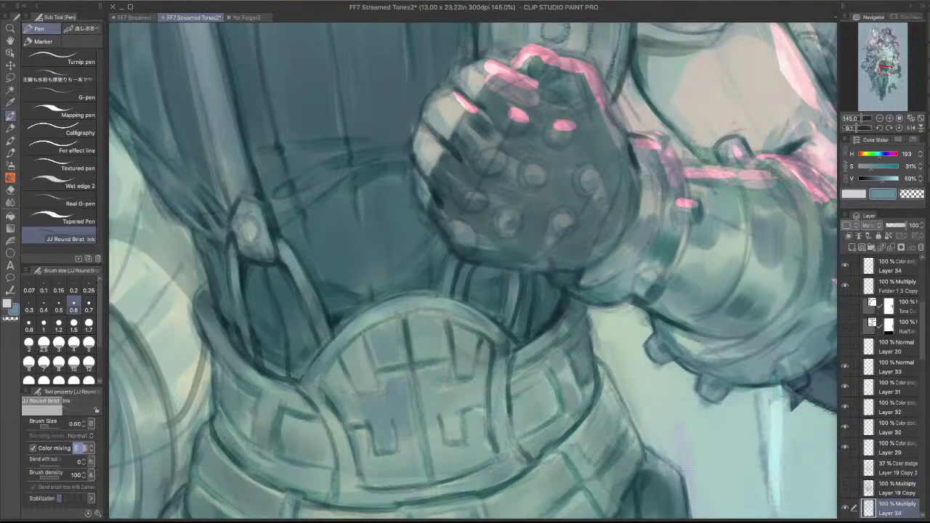
{"action": "left_click", "coordinate": [846, 506]}
{"action": "left_click", "coordinate": [846, 506]}
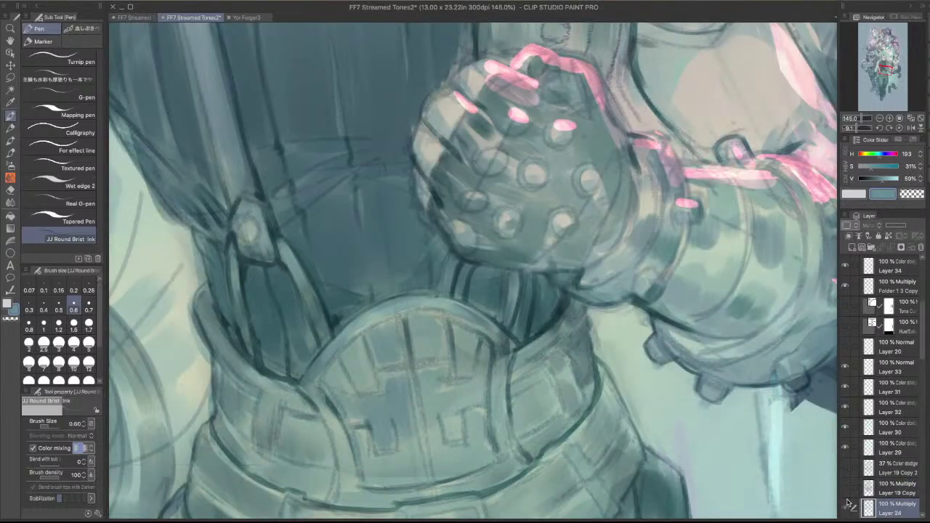
- Sample a light teal and refine the strap edges below the gloved fist on Layer 24, undoing the unwanted strokes
{"action": "left_click", "coordinate": [442, 261], "text": "alt"}
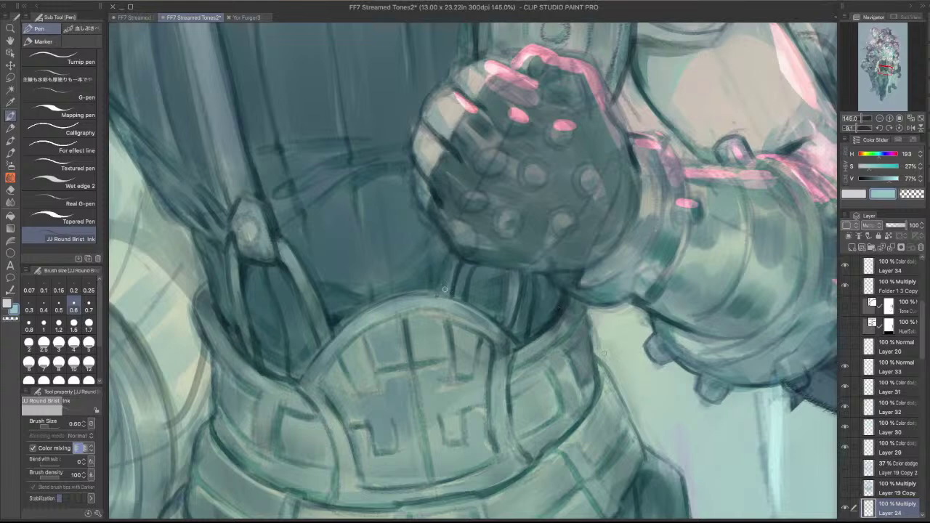
{"action": "key", "text": "c"}
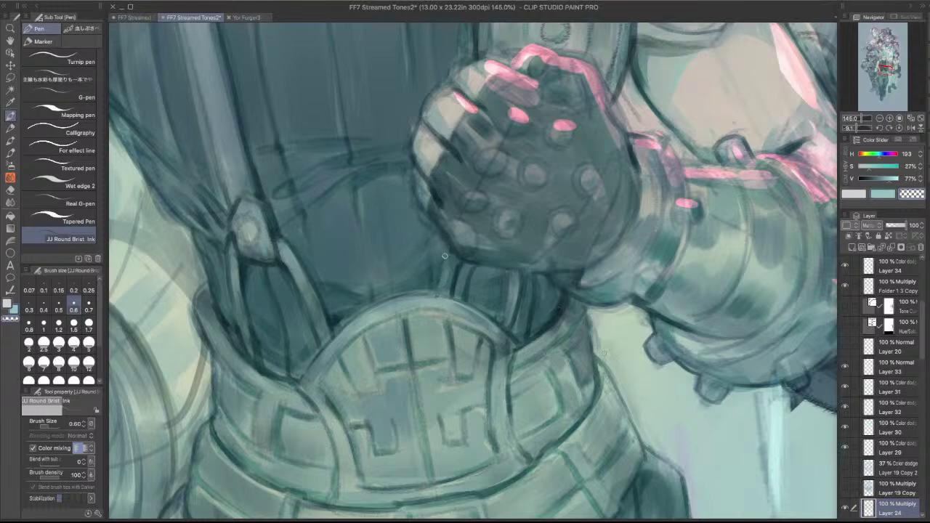
{"action": "key", "text": "super+z"}
{"action": "key", "text": "c"}
{"action": "left_click_drag", "start_coordinate": [467, 268], "coordinate": [459, 295]}
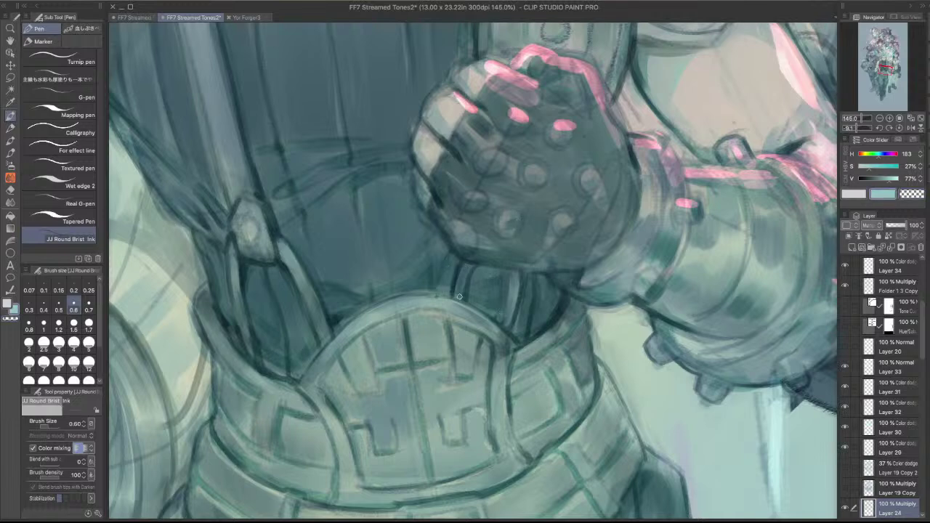
{"action": "key", "text": "super+z"}
{"action": "key", "text": "c"}
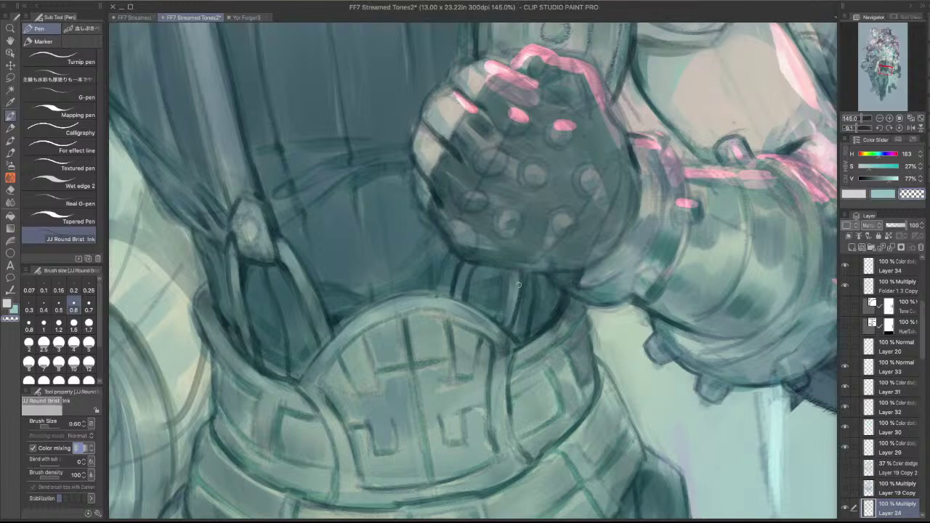
{"action": "key", "text": "c"}
{"action": "mouse_move", "coordinate": [512, 271]}
{"action": "left_mouse_down"}
{"action": "mouse_move", "coordinate": [507, 317]}
{"action": "mouse_move", "coordinate": [514, 315]}
{"action": "left_mouse_up"}
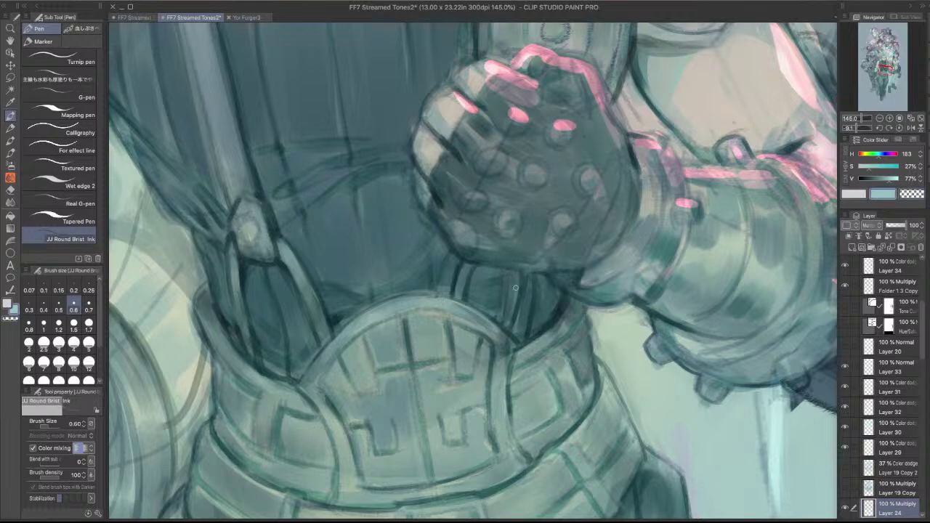
{"action": "key", "text": "c"}
- Lighten the strap below the gloved fist on Layer 26 with transparent-colour strokes down to the emblem plate
{"action": "left_click", "coordinate": [528, 303], "text": "shift+super"}
{"action": "left_click_drag", "start_coordinate": [528, 280], "coordinate": [520, 334]}
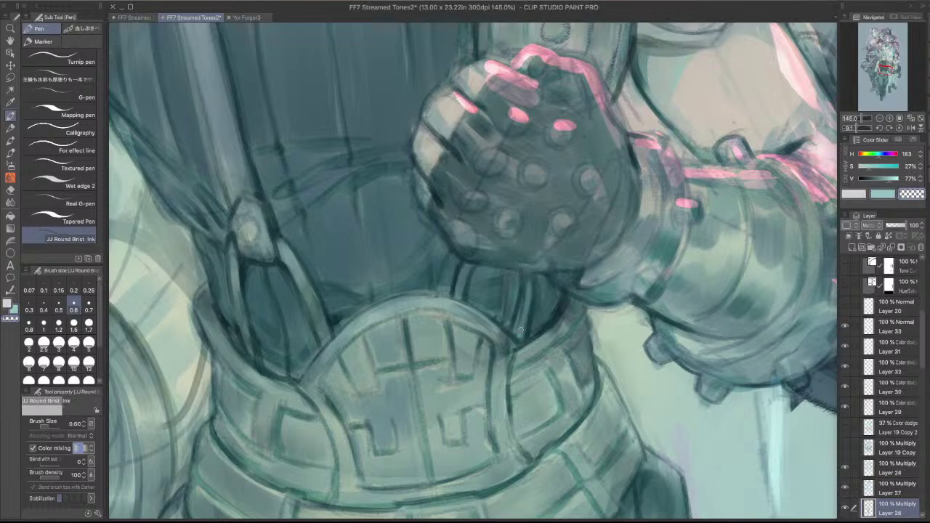
{"action": "left_click_drag", "start_coordinate": [529, 284], "coordinate": [517, 332]}
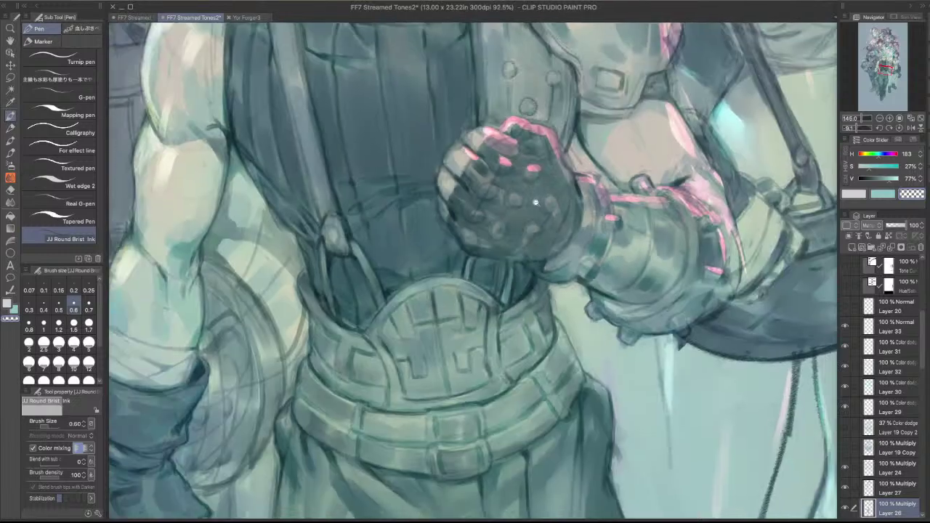
{"action": "scroll", "coordinate": [490, 257], "scroll_direction": "down", "scroll_amount": 3}
{"action": "scroll", "coordinate": [503, 263], "scroll_direction": "up", "scroll_amount": 2}
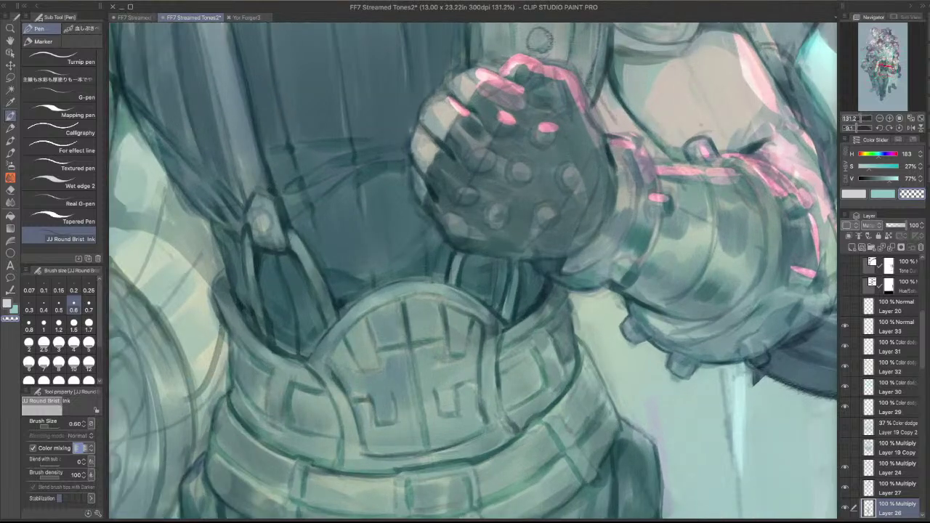
- Switch to the Blend tool at size 2.50 and hide the Folder 1 3 Copy layer
{"action": "left_click", "coordinate": [515, 246], "text": "ctrl+shift"}
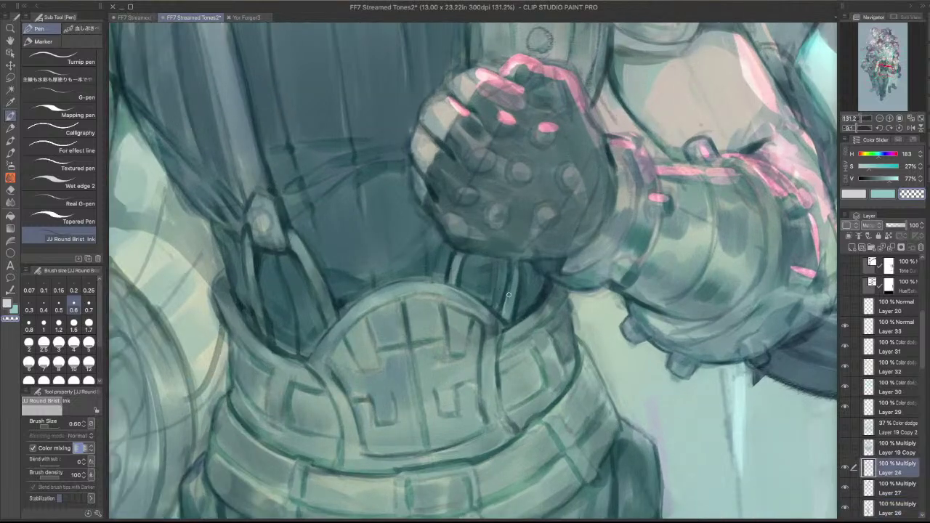
{"action": "key", "text": "j"}
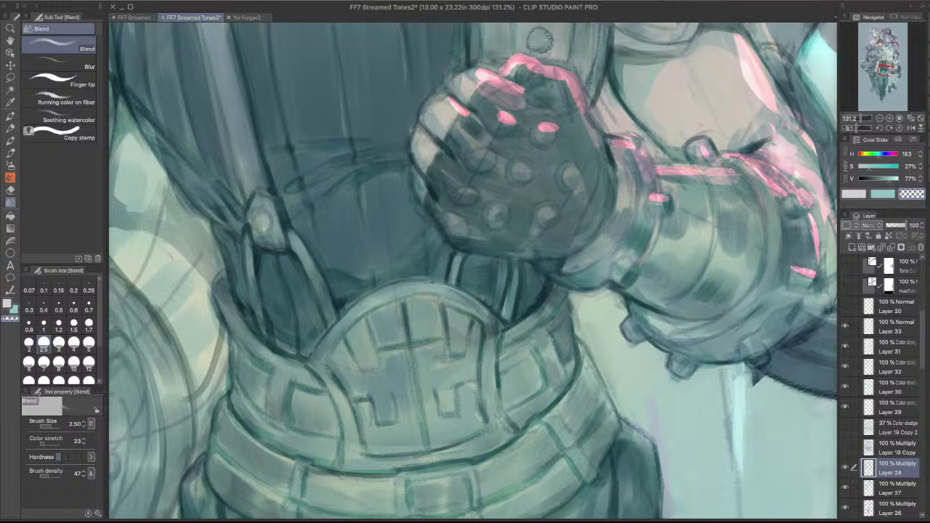
{"action": "left_click", "coordinate": [439, 270], "text": "shift+super"}
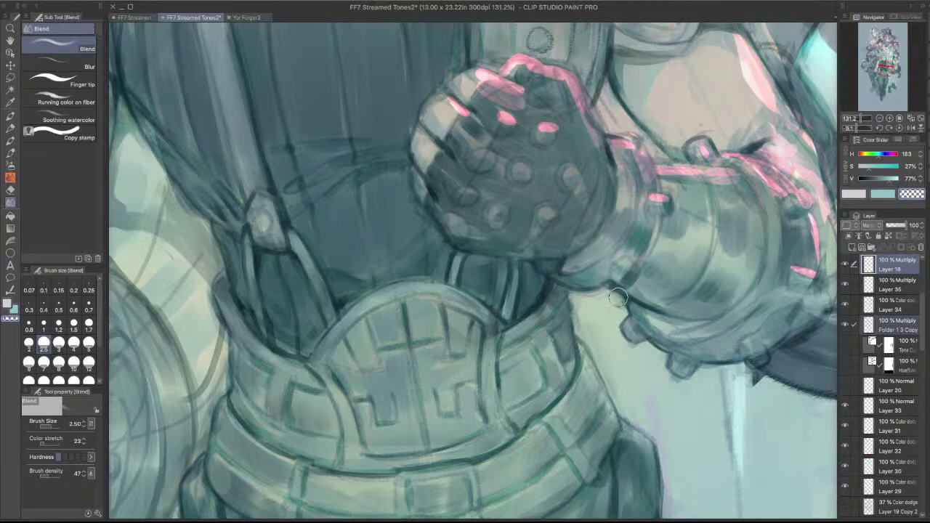
{"action": "left_click", "coordinate": [844, 326]}
{"action": "left_click", "coordinate": [844, 326]}
{"action": "left_click", "coordinate": [844, 326]}
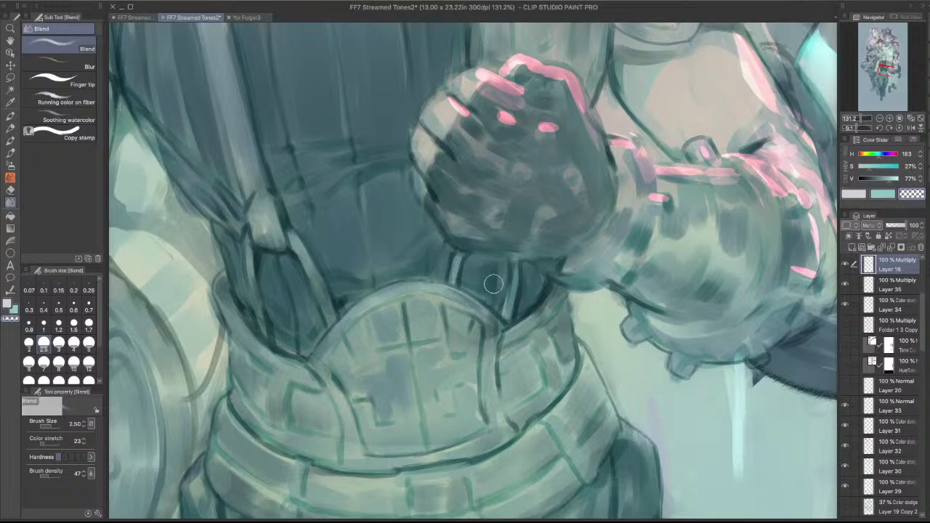
- Hide Layer 18, Layer 24 and Layer 26, and blend the straps below the fist into the base paint on Layer 25
{"action": "left_click", "coordinate": [845, 265]}
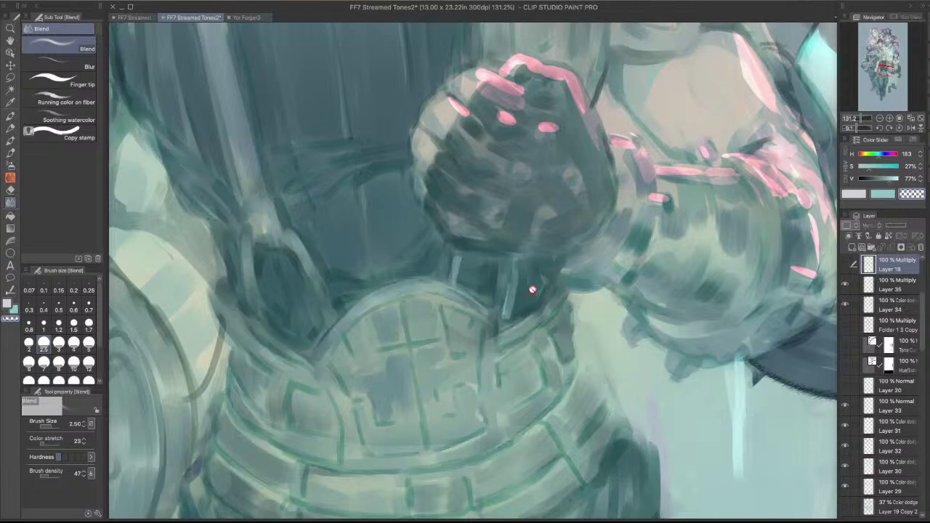
{"action": "left_click", "coordinate": [498, 281], "text": "shift+super"}
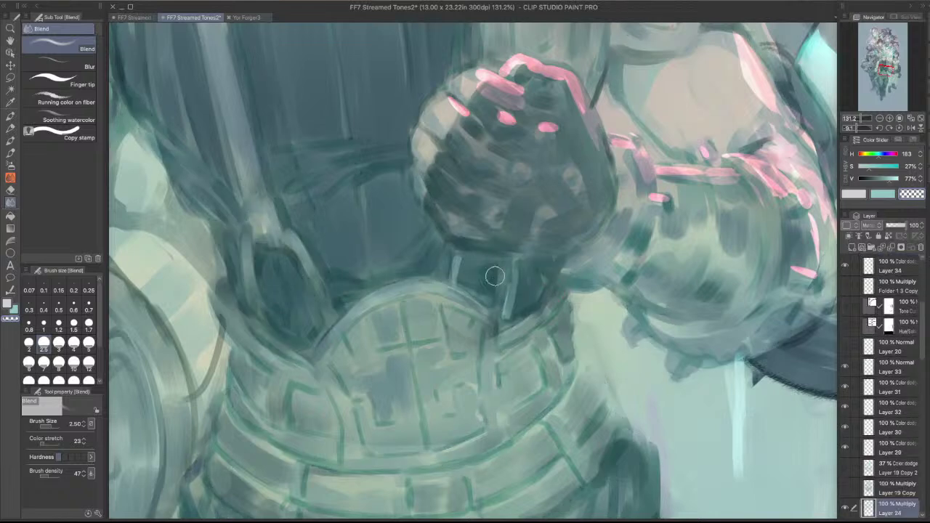
{"action": "left_click", "coordinate": [845, 507]}
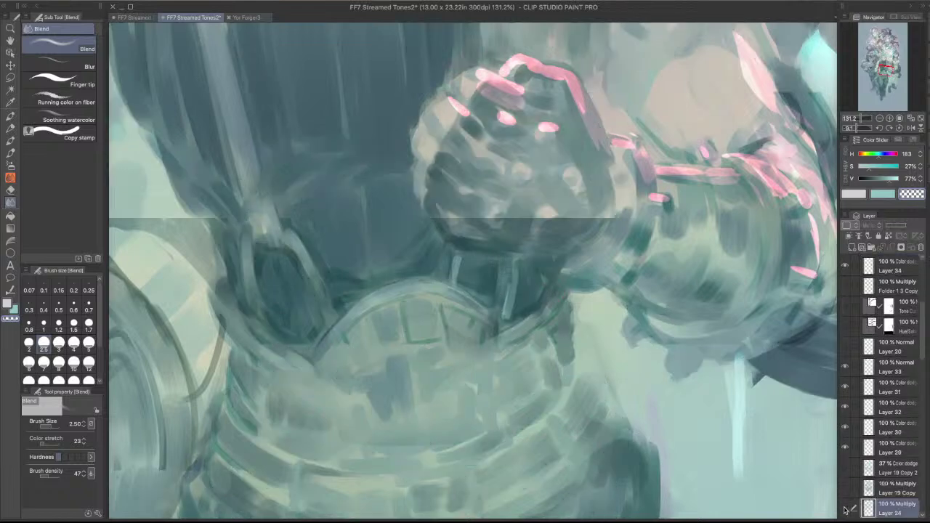
{"action": "left_click", "coordinate": [492, 269], "text": "shift+super"}
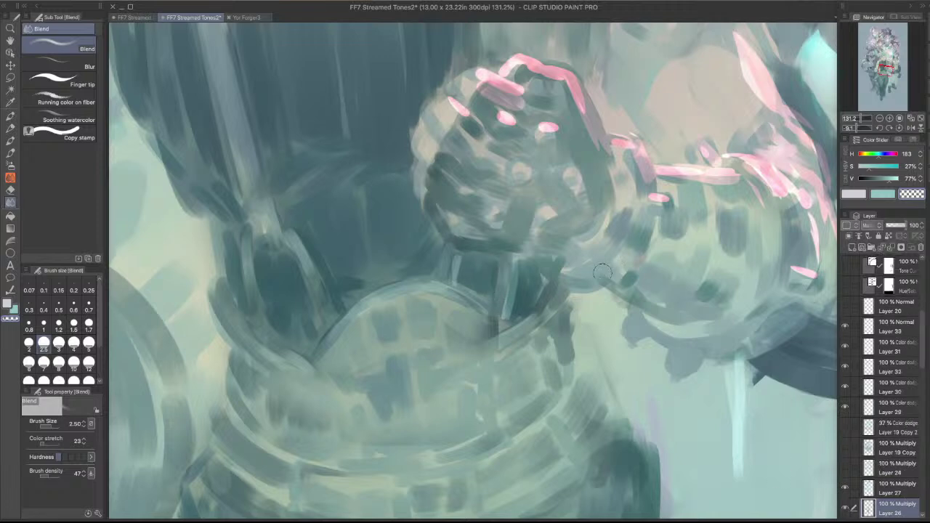
{"action": "left_click", "coordinate": [845, 508]}
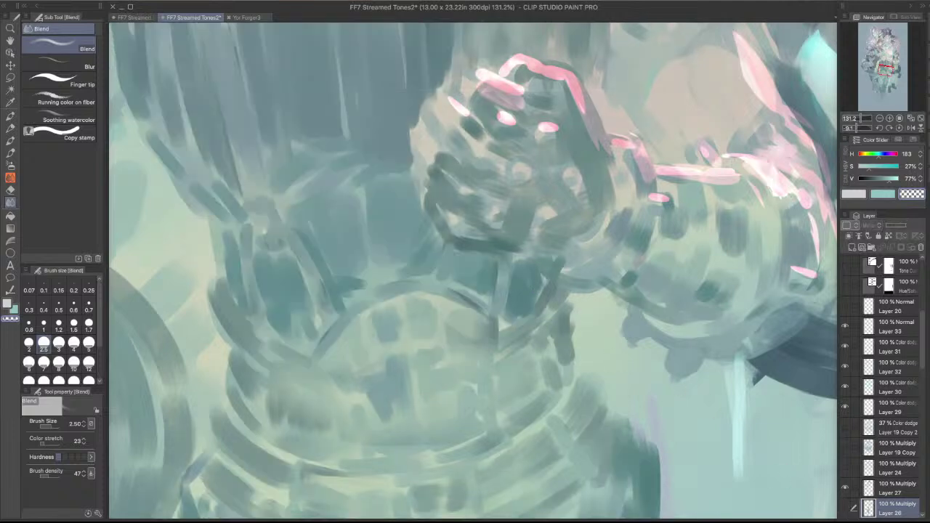
{"action": "key", "text": "ctrl+shift+n"}
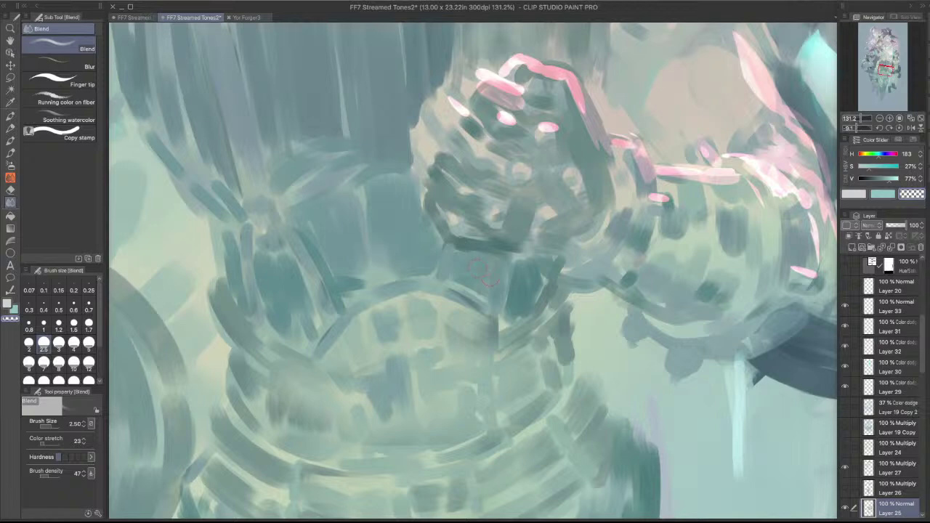
- Show Layer 19 Copy 2, Layer 19 Copy, Layer 24, Layer 26, Layer 20 and Layer 18 again
{"action": "left_click_drag", "start_coordinate": [850, 489], "coordinate": [853, 408]}
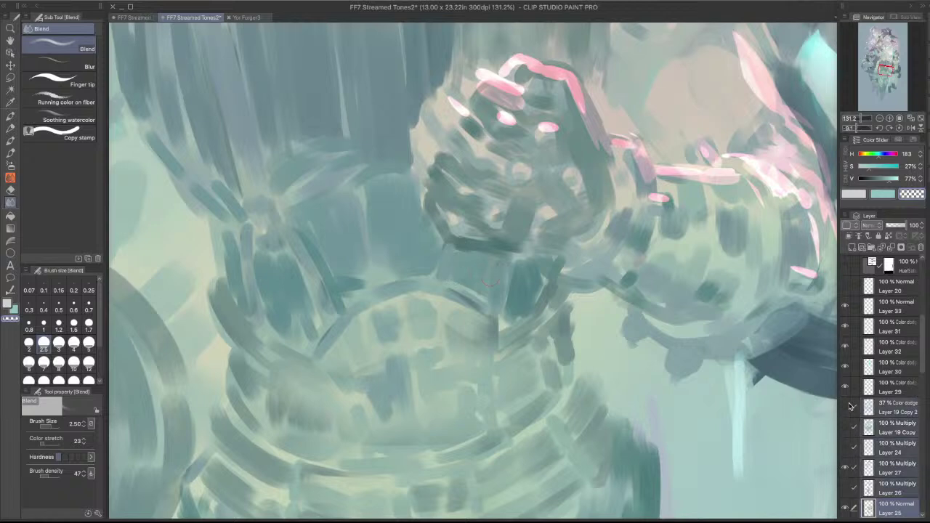
{"action": "left_click", "coordinate": [854, 488]}
{"action": "mouse_move", "coordinate": [854, 408]}
{"action": "left_mouse_down"}
{"action": "mouse_move", "coordinate": [861, 485]}
{"action": "mouse_move", "coordinate": [844, 410]}
{"action": "left_mouse_up"}
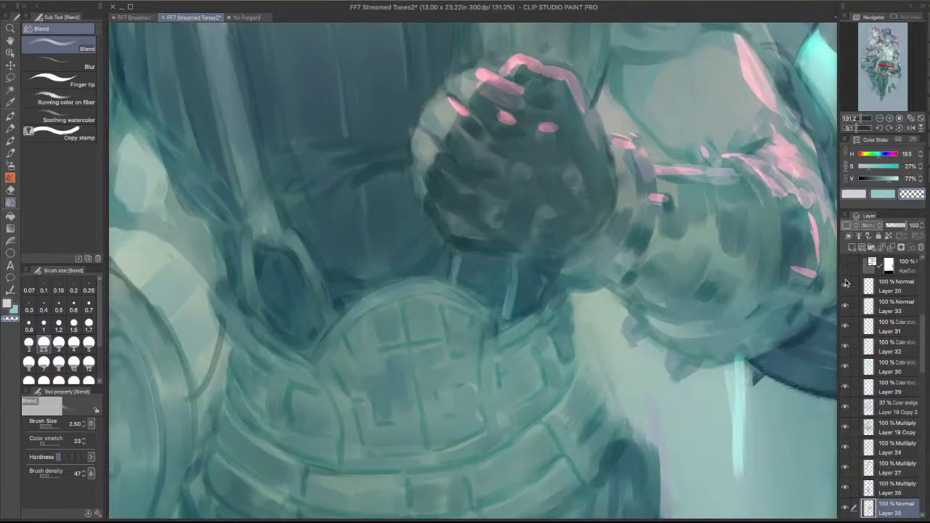
{"action": "left_click_drag", "start_coordinate": [924, 329], "coordinate": [927, 273]}
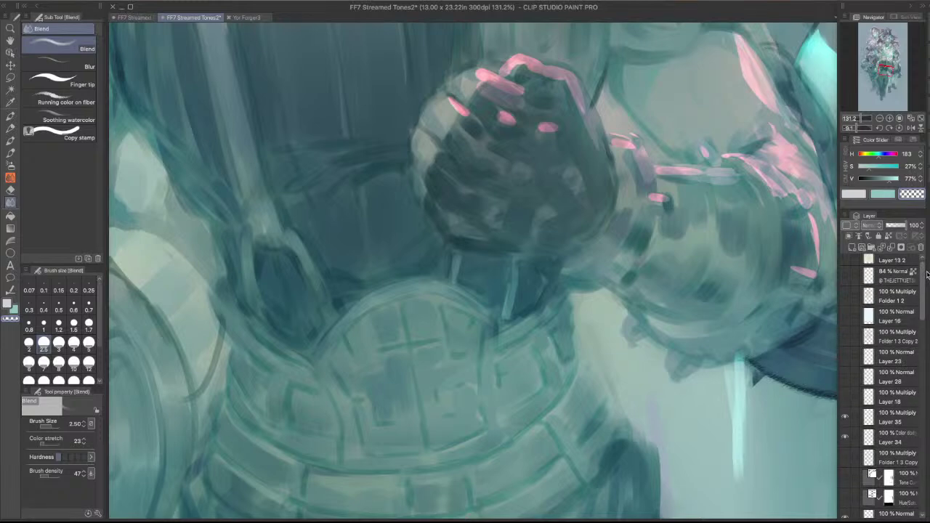
{"action": "left_click", "coordinate": [844, 396]}
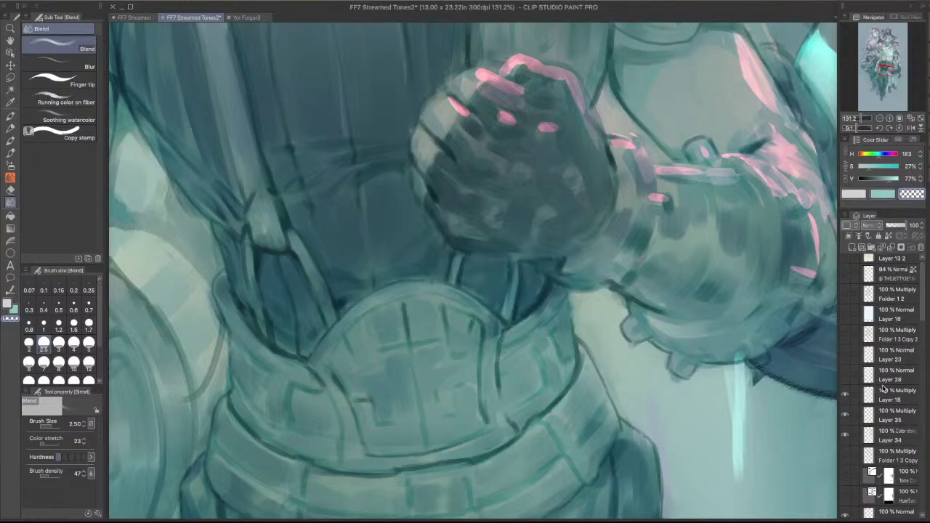
{"action": "scroll", "coordinate": [626, 327], "scroll_direction": "down", "scroll_amount": 3}
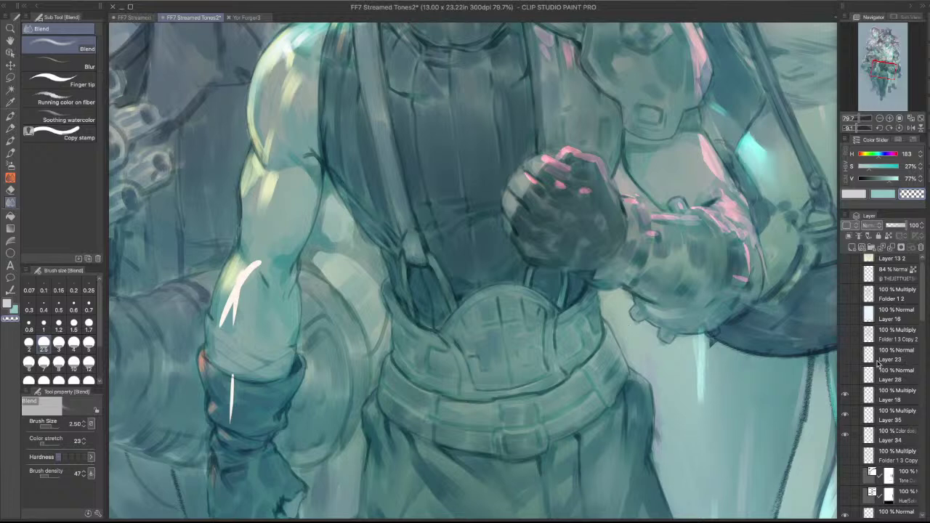
- Briefly show the Folder 1 3 Copy 2 and Folder 1 2 sketch layers to compare them with the painting
{"action": "left_click", "coordinate": [893, 334]}
{"action": "left_click", "coordinate": [845, 333]}
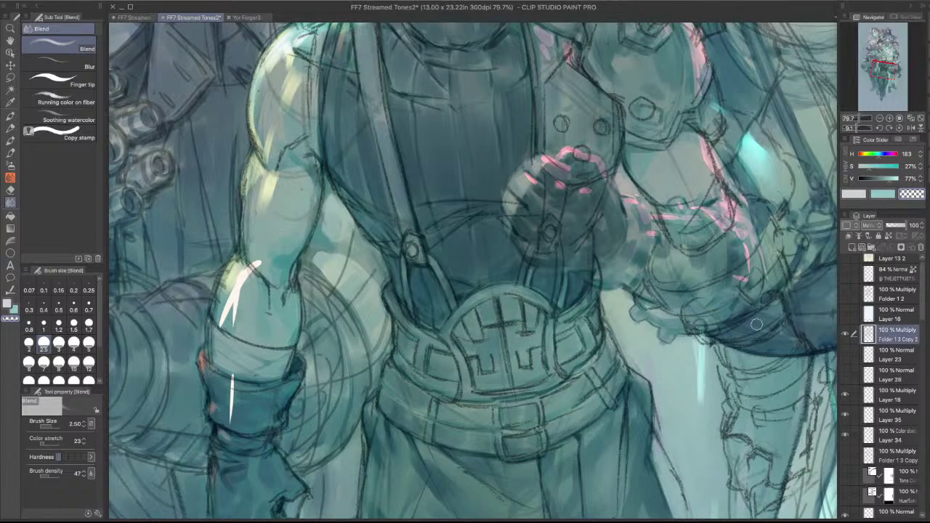
{"action": "left_click", "coordinate": [845, 333]}
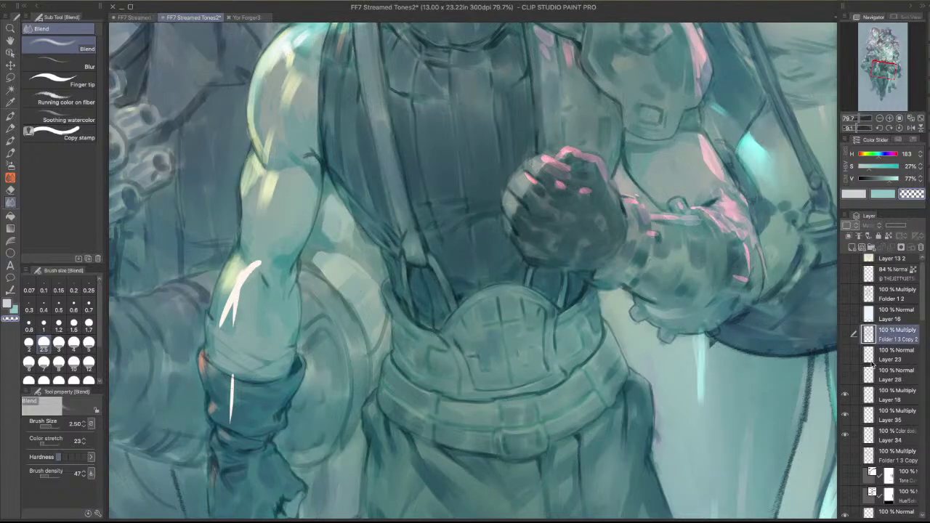
{"action": "left_click", "coordinate": [845, 294]}
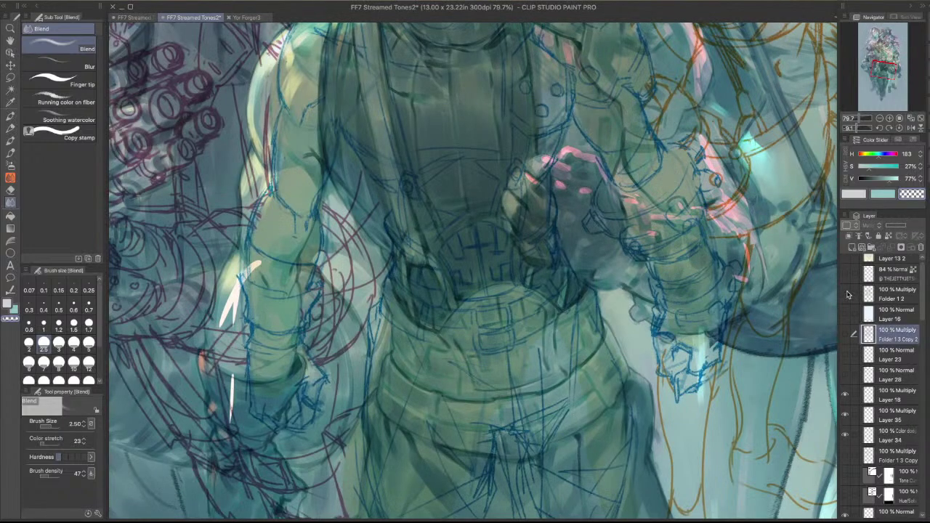
{"action": "left_click", "coordinate": [847, 293]}
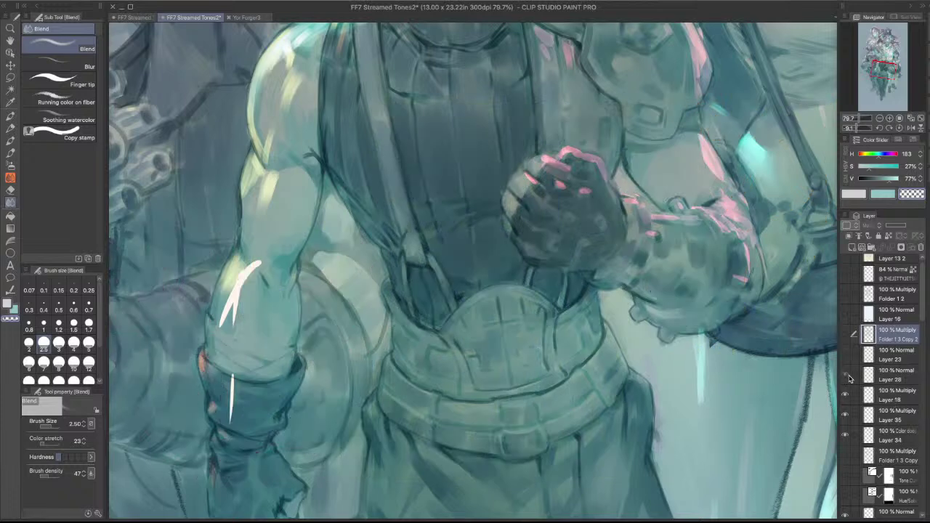
- Examine the group composition from a distance and compare it with Layer 23 and Layer 28 shown
{"action": "left_click", "coordinate": [845, 456]}
{"action": "scroll", "coordinate": [653, 415], "scroll_direction": "down", "scroll_amount": 3}
{"action": "scroll", "coordinate": [655, 419], "scroll_direction": "down", "scroll_amount": 1}
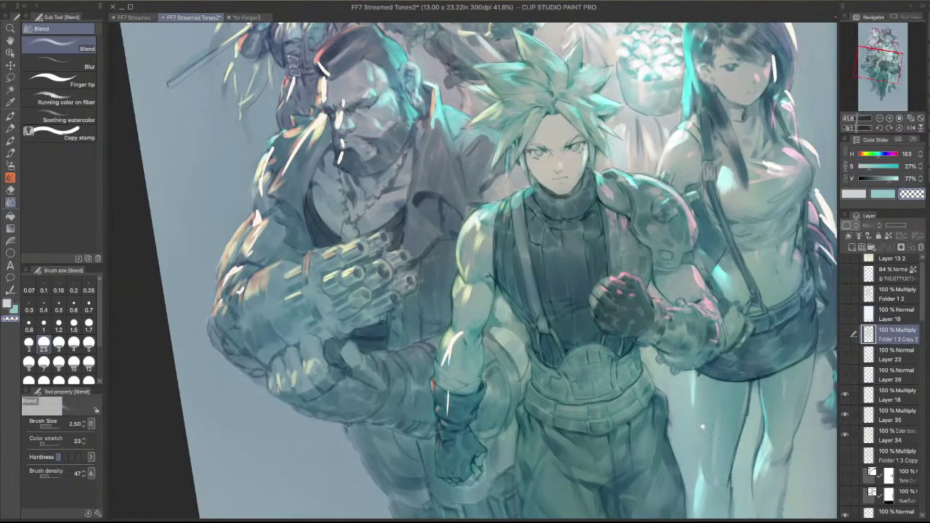
{"action": "scroll", "coordinate": [727, 364], "scroll_direction": "down", "scroll_amount": 2}
{"action": "scroll", "coordinate": [684, 454], "scroll_direction": "down", "scroll_amount": 2}
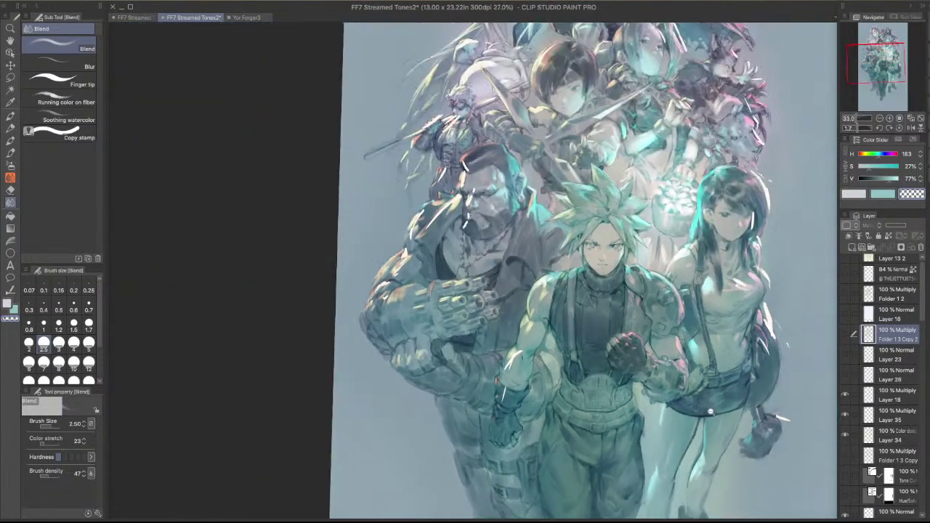
{"action": "scroll", "coordinate": [694, 420], "scroll_direction": "up", "scroll_amount": 3}
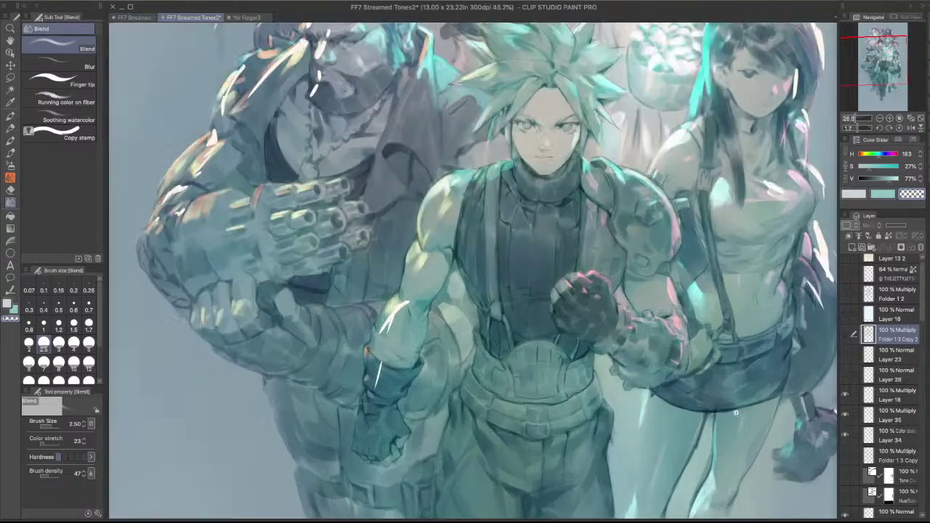
{"action": "left_click", "coordinate": [846, 357]}
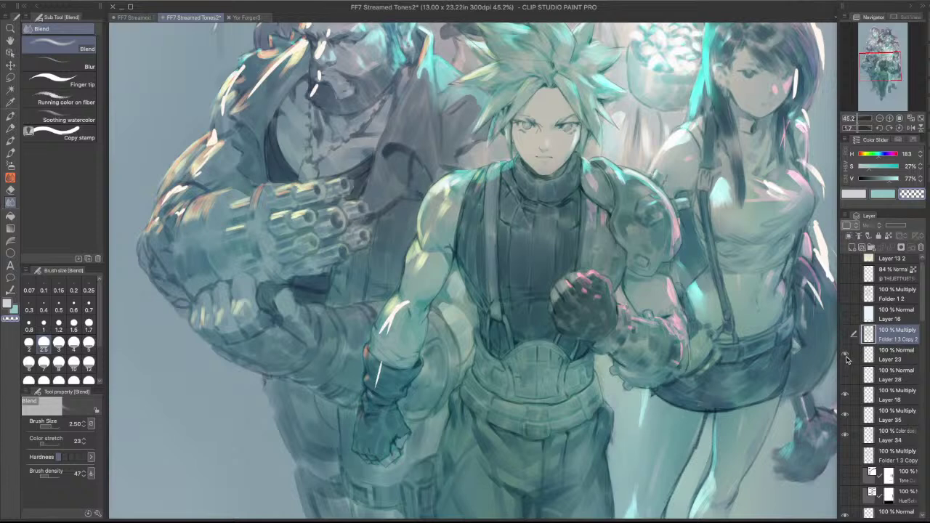
{"action": "left_click", "coordinate": [846, 375]}
- Show the Folder 1 3 Copy line-art layer and lower its opacity to 56%
{"action": "left_click", "coordinate": [847, 457]}
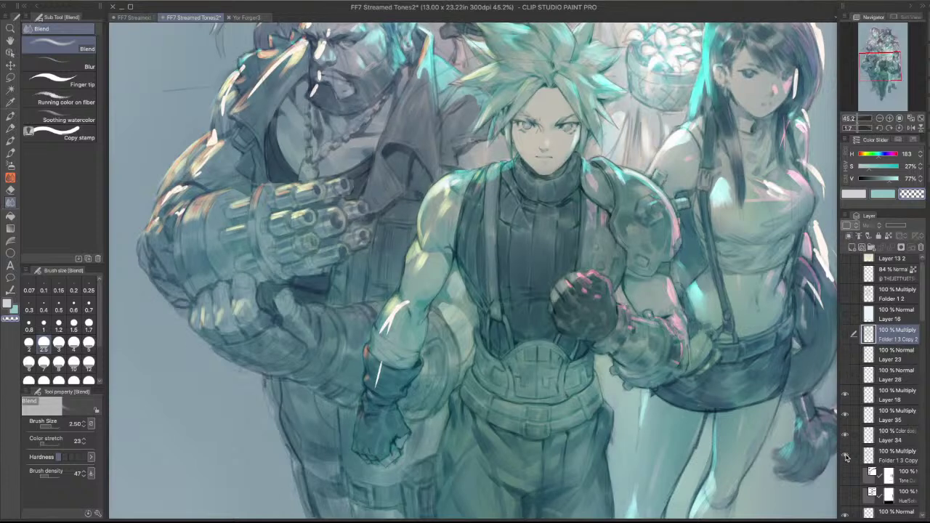
{"action": "left_click", "coordinate": [846, 456]}
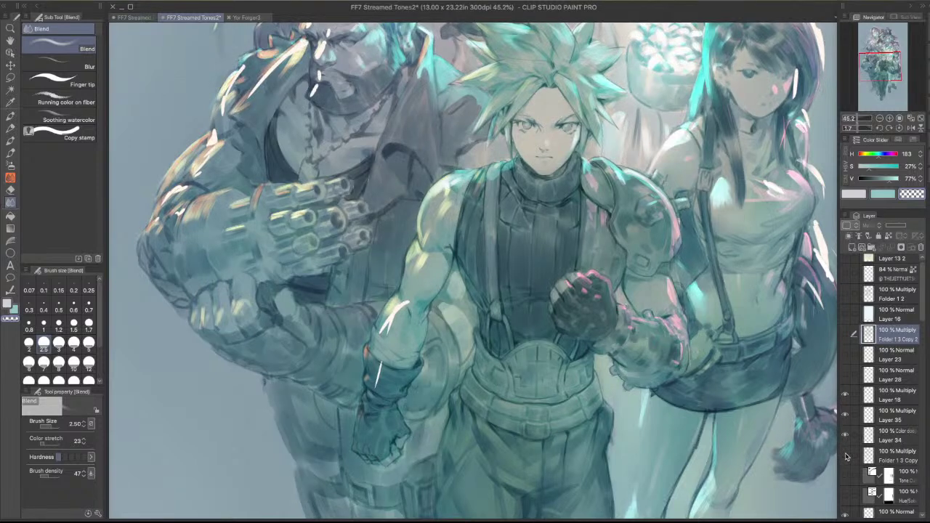
{"action": "left_click", "coordinate": [846, 456]}
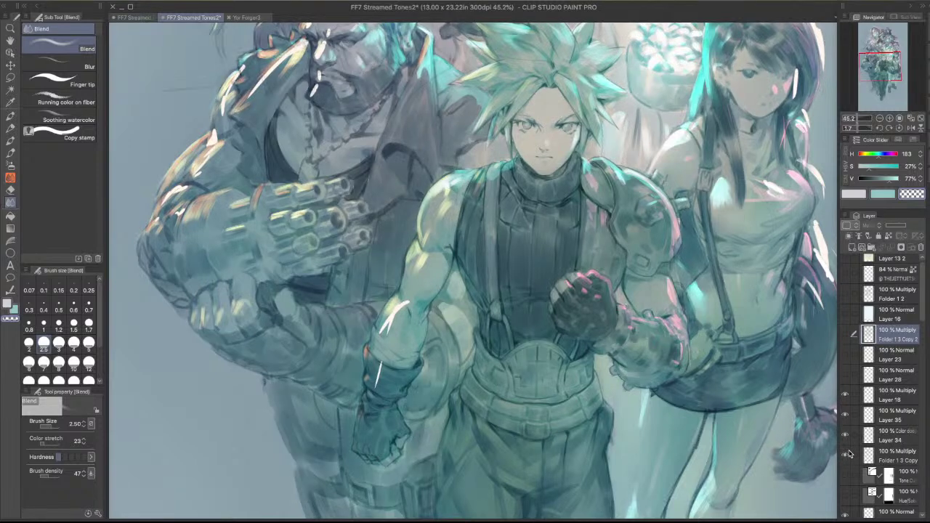
{"action": "left_click", "coordinate": [880, 452]}
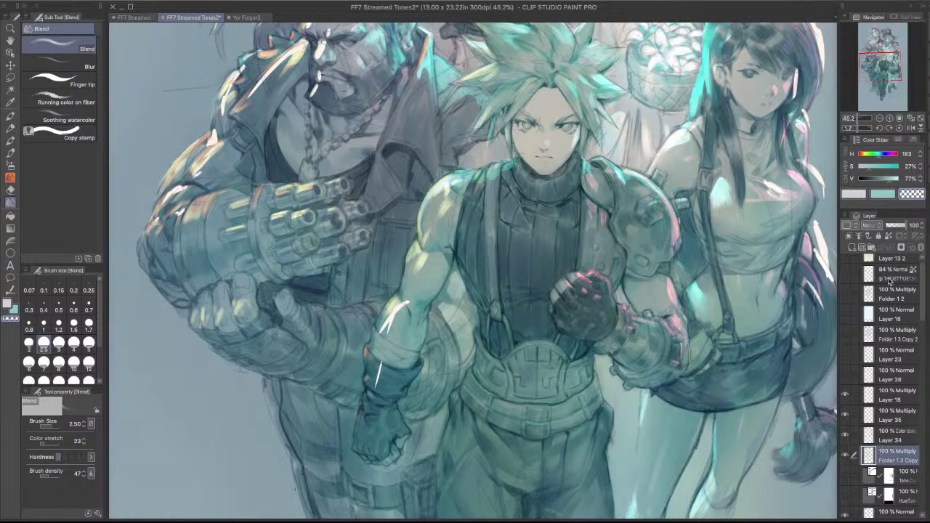
{"action": "left_click_drag", "start_coordinate": [901, 229], "coordinate": [896, 229]}
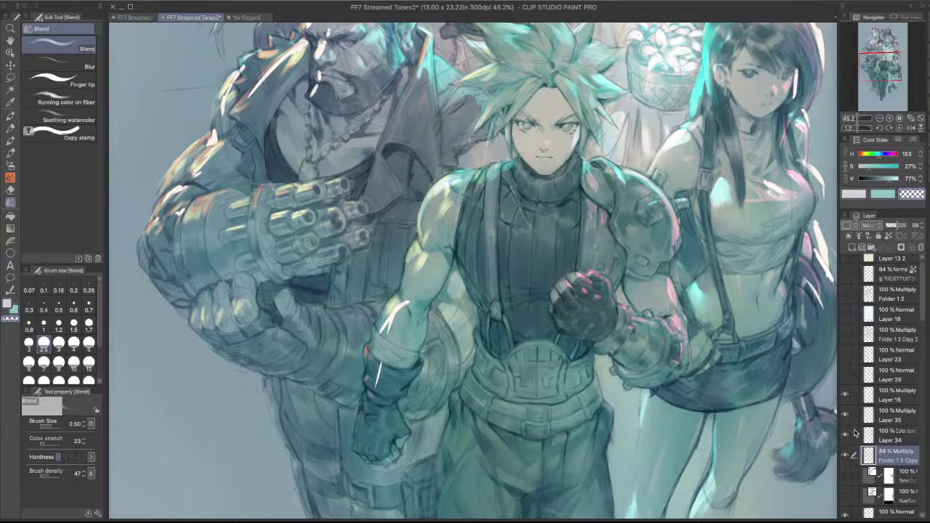
- Make Layer 18 active and sample a dark teal from Cloud's collar for the JJ Round Brist. Ink pen
{"action": "left_click", "coordinate": [846, 394]}
{"action": "left_click", "coordinate": [845, 394]}
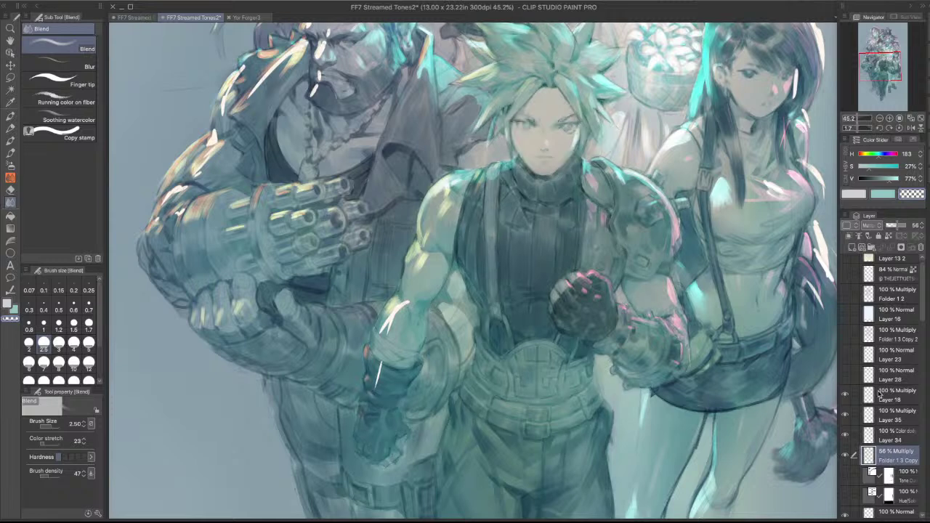
{"action": "left_click", "coordinate": [876, 393]}
{"action": "scroll", "coordinate": [574, 162], "scroll_direction": "up", "scroll_amount": 6}
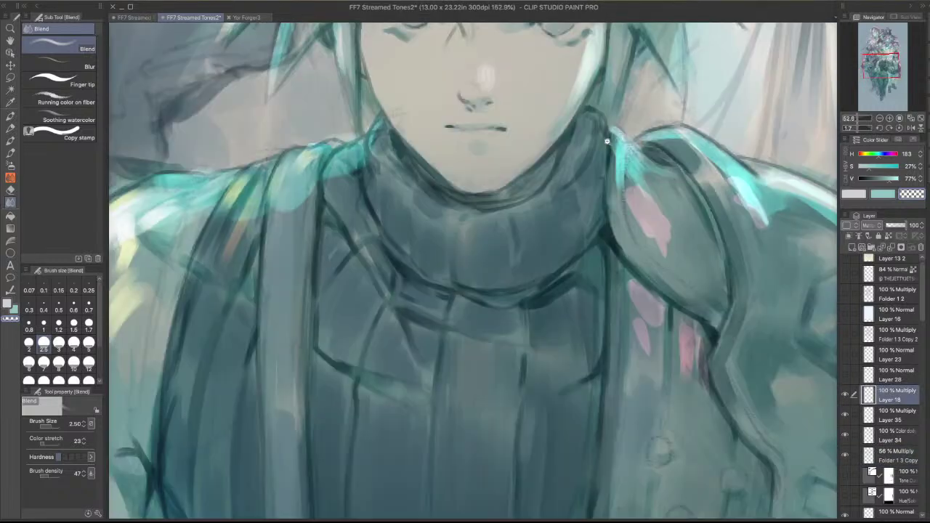
{"action": "key", "text": "p"}
{"action": "left_click", "coordinate": [575, 130], "text": "alt"}
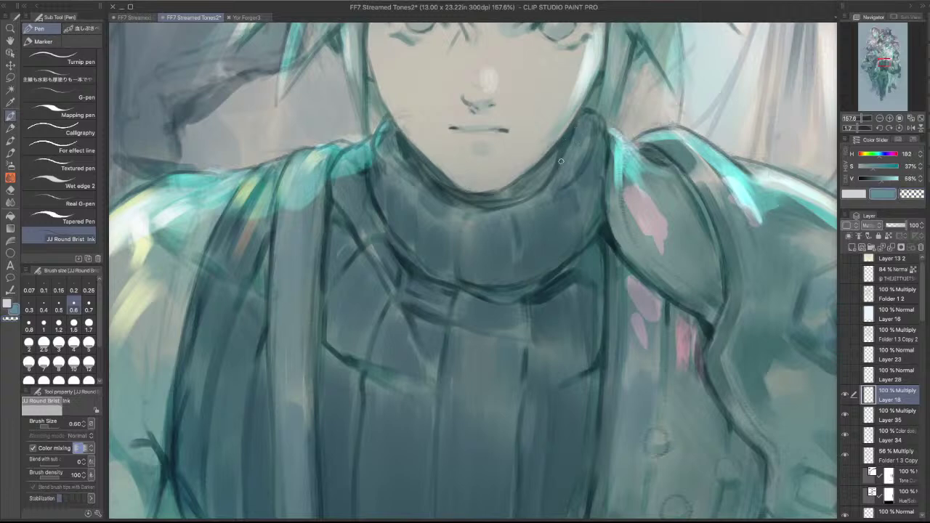
- Compare Cloud's face and collar with Layer 18 hidden and shown
{"action": "key", "text": "Tab"}
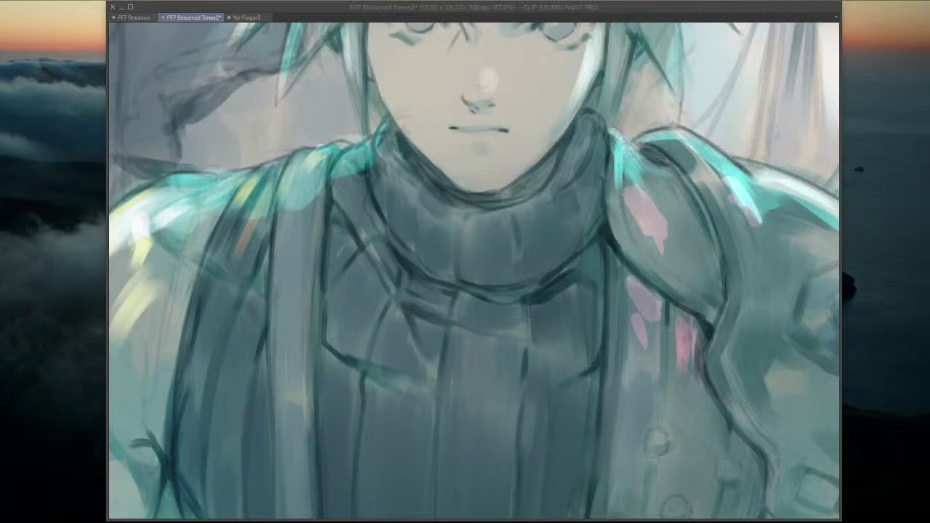
{"action": "key", "text": "Tab"}
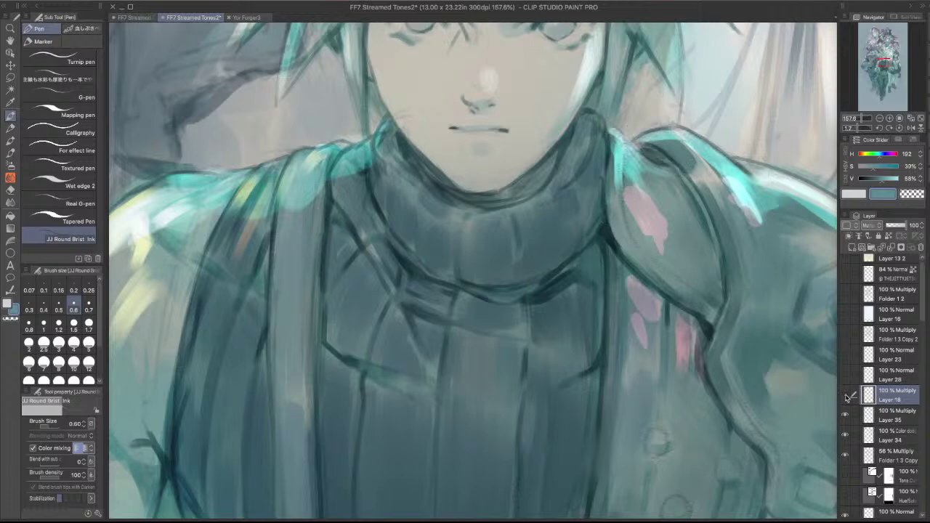
{"action": "left_click", "coordinate": [845, 395]}
{"action": "left_click", "coordinate": [846, 395]}
{"action": "scroll", "coordinate": [709, 275], "scroll_direction": "down", "scroll_amount": 3}
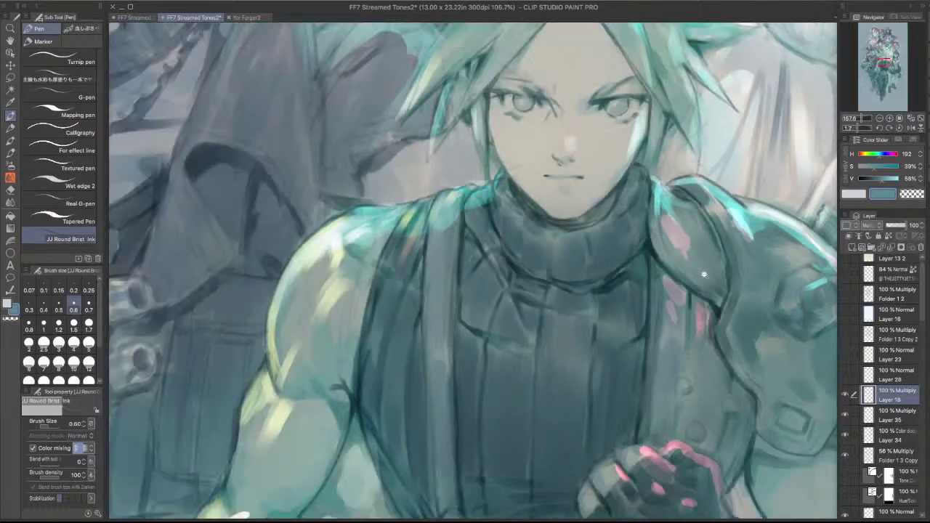
{"action": "scroll", "coordinate": [630, 183], "scroll_direction": "up", "scroll_amount": 4}
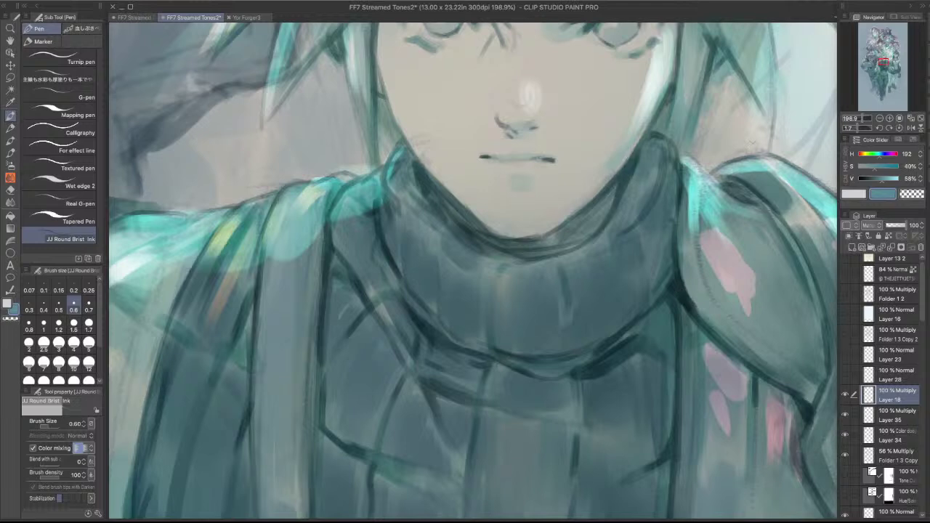
{"action": "left_click", "coordinate": [845, 395]}
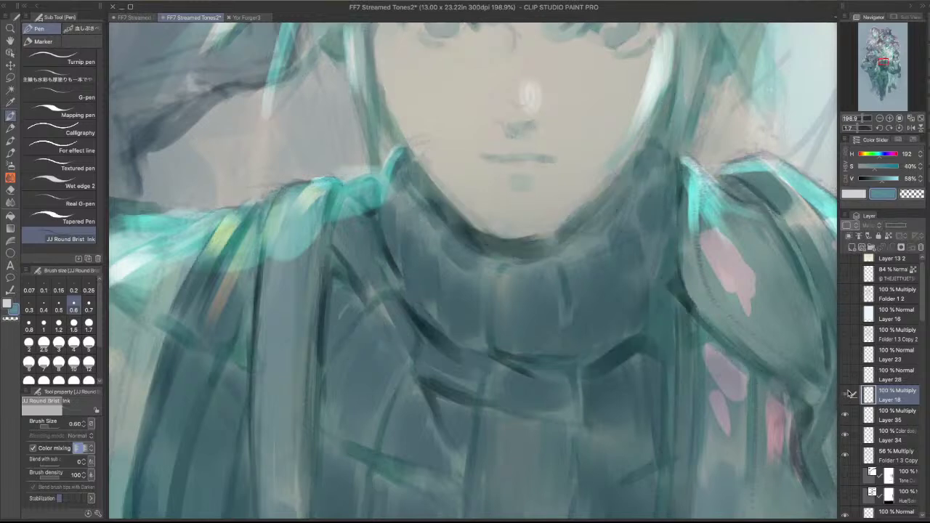
{"action": "left_click", "coordinate": [845, 395]}
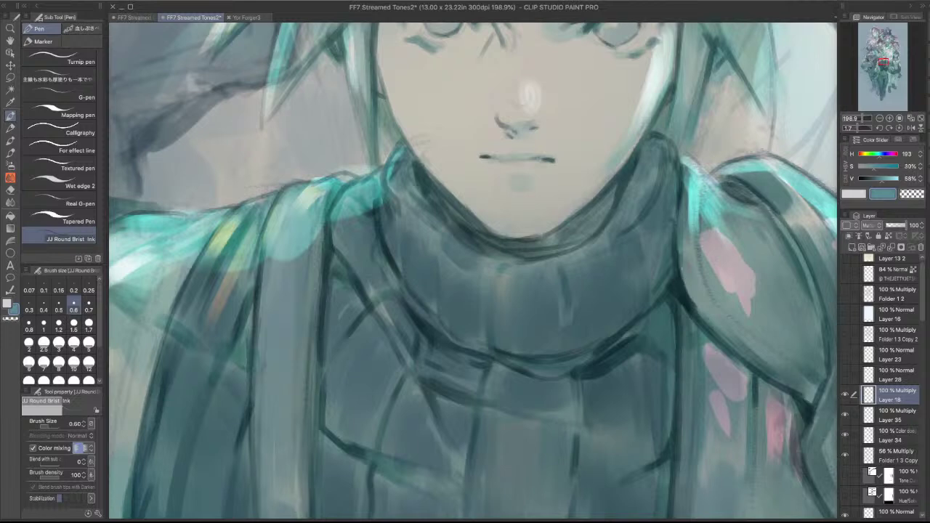
- Refine the outer and inner edge lines of Cloud's collar on Layer 18, undoing the unwanted strokes
{"action": "mouse_move", "coordinate": [680, 277]}
{"action": "left_mouse_down"}
{"action": "mouse_move", "coordinate": [677, 212]}
{"action": "mouse_move", "coordinate": [681, 247]}
{"action": "left_mouse_up"}
{"action": "key", "text": "super+z"}
{"action": "key", "text": "super+z"}
{"action": "left_click_drag", "start_coordinate": [678, 164], "coordinate": [677, 201]}
{"action": "mouse_move", "coordinate": [411, 155]}
{"action": "left_mouse_down"}
{"action": "mouse_move", "coordinate": [422, 178]}
{"action": "mouse_move", "coordinate": [403, 143]}
{"action": "mouse_move", "coordinate": [398, 170]}
{"action": "mouse_move", "coordinate": [403, 146]}
{"action": "mouse_move", "coordinate": [413, 212]}
{"action": "mouse_move", "coordinate": [417, 163]}
{"action": "mouse_move", "coordinate": [420, 190]}
{"action": "mouse_move", "coordinate": [469, 231]}
{"action": "mouse_move", "coordinate": [425, 184]}
{"action": "mouse_move", "coordinate": [474, 231]}
{"action": "left_mouse_up"}
{"action": "key", "text": "super+z"}
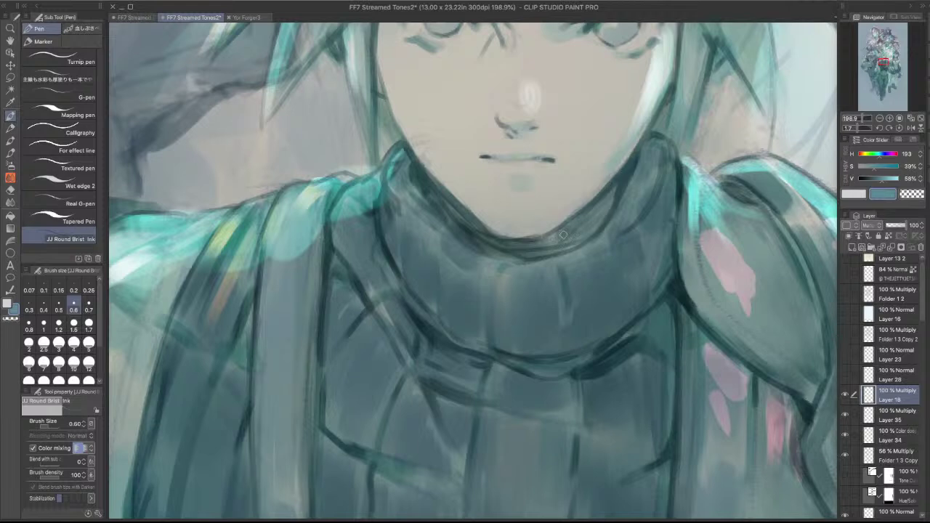
- Clean up the collar opening under Cloud's chin with transparent-colour strokes and a resampled teal
{"action": "left_click_drag", "start_coordinate": [564, 234], "coordinate": [533, 253]}
{"action": "key", "text": "c"}
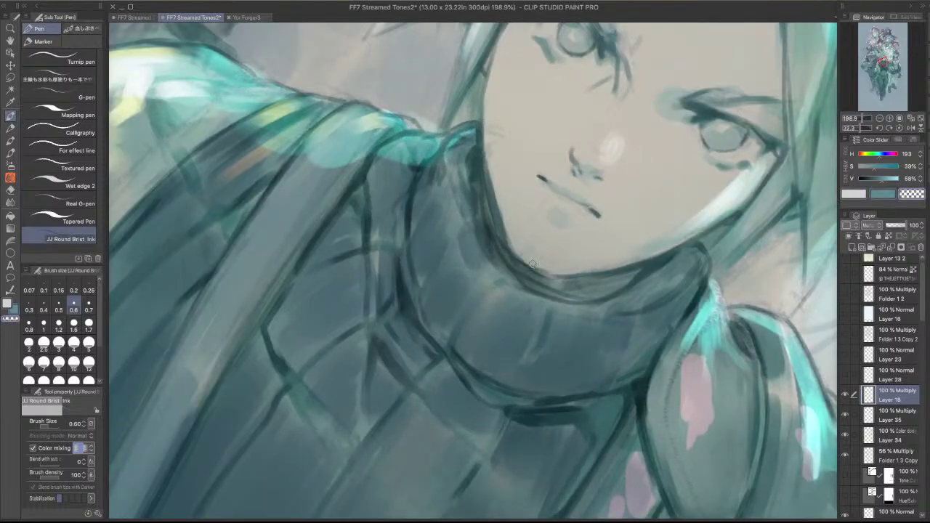
{"action": "left_click", "coordinate": [529, 250], "text": "alt"}
{"action": "mouse_move", "coordinate": [503, 224]}
{"action": "left_mouse_down"}
{"action": "mouse_move", "coordinate": [512, 252]}
{"action": "mouse_move", "coordinate": [600, 131]}
{"action": "left_mouse_up"}
{"action": "mouse_move", "coordinate": [521, 213]}
{"action": "left_mouse_down"}
{"action": "mouse_move", "coordinate": [547, 172]}
{"action": "mouse_move", "coordinate": [600, 156]}
{"action": "mouse_move", "coordinate": [609, 219]}
{"action": "mouse_move", "coordinate": [665, 284]}
{"action": "mouse_move", "coordinate": [655, 282]}
{"action": "left_mouse_up"}
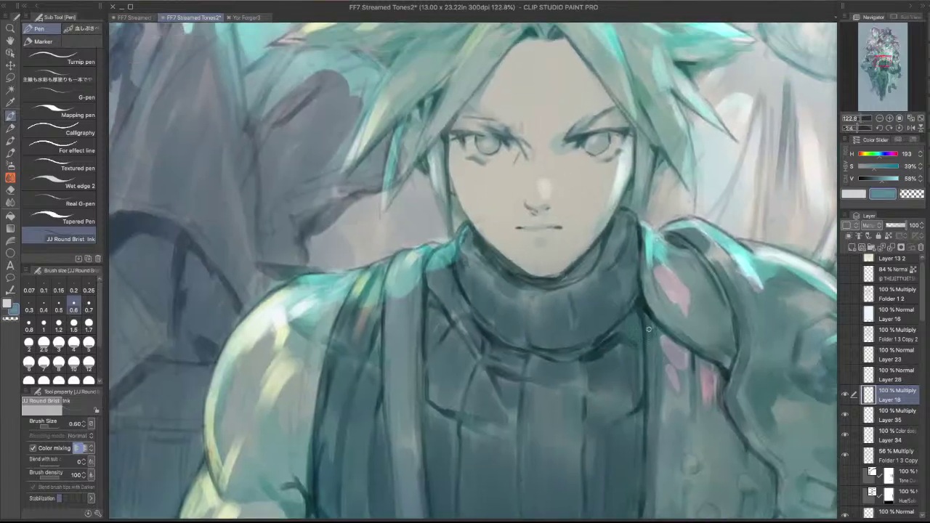
- Redraw the torso edge line beneath Cloud's armoured shoulder, undoing the strokes that miss
{"action": "mouse_move", "coordinate": [657, 347]}
{"action": "left_mouse_down"}
{"action": "mouse_move", "coordinate": [643, 162]}
{"action": "mouse_move", "coordinate": [642, 207]}
{"action": "left_mouse_up"}
{"action": "key", "text": "super+z"}
{"action": "mouse_move", "coordinate": [757, 298]}
{"action": "left_mouse_down"}
{"action": "mouse_move", "coordinate": [747, 349]}
{"action": "mouse_move", "coordinate": [753, 287]}
{"action": "mouse_move", "coordinate": [736, 391]}
{"action": "left_mouse_up"}
{"action": "key", "text": "super+z"}
{"action": "left_click_drag", "start_coordinate": [754, 296], "coordinate": [747, 356]}
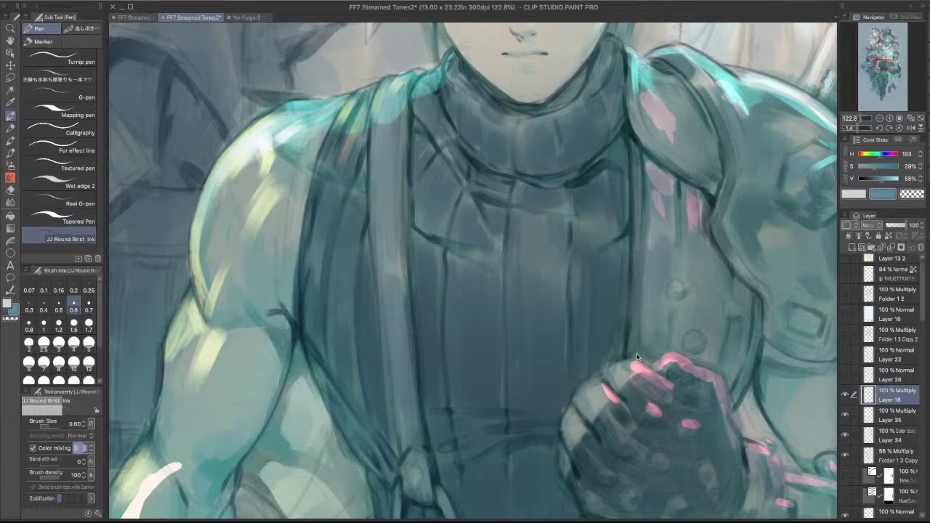
- Refine the strap line just above the gloved fist and the nearby shoulder armour edge, undoing unwanted strokes
{"action": "left_click_drag", "start_coordinate": [637, 359], "coordinate": [640, 322]}
{"action": "key", "text": "super+z"}
{"action": "left_click_drag", "start_coordinate": [638, 361], "coordinate": [641, 313]}
{"action": "left_click_drag", "start_coordinate": [737, 159], "coordinate": [733, 199]}
{"action": "mouse_move", "coordinate": [730, 79]}
{"action": "left_mouse_down"}
{"action": "mouse_move", "coordinate": [745, 103]}
{"action": "mouse_move", "coordinate": [750, 201]}
{"action": "left_mouse_up"}
{"action": "left_click_drag", "start_coordinate": [675, 295], "coordinate": [552, 241]}
{"action": "key", "text": "super+z"}
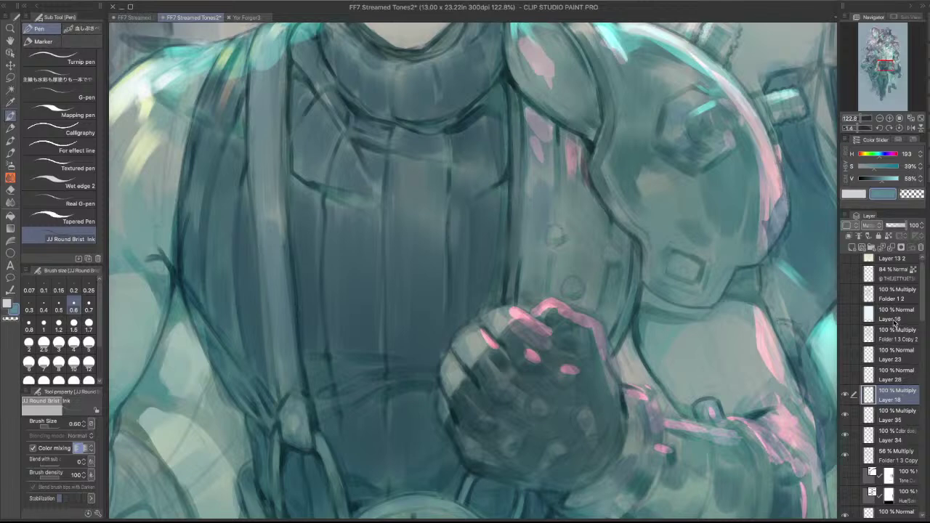
- Examine the layer stack and Cloud's torso, shoulder armour and gloved fist at several magnifications
{"action": "scroll", "coordinate": [922, 331], "scroll_direction": "down", "scroll_amount": 4}
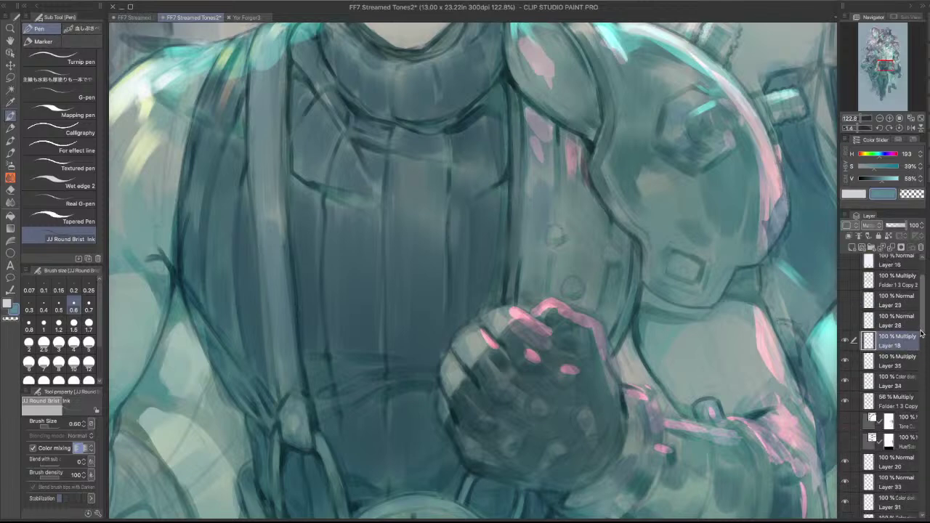
{"action": "scroll", "coordinate": [922, 336], "scroll_direction": "down", "scroll_amount": 1}
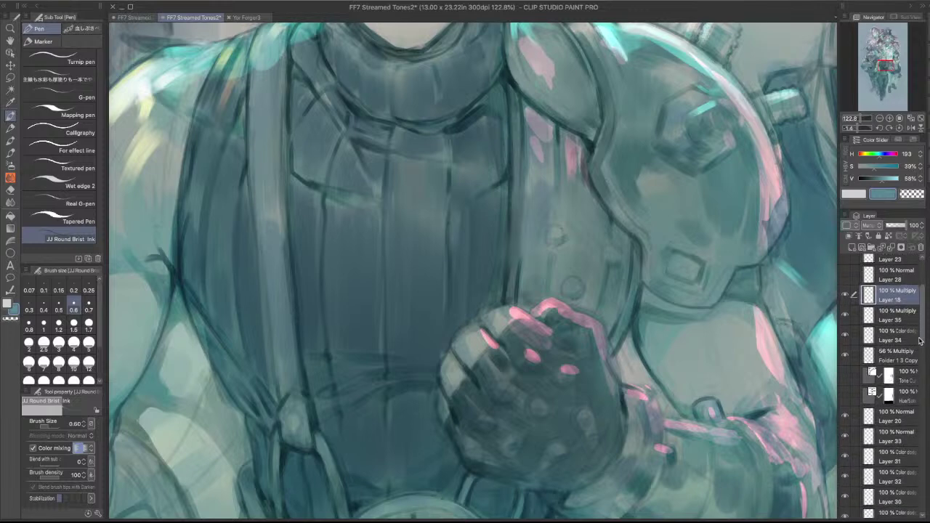
{"action": "scroll", "coordinate": [920, 339], "scroll_direction": "down", "scroll_amount": 1}
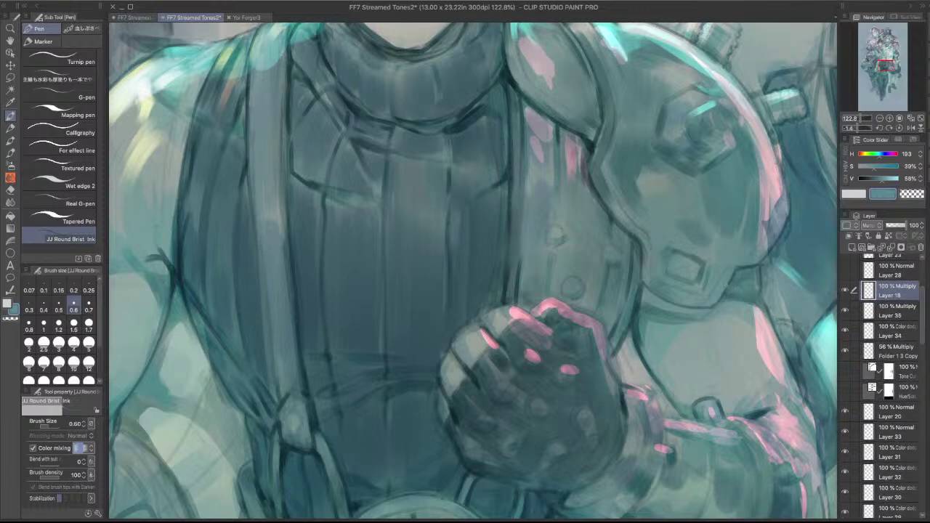
{"action": "left_click_drag", "start_coordinate": [614, 128], "coordinate": [603, 161]}
{"action": "mouse_move", "coordinate": [613, 129]}
{"action": "left_mouse_down"}
{"action": "mouse_move", "coordinate": [603, 165]}
{"action": "mouse_move", "coordinate": [653, 241]}
{"action": "mouse_move", "coordinate": [651, 260]}
{"action": "mouse_move", "coordinate": [686, 291]}
{"action": "mouse_move", "coordinate": [769, 234]}
{"action": "mouse_move", "coordinate": [787, 195]}
{"action": "left_mouse_up"}
{"action": "scroll", "coordinate": [773, 189], "scroll_direction": "down", "scroll_amount": 3}
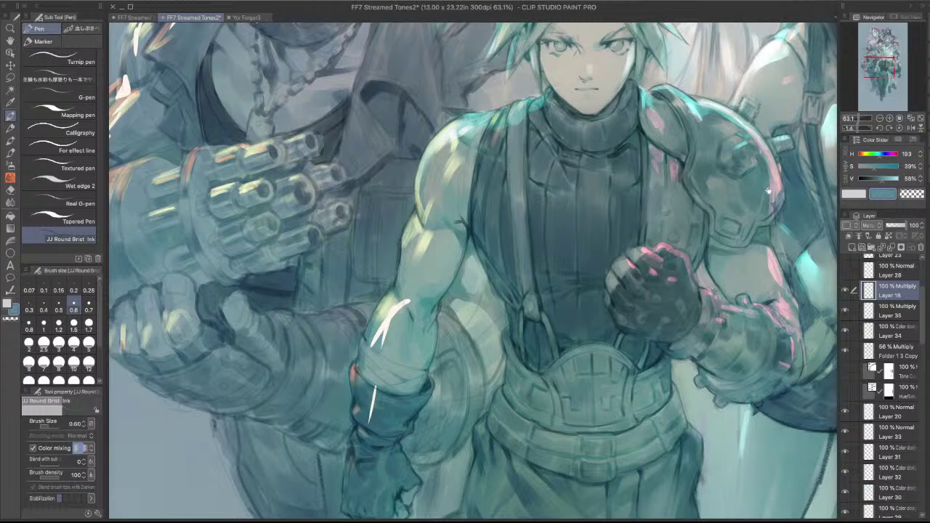
{"action": "scroll", "coordinate": [713, 246], "scroll_direction": "up", "scroll_amount": 4}
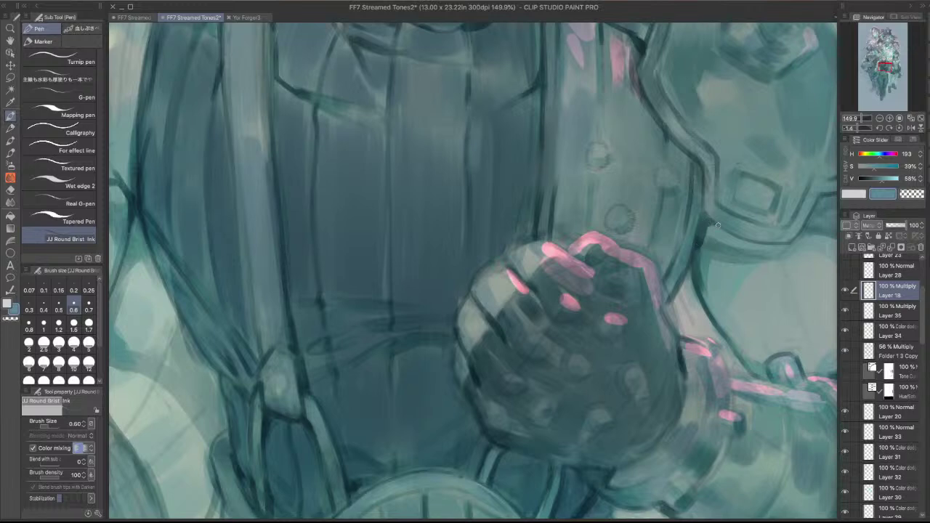
{"action": "scroll", "coordinate": [700, 220], "scroll_direction": "down", "scroll_amount": 3}
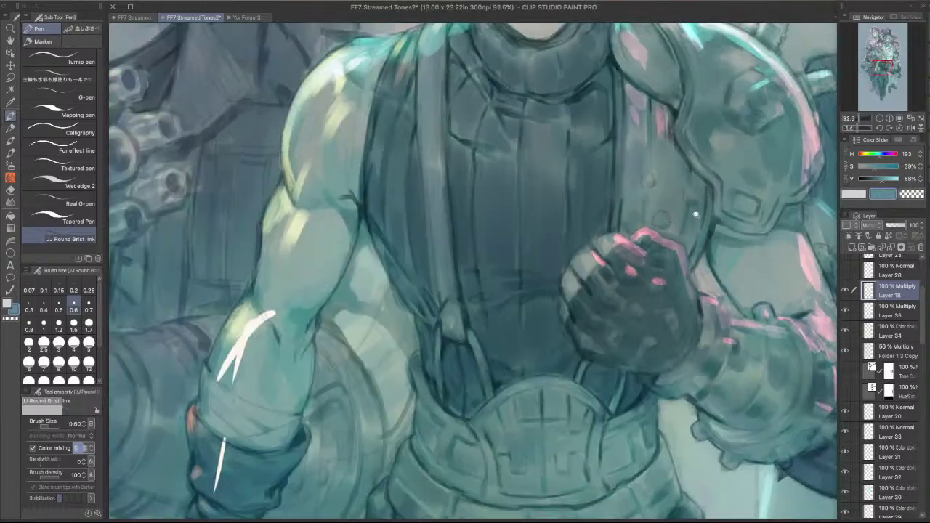
{"action": "scroll", "coordinate": [695, 215], "scroll_direction": "up", "scroll_amount": 5}
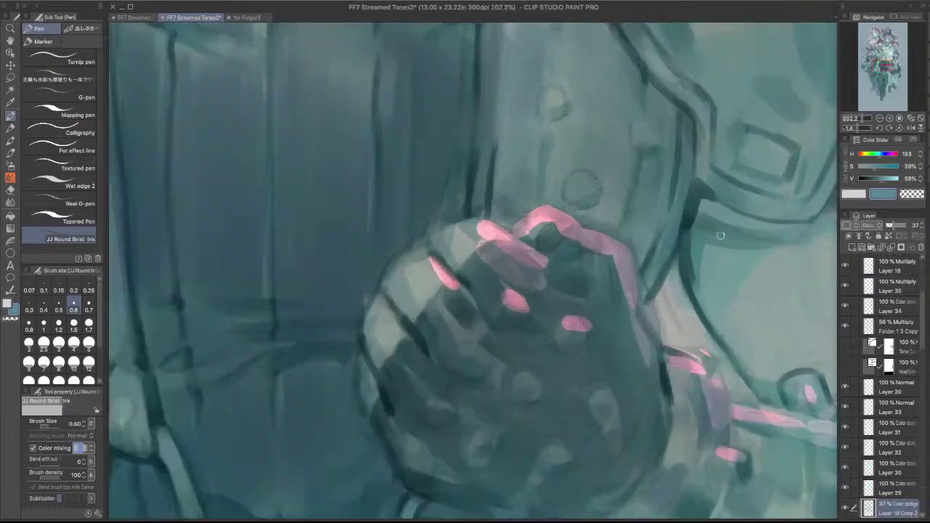
- Switch to the Blend tool and hide Layer 19 Copy 2 and Layer 19 Copy
{"action": "key", "text": "j"}
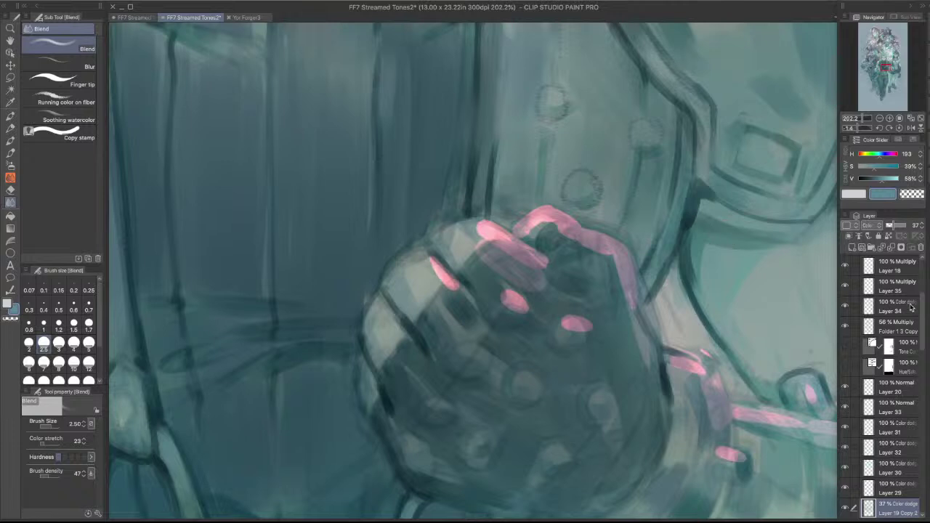
{"action": "left_click", "coordinate": [846, 508]}
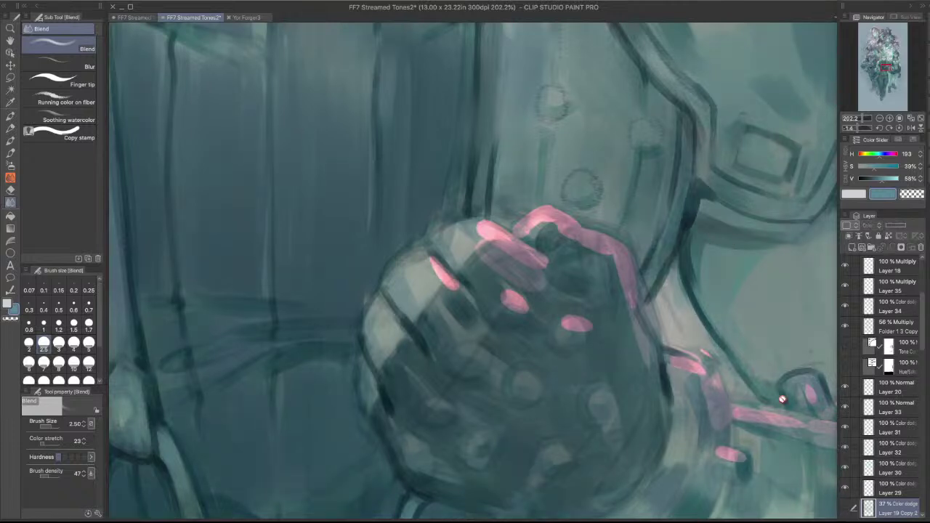
{"action": "left_click", "coordinate": [847, 505]}
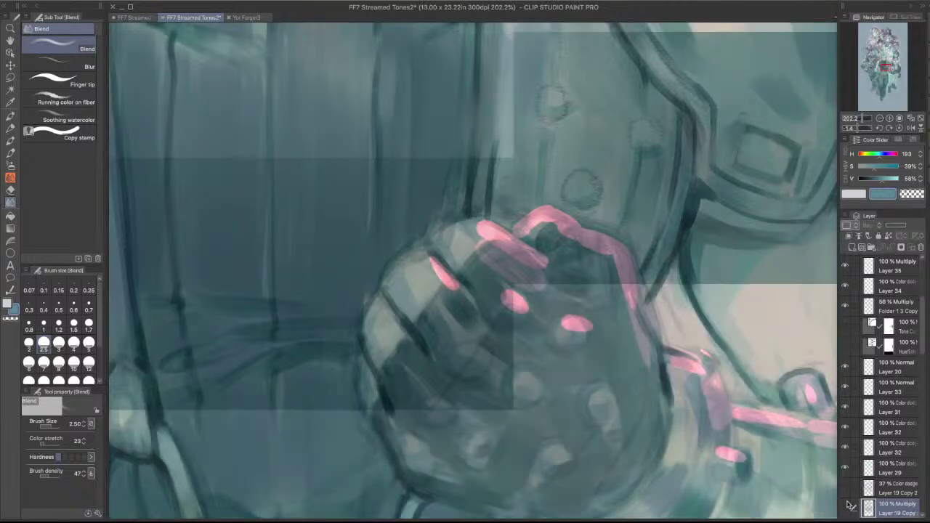
- Compare the shading with Layer 24 hidden and shown, and blend the shadow beneath Cloud's shoulder armour on that layer
{"action": "scroll", "coordinate": [847, 502], "scroll_direction": "down", "scroll_amount": 1}
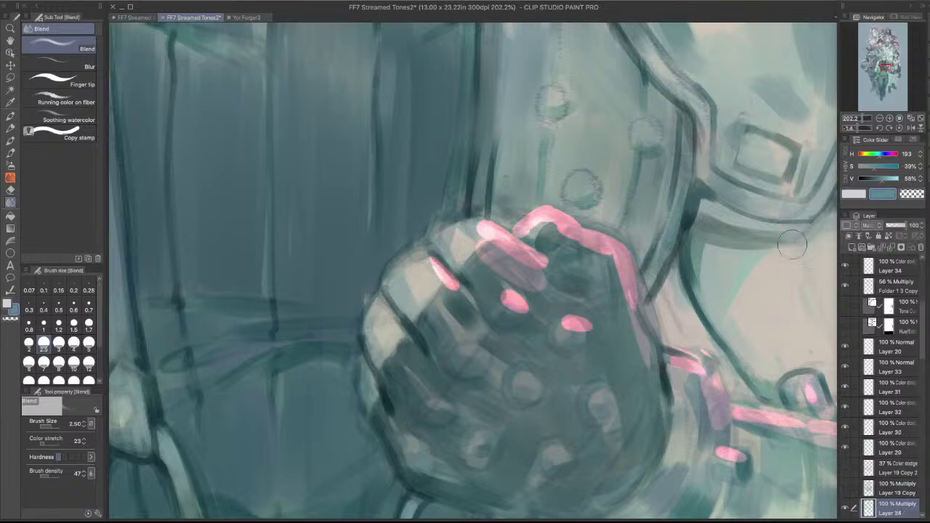
{"action": "left_click", "coordinate": [847, 504]}
{"action": "left_click", "coordinate": [847, 505]}
{"action": "mouse_move", "coordinate": [708, 221]}
{"action": "left_mouse_down"}
{"action": "mouse_move", "coordinate": [749, 230]}
{"action": "mouse_move", "coordinate": [708, 216]}
{"action": "mouse_move", "coordinate": [729, 216]}
{"action": "mouse_move", "coordinate": [684, 250]}
{"action": "mouse_move", "coordinate": [703, 317]}
{"action": "mouse_move", "coordinate": [736, 227]}
{"action": "left_mouse_up"}
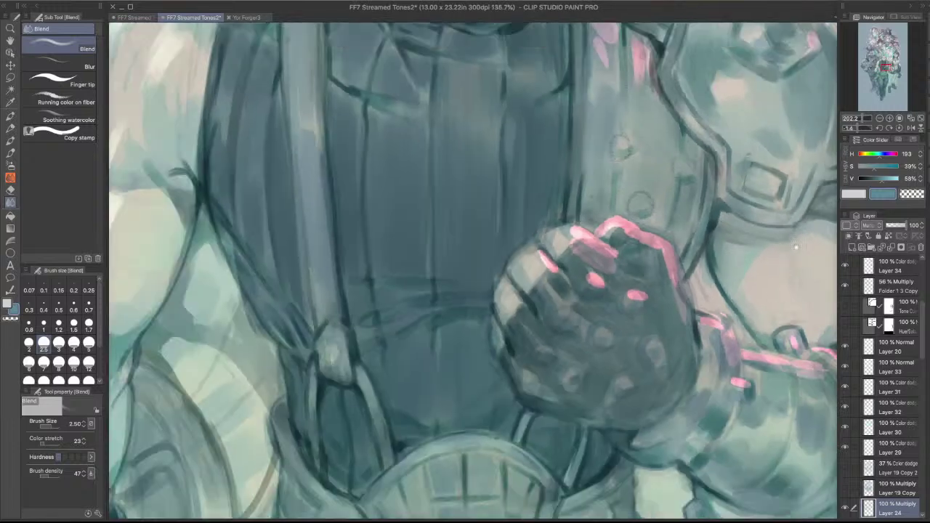
- Blend the shading on the armoured arm and neighbouring shadows just below the shoulder guard
{"action": "scroll", "coordinate": [800, 240], "scroll_direction": "down", "scroll_amount": 3}
{"action": "left_click_drag", "start_coordinate": [767, 308], "coordinate": [676, 359]}
{"action": "left_click_drag", "start_coordinate": [741, 259], "coordinate": [665, 309]}
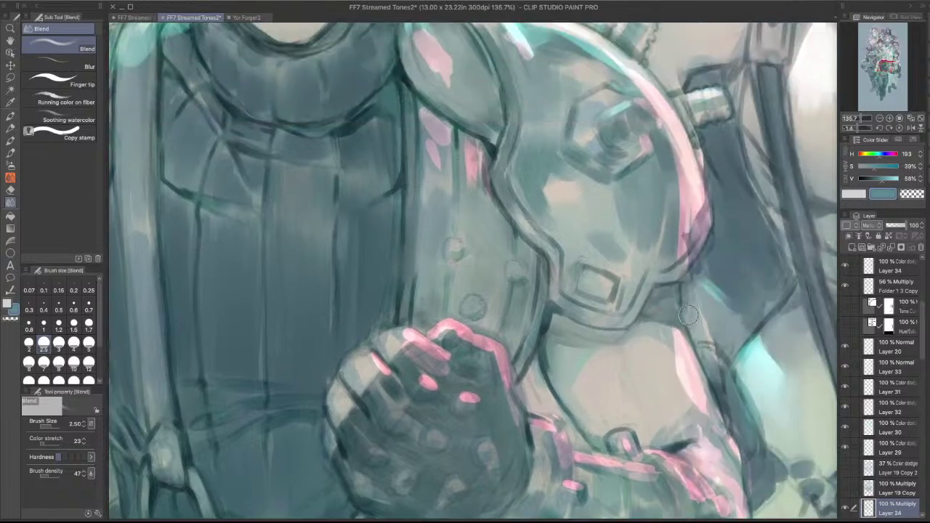
{"action": "left_click_drag", "start_coordinate": [651, 309], "coordinate": [672, 285]}
- Turn on Layer 19 Copy 2 and Layer 19 Copy, and briefly preview the Tifa Copy layer, leaving it hidden
{"action": "left_click", "coordinate": [552, 307], "text": "shift+super"}
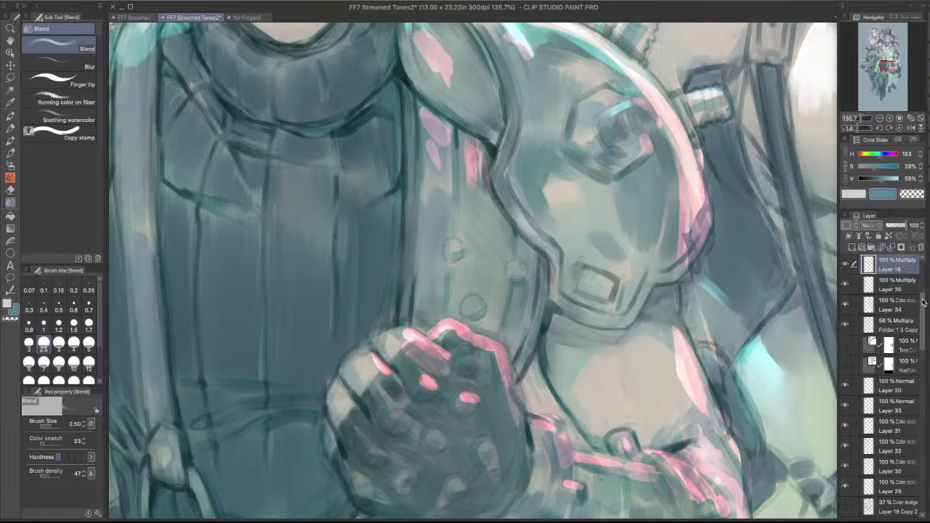
{"action": "scroll", "coordinate": [923, 303], "scroll_direction": "down", "scroll_amount": 5}
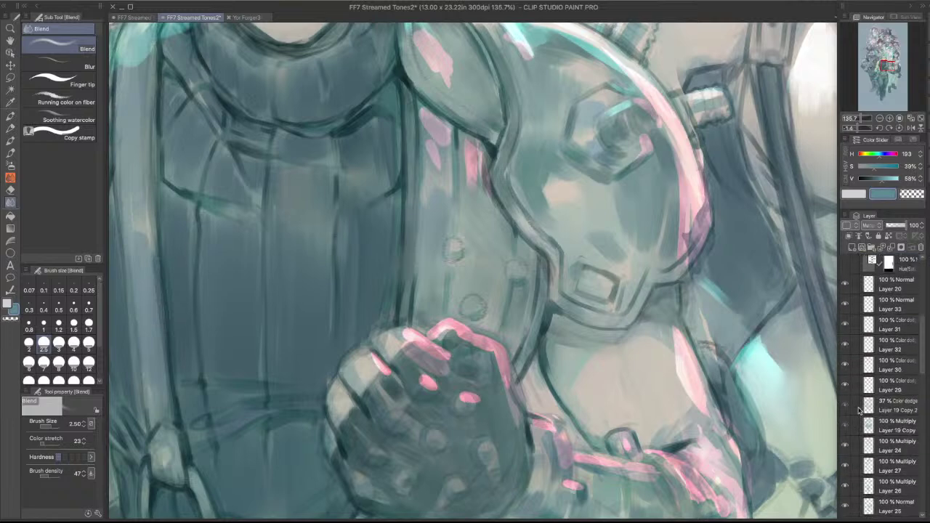
{"action": "left_click", "coordinate": [860, 409]}
{"action": "left_click_drag", "start_coordinate": [923, 344], "coordinate": [926, 369]}
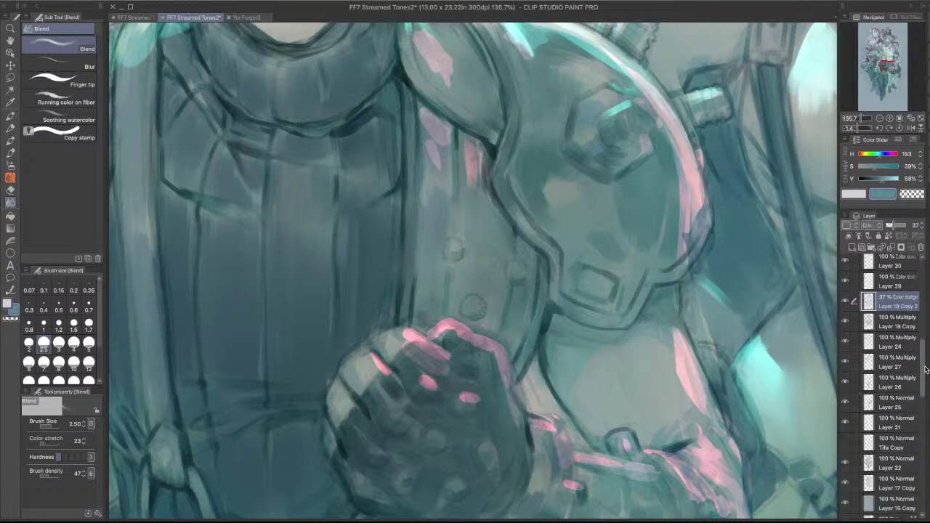
{"action": "left_click", "coordinate": [845, 443]}
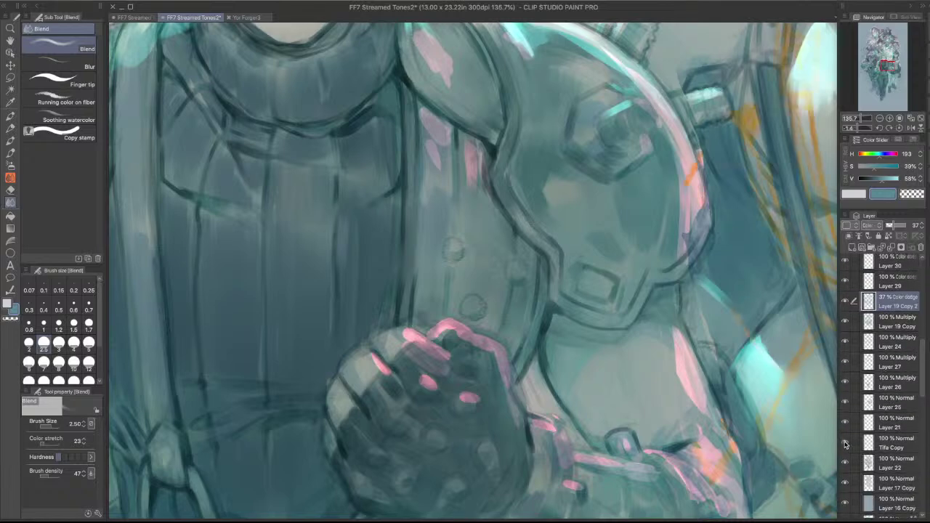
{"action": "scroll", "coordinate": [705, 289], "scroll_direction": "down", "scroll_amount": 3}
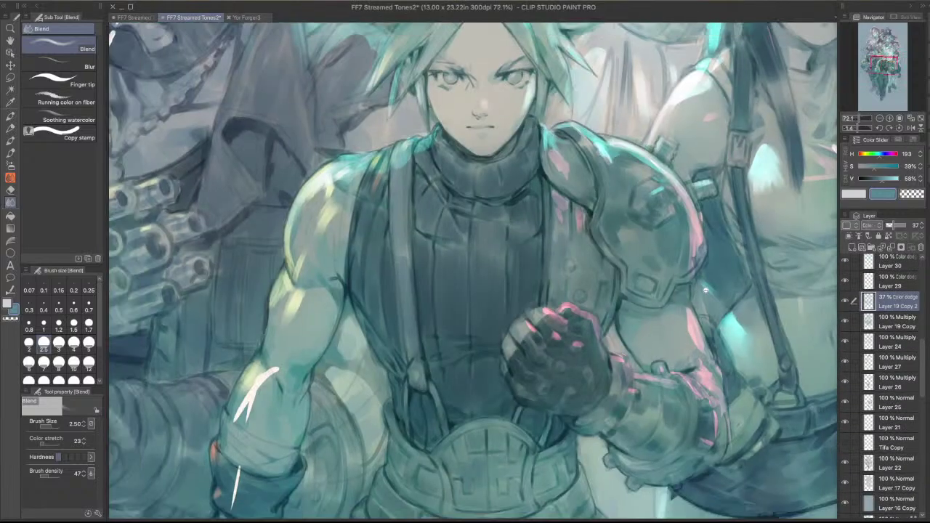
{"action": "scroll", "coordinate": [730, 286], "scroll_direction": "down", "scroll_amount": 2}
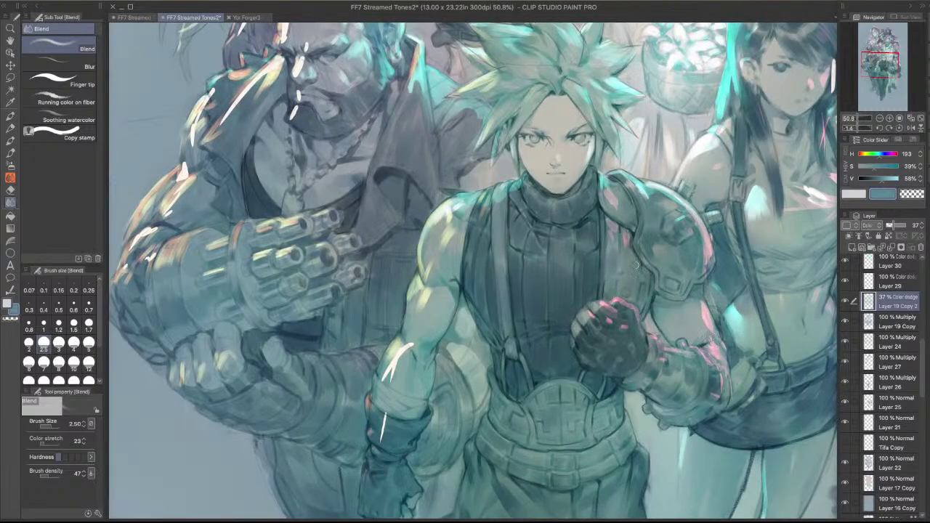
- Strengthen the turtleneck's edge beside the shoulder guard on Layer 18 with the JJ Round Brist Ink pen at size 0.60
{"action": "key", "text": "p"}
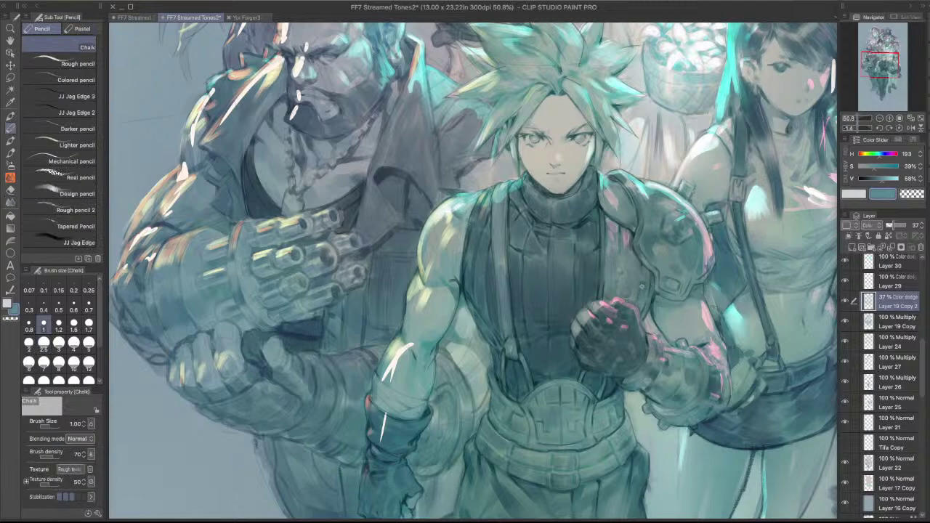
{"action": "scroll", "coordinate": [595, 238], "scroll_direction": "up", "scroll_amount": 5}
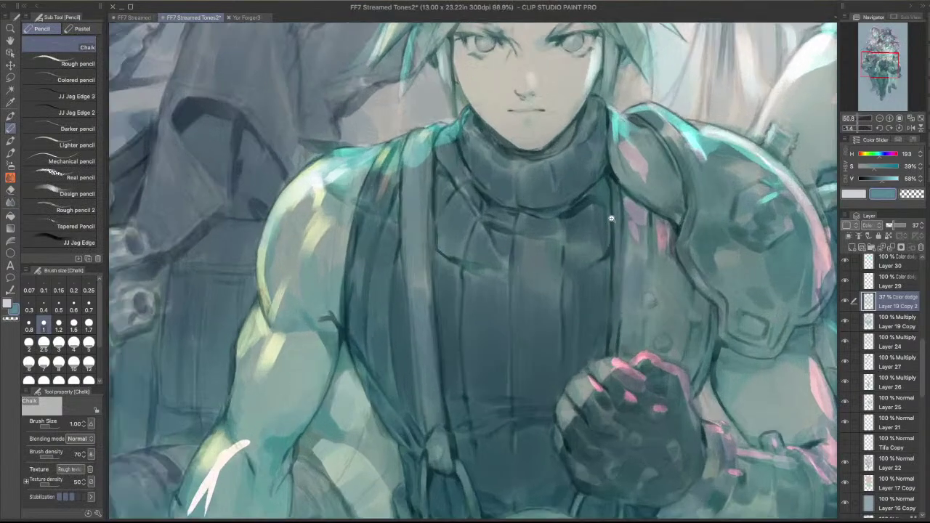
{"action": "key", "text": "p"}
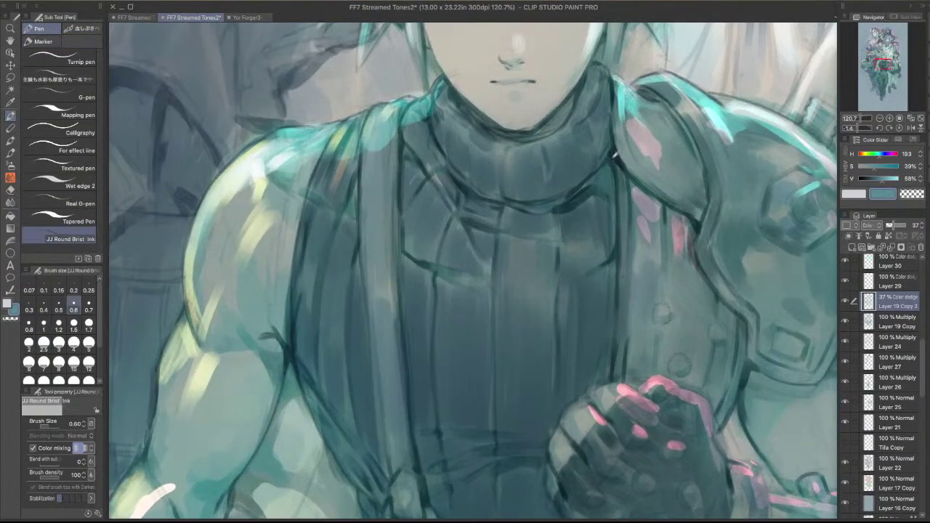
{"action": "left_click", "coordinate": [617, 155], "text": "alt"}
{"action": "left_click_drag", "start_coordinate": [615, 156], "coordinate": [601, 180]}
{"action": "left_click", "coordinate": [615, 149], "text": "ctrl+shift"}
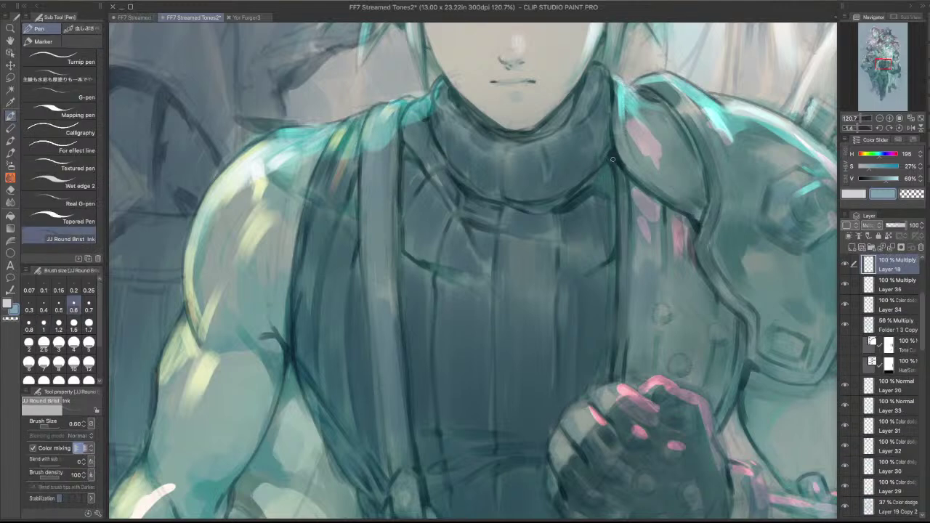
{"action": "left_click_drag", "start_coordinate": [613, 160], "coordinate": [601, 176]}
{"action": "scroll", "coordinate": [692, 211], "scroll_direction": "down", "scroll_amount": 2}
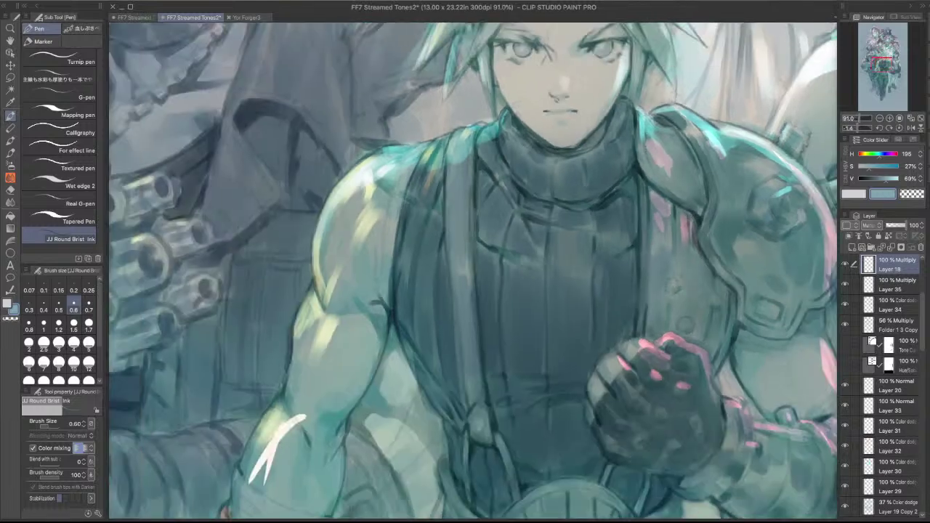
- Draw fold lines across the lower part of the central figure's shirt, above the suspender clasp
{"action": "left_click_drag", "start_coordinate": [638, 349], "coordinate": [682, 234]}
{"action": "left_click_drag", "start_coordinate": [684, 136], "coordinate": [574, 502]}
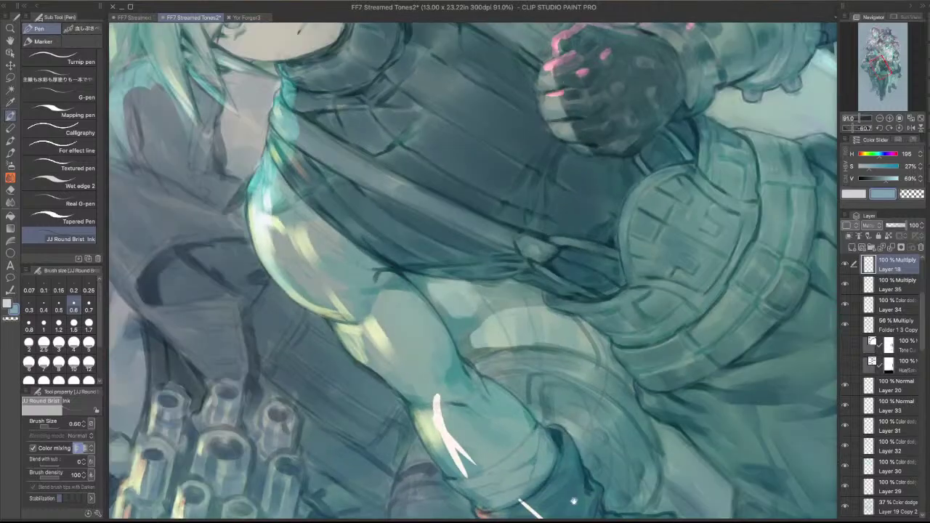
{"action": "scroll", "coordinate": [520, 193], "scroll_direction": "up", "scroll_amount": 4}
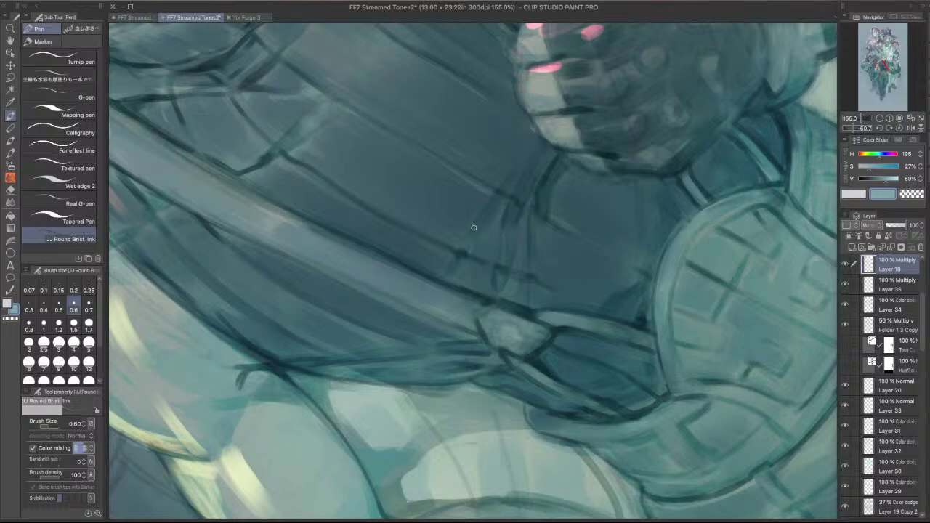
{"action": "left_click_drag", "start_coordinate": [502, 180], "coordinate": [474, 230]}
{"action": "scroll", "coordinate": [490, 215], "scroll_direction": "down", "scroll_amount": 5}
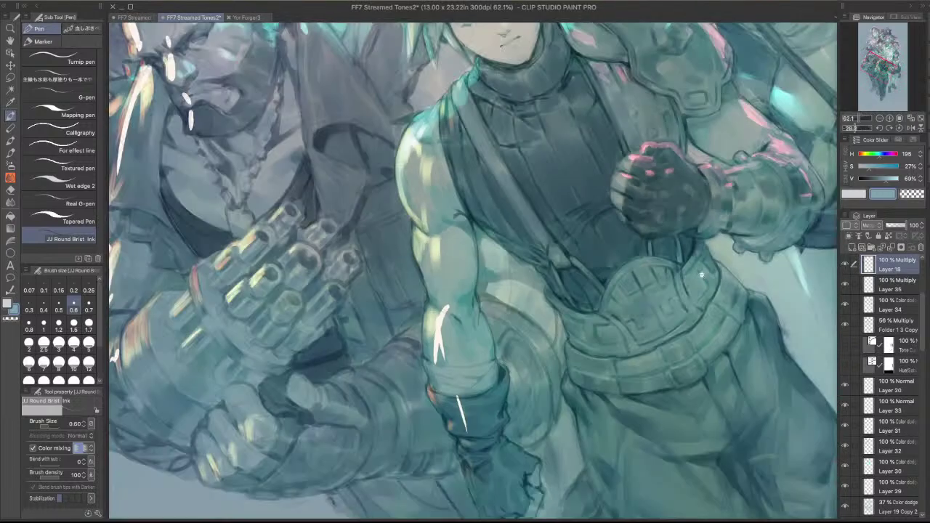
- Outline the two stacked belt buckles with dark pen lines and clean up their frames using transparent colour
{"action": "left_click_drag", "start_coordinate": [707, 338], "coordinate": [584, 369]}
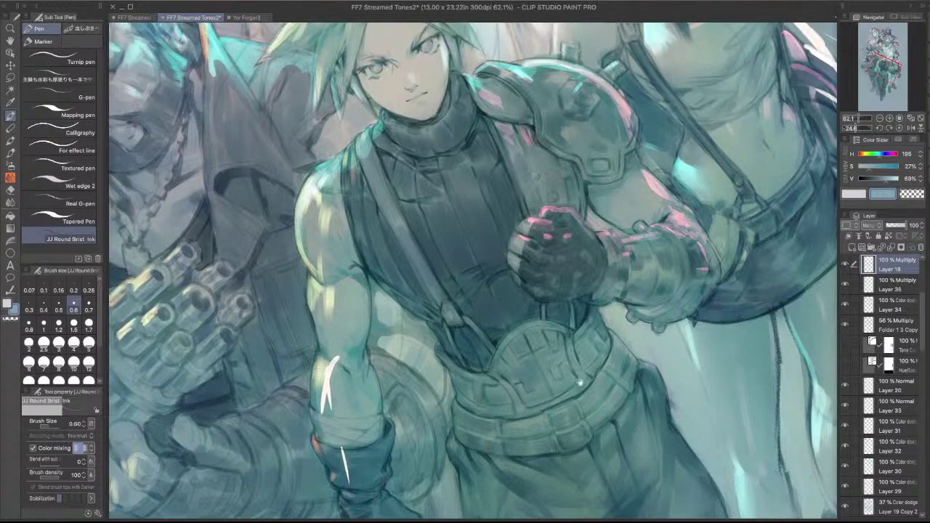
{"action": "left_click_drag", "start_coordinate": [593, 444], "coordinate": [594, 344]}
{"action": "scroll", "coordinate": [594, 344], "scroll_direction": "up", "scroll_amount": 2}
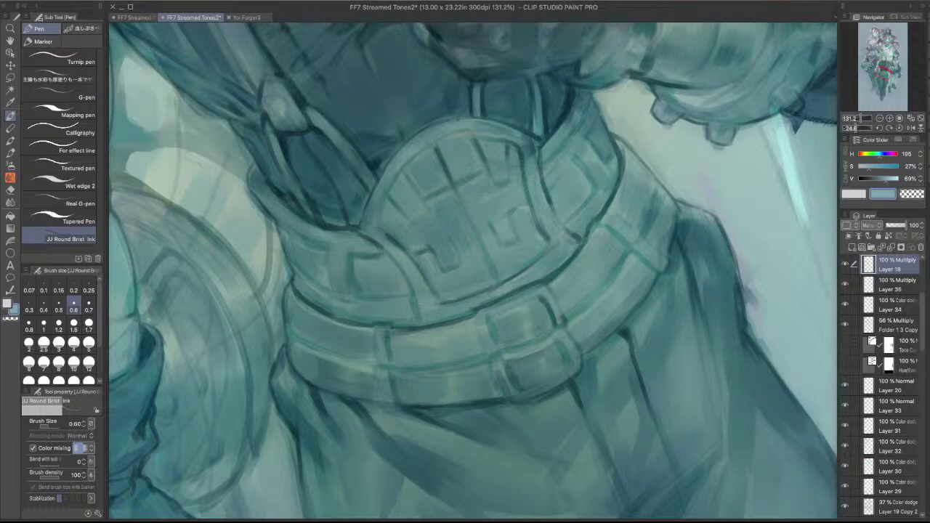
{"action": "mouse_move", "coordinate": [488, 317]}
{"action": "left_mouse_down"}
{"action": "mouse_move", "coordinate": [496, 336]}
{"action": "mouse_move", "coordinate": [523, 307]}
{"action": "left_mouse_up"}
{"action": "left_click_drag", "start_coordinate": [567, 356], "coordinate": [561, 373]}
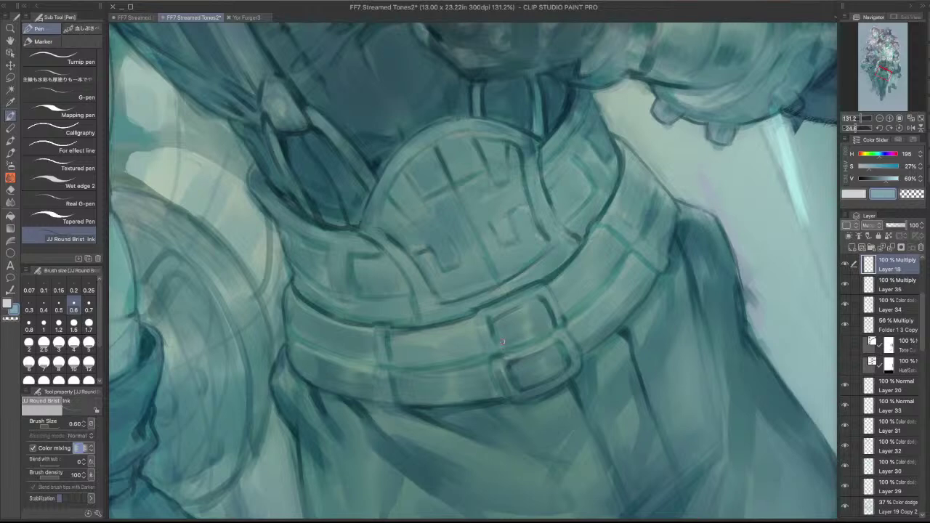
{"action": "left_click_drag", "start_coordinate": [505, 342], "coordinate": [537, 331]}
{"action": "key", "text": "c"}
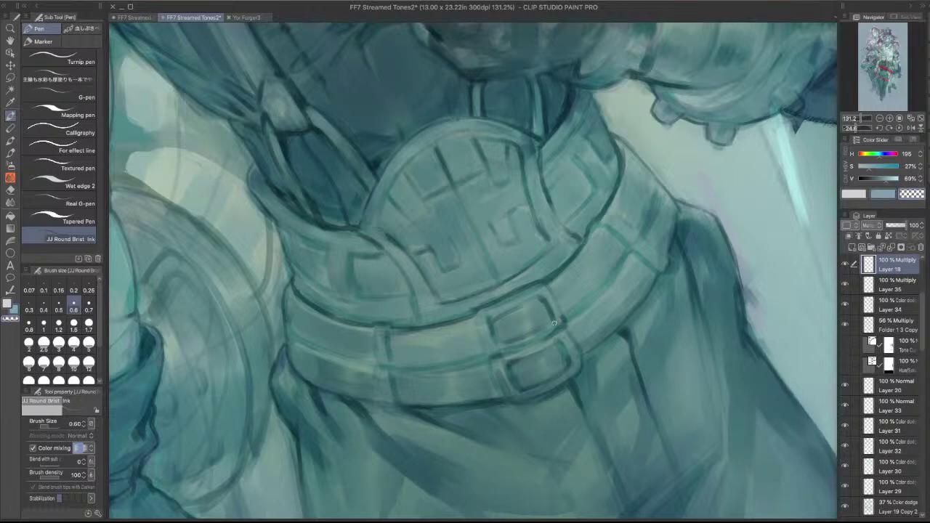
{"action": "key", "text": "c"}
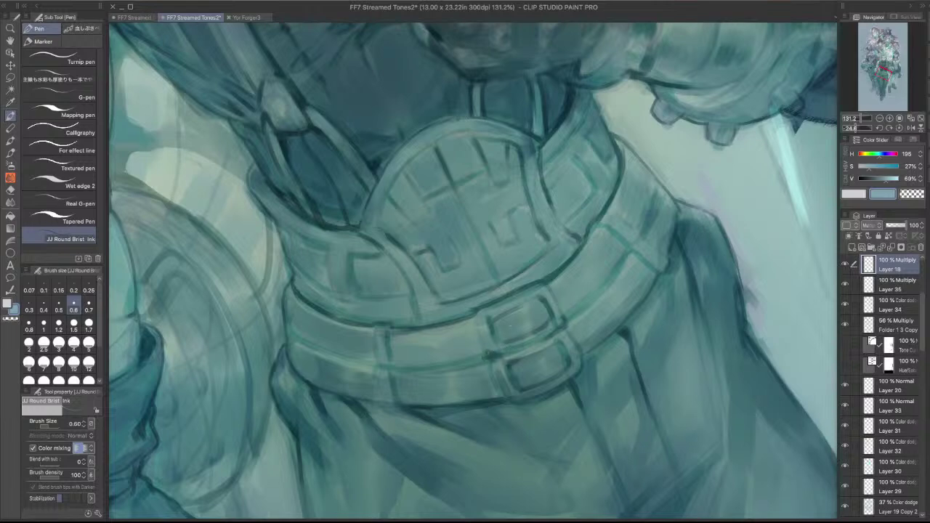
- Reinforce the belt straps' edges from the buckles round to the hip beside the lowered arm, undoing a stray stroke
{"action": "left_click_drag", "start_coordinate": [664, 289], "coordinate": [651, 201]}
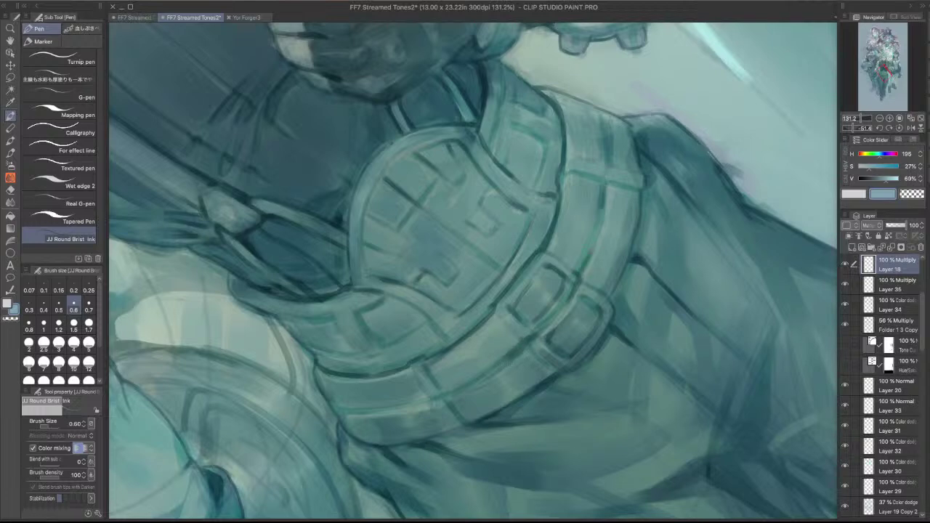
{"action": "left_click_drag", "start_coordinate": [663, 164], "coordinate": [437, 312]}
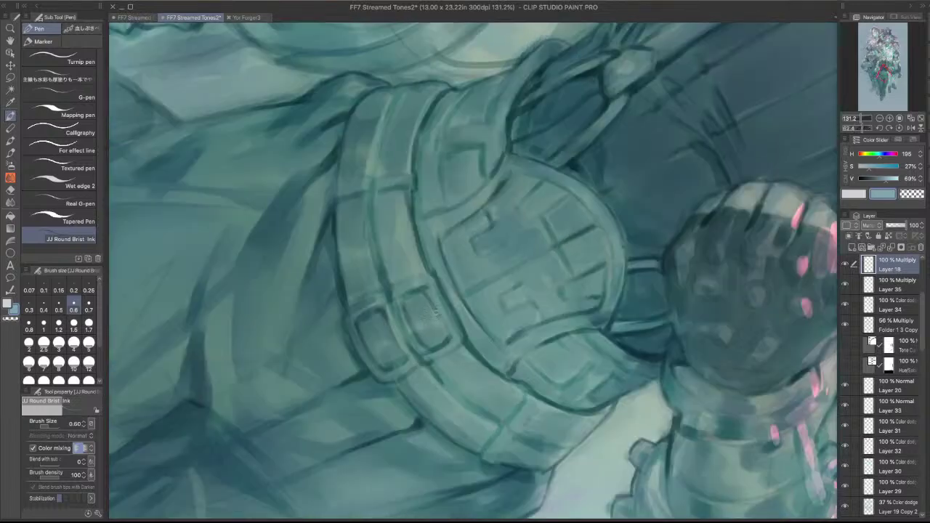
{"action": "left_click_drag", "start_coordinate": [371, 192], "coordinate": [370, 178]}
{"action": "left_click_drag", "start_coordinate": [428, 157], "coordinate": [502, 228]}
{"action": "key", "text": "super+z"}
{"action": "left_click_drag", "start_coordinate": [445, 268], "coordinate": [446, 247]}
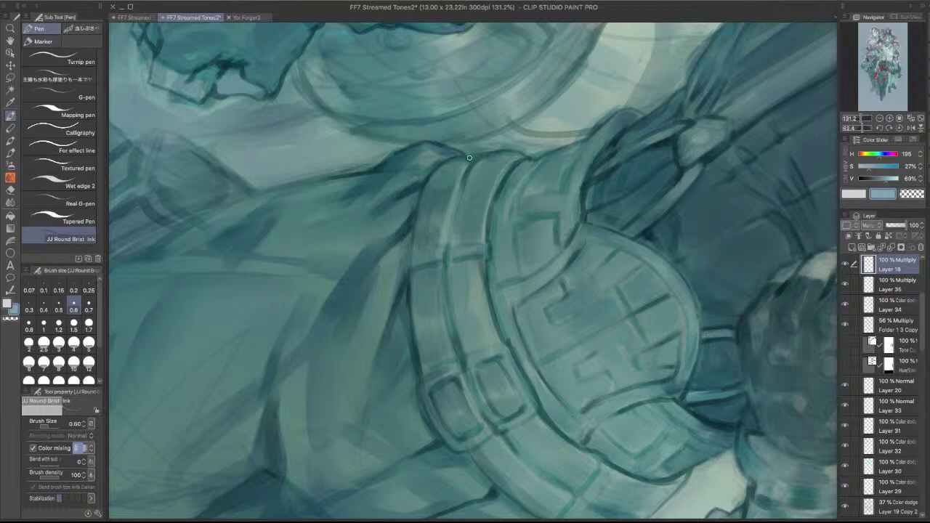
{"action": "scroll", "coordinate": [469, 158], "scroll_direction": "down", "scroll_amount": 3}
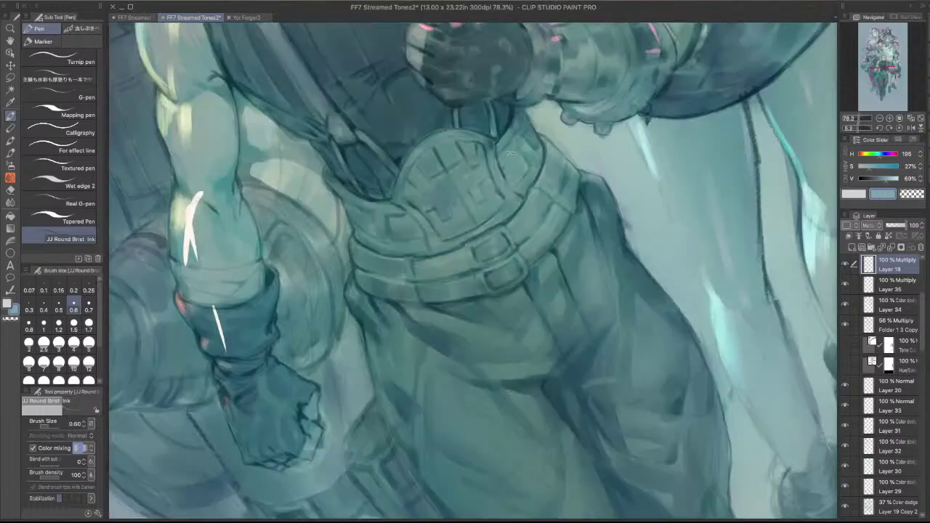
- Ink the belt loop and strap edges on the hip beneath the raised gauntlet
{"action": "scroll", "coordinate": [552, 201], "scroll_direction": "up", "scroll_amount": 2}
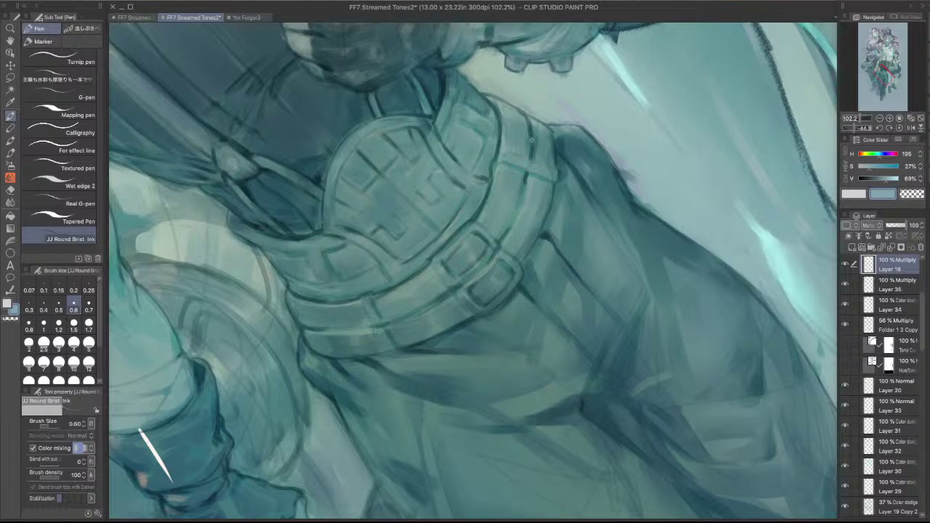
{"action": "left_click_drag", "start_coordinate": [593, 149], "coordinate": [566, 230]}
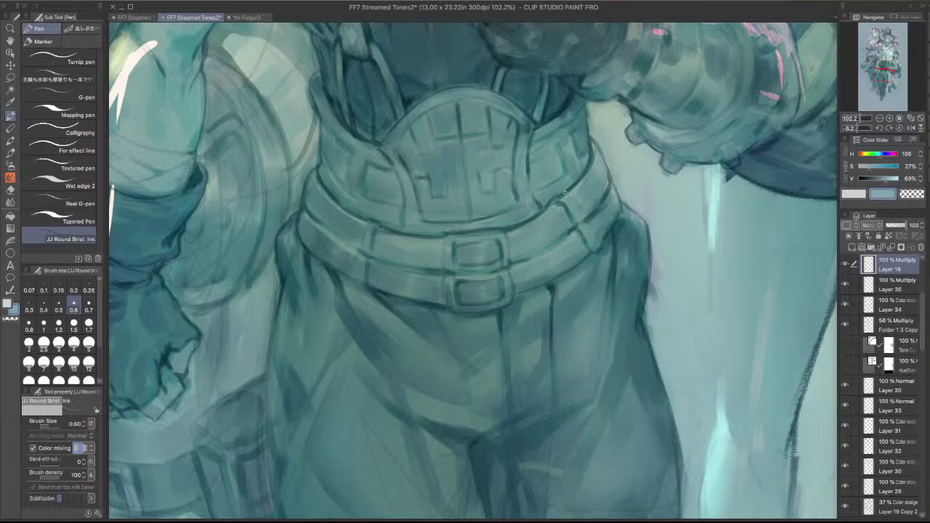
{"action": "left_click_drag", "start_coordinate": [572, 199], "coordinate": [581, 213]}
{"action": "scroll", "coordinate": [655, 192], "scroll_direction": "down", "scroll_amount": 2}
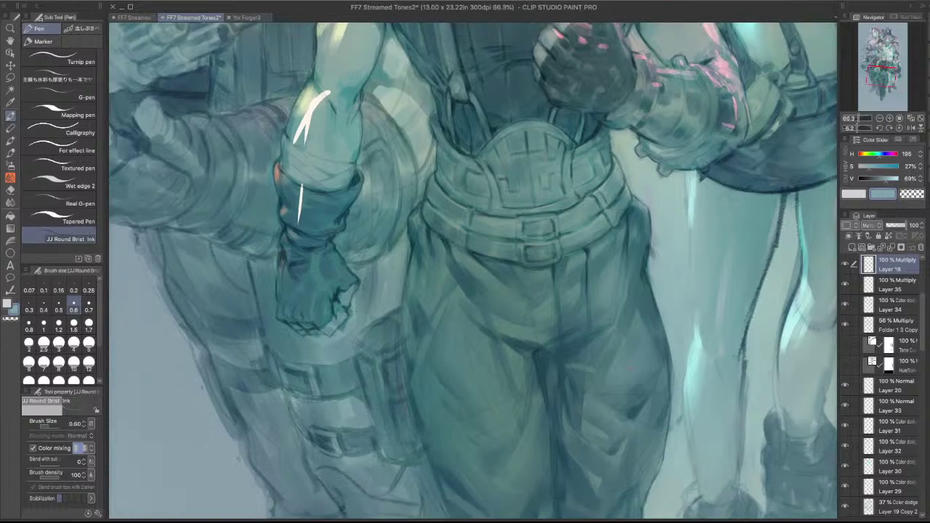
- Define the belt loop on the lowered-arm side and add inner details to the buckles
{"action": "scroll", "coordinate": [477, 220], "scroll_direction": "up", "scroll_amount": 1}
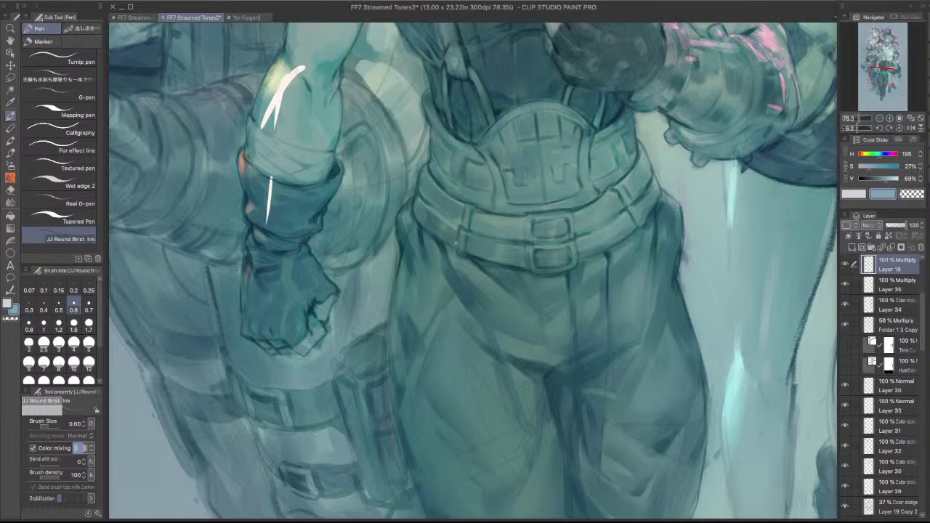
{"action": "left_click_drag", "start_coordinate": [456, 243], "coordinate": [561, 156]}
{"action": "scroll", "coordinate": [561, 156], "scroll_direction": "down", "scroll_amount": 3}
{"action": "scroll", "coordinate": [556, 159], "scroll_direction": "up", "scroll_amount": 2}
{"action": "left_click_drag", "start_coordinate": [525, 237], "coordinate": [579, 277]}
- Draw the prongs inside the two belt buckles and check the belt with the palettes temporarily hidden
{"action": "scroll", "coordinate": [572, 227], "scroll_direction": "up", "scroll_amount": 2}
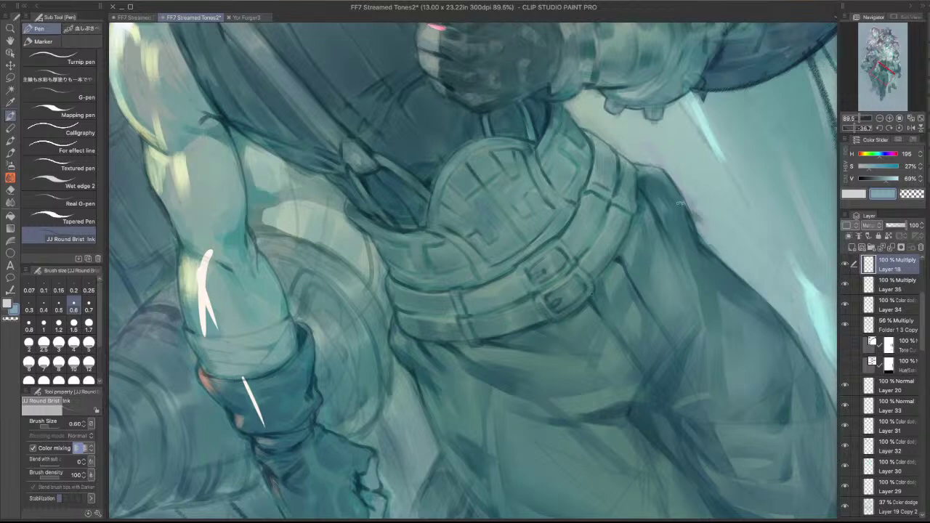
{"action": "left_click_drag", "start_coordinate": [680, 203], "coordinate": [660, 158]}
{"action": "left_click_drag", "start_coordinate": [589, 184], "coordinate": [588, 209]}
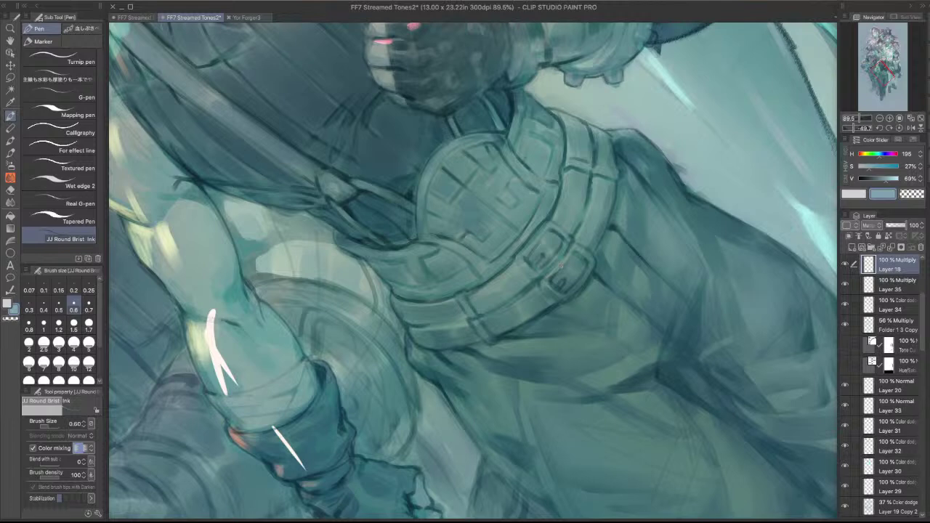
{"action": "key", "text": "Tab"}
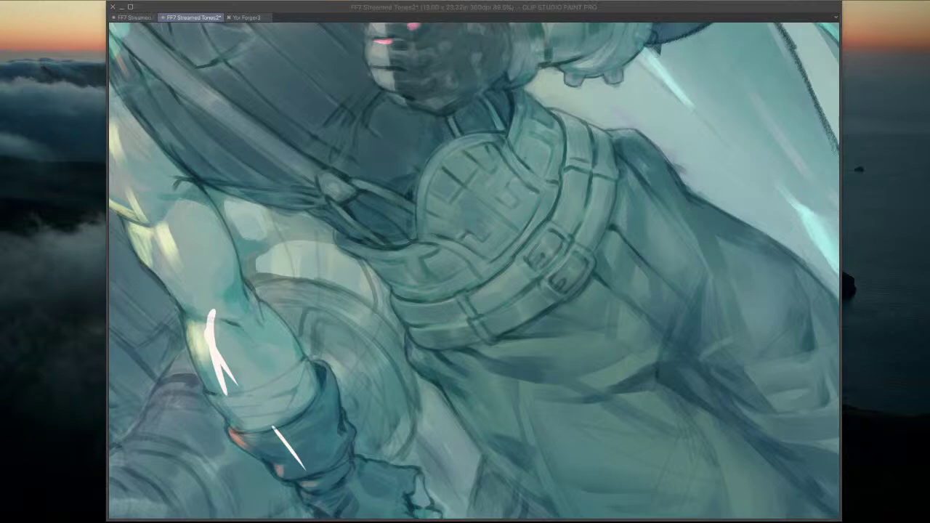
{"action": "key", "text": "Tab"}
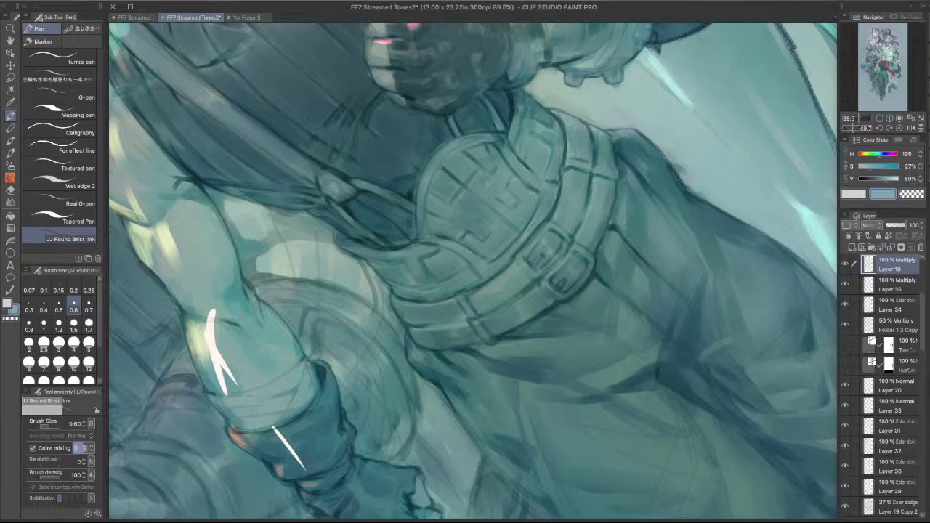
- Darken the trouser seam and fold lines running from beneath the buckles down to the crotch
{"action": "left_click_drag", "start_coordinate": [624, 209], "coordinate": [559, 211]}
{"action": "left_click_drag", "start_coordinate": [658, 280], "coordinate": [621, 386]}
{"action": "mouse_move", "coordinate": [569, 371]}
{"action": "left_mouse_down"}
{"action": "mouse_move", "coordinate": [566, 296]}
{"action": "mouse_move", "coordinate": [601, 284]}
{"action": "mouse_move", "coordinate": [571, 353]}
{"action": "left_mouse_up"}
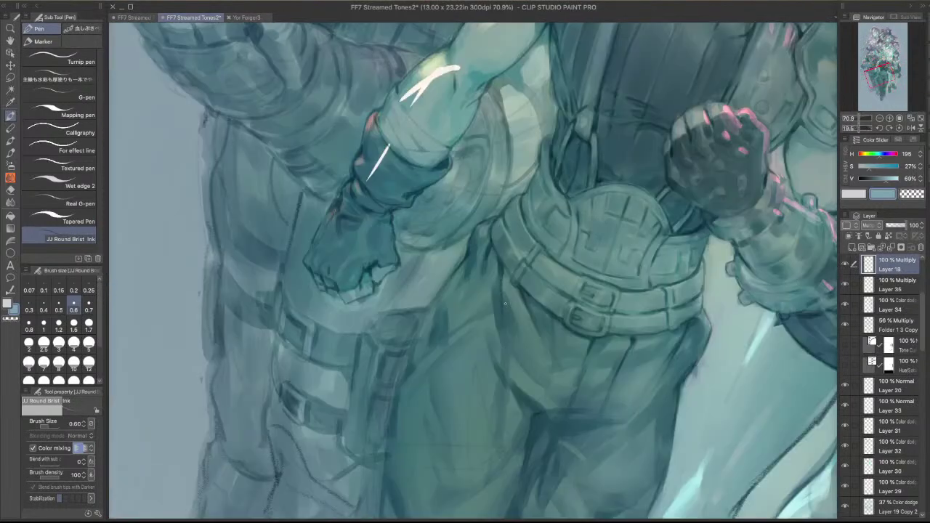
{"action": "mouse_move", "coordinate": [499, 275]}
{"action": "left_mouse_down"}
{"action": "mouse_move", "coordinate": [492, 309]}
{"action": "mouse_move", "coordinate": [620, 179]}
{"action": "left_mouse_up"}
{"action": "scroll", "coordinate": [632, 297], "scroll_direction": "up", "scroll_amount": 4}
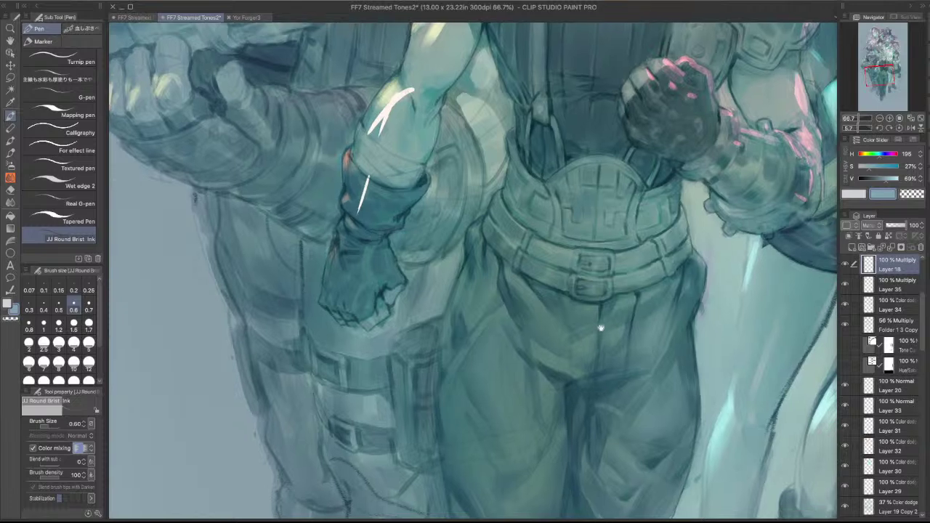
{"action": "scroll", "coordinate": [646, 380], "scroll_direction": "up", "scroll_amount": 1}
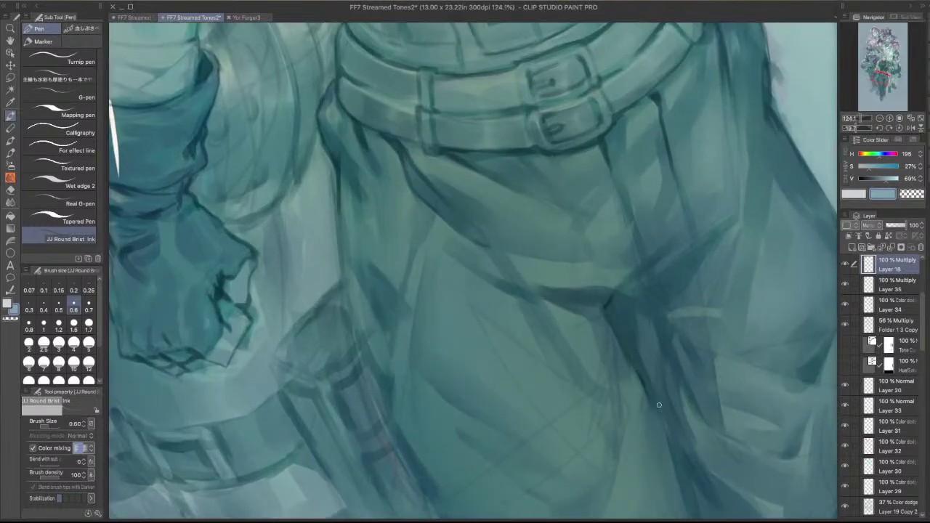
- Ink the inner-leg line of the trousers from the crotch down towards the knee
{"action": "scroll", "coordinate": [643, 377], "scroll_direction": "down", "scroll_amount": 2}
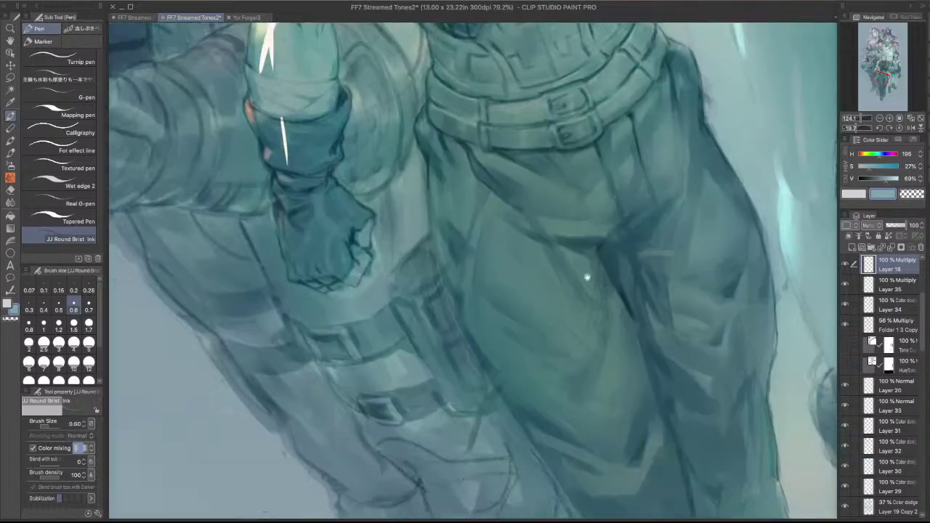
{"action": "left_click_drag", "start_coordinate": [587, 277], "coordinate": [567, 223]}
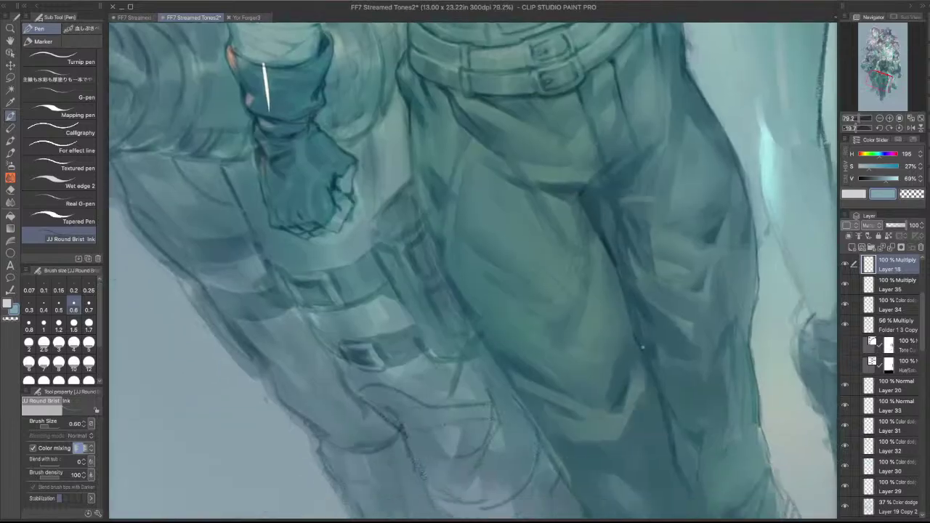
{"action": "left_click_drag", "start_coordinate": [620, 284], "coordinate": [628, 306]}
{"action": "scroll", "coordinate": [654, 327], "scroll_direction": "down", "scroll_amount": 3}
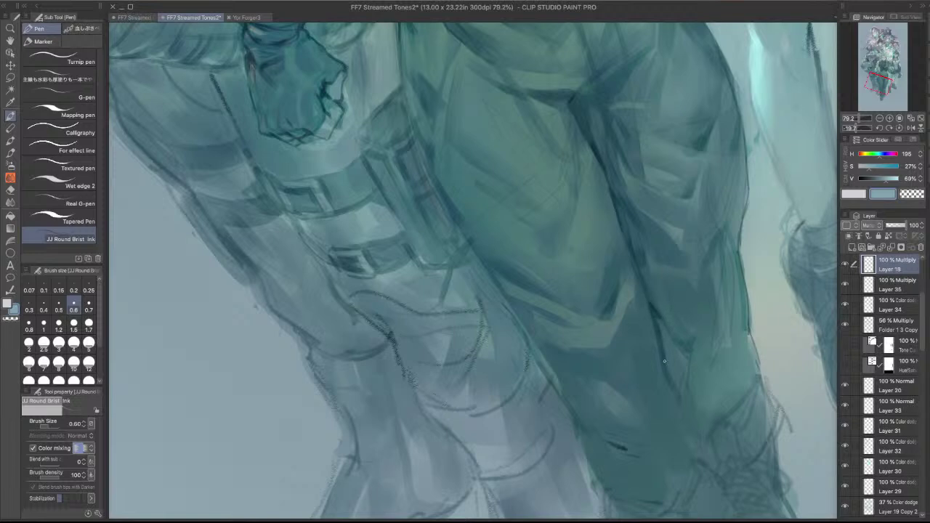
{"action": "left_click_drag", "start_coordinate": [664, 361], "coordinate": [673, 387]}
- Define the trouser folds at the hip and crotch, raising the brush size to 0.7 and undoing a stray stroke
{"action": "scroll", "coordinate": [669, 402], "scroll_direction": "up", "scroll_amount": 4}
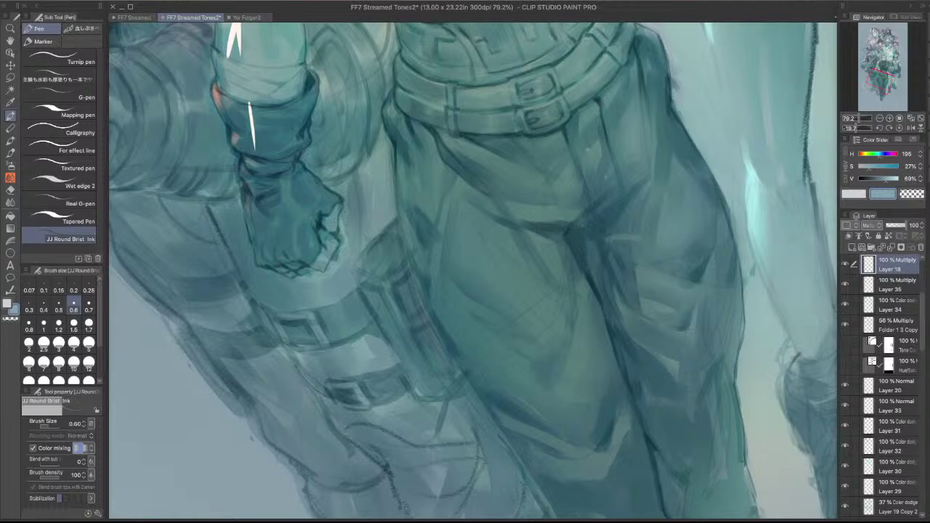
{"action": "left_click_drag", "start_coordinate": [424, 226], "coordinate": [435, 266]}
{"action": "key", "text": "bracketright"}
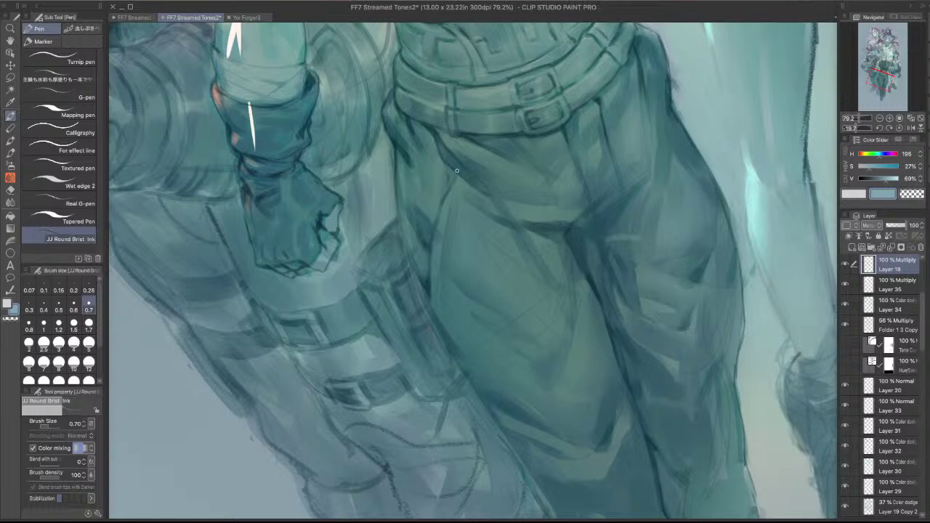
{"action": "left_click_drag", "start_coordinate": [614, 190], "coordinate": [591, 305]}
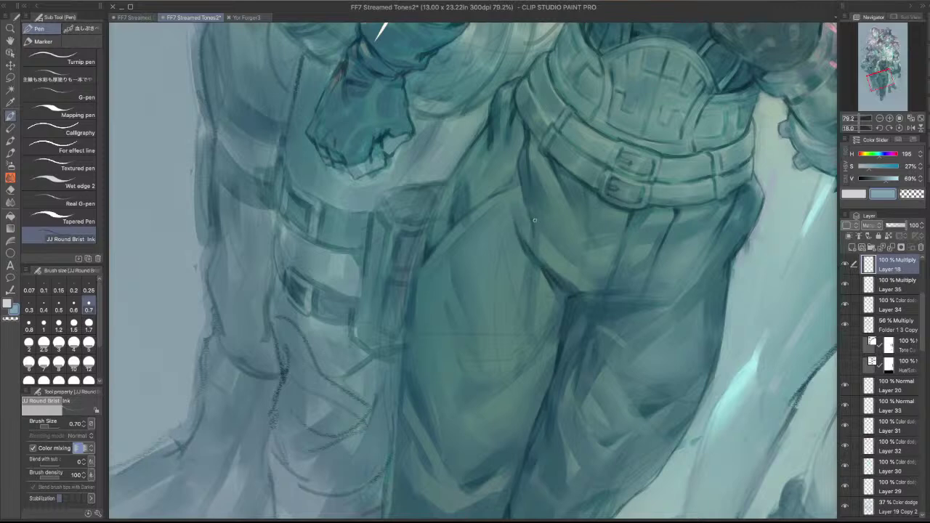
{"action": "left_click_drag", "start_coordinate": [664, 223], "coordinate": [677, 158]}
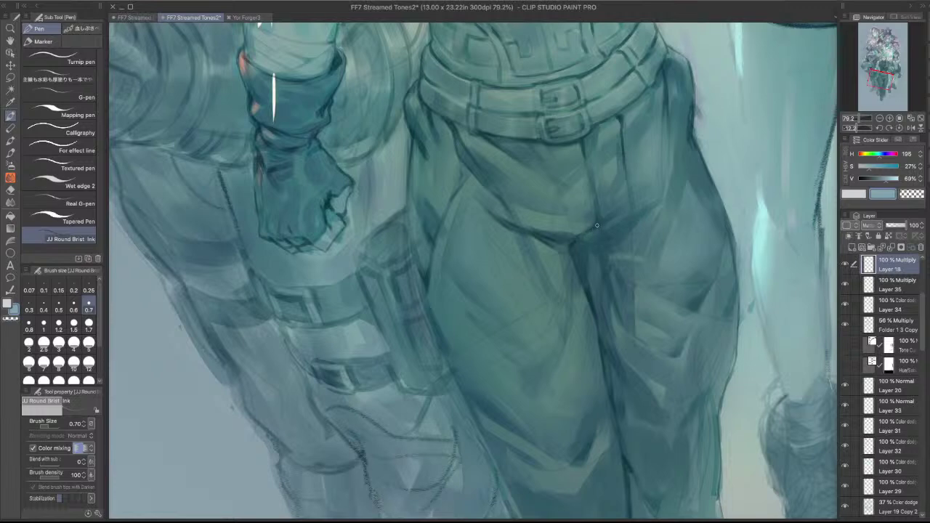
{"action": "left_click_drag", "start_coordinate": [585, 237], "coordinate": [602, 233]}
{"action": "key", "text": "super+z"}
{"action": "left_click_drag", "start_coordinate": [650, 91], "coordinate": [652, 109]}
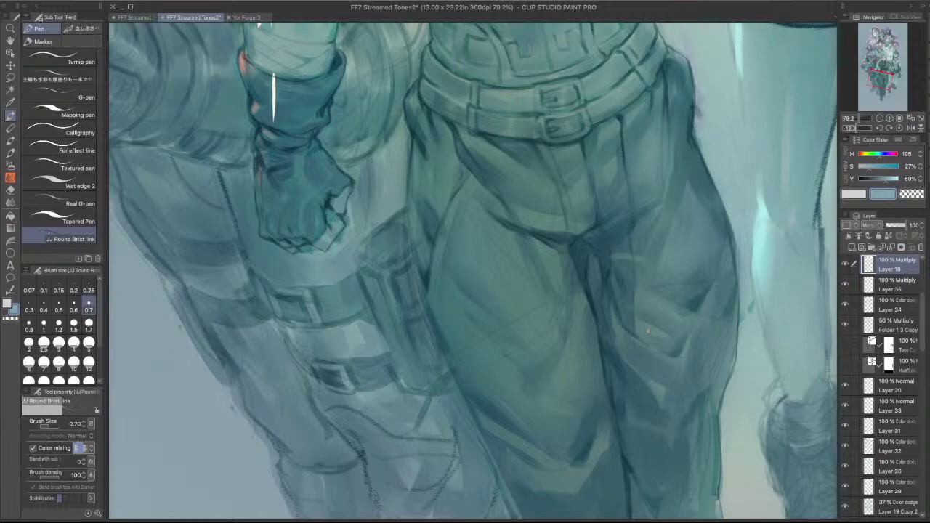
- Reinforce the trouser contour and folds on the hip beneath the raised gauntlet
{"action": "scroll", "coordinate": [644, 290], "scroll_direction": "up", "scroll_amount": 3}
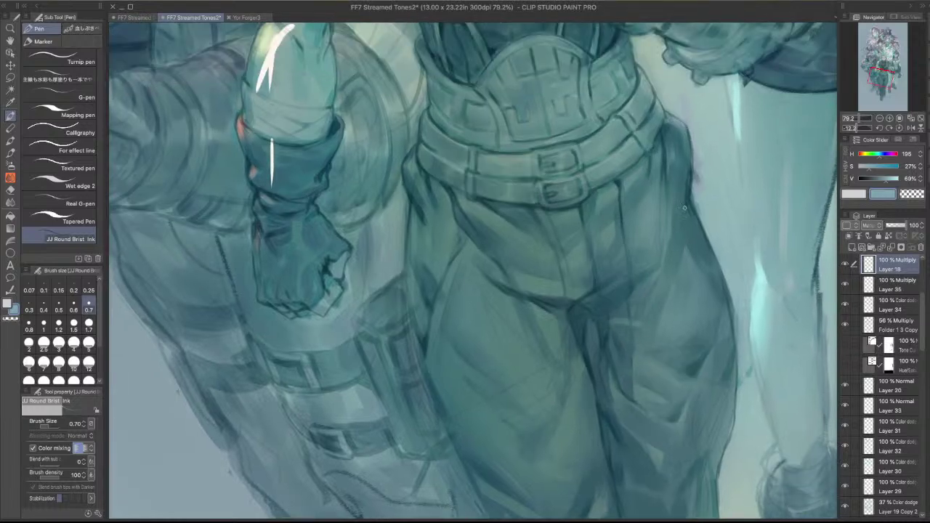
{"action": "mouse_move", "coordinate": [674, 224]}
{"action": "left_mouse_down"}
{"action": "mouse_move", "coordinate": [659, 279]}
{"action": "mouse_move", "coordinate": [677, 263]}
{"action": "left_mouse_up"}
{"action": "scroll", "coordinate": [683, 240], "scroll_direction": "up", "scroll_amount": 3}
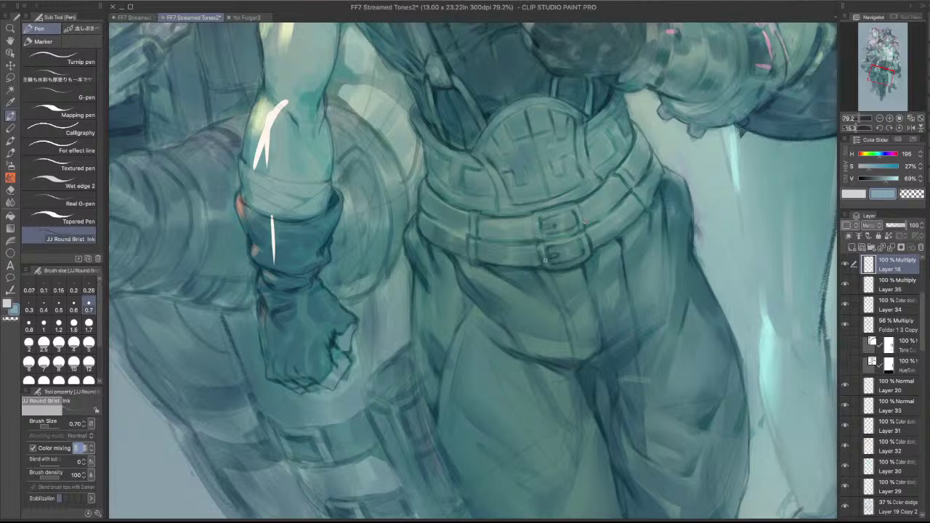
{"action": "left_click_drag", "start_coordinate": [660, 199], "coordinate": [576, 200]}
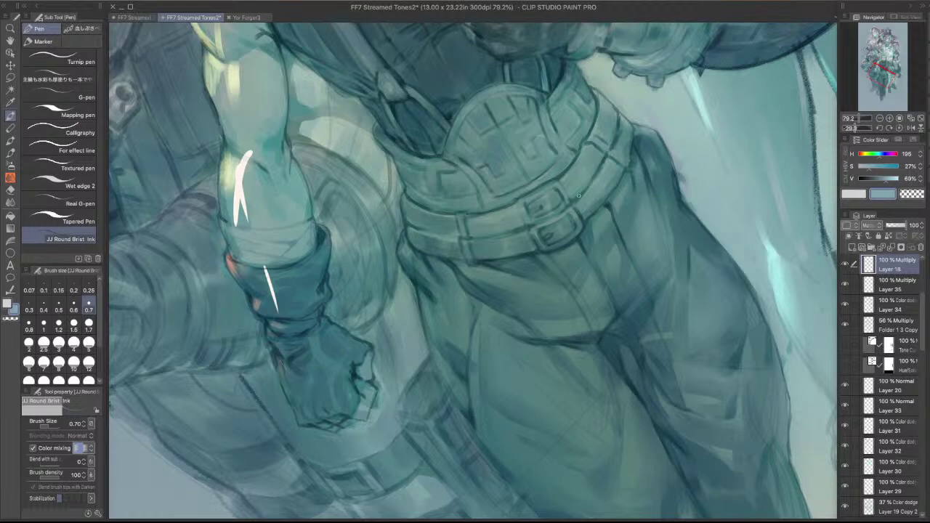
{"action": "left_click_drag", "start_coordinate": [652, 202], "coordinate": [591, 423]}
{"action": "key", "text": "minus"}
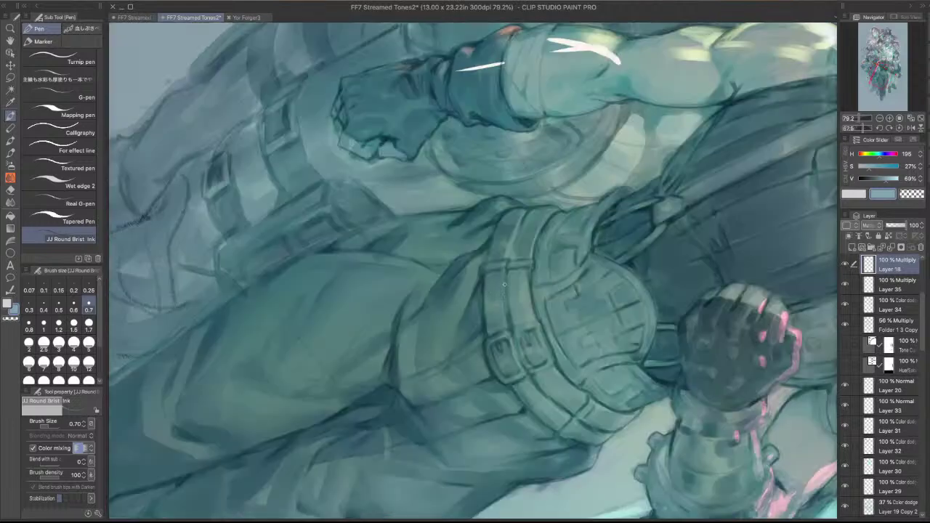
{"action": "key", "text": "ctrl+minus"}
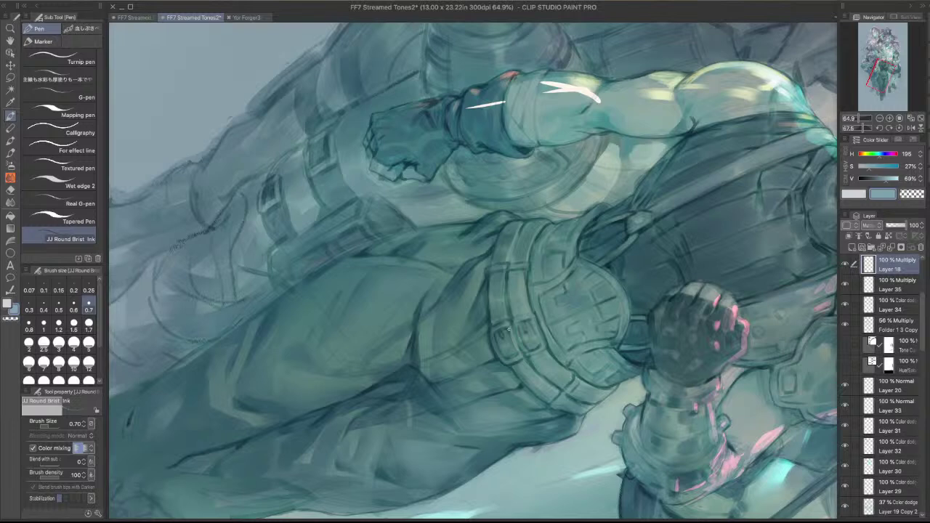
{"action": "left_click_drag", "start_coordinate": [662, 178], "coordinate": [569, 92]}
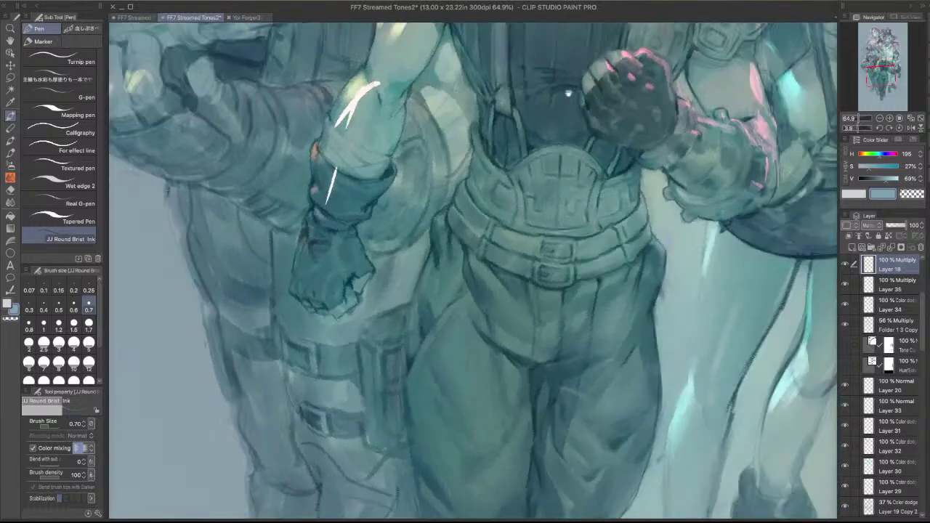
- Refine the rim of the engraved belt plate, alternating between the ink colour and the transparent colour
{"action": "scroll", "coordinate": [523, 193], "scroll_direction": "up", "scroll_amount": 3}
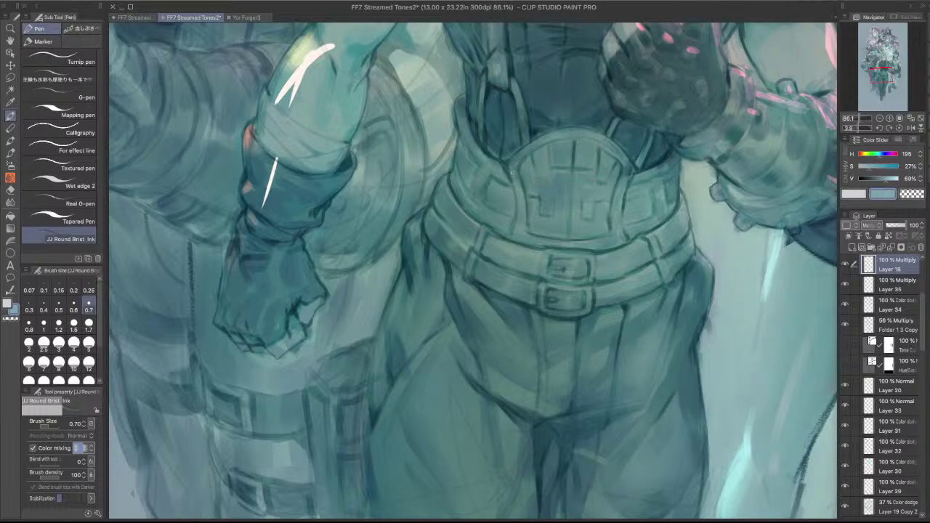
{"action": "key", "text": "c"}
{"action": "key", "text": "c"}
{"action": "key", "text": "c"}
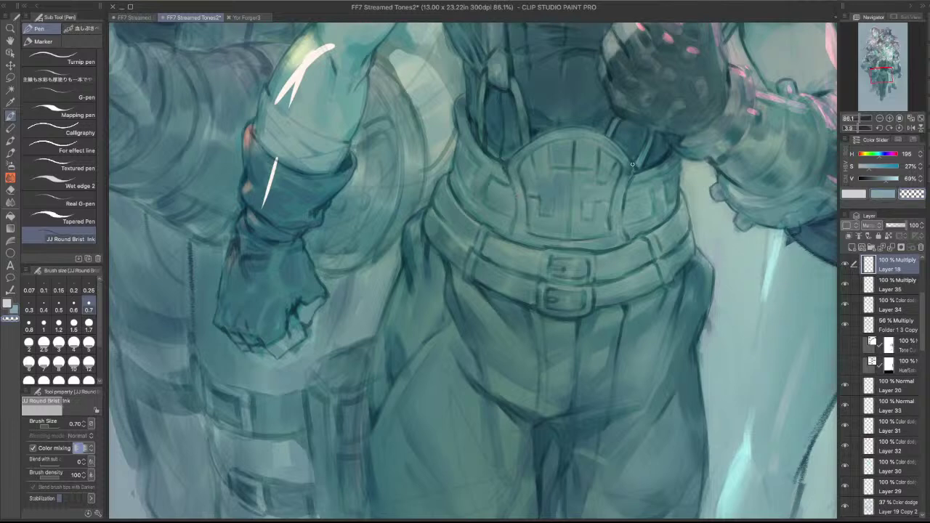
{"action": "key", "text": "c"}
{"action": "key", "text": "c"}
{"action": "key", "text": "c"}
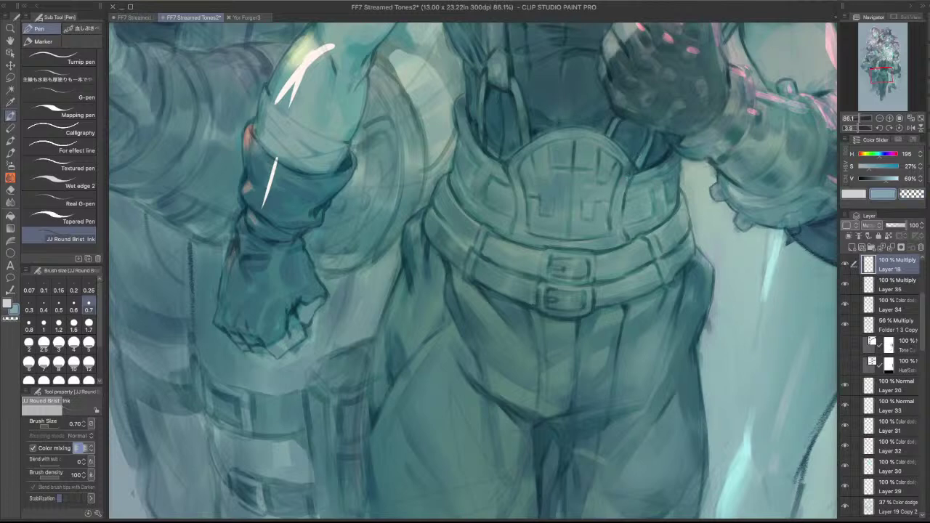
{"action": "left_click_drag", "start_coordinate": [514, 189], "coordinate": [516, 206]}
{"action": "left_click_drag", "start_coordinate": [676, 156], "coordinate": [580, 270]}
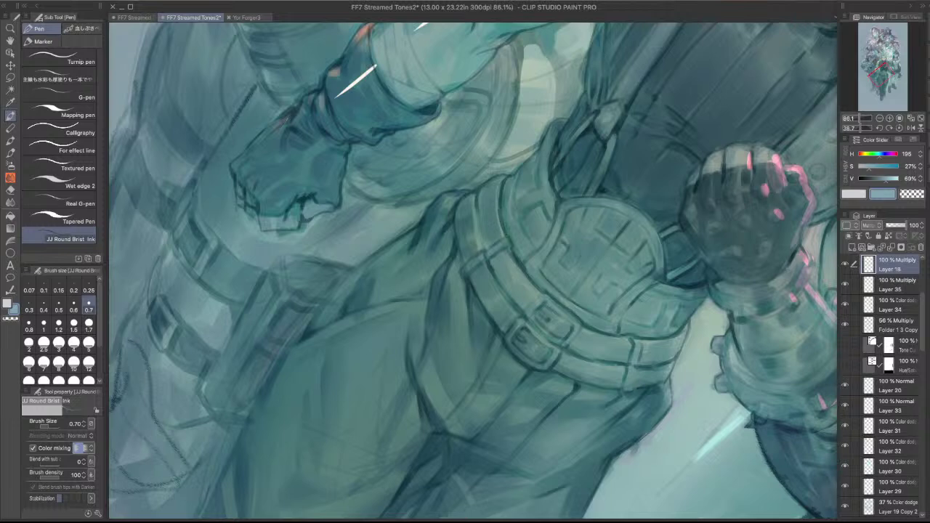
- Sharpen the side edge of the upper belt buckle's frame
{"action": "key", "text": "asciicircum"}
{"action": "key", "text": "asciicircum"}
{"action": "key", "text": "asciicircum"}
{"action": "key", "text": "asciicircum"}
{"action": "key", "text": "minus"}
{"action": "key", "text": "minus"}
{"action": "key", "text": "minus"}
{"action": "key", "text": "minus"}
{"action": "key", "text": "minus"}
{"action": "key", "text": "minus"}
{"action": "key", "text": "minus"}
{"action": "key", "text": "minus"}
{"action": "key", "text": "minus"}
{"action": "key", "text": "minus"}
{"action": "key", "text": "minus"}
{"action": "key", "text": "minus"}
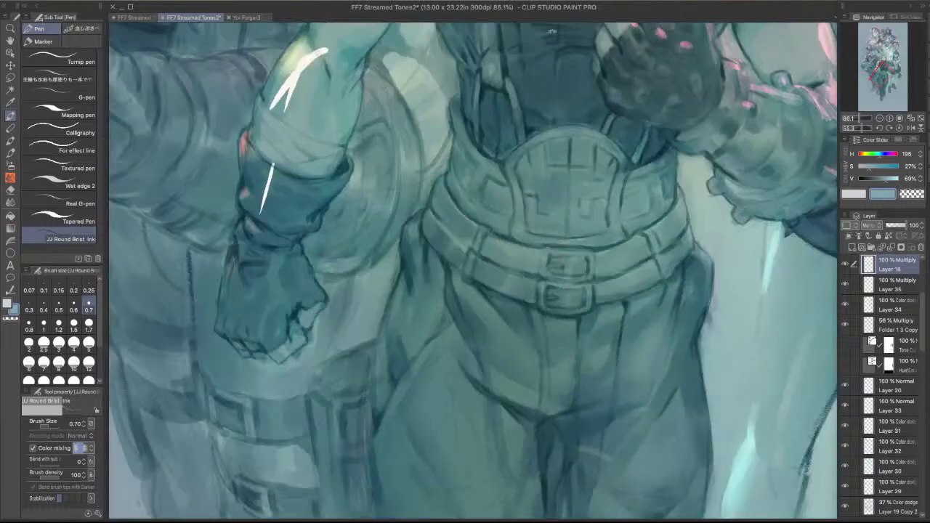
{"action": "scroll", "coordinate": [554, 254], "scroll_direction": "up", "scroll_amount": 1}
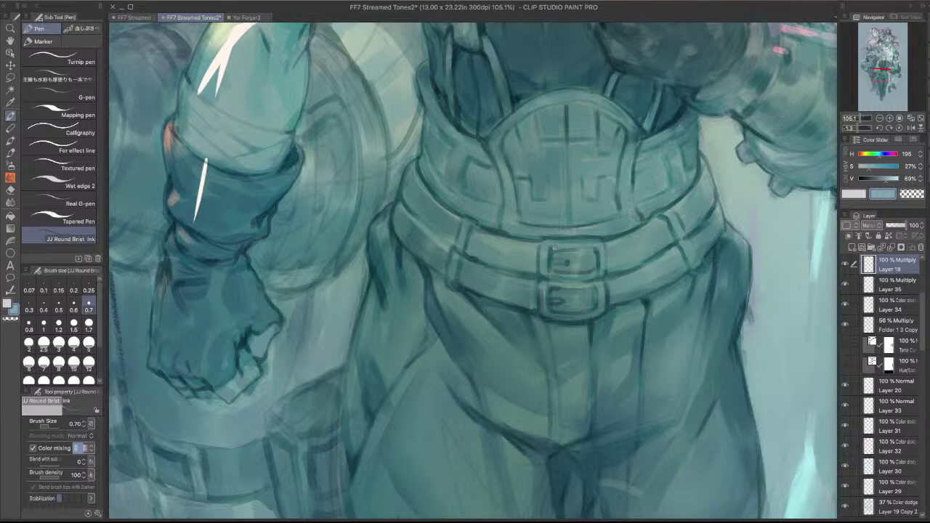
{"action": "left_click_drag", "start_coordinate": [549, 255], "coordinate": [551, 273]}
- Clean up the upper buckle's inner frame and prong by alternating between the transparent colour and ink strokes
{"action": "left_click_drag", "start_coordinate": [625, 203], "coordinate": [585, 368]}
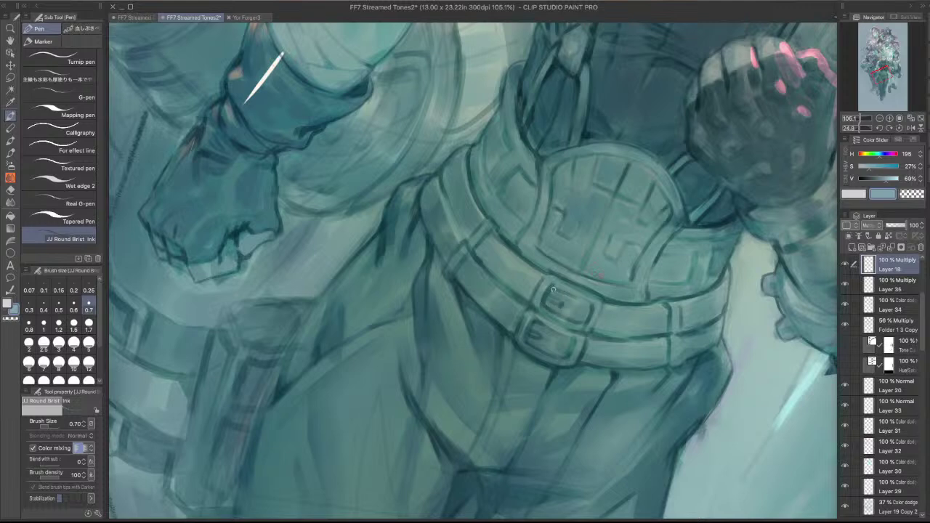
{"action": "mouse_move", "coordinate": [594, 273]}
{"action": "left_mouse_down"}
{"action": "mouse_move", "coordinate": [583, 322]}
{"action": "mouse_move", "coordinate": [550, 331]}
{"action": "left_mouse_up"}
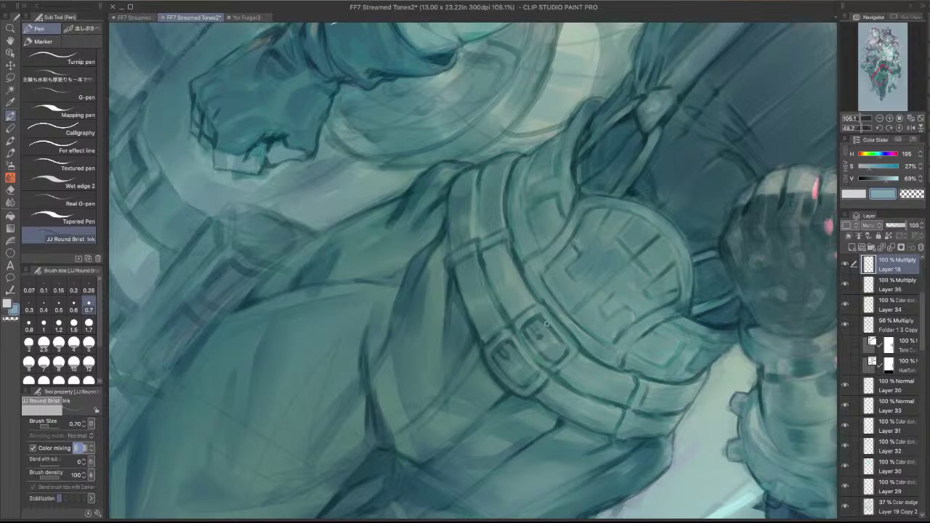
{"action": "key", "text": "c"}
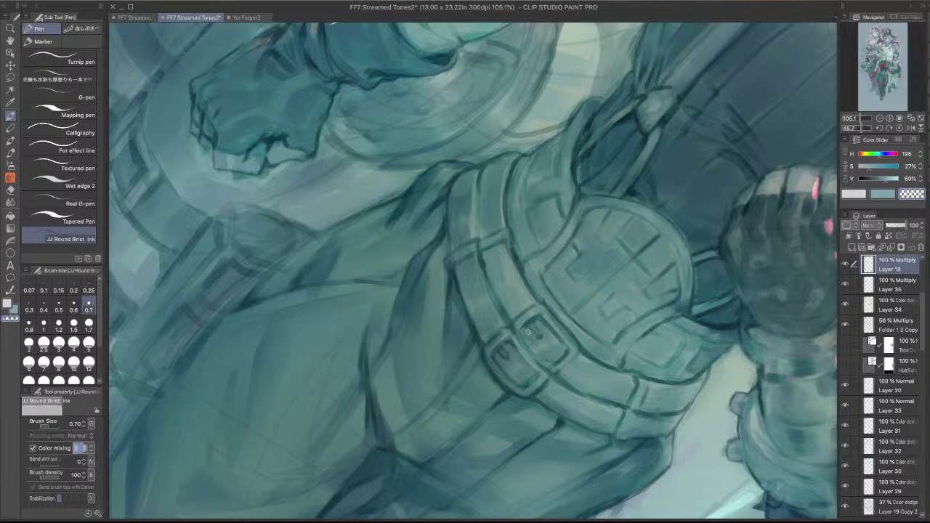
{"action": "key", "text": "c"}
{"action": "left_click_drag", "start_coordinate": [528, 347], "coordinate": [554, 365]}
{"action": "key", "text": "c"}
{"action": "key", "text": "c"}
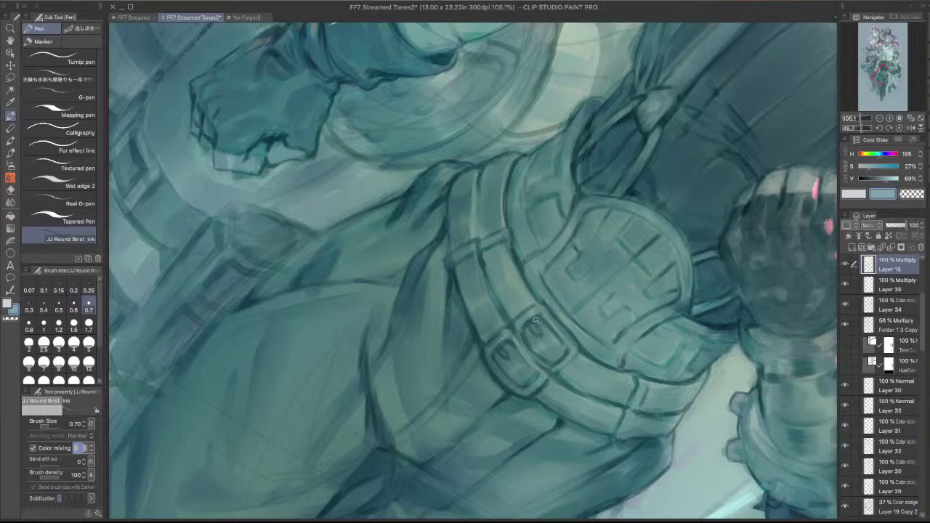
- Refine the engraved lines of the belt plate and undo the last stroke on the pattern
{"action": "scroll", "coordinate": [630, 203], "scroll_direction": "down", "scroll_amount": 3}
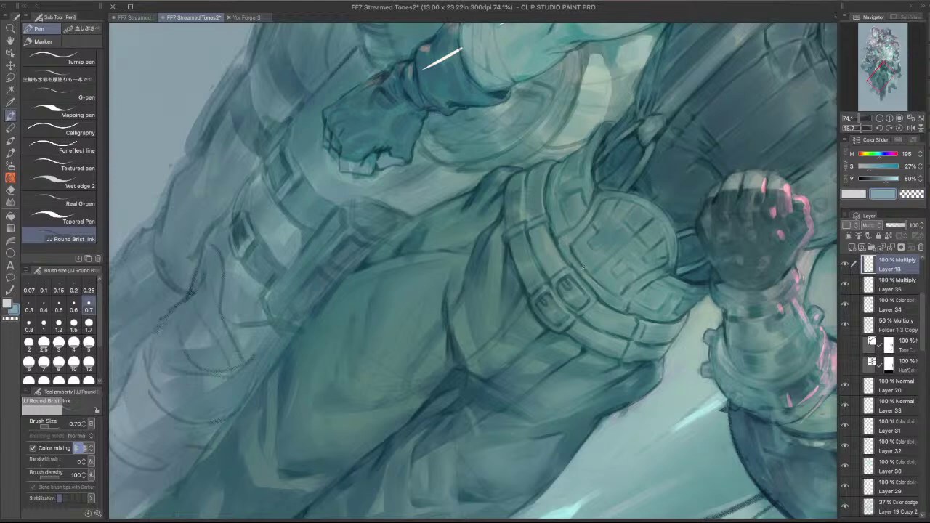
{"action": "scroll", "coordinate": [562, 234], "scroll_direction": "down", "scroll_amount": 3}
{"action": "scroll", "coordinate": [606, 147], "scroll_direction": "down", "scroll_amount": 3}
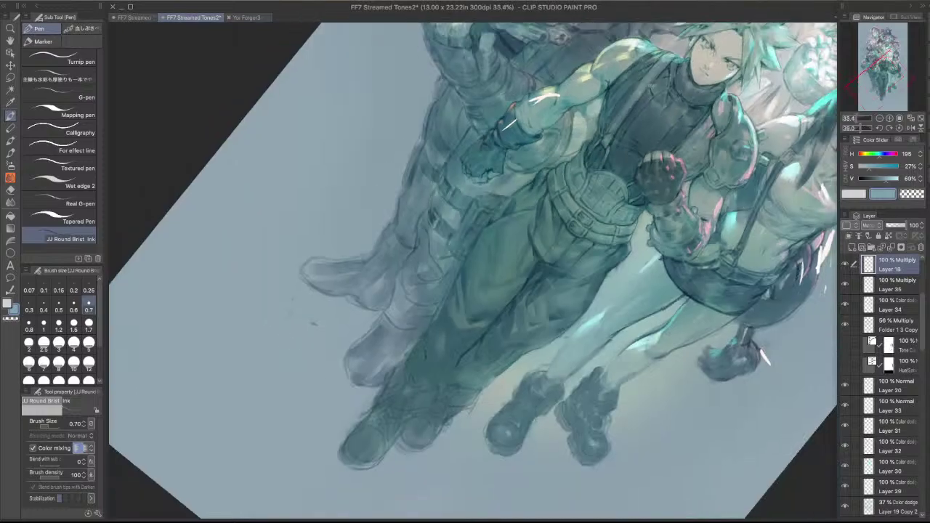
{"action": "left_click_drag", "start_coordinate": [555, 324], "coordinate": [623, 472]}
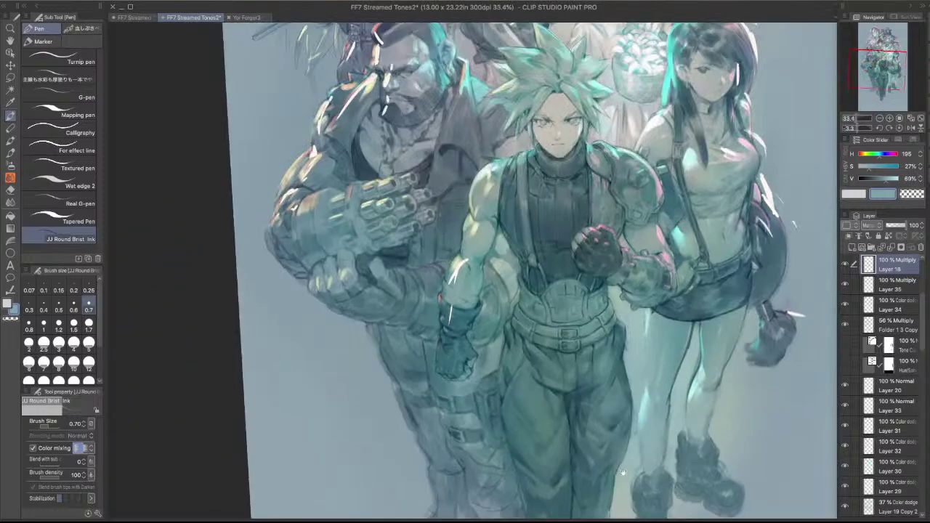
{"action": "left_click_drag", "start_coordinate": [595, 308], "coordinate": [592, 224]}
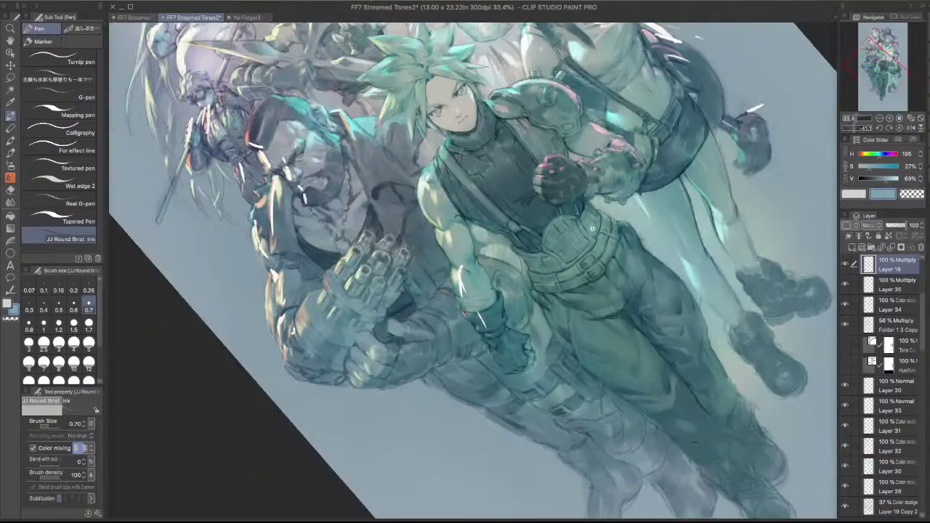
{"action": "scroll", "coordinate": [592, 224], "scroll_direction": "up", "scroll_amount": 4}
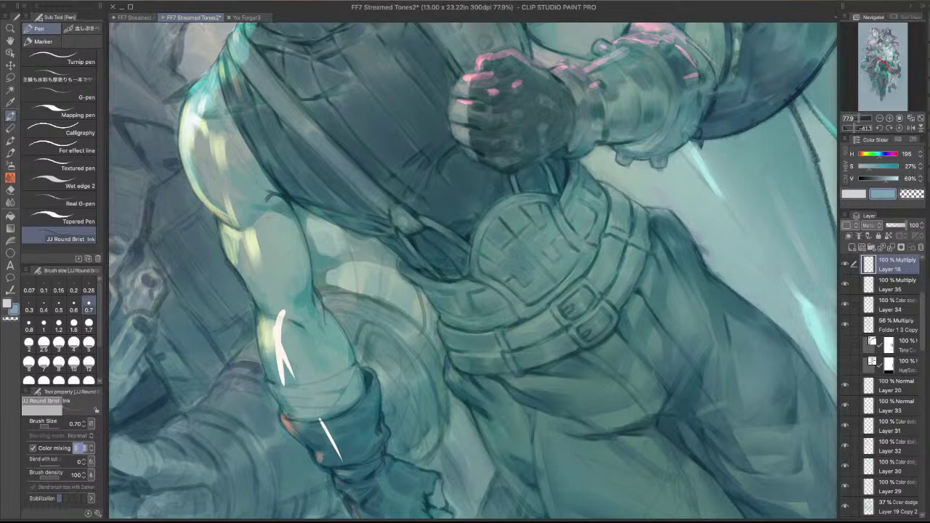
{"action": "left_click_drag", "start_coordinate": [557, 196], "coordinate": [583, 247]}
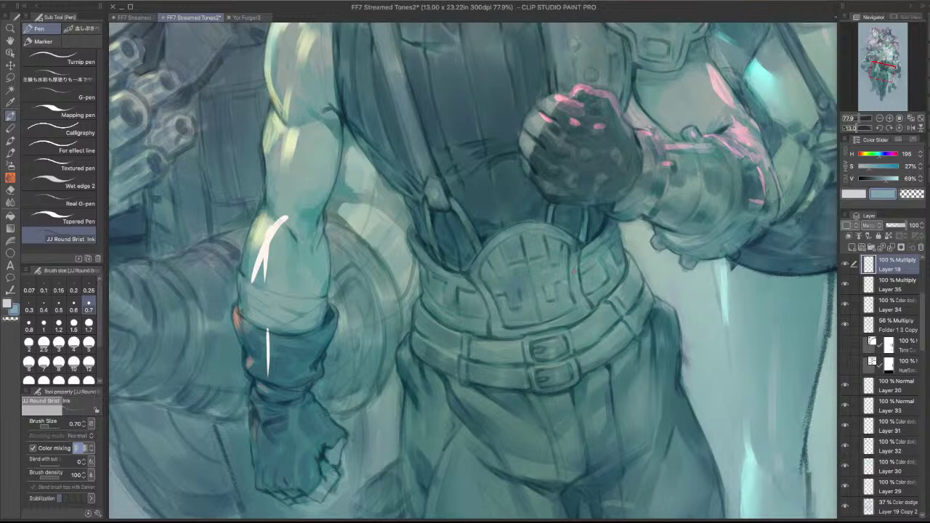
{"action": "left_click_drag", "start_coordinate": [537, 300], "coordinate": [543, 324]}
{"action": "key", "text": "ctrl+z"}
- Refine the rim of the belt plate and the edges of the belts and side panels around it
{"action": "left_click_drag", "start_coordinate": [618, 238], "coordinate": [568, 156]}
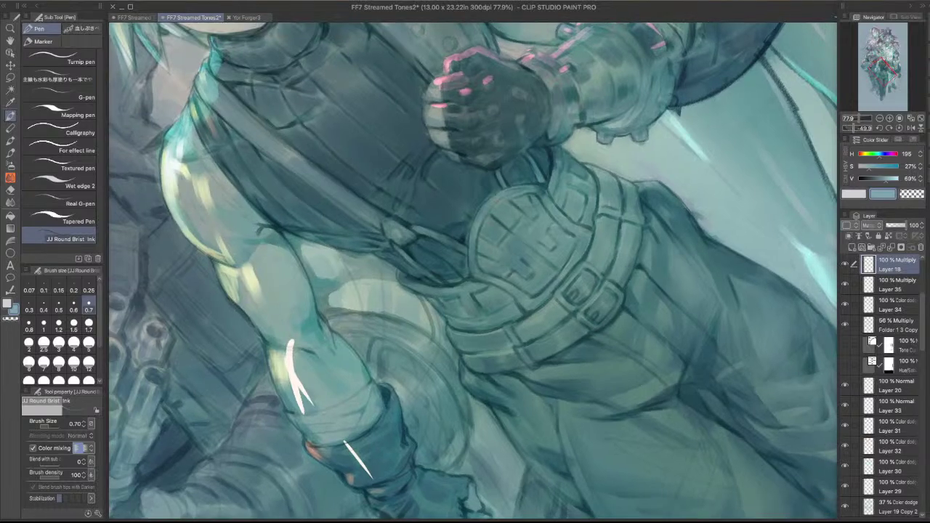
{"action": "left_click_drag", "start_coordinate": [673, 103], "coordinate": [604, 44]}
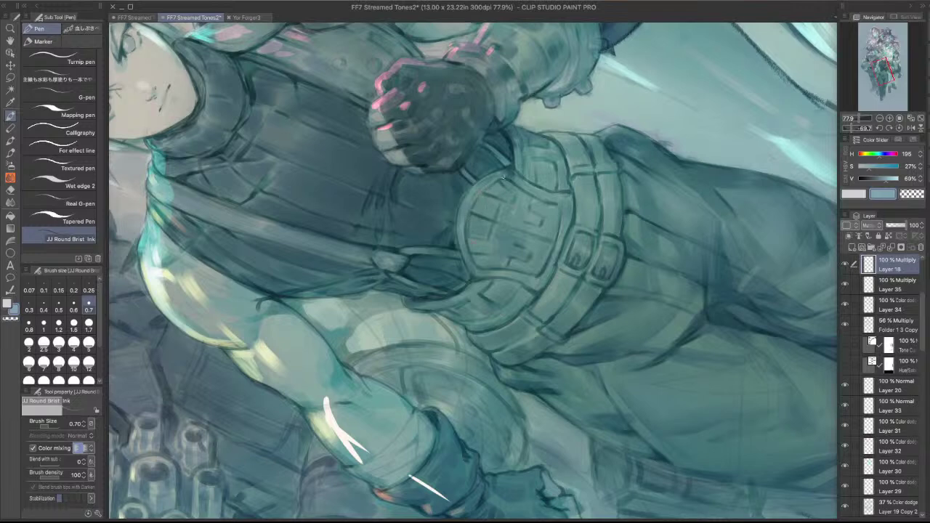
{"action": "left_click_drag", "start_coordinate": [531, 229], "coordinate": [596, 371]}
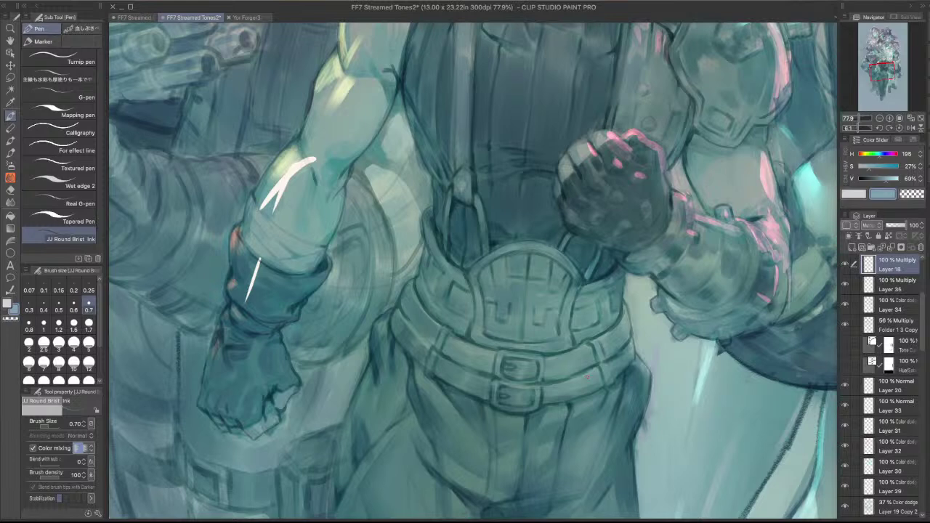
{"action": "left_click_drag", "start_coordinate": [588, 377], "coordinate": [430, 421]}
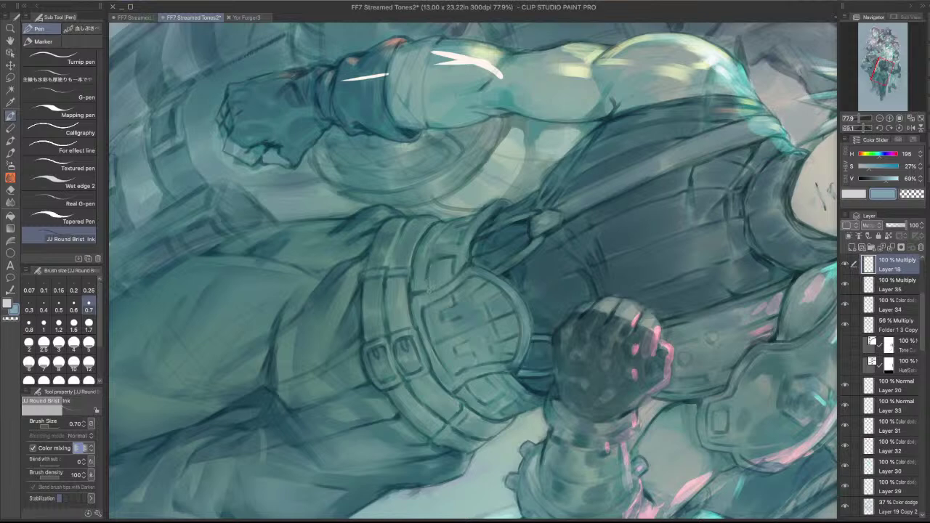
{"action": "left_click_drag", "start_coordinate": [573, 207], "coordinate": [392, 183]}
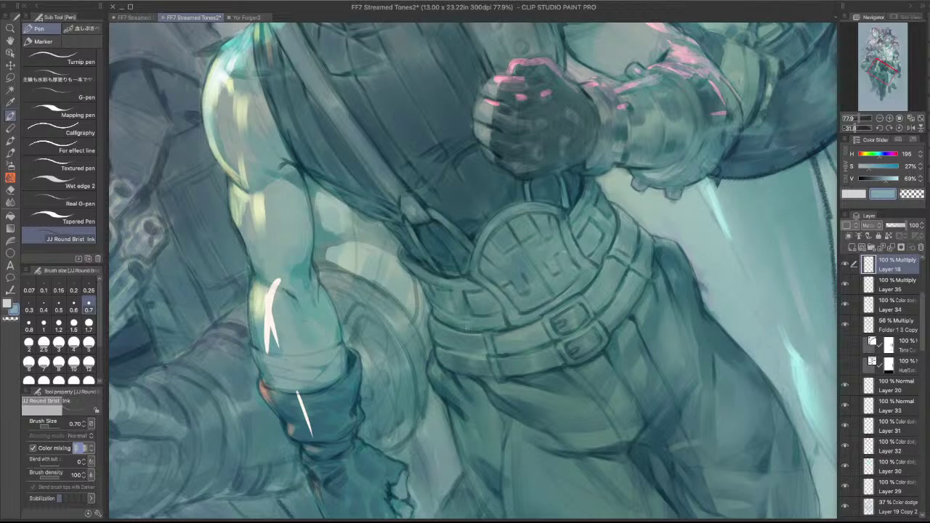
{"action": "left_click_drag", "start_coordinate": [514, 269], "coordinate": [508, 290]}
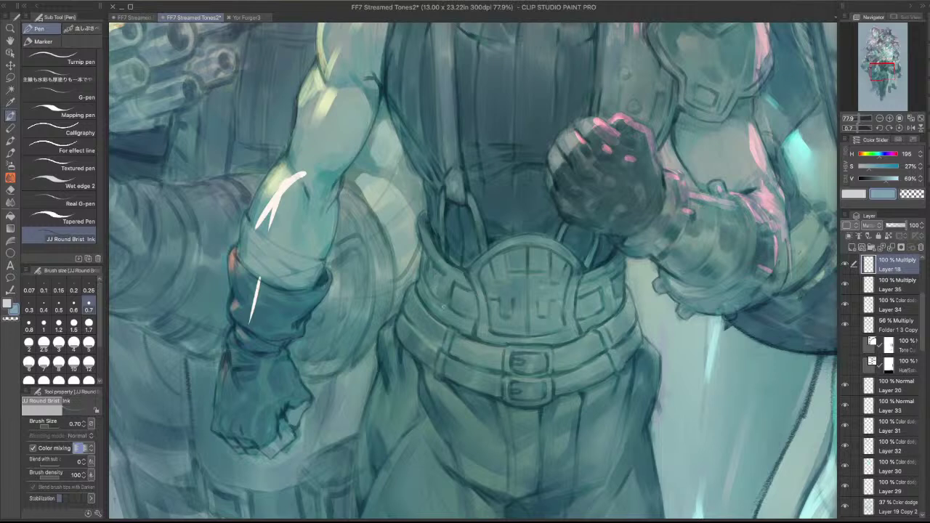
- Define the suspender strap between the belt plate and the raised fist, and undo the last stroke there
{"action": "key", "text": "Tab"}
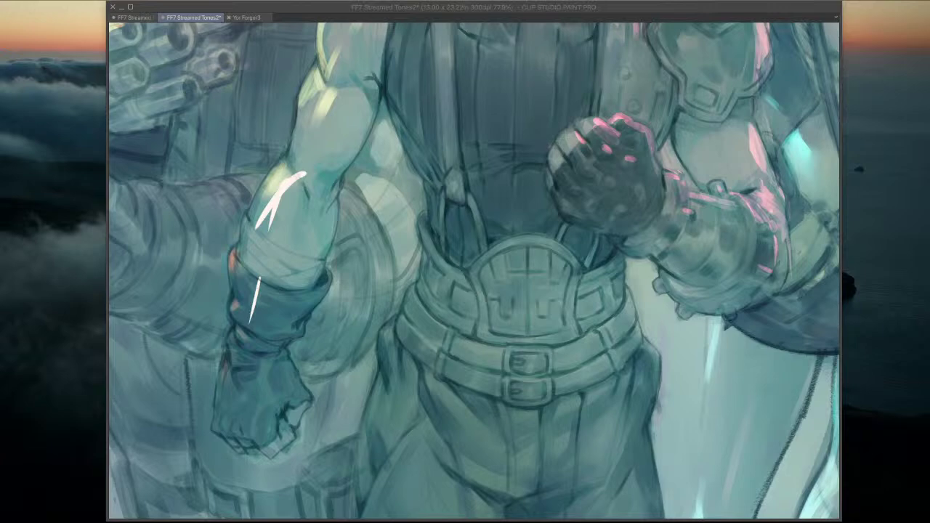
{"action": "key", "text": "Tab"}
{"action": "left_click_drag", "start_coordinate": [612, 215], "coordinate": [658, 240]}
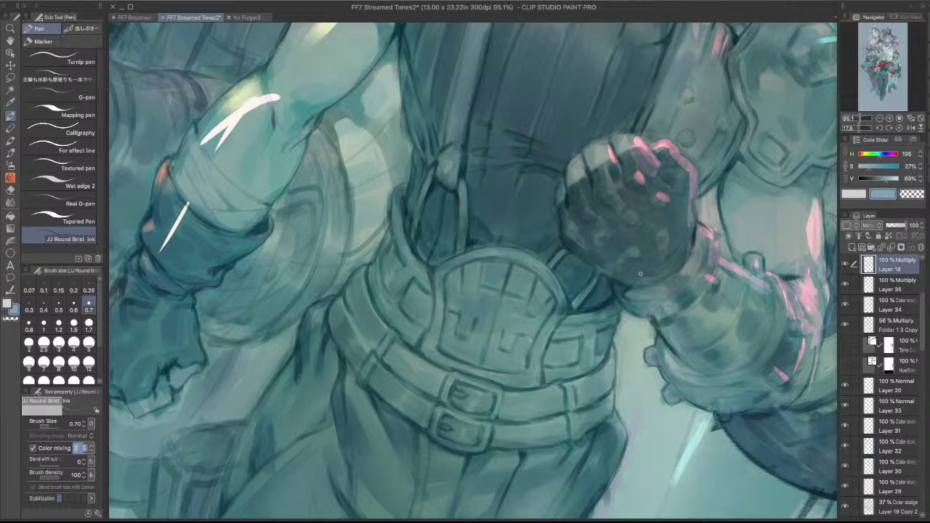
{"action": "left_click_drag", "start_coordinate": [617, 283], "coordinate": [567, 350]}
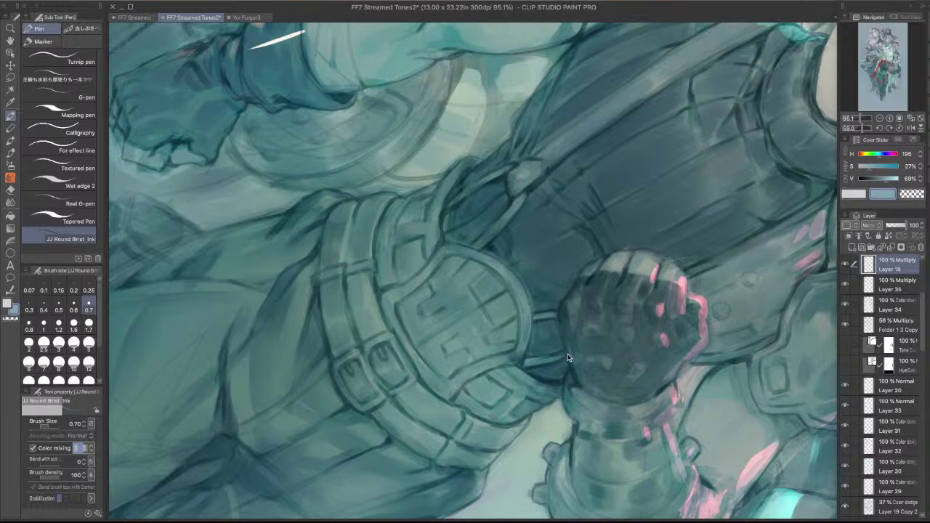
{"action": "key", "text": "super+z"}
{"action": "scroll", "coordinate": [573, 279], "scroll_direction": "down", "scroll_amount": 3}
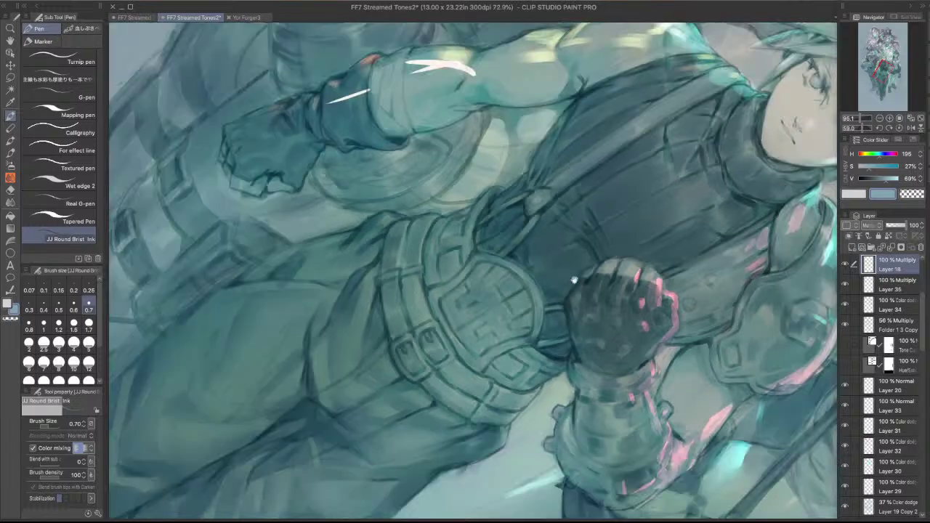
{"action": "scroll", "coordinate": [638, 187], "scroll_direction": "up", "scroll_amount": 2}
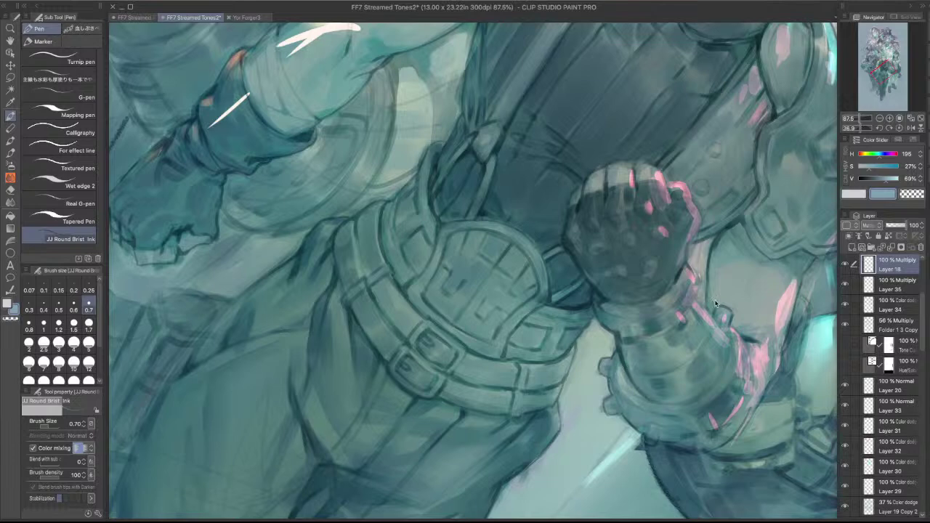
- Draw the curved outline along the raised gauntlet's cuff, undoing and retrying the stroke until the curve fits
{"action": "left_click_drag", "start_coordinate": [709, 260], "coordinate": [697, 281]}
{"action": "left_click_drag", "start_coordinate": [666, 428], "coordinate": [607, 304]}
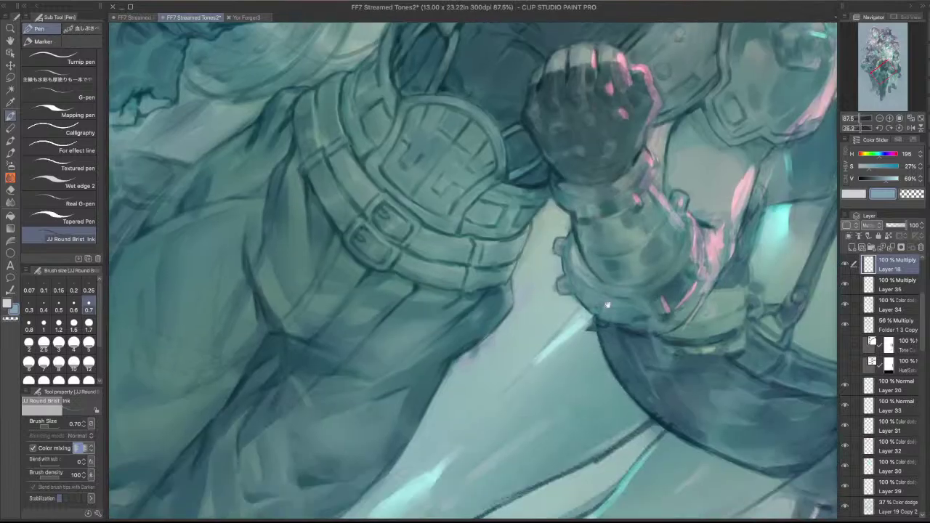
{"action": "mouse_move", "coordinate": [608, 263]}
{"action": "left_mouse_down"}
{"action": "mouse_move", "coordinate": [552, 369]}
{"action": "mouse_move", "coordinate": [553, 276]}
{"action": "mouse_move", "coordinate": [571, 307]}
{"action": "left_mouse_up"}
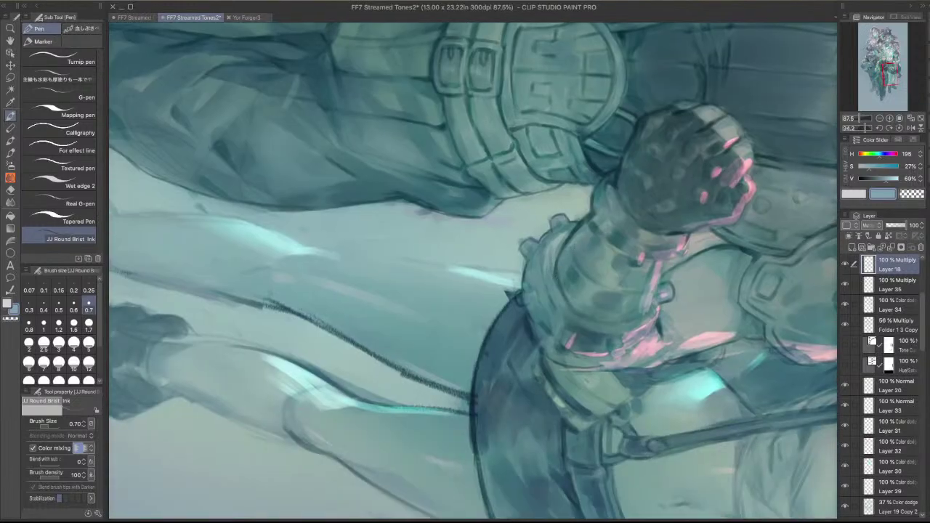
{"action": "key", "text": "super+z"}
{"action": "left_click_drag", "start_coordinate": [556, 261], "coordinate": [579, 317]}
{"action": "left_click_drag", "start_coordinate": [721, 215], "coordinate": [727, 278]}
{"action": "key", "text": "super+z"}
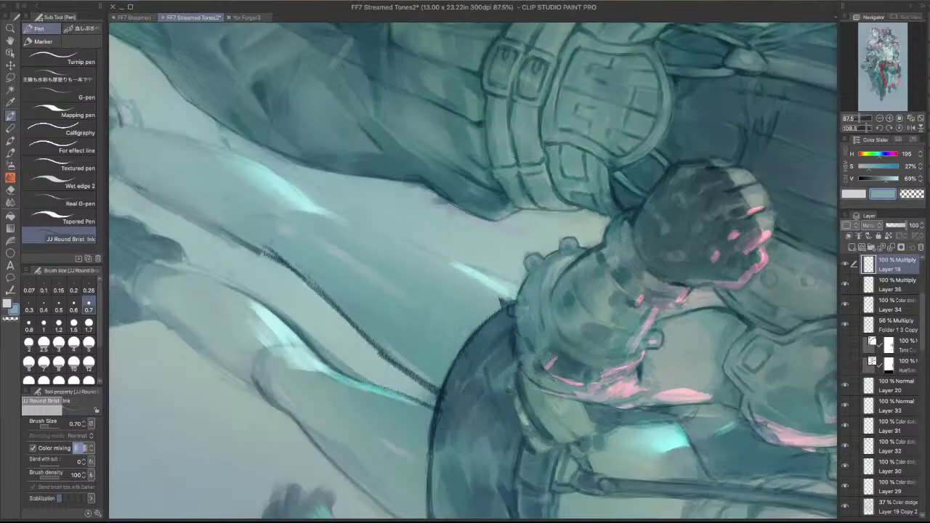
{"action": "left_click_drag", "start_coordinate": [552, 290], "coordinate": [561, 332]}
{"action": "left_click_drag", "start_coordinate": [645, 254], "coordinate": [644, 295]}
{"action": "key", "text": "super+z"}
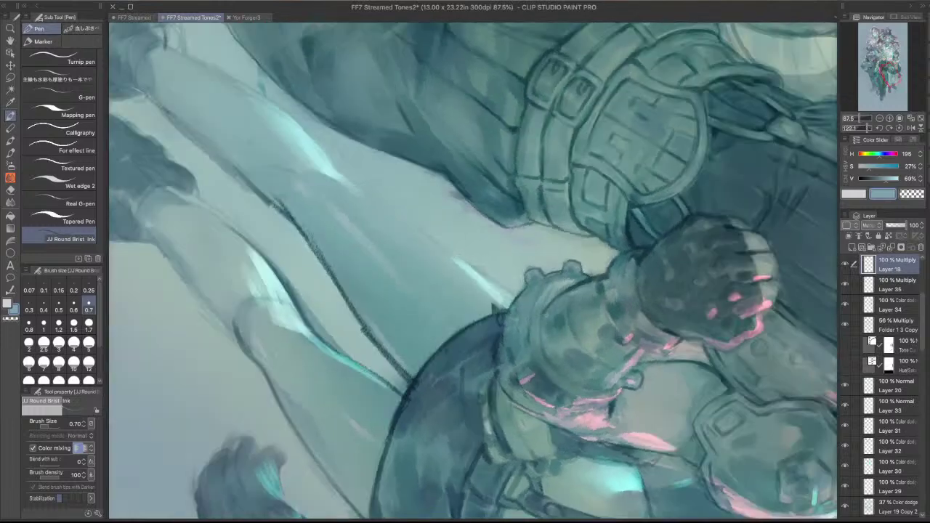
{"action": "left_click_drag", "start_coordinate": [545, 310], "coordinate": [543, 346]}
{"action": "left_click_drag", "start_coordinate": [708, 192], "coordinate": [599, 182]}
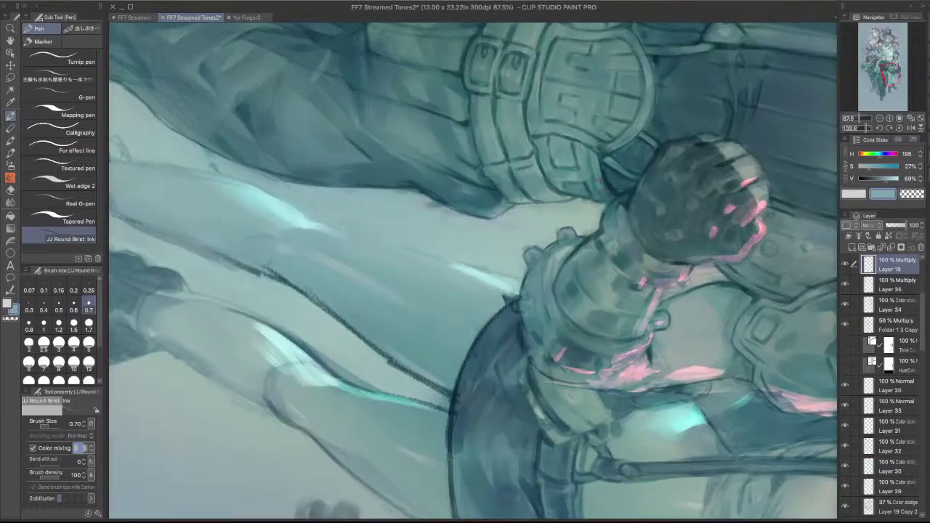
- Sharpen the outer edge of the gauntlet cuff and add studs along its lower rim near the skirt
{"action": "key", "text": "Tab"}
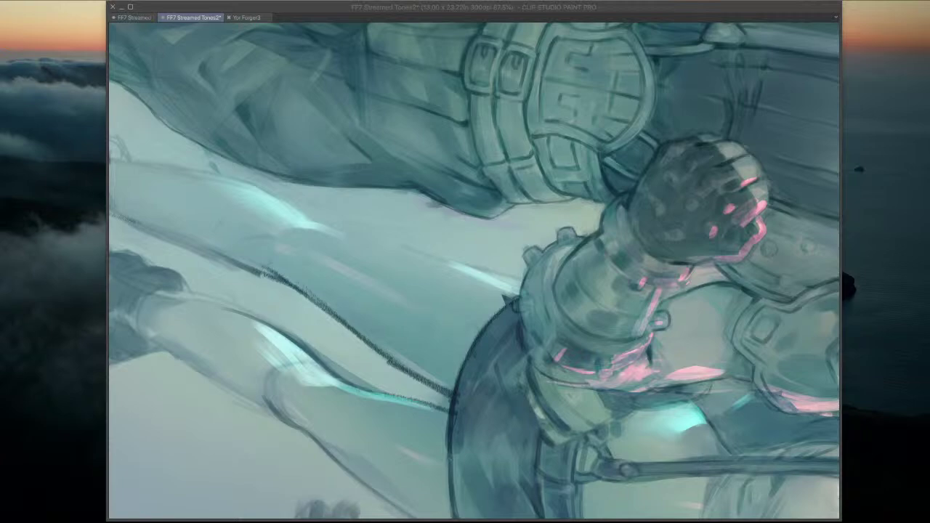
{"action": "key", "text": "Tab"}
{"action": "left_click_drag", "start_coordinate": [714, 210], "coordinate": [560, 207]}
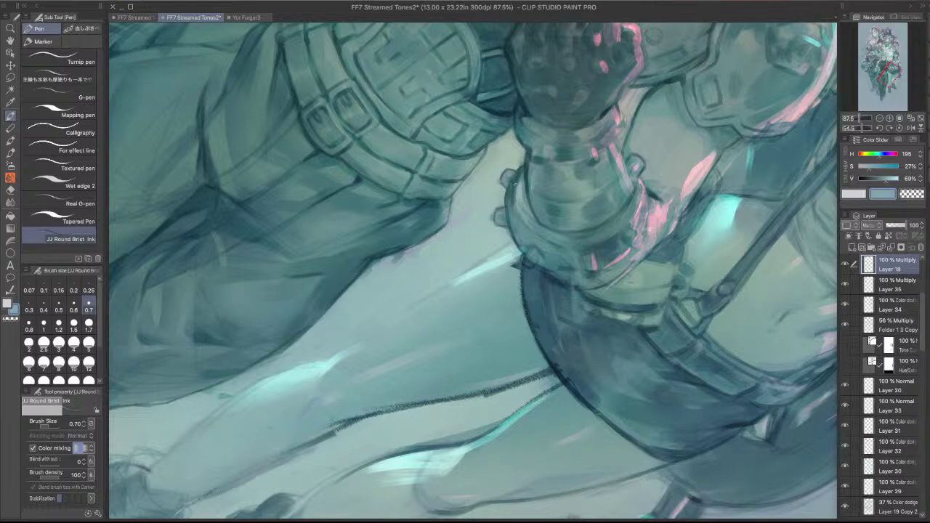
{"action": "left_click_drag", "start_coordinate": [700, 367], "coordinate": [677, 132]}
{"action": "left_click_drag", "start_coordinate": [672, 168], "coordinate": [710, 205]}
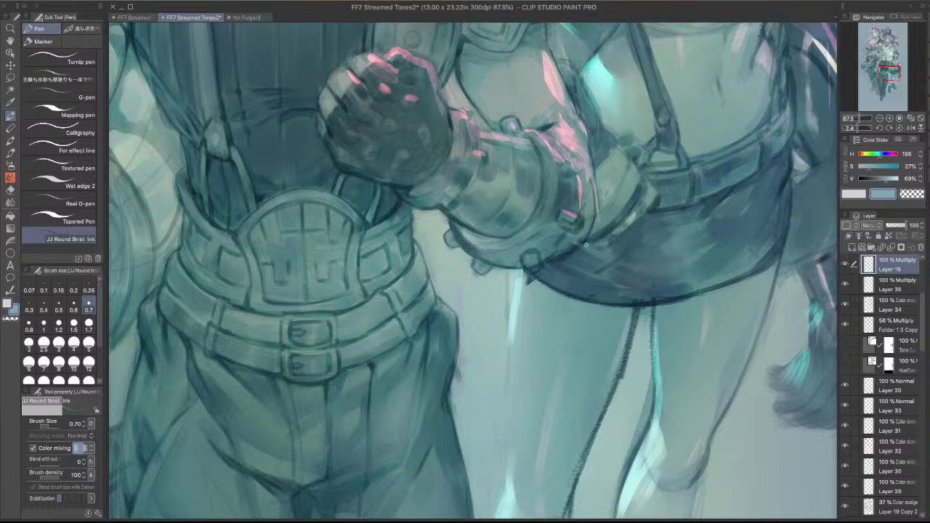
- Refine the gauntlet cuff's rim and inner edge, alternating between ink and the transparent colour and undoing unwanted strokes
{"action": "mouse_move", "coordinate": [589, 239]}
{"action": "left_mouse_down"}
{"action": "mouse_move", "coordinate": [590, 158]}
{"action": "mouse_move", "coordinate": [587, 184]}
{"action": "left_mouse_up"}
{"action": "mouse_move", "coordinate": [511, 236]}
{"action": "left_mouse_down"}
{"action": "mouse_move", "coordinate": [539, 213]}
{"action": "mouse_move", "coordinate": [451, 210]}
{"action": "mouse_move", "coordinate": [509, 225]}
{"action": "mouse_move", "coordinate": [565, 265]}
{"action": "mouse_move", "coordinate": [565, 308]}
{"action": "left_mouse_up"}
{"action": "key", "text": "super+z"}
{"action": "key", "text": "c"}
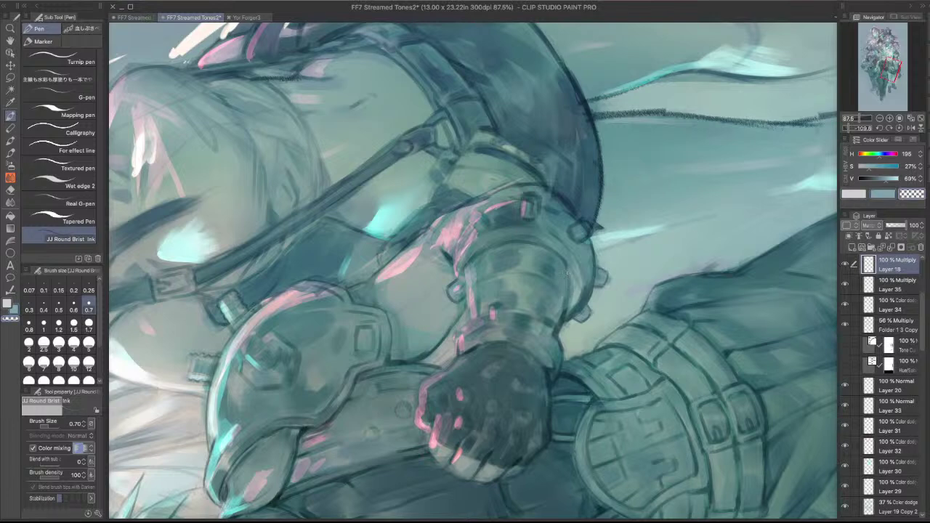
{"action": "key", "text": "c"}
{"action": "mouse_move", "coordinate": [562, 266]}
{"action": "left_mouse_down"}
{"action": "mouse_move", "coordinate": [572, 313]}
{"action": "mouse_move", "coordinate": [567, 299]}
{"action": "mouse_move", "coordinate": [564, 313]}
{"action": "left_mouse_up"}
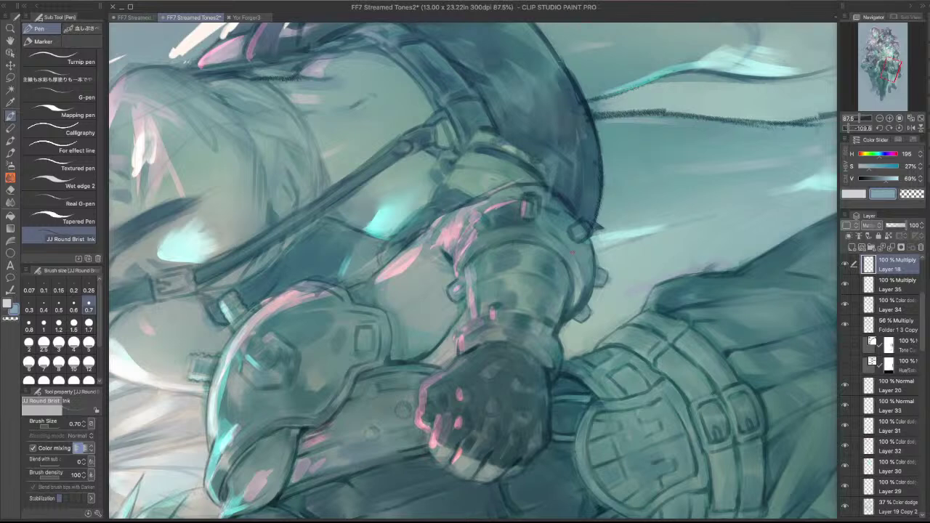
{"action": "mouse_move", "coordinate": [467, 281]}
{"action": "left_mouse_down"}
{"action": "mouse_move", "coordinate": [474, 257]}
{"action": "mouse_move", "coordinate": [493, 248]}
{"action": "mouse_move", "coordinate": [476, 251]}
{"action": "left_mouse_up"}
{"action": "key", "text": "super+z"}
{"action": "key", "text": "super+z"}
{"action": "key", "text": "minus"}
{"action": "key", "text": "minus"}
{"action": "key", "text": "super+z"}
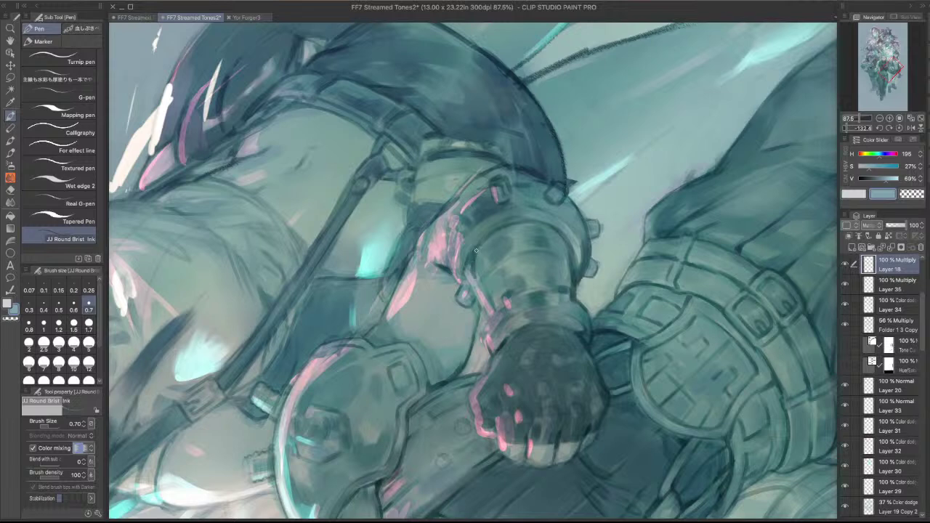
{"action": "key", "text": "c"}
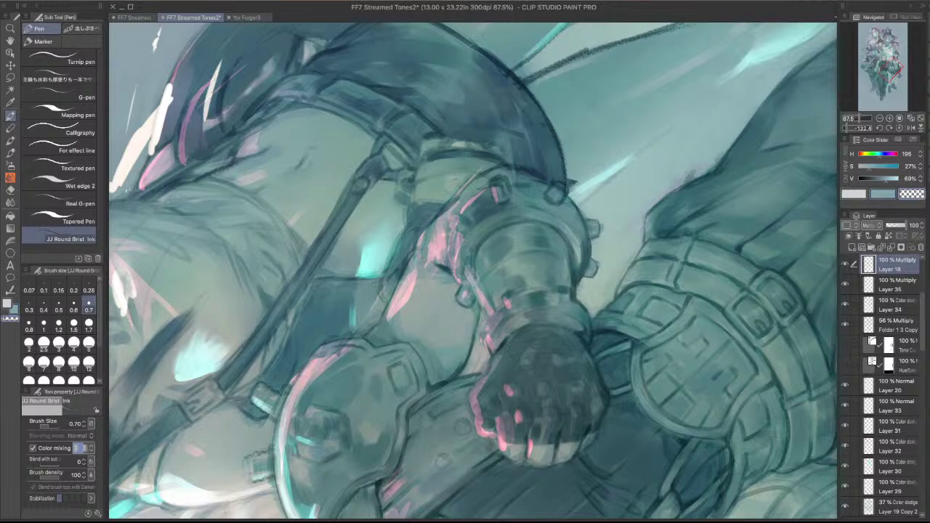
{"action": "key", "text": "c"}
- Examine the gauntlet, belts and trousers at different angles and against the surrounding figures
{"action": "left_click_drag", "start_coordinate": [599, 179], "coordinate": [396, 156]}
{"action": "left_click_drag", "start_coordinate": [639, 298], "coordinate": [623, 161]}
{"action": "left_click_drag", "start_coordinate": [414, 280], "coordinate": [441, 392]}
{"action": "left_click_drag", "start_coordinate": [549, 383], "coordinate": [607, 250]}
{"action": "left_click_drag", "start_coordinate": [506, 336], "coordinate": [553, 337]}
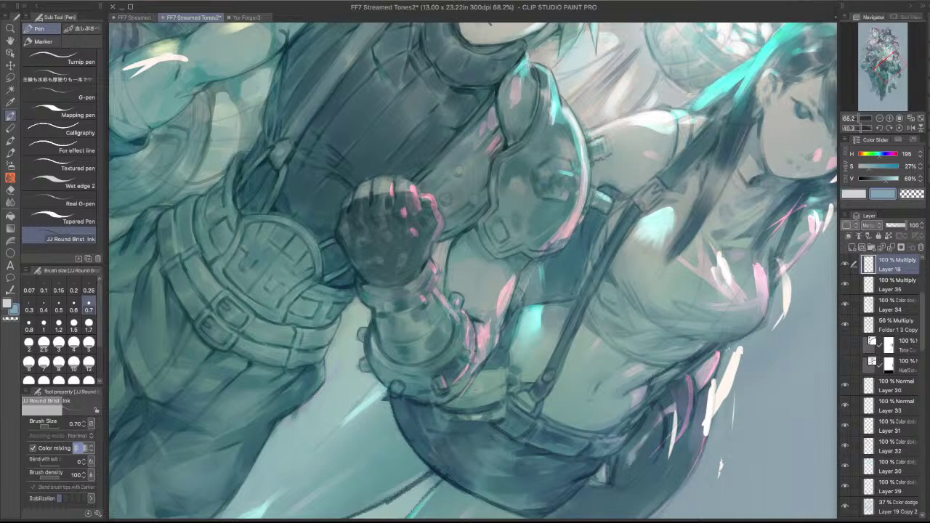
{"action": "scroll", "coordinate": [606, 216], "scroll_direction": "down", "scroll_amount": 2}
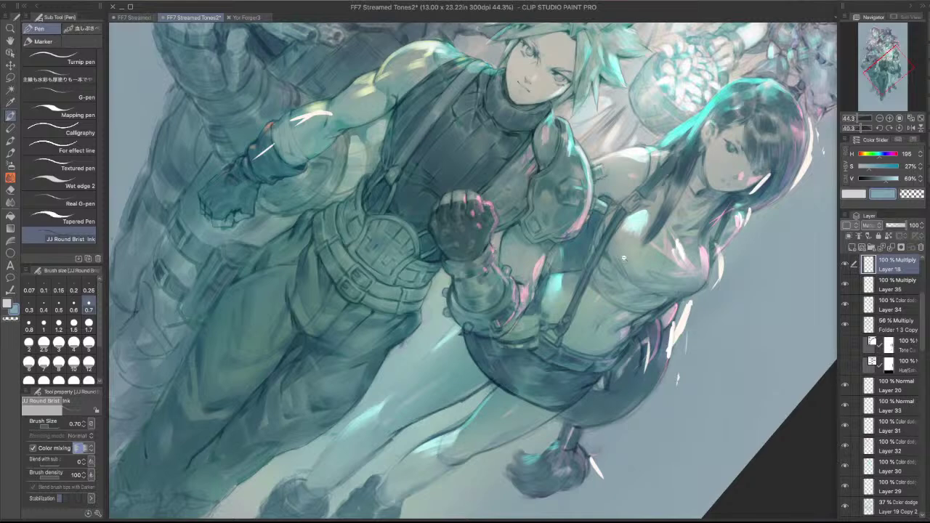
{"action": "left_click", "coordinate": [664, 170], "text": "alt"}
{"action": "left_click_drag", "start_coordinate": [664, 170], "coordinate": [570, 177]}
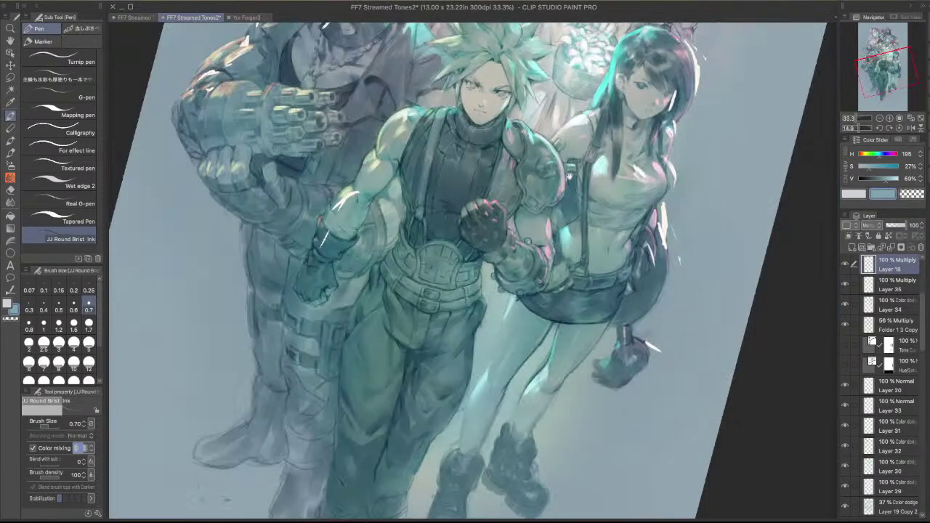
{"action": "scroll", "coordinate": [519, 130], "scroll_direction": "up", "scroll_amount": 4}
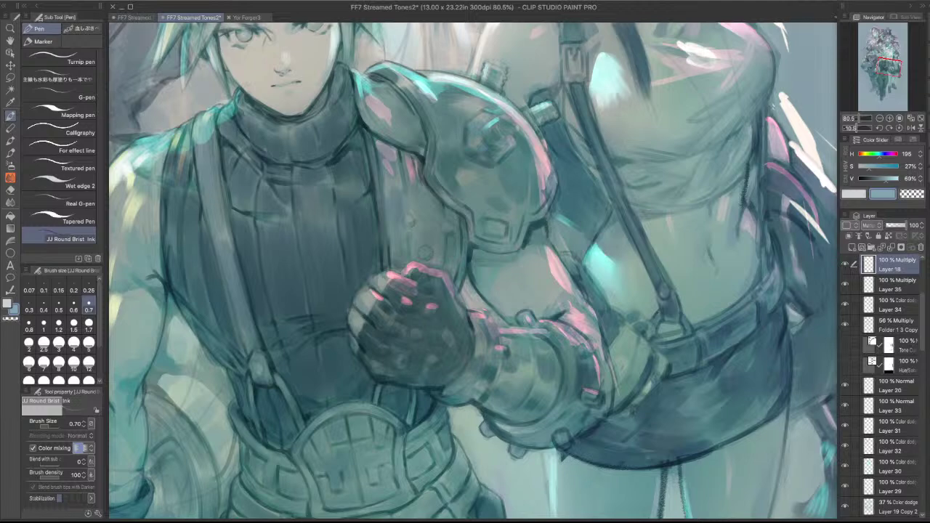
- Sharpen the rectangular inset and lower contour of the swordsman's shoulder armour
{"action": "mouse_move", "coordinate": [663, 265]}
{"action": "left_mouse_down"}
{"action": "mouse_move", "coordinate": [641, 324]}
{"action": "mouse_move", "coordinate": [523, 289]}
{"action": "mouse_move", "coordinate": [500, 303]}
{"action": "left_mouse_up"}
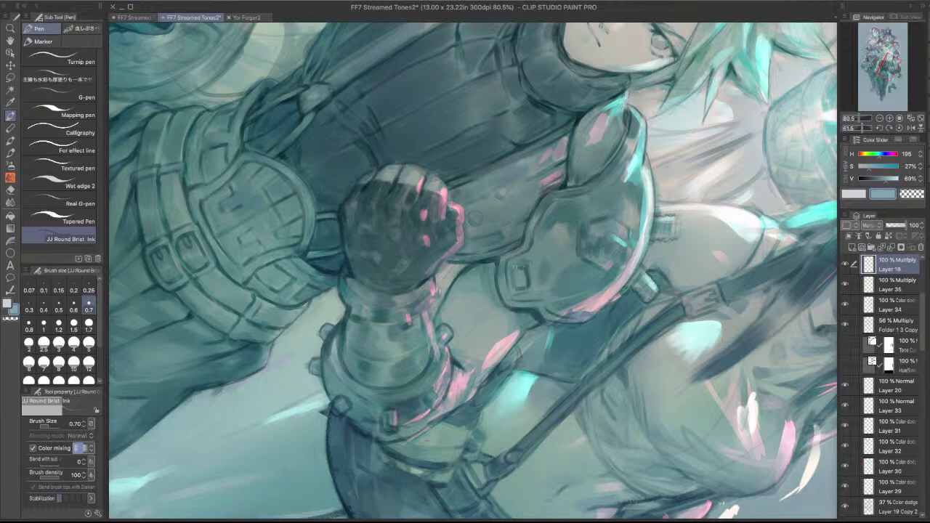
{"action": "left_click_drag", "start_coordinate": [620, 145], "coordinate": [545, 116]}
{"action": "left_click_drag", "start_coordinate": [471, 282], "coordinate": [439, 247]}
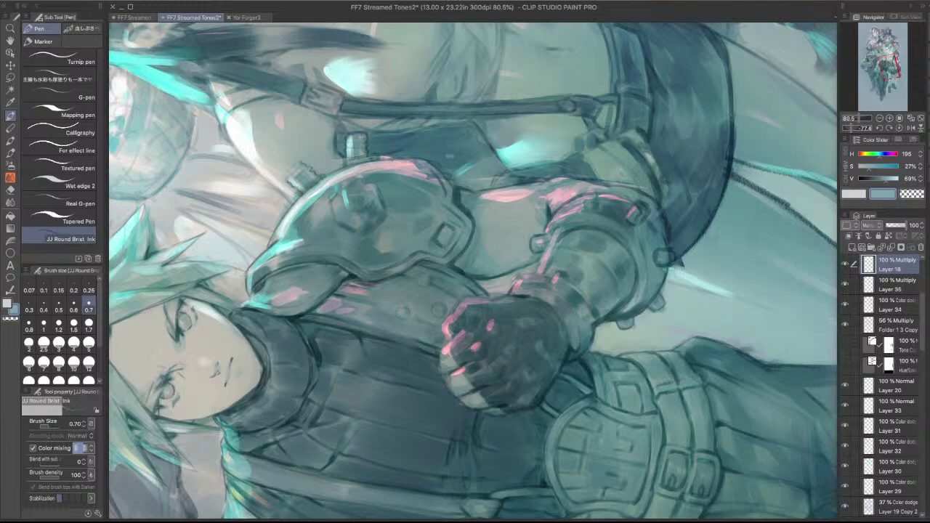
- Define the hexagonal bolt on the swordsman's shoulder armour and the threaded studs along its outer rim
{"action": "left_click_drag", "start_coordinate": [450, 157], "coordinate": [564, 207]}
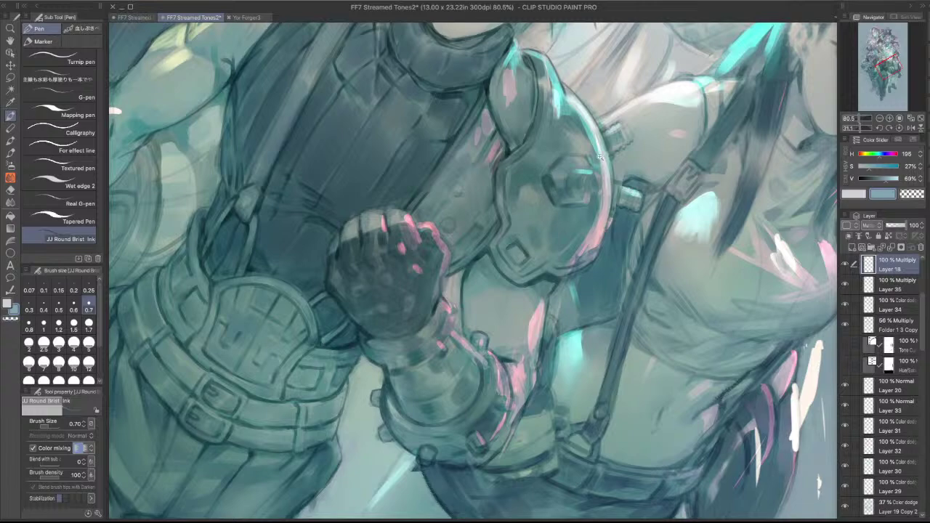
{"action": "left_click_drag", "start_coordinate": [667, 213], "coordinate": [414, 162]}
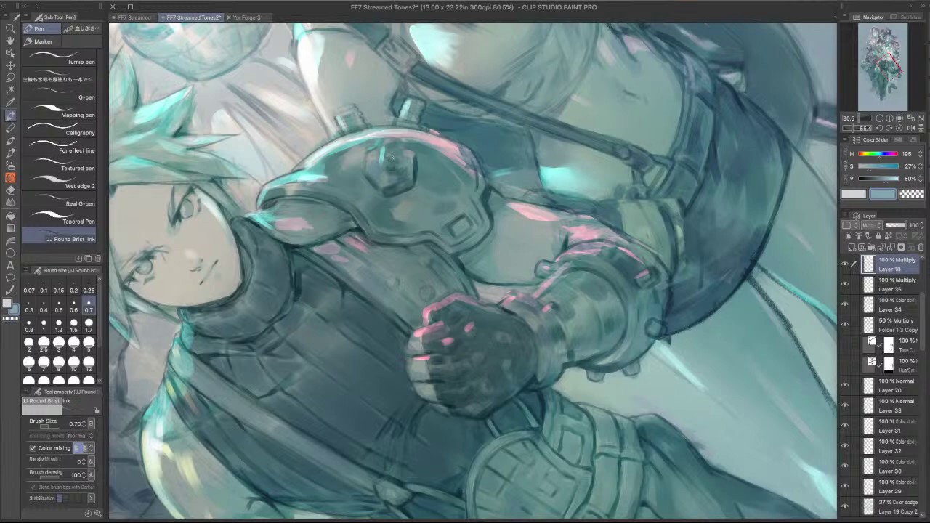
{"action": "mouse_move", "coordinate": [392, 165]}
{"action": "left_mouse_down"}
{"action": "mouse_move", "coordinate": [631, 271]}
{"action": "mouse_move", "coordinate": [637, 246]}
{"action": "mouse_move", "coordinate": [607, 234]}
{"action": "left_mouse_up"}
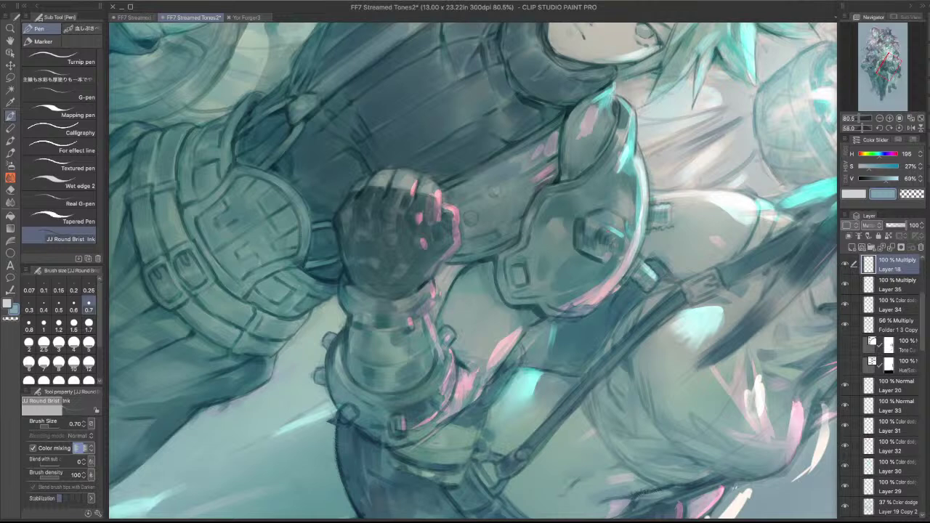
{"action": "left_click_drag", "start_coordinate": [614, 236], "coordinate": [610, 246]}
{"action": "left_click_drag", "start_coordinate": [607, 194], "coordinate": [444, 284]}
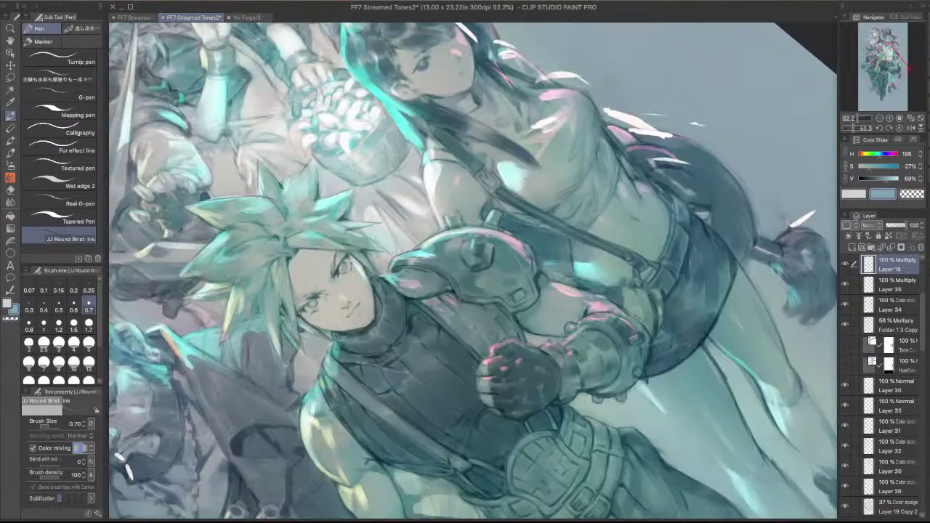
- Examine the shoulder armour's bolt and studs from several angles and distances against the neighbouring dark-haired figure
{"action": "scroll", "coordinate": [495, 208], "scroll_direction": "up", "scroll_amount": 2}
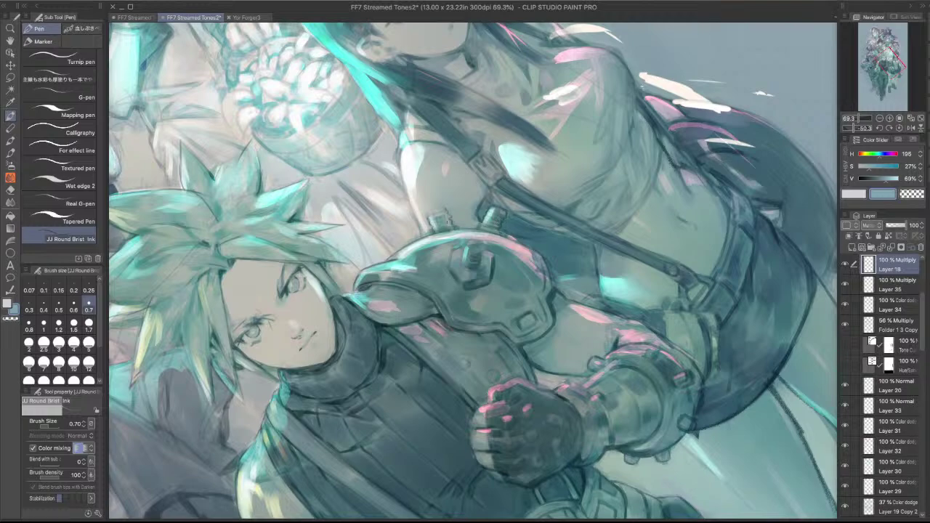
{"action": "left_click_drag", "start_coordinate": [764, 192], "coordinate": [644, 517]}
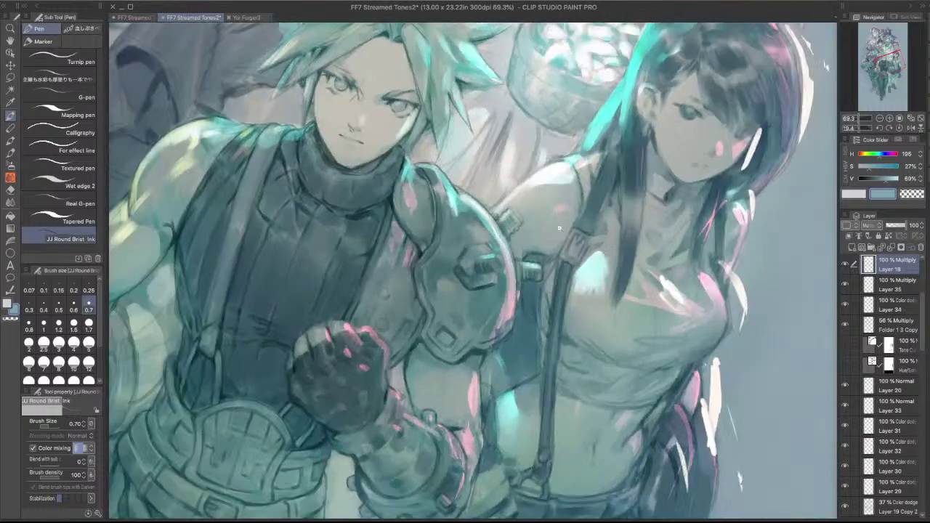
{"action": "scroll", "coordinate": [544, 247], "scroll_direction": "up", "scroll_amount": 2}
{"action": "scroll", "coordinate": [544, 247], "scroll_direction": "up", "scroll_amount": 2}
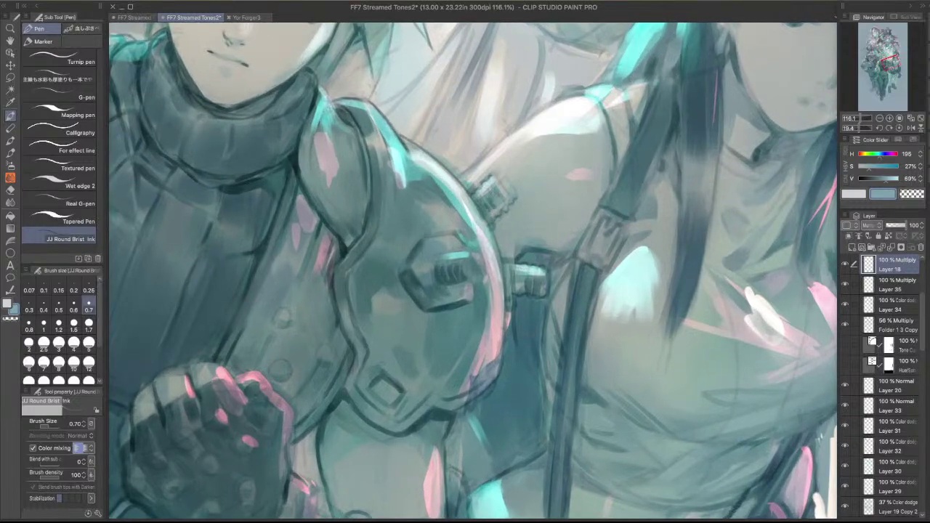
{"action": "scroll", "coordinate": [496, 200], "scroll_direction": "down", "scroll_amount": 4}
{"action": "scroll", "coordinate": [610, 170], "scroll_direction": "down", "scroll_amount": 5}
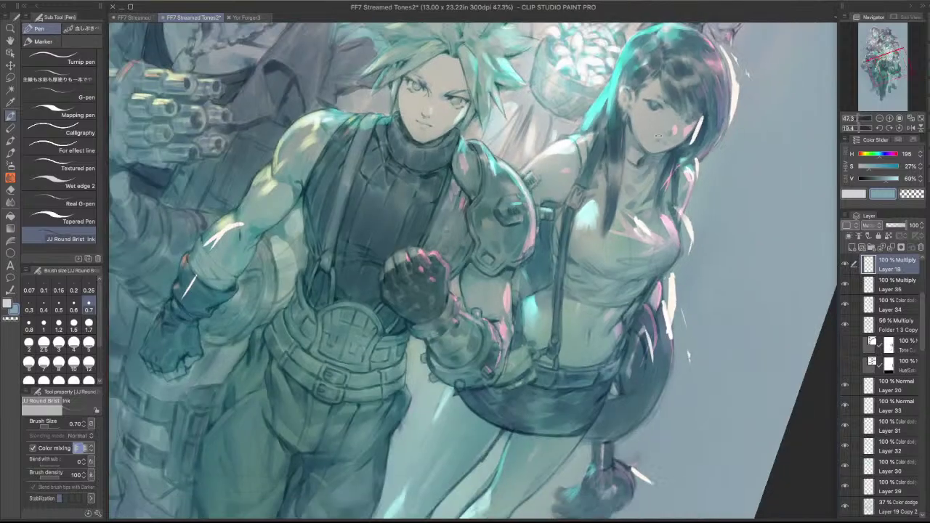
{"action": "left_click_drag", "start_coordinate": [659, 301], "coordinate": [612, 139]}
- Refine the edges of the armour's outer stud nearest the suspender strap, alternating between ink and the transparent colour
{"action": "scroll", "coordinate": [484, 174], "scroll_direction": "up", "scroll_amount": 6}
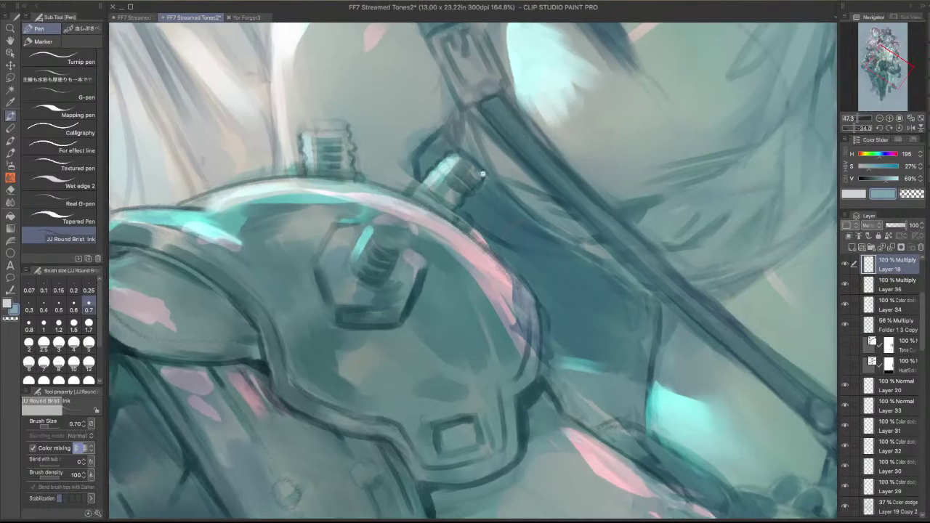
{"action": "key", "text": "c"}
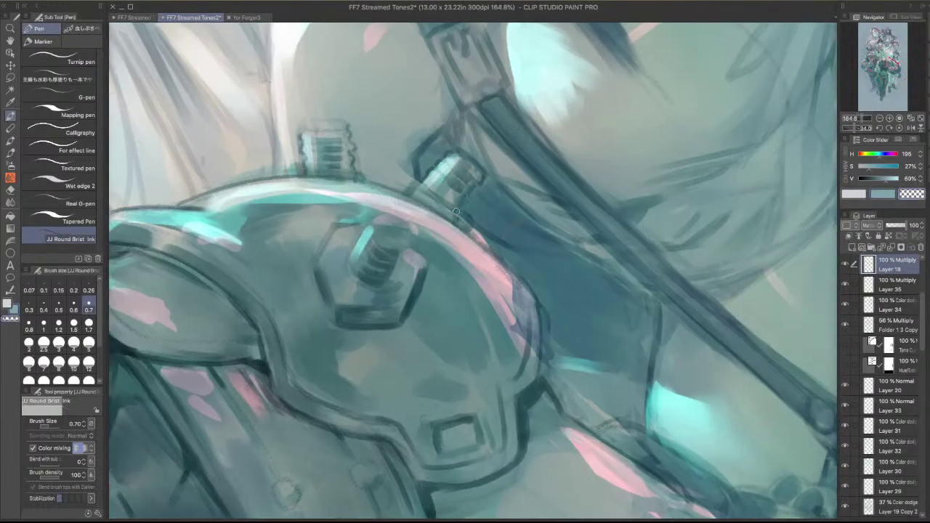
{"action": "key", "text": "c"}
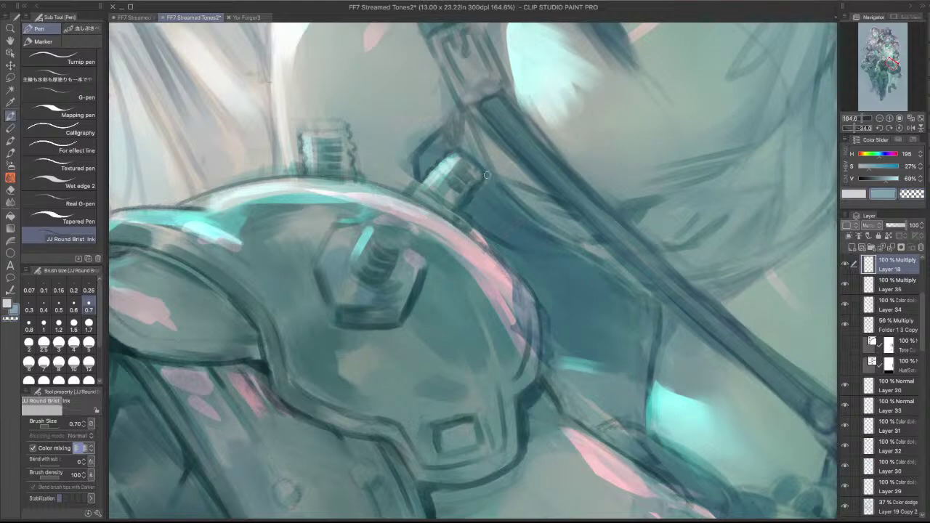
{"action": "key", "text": "c"}
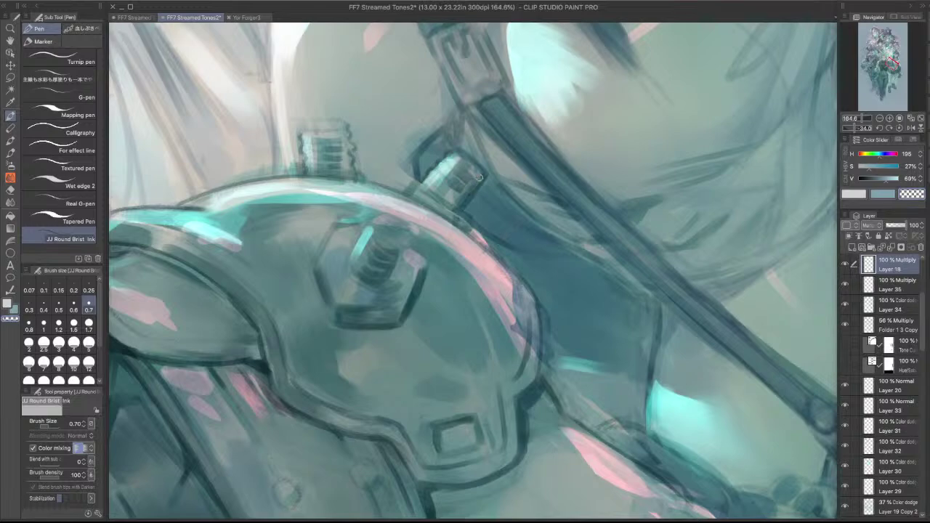
{"action": "scroll", "coordinate": [480, 177], "scroll_direction": "down", "scroll_amount": 3}
{"action": "scroll", "coordinate": [486, 160], "scroll_direction": "down", "scroll_amount": 1}
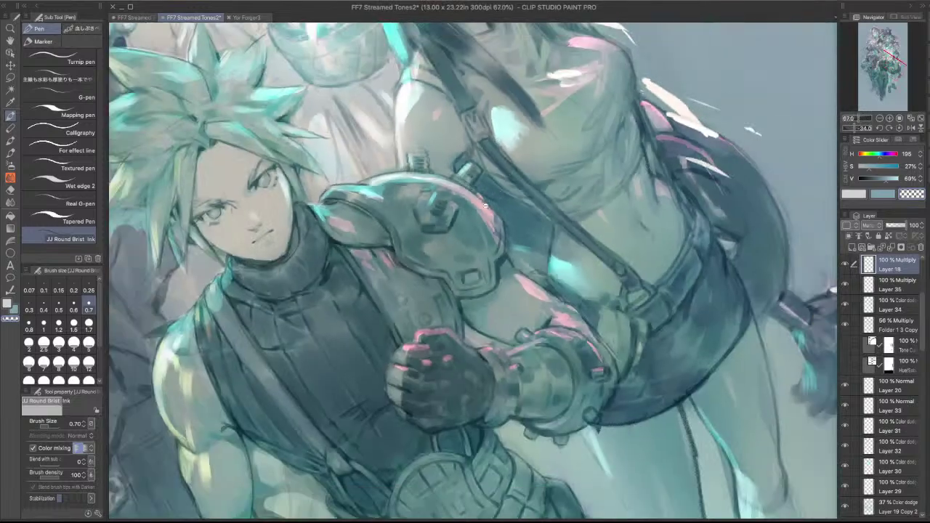
{"action": "scroll", "coordinate": [485, 206], "scroll_direction": "down", "scroll_amount": 1}
{"action": "scroll", "coordinate": [509, 197], "scroll_direction": "up", "scroll_amount": 3}
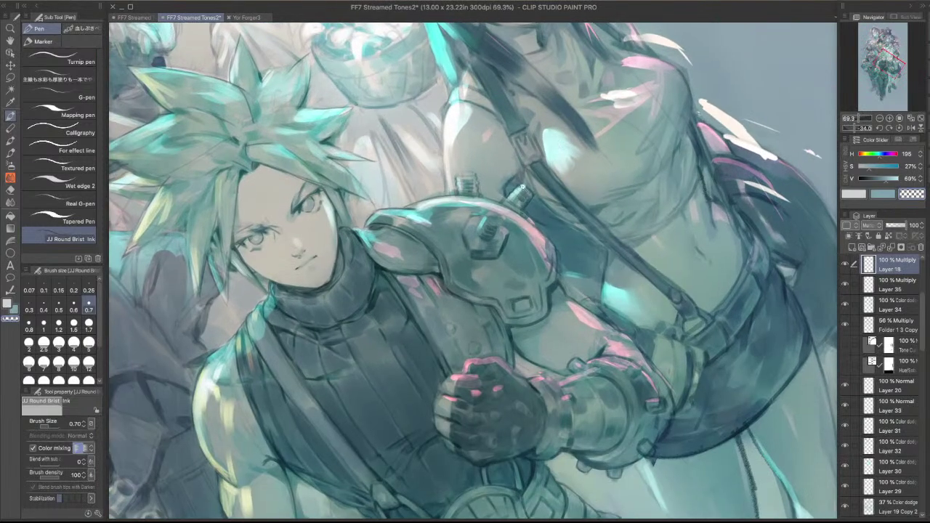
- Clean up around the outer stud and ink a darker contour around its end
{"action": "scroll", "coordinate": [522, 187], "scroll_direction": "up", "scroll_amount": 3}
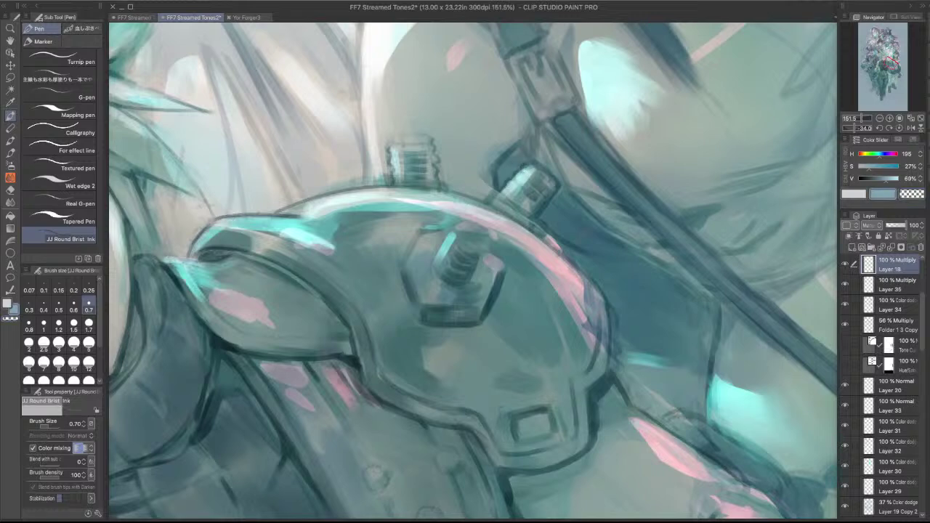
{"action": "key", "text": "c"}
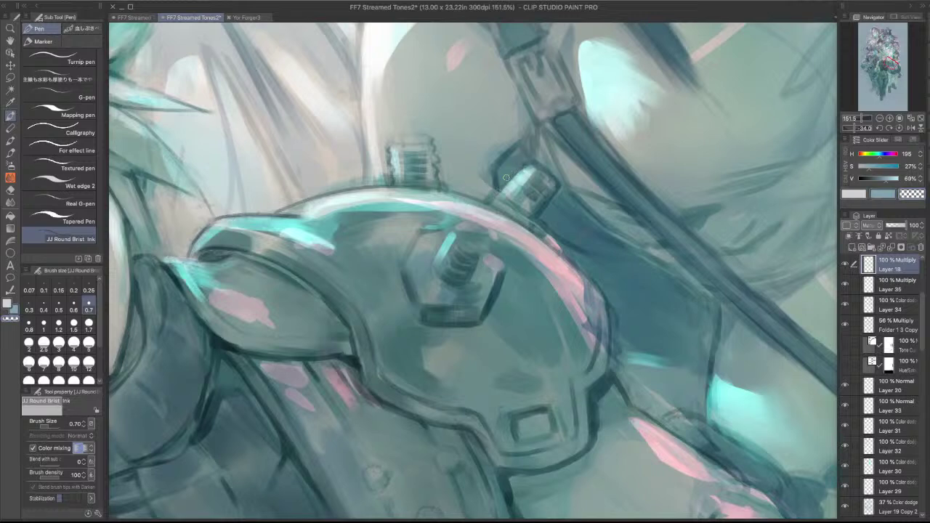
{"action": "key", "text": "c"}
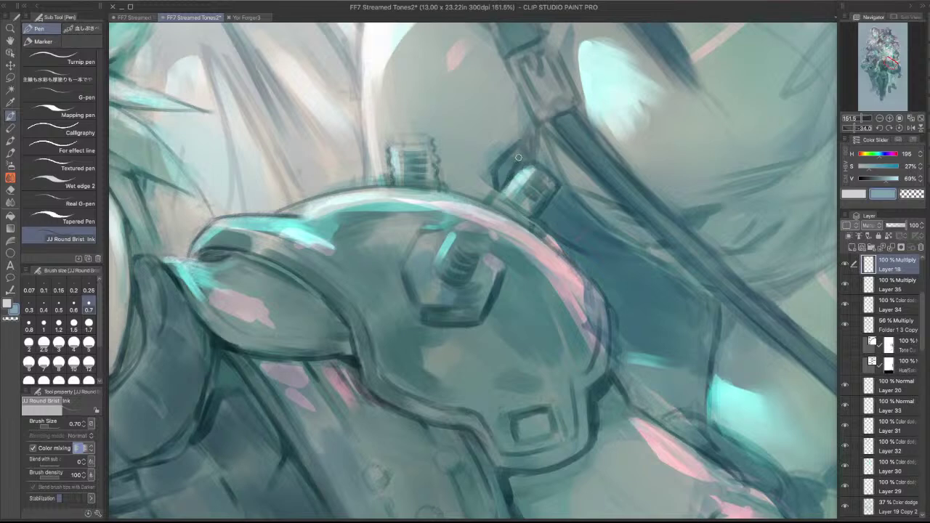
{"action": "mouse_move", "coordinate": [516, 161]}
{"action": "left_mouse_down"}
{"action": "mouse_move", "coordinate": [543, 174]}
{"action": "mouse_move", "coordinate": [536, 167]}
{"action": "left_mouse_up"}
- Touch up the outer stud's highlight on Layer 30 with a saturated green, undoing the last stroke
{"action": "left_click", "coordinate": [532, 173], "text": "shift+super"}
{"action": "key", "text": "c"}
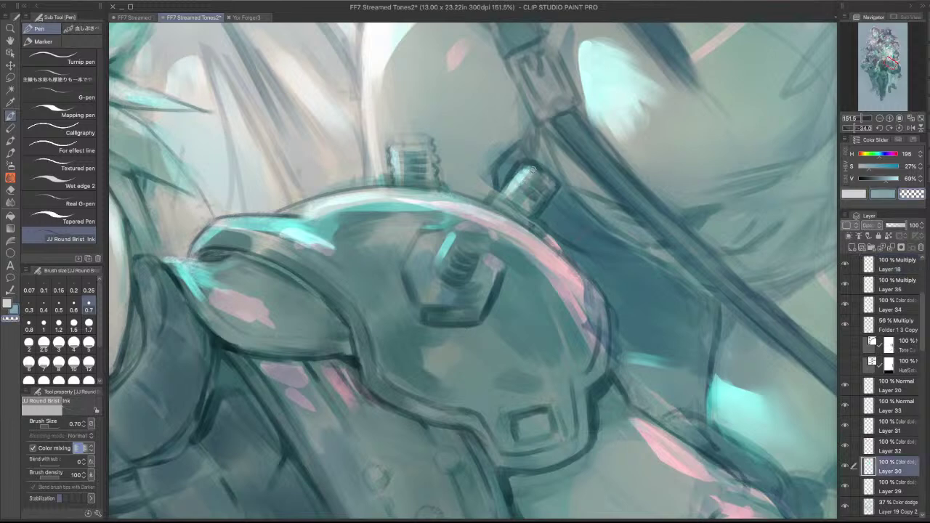
{"action": "left_click", "coordinate": [521, 175], "text": "alt"}
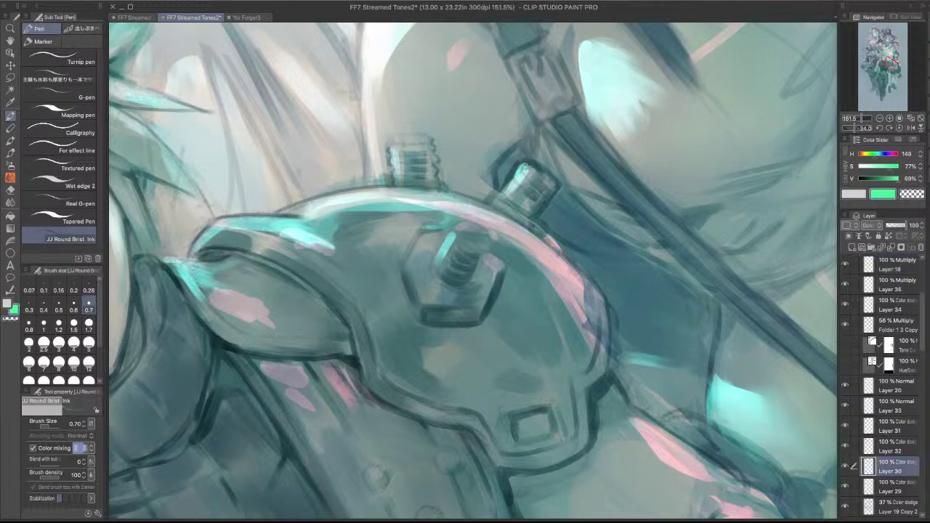
{"action": "left_click_drag", "start_coordinate": [525, 166], "coordinate": [507, 191]}
{"action": "key", "text": "super+z"}
{"action": "scroll", "coordinate": [546, 135], "scroll_direction": "down", "scroll_amount": 5}
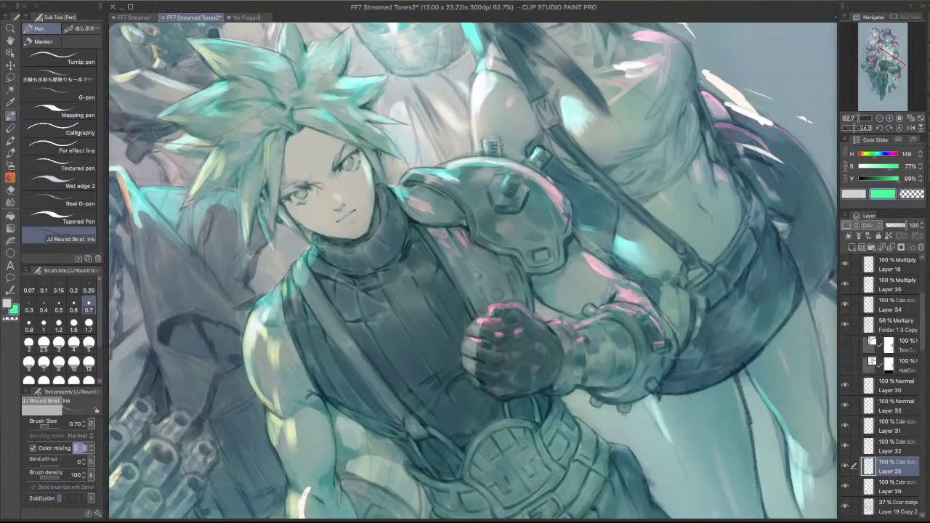
- Shape the stud's lower side and end on Layer 18 with transparent strokes and blue-grey ink
{"action": "scroll", "coordinate": [599, 208], "scroll_direction": "up", "scroll_amount": 5}
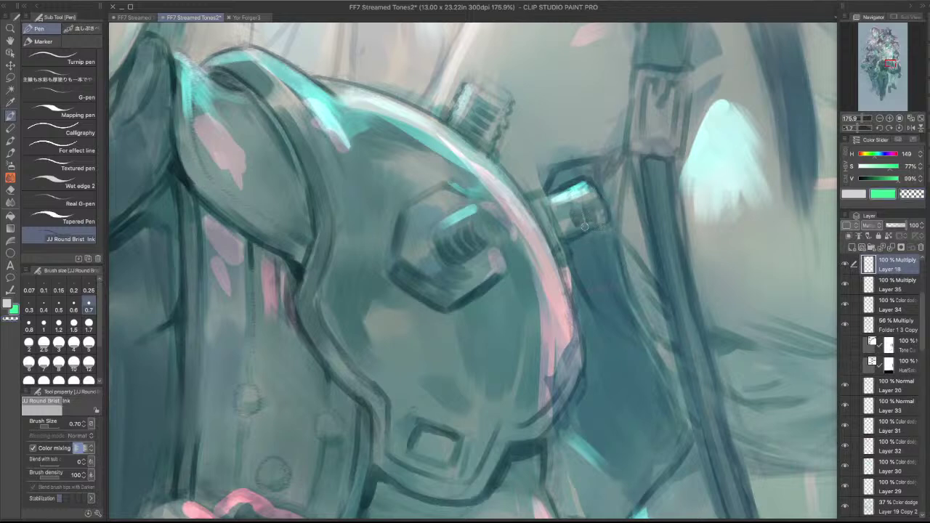
{"action": "left_click_drag", "start_coordinate": [581, 231], "coordinate": [565, 242]}
{"action": "left_click_drag", "start_coordinate": [569, 235], "coordinate": [608, 226]}
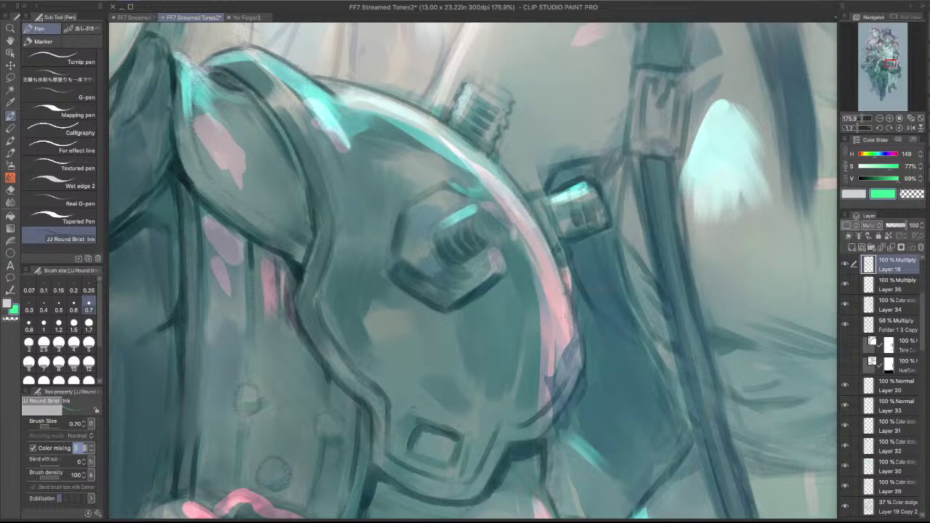
{"action": "left_click", "coordinate": [578, 177], "text": "alt"}
{"action": "left_click_drag", "start_coordinate": [566, 231], "coordinate": [606, 211]}
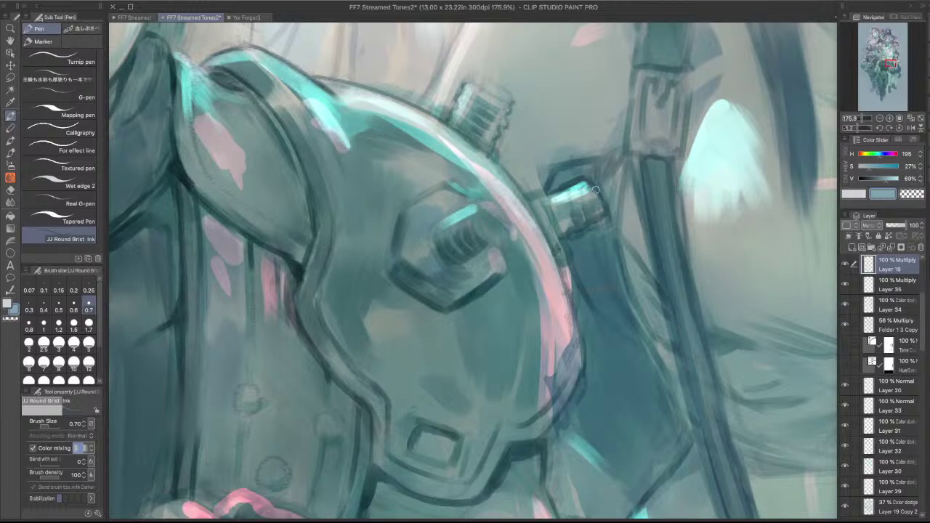
{"action": "scroll", "coordinate": [605, 211], "scroll_direction": "down", "scroll_amount": 5}
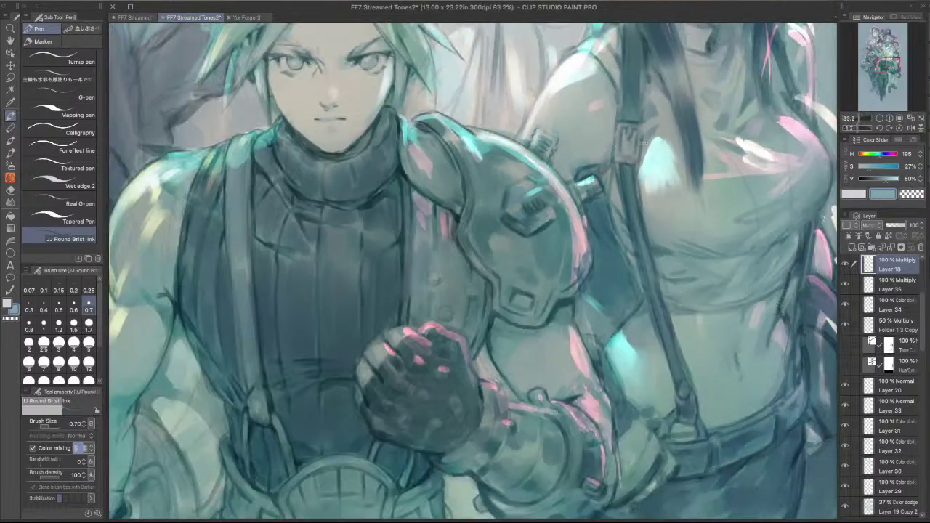
{"action": "mouse_move", "coordinate": [617, 138]}
{"action": "left_mouse_down"}
{"action": "mouse_move", "coordinate": [604, 127]}
{"action": "mouse_move", "coordinate": [509, 109]}
{"action": "mouse_move", "coordinate": [469, 144]}
{"action": "left_mouse_up"}
{"action": "scroll", "coordinate": [509, 116], "scroll_direction": "up", "scroll_amount": 2}
{"action": "key", "text": "c"}
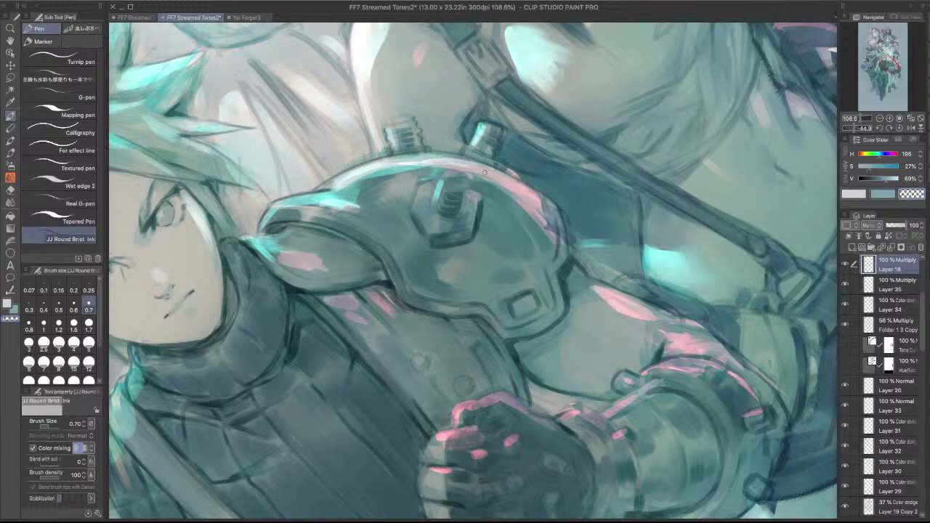
- Darken the pupils and irises of the swordsman's eyes on Layer 18
{"action": "scroll", "coordinate": [637, 192], "scroll_direction": "down", "scroll_amount": 4}
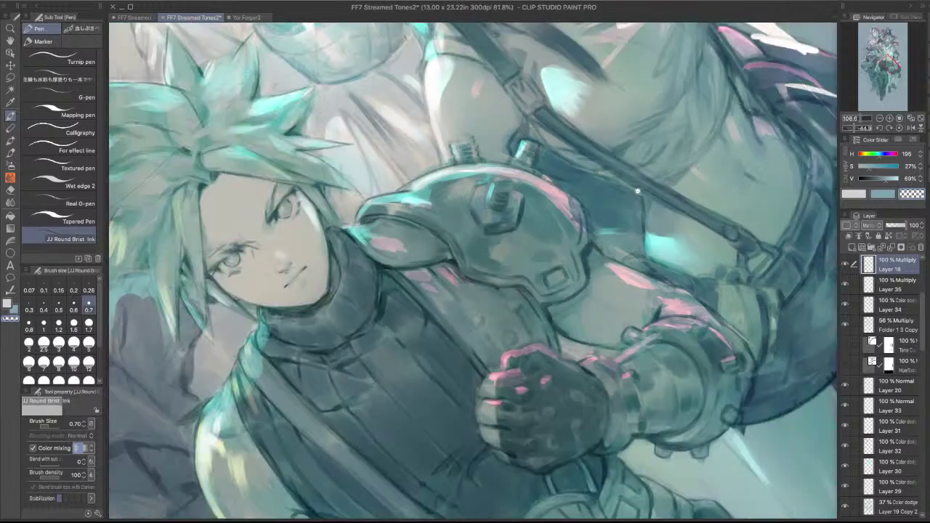
{"action": "left_click_drag", "start_coordinate": [645, 193], "coordinate": [660, 280]}
{"action": "mouse_move", "coordinate": [741, 344]}
{"action": "left_mouse_down"}
{"action": "mouse_move", "coordinate": [682, 312]}
{"action": "mouse_move", "coordinate": [727, 343]}
{"action": "left_mouse_up"}
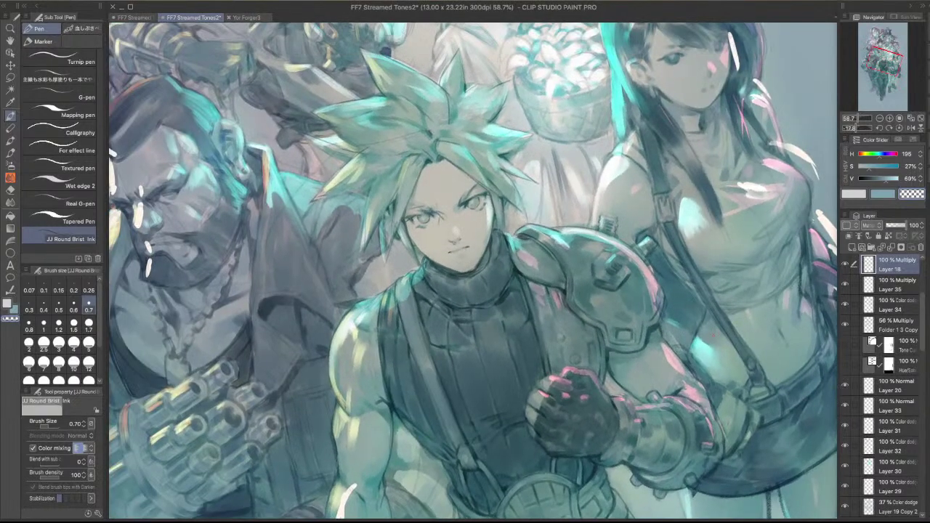
{"action": "scroll", "coordinate": [450, 185], "scroll_direction": "up", "scroll_amount": 6}
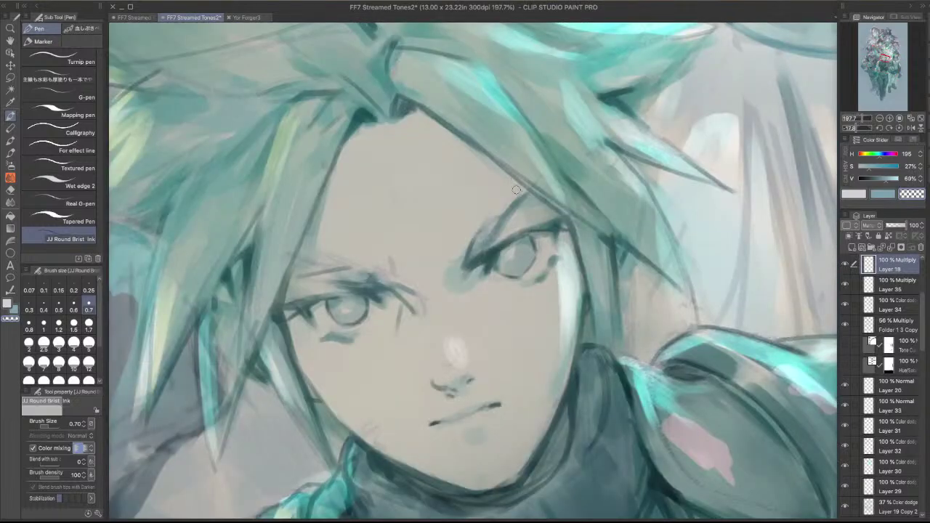
{"action": "left_click", "coordinate": [509, 264], "text": "shift+super"}
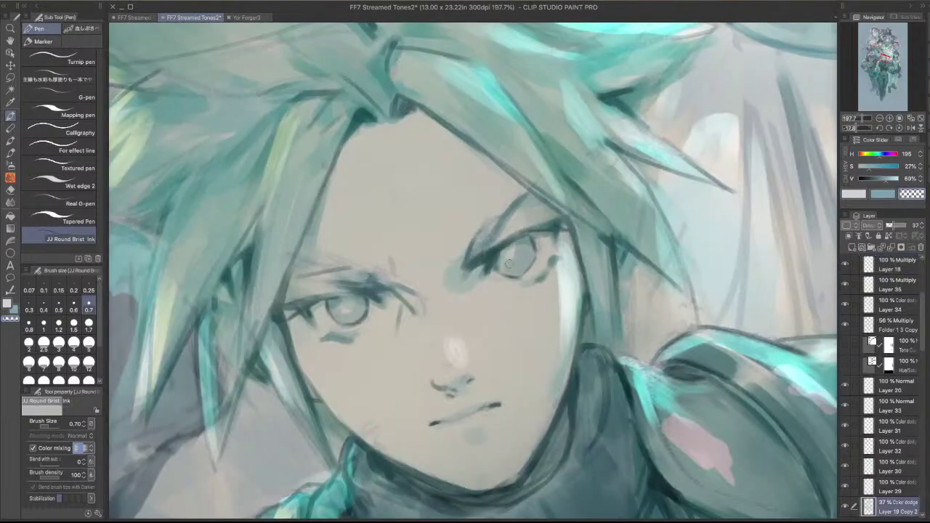
{"action": "left_click", "coordinate": [513, 256], "text": "ctrl+shift"}
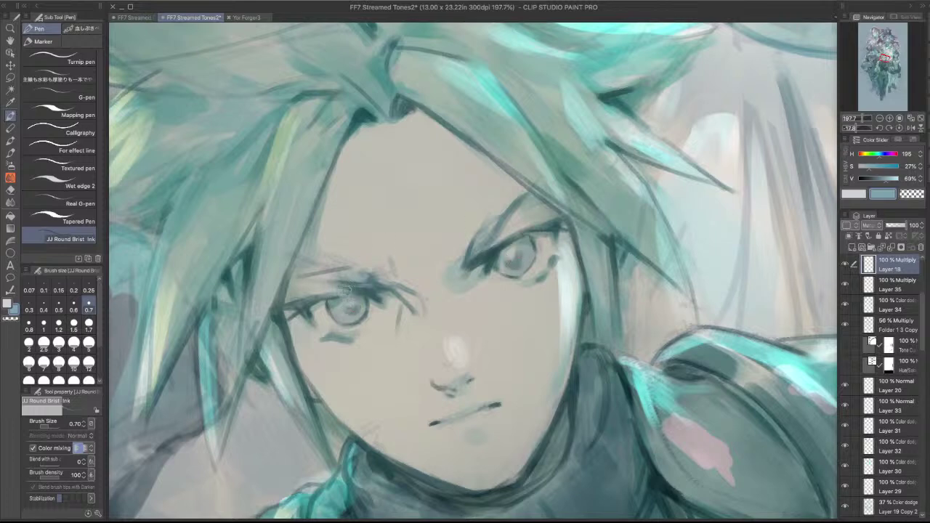
{"action": "scroll", "coordinate": [522, 184], "scroll_direction": "down", "scroll_amount": 3}
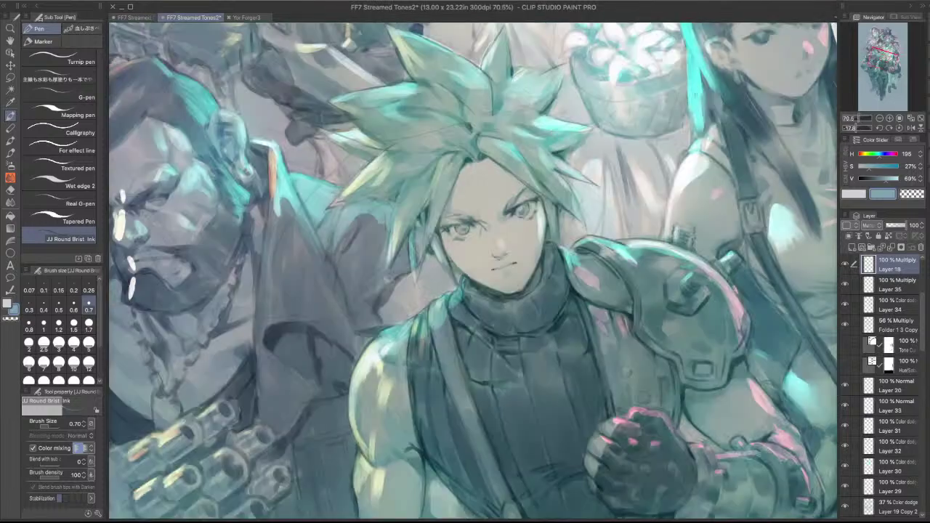
- Flip the canvas view horizontally and refine the pupils in both of the swordsman's eyes
{"action": "left_click", "coordinate": [910, 129]}
{"action": "left_click_drag", "start_coordinate": [476, 305], "coordinate": [507, 271]}
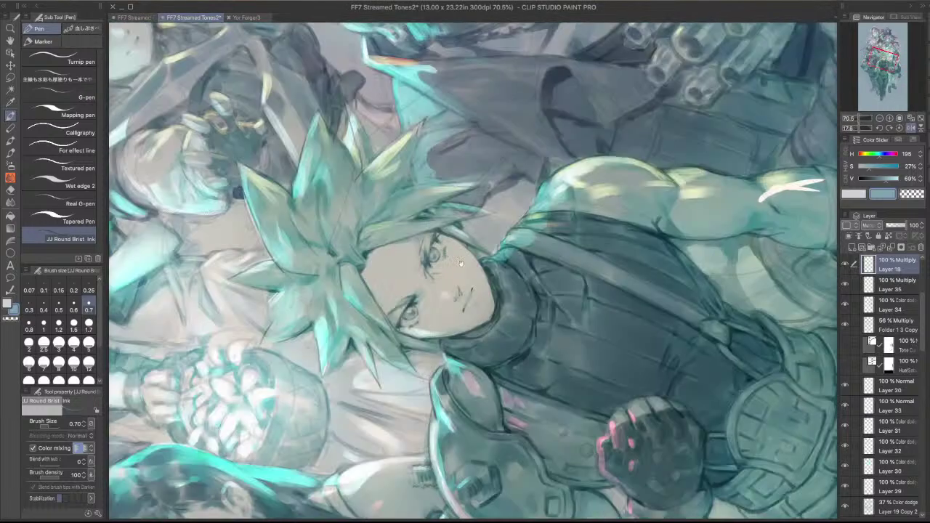
{"action": "scroll", "coordinate": [469, 249], "scroll_direction": "up", "scroll_amount": 3}
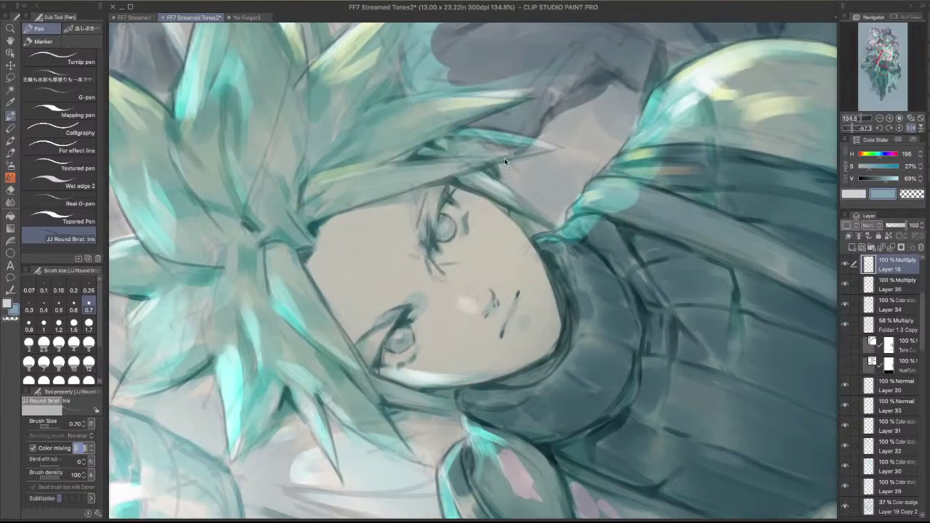
{"action": "scroll", "coordinate": [437, 227], "scroll_direction": "up", "scroll_amount": 2}
{"action": "left_click_drag", "start_coordinate": [438, 230], "coordinate": [443, 232]}
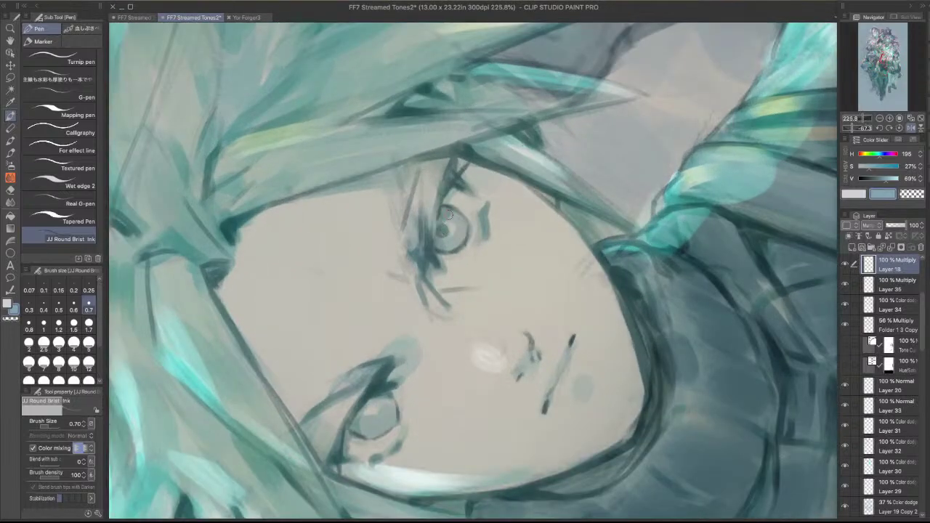
{"action": "left_click_drag", "start_coordinate": [371, 411], "coordinate": [367, 412]}
{"action": "scroll", "coordinate": [404, 335], "scroll_direction": "down", "scroll_amount": 2}
{"action": "left_click_drag", "start_coordinate": [631, 294], "coordinate": [630, 386]}
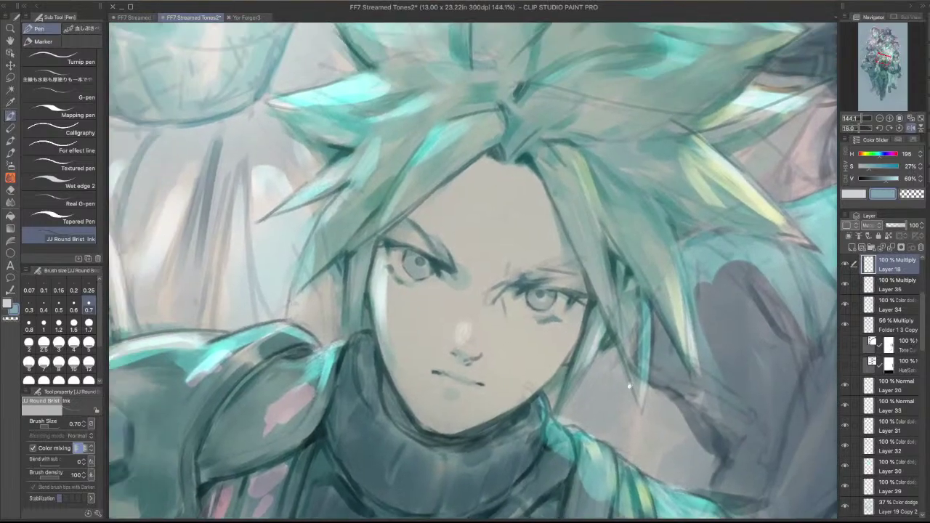
- Reduce the brush size to 0.30 and refine the upper lid of the eye beside the yellow-highlighted hair, undoing the inner-corner strokes
{"action": "scroll", "coordinate": [546, 277], "scroll_direction": "up", "scroll_amount": 4}
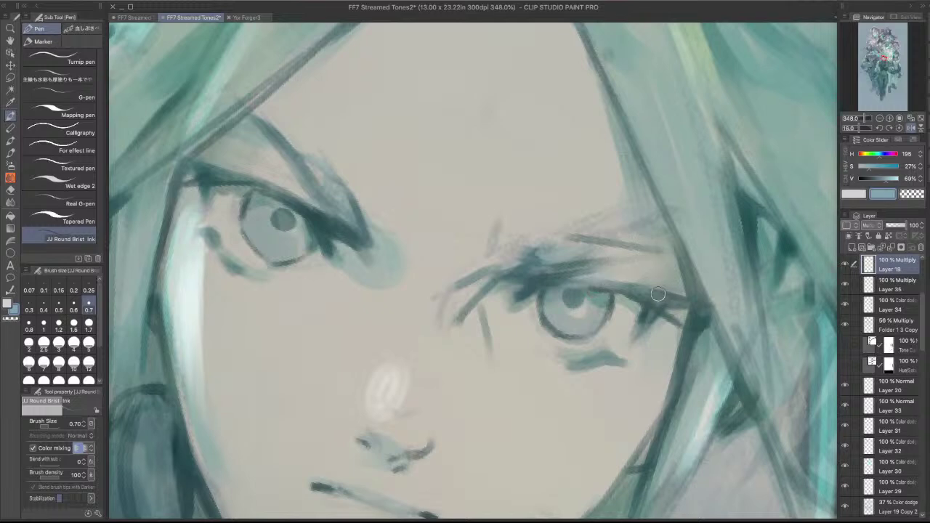
{"action": "key", "text": "bracketleft"}
{"action": "key", "text": "bracketleft"}
{"action": "key", "text": "bracketleft"}
{"action": "key", "text": "bracketleft"}
{"action": "left_click_drag", "start_coordinate": [558, 284], "coordinate": [644, 305]}
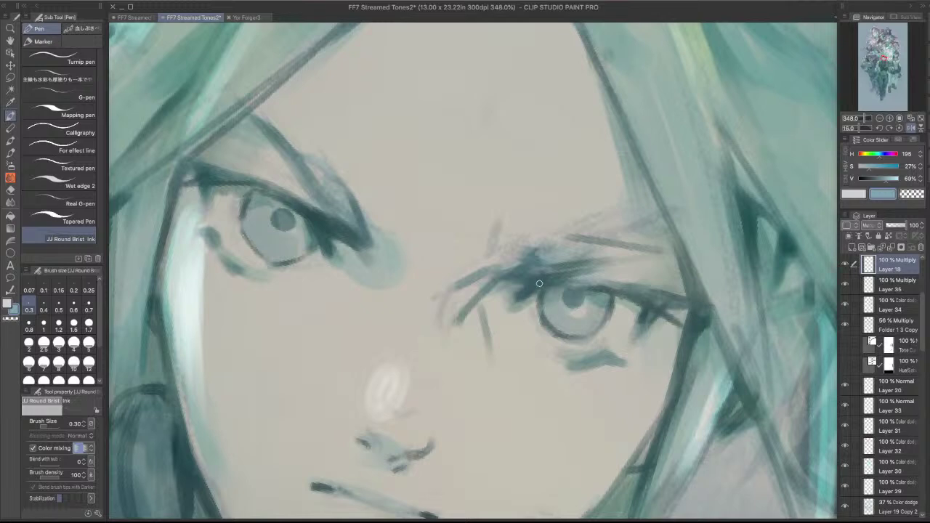
{"action": "left_click_drag", "start_coordinate": [524, 305], "coordinate": [535, 348]}
{"action": "key", "text": "super+z"}
{"action": "mouse_move", "coordinate": [522, 303]}
{"action": "left_mouse_down"}
{"action": "mouse_move", "coordinate": [535, 342]}
{"action": "mouse_move", "coordinate": [559, 344]}
{"action": "mouse_move", "coordinate": [533, 332]}
{"action": "mouse_move", "coordinate": [551, 353]}
{"action": "left_mouse_up"}
{"action": "key", "text": "super+z"}
{"action": "mouse_move", "coordinate": [568, 316]}
{"action": "left_mouse_down"}
{"action": "mouse_move", "coordinate": [576, 289]}
{"action": "mouse_move", "coordinate": [711, 243]}
{"action": "left_mouse_up"}
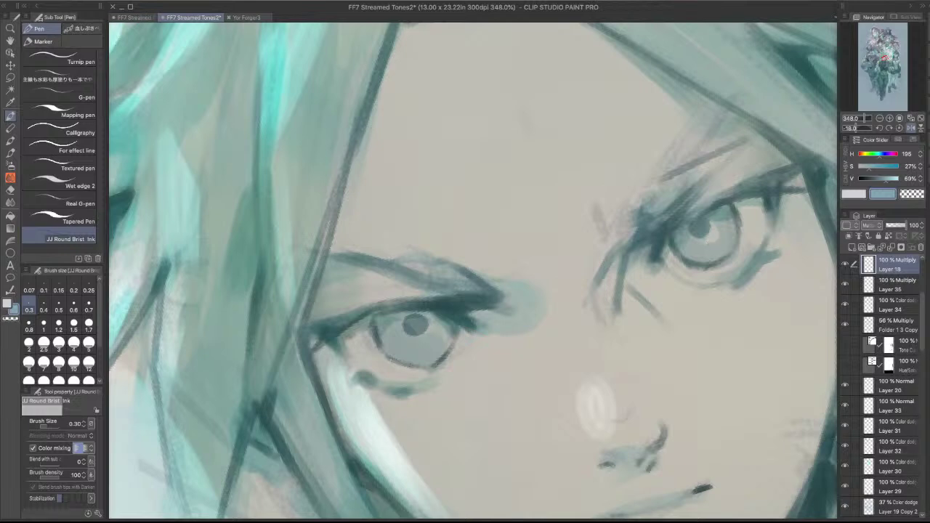
{"action": "key", "text": "Tab"}
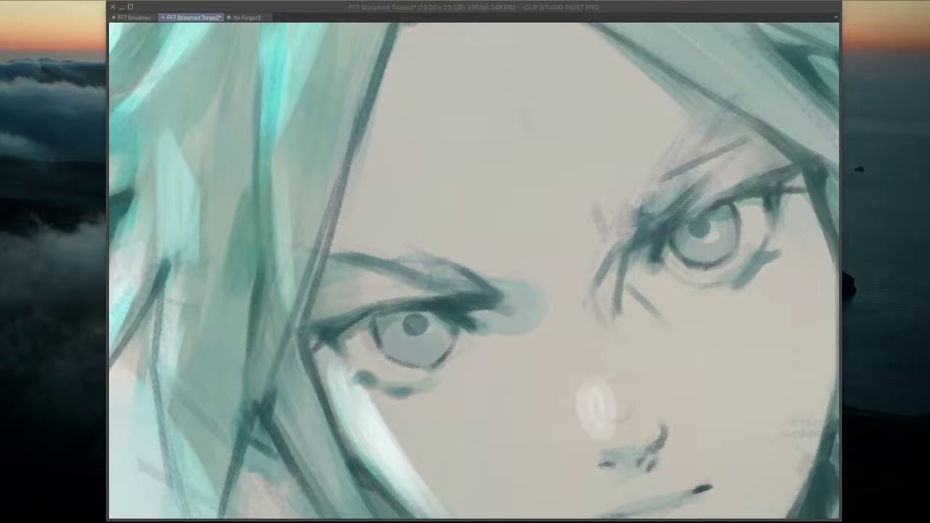
{"action": "key", "text": "Tab"}
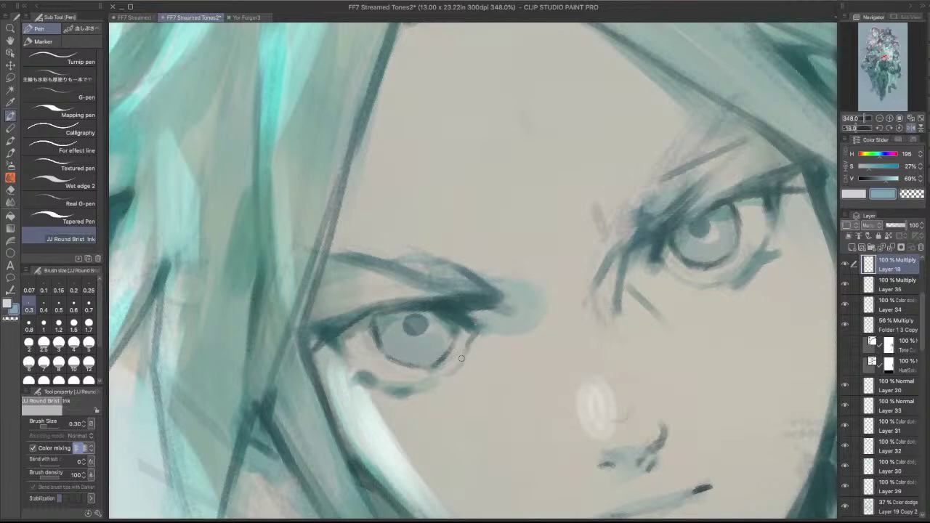
{"action": "left_click_drag", "start_coordinate": [460, 363], "coordinate": [425, 387]}
{"action": "scroll", "coordinate": [537, 296], "scroll_direction": "down", "scroll_amount": 3}
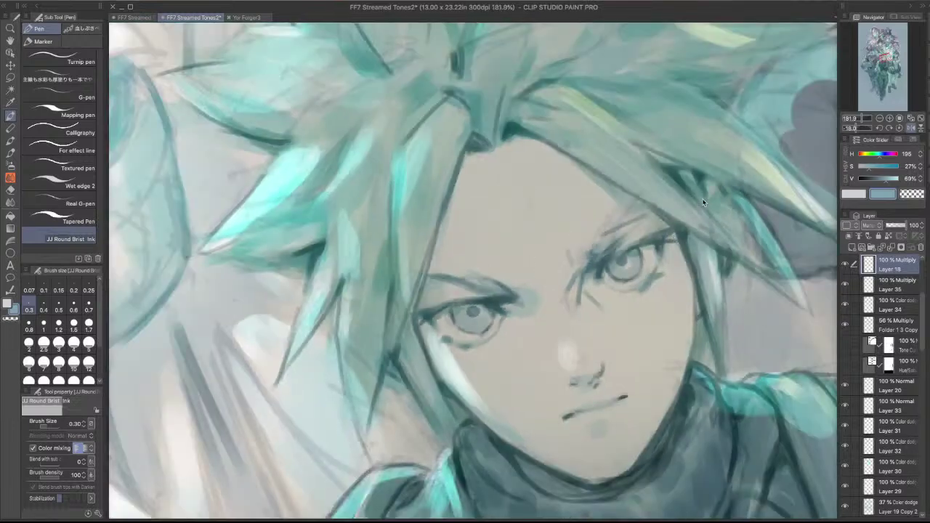
{"action": "key", "text": "super+z"}
{"action": "key", "text": "super+z"}
{"action": "mouse_move", "coordinate": [705, 202]}
{"action": "left_mouse_down"}
{"action": "mouse_move", "coordinate": [663, 419]}
{"action": "mouse_move", "coordinate": [626, 457]}
{"action": "left_mouse_up"}
{"action": "scroll", "coordinate": [407, 289], "scroll_direction": "up", "scroll_amount": 1}
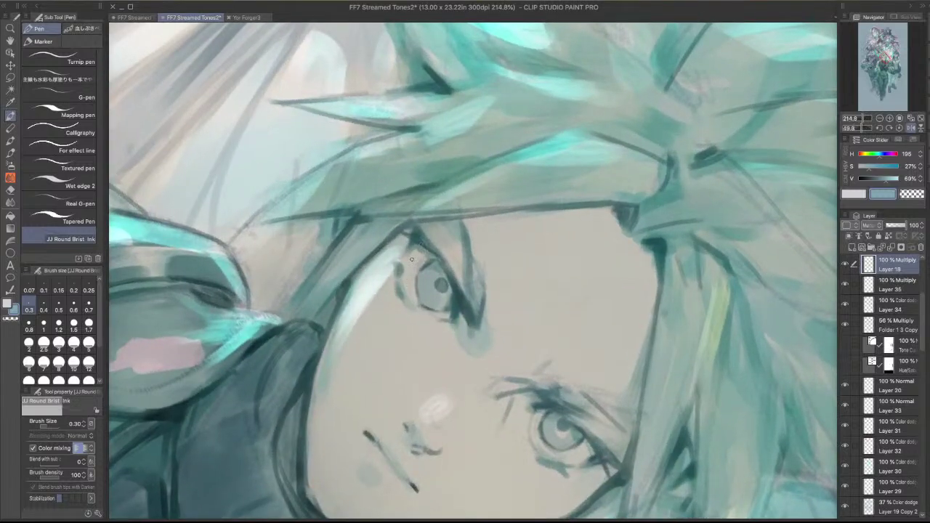
{"action": "mouse_move", "coordinate": [414, 251]}
{"action": "left_mouse_down"}
{"action": "mouse_move", "coordinate": [405, 300]}
{"action": "mouse_move", "coordinate": [433, 315]}
{"action": "mouse_move", "coordinate": [415, 309]}
{"action": "left_mouse_up"}
{"action": "key", "text": "super+z"}
- Draw the lower lid line around the eye beside the yellow-highlighted hair and sample blue-grey ink from its linework
{"action": "left_click_drag", "start_coordinate": [554, 239], "coordinate": [509, 251]}
{"action": "left_click_drag", "start_coordinate": [552, 276], "coordinate": [578, 94]}
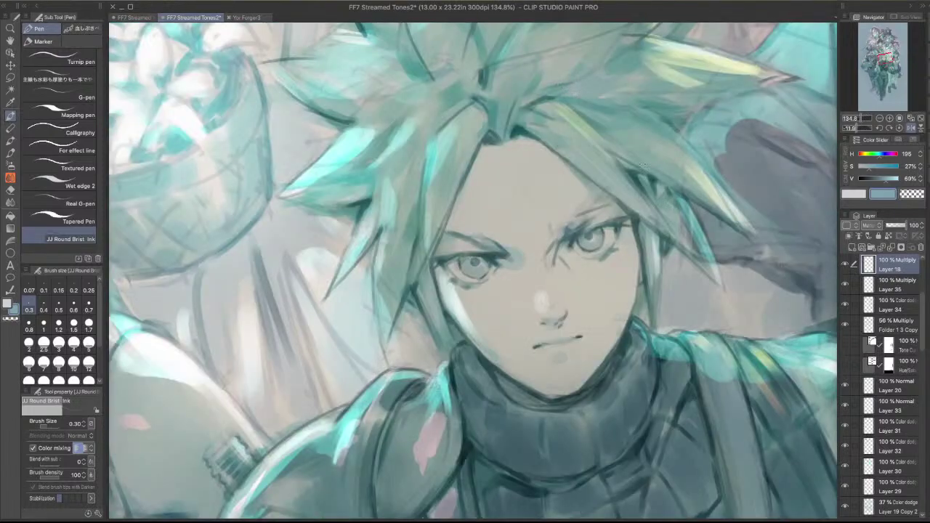
{"action": "left_click_drag", "start_coordinate": [643, 165], "coordinate": [610, 166]}
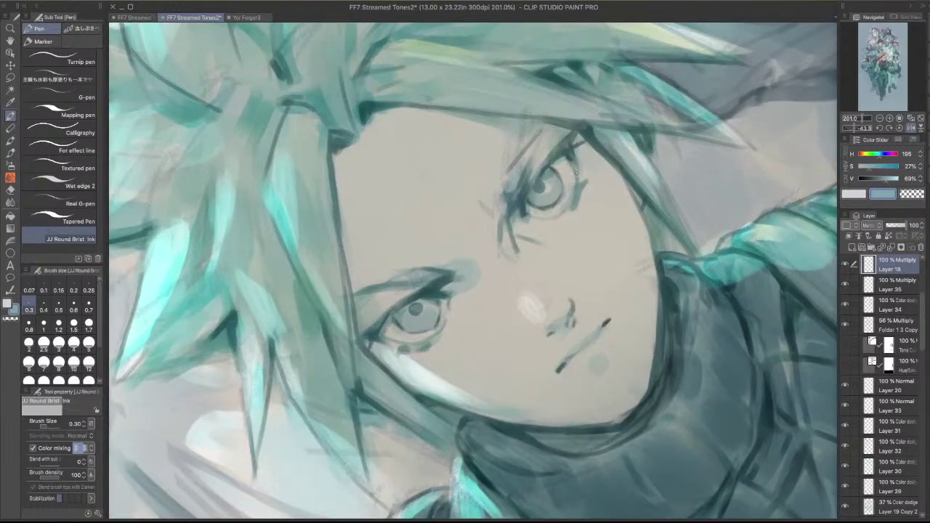
{"action": "left_click_drag", "start_coordinate": [545, 217], "coordinate": [569, 212]}
{"action": "left_click", "coordinate": [568, 154], "text": "alt"}
{"action": "scroll", "coordinate": [528, 195], "scroll_direction": "up", "scroll_amount": 1}
{"action": "left_click", "coordinate": [527, 197], "text": "alt"}
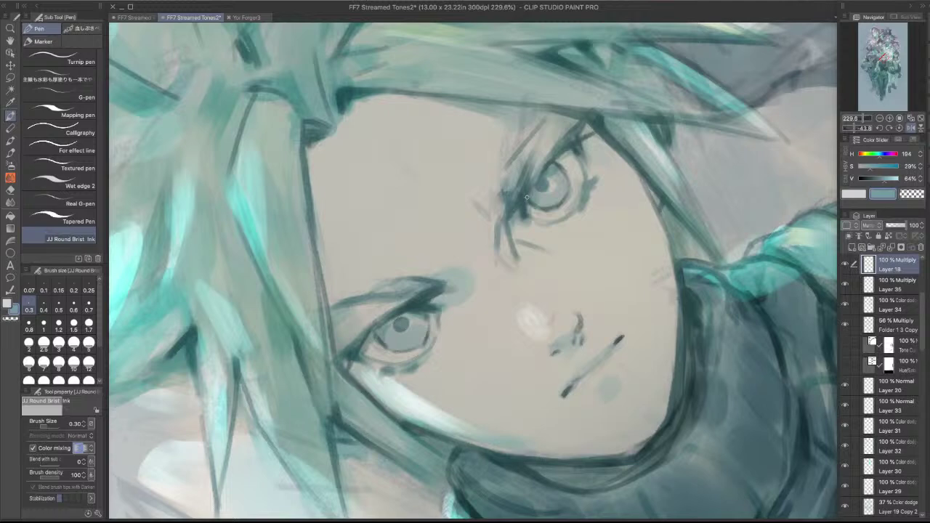
- Check the linework by hiding and reshowing Layer 18, and refine that eye's inner corner and lower lid with sampled light blue ink
{"action": "left_click", "coordinate": [542, 173], "text": "alt"}
{"action": "left_click", "coordinate": [844, 265]}
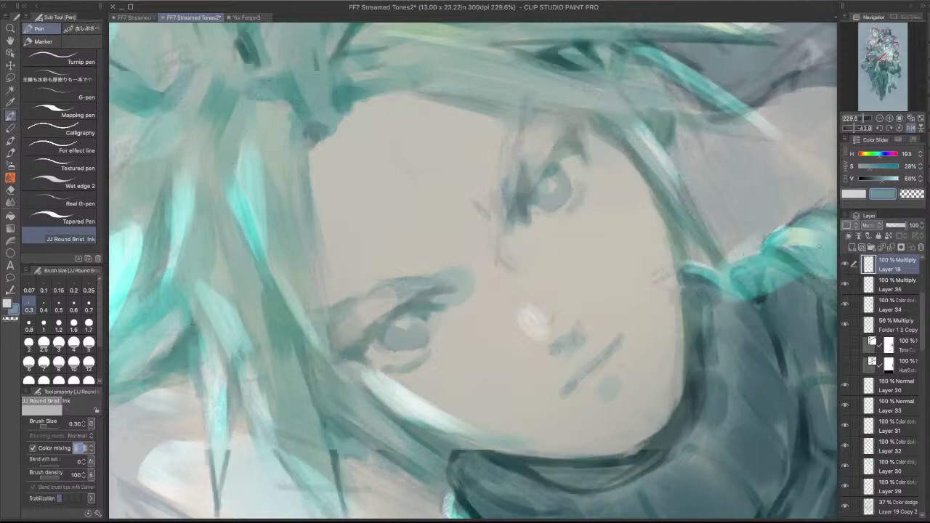
{"action": "left_click", "coordinate": [844, 265]}
{"action": "left_click", "coordinate": [867, 178]}
{"action": "left_click", "coordinate": [866, 178]}
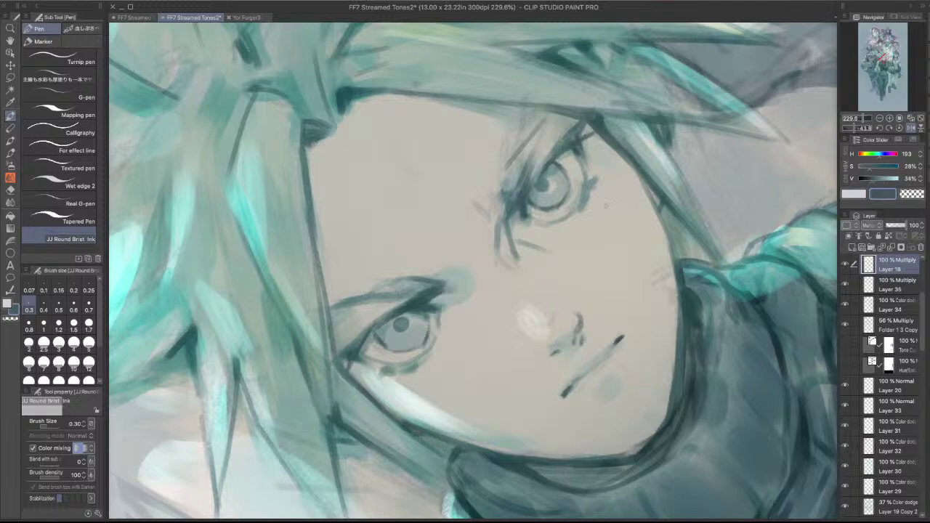
{"action": "left_click", "coordinate": [518, 206], "text": "alt"}
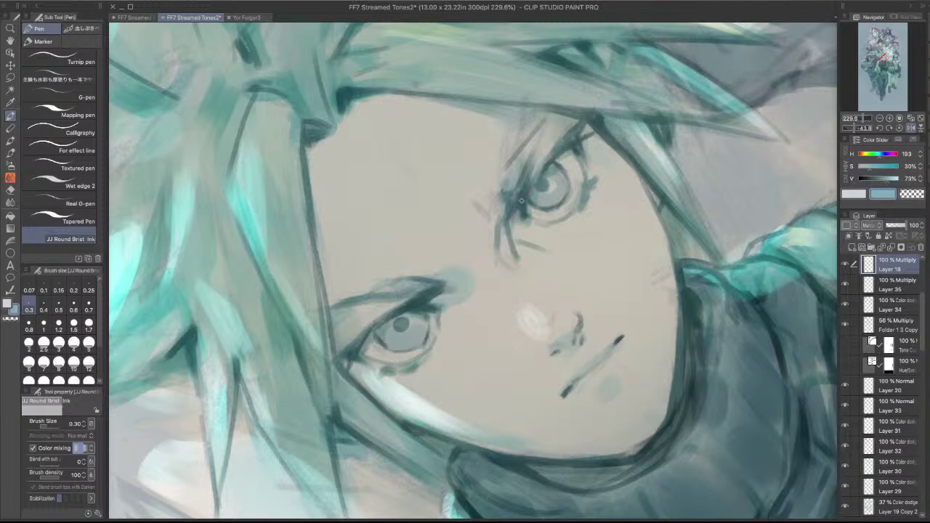
{"action": "left_click_drag", "start_coordinate": [515, 208], "coordinate": [512, 246]}
{"action": "left_click_drag", "start_coordinate": [562, 223], "coordinate": [536, 222]}
{"action": "left_click_drag", "start_coordinate": [541, 211], "coordinate": [609, 333]}
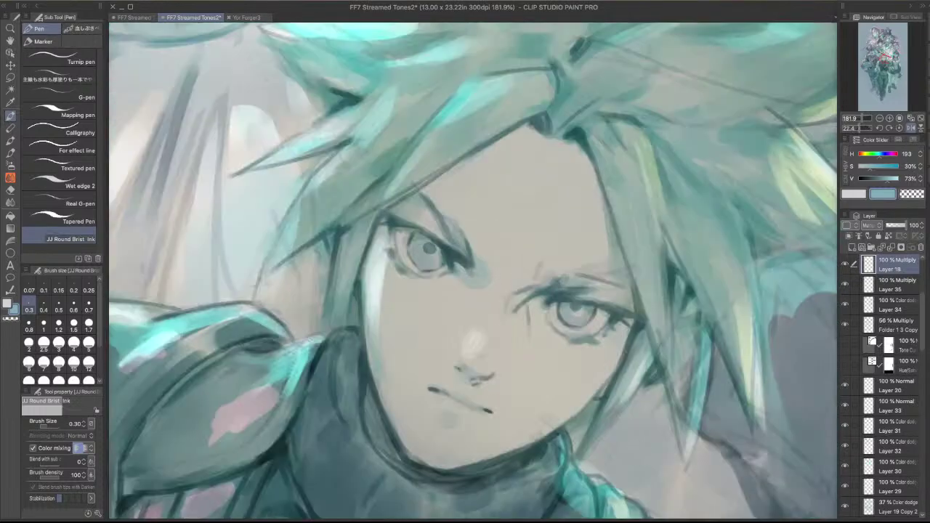
- Erase the stray crease line above the brow beside the yellow-highlighted hair on Layer 18 with transparent strokes
{"action": "scroll", "coordinate": [402, 273], "scroll_direction": "down", "scroll_amount": 1}
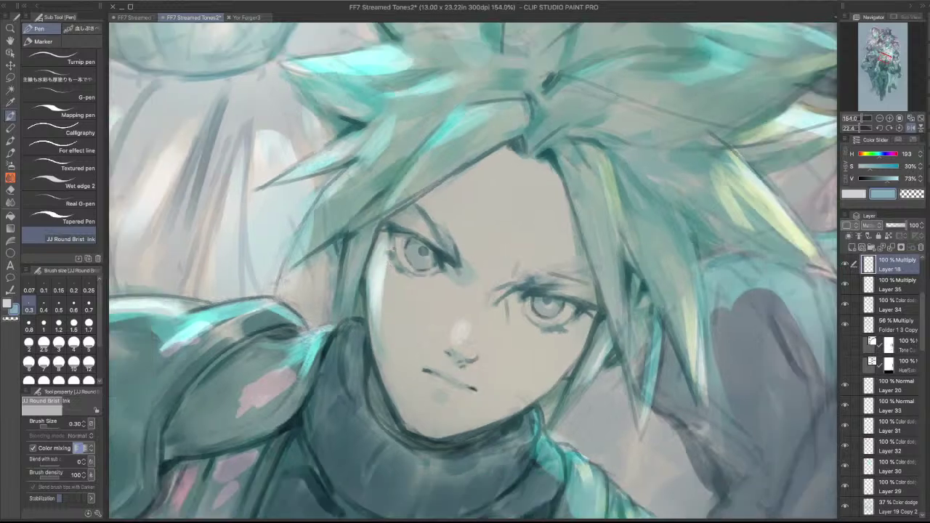
{"action": "scroll", "coordinate": [452, 219], "scroll_direction": "up", "scroll_amount": 3}
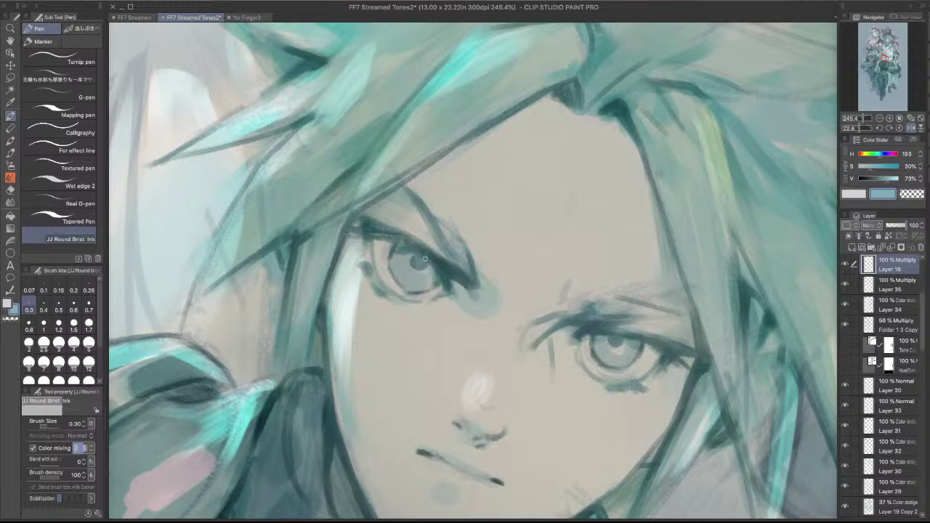
{"action": "scroll", "coordinate": [425, 259], "scroll_direction": "down", "scroll_amount": 3}
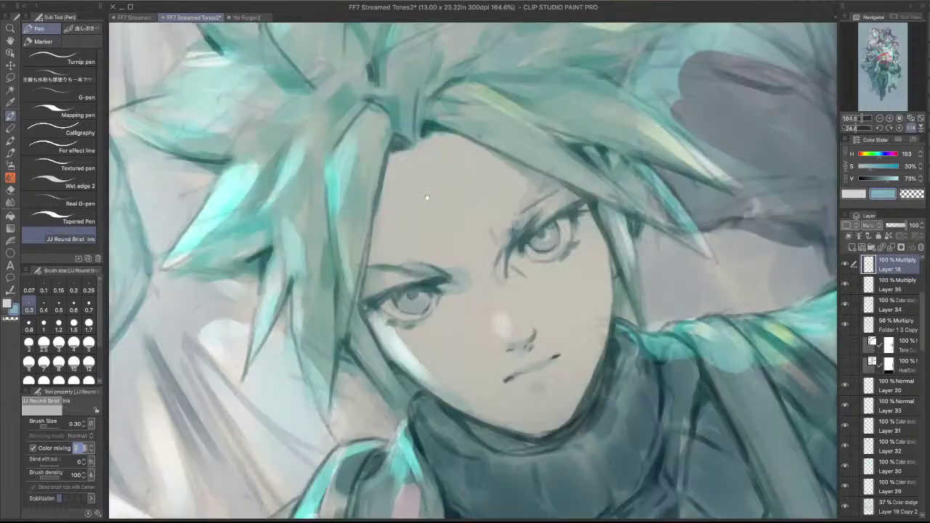
{"action": "scroll", "coordinate": [509, 248], "scroll_direction": "up", "scroll_amount": 2}
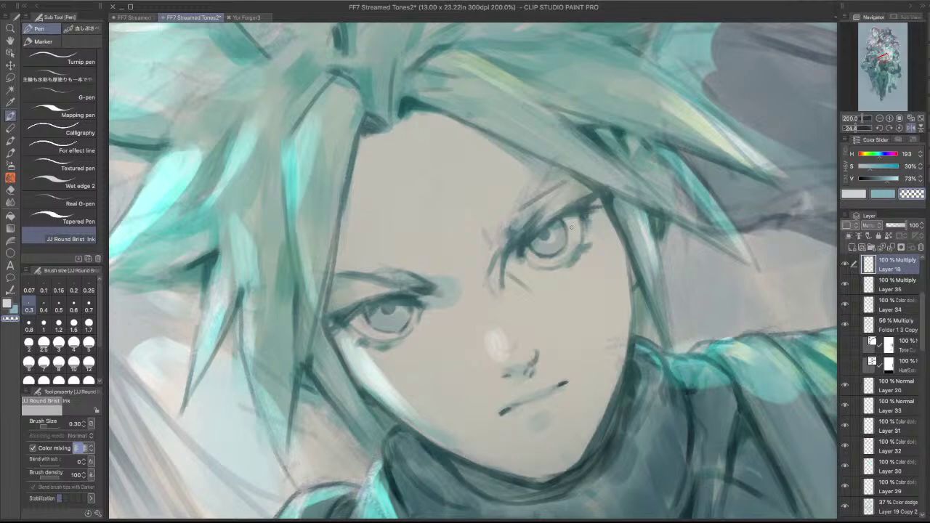
{"action": "key", "text": "c"}
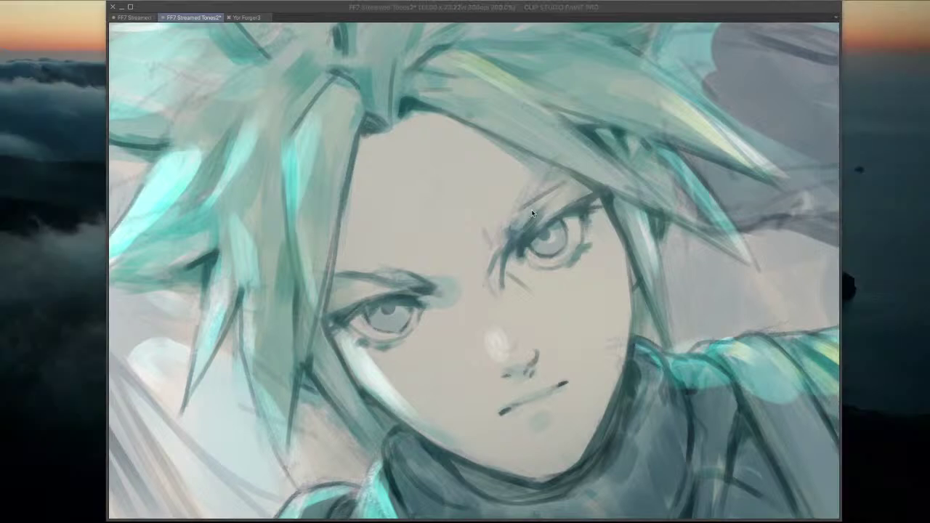
{"action": "key", "text": "Tab"}
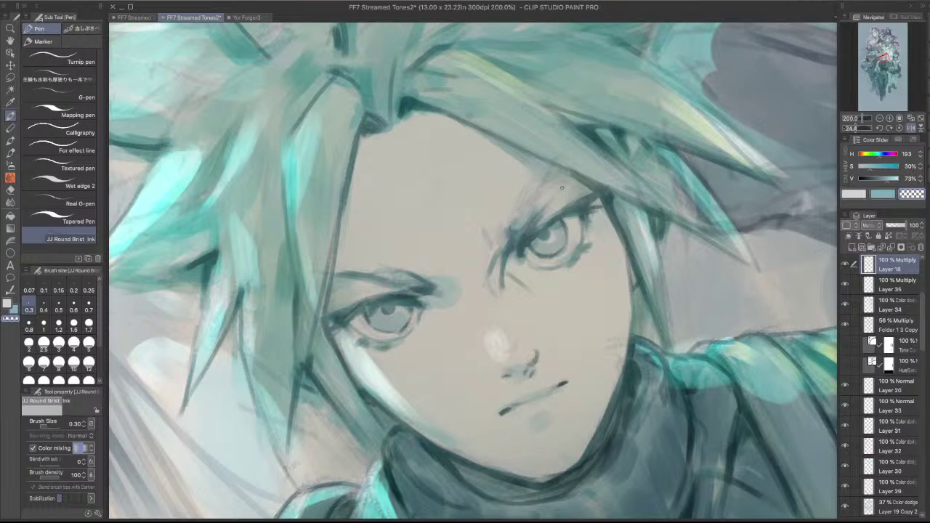
- Redraw the brow line above that eye with light blue ink on Layer 18, undoing an unwanted stroke
{"action": "key", "text": "c"}
{"action": "mouse_move", "coordinate": [571, 181]}
{"action": "left_mouse_down"}
{"action": "mouse_move", "coordinate": [540, 218]}
{"action": "mouse_move", "coordinate": [512, 212]}
{"action": "mouse_move", "coordinate": [545, 185]}
{"action": "mouse_move", "coordinate": [518, 217]}
{"action": "mouse_move", "coordinate": [550, 204]}
{"action": "mouse_move", "coordinate": [557, 210]}
{"action": "mouse_move", "coordinate": [577, 191]}
{"action": "left_mouse_up"}
{"action": "key", "text": "c"}
{"action": "key", "text": "c"}
{"action": "key", "text": "super+z"}
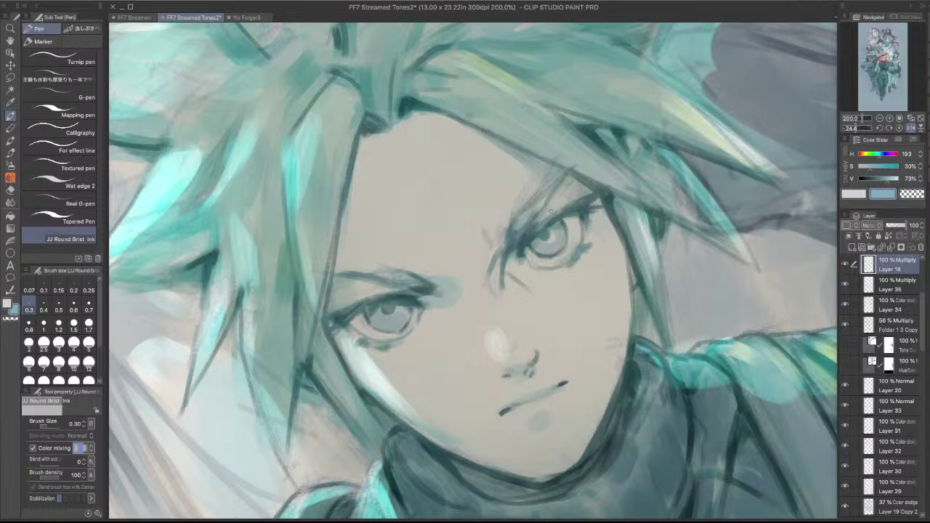
{"action": "left_click_drag", "start_coordinate": [539, 222], "coordinate": [578, 191]}
- Strengthen the upper lid of the eye nearer the shoulder armour and trim it along the brow with a transparent stroke
{"action": "left_click_drag", "start_coordinate": [486, 162], "coordinate": [582, 265]}
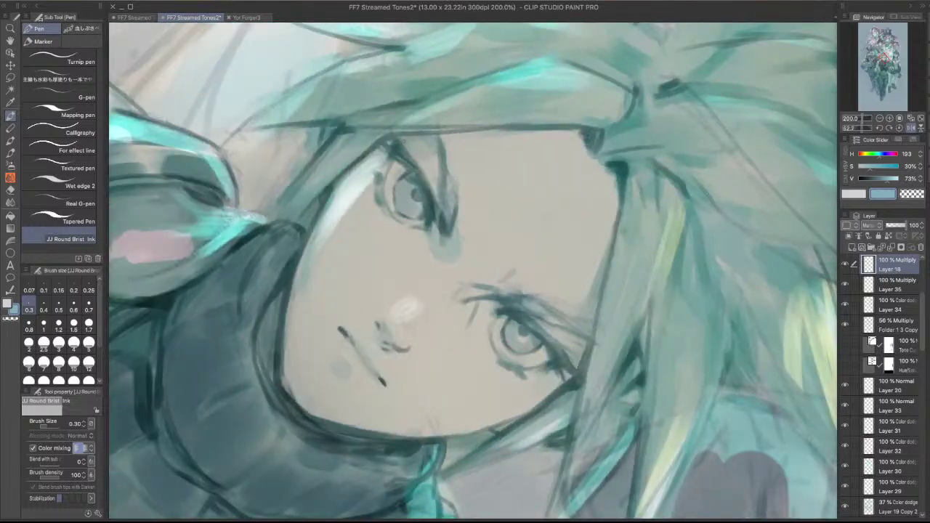
{"action": "left_click_drag", "start_coordinate": [404, 146], "coordinate": [429, 181]}
{"action": "key", "text": "c"}
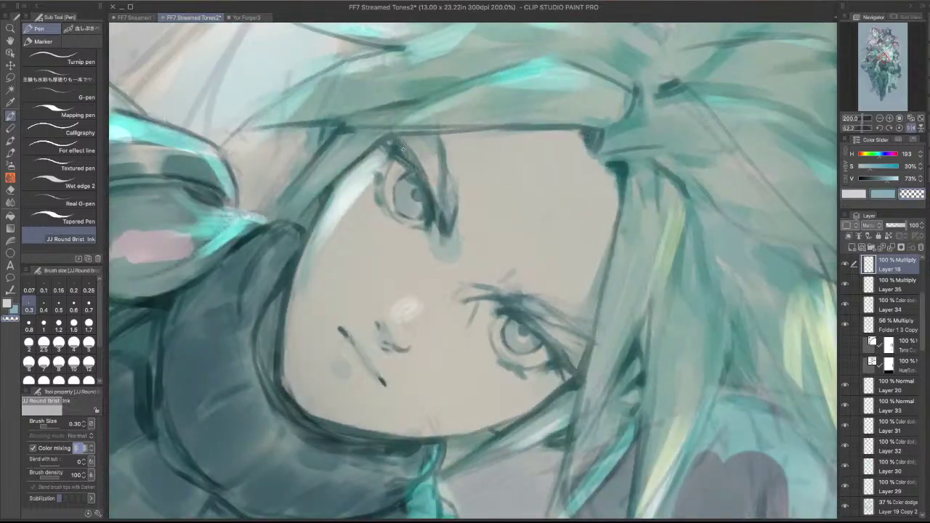
{"action": "mouse_move", "coordinate": [404, 149]}
{"action": "left_mouse_down"}
{"action": "mouse_move", "coordinate": [438, 190]}
{"action": "mouse_move", "coordinate": [439, 212]}
{"action": "left_mouse_up"}
{"action": "key", "text": "c"}
{"action": "key", "text": "super+minus"}
{"action": "mouse_move", "coordinate": [581, 225]}
{"action": "left_mouse_down"}
{"action": "mouse_move", "coordinate": [564, 189]}
{"action": "mouse_move", "coordinate": [452, 147]}
{"action": "left_mouse_up"}
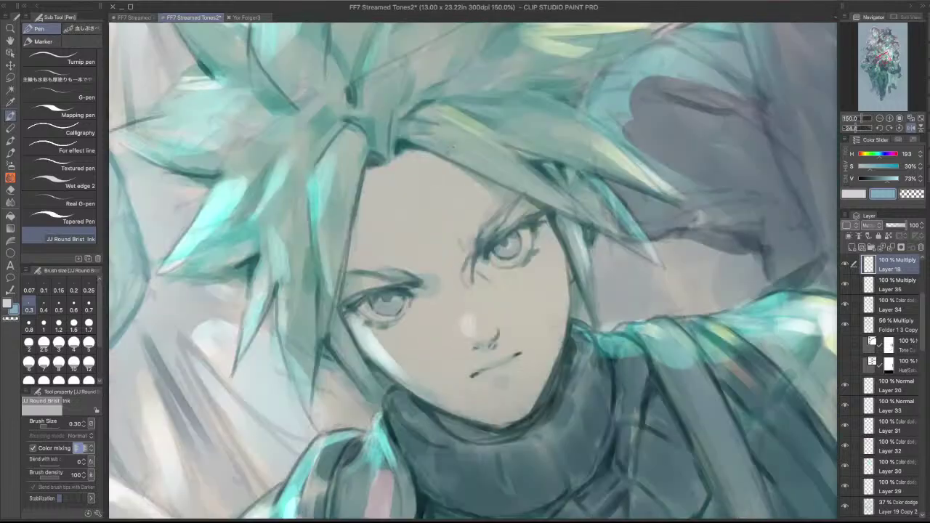
- Touch up the swordsman's eye linework with transparent strokes and light blue ink, including the lower lid nearer the shoulder armour
{"action": "key", "text": "c"}
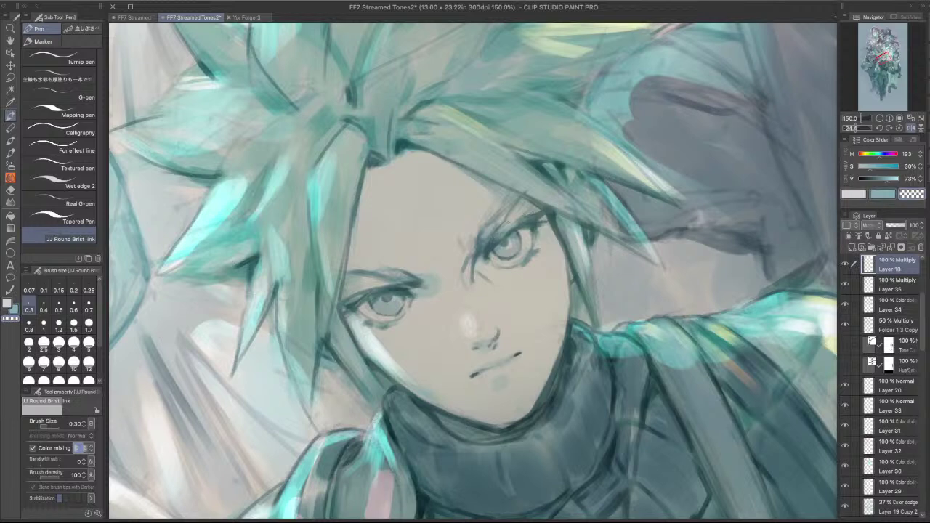
{"action": "key", "text": "c"}
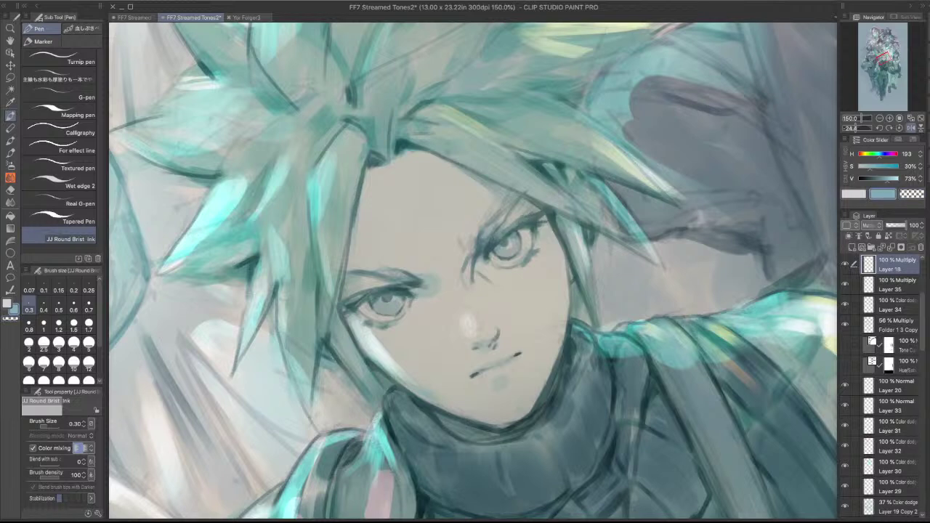
{"action": "left_click_drag", "start_coordinate": [511, 206], "coordinate": [443, 210]}
{"action": "left_click_drag", "start_coordinate": [694, 262], "coordinate": [688, 348]}
{"action": "left_click_drag", "start_coordinate": [547, 238], "coordinate": [472, 197]}
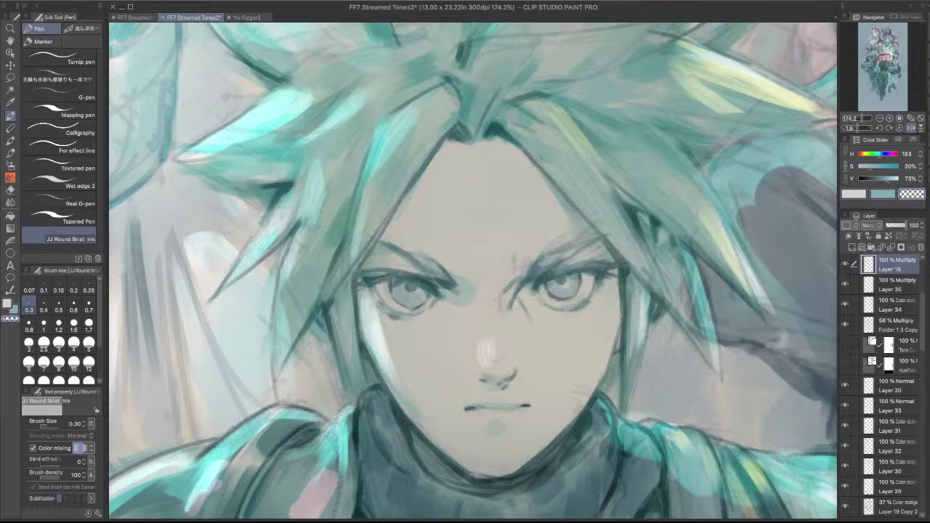
{"action": "key", "text": "c"}
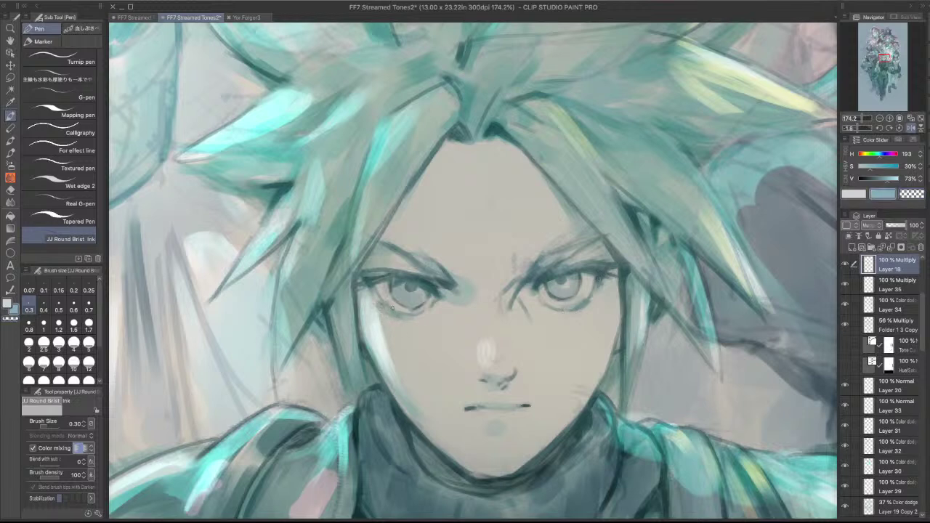
{"action": "mouse_move", "coordinate": [410, 313]}
{"action": "left_mouse_down"}
{"action": "mouse_move", "coordinate": [422, 309]}
{"action": "mouse_move", "coordinate": [391, 314]}
{"action": "left_mouse_up"}
- Reinforce the swordsman's mouth line with a light blue ink stroke on Layer 18, comparing it by undoing and redoing
{"action": "left_click_drag", "start_coordinate": [713, 277], "coordinate": [469, 388]}
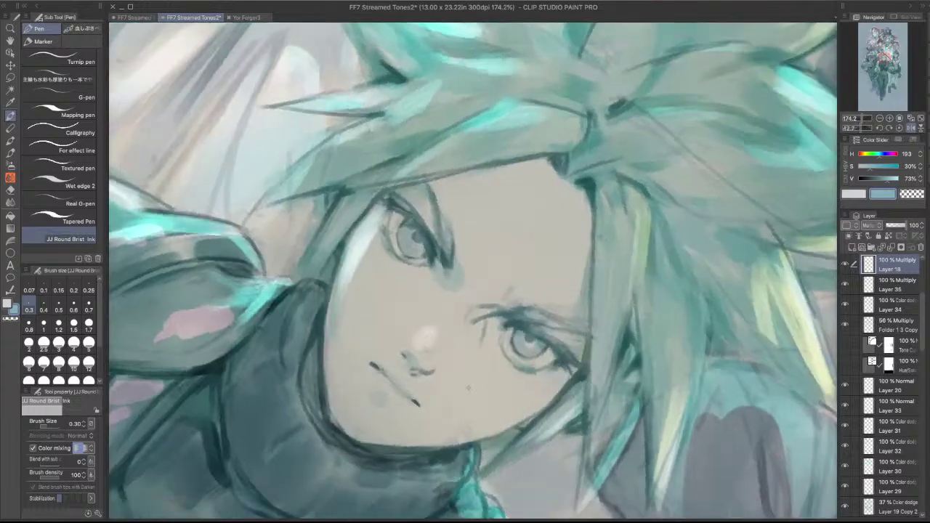
{"action": "left_click_drag", "start_coordinate": [377, 370], "coordinate": [405, 395]}
{"action": "key", "text": "super+z"}
{"action": "key", "text": "super+y"}
{"action": "key", "text": "minus"}
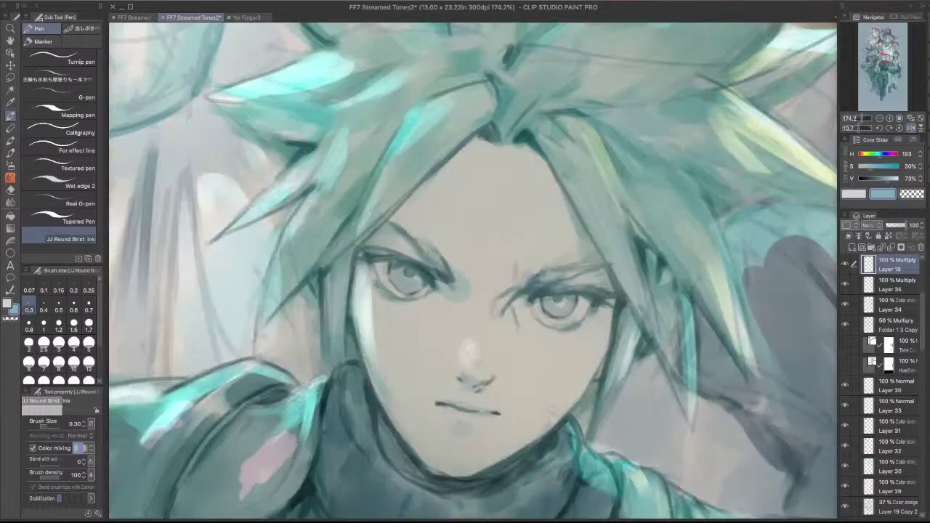
{"action": "key", "text": "minus"}
{"action": "left_click_drag", "start_coordinate": [456, 166], "coordinate": [478, 427]}
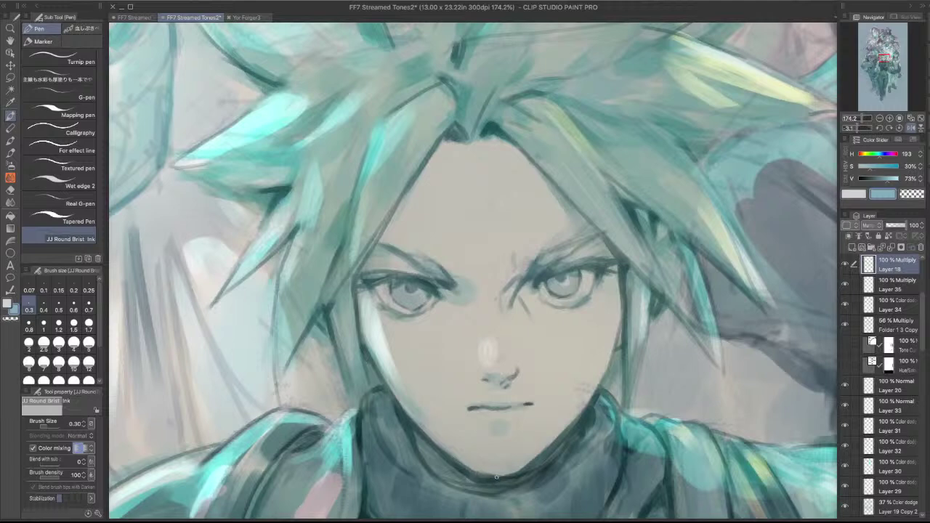
- Mirror the canvas horizontally and examine the swordsman's face and hair for balance in both orientations
{"action": "left_click_drag", "start_coordinate": [525, 449], "coordinate": [634, 416]}
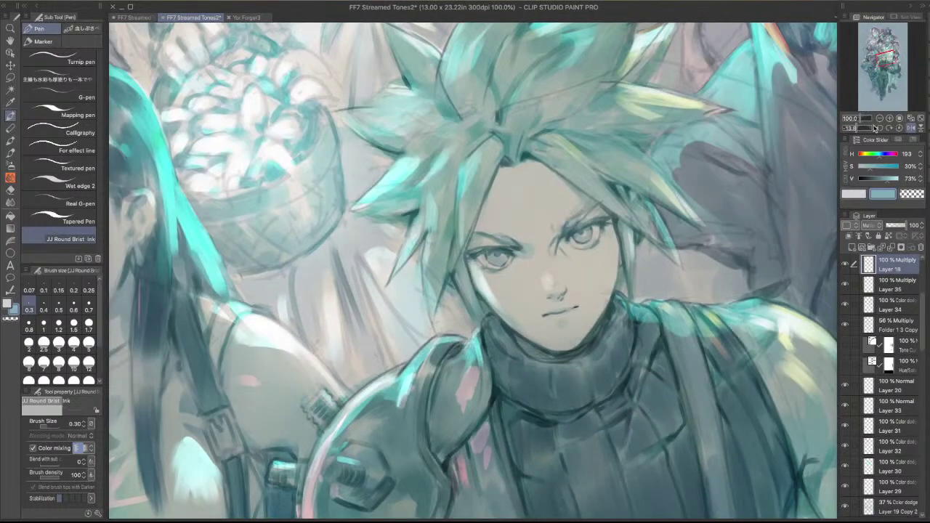
{"action": "left_click", "coordinate": [908, 127]}
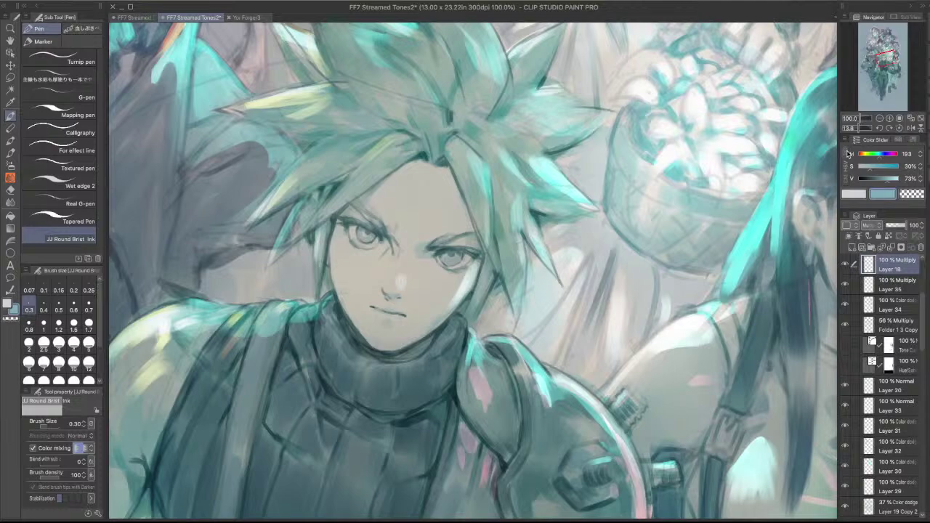
{"action": "left_click_drag", "start_coordinate": [645, 207], "coordinate": [621, 162]}
{"action": "left_click_drag", "start_coordinate": [462, 273], "coordinate": [538, 273]}
{"action": "key", "text": "c"}
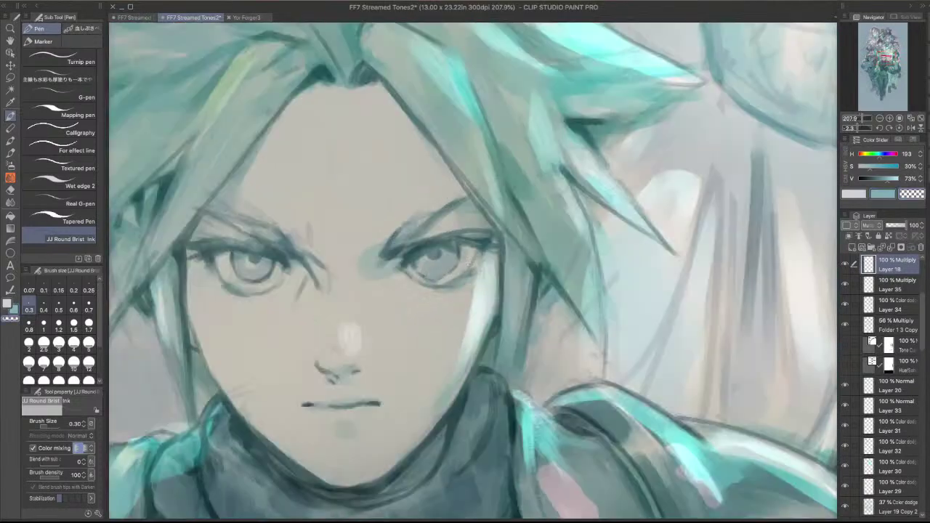
{"action": "key", "text": "c"}
{"action": "left_click_drag", "start_coordinate": [460, 299], "coordinate": [729, 298]}
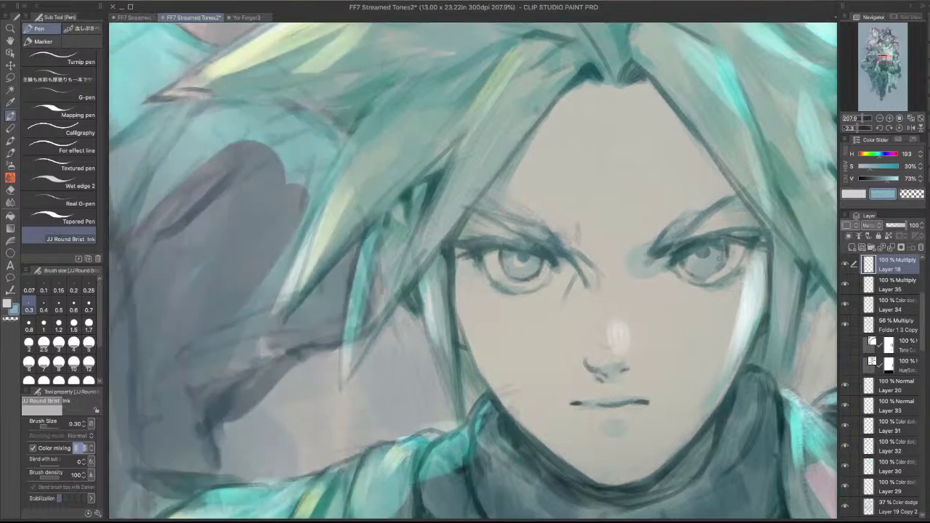
{"action": "key", "text": "c"}
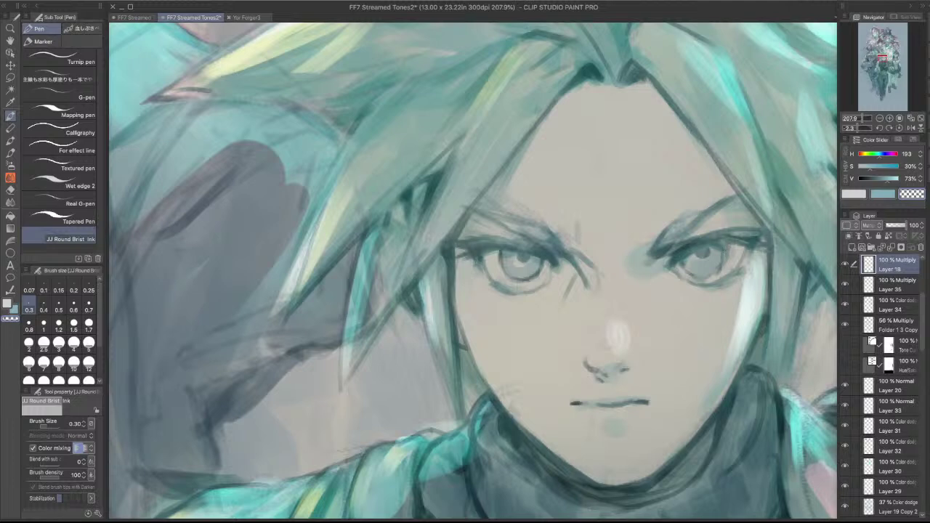
{"action": "key", "text": "c"}
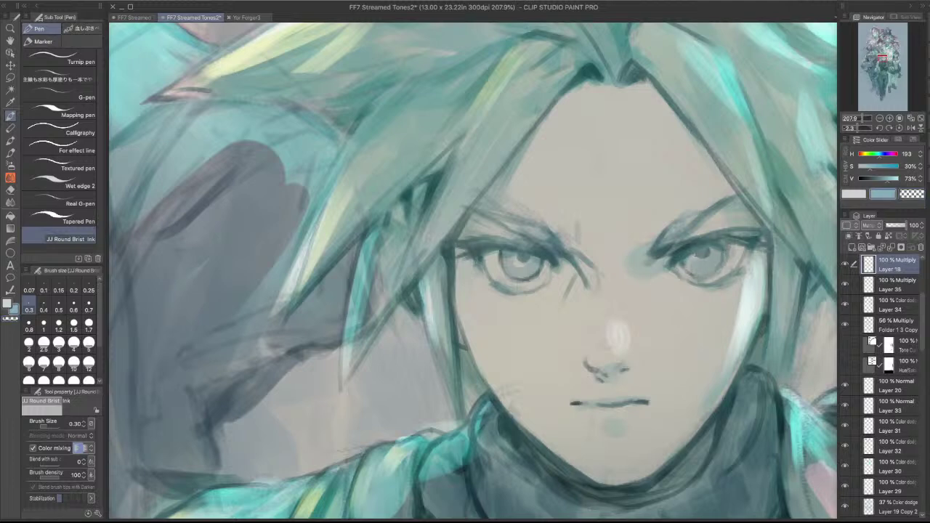
- Try a short ink stroke in the iris of the eye nearer the shoulder armour, undoing it
{"action": "left_click_drag", "start_coordinate": [692, 258], "coordinate": [702, 256]}
{"action": "key", "text": "super+z"}
{"action": "key", "text": "super+z"}
{"action": "scroll", "coordinate": [660, 165], "scroll_direction": "down", "scroll_amount": 3}
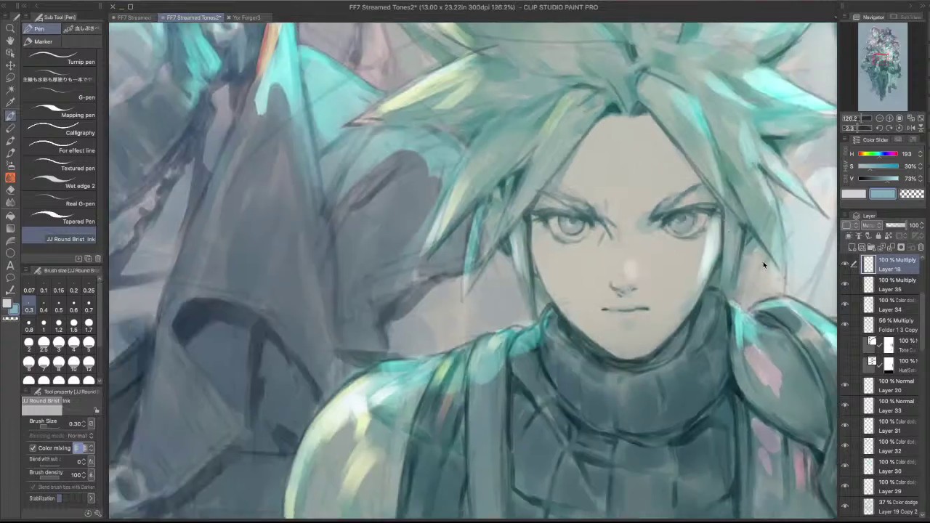
{"action": "scroll", "coordinate": [680, 229], "scroll_direction": "up", "scroll_amount": 2}
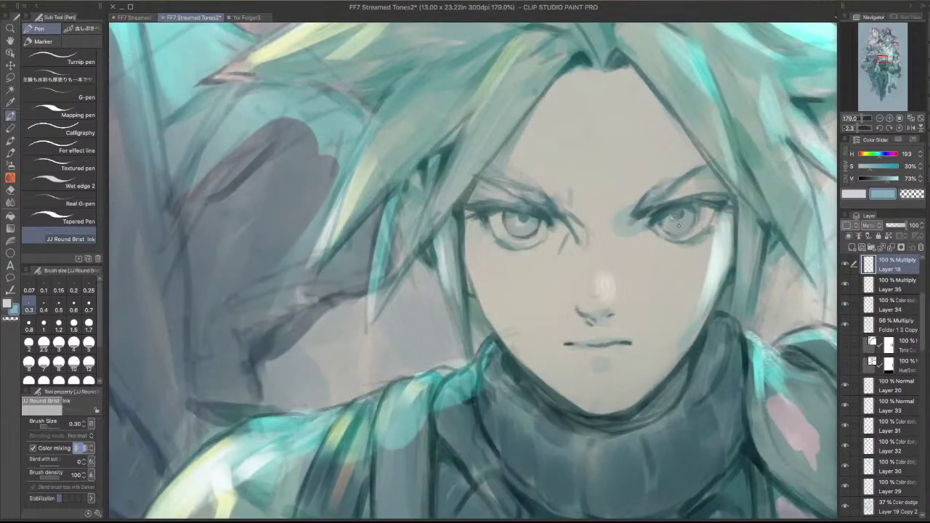
- Set the brush size to 0.7 and darken the swordsman's irises with light blue ink, checking them in the mirrored canvas
{"action": "key", "text": "bracketright"}
{"action": "key", "text": "bracketright"}
{"action": "key", "text": "bracketright"}
{"action": "key", "text": "bracketright"}
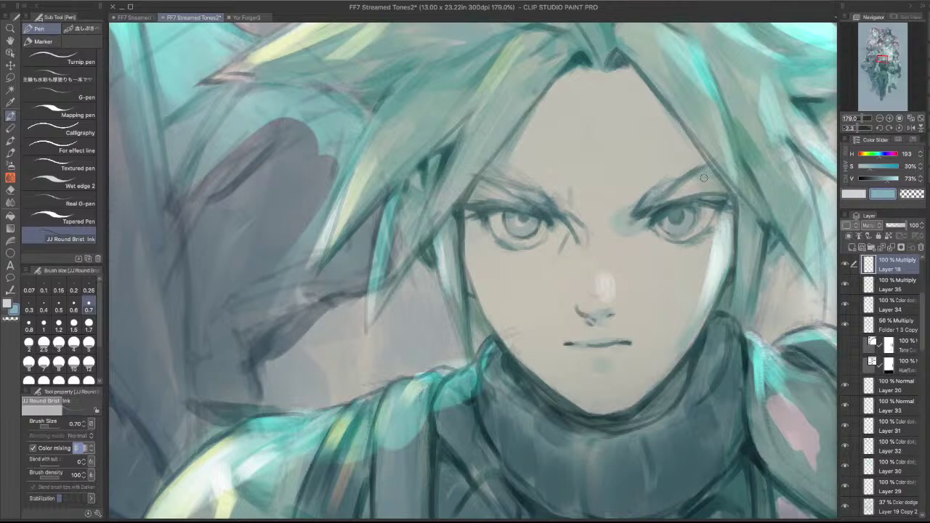
{"action": "scroll", "coordinate": [713, 169], "scroll_direction": "down", "scroll_amount": 1}
{"action": "left_click", "coordinate": [911, 128]}
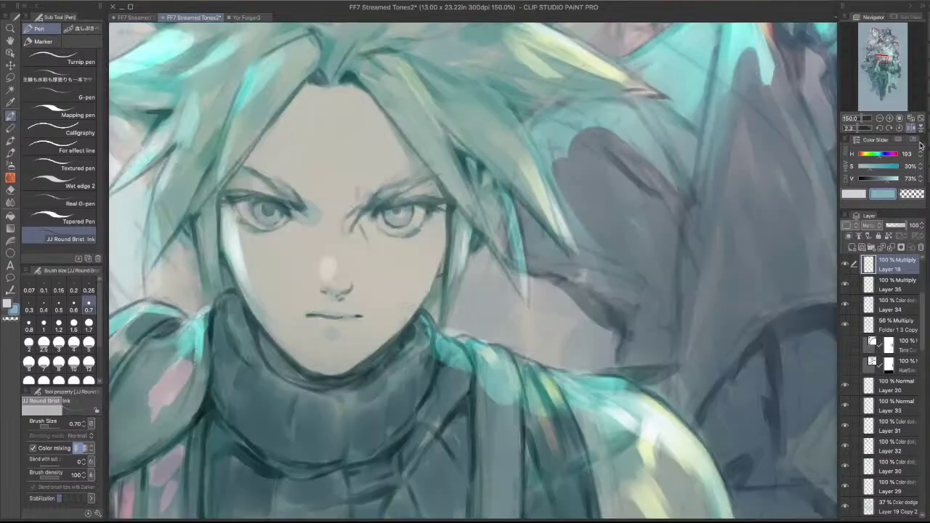
{"action": "left_click_drag", "start_coordinate": [500, 292], "coordinate": [719, 334]}
{"action": "scroll", "coordinate": [625, 275], "scroll_direction": "up", "scroll_amount": 2}
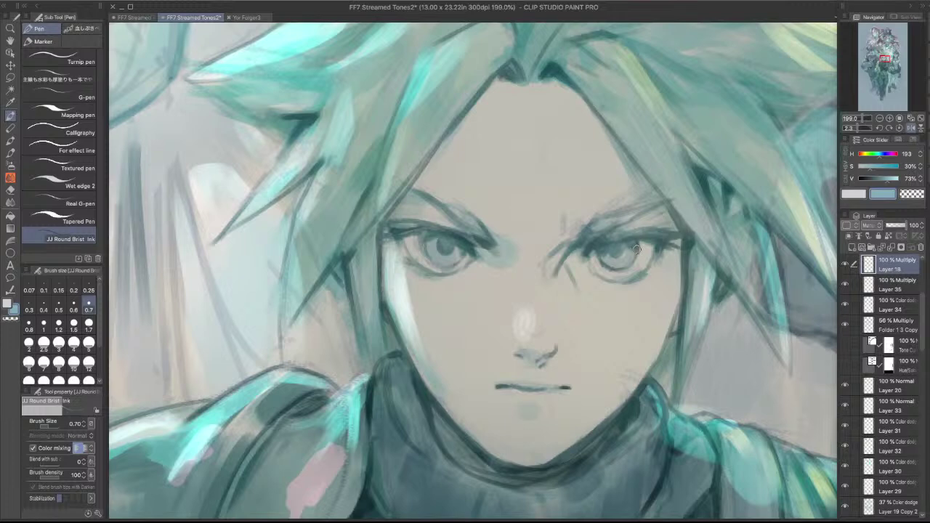
{"action": "scroll", "coordinate": [659, 176], "scroll_direction": "down", "scroll_amount": 1}
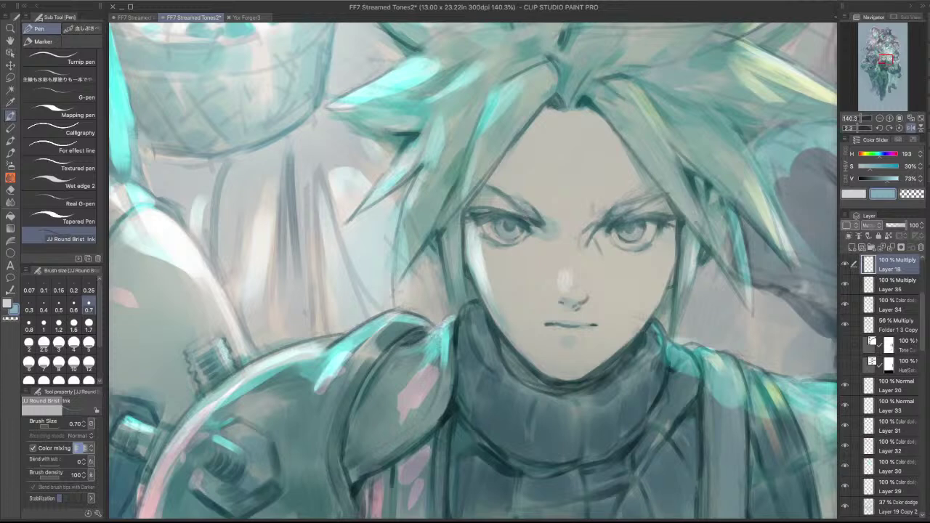
- Touch up the swordsman's chin and jawline along the collar with transparent and light blue strokes on the rotated canvas
{"action": "key", "text": "c"}
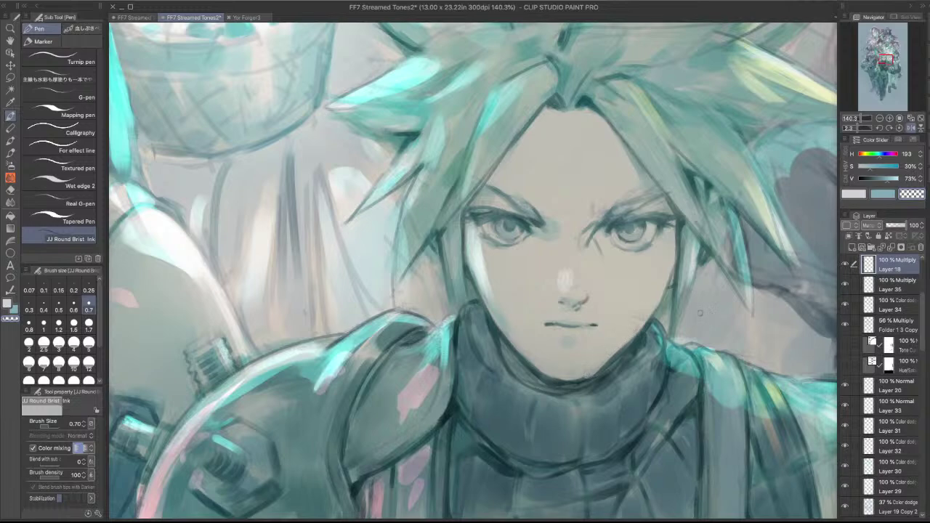
{"action": "left_click_drag", "start_coordinate": [723, 285], "coordinate": [546, 507]}
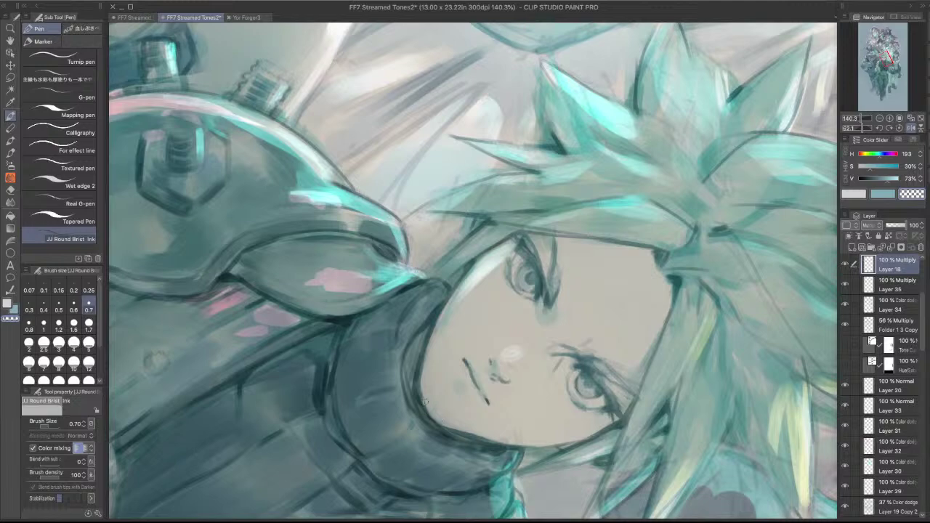
{"action": "mouse_move", "coordinate": [525, 234]}
{"action": "left_mouse_down"}
{"action": "mouse_move", "coordinate": [424, 234]}
{"action": "mouse_move", "coordinate": [471, 305]}
{"action": "left_mouse_up"}
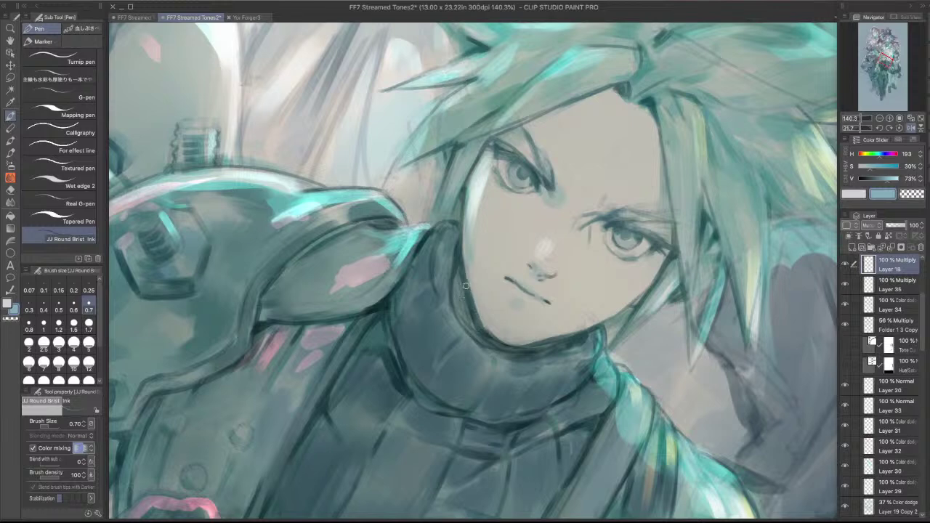
{"action": "left_click_drag", "start_coordinate": [658, 218], "coordinate": [537, 78]}
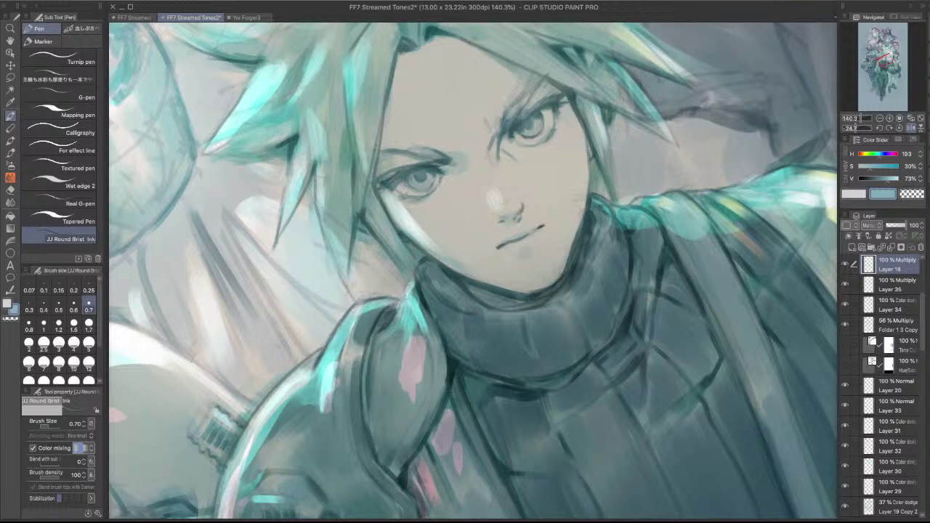
{"action": "left_click", "coordinate": [911, 127]}
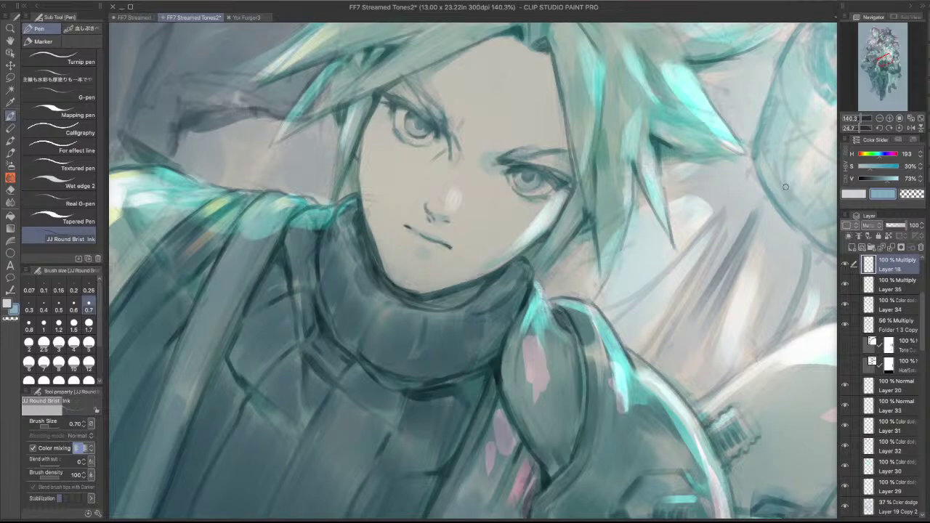
- Try transparent strokes on the jaw edge beside the collar and near the inner brow, undoing them
{"action": "key", "text": "c"}
{"action": "left_click_drag", "start_coordinate": [371, 221], "coordinate": [383, 260]}
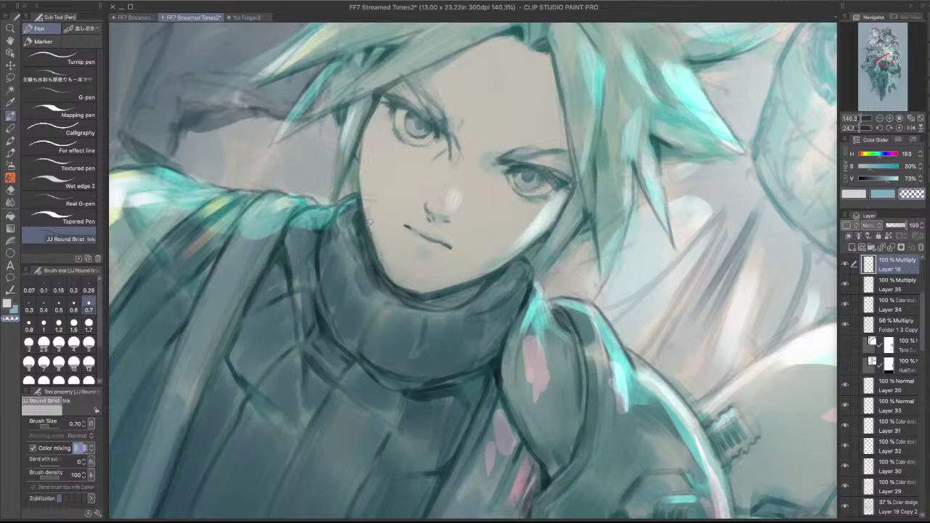
{"action": "mouse_move", "coordinate": [512, 158]}
{"action": "left_mouse_down"}
{"action": "mouse_move", "coordinate": [452, 152]}
{"action": "mouse_move", "coordinate": [505, 156]}
{"action": "left_mouse_up"}
{"action": "key", "text": "super+z"}
{"action": "key", "text": "super+z"}
- Erase the dark hooked line at the side of the swordsman's nose with a transparent stroke
{"action": "key", "text": "c"}
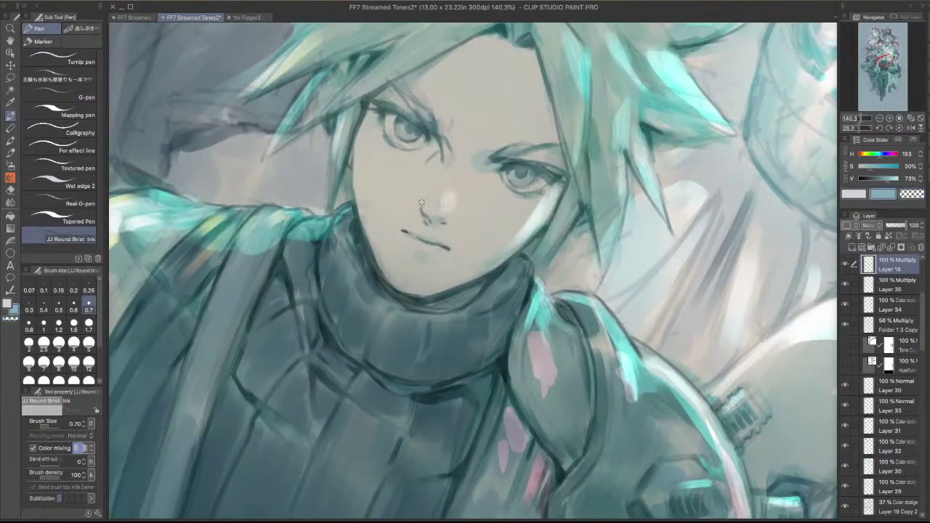
{"action": "left_click_drag", "start_coordinate": [423, 201], "coordinate": [433, 222]}
{"action": "key", "text": "c"}
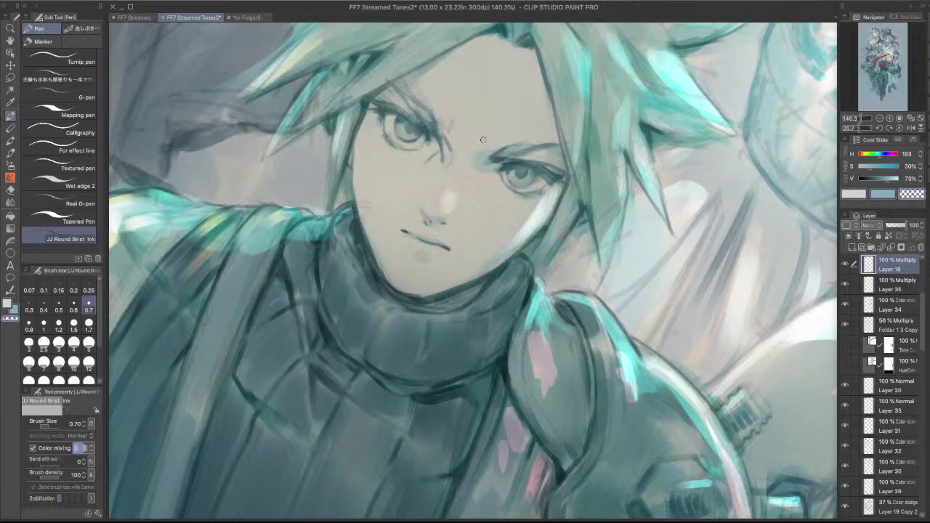
- Try several strokes along the cheek edge on the side away from the shoulder armour, undoing each one
{"action": "key", "text": "c"}
{"action": "left_click_drag", "start_coordinate": [359, 154], "coordinate": [356, 206]}
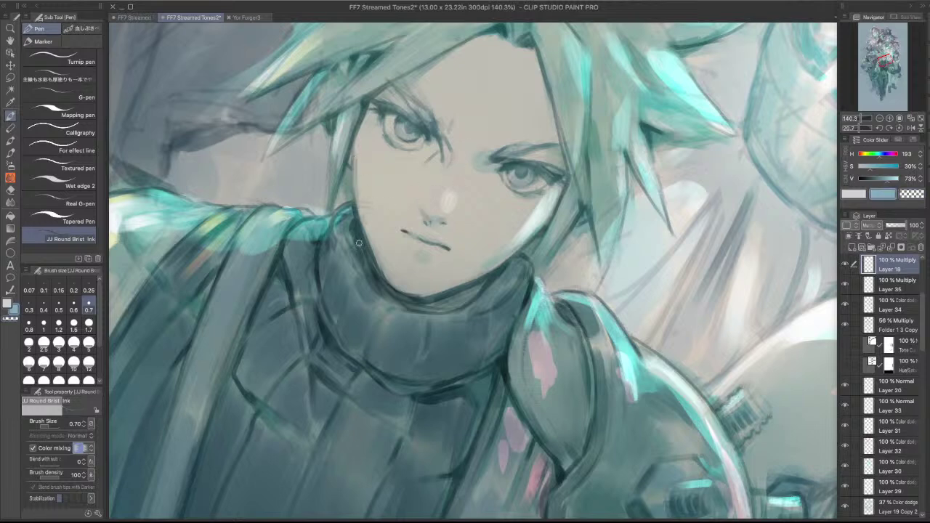
{"action": "key", "text": "super+z"}
{"action": "left_click_drag", "start_coordinate": [359, 144], "coordinate": [355, 200]}
{"action": "key", "text": "super+z"}
{"action": "left_click_drag", "start_coordinate": [353, 135], "coordinate": [357, 217]}
{"action": "key", "text": "super+z"}
{"action": "left_click_drag", "start_coordinate": [358, 130], "coordinate": [356, 216]}
{"action": "key", "text": "super+z"}
- Soften the frown crease at the inner brow with a transparent stroke and touch up the eye nearer the shoulder armour
{"action": "mouse_move", "coordinate": [521, 327]}
{"action": "left_mouse_down"}
{"action": "mouse_move", "coordinate": [546, 301]}
{"action": "mouse_move", "coordinate": [543, 274]}
{"action": "left_mouse_up"}
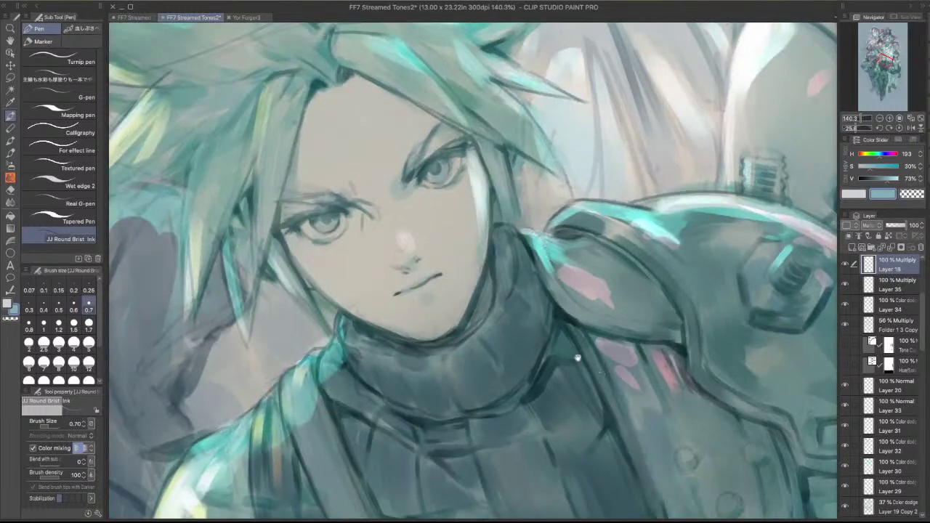
{"action": "key", "text": "c"}
{"action": "left_click_drag", "start_coordinate": [366, 207], "coordinate": [372, 220]}
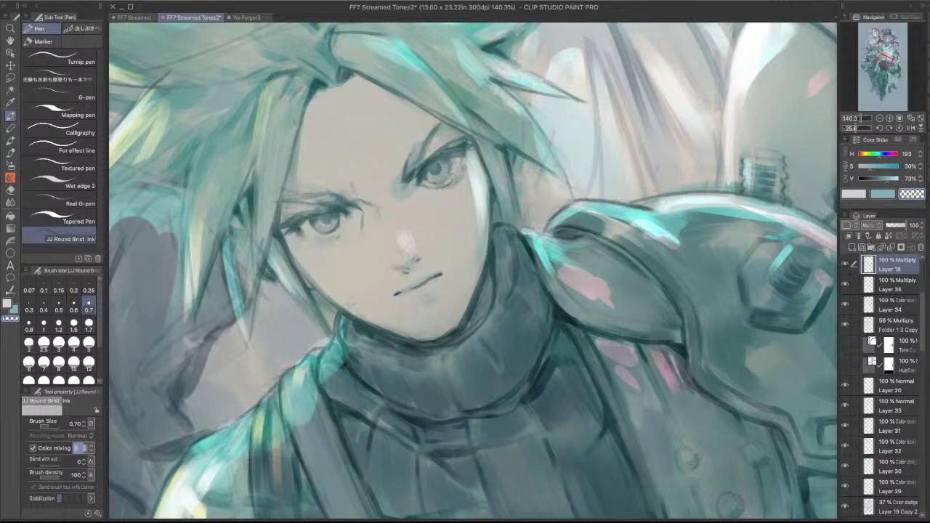
{"action": "key", "text": "x"}
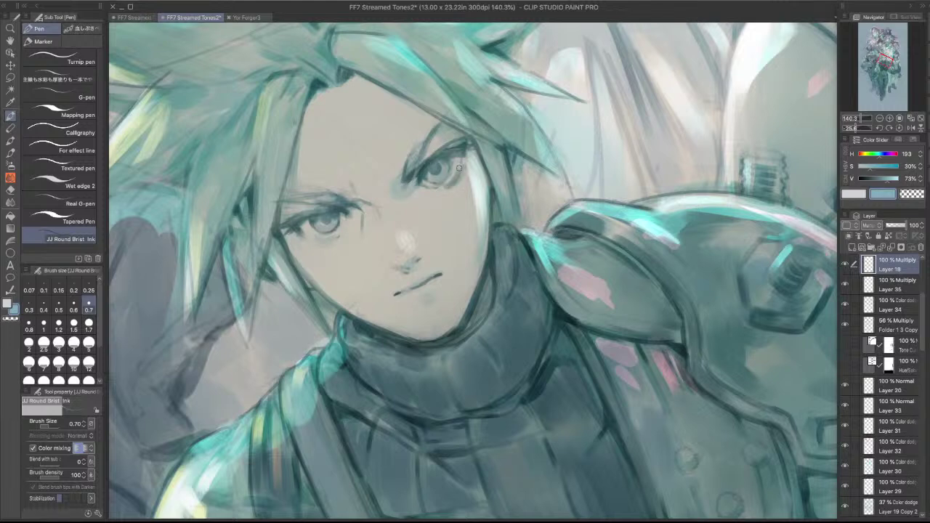
{"action": "key", "text": "c"}
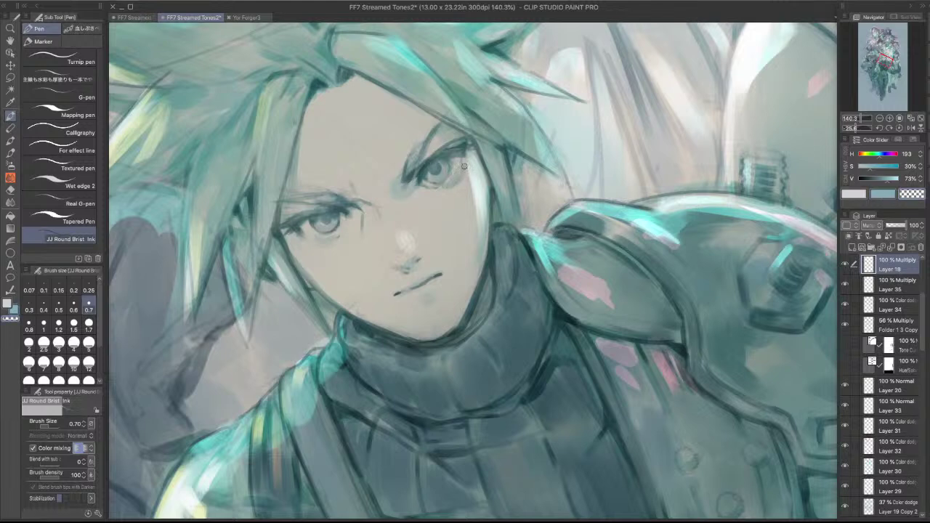
- Toggle the visibility of Layer 19 Copy to compare the shading, leave it hidden, and select Layer 24 for transparent strokes
{"action": "left_click_drag", "start_coordinate": [641, 149], "coordinate": [603, 171]}
{"action": "mouse_move", "coordinate": [502, 172]}
{"action": "left_mouse_down"}
{"action": "mouse_move", "coordinate": [511, 167]}
{"action": "mouse_move", "coordinate": [458, 190]}
{"action": "left_mouse_up"}
{"action": "left_click", "coordinate": [458, 170], "text": "shift+super"}
{"action": "key", "text": "c"}
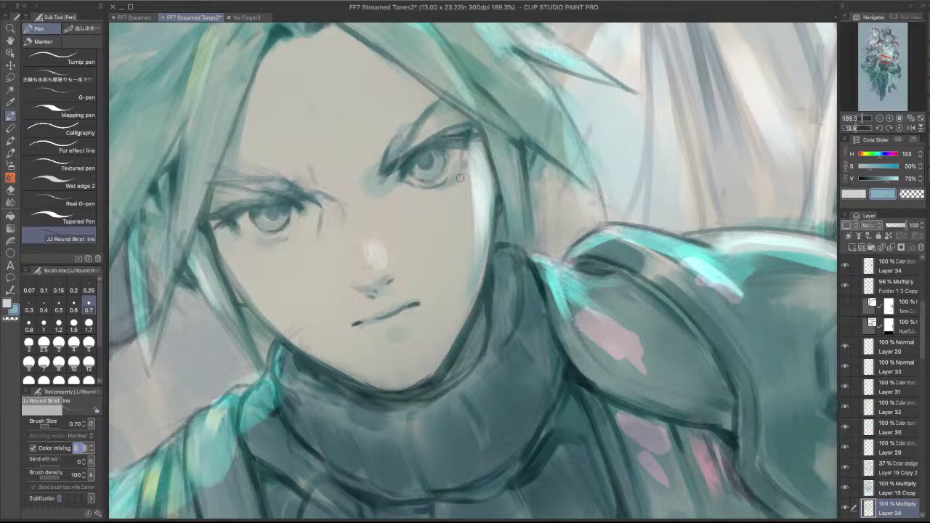
{"action": "left_click", "coordinate": [872, 488]}
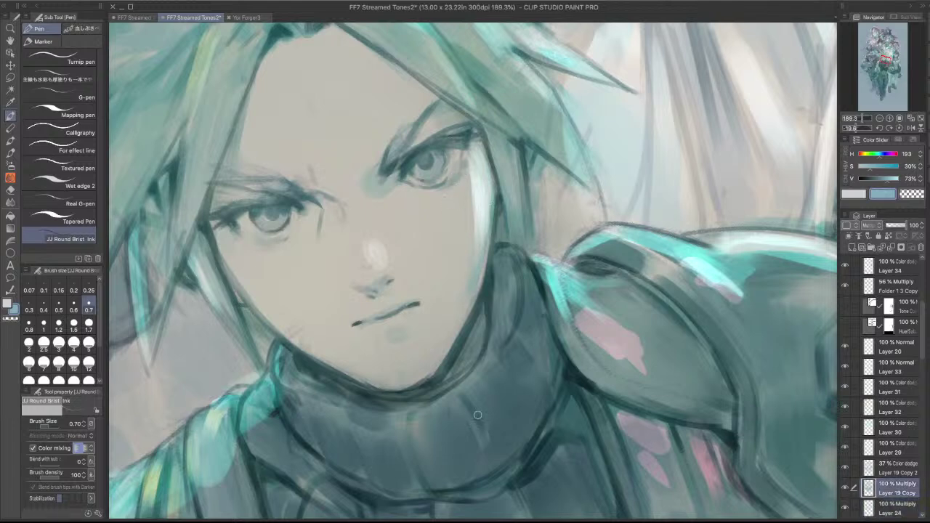
{"action": "left_click", "coordinate": [847, 485]}
{"action": "left_click", "coordinate": [846, 485]}
{"action": "left_click", "coordinate": [845, 485]}
{"action": "key", "text": "alt+["}
{"action": "key", "text": "c"}
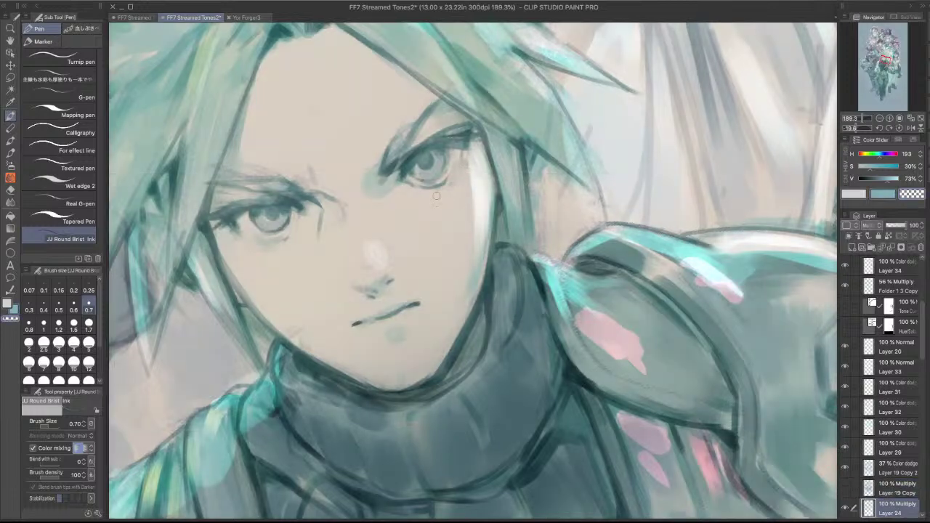
- Check the face against the whole upper figure and undo the last stroke on Layer 24
{"action": "scroll", "coordinate": [452, 178], "scroll_direction": "down", "scroll_amount": 2}
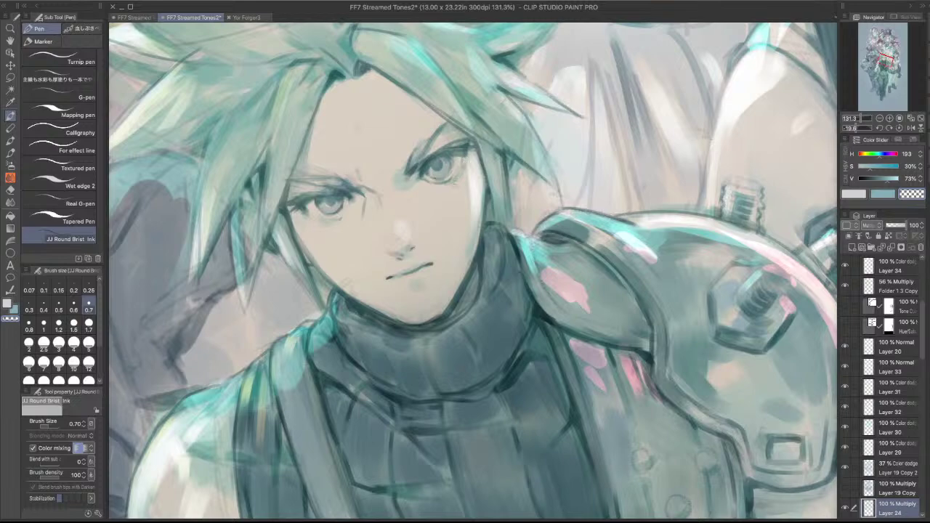
{"action": "scroll", "coordinate": [456, 176], "scroll_direction": "down", "scroll_amount": 3}
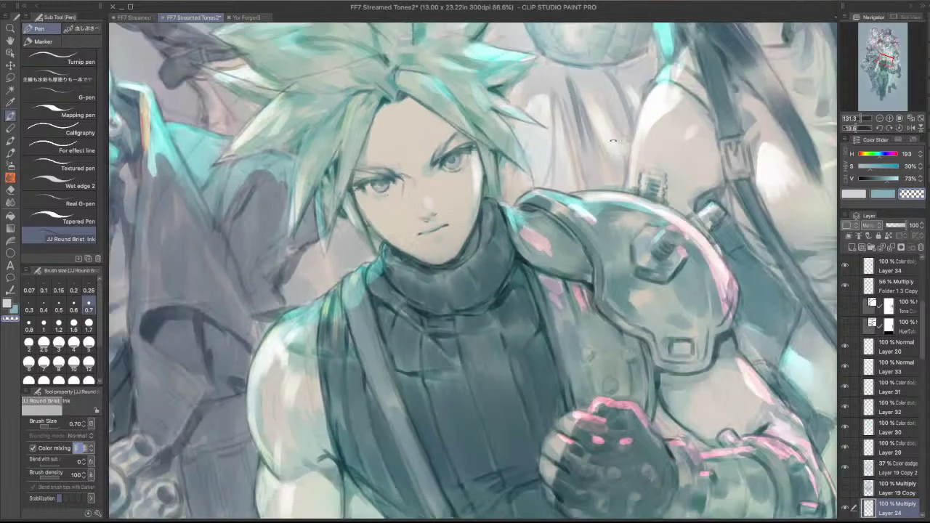
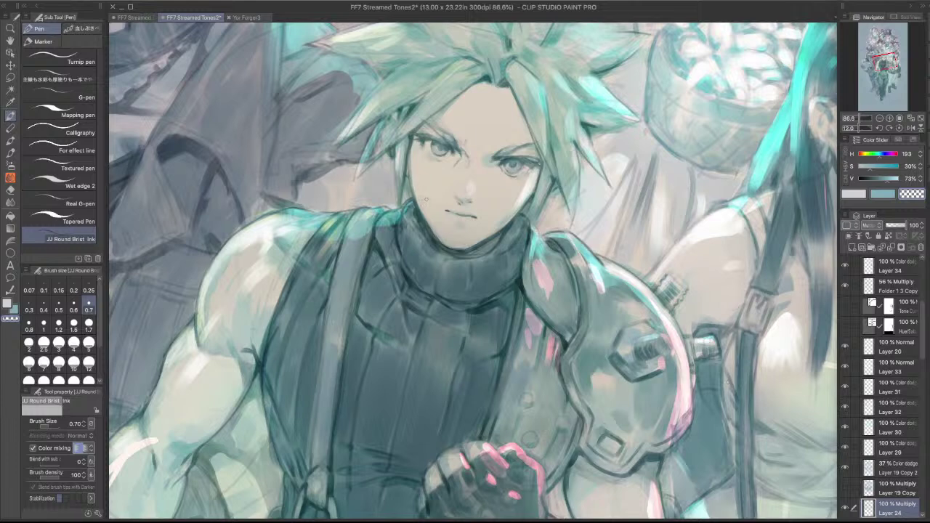
{"action": "key", "text": "ctrl+z"}
- Rework the mouth line at the corner nearer the shoulder armour on Layer 18 with the sampled dark line colour, undoing a stroke
{"action": "scroll", "coordinate": [437, 201], "scroll_direction": "up", "scroll_amount": 4}
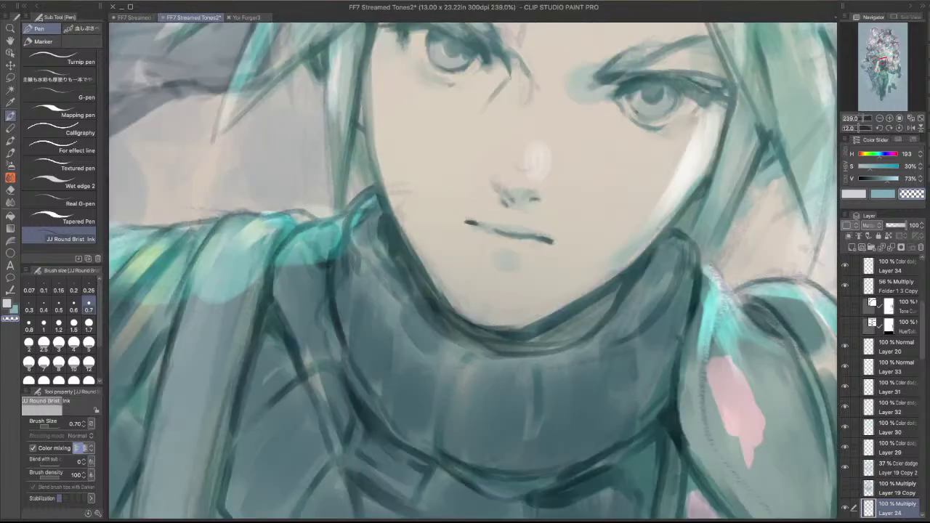
{"action": "left_click", "coordinate": [554, 243], "text": "shift+super"}
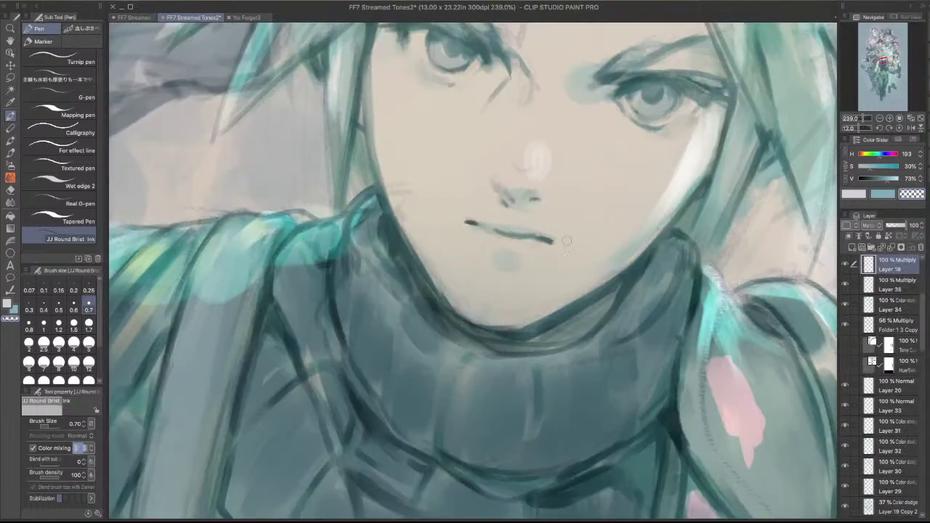
{"action": "left_click", "coordinate": [552, 241], "text": "alt"}
{"action": "left_click_drag", "start_coordinate": [553, 240], "coordinate": [562, 245]}
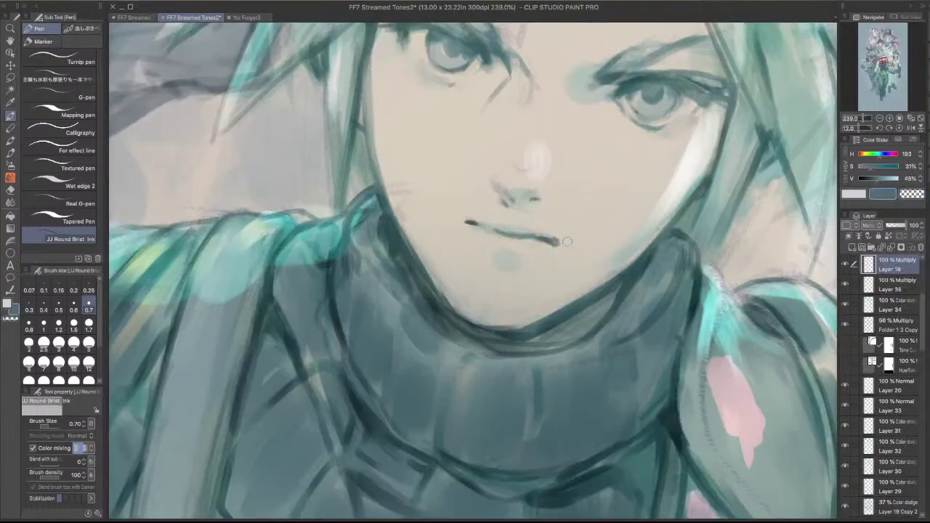
{"action": "key", "text": "ctrl+z"}
{"action": "mouse_move", "coordinate": [552, 241]}
{"action": "left_mouse_down"}
{"action": "mouse_move", "coordinate": [561, 245]}
{"action": "mouse_move", "coordinate": [532, 233]}
{"action": "left_mouse_up"}
{"action": "key", "text": "c"}
{"action": "key", "text": "c"}
{"action": "left_click_drag", "start_coordinate": [704, 247], "coordinate": [523, 128]}
{"action": "key", "text": "c"}
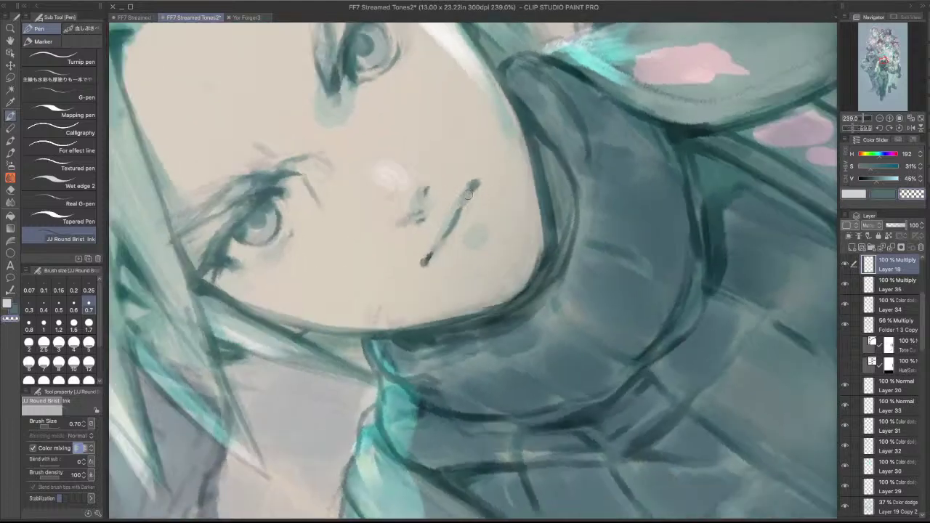
- Undo the last stroke and touch up the lip area on Layer 17 Copy
{"action": "left_click", "coordinate": [458, 200], "text": "shift+super"}
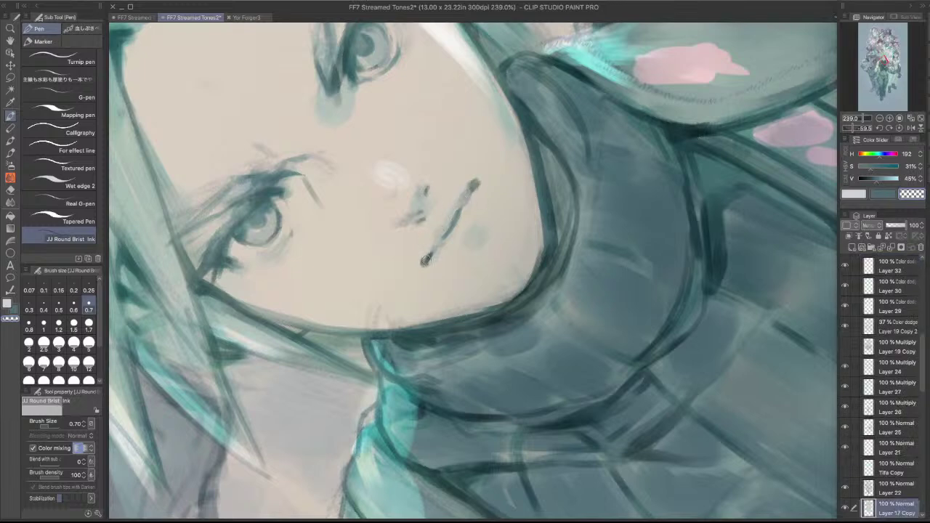
{"action": "key", "text": "ctrl+z"}
{"action": "left_click_drag", "start_coordinate": [472, 202], "coordinate": [465, 218]}
{"action": "left_click_drag", "start_coordinate": [494, 178], "coordinate": [458, 181]}
{"action": "left_click_drag", "start_coordinate": [588, 122], "coordinate": [649, 362]}
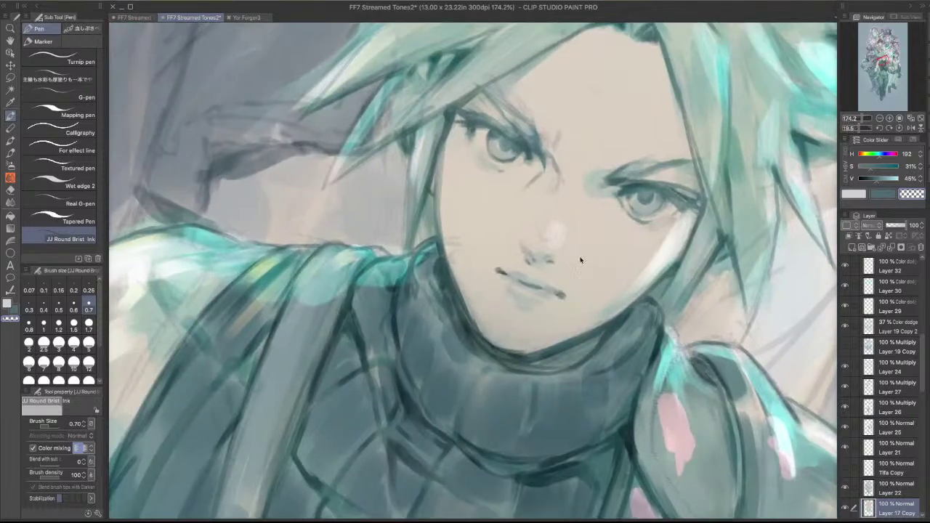
{"action": "key", "text": "c"}
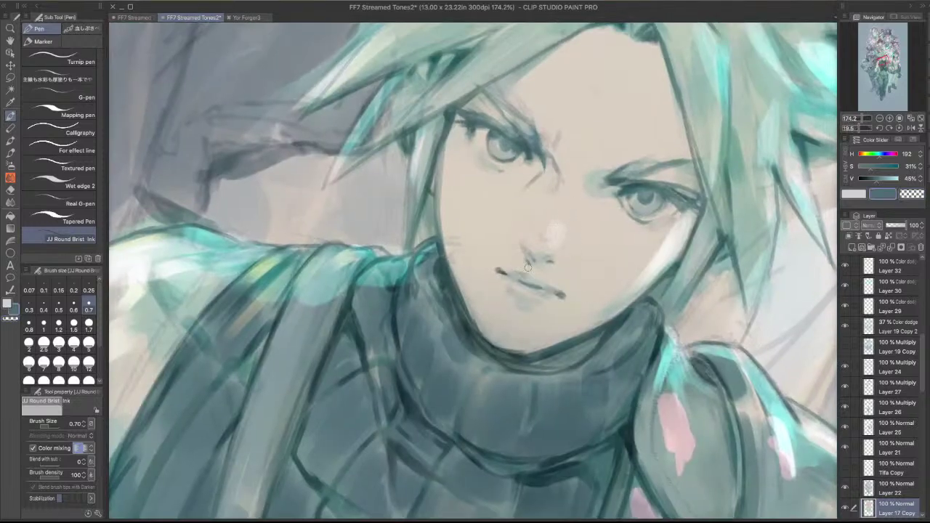
- Toggle the visibility of Layer 17 Copy to compare the face with and without it, from several views
{"action": "left_click", "coordinate": [845, 508]}
{"action": "left_click", "coordinate": [845, 507]}
{"action": "scroll", "coordinate": [679, 267], "scroll_direction": "down", "scroll_amount": 3}
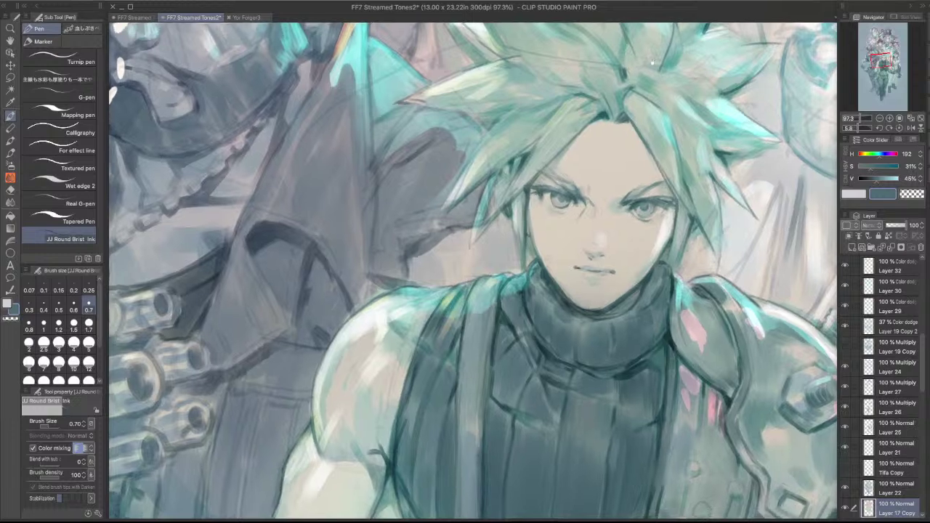
{"action": "scroll", "coordinate": [608, 150], "scroll_direction": "up", "scroll_amount": 3}
{"action": "scroll", "coordinate": [615, 303], "scroll_direction": "up", "scroll_amount": 3}
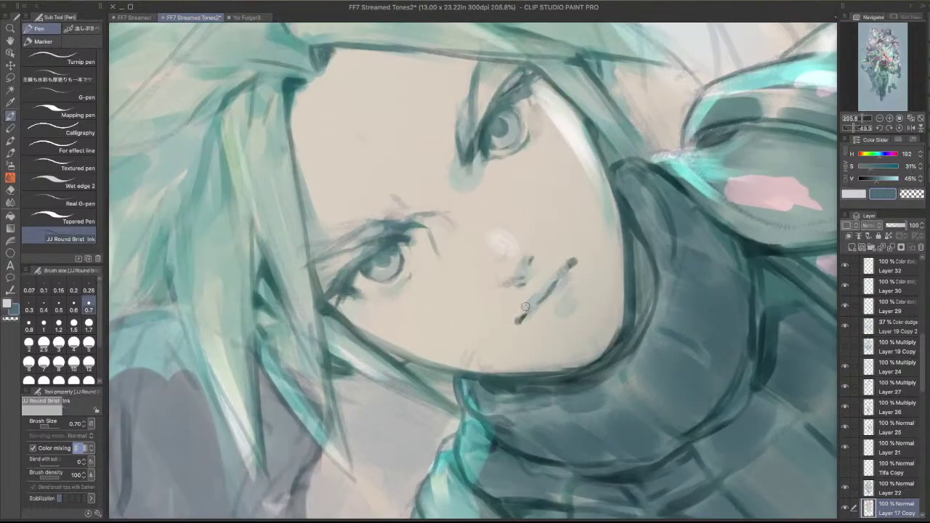
{"action": "left_click", "coordinate": [846, 508]}
{"action": "left_click", "coordinate": [846, 507]}
- Show the Tifa Copy and Layer 19 Copy layers and bring the head upright
{"action": "left_click", "coordinate": [846, 466]}
{"action": "left_click", "coordinate": [846, 346]}
{"action": "left_click_drag", "start_coordinate": [682, 261], "coordinate": [620, 429]}
{"action": "left_click_drag", "start_coordinate": [660, 369], "coordinate": [654, 369]}
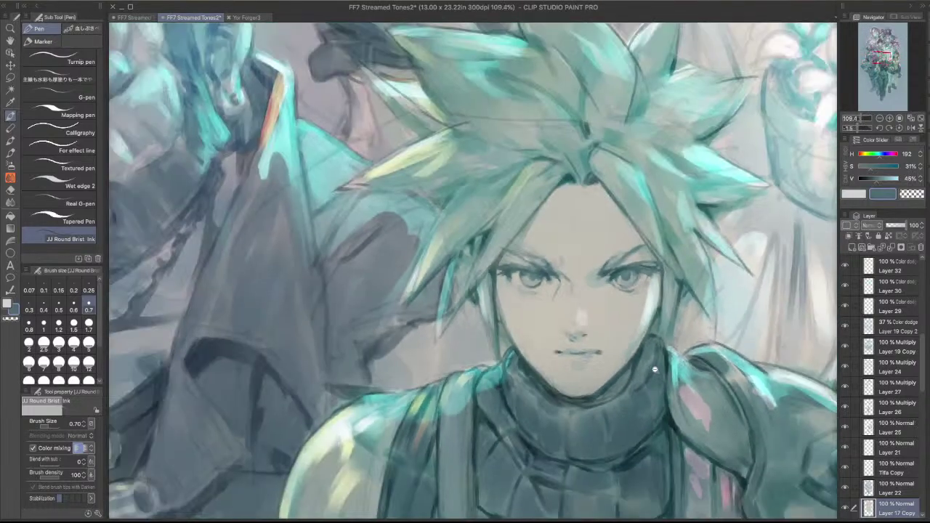
- Brighten the nose tip and add a highlight along the nose bridge on Layer 30 with sampled highlight green
{"action": "scroll", "coordinate": [582, 316], "scroll_direction": "up", "scroll_amount": 5}
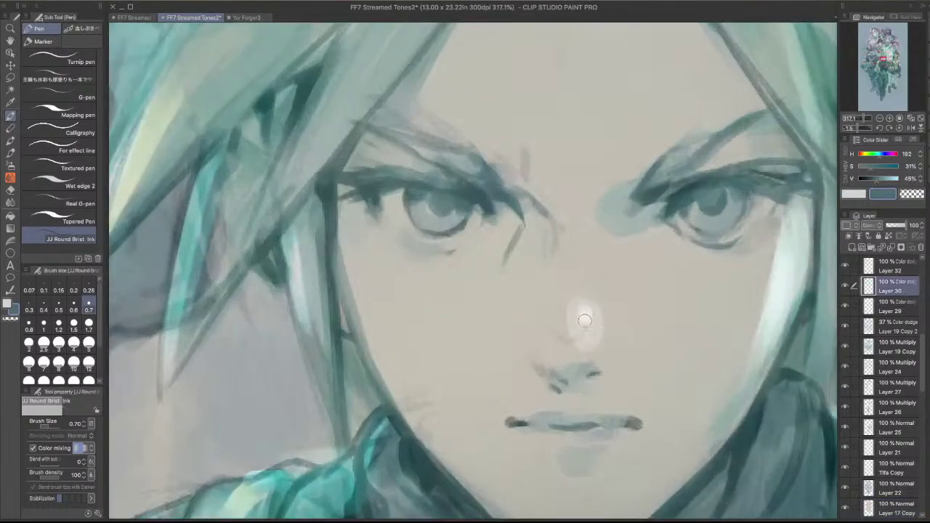
{"action": "mouse_move", "coordinate": [586, 321]}
{"action": "left_mouse_down"}
{"action": "mouse_move", "coordinate": [580, 342]}
{"action": "mouse_move", "coordinate": [590, 314]}
{"action": "mouse_move", "coordinate": [588, 335]}
{"action": "mouse_move", "coordinate": [581, 240]}
{"action": "mouse_move", "coordinate": [576, 257]}
{"action": "left_mouse_up"}
{"action": "left_click", "coordinate": [781, 291], "text": "alt"}
{"action": "key", "text": "super+z"}
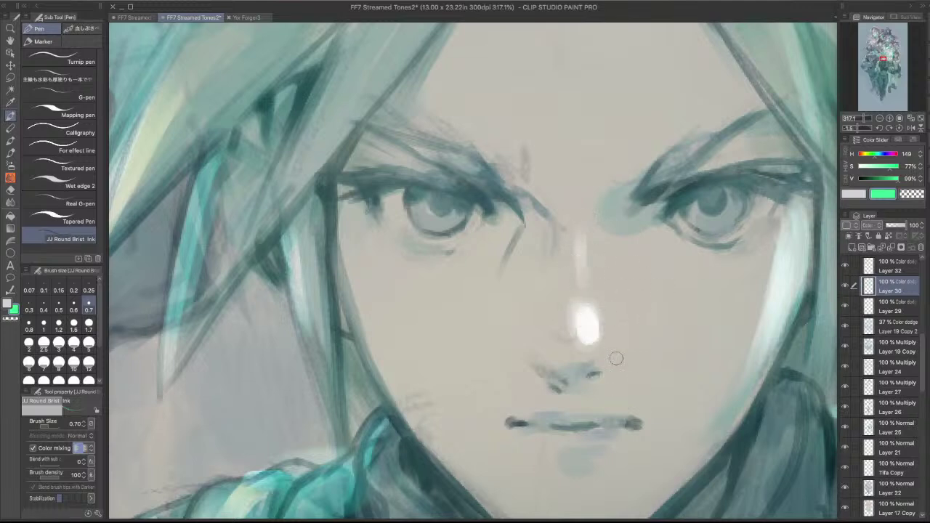
- Dab small highlights beside the mouth corner, under the eye, above the brow and on the chin, undoing a stray dab
{"action": "mouse_move", "coordinate": [650, 423]}
{"action": "left_mouse_down"}
{"action": "mouse_move", "coordinate": [649, 402]}
{"action": "mouse_move", "coordinate": [655, 413]}
{"action": "left_mouse_up"}
{"action": "scroll", "coordinate": [697, 342], "scroll_direction": "down", "scroll_amount": 2}
{"action": "left_click_drag", "start_coordinate": [667, 381], "coordinate": [679, 384]}
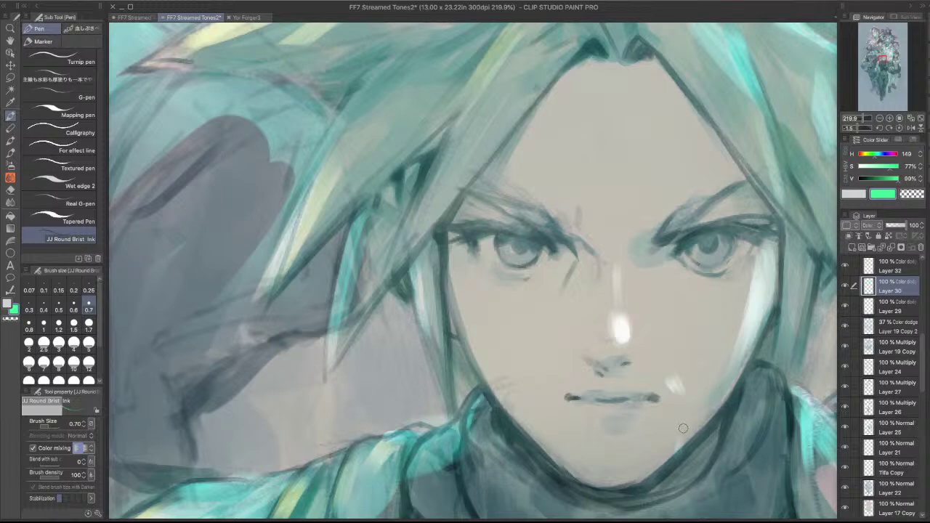
{"action": "mouse_move", "coordinate": [731, 277]}
{"action": "left_mouse_down"}
{"action": "mouse_move", "coordinate": [743, 258]}
{"action": "mouse_move", "coordinate": [739, 266]}
{"action": "mouse_move", "coordinate": [735, 254]}
{"action": "left_mouse_up"}
{"action": "left_click_drag", "start_coordinate": [711, 155], "coordinate": [722, 189]}
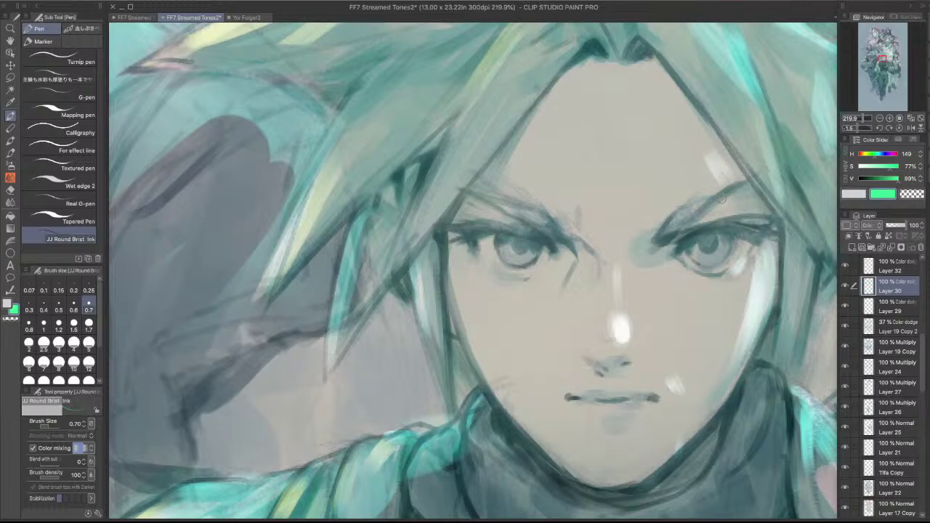
{"action": "left_click", "coordinate": [642, 223]}
{"action": "key", "text": "ctrl+z"}
{"action": "left_click_drag", "start_coordinate": [644, 407], "coordinate": [654, 402]}
{"action": "left_click_drag", "start_coordinate": [629, 434], "coordinate": [638, 453]}
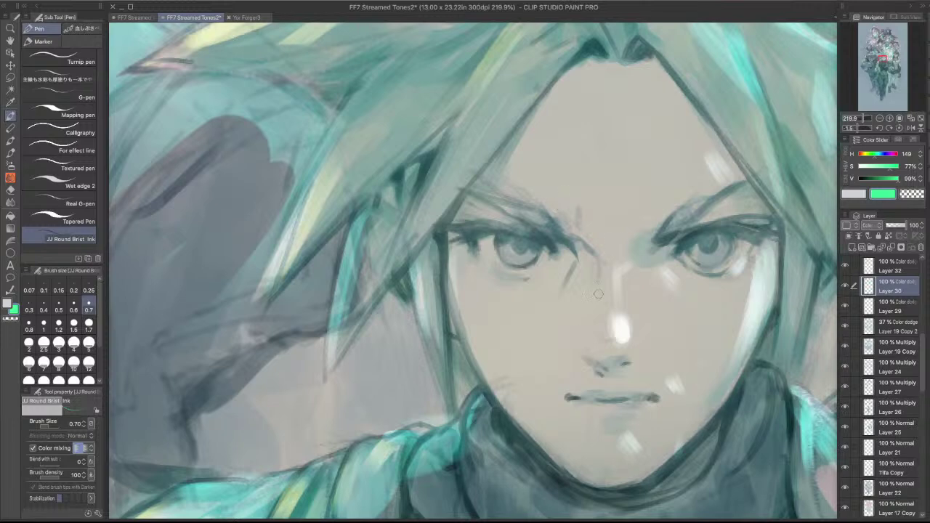
- Soften the highlights on the nose bridge, beside the mouth and on the chin with the Blend tool at size 1.20
{"action": "left_click_drag", "start_coordinate": [691, 160], "coordinate": [639, 160]}
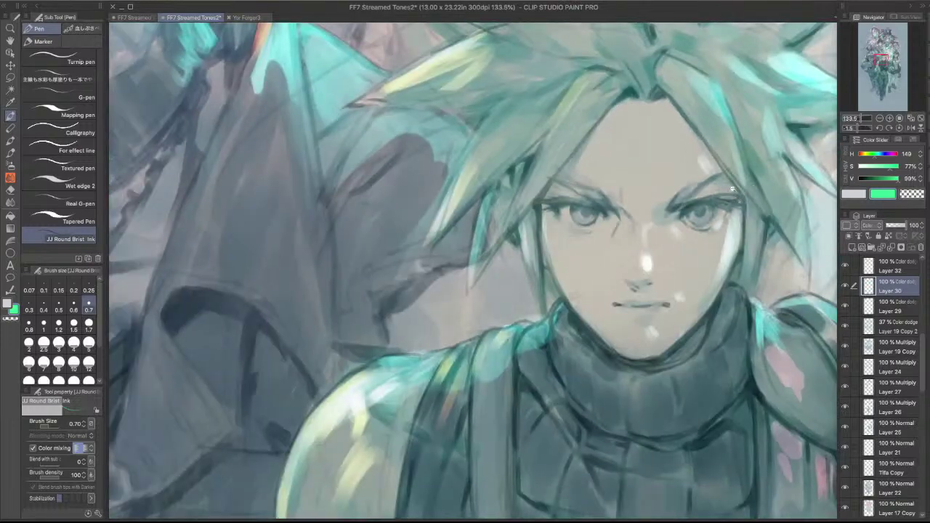
{"action": "left_click_drag", "start_coordinate": [729, 188], "coordinate": [672, 188]}
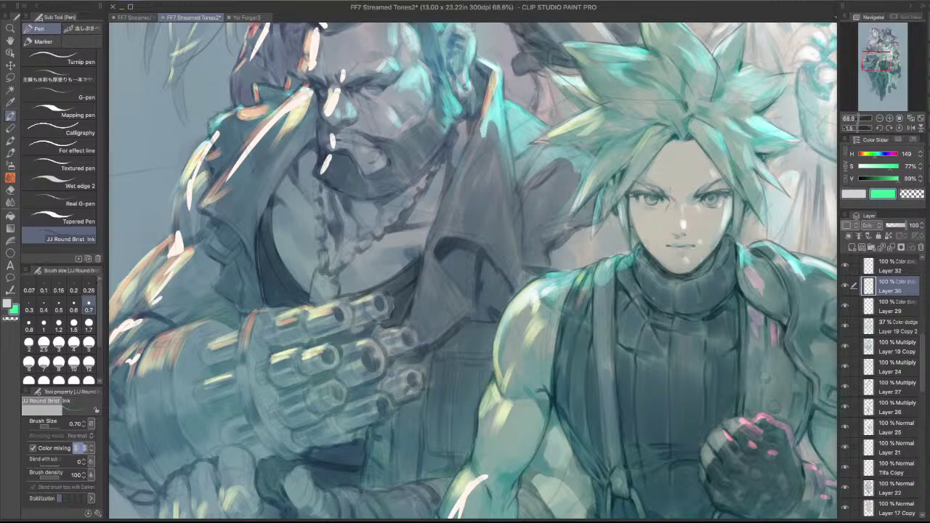
{"action": "left_click_drag", "start_coordinate": [656, 320], "coordinate": [590, 348]}
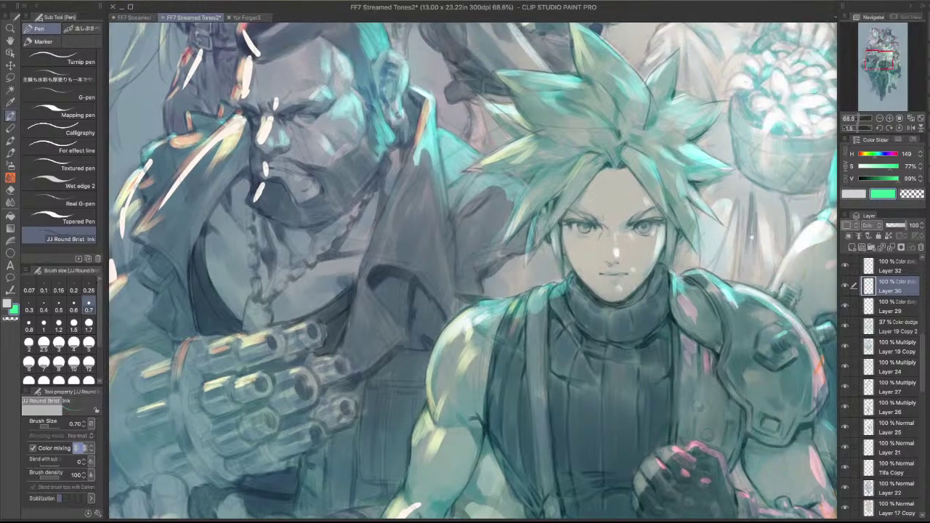
{"action": "scroll", "coordinate": [627, 256], "scroll_direction": "up", "scroll_amount": 4}
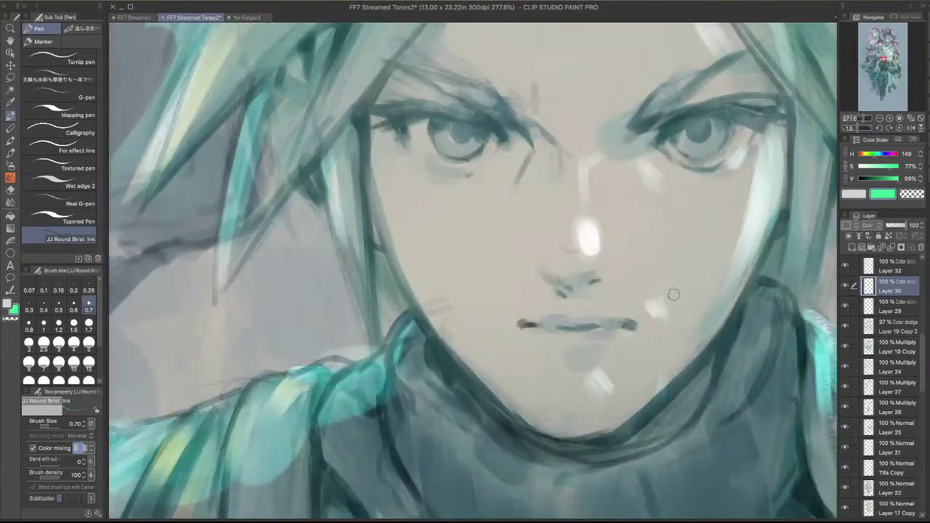
{"action": "key", "text": "j"}
{"action": "key", "text": "["}
{"action": "key", "text": "["}
{"action": "key", "text": "["}
{"action": "key", "text": "["}
{"action": "left_click_drag", "start_coordinate": [600, 381], "coordinate": [594, 368]}
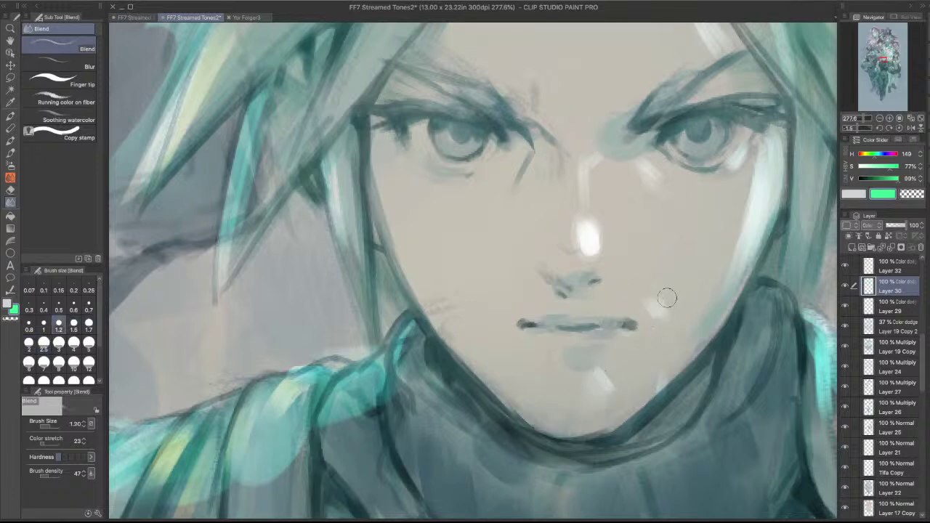
{"action": "key", "text": "bracketleft"}
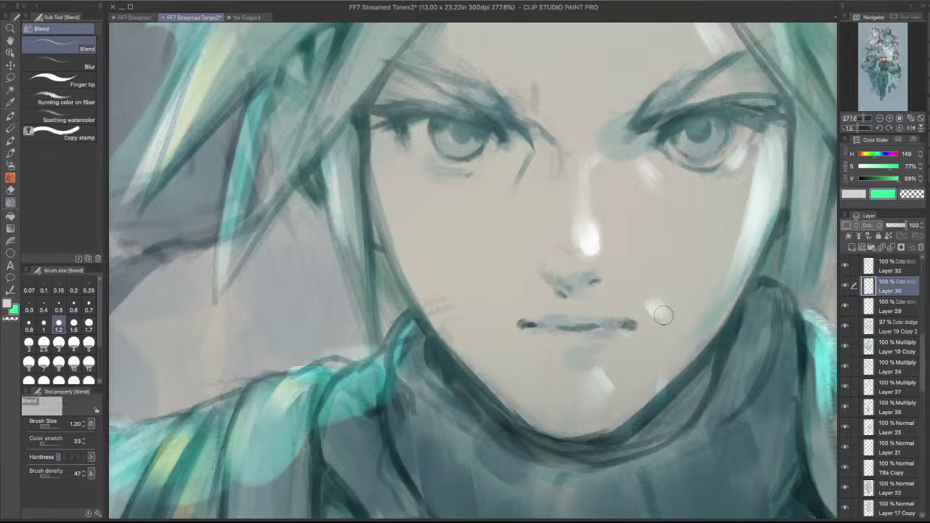
- Try a pen highlight from beside the mouth towards the cheek edge and undo the recent strokes
{"action": "key", "text": "p"}
{"action": "key", "text": "super+z"}
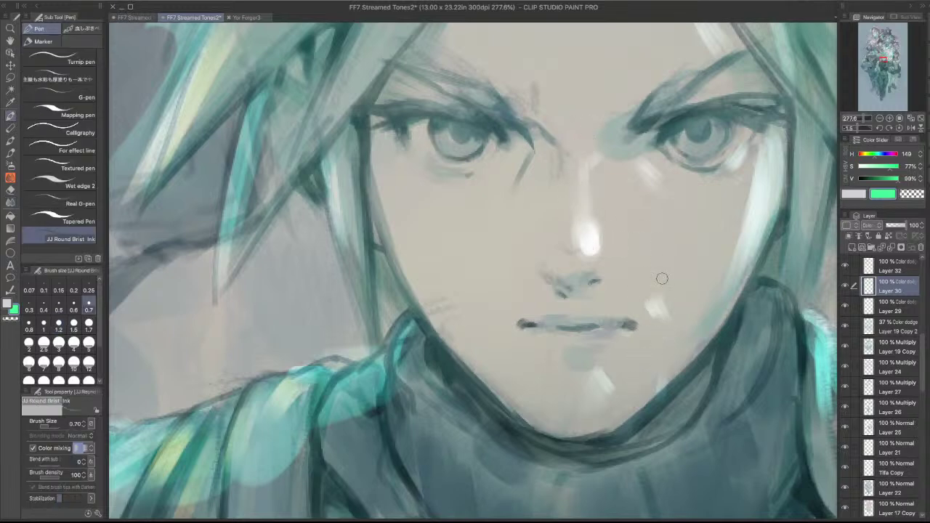
{"action": "mouse_move", "coordinate": [666, 315]}
{"action": "left_mouse_down"}
{"action": "mouse_move", "coordinate": [668, 355]}
{"action": "mouse_move", "coordinate": [672, 326]}
{"action": "mouse_move", "coordinate": [712, 306]}
{"action": "mouse_move", "coordinate": [714, 270]}
{"action": "mouse_move", "coordinate": [731, 310]}
{"action": "mouse_move", "coordinate": [717, 271]}
{"action": "mouse_move", "coordinate": [734, 296]}
{"action": "mouse_move", "coordinate": [731, 313]}
{"action": "mouse_move", "coordinate": [737, 280]}
{"action": "left_mouse_up"}
{"action": "key", "text": "super+z"}
{"action": "key", "text": "super+z"}
{"action": "key", "text": "super+z"}
{"action": "key", "text": "super+z"}
{"action": "key", "text": "super+z"}
- Extend the cheek-edge highlight down to the jaw on the shoulder-armour side and soften it with the Blend tool
{"action": "left_click_drag", "start_coordinate": [719, 326], "coordinate": [731, 244]}
{"action": "left_click_drag", "start_coordinate": [726, 289], "coordinate": [733, 266]}
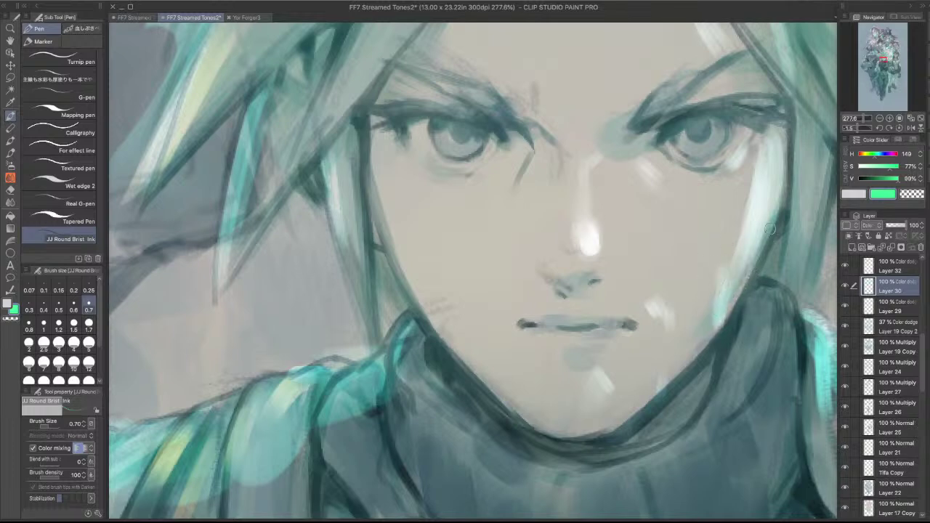
{"action": "mouse_move", "coordinate": [719, 325]}
{"action": "left_mouse_down"}
{"action": "mouse_move", "coordinate": [765, 256]}
{"action": "mouse_move", "coordinate": [756, 255]}
{"action": "left_mouse_up"}
{"action": "key", "text": "j"}
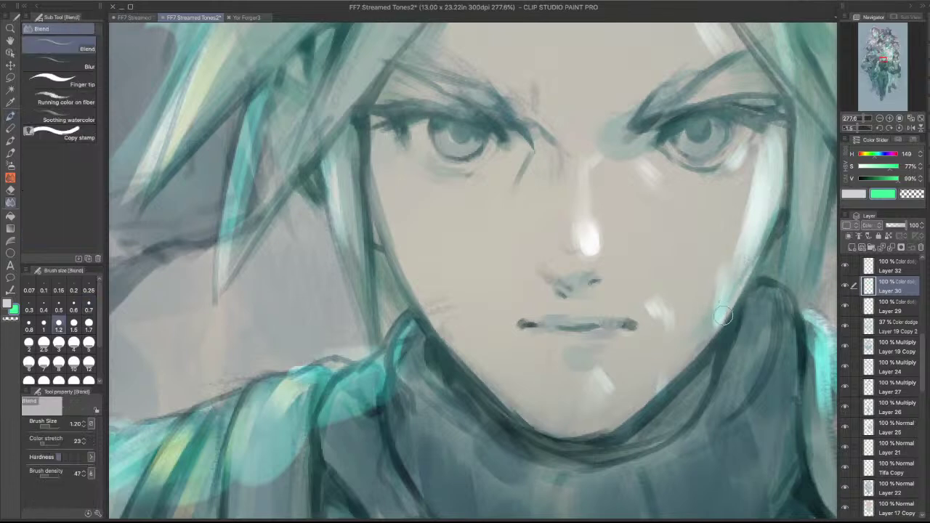
{"action": "mouse_move", "coordinate": [719, 313]}
{"action": "left_mouse_down"}
{"action": "mouse_move", "coordinate": [745, 246]}
{"action": "mouse_move", "coordinate": [723, 323]}
{"action": "mouse_move", "coordinate": [712, 279]}
{"action": "left_mouse_up"}
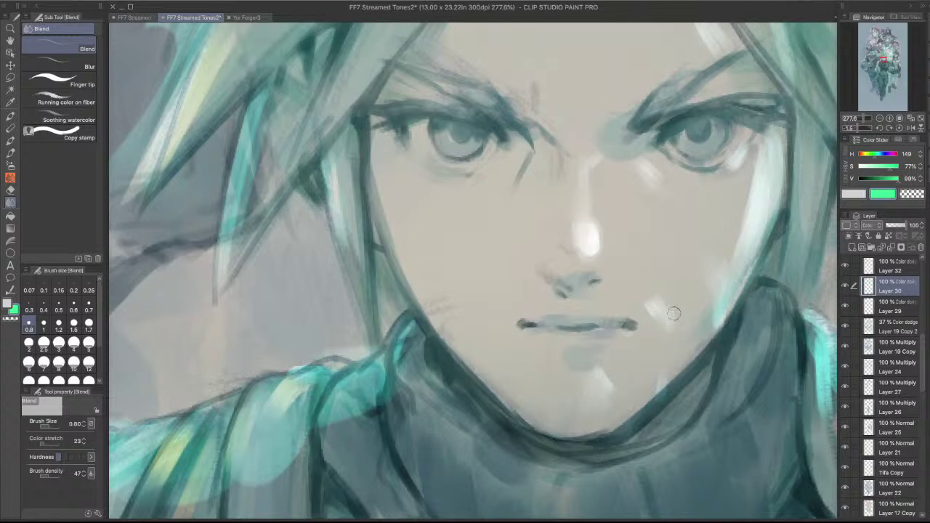
- Mirror the canvas view horizontally and centre the face
{"action": "scroll", "coordinate": [706, 312], "scroll_direction": "down", "scroll_amount": 3}
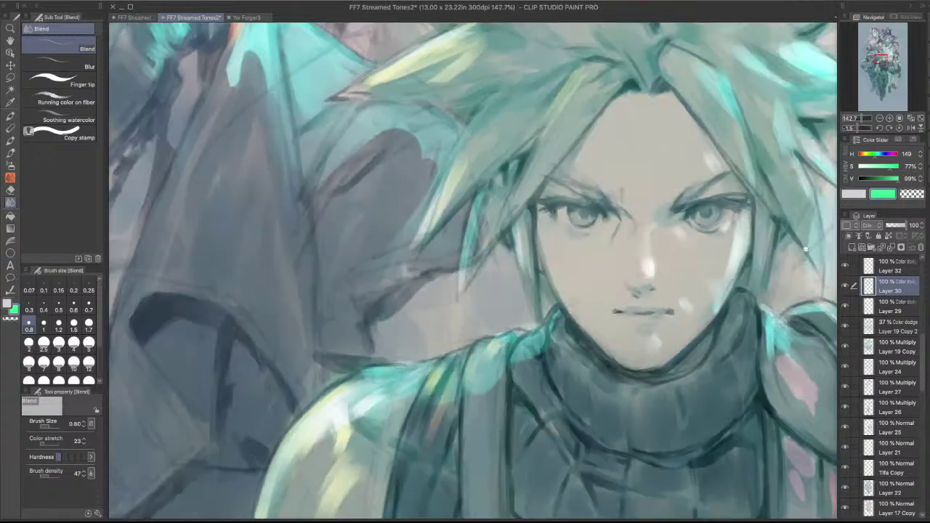
{"action": "left_click", "coordinate": [911, 128]}
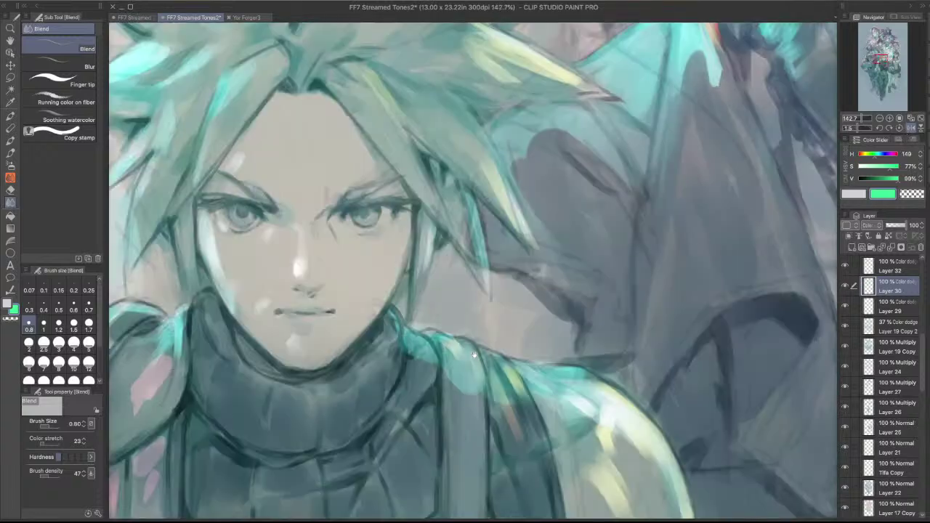
{"action": "left_click_drag", "start_coordinate": [289, 306], "coordinate": [538, 356]}
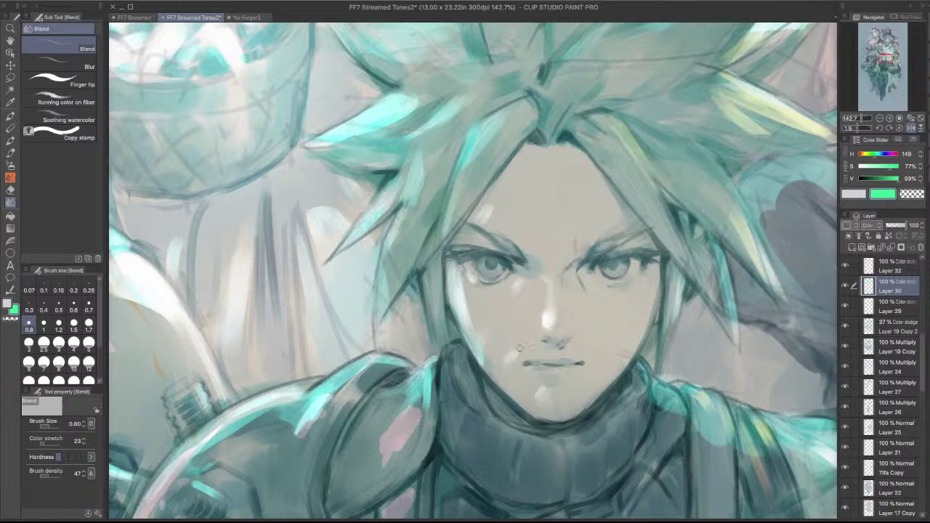
- Strengthen the cheek-edge highlight towards the jaw on Layer 30, trying transparent strokes and undoing the unwanted ones
{"action": "key", "text": "e"}
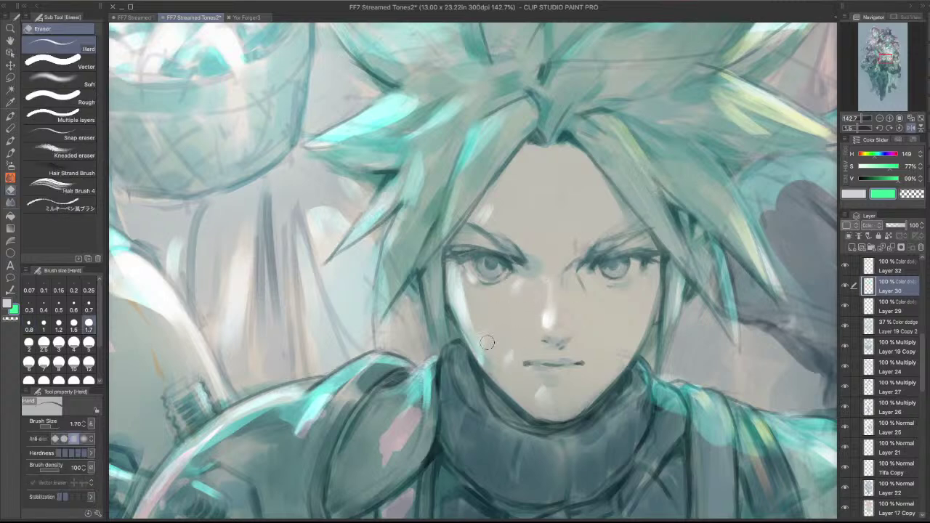
{"action": "key", "text": "p"}
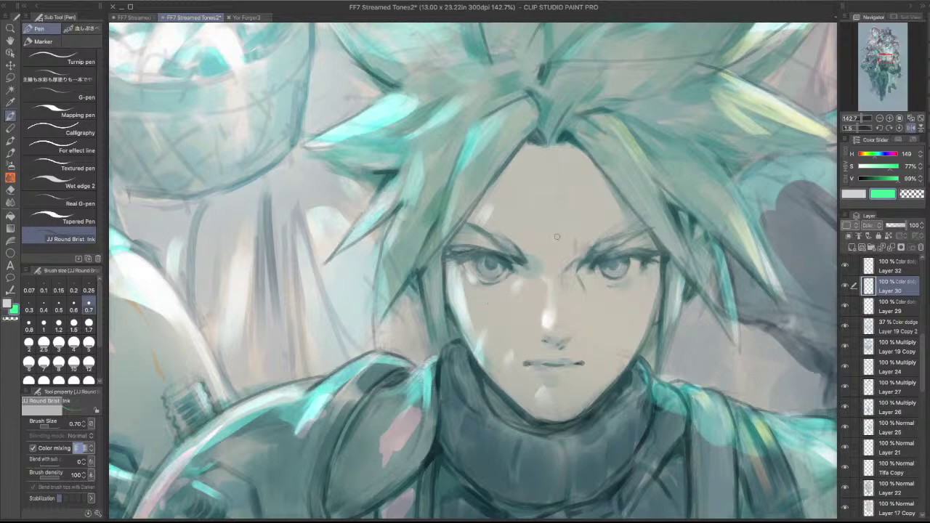
{"action": "key", "text": "c"}
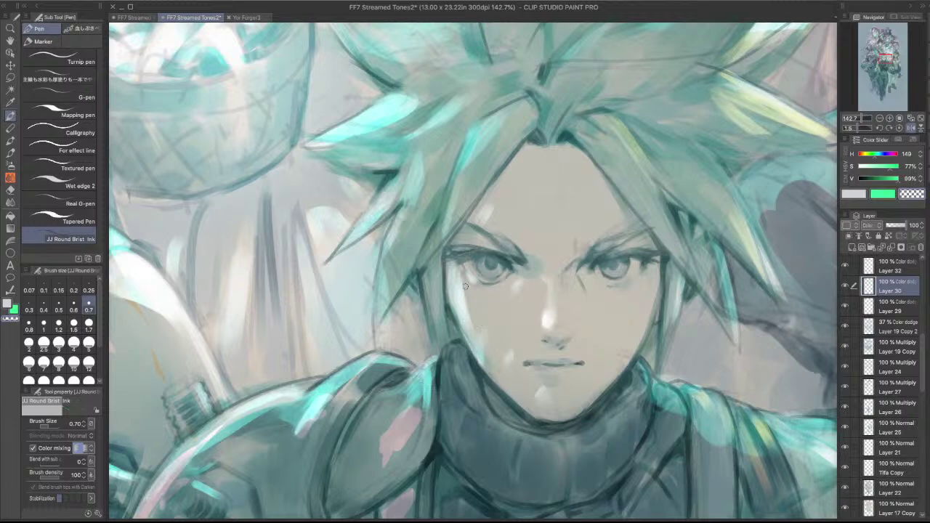
{"action": "mouse_move", "coordinate": [462, 290]}
{"action": "left_mouse_down"}
{"action": "mouse_move", "coordinate": [486, 367]}
{"action": "mouse_move", "coordinate": [495, 335]}
{"action": "mouse_move", "coordinate": [480, 355]}
{"action": "mouse_move", "coordinate": [501, 396]}
{"action": "mouse_move", "coordinate": [540, 400]}
{"action": "left_mouse_up"}
{"action": "key", "text": "super+z"}
{"action": "key", "text": "c"}
{"action": "key", "text": "ctrl+z"}
{"action": "key", "text": "ctrl+z"}
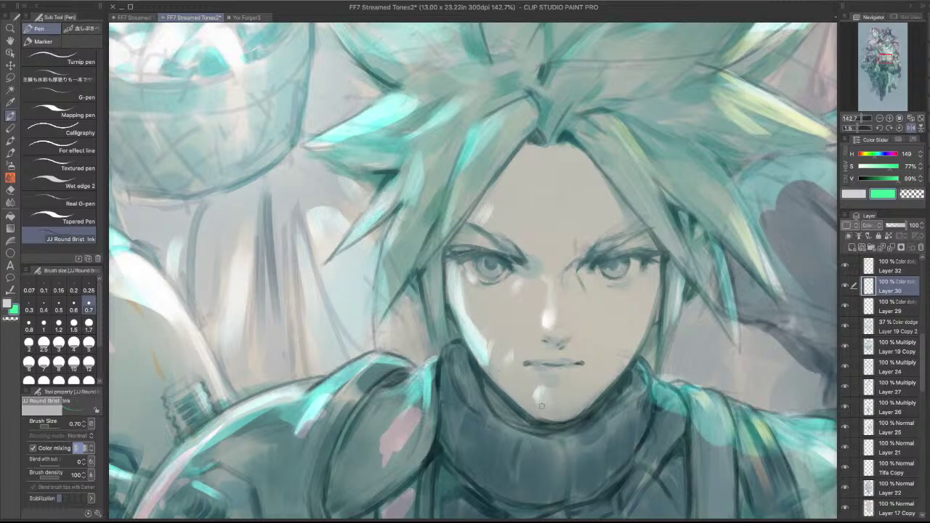
- Soften the chin highlight with the Blend tool at size 0.80, check the tilted face and return to the pen
{"action": "key", "text": "j"}
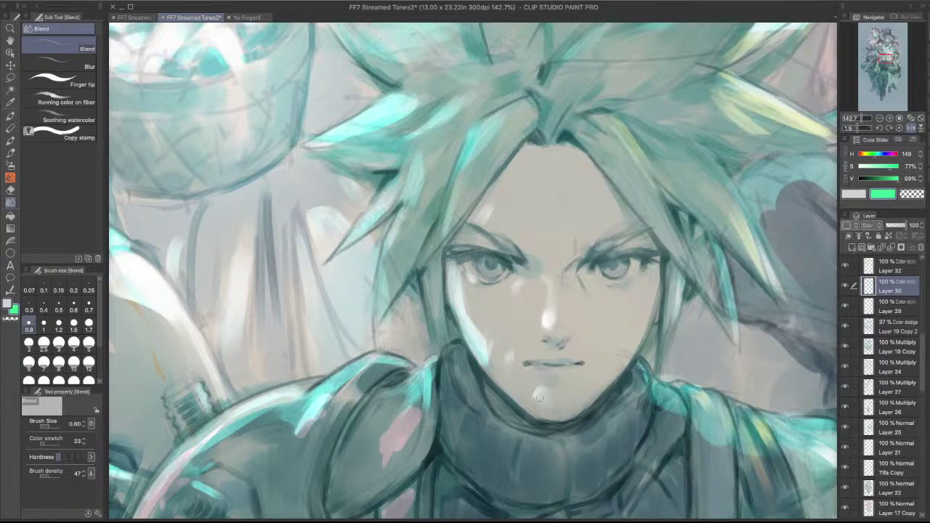
{"action": "left_click_drag", "start_coordinate": [540, 397], "coordinate": [546, 383]}
{"action": "left_click_drag", "start_coordinate": [617, 435], "coordinate": [687, 225]}
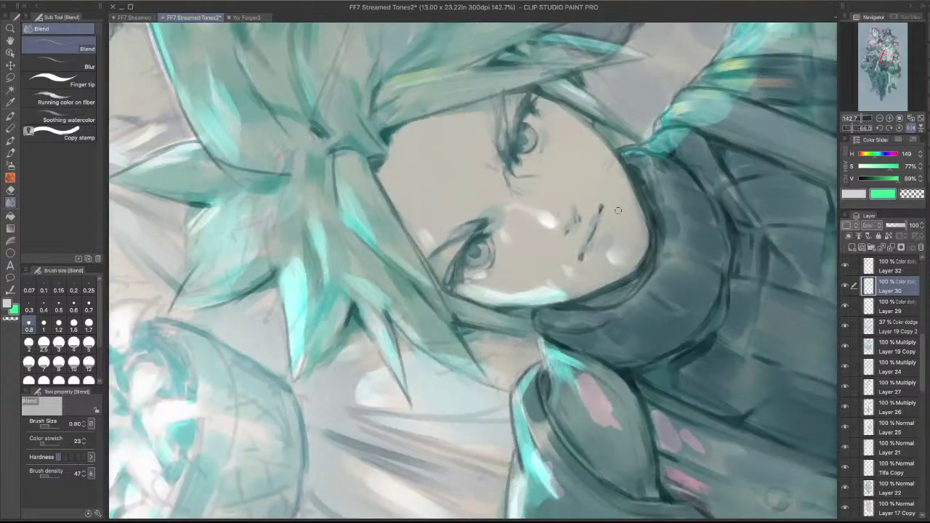
{"action": "left_click_drag", "start_coordinate": [618, 211], "coordinate": [629, 290]}
{"action": "key", "text": "p"}
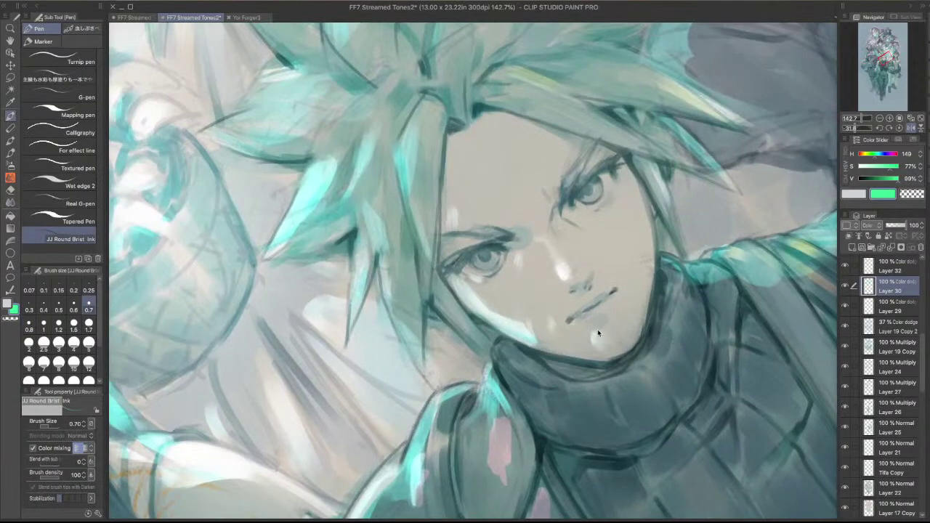
- Trim the lower end of the cheek-edge highlight on Layer 30 with transparent strokes and check the face with the palettes hidden
{"action": "left_click_drag", "start_coordinate": [612, 324], "coordinate": [546, 392]}
{"action": "key", "text": "c"}
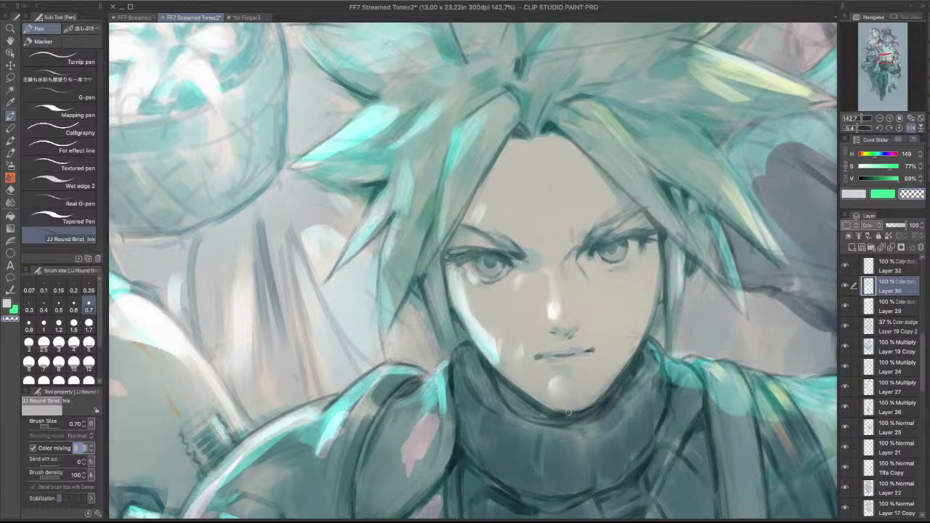
{"action": "key", "text": "c"}
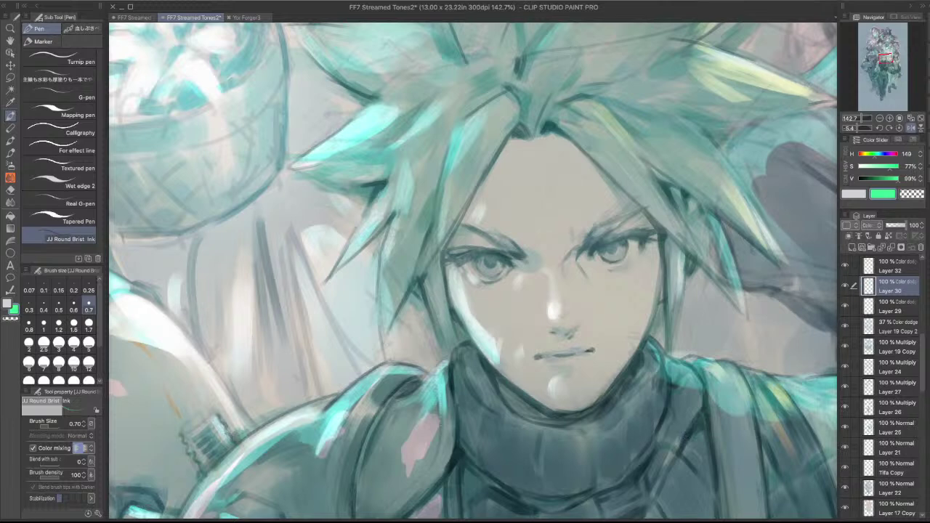
{"action": "key", "text": "Tab"}
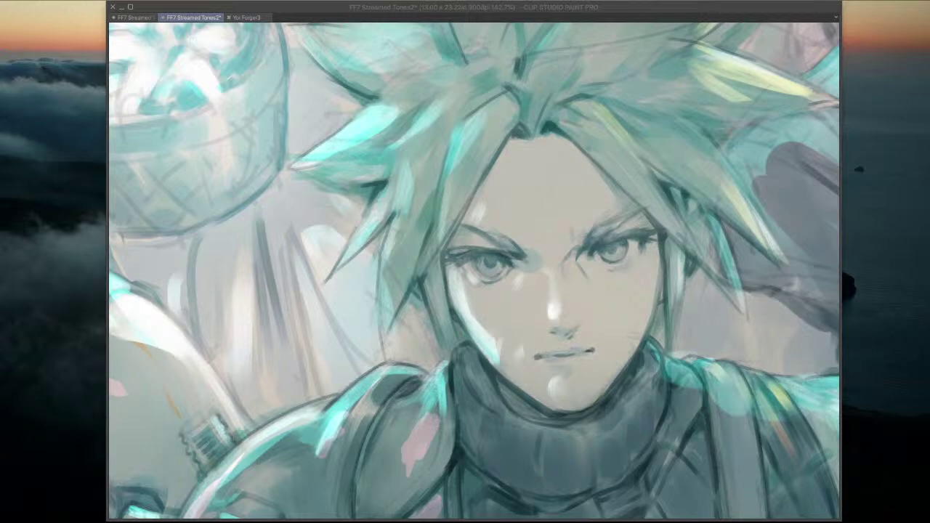
{"action": "key", "text": "Tab"}
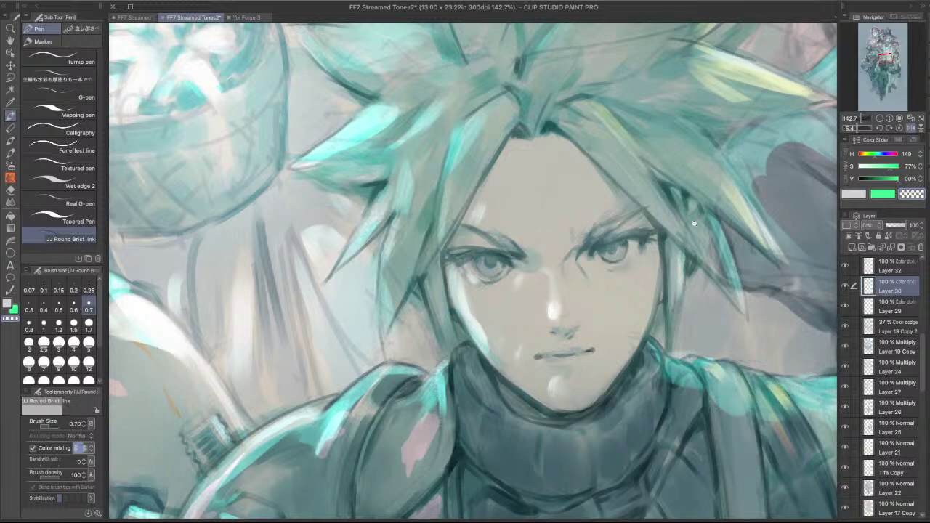
- Unmirror the canvas view, erase the small highlight beside the mouth corner and add a short one on the lower cheek near the collar
{"action": "left_click", "coordinate": [912, 128]}
{"action": "left_click_drag", "start_coordinate": [589, 274], "coordinate": [640, 314]}
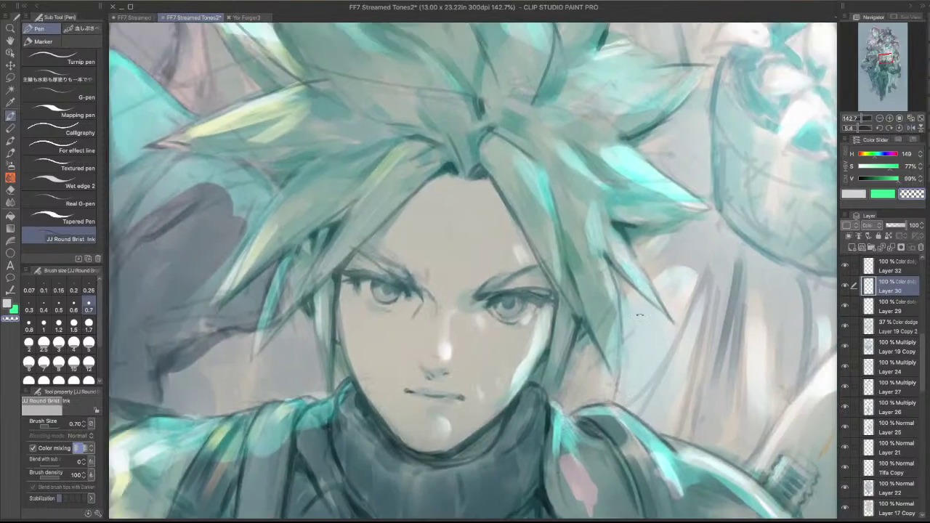
{"action": "key", "text": "minus"}
{"action": "key", "text": "minus"}
{"action": "key", "text": "minus"}
{"action": "key", "text": "minus"}
{"action": "key", "text": "c"}
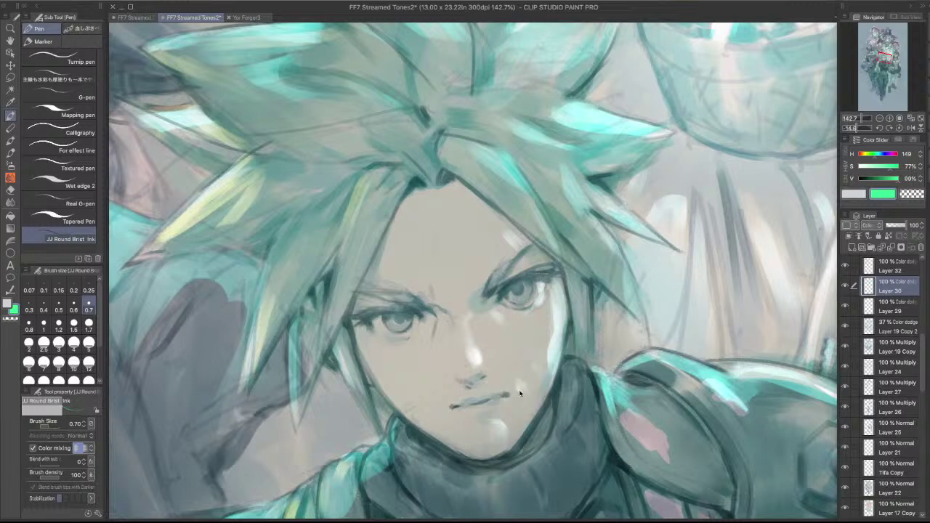
{"action": "key", "text": "c"}
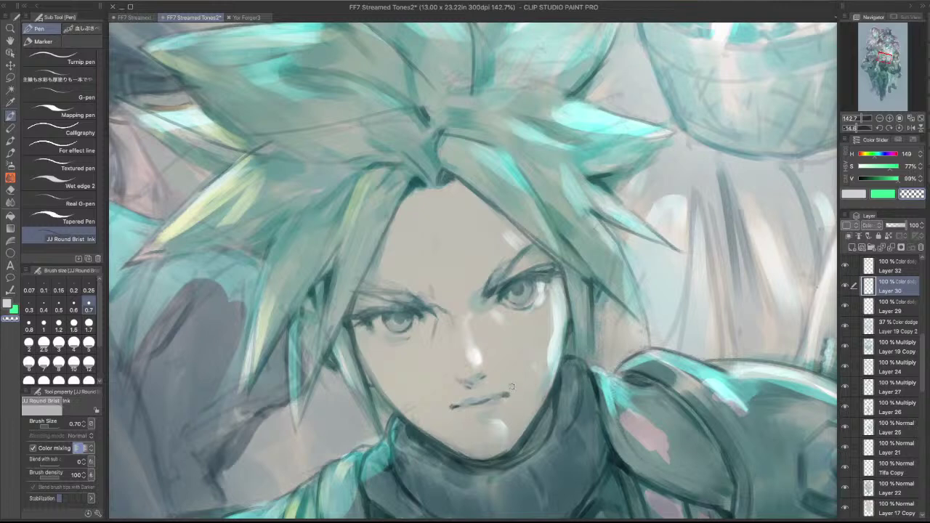
{"action": "key", "text": "c"}
{"action": "left_click", "coordinate": [514, 392]}
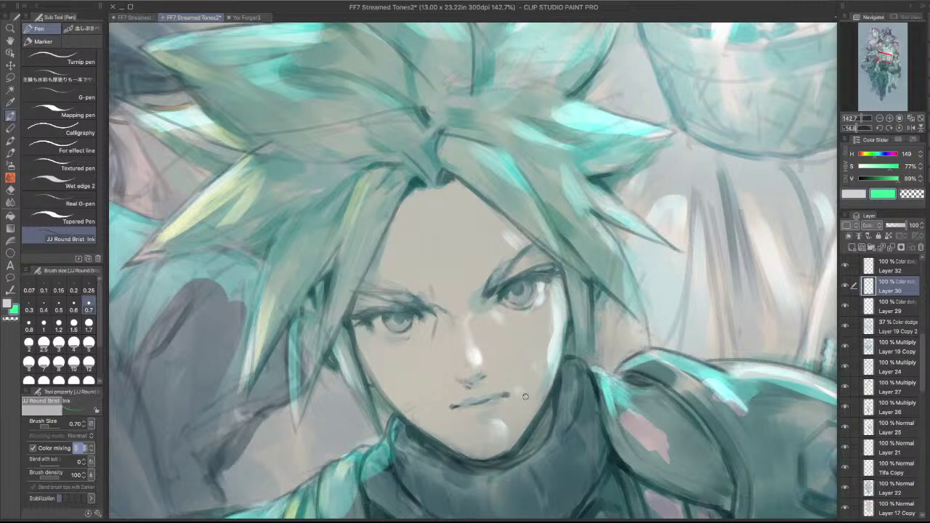
{"action": "key", "text": "c"}
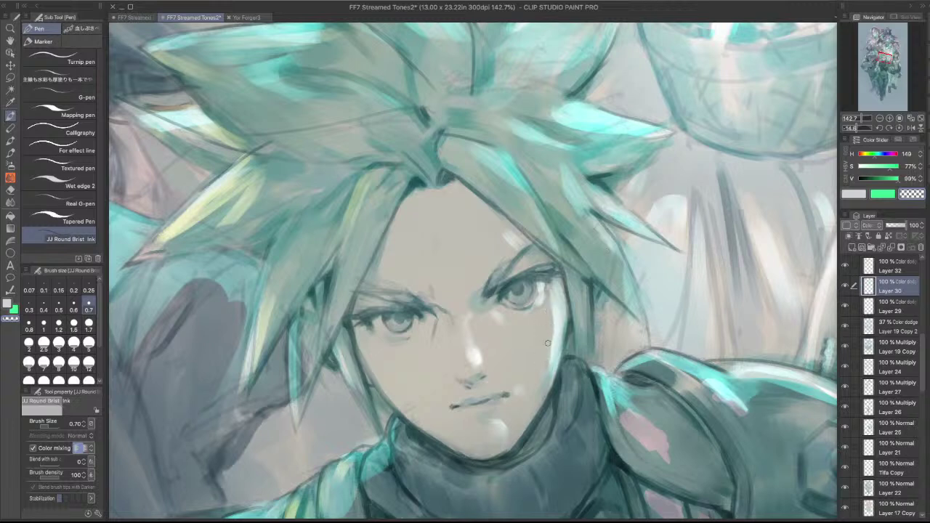
{"action": "key", "text": "c"}
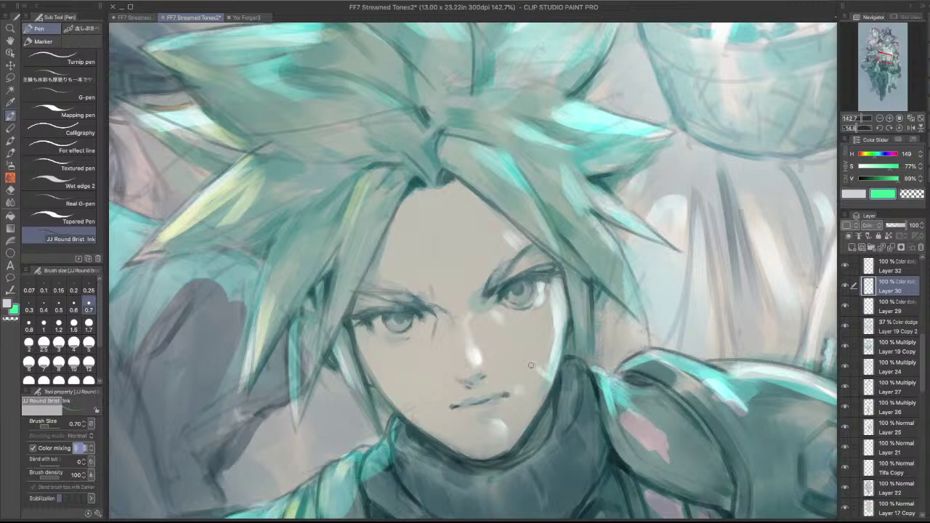
- Check the face highlights at a tilted and a near-upright angle and zoomed out with the palettes hidden
{"action": "left_click_drag", "start_coordinate": [636, 224], "coordinate": [644, 369]}
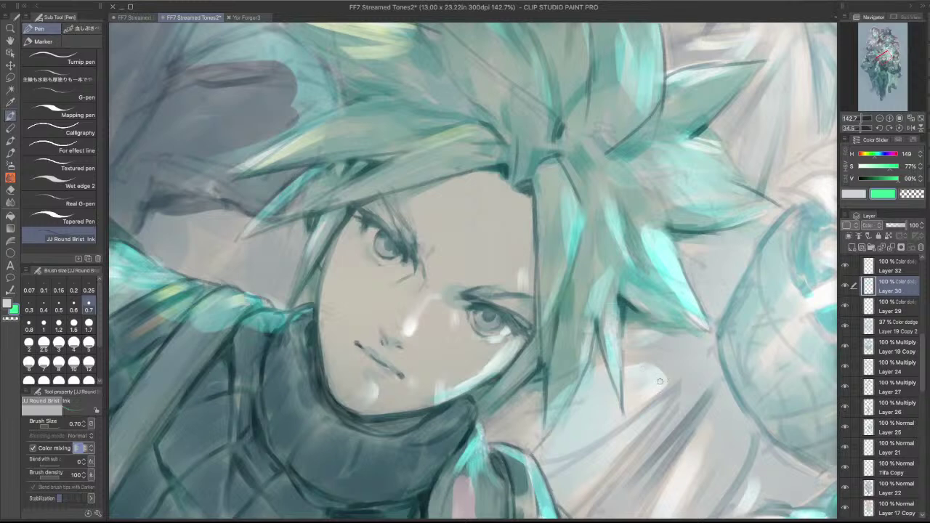
{"action": "left_click_drag", "start_coordinate": [485, 306], "coordinate": [504, 290]}
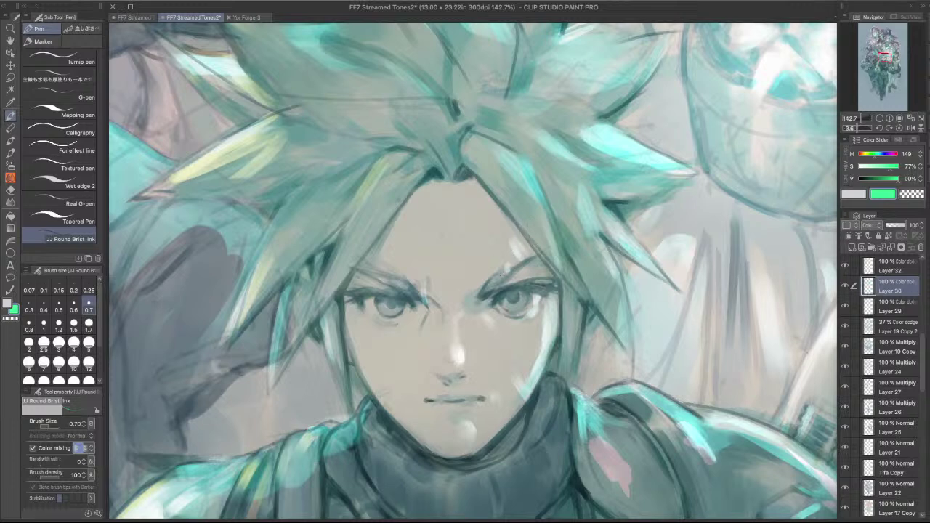
{"action": "scroll", "coordinate": [596, 225], "scroll_direction": "down", "scroll_amount": 2}
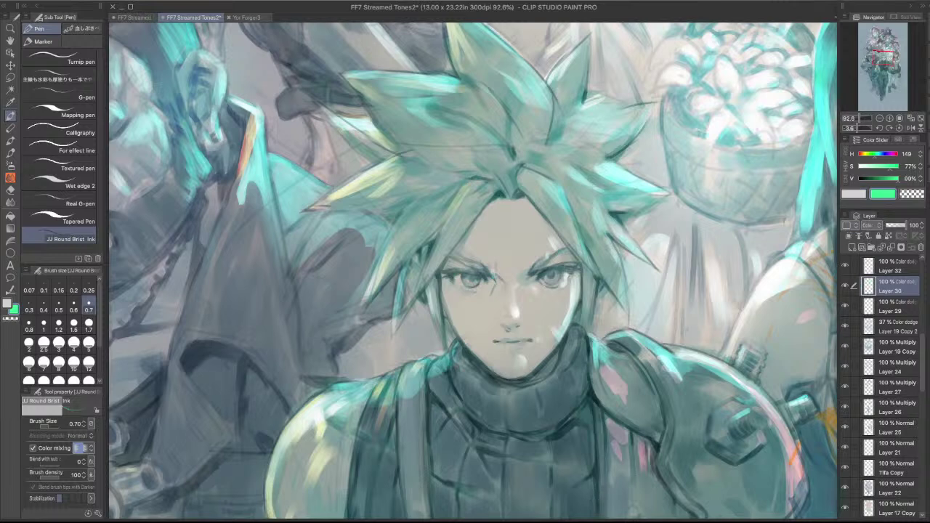
{"action": "key", "text": "Tab"}
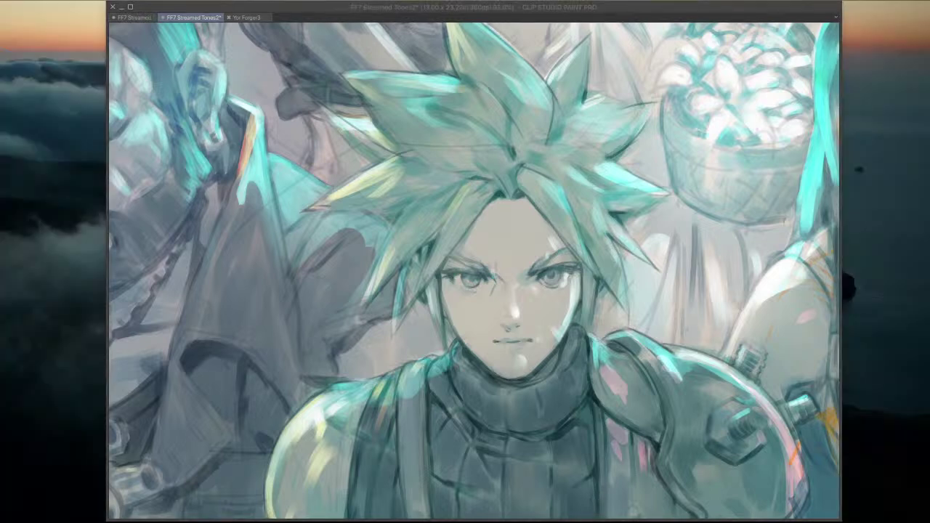
{"action": "key", "text": "Tab"}
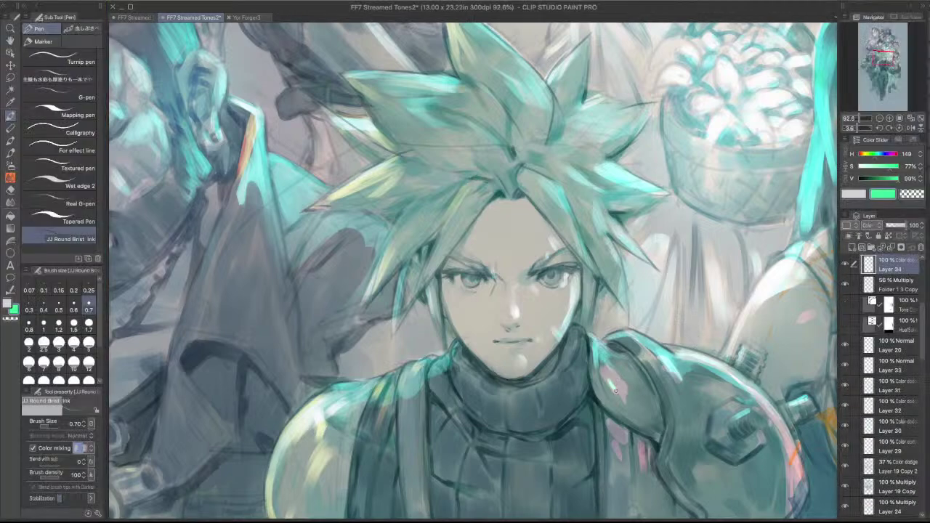
- Soften the pink marks around the inner shoulder armour on Layer 34 with the Blend tool at size 0.80
{"action": "key", "text": "j"}
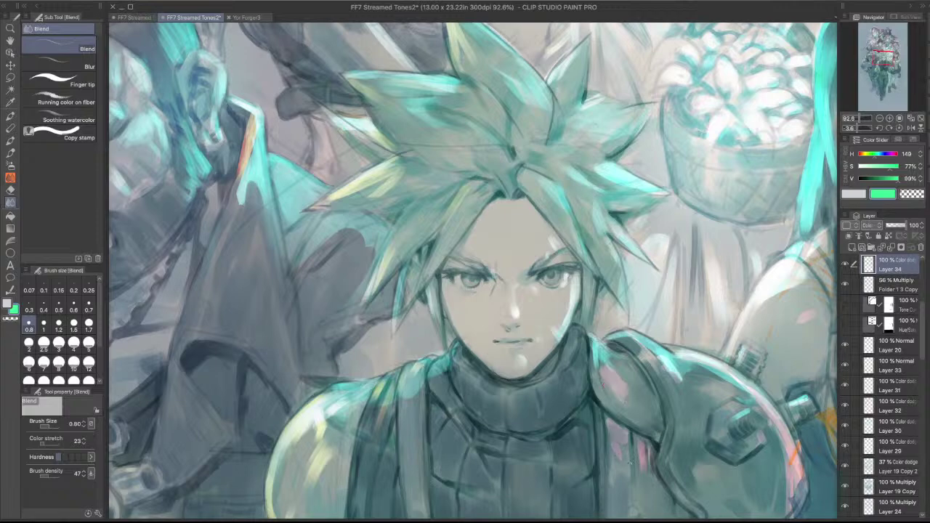
{"action": "left_click_drag", "start_coordinate": [661, 335], "coordinate": [688, 285]}
{"action": "scroll", "coordinate": [688, 286], "scroll_direction": "up", "scroll_amount": 1}
{"action": "left_click_drag", "start_coordinate": [673, 324], "coordinate": [652, 324]}
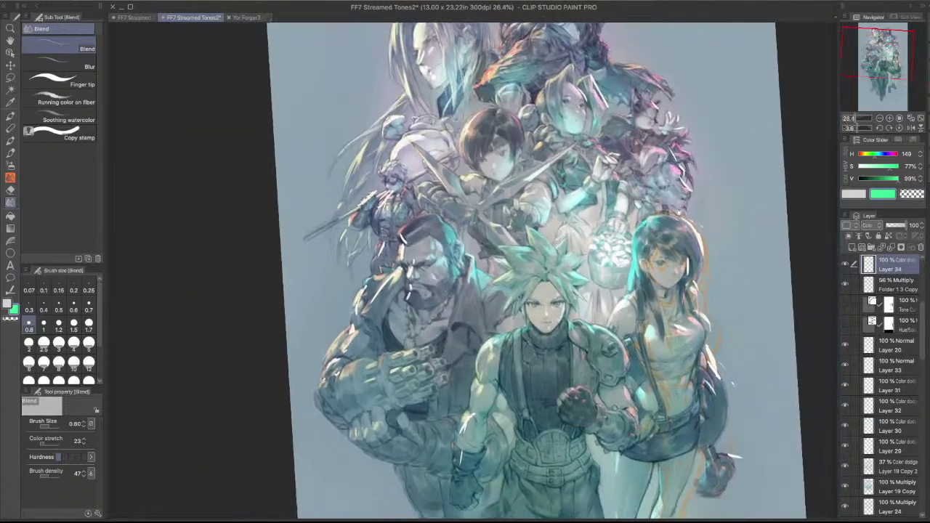
- Compare the swordsman's fist and belt area with Layer 19 Copy 2 and Layer 19 Copy shown and hidden
{"action": "left_click_drag", "start_coordinate": [696, 295], "coordinate": [687, 138]}
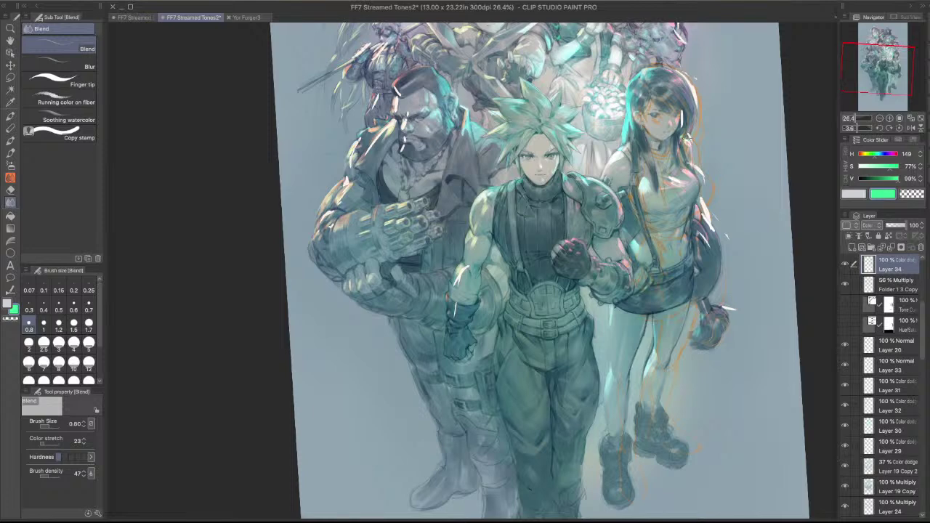
{"action": "scroll", "coordinate": [715, 283], "scroll_direction": "up", "scroll_amount": 5}
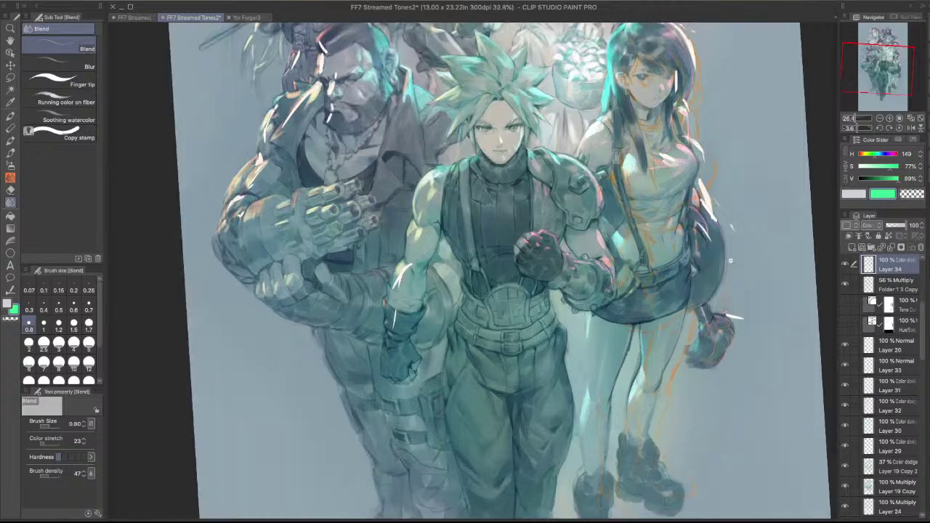
{"action": "left_click", "coordinate": [894, 466]}
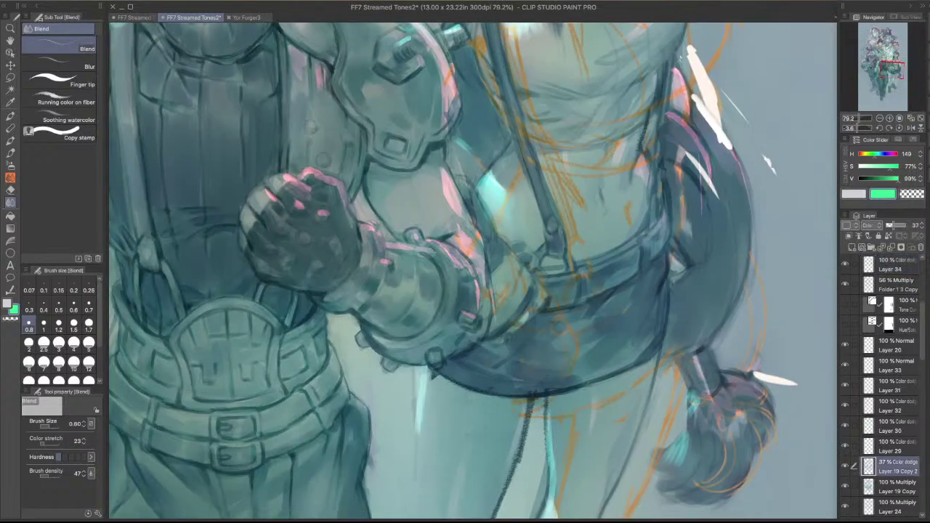
{"action": "left_click", "coordinate": [845, 467]}
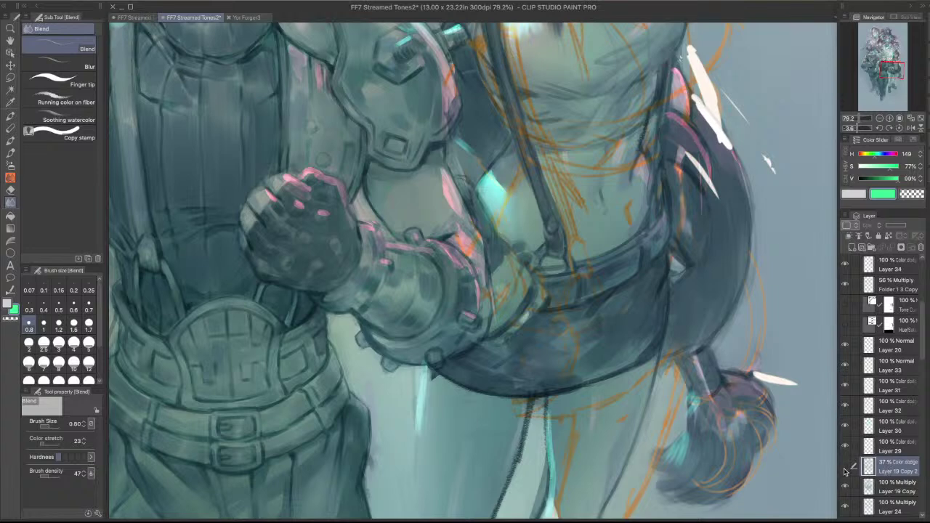
{"action": "left_click", "coordinate": [846, 467]}
{"action": "left_click", "coordinate": [894, 486], "text": "shift"}
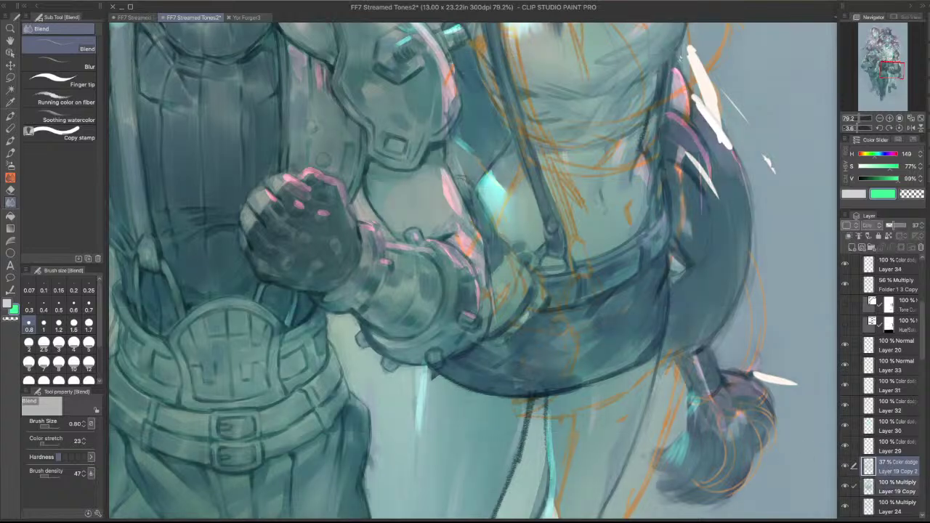
{"action": "left_click", "coordinate": [846, 486]}
{"action": "left_click", "coordinate": [846, 485]}
{"action": "left_click", "coordinate": [845, 467]}
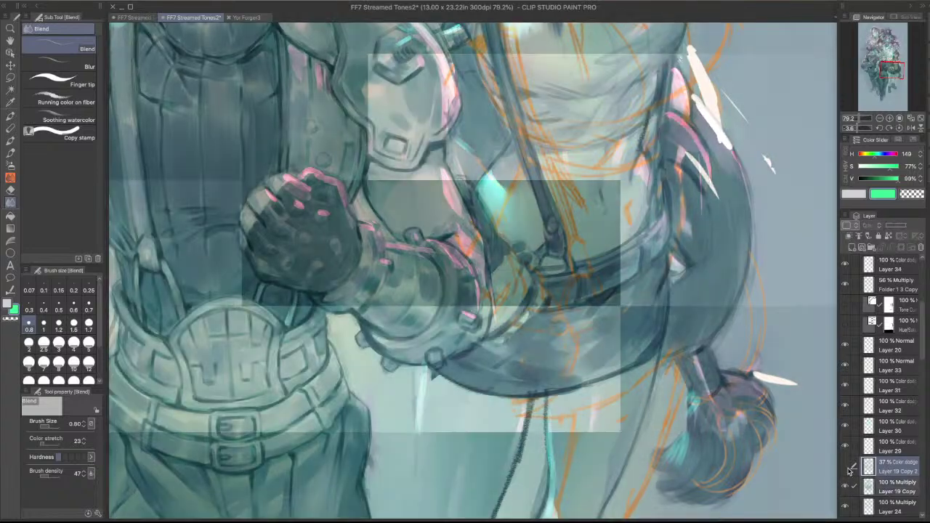
{"action": "left_click", "coordinate": [845, 468]}
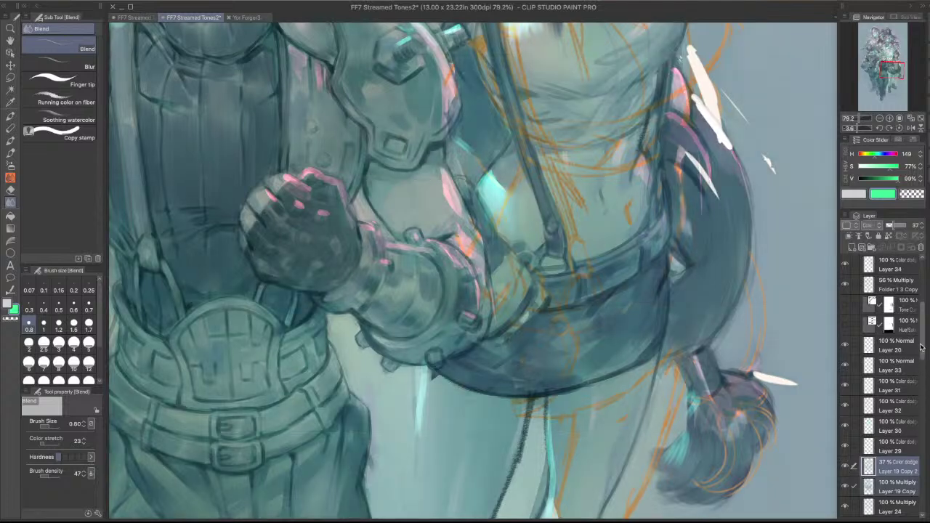
- Identify the orange sketch layer Tifa Copy by toggling its visibility and move it down the layer stack to just above Folder 1 3
{"action": "left_click_drag", "start_coordinate": [920, 356], "coordinate": [920, 409]}
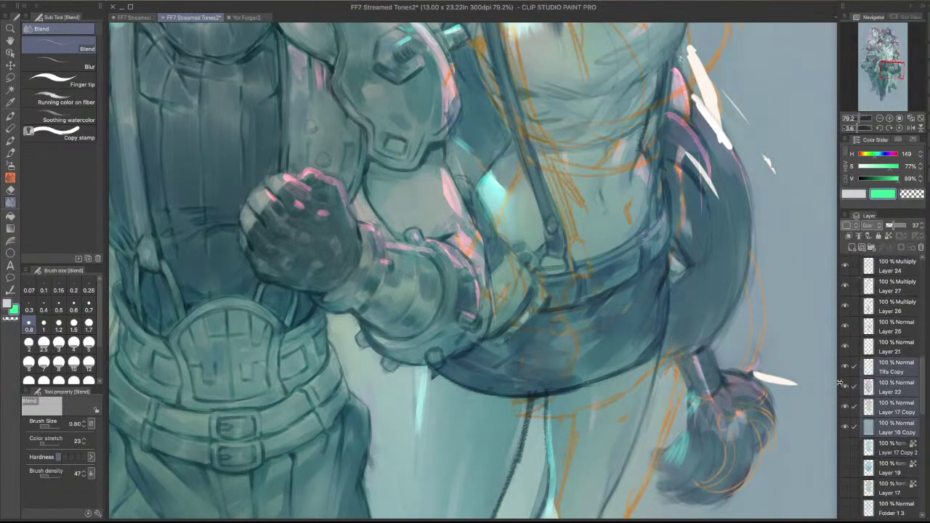
{"action": "left_click", "coordinate": [844, 368]}
{"action": "left_click", "coordinate": [844, 368]}
{"action": "left_click", "coordinate": [890, 368]}
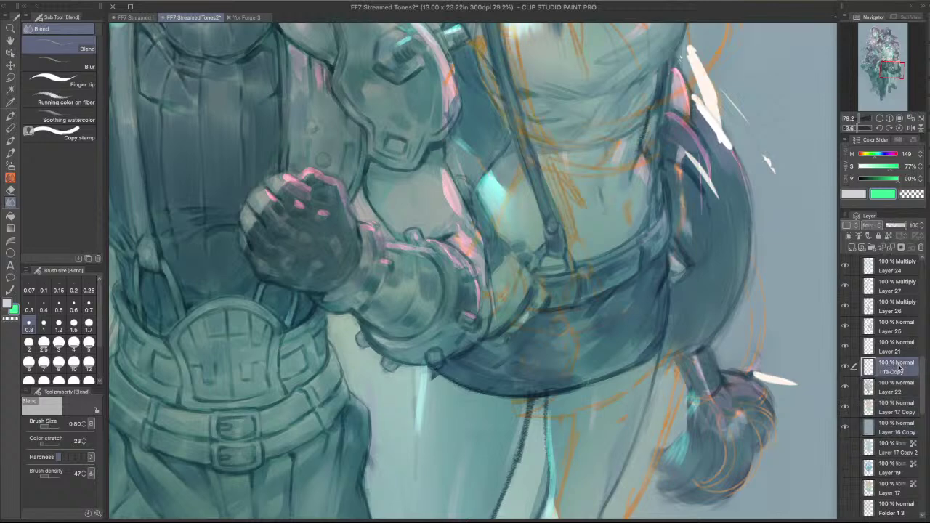
{"action": "mouse_move", "coordinate": [899, 367]}
{"action": "left_mouse_down"}
{"action": "mouse_move", "coordinate": [908, 410]}
{"action": "mouse_move", "coordinate": [902, 496]}
{"action": "left_mouse_up"}
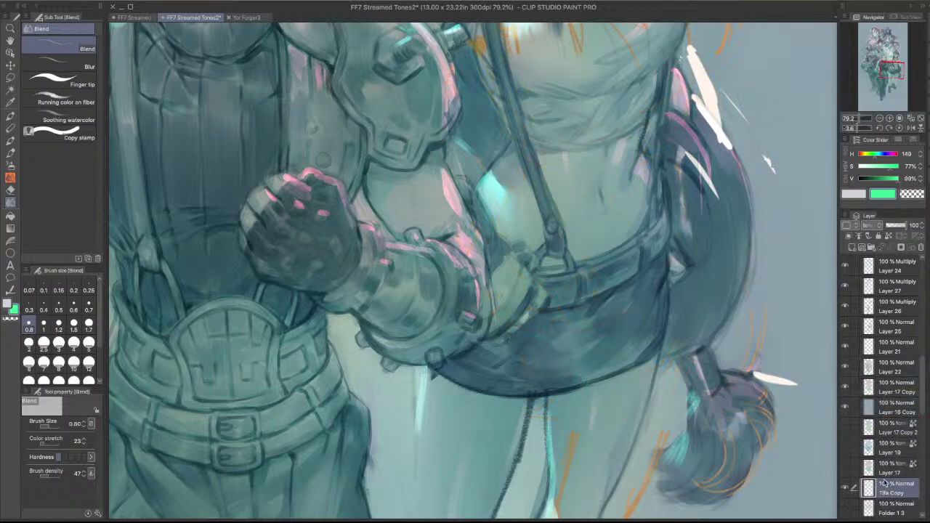
- Pick Layer 20 from the stray white marks on the small background figure, hide it and move it down to just above Folder 1 3
{"action": "left_click_drag", "start_coordinate": [712, 389], "coordinate": [676, 432]}
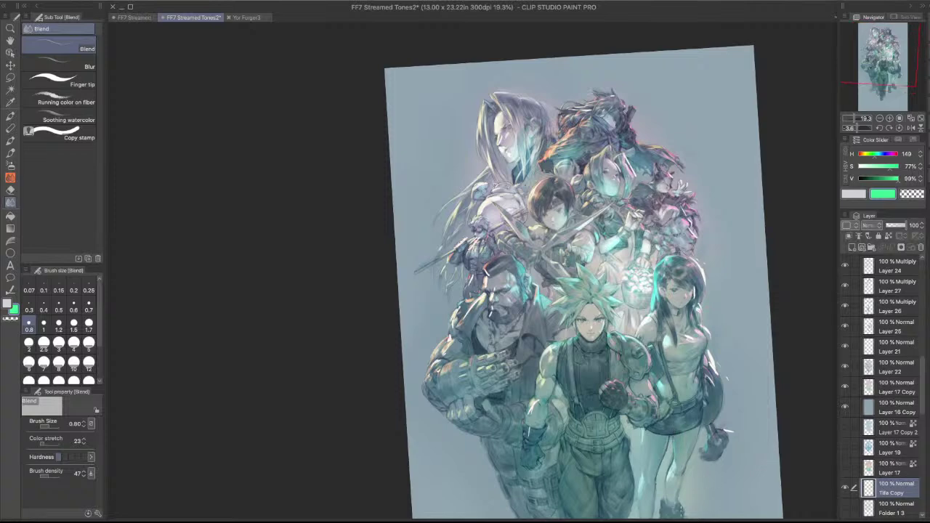
{"action": "scroll", "coordinate": [525, 115], "scroll_direction": "up", "scroll_amount": 5}
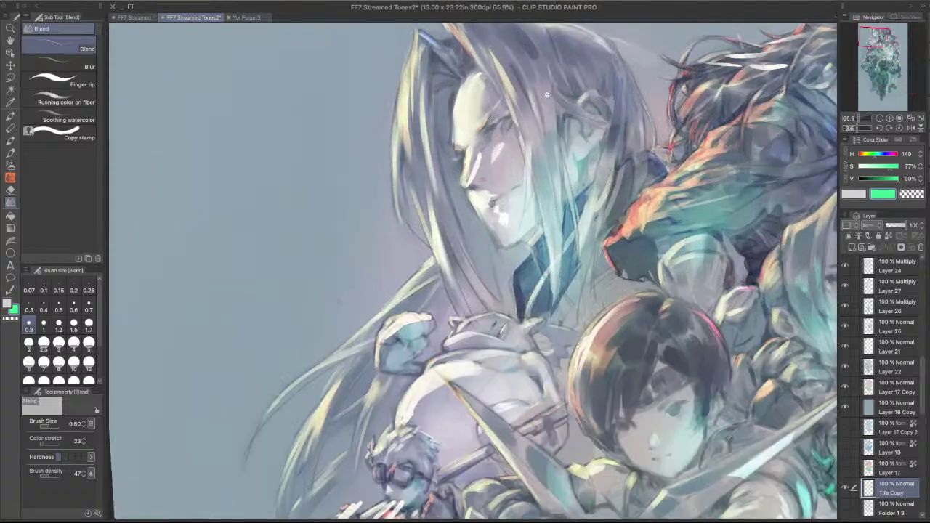
{"action": "scroll", "coordinate": [659, 299], "scroll_direction": "down", "scroll_amount": 2}
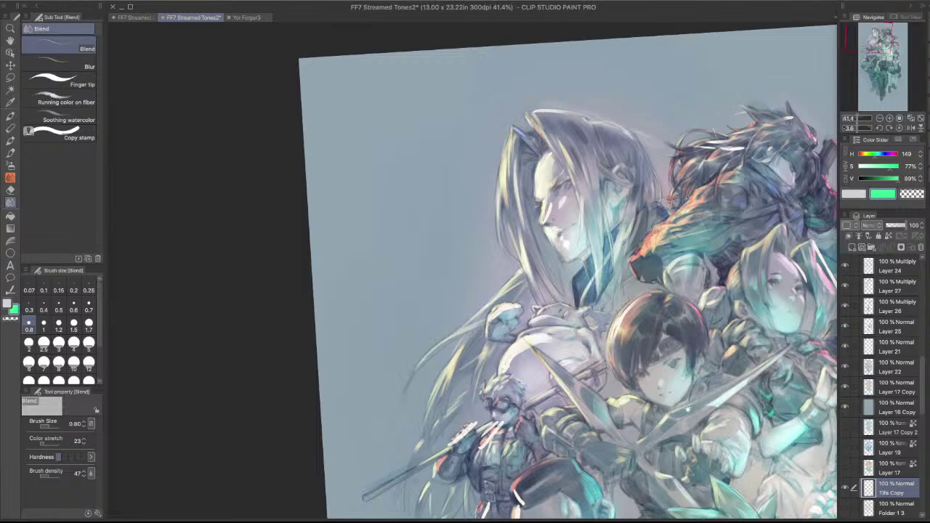
{"action": "left_click_drag", "start_coordinate": [740, 431], "coordinate": [689, 361]}
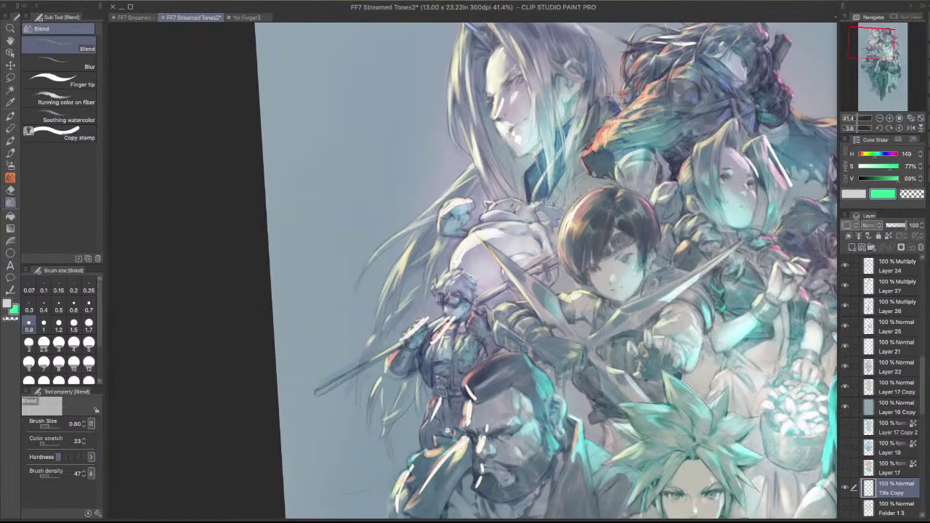
{"action": "scroll", "coordinate": [460, 429], "scroll_direction": "up", "scroll_amount": 2}
{"action": "left_click", "coordinate": [478, 400], "text": "shift+super"}
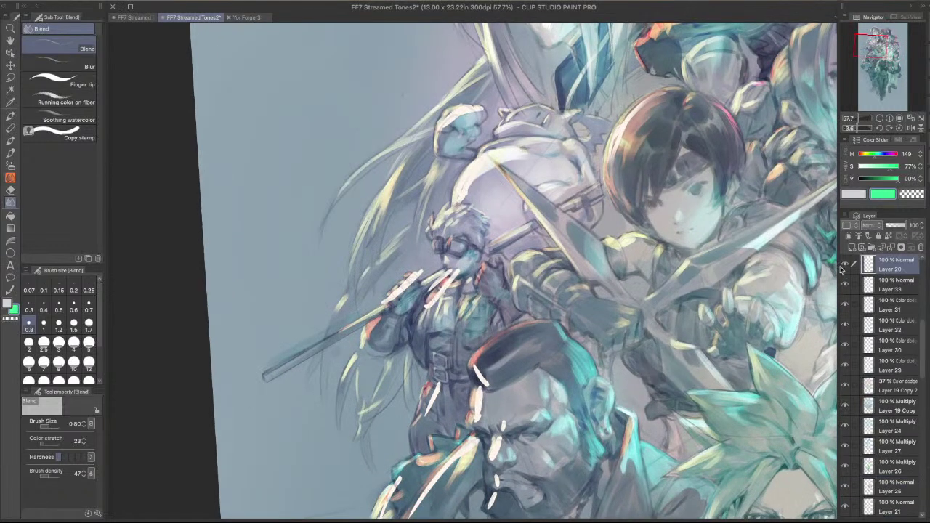
{"action": "left_click", "coordinate": [844, 265]}
{"action": "scroll", "coordinate": [659, 388], "scroll_direction": "down", "scroll_amount": 3}
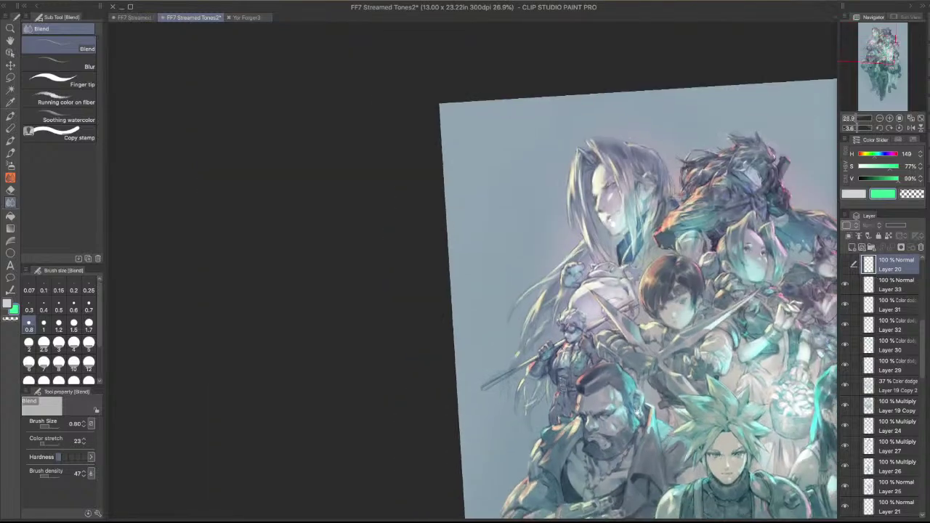
{"action": "scroll", "coordinate": [596, 342], "scroll_direction": "down", "scroll_amount": 3}
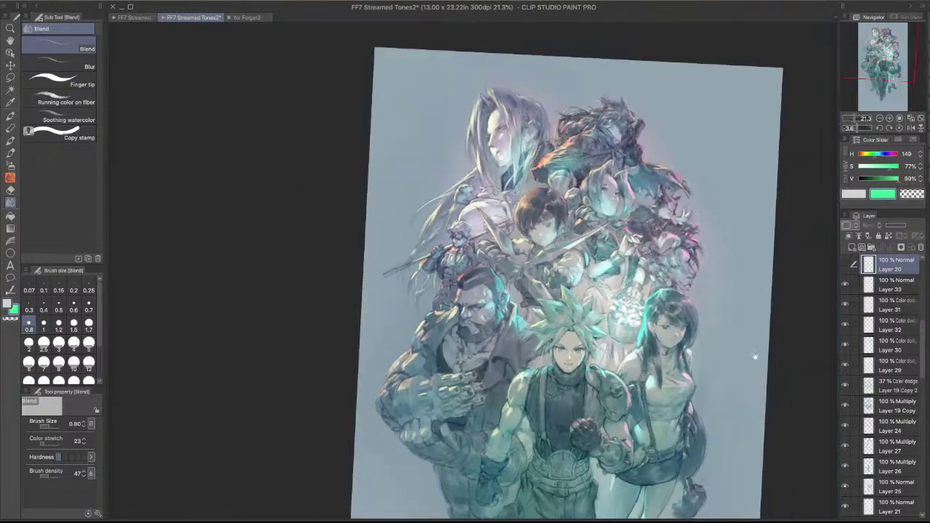
{"action": "left_click_drag", "start_coordinate": [893, 267], "coordinate": [917, 452]}
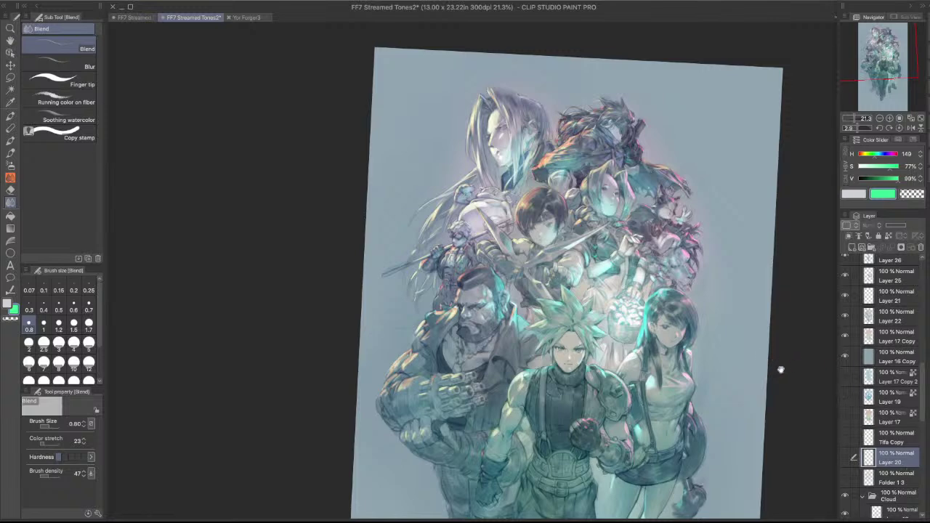
- Examine the dark-haired ninja girl's face and the overall balance of the figures around her
{"action": "scroll", "coordinate": [580, 213], "scroll_direction": "up", "scroll_amount": 5}
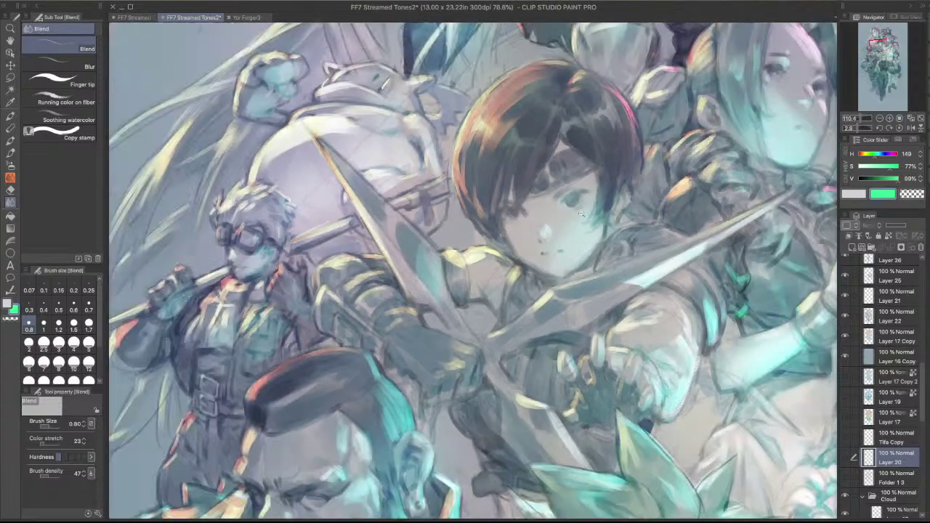
{"action": "scroll", "coordinate": [580, 213], "scroll_direction": "down", "scroll_amount": 1}
{"action": "left_click", "coordinate": [579, 207], "text": "ctrl+shift"}
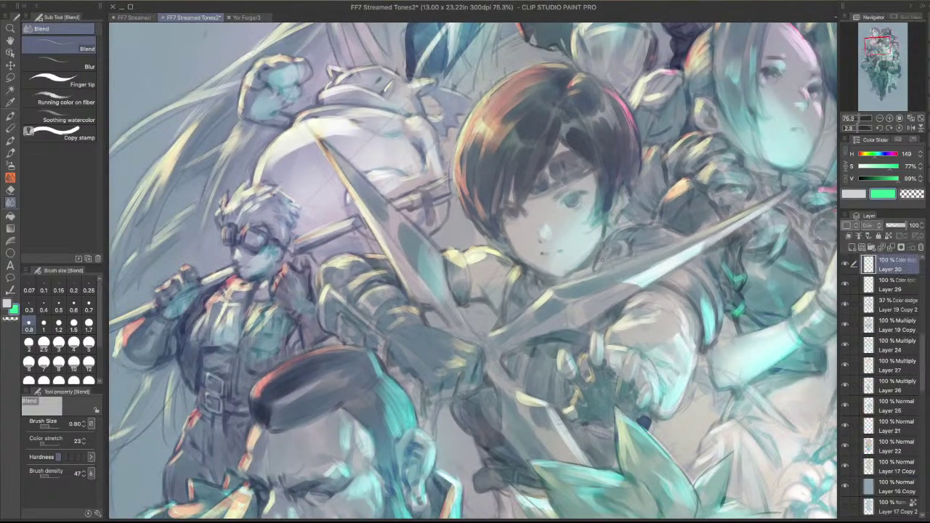
{"action": "key", "text": "."}
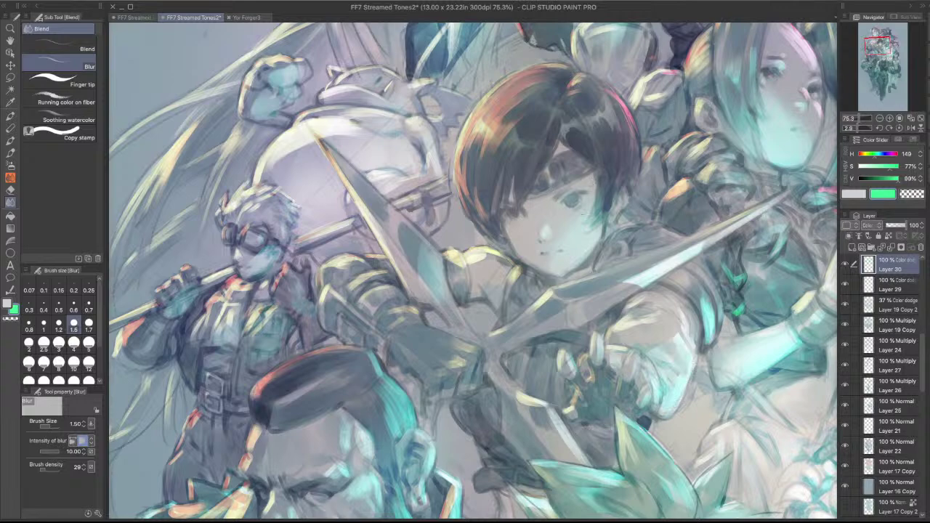
{"action": "scroll", "coordinate": [656, 250], "scroll_direction": "down", "scroll_amount": 3}
{"action": "left_click_drag", "start_coordinate": [644, 509], "coordinate": [620, 460]}
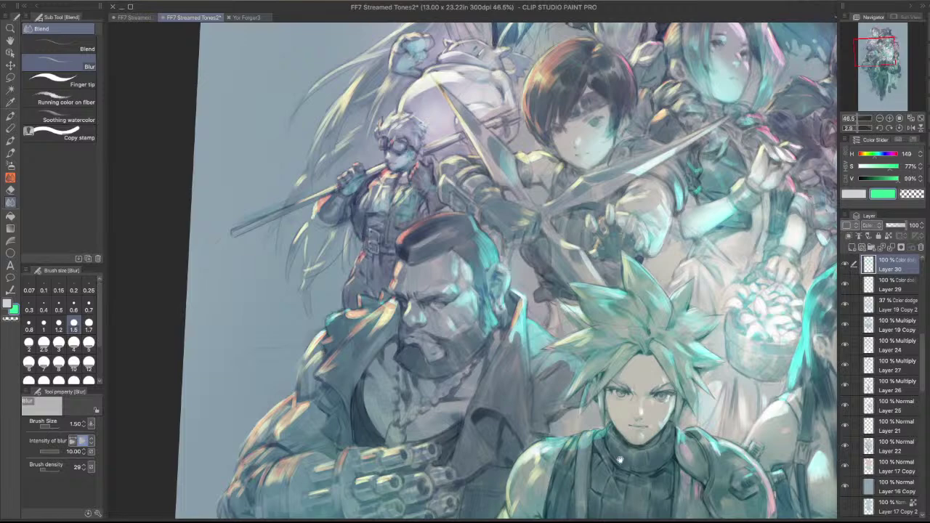
{"action": "scroll", "coordinate": [782, 269], "scroll_direction": "down", "scroll_amount": 3}
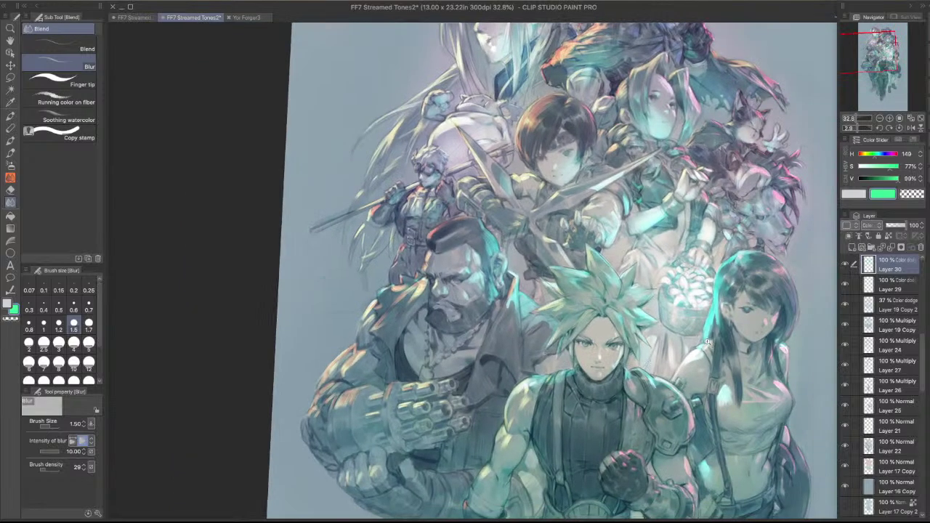
{"action": "scroll", "coordinate": [709, 341], "scroll_direction": "down", "scroll_amount": 2}
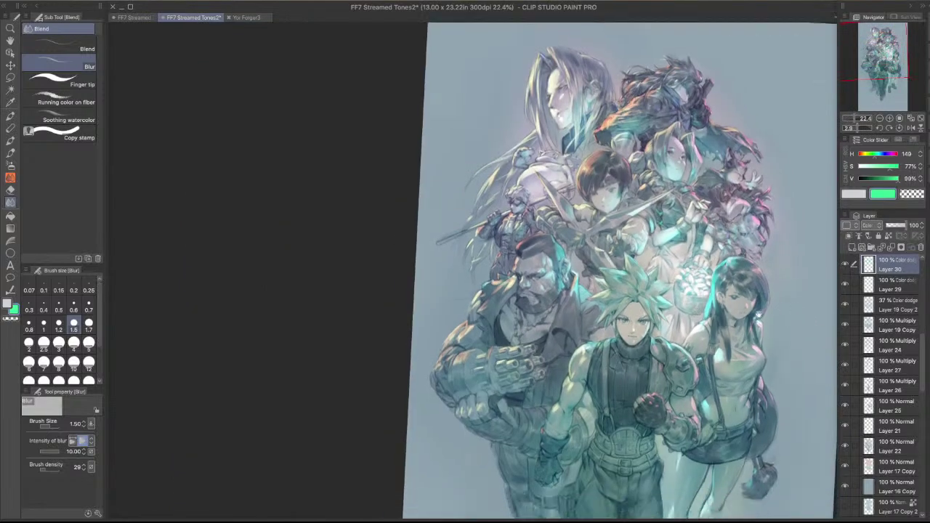
{"action": "left_click_drag", "start_coordinate": [759, 314], "coordinate": [768, 250]}
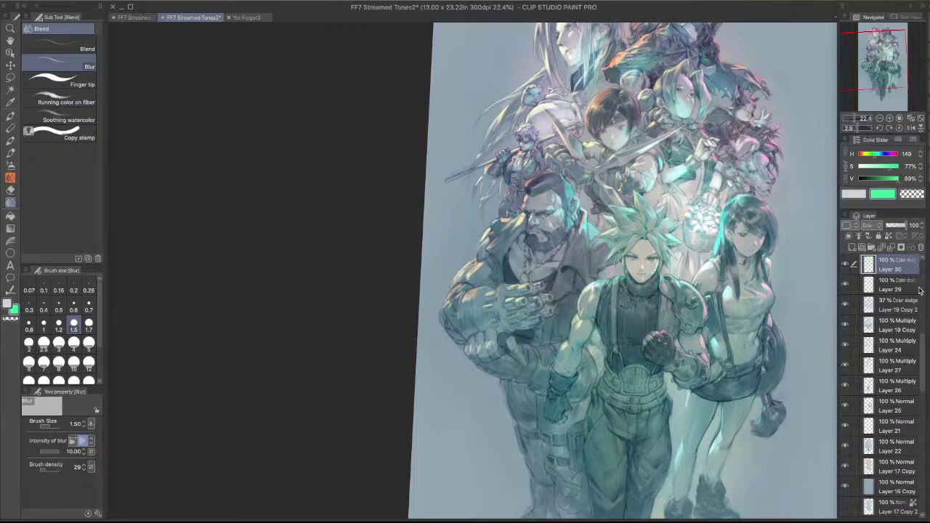
- Add a new raster layer directly above Layer 18 and name it Highlight
{"action": "scroll", "coordinate": [917, 298], "scroll_direction": "up", "scroll_amount": 5}
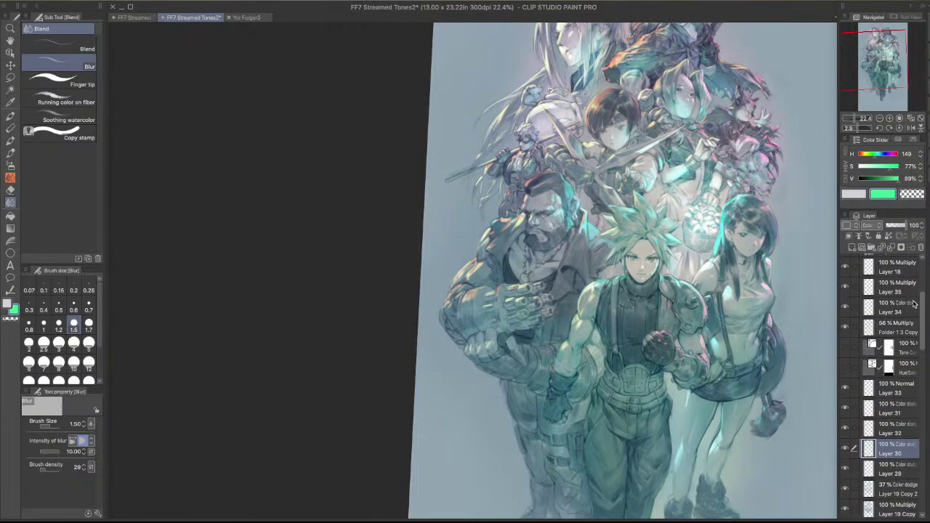
{"action": "scroll", "coordinate": [914, 304], "scroll_direction": "up", "scroll_amount": 2}
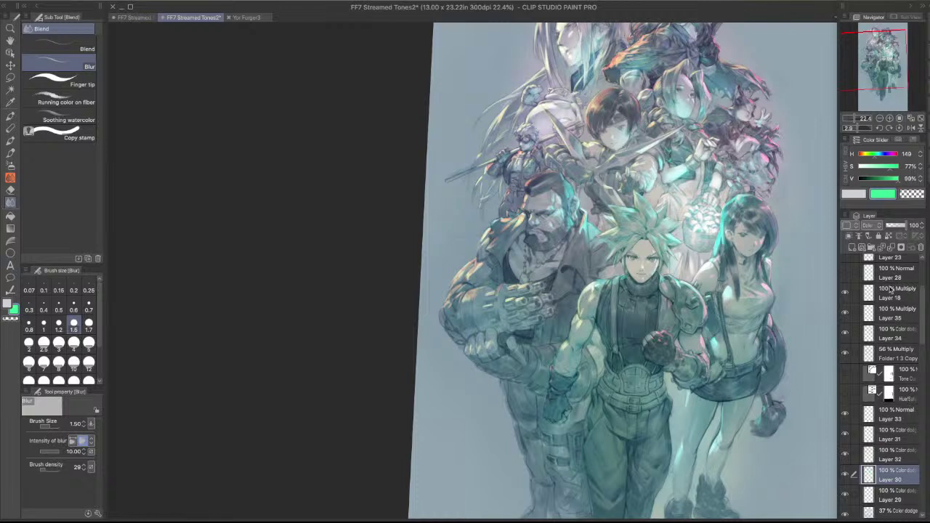
{"action": "left_click", "coordinate": [891, 292]}
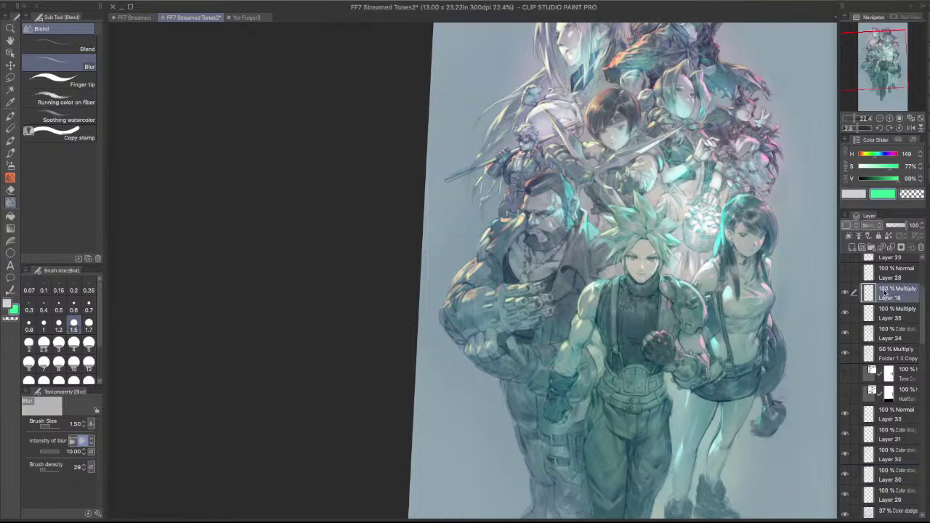
{"action": "left_click", "coordinate": [853, 247]}
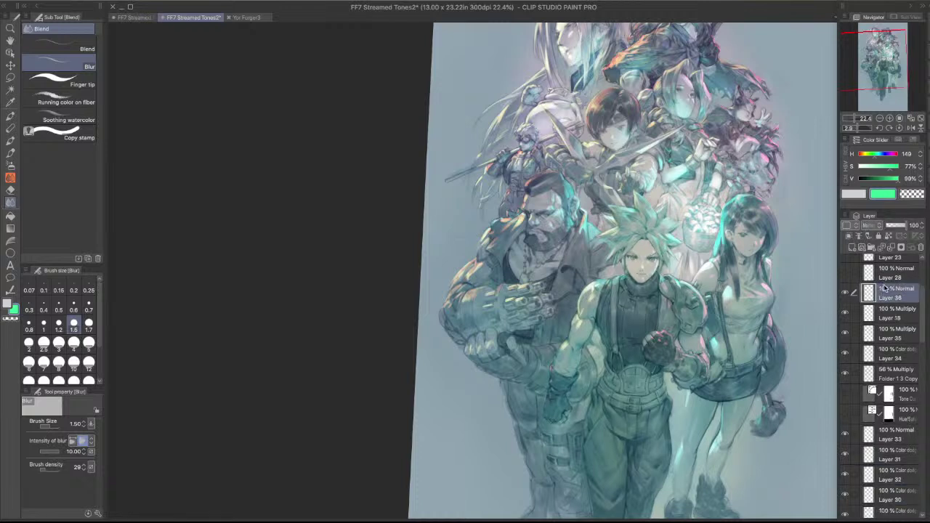
{"action": "double_click", "coordinate": [883, 293]}
{"action": "type", "text": "Highlights"}
- Rename the Multiply layer Layer 18 as Lines AO and make Highlight the active layer again
{"action": "left_click", "coordinate": [894, 311]}
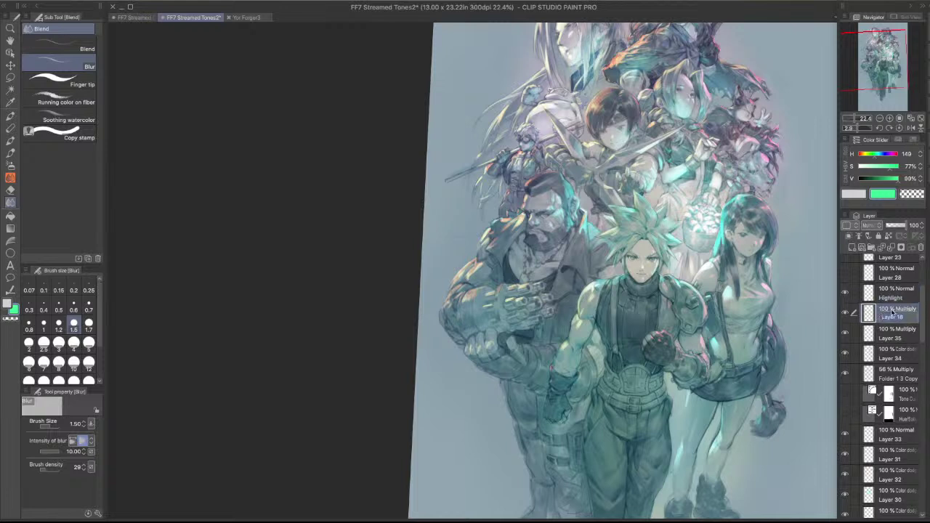
{"action": "double_click", "coordinate": [893, 314]}
{"action": "key", "text": "Return"}
{"action": "left_click", "coordinate": [894, 293]}
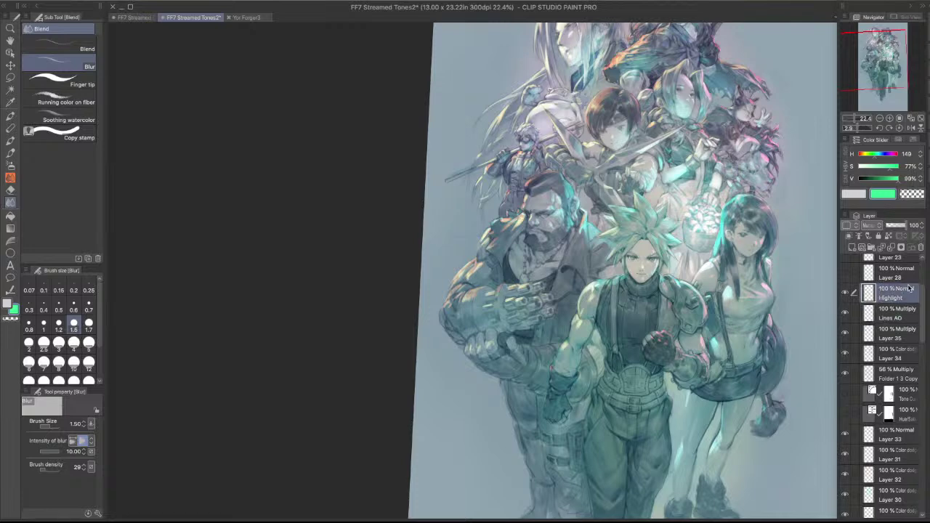
- Check Layer 35 for content by trying to select its pixels, and delete the layer
{"action": "left_click", "coordinate": [846, 333]}
{"action": "left_click", "coordinate": [868, 333], "text": "super"}
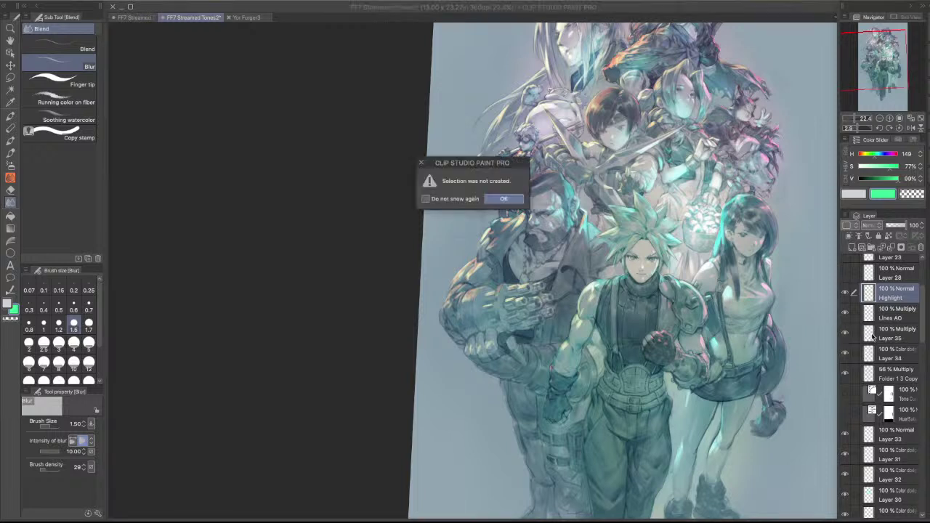
{"action": "key", "text": "Return"}
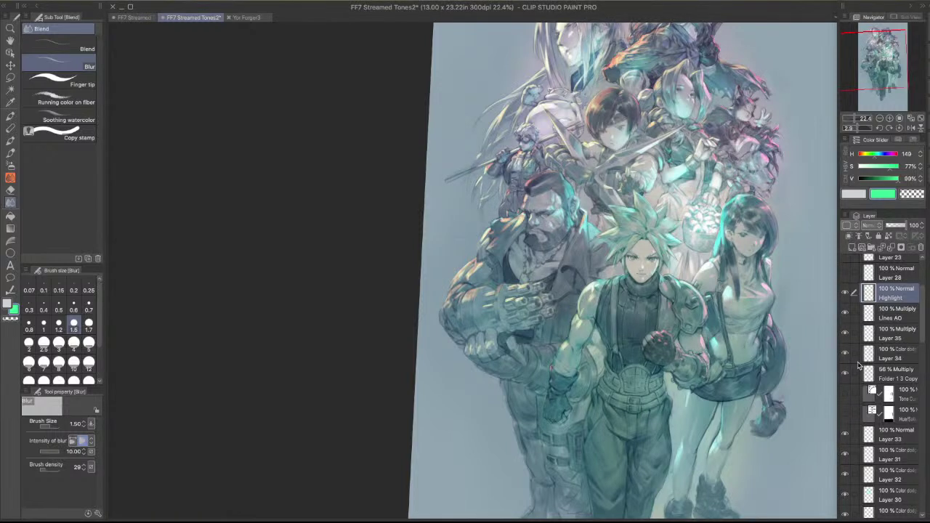
{"action": "right_click", "coordinate": [898, 338]}
{"action": "key", "text": "Escape"}
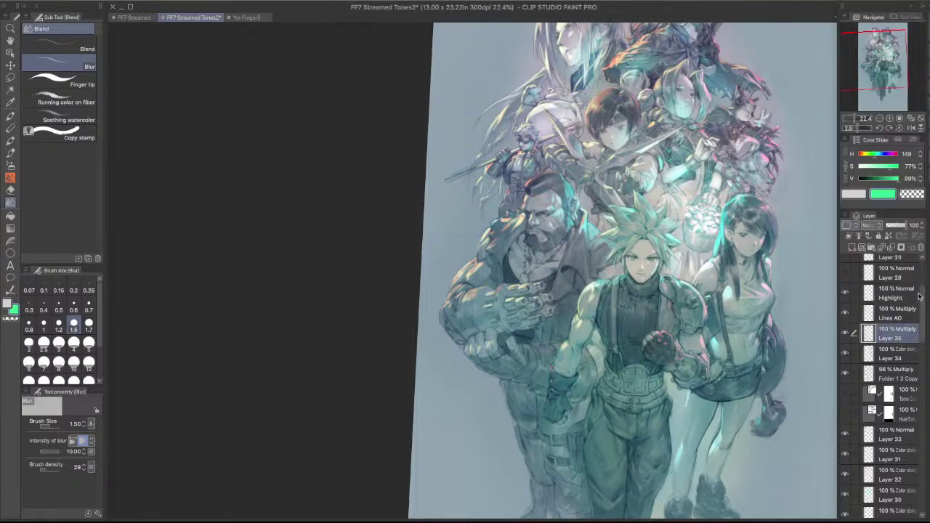
{"action": "right_click", "coordinate": [891, 333]}
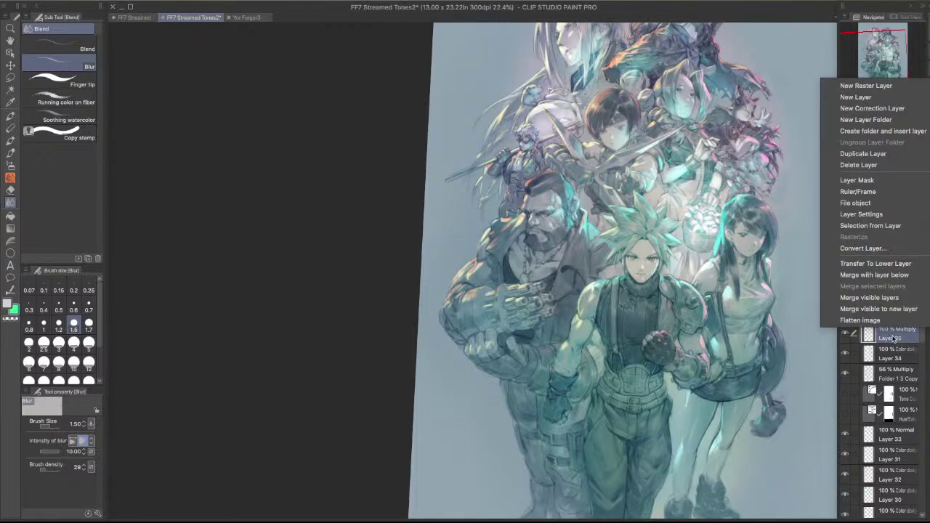
{"action": "left_click", "coordinate": [868, 165]}
- Paint light grey catchlights in the swordsman's eyes on the Highlight layer with the size 1.20 painting pen
{"action": "left_click", "coordinate": [899, 294]}
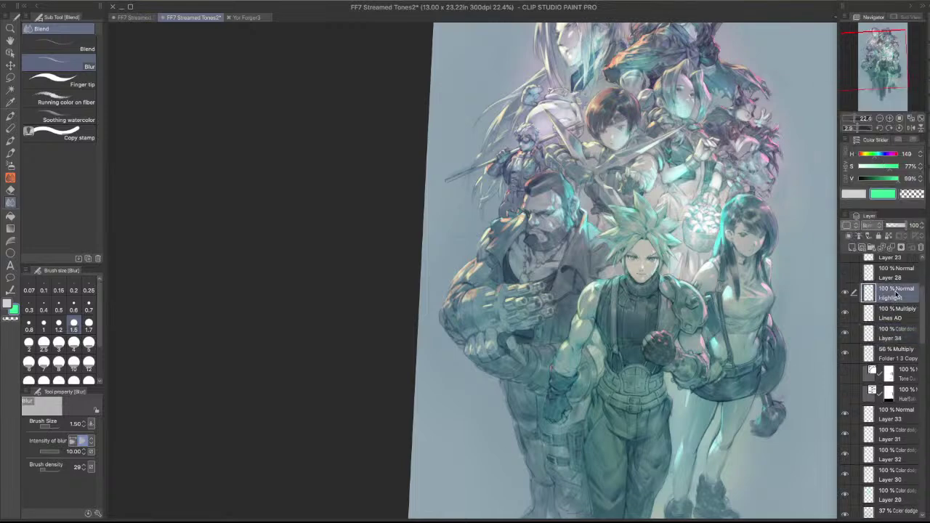
{"action": "scroll", "coordinate": [654, 247], "scroll_direction": "up", "scroll_amount": 5}
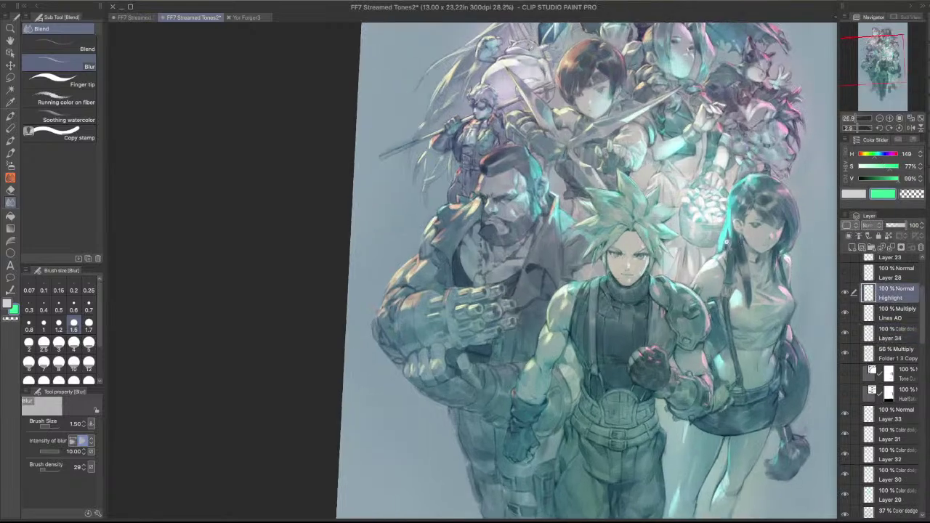
{"action": "key", "text": "p"}
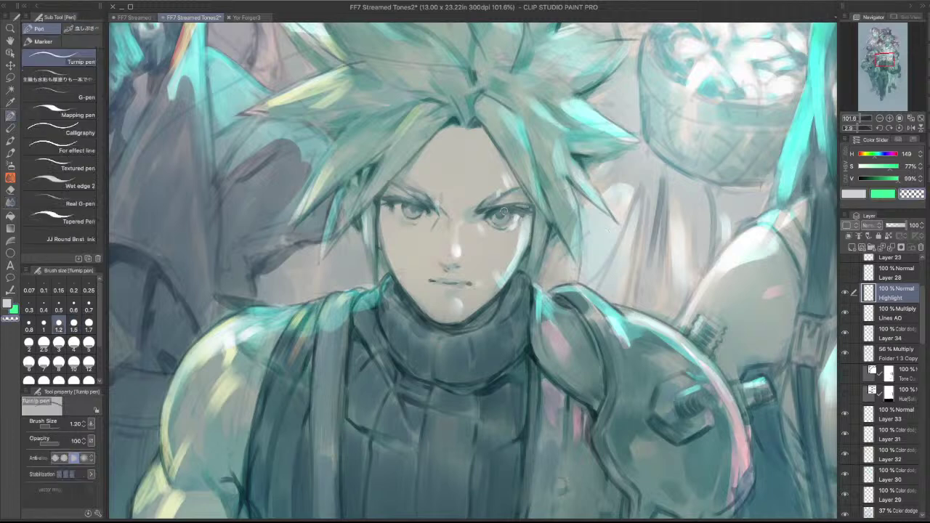
{"action": "scroll", "coordinate": [493, 218], "scroll_direction": "up", "scroll_amount": 3}
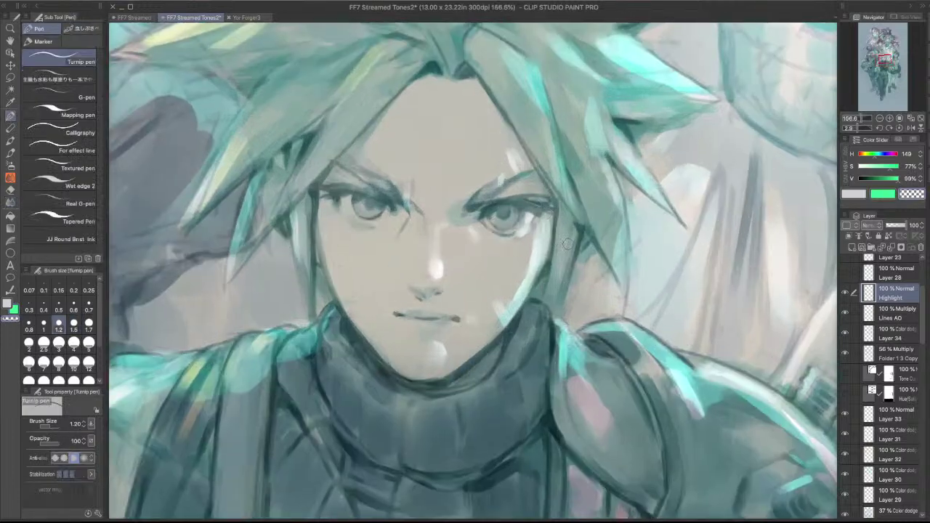
{"action": "key", "text": "."}
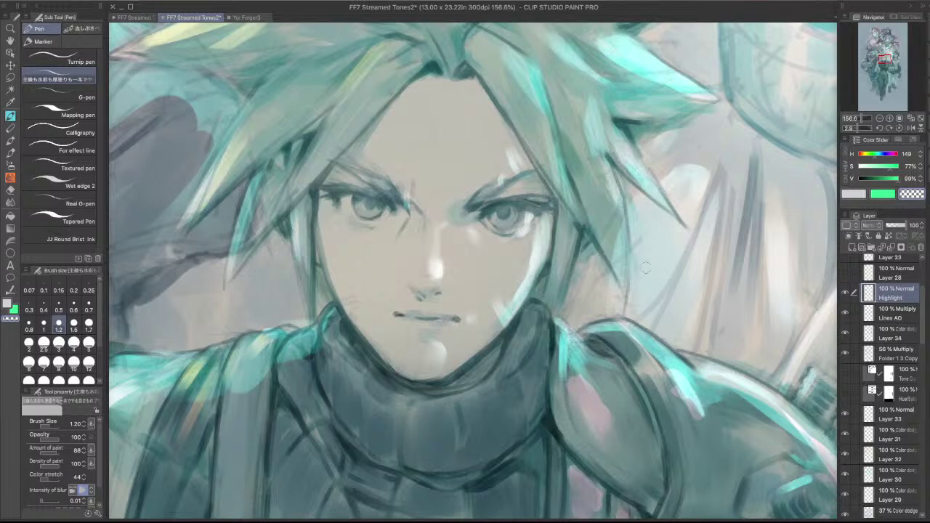
{"action": "left_click", "coordinate": [854, 193]}
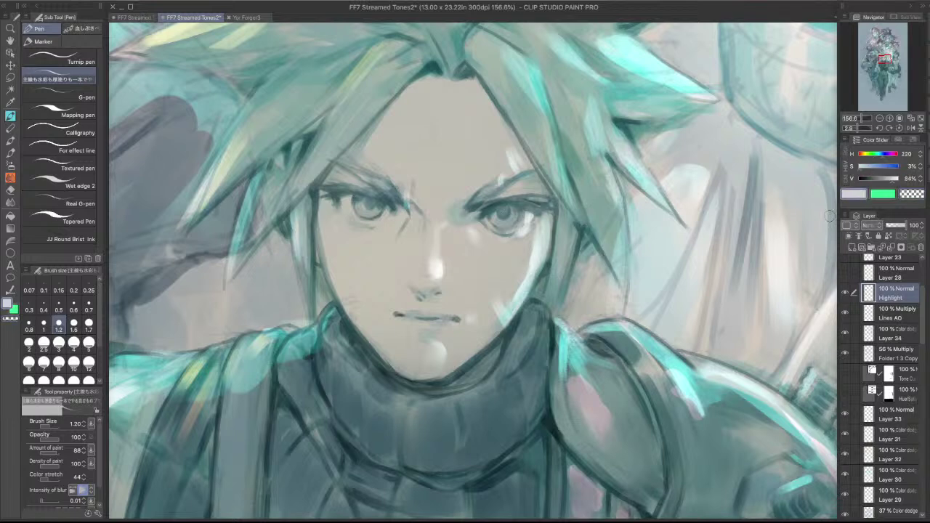
{"action": "mouse_move", "coordinate": [515, 209]}
{"action": "left_mouse_down"}
{"action": "mouse_move", "coordinate": [514, 221]}
{"action": "mouse_move", "coordinate": [514, 209]}
{"action": "mouse_move", "coordinate": [508, 215]}
{"action": "left_mouse_up"}
{"action": "left_click", "coordinate": [505, 210]}
- Mirror the canvas view horizontally and trim the highlight above the swordsman's brow on Layer 30 with transparent colour
{"action": "scroll", "coordinate": [414, 141], "scroll_direction": "down", "scroll_amount": 6}
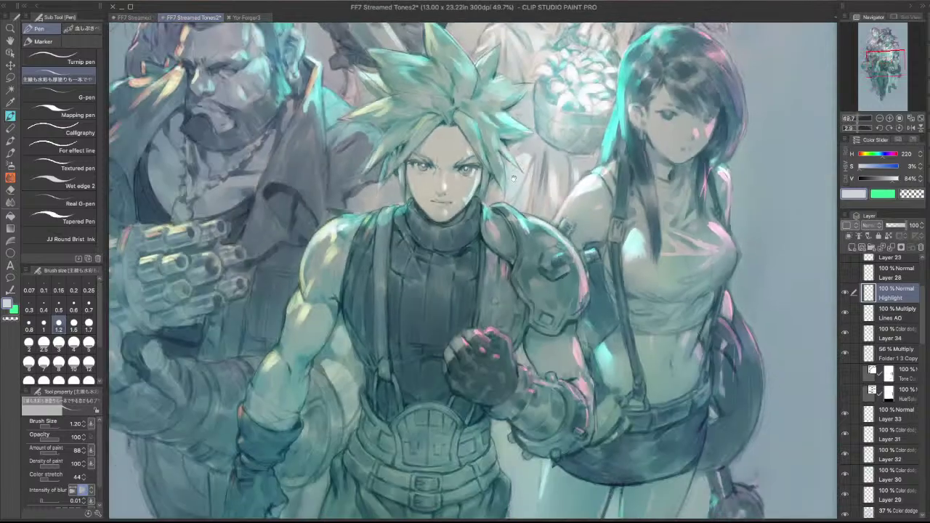
{"action": "scroll", "coordinate": [513, 178], "scroll_direction": "down", "scroll_amount": 2}
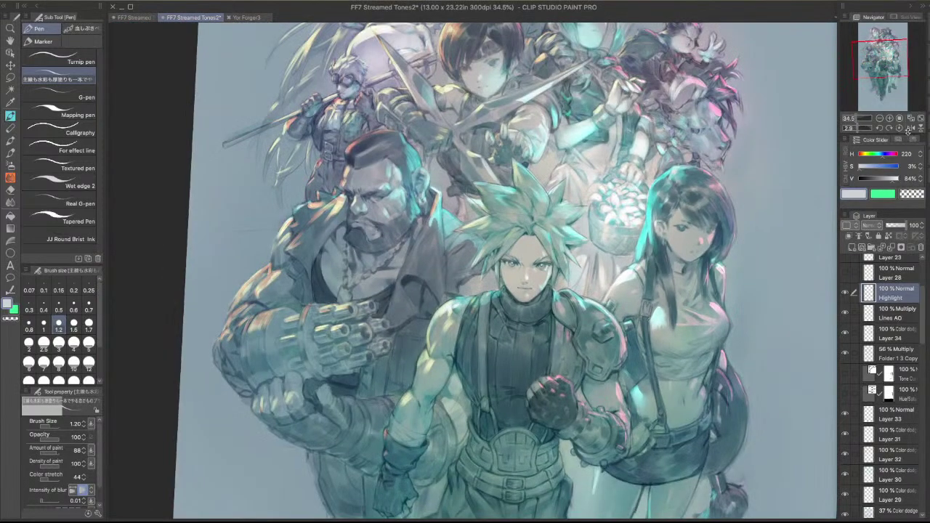
{"action": "left_click", "coordinate": [910, 128]}
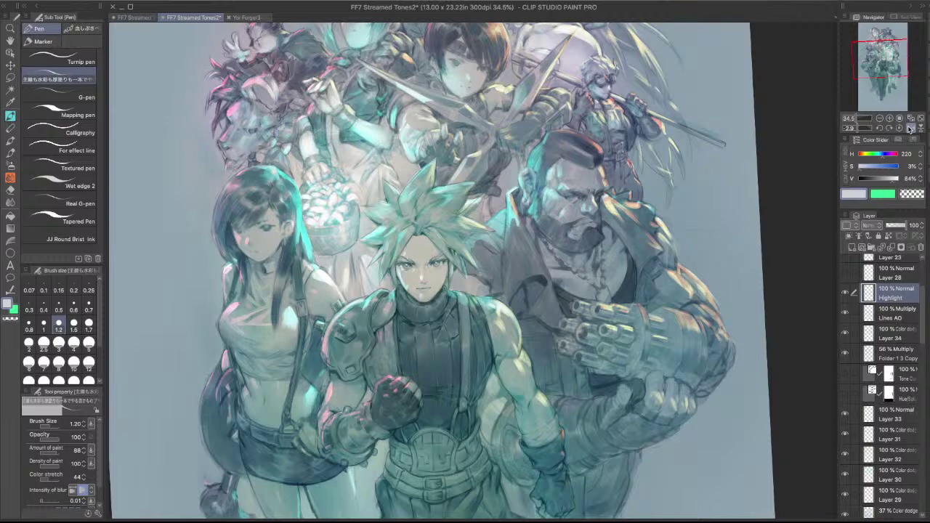
{"action": "scroll", "coordinate": [434, 250], "scroll_direction": "up", "scroll_amount": 4}
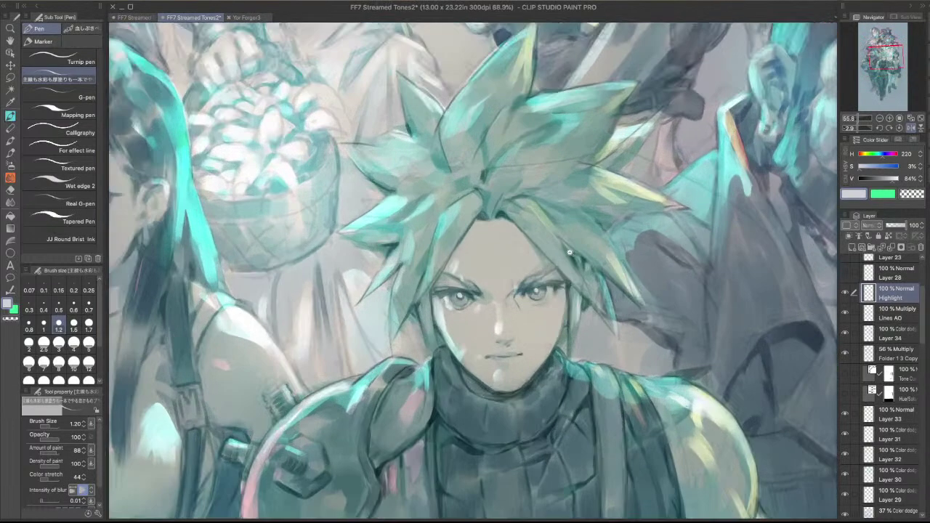
{"action": "left_click", "coordinate": [455, 273], "text": "ctrl+shift"}
{"action": "key", "text": "c"}
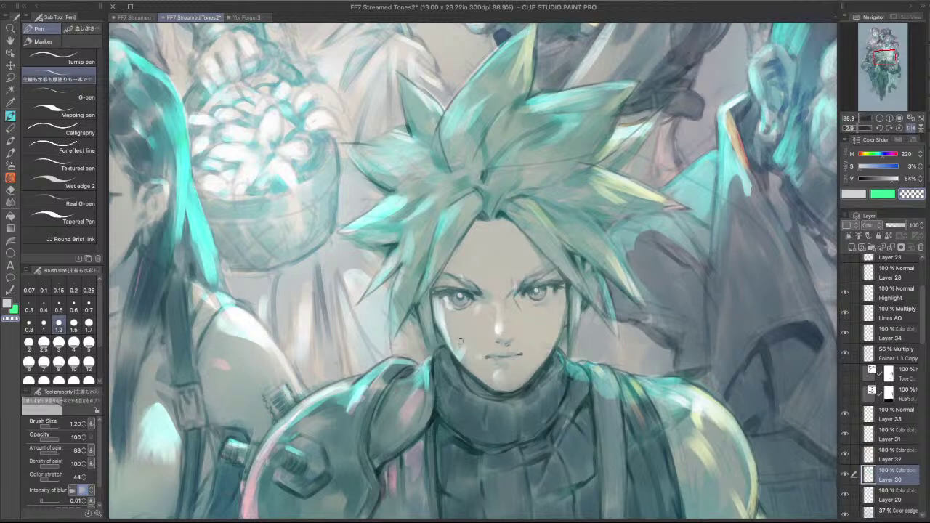
- Touch up the catchlights in the swordsman's pupils on the Highlight layer, adding light paint and trimming with transparent colour
{"action": "scroll", "coordinate": [537, 275], "scroll_direction": "up", "scroll_amount": 3}
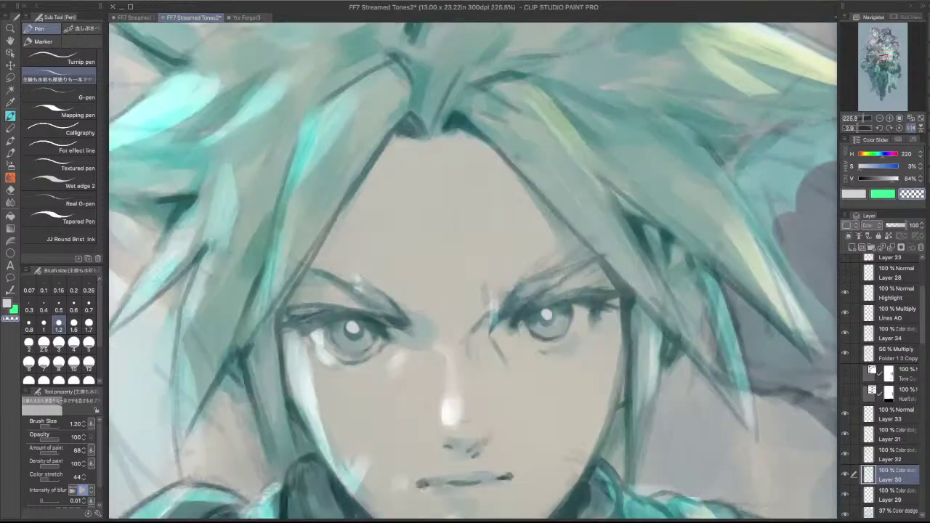
{"action": "left_click", "coordinate": [546, 311], "text": "ctrl+shift"}
{"action": "key", "text": "c"}
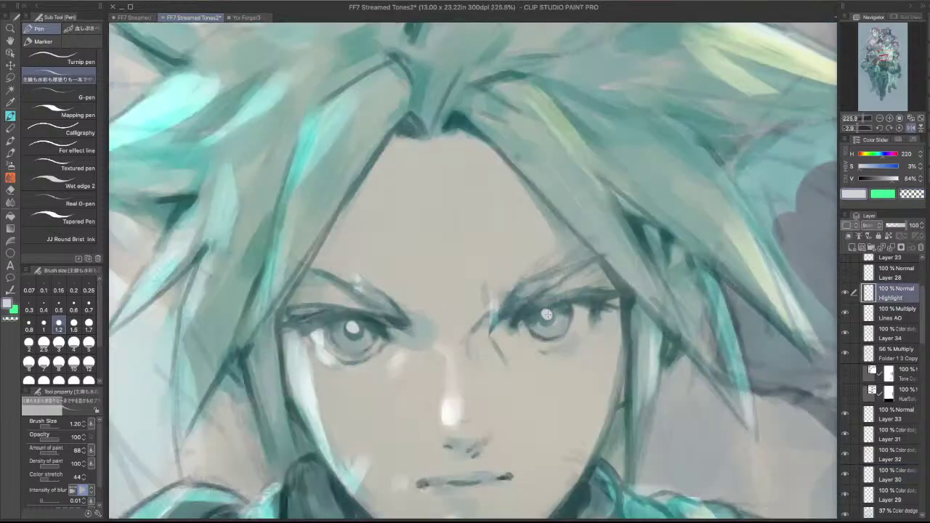
{"action": "left_click", "coordinate": [547, 315]}
{"action": "key", "text": "c"}
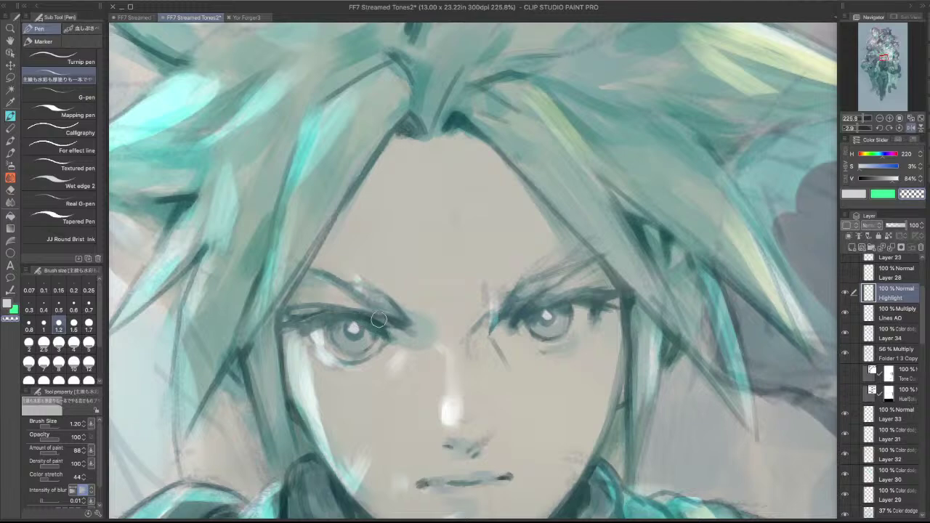
- Select Layer 30, sample its bright green, and touch up the highlight above the swordsman's brow with the size 0.70 JJ Round Brist Ink pen
{"action": "scroll", "coordinate": [378, 320], "scroll_direction": "down", "scroll_amount": 3}
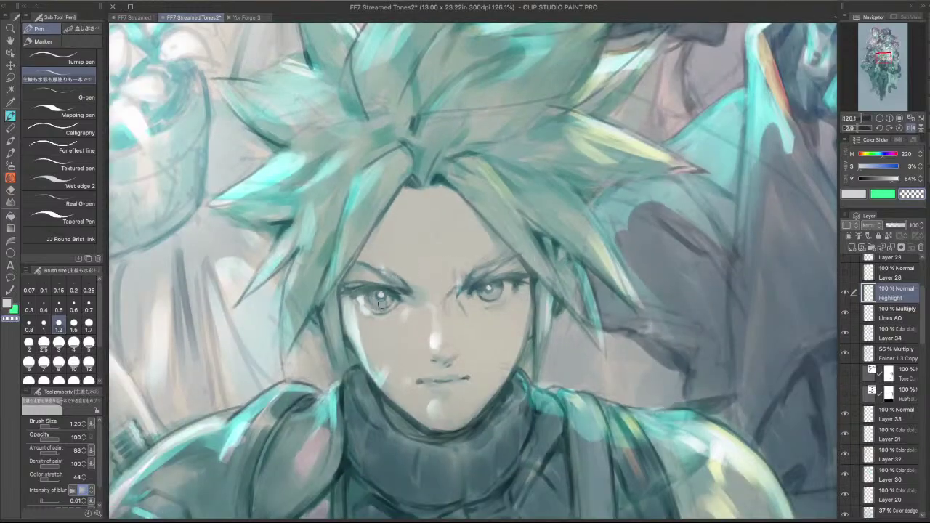
{"action": "scroll", "coordinate": [582, 313], "scroll_direction": "down", "scroll_amount": 4}
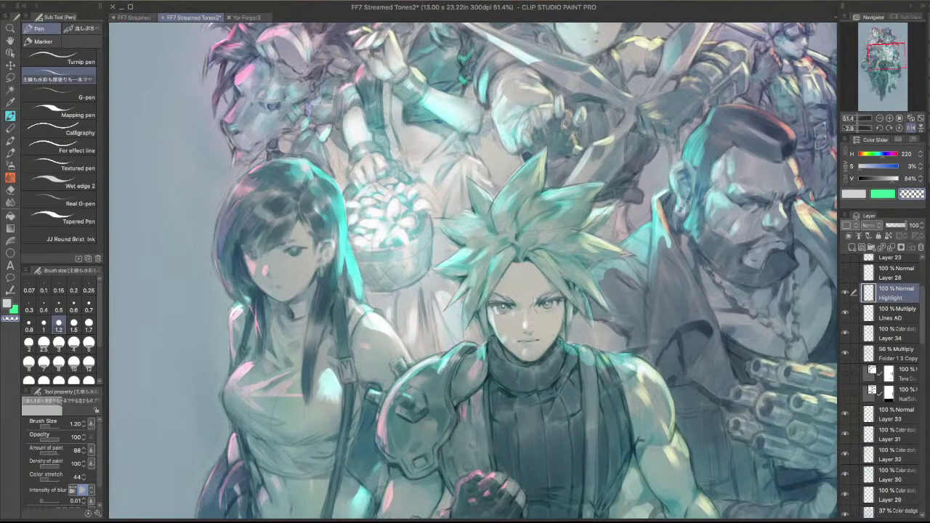
{"action": "left_click_drag", "start_coordinate": [619, 405], "coordinate": [674, 361]}
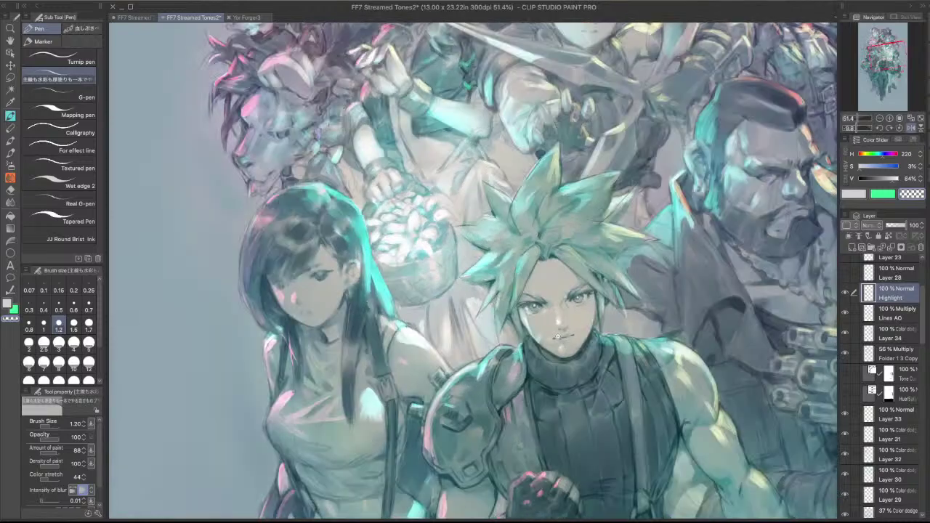
{"action": "scroll", "coordinate": [558, 336], "scroll_direction": "up", "scroll_amount": 3}
{"action": "left_click", "coordinate": [512, 342], "text": "ctrl+shift"}
{"action": "key", "text": "j"}
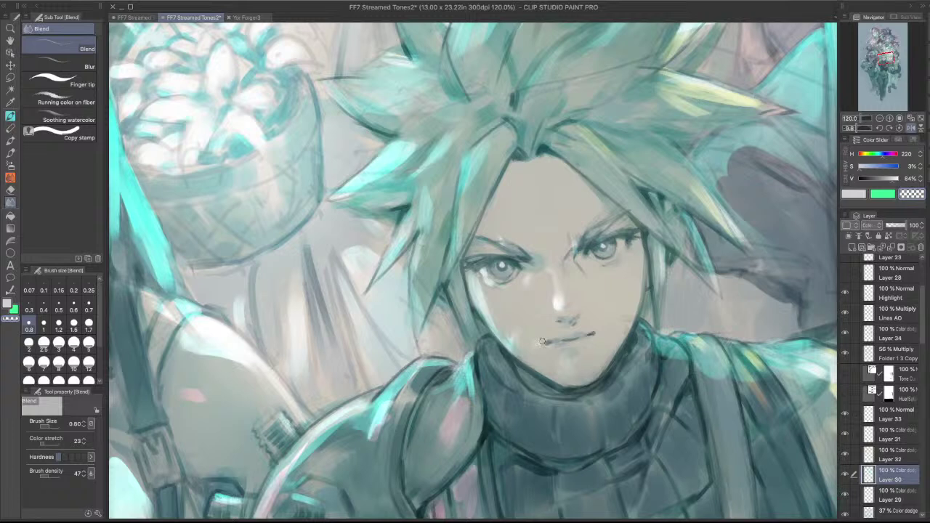
{"action": "key", "text": "p"}
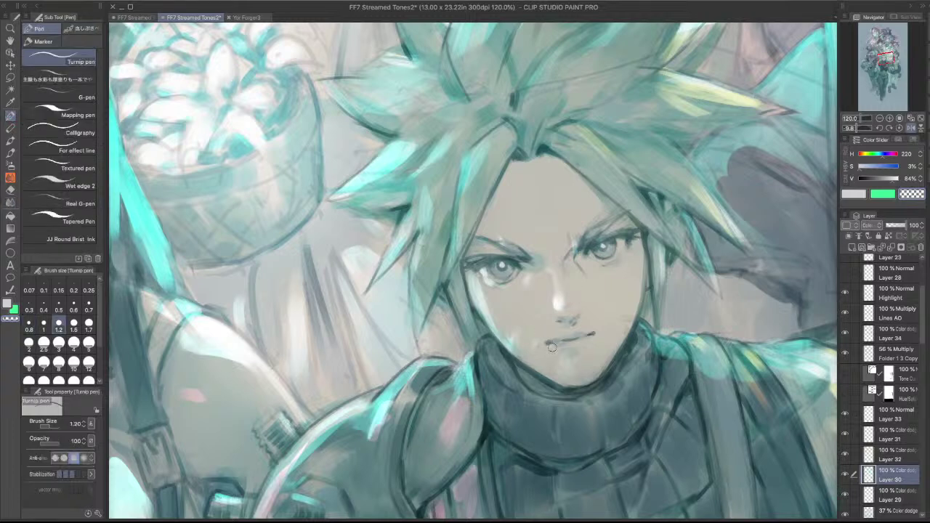
{"action": "mouse_move", "coordinate": [641, 331]}
{"action": "left_mouse_down"}
{"action": "mouse_move", "coordinate": [654, 384]}
{"action": "mouse_move", "coordinate": [618, 418]}
{"action": "left_mouse_up"}
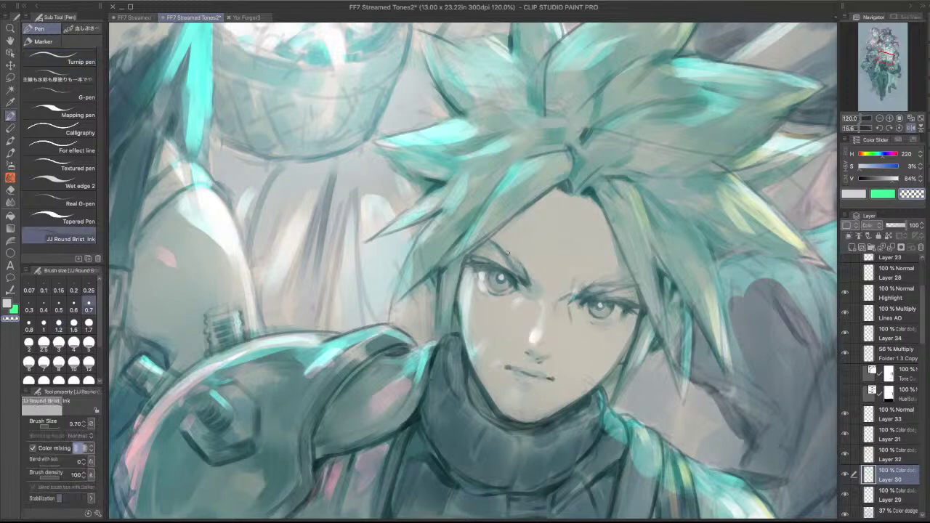
{"action": "left_click", "coordinate": [470, 288], "text": "alt"}
{"action": "left_click_drag", "start_coordinate": [509, 251], "coordinate": [519, 255]}
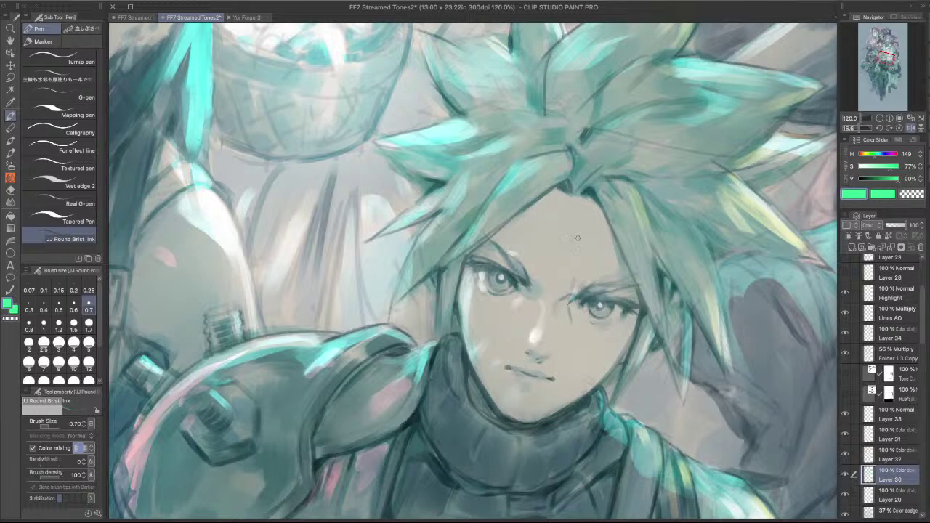
- Paint green light along the edge of the swordsman's cheek below the eye on Layer 30, and trim it with transparent colour
{"action": "left_click_drag", "start_coordinate": [621, 312], "coordinate": [622, 230]}
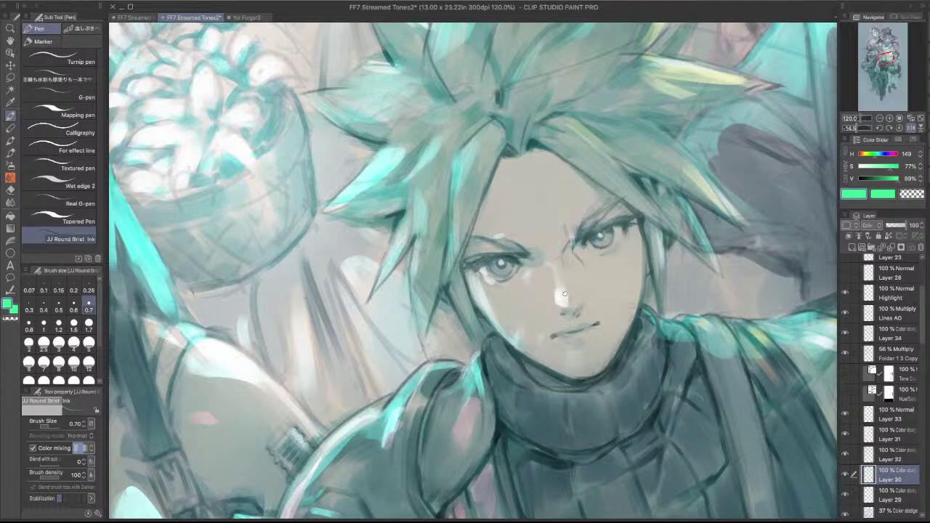
{"action": "scroll", "coordinate": [576, 270], "scroll_direction": "down", "scroll_amount": 2}
{"action": "left_click_drag", "start_coordinate": [660, 202], "coordinate": [671, 370]}
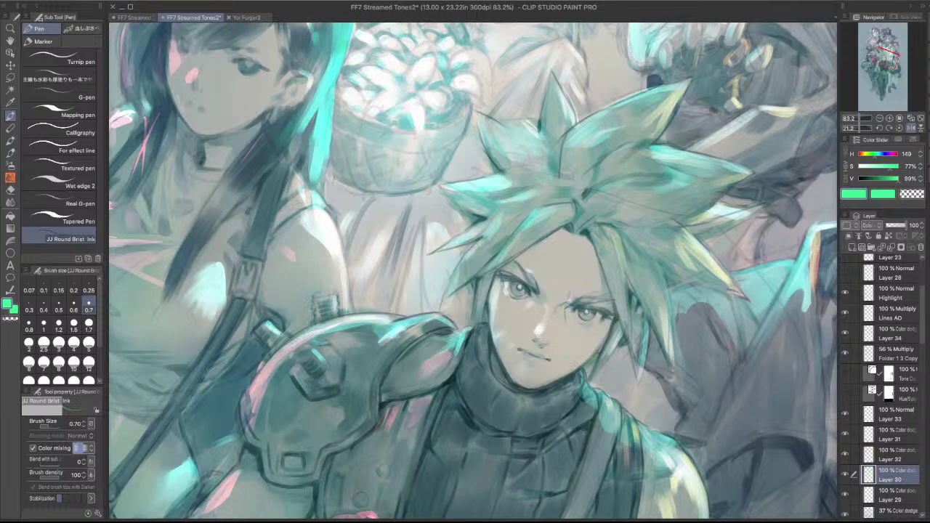
{"action": "left_click_drag", "start_coordinate": [673, 371], "coordinate": [644, 311]}
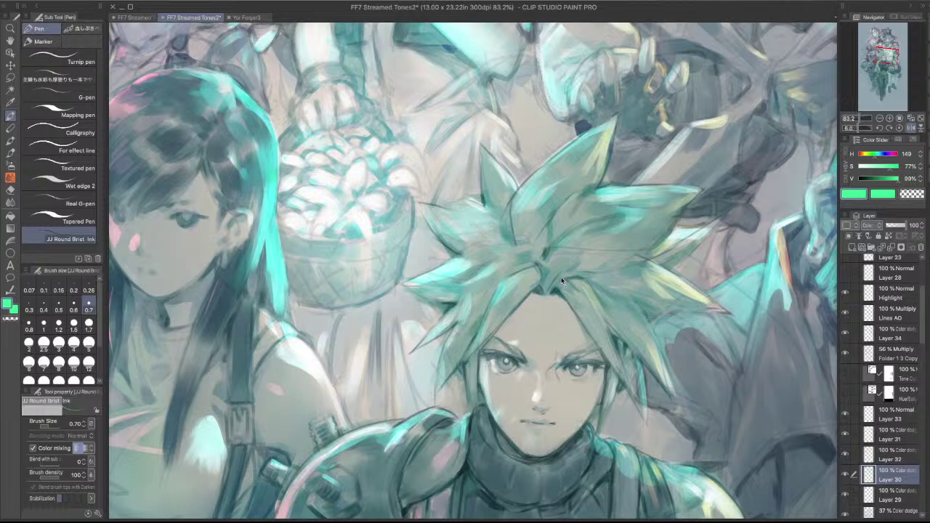
{"action": "mouse_move", "coordinate": [488, 370]}
{"action": "left_mouse_down"}
{"action": "mouse_move", "coordinate": [488, 396]}
{"action": "mouse_move", "coordinate": [481, 377]}
{"action": "left_mouse_up"}
{"action": "key", "text": "c"}
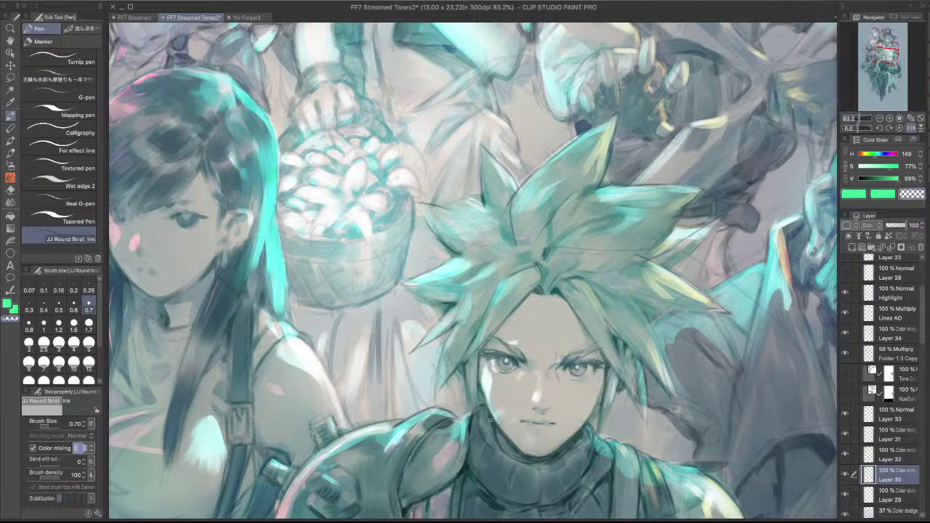
{"action": "left_click_drag", "start_coordinate": [602, 333], "coordinate": [576, 369]}
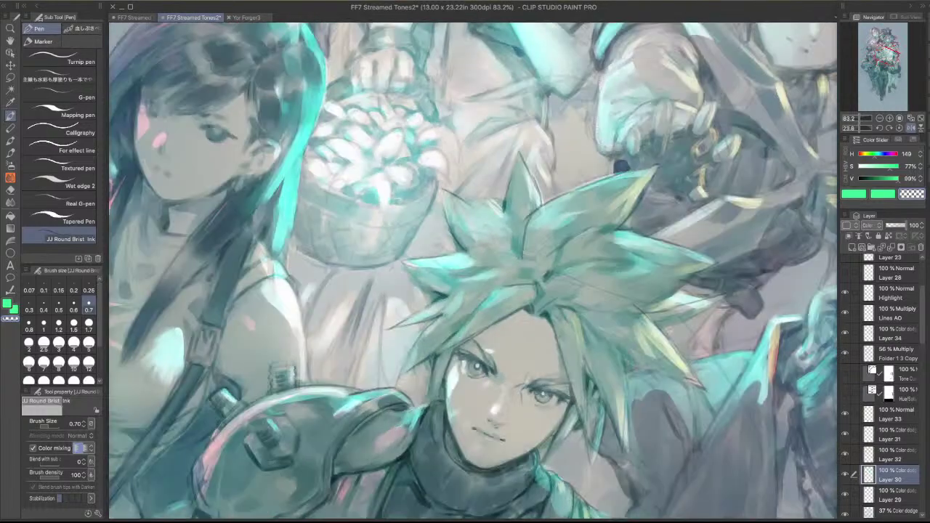
- Try to soften the highlight along the swordsman's cheek with the size 0.80 Blend tool and the JJ Round Brist Ink pen
{"action": "key", "text": "j"}
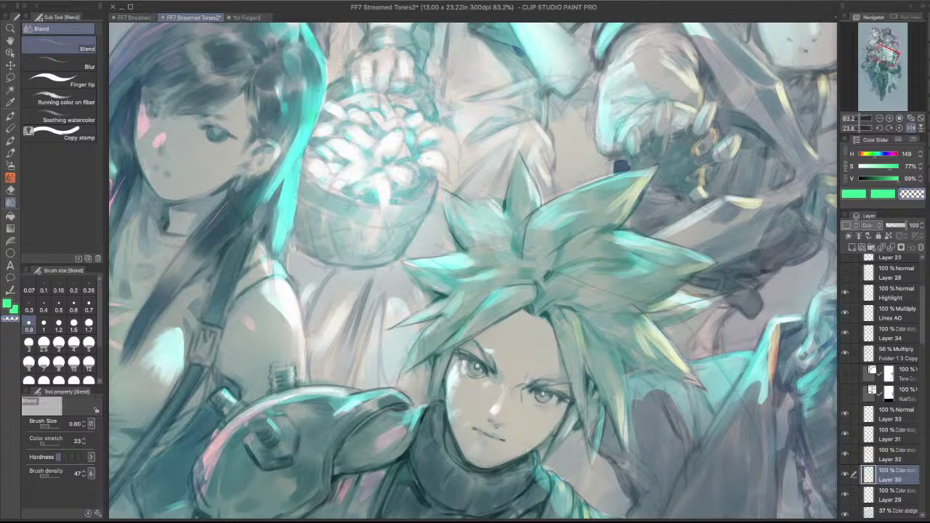
{"action": "left_click_drag", "start_coordinate": [604, 349], "coordinate": [623, 236]}
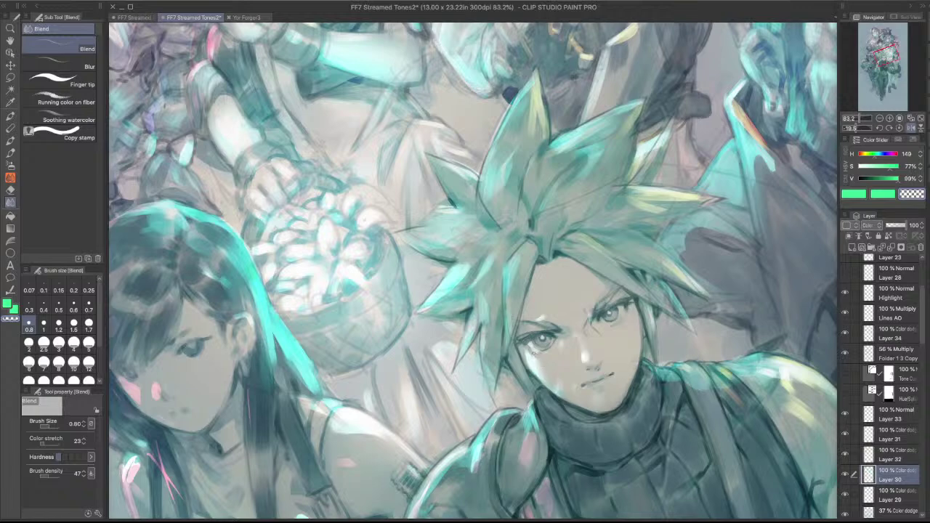
{"action": "left_click_drag", "start_coordinate": [701, 317], "coordinate": [665, 413]}
{"action": "left_click_drag", "start_coordinate": [492, 378], "coordinate": [485, 398]}
{"action": "key", "text": "super+z"}
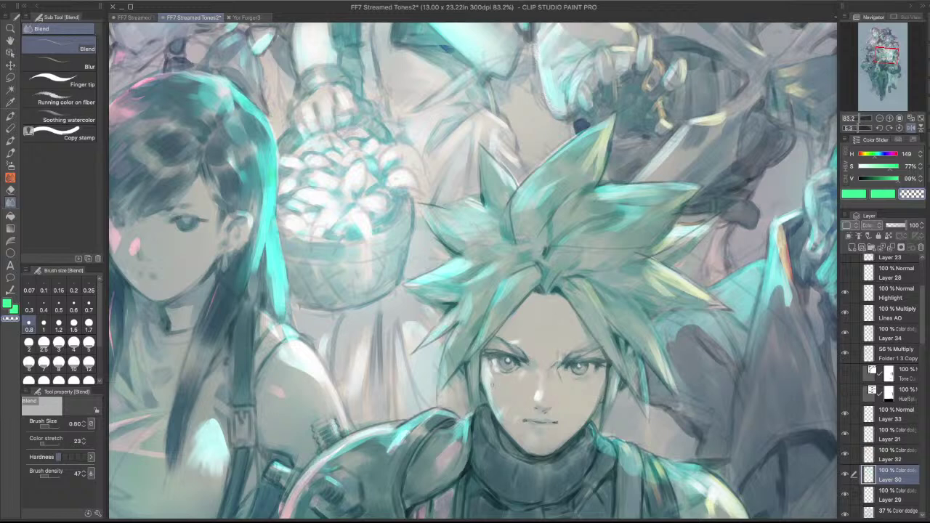
{"action": "key", "text": "p"}
{"action": "left_click_drag", "start_coordinate": [490, 376], "coordinate": [492, 409]}
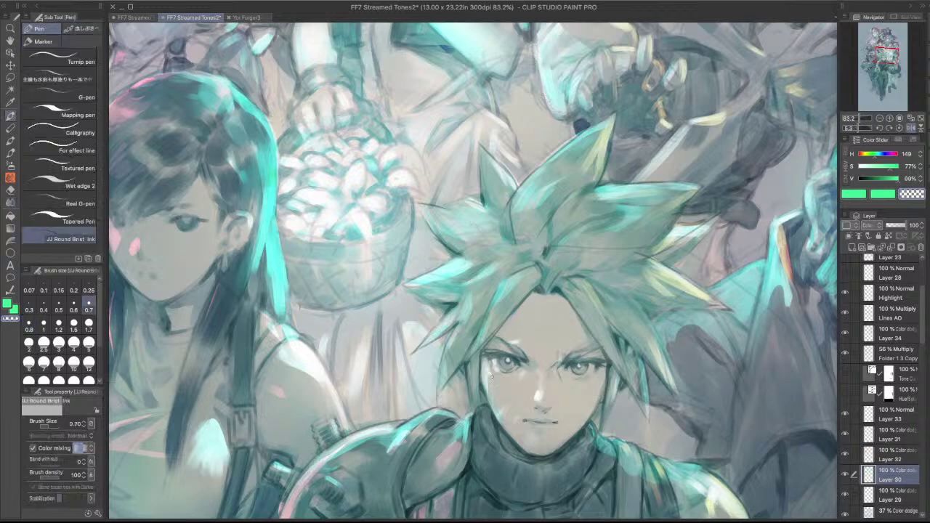
{"action": "key", "text": "super+z"}
- Repaint the bright highlight down the outer edge of the swordsman's cheek on Layer 30 with the size 0.70 pen
{"action": "key", "text": "c"}
{"action": "left_click_drag", "start_coordinate": [491, 373], "coordinate": [493, 412]}
{"action": "left_click_drag", "start_coordinate": [487, 372], "coordinate": [491, 407]}
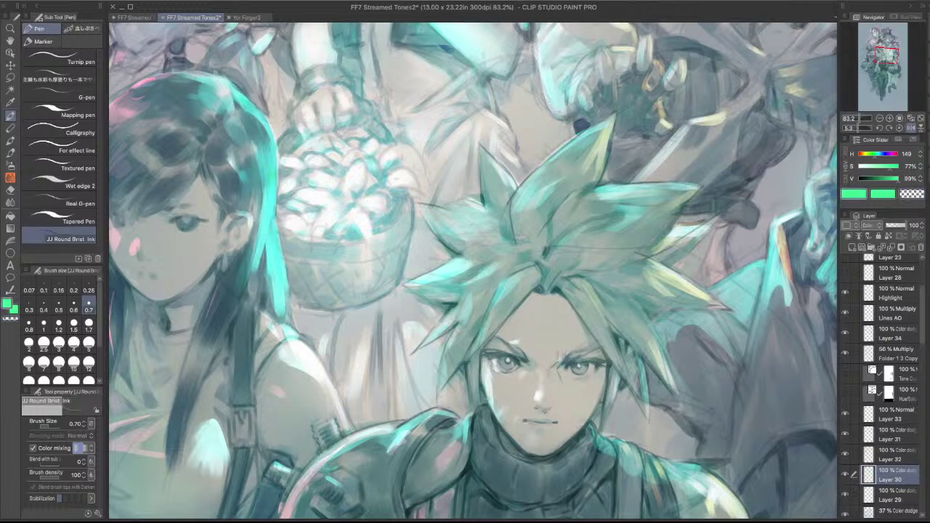
{"action": "left_click_drag", "start_coordinate": [692, 333], "coordinate": [671, 458]}
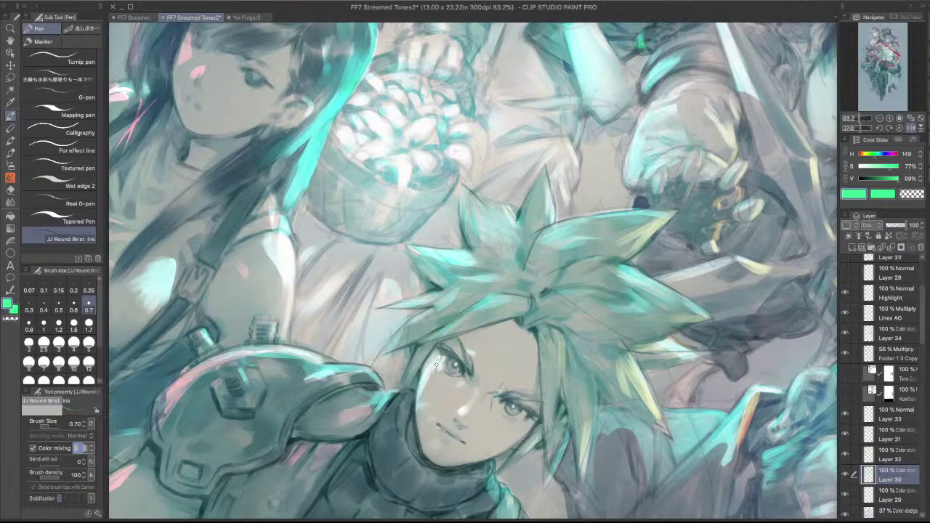
{"action": "left_click_drag", "start_coordinate": [539, 208], "coordinate": [429, 191]}
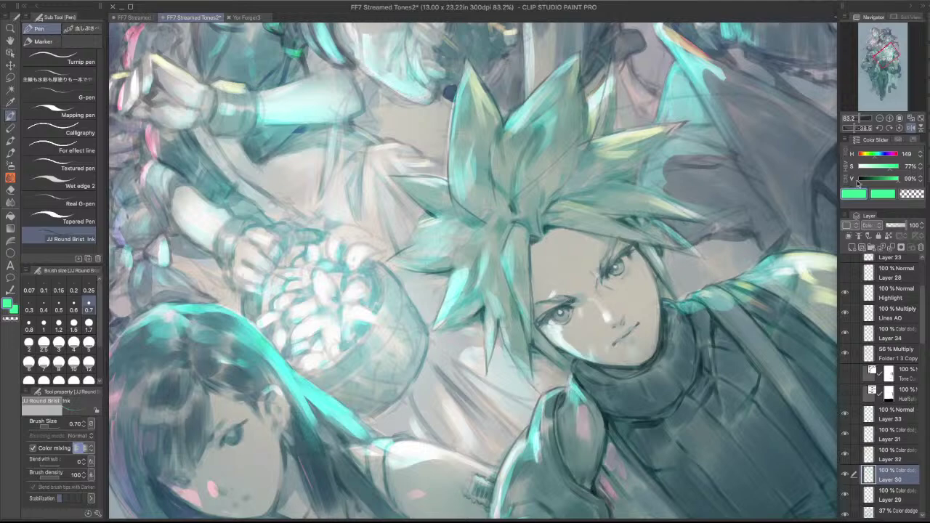
- Unmirror the canvas view and paint small highlights below the swordsman's lip and on the chin, refining them with transparent colour
{"action": "left_click", "coordinate": [912, 128]}
{"action": "scroll", "coordinate": [645, 336], "scroll_direction": "down", "scroll_amount": 3}
{"action": "left_click_drag", "start_coordinate": [646, 336], "coordinate": [590, 168]}
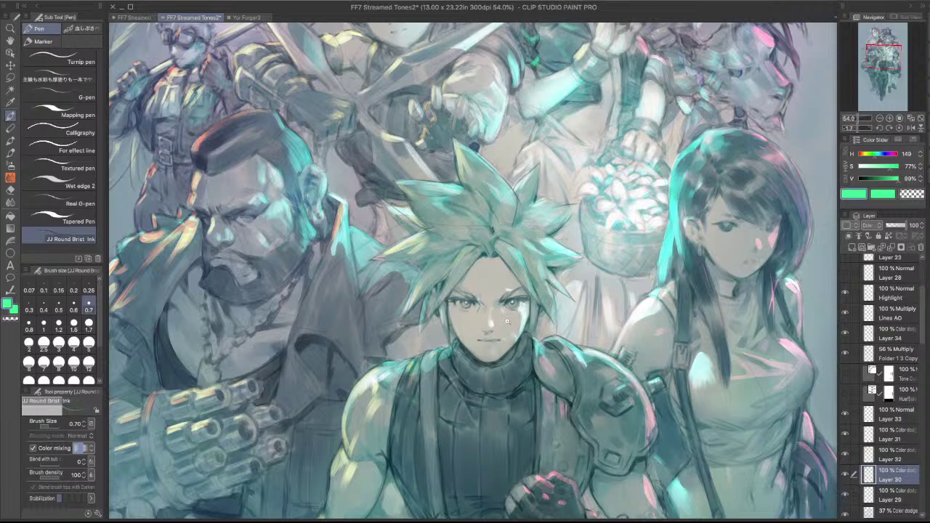
{"action": "scroll", "coordinate": [516, 319], "scroll_direction": "up", "scroll_amount": 6}
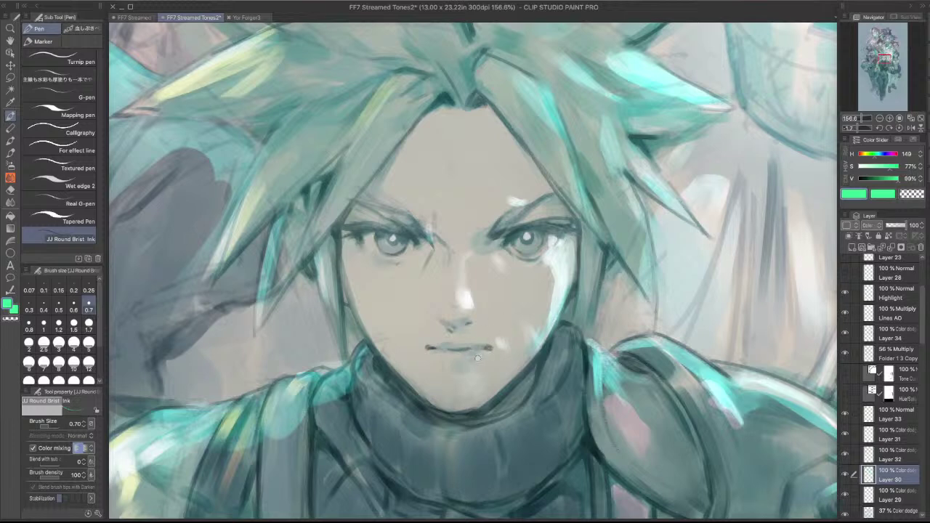
{"action": "left_click_drag", "start_coordinate": [468, 359], "coordinate": [529, 481]}
{"action": "key", "text": "c"}
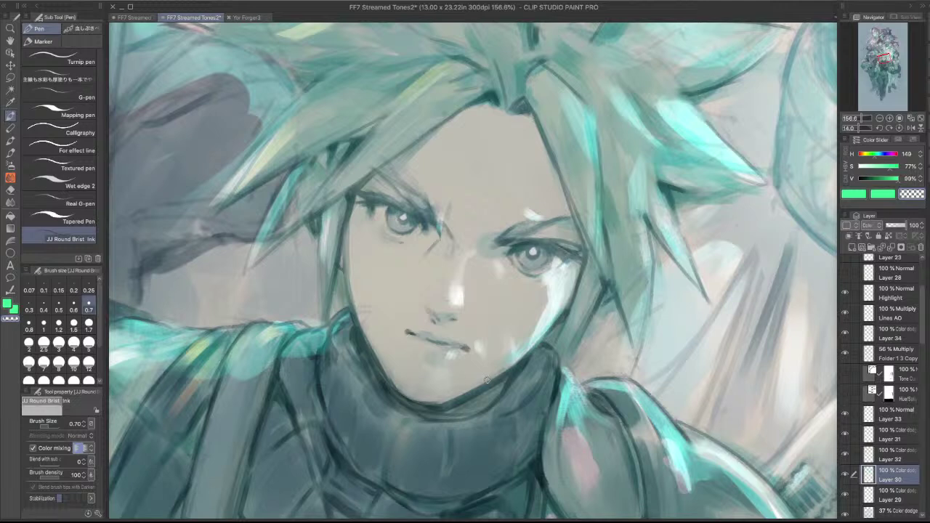
{"action": "key", "text": "c"}
{"action": "mouse_move", "coordinate": [448, 373]}
{"action": "left_mouse_down"}
{"action": "mouse_move", "coordinate": [450, 395]}
{"action": "mouse_move", "coordinate": [509, 386]}
{"action": "mouse_move", "coordinate": [605, 272]}
{"action": "mouse_move", "coordinate": [568, 406]}
{"action": "left_mouse_up"}
{"action": "key", "text": "c"}
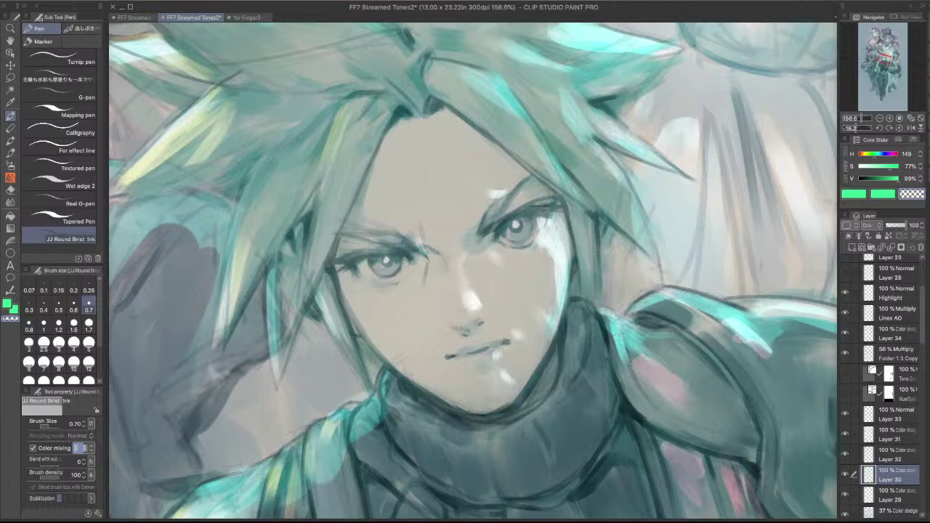
- Try a highlight stroke between the swordsman's brows, and undo the latest strokes on the face
{"action": "left_click_drag", "start_coordinate": [554, 261], "coordinate": [601, 322]}
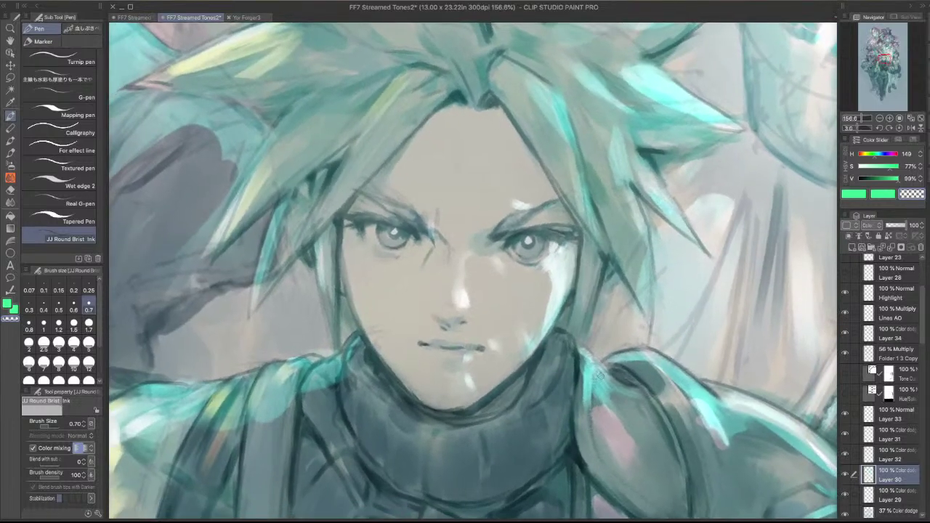
{"action": "key", "text": "c"}
{"action": "left_click_drag", "start_coordinate": [426, 229], "coordinate": [446, 251]}
{"action": "key", "text": "super+z"}
{"action": "key", "text": "c"}
{"action": "left_click_drag", "start_coordinate": [678, 222], "coordinate": [597, 250]}
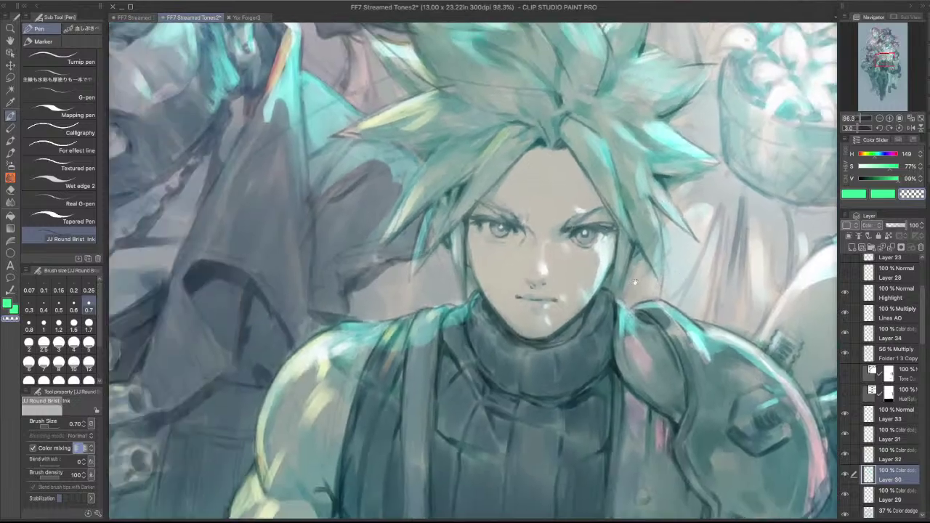
{"action": "key", "text": "c"}
{"action": "mouse_move", "coordinate": [557, 215]}
{"action": "left_mouse_down"}
{"action": "mouse_move", "coordinate": [563, 222]}
{"action": "mouse_move", "coordinate": [527, 165]}
{"action": "left_mouse_up"}
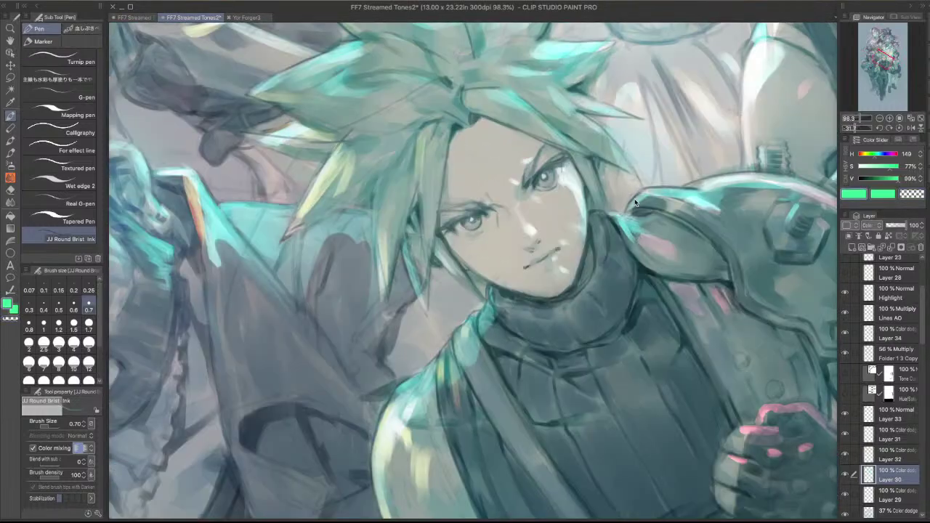
{"action": "key", "text": "super+z"}
{"action": "key", "text": "super+z"}
- Set the pen size to 1.20, reshape the chin highlight with transparent colour, and paint light under the swordsman's brightly lit eye
{"action": "scroll", "coordinate": [523, 250], "scroll_direction": "down", "scroll_amount": 4}
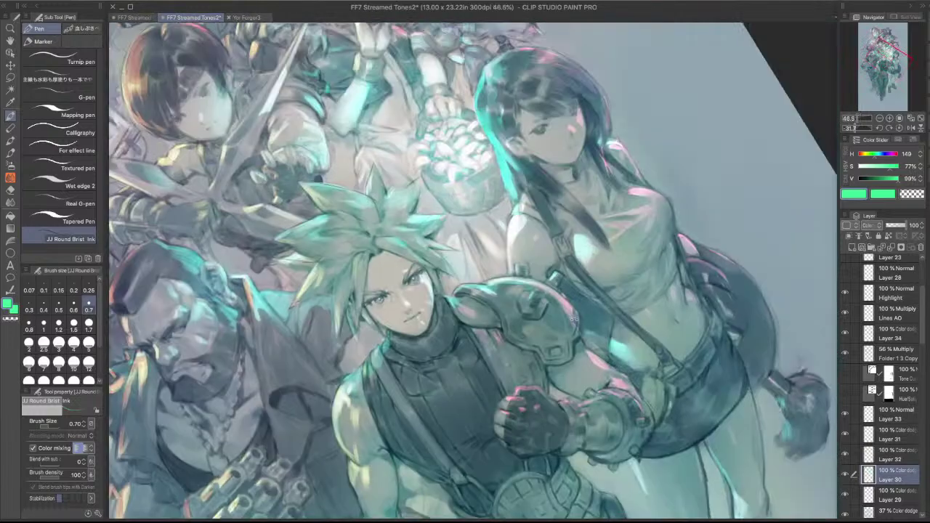
{"action": "left_click_drag", "start_coordinate": [574, 318], "coordinate": [656, 509]}
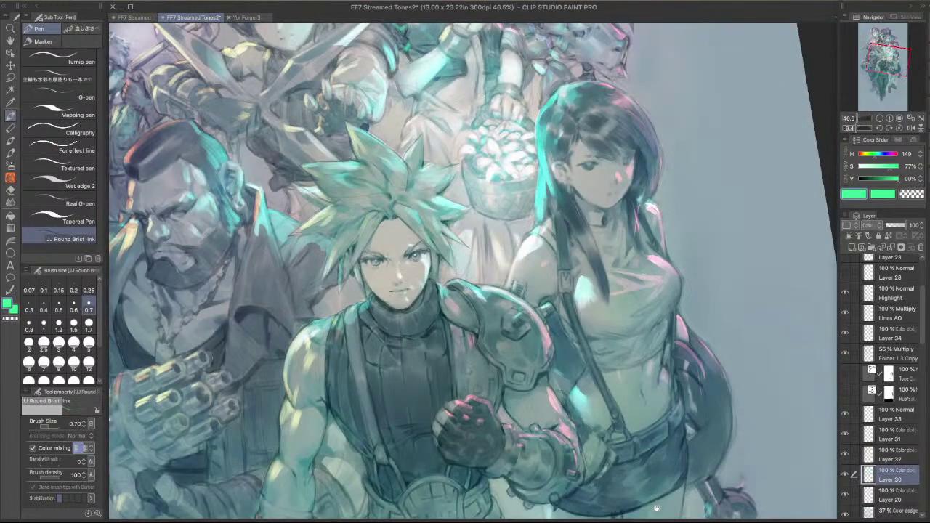
{"action": "scroll", "coordinate": [427, 265], "scroll_direction": "up", "scroll_amount": 5}
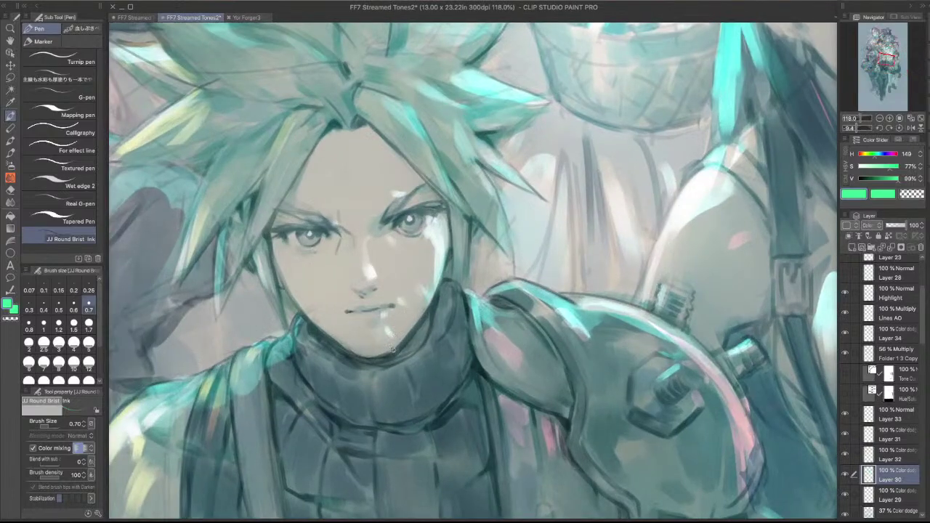
{"action": "key", "text": "bracketright"}
{"action": "key", "text": "bracketright"}
{"action": "key", "text": "bracketright"}
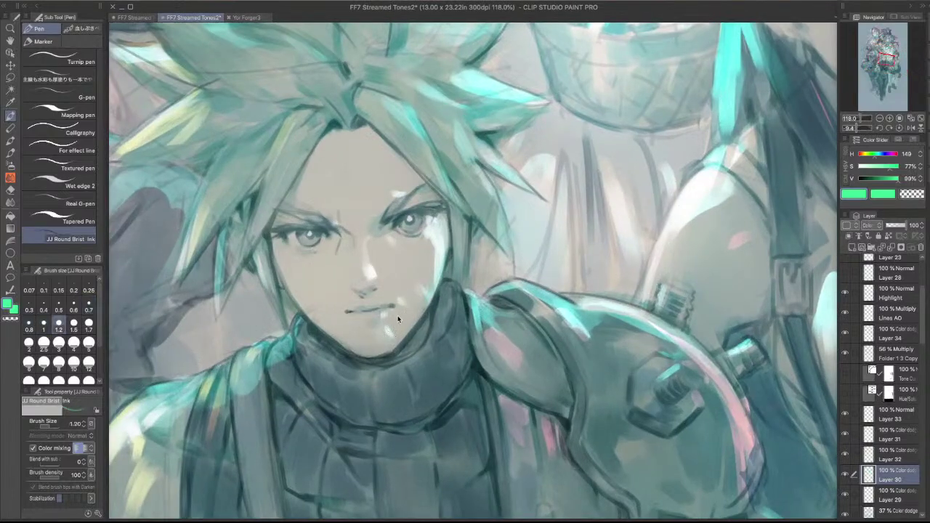
{"action": "key", "text": "c"}
{"action": "key", "text": "c"}
{"action": "key", "text": "c"}
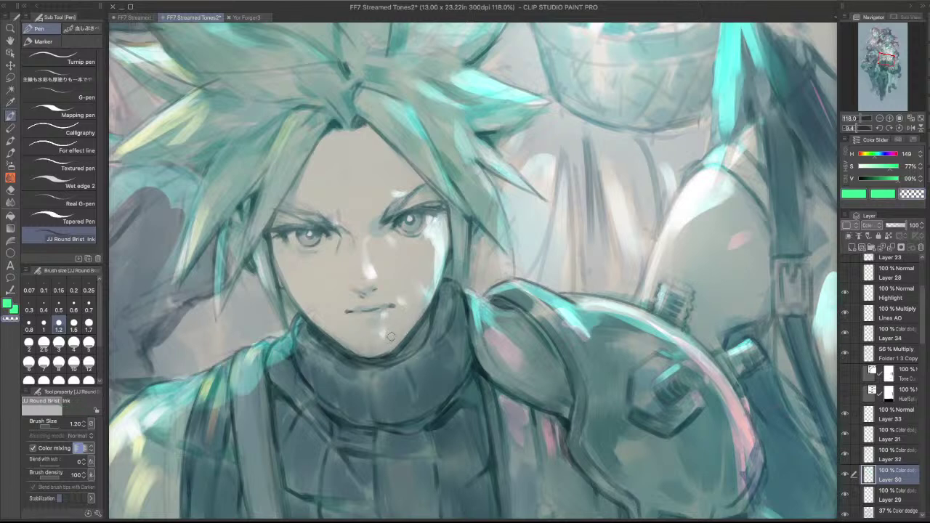
{"action": "key", "text": "c"}
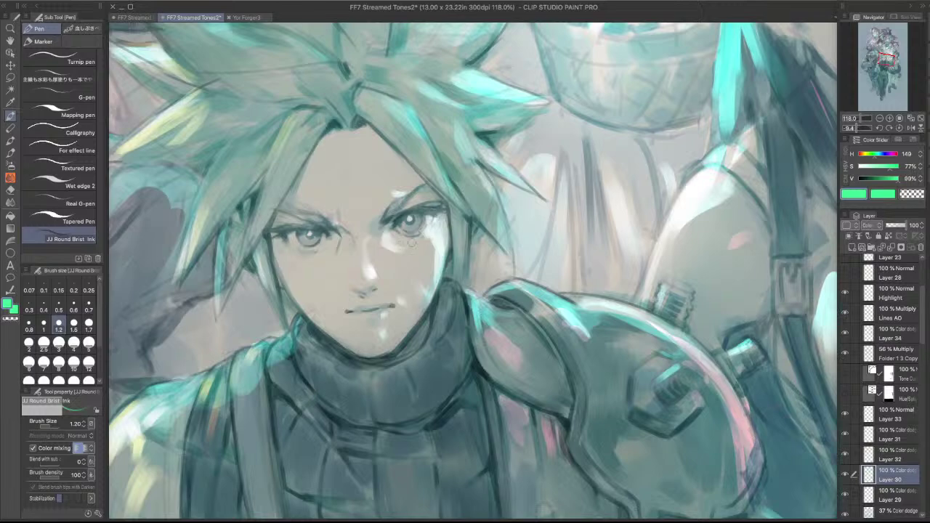
{"action": "left_click_drag", "start_coordinate": [578, 243], "coordinate": [657, 203]}
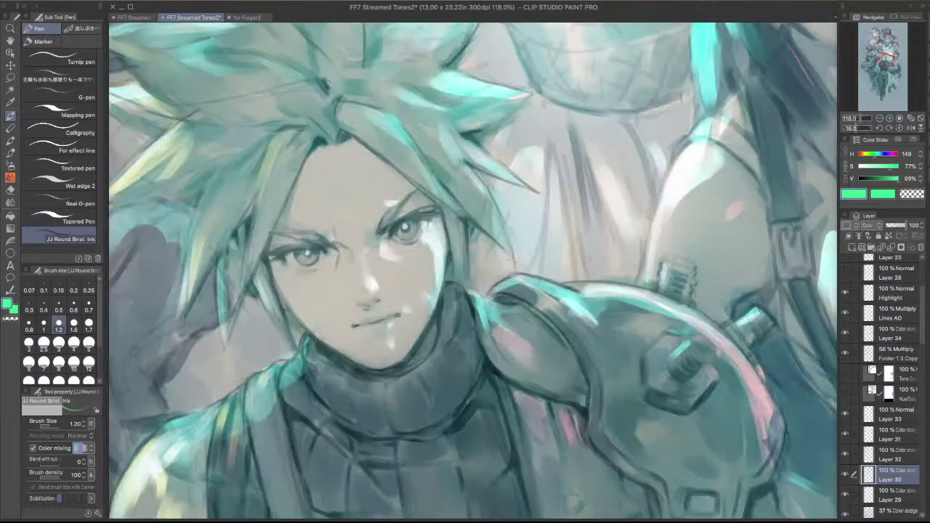
- Soften the bright highlight along the swordsman's outer cheek on Layer 30 with the Blend tool at size 1.00
{"action": "key", "text": "j"}
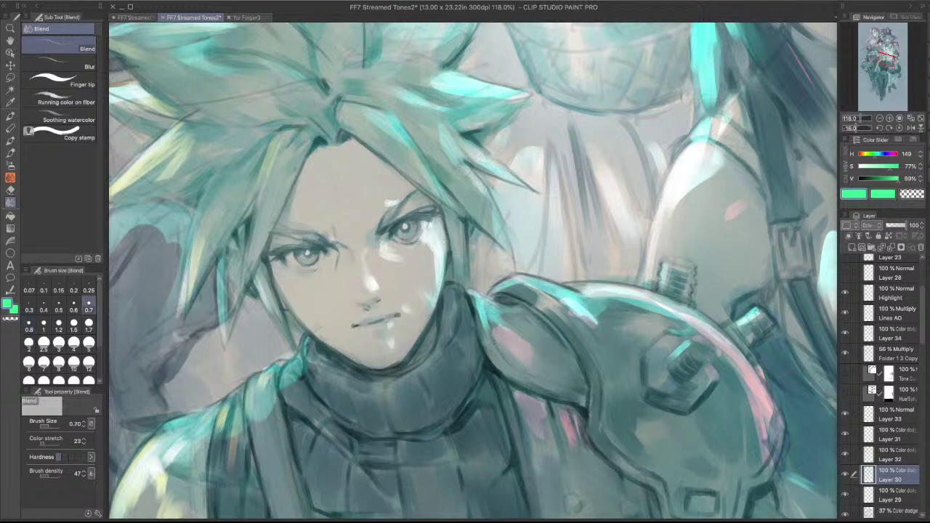
{"action": "key", "text": "bracketright"}
{"action": "key", "text": "bracketright"}
{"action": "key", "text": "bracketright"}
{"action": "key", "text": "bracketright"}
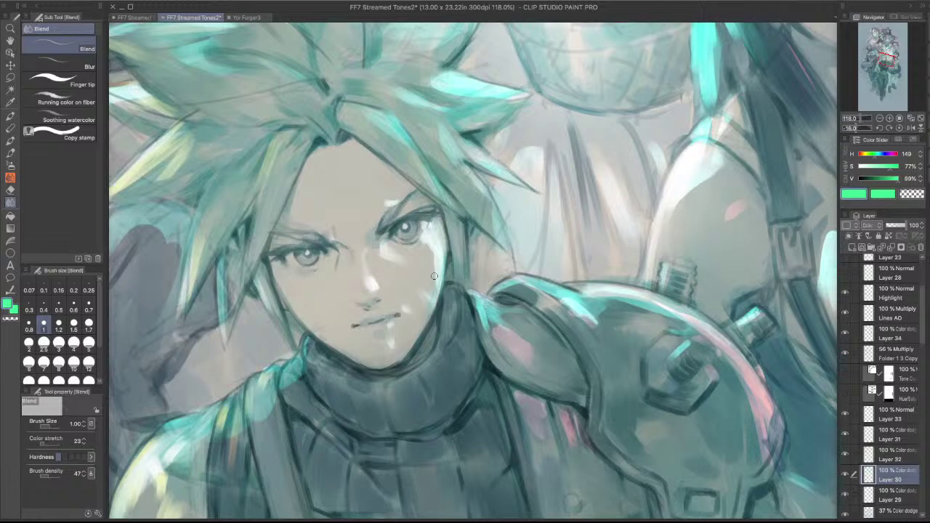
{"action": "key", "text": "p"}
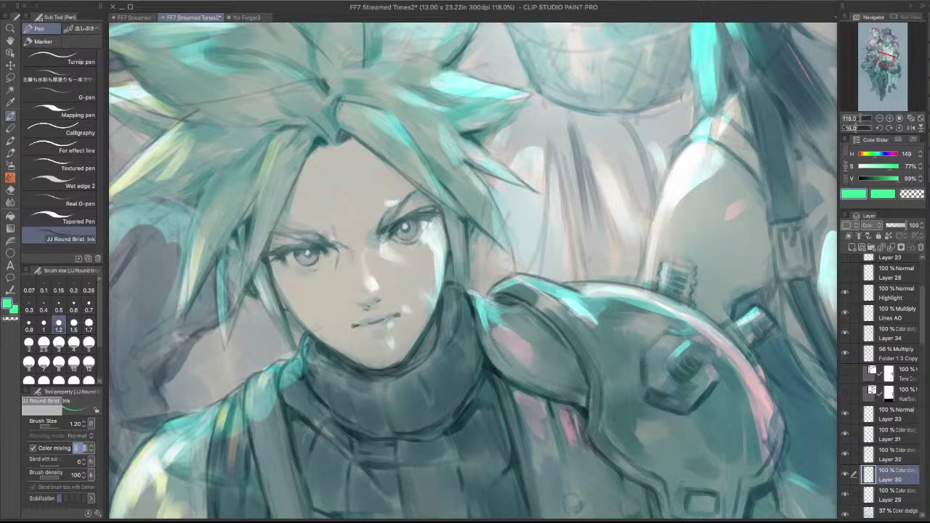
- Paint a highlight on the swordsman's forehead just below the hairline and smooth it with the Blend tool
{"action": "left_click_drag", "start_coordinate": [503, 361], "coordinate": [628, 339]}
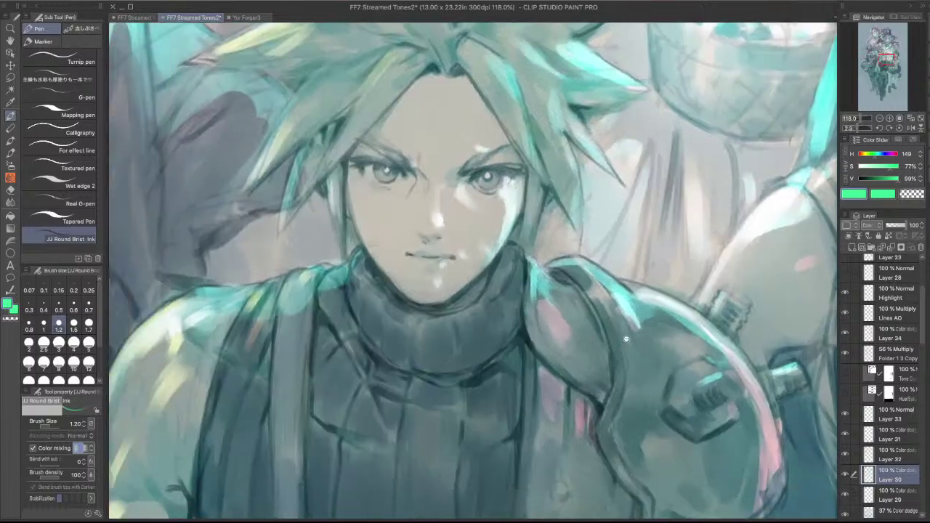
{"action": "scroll", "coordinate": [628, 340], "scroll_direction": "down", "scroll_amount": 3}
{"action": "left_click_drag", "start_coordinate": [632, 413], "coordinate": [621, 365]}
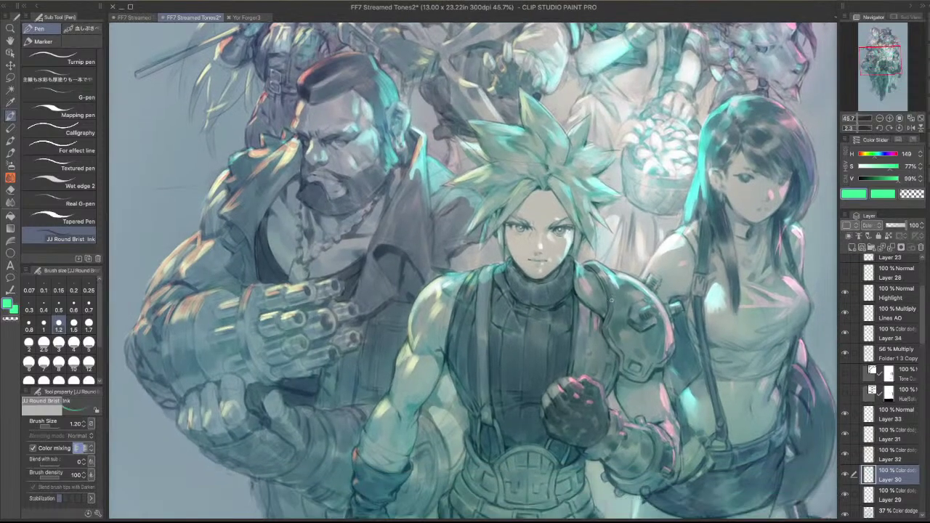
{"action": "key", "text": "c"}
{"action": "left_click_drag", "start_coordinate": [561, 131], "coordinate": [507, 109]}
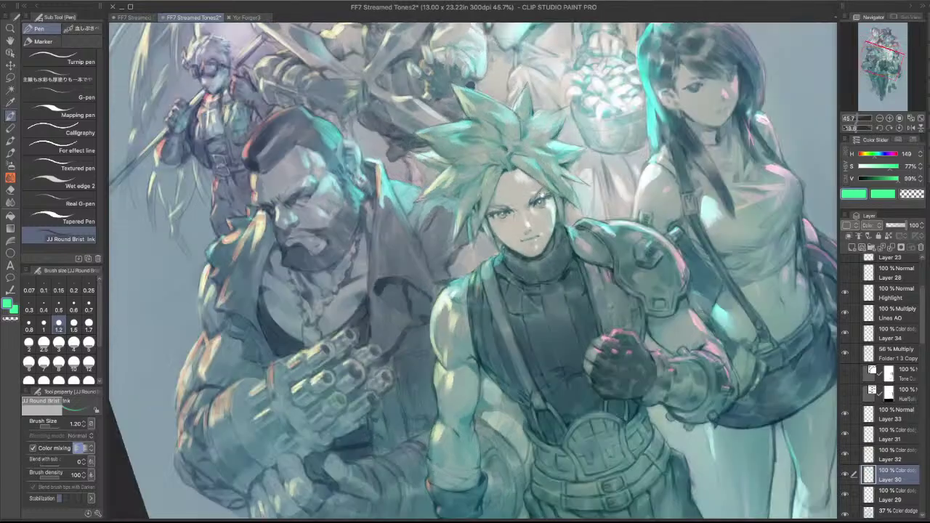
{"action": "left_click_drag", "start_coordinate": [531, 184], "coordinate": [566, 250]}
{"action": "key", "text": "j"}
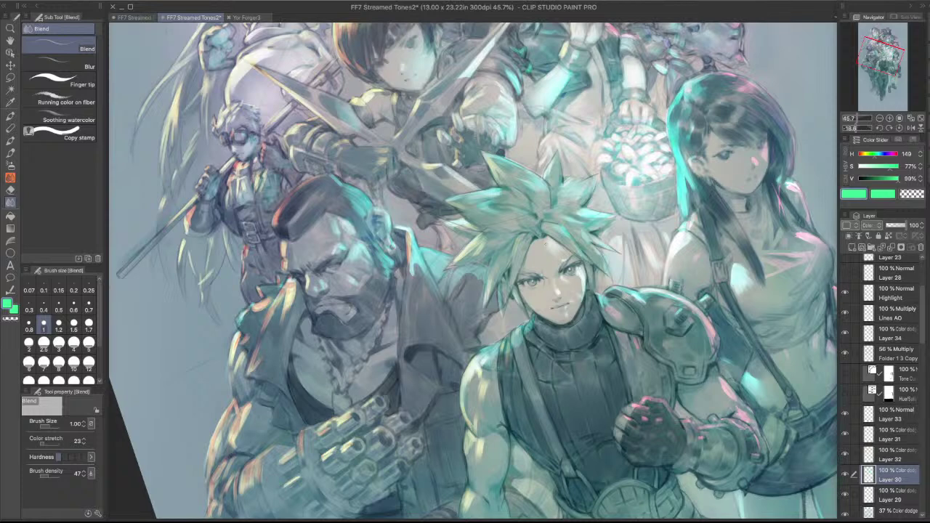
- Clean up the swordsman's forehead highlight on Layer 30 with the hard eraser at size 1.70
{"action": "key", "text": "e"}
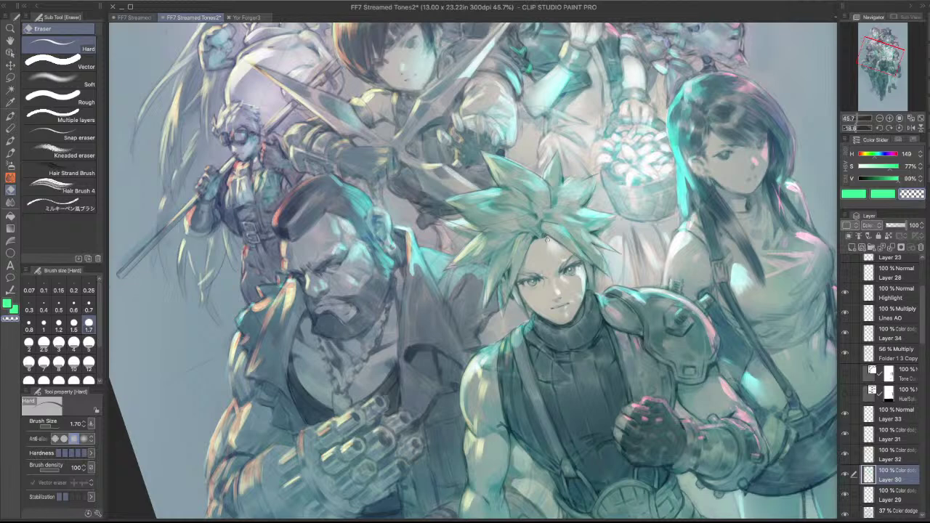
{"action": "left_click_drag", "start_coordinate": [652, 305], "coordinate": [647, 329]}
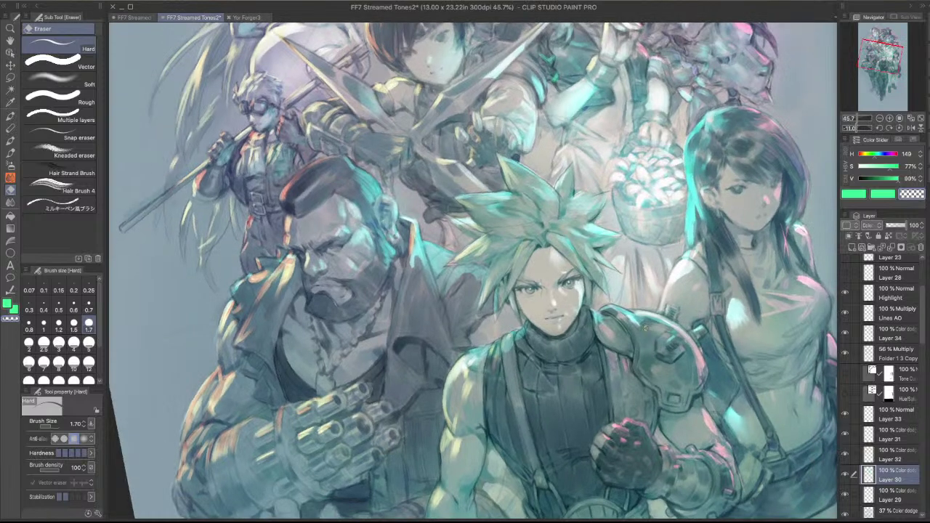
{"action": "left_click_drag", "start_coordinate": [660, 225], "coordinate": [651, 197]}
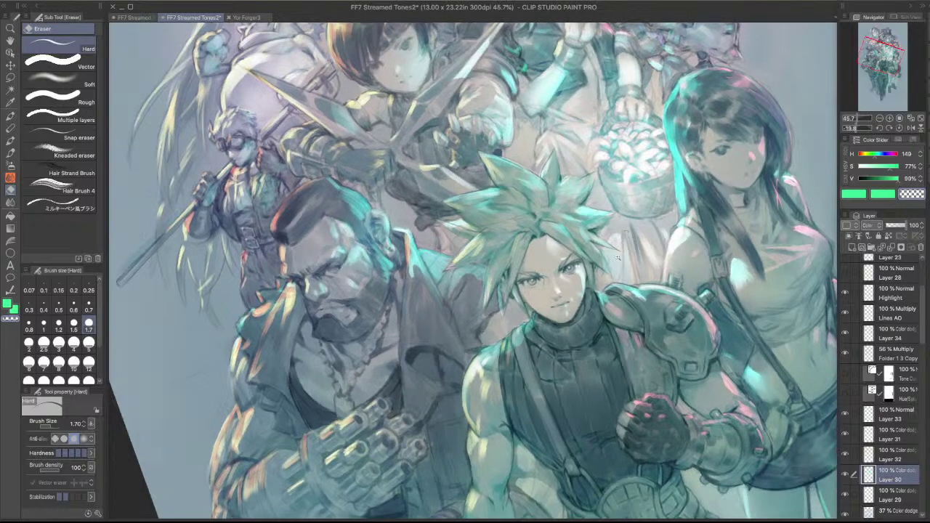
{"action": "left_click_drag", "start_coordinate": [622, 250], "coordinate": [658, 251]}
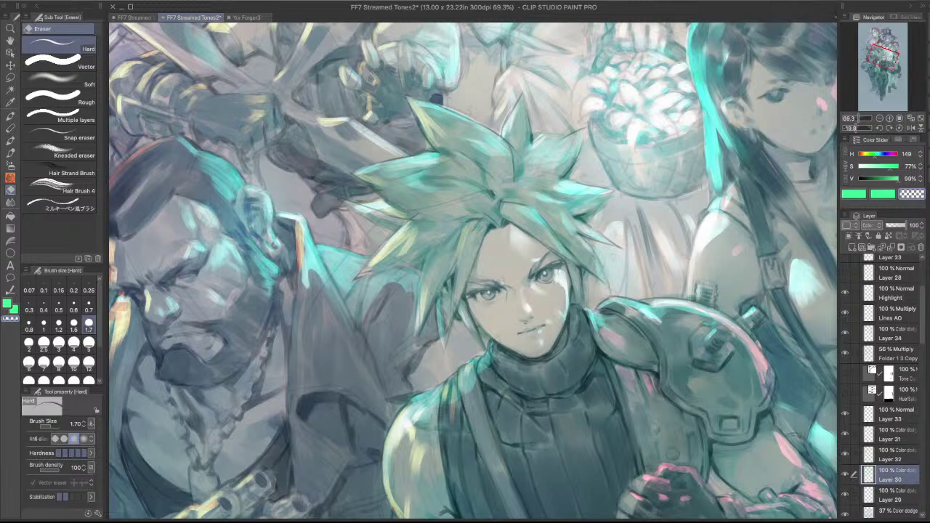
{"action": "key", "text": "c"}
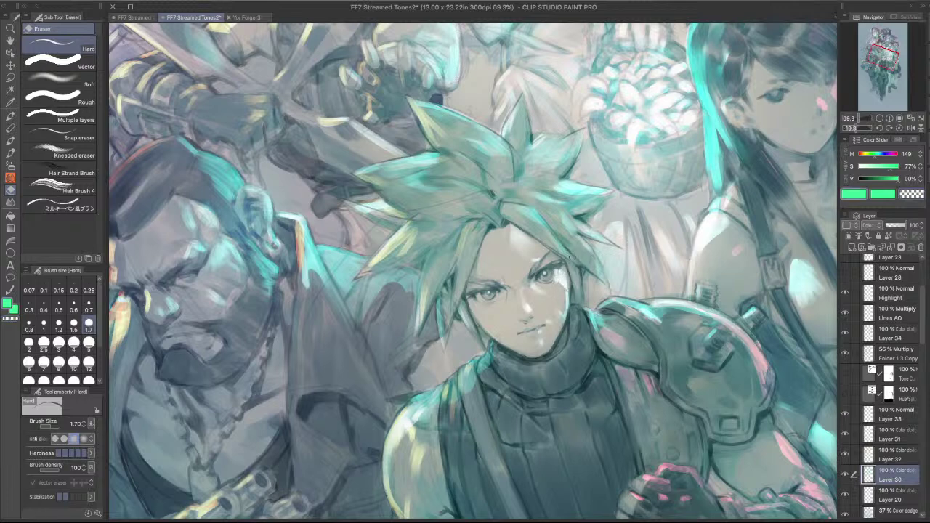
- Refine the light beneath the swordsman's brightly lit eye with the size 1.20 pen and transparent colour
{"action": "key", "text": "p"}
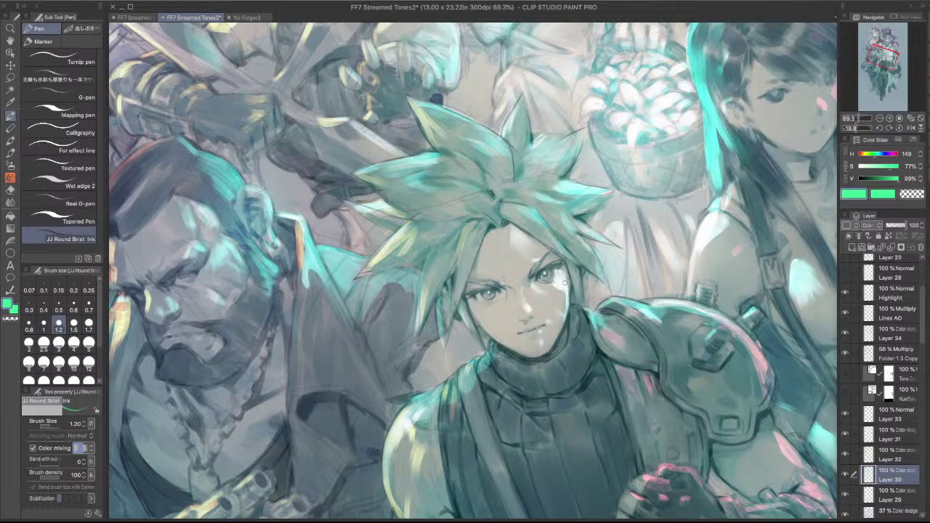
{"action": "scroll", "coordinate": [618, 291], "scroll_direction": "down", "scroll_amount": 2}
{"action": "left_click_drag", "start_coordinate": [655, 306], "coordinate": [646, 335]}
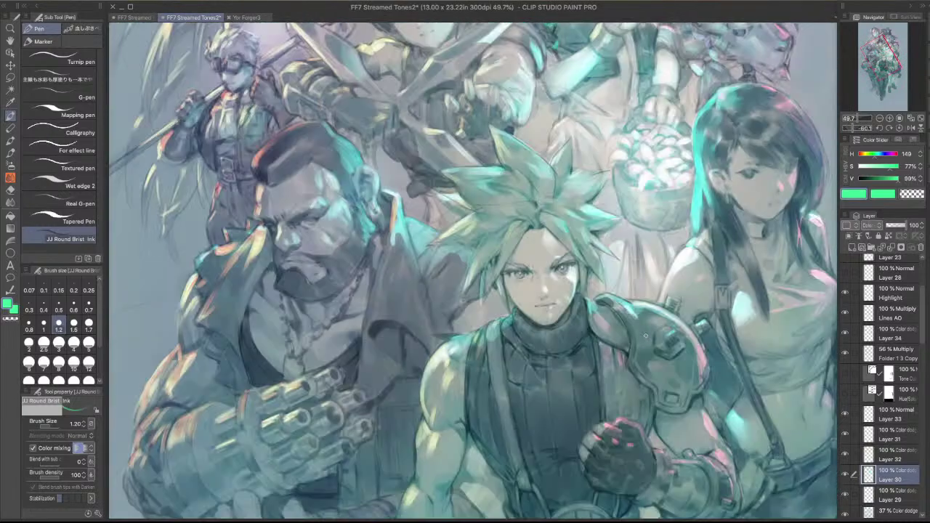
{"action": "scroll", "coordinate": [601, 213], "scroll_direction": "up", "scroll_amount": 2}
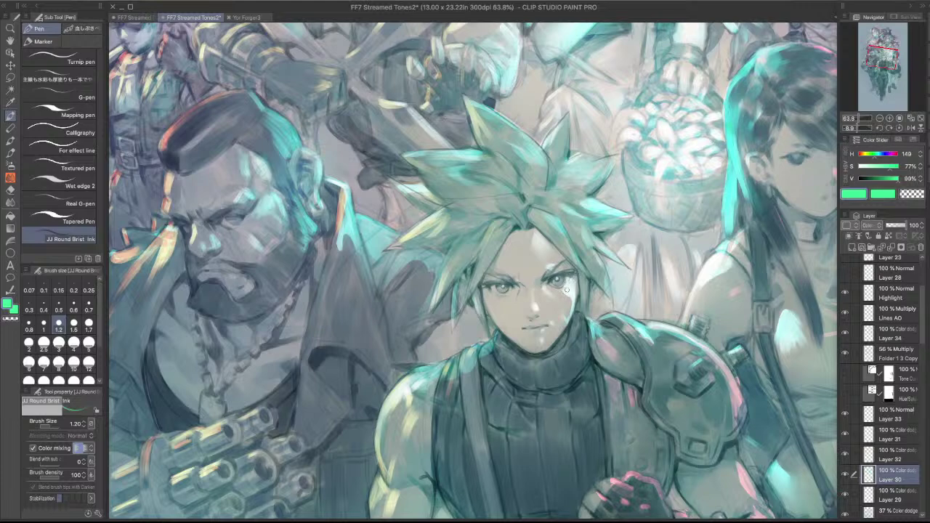
{"action": "scroll", "coordinate": [567, 291], "scroll_direction": "up", "scroll_amount": 2}
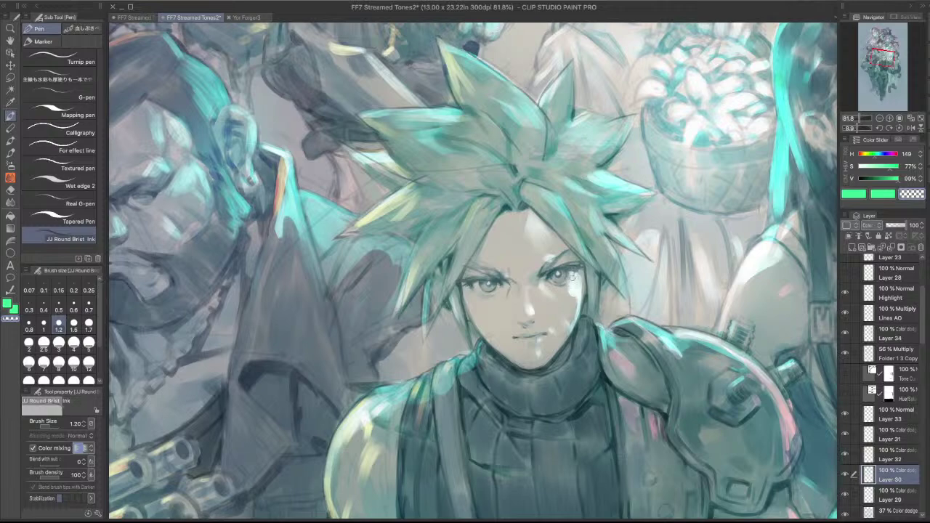
{"action": "left_click_drag", "start_coordinate": [574, 303], "coordinate": [585, 244]}
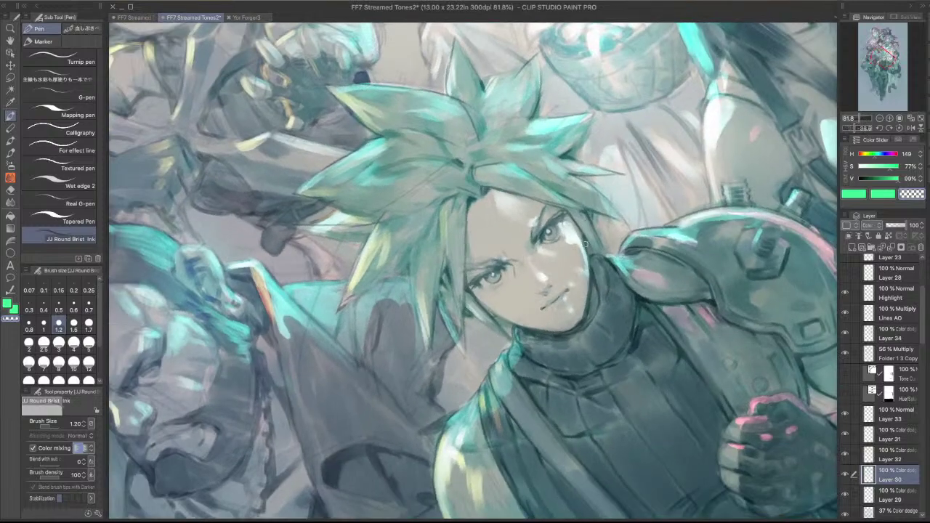
- Mirror the canvas view and touch up the swordsman's cheek highlight, alternating between green and transparent colour
{"action": "left_click", "coordinate": [911, 128]}
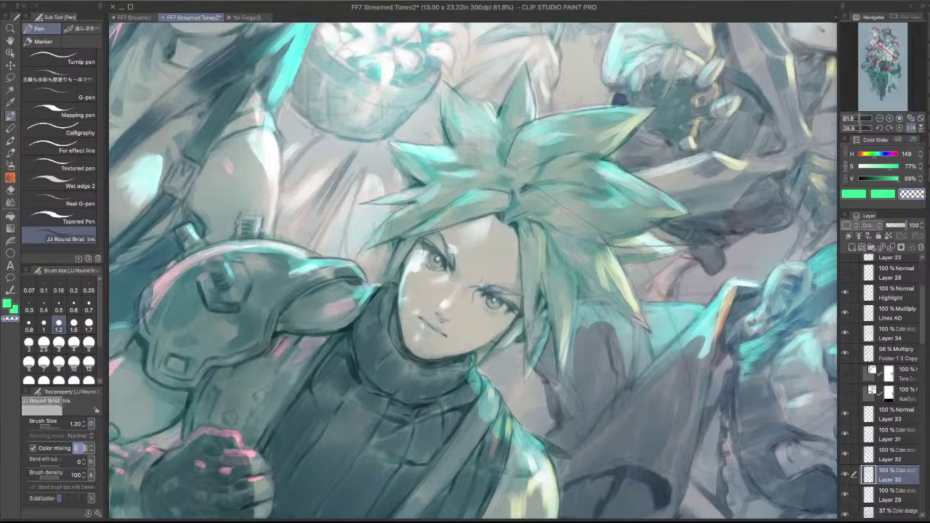
{"action": "left_click_drag", "start_coordinate": [585, 302], "coordinate": [541, 181]}
{"action": "left_click_drag", "start_coordinate": [506, 318], "coordinate": [564, 295]}
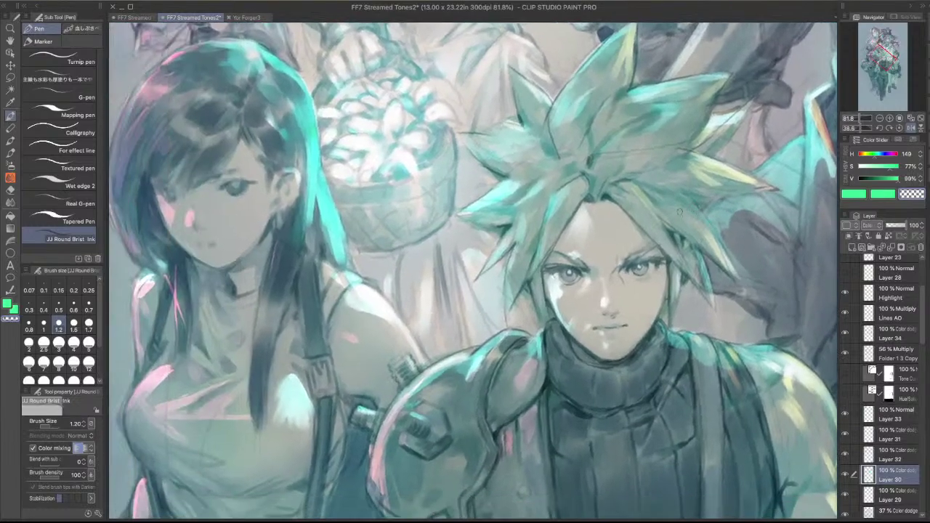
{"action": "key", "text": "c"}
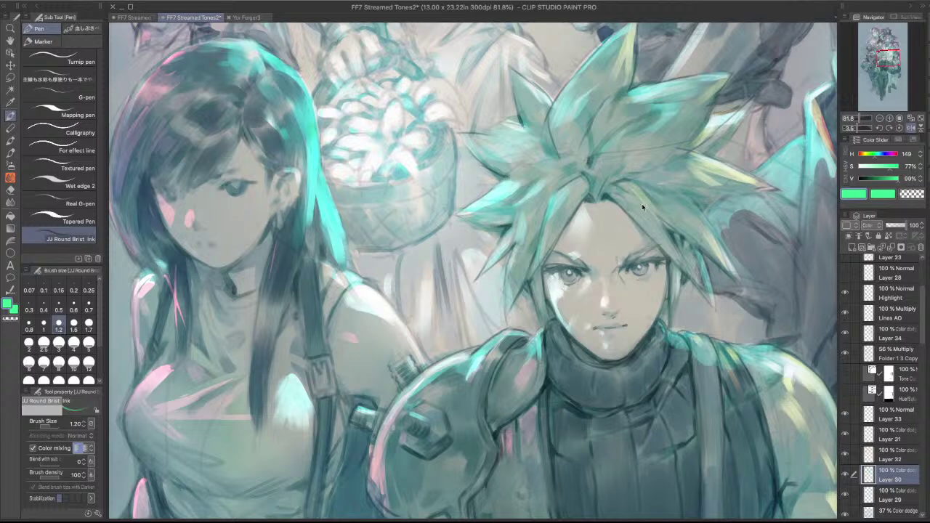
{"action": "key", "text": "c"}
- Try reshaping the outer cheek highlight below the swordsman's lit eye, and undo the latest strokes
{"action": "left_click_drag", "start_coordinate": [560, 297], "coordinate": [568, 291]}
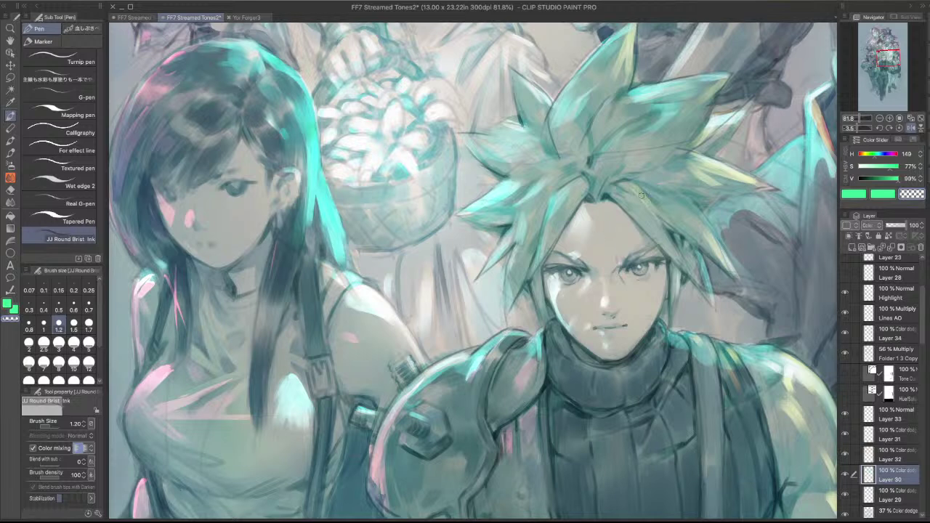
{"action": "key", "text": "super+z"}
{"action": "key", "text": "c"}
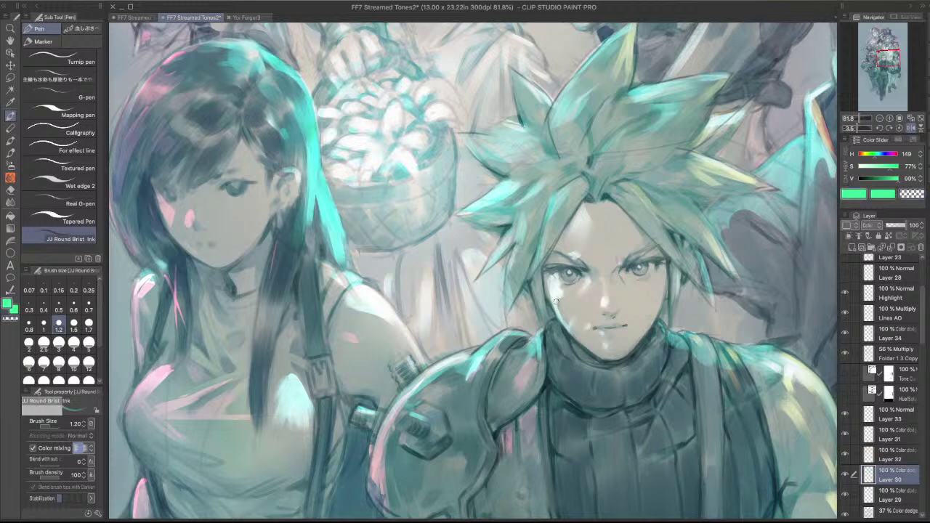
{"action": "left_click_drag", "start_coordinate": [556, 301], "coordinate": [565, 326]}
{"action": "key", "text": "super+z"}
{"action": "key", "text": "super+z"}
{"action": "key", "text": "super+z"}
- Reset the canvas rotation and unmirror the view around the swordsman's face
{"action": "left_click_drag", "start_coordinate": [633, 248], "coordinate": [619, 199]}
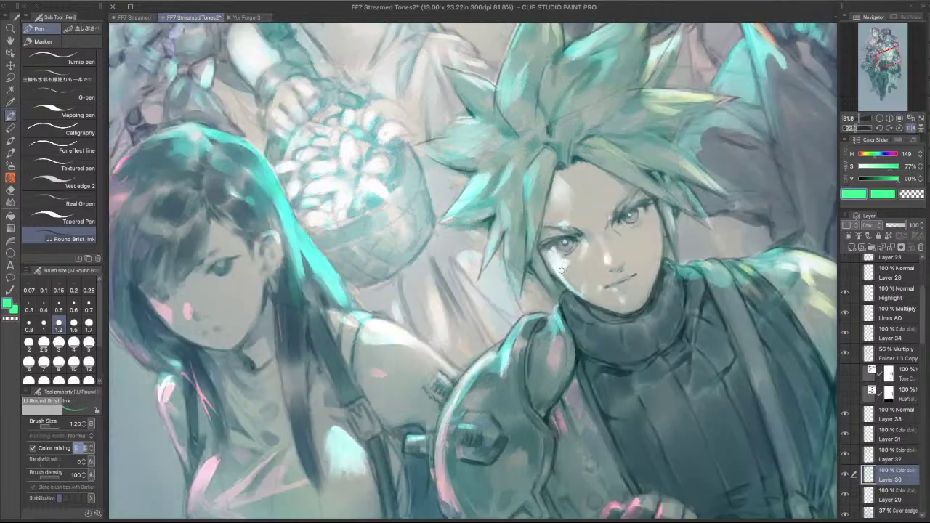
{"action": "left_click", "coordinate": [899, 128]}
{"action": "left_click", "coordinate": [909, 128]}
{"action": "left_click_drag", "start_coordinate": [529, 333], "coordinate": [654, 372]}
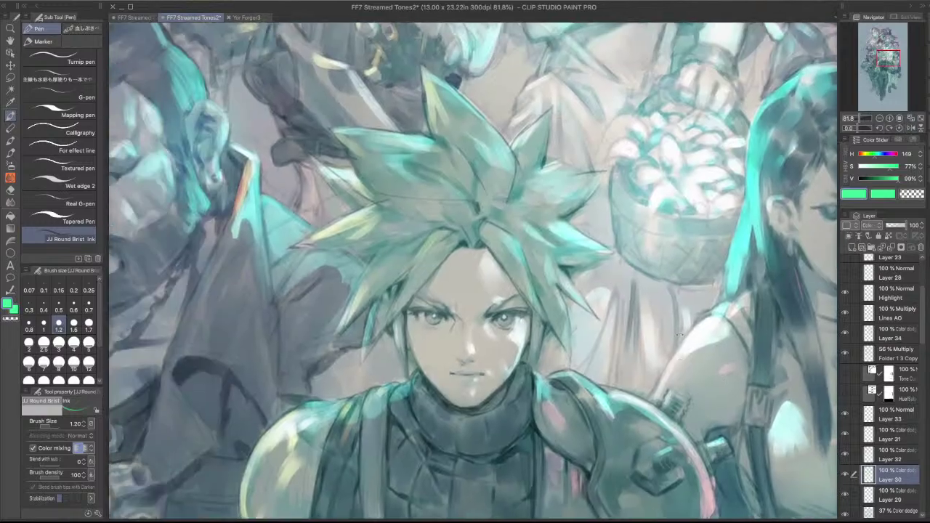
{"action": "left_click_drag", "start_coordinate": [611, 322], "coordinate": [598, 268]}
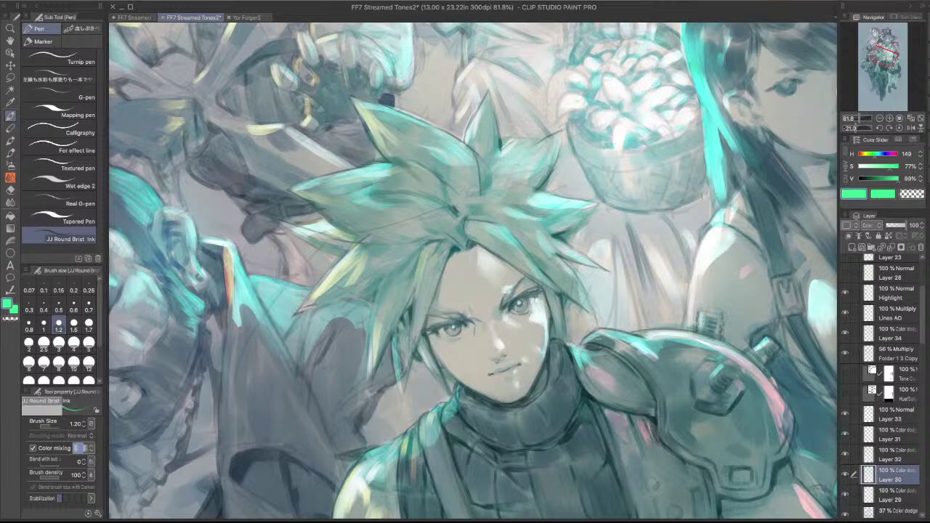
- Move from the swordsman to the long-haired man at the top of the group and make Layer 32 active
{"action": "scroll", "coordinate": [602, 322], "scroll_direction": "down", "scroll_amount": 6}
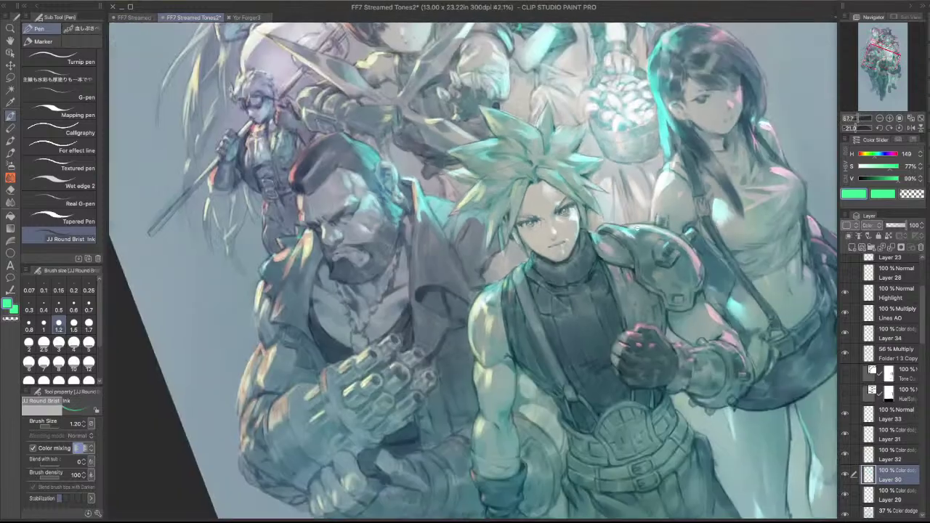
{"action": "scroll", "coordinate": [628, 263], "scroll_direction": "down", "scroll_amount": 2}
{"action": "left_click_drag", "start_coordinate": [713, 274], "coordinate": [700, 349]}
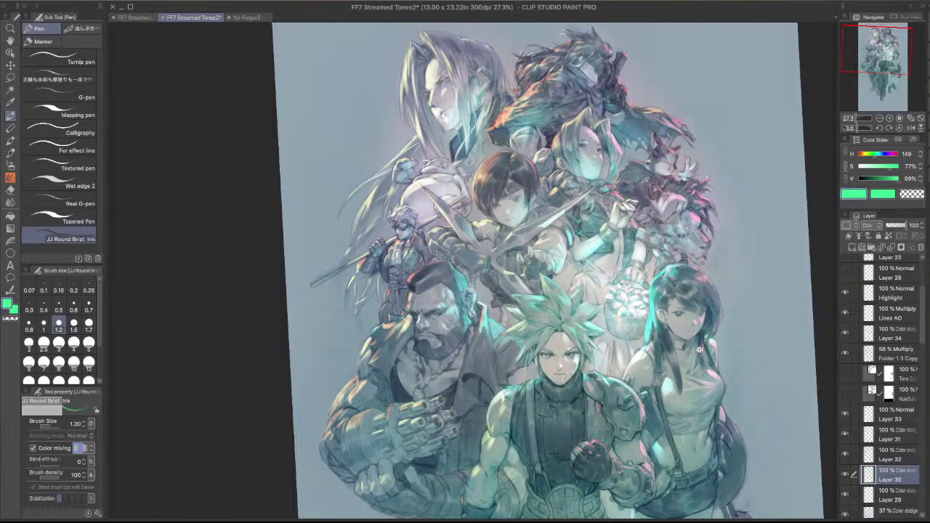
{"action": "scroll", "coordinate": [443, 102], "scroll_direction": "up", "scroll_amount": 9}
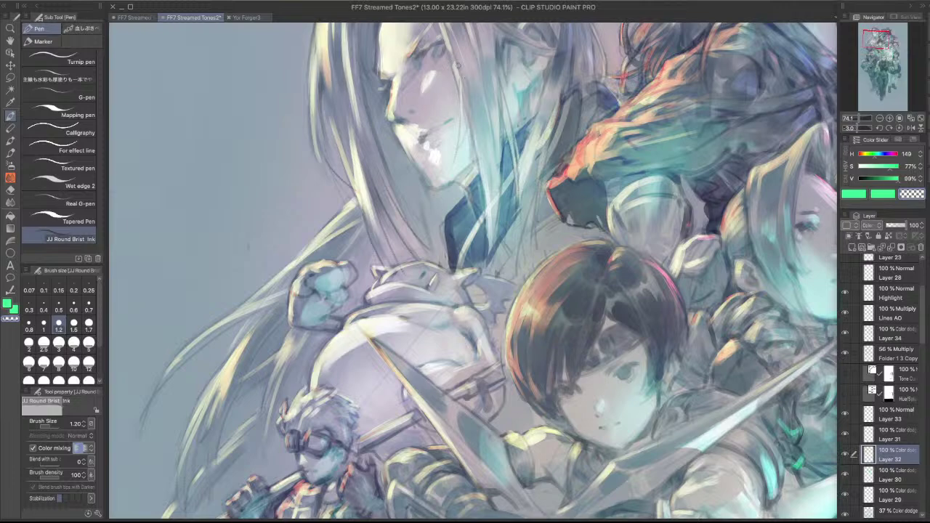
- Examine the lighting across the whole group, from the upper characters down to the swordsman and the fighters beside him
{"action": "scroll", "coordinate": [469, 59], "scroll_direction": "down", "scroll_amount": 3}
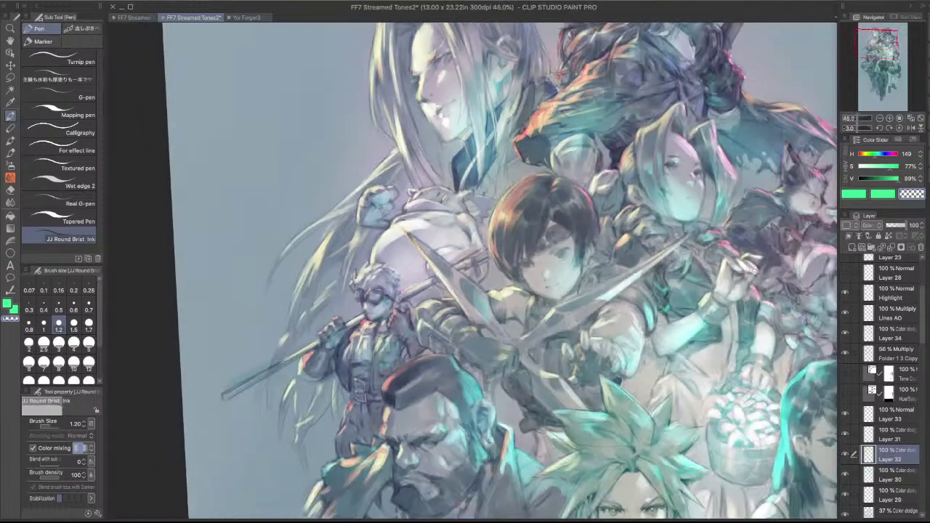
{"action": "scroll", "coordinate": [753, 273], "scroll_direction": "down", "scroll_amount": 2}
{"action": "left_click_drag", "start_coordinate": [775, 277], "coordinate": [745, 124]}
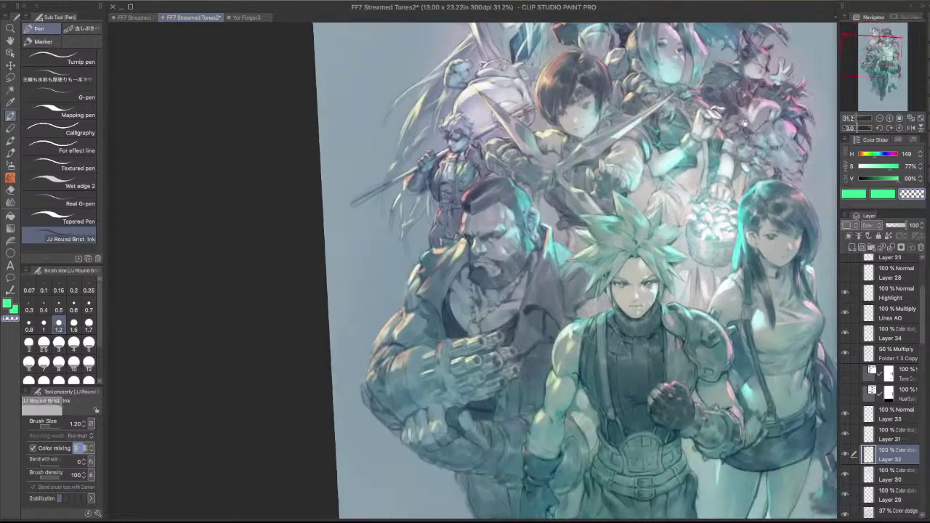
{"action": "left_click_drag", "start_coordinate": [665, 282], "coordinate": [670, 210]}
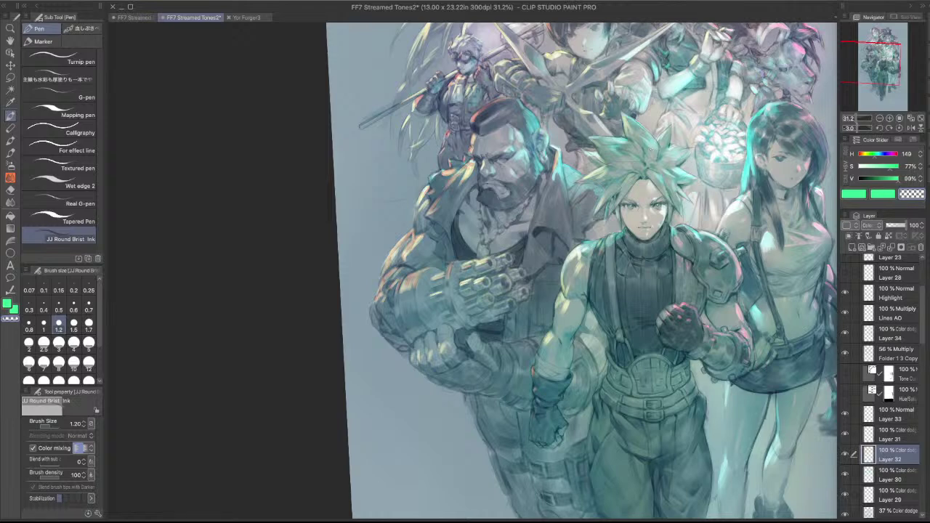
{"action": "left_click_drag", "start_coordinate": [737, 268], "coordinate": [633, 182]}
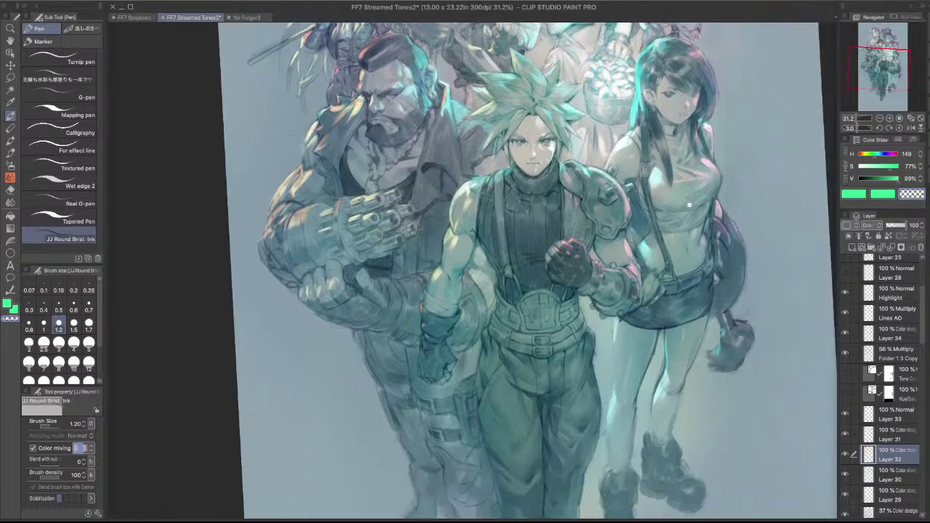
{"action": "scroll", "coordinate": [699, 327], "scroll_direction": "down", "scroll_amount": 2}
{"action": "left_click_drag", "start_coordinate": [702, 234], "coordinate": [689, 309]}
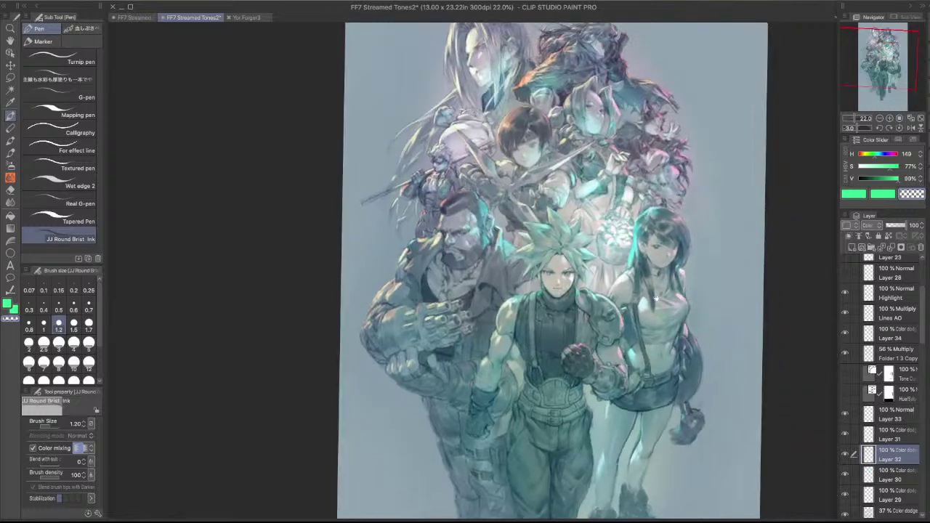
{"action": "scroll", "coordinate": [590, 302], "scroll_direction": "up", "scroll_amount": 1}
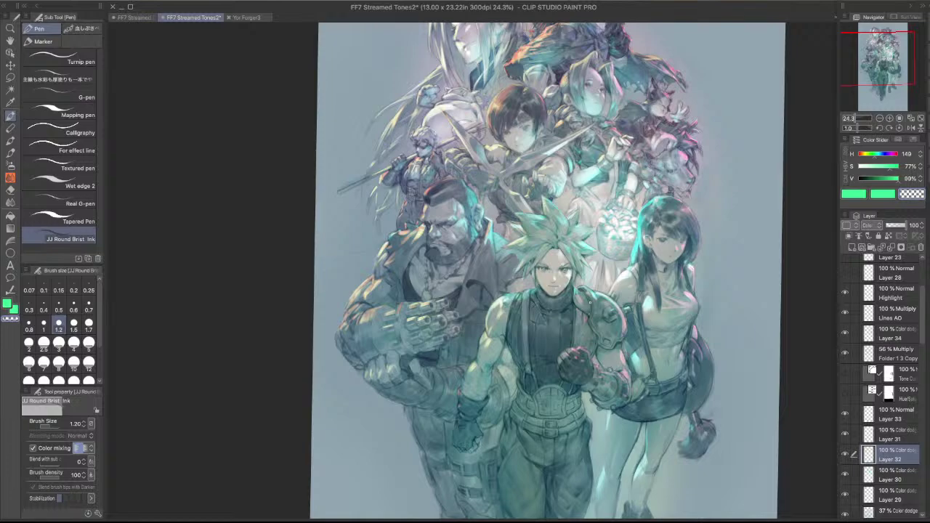
{"action": "scroll", "coordinate": [434, 115], "scroll_direction": "up", "scroll_amount": 8}
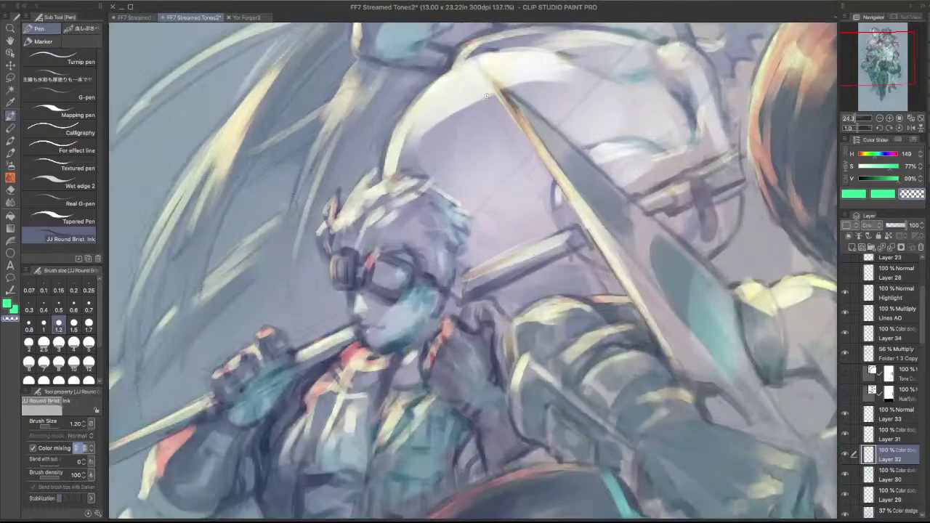
- Pick orange and paint rim strokes with the Turnip pen along the upper edge of the long-haired man's pale shoulder armour on Layer 32
{"action": "left_click_drag", "start_coordinate": [500, 174], "coordinate": [500, 363]}
{"action": "key", "text": "p"}
{"action": "left_click_drag", "start_coordinate": [481, 249], "coordinate": [553, 208]}
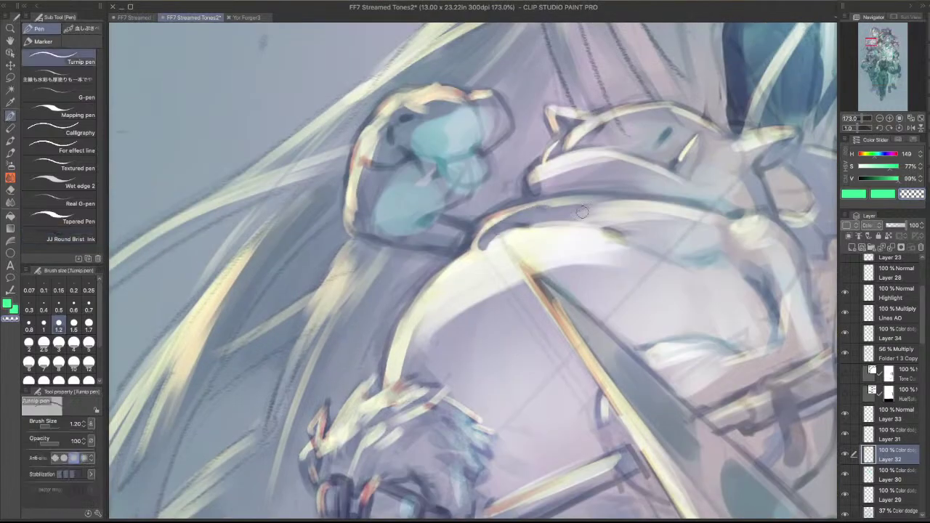
{"action": "key", "text": "ctrl+z"}
{"action": "left_click", "coordinate": [494, 243], "text": "alt"}
{"action": "left_click_drag", "start_coordinate": [486, 242], "coordinate": [541, 209]}
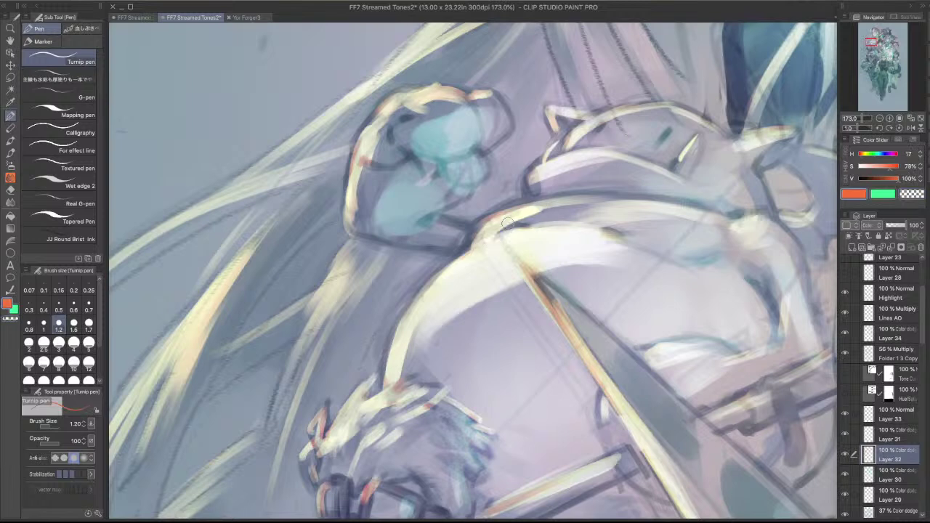
{"action": "left_click_drag", "start_coordinate": [493, 237], "coordinate": [572, 201]}
{"action": "left_click_drag", "start_coordinate": [490, 231], "coordinate": [555, 203]}
- Rework the orange rim on the shoulder armour's outer edge with the JJ Round Brist Ink brush, undoing the first stroke
{"action": "scroll", "coordinate": [674, 245], "scroll_direction": "down", "scroll_amount": 3}
{"action": "mouse_move", "coordinate": [695, 251]}
{"action": "left_mouse_down"}
{"action": "mouse_move", "coordinate": [666, 167]}
{"action": "mouse_move", "coordinate": [608, 94]}
{"action": "left_mouse_up"}
{"action": "key", "text": "comma"}
{"action": "left_click_drag", "start_coordinate": [502, 164], "coordinate": [521, 119]}
{"action": "key", "text": "super+z"}
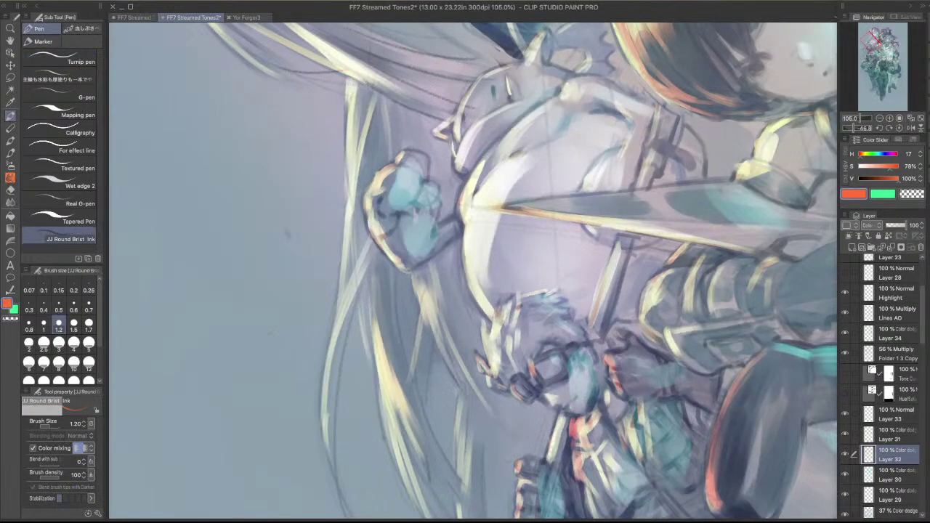
{"action": "left_click_drag", "start_coordinate": [498, 161], "coordinate": [530, 114]}
{"action": "left_click_drag", "start_coordinate": [508, 152], "coordinate": [536, 118]}
- Make Layer 34 active, pick dark red from the long-haired woman's chest highlight, and set the JJ Round Brist brush to size 1.2
{"action": "scroll", "coordinate": [579, 94], "scroll_direction": "down", "scroll_amount": 6}
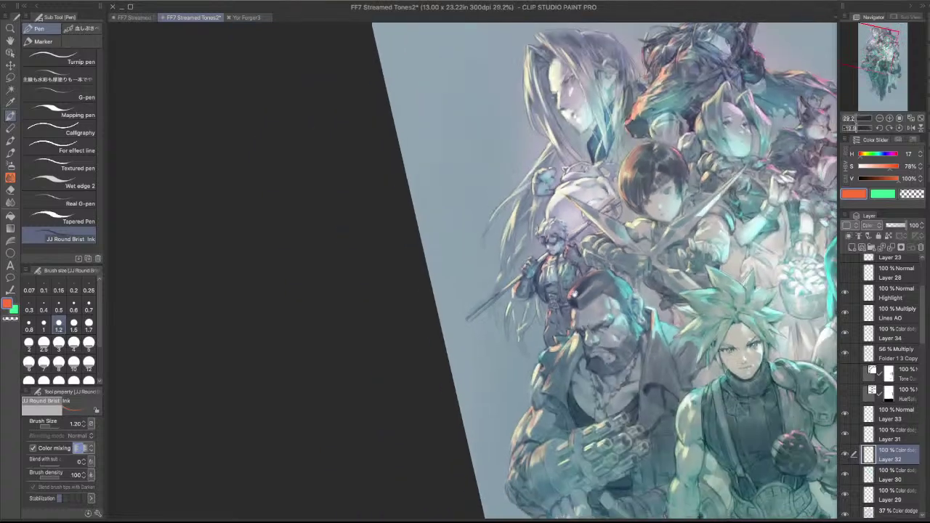
{"action": "left_click_drag", "start_coordinate": [683, 254], "coordinate": [563, 239]}
{"action": "left_click_drag", "start_coordinate": [654, 374], "coordinate": [587, 321]}
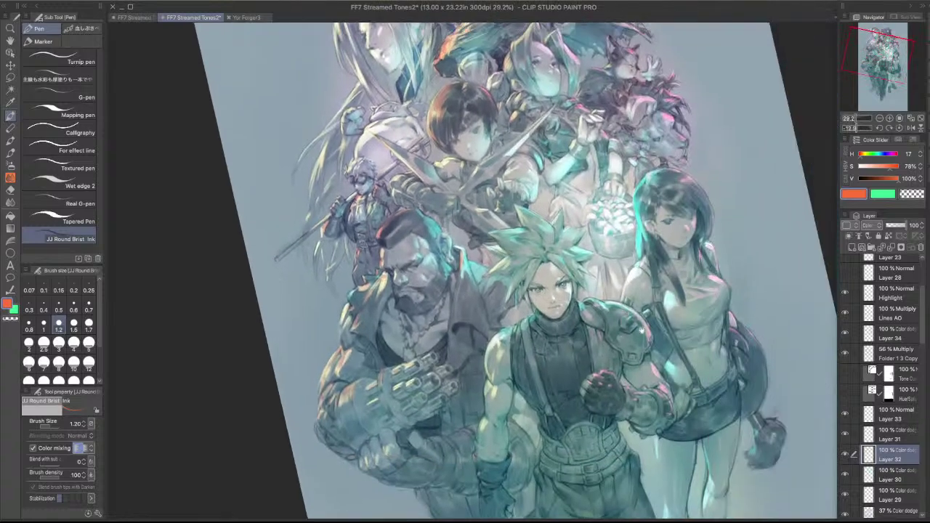
{"action": "mouse_move", "coordinate": [643, 330]}
{"action": "left_mouse_down"}
{"action": "mouse_move", "coordinate": [653, 353]}
{"action": "mouse_move", "coordinate": [672, 347]}
{"action": "mouse_move", "coordinate": [662, 350]}
{"action": "mouse_move", "coordinate": [640, 266]}
{"action": "left_mouse_up"}
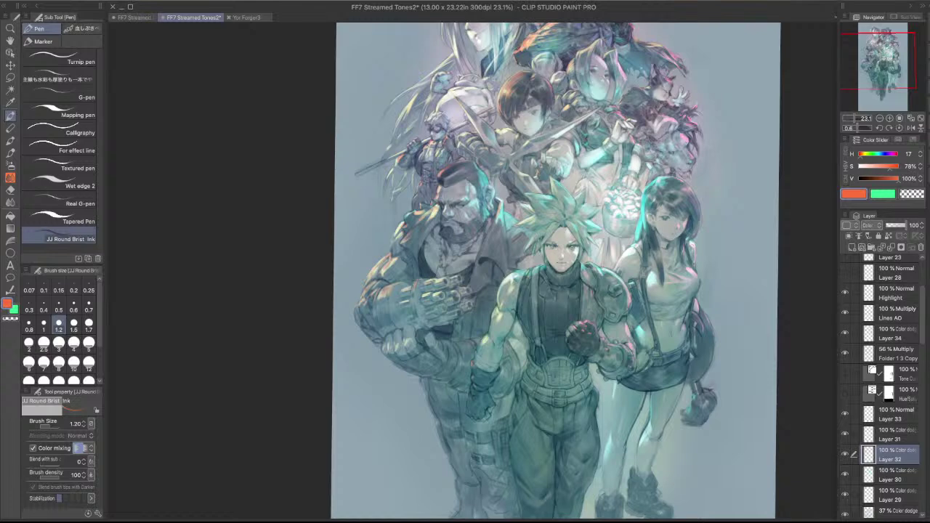
{"action": "scroll", "coordinate": [685, 273], "scroll_direction": "up", "scroll_amount": 5}
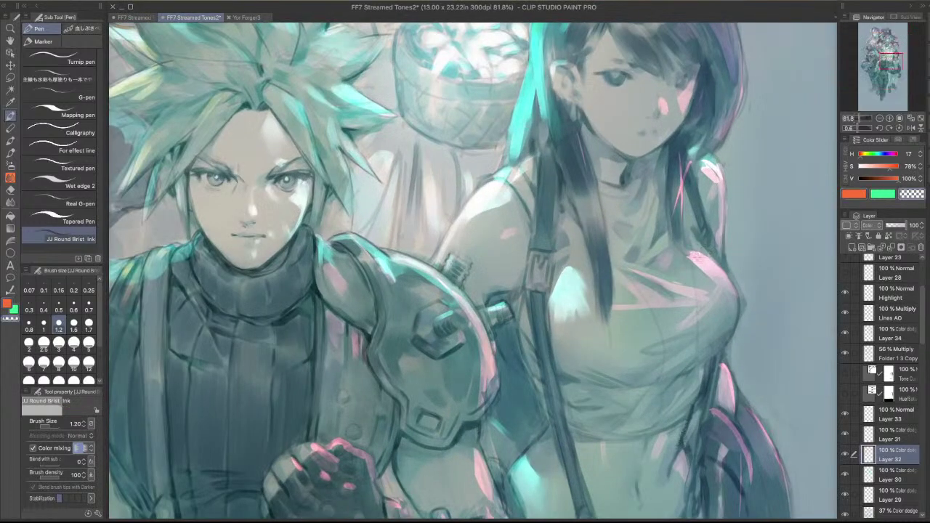
{"action": "left_click", "coordinate": [696, 256], "text": "ctrl+shift"}
{"action": "left_click", "coordinate": [691, 256], "text": "alt"}
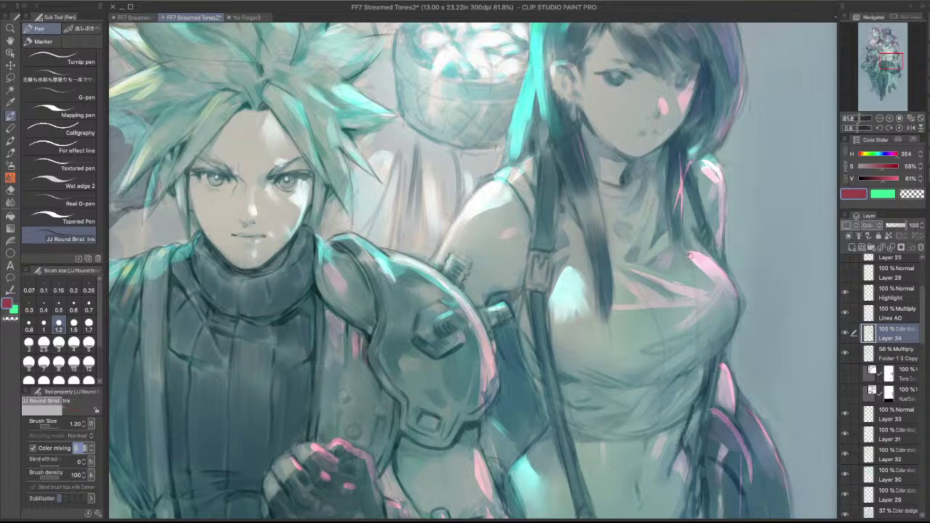
{"action": "key", "text": "b"}
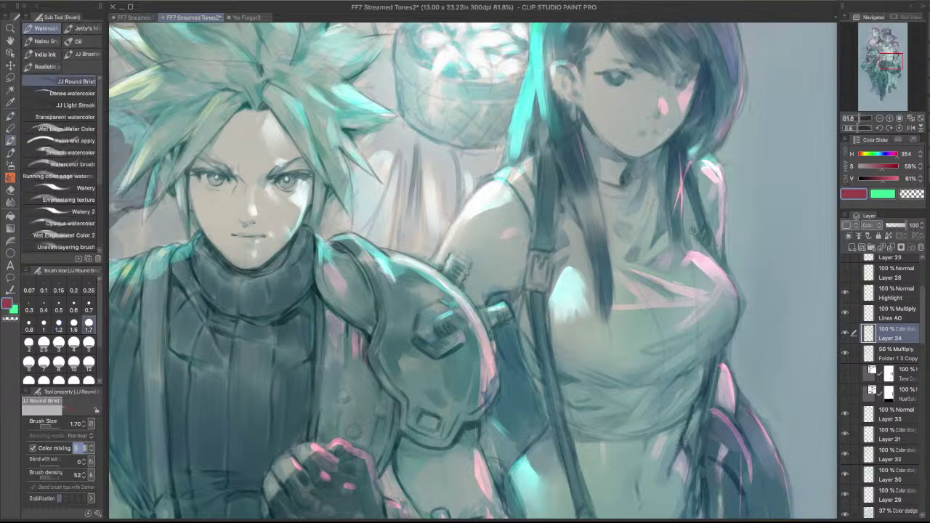
{"action": "key", "text": "bracketleft"}
{"action": "key", "text": "bracketleft"}
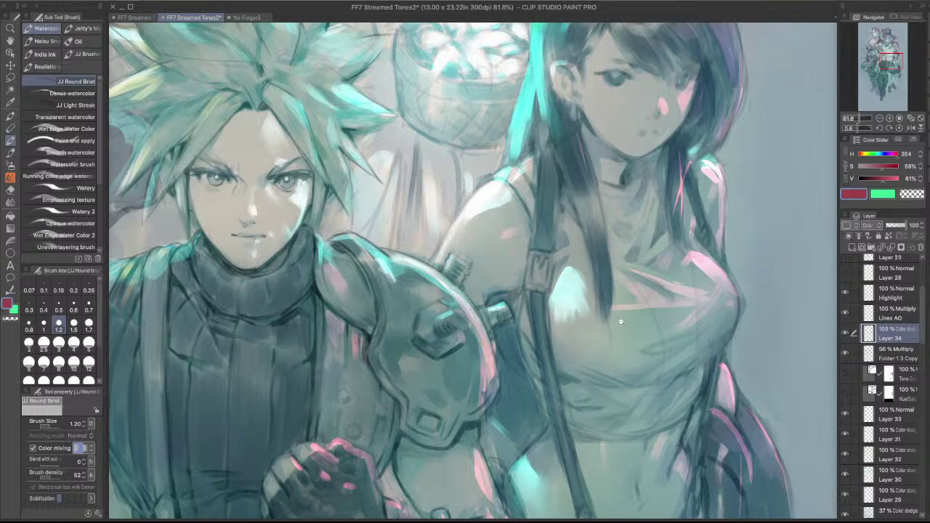
- Try adding and trimming a pink edge highlight along the woman's long front hair strand, and undo the strokes
{"action": "scroll", "coordinate": [698, 316], "scroll_direction": "down", "scroll_amount": 2}
{"action": "scroll", "coordinate": [731, 325], "scroll_direction": "down", "scroll_amount": 2}
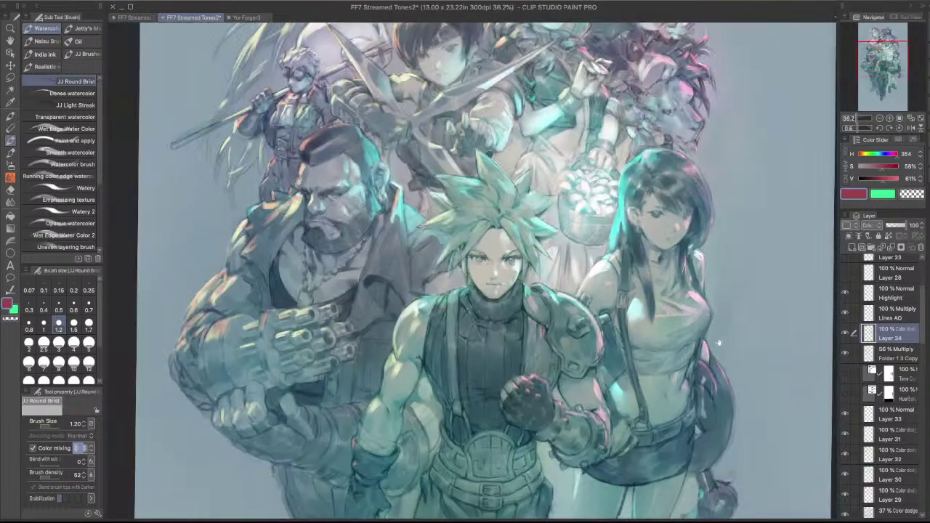
{"action": "scroll", "coordinate": [699, 318], "scroll_direction": "up", "scroll_amount": 4}
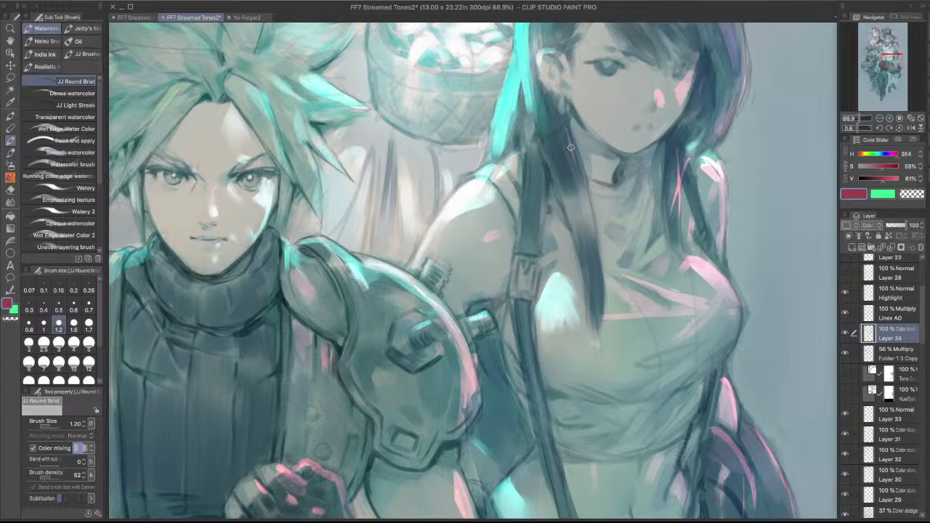
{"action": "left_click_drag", "start_coordinate": [559, 115], "coordinate": [583, 199]}
{"action": "key", "text": "ctrl+z"}
{"action": "key", "text": "c"}
{"action": "mouse_move", "coordinate": [564, 127]}
{"action": "left_mouse_down"}
{"action": "mouse_move", "coordinate": [579, 168]}
{"action": "mouse_move", "coordinate": [564, 120]}
{"action": "mouse_move", "coordinate": [586, 197]}
{"action": "left_mouse_up"}
{"action": "key", "text": "c"}
{"action": "key", "text": "ctrl+z"}
- Erase the stray pink highlight strokes over the woman's hair strands beside her lit shoulder using transparent colour
{"action": "key", "text": "c"}
{"action": "left_click_drag", "start_coordinate": [681, 158], "coordinate": [675, 223]}
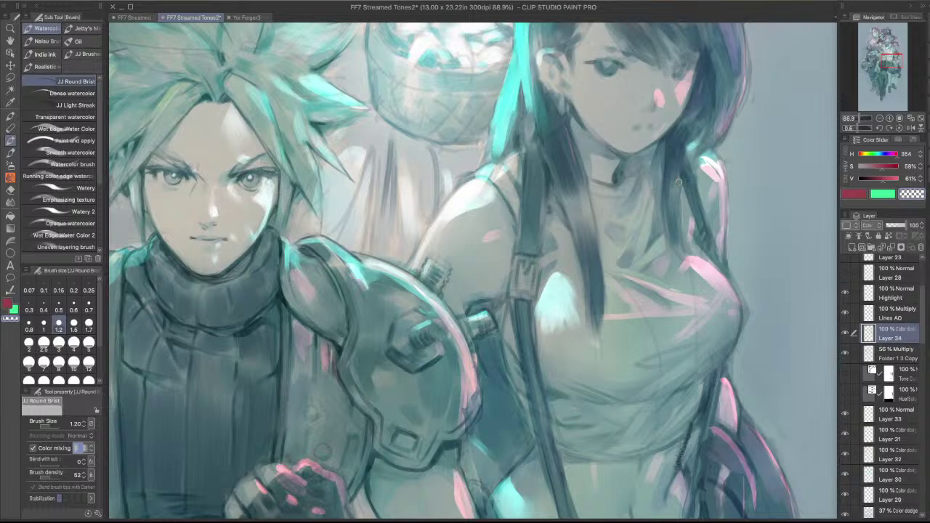
{"action": "key", "text": "c"}
{"action": "key", "text": "c"}
{"action": "key", "text": "c"}
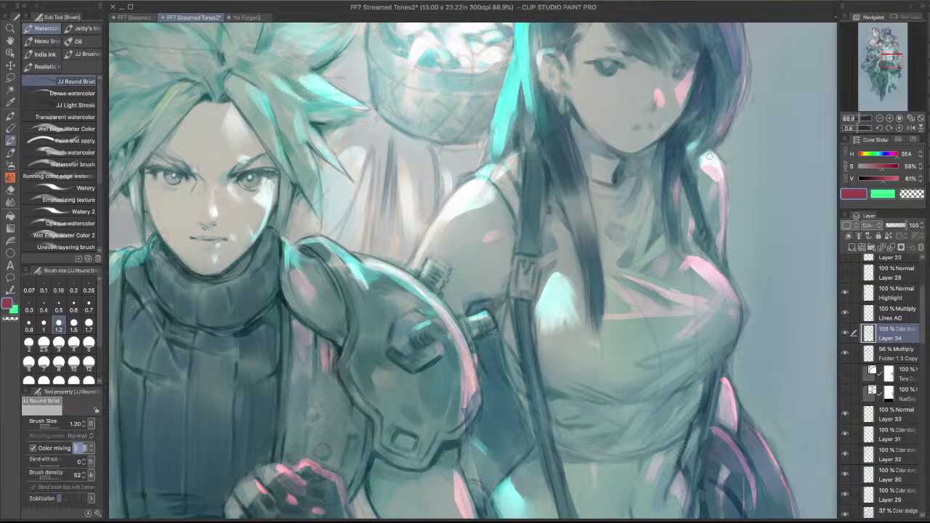
{"action": "key", "text": "c"}
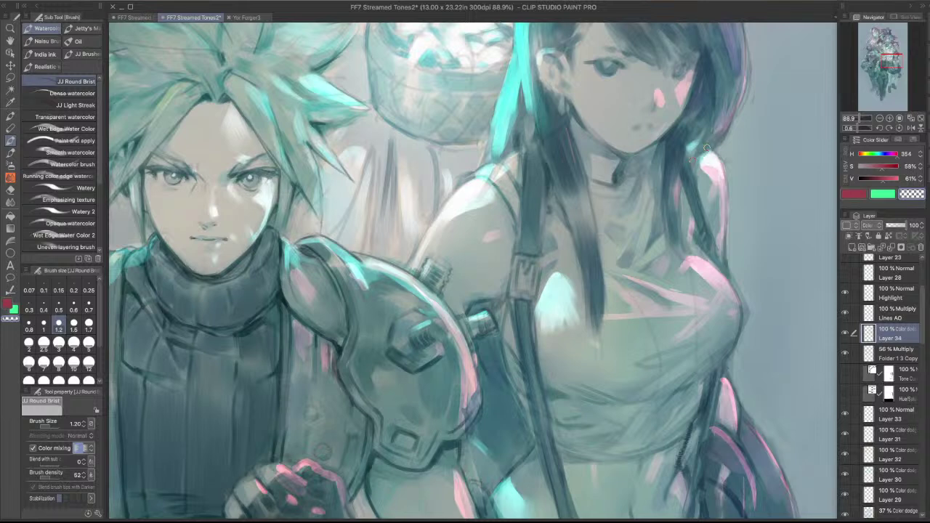
{"action": "left_click_drag", "start_coordinate": [709, 136], "coordinate": [684, 206]}
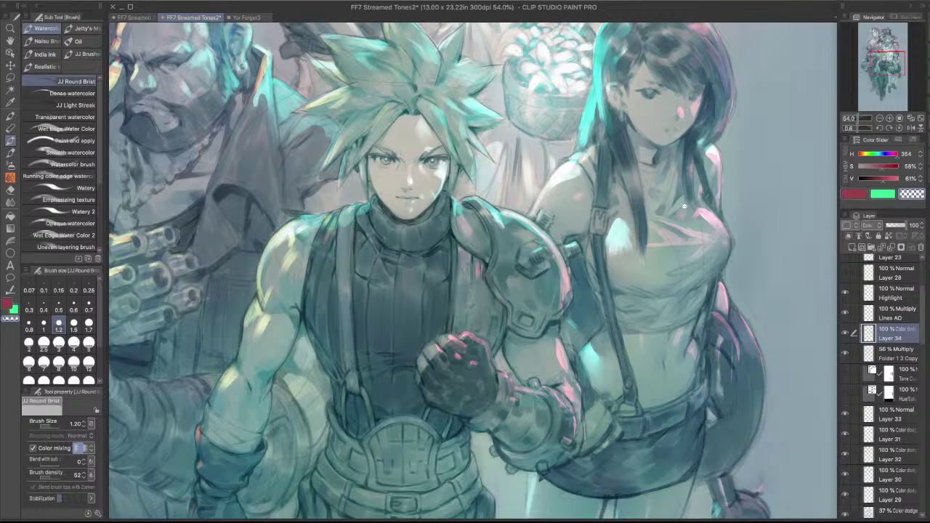
- Examine the balance of the pink and teal lighting across the three front fighters and the characters above them
{"action": "scroll", "coordinate": [625, 212], "scroll_direction": "down", "scroll_amount": 3}
{"action": "scroll", "coordinate": [648, 282], "scroll_direction": "down", "scroll_amount": 3}
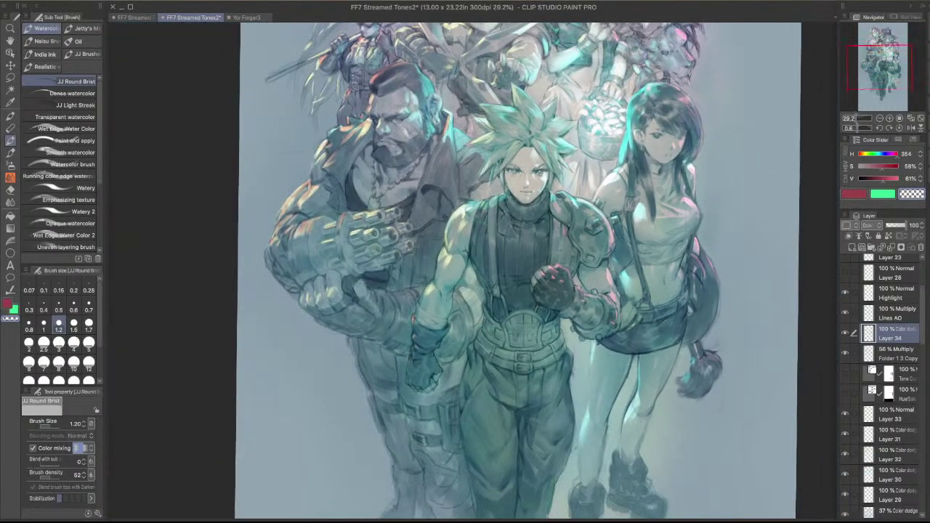
{"action": "left_click_drag", "start_coordinate": [595, 175], "coordinate": [580, 239]}
{"action": "mouse_move", "coordinate": [683, 325]}
{"action": "left_mouse_down"}
{"action": "mouse_move", "coordinate": [661, 369]}
{"action": "mouse_move", "coordinate": [678, 322]}
{"action": "left_mouse_up"}
{"action": "scroll", "coordinate": [695, 316], "scroll_direction": "down", "scroll_amount": 1}
{"action": "left_click_drag", "start_coordinate": [702, 362], "coordinate": [696, 334]}
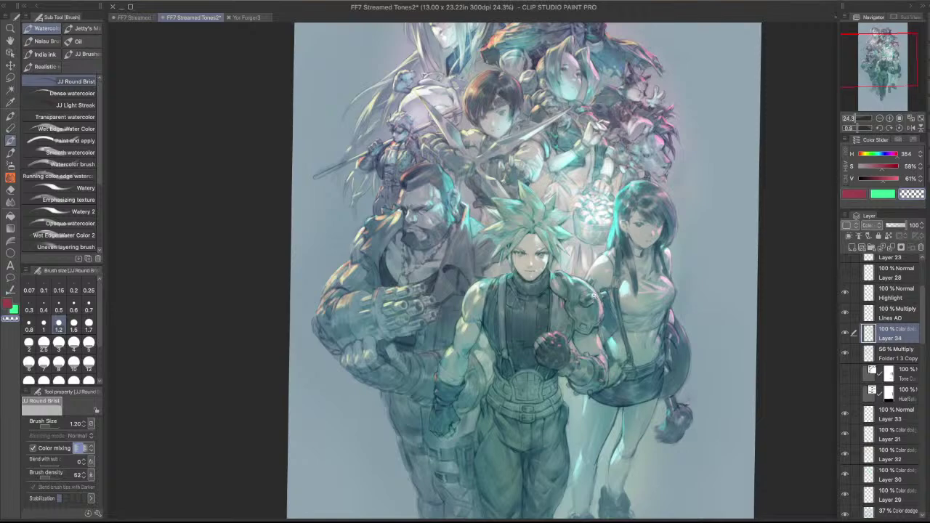
{"action": "mouse_move", "coordinate": [594, 296]}
{"action": "left_mouse_down"}
{"action": "mouse_move", "coordinate": [630, 285]}
{"action": "mouse_move", "coordinate": [603, 307]}
{"action": "left_mouse_up"}
{"action": "scroll", "coordinate": [601, 307], "scroll_direction": "down", "scroll_amount": 3}
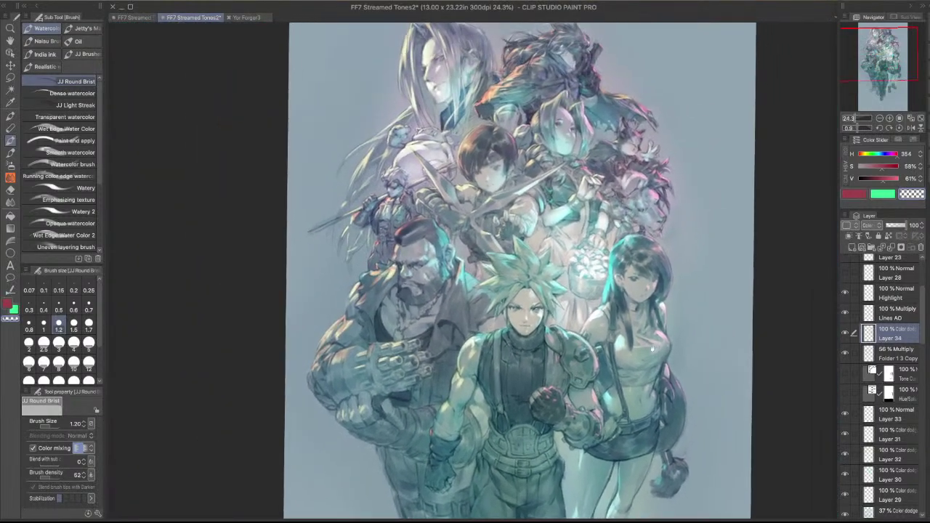
{"action": "left_click_drag", "start_coordinate": [652, 349], "coordinate": [684, 294]}
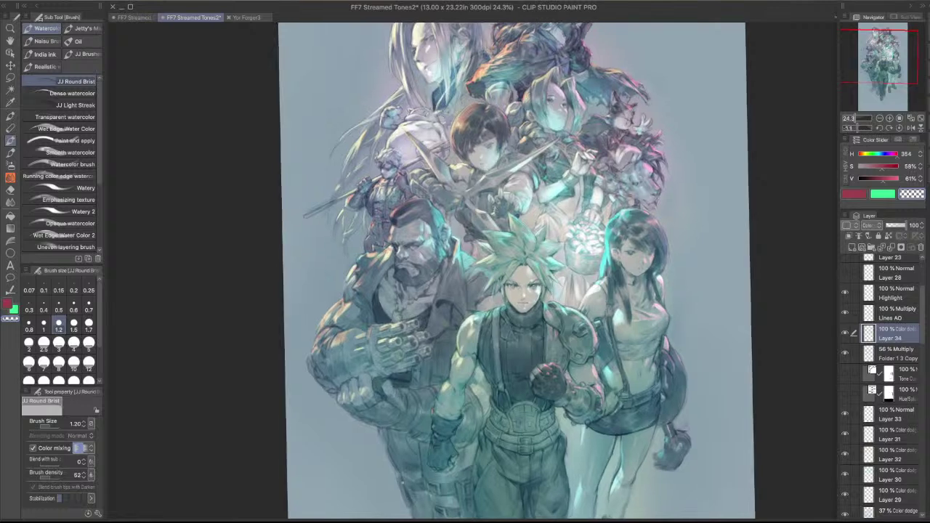
- View the Yor Forger3 illustration for comparison and return to the FF7 Streamed Tones2 document
{"action": "left_click", "coordinate": [254, 20]}
{"action": "scroll", "coordinate": [658, 270], "scroll_direction": "down", "scroll_amount": 1}
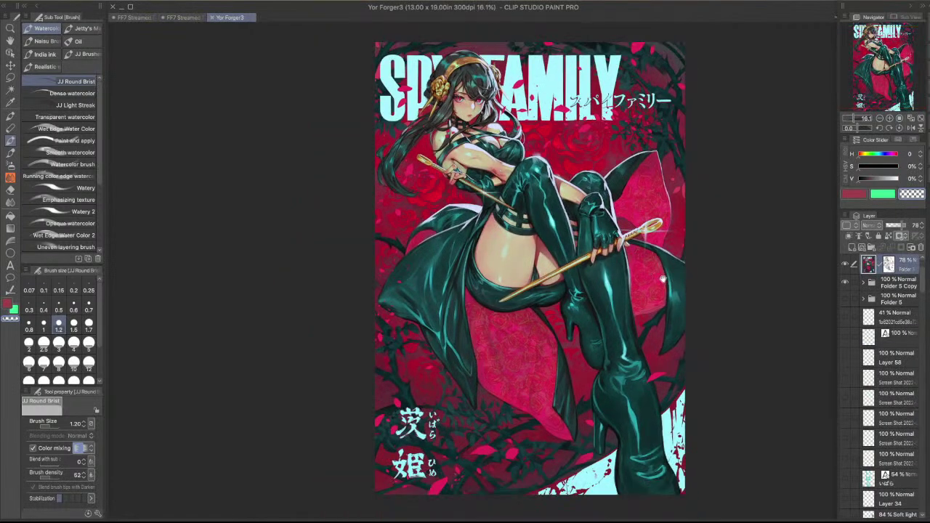
{"action": "scroll", "coordinate": [630, 283], "scroll_direction": "down", "scroll_amount": 1}
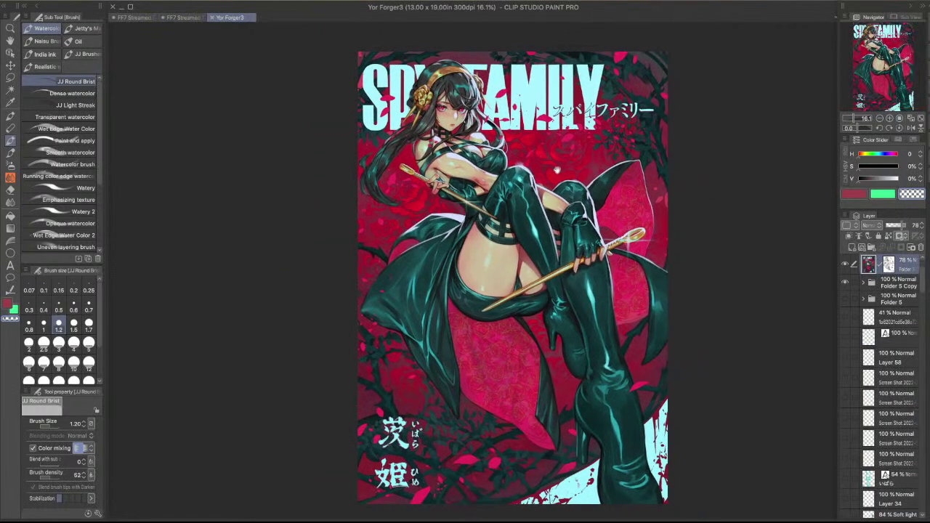
{"action": "scroll", "coordinate": [525, 148], "scroll_direction": "up", "scroll_amount": 4}
{"action": "scroll", "coordinate": [621, 118], "scroll_direction": "down", "scroll_amount": 3}
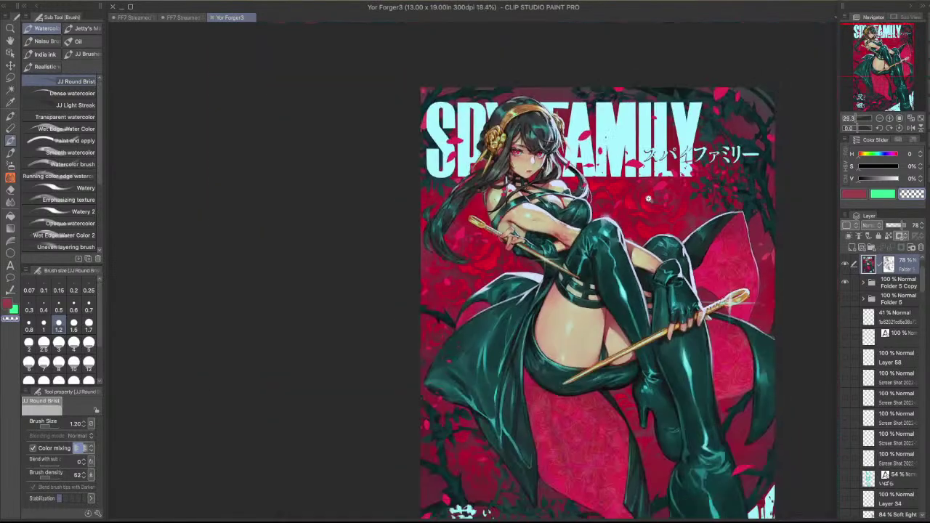
{"action": "left_click", "coordinate": [182, 17]}
- Check the full FF7 group illustration and save the document
{"action": "scroll", "coordinate": [631, 322], "scroll_direction": "down", "scroll_amount": 4}
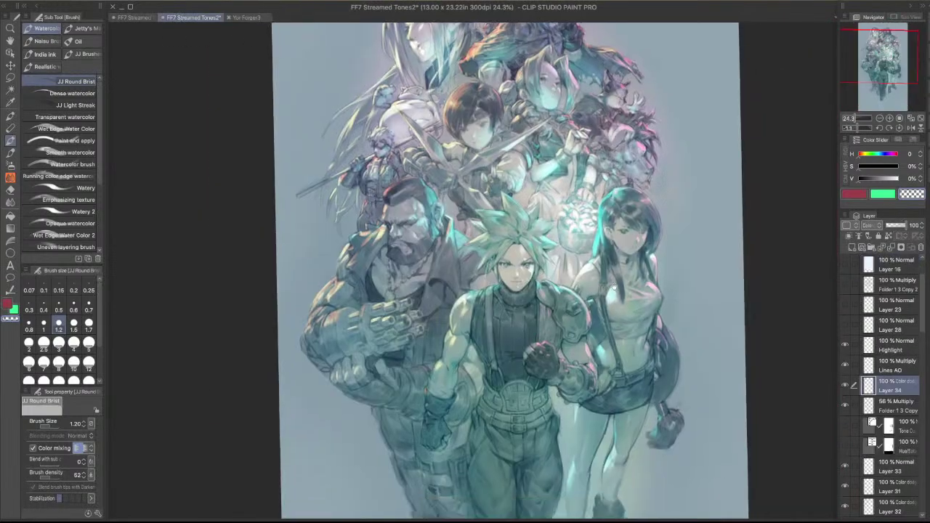
{"action": "scroll", "coordinate": [631, 321], "scroll_direction": "down", "scroll_amount": 3}
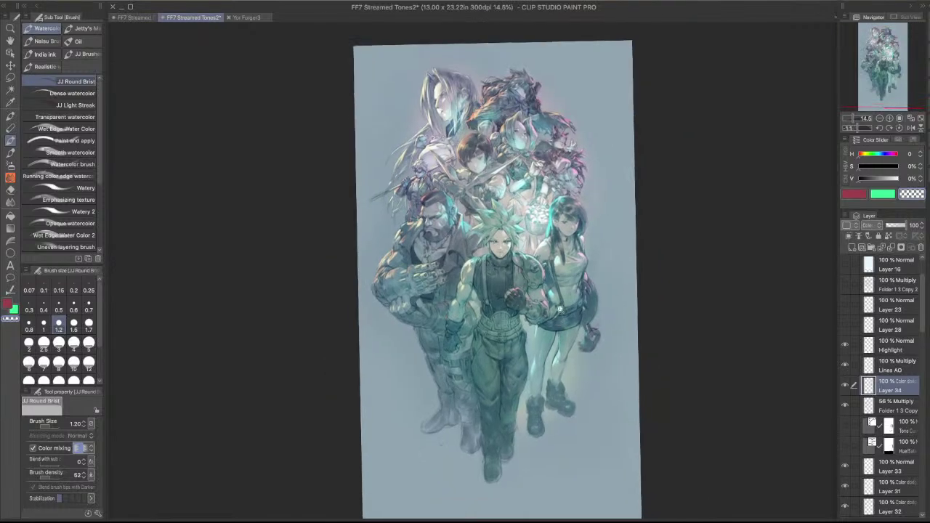
{"action": "scroll", "coordinate": [560, 314], "scroll_direction": "up", "scroll_amount": 1}
{"action": "scroll", "coordinate": [526, 207], "scroll_direction": "up", "scroll_amount": 3}
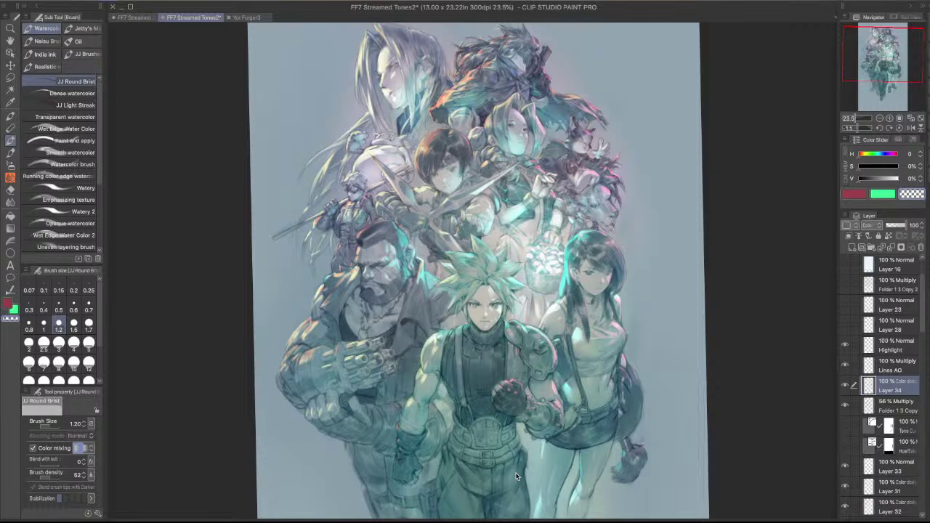
{"action": "key", "text": "ctrl+s"}
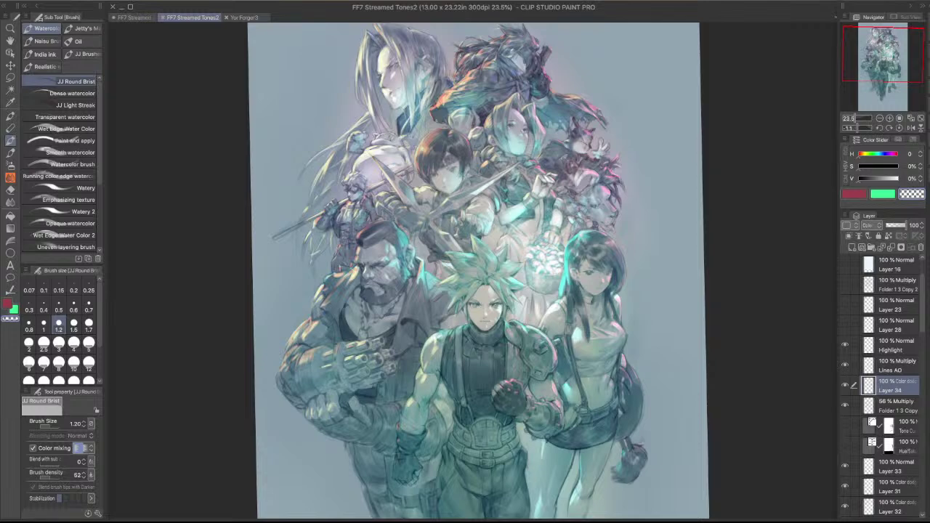
- Review the whole group composition with the palettes hidden, reframing it to include the characters' feet
{"action": "key", "text": "Tab"}
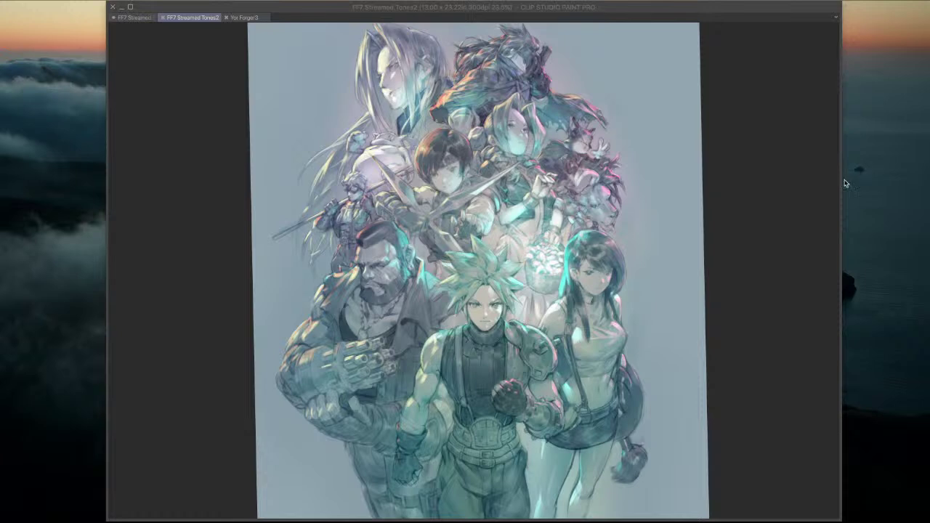
{"action": "key", "text": "Tab"}
{"action": "scroll", "coordinate": [778, 176], "scroll_direction": "down", "scroll_amount": 2}
{"action": "scroll", "coordinate": [771, 178], "scroll_direction": "down", "scroll_amount": 1}
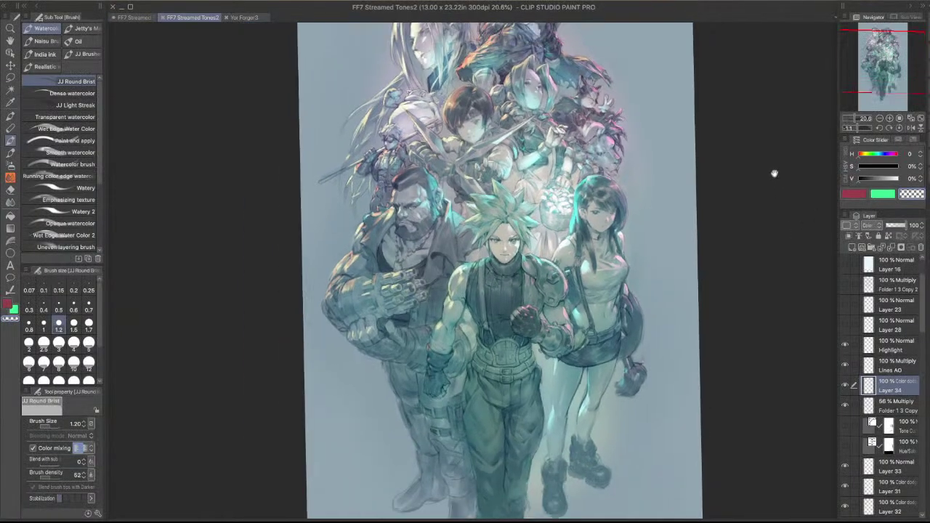
{"action": "scroll", "coordinate": [761, 187], "scroll_direction": "down", "scroll_amount": 2}
{"action": "scroll", "coordinate": [761, 187], "scroll_direction": "up", "scroll_amount": 3}
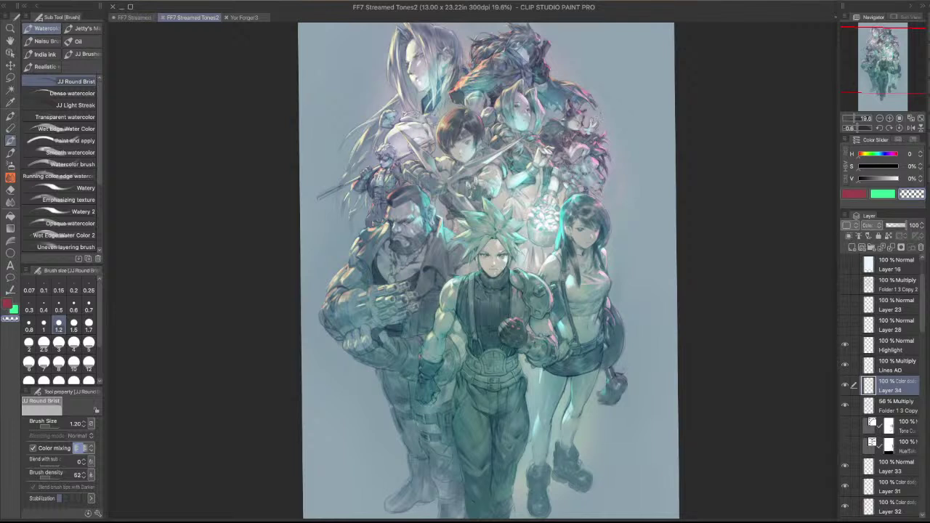
{"action": "key", "text": "Tab"}
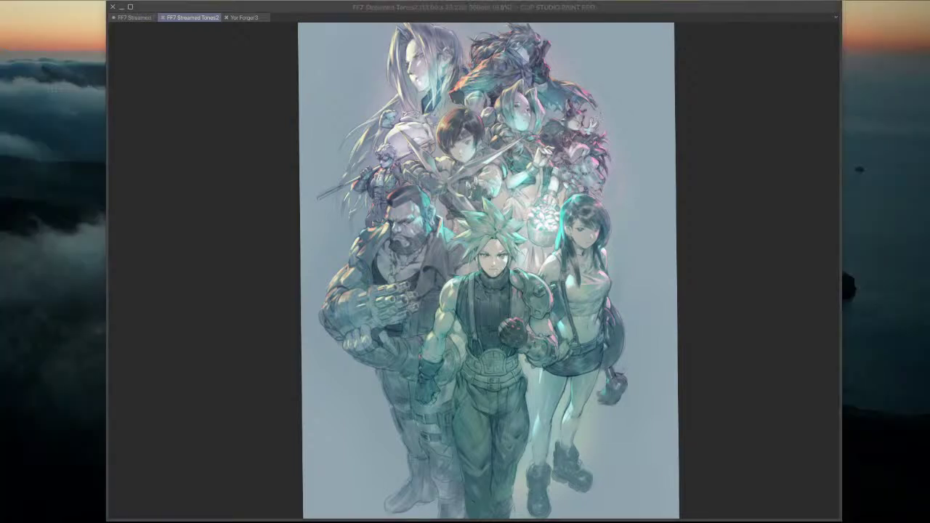